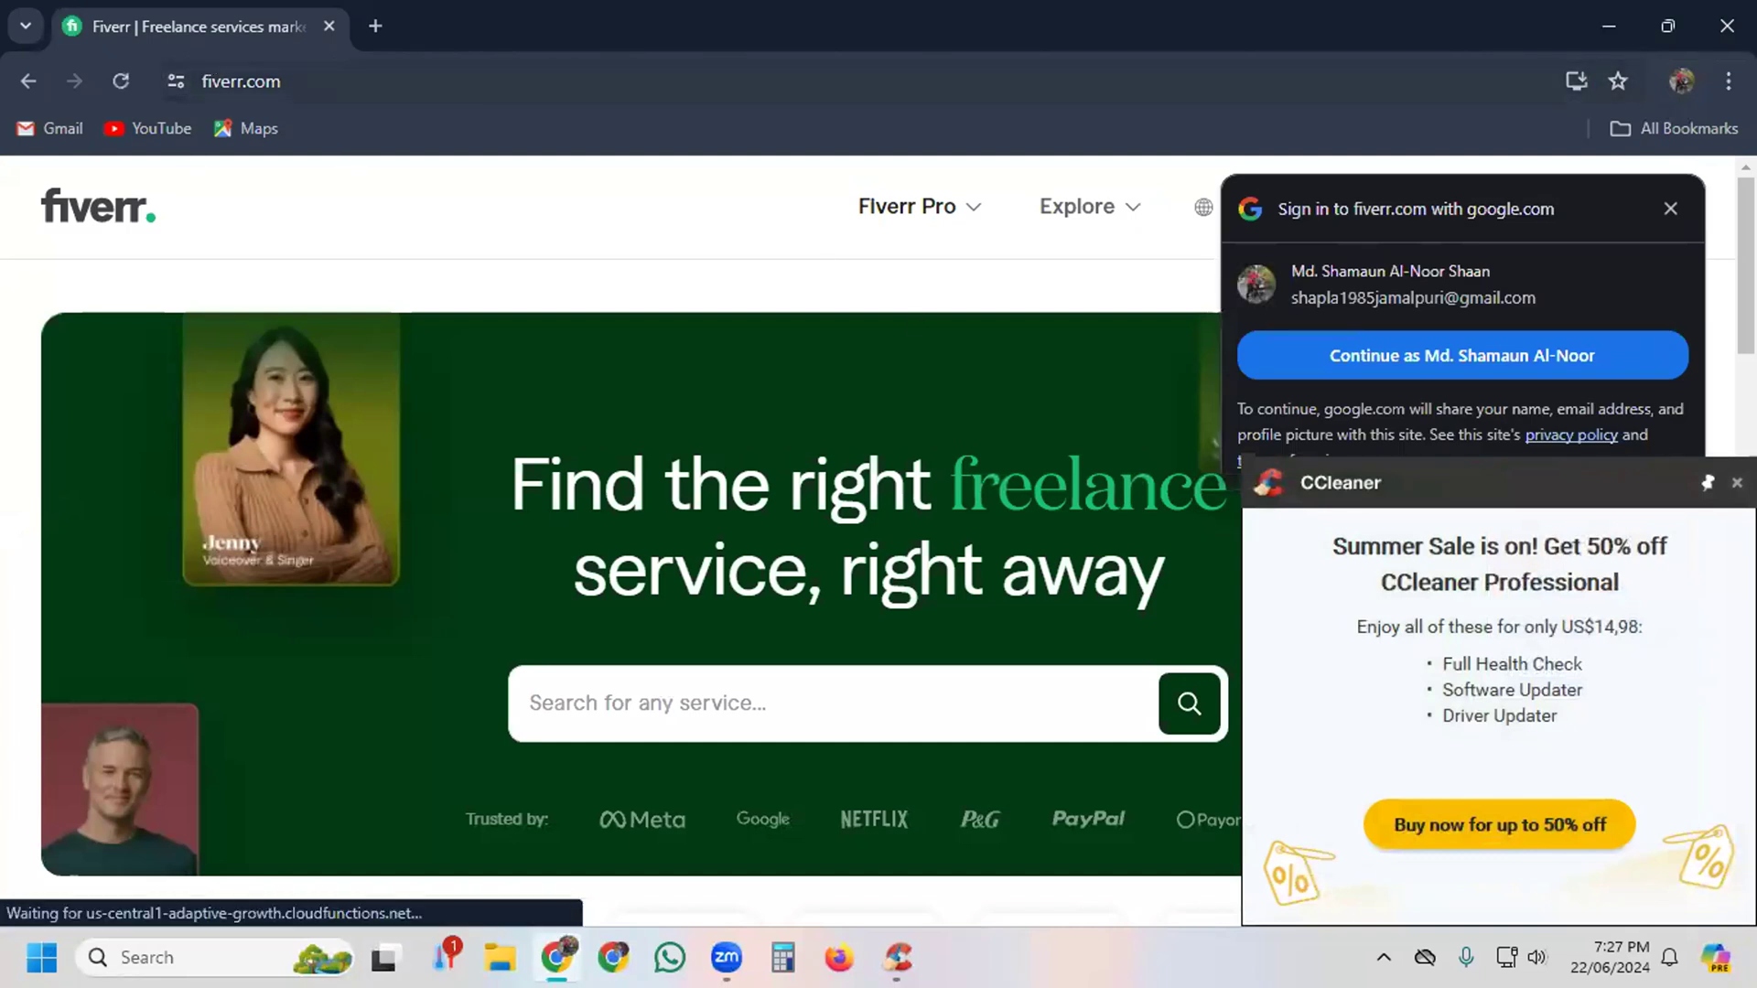
# - Dismiss the Google sign-in offer and start a new account with Join
pyautogui.click(1670, 205)
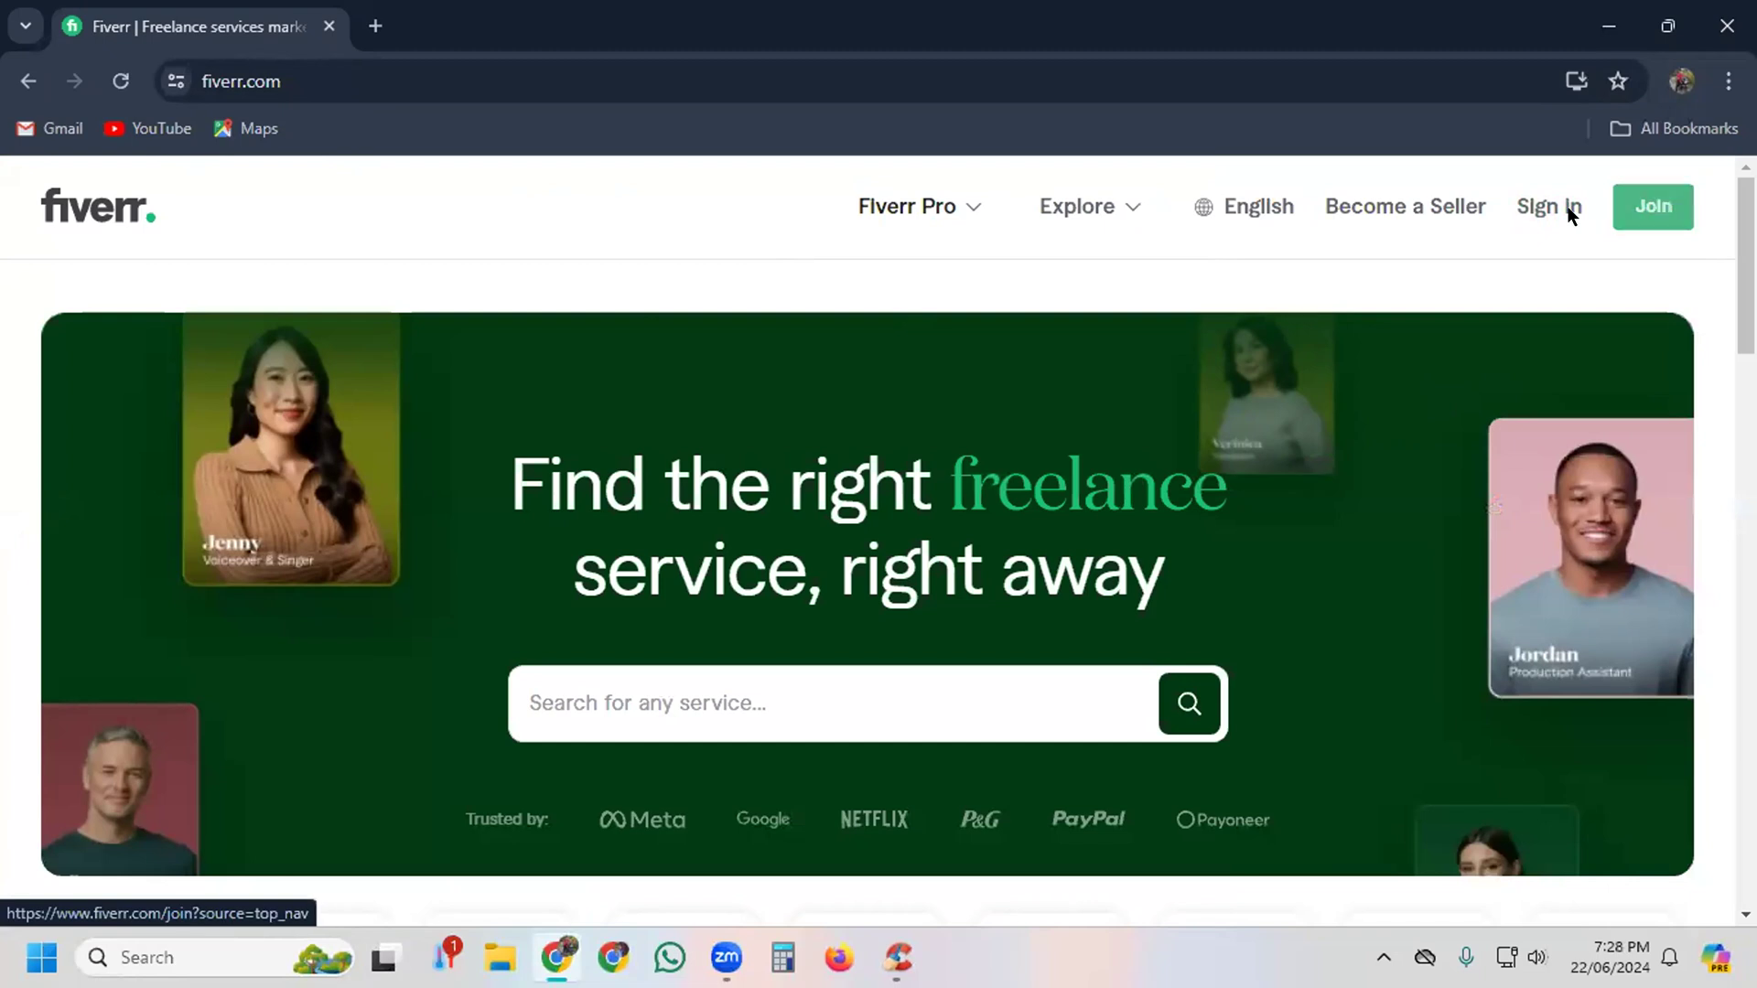
pyautogui.click(1655, 208)
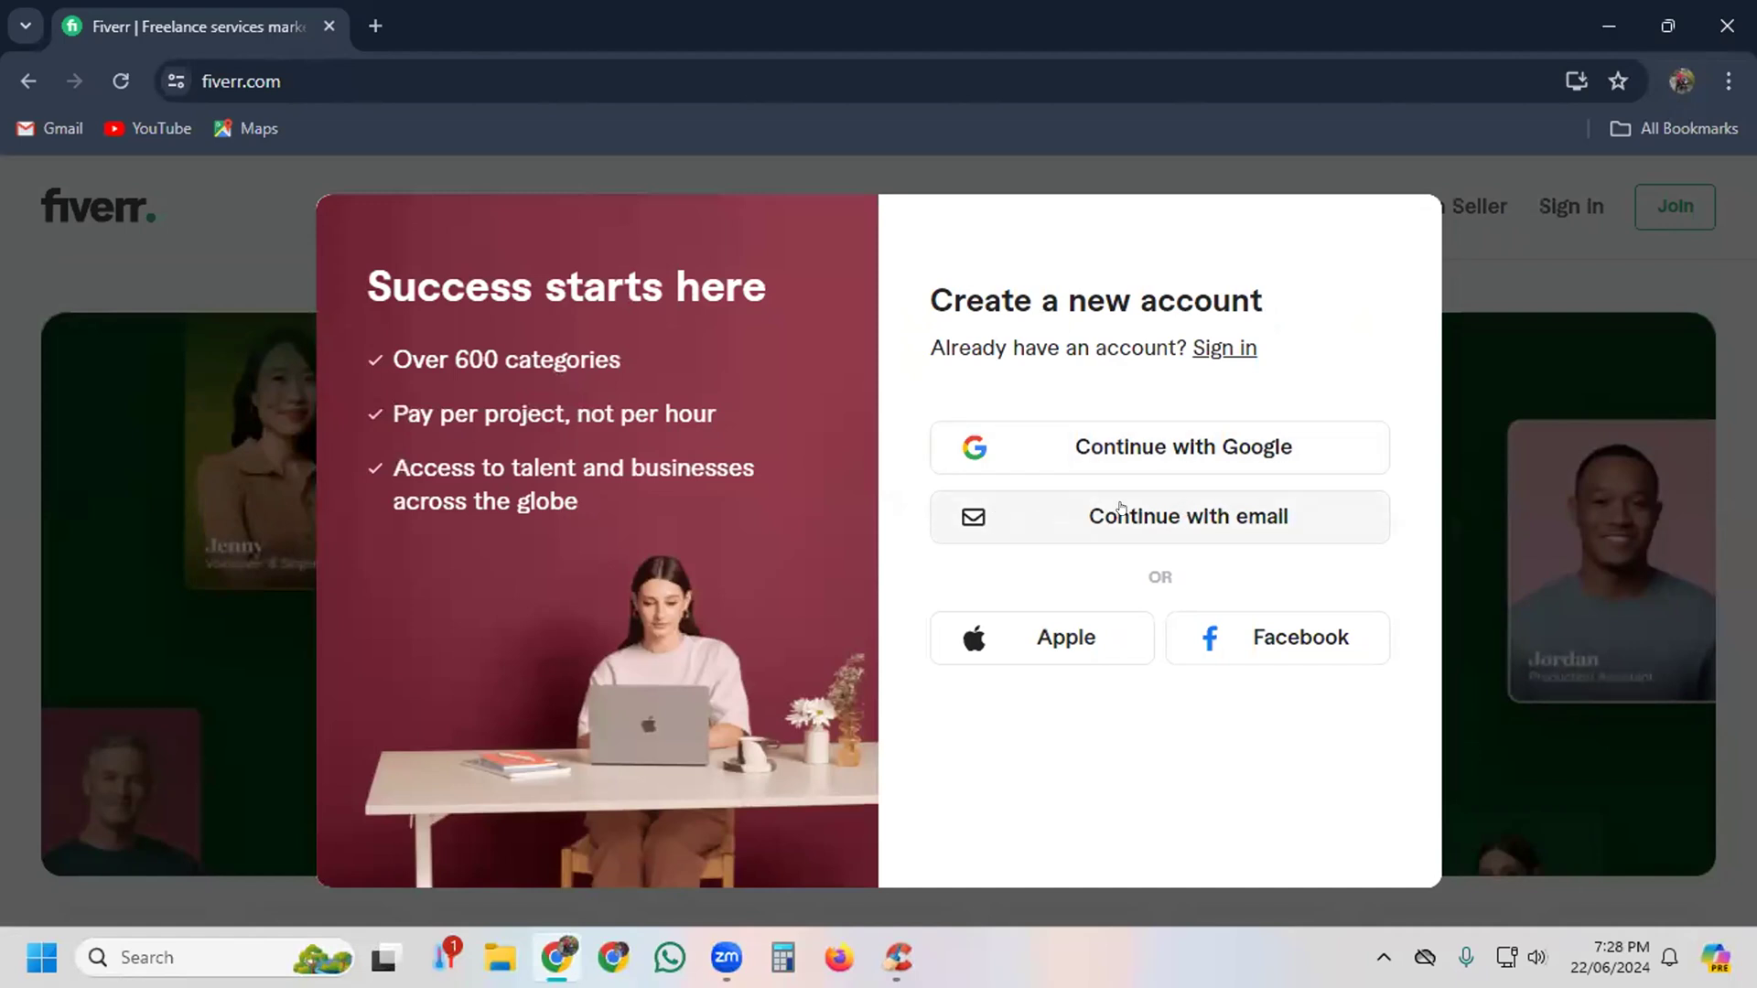
# - Choose 'Continue with email' and put the cursor in the empty Email field
pyautogui.click(1163, 518)
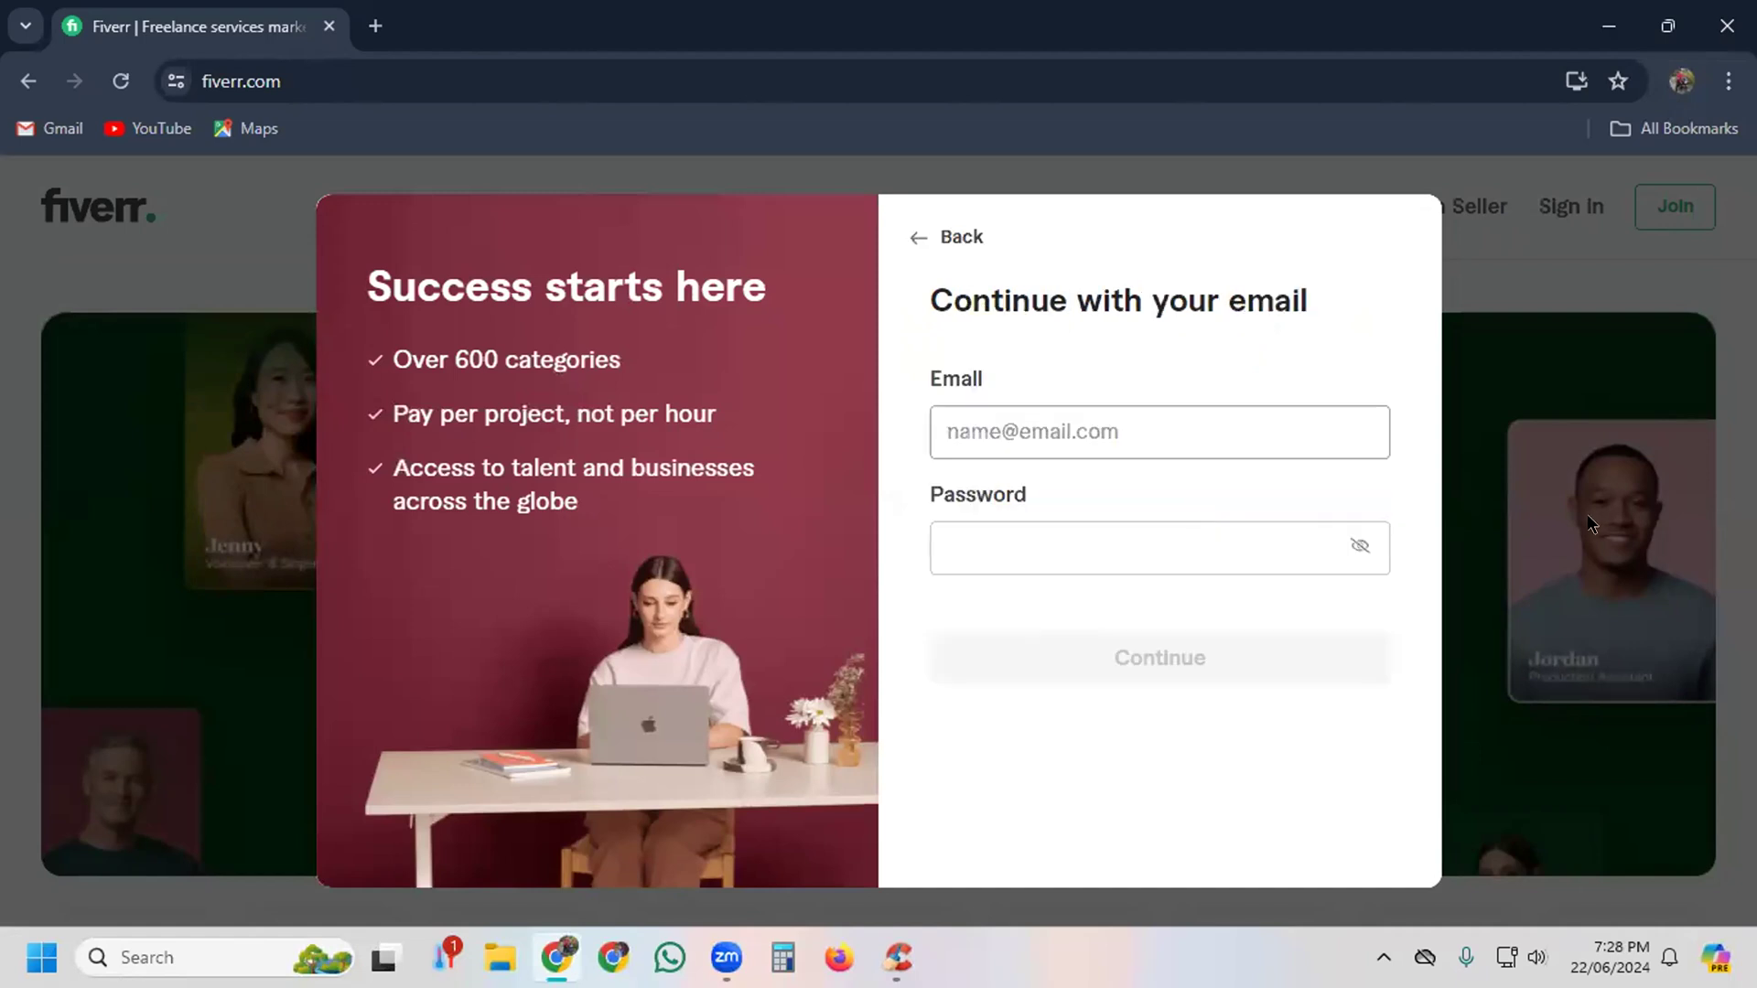
pyautogui.click(954, 418)
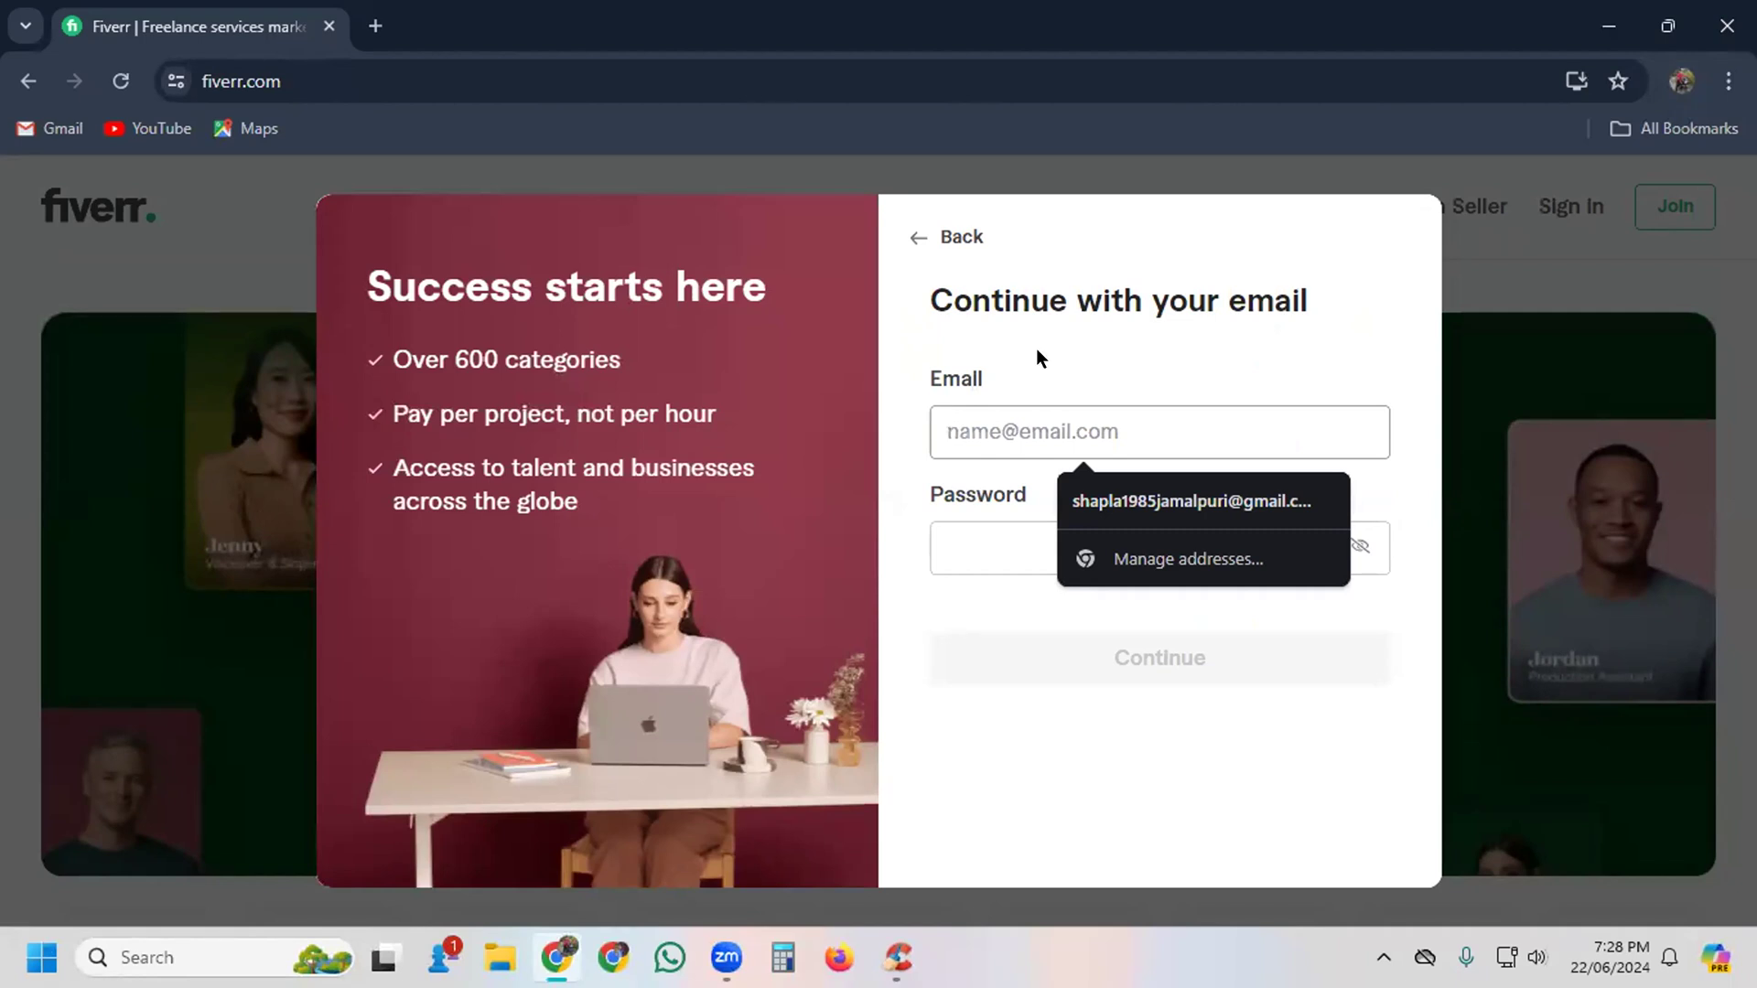
# - Close the autofill suggestions, refocus Email, then close the sign-up window
pyautogui.click(415, 876)
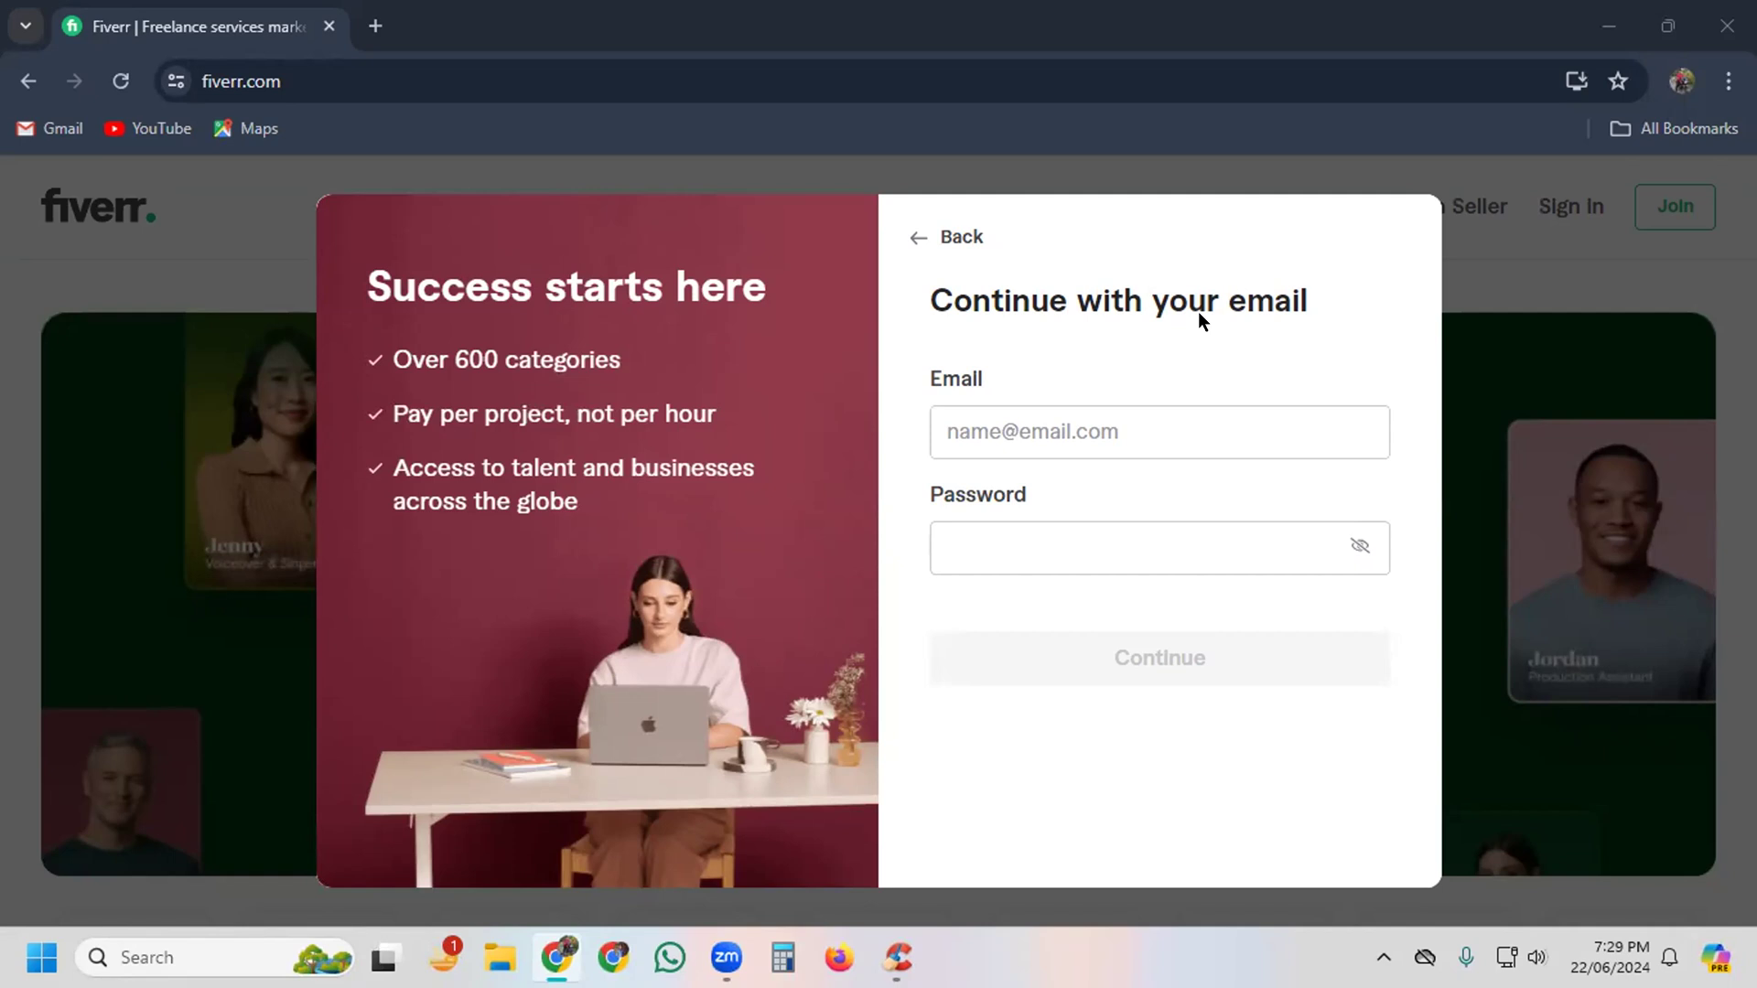
pyautogui.click(1000, 429)
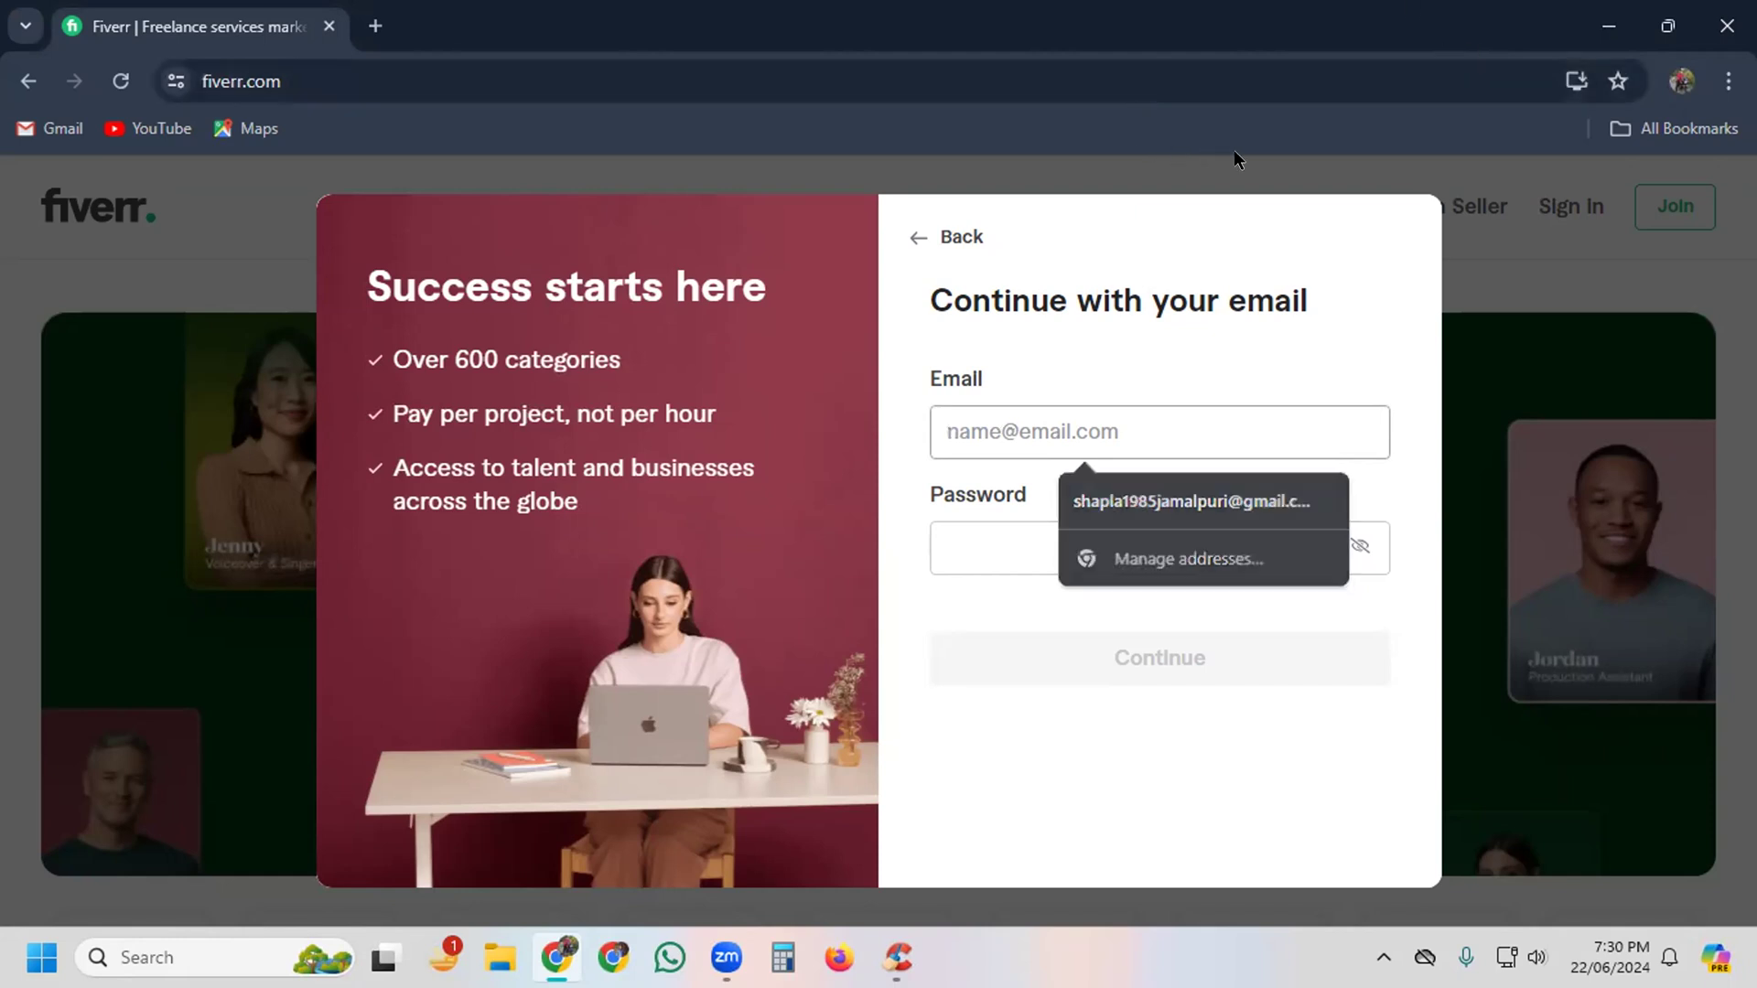
pyautogui.click(1299, 178)
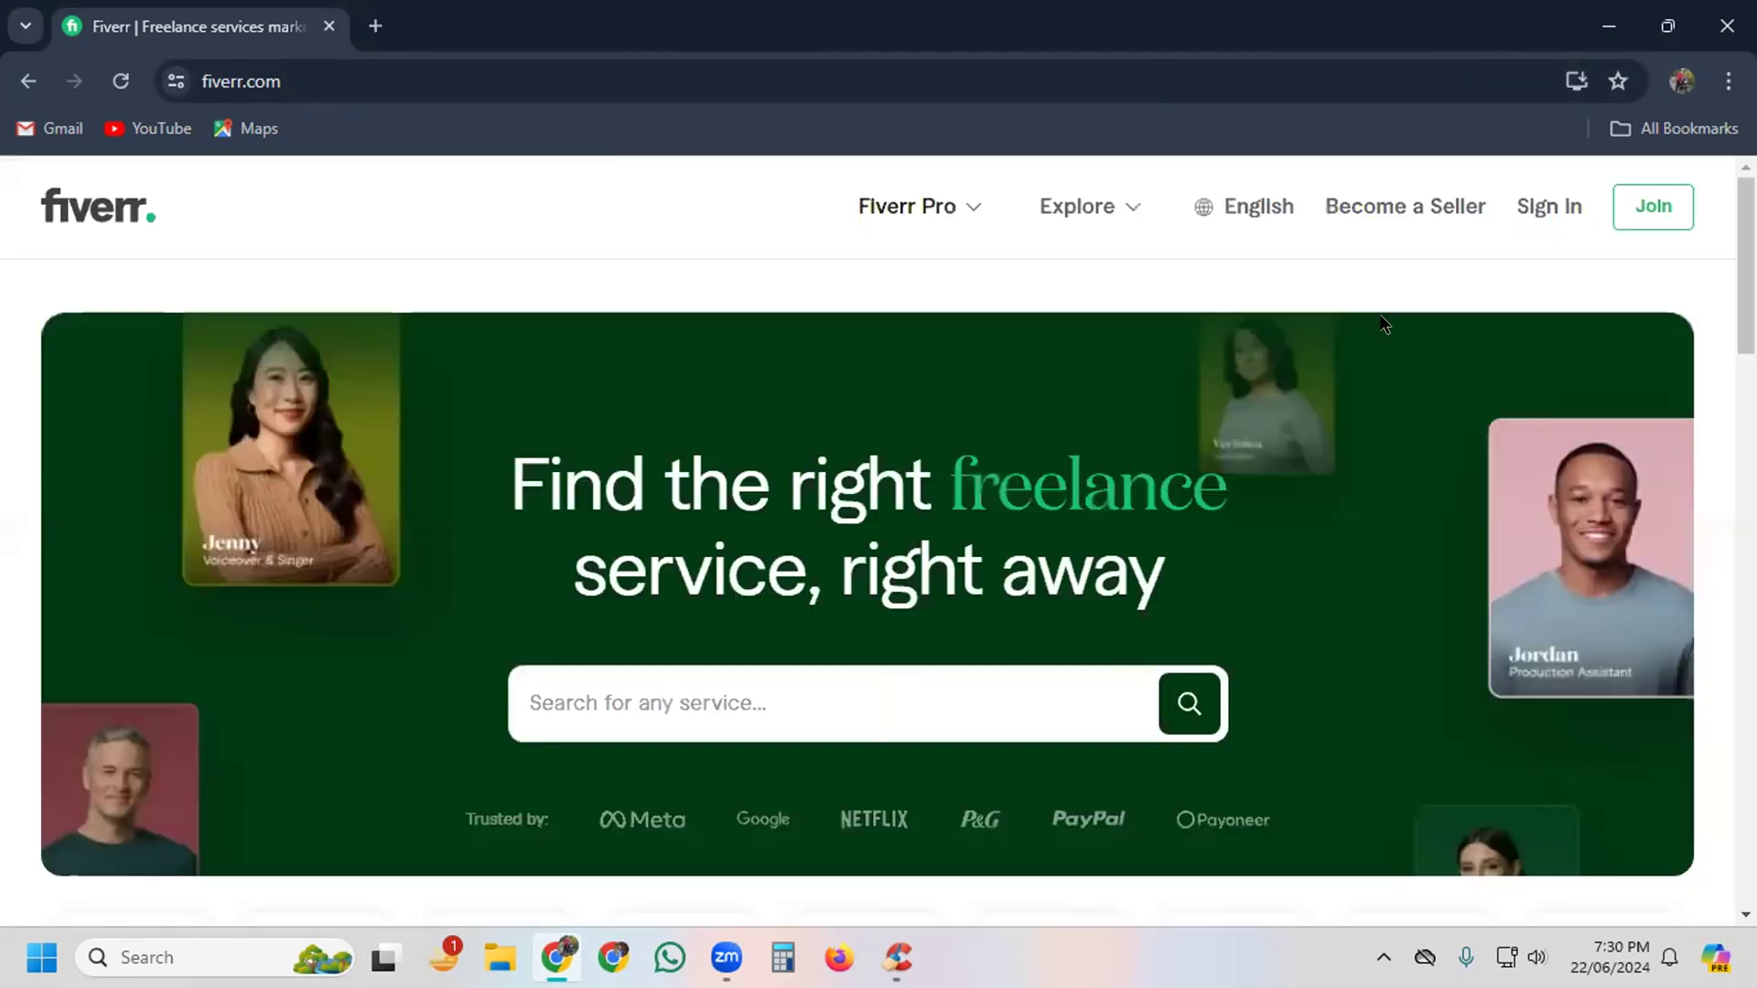
# - Minimize this window and bring the other Chrome window up maximized
pyautogui.click(1607, 30)
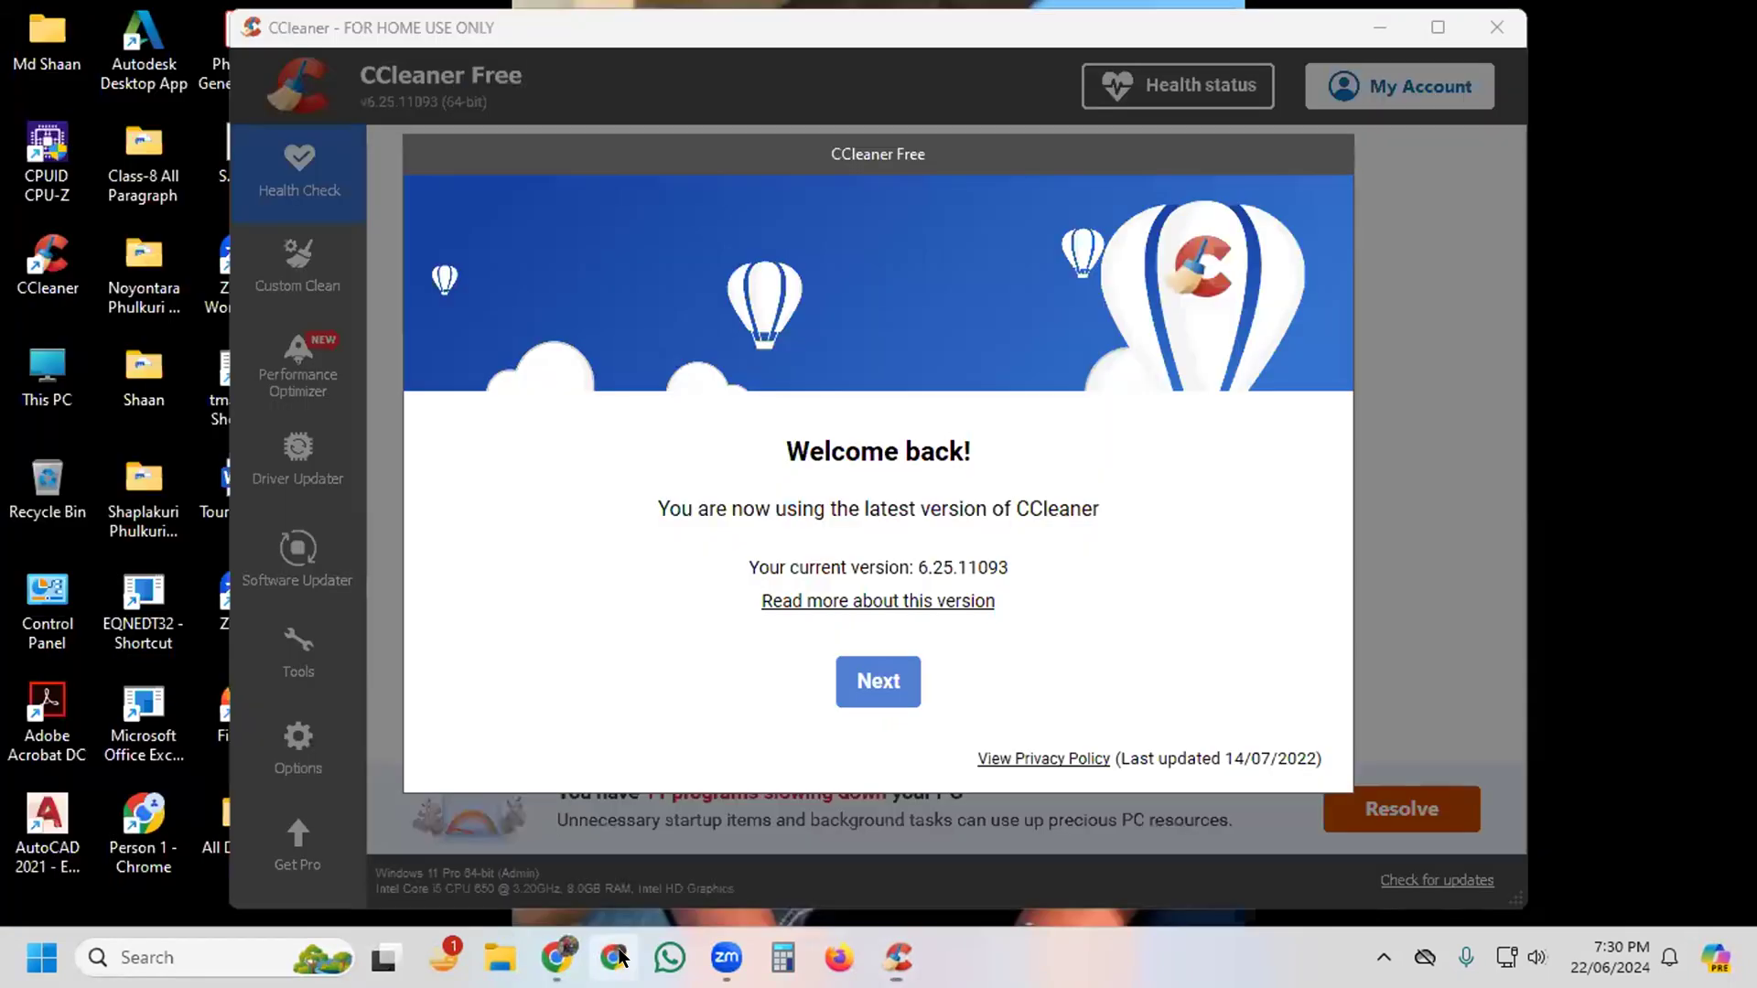
pyautogui.click(614, 957)
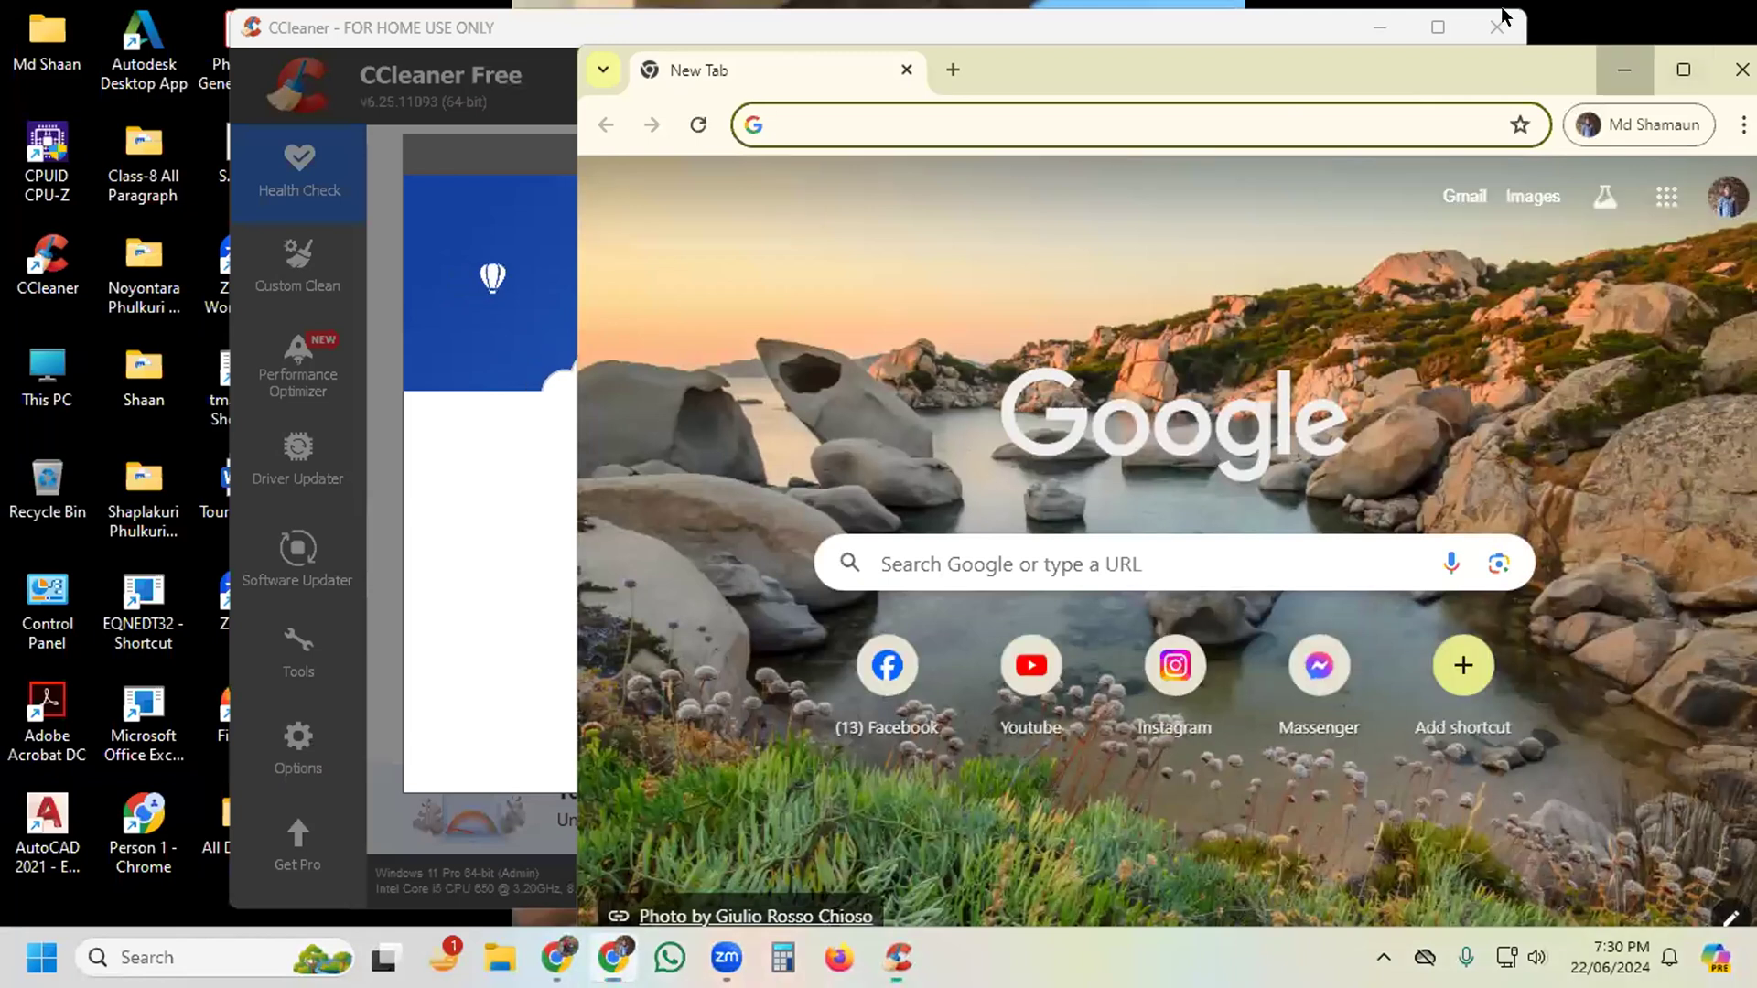
pyautogui.click(1492, 27)
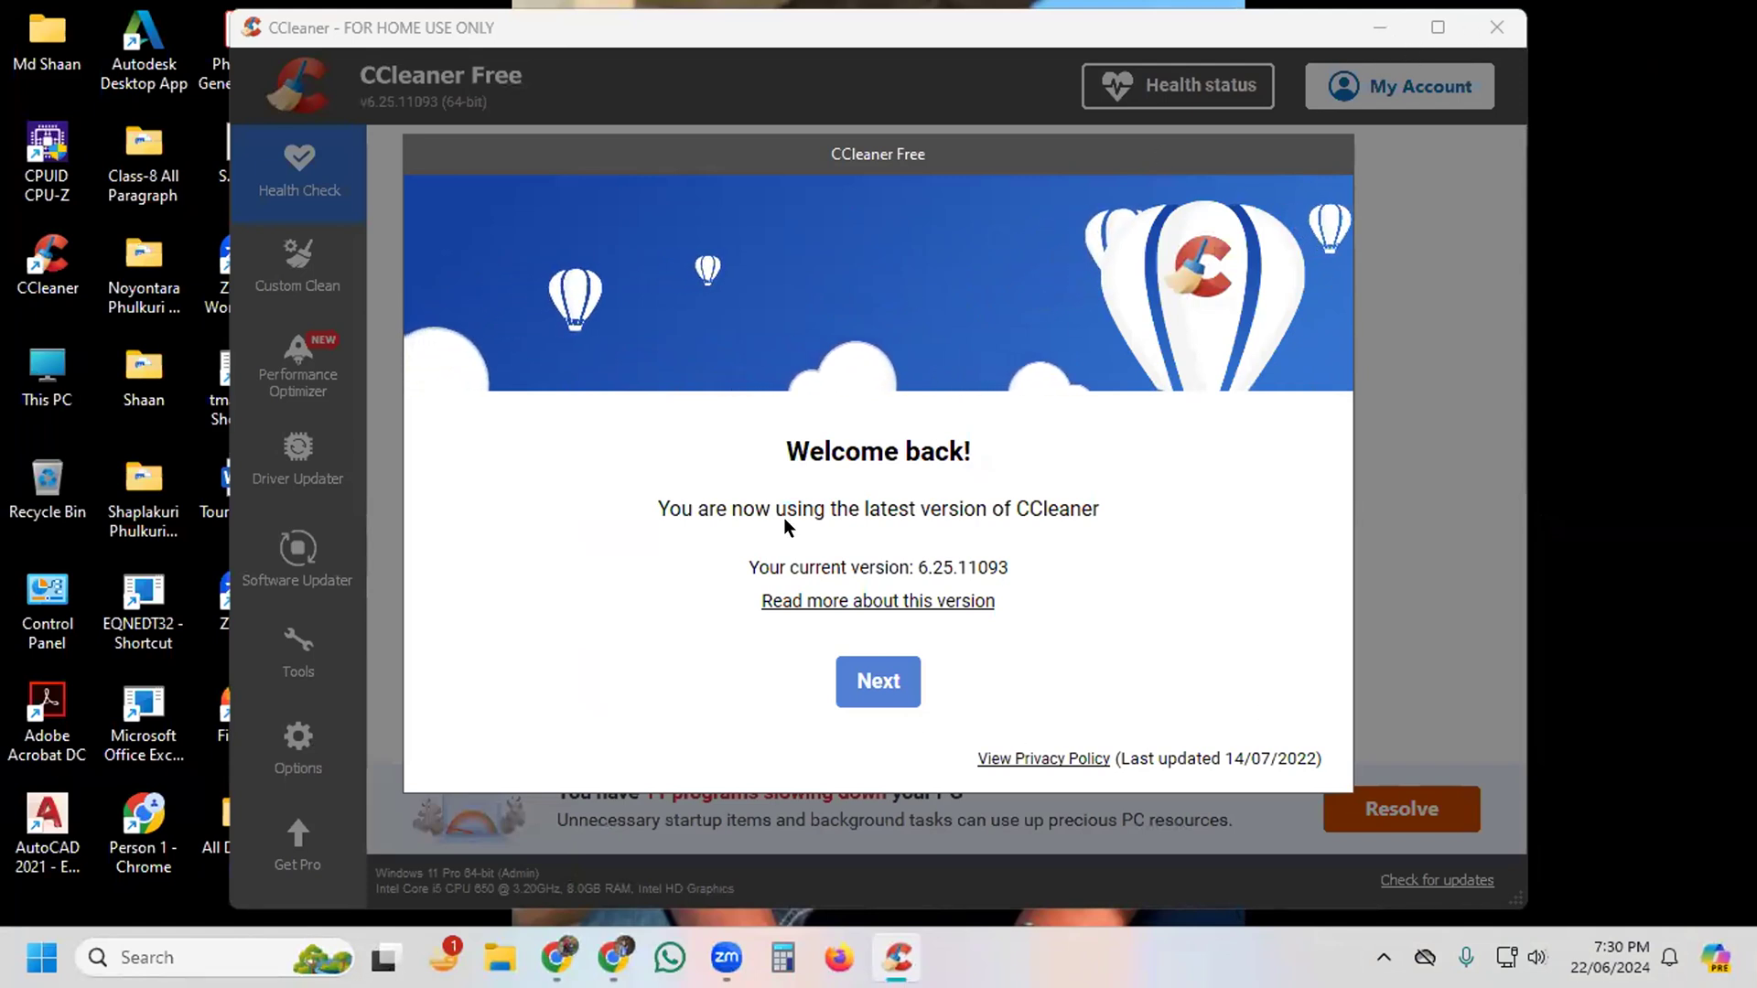
pyautogui.click(640, 958)
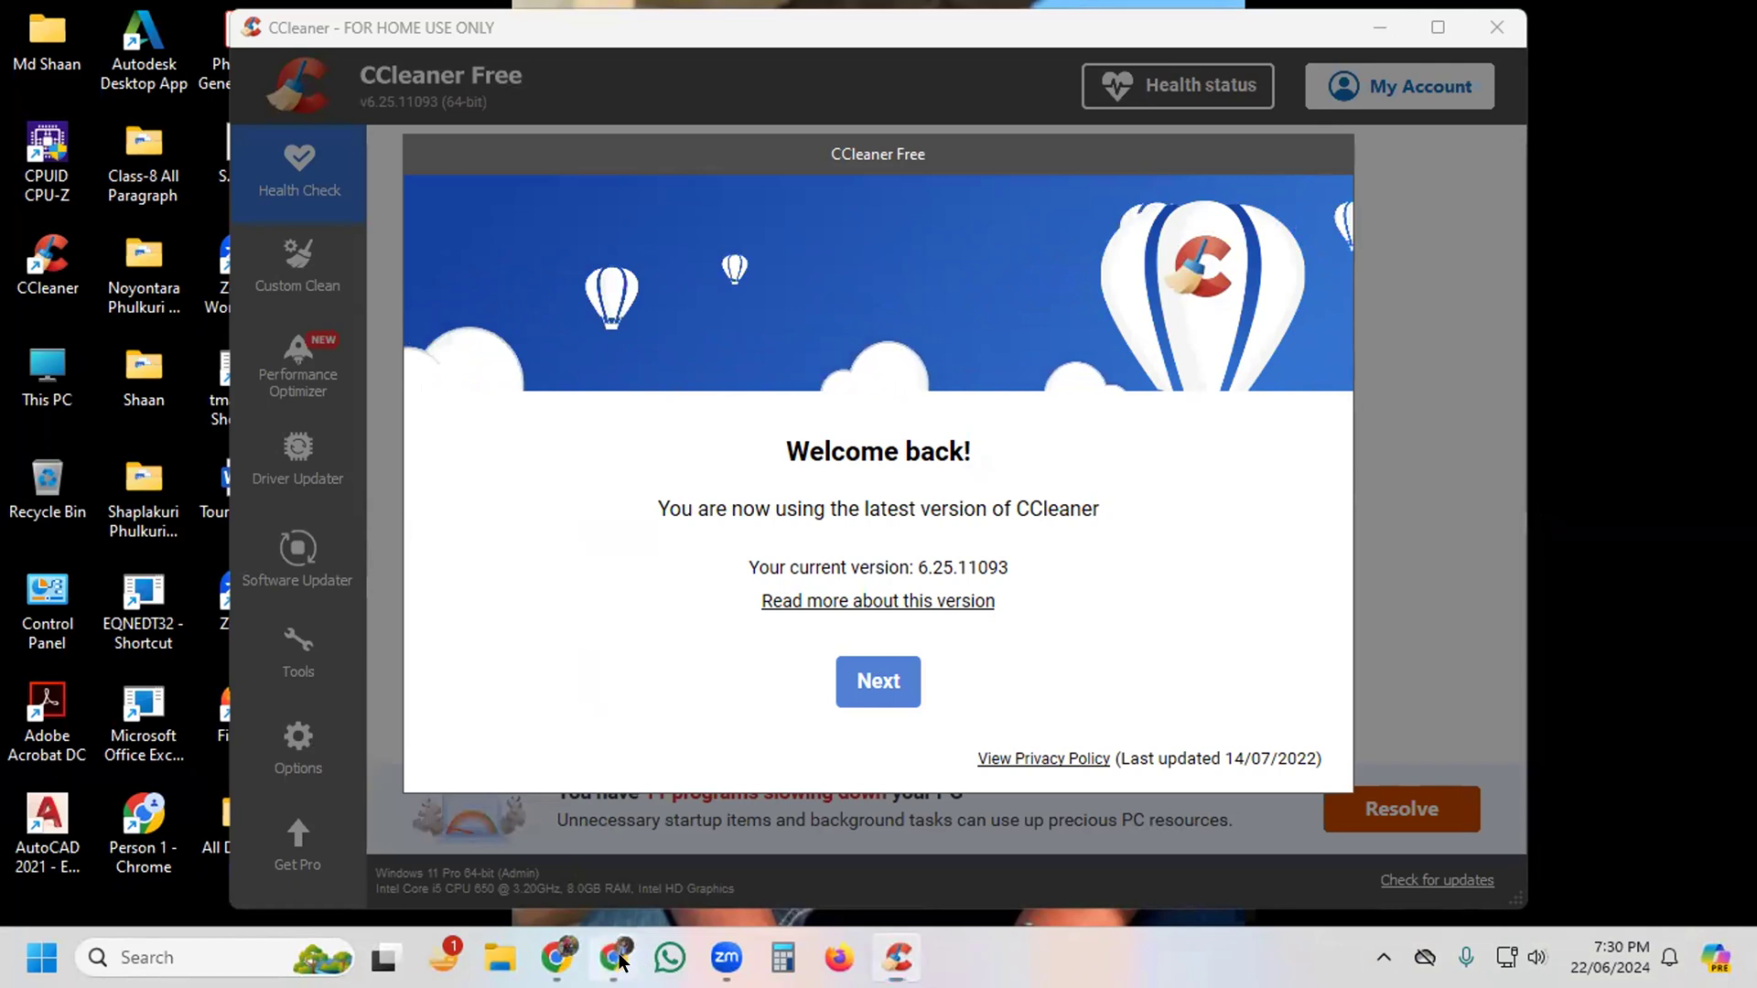
pyautogui.press('super+Up')
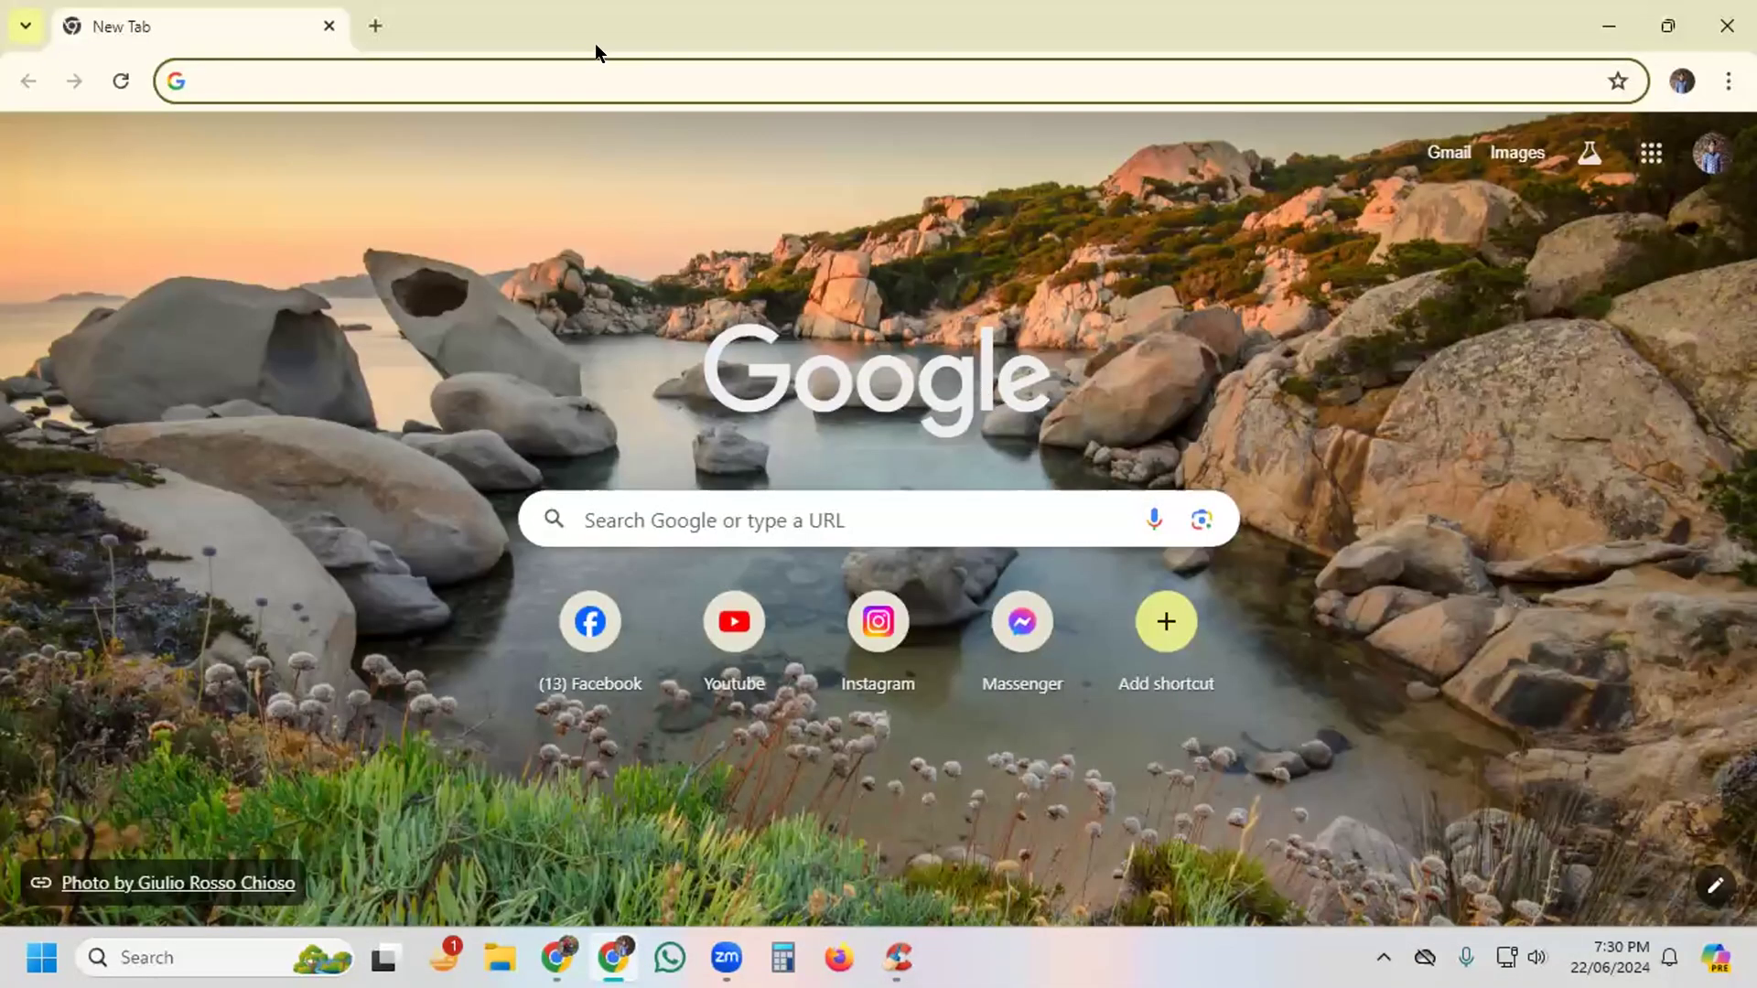
# - Load fiverr.com in the new window's address bar
pyautogui.click(487, 69)
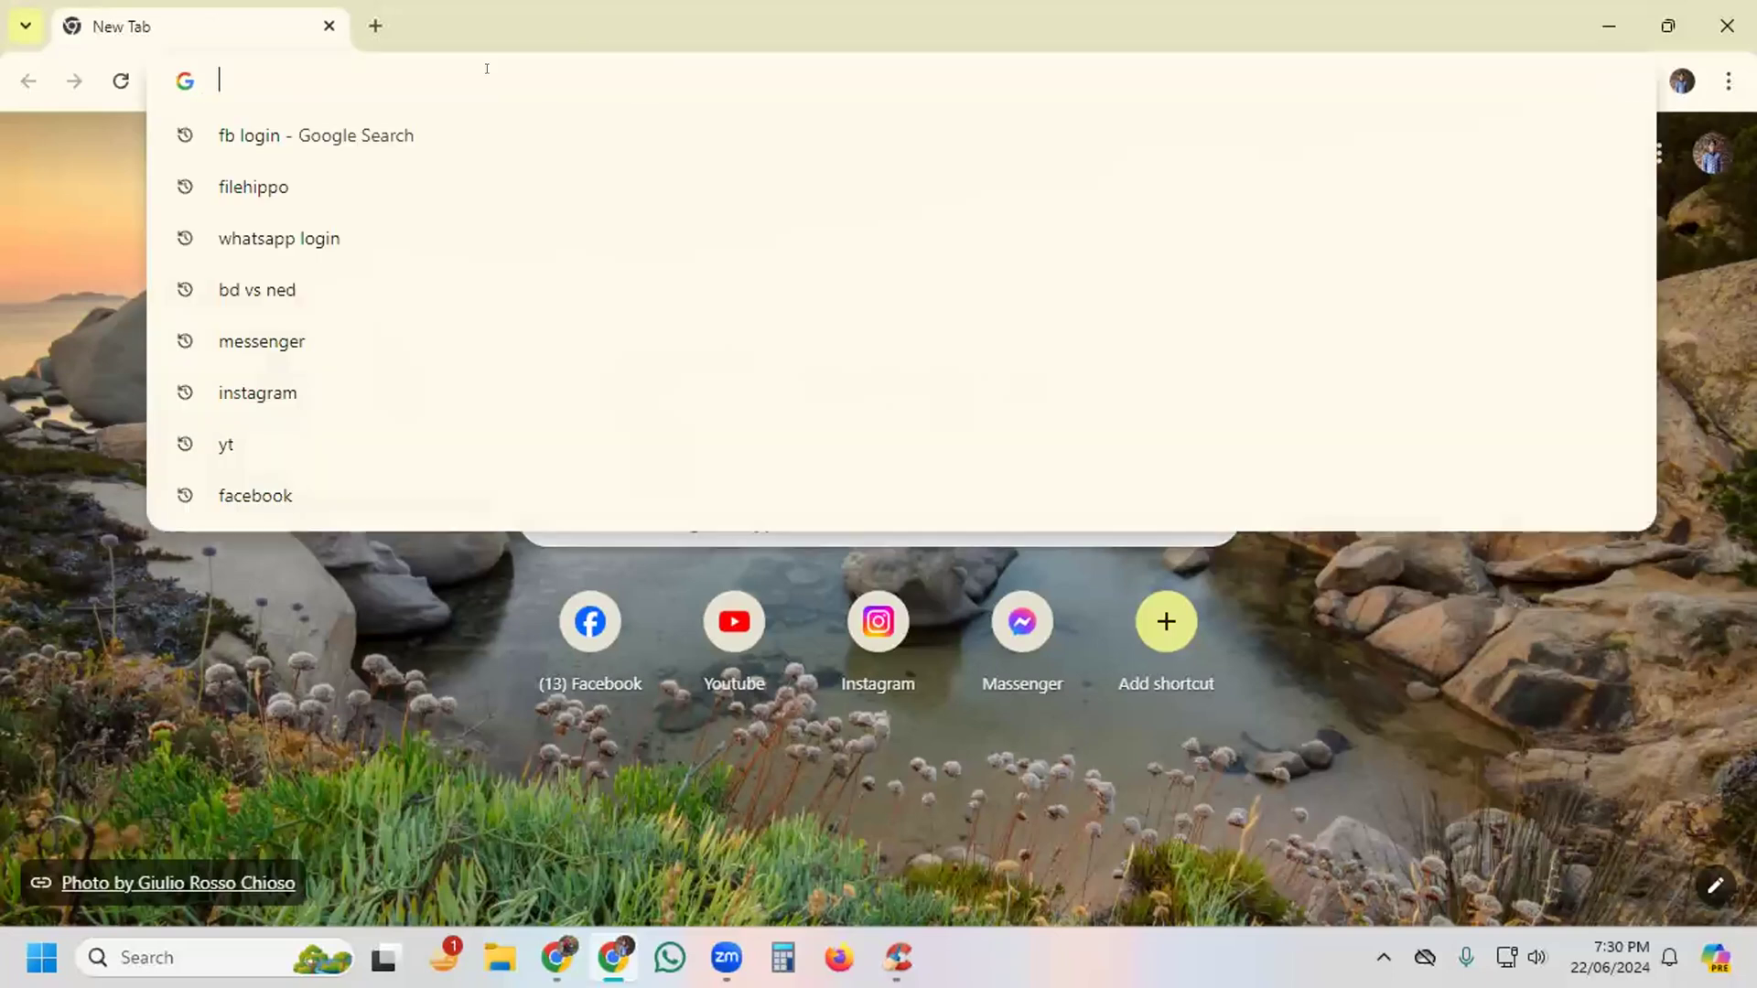
pyautogui.write('fiverr.co')
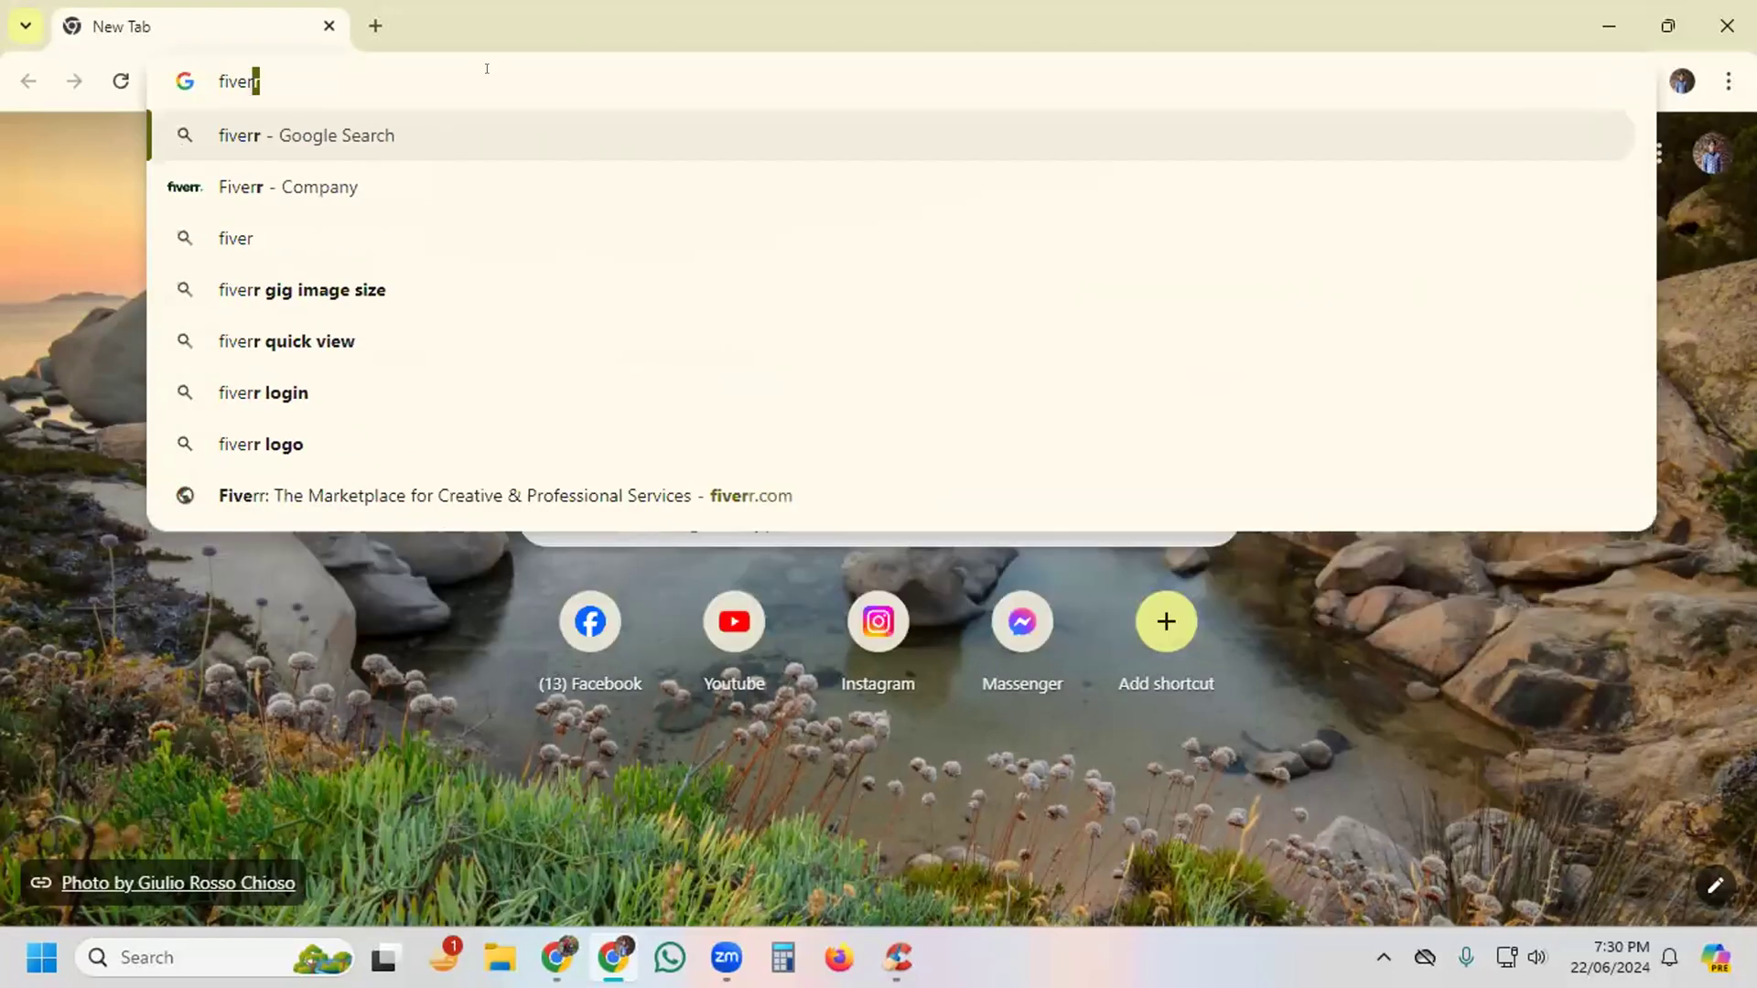
pyautogui.write('m')
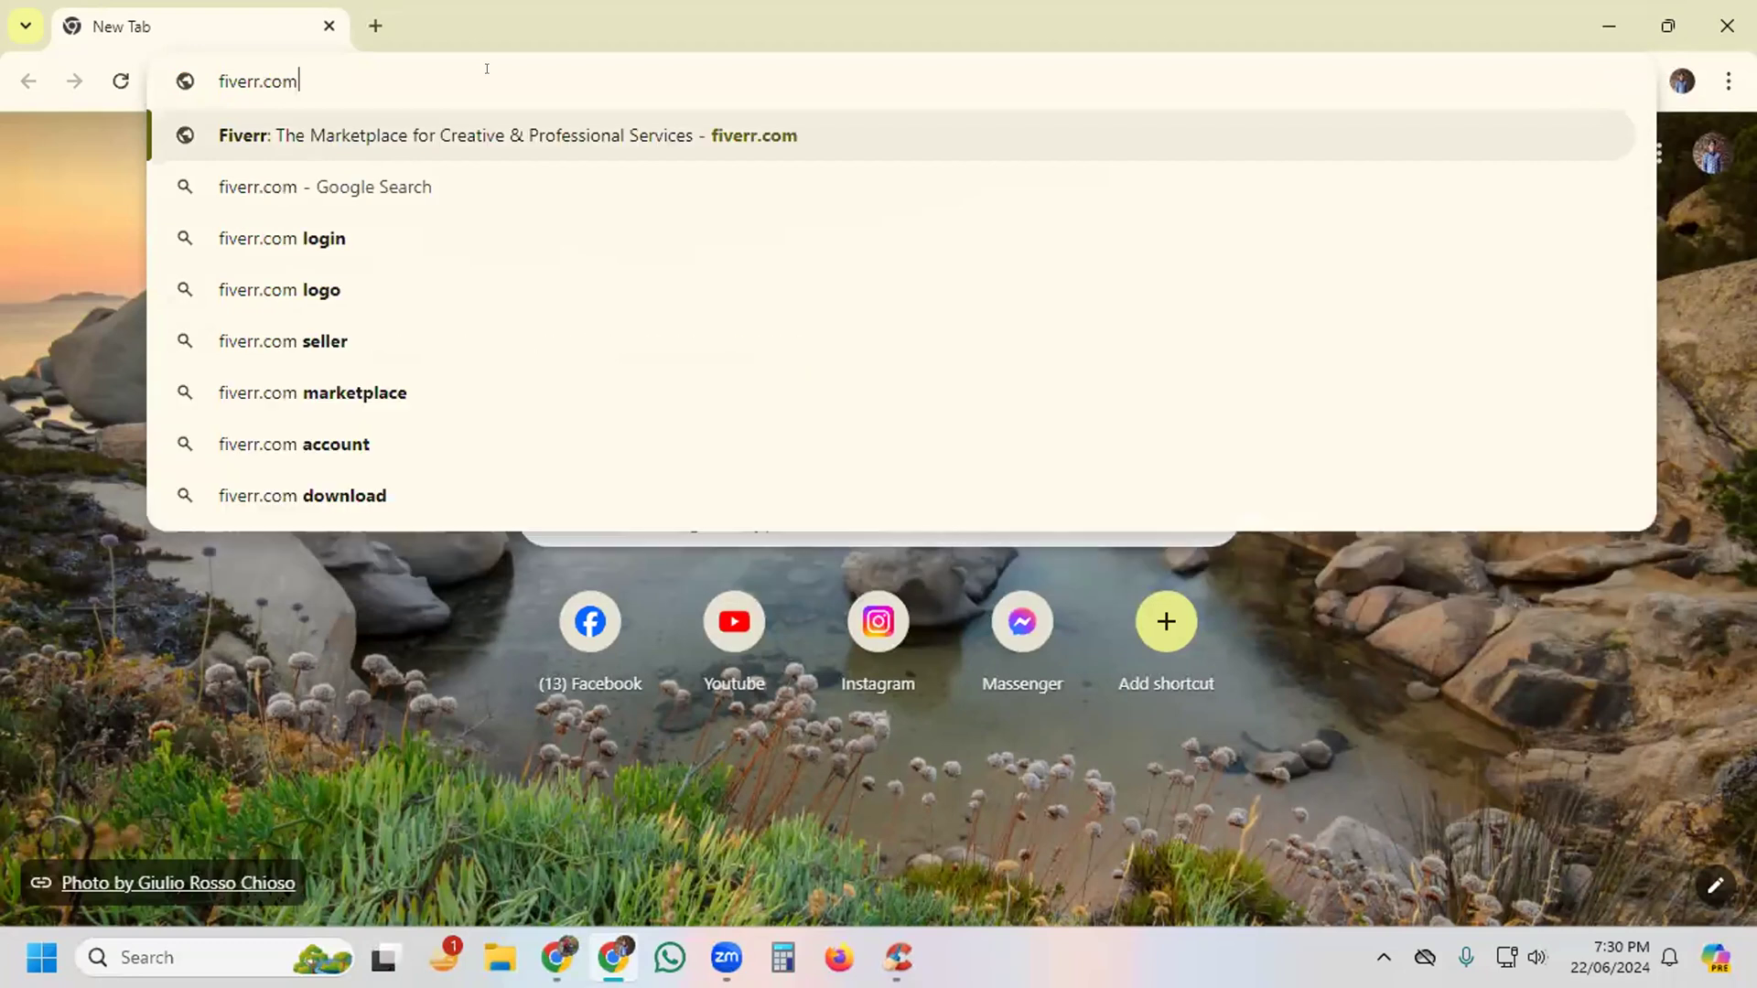
pyautogui.press('Return')
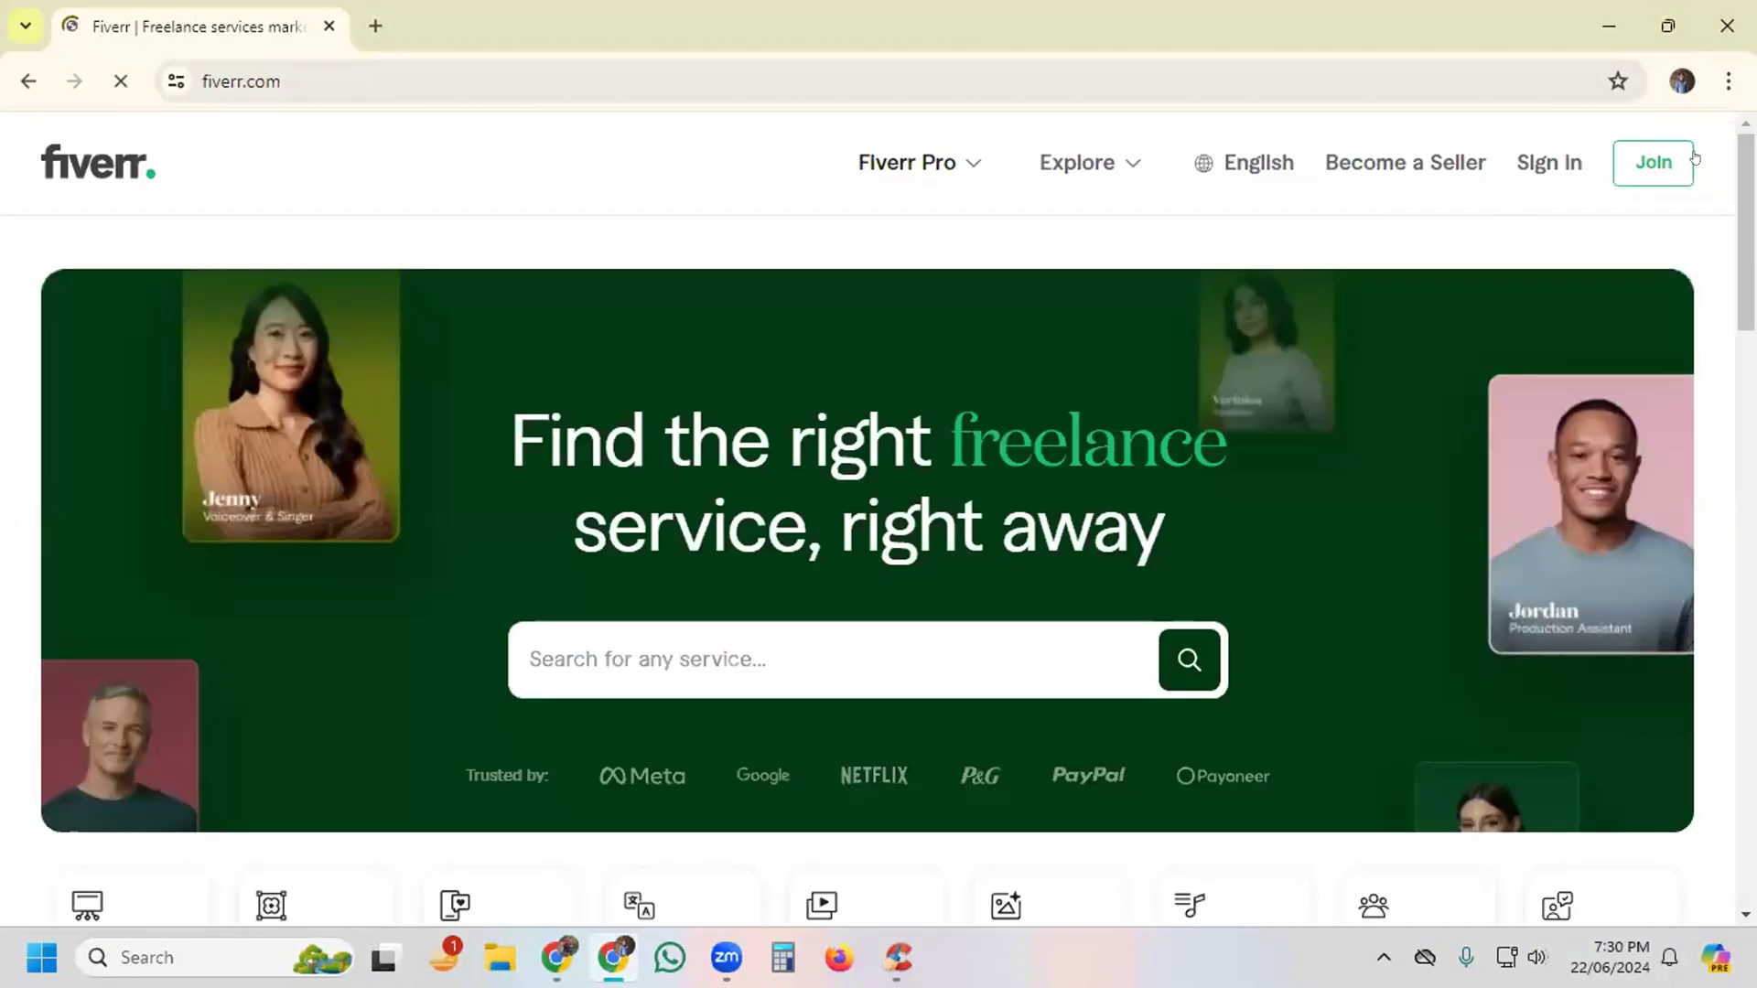
# - Start a Fiverr account with 'Continue with email', dismissing the Google prompt
pyautogui.click(1651, 160)
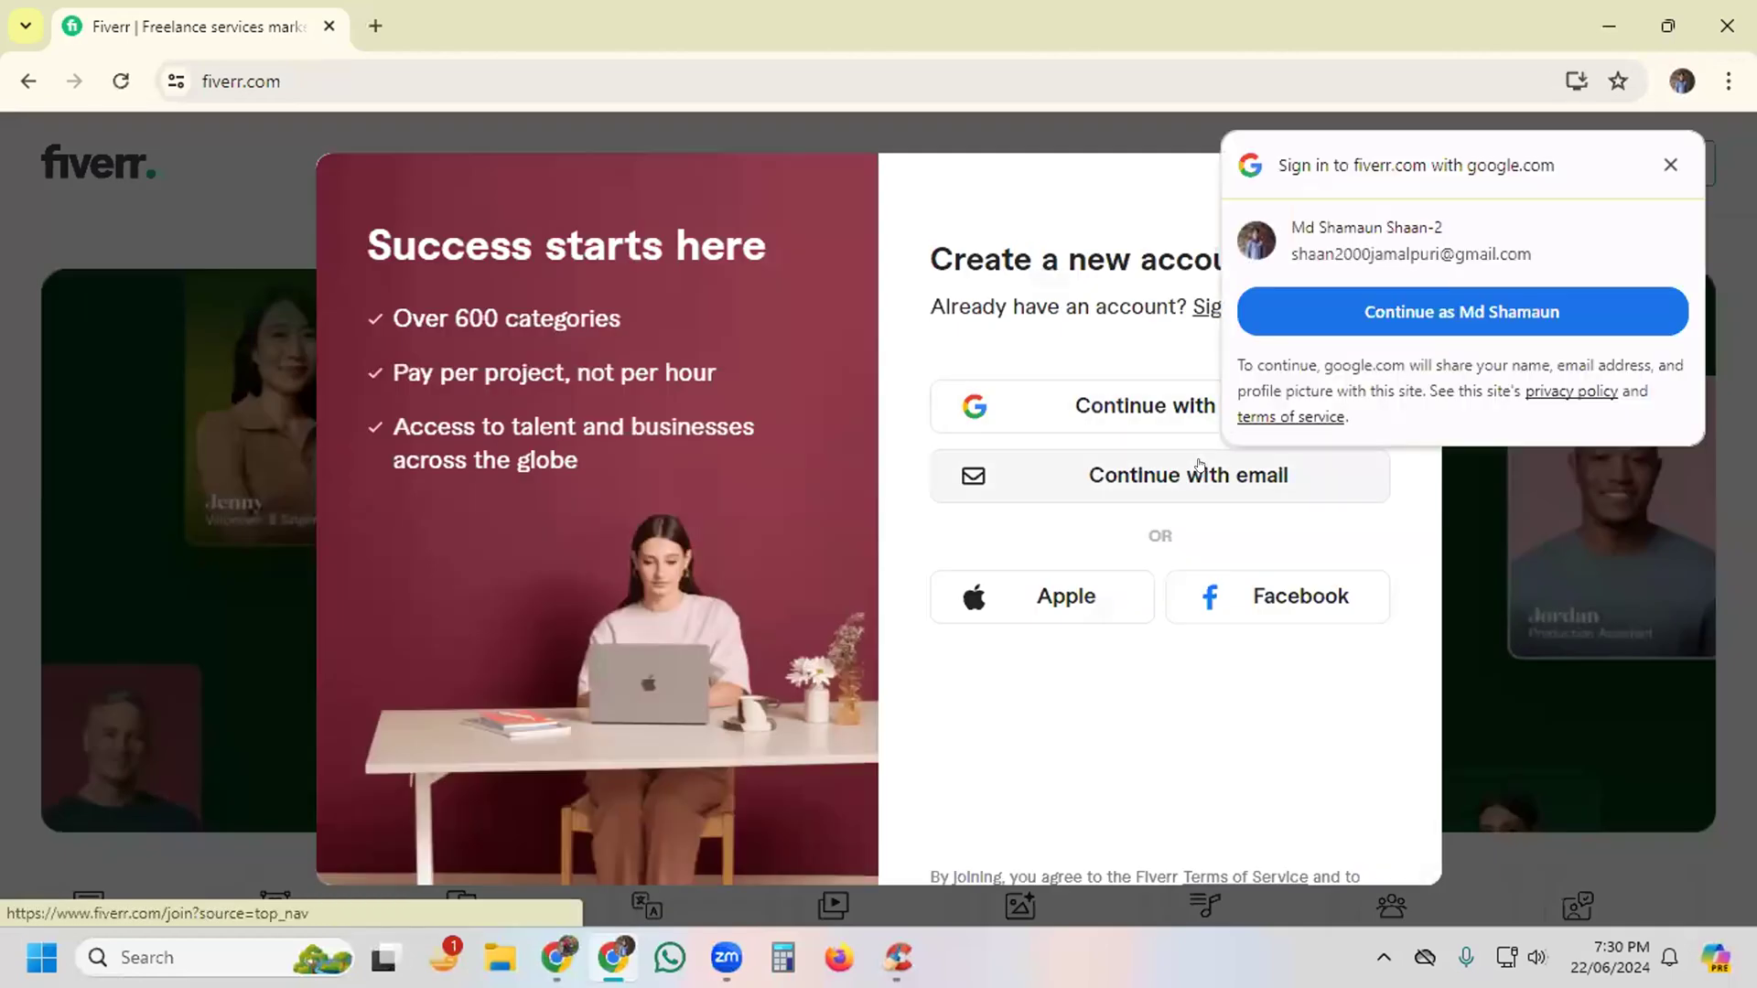
pyautogui.click(1118, 469)
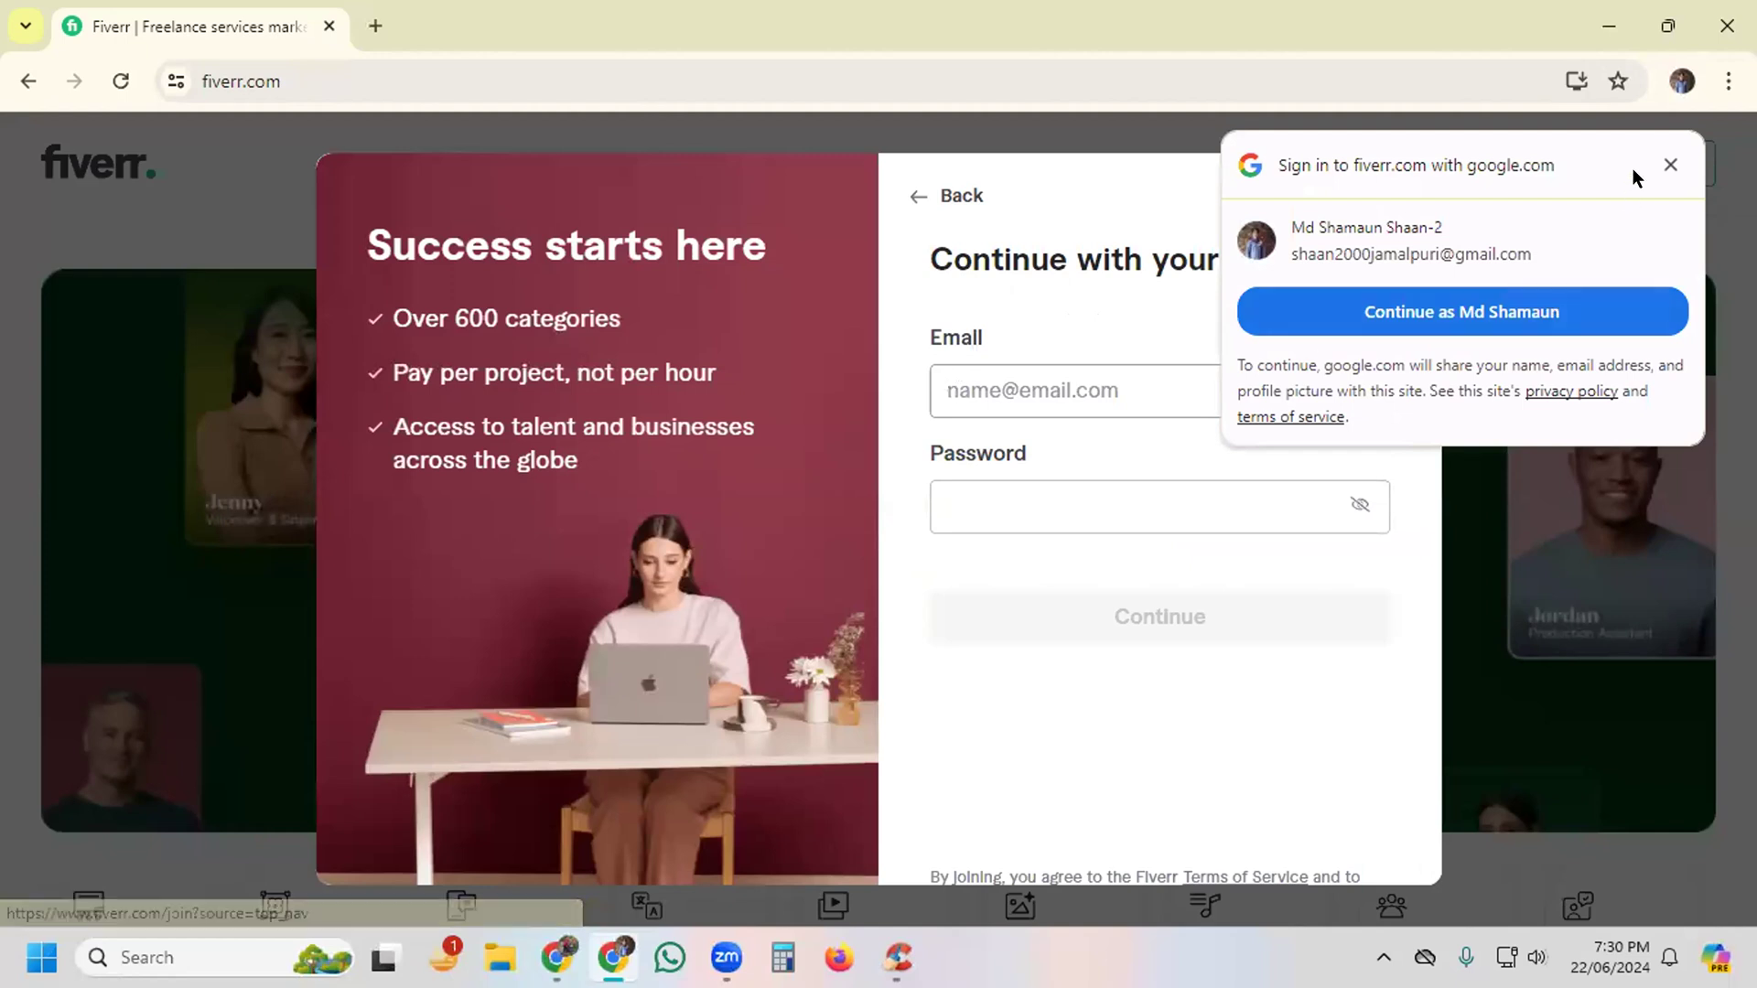
pyautogui.click(1670, 165)
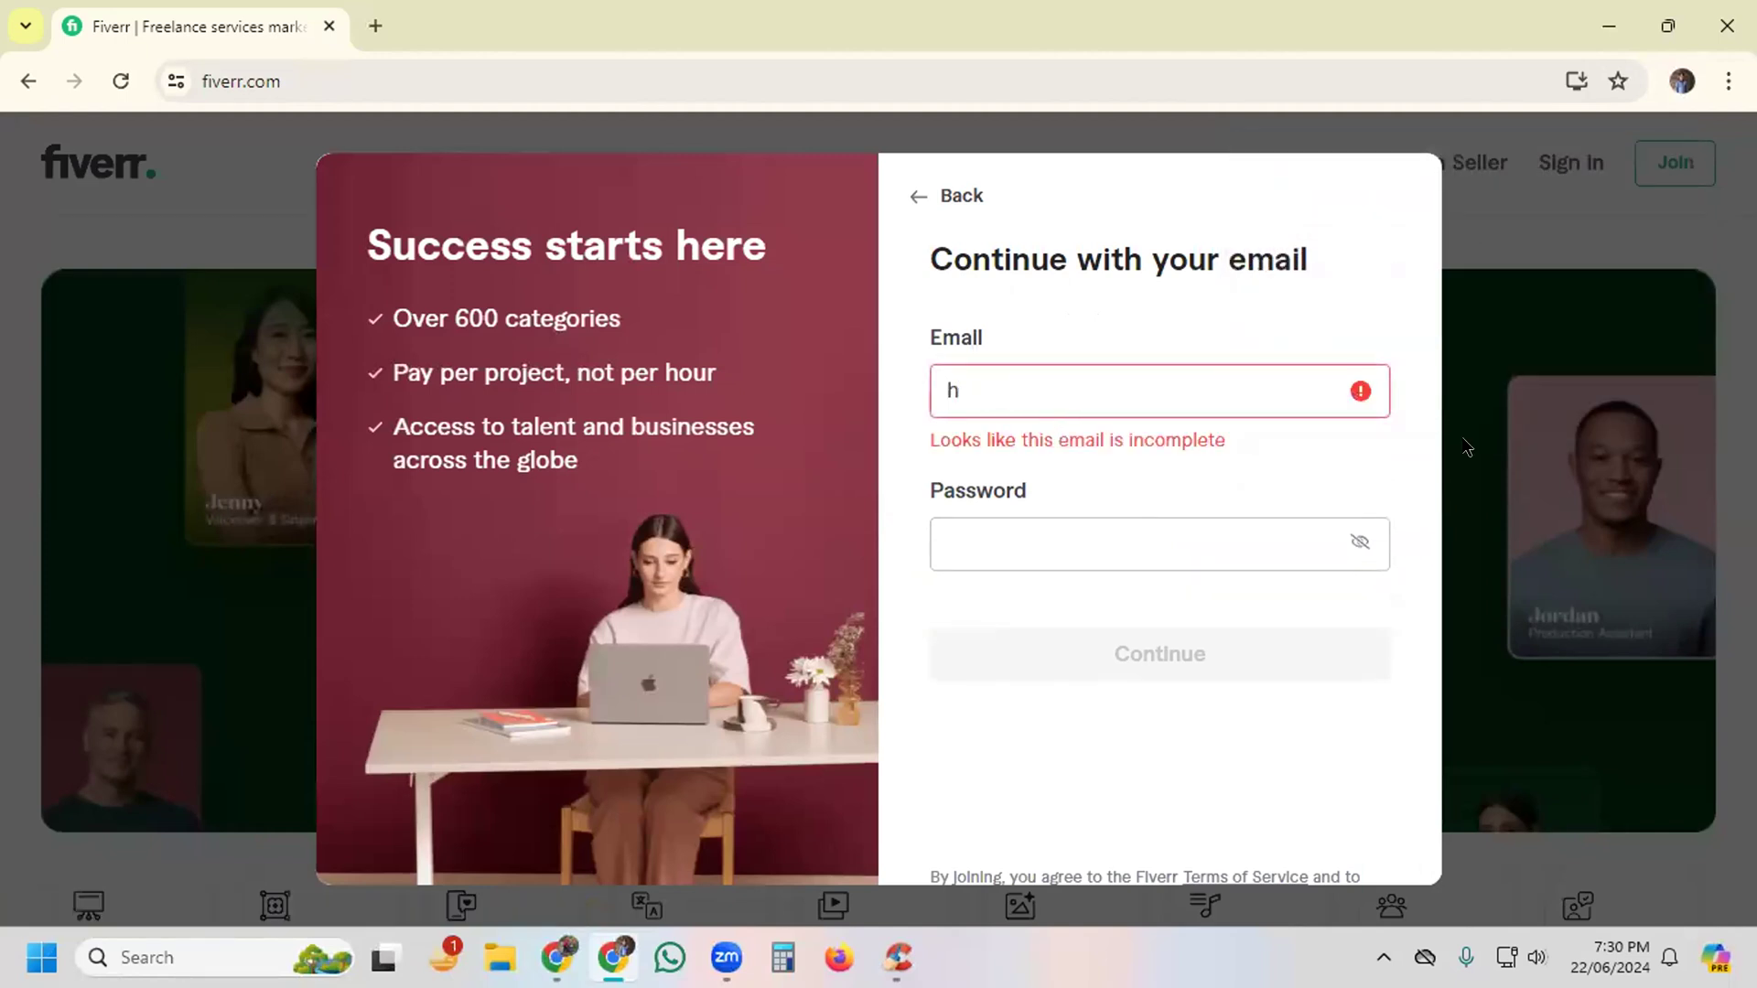
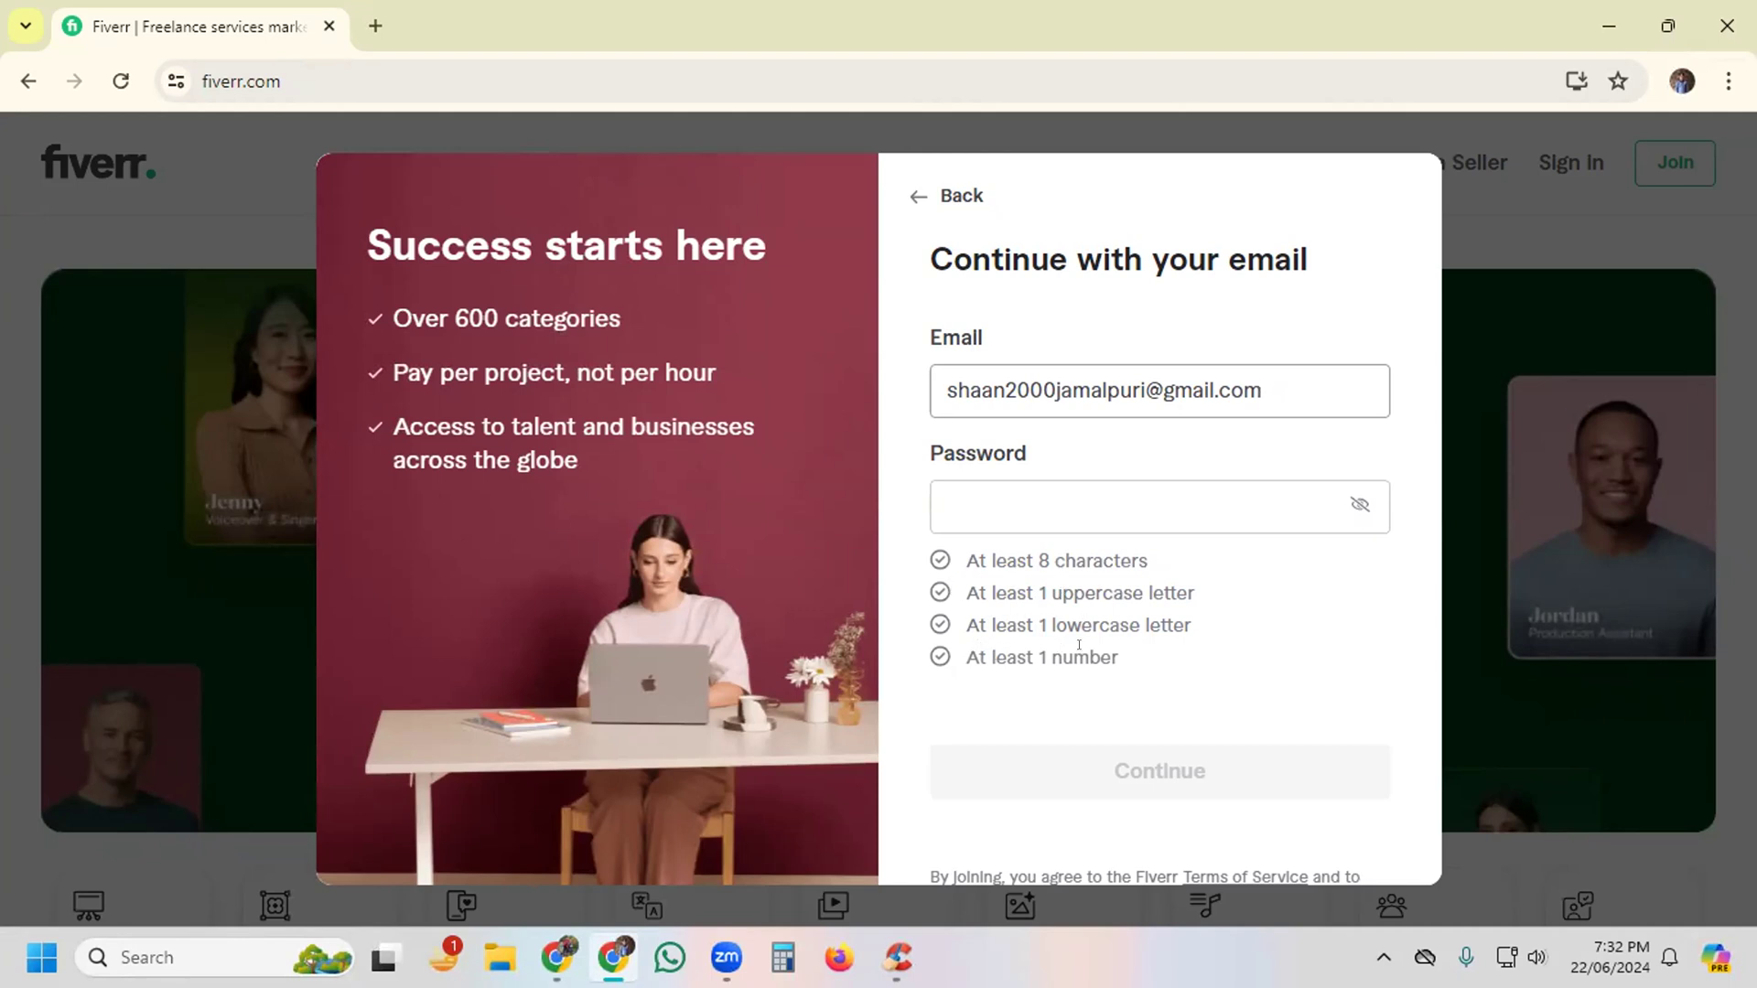
# - Enter a password meeting all four rules and continue to the username step
pyautogui.click(972, 504)
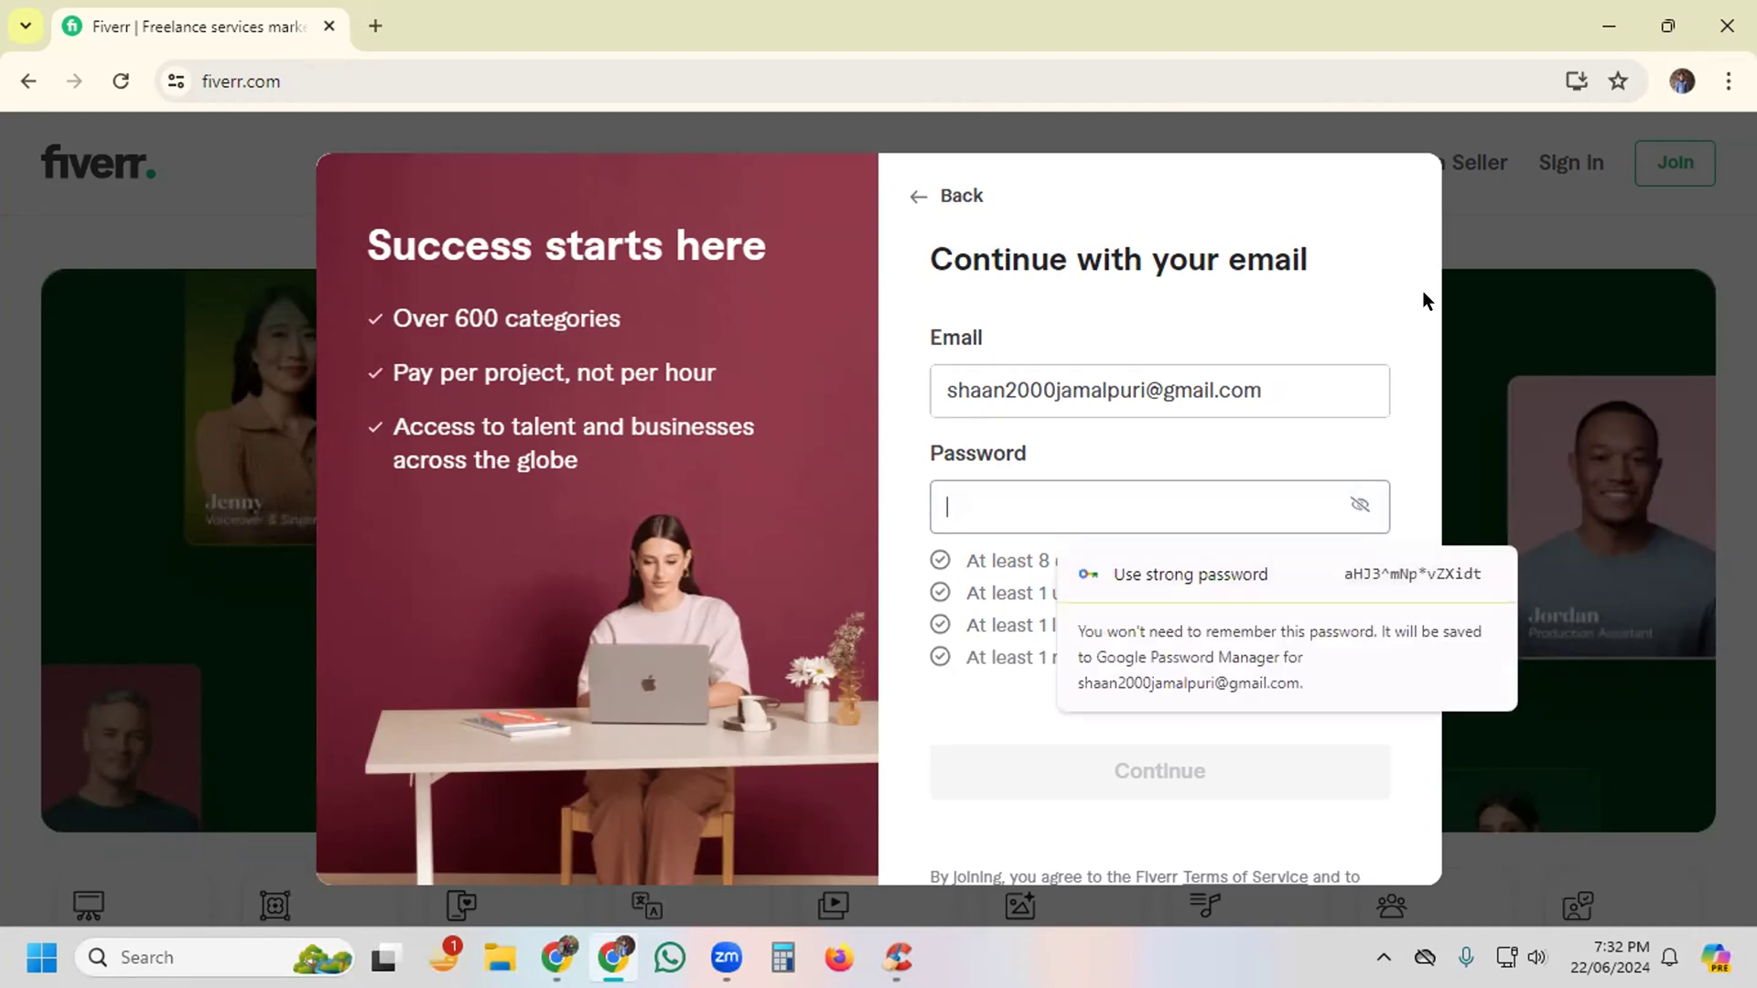
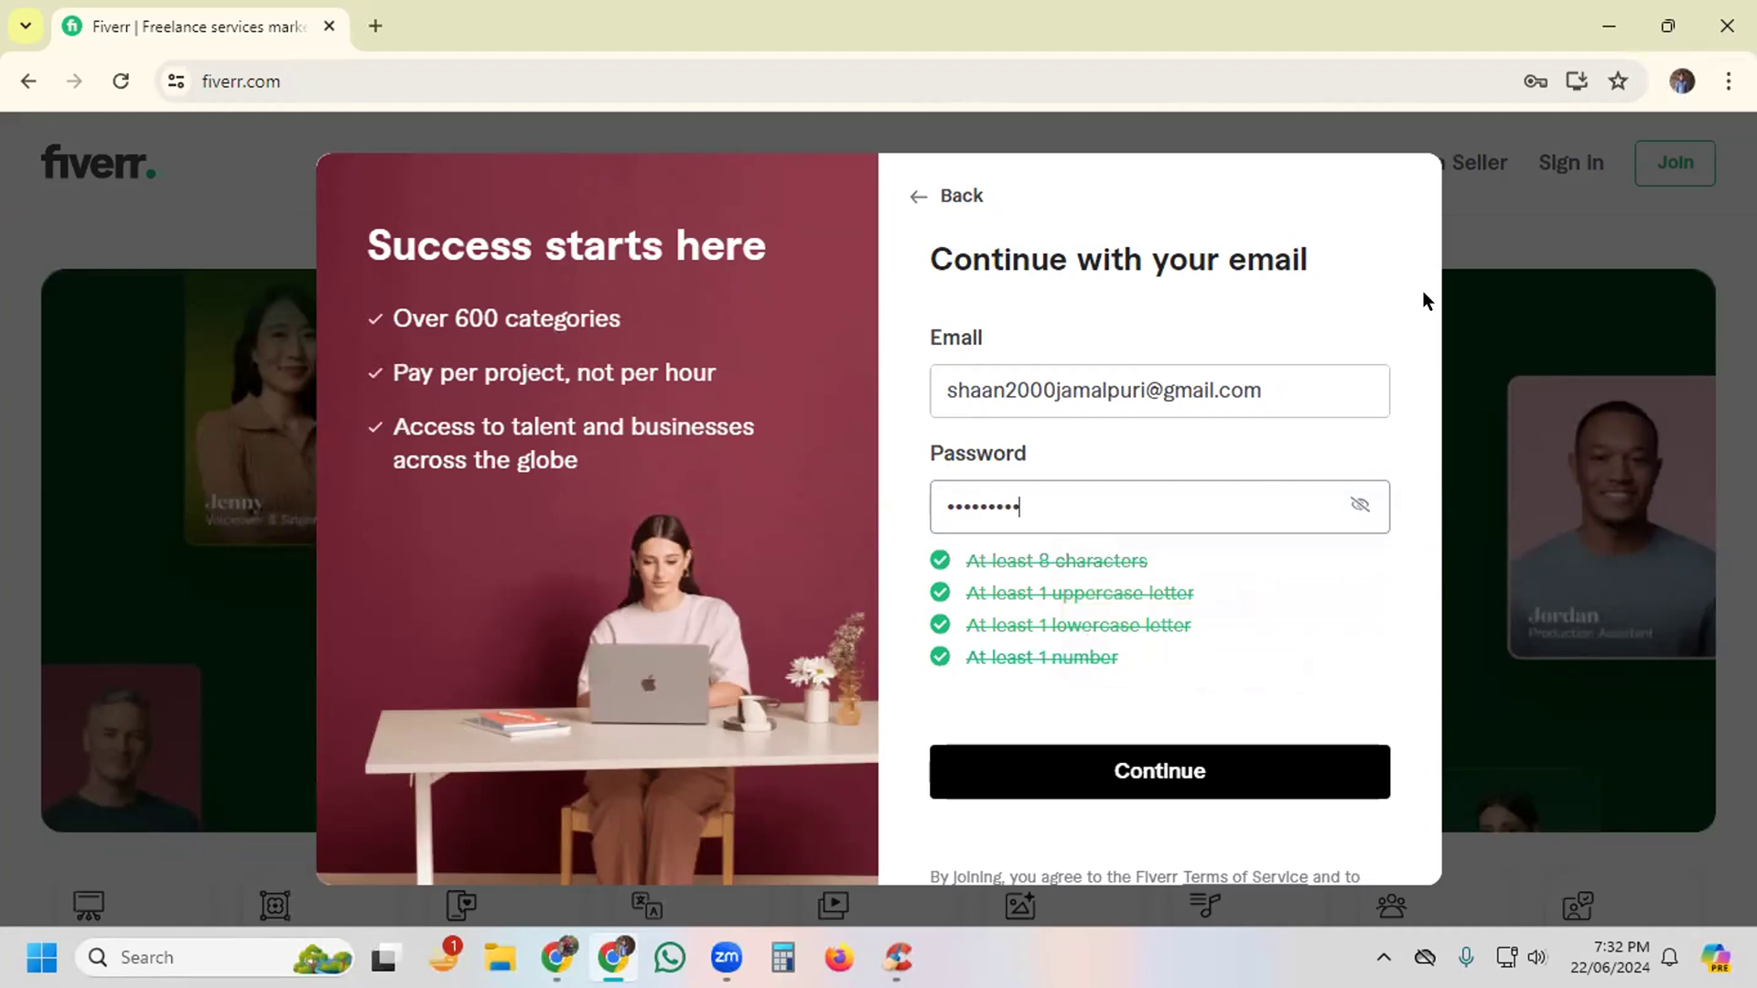
pyautogui.click(1342, 505)
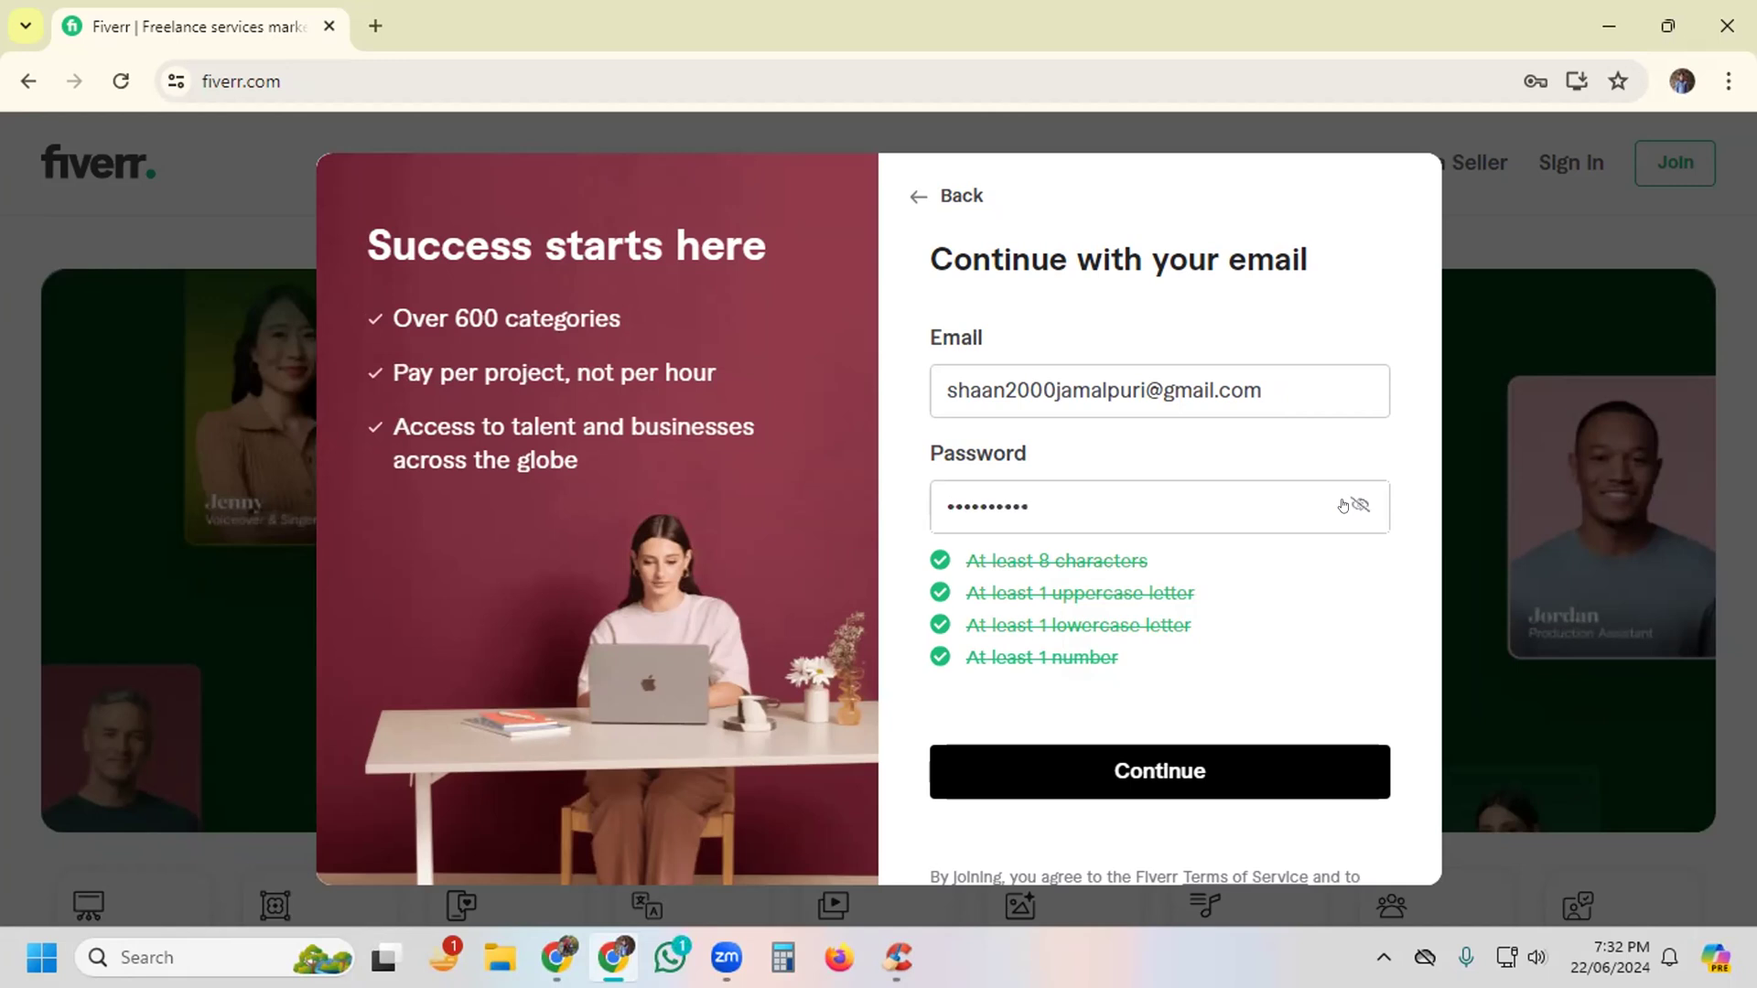
pyautogui.click(1181, 771)
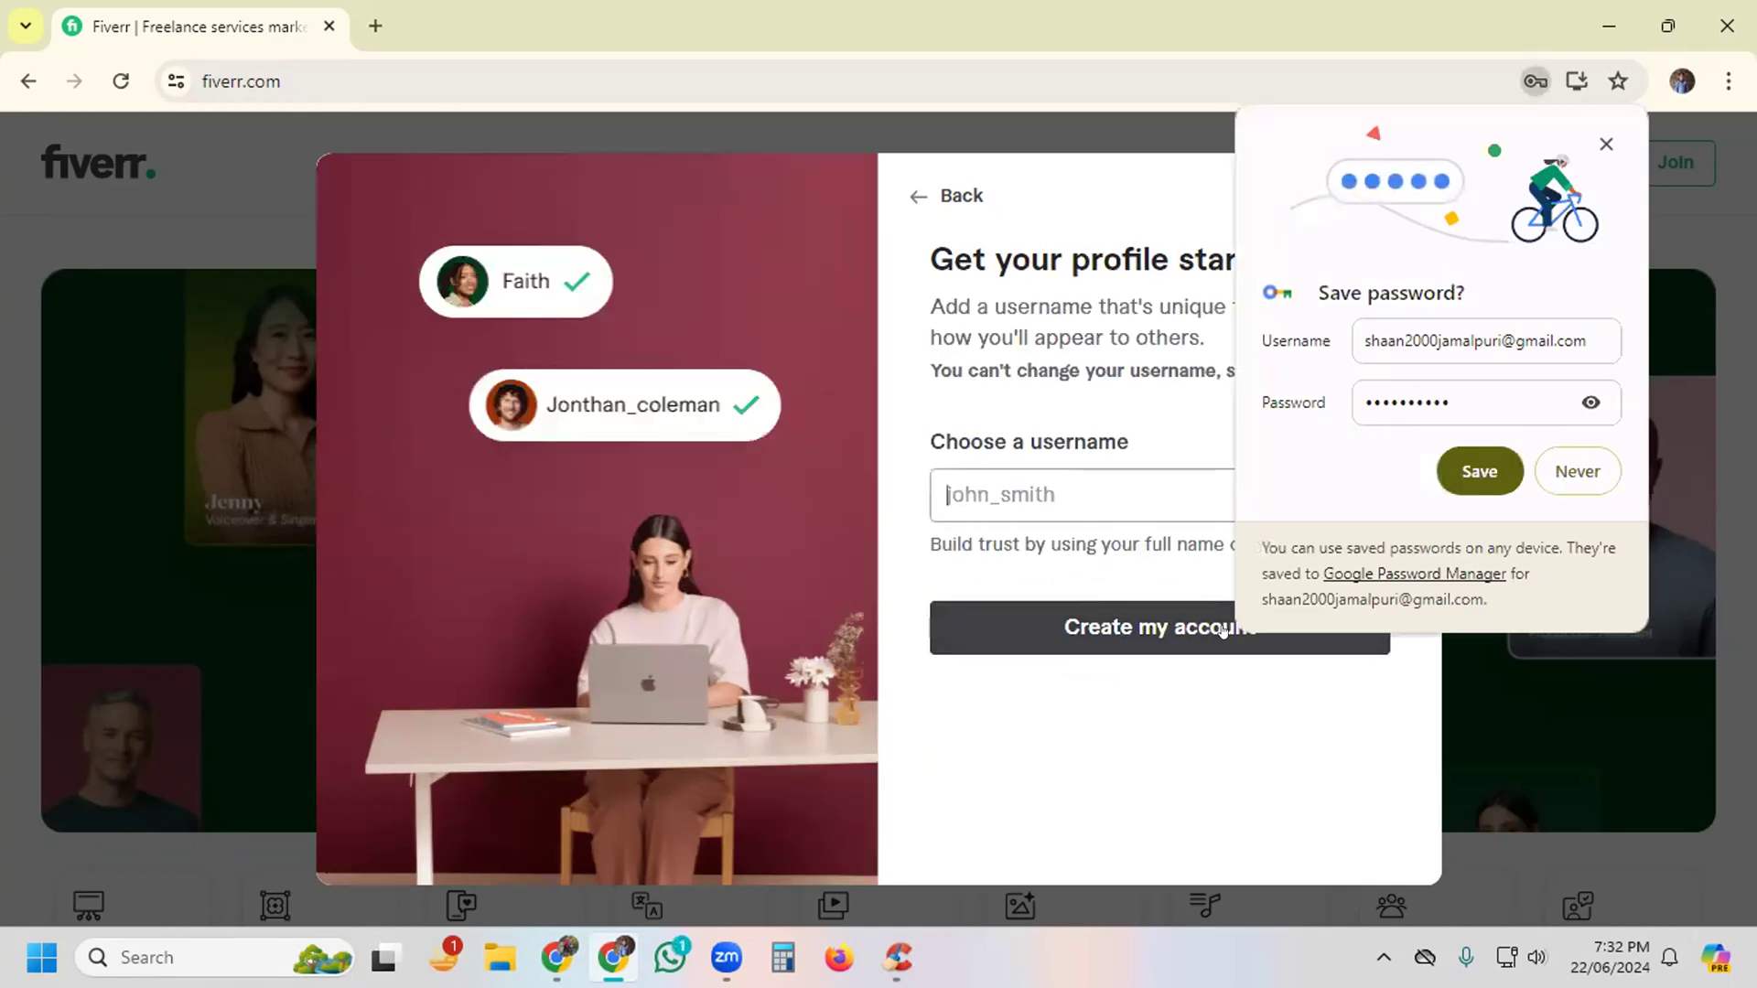
pyautogui.click(1450, 472)
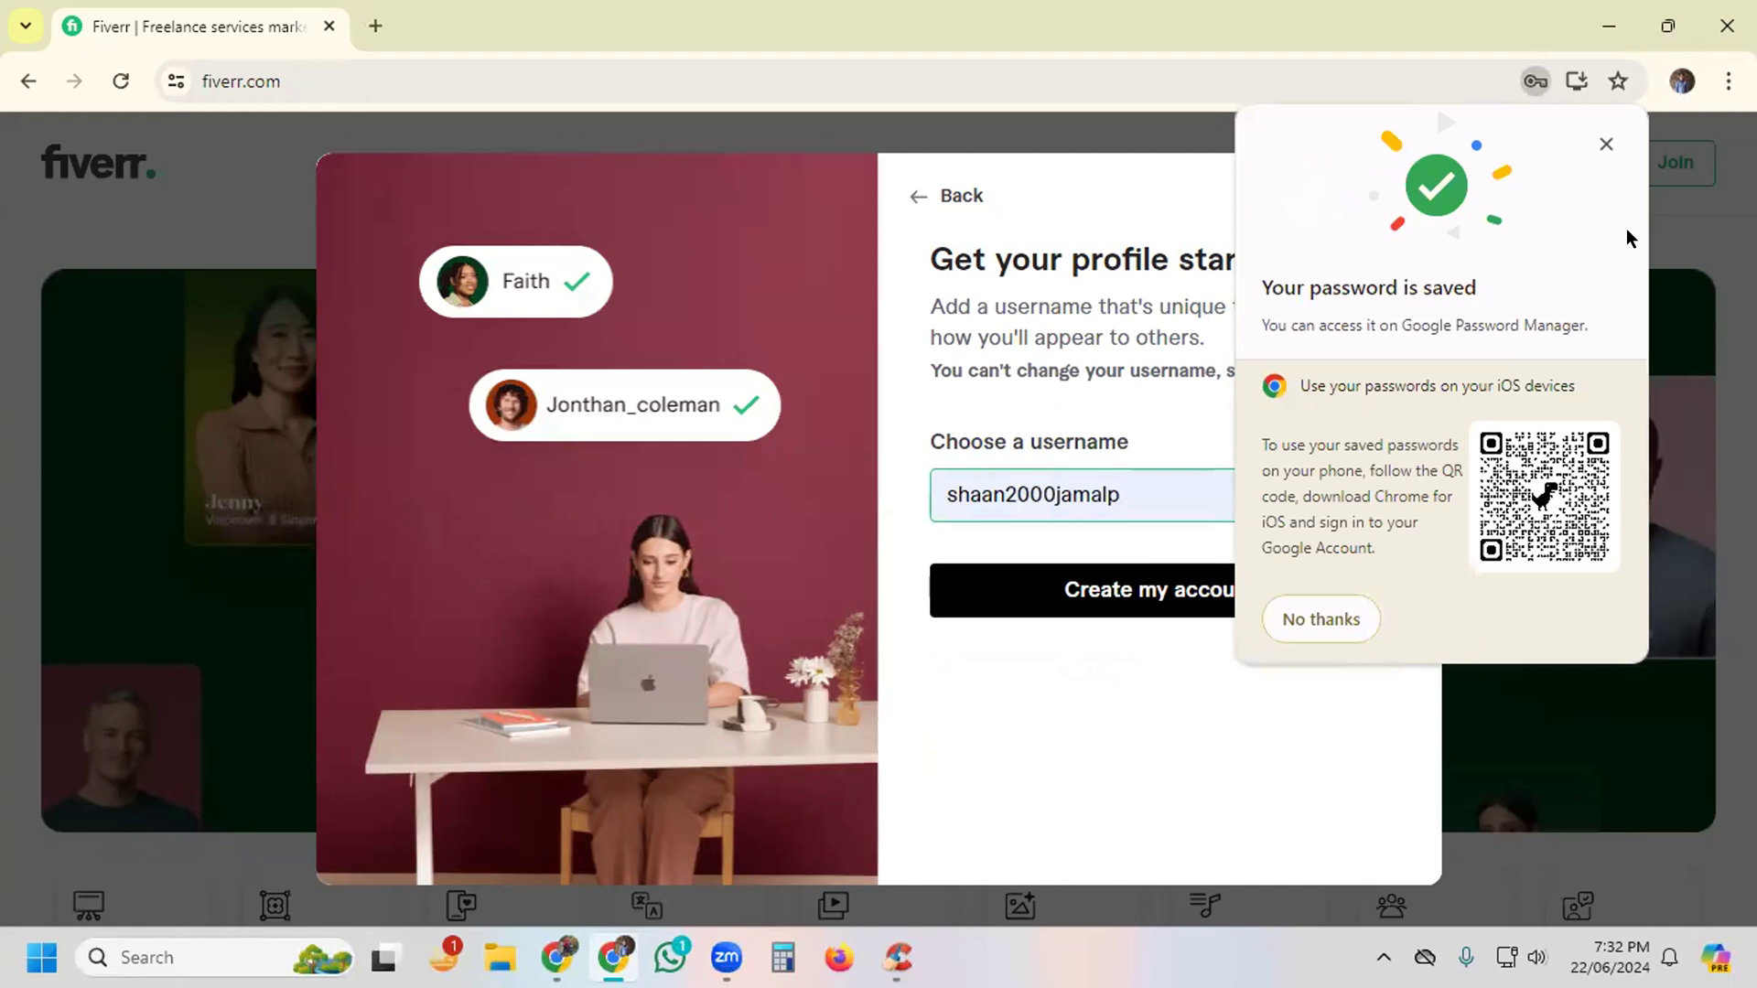
pyautogui.click(1599, 145)
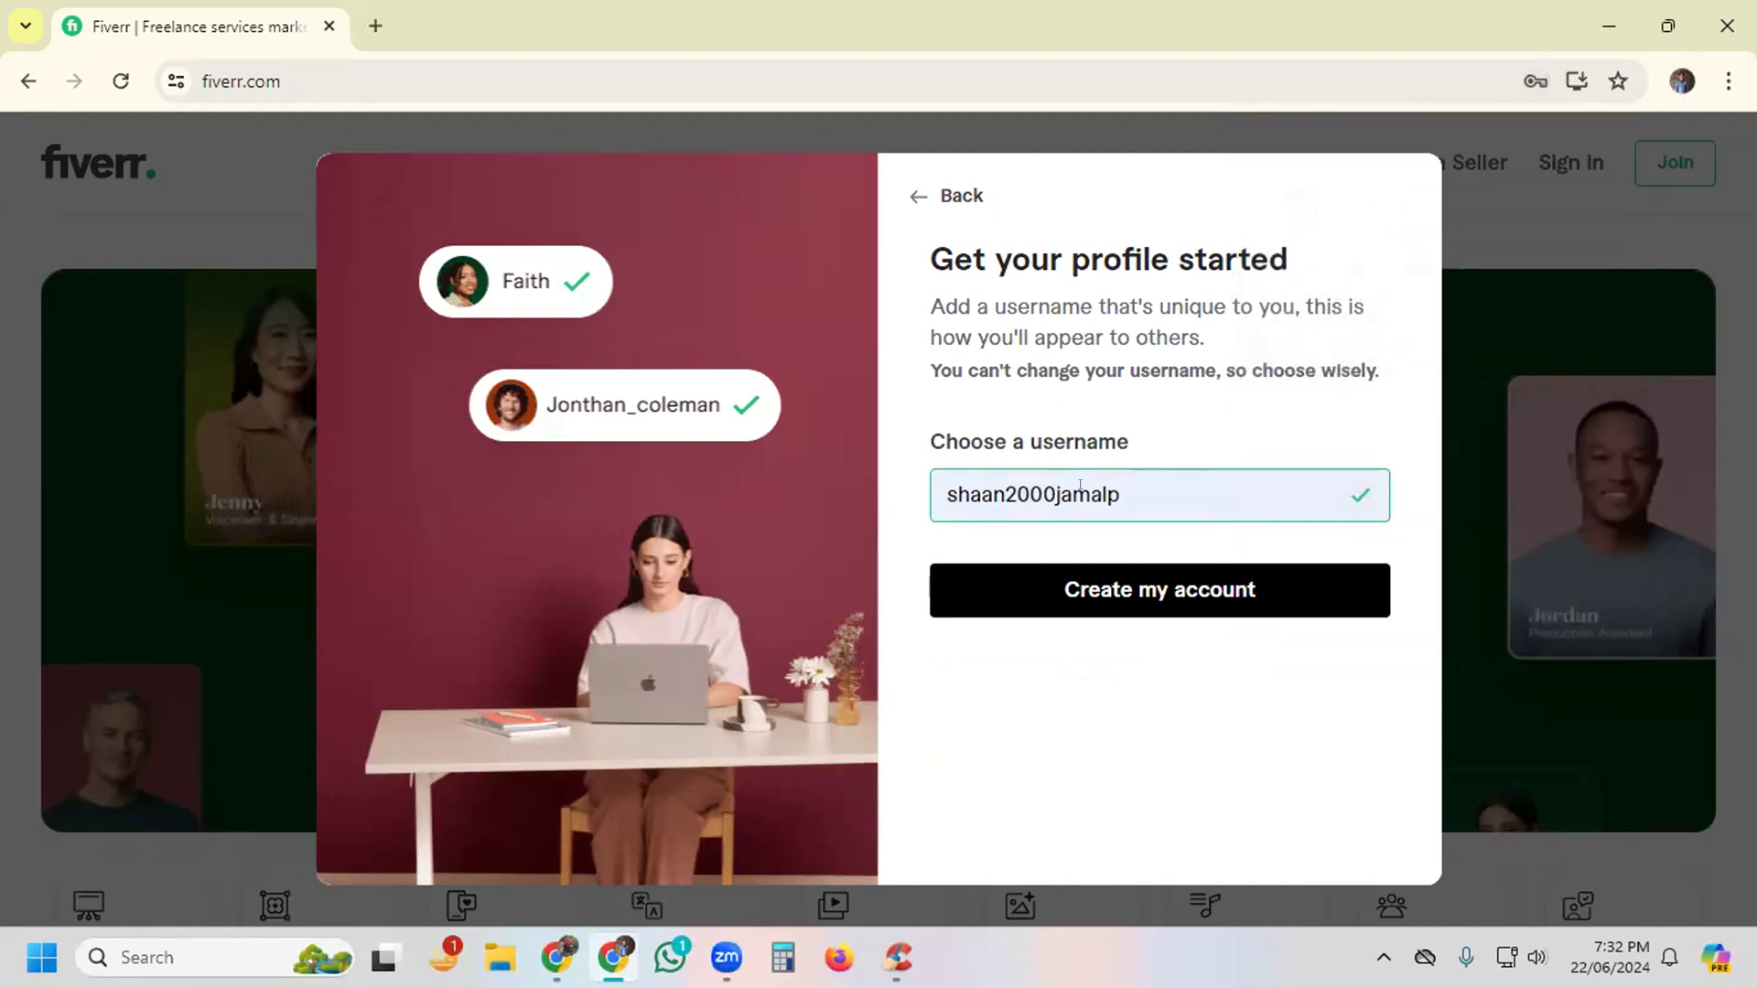
pyautogui.doubleClick(1118, 486)
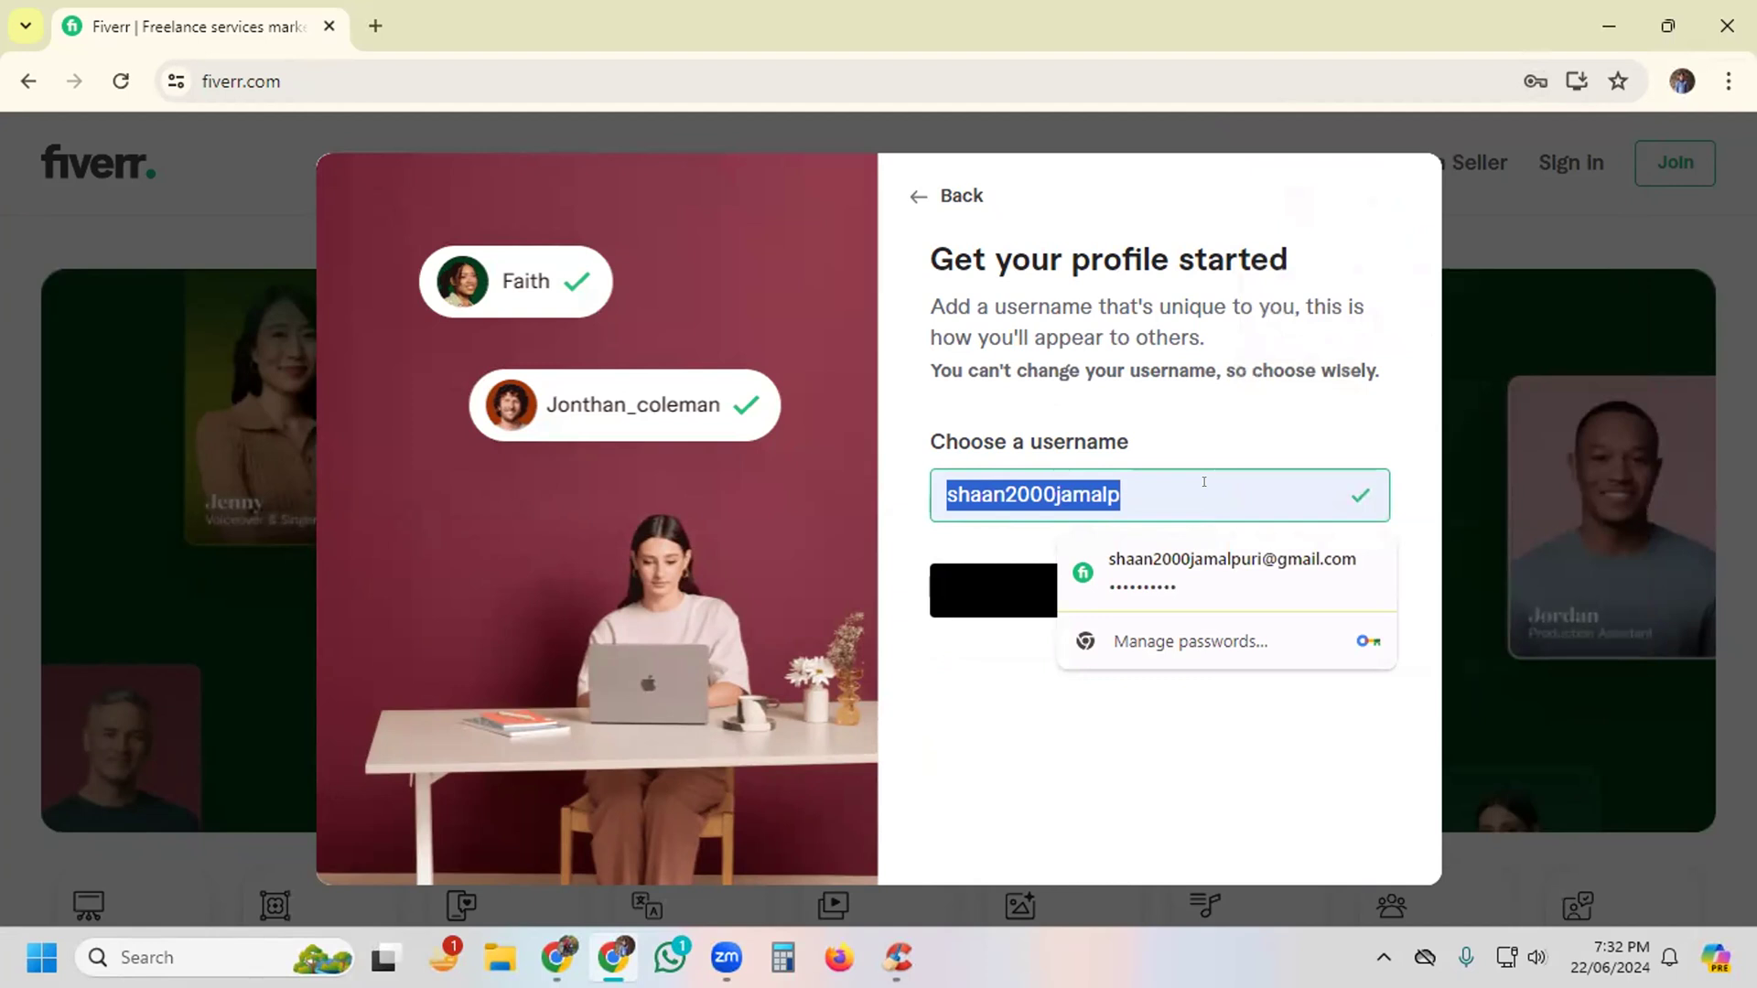
pyautogui.press('BackSpace')
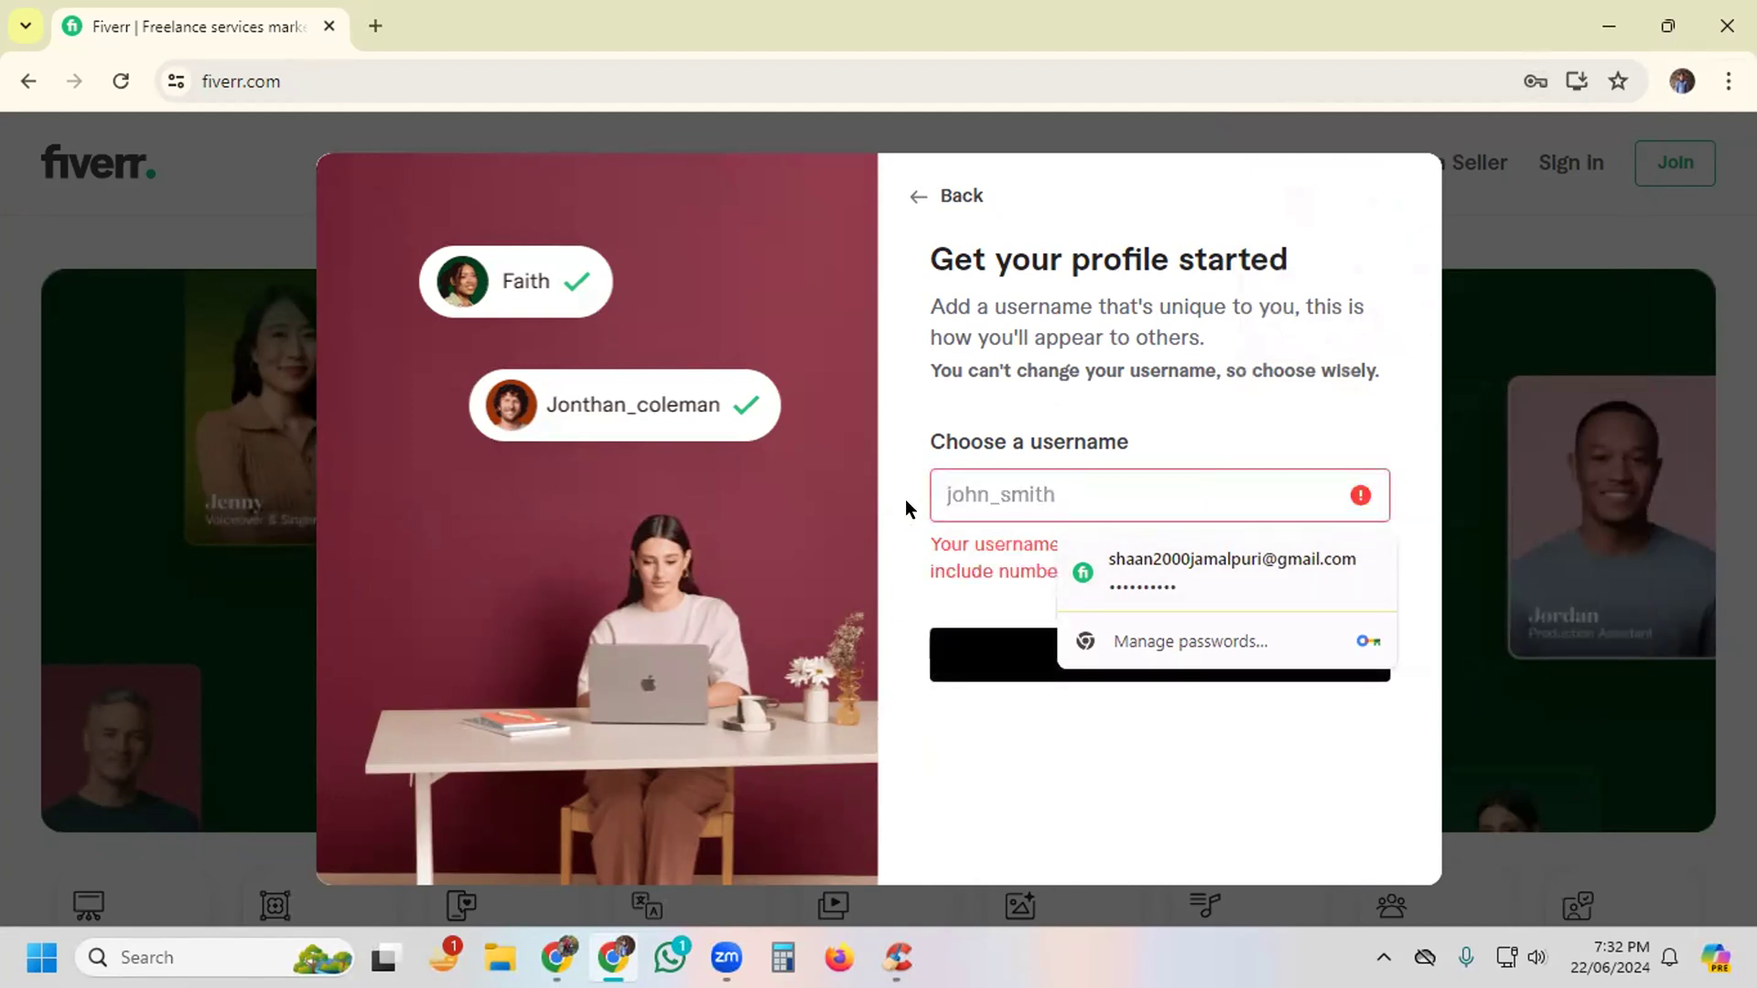
pyautogui.click(904, 498)
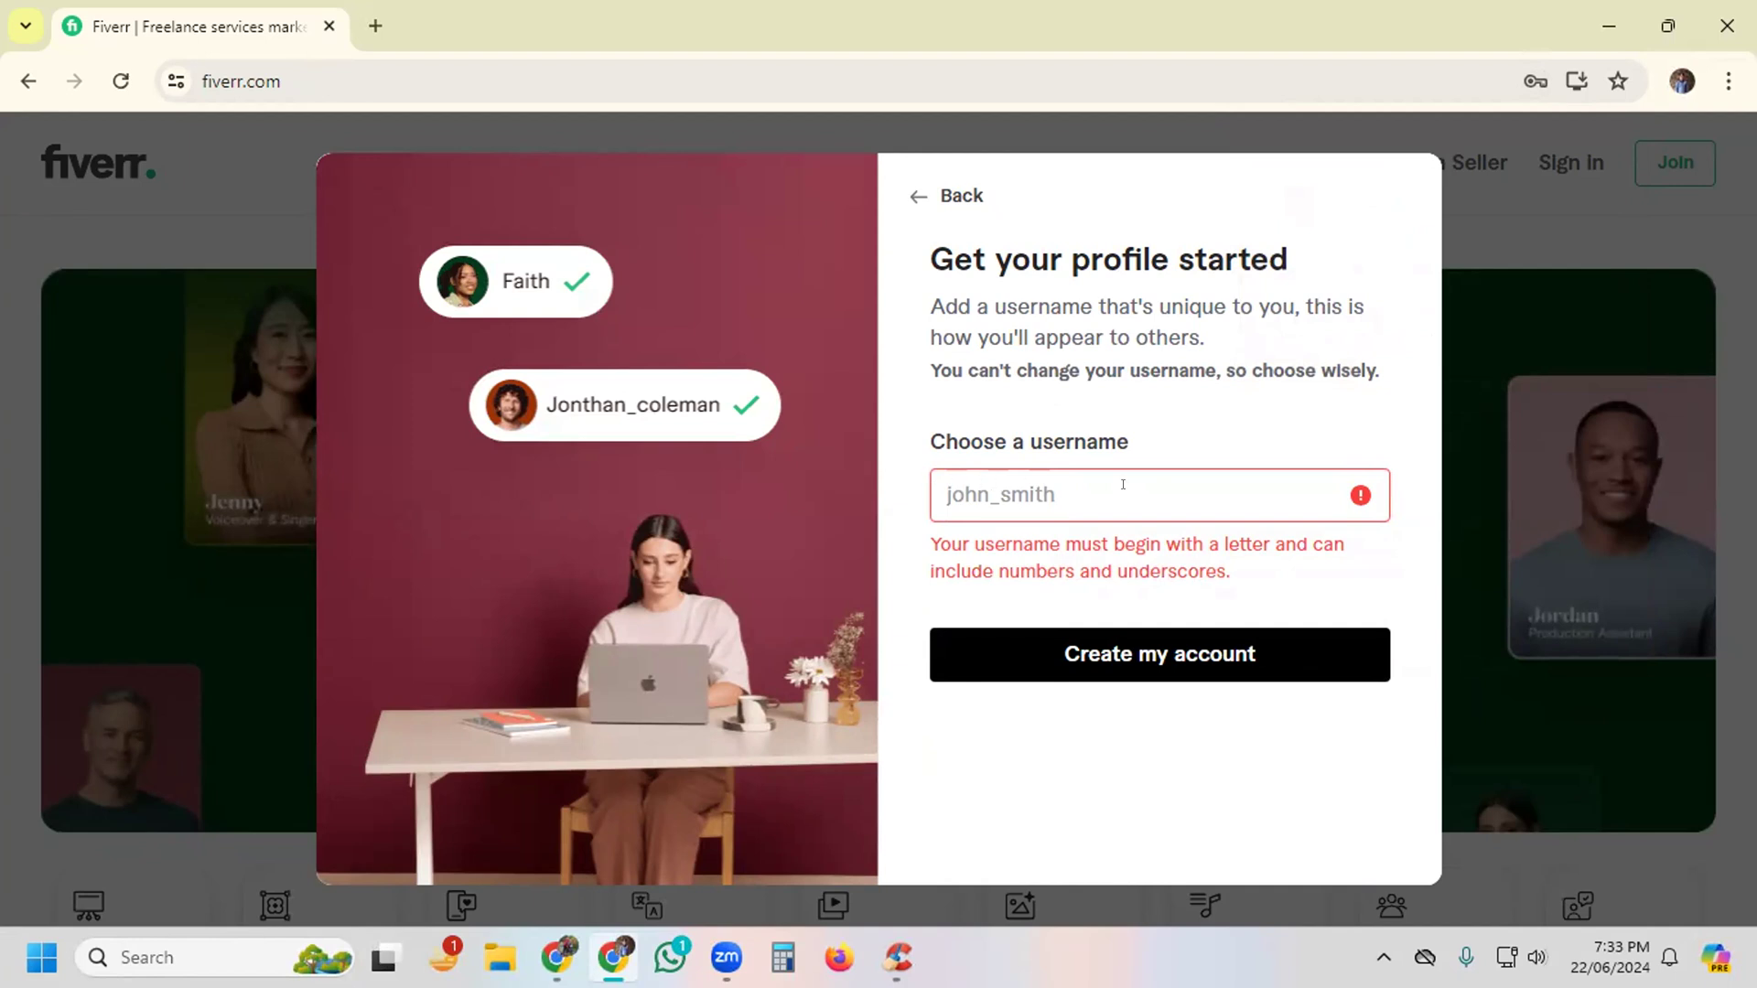
pyautogui.click(1080, 482)
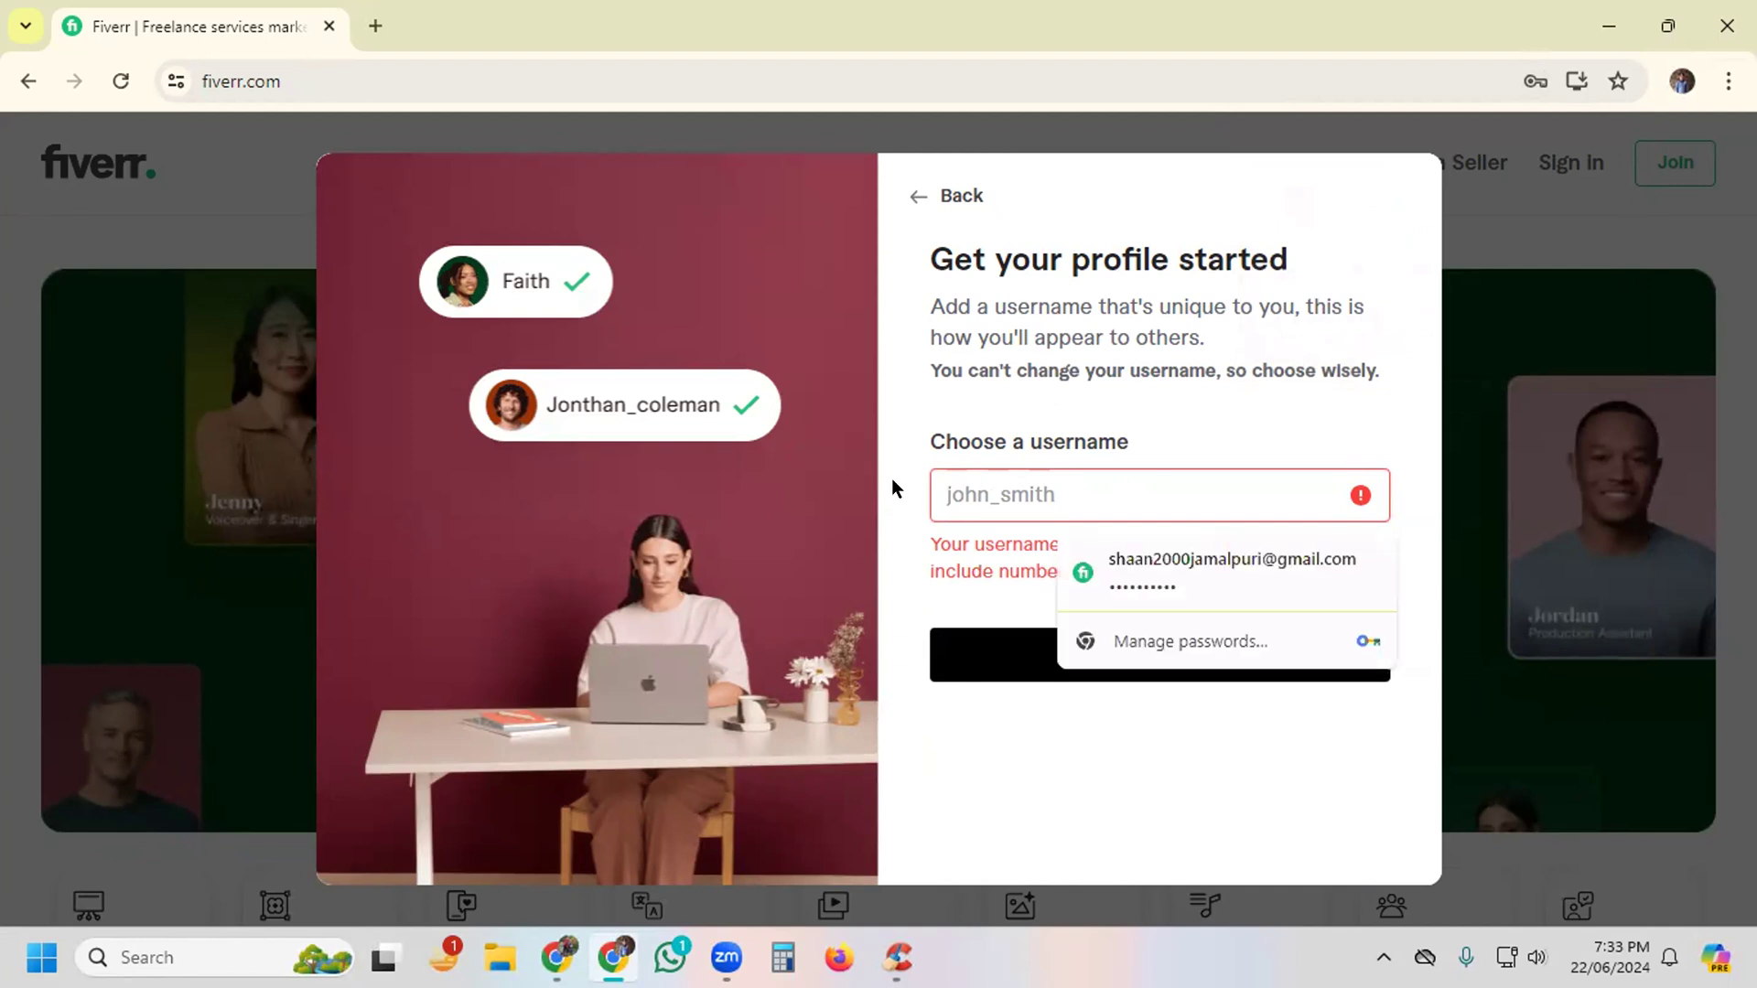
pyautogui.click(1277, 418)
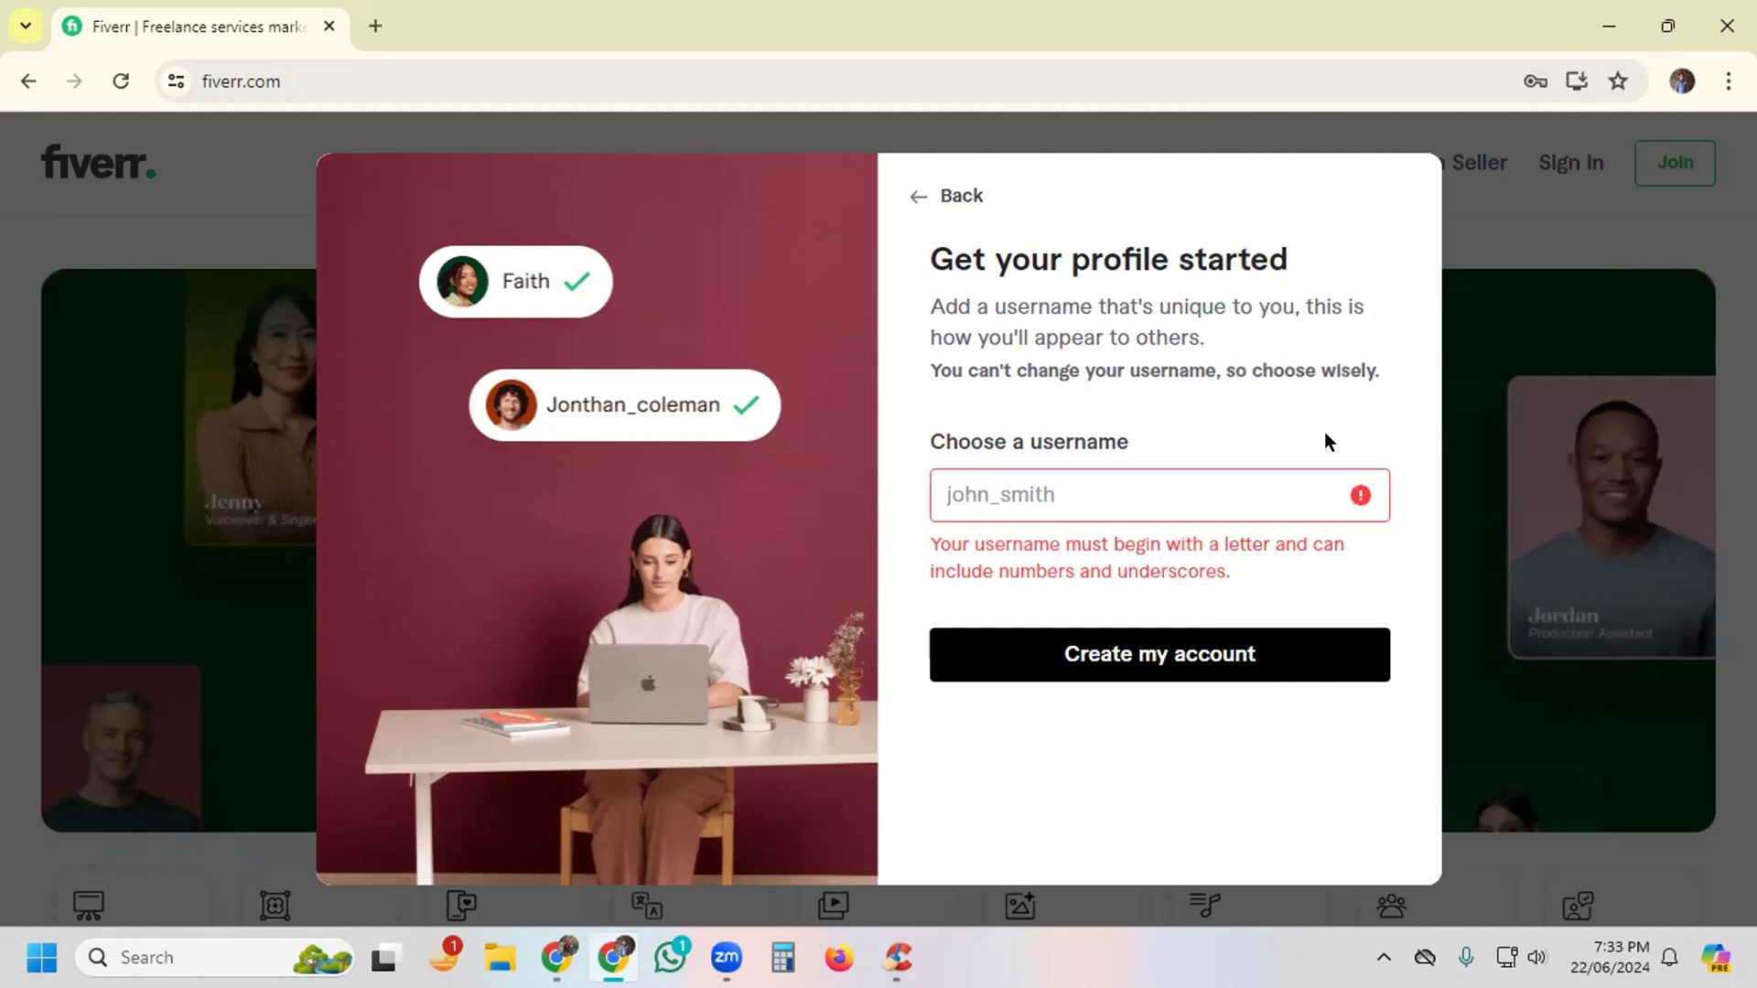
# - Enter the seller's name joined by an underscore plus 73 as username and create the account
pyautogui.click(1101, 478)
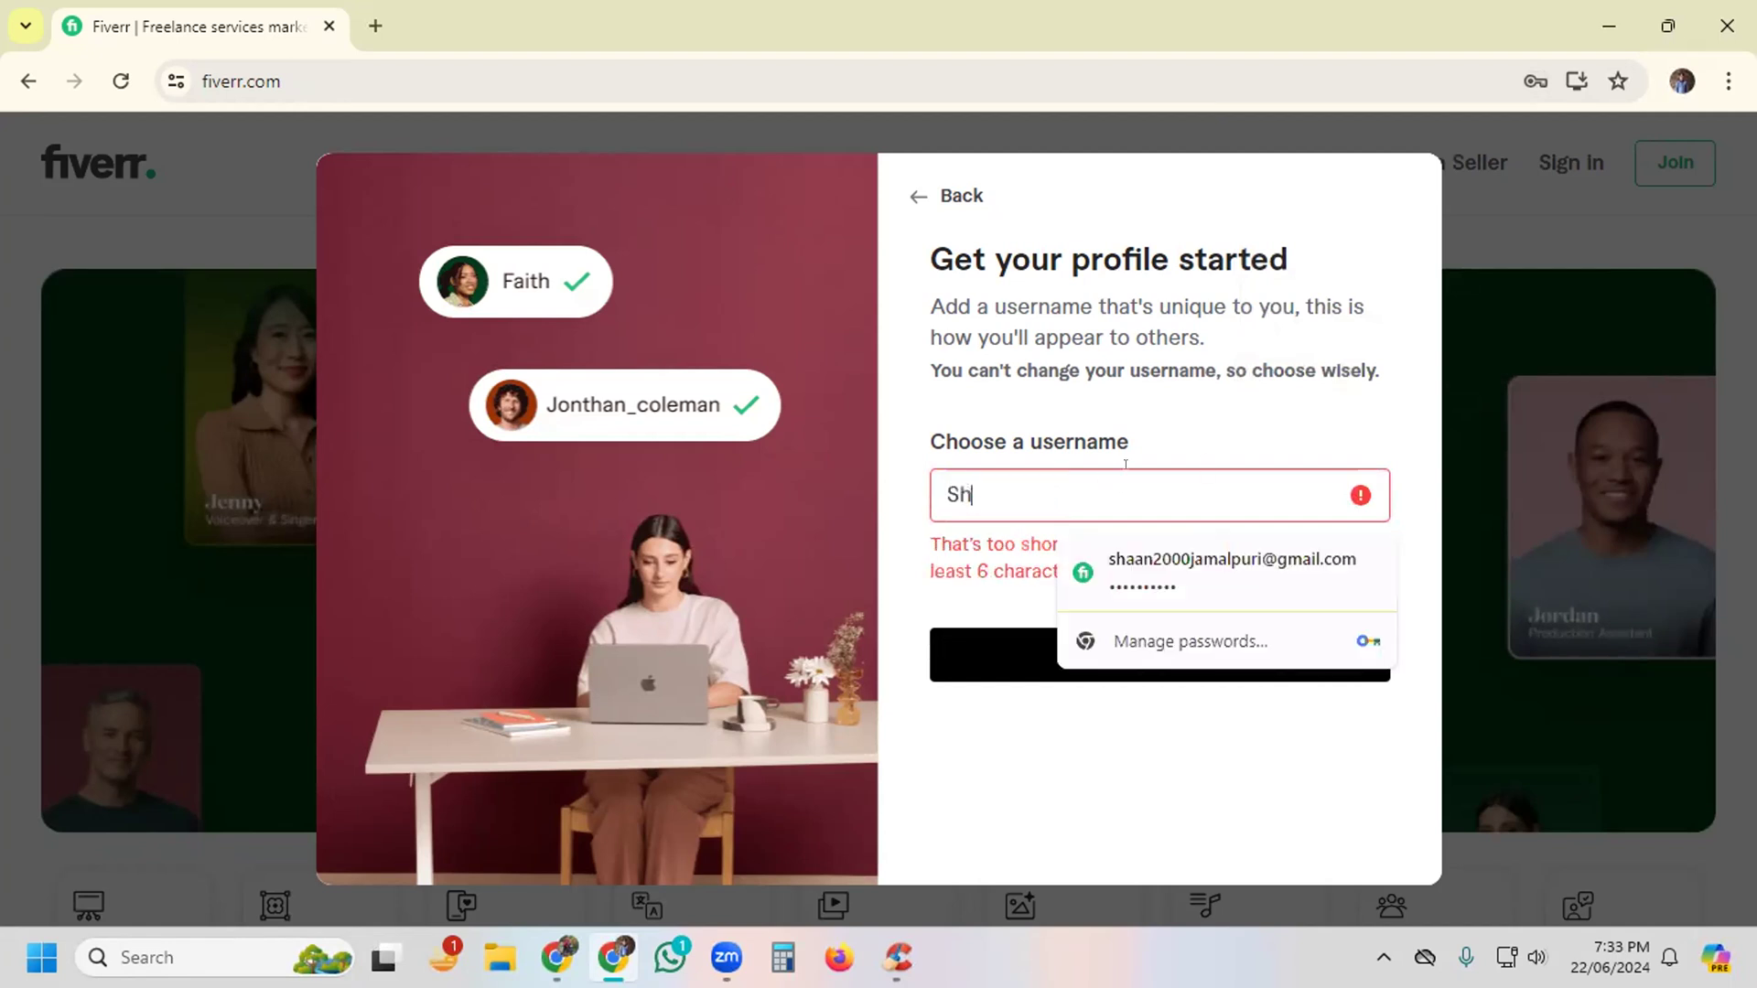
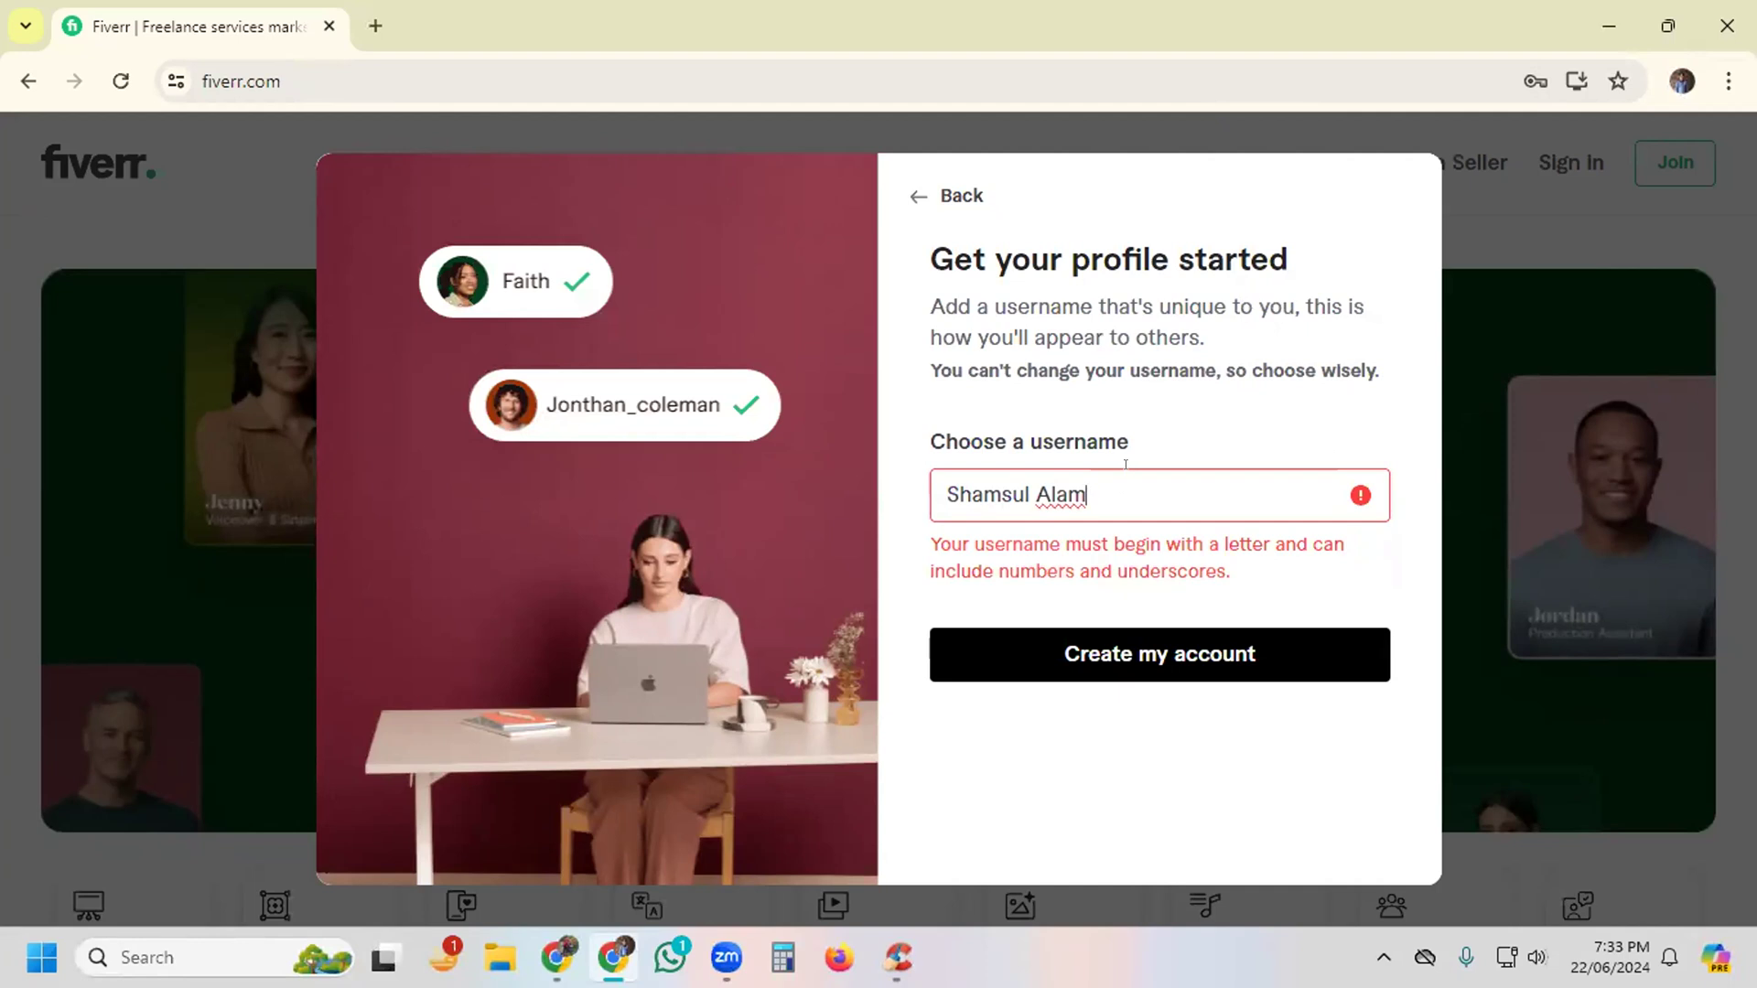
pyautogui.press('Left')
pyautogui.press('Left')
pyautogui.press('Left')
pyautogui.press('Left')
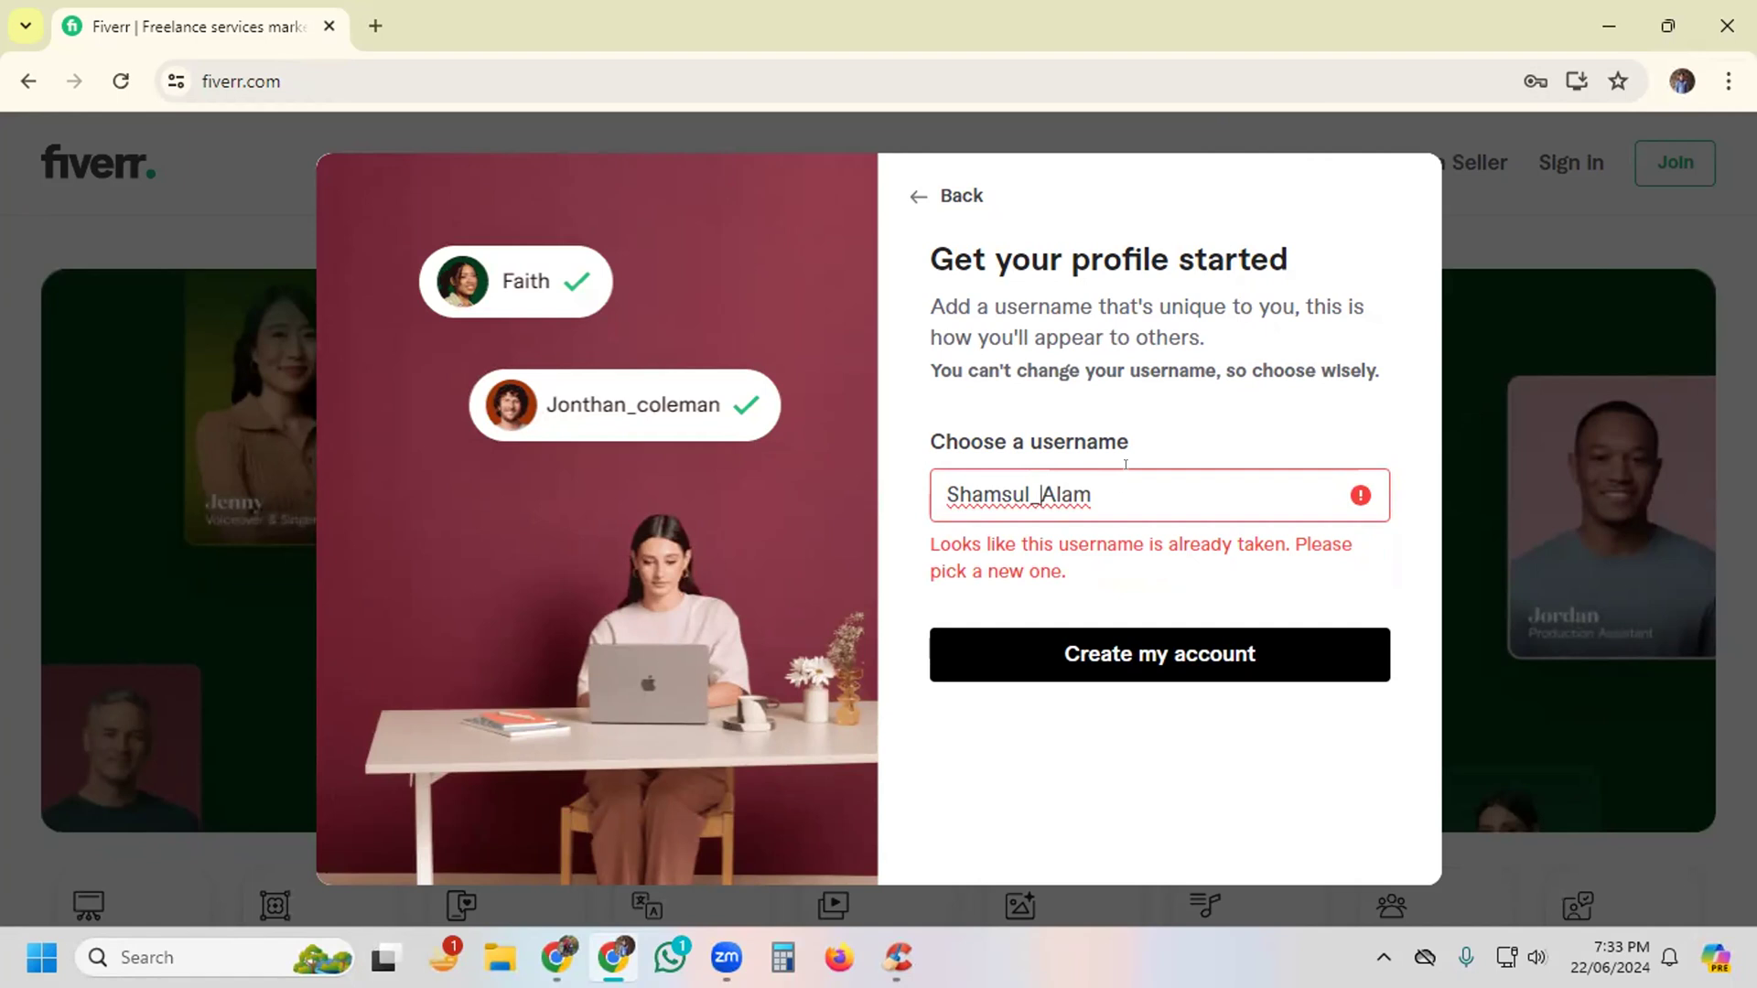
pyautogui.press('Right')
pyautogui.press('Right')
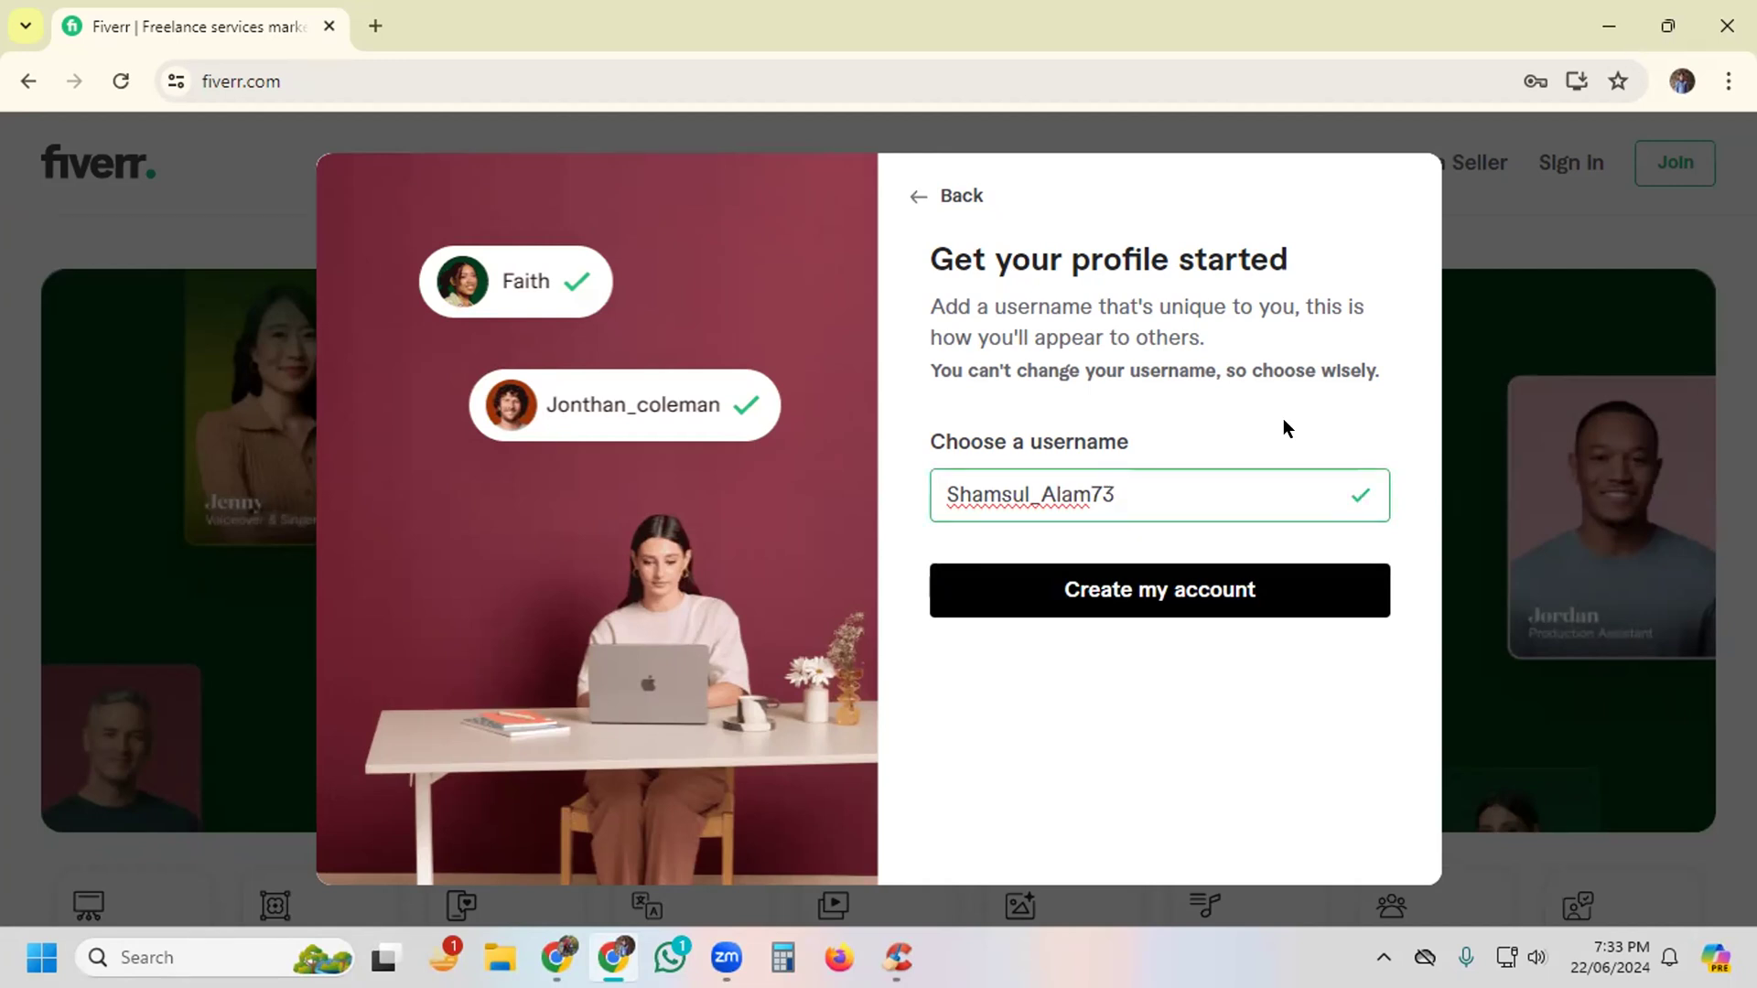
pyautogui.click(1096, 595)
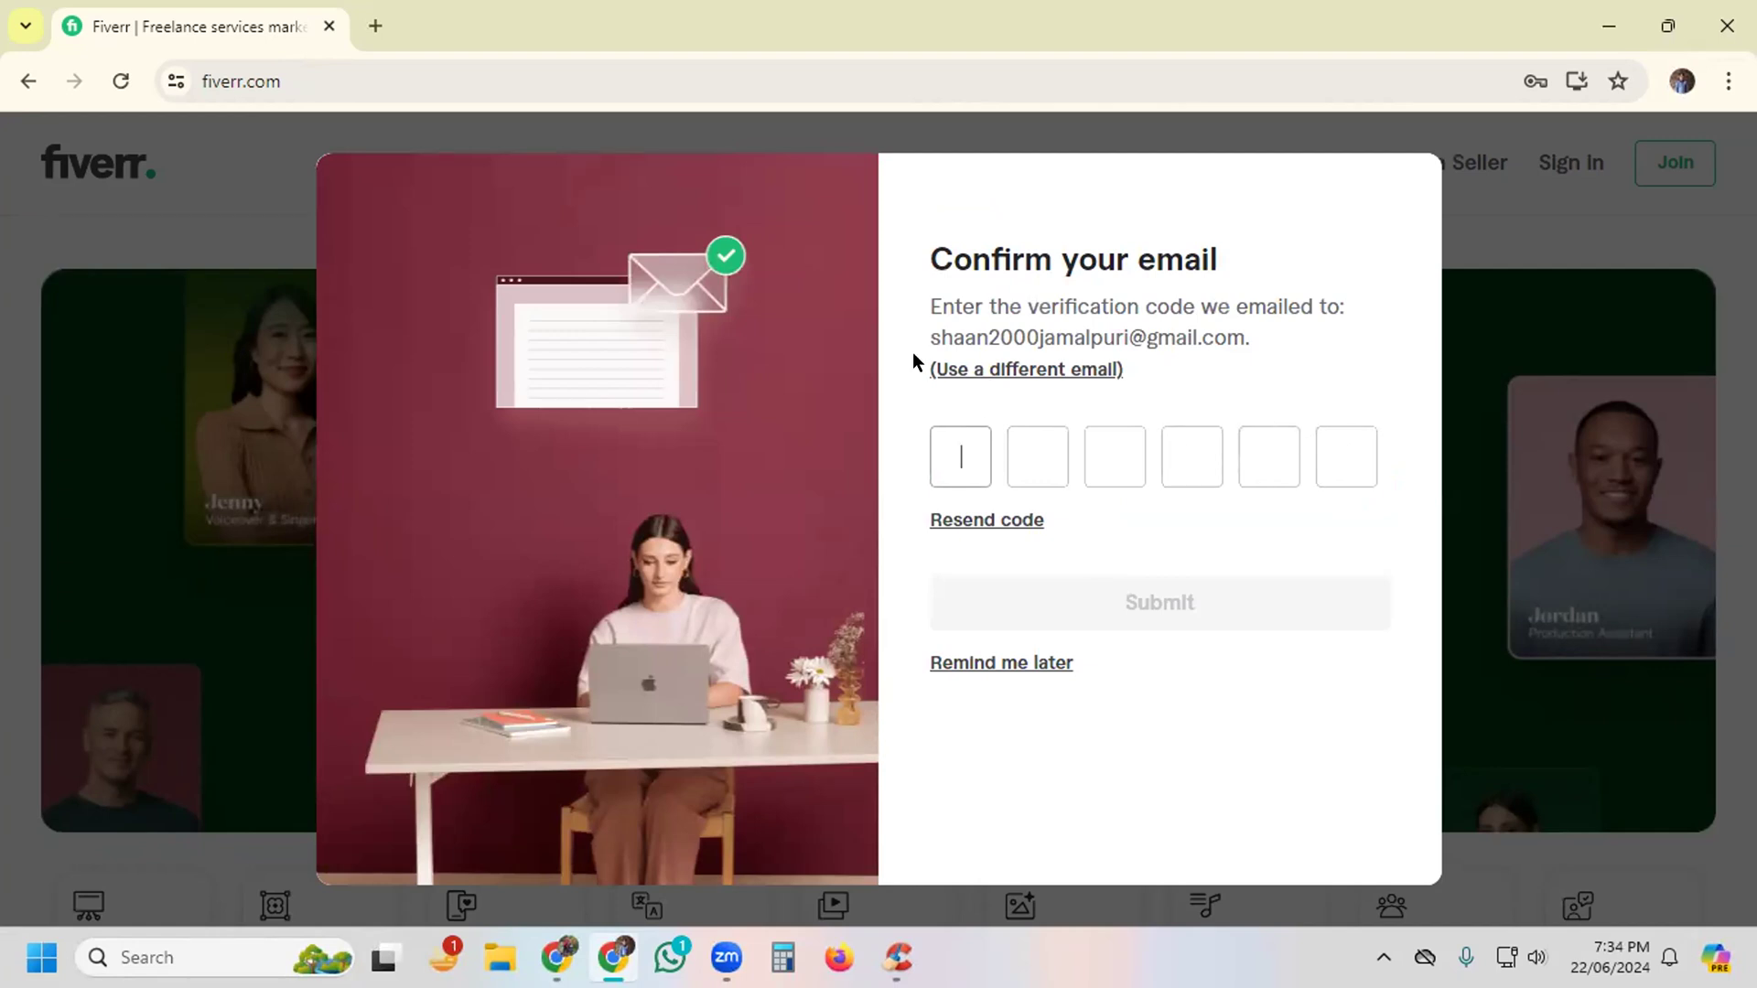
# - Check the address the code was sent to, then open a blank new browser tab
pyautogui.moveTo(928, 337); pyautogui.dragTo(1261, 339)
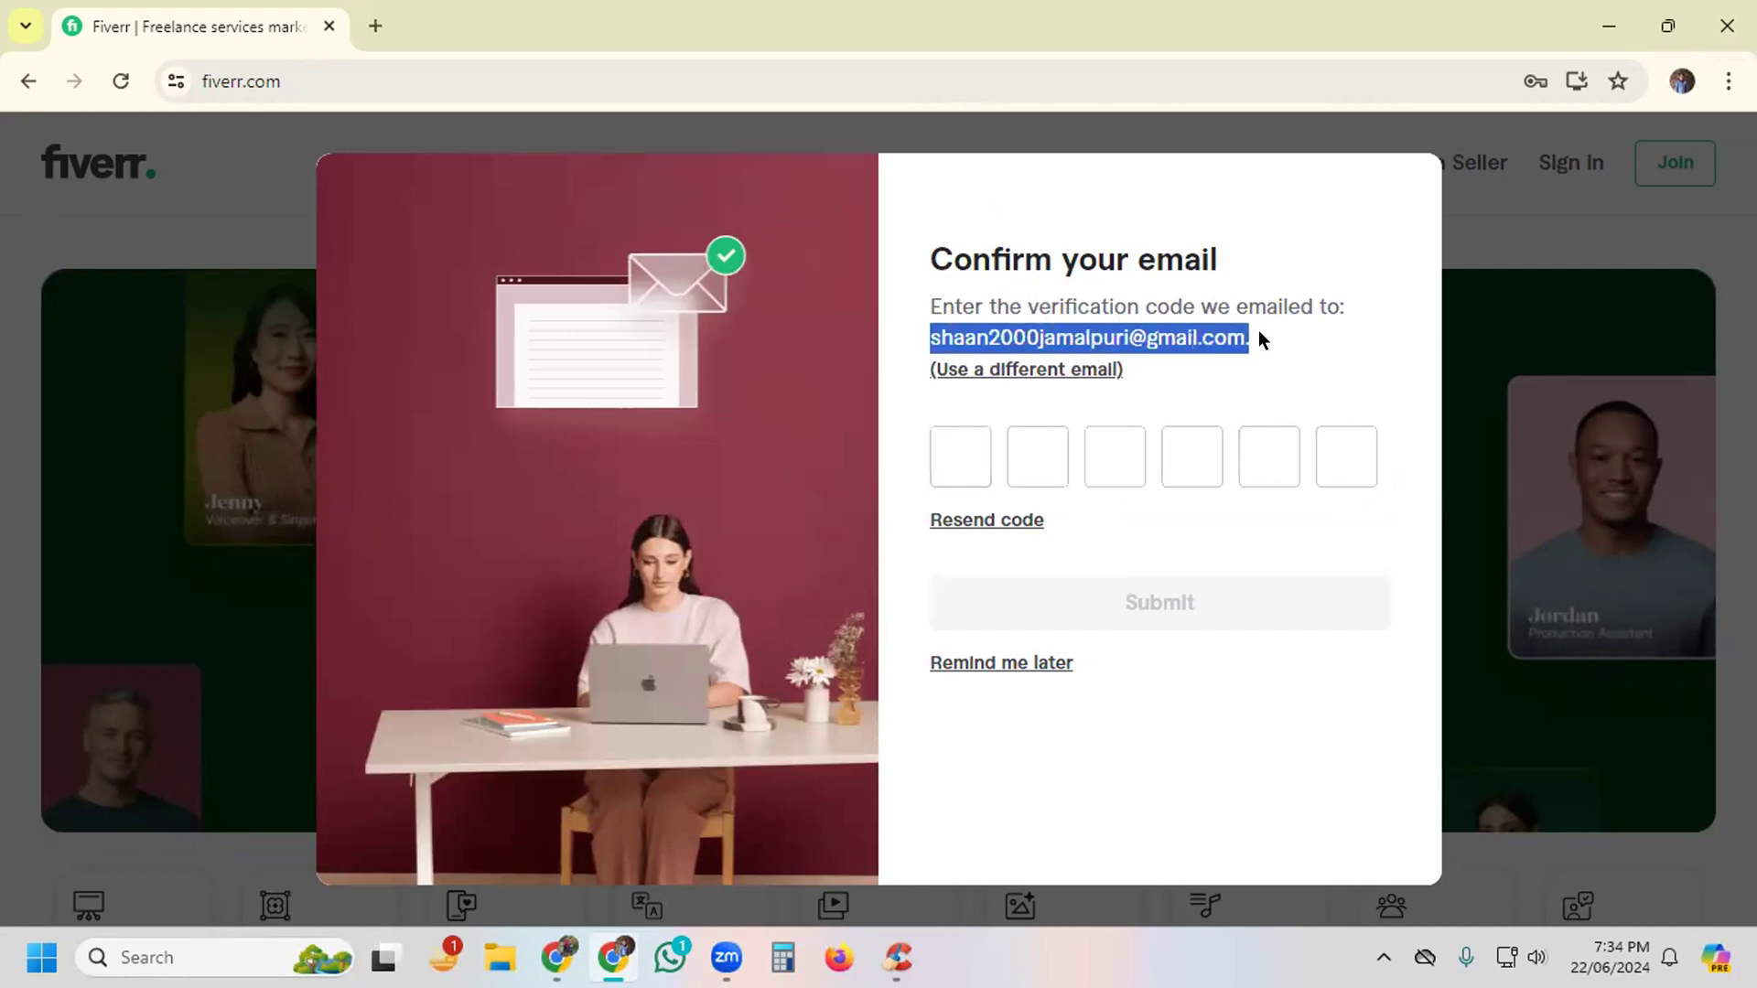
pyautogui.click(1356, 335)
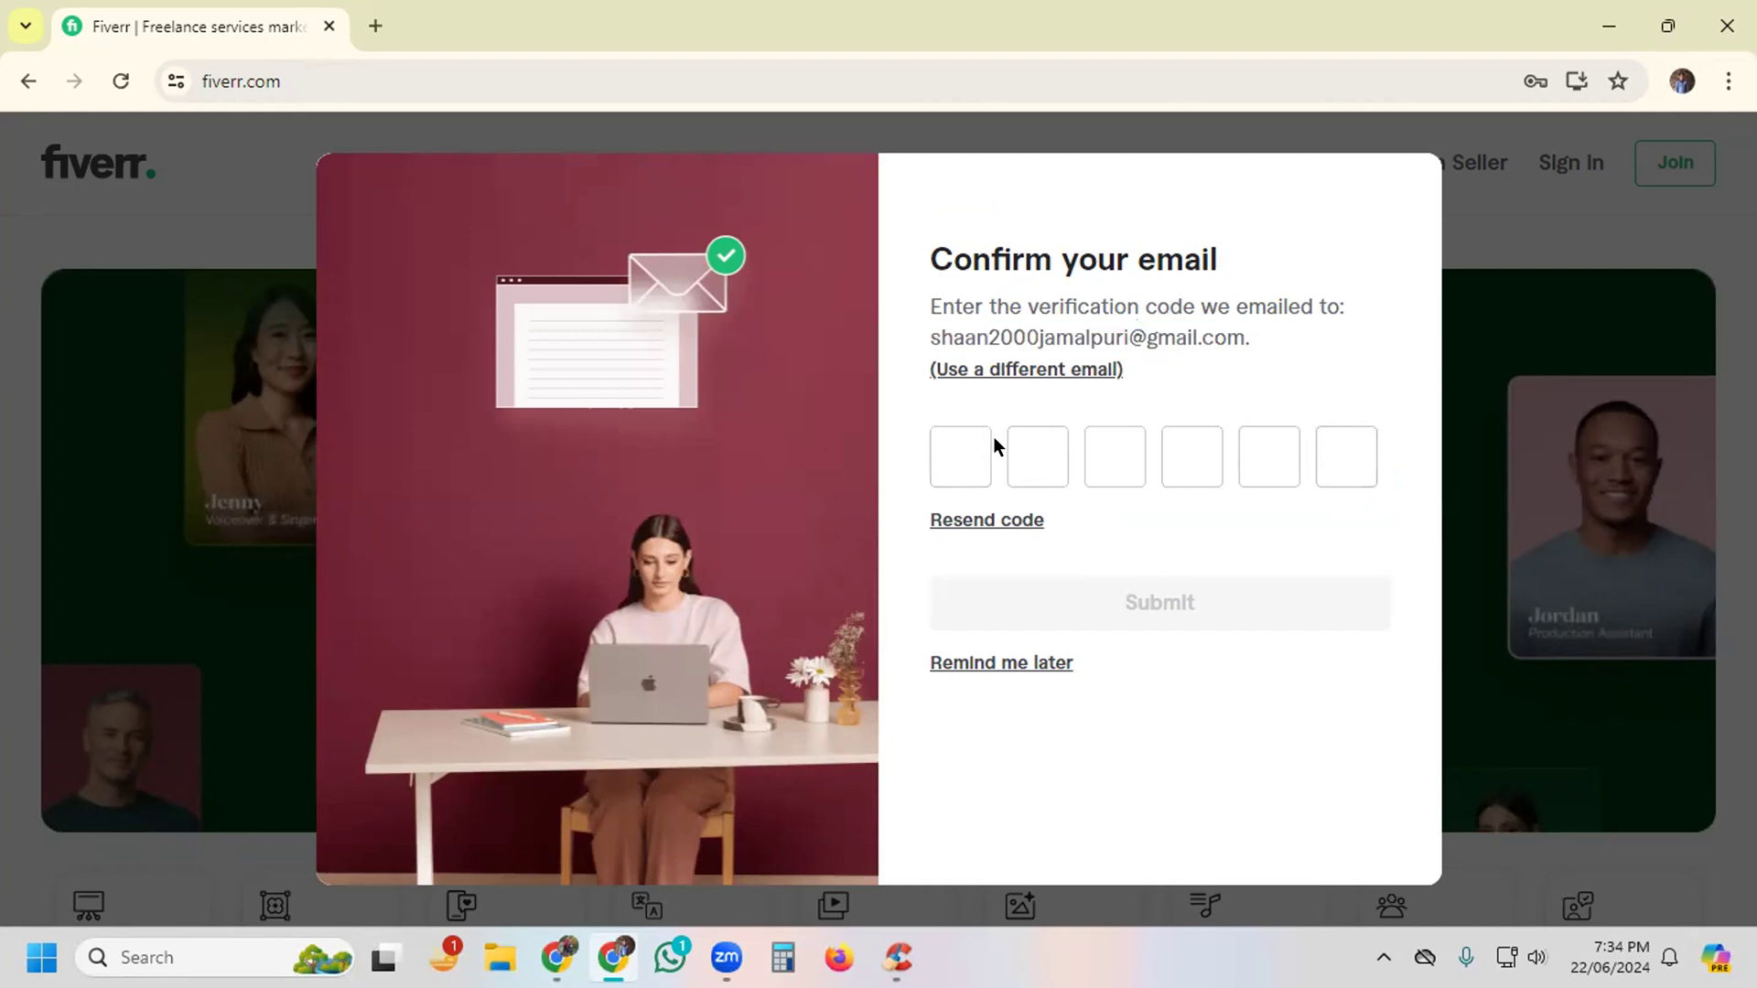
pyautogui.click(375, 26)
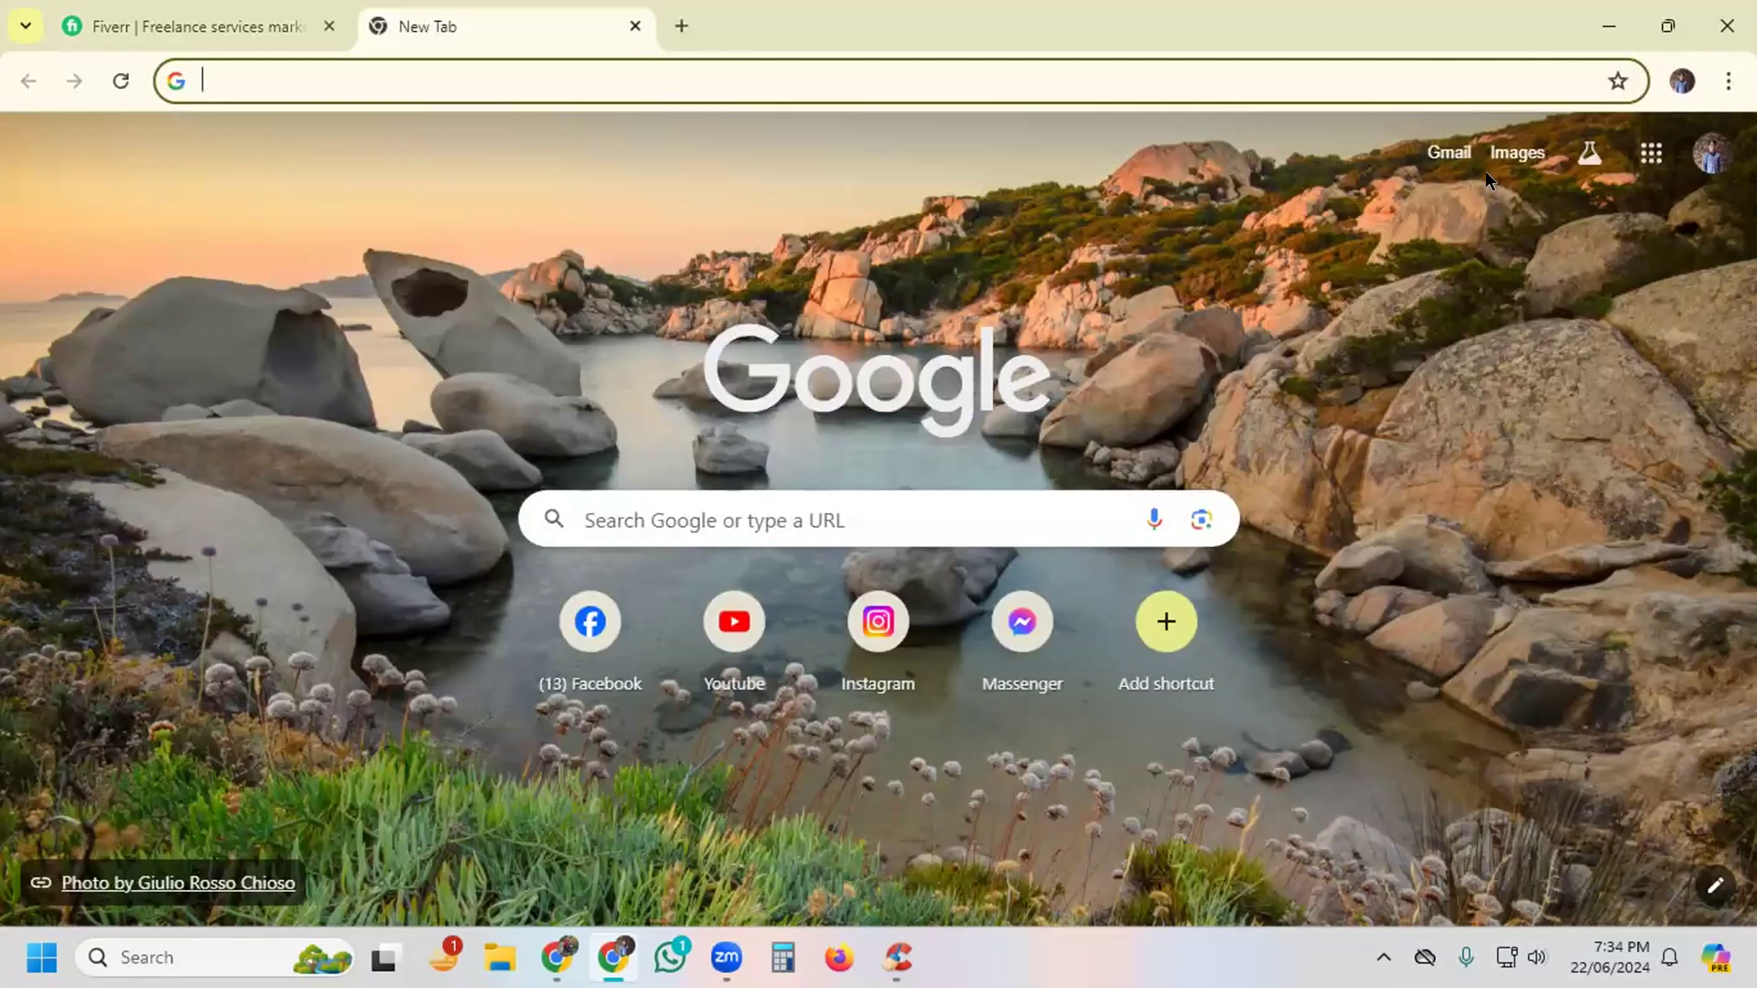
# - Copy the six-digit code from Fiverr's activation email in Gmail and return to Fiverr
pyautogui.click(1432, 154)
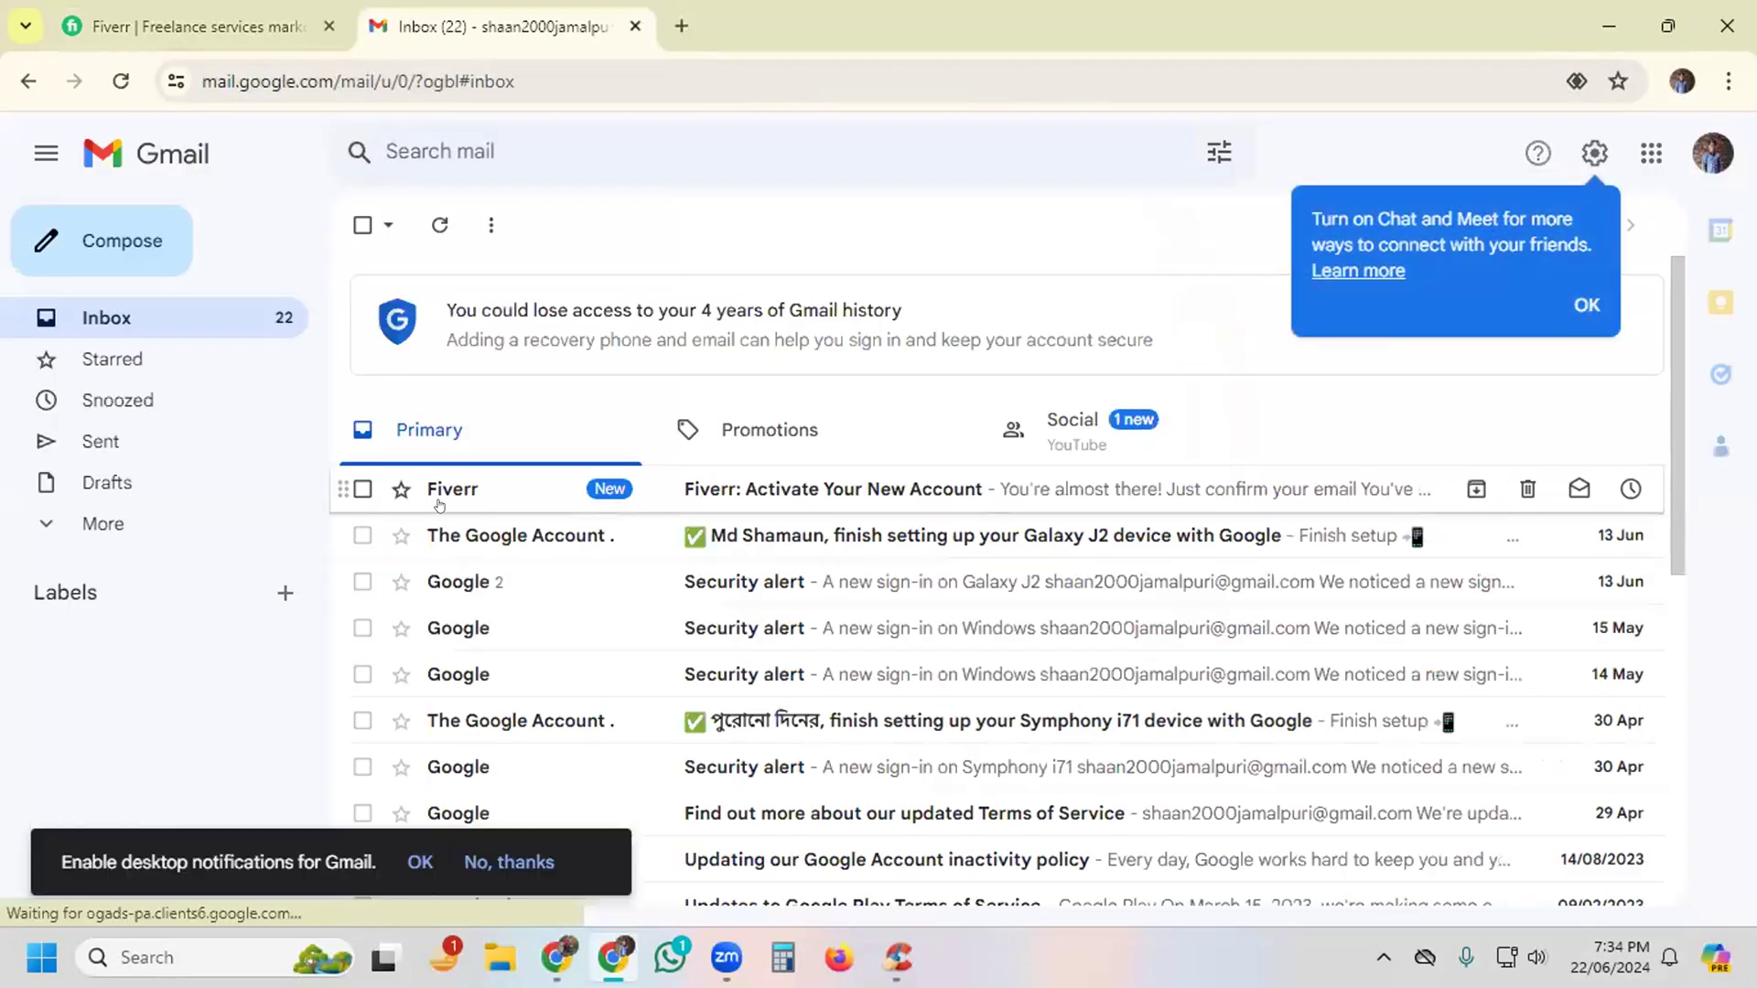
pyautogui.click(741, 488)
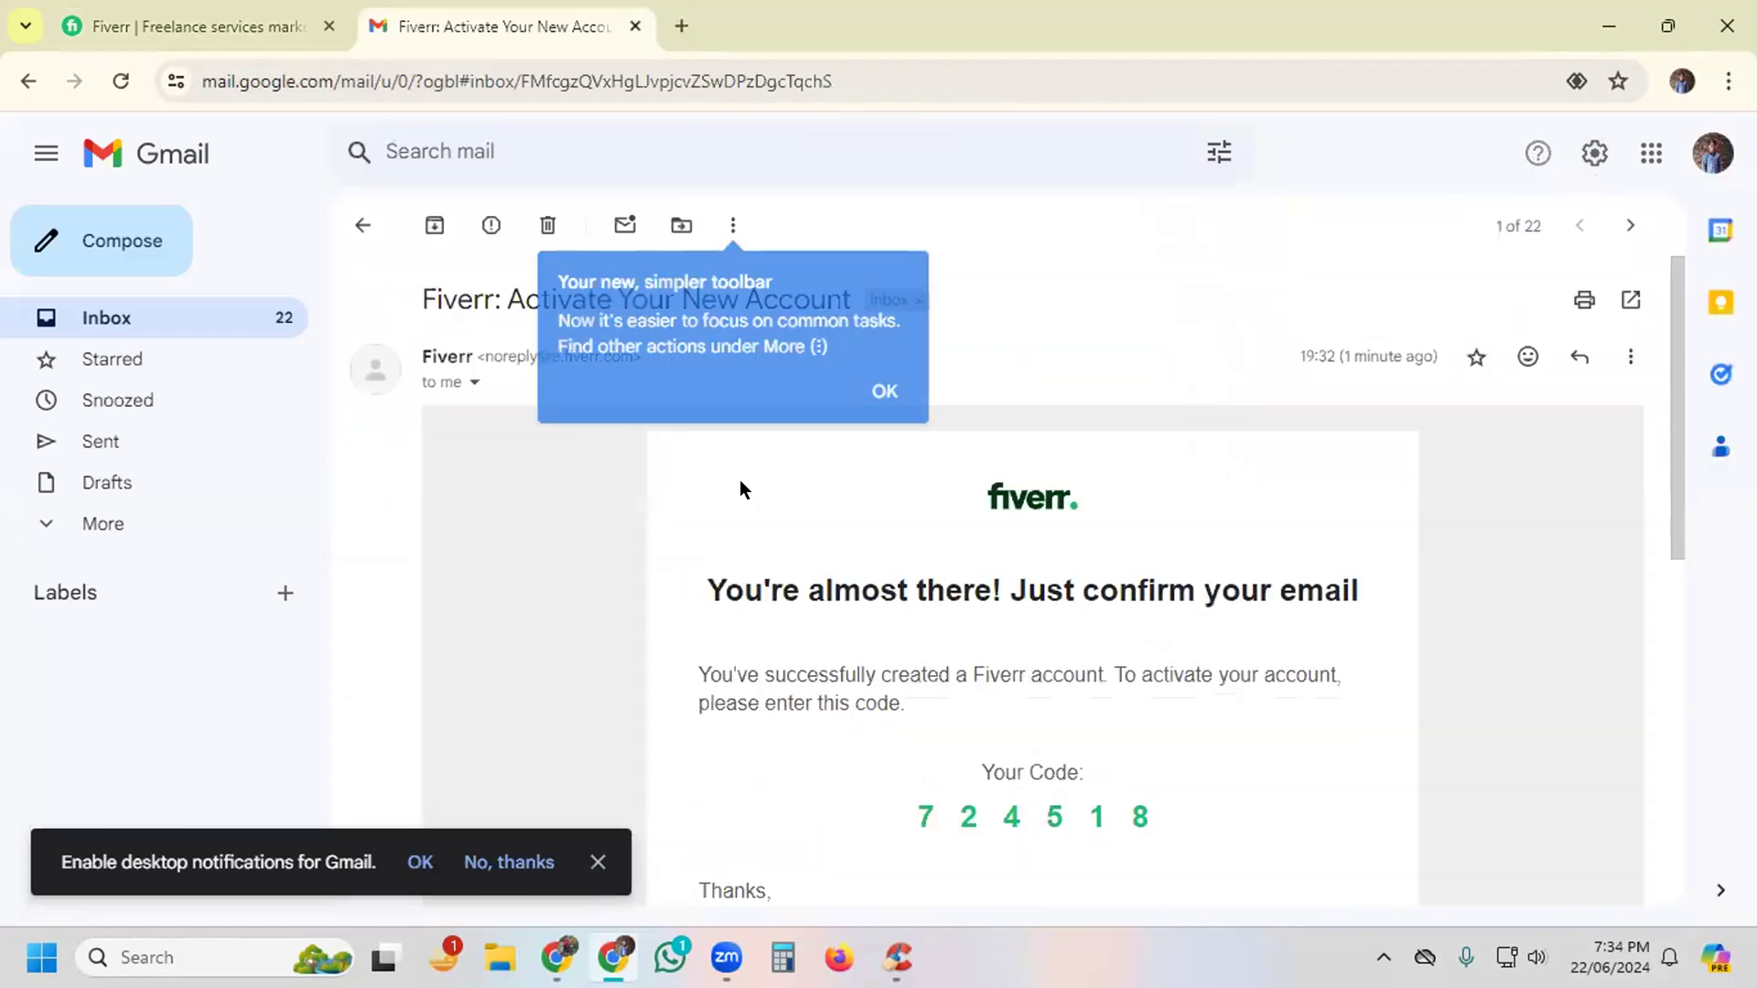
pyautogui.moveTo(910, 815); pyautogui.dragTo(1143, 813)
pyautogui.press('super+c')
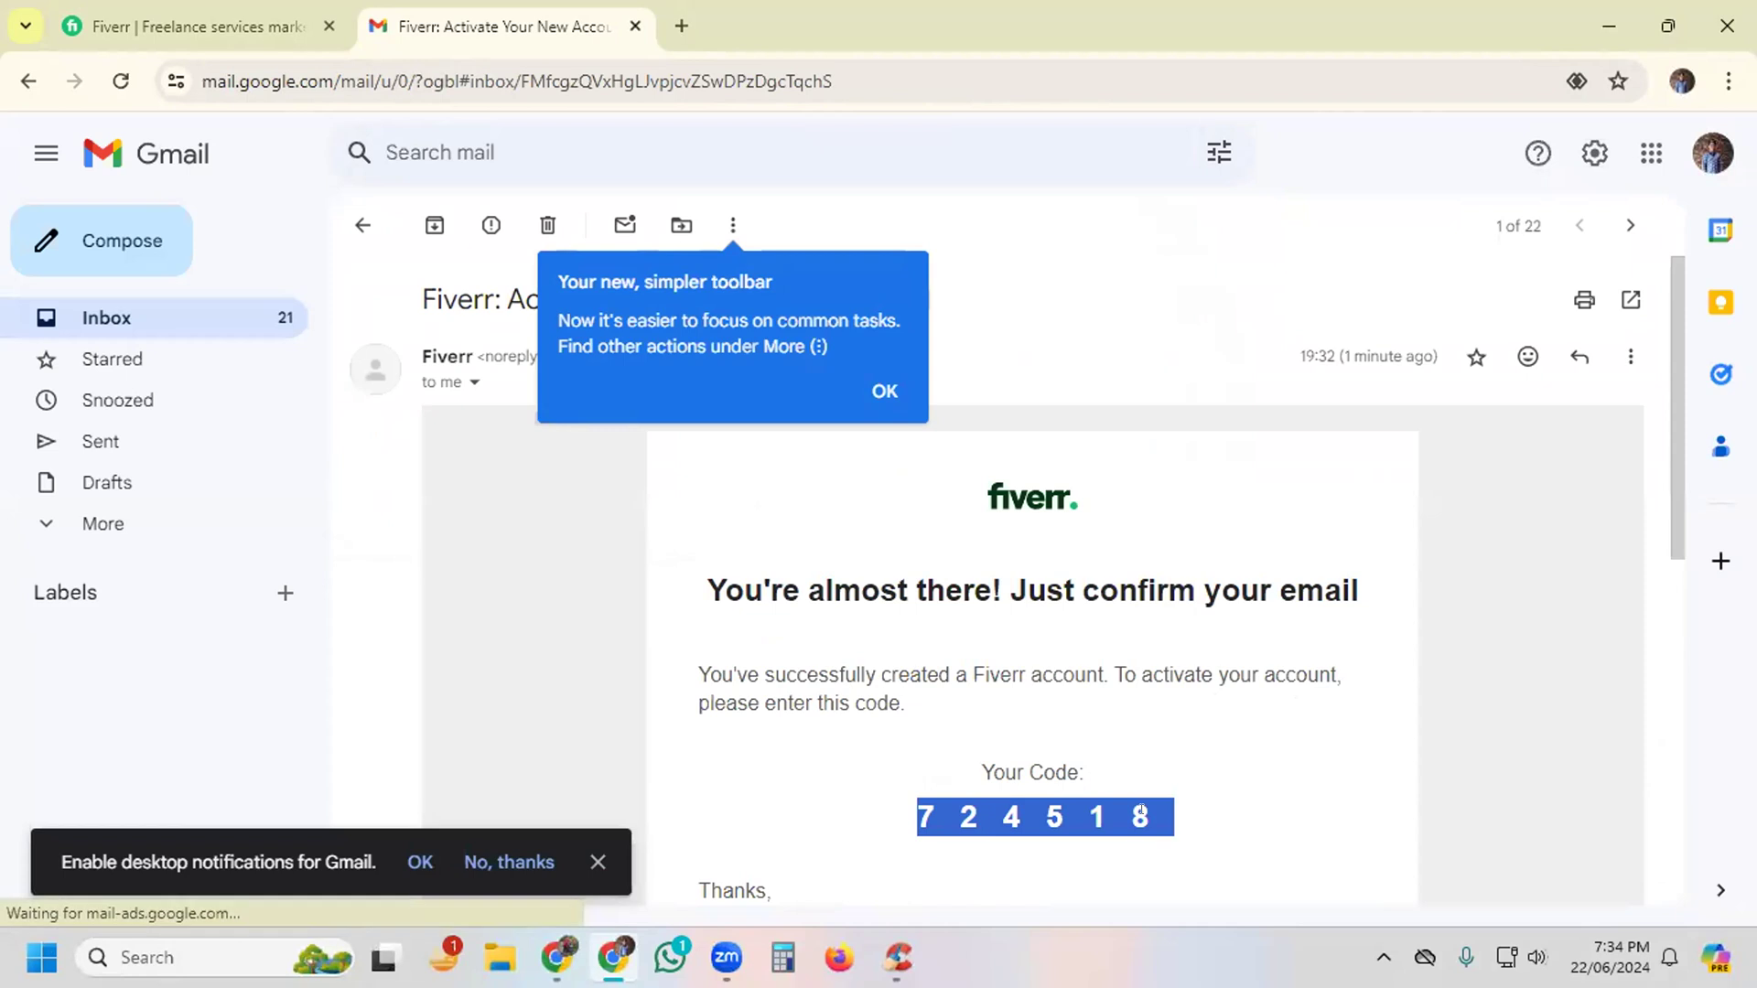
pyautogui.click(199, 31)
# - Paste the copied verification code into the first code box to confirm the e-mail
pyautogui.click(952, 455)
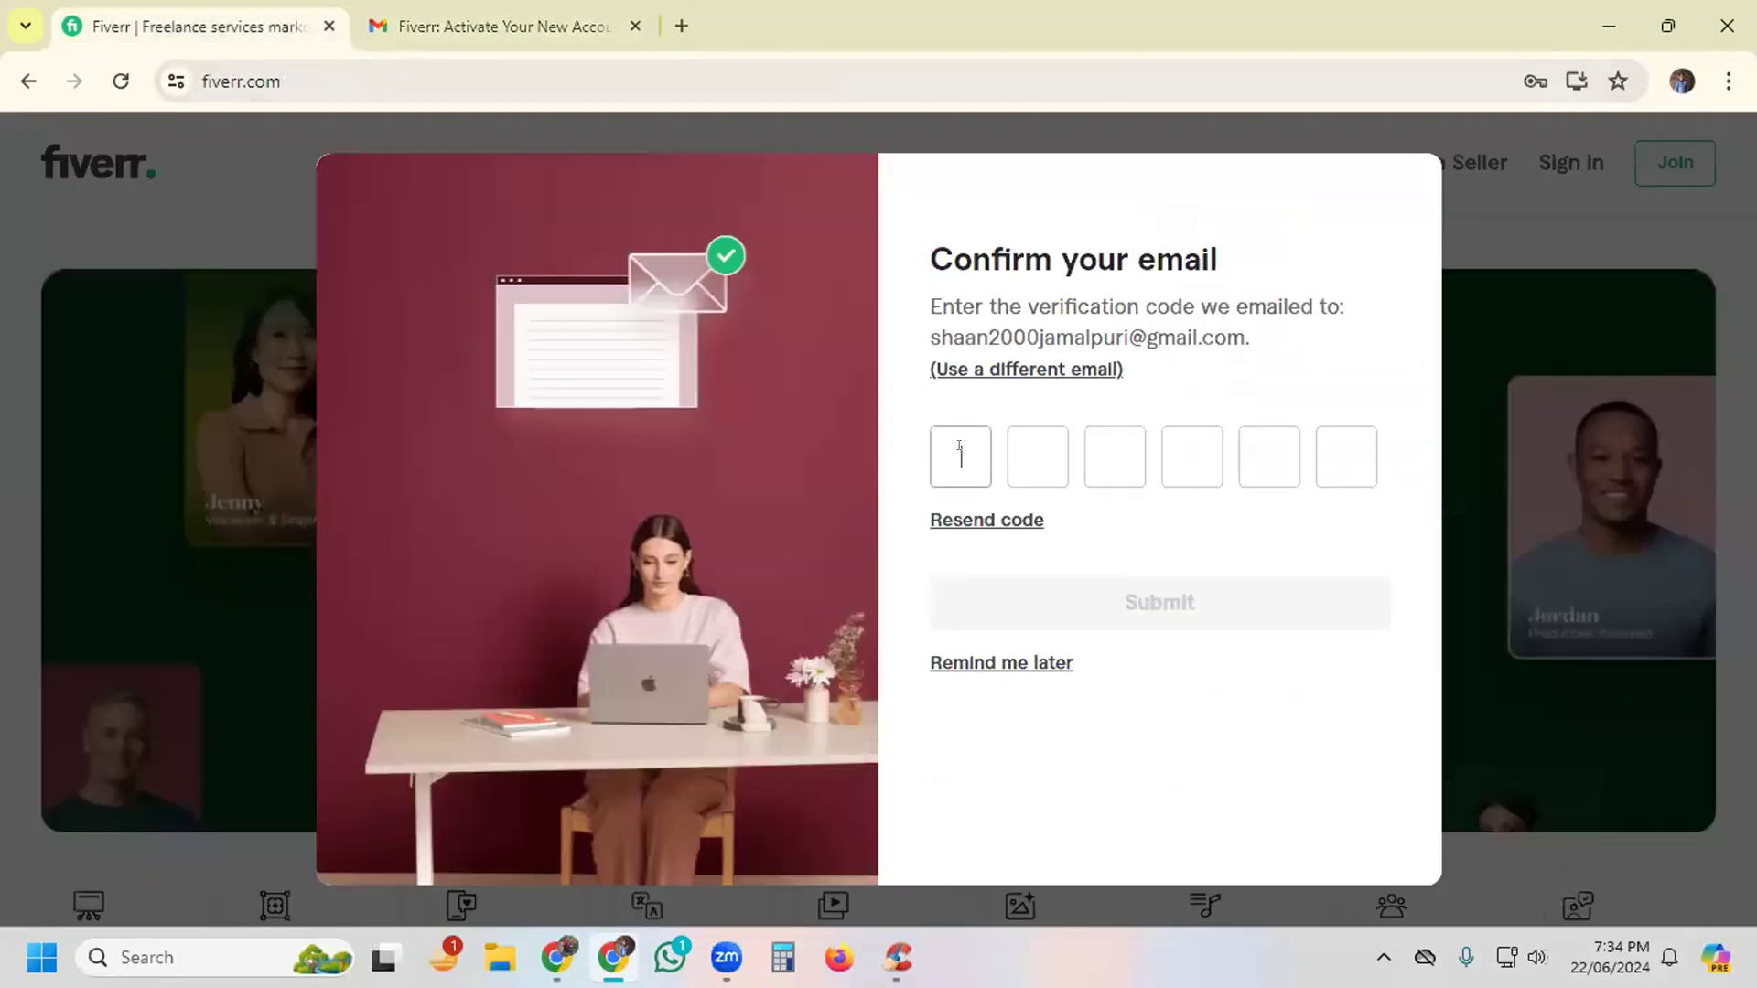
pyautogui.rightClick(950, 462)
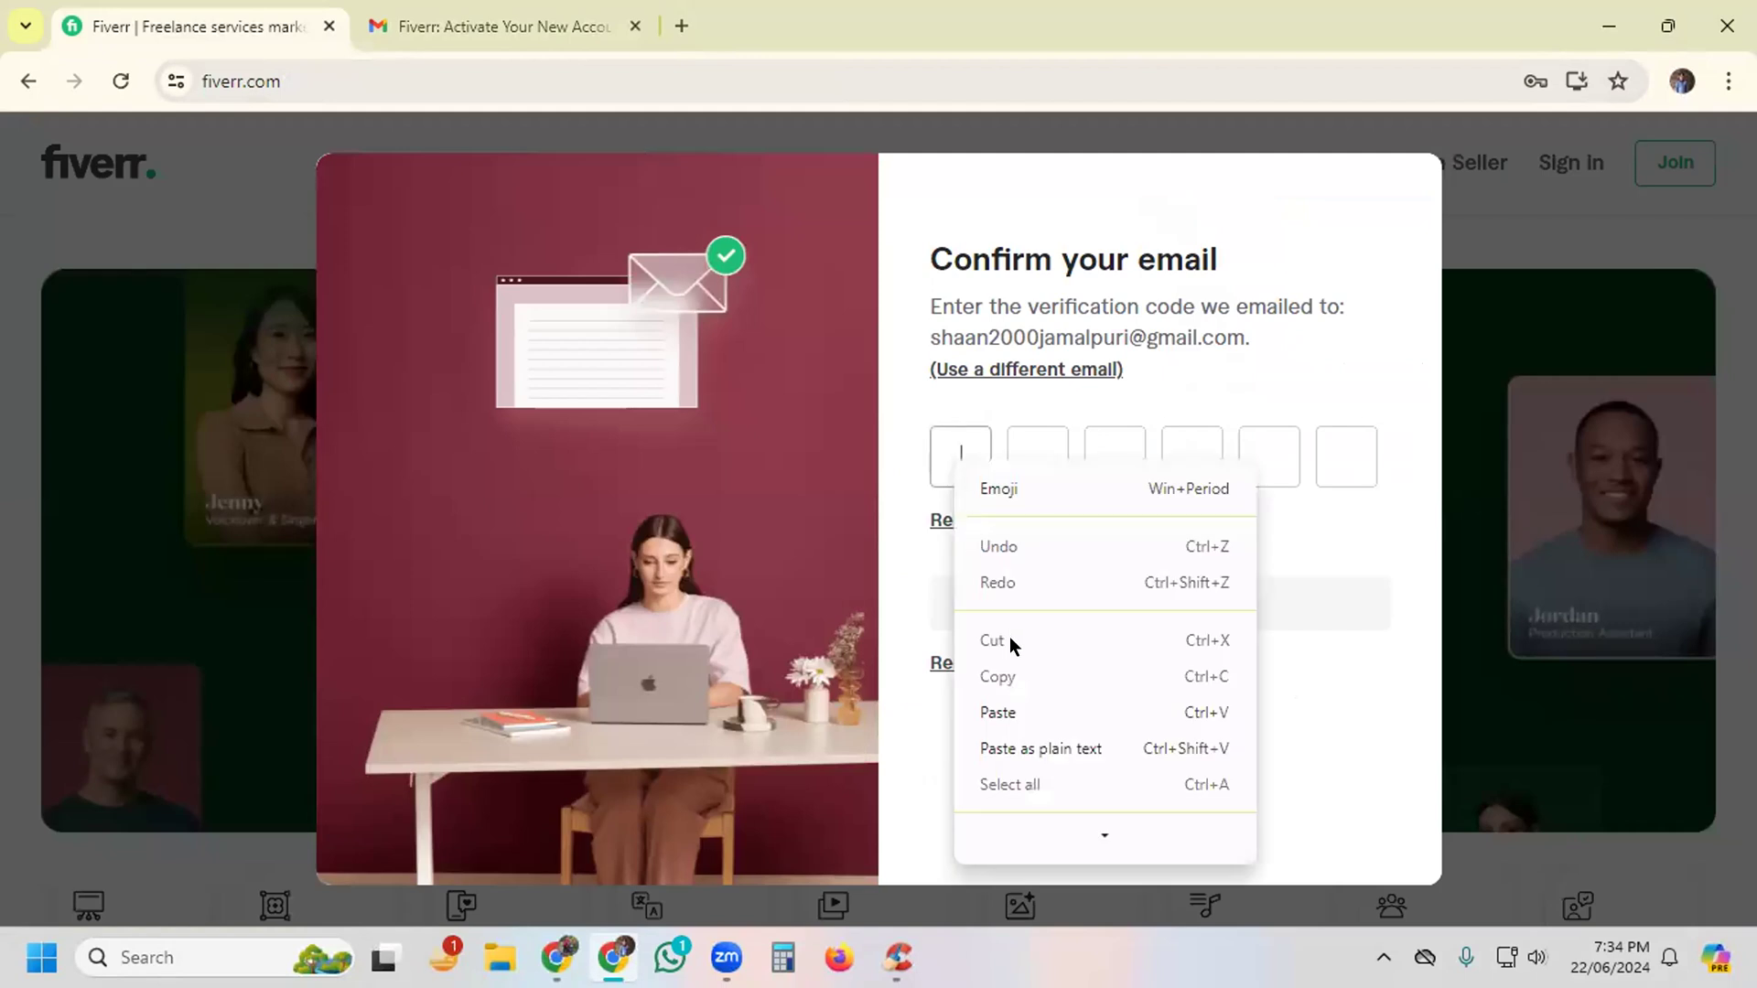
pyautogui.click(1004, 710)
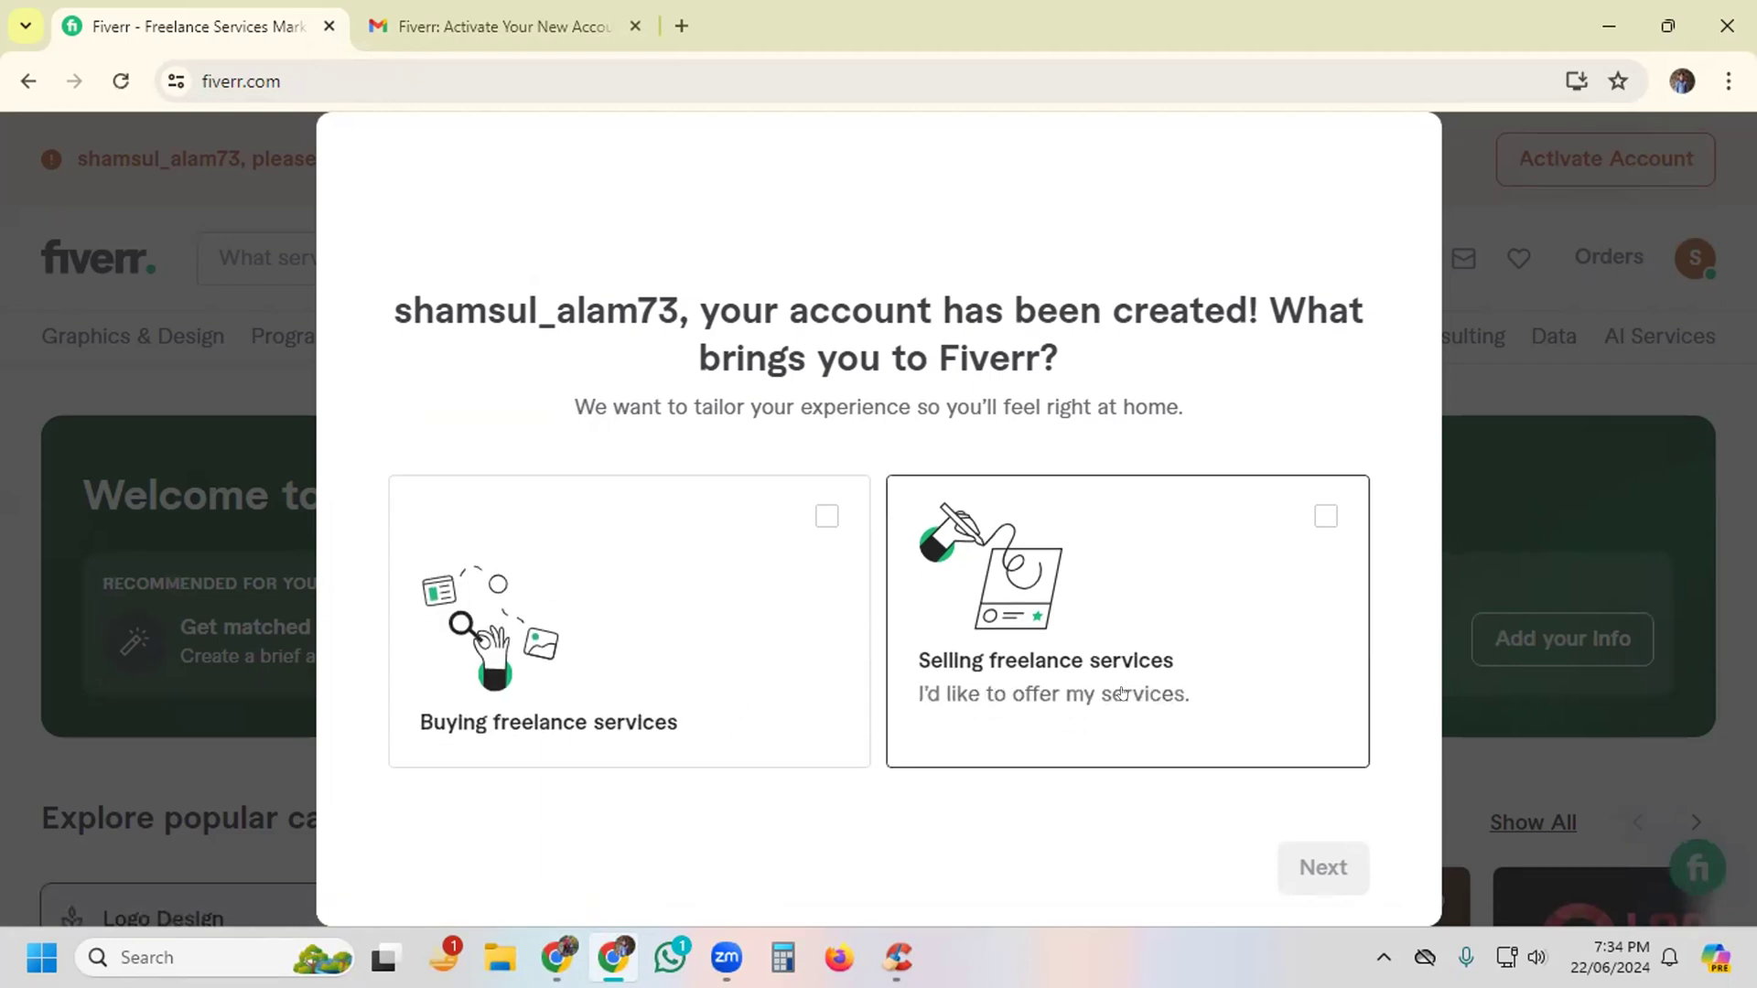
# - Choose Selling freelance services as the reason for joining Fiverr
pyautogui.click(1324, 516)
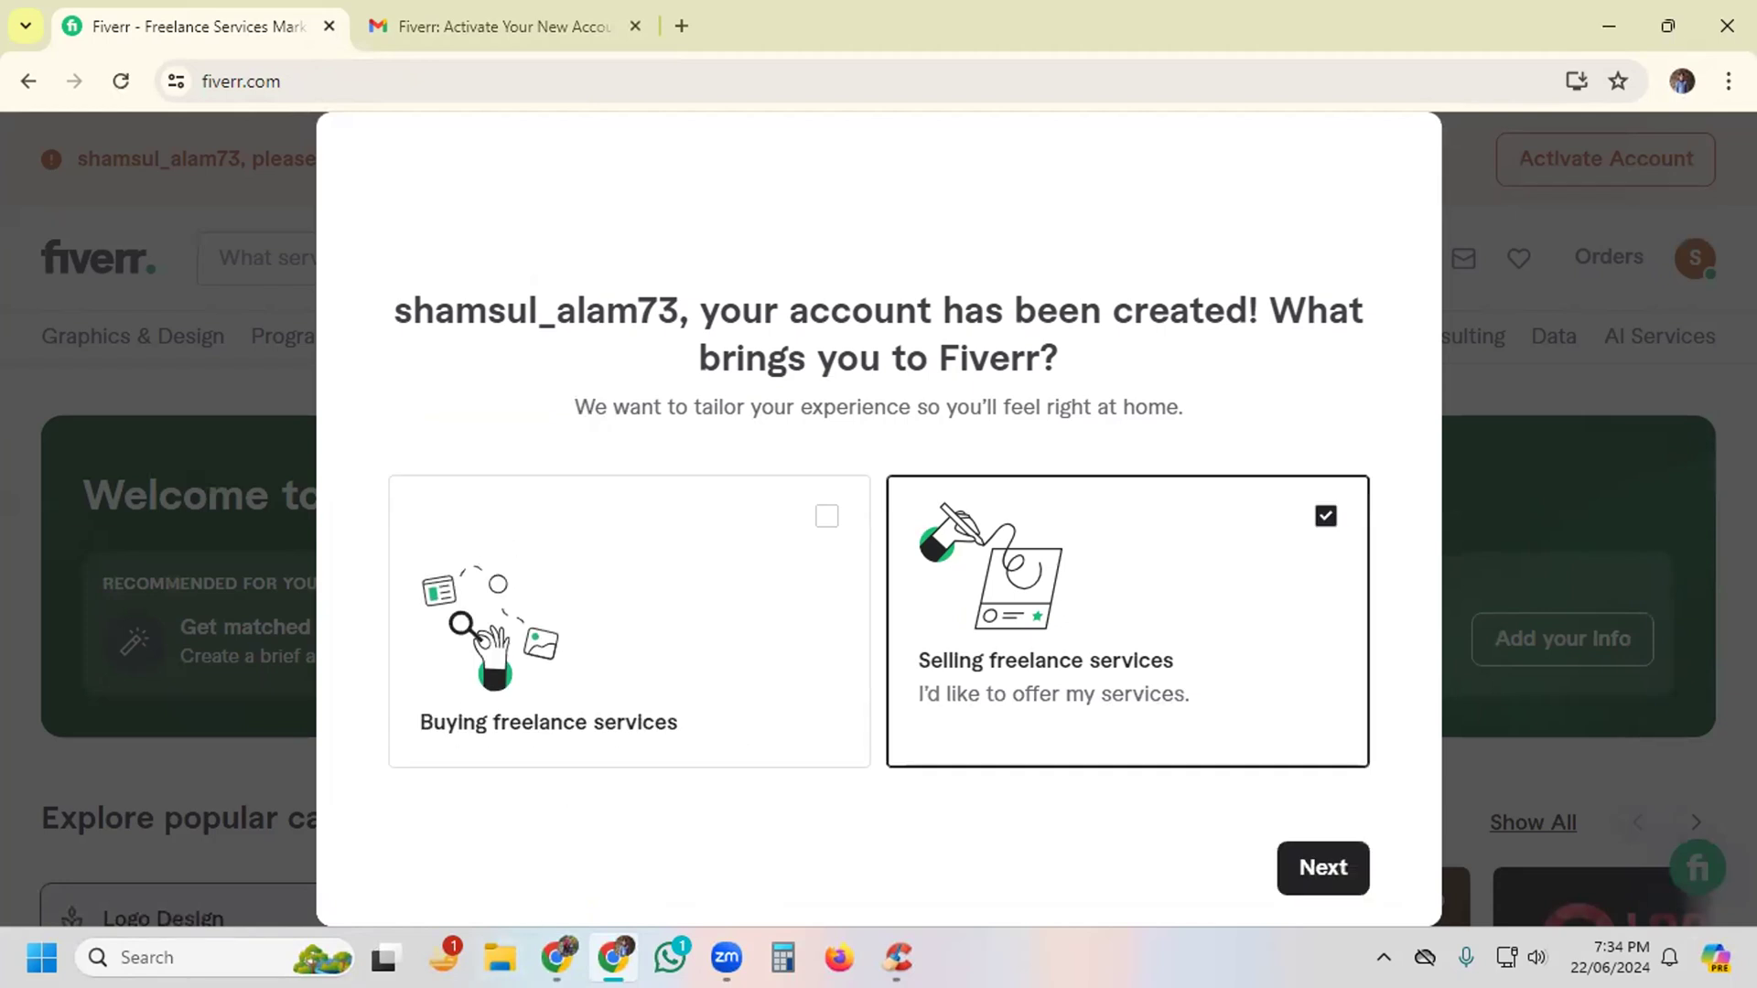
pyautogui.moveTo(443, 956)
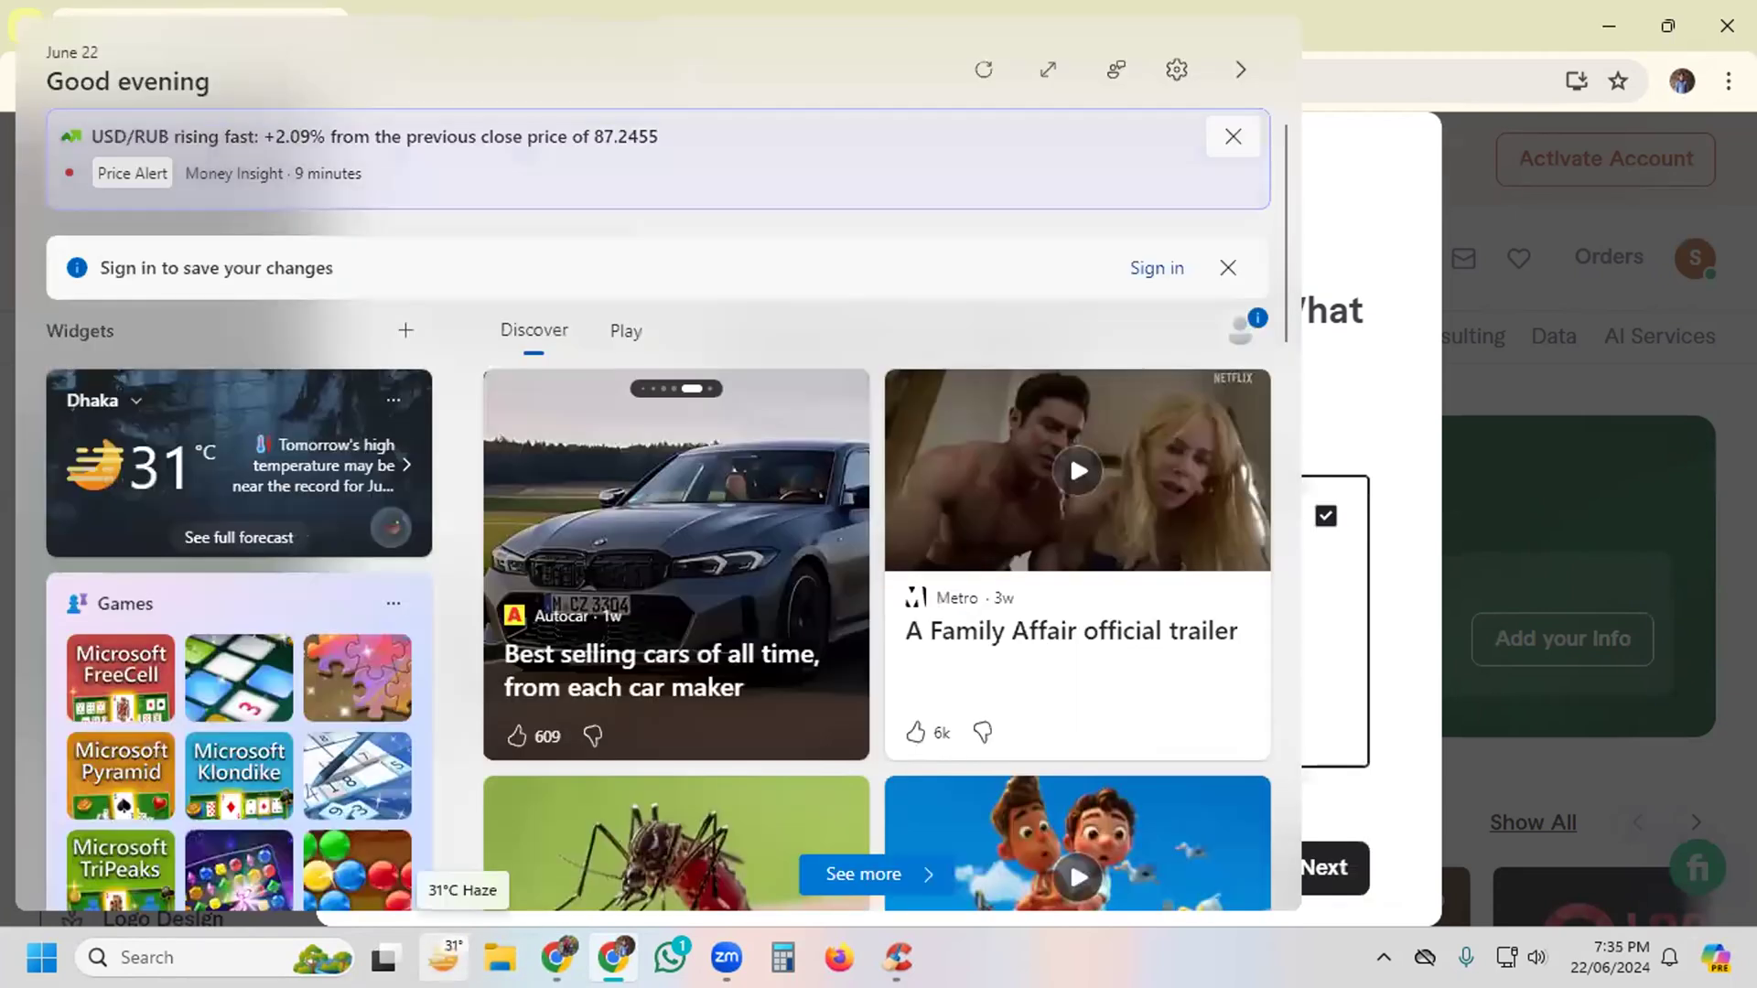
pyautogui.click(1359, 188)
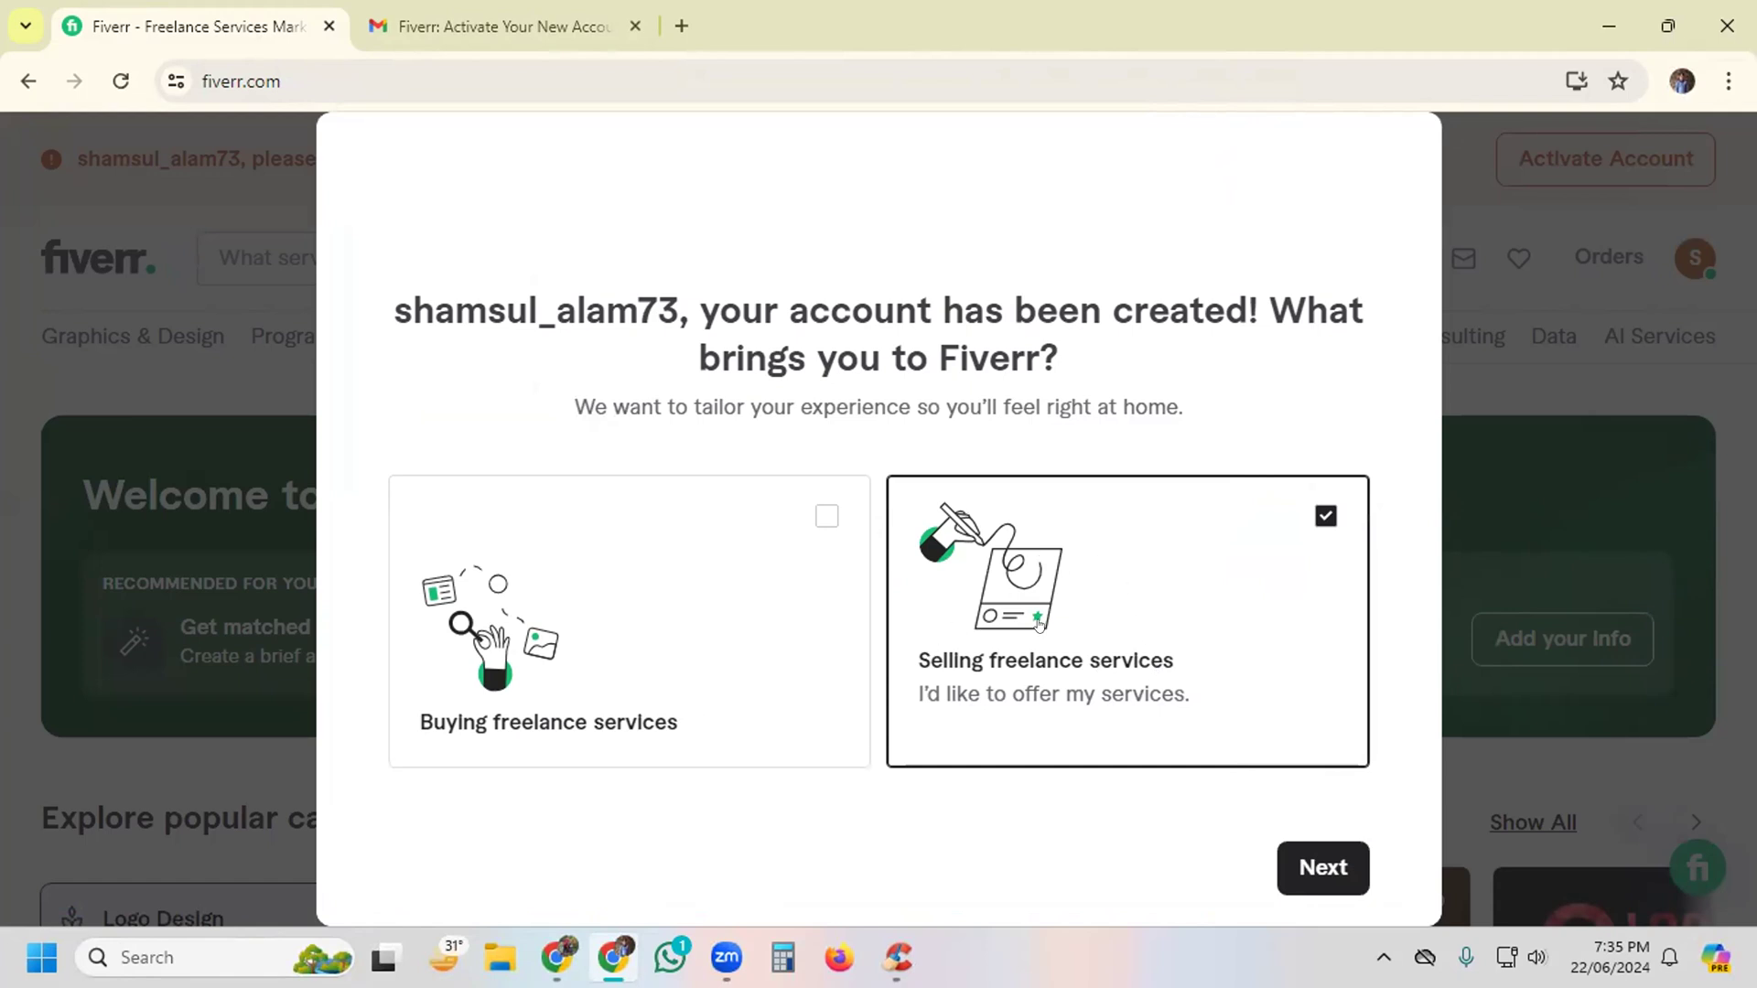
pyautogui.click(1306, 877)
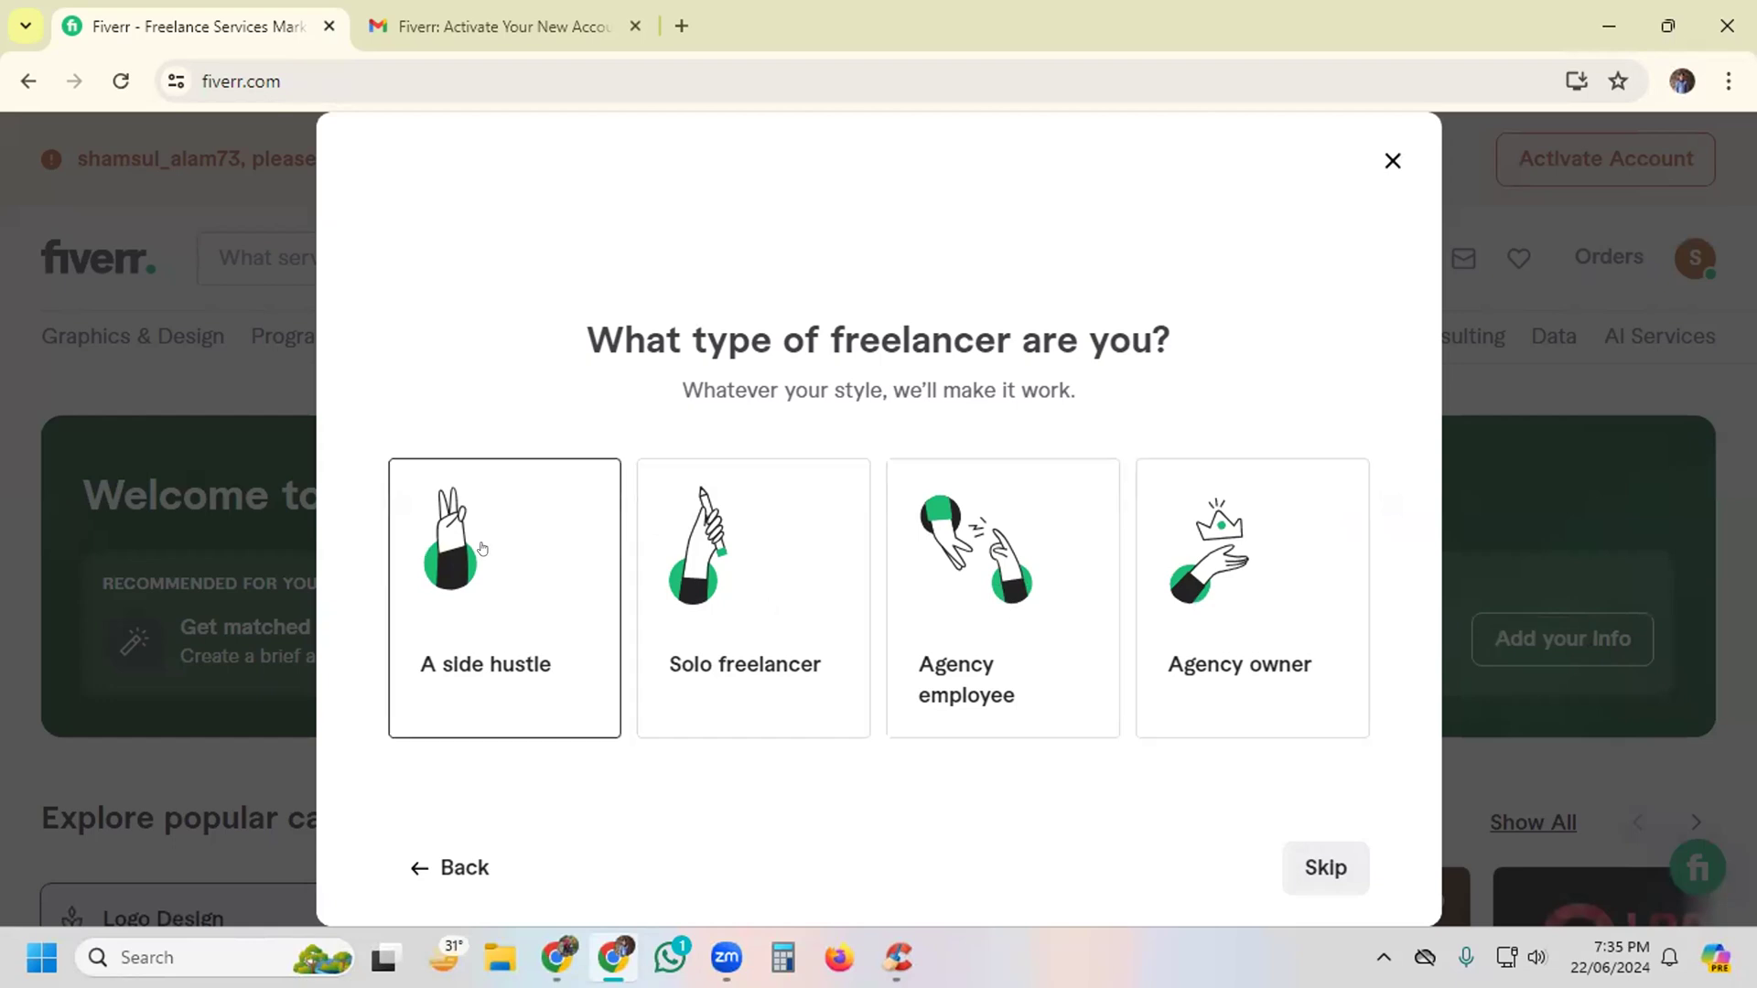
# - Answer Solo freelancer and Both online and offline experience, then finish the questions
pyautogui.click(726, 568)
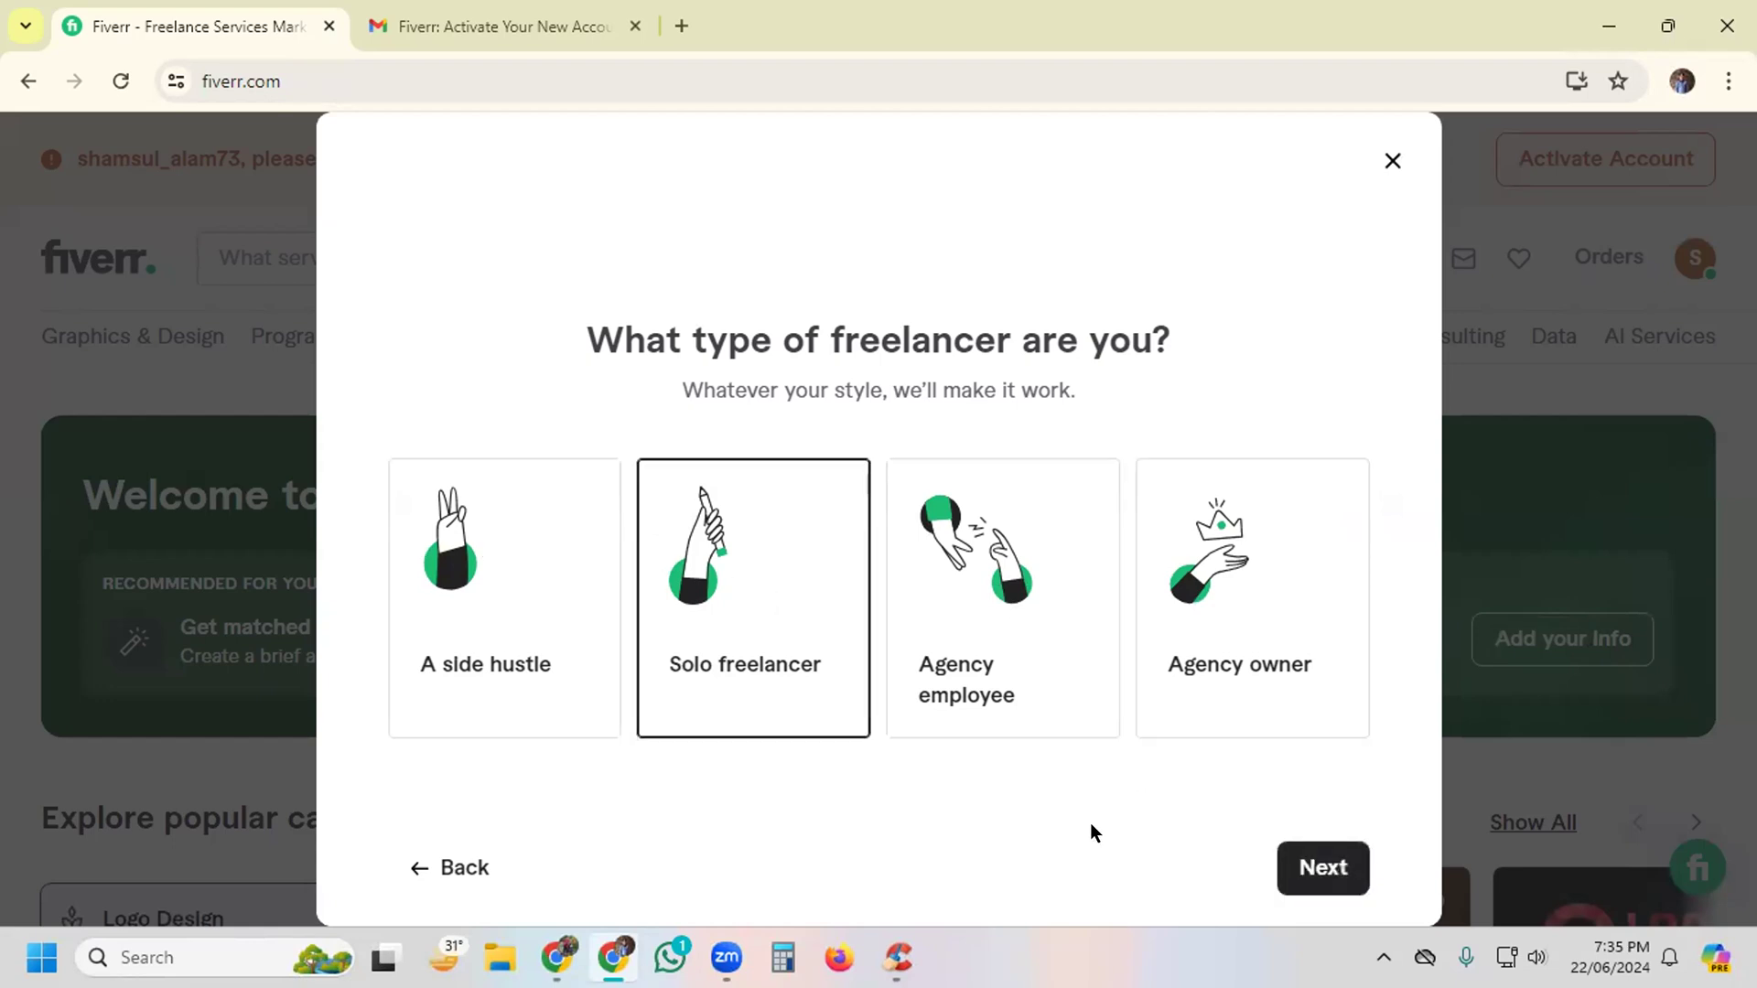
pyautogui.click(1322, 867)
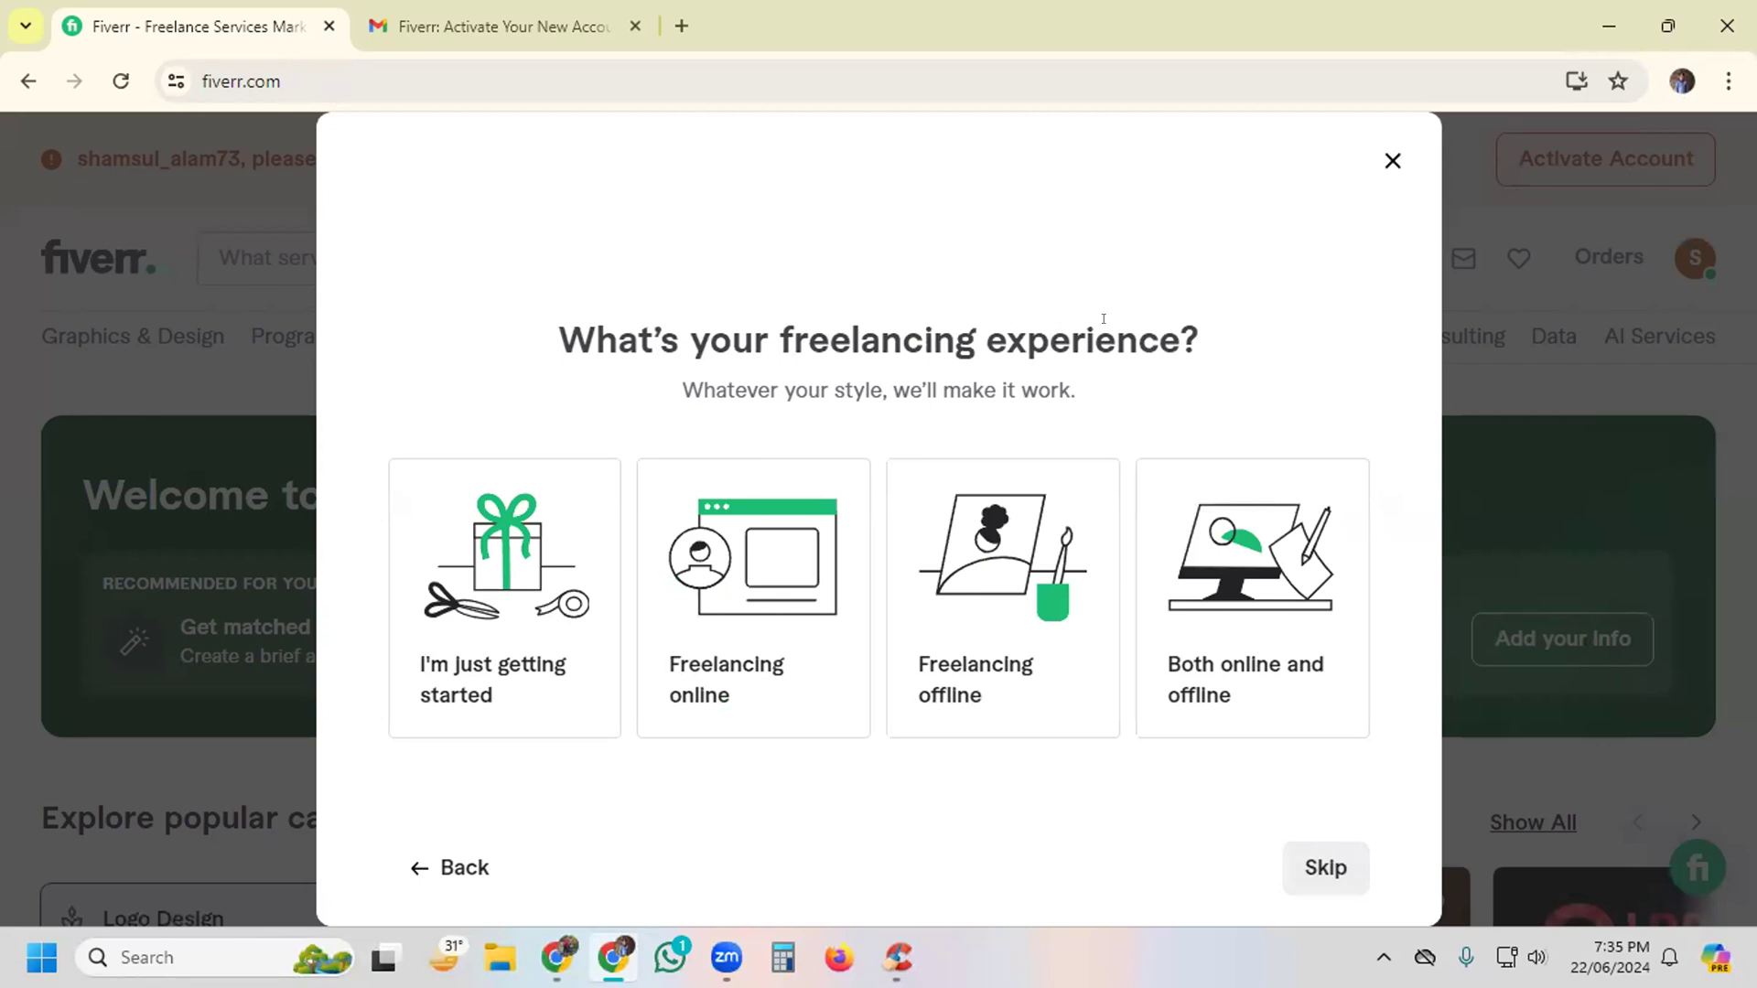
pyautogui.click(1269, 590)
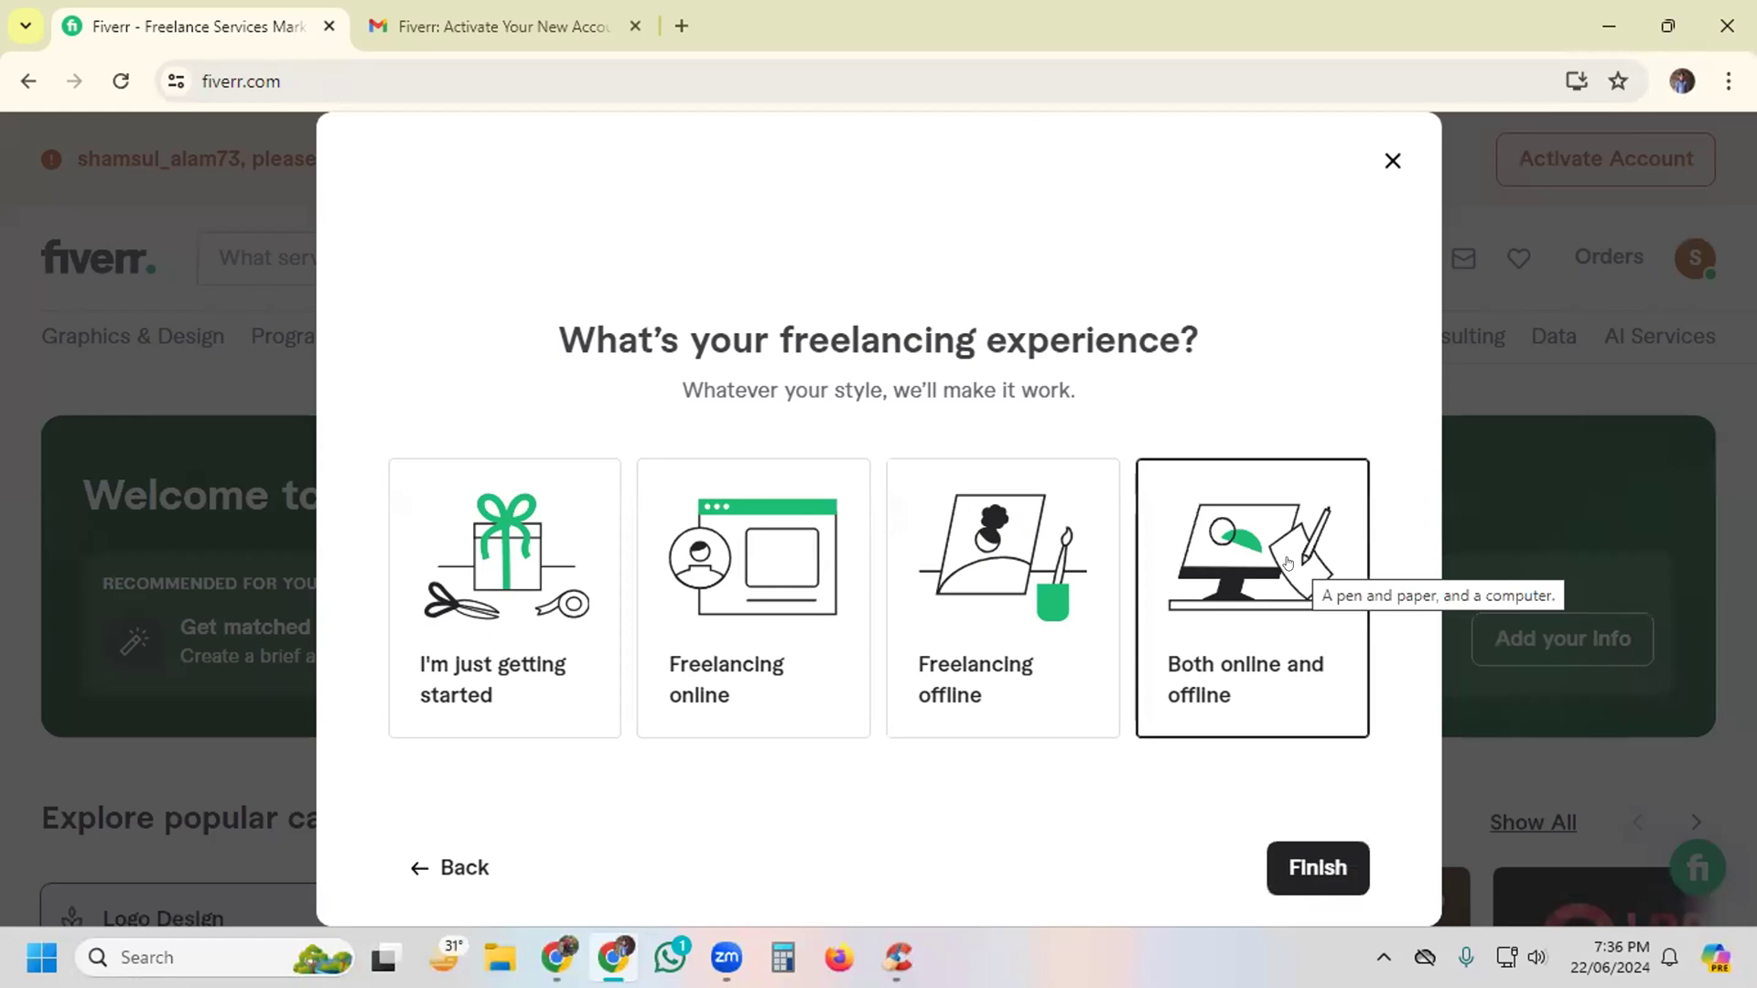
pyautogui.click(1310, 869)
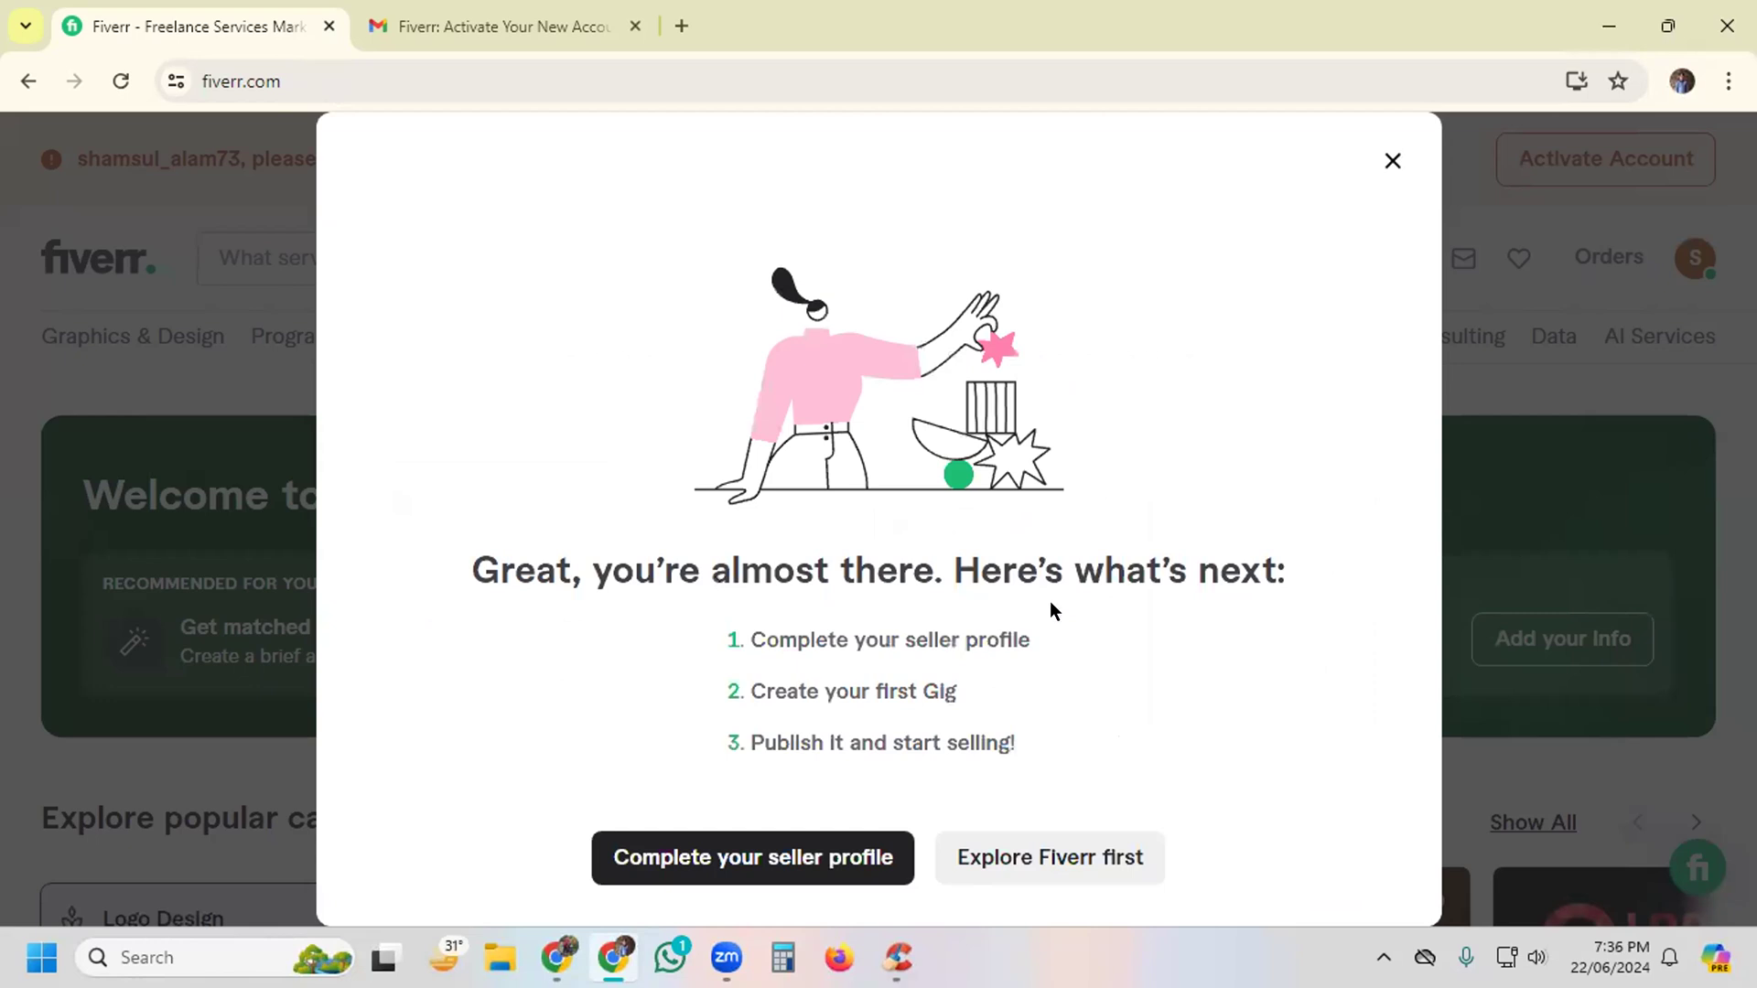
# - Start Become a Seller and continue past the overview and tips pages to Personal Info
pyautogui.click(710, 856)
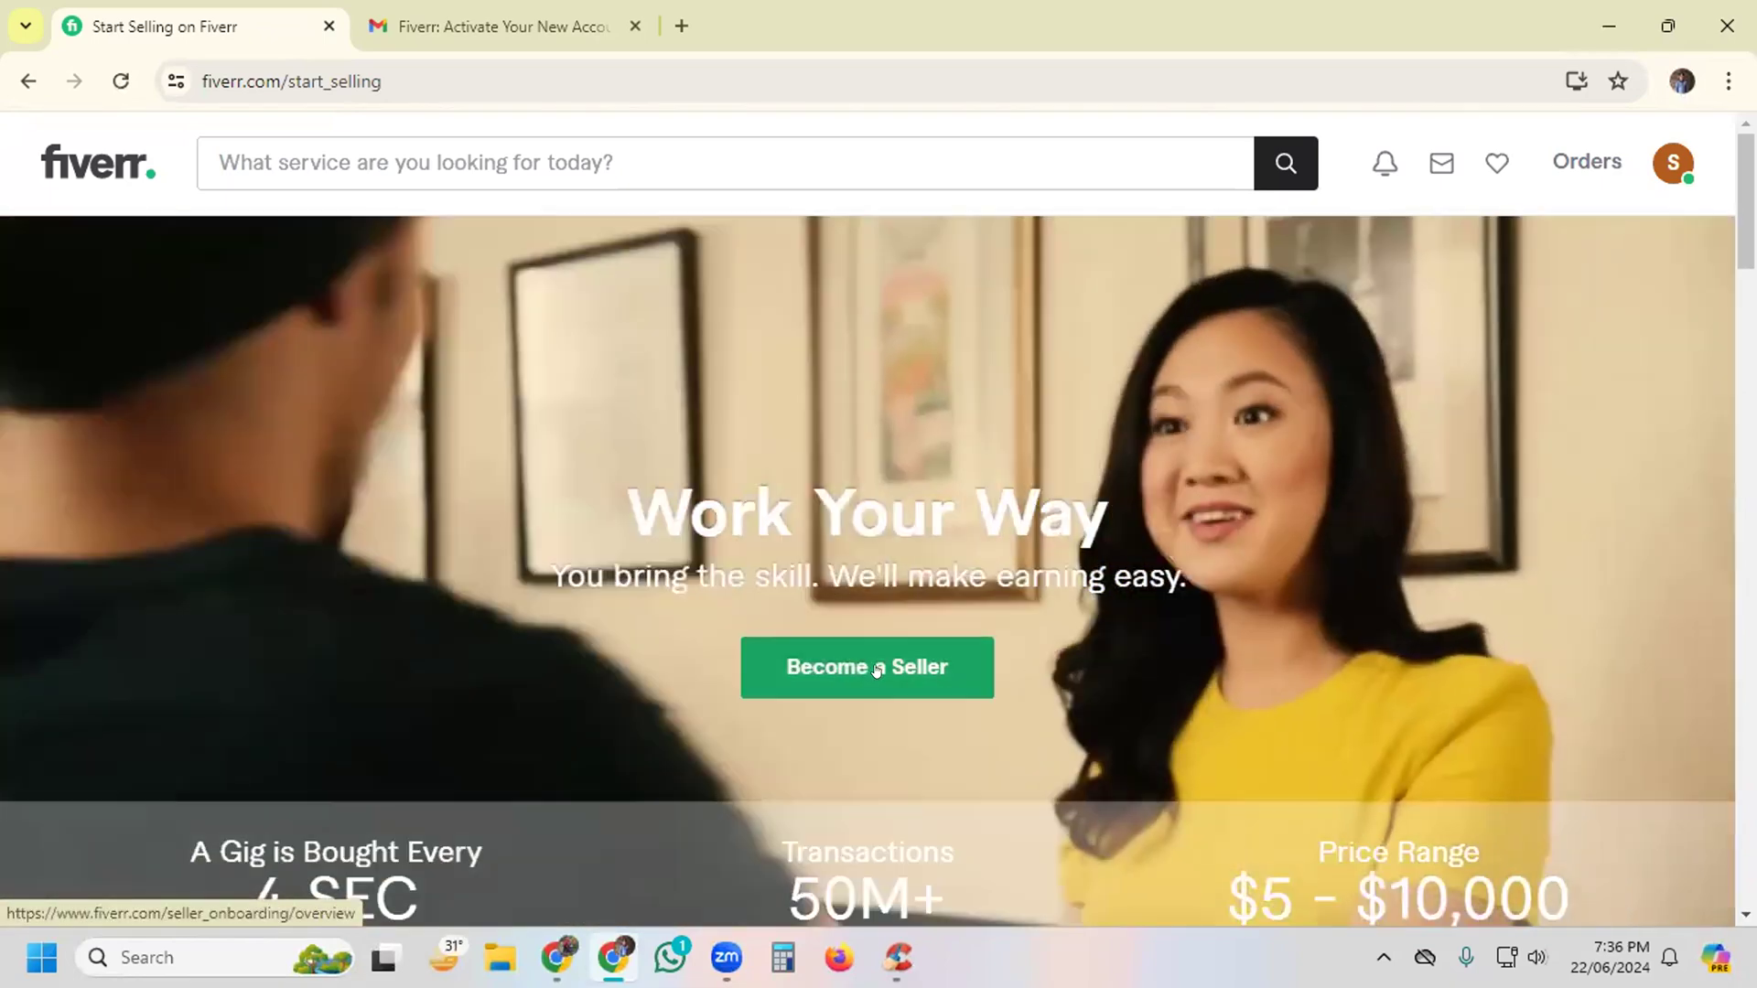
pyautogui.click(877, 670)
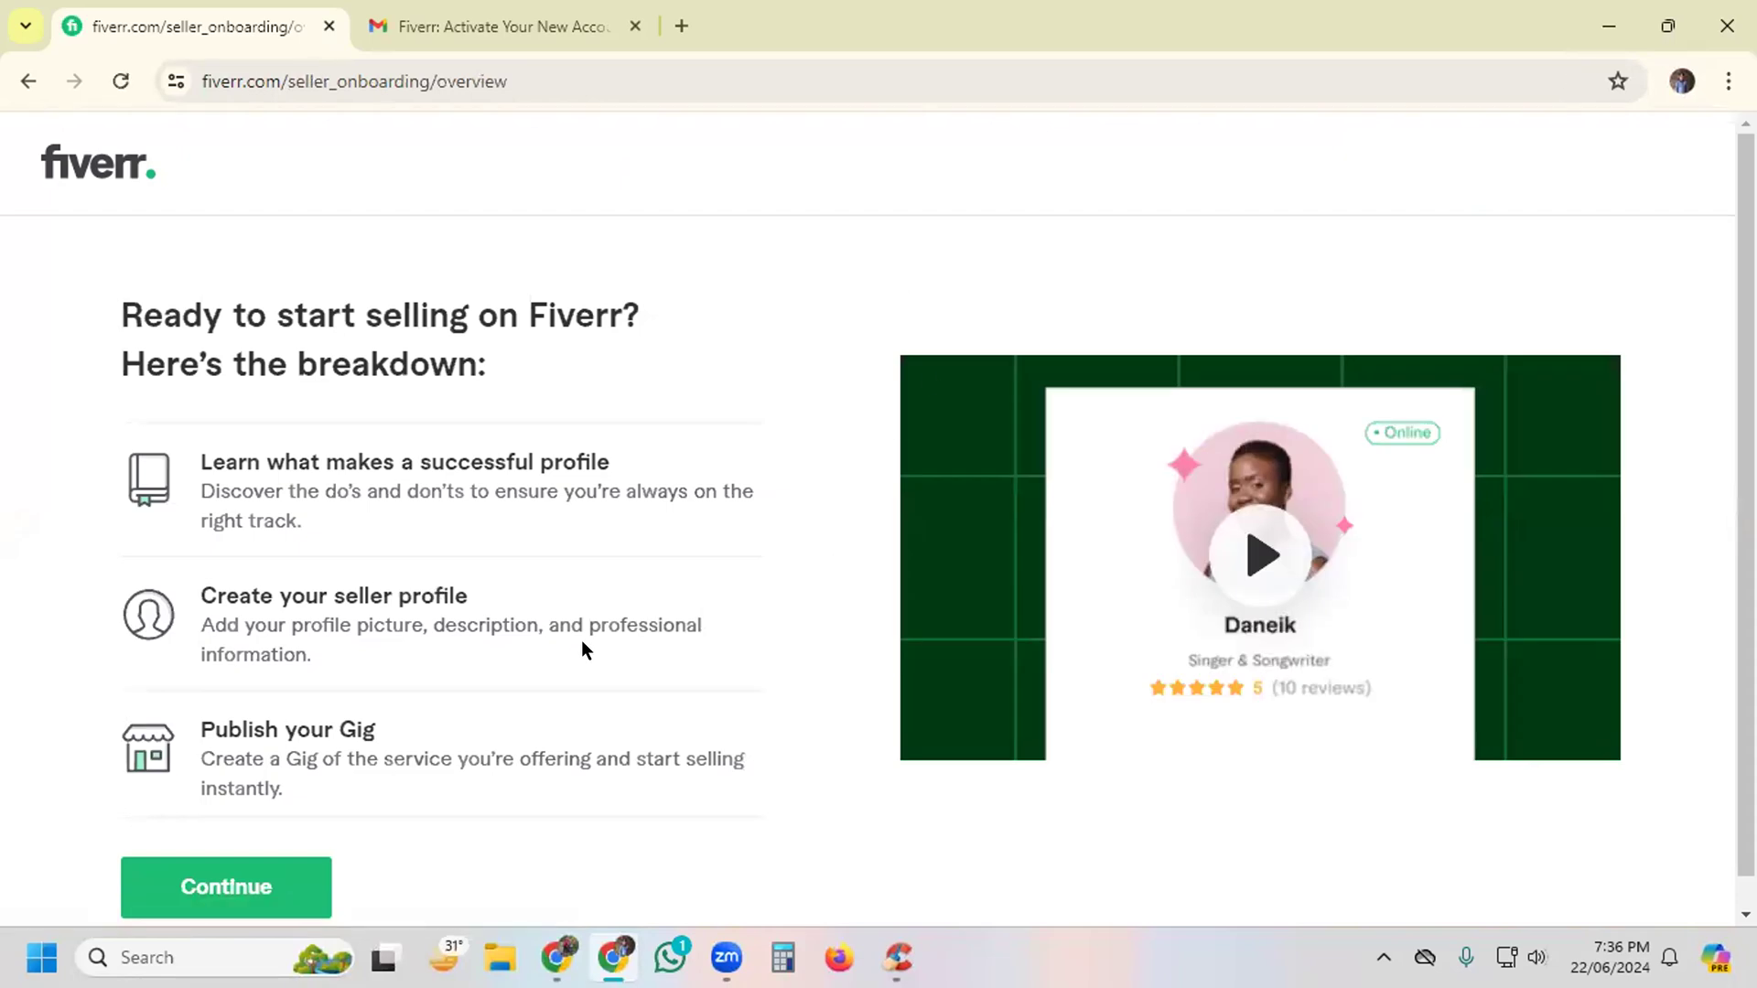
pyautogui.click(200, 890)
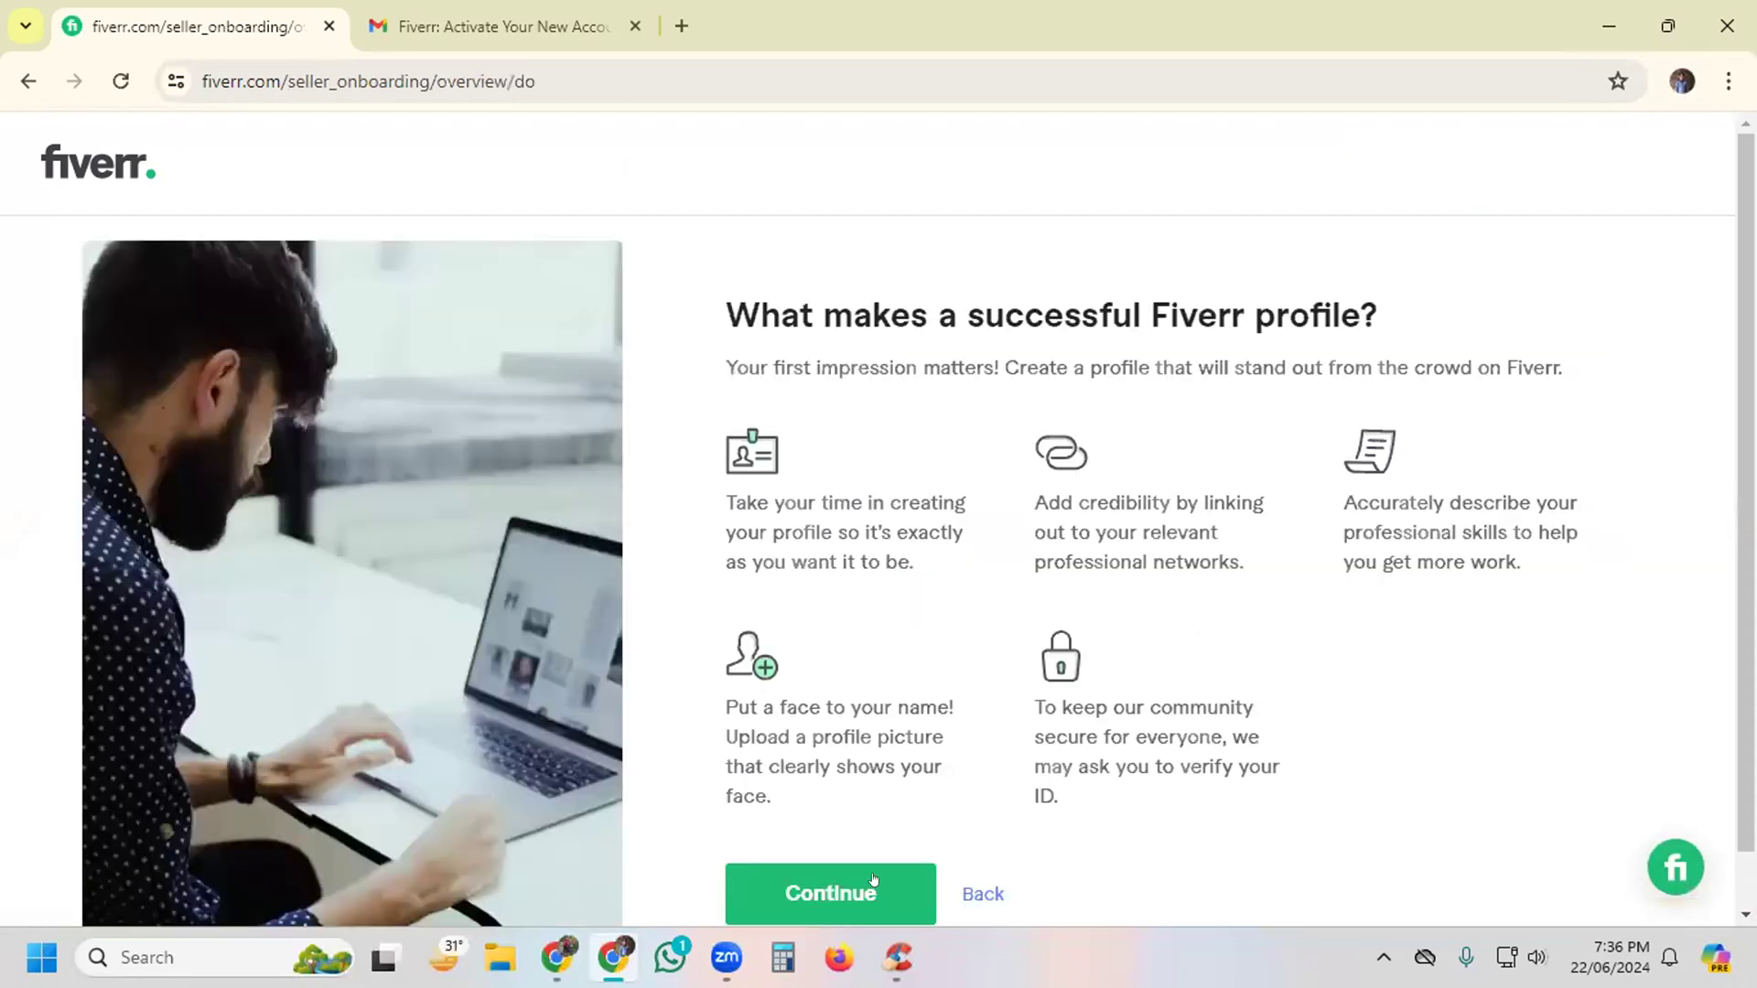
pyautogui.click(808, 886)
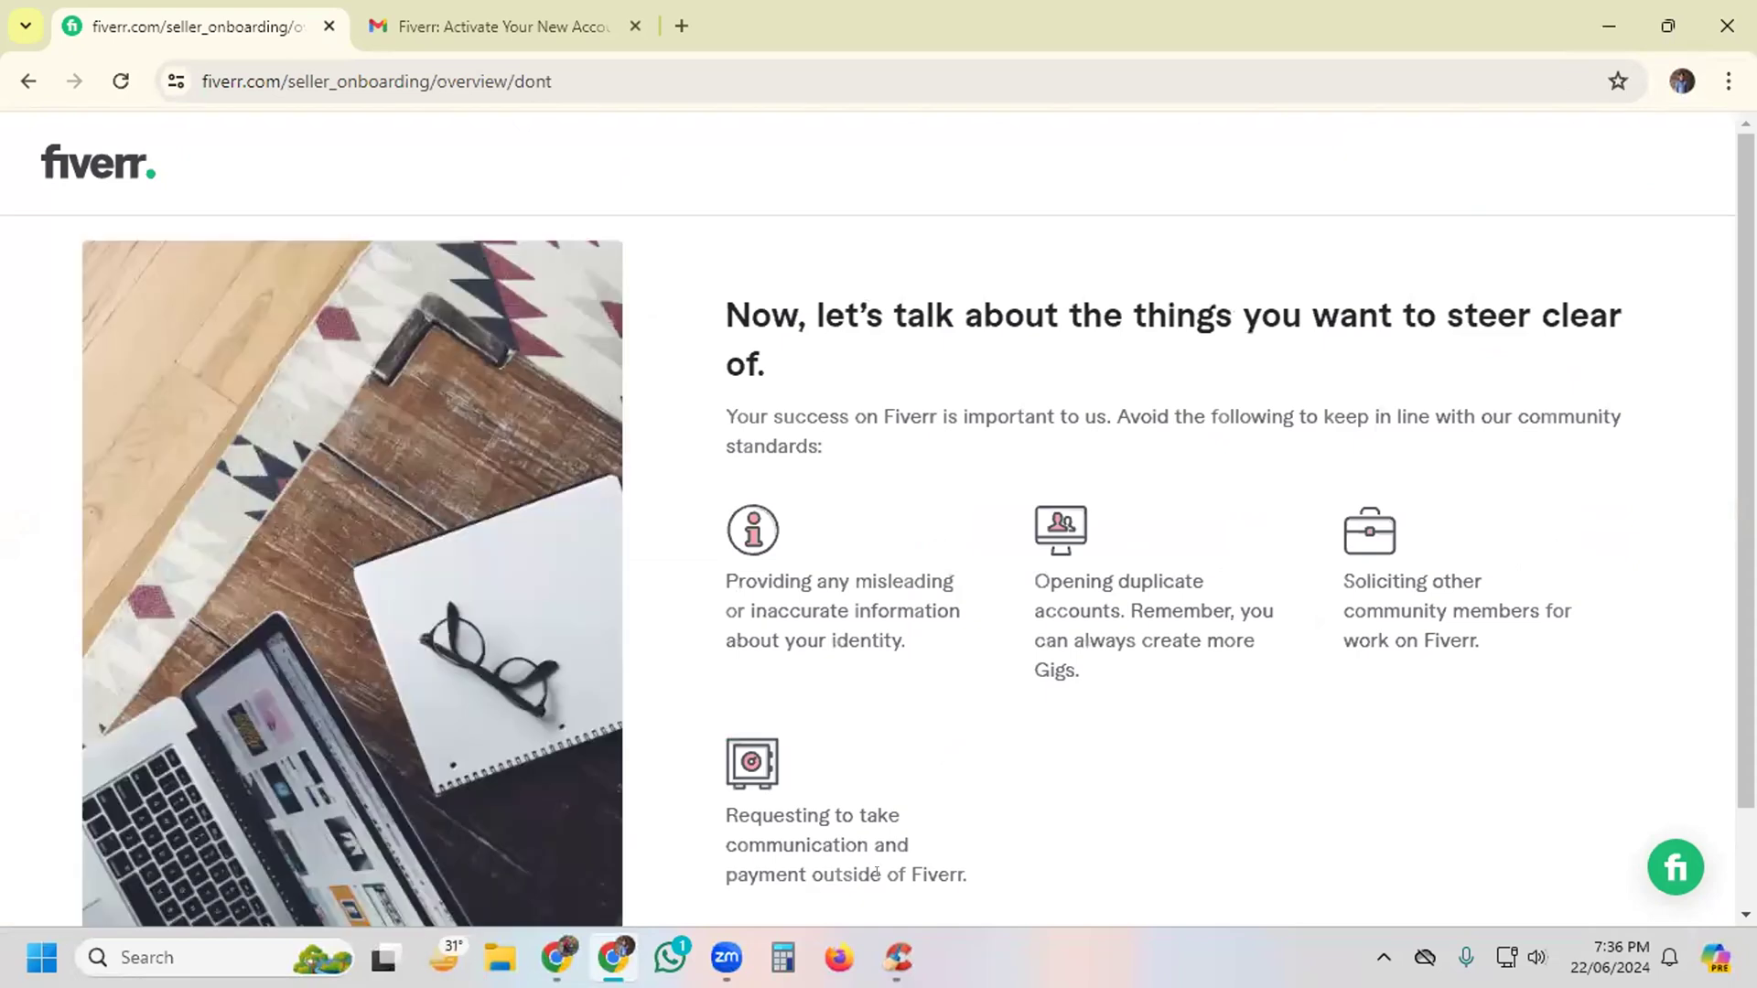
pyautogui.scroll(-2, 1074, 768)
pyautogui.click(807, 848)
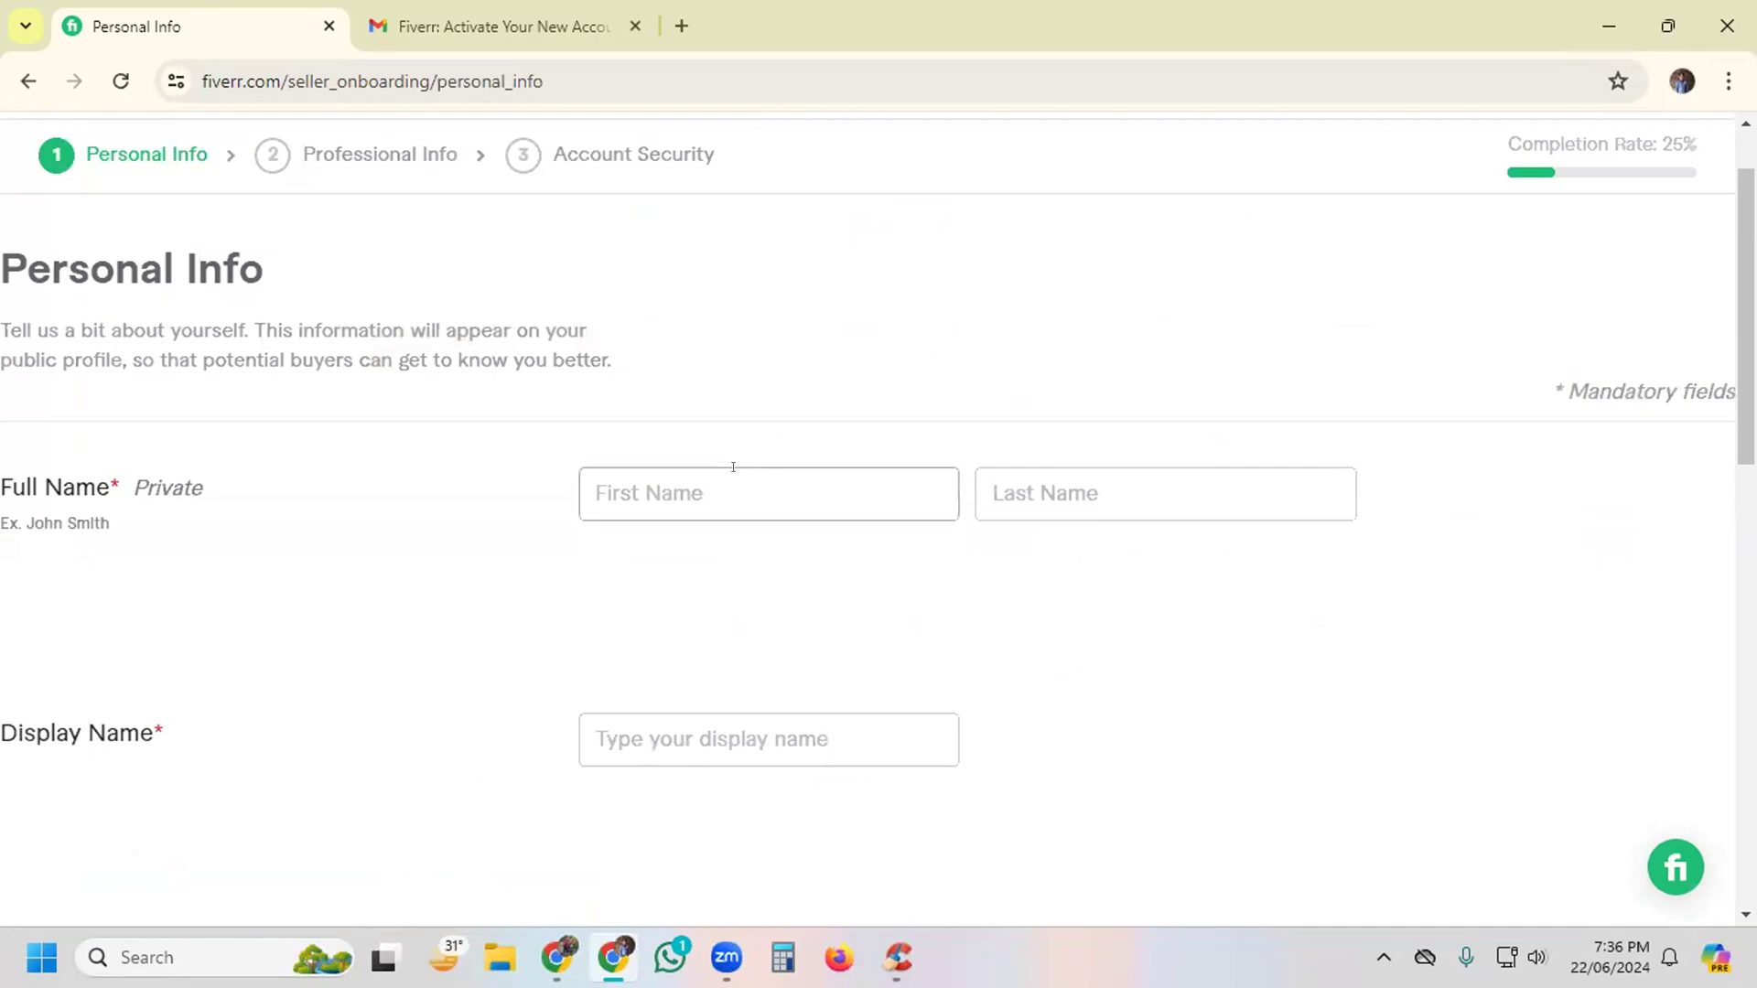
# - Enter the seller's first and last name in the Full Name fields
pyautogui.click(665, 482)
pyautogui.click(1037, 486)
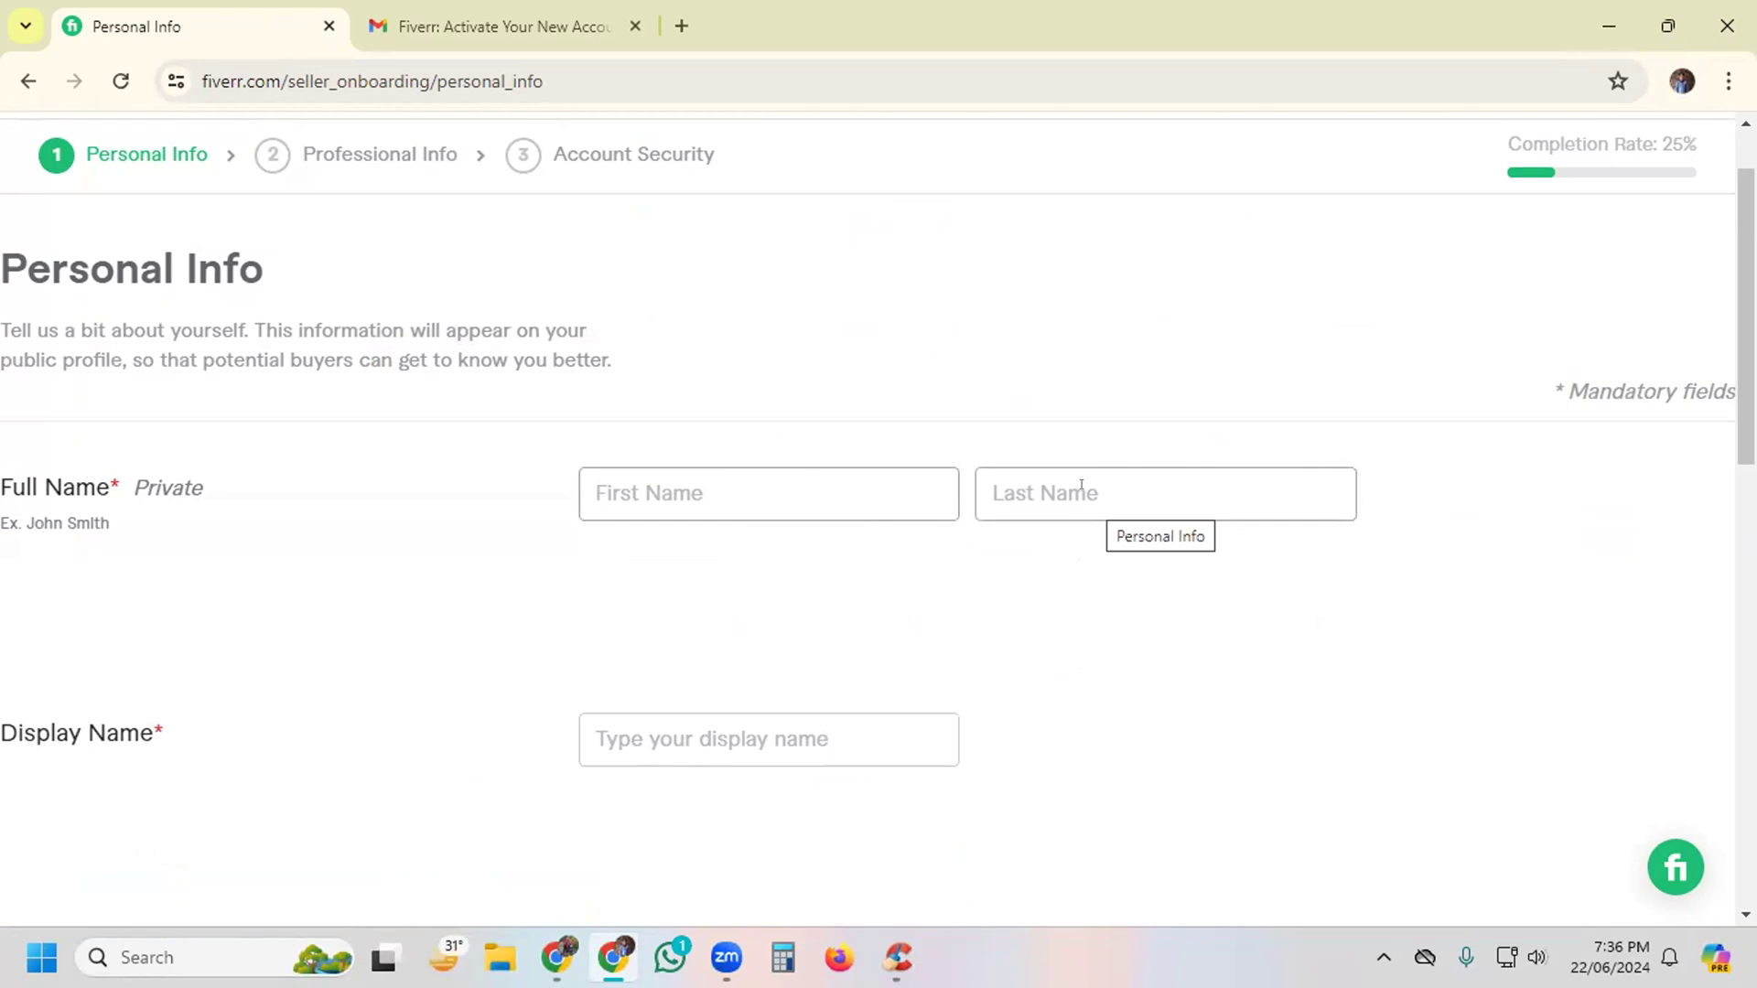
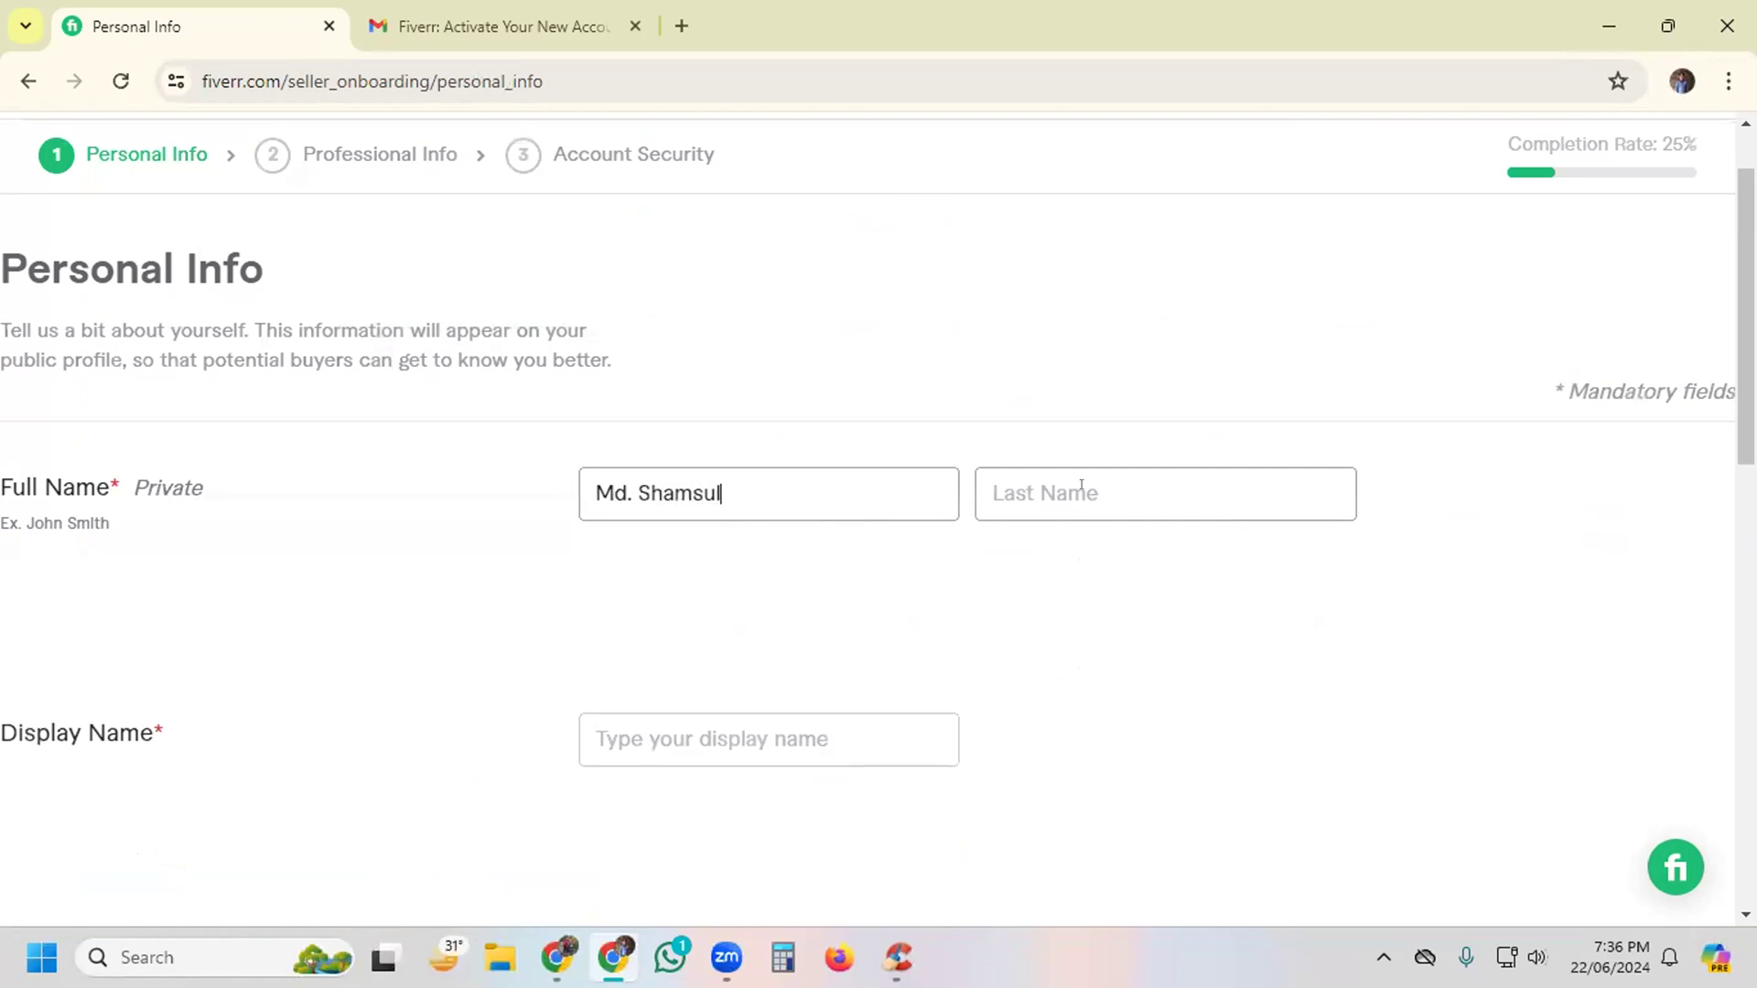
pyautogui.click(1082, 486)
pyautogui.click(1073, 485)
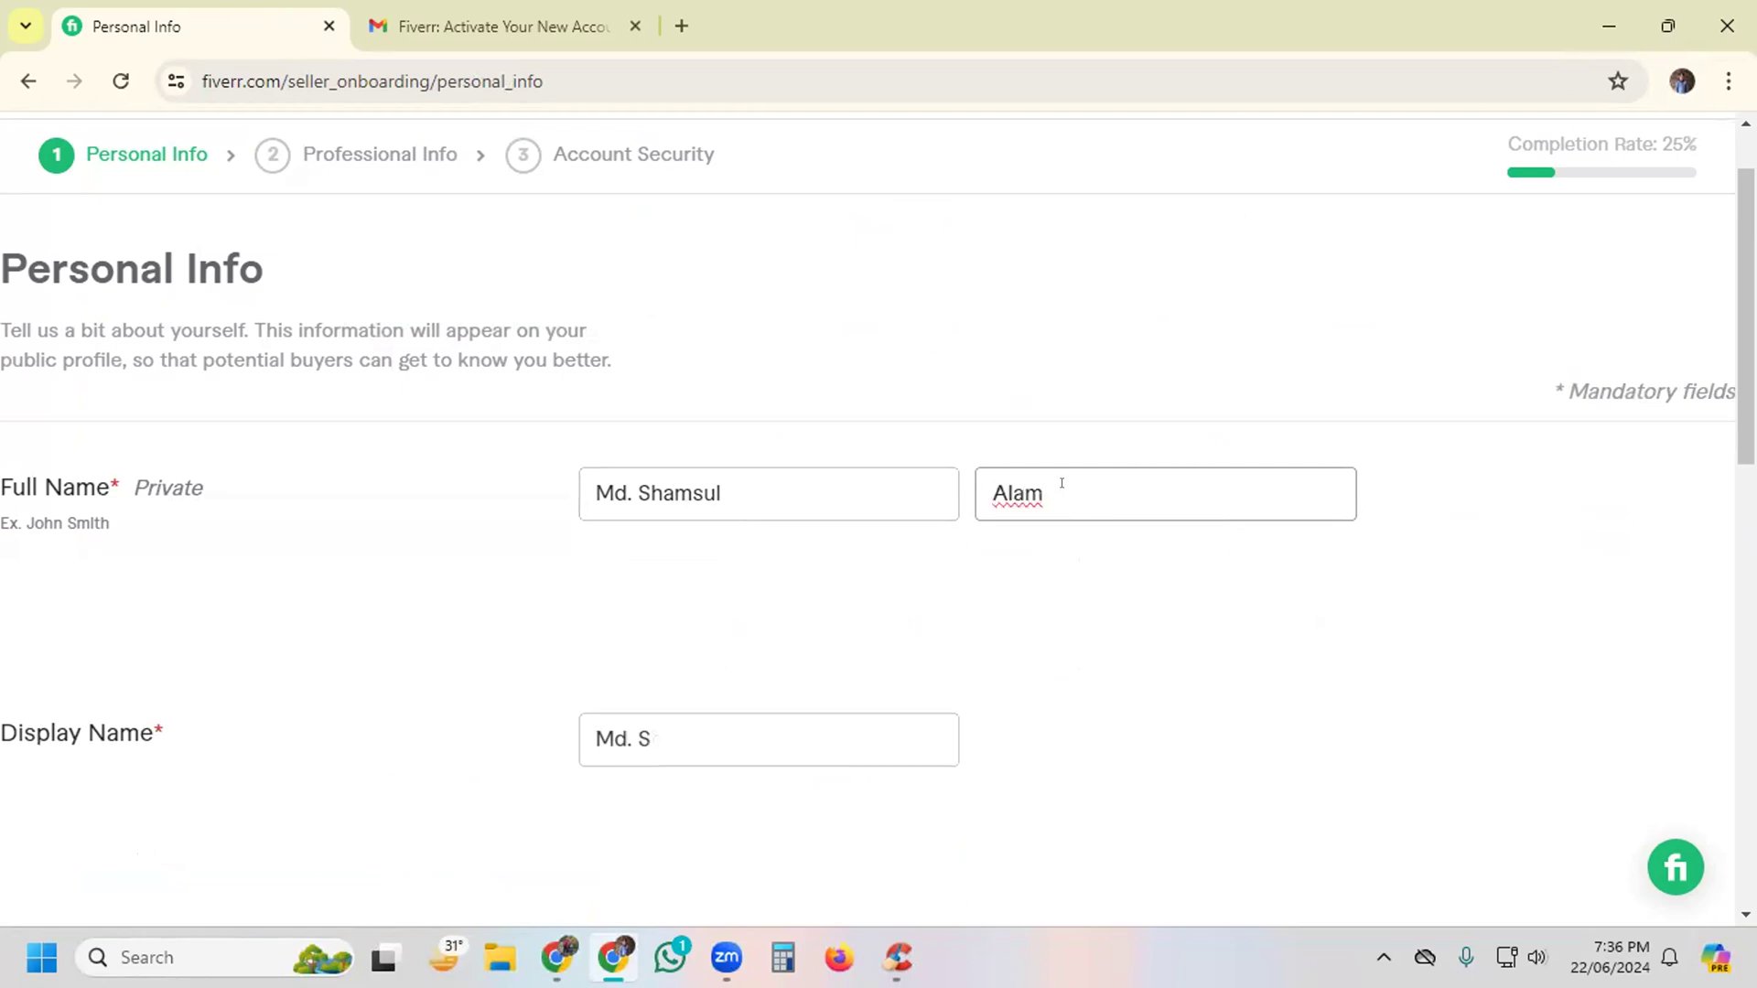
# - Replace the suggested display name with the seller's full name
pyautogui.scroll(-2, 1137, 639)
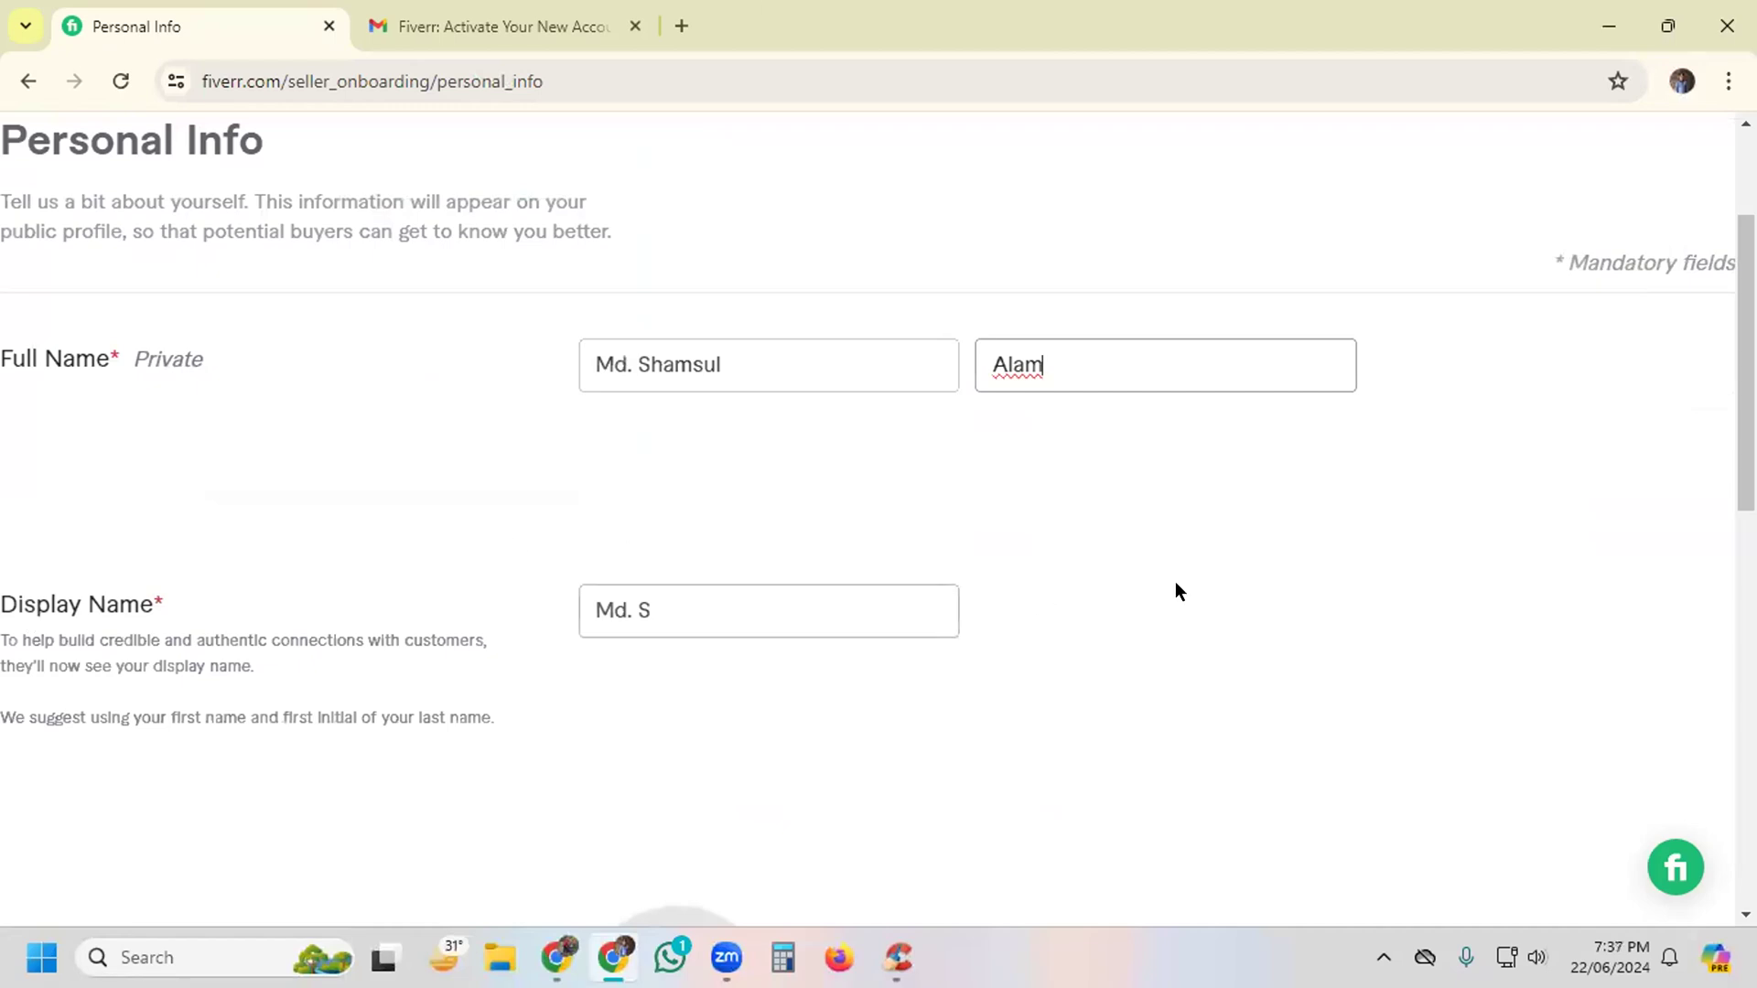
pyautogui.scroll(-1, 1175, 590)
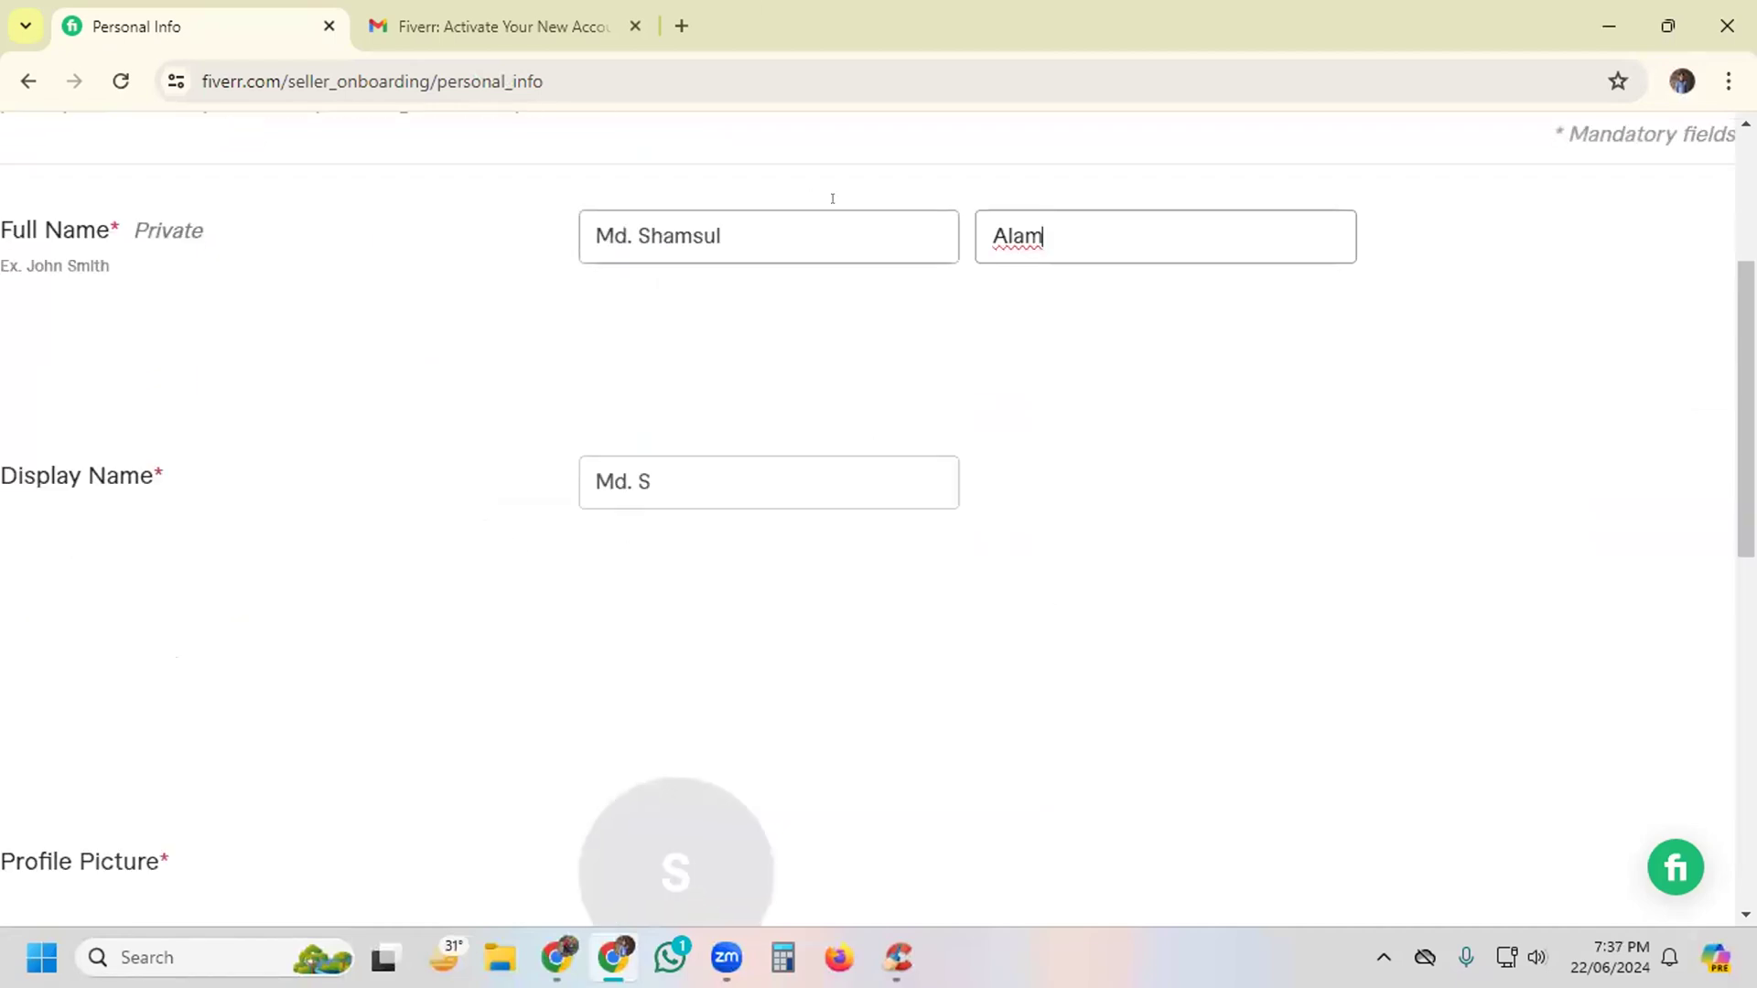
pyautogui.click(668, 469)
pyautogui.moveTo(665, 464); pyautogui.dragTo(568, 464)
pyautogui.press('BackSpace')
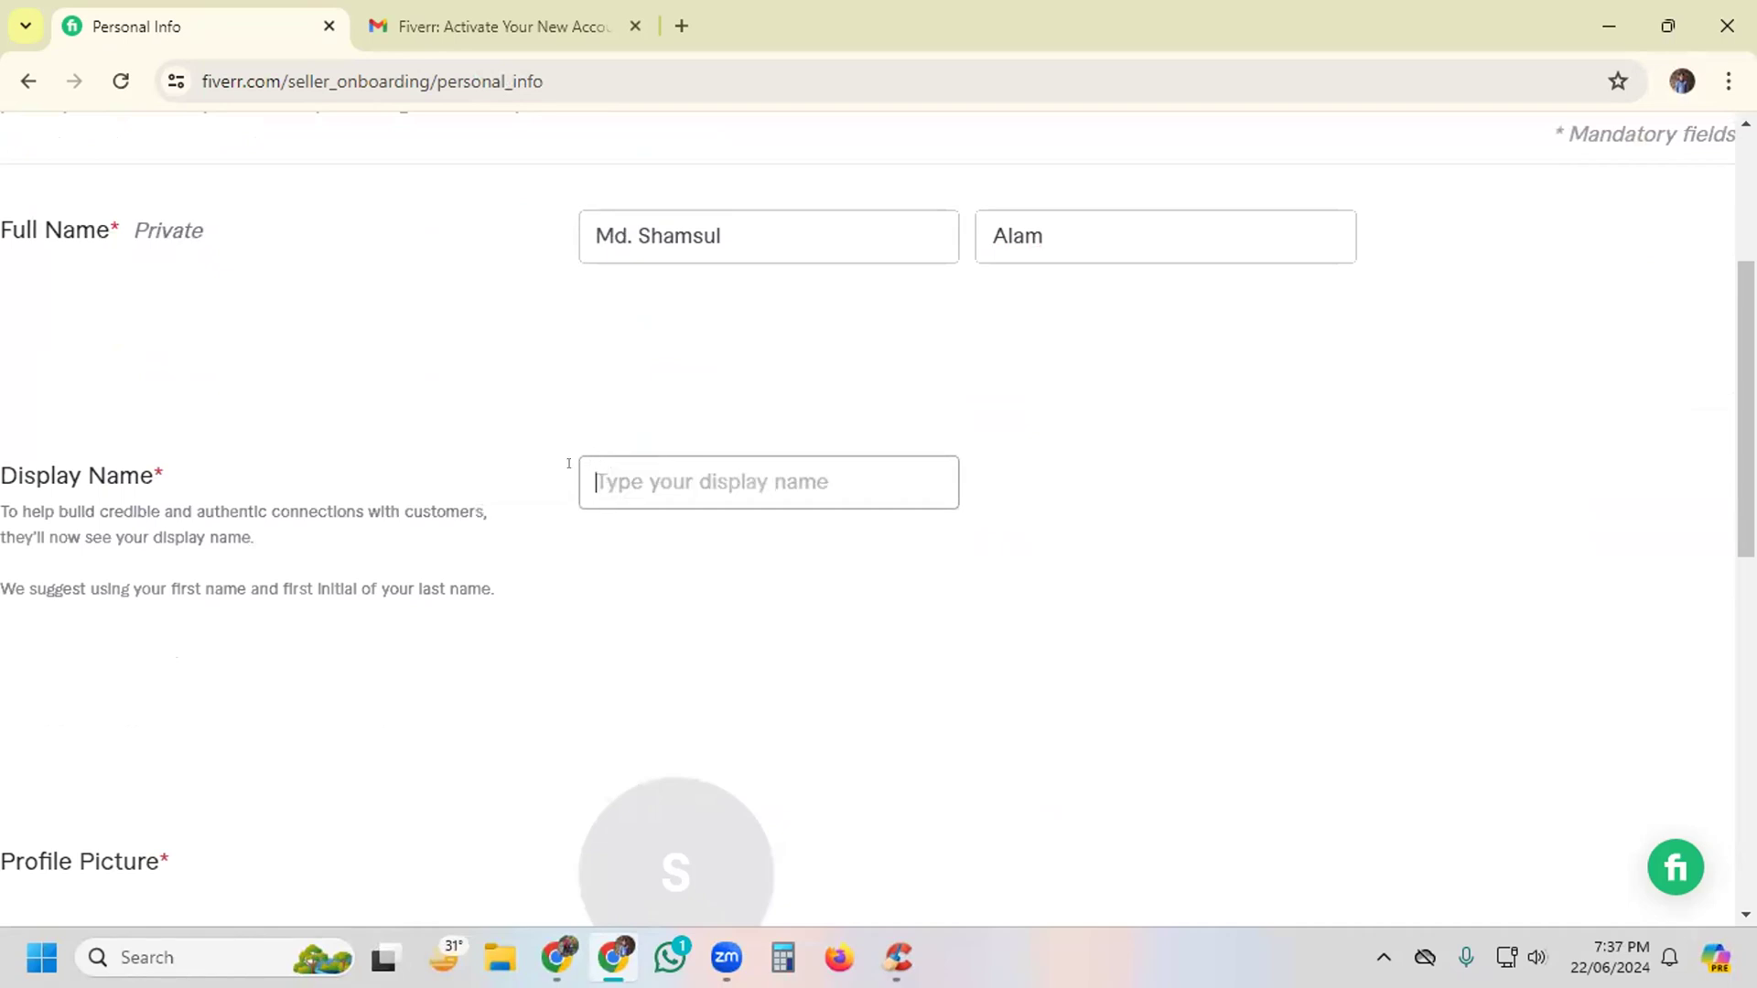
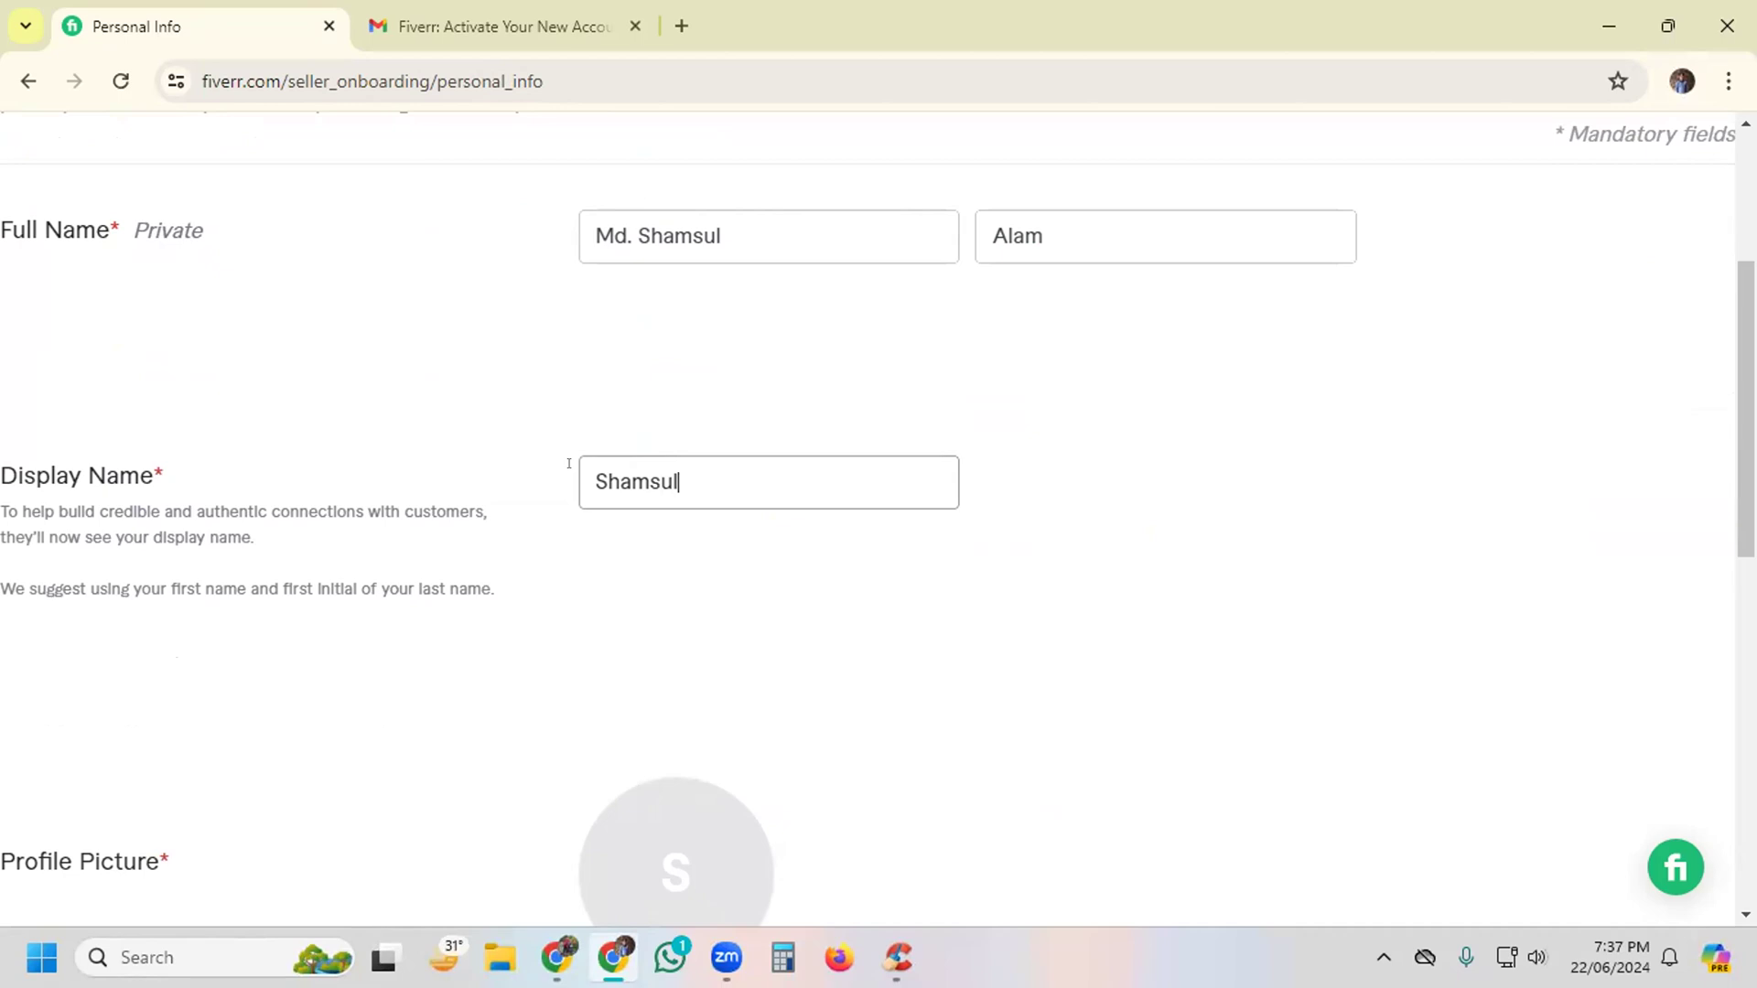
pyautogui.click(1481, 523)
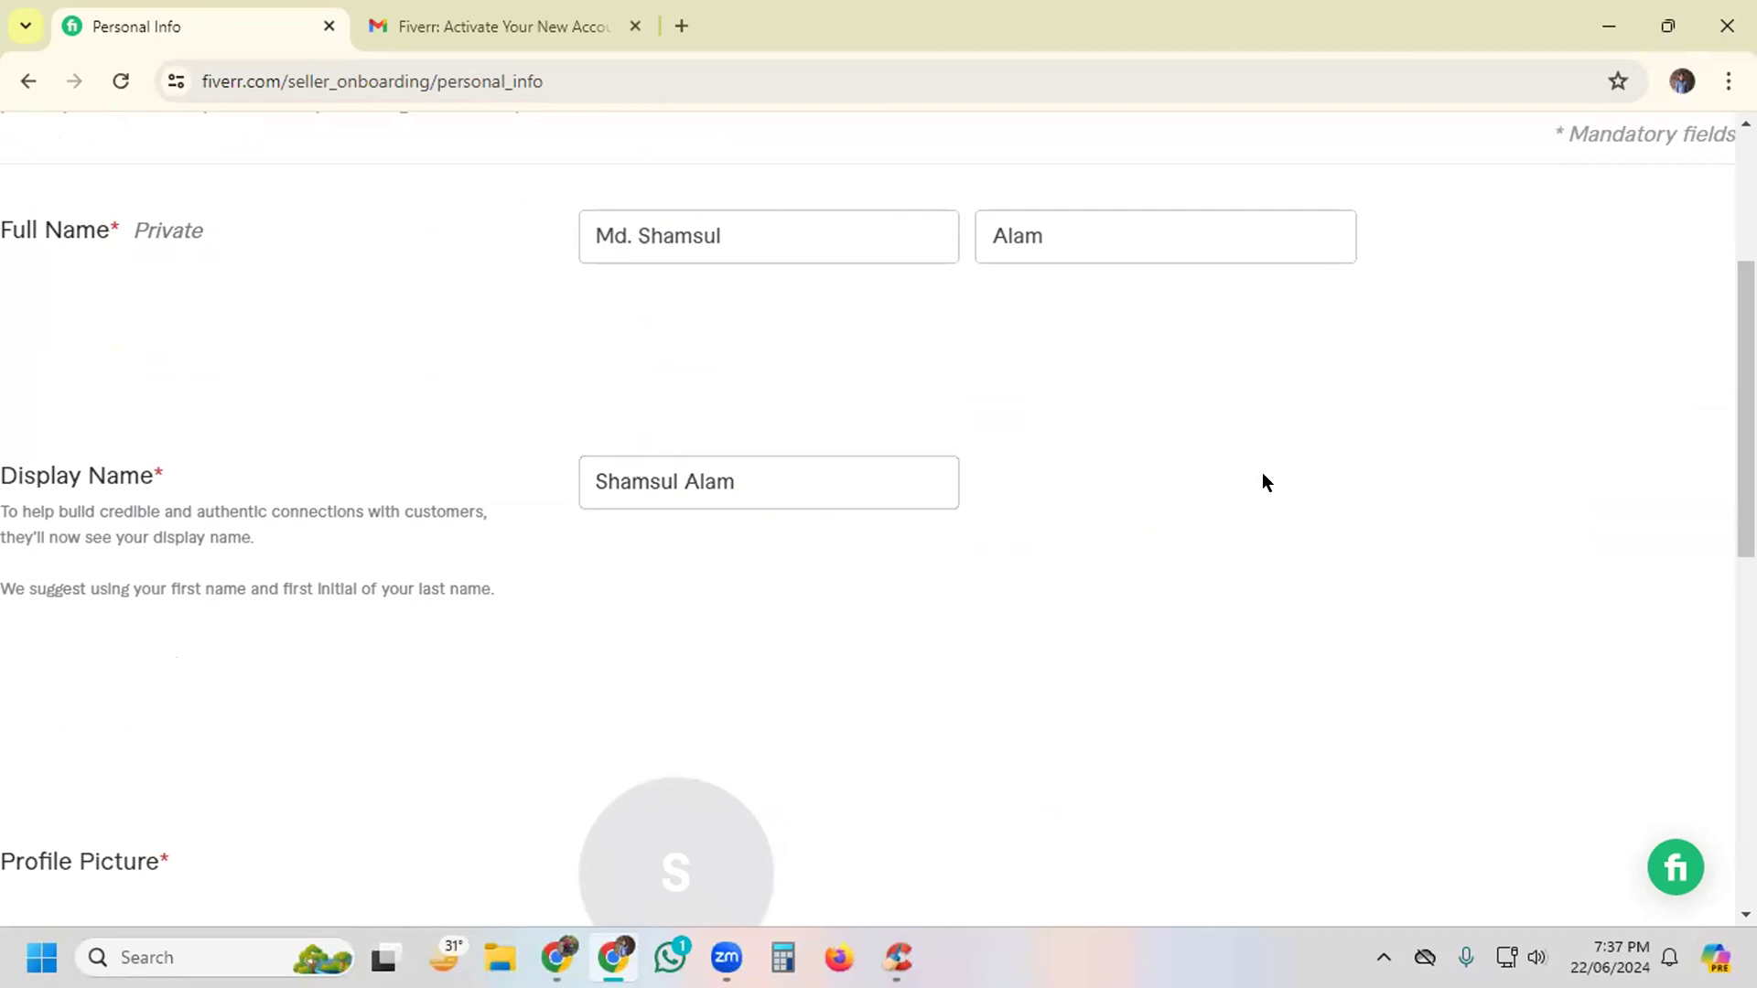
# - Scroll down to the Profile Picture section and switch over to WhatsApp
pyautogui.scroll(-4, 1261, 481)
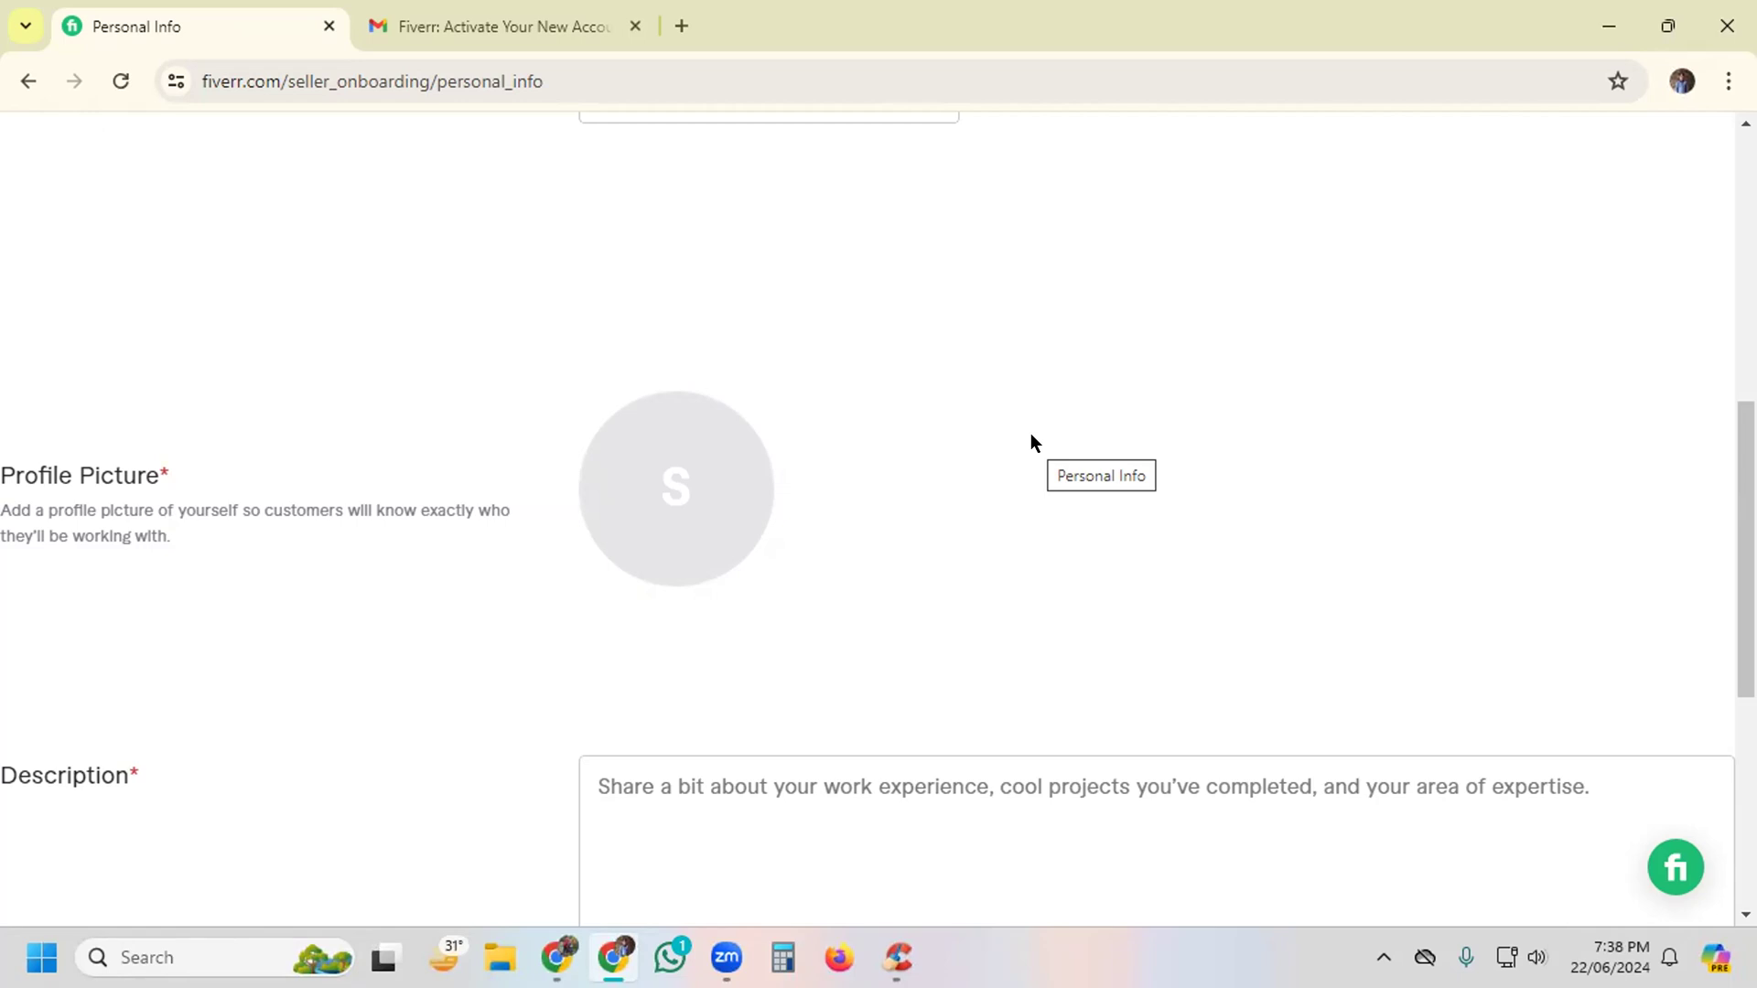
pyautogui.click(648, 957)
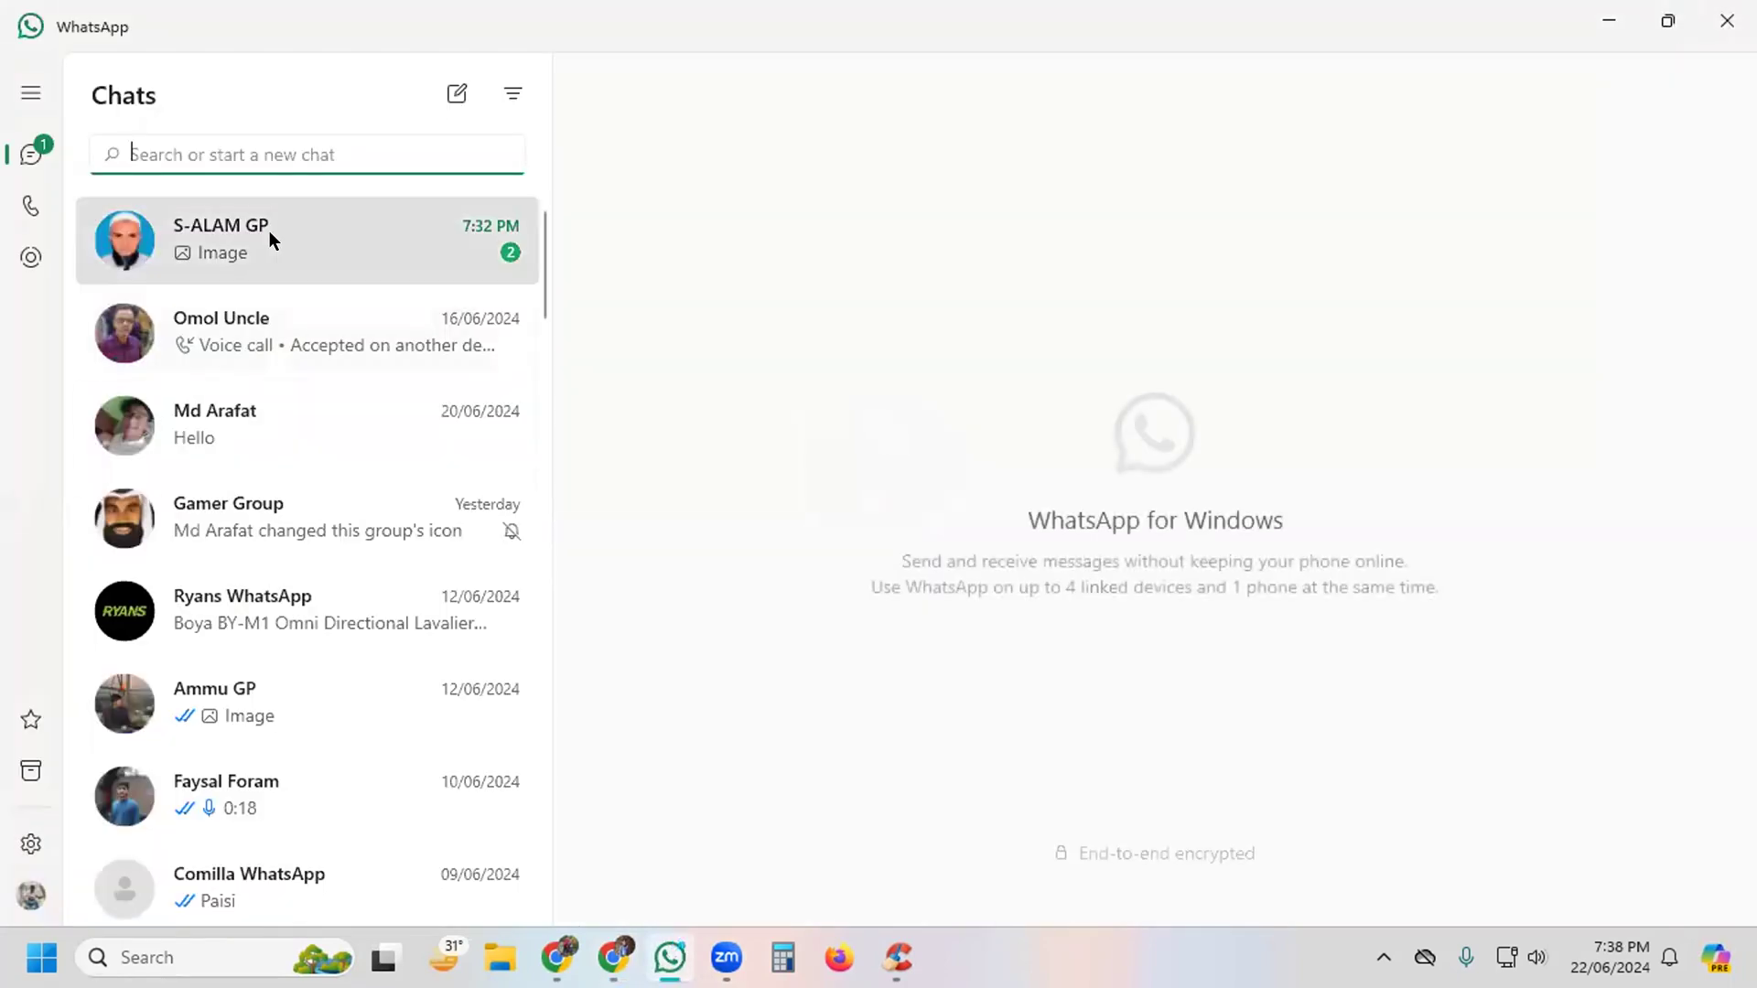
# - Save the chat's portrait photo to Downloads, then start the Fiverr profile picture upload
pyautogui.click(269, 234)
pyautogui.click(1055, 528)
pyautogui.click(1128, 582)
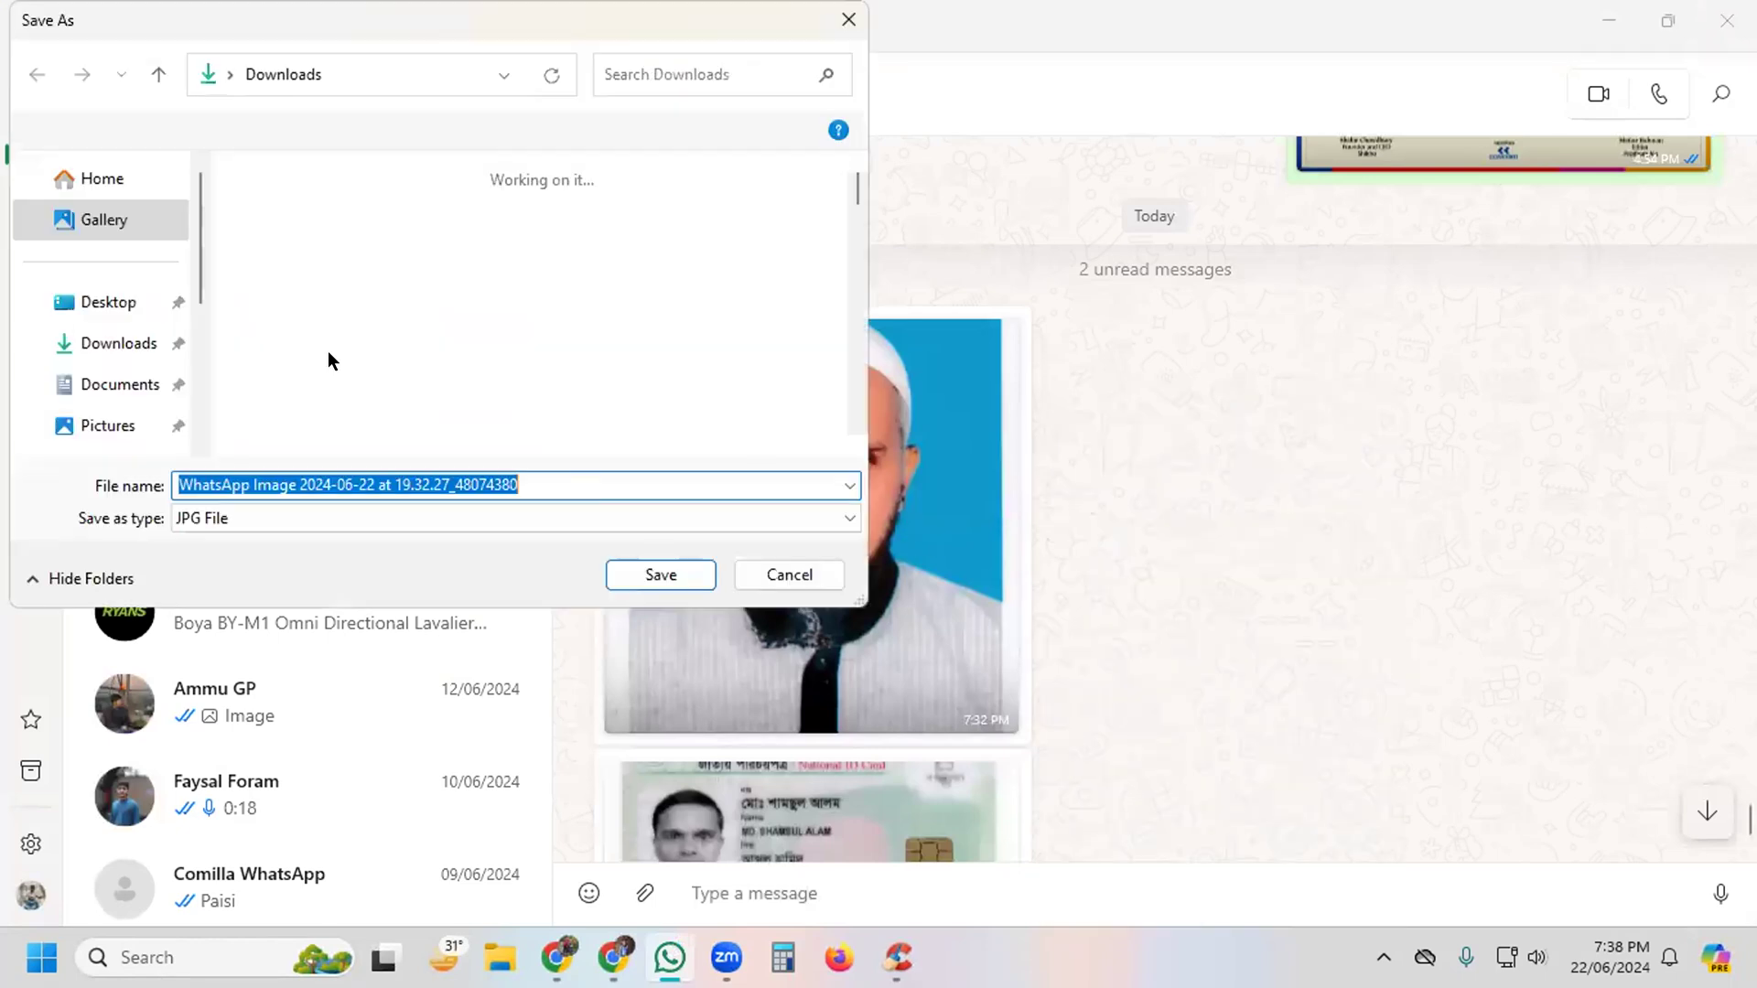
pyautogui.click(661, 575)
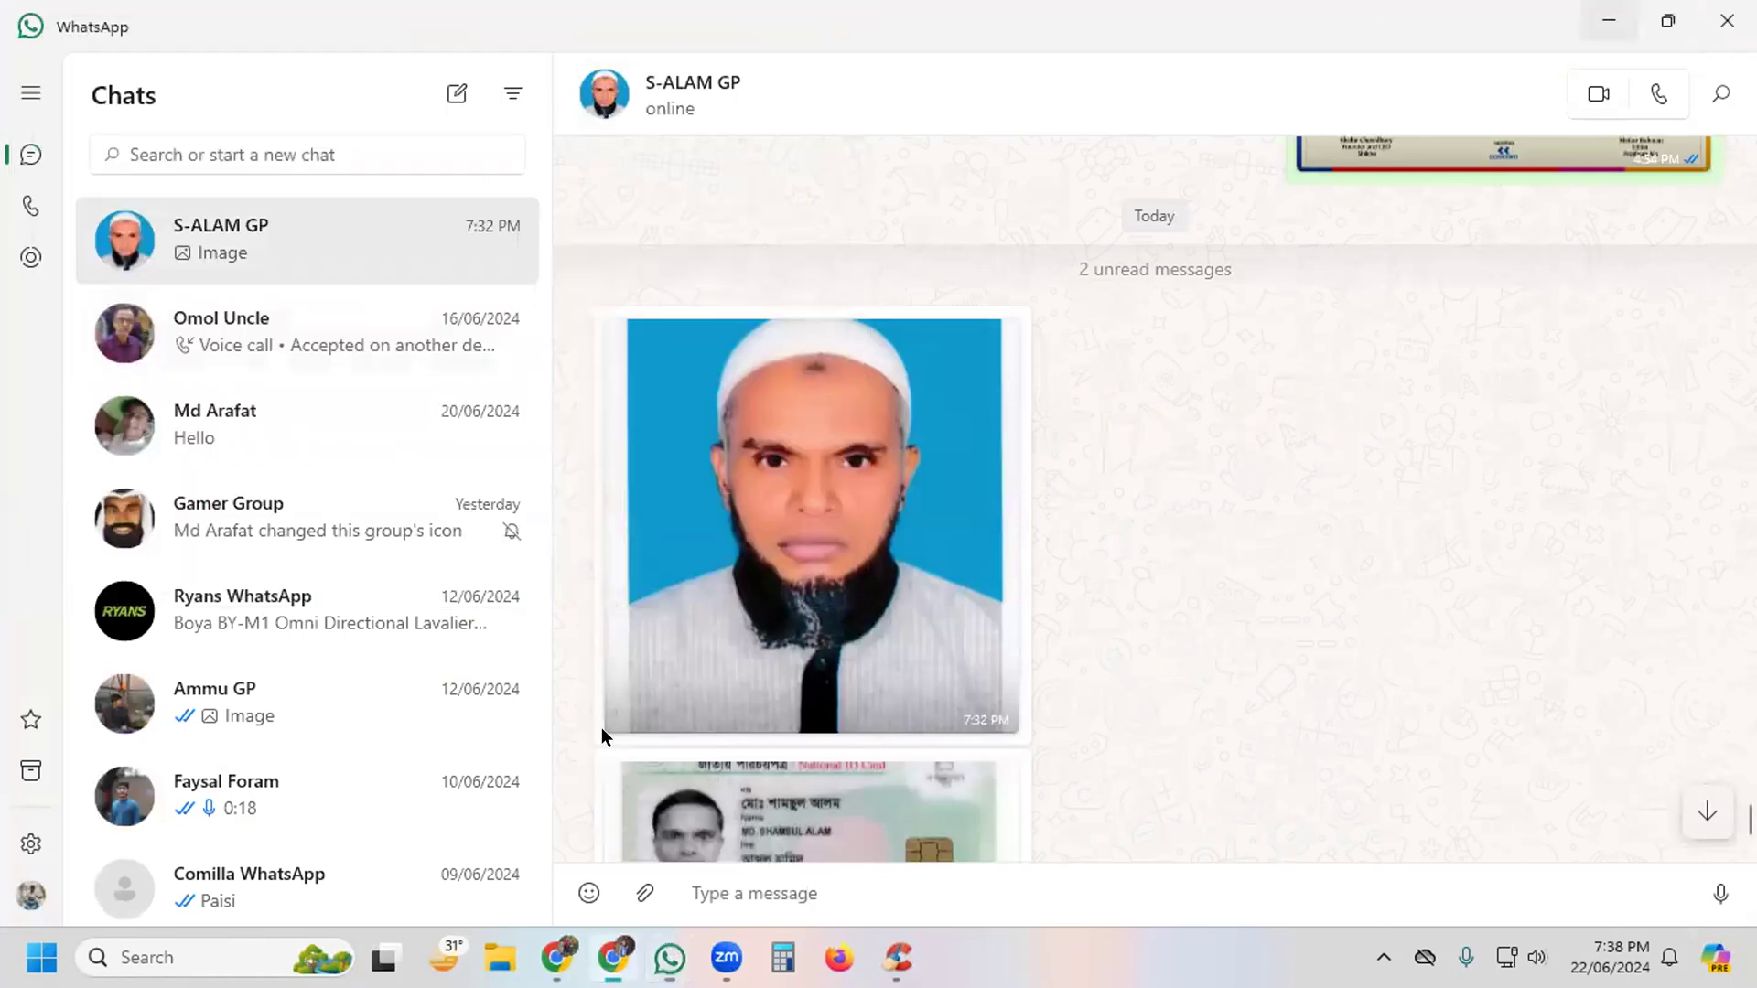
pyautogui.hotkey('alt', 'Tab')
pyautogui.click(687, 520)
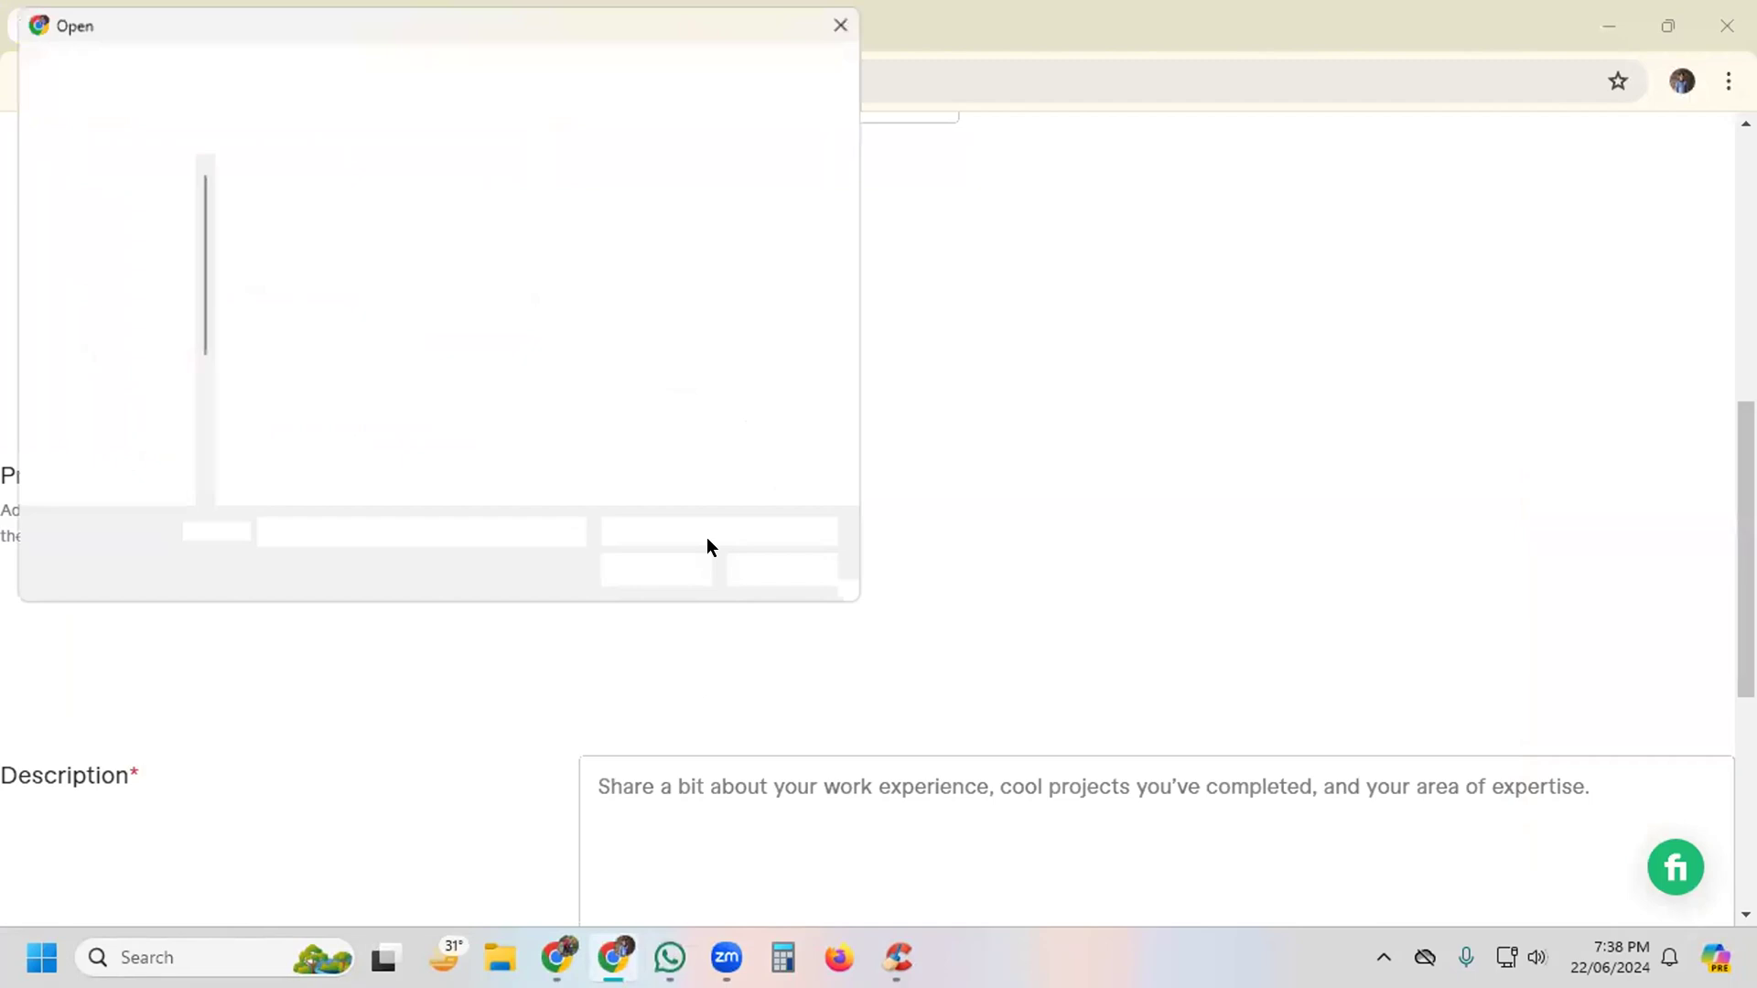
# - Upload the WhatsApp Image from Downloads as profile picture and start the Description box
pyautogui.click(117, 343)
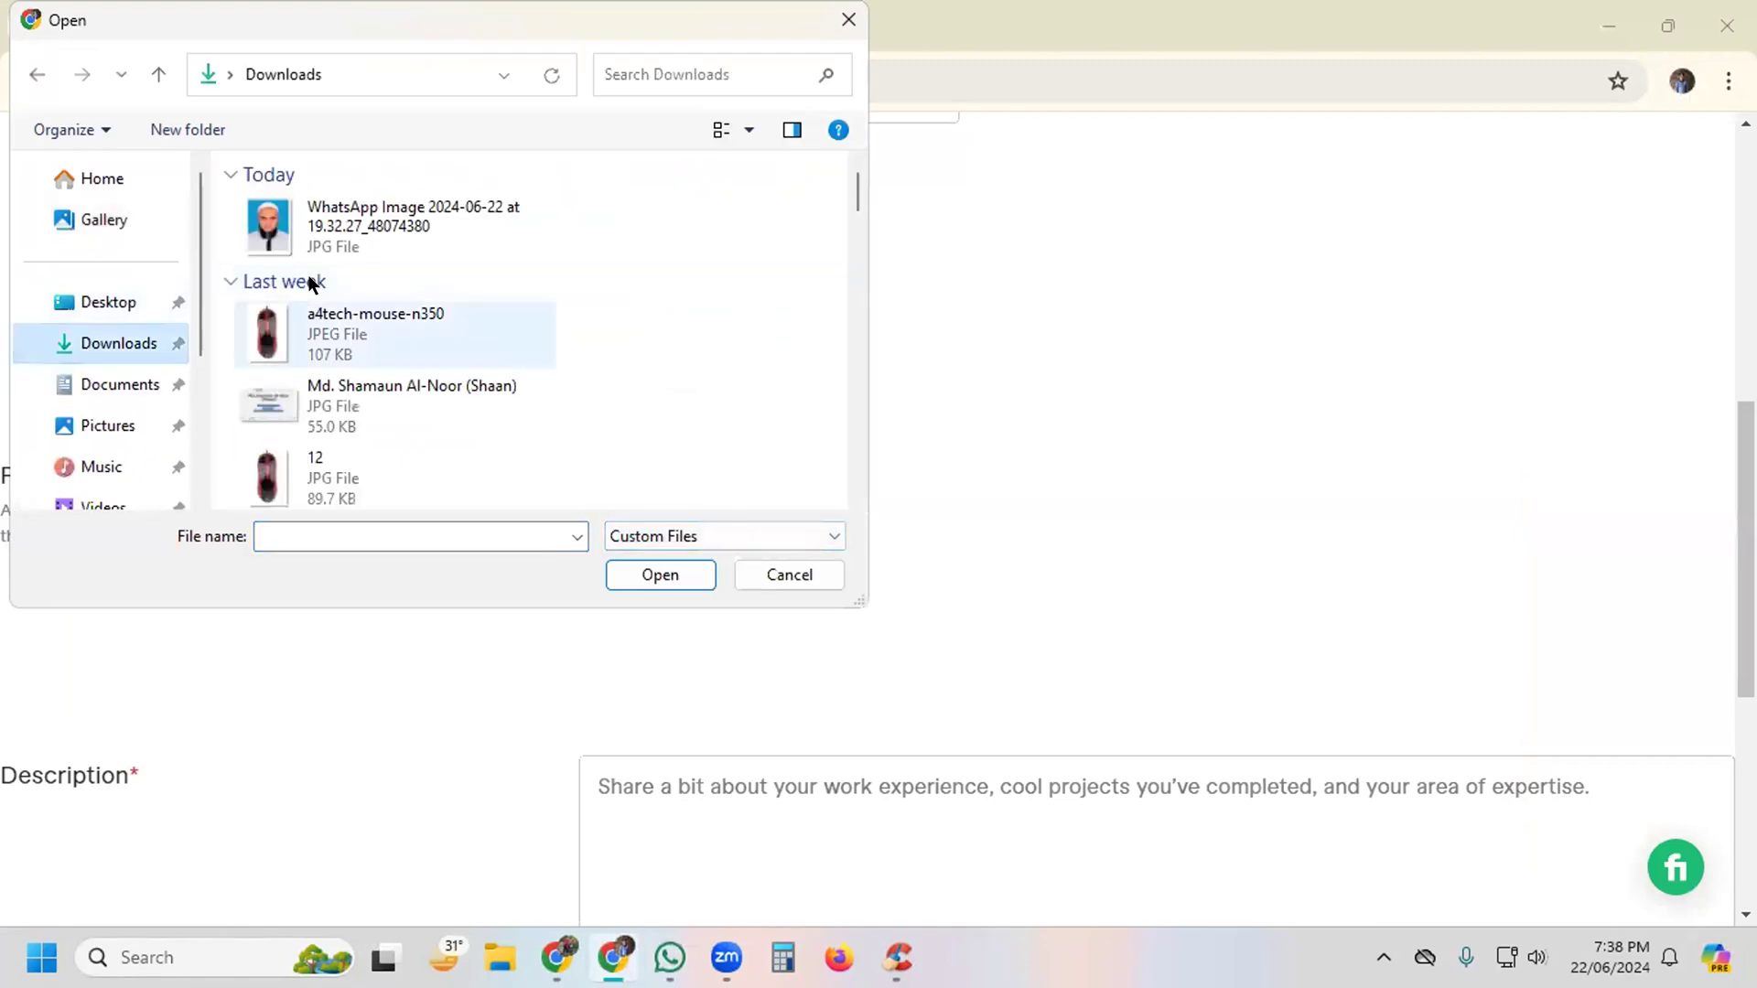
pyautogui.doubleClick(291, 228)
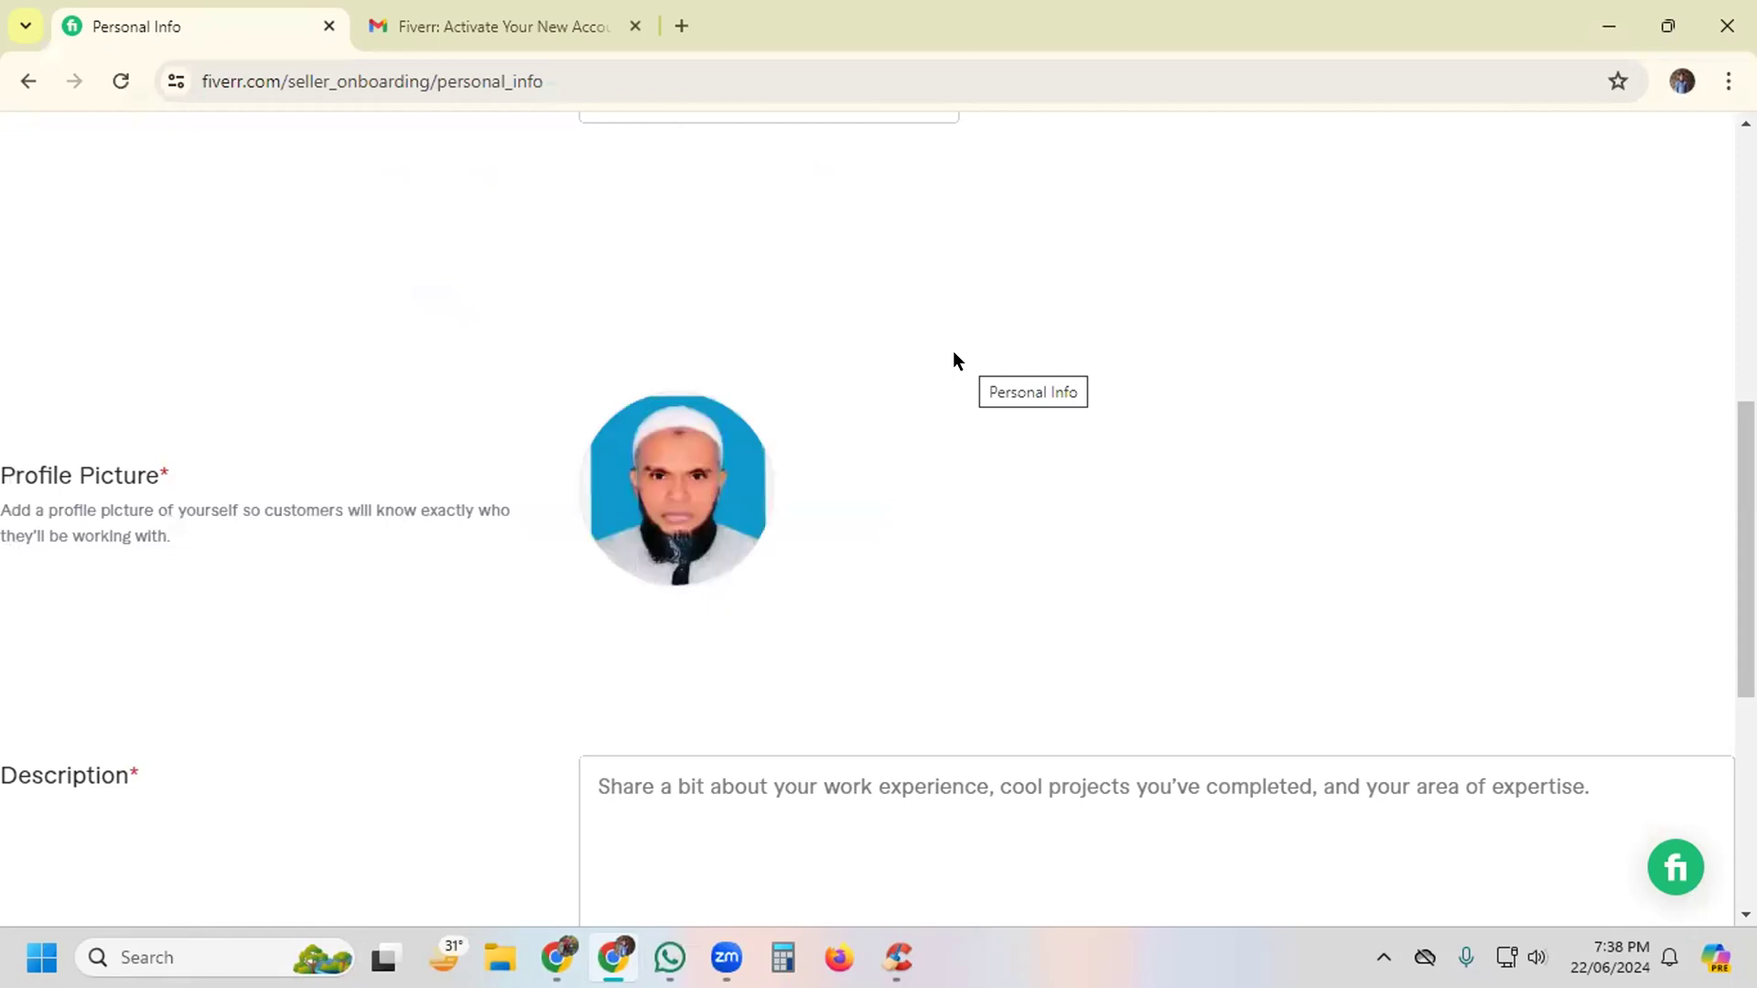
pyautogui.scroll(-4, 1342, 377)
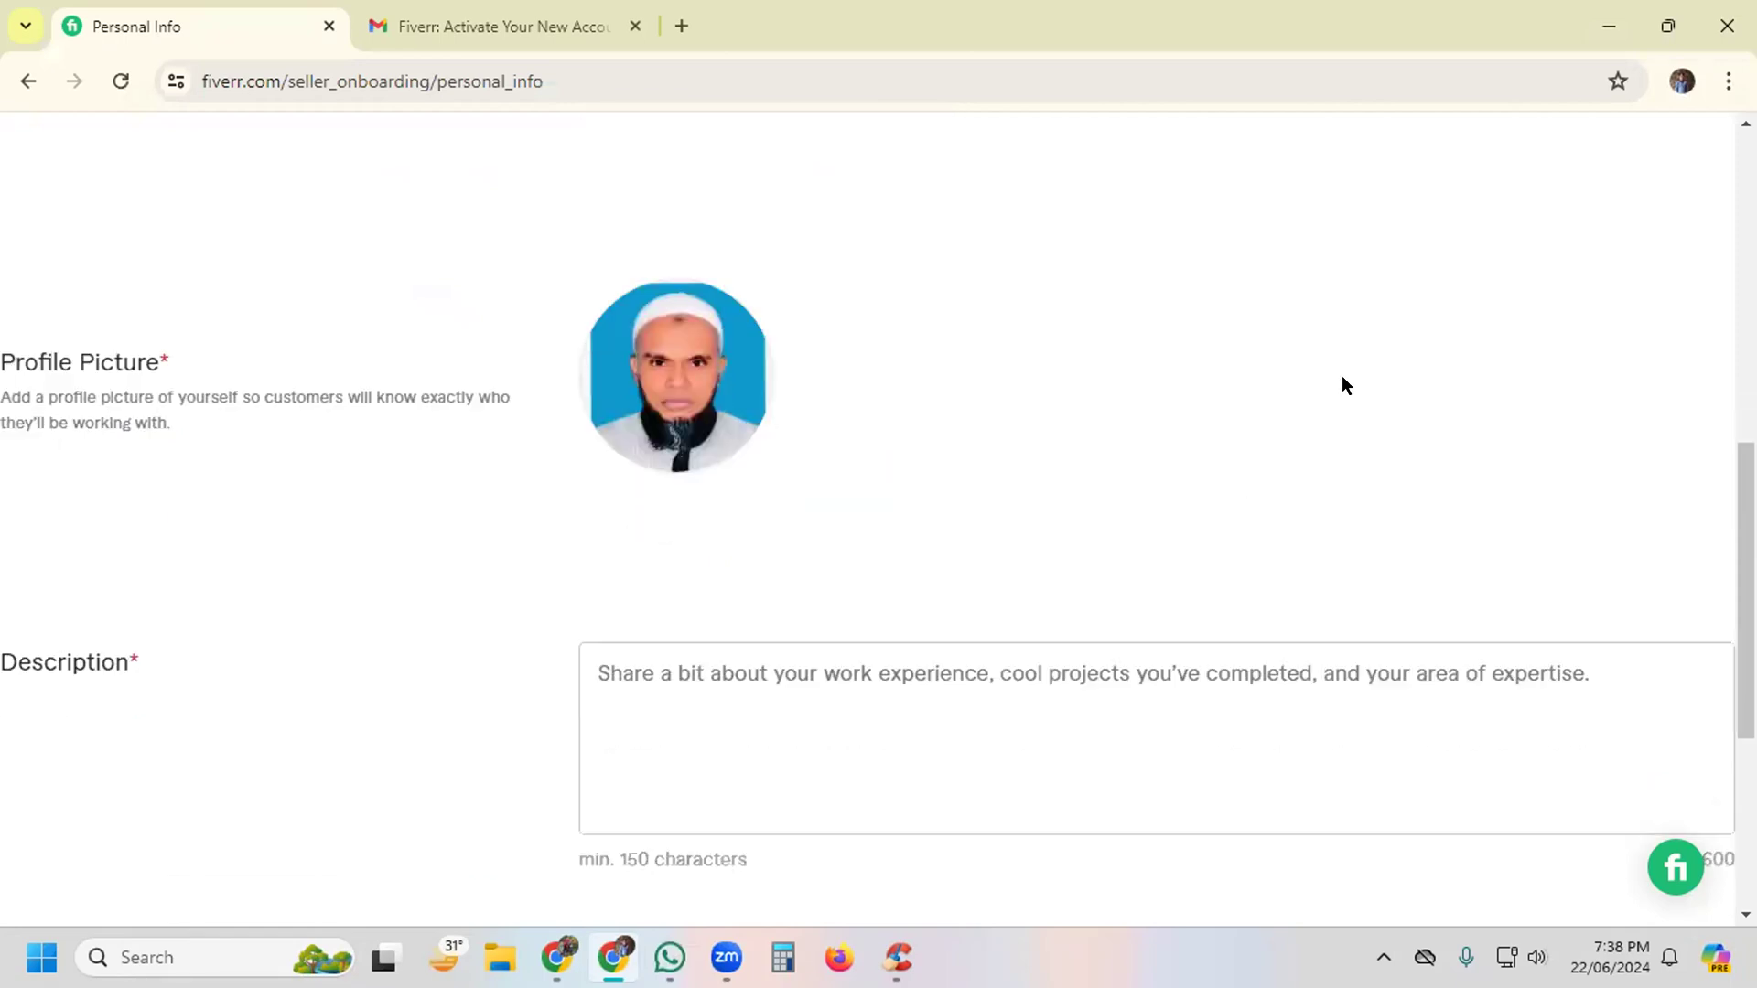
pyautogui.click(750, 445)
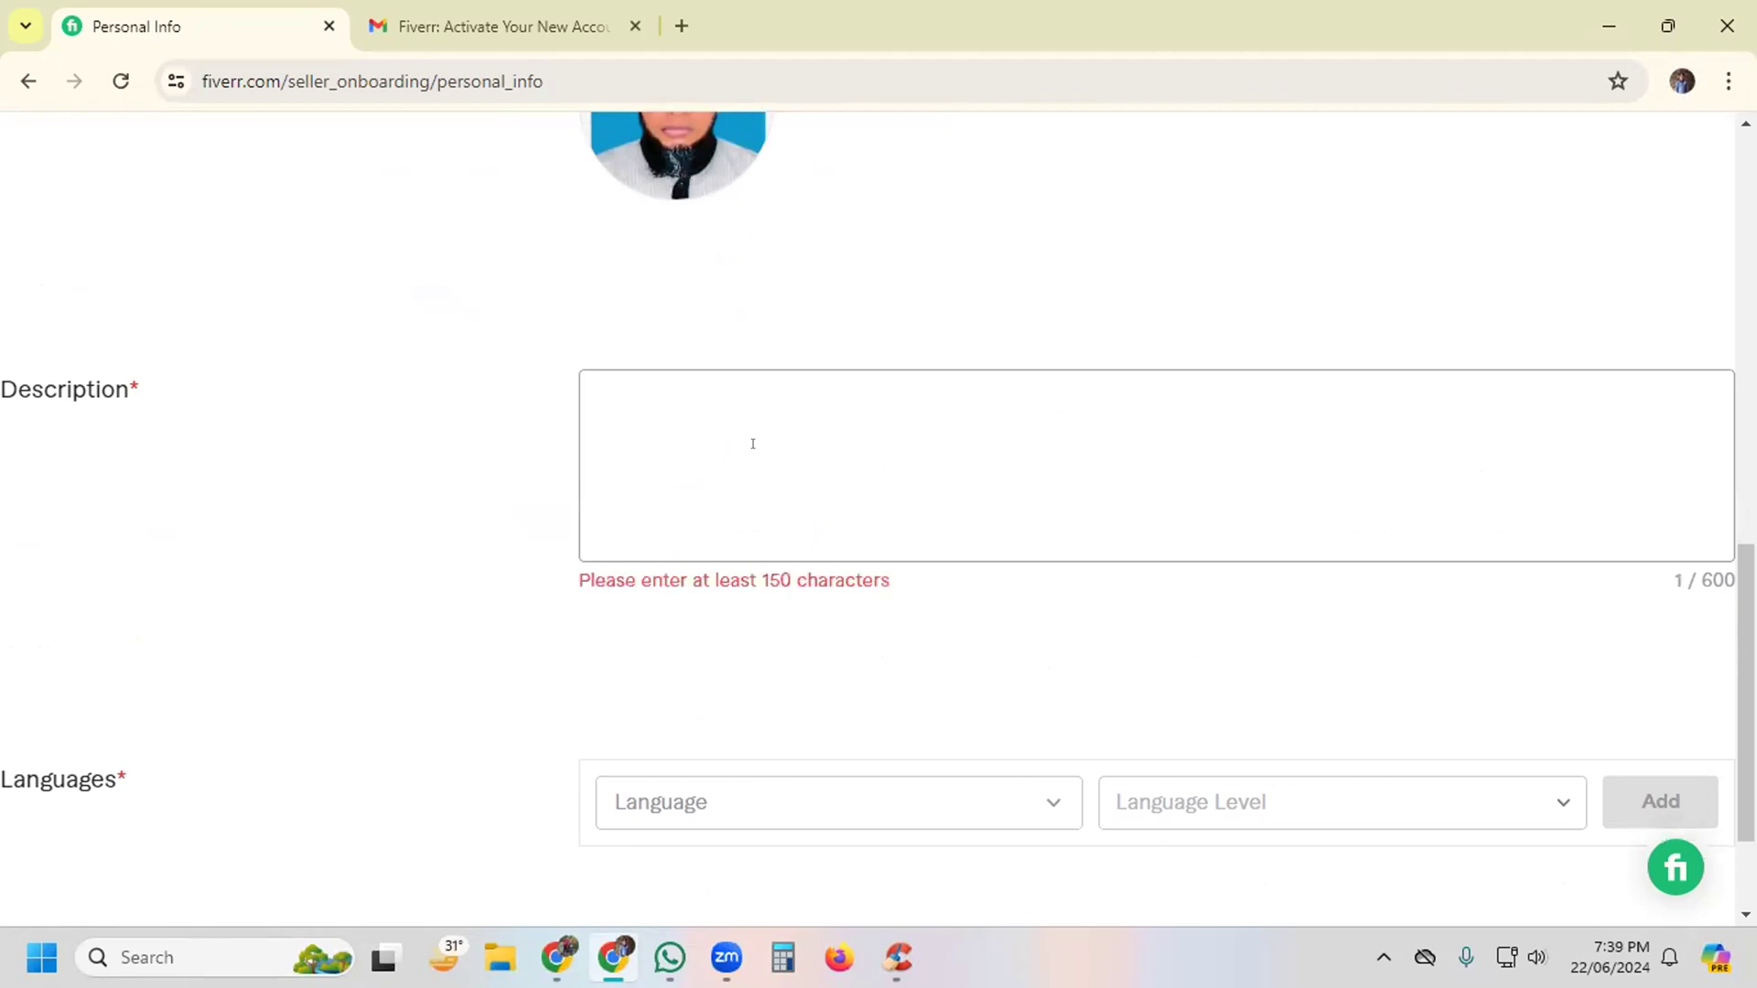
# - Write 'I have been working as a Digital Marketing Specialist since 2024', plus the organizations recognition sentence
pyautogui.press('BackSpace')
pyautogui.write('I have benn ')
pyautogui.write('e')
pyautogui.press('BackSpace')
pyautogui.write('working as a Digital Marketin')
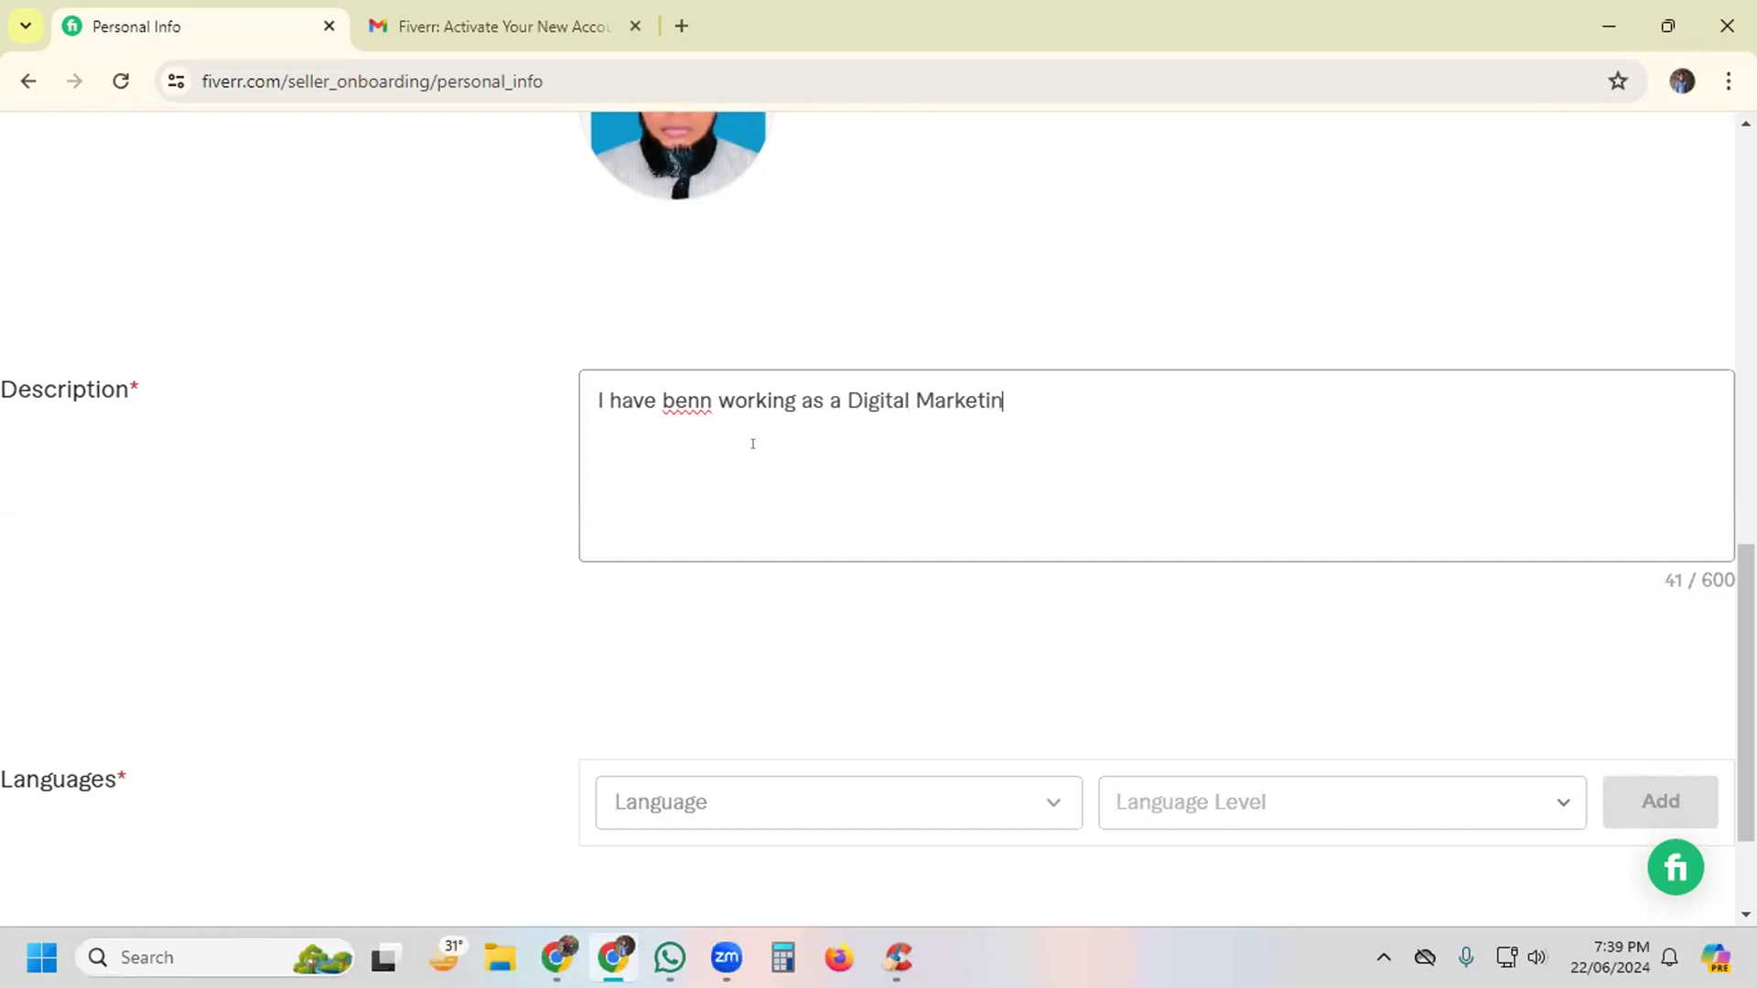
pyautogui.write('g')
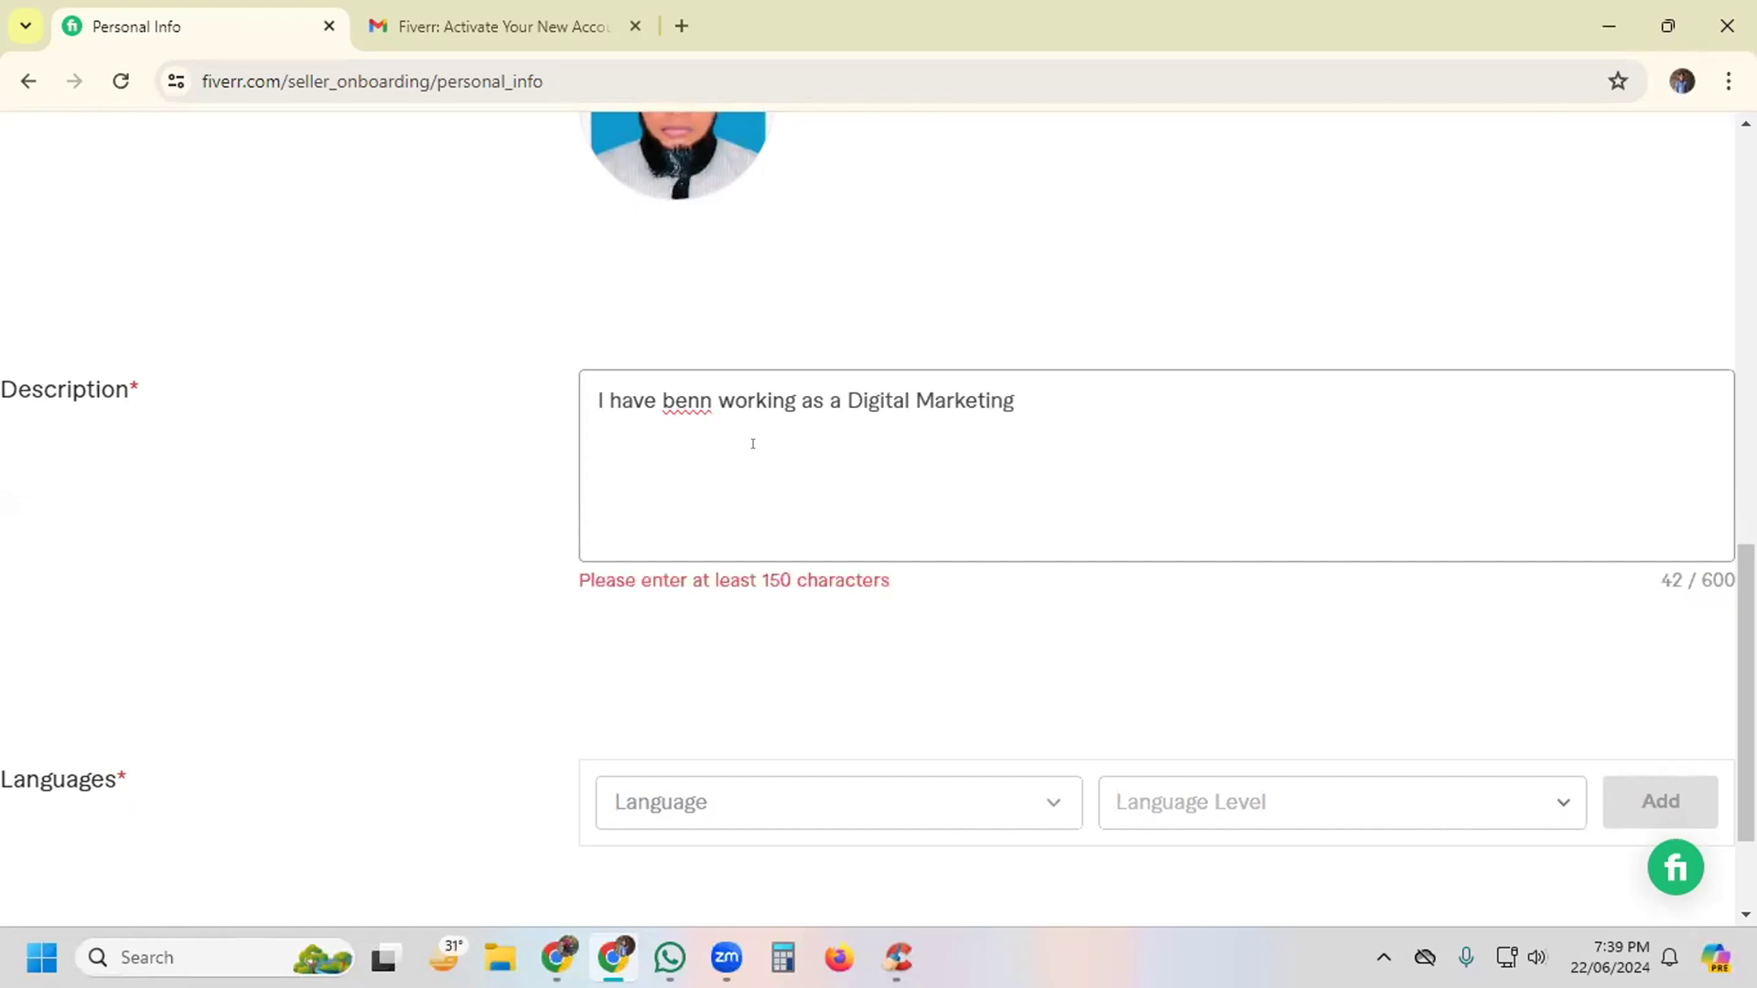
pyautogui.write(' S')
pyautogui.click(700, 403)
pyautogui.press('BackSpace')
pyautogui.write('e')
pyautogui.click(1040, 401)
pyautogui.write('pecialist si')
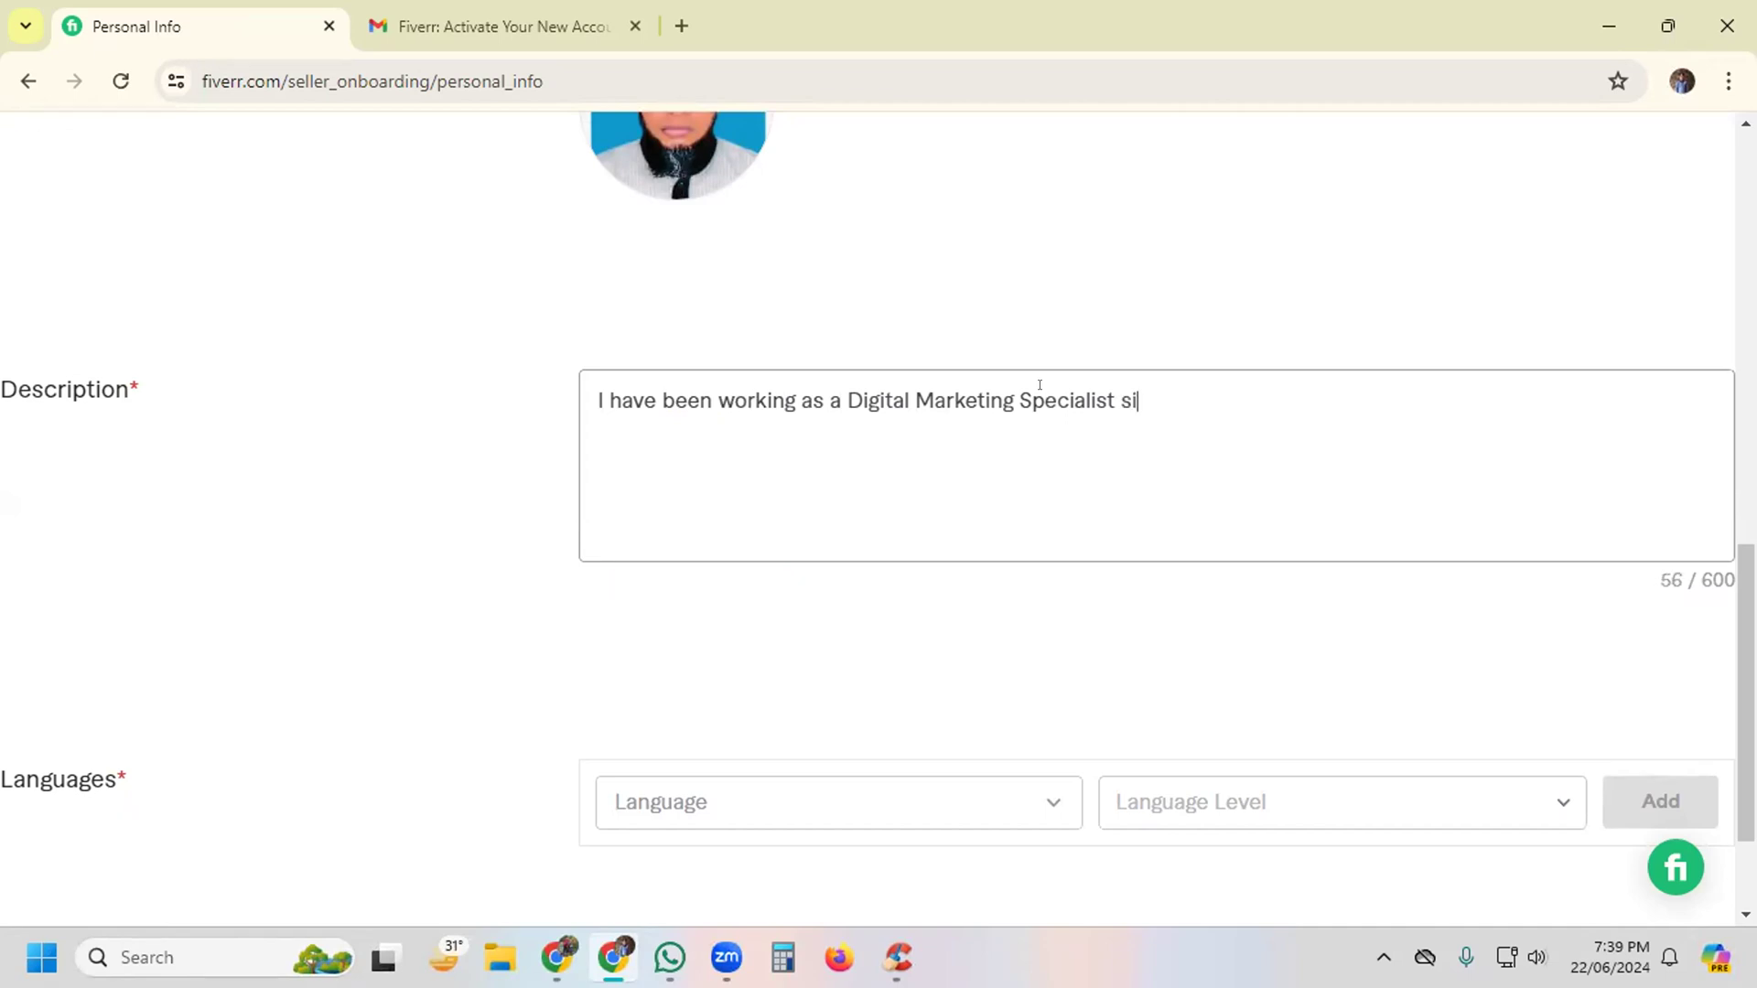
pyautogui.write('n')
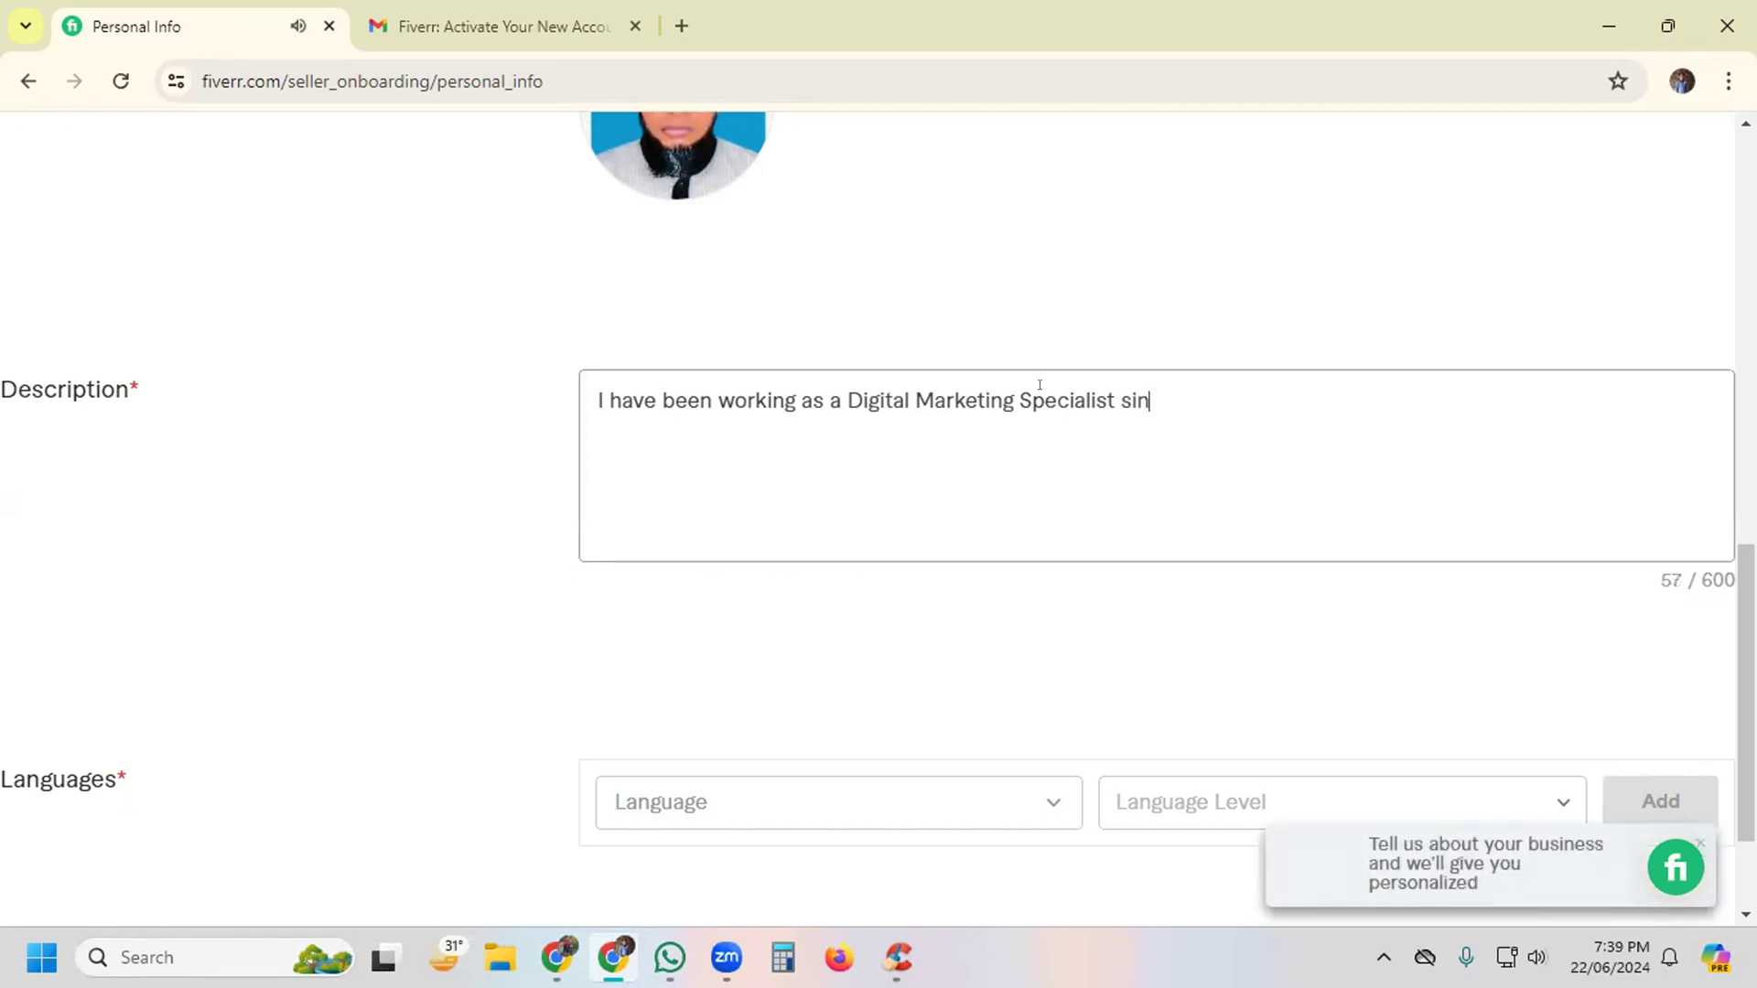
pyautogui.write('ce 2023')
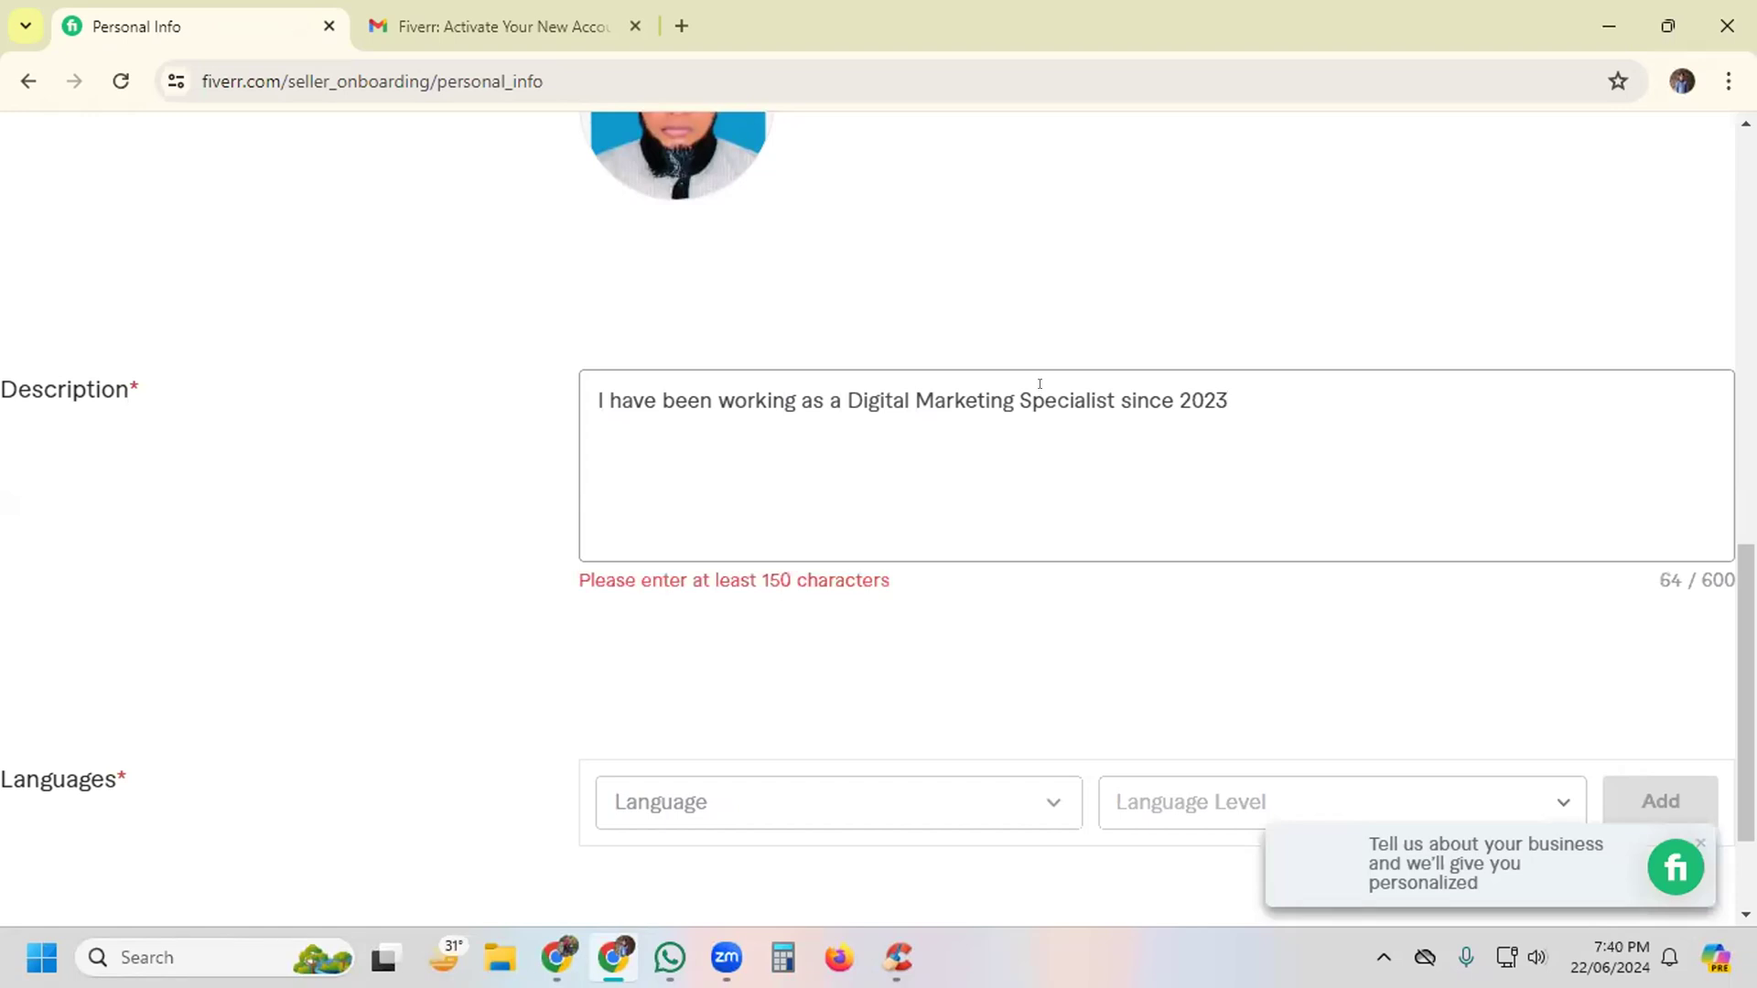
pyautogui.press('BackSpace')
pyautogui.write('4')
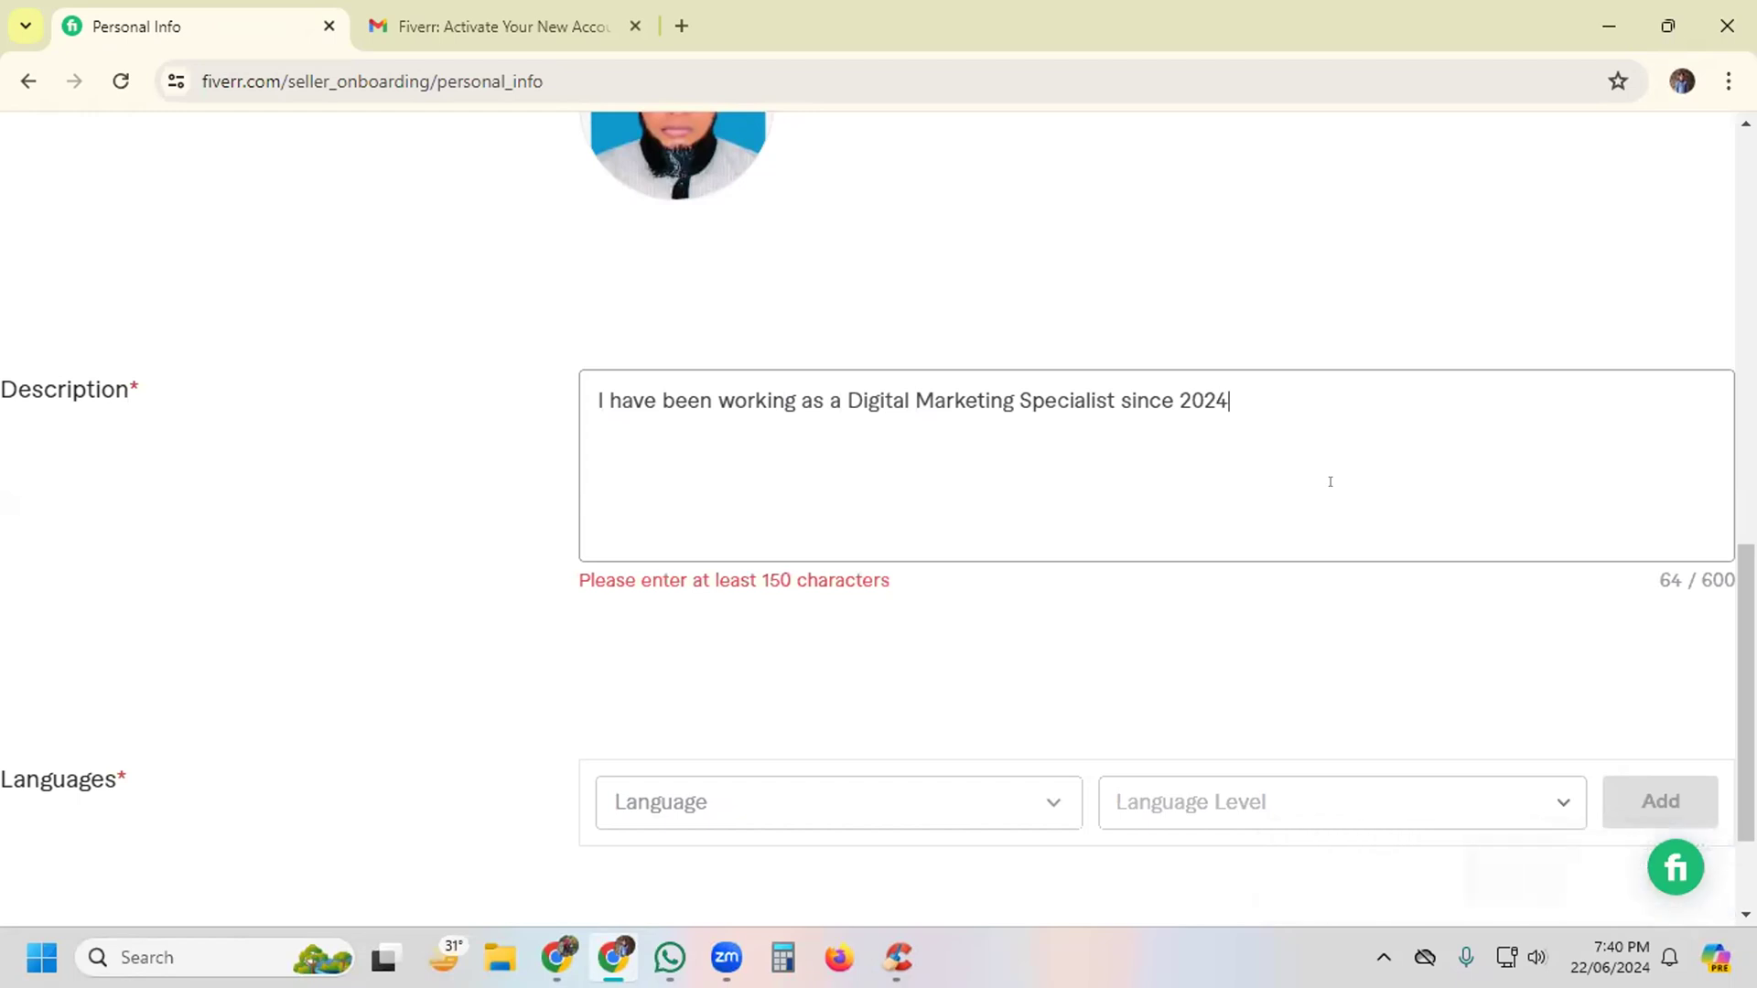
pyautogui.write('. I have been')
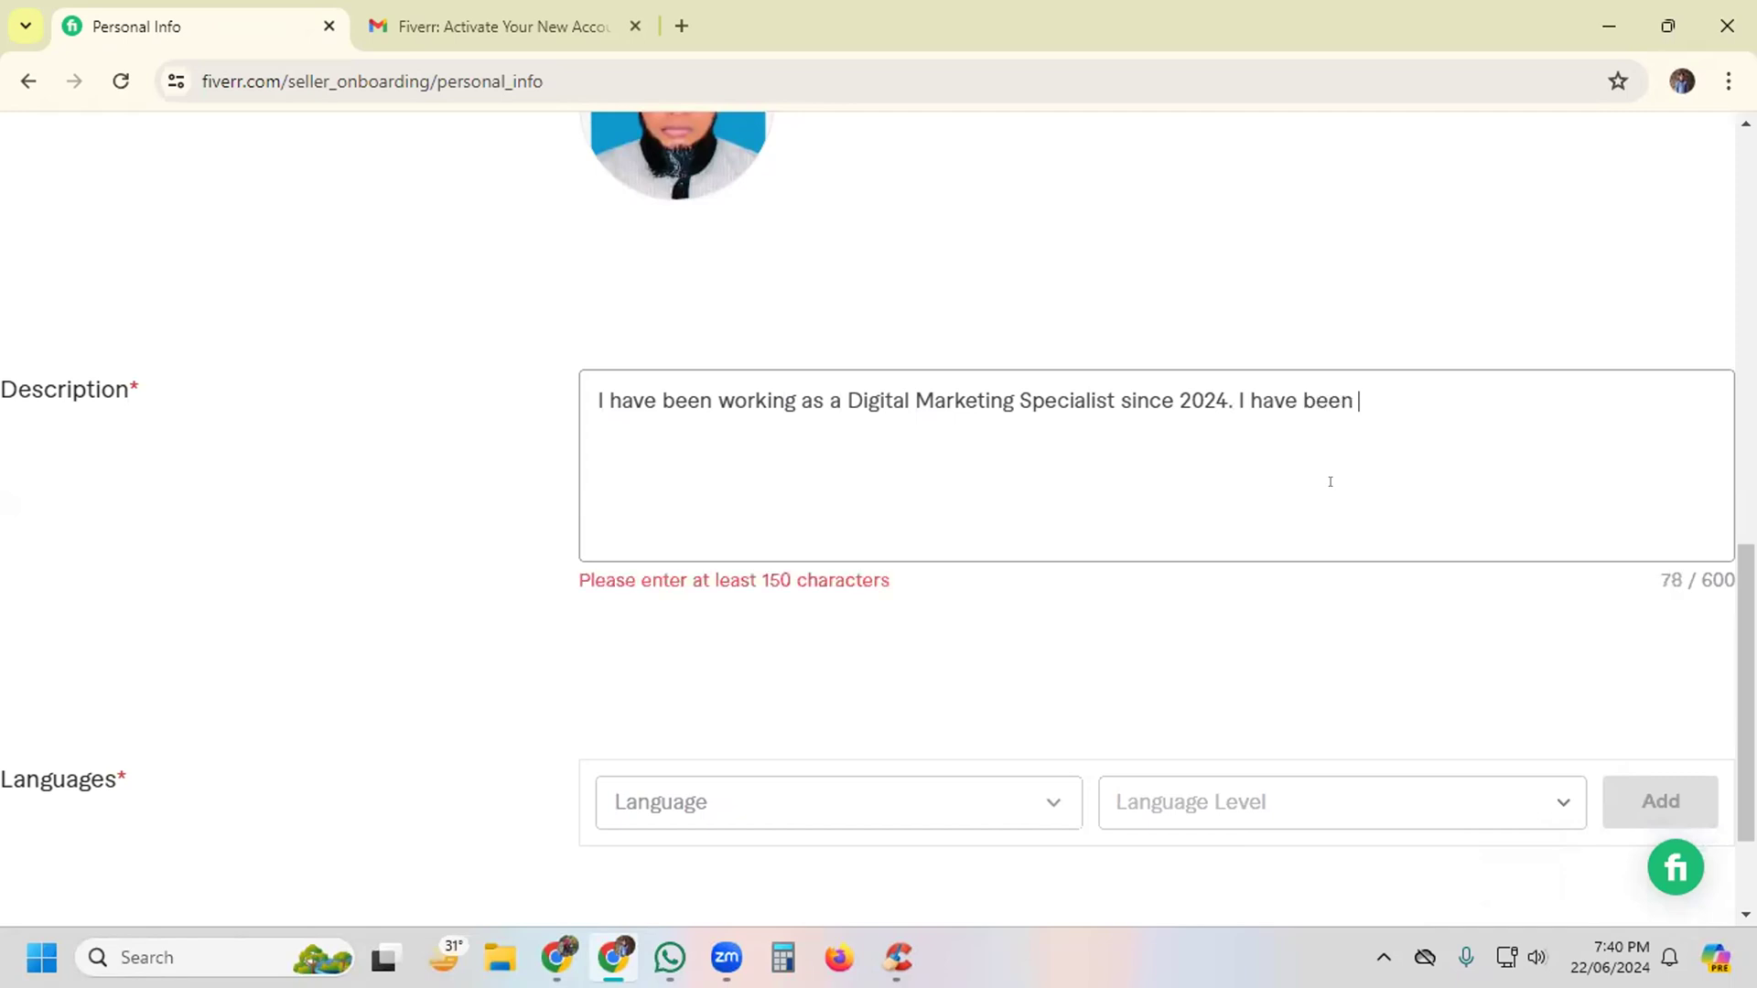
pyautogui.write(' re')
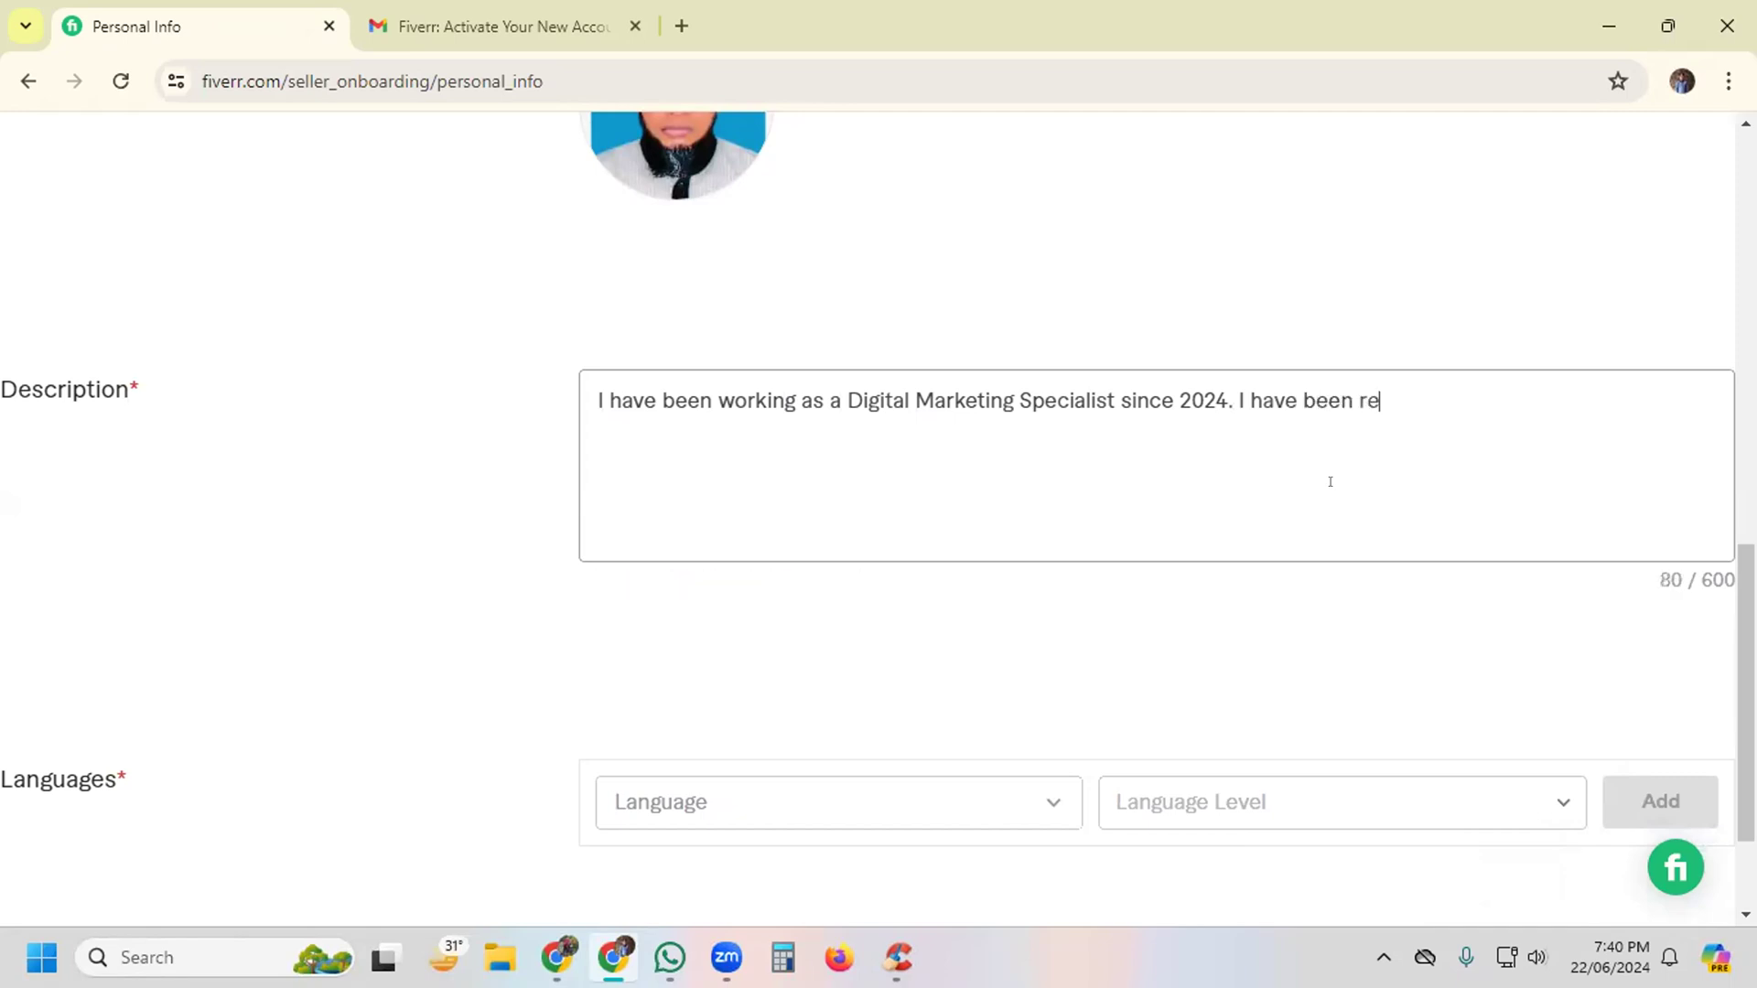
pyautogui.write('cogni')
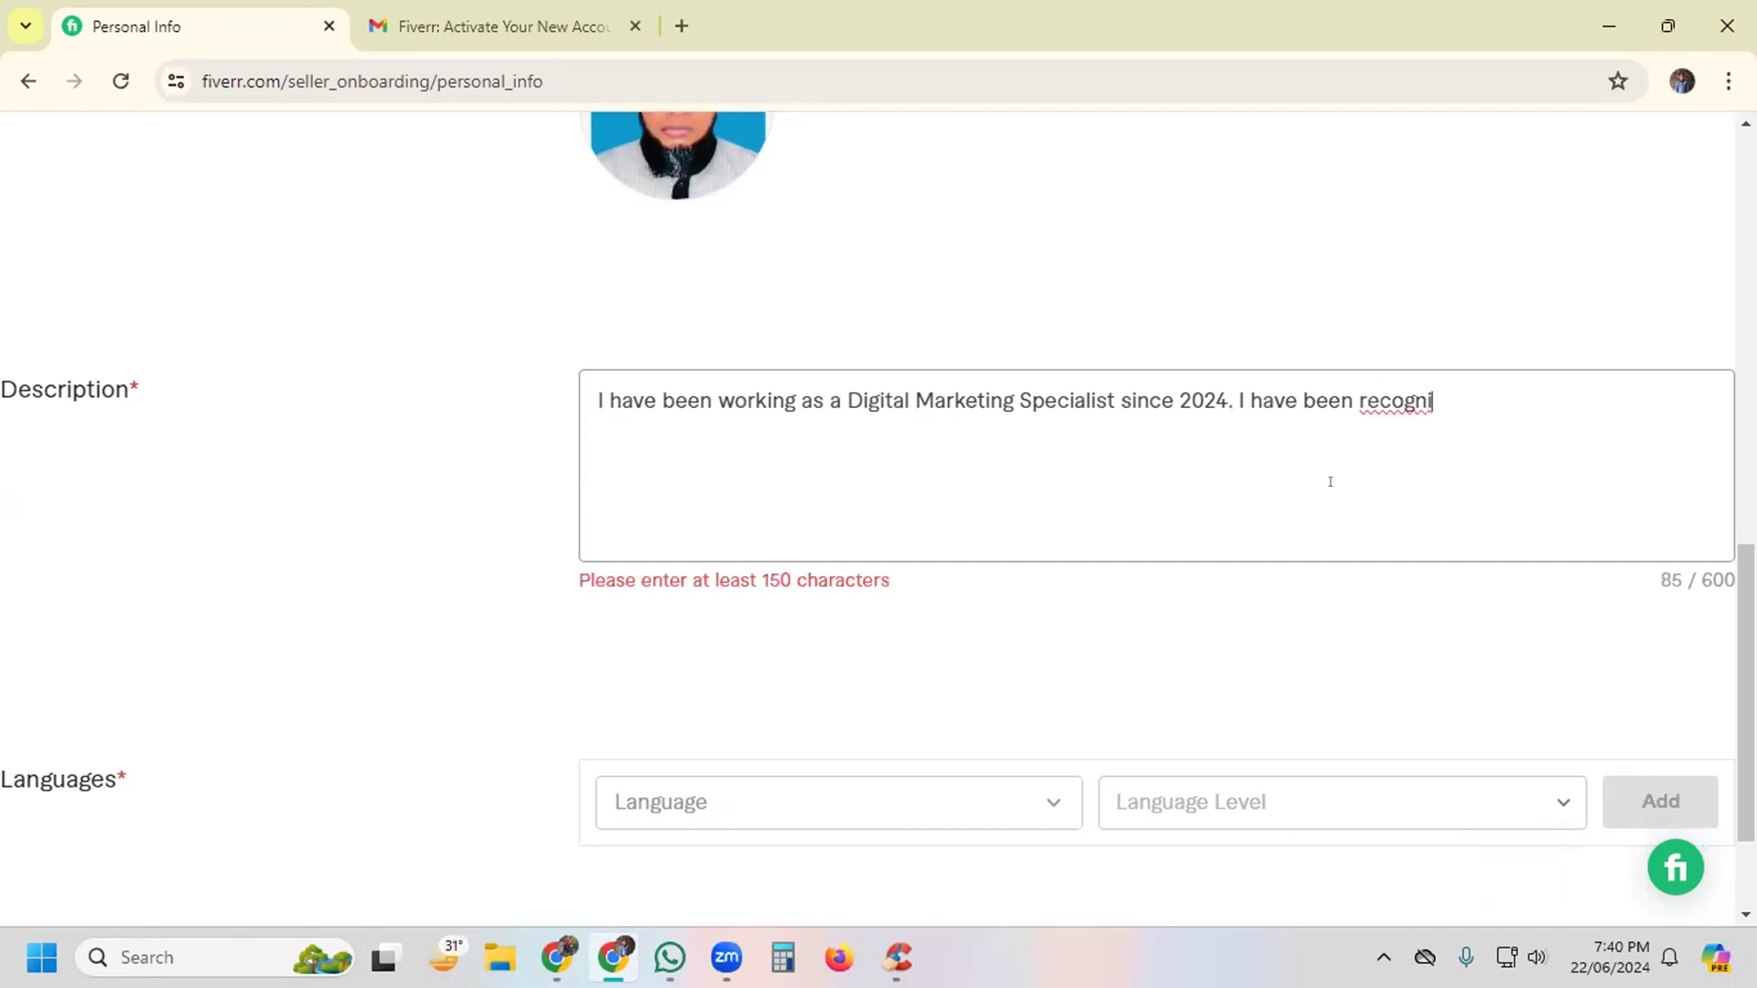
pyautogui.write('zed by several ')
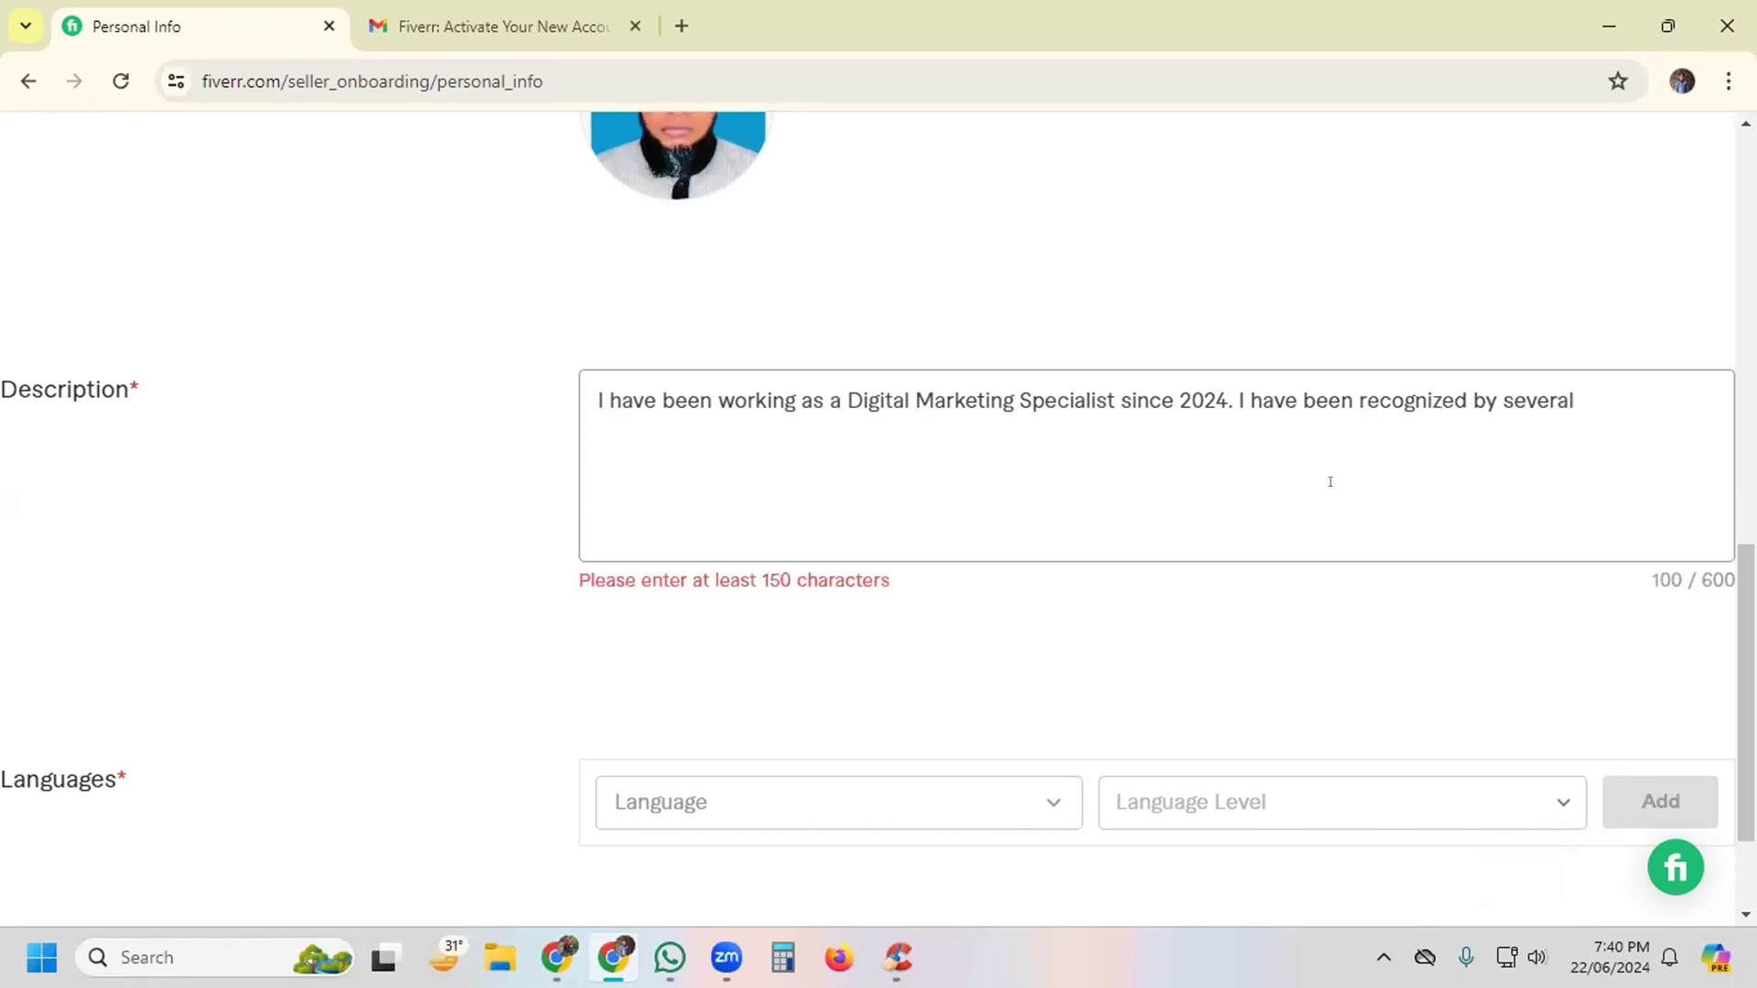
pyautogui.write(' o')
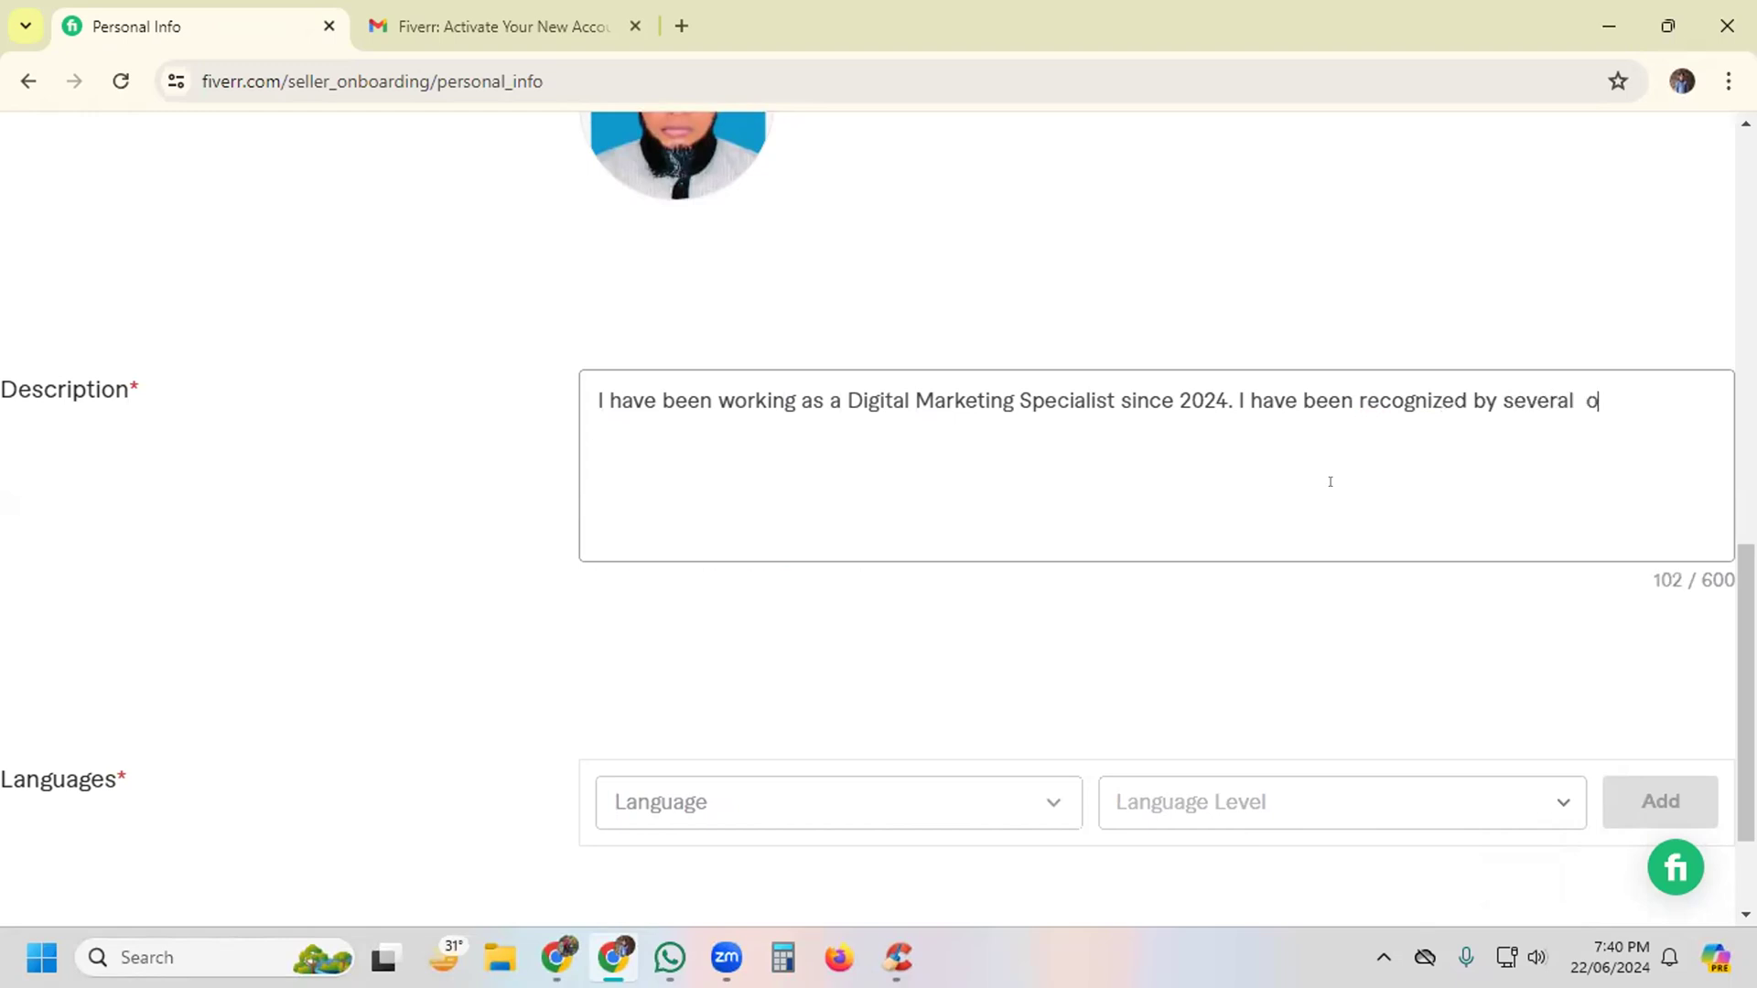
pyautogui.write('rganix')
pyautogui.press('BackSpace')
pyautogui.write('zation')
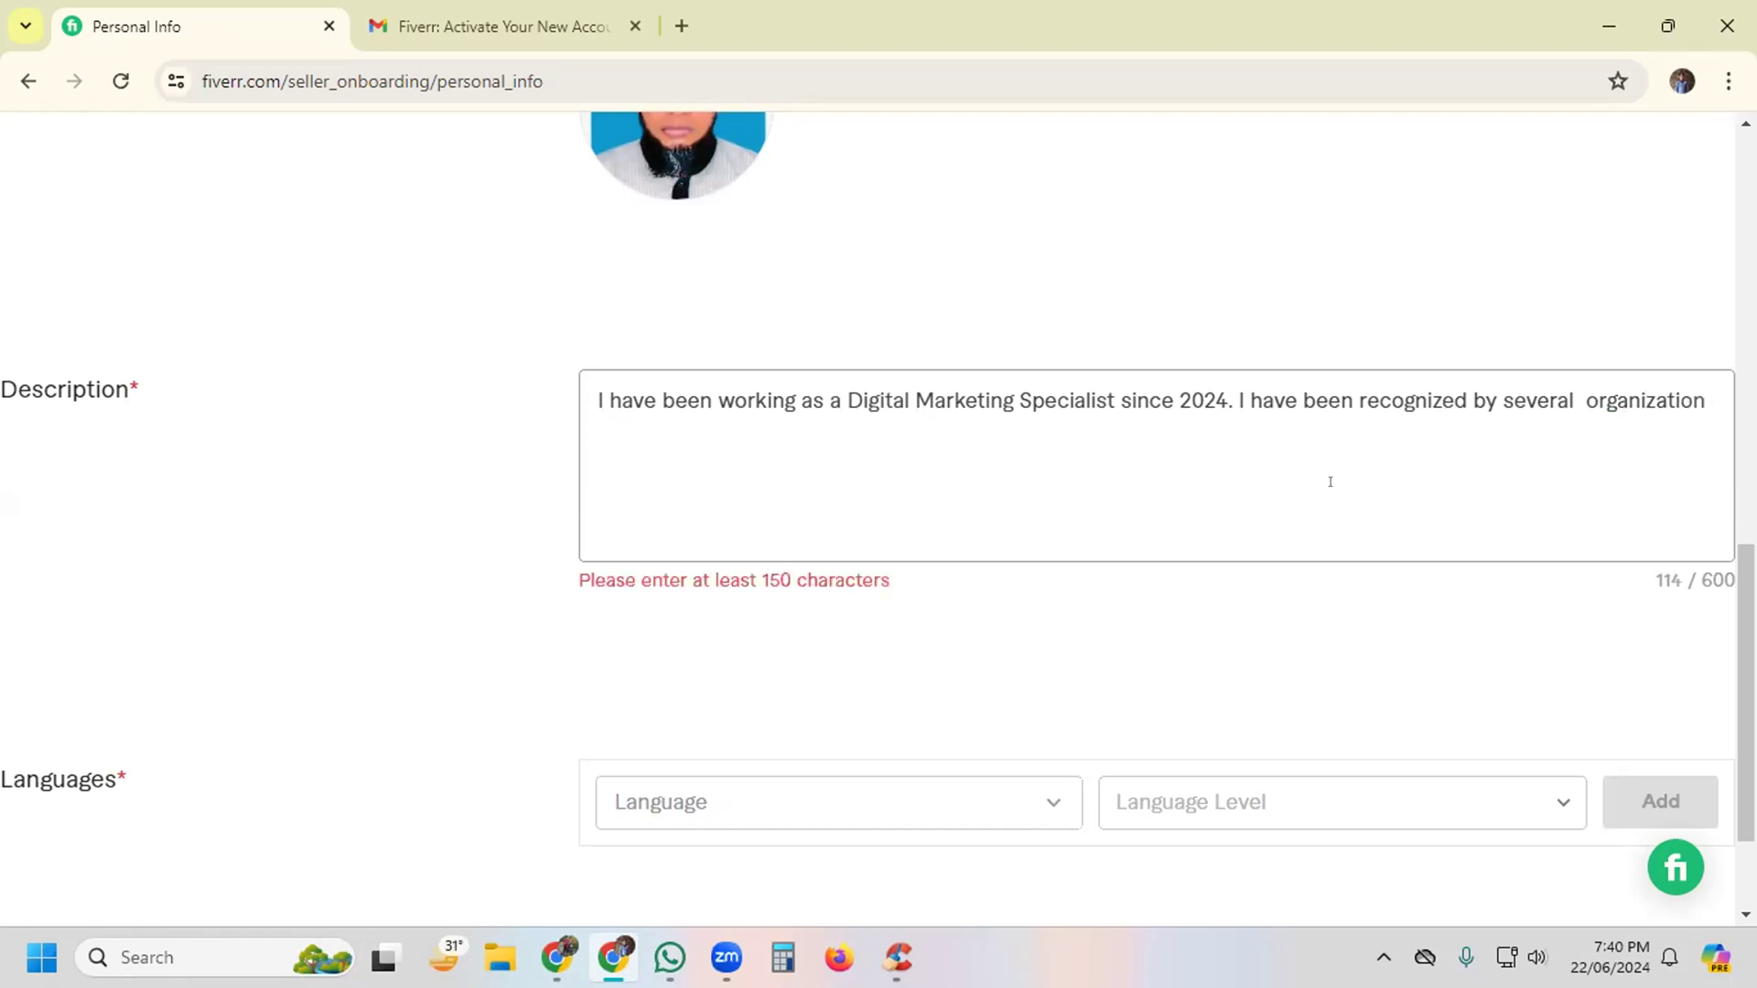
pyautogui.press('BackSpace')
pyautogui.write('s for ')
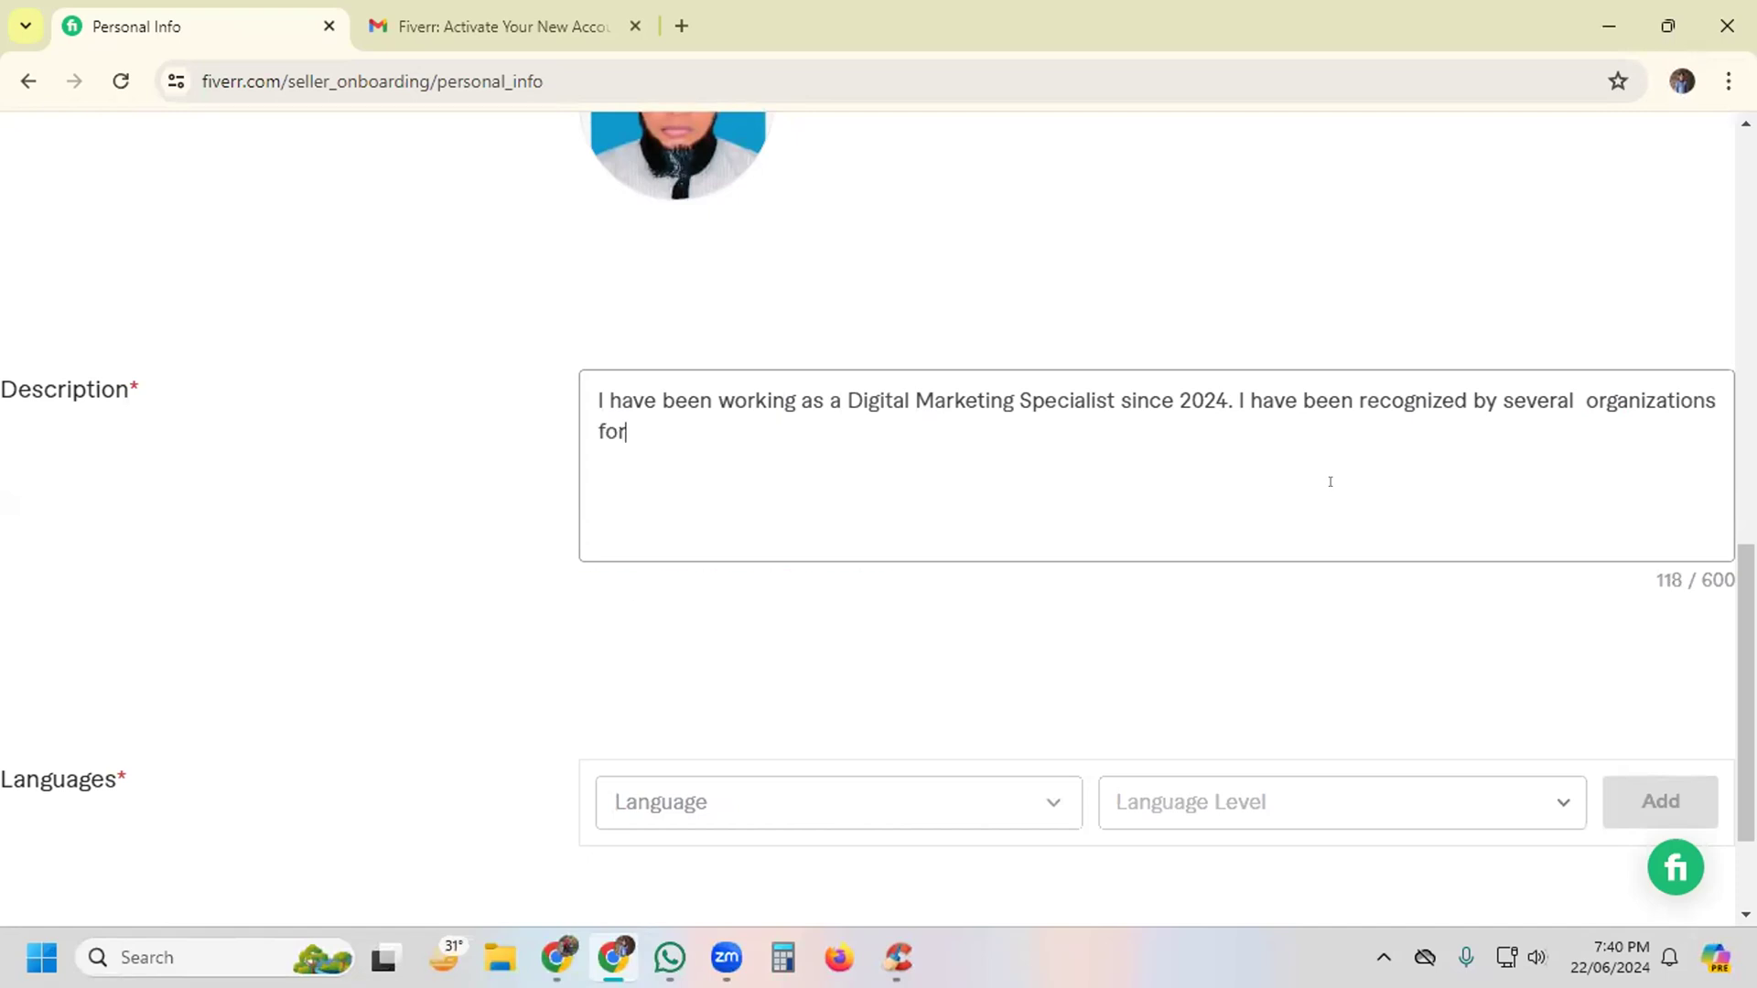
pyautogui.write('my super')
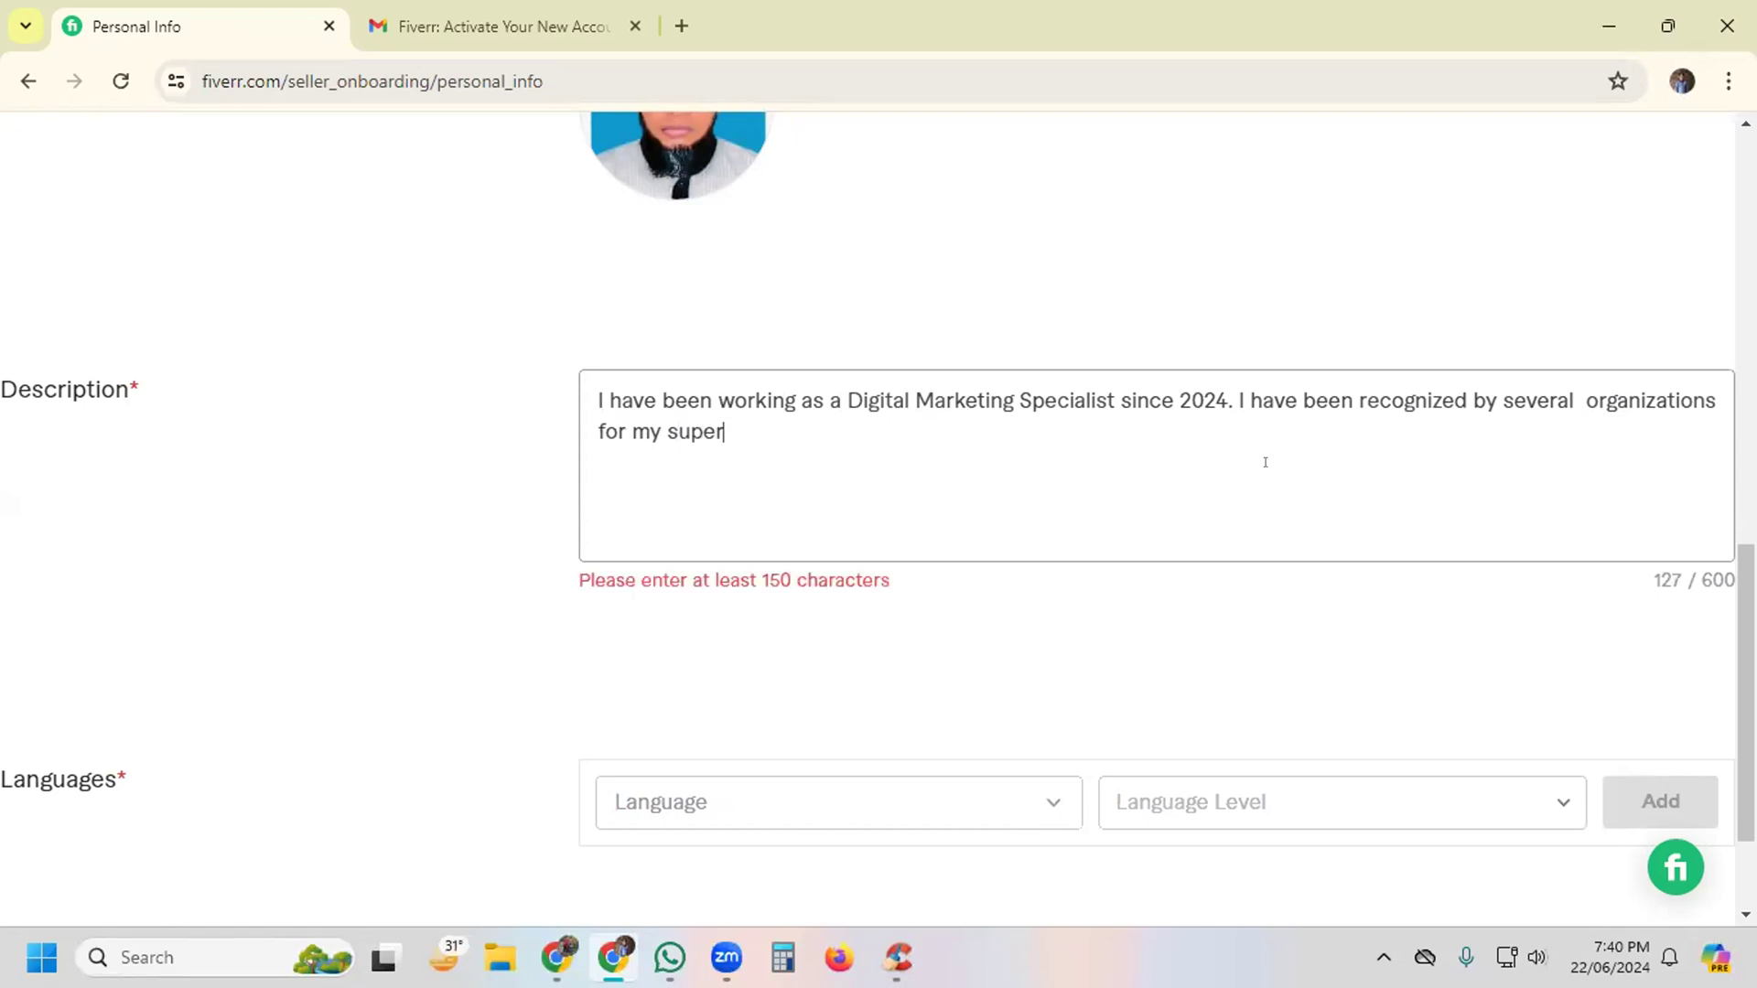
pyautogui.write('b work ethic')
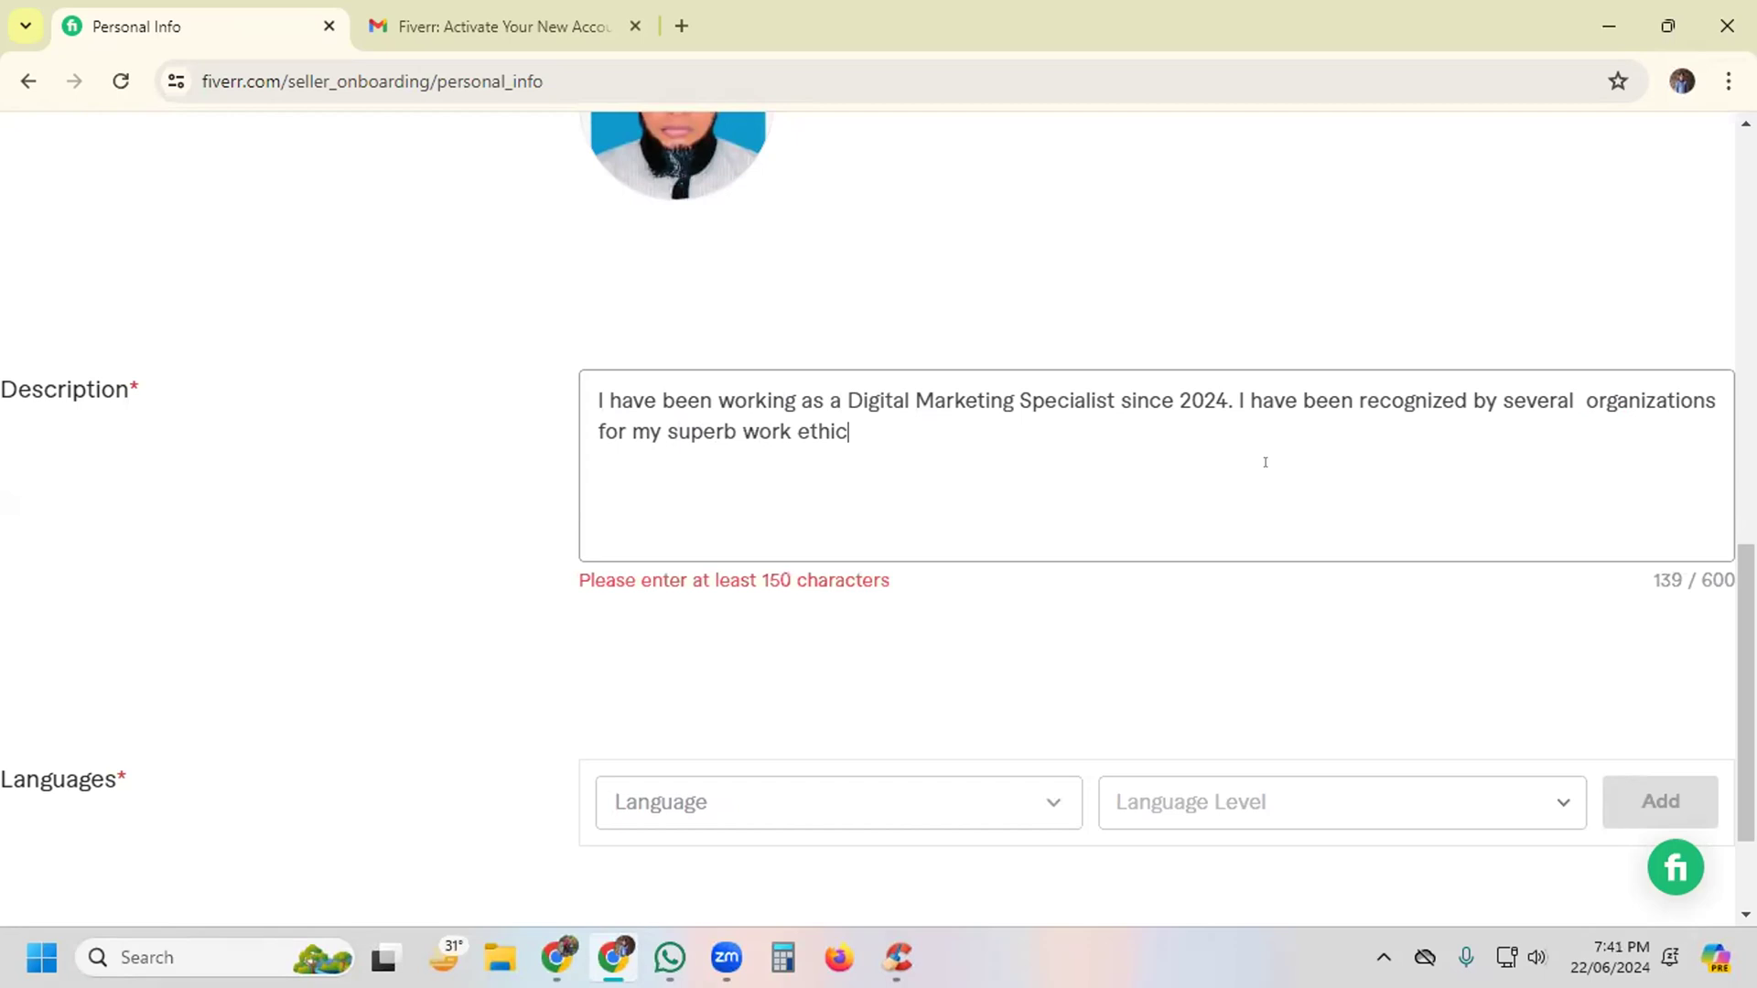
pyautogui.write('.')
# - Add 'I am competent in Social Media Marketing, SEO, Lead Generation and Advertisement.'
pyautogui.write('I ')
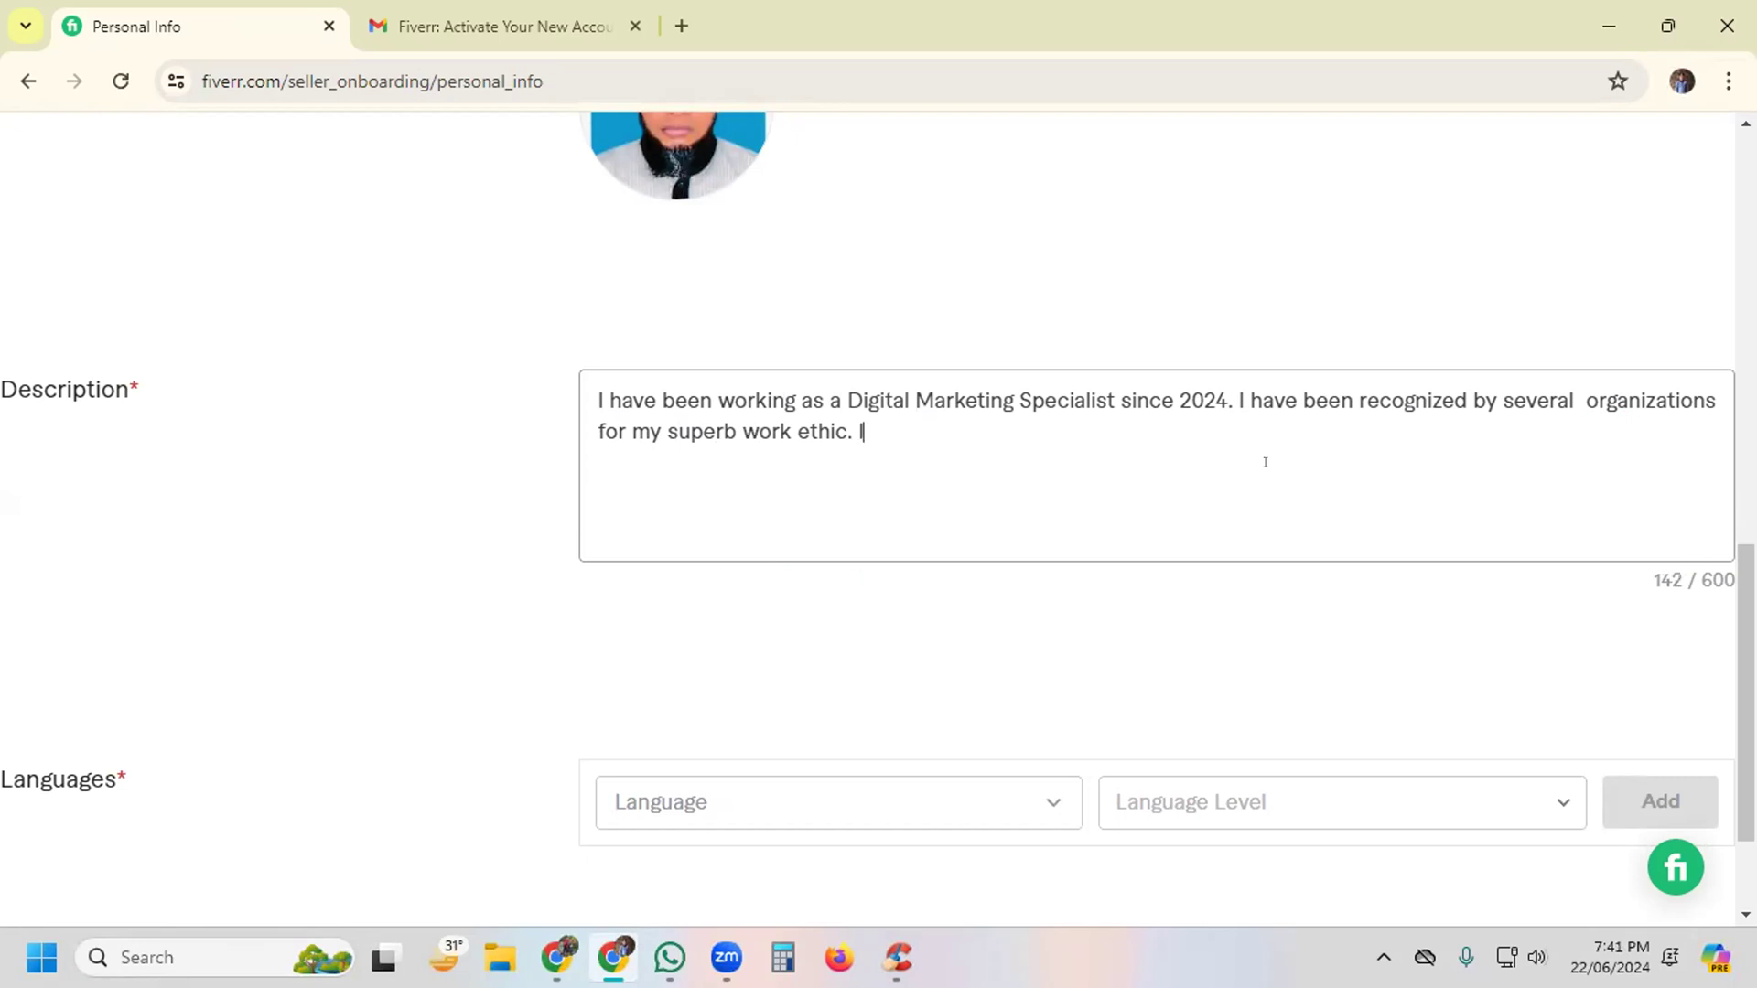
pyautogui.write('am C')
pyautogui.press('BackSpace')
pyautogui.write('competent ')
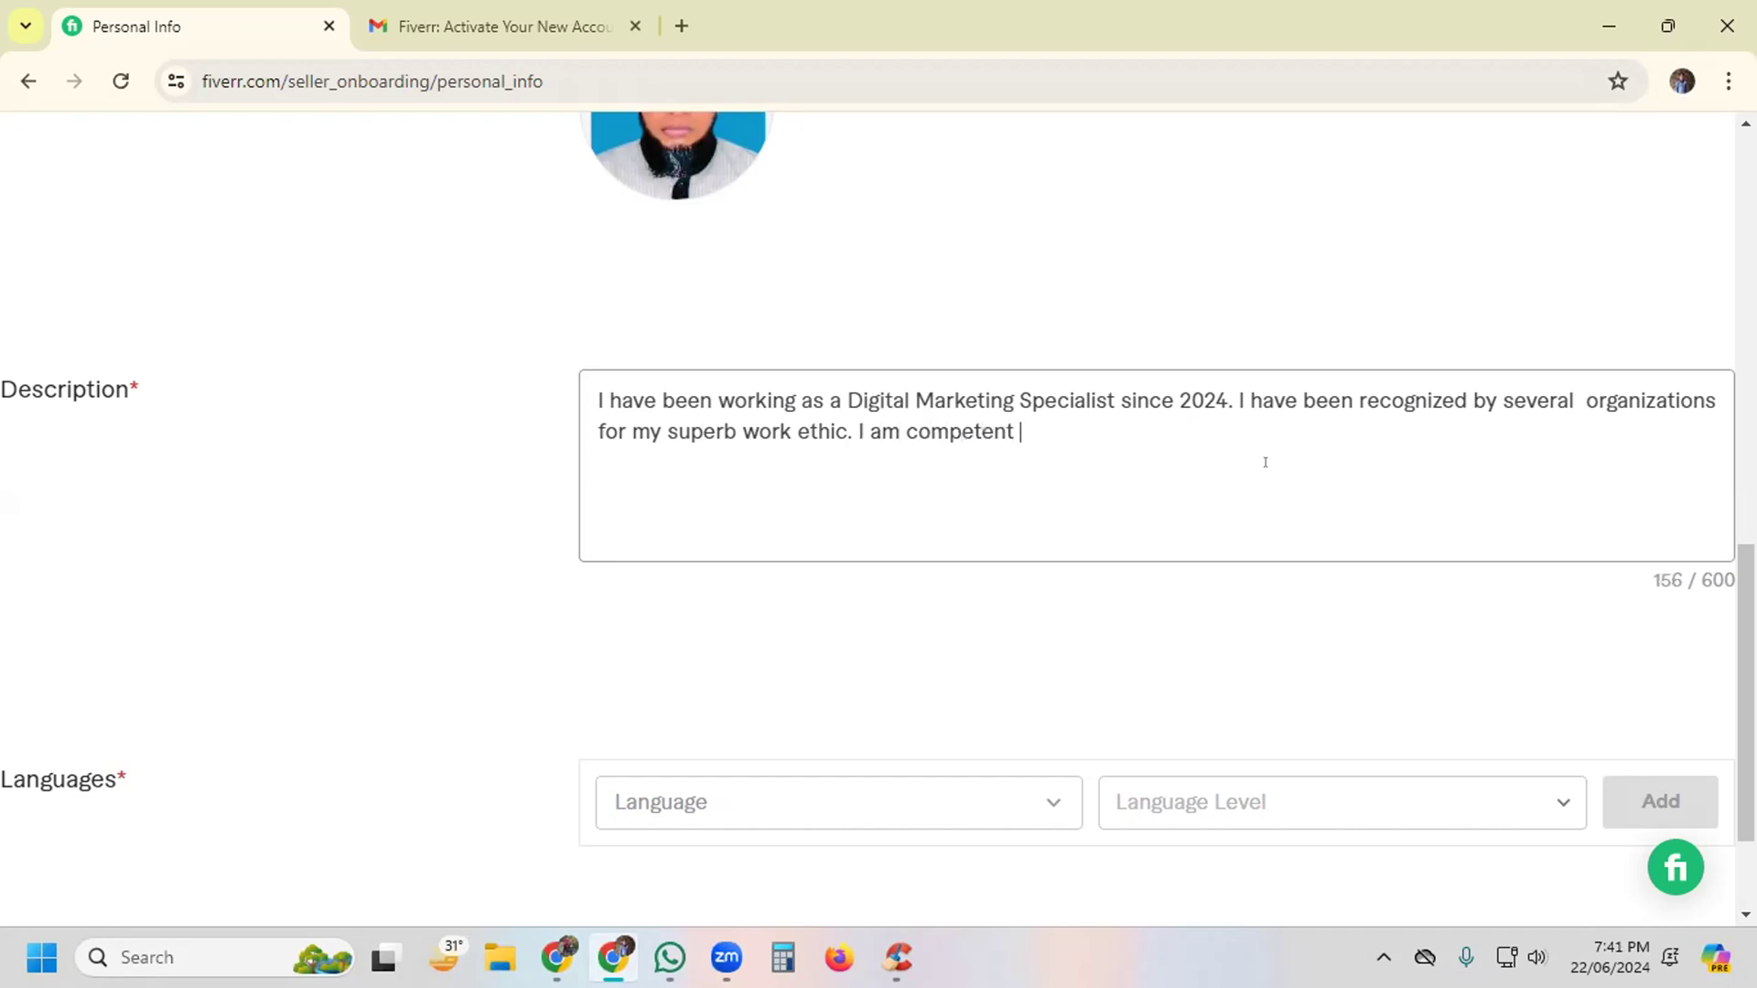
pyautogui.write('in Social Med')
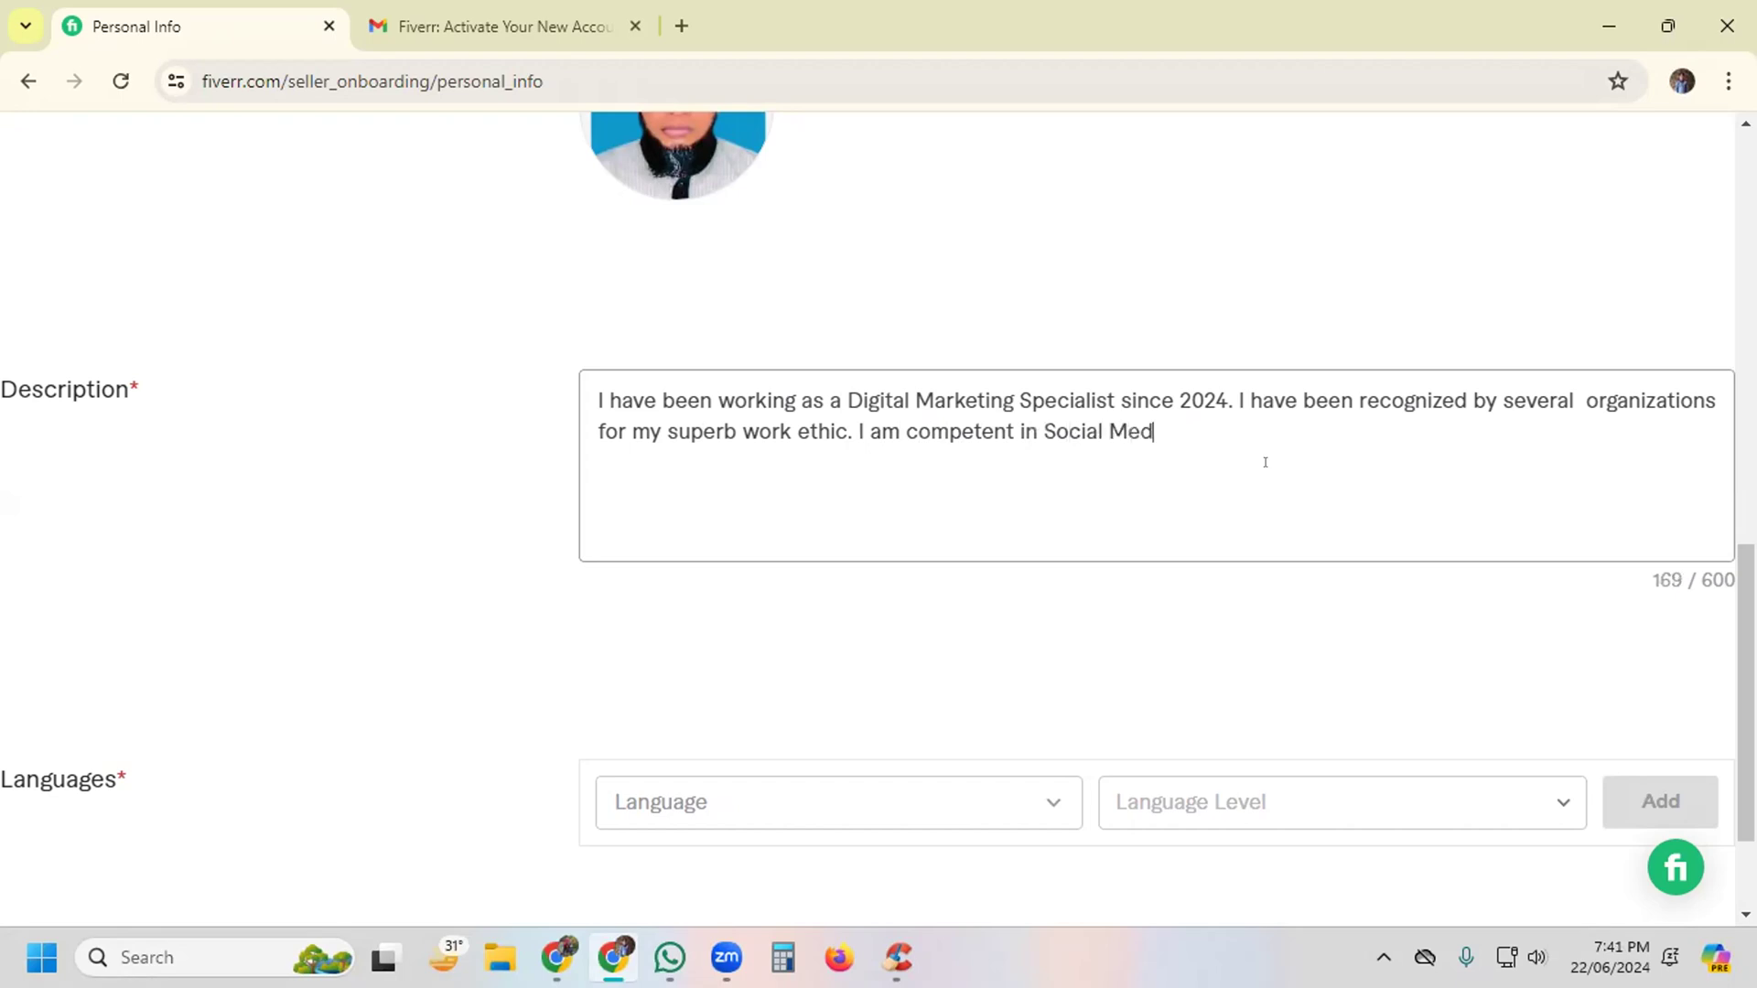
pyautogui.write('ia Marke')
pyautogui.press('BackSpace')
pyautogui.write('e')
pyautogui.press('BackSpace')
pyautogui.press('BackSpace')
pyautogui.write('keting')
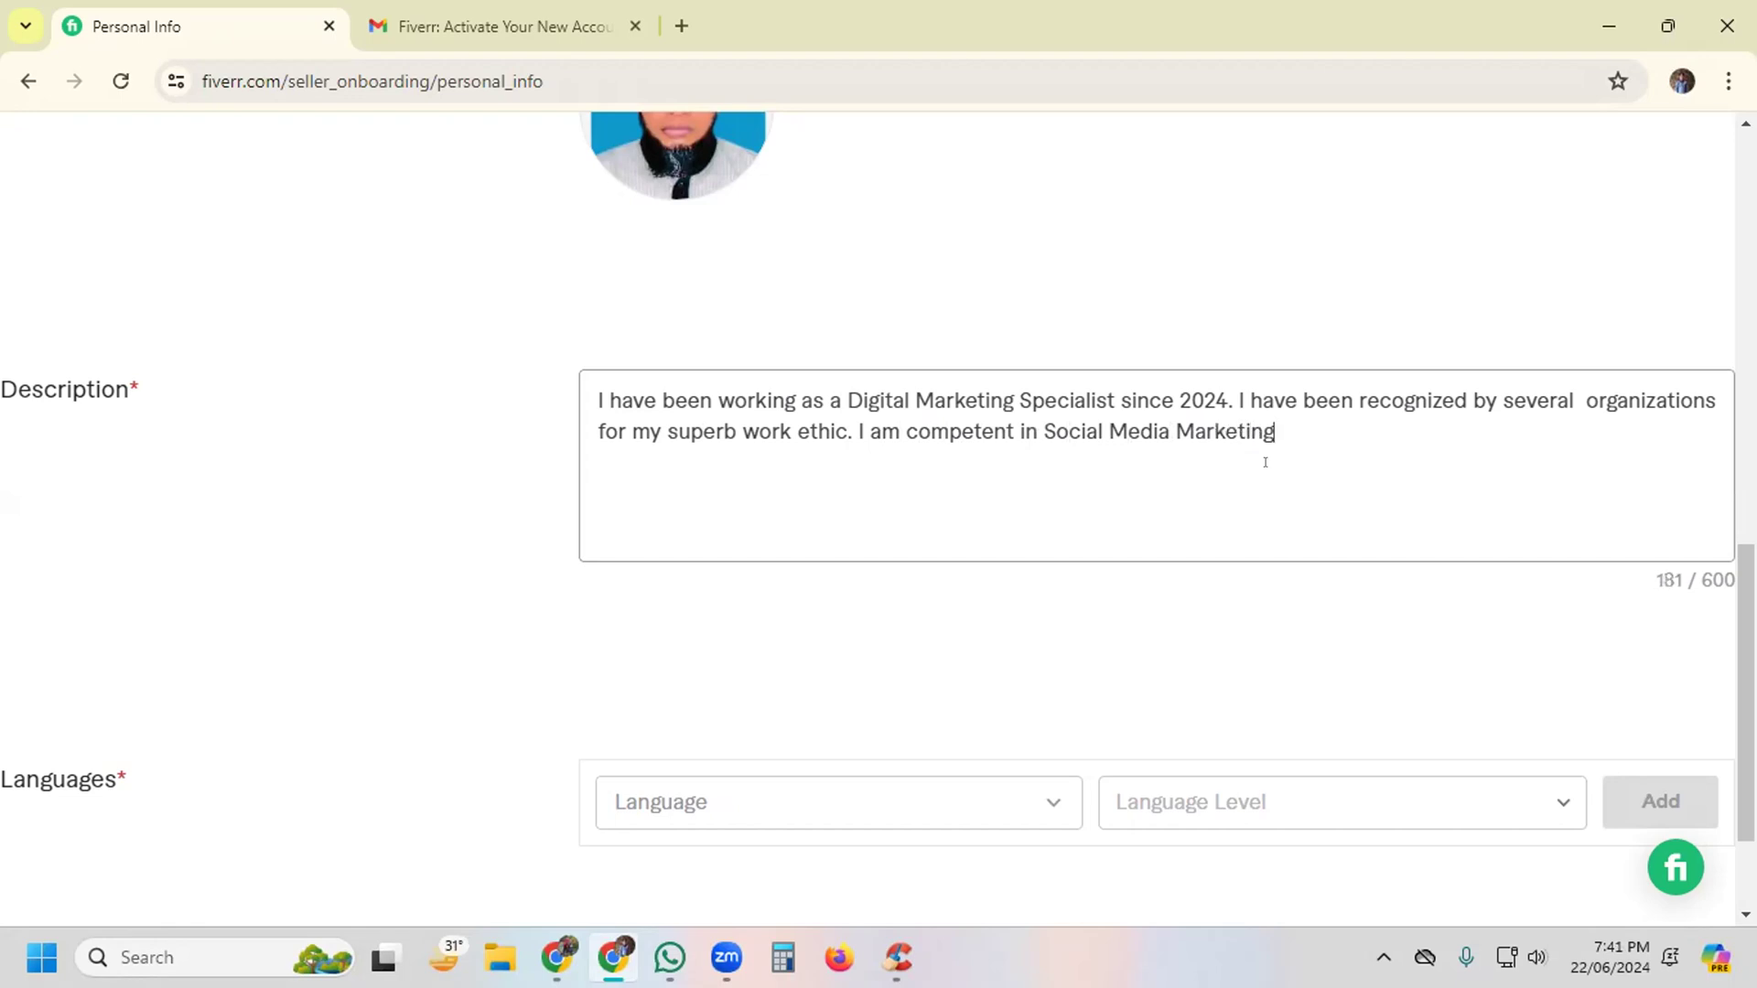
pyautogui.write(', SEO,')
pyautogui.write('Lead Gene')
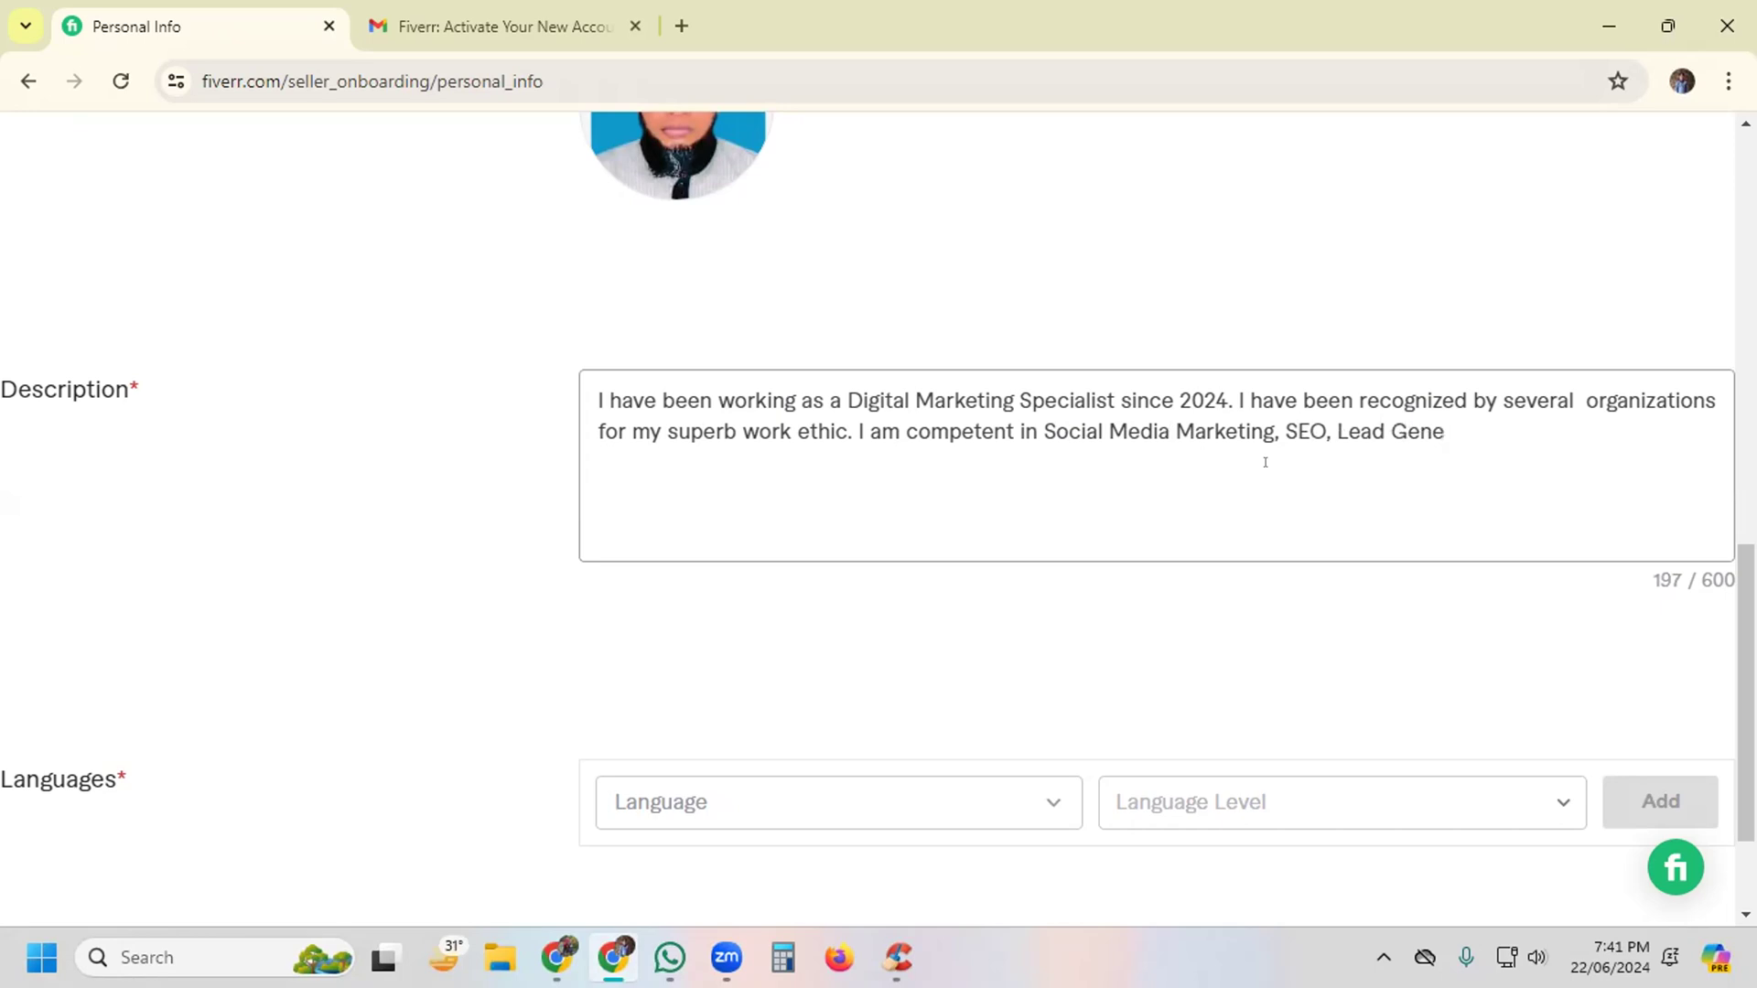
pyautogui.write('ration and Ad')
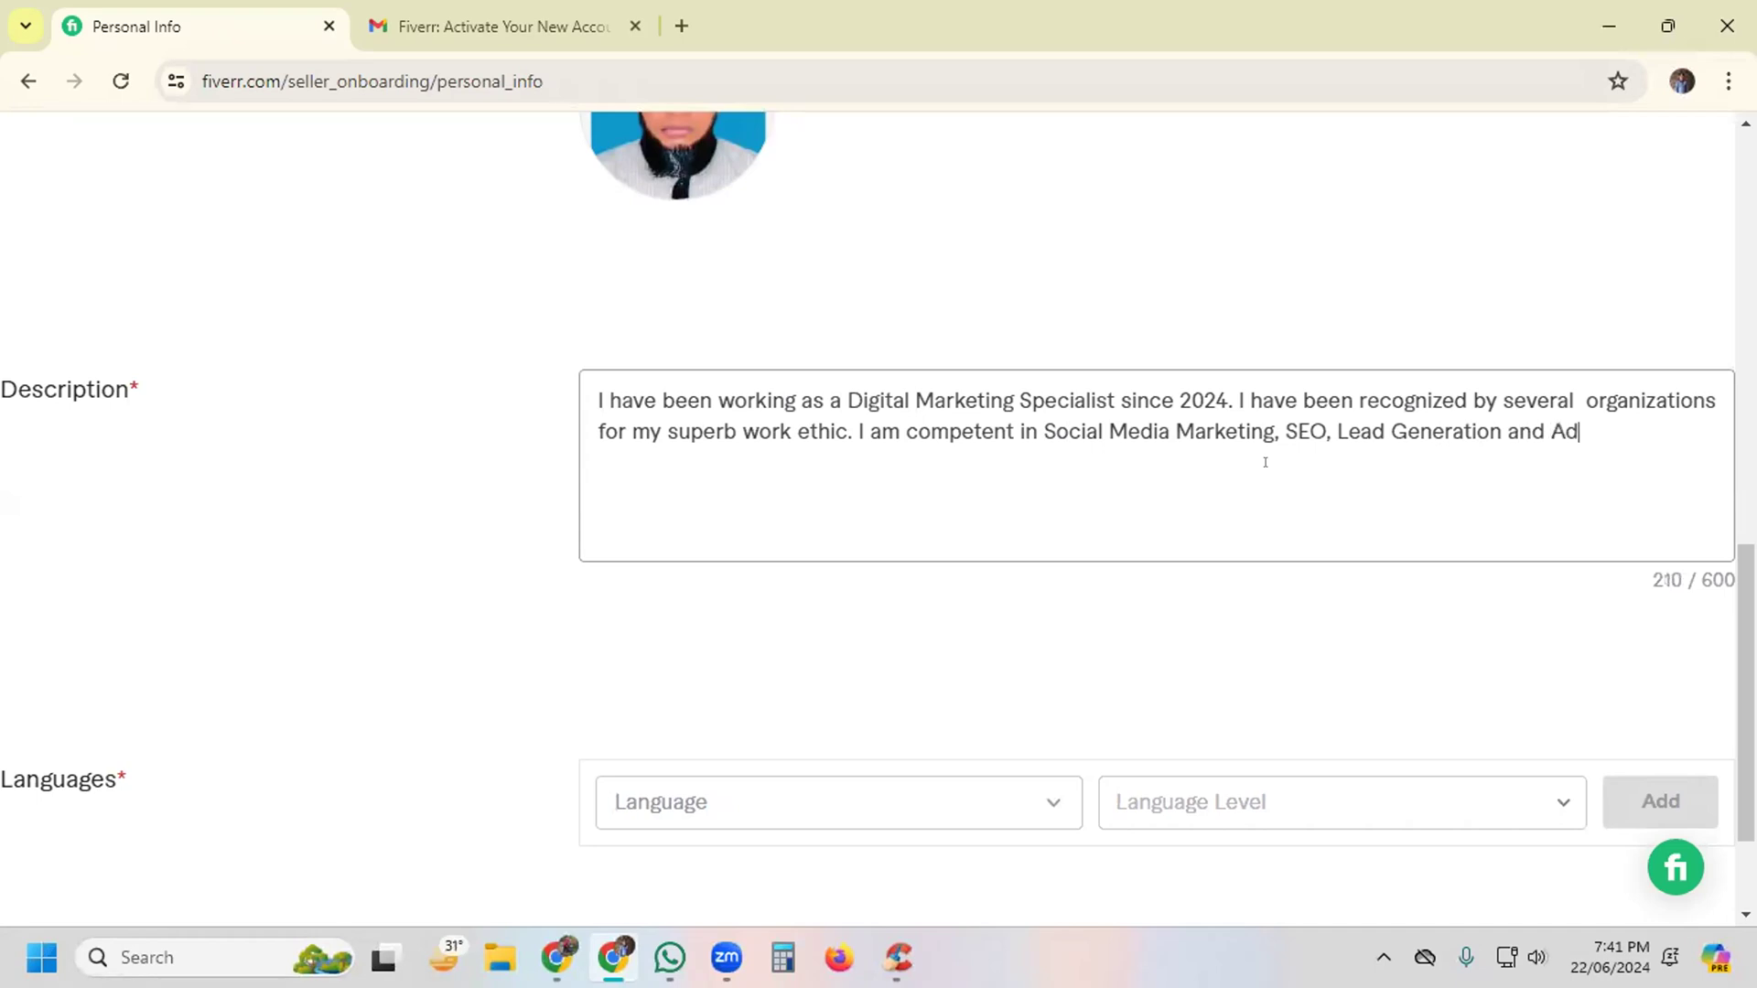
pyautogui.write('vertising')
pyautogui.press('BackSpace')
pyautogui.press('BackSpace')
pyautogui.press('BackSpace')
pyautogui.press('BackSpace')
pyautogui.press('BackSpace')
pyautogui.write('sement')
pyautogui.press('BackSpace')
pyautogui.write('.')
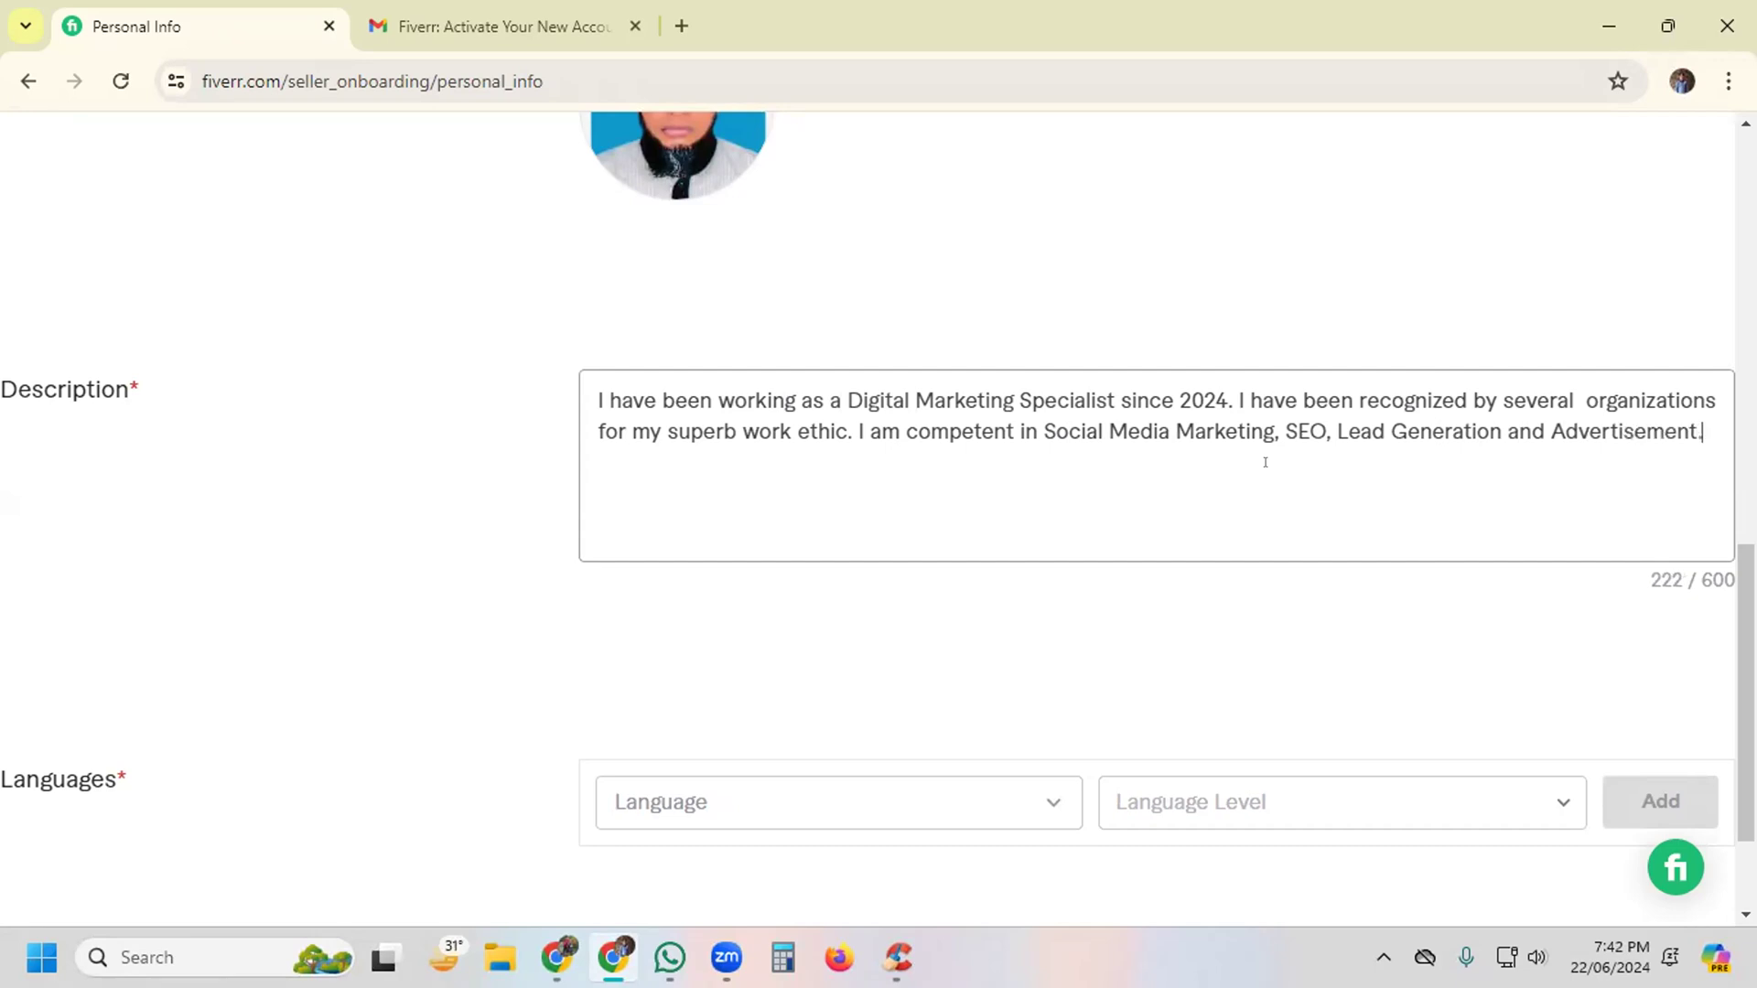
pyautogui.click(1079, 689)
# - Add Bengali as a language at Native/Bilingual level
pyautogui.scroll(-2, 643, 484)
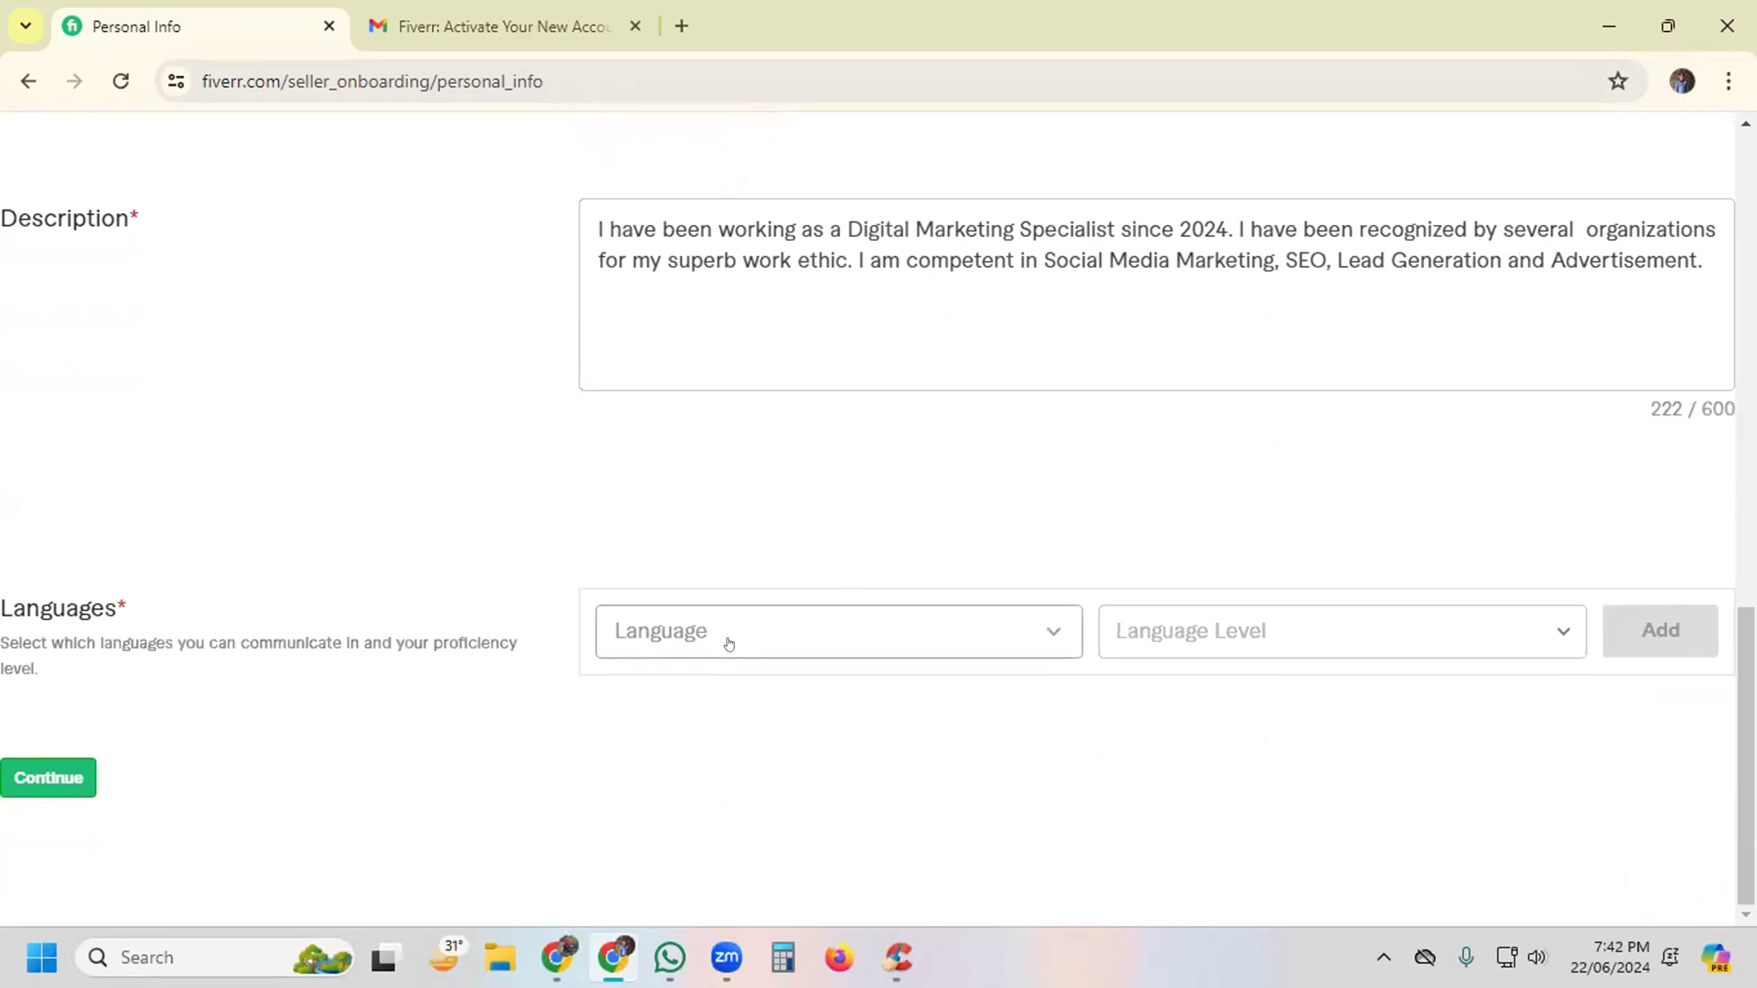
pyautogui.click(730, 640)
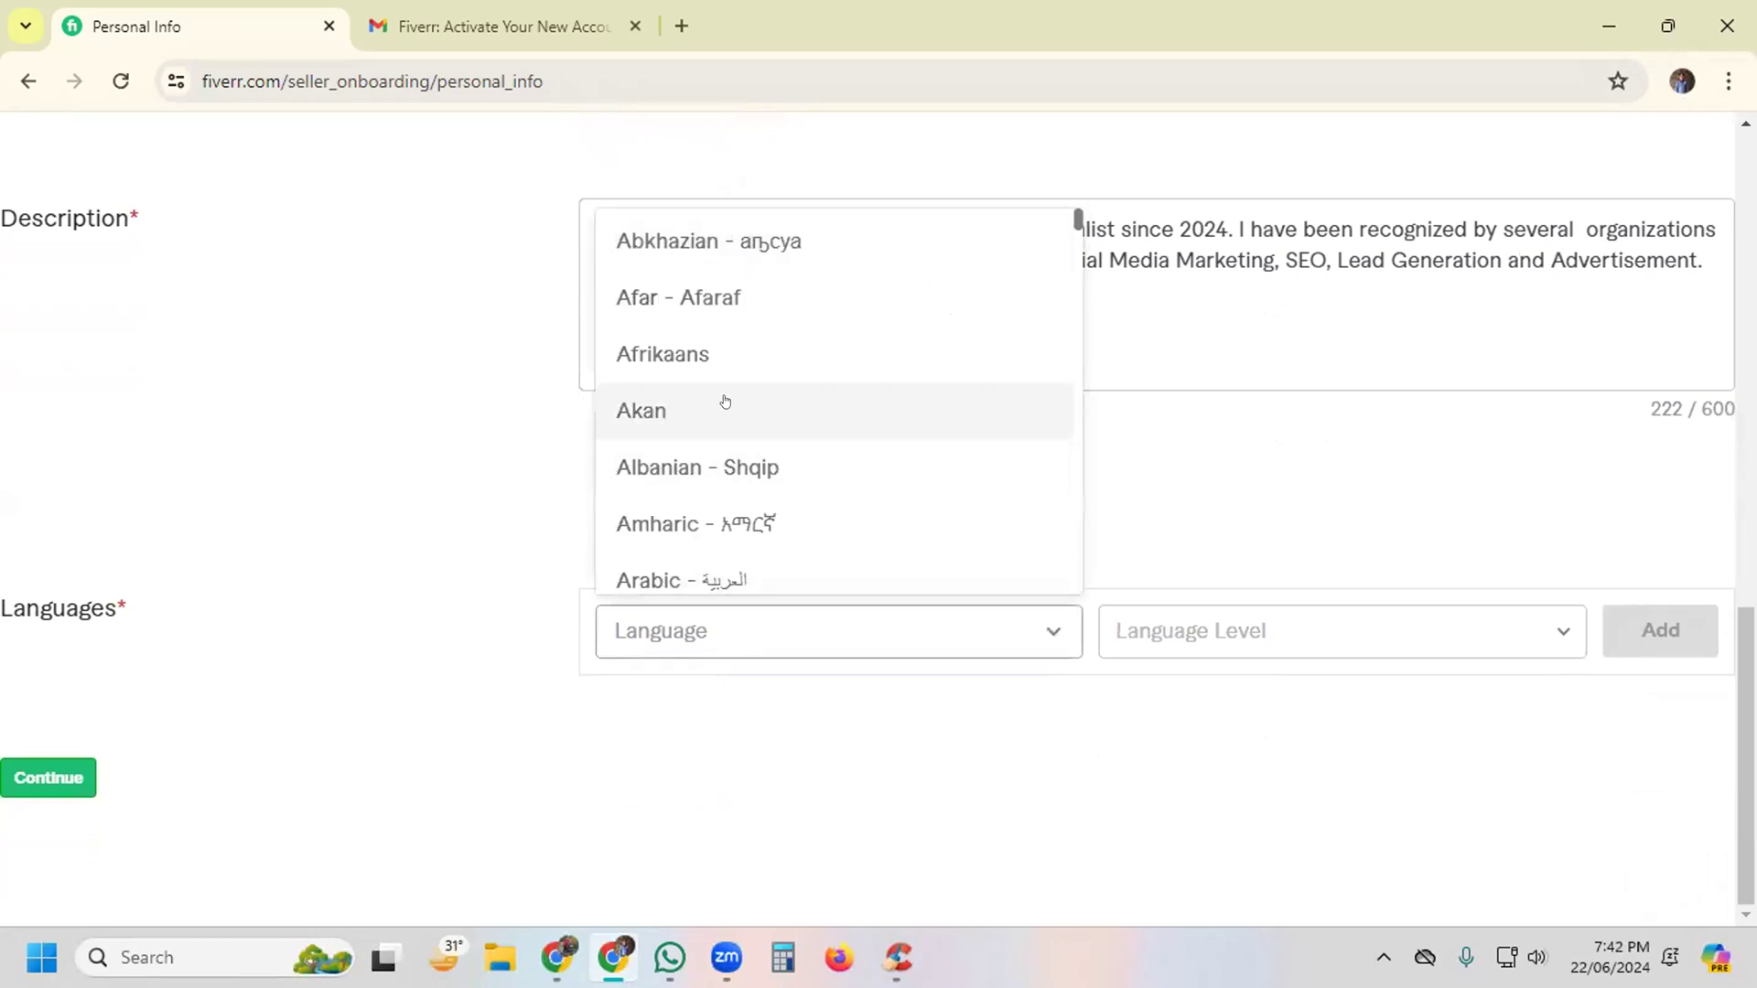
pyautogui.write('b')
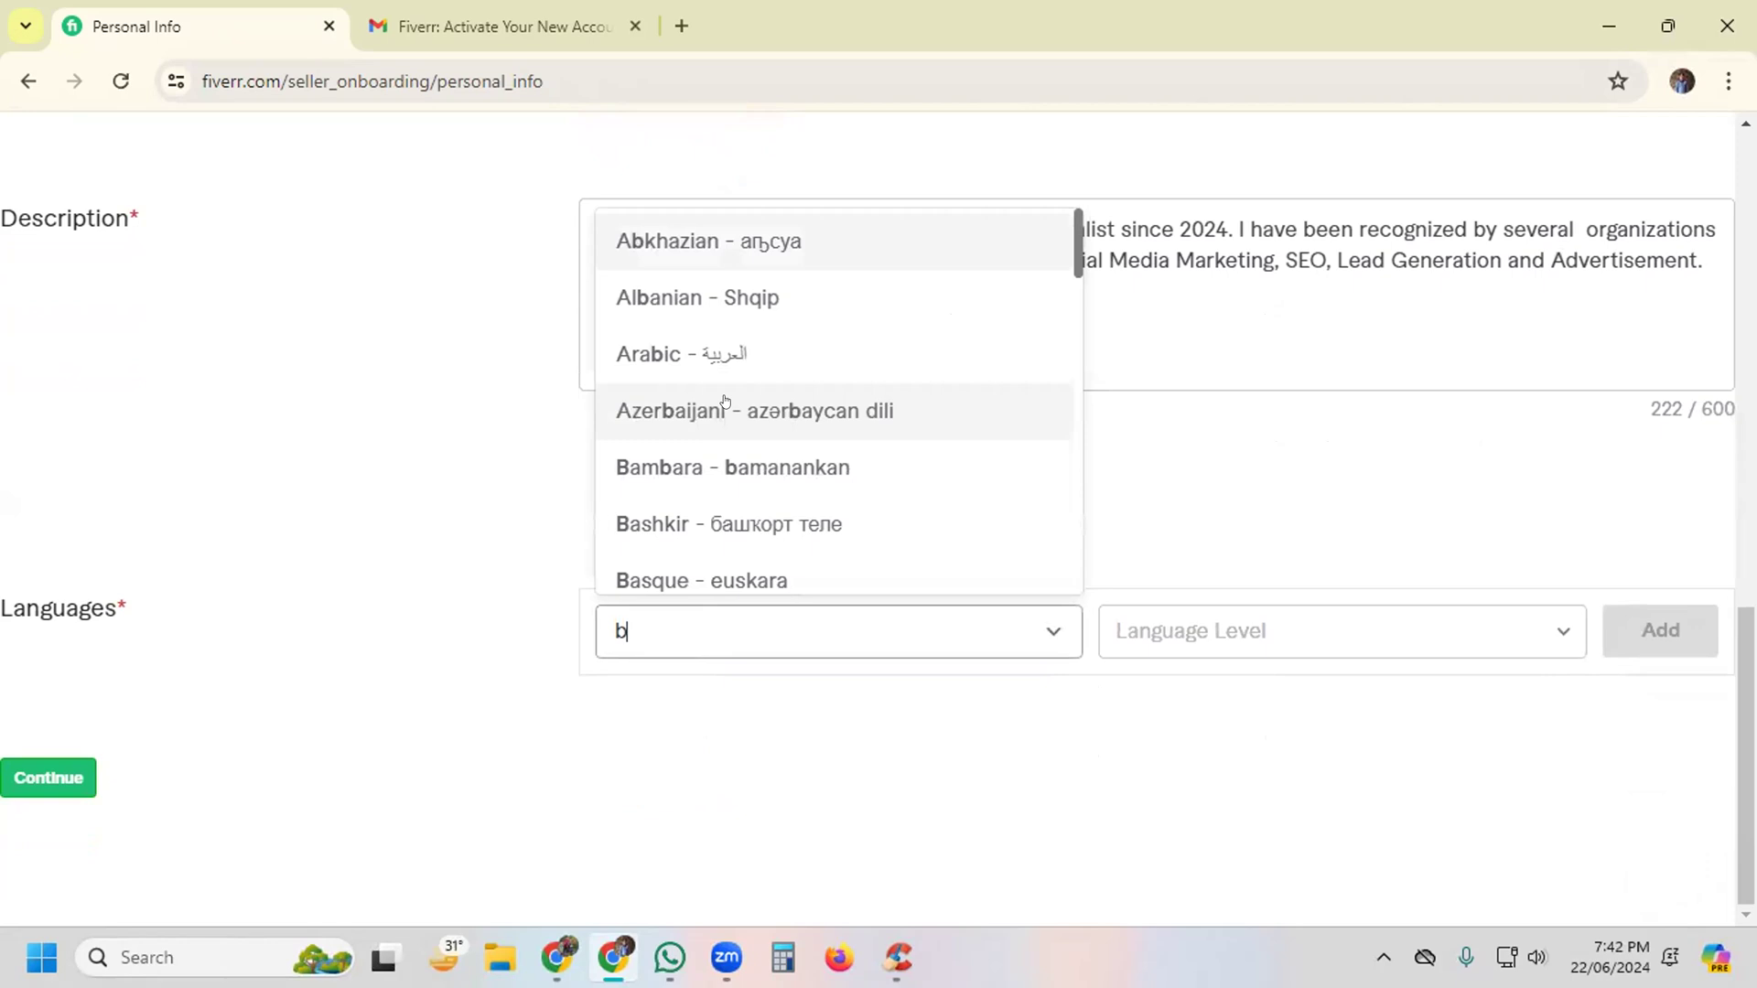
pyautogui.write('e')
pyautogui.click(728, 297)
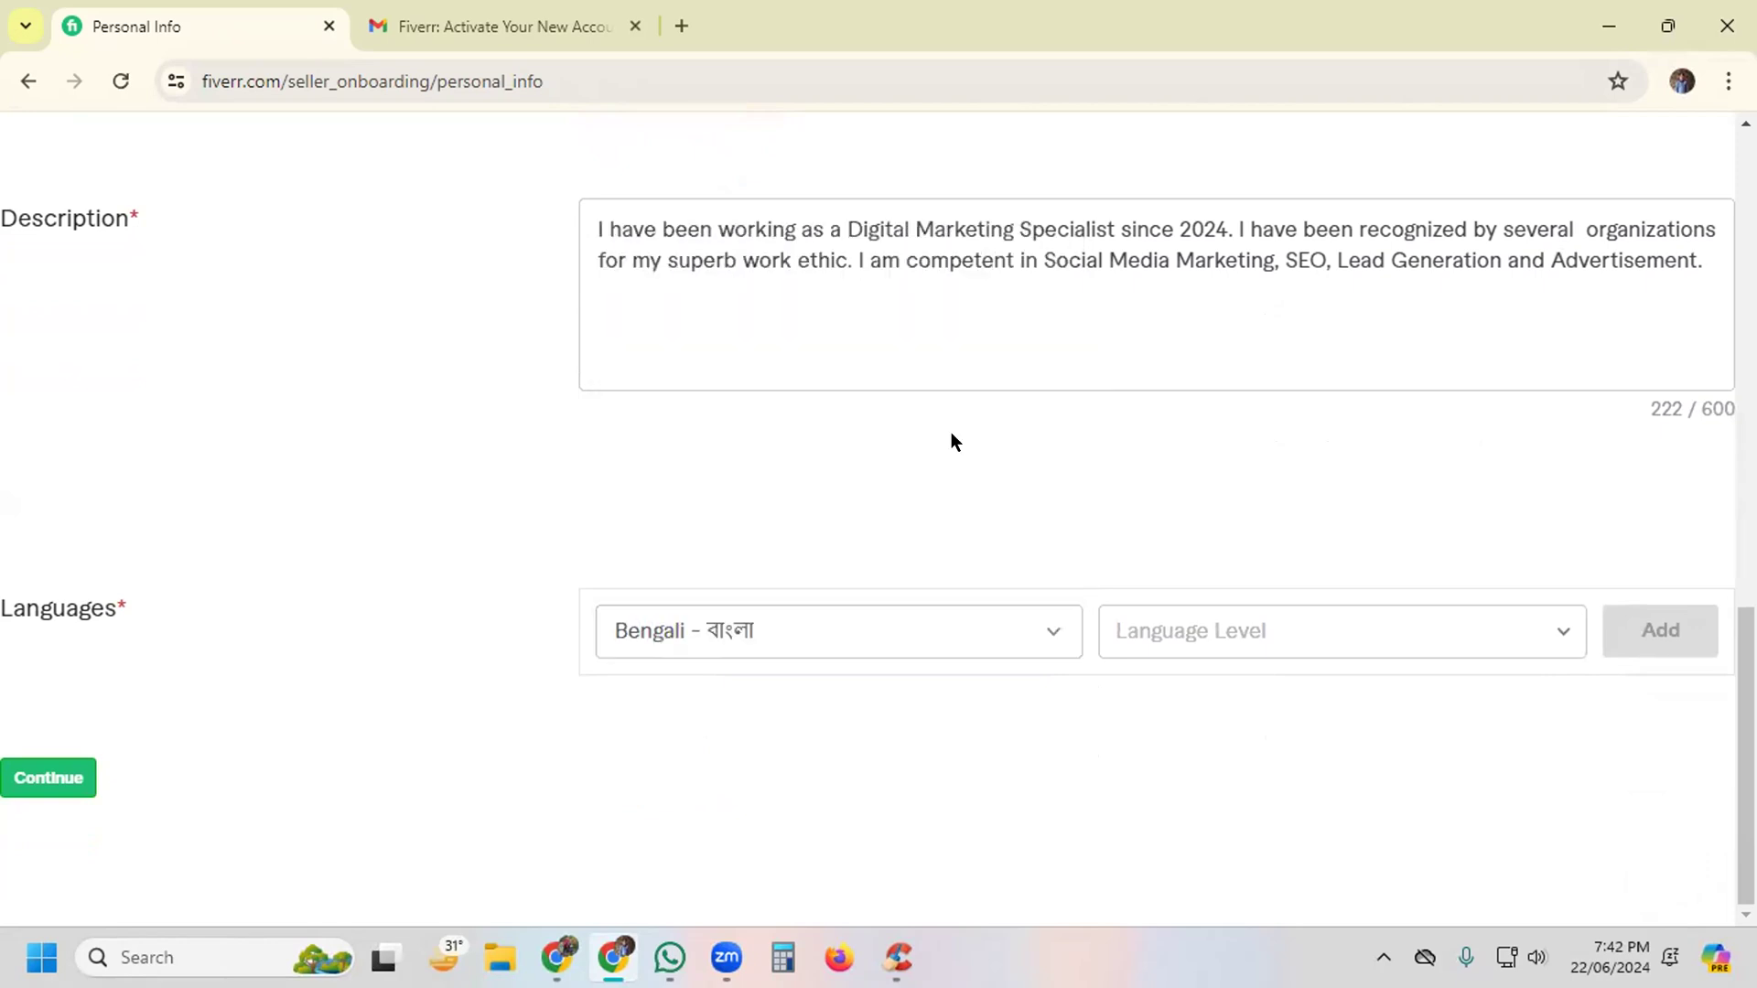
pyautogui.click(1222, 643)
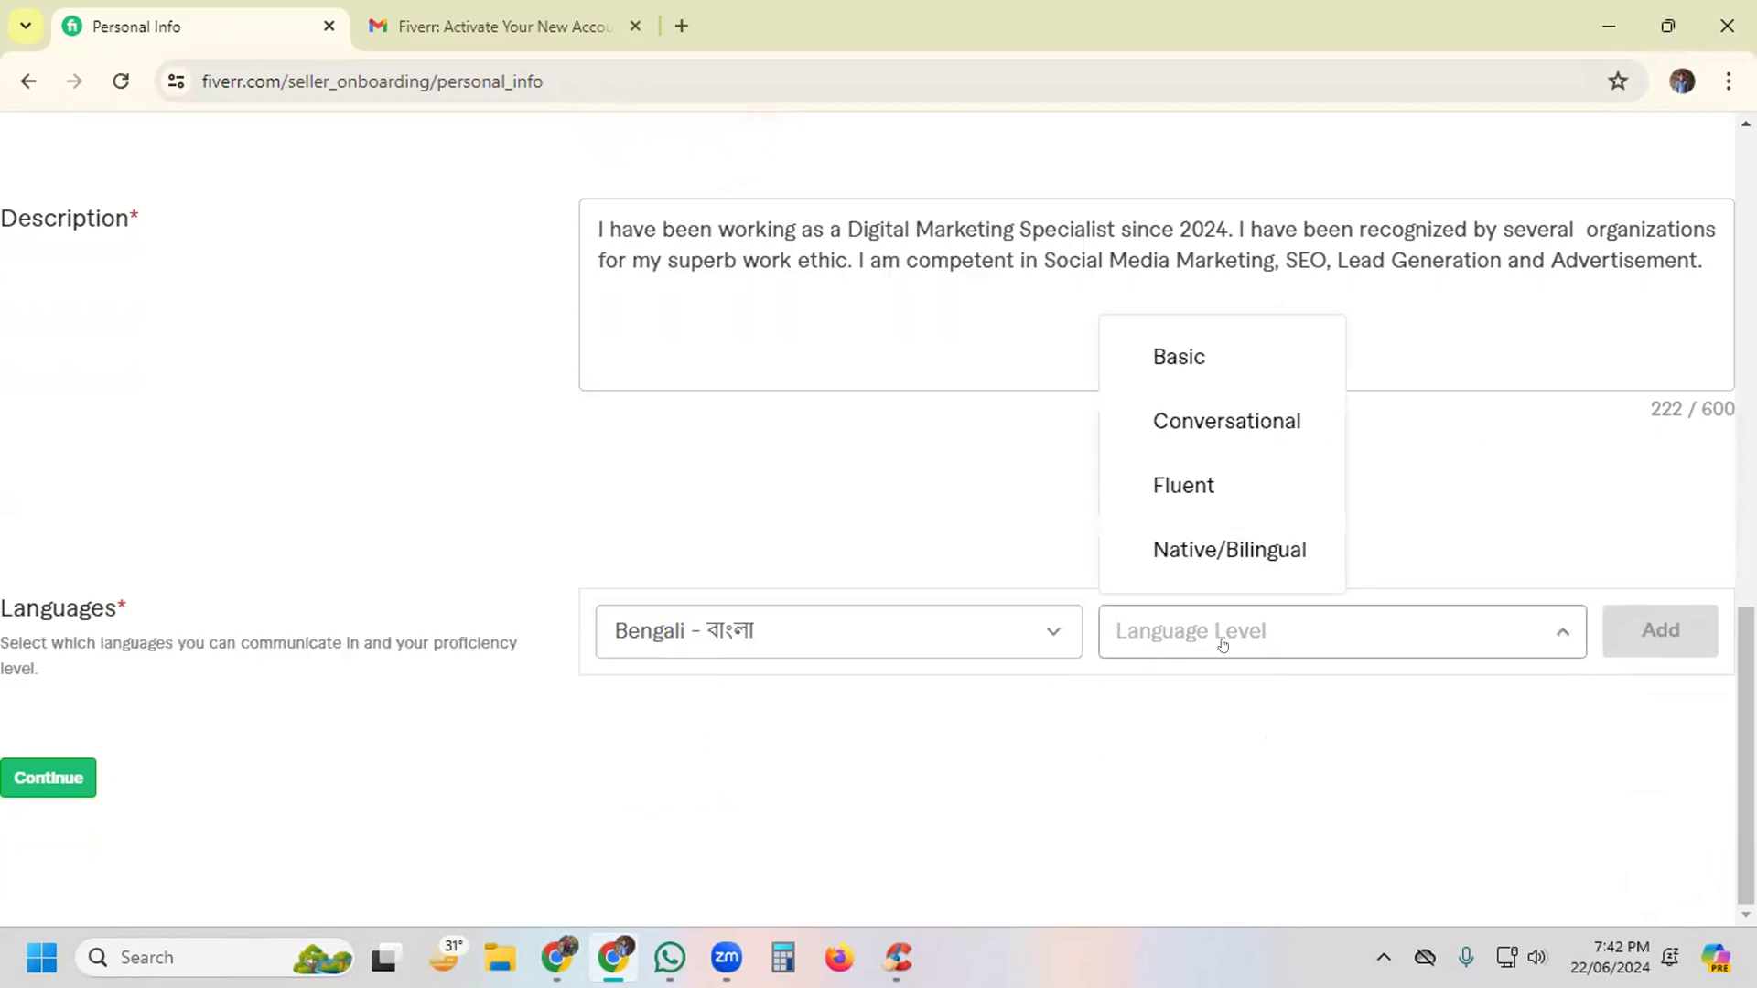
pyautogui.click(1198, 549)
pyautogui.click(1659, 630)
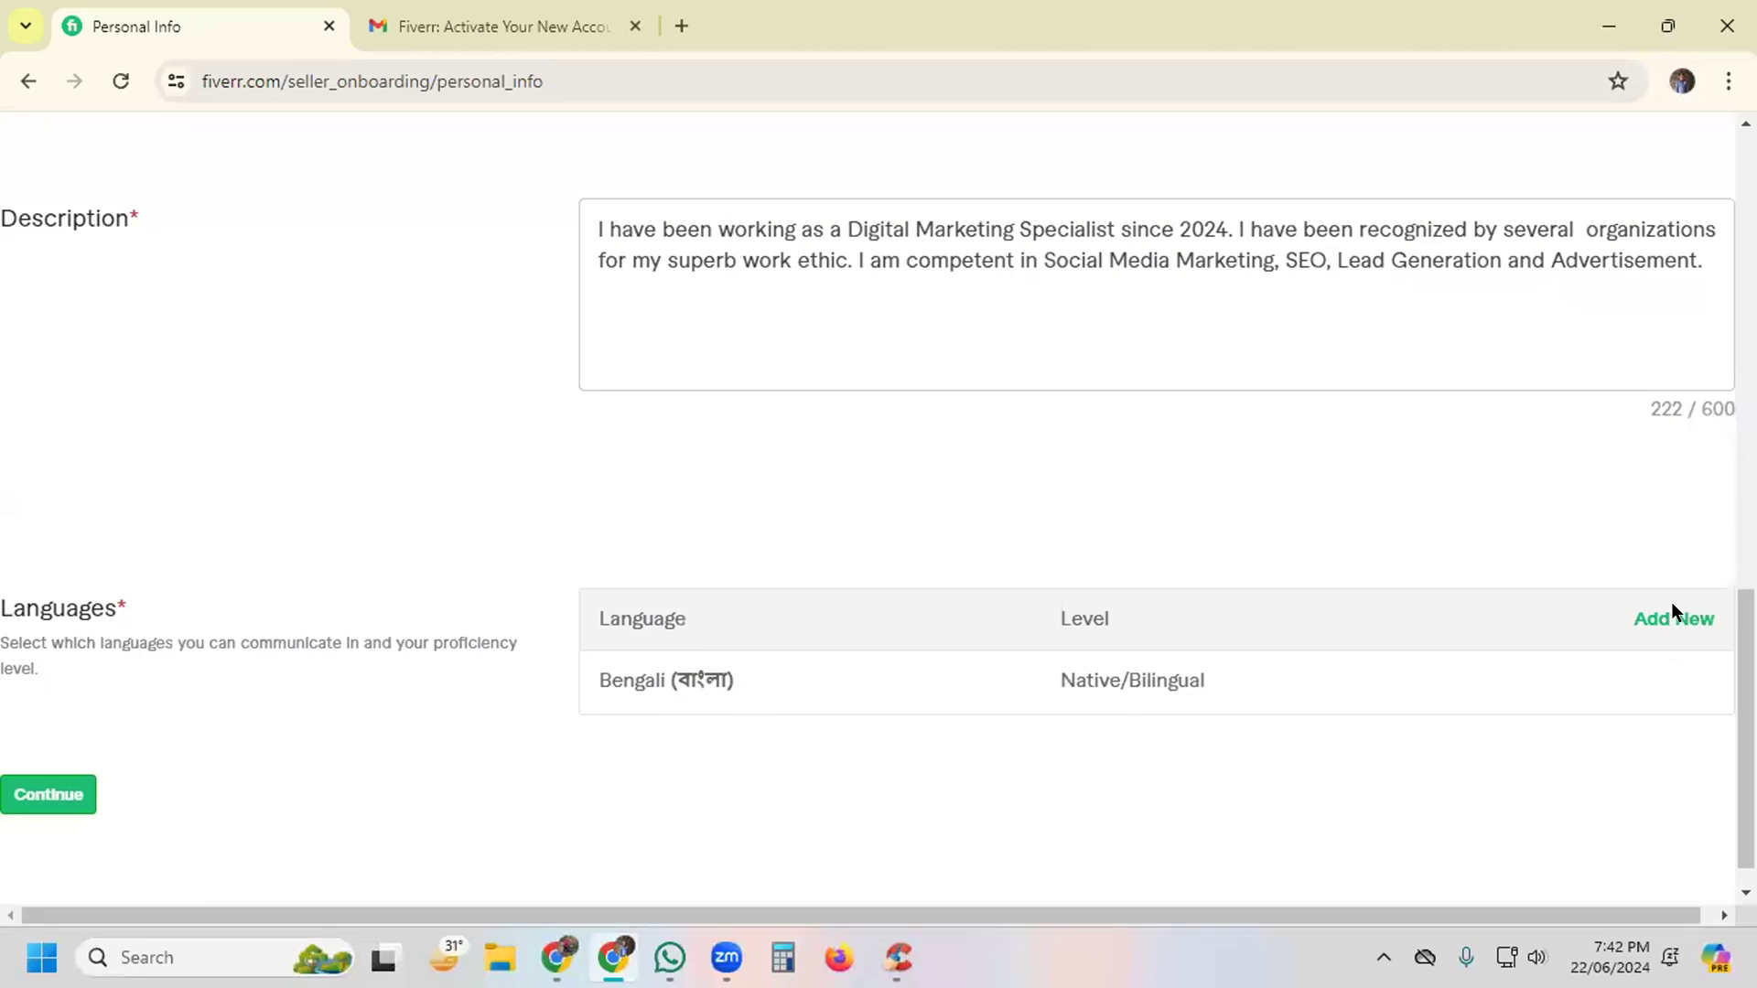
# - Add English as a second language at Fluent level
pyautogui.click(1674, 618)
pyautogui.click(650, 628)
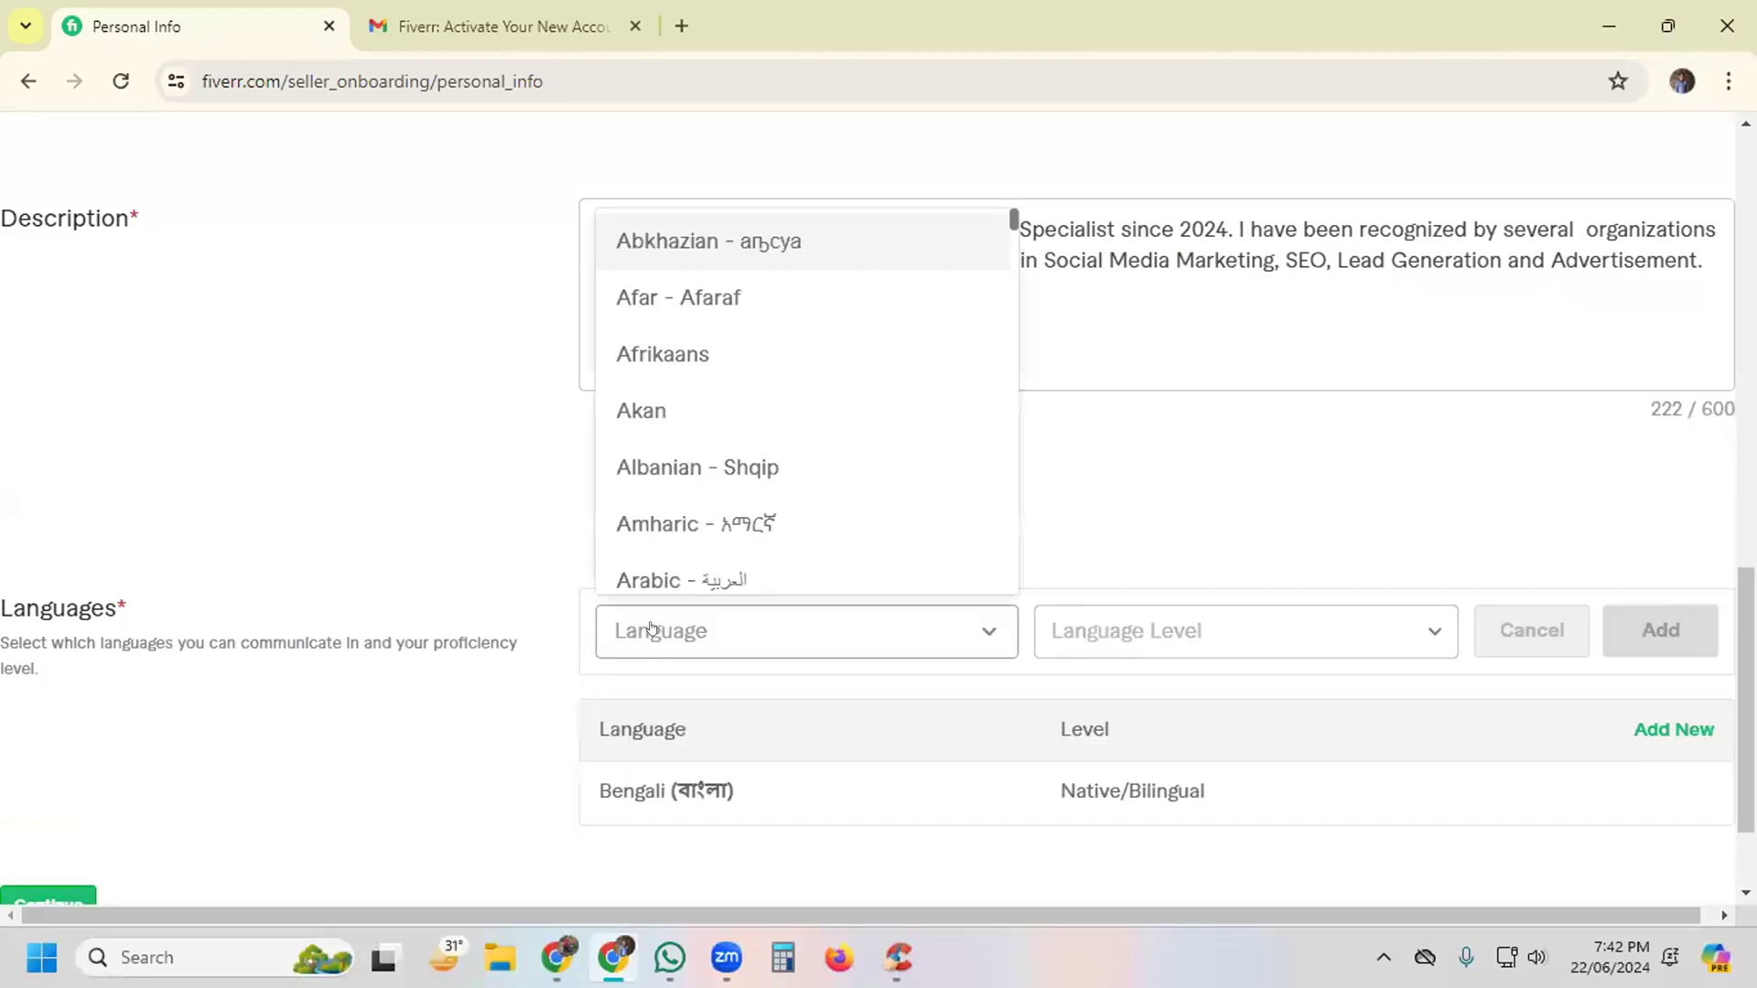
pyautogui.write('en')
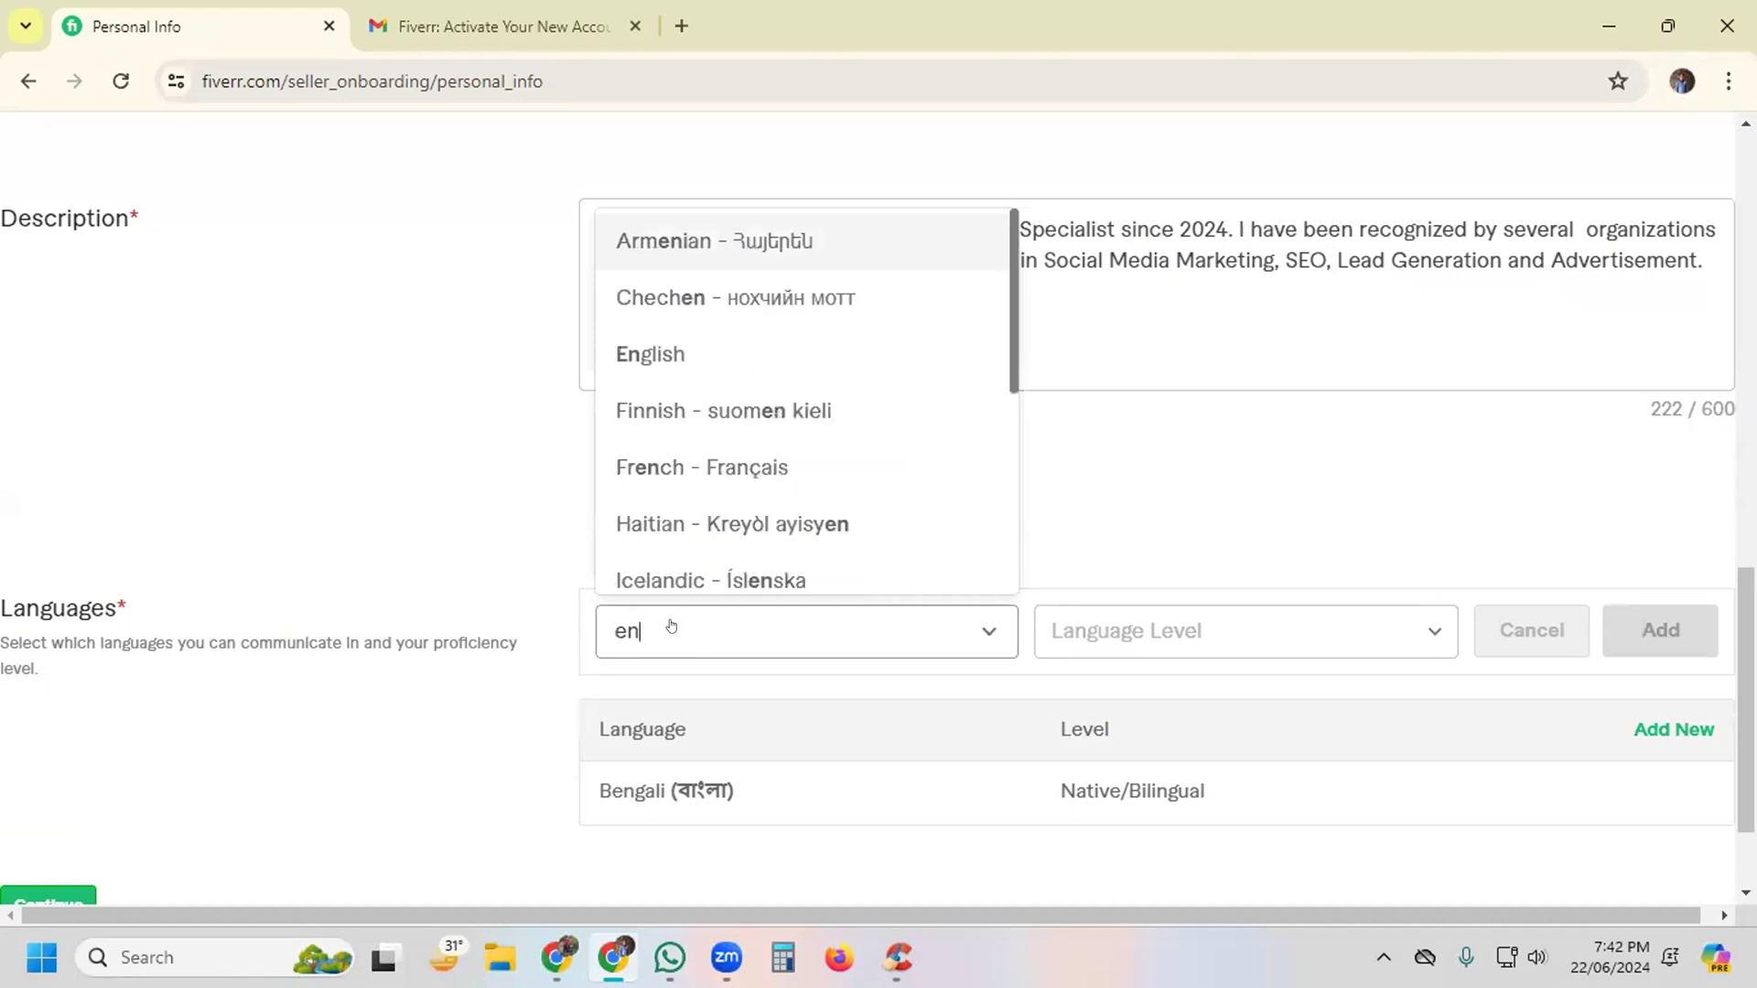
pyautogui.click(669, 353)
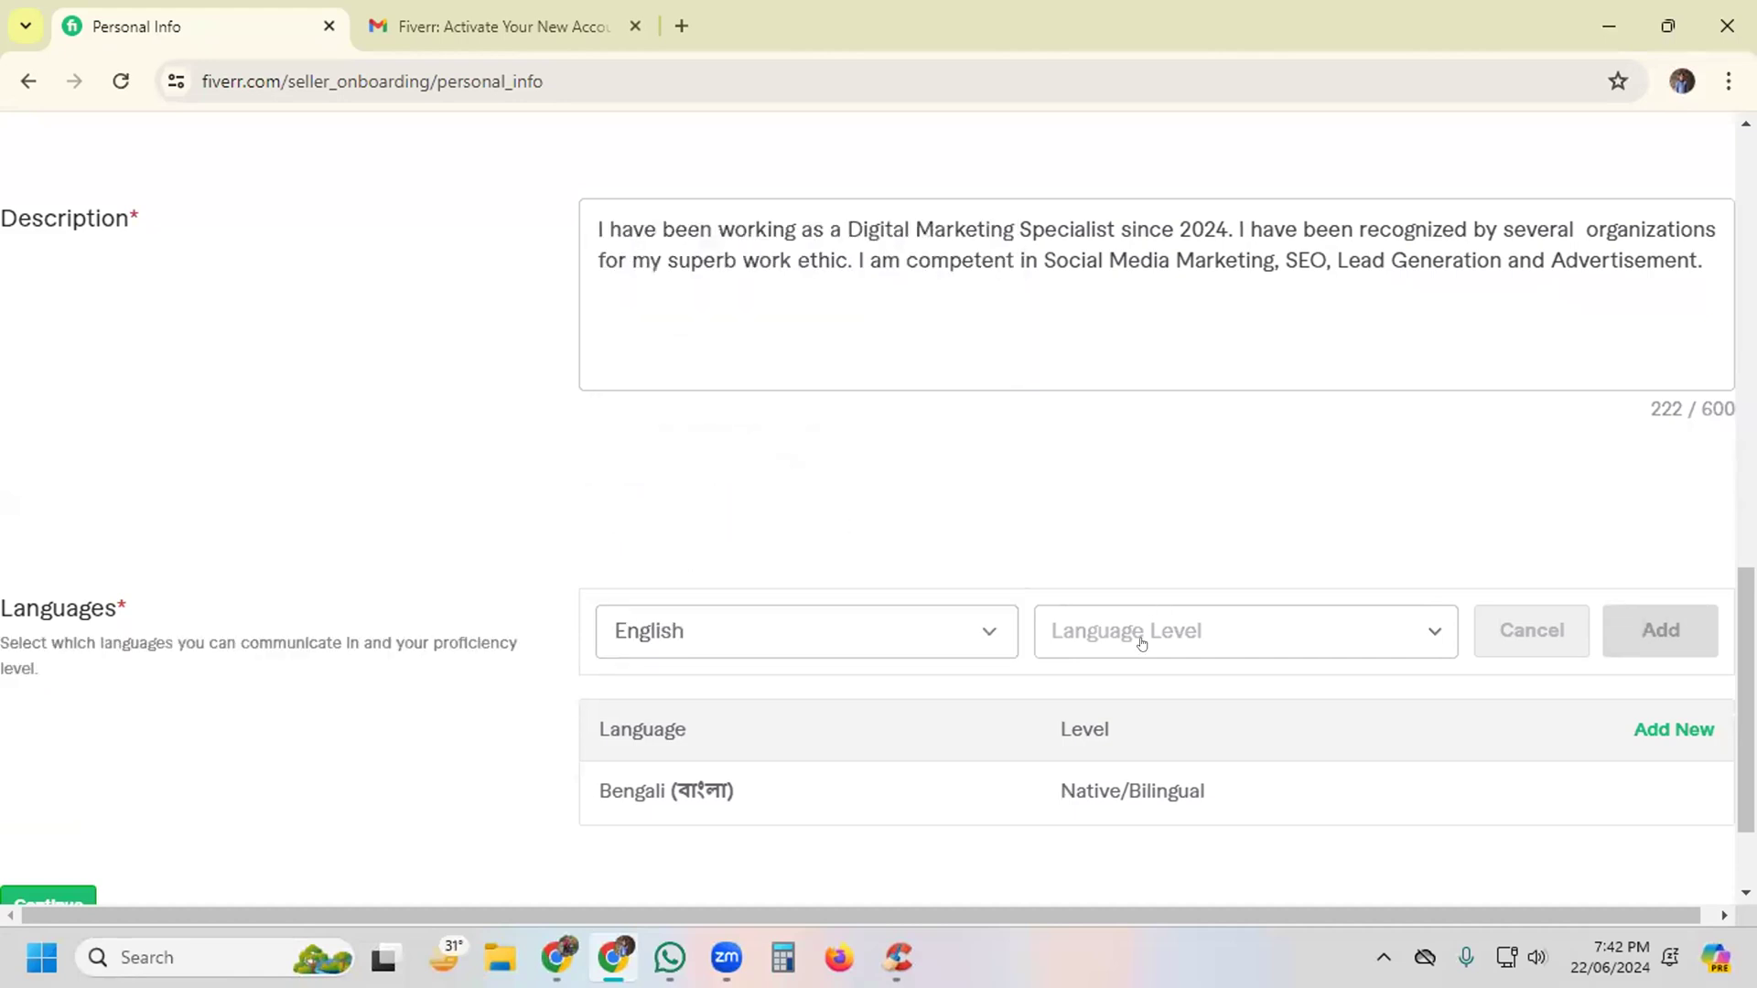
pyautogui.click(1125, 645)
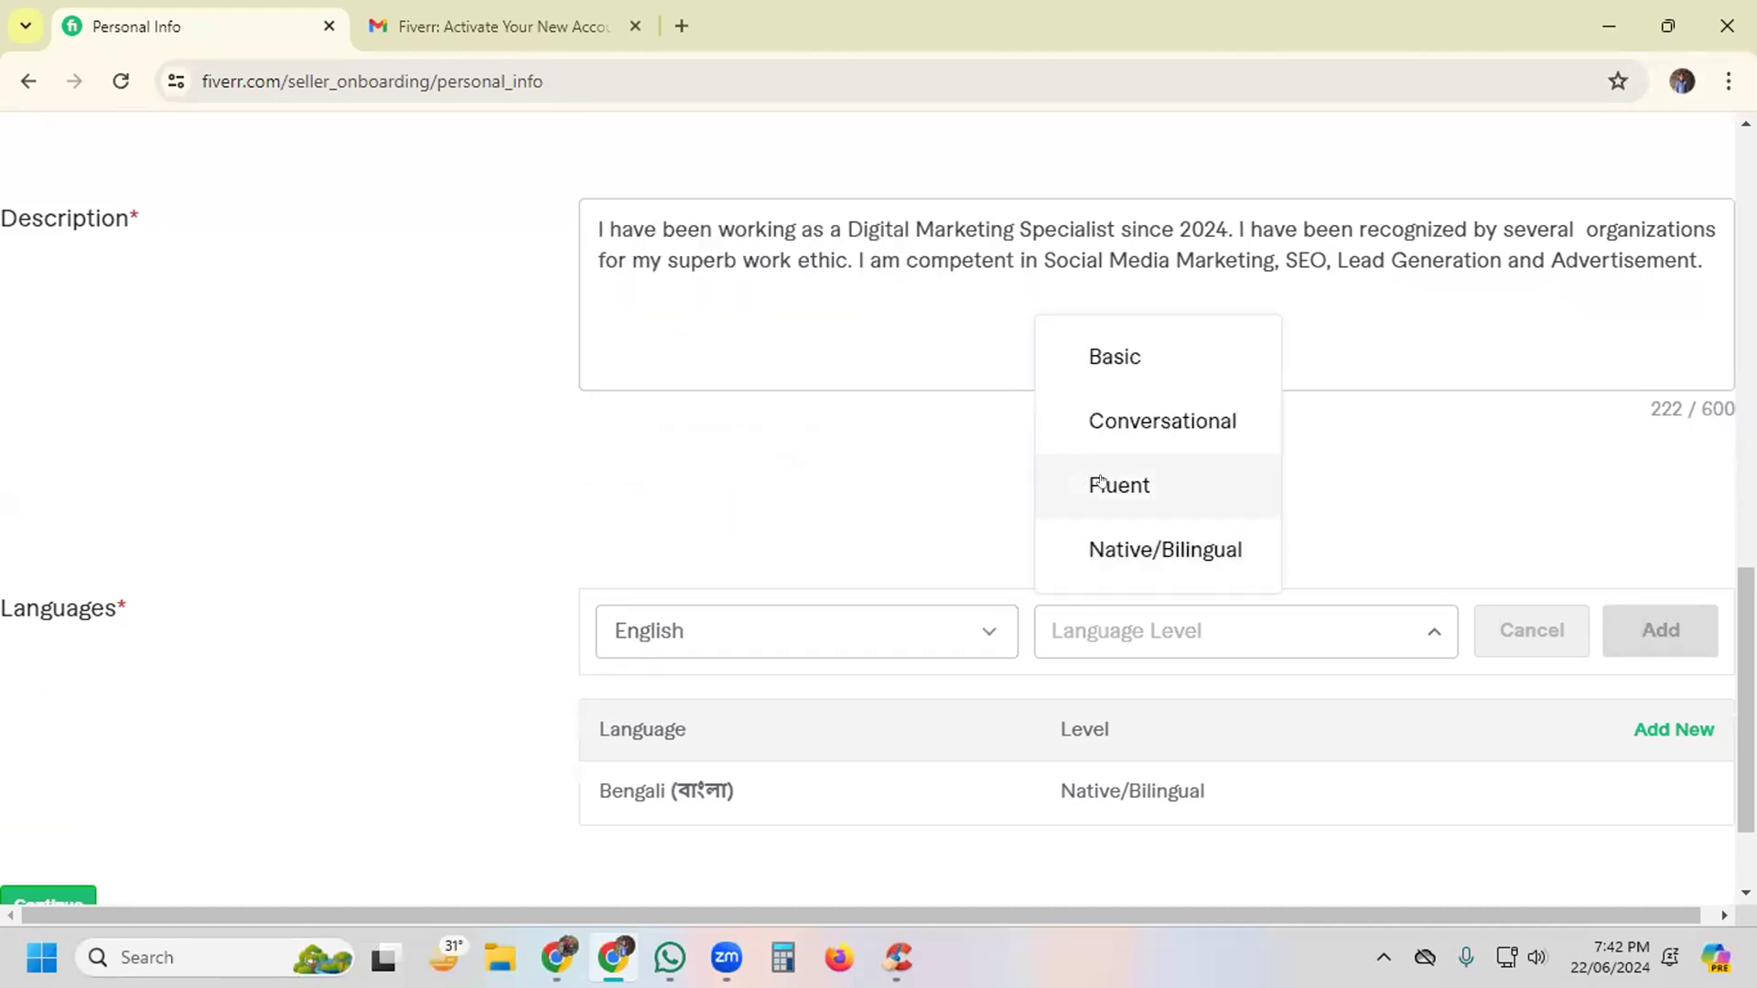
pyautogui.click(1156, 483)
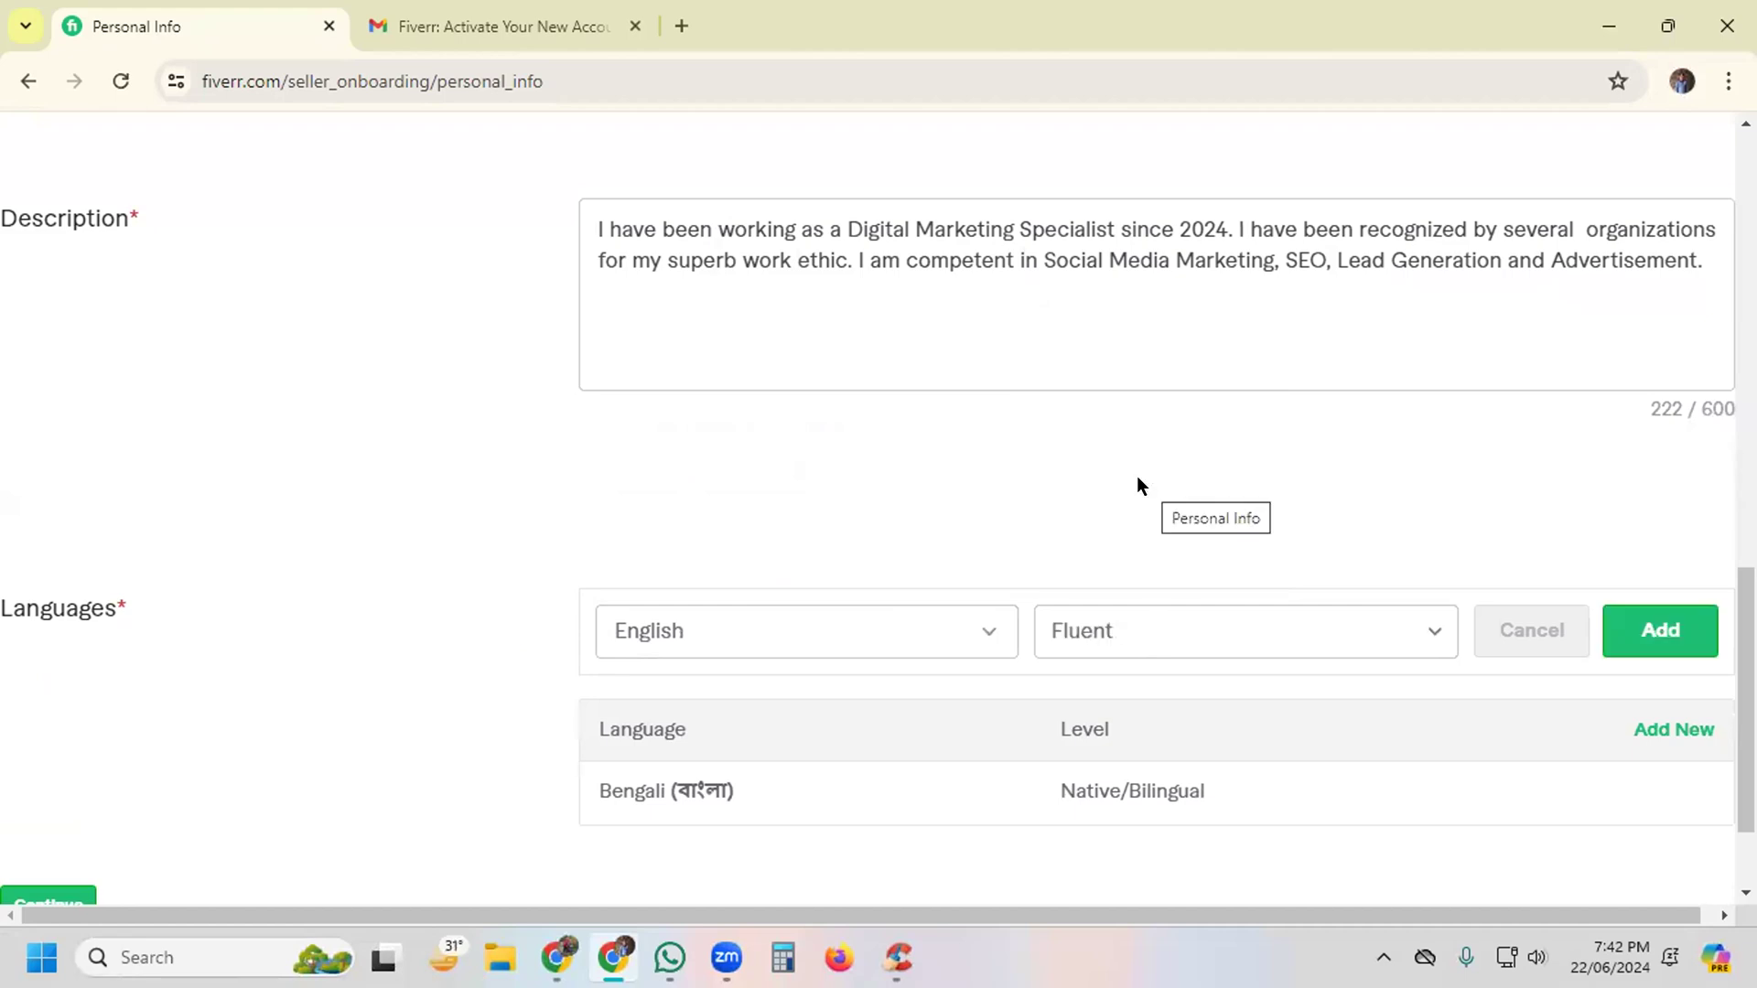
pyautogui.click(1636, 626)
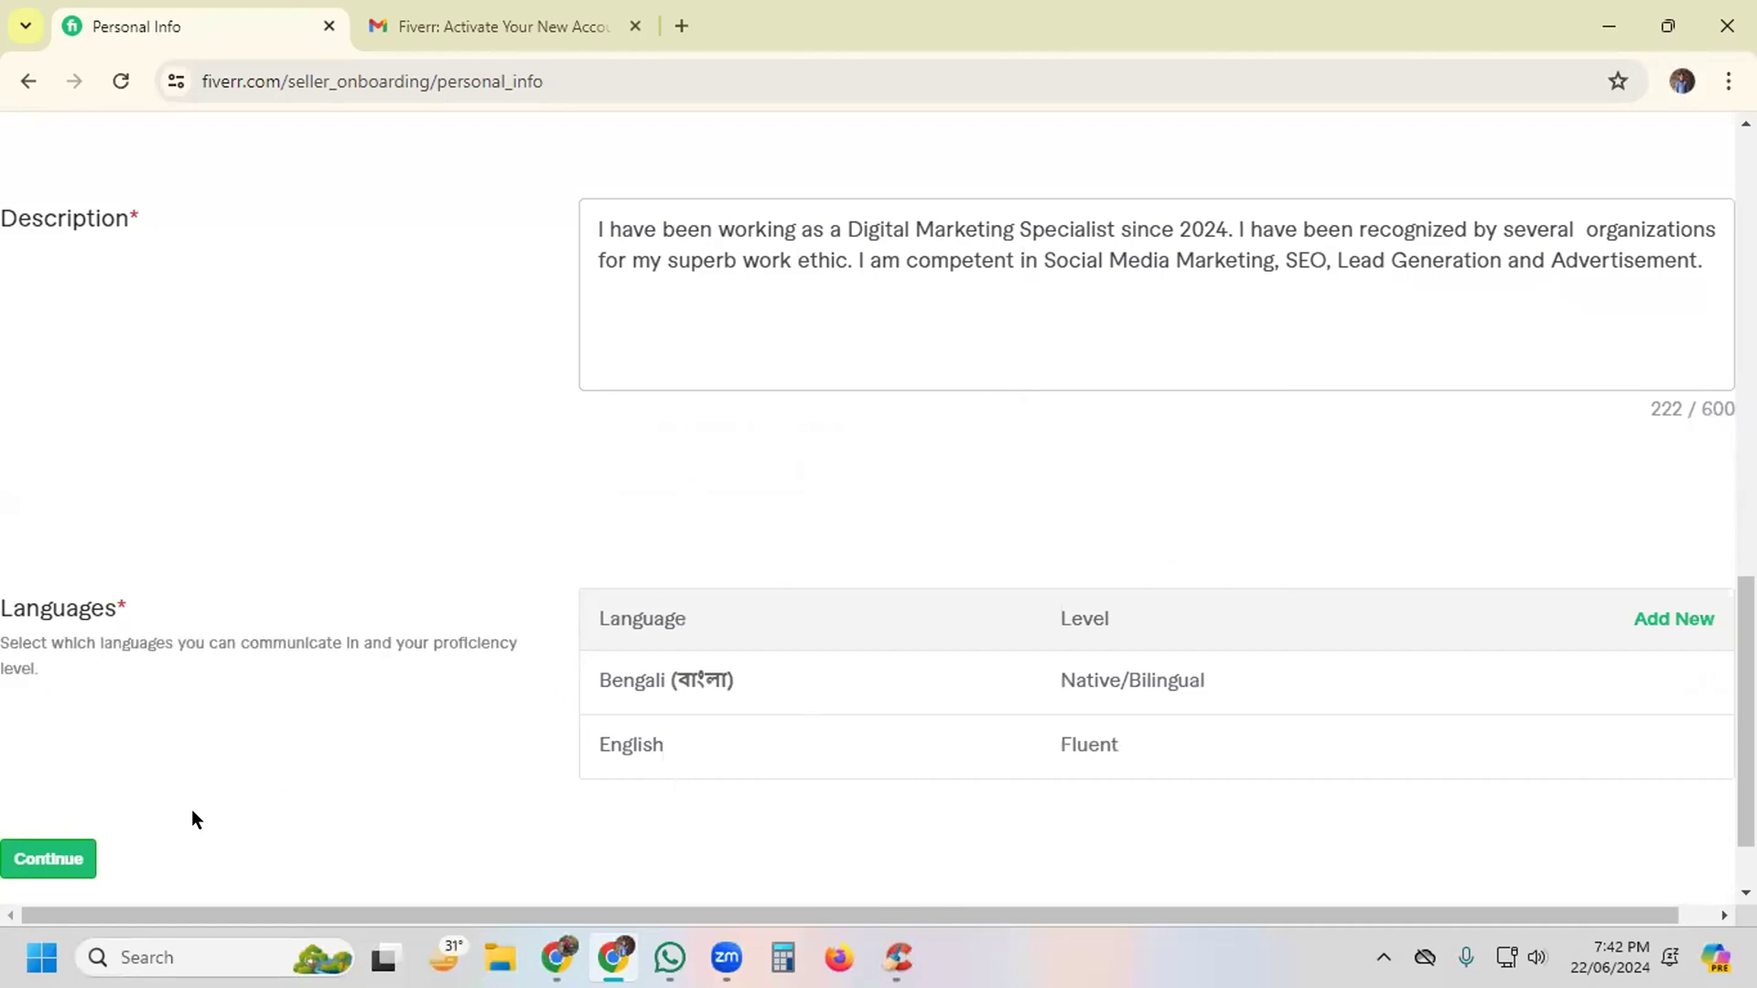
# - Move to Professional Info and choose Digital Marketing as the occupation
pyautogui.click(43, 853)
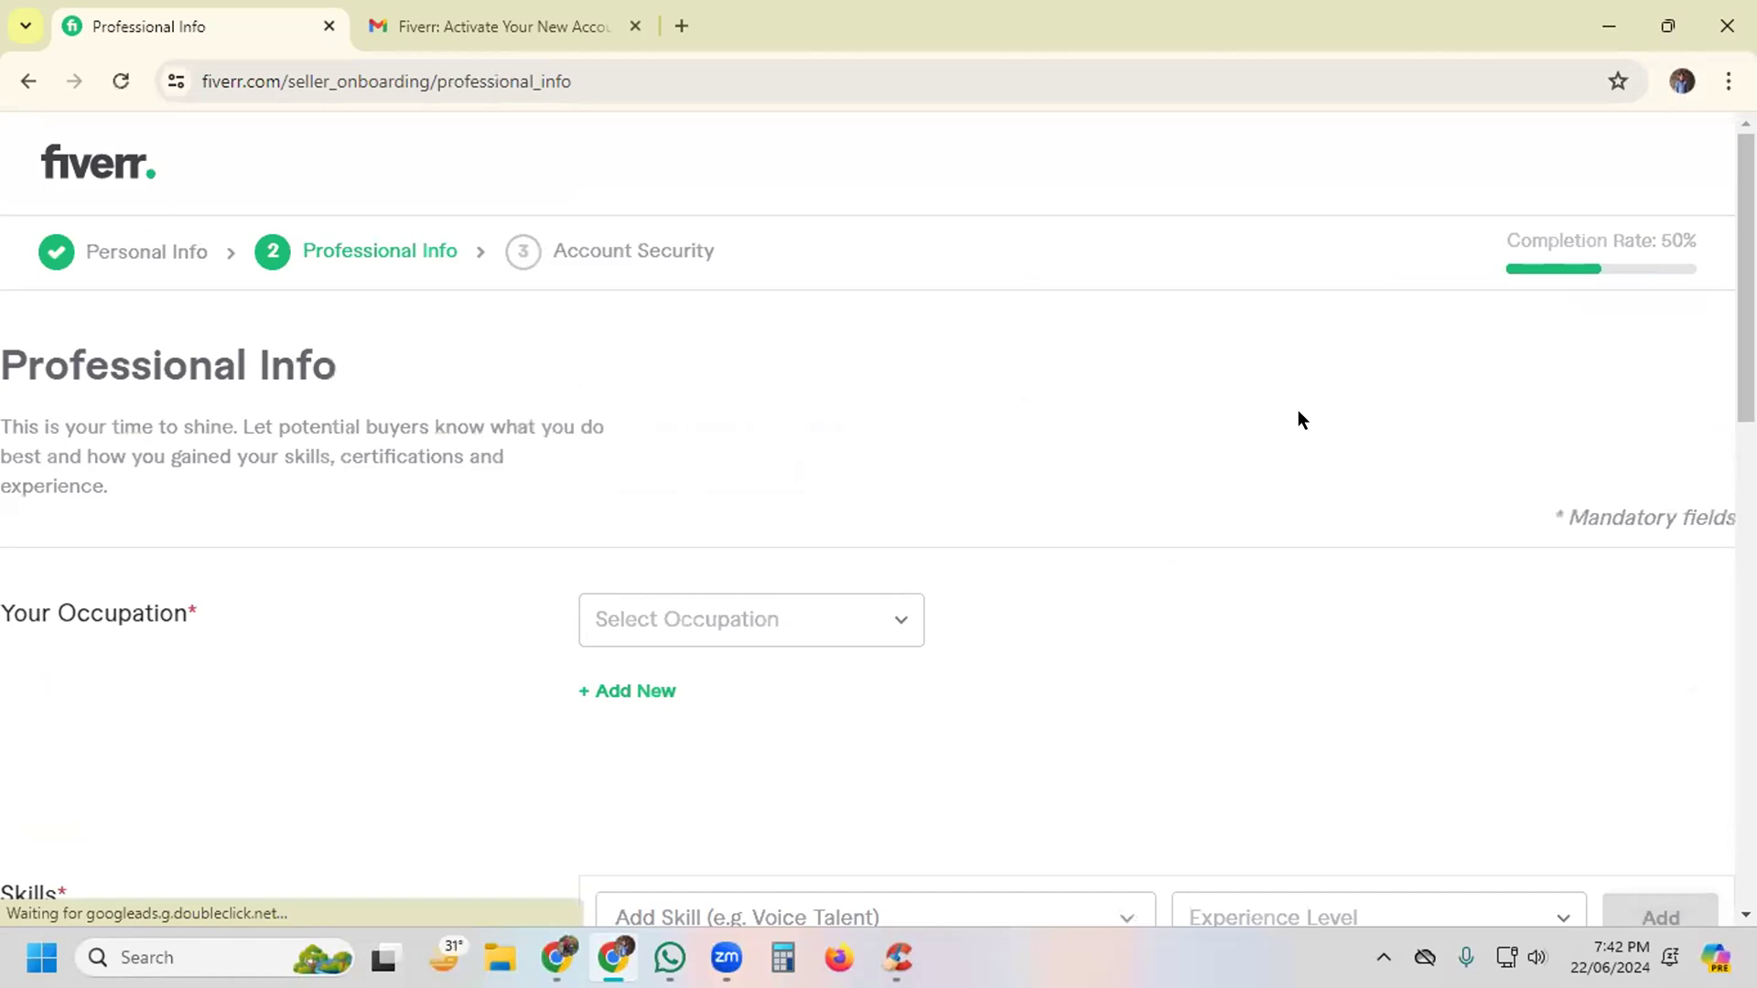
pyautogui.scroll(-3, 1302, 421)
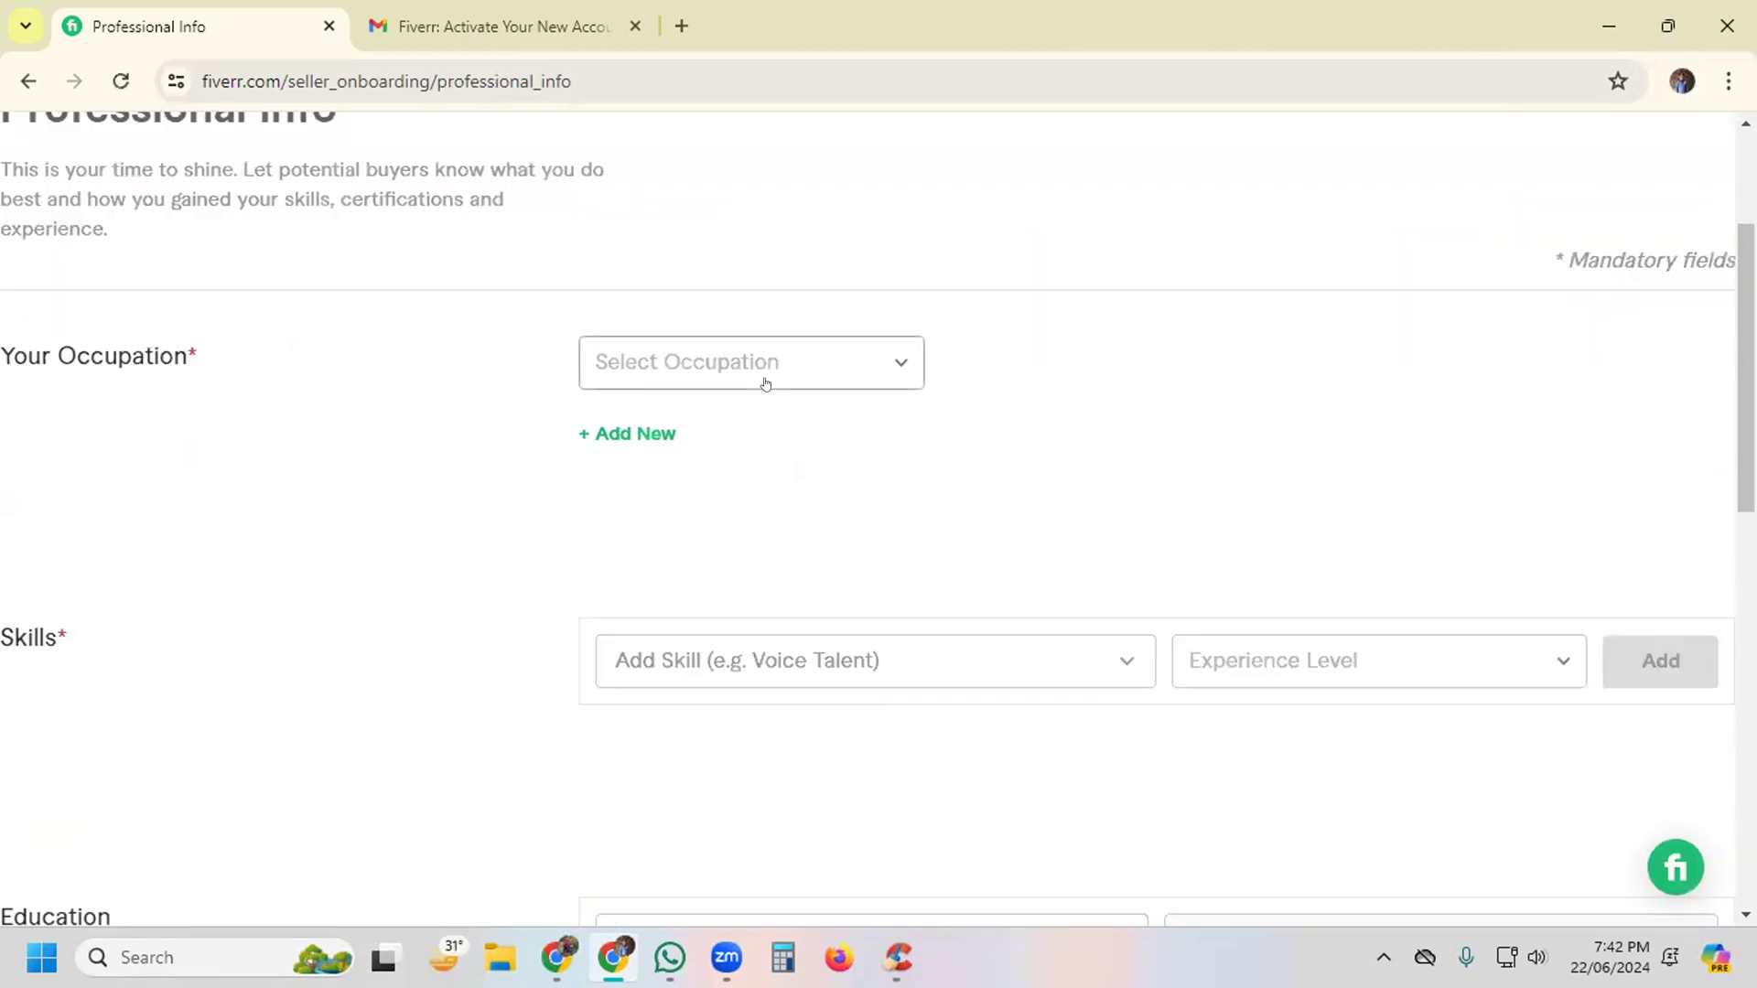
pyautogui.click(630, 361)
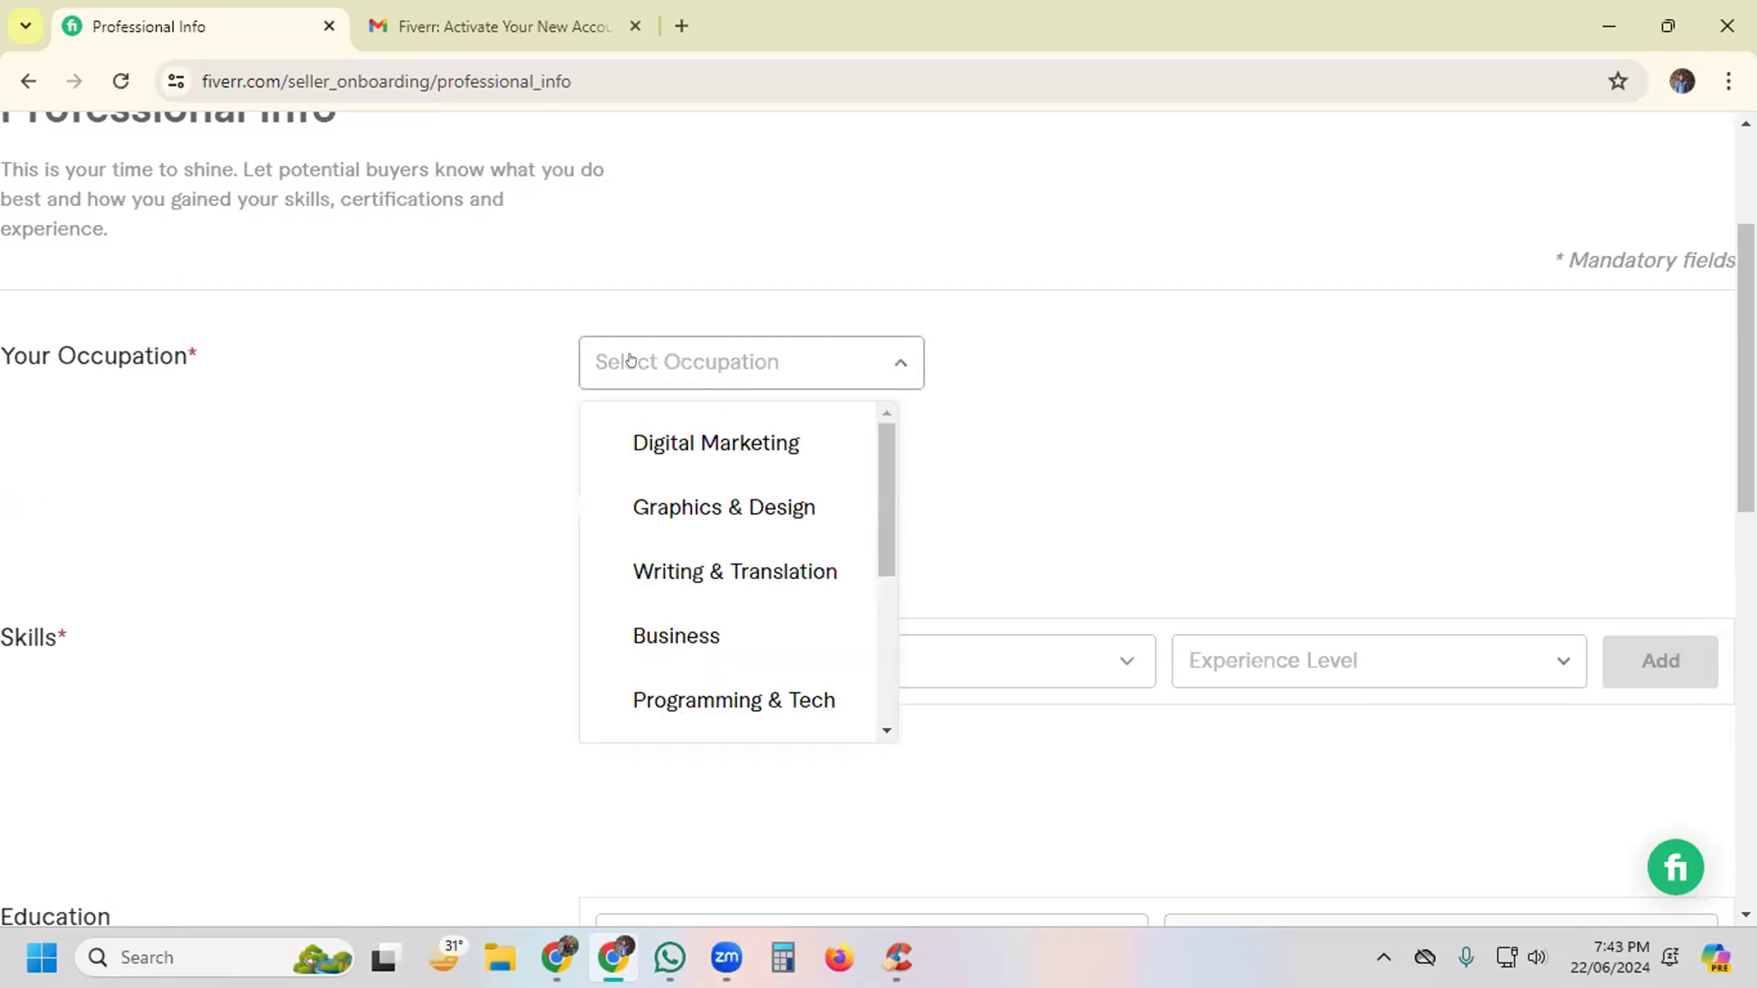
pyautogui.click(643, 439)
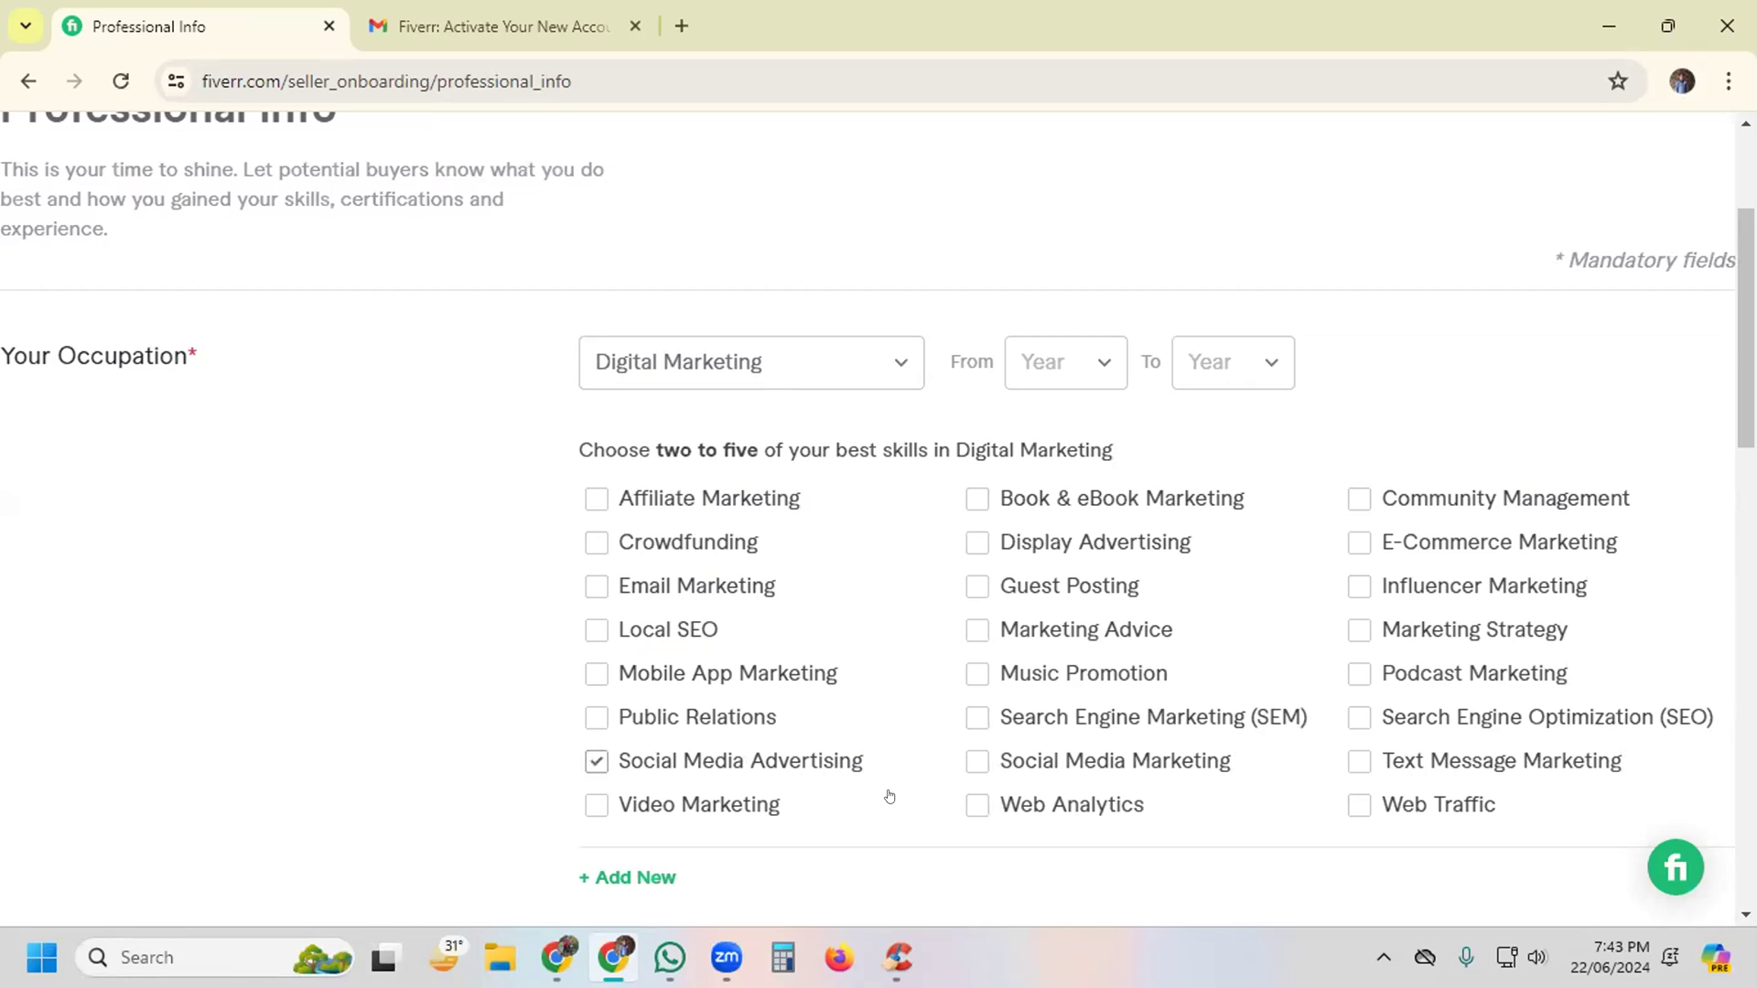
# - Tick Display Advertising, Social Media Marketing, SEO, another marketing skill and Local SEO
pyautogui.click(960, 544)
pyautogui.click(974, 756)
pyautogui.click(1361, 715)
pyautogui.click(976, 542)
pyautogui.click(596, 629)
# - Set the Digital Marketing occupation's years from 2023 to 2024
pyautogui.click(1040, 361)
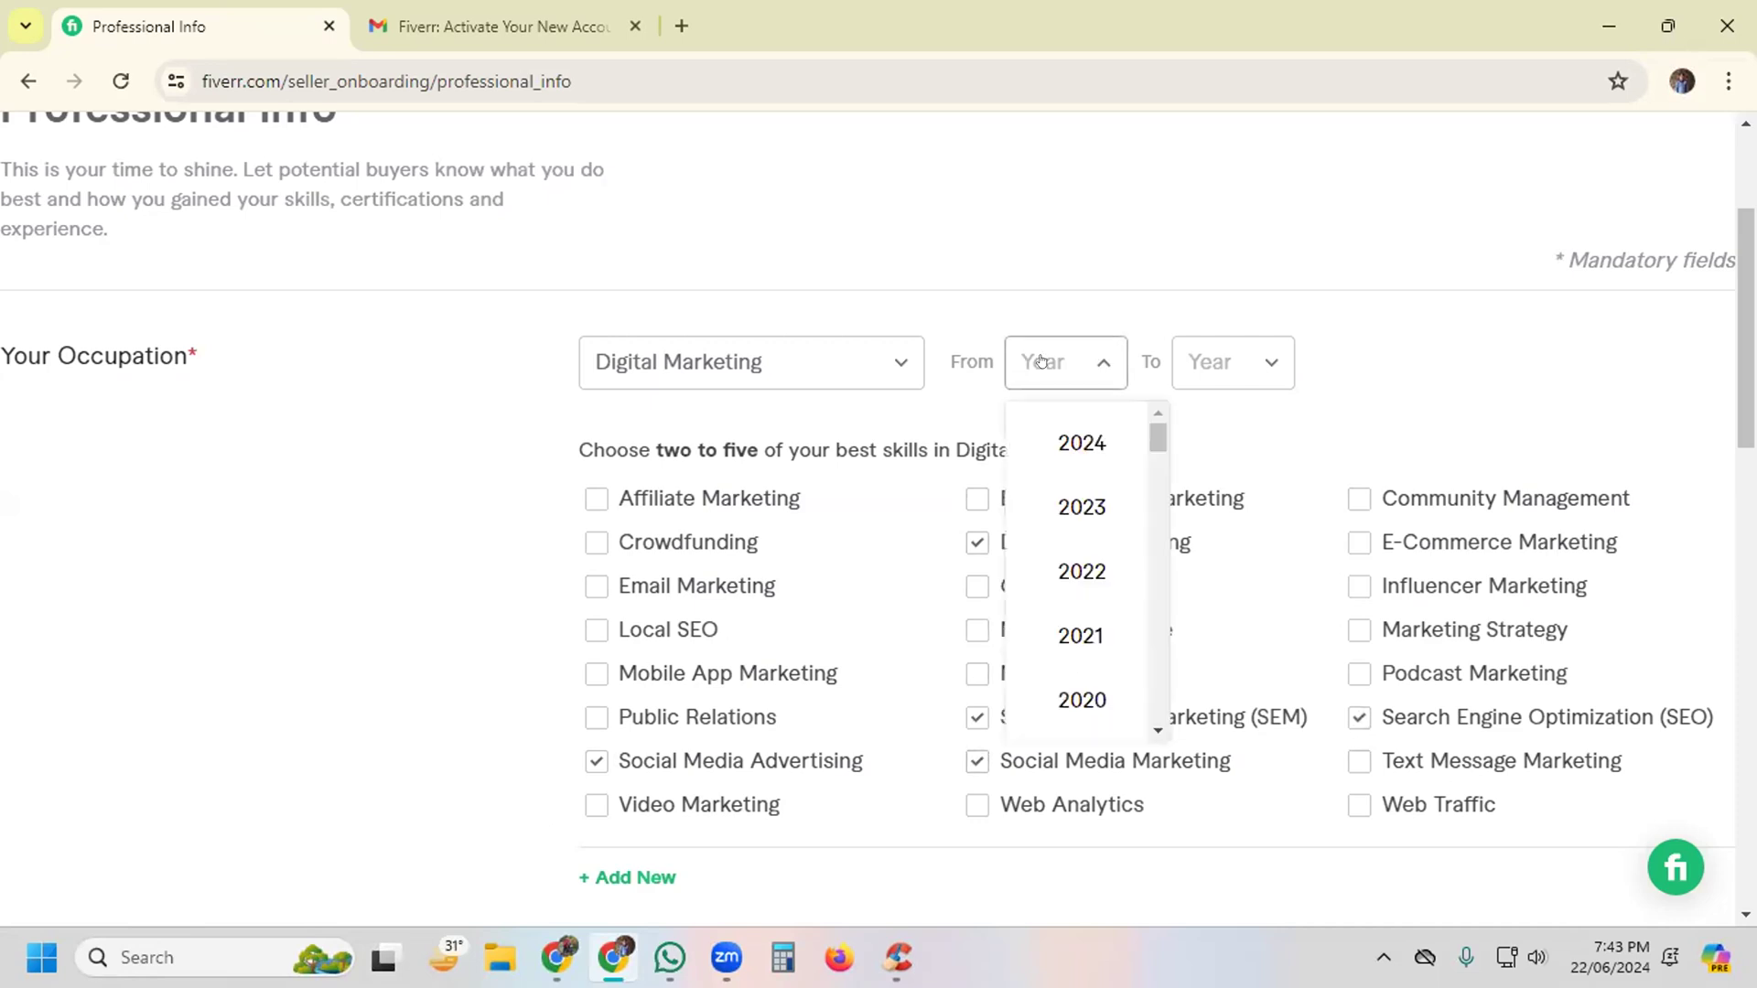
pyautogui.click(1066, 507)
pyautogui.click(1217, 362)
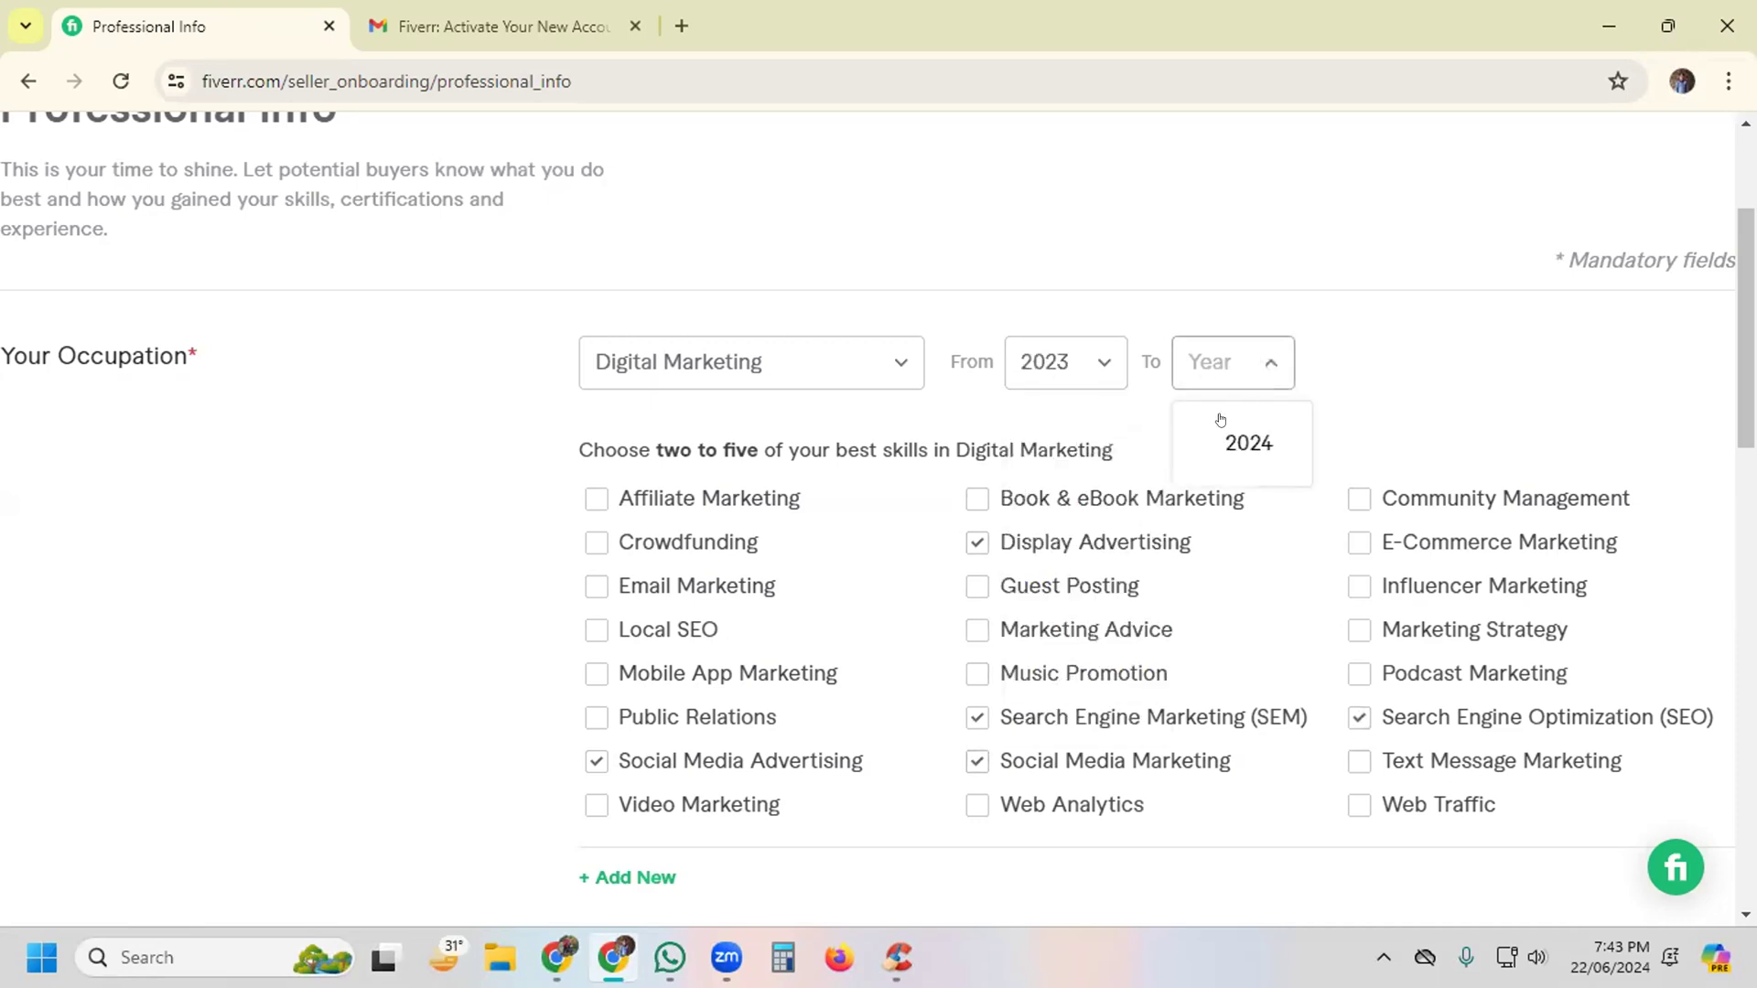
pyautogui.click(1220, 442)
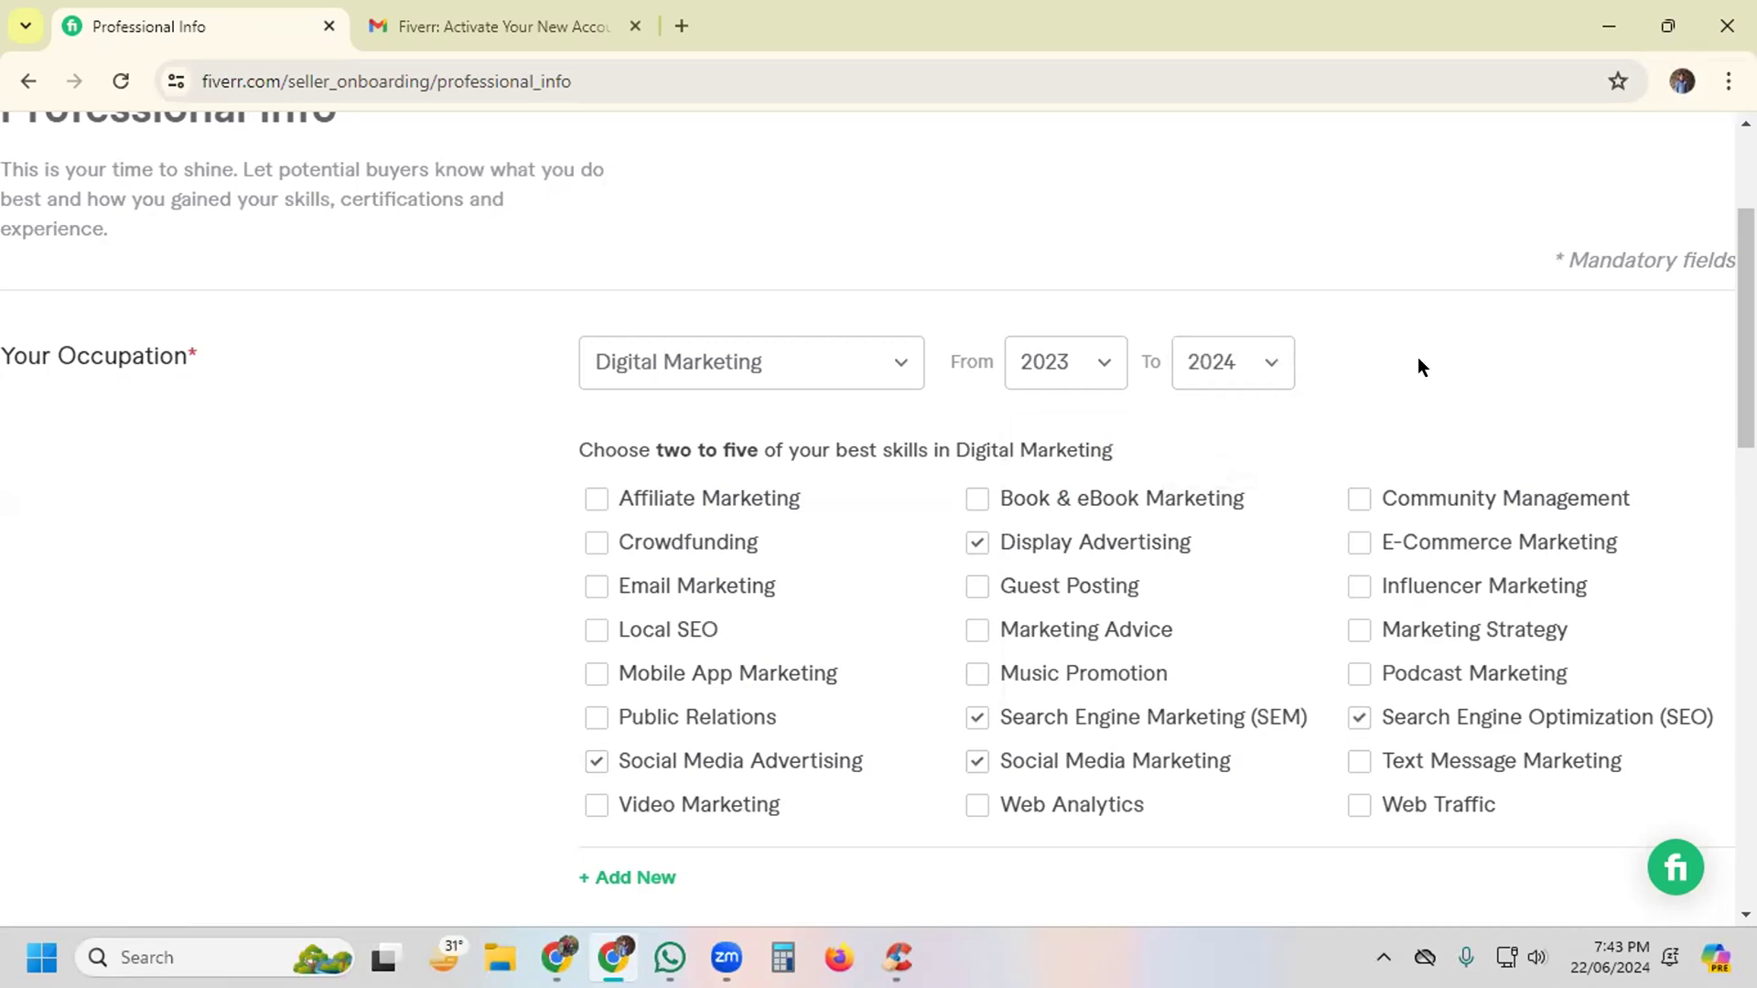
pyautogui.scroll(-3, 1418, 364)
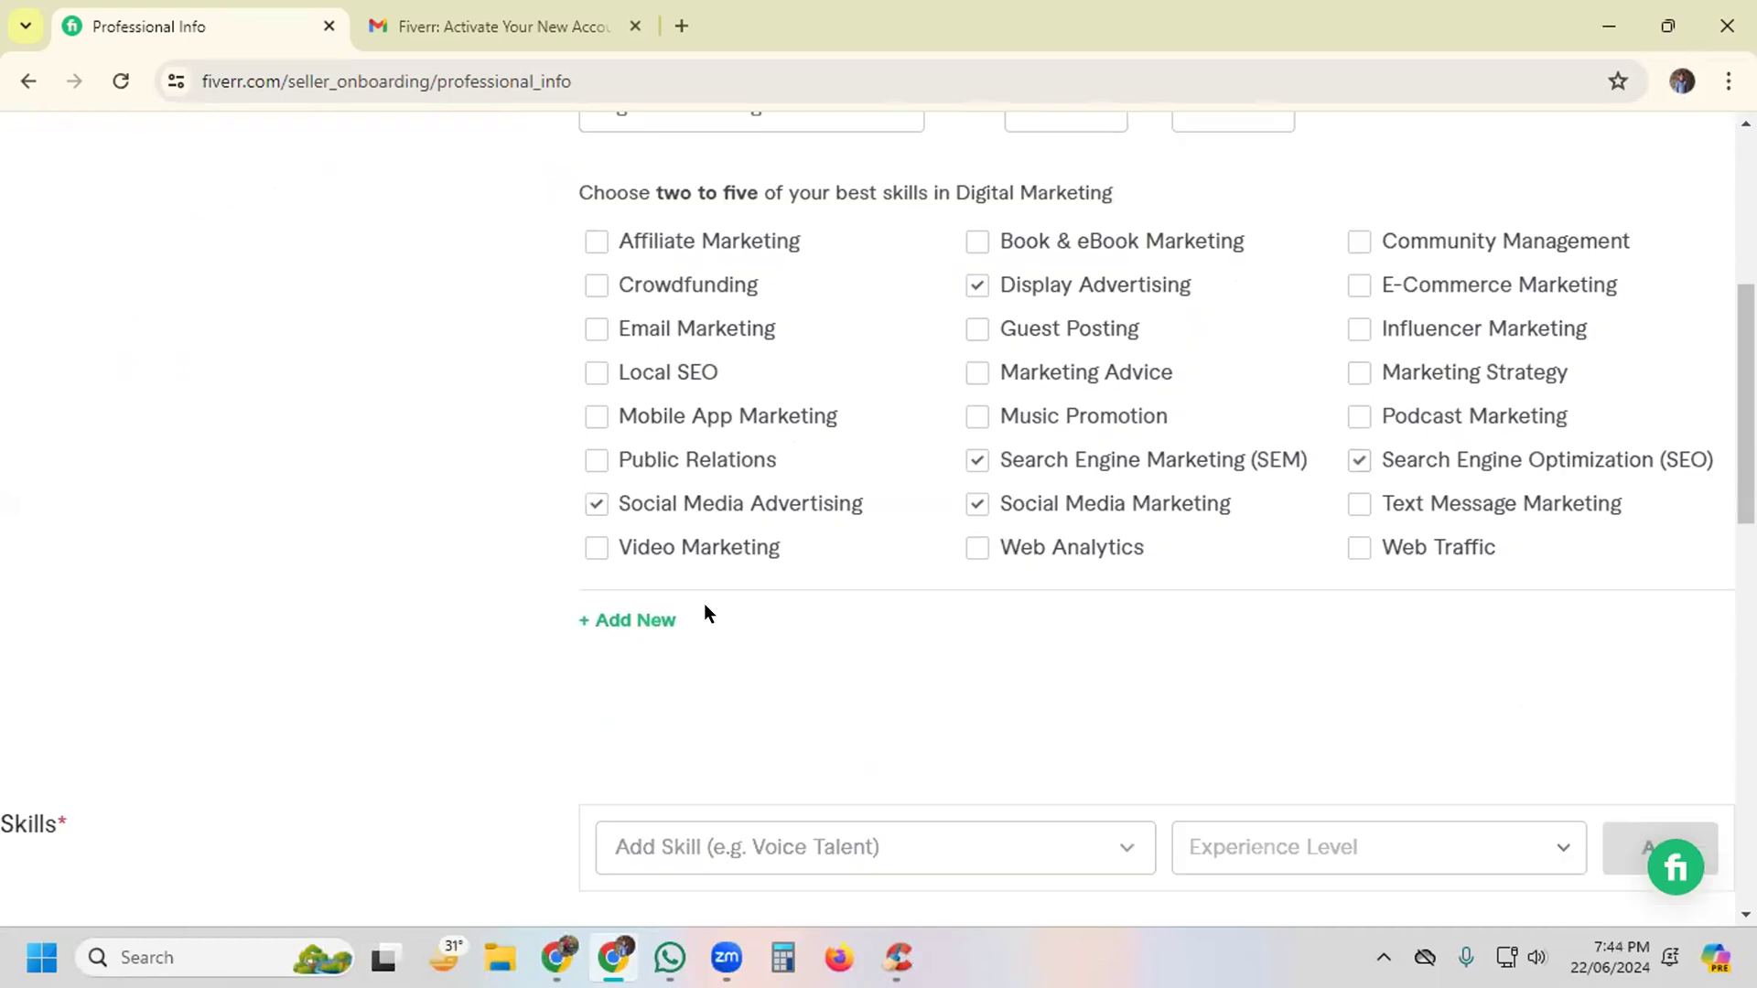
# - Add a second occupation entry set to Writing & Translation
pyautogui.click(620, 622)
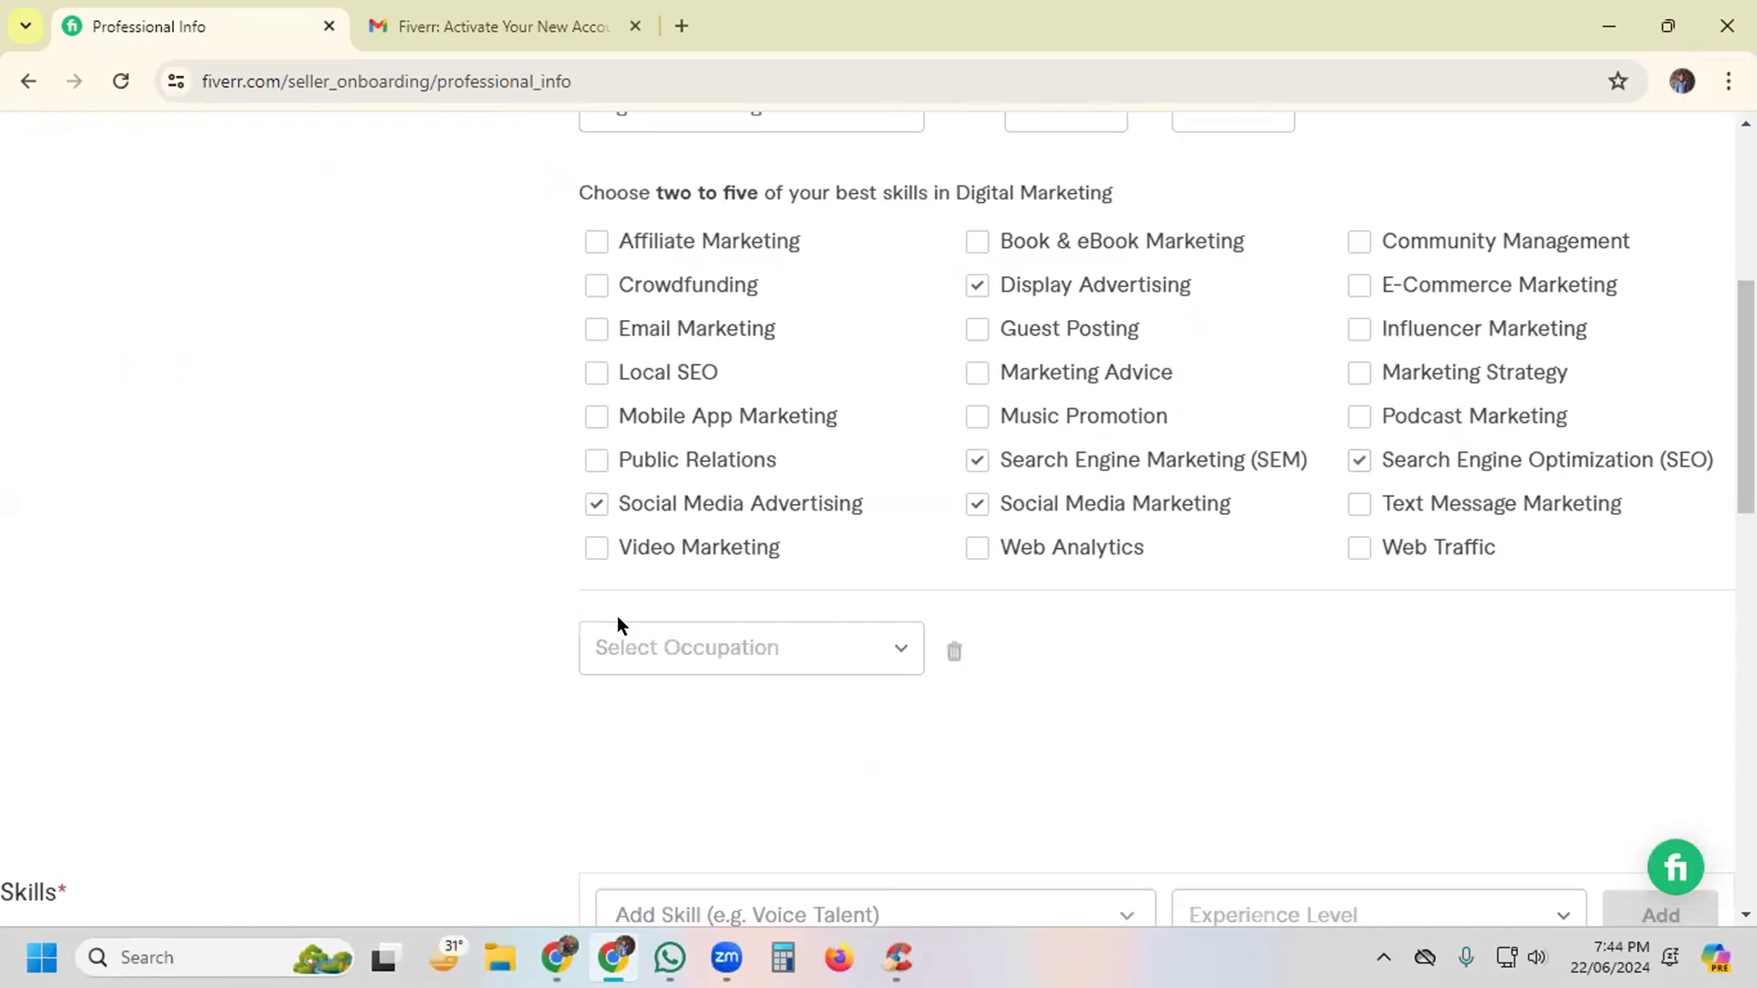
pyautogui.click(586, 648)
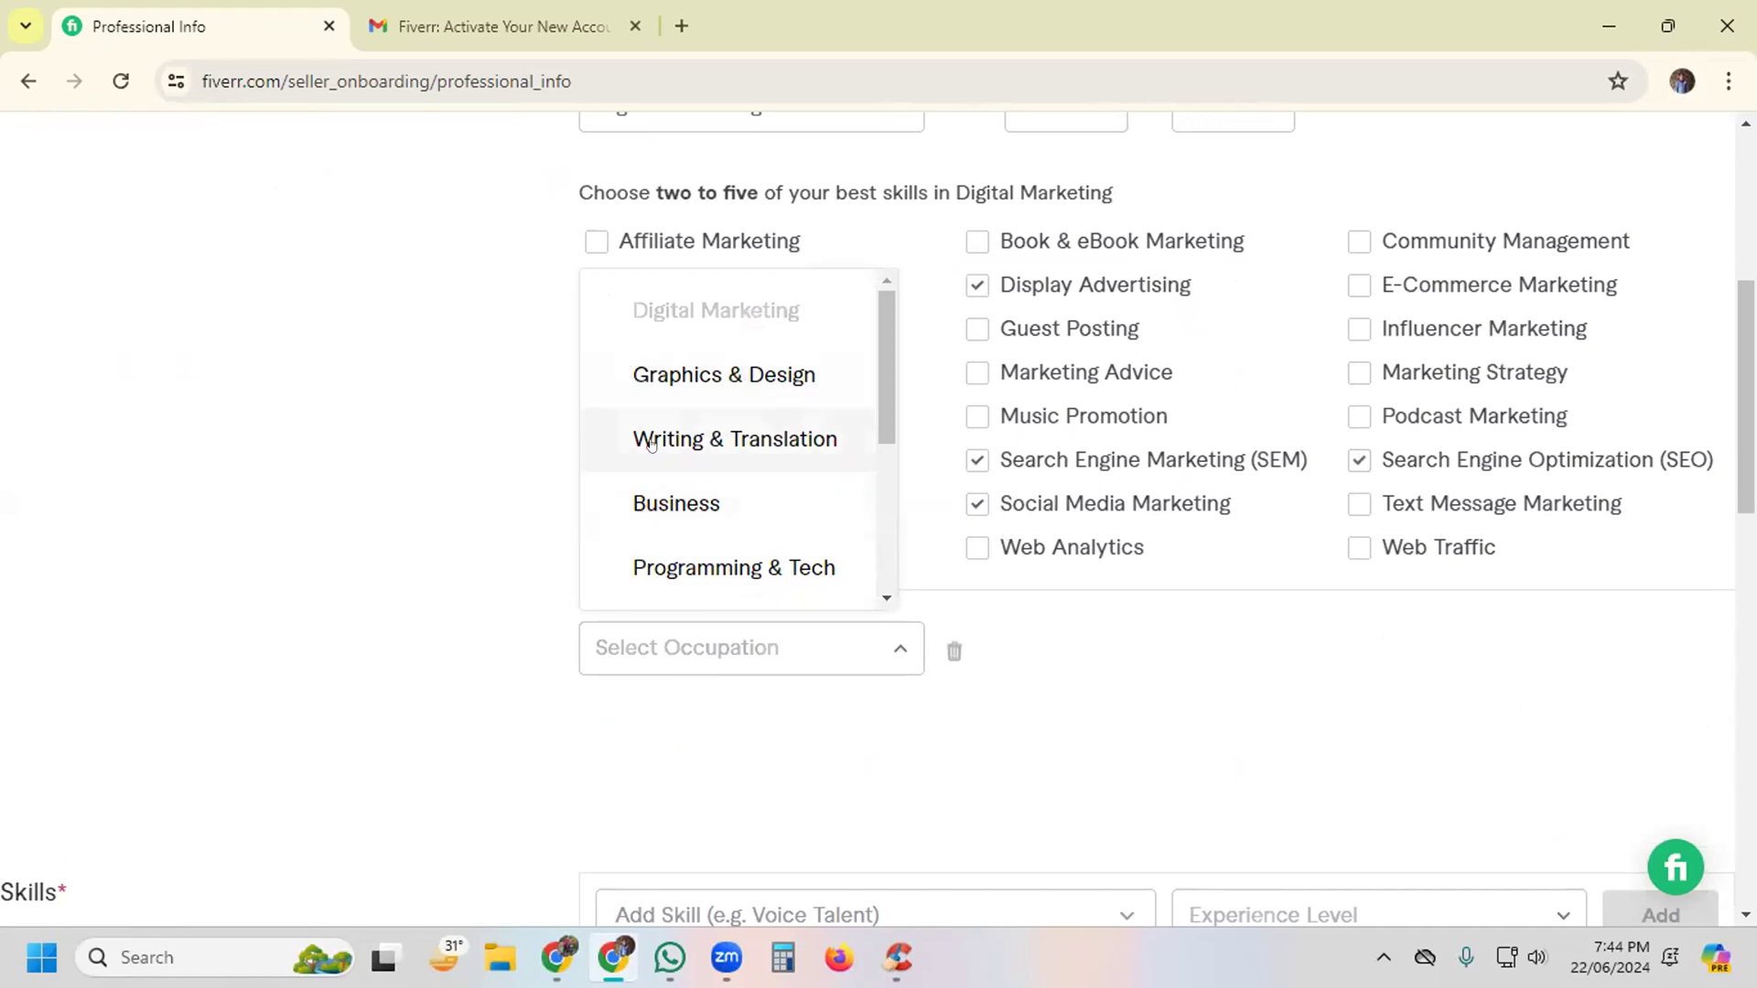
pyautogui.click(750, 437)
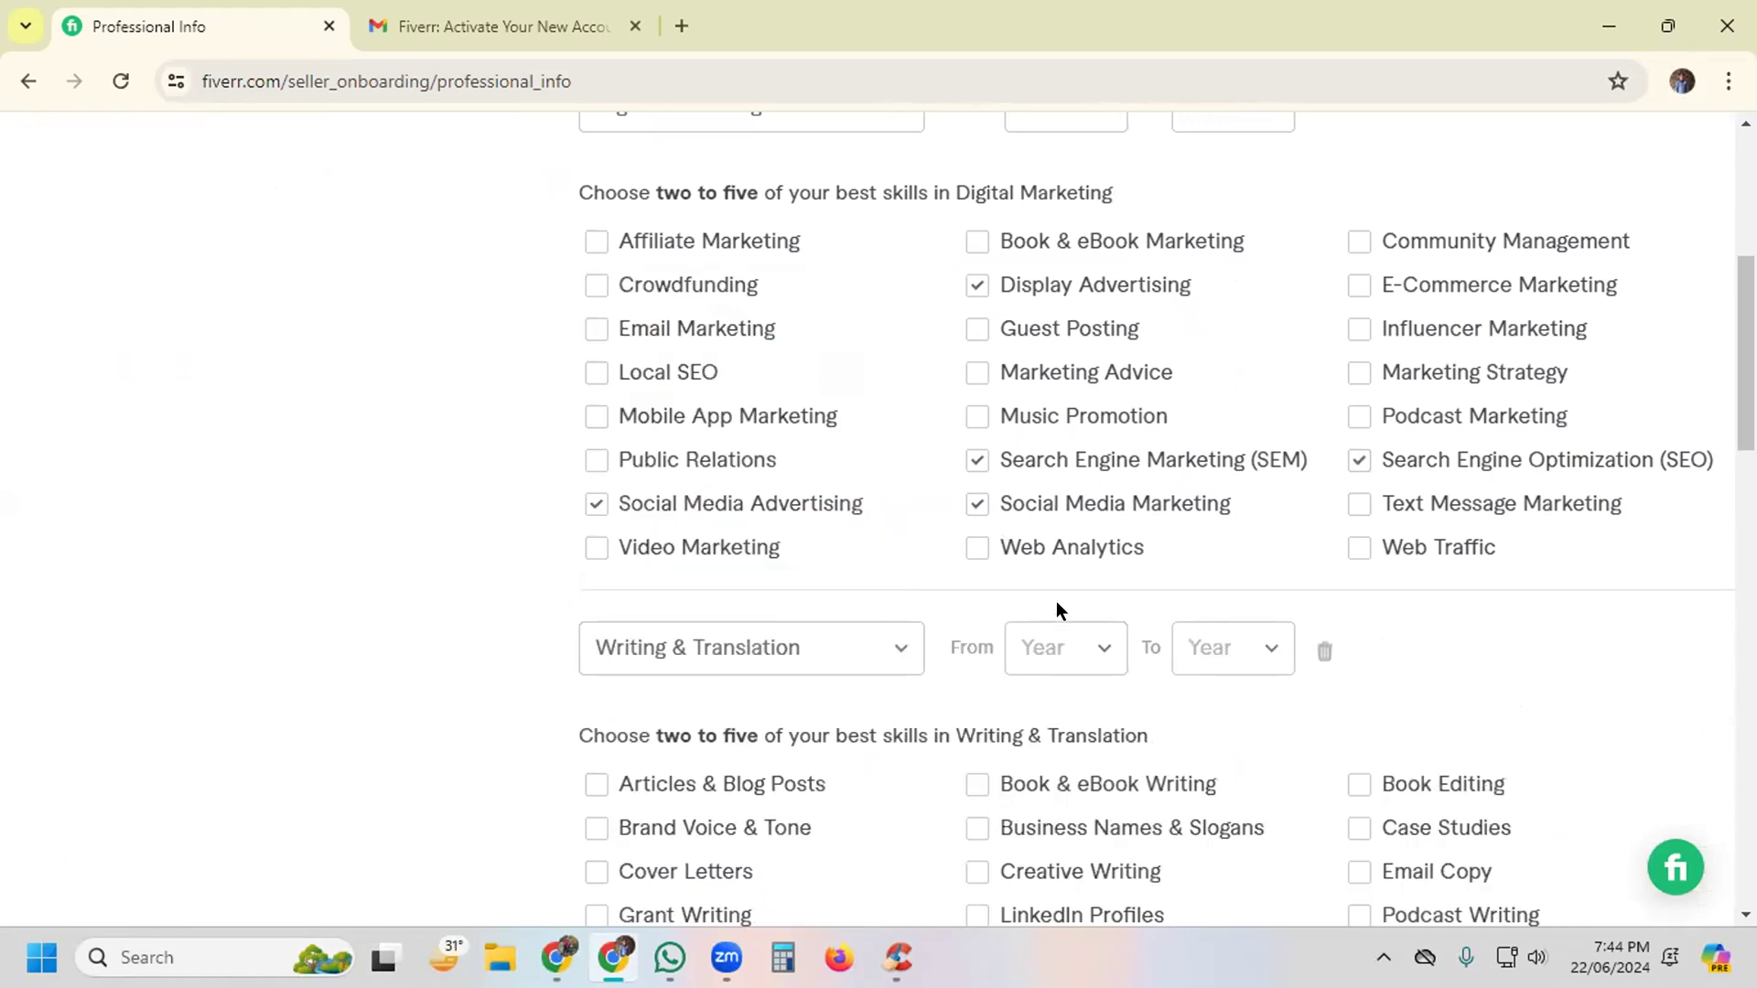
pyautogui.scroll(-1, 1056, 608)
pyautogui.scroll(-1, 1056, 604)
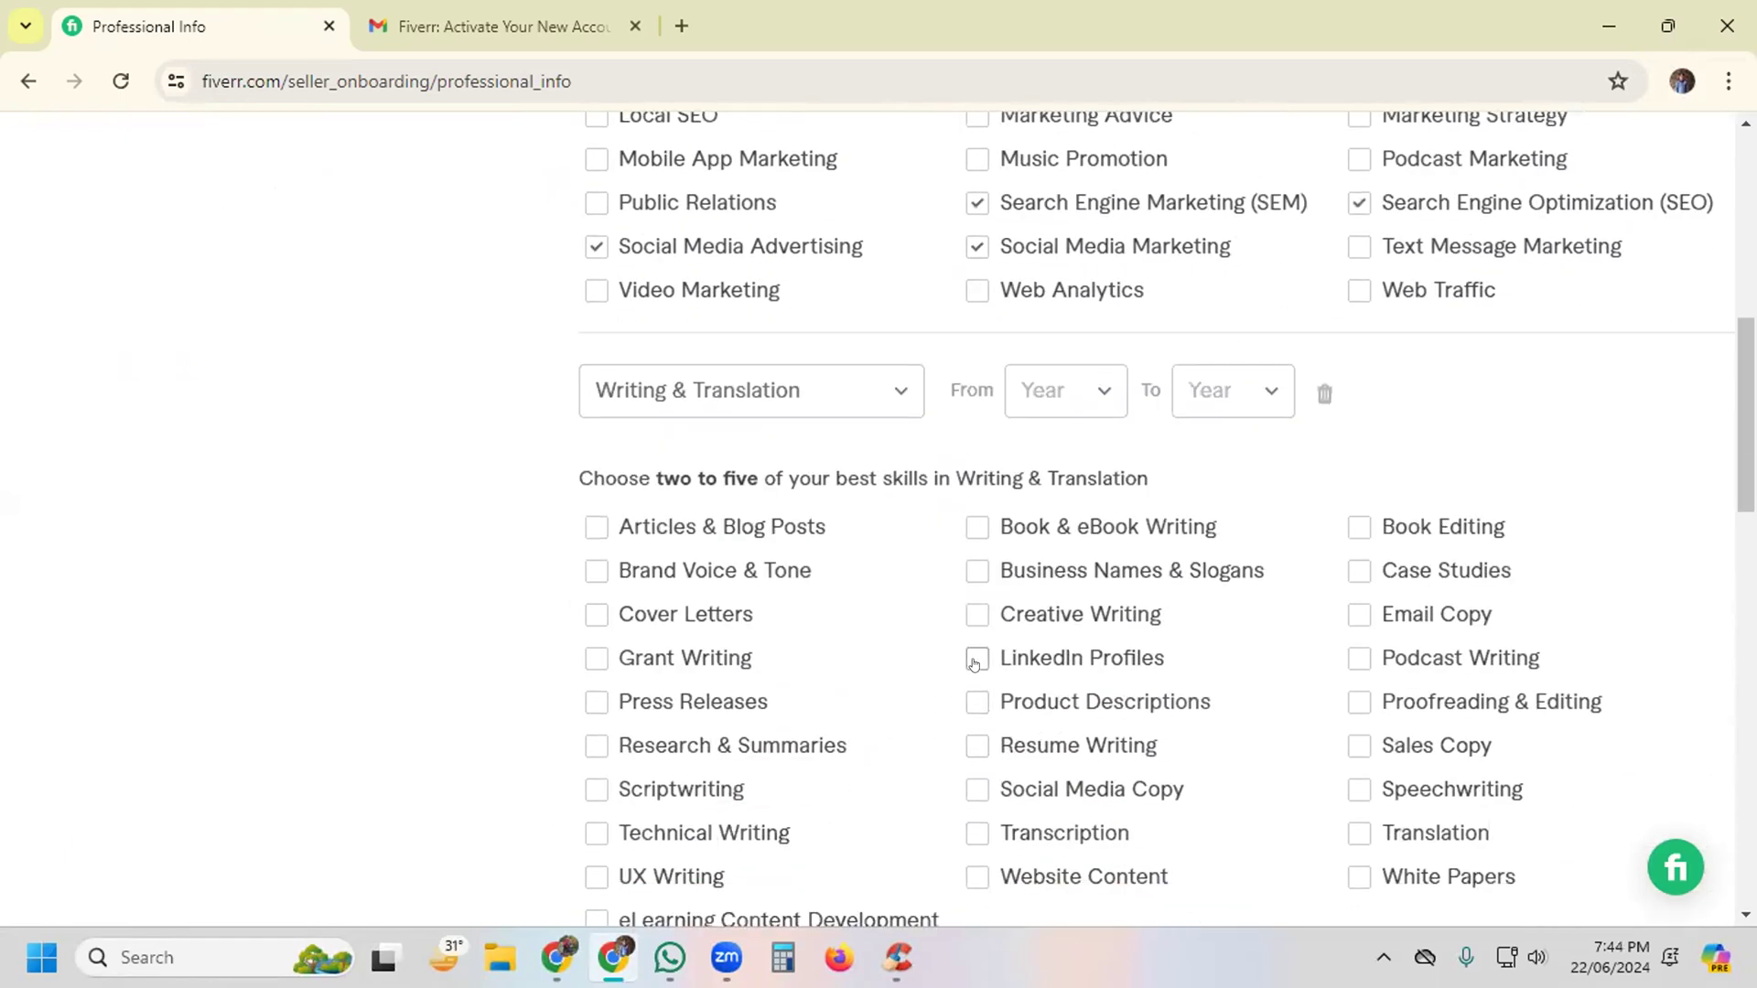
# - Set the Writing & Translation occupation's years from 2023 to 2024
pyautogui.click(1053, 400)
pyautogui.click(1081, 536)
pyautogui.click(1245, 397)
pyautogui.click(1226, 469)
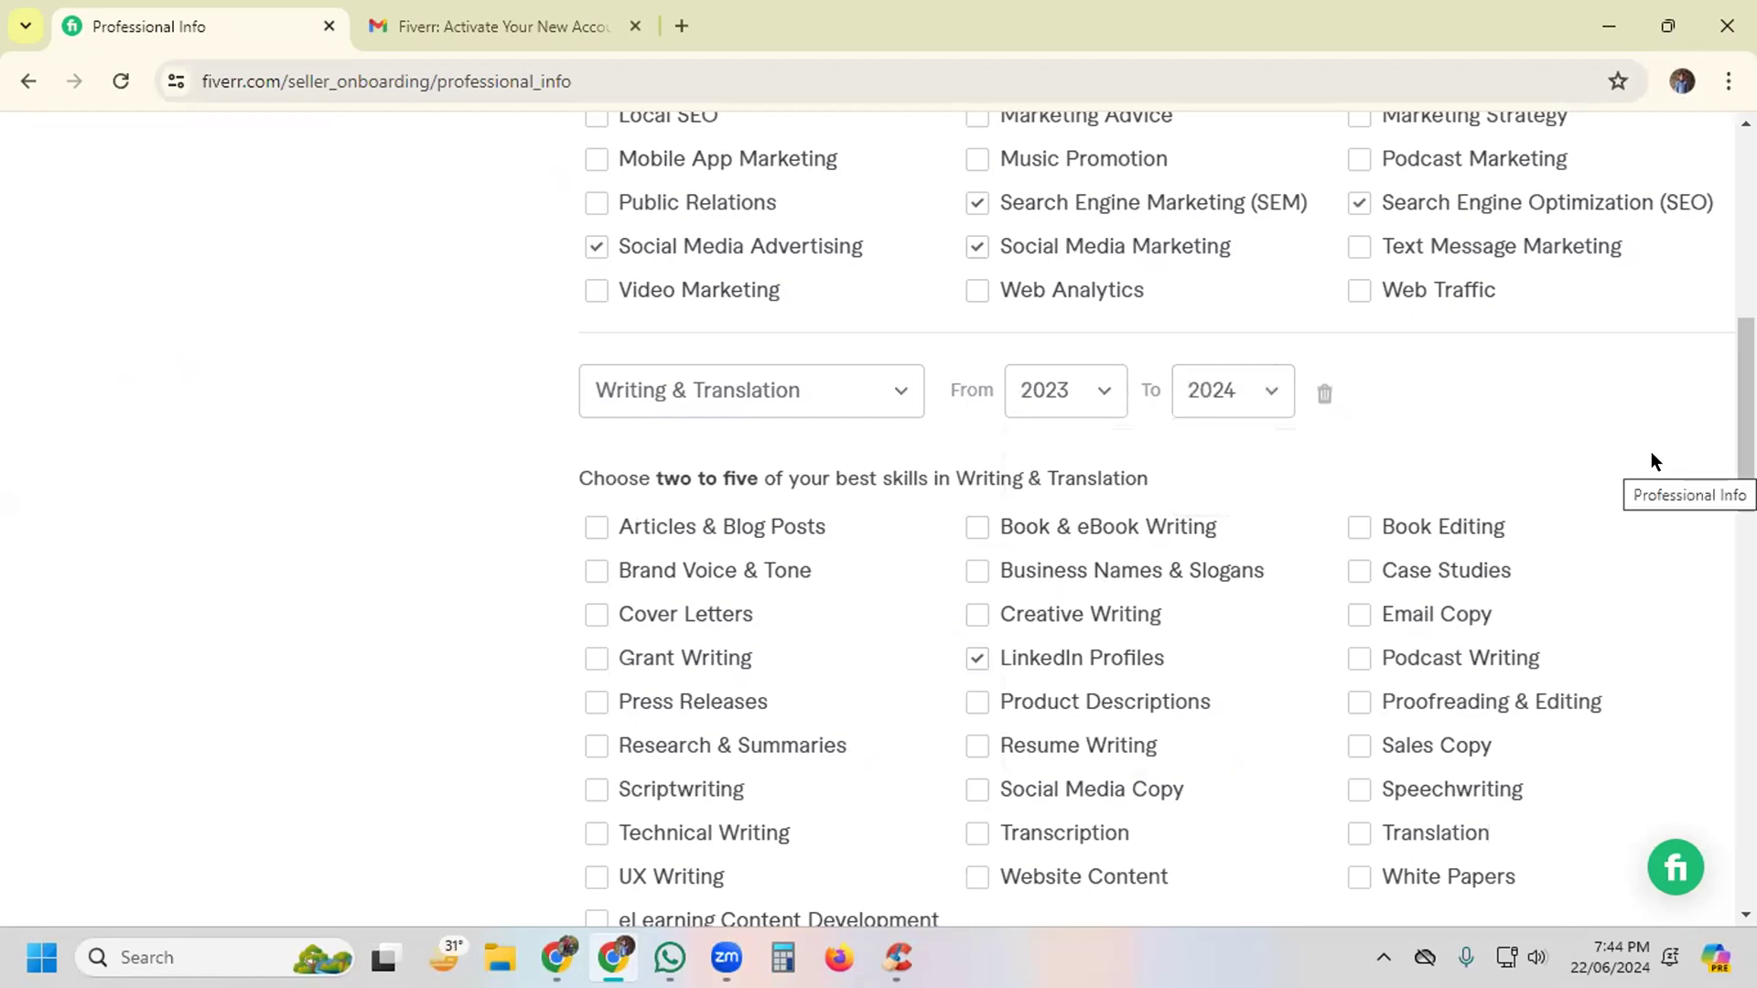
pyautogui.scroll(-2, 1652, 456)
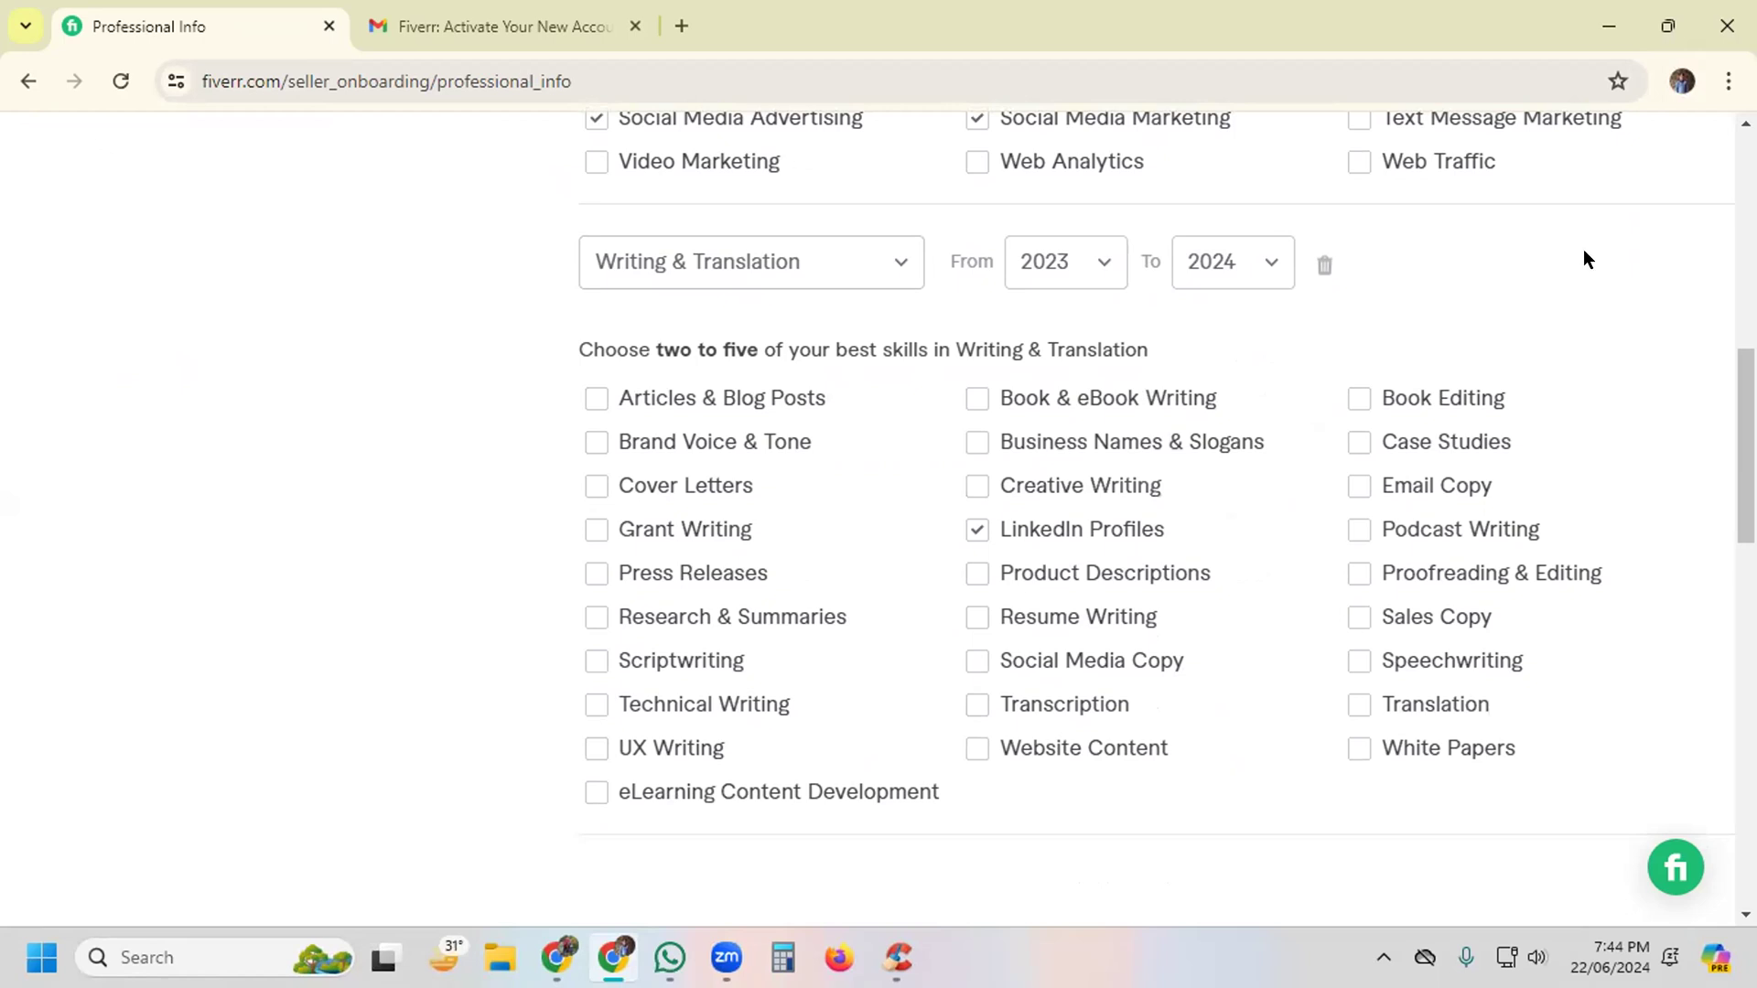
pyautogui.scroll(1, 1484, 293)
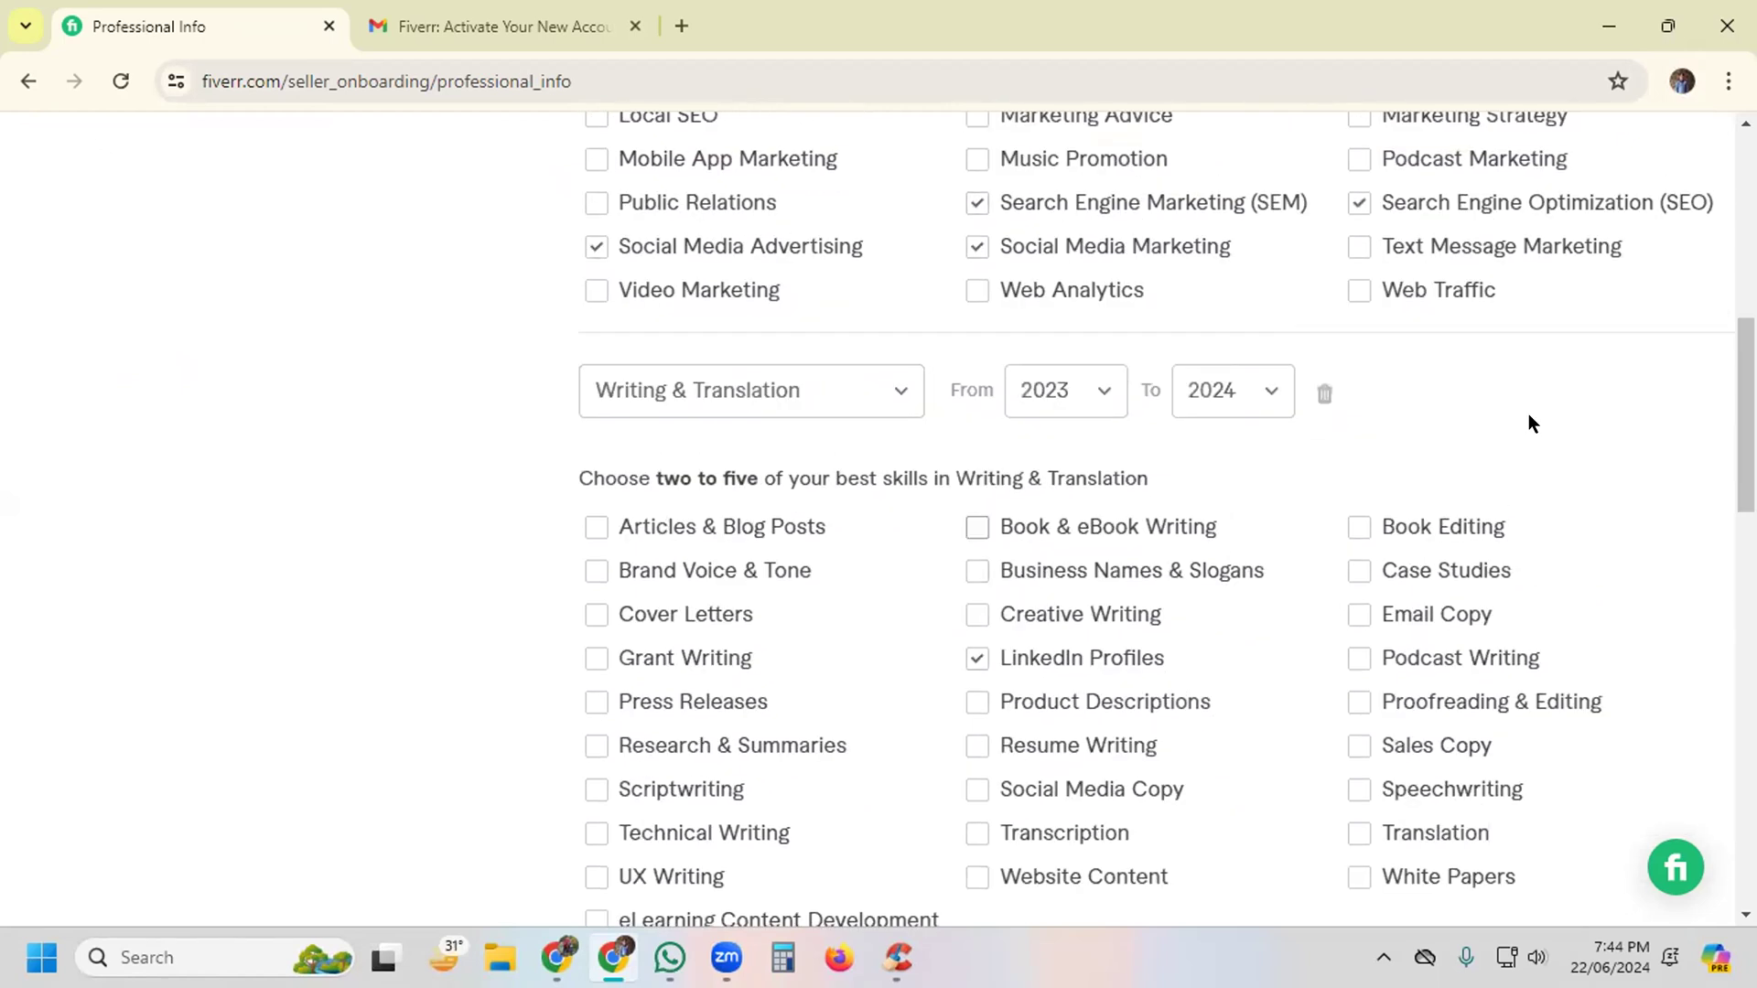
pyautogui.scroll(-5, 1618, 405)
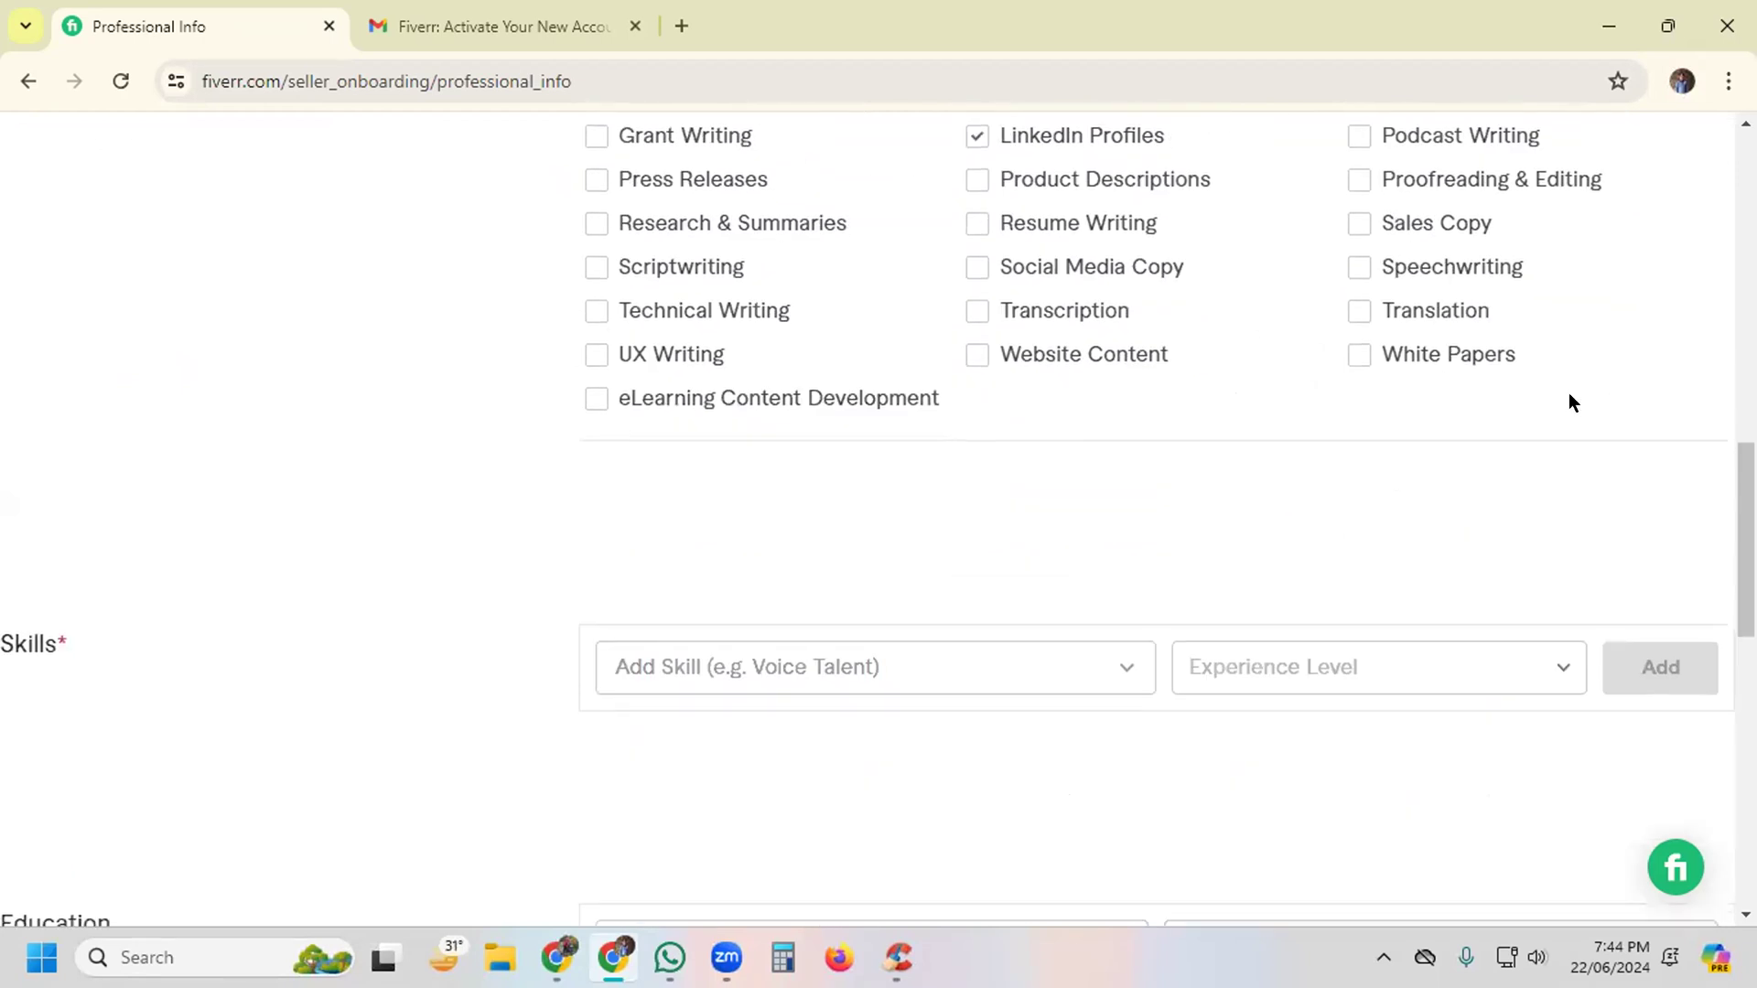
pyautogui.scroll(-2, 1568, 398)
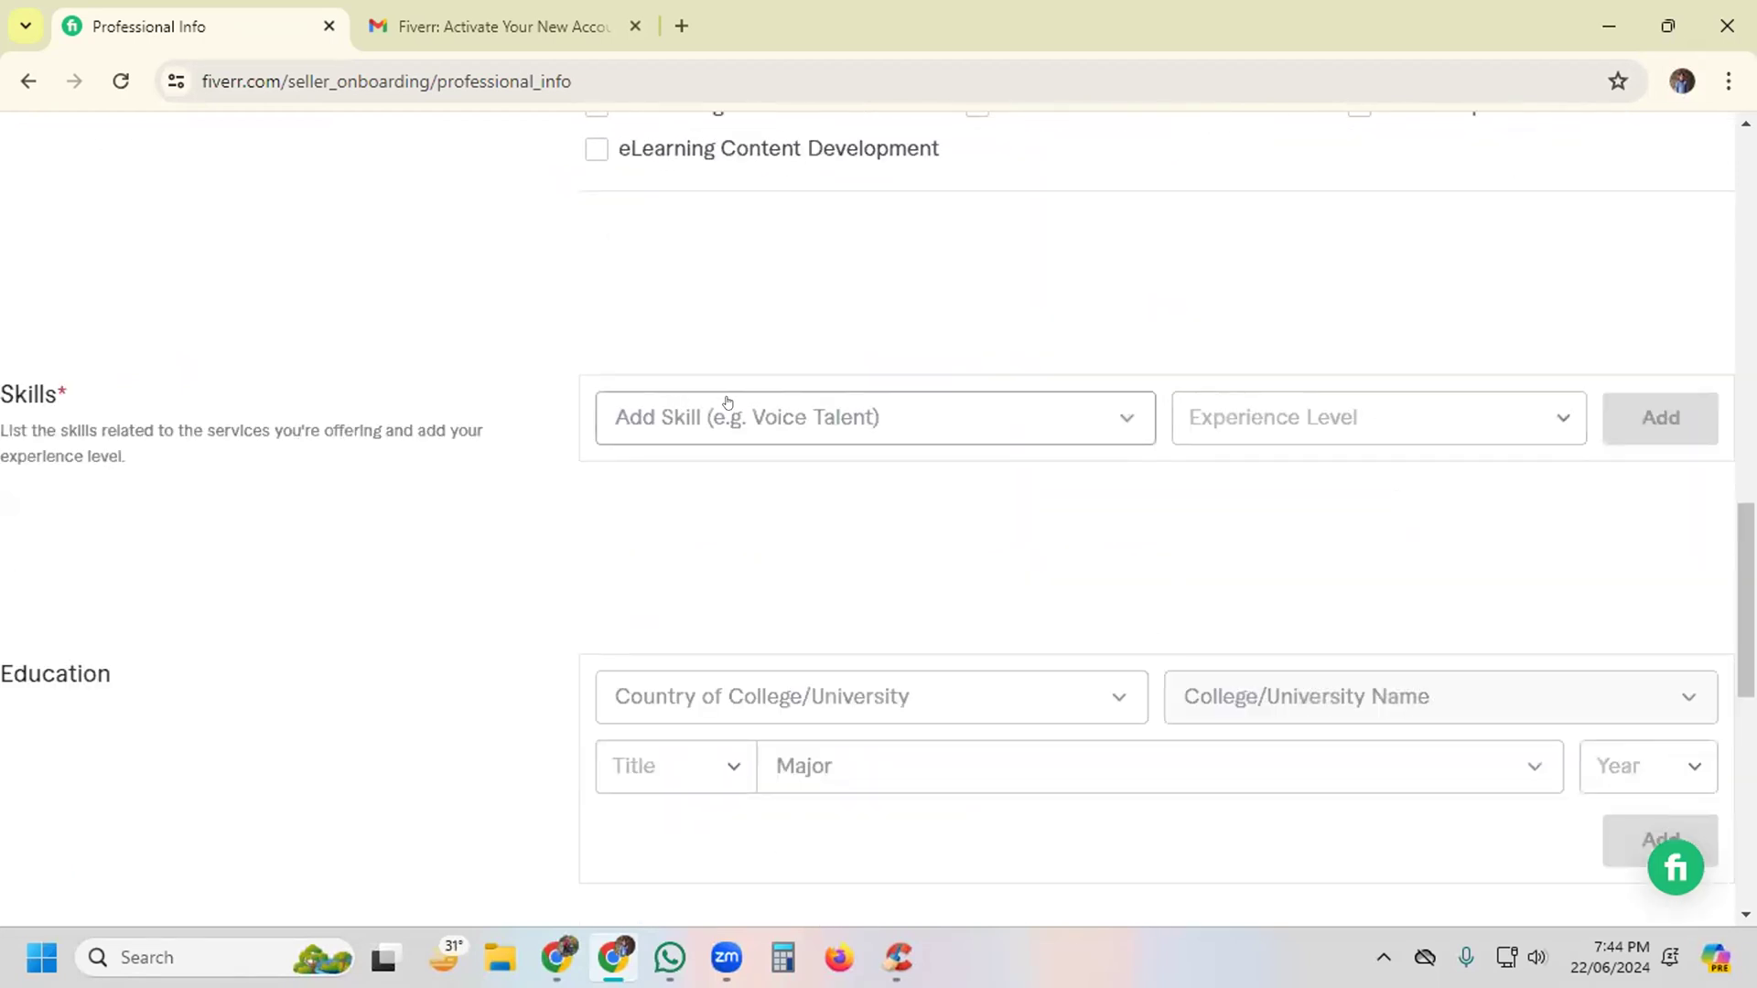
# - Add LinkedIn profiles to the skills table at Expert level
pyautogui.click(1075, 405)
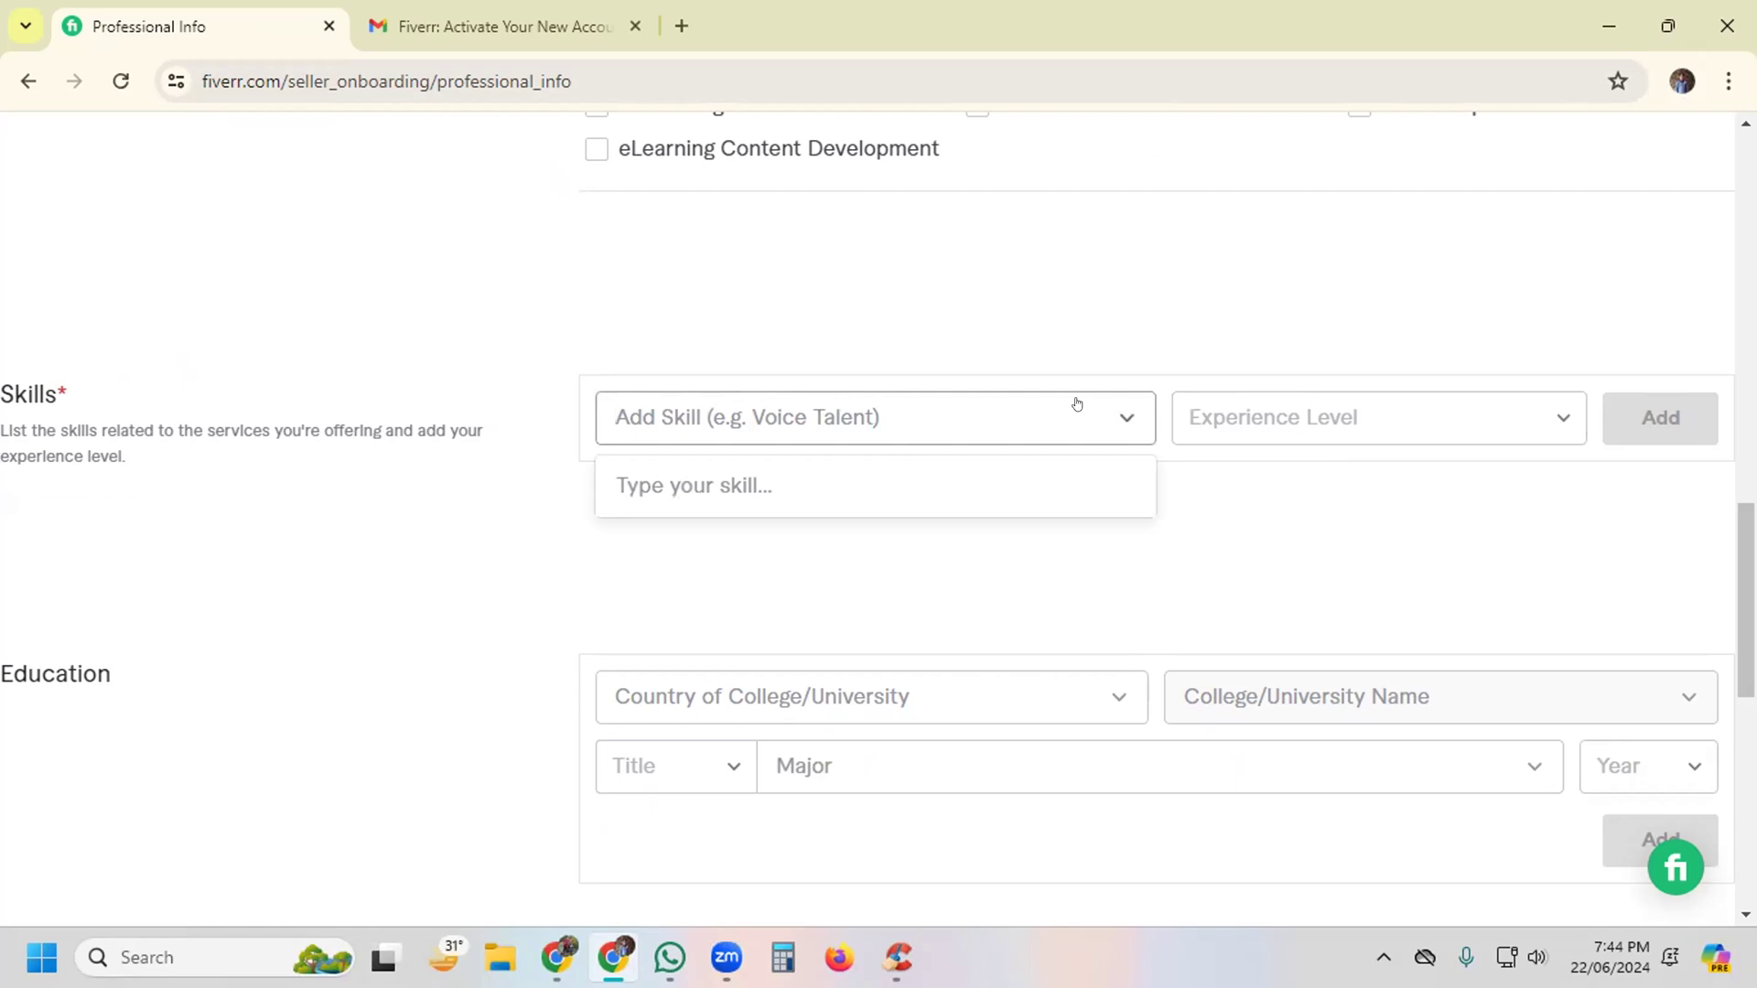
pyautogui.write('linked')
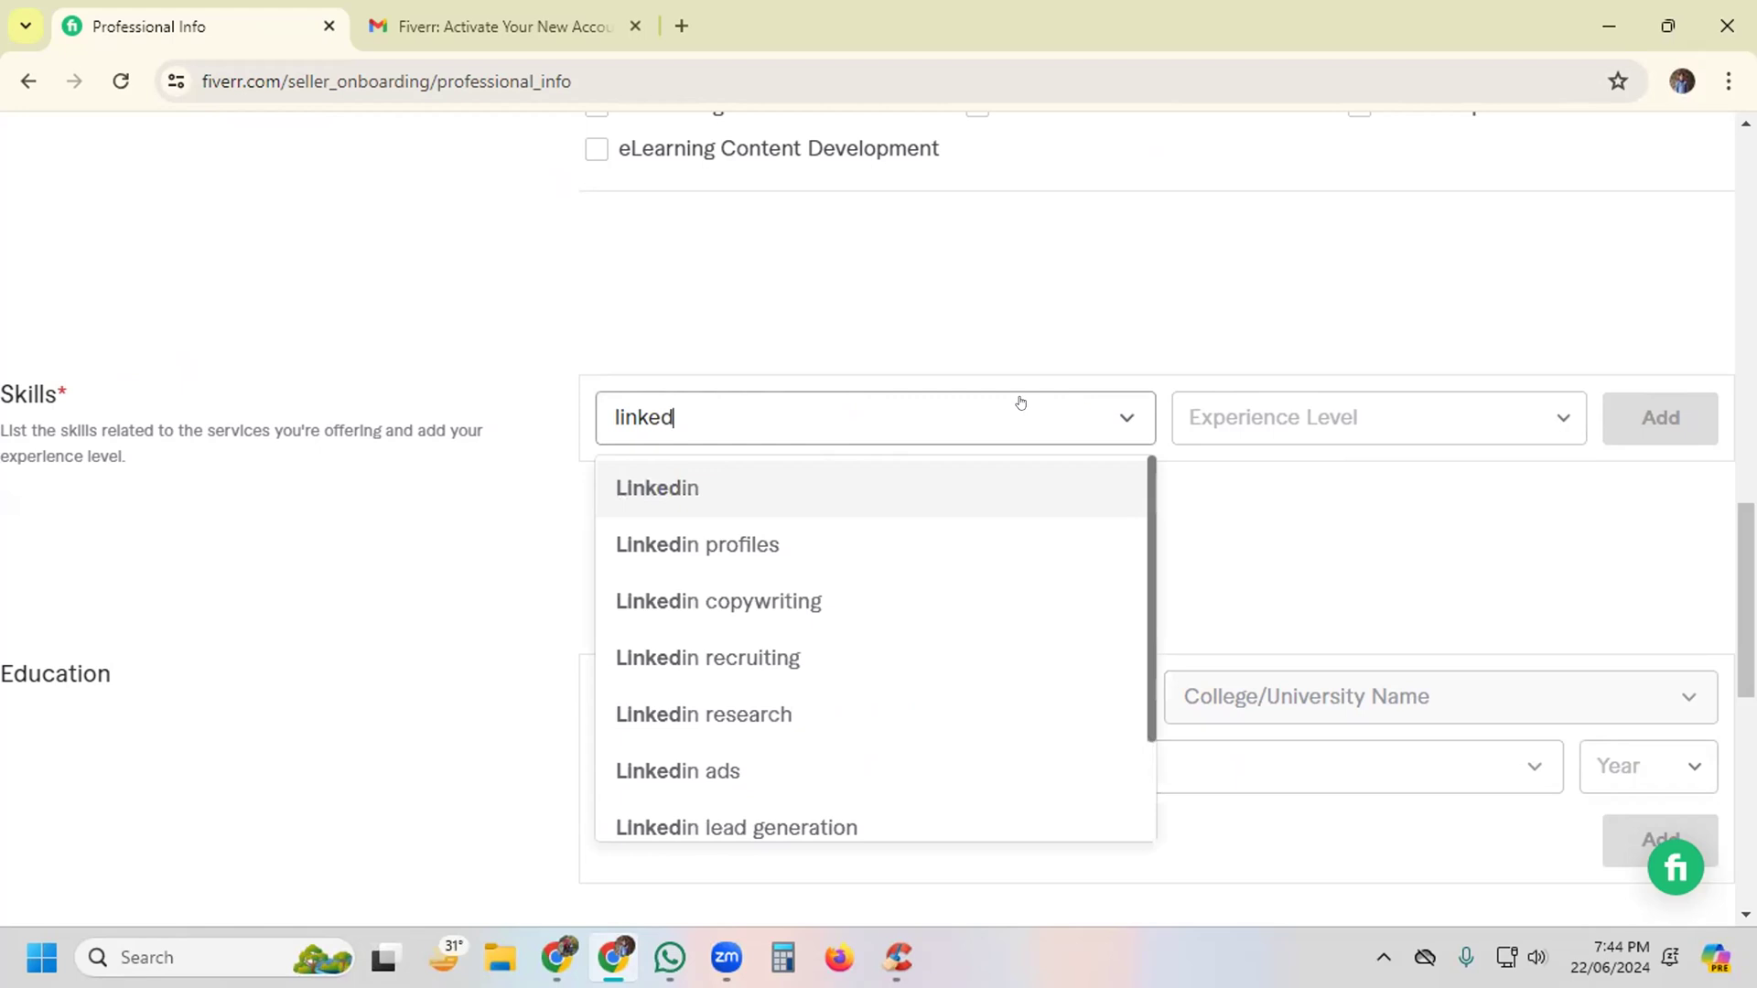
pyautogui.click(705, 544)
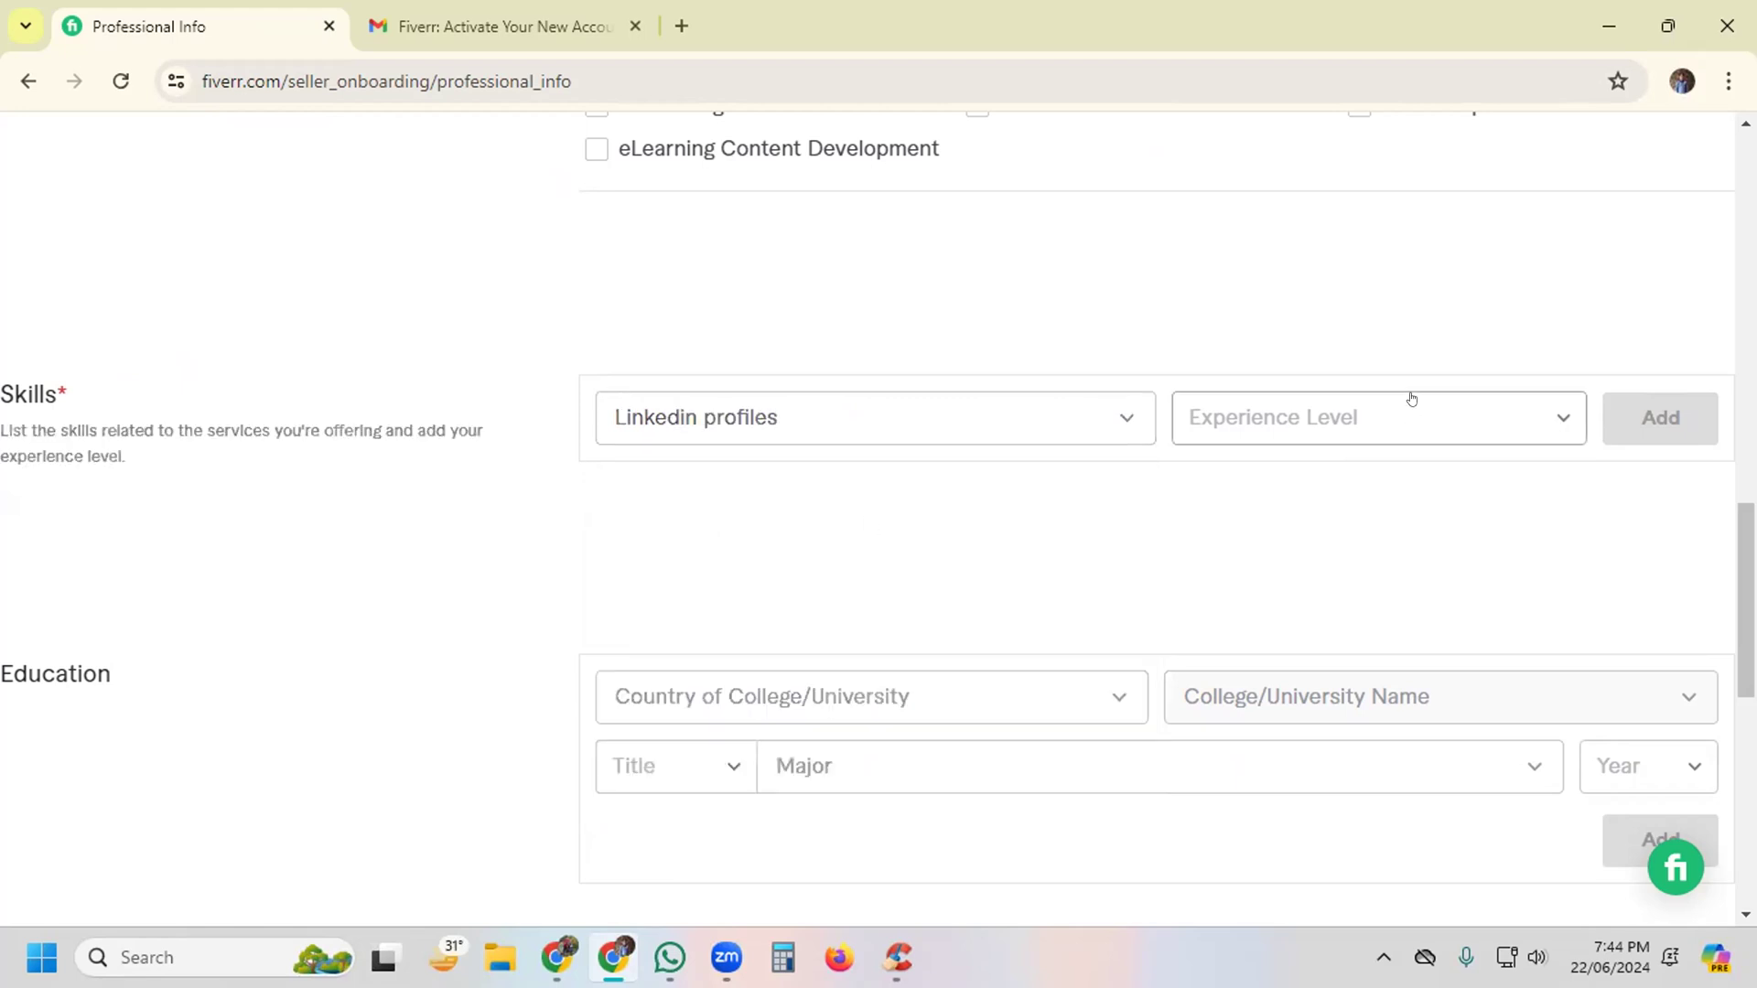
pyautogui.click(1304, 417)
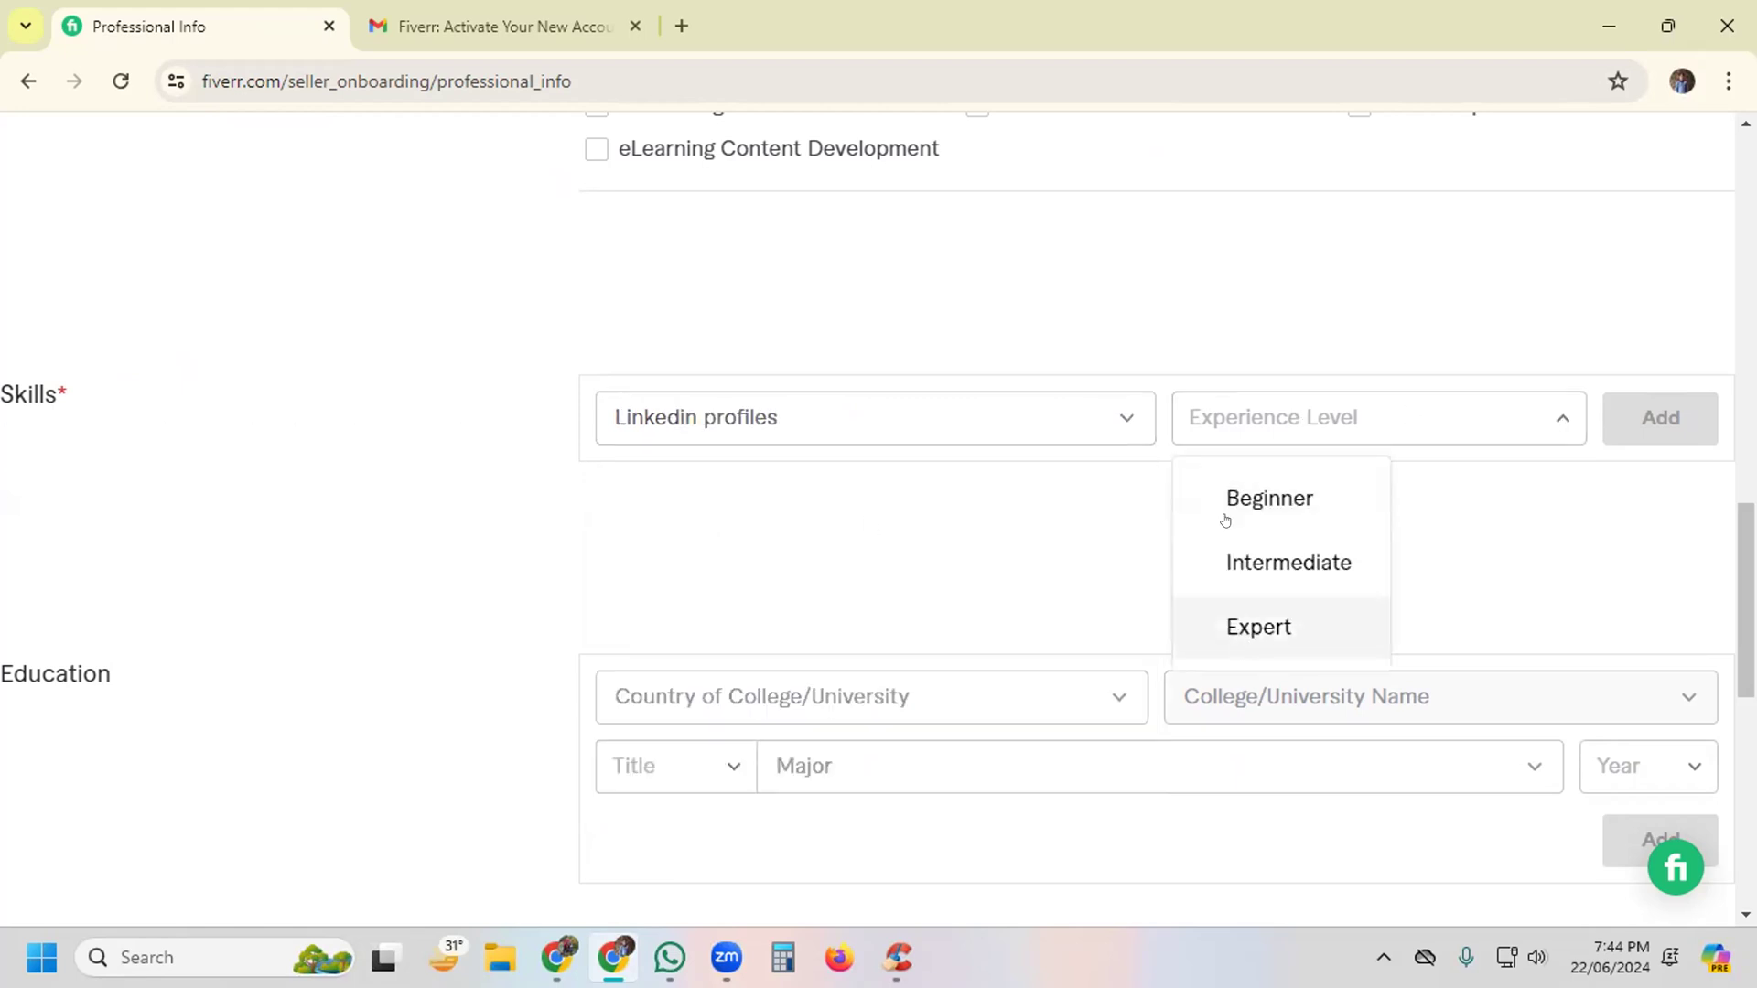
pyautogui.click(1243, 629)
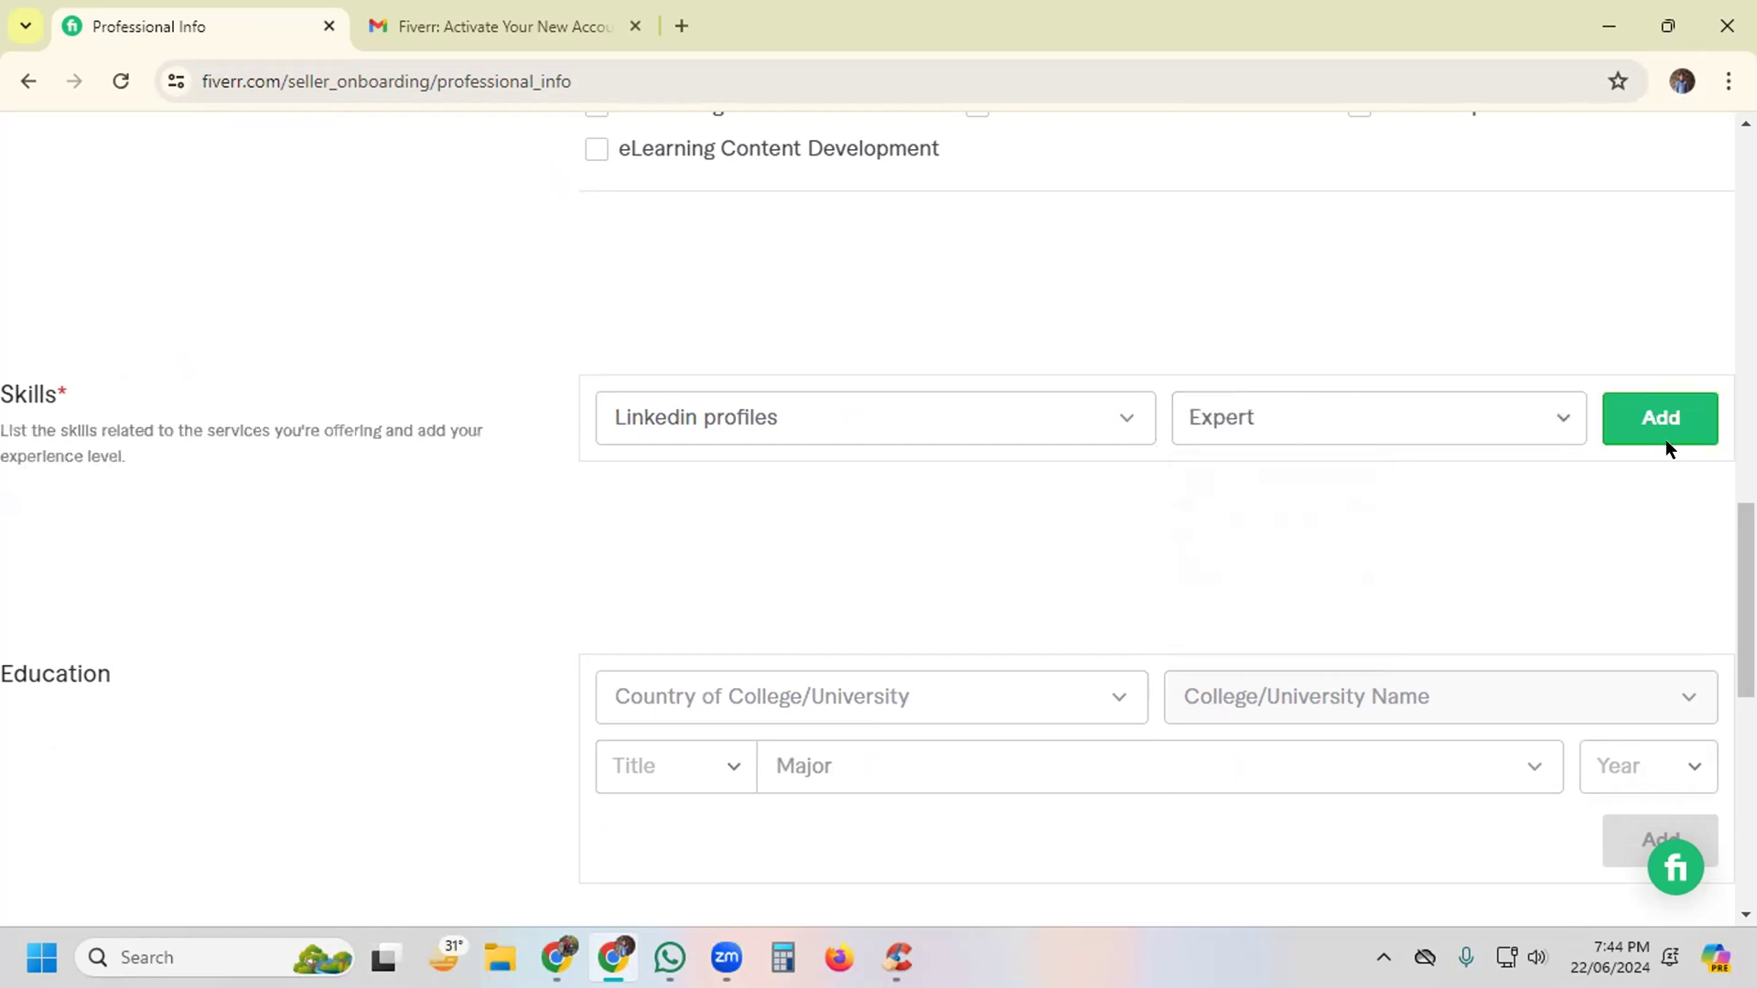
pyautogui.click(1637, 407)
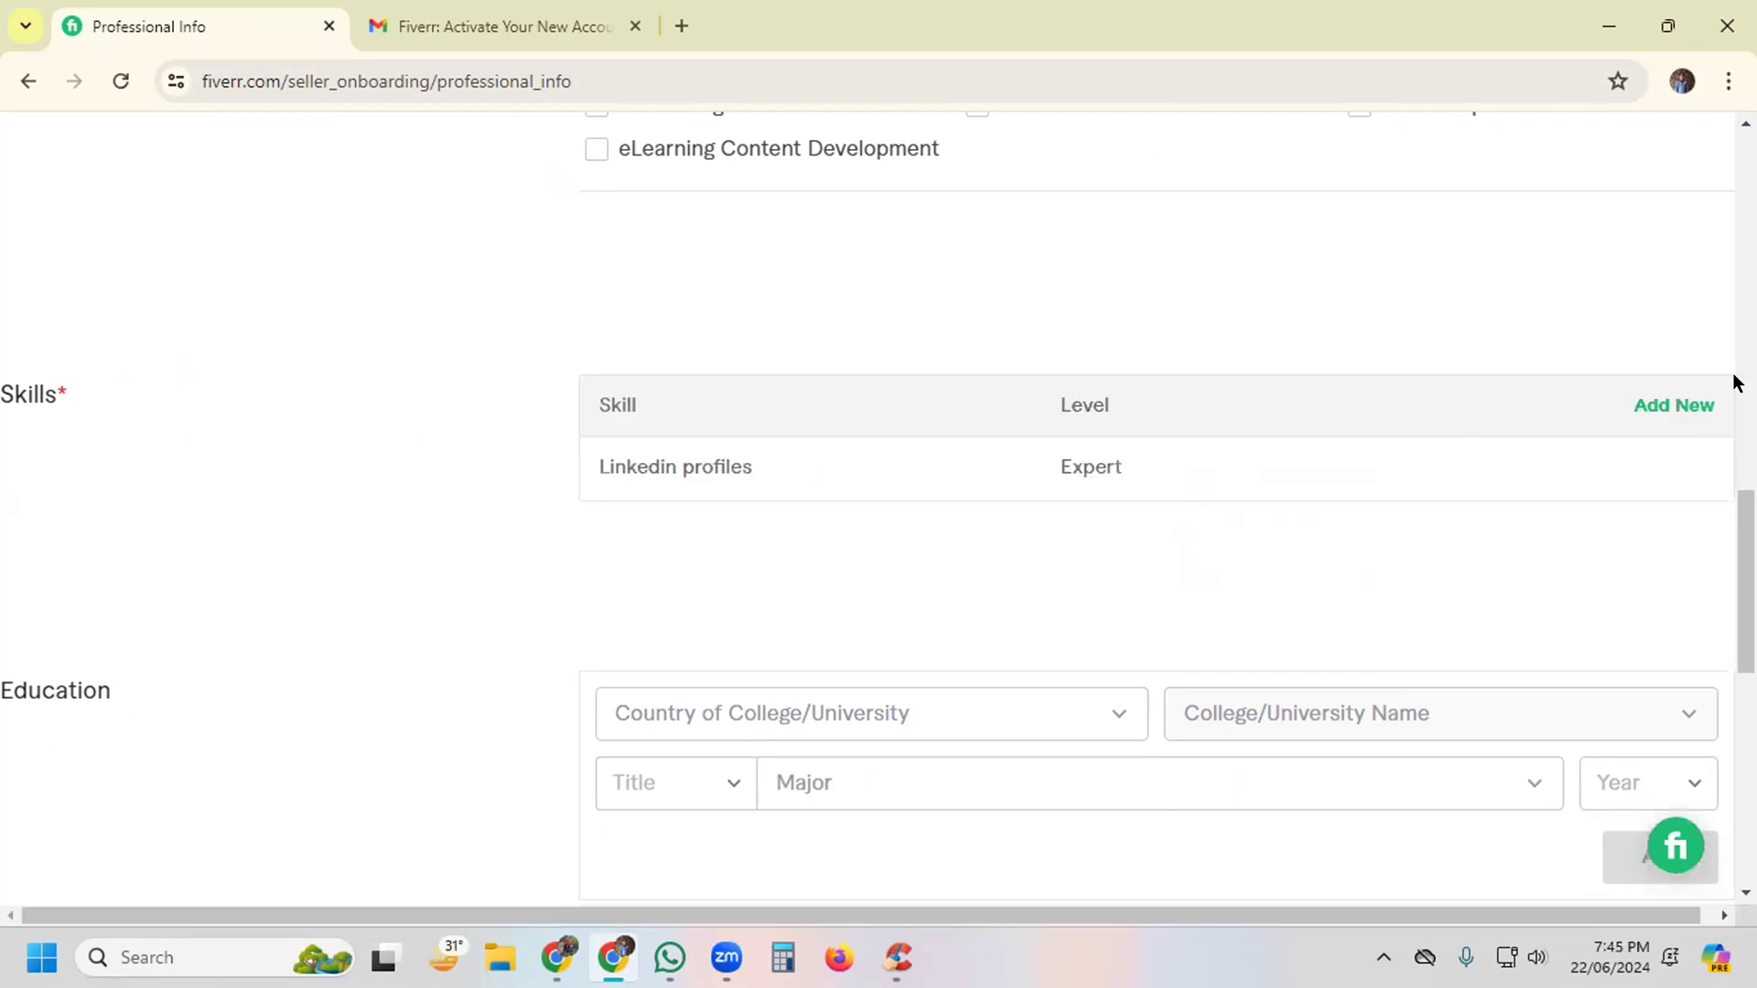
# - Add LinkedIn lead generation as another Expert-level skill
pyautogui.click(1637, 404)
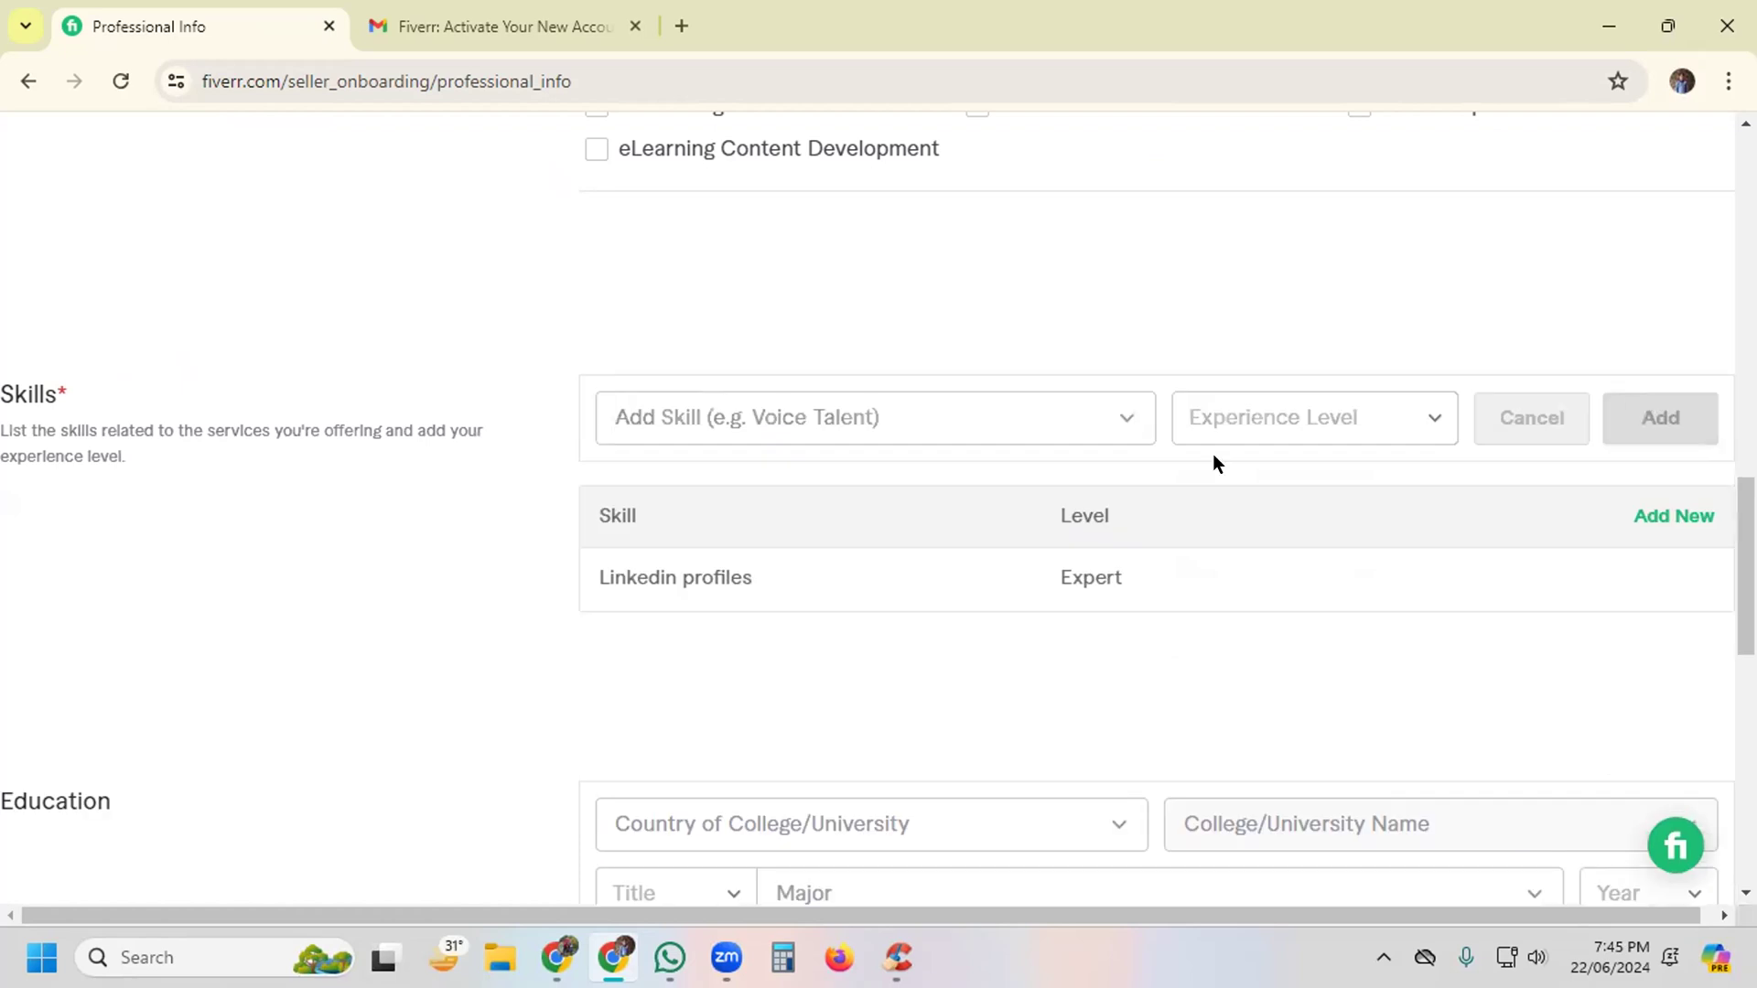
pyautogui.click(690, 418)
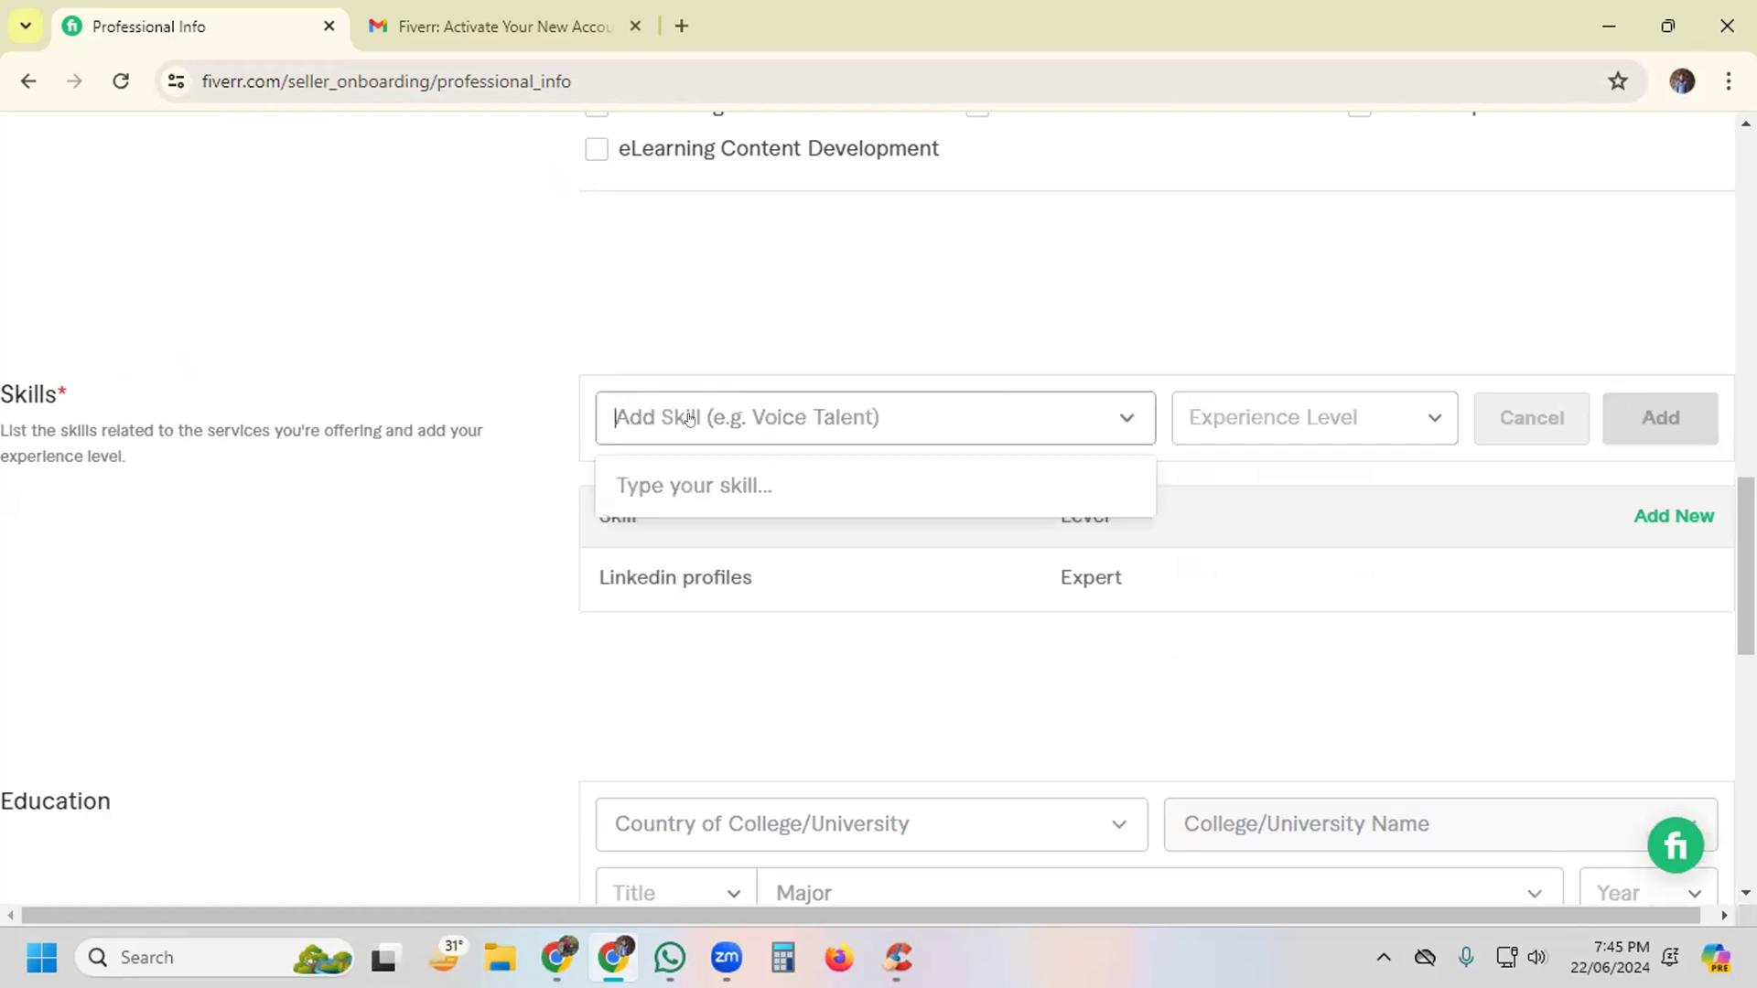
pyautogui.write('linked')
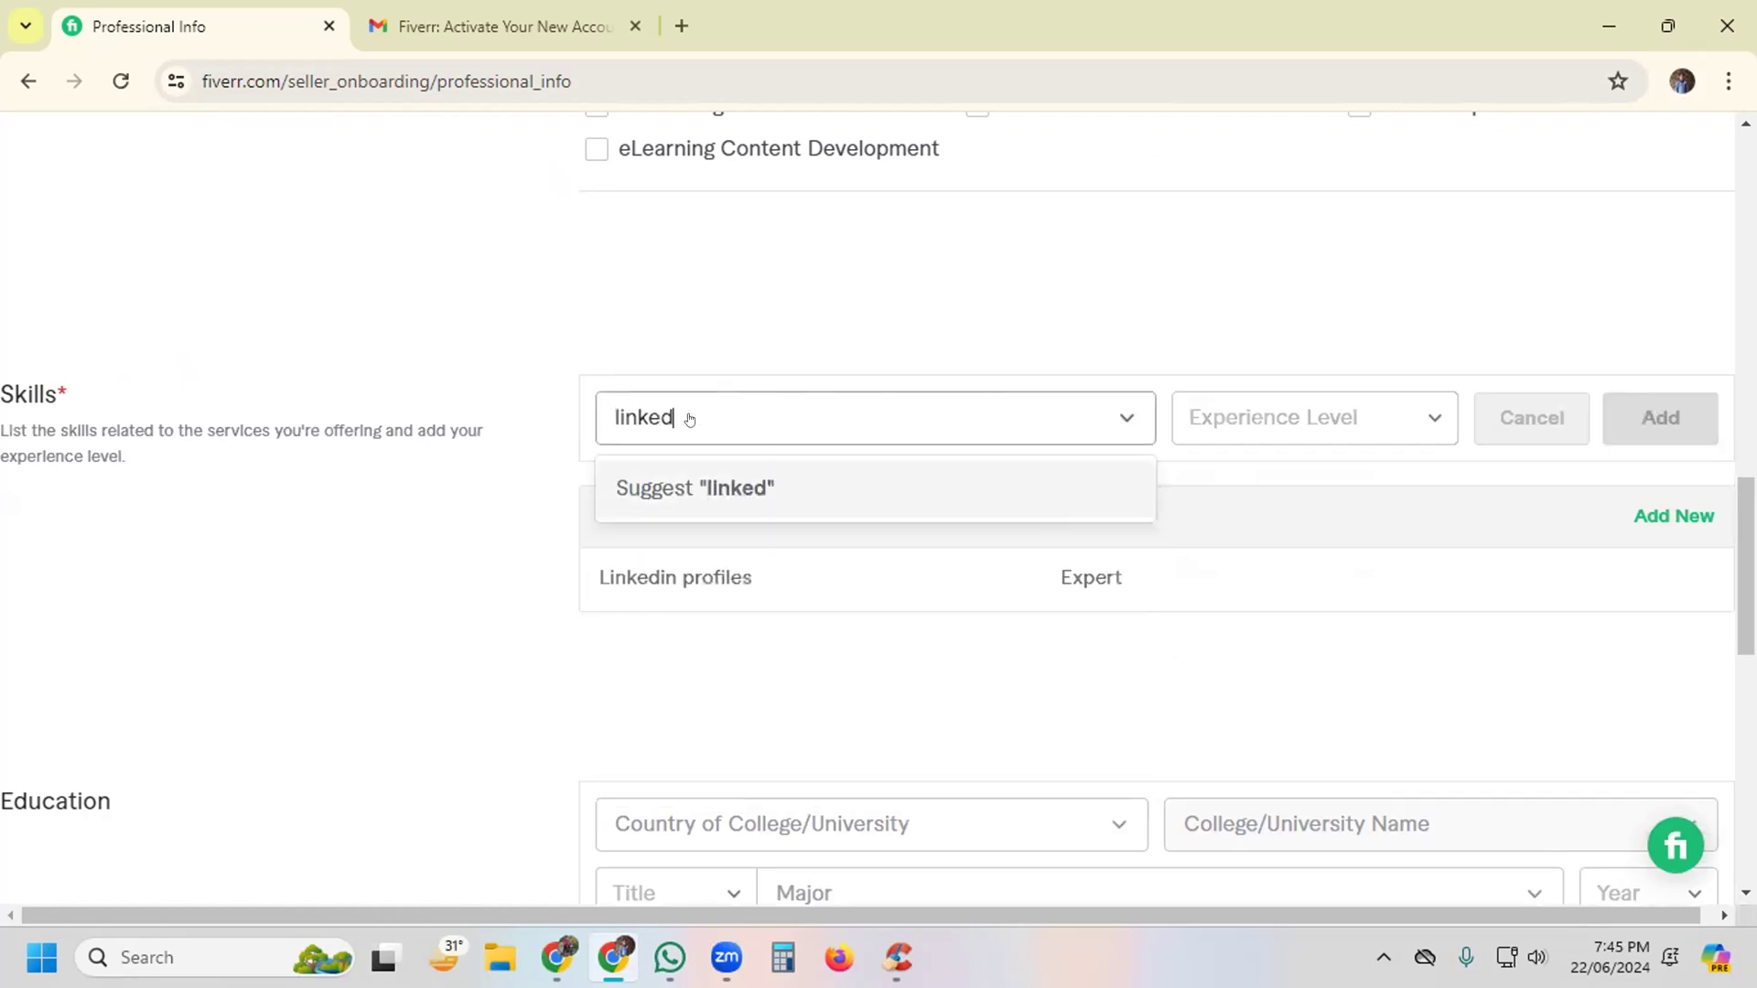
pyautogui.write('im')
pyautogui.press('BackSpace')
pyautogui.write('n')
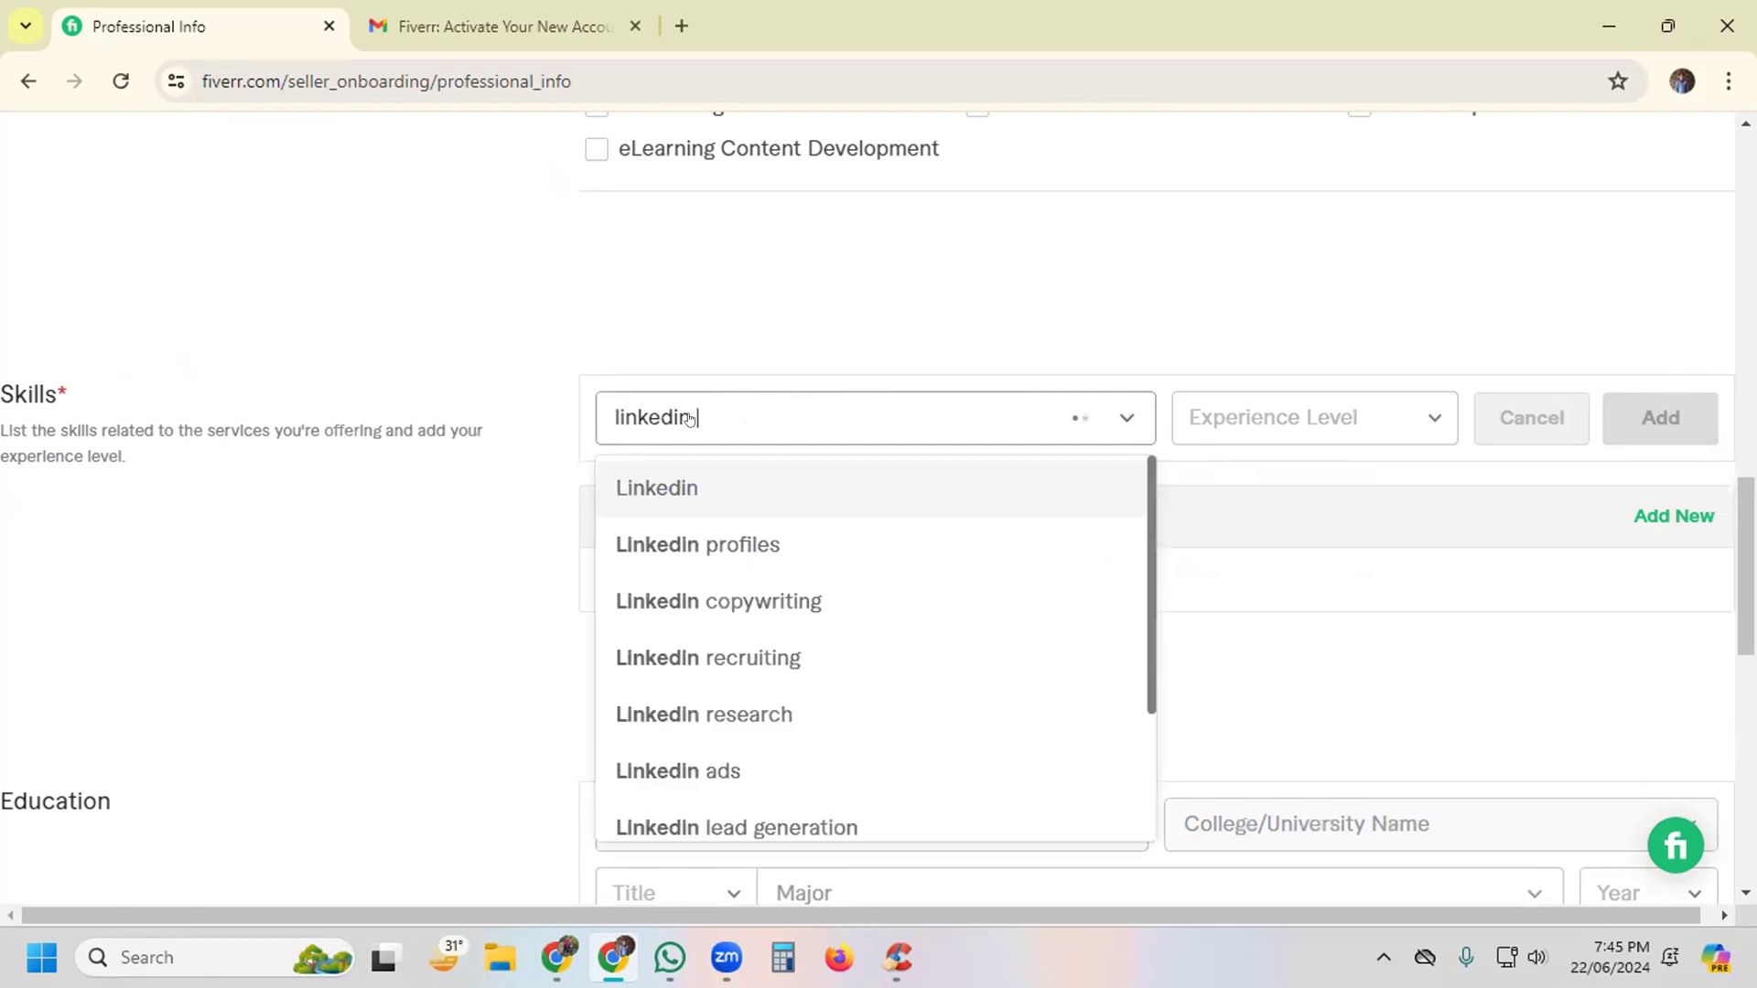
pyautogui.click(774, 827)
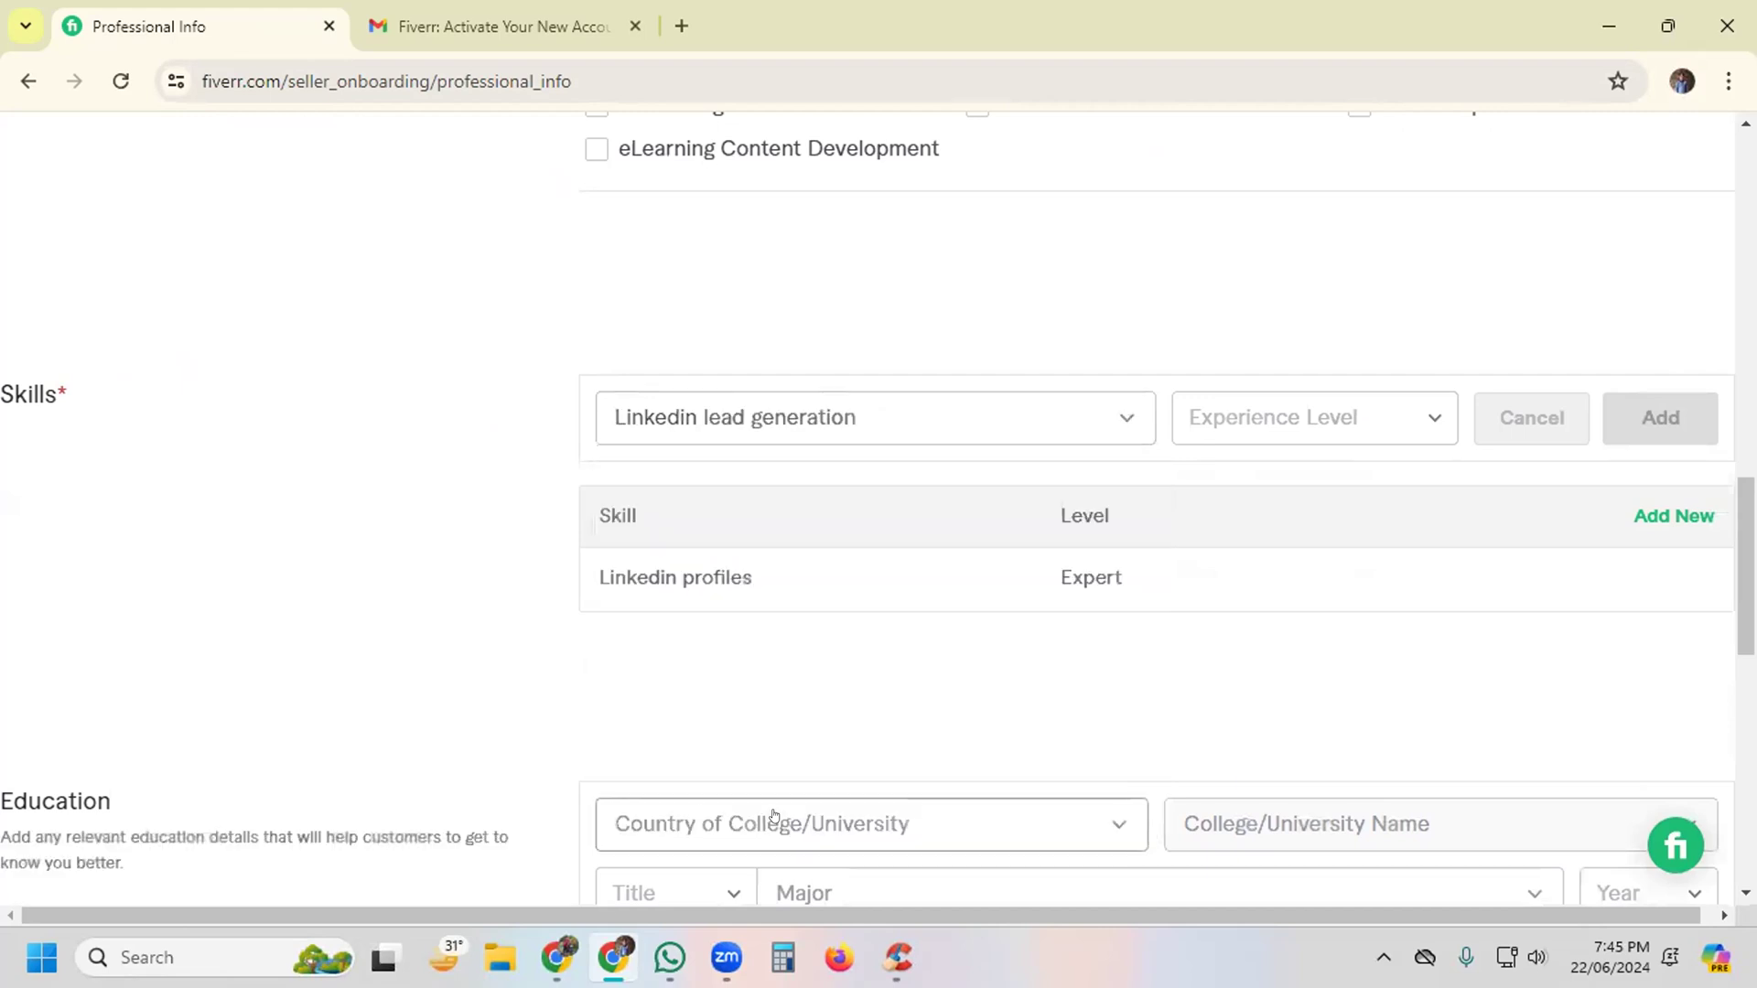
pyautogui.click(1344, 405)
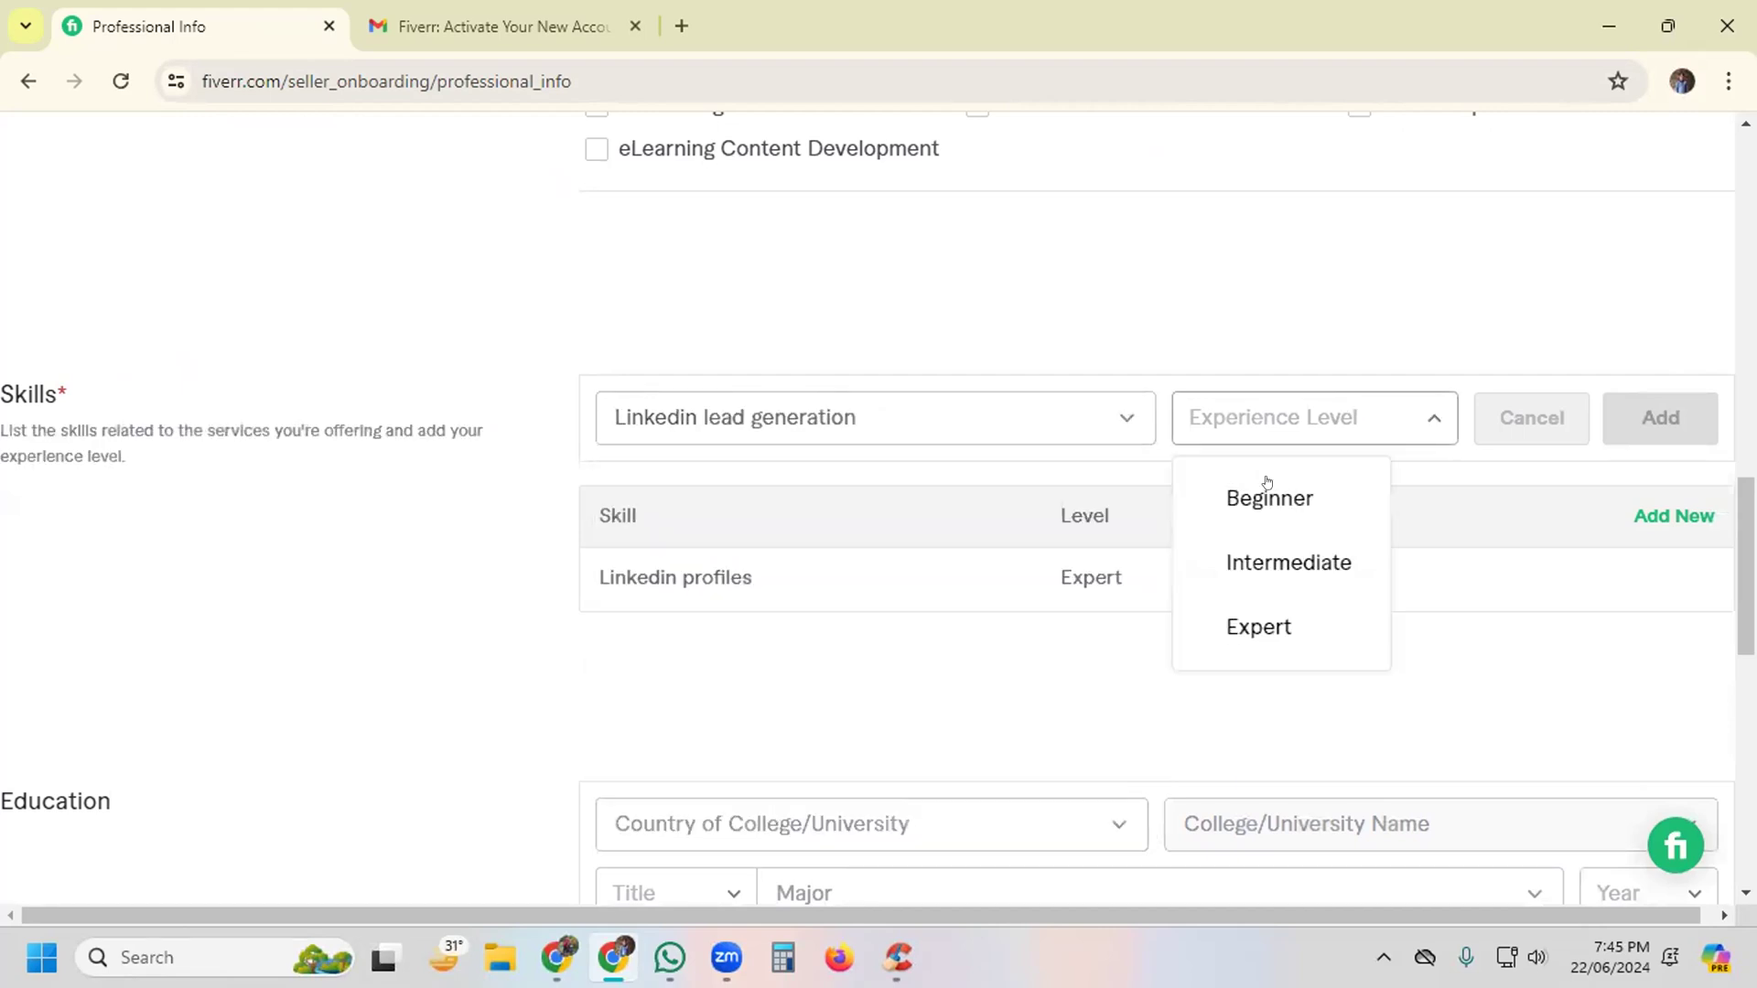
pyautogui.click(1241, 616)
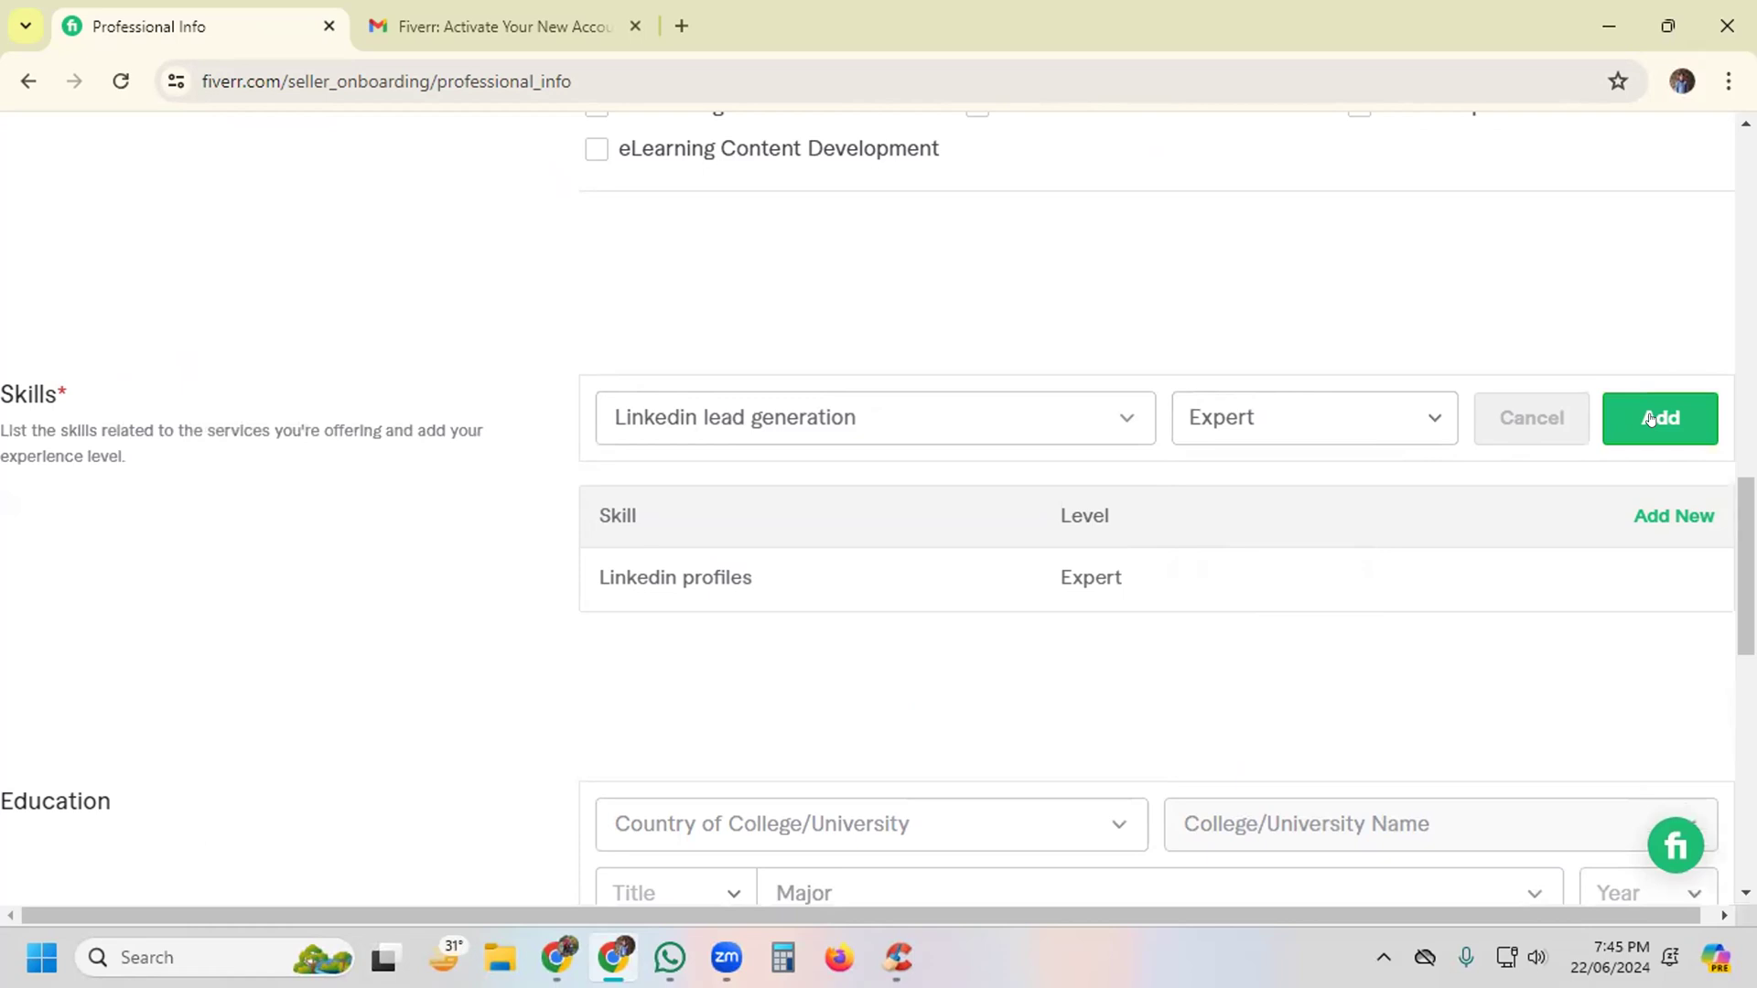
pyautogui.click(1650, 418)
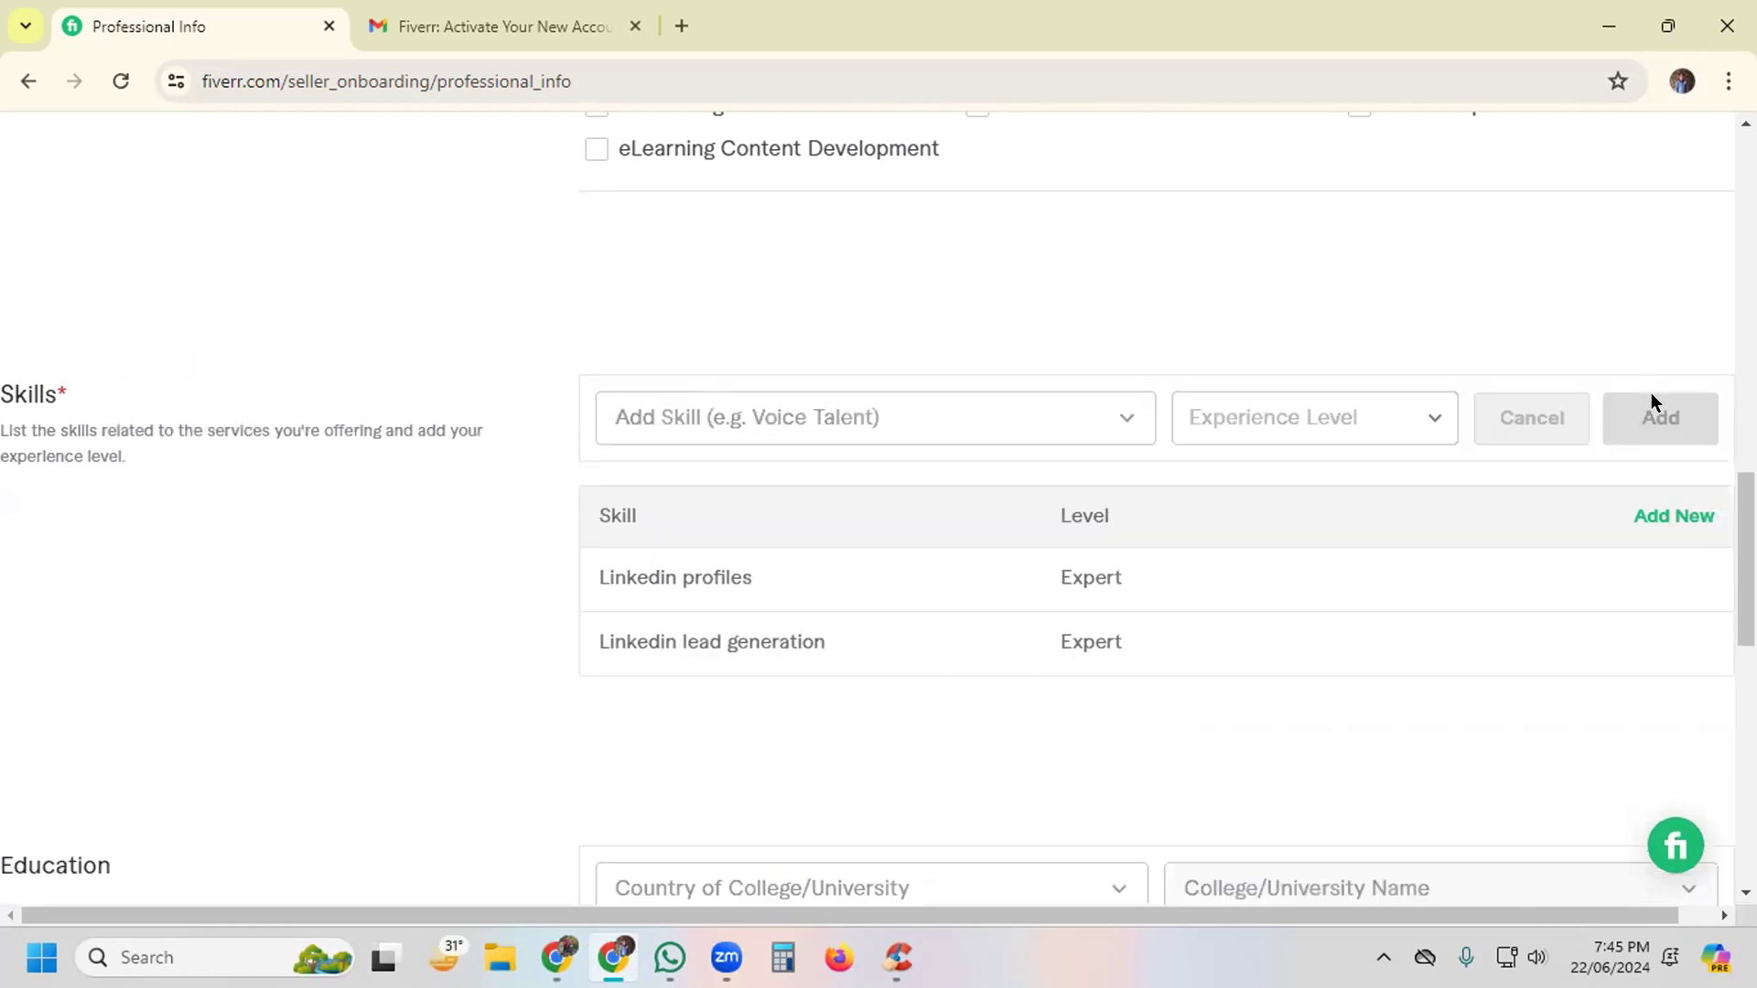
# - Add Lead generation to the skills table at Expert level
pyautogui.click(705, 403)
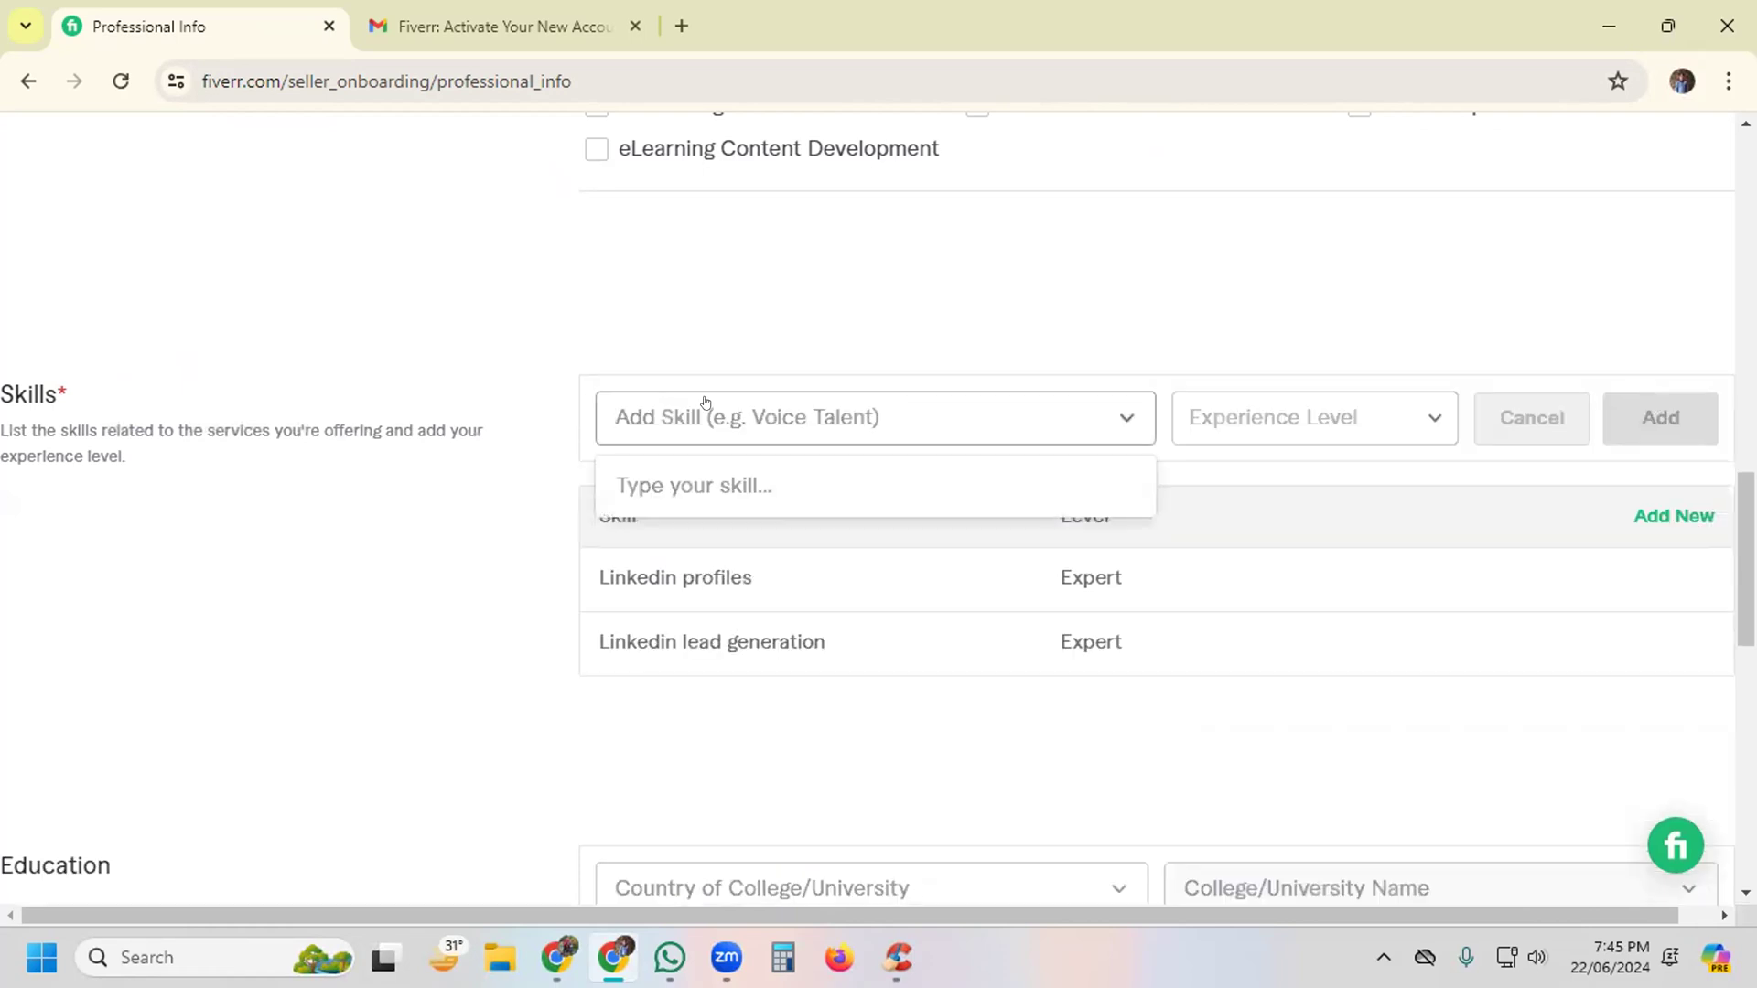
pyautogui.write('linked')
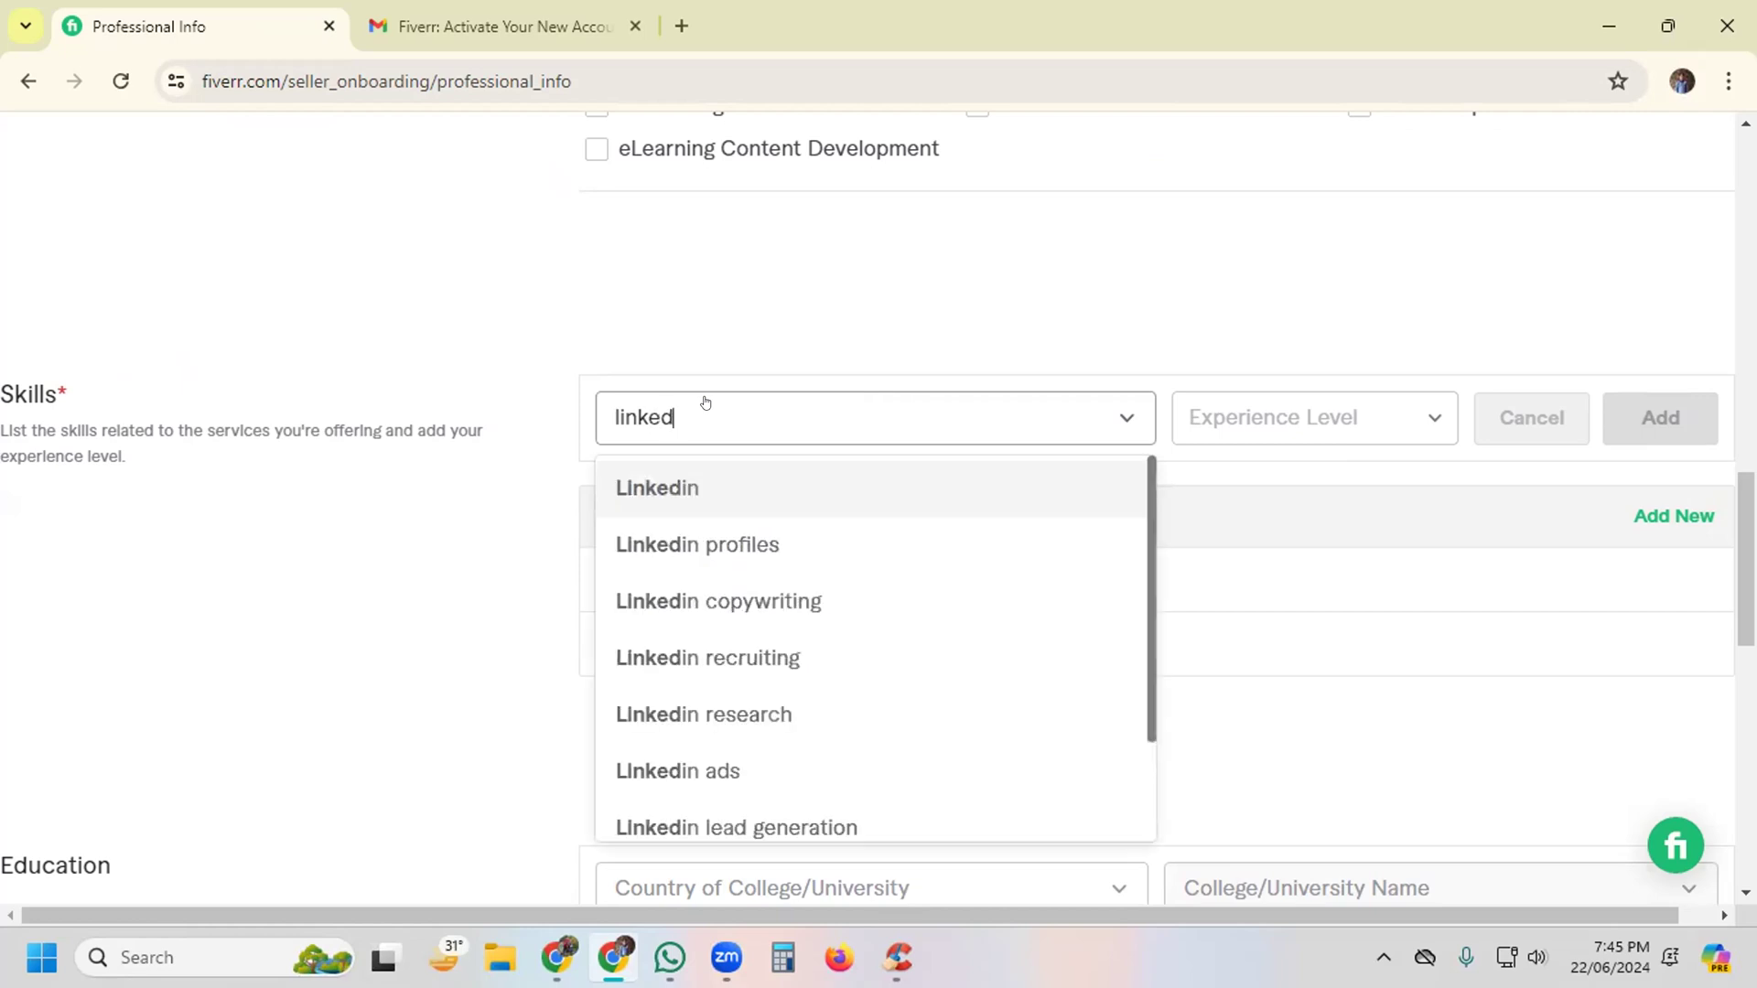
pyautogui.write('in bu')
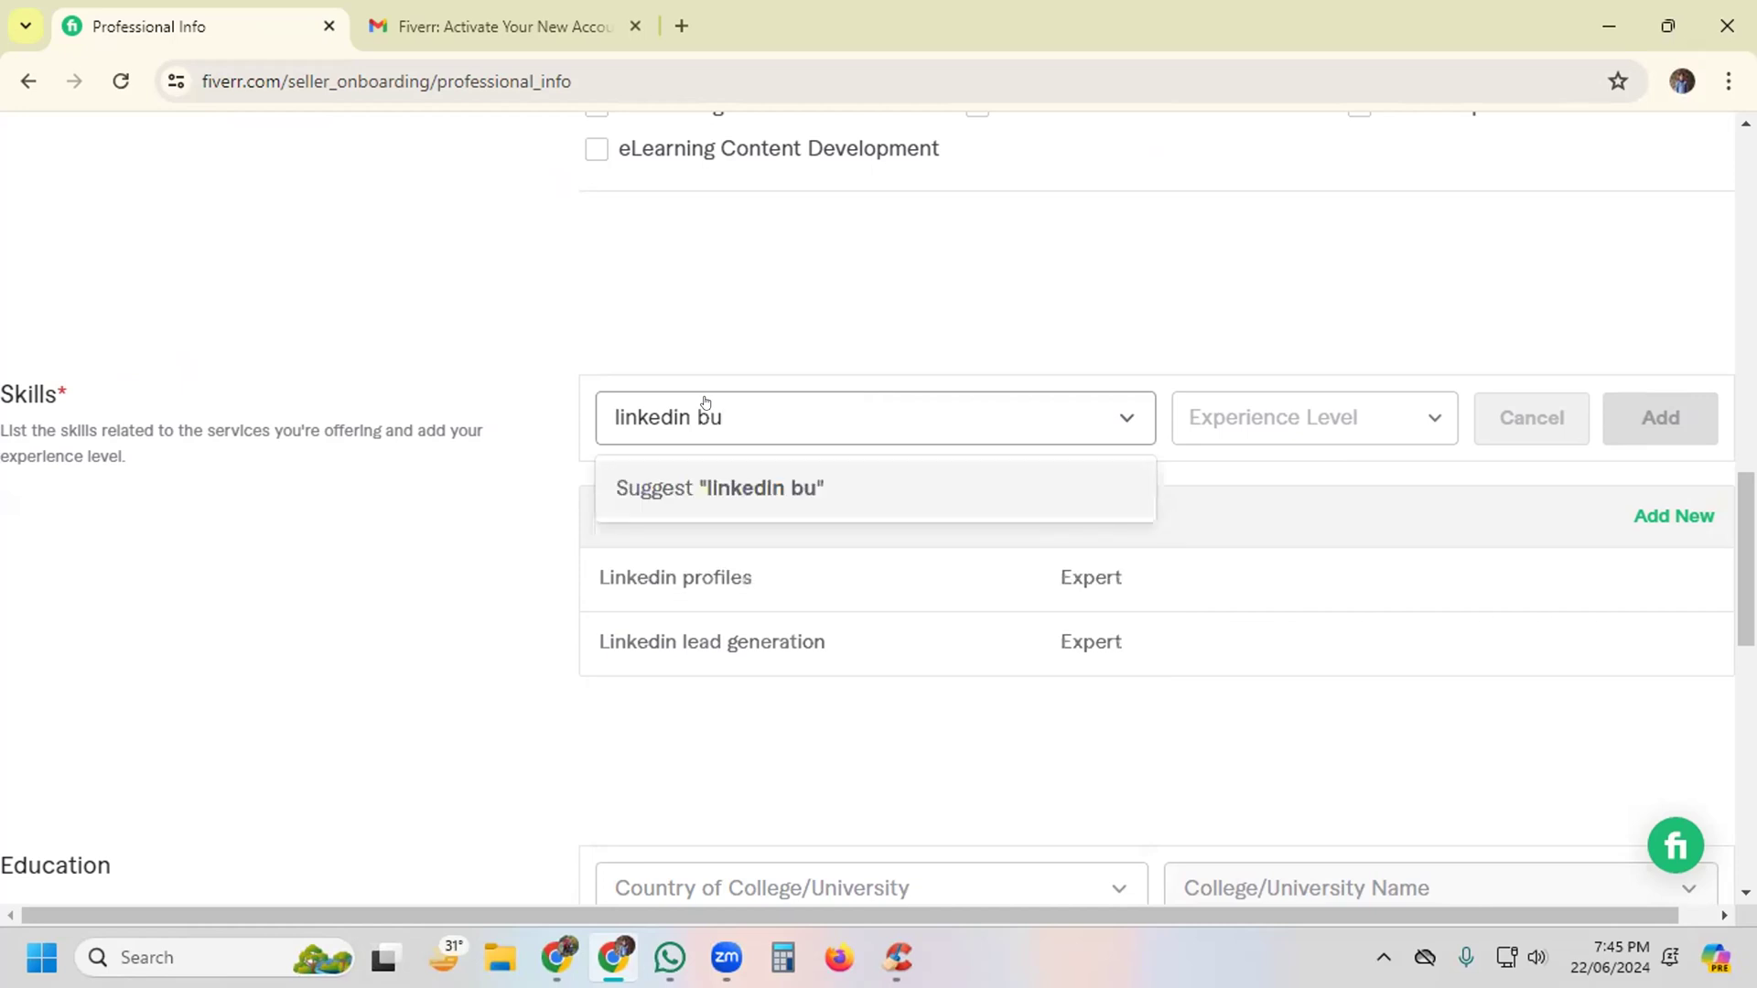
pyautogui.press('BackSpace')
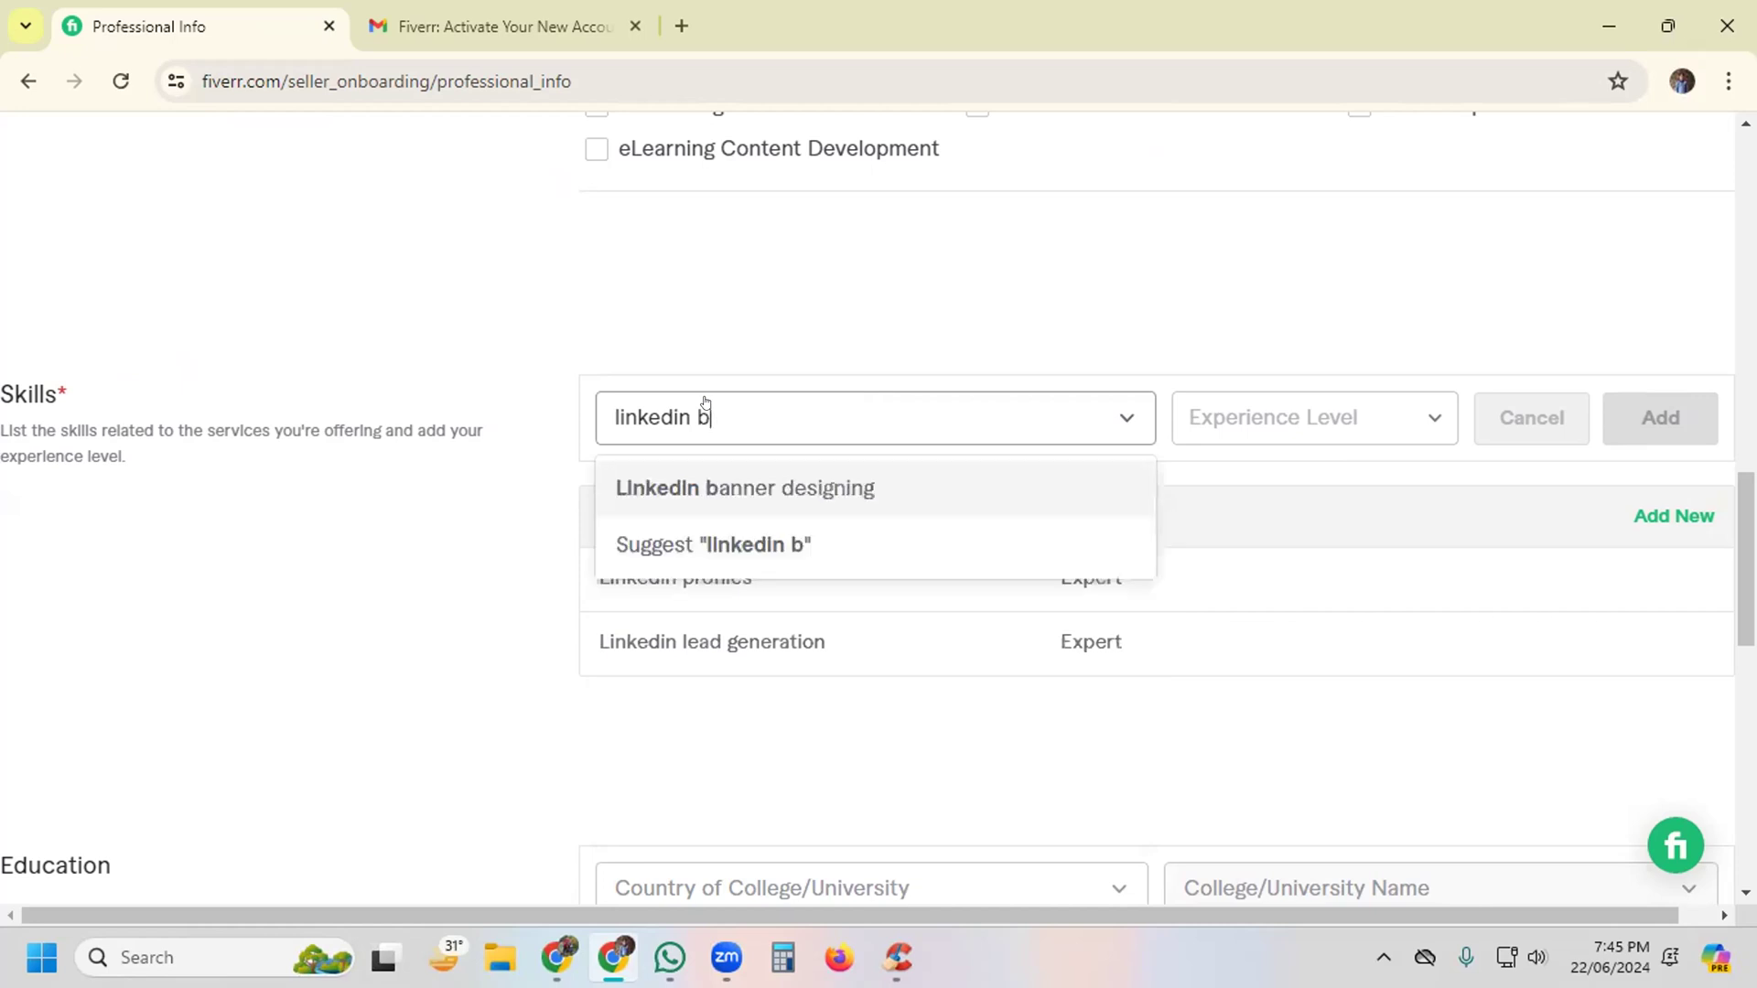
pyautogui.hotkey('ctrl', 'a')
pyautogui.press('BackSpace')
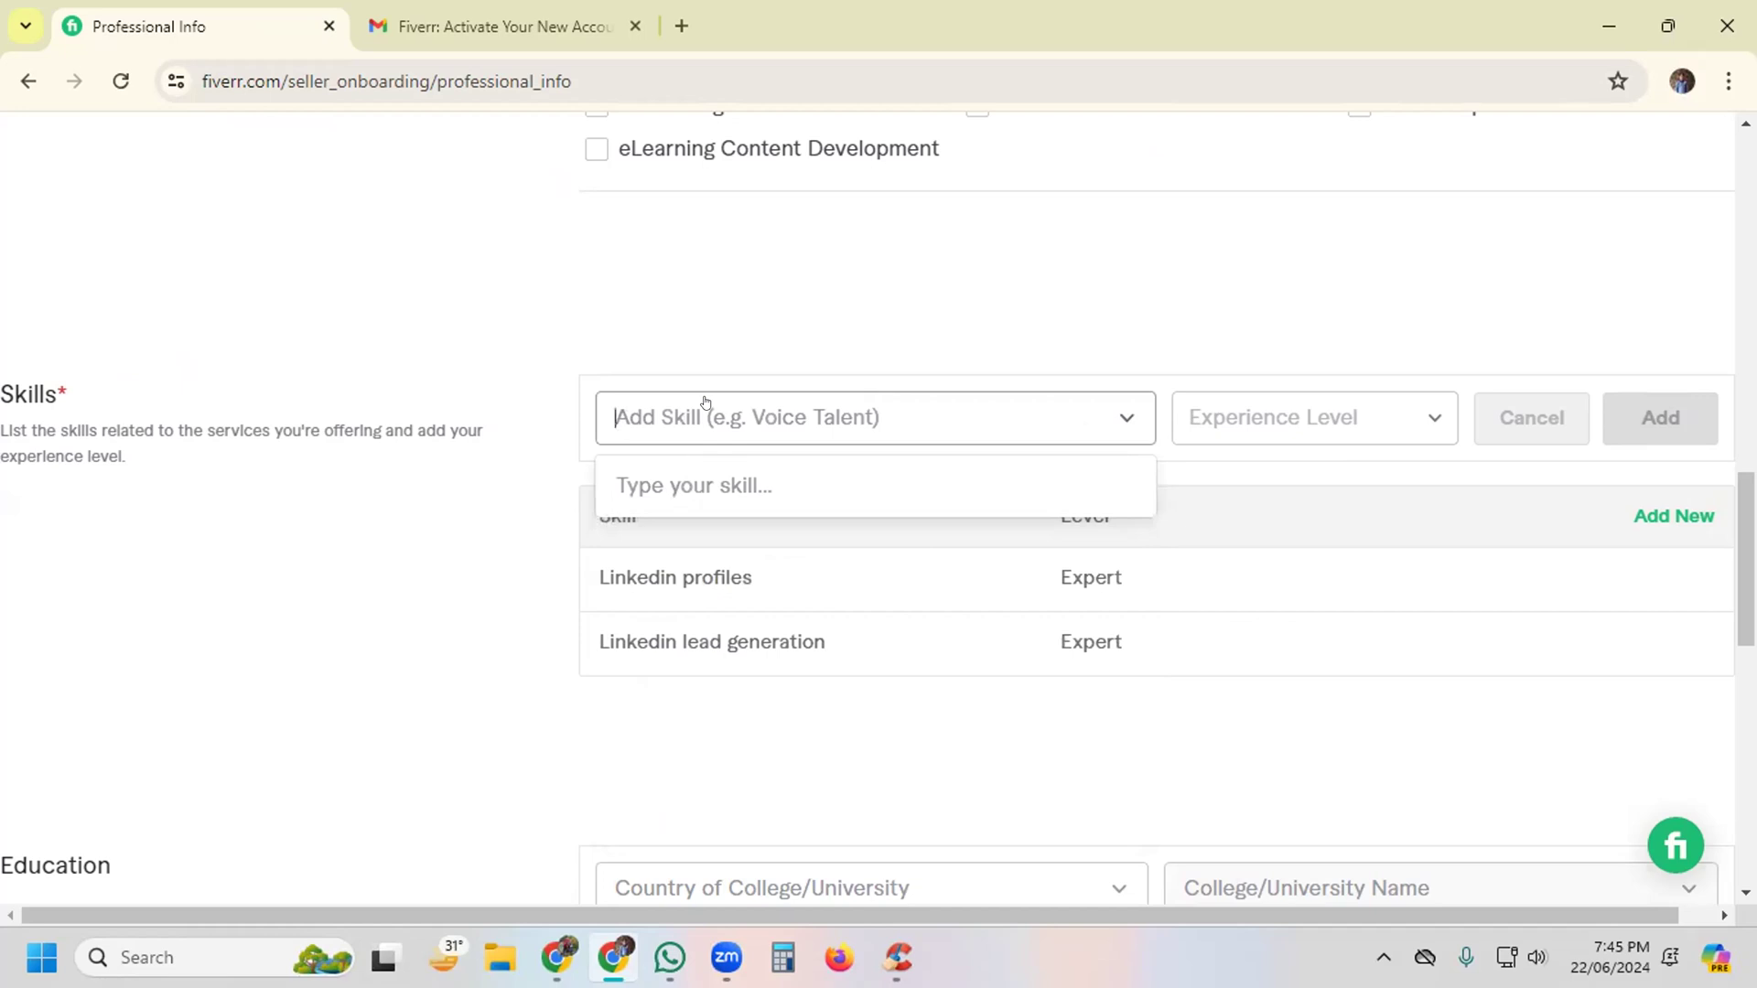
pyautogui.write('lead')
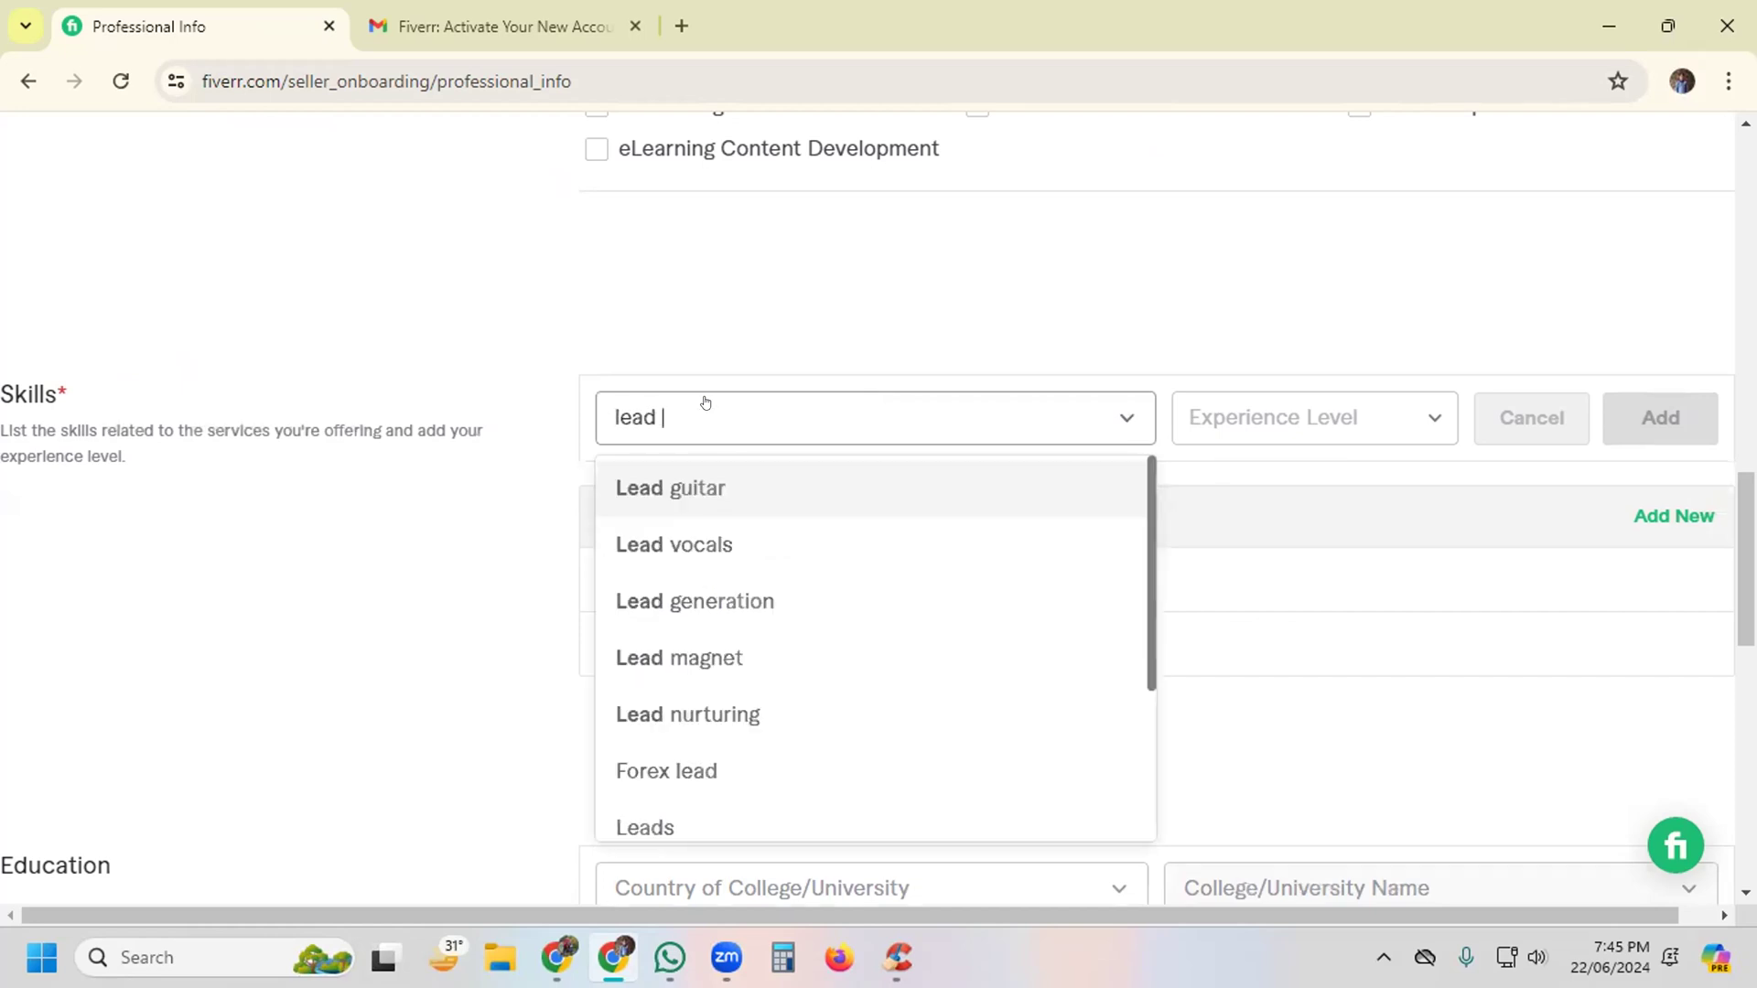
pyautogui.click(693, 600)
pyautogui.click(1321, 421)
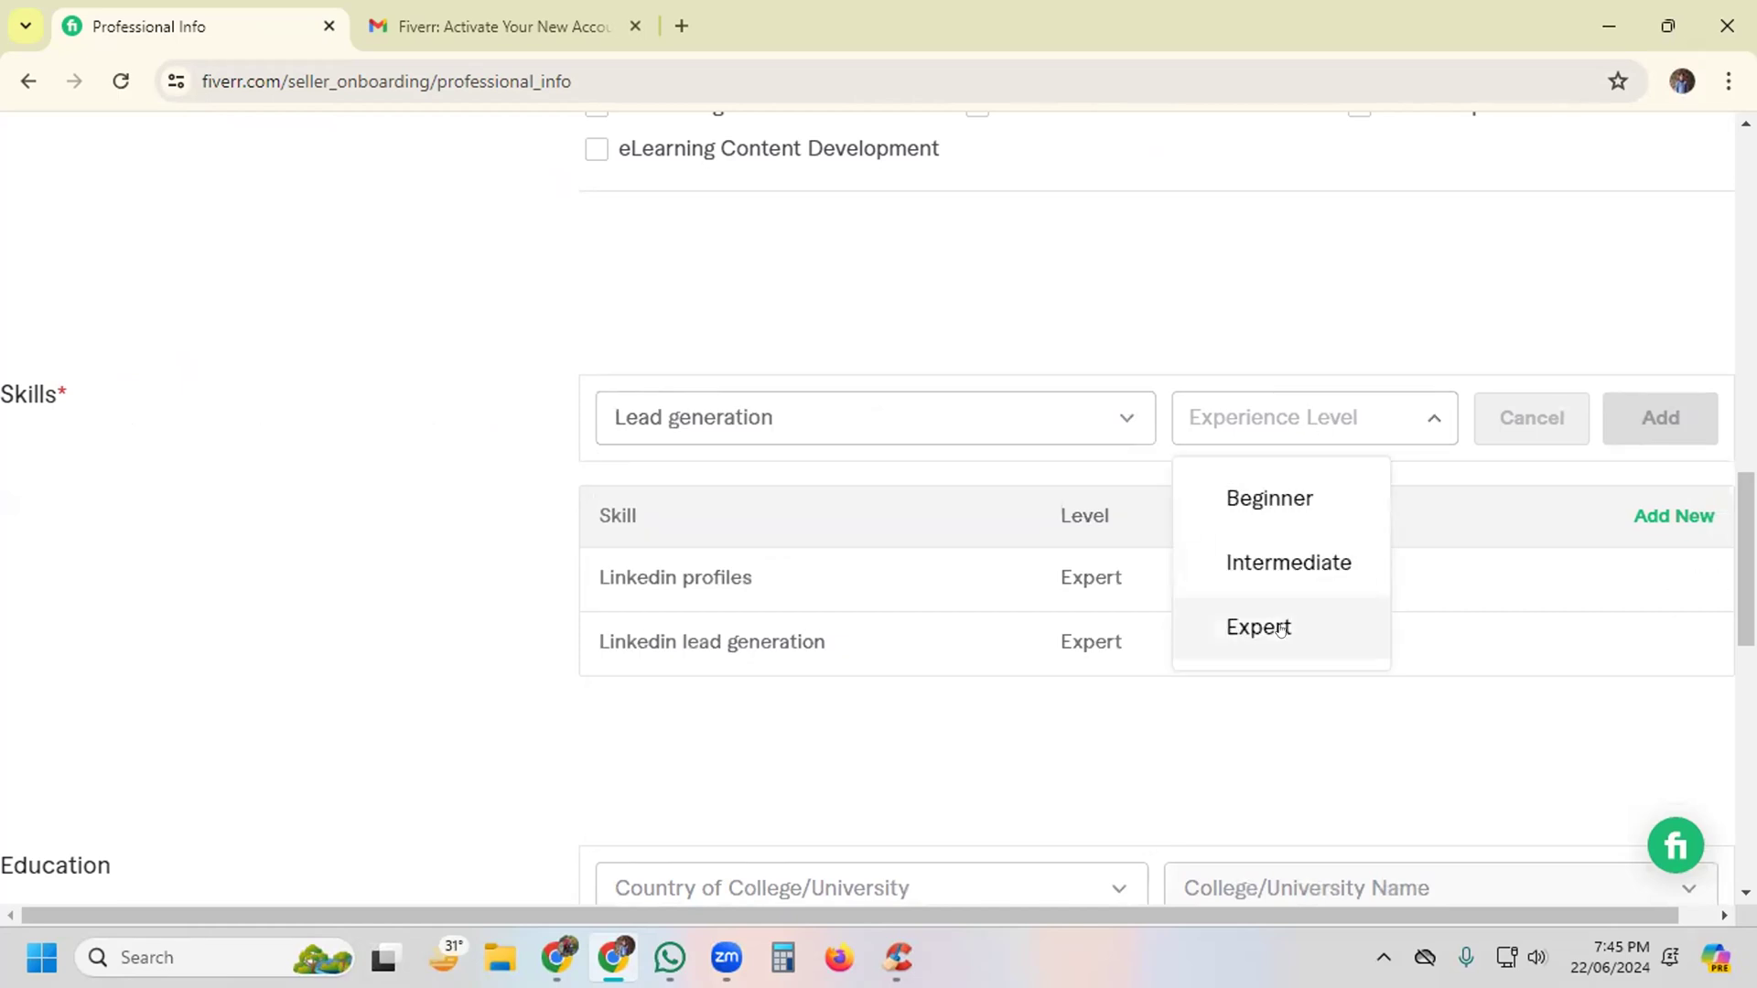
pyautogui.click(1250, 625)
pyautogui.click(1653, 421)
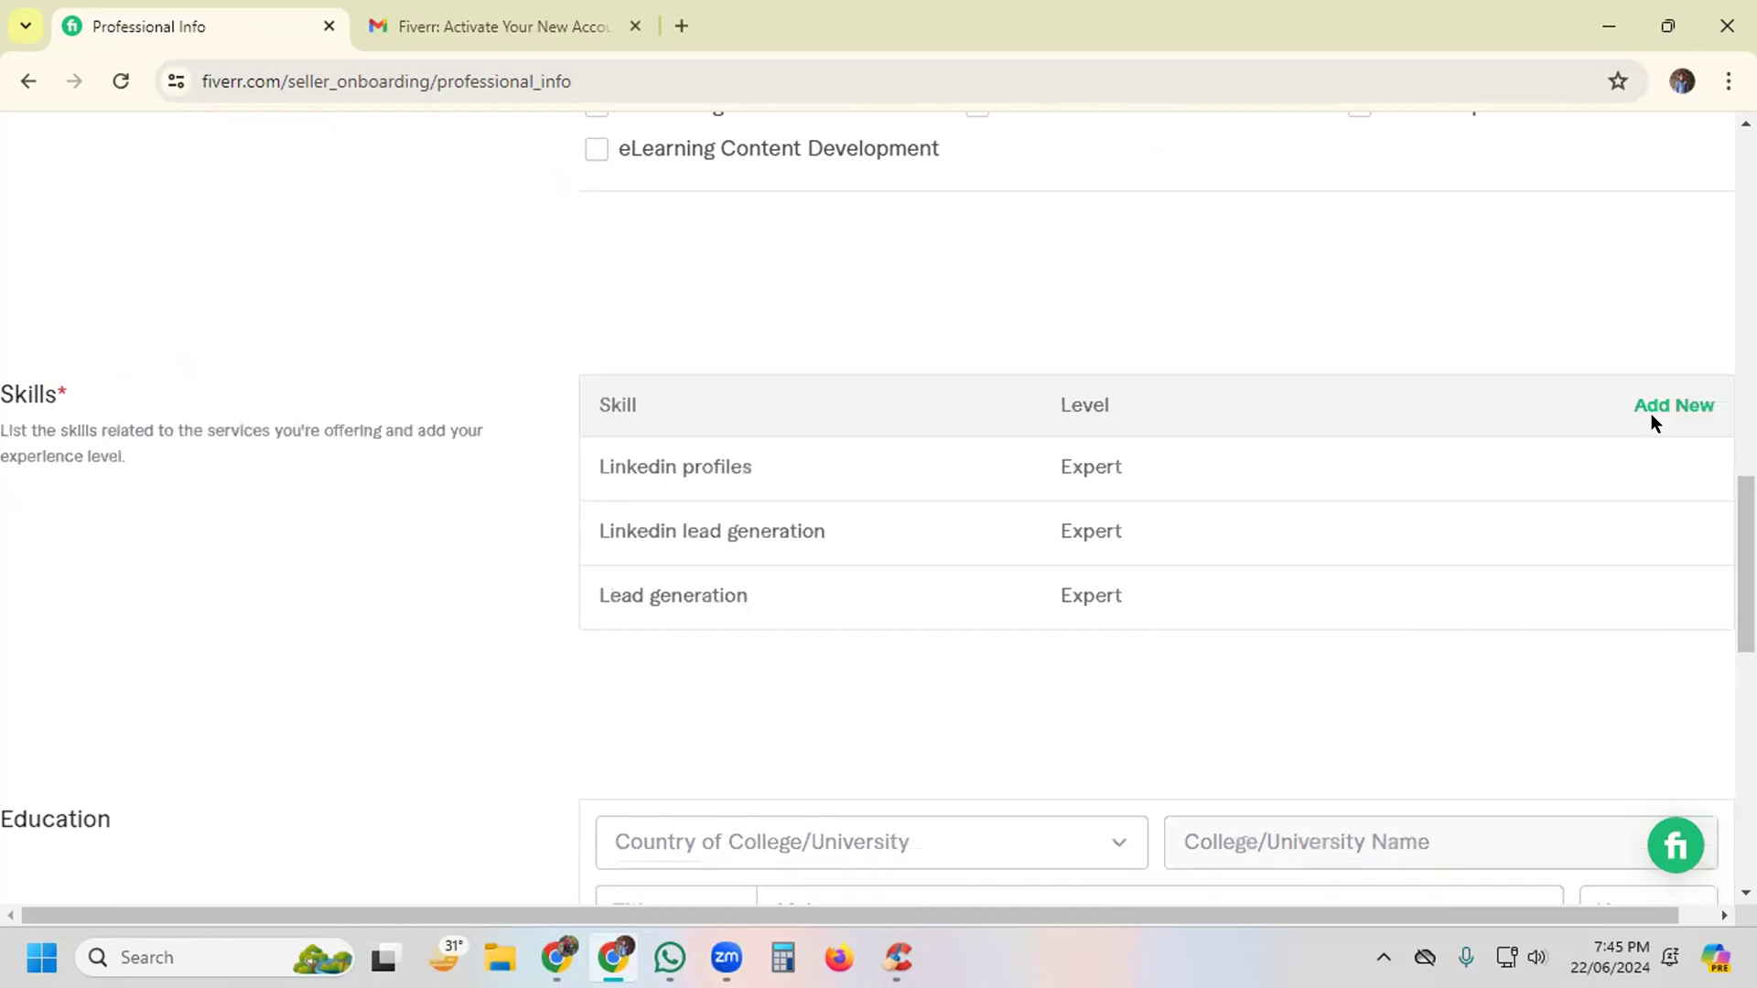
# - Search 'b2b' and add B2B lead generation as an Expert skill
pyautogui.click(1674, 405)
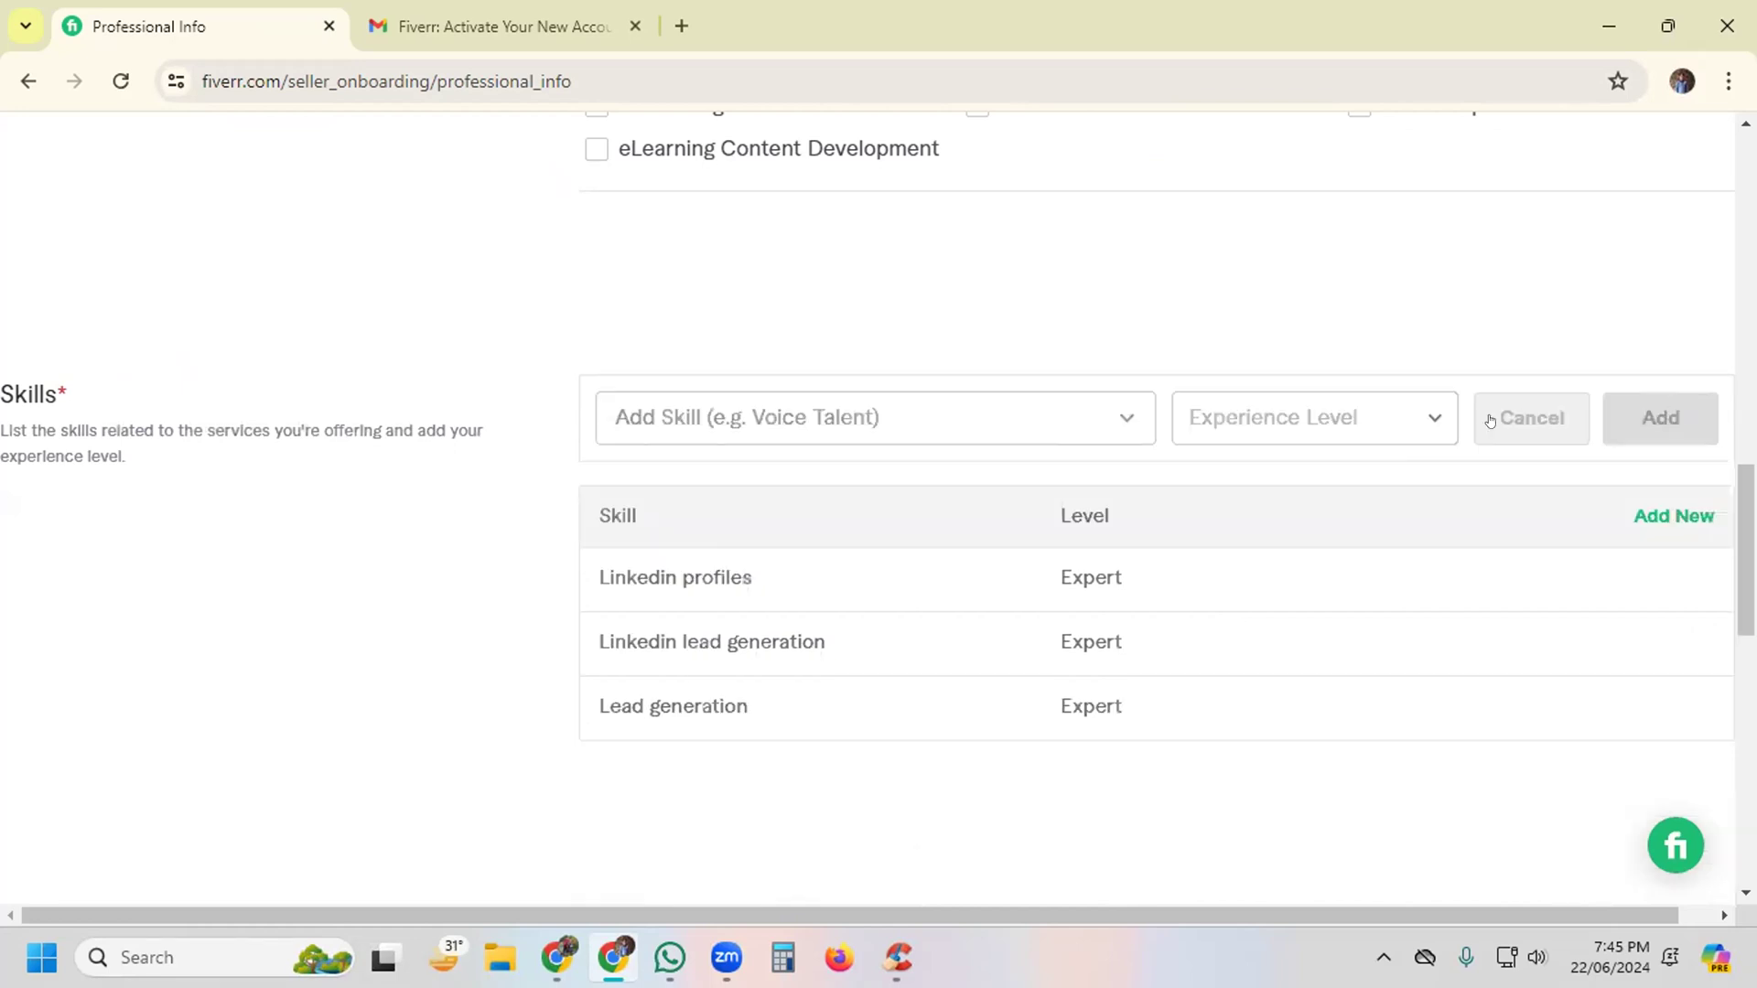
pyautogui.click(665, 417)
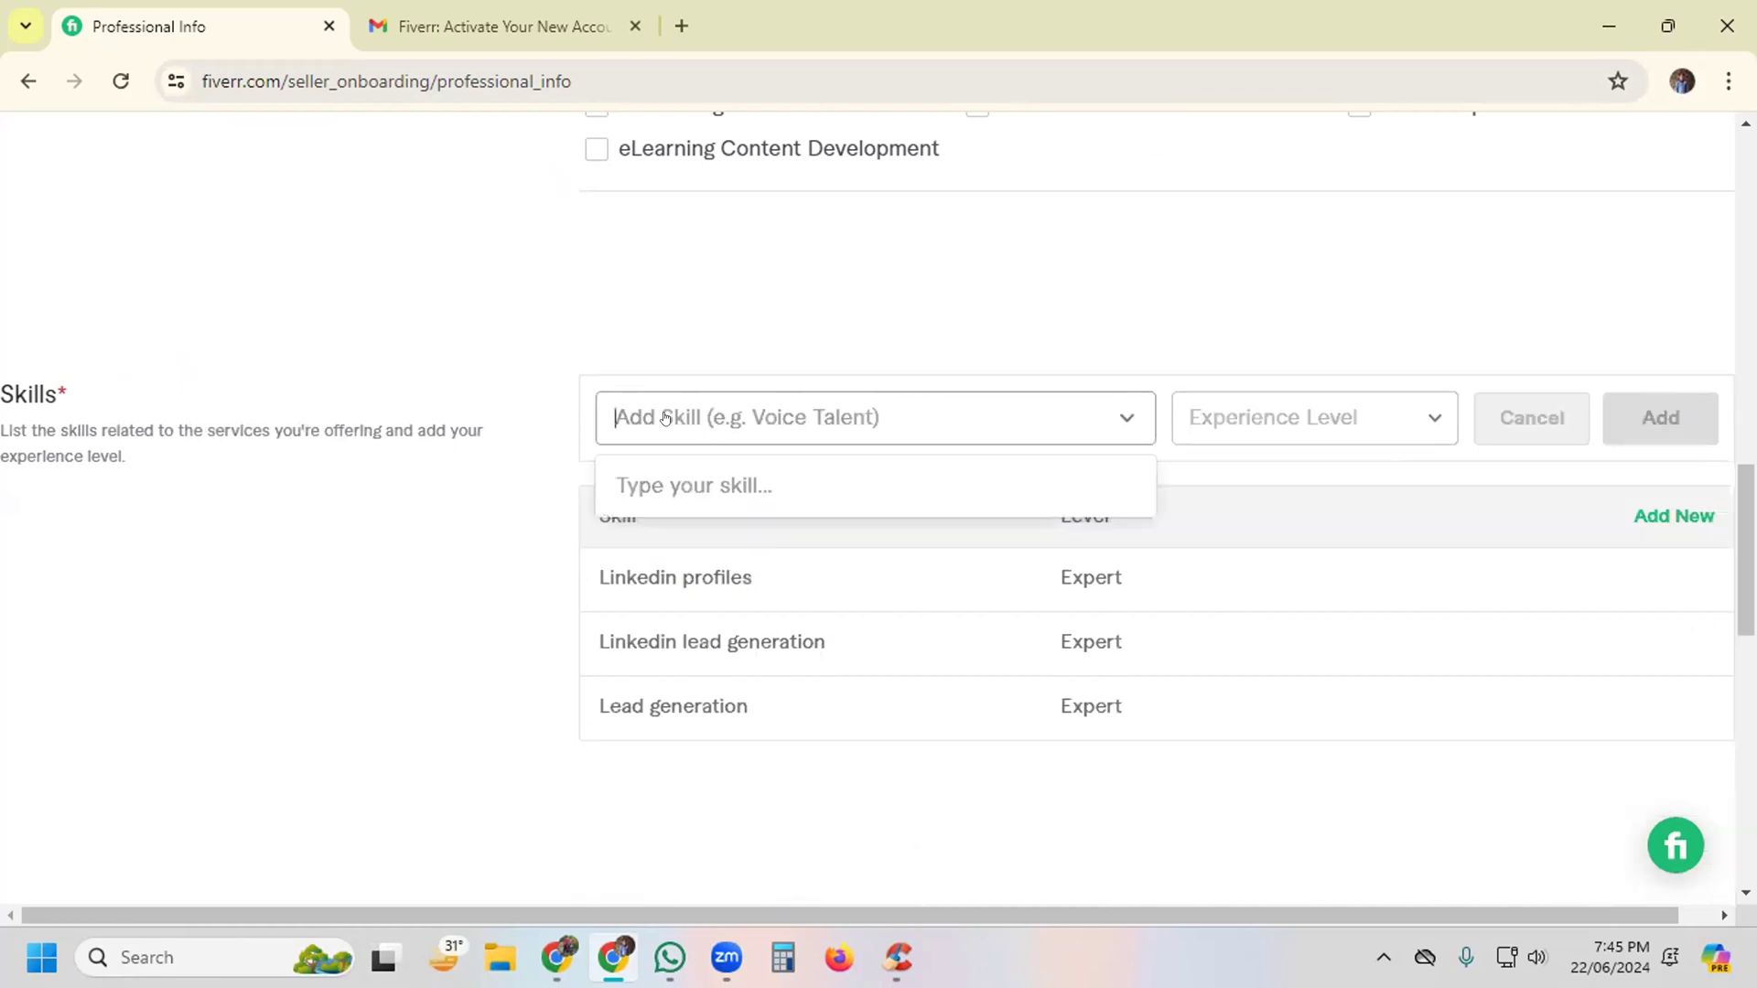
pyautogui.write('b2')
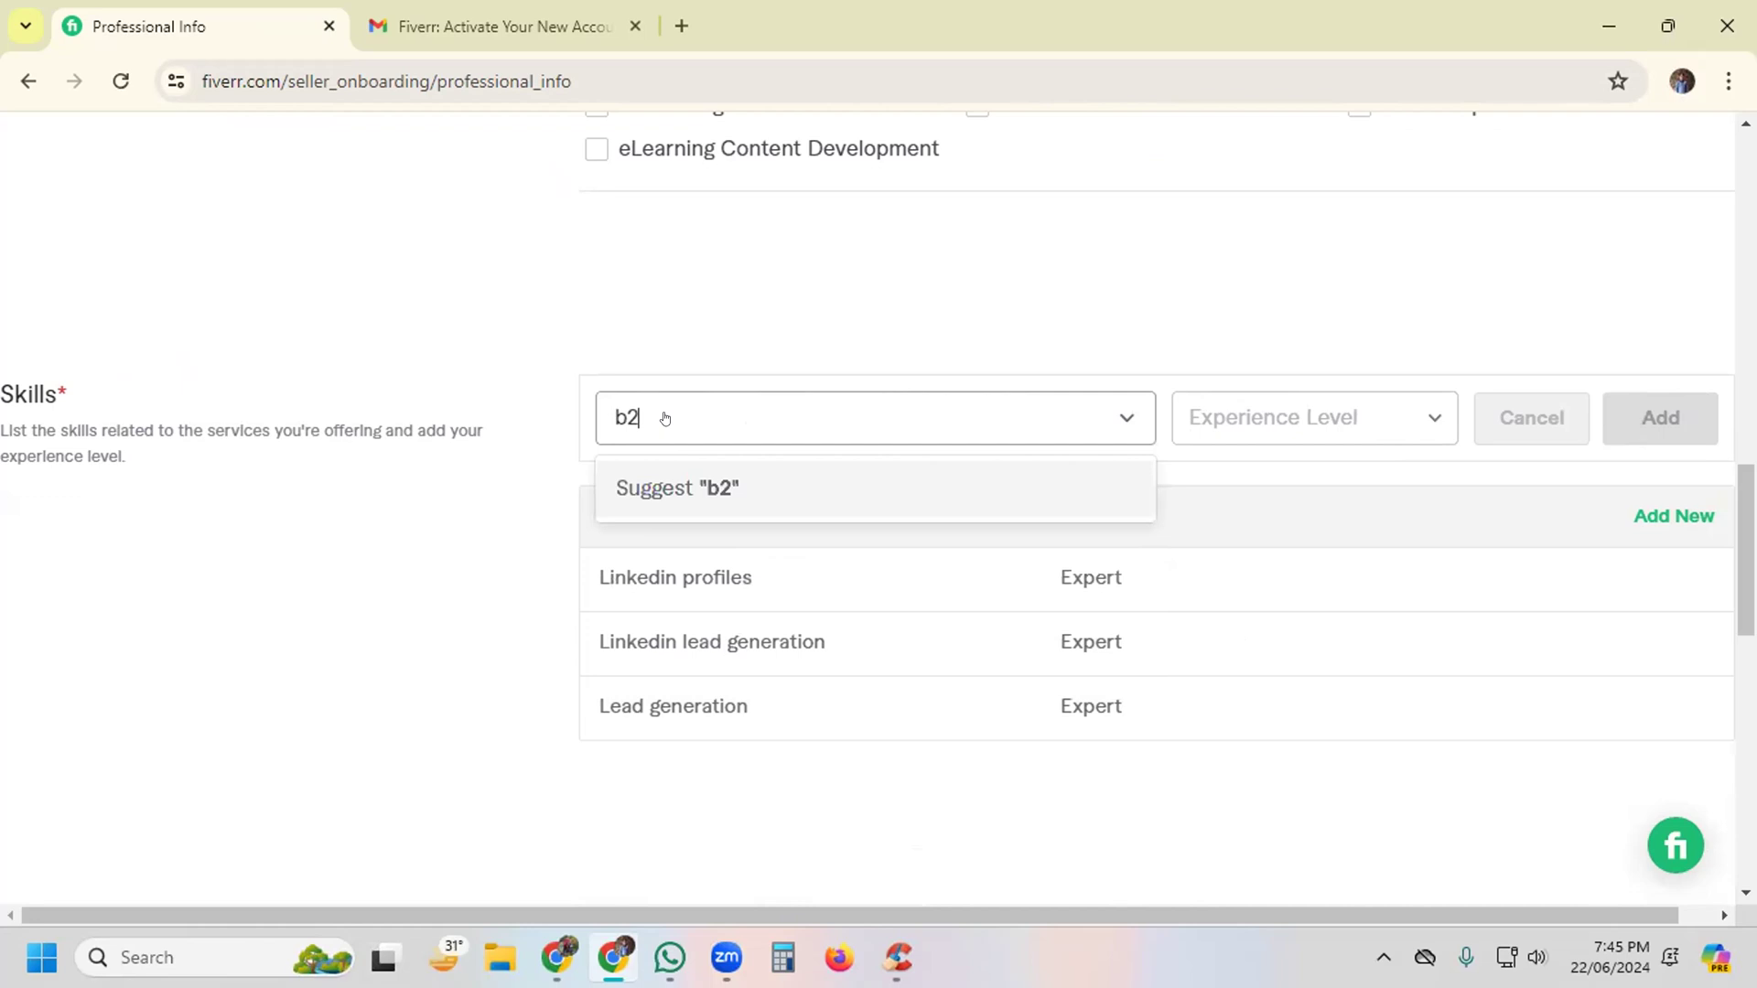
pyautogui.write('b')
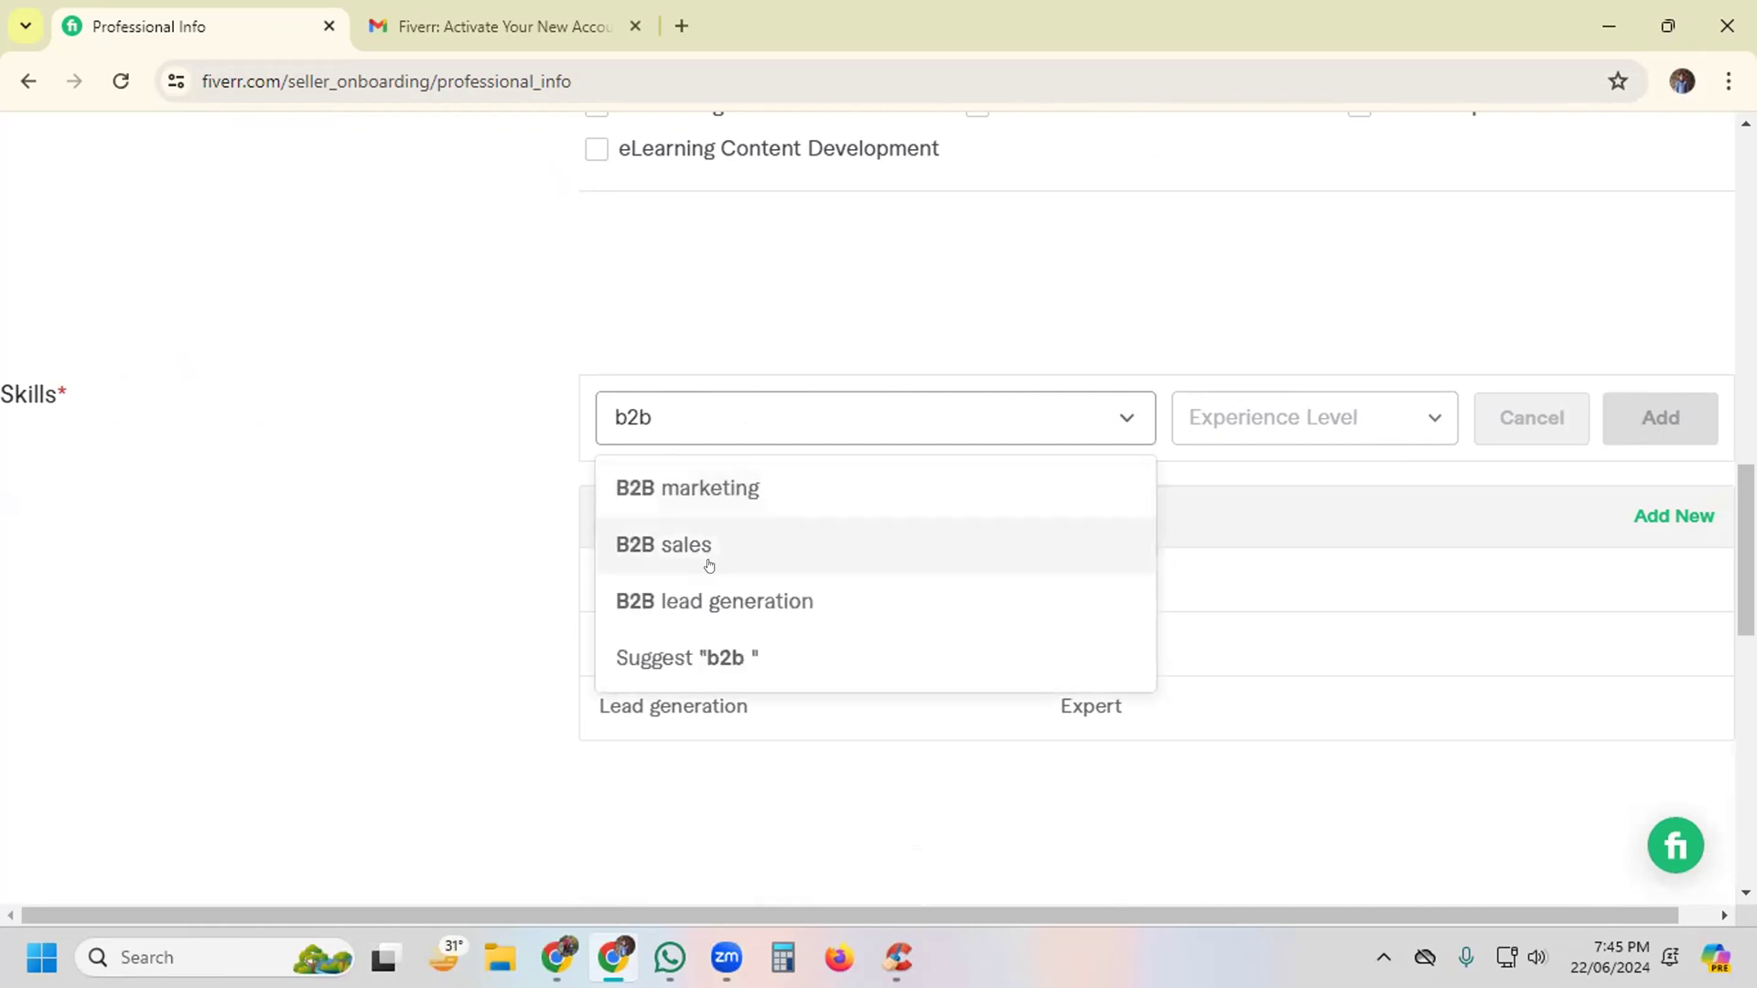
pyautogui.click(769, 603)
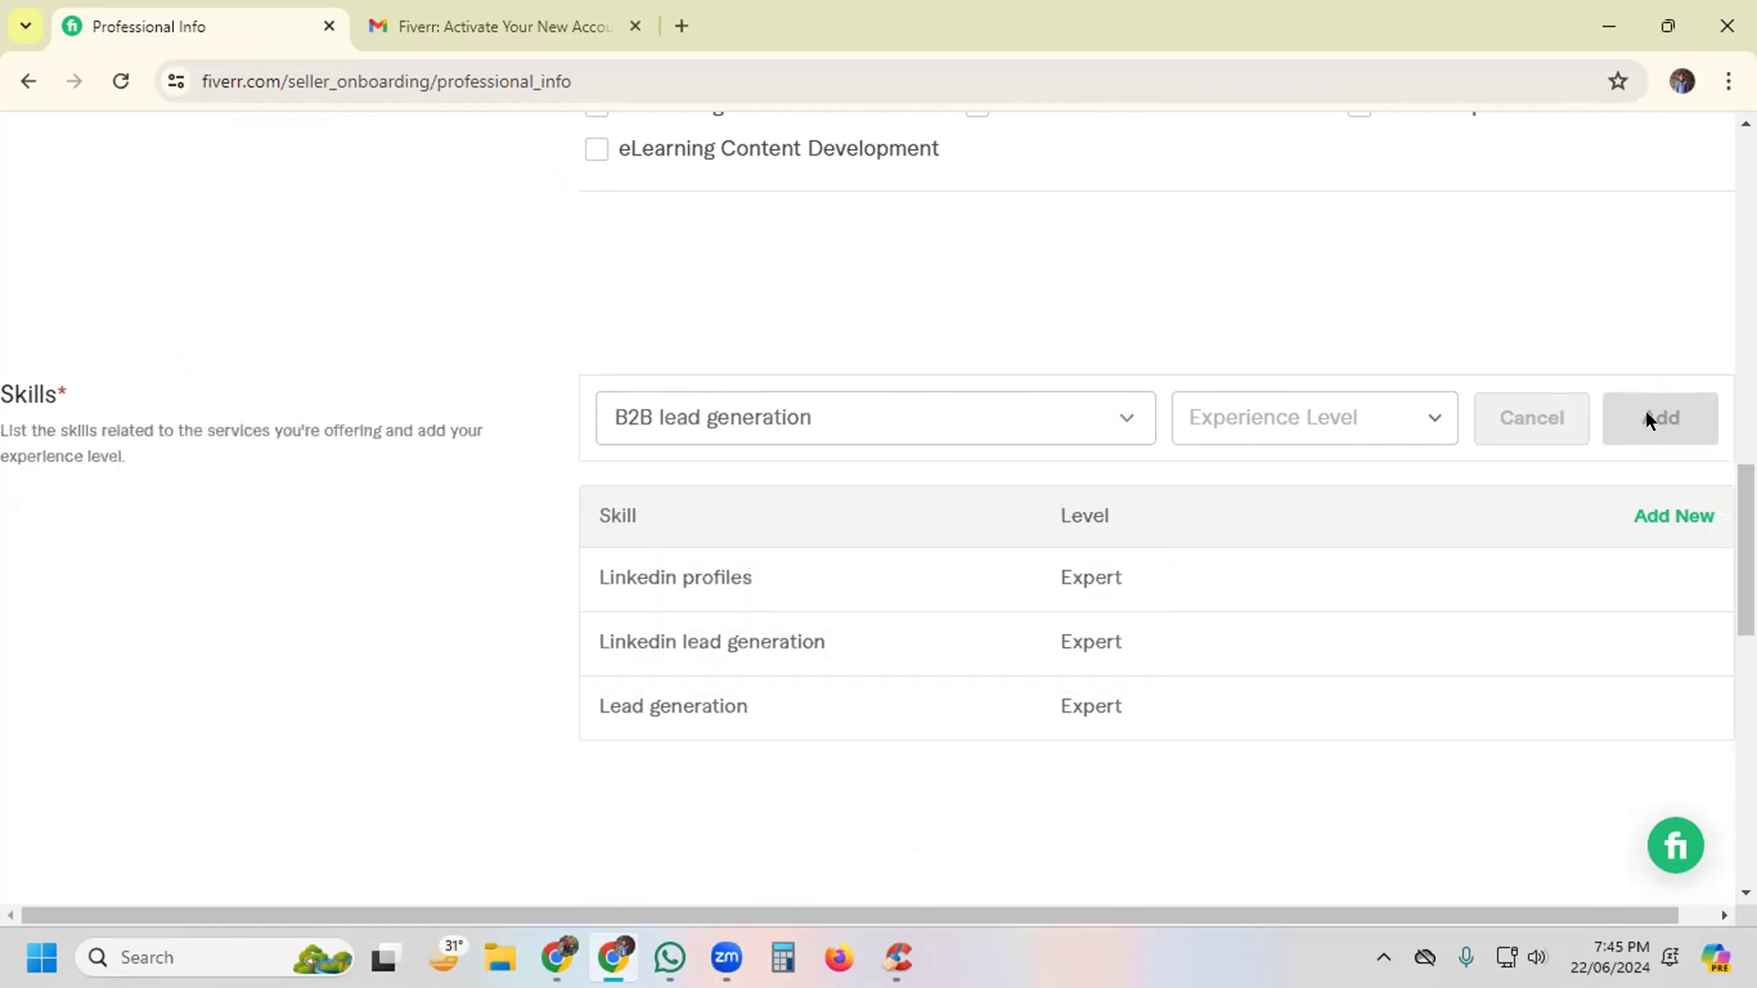
pyautogui.click(1244, 407)
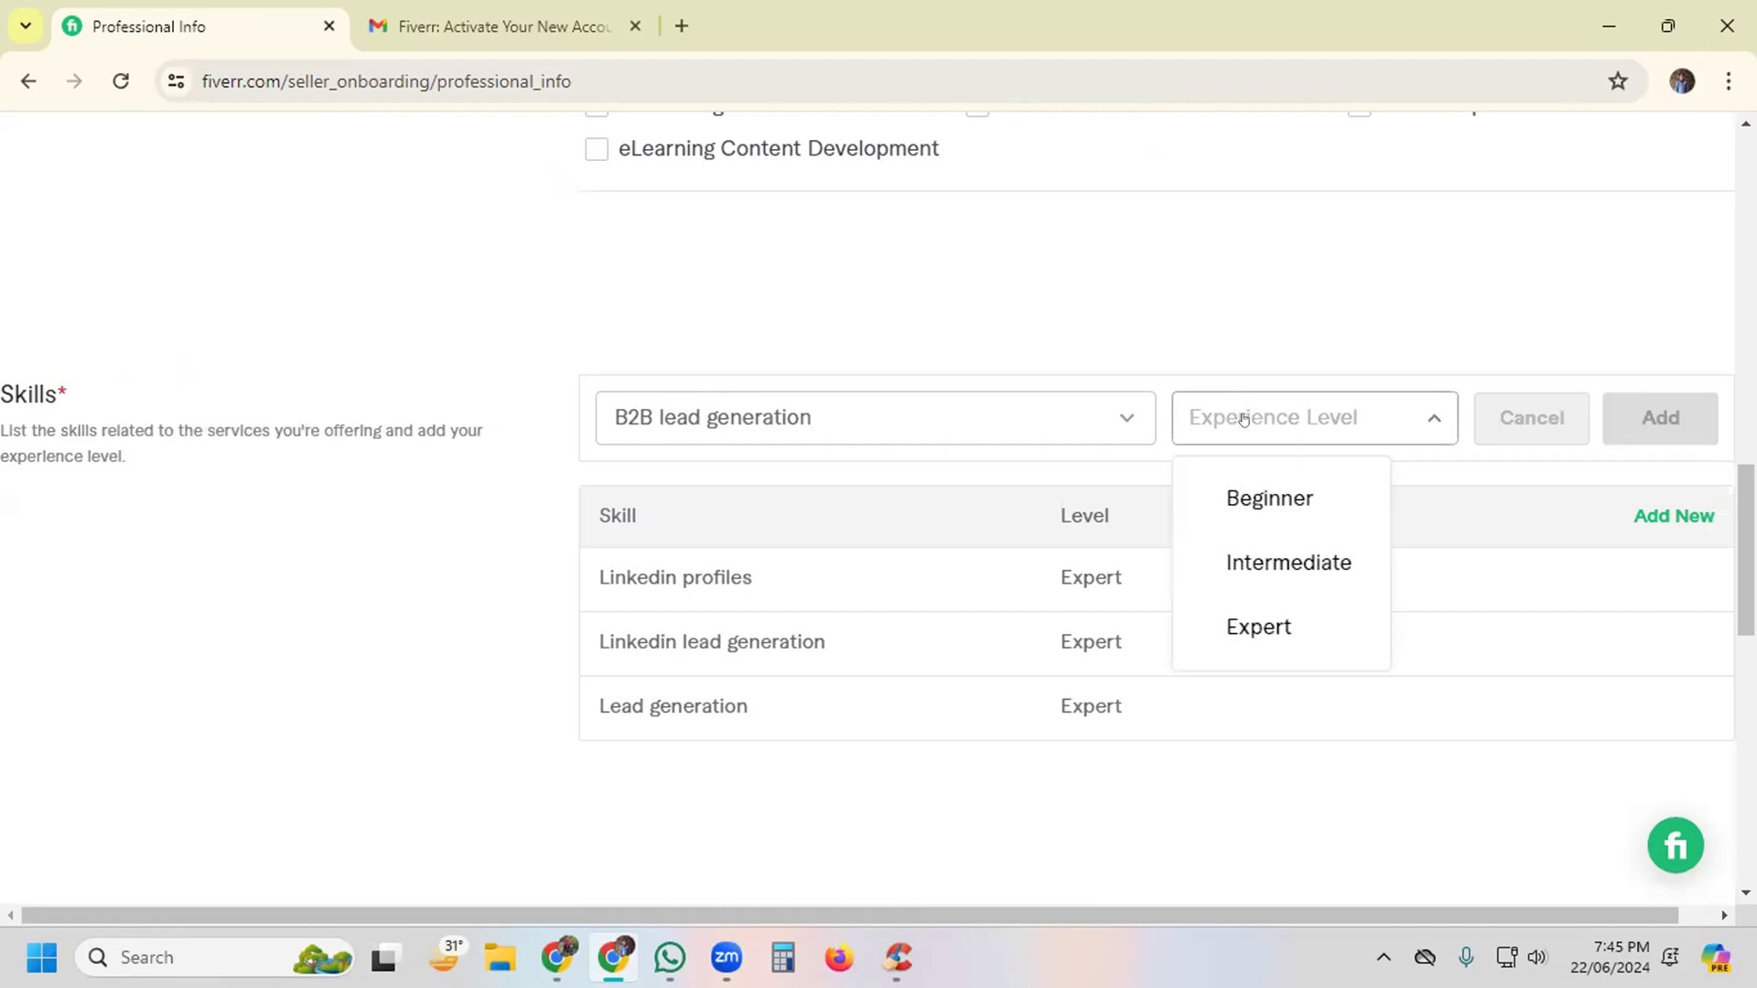
pyautogui.click(1253, 628)
pyautogui.click(1669, 421)
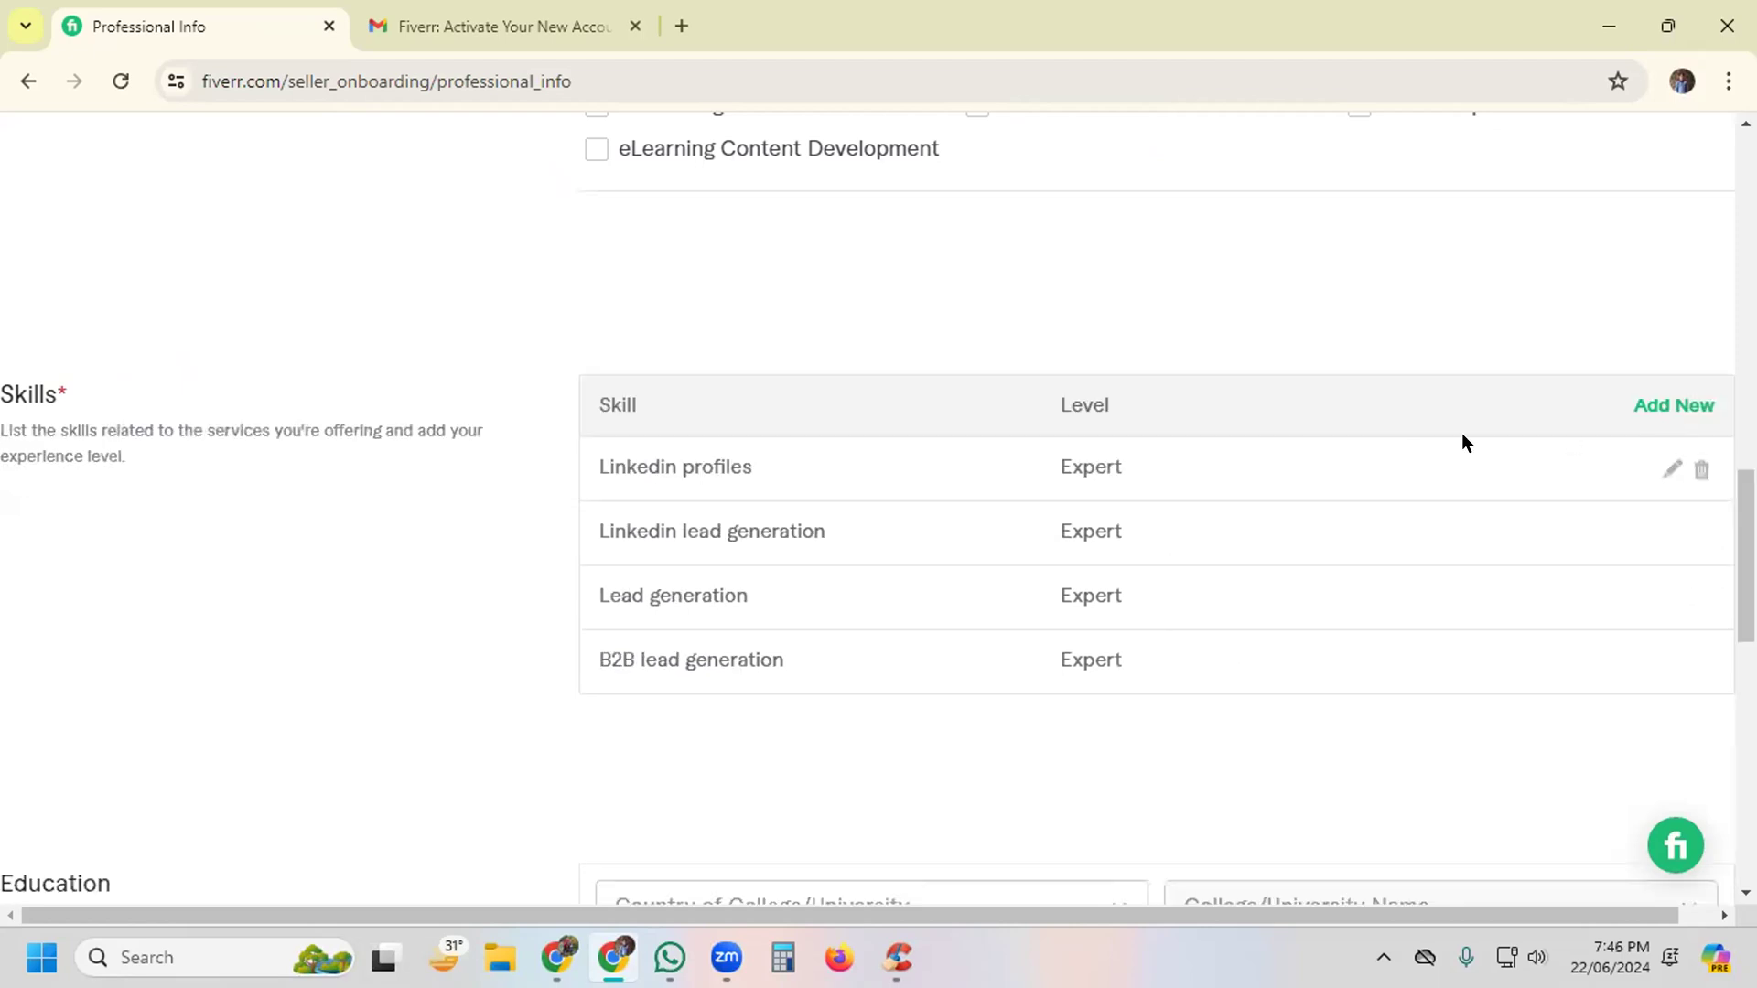
pyautogui.click(1667, 406)
# - Search 'facebook ads', pick Facebook ads, and add it at Expert level
pyautogui.click(732, 419)
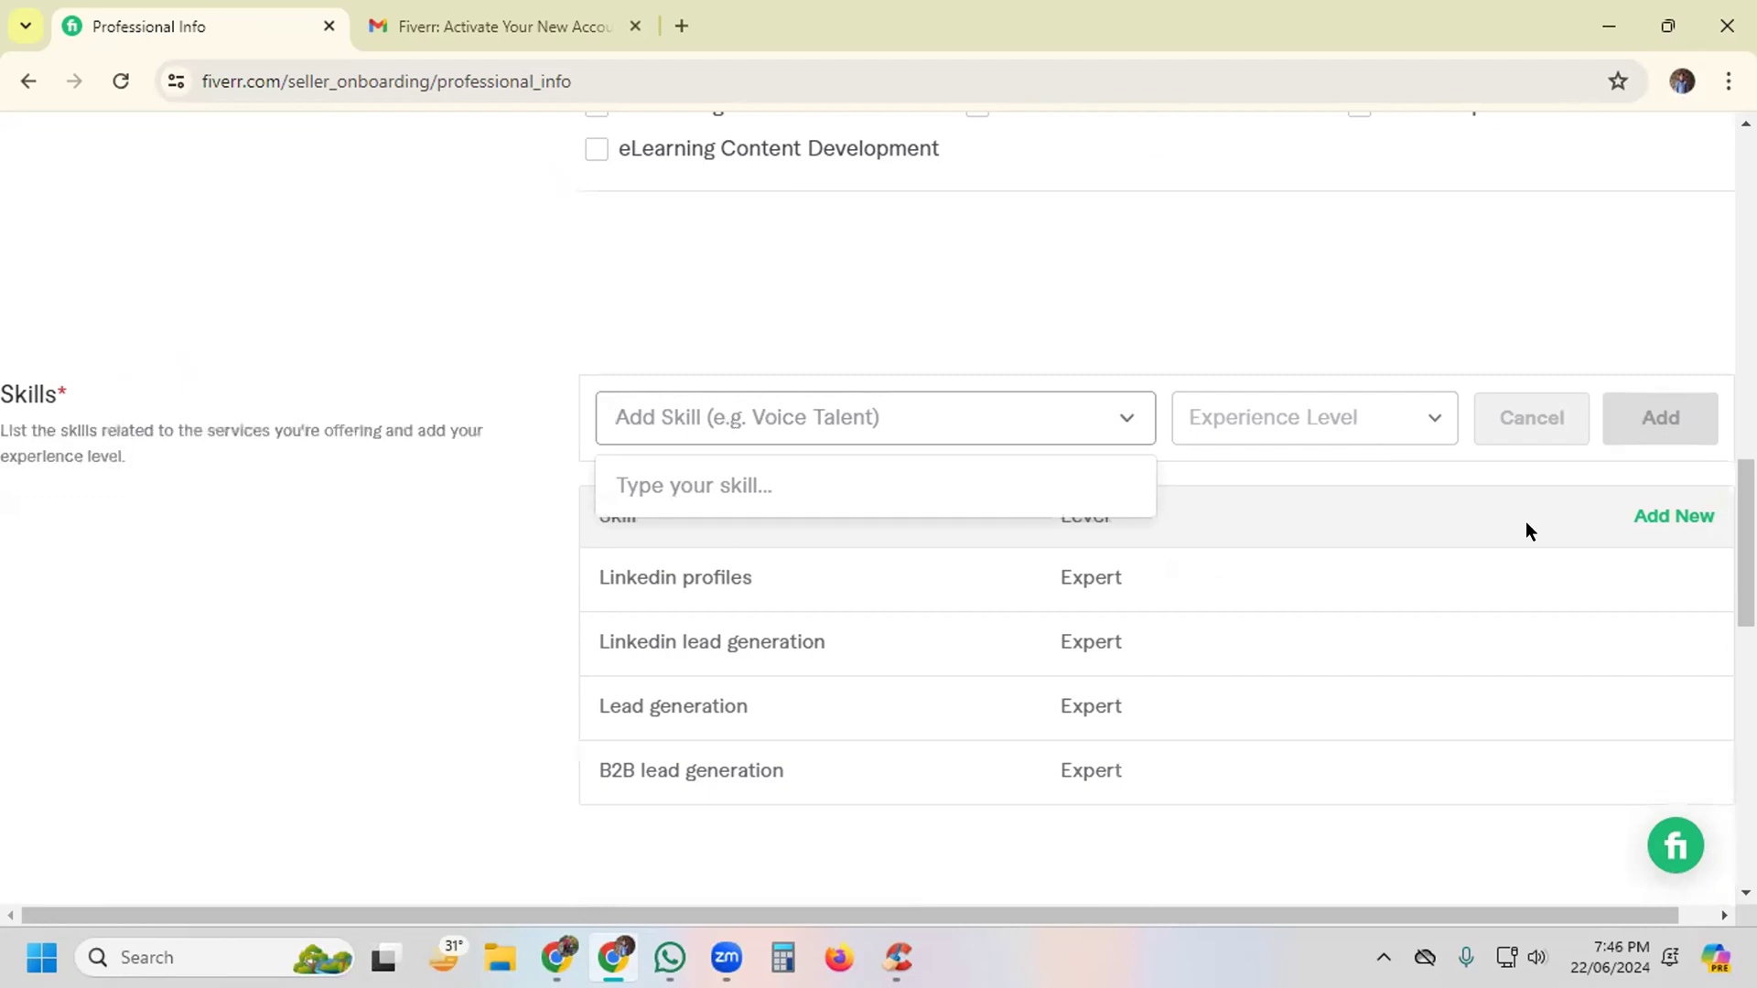
pyautogui.write('face')
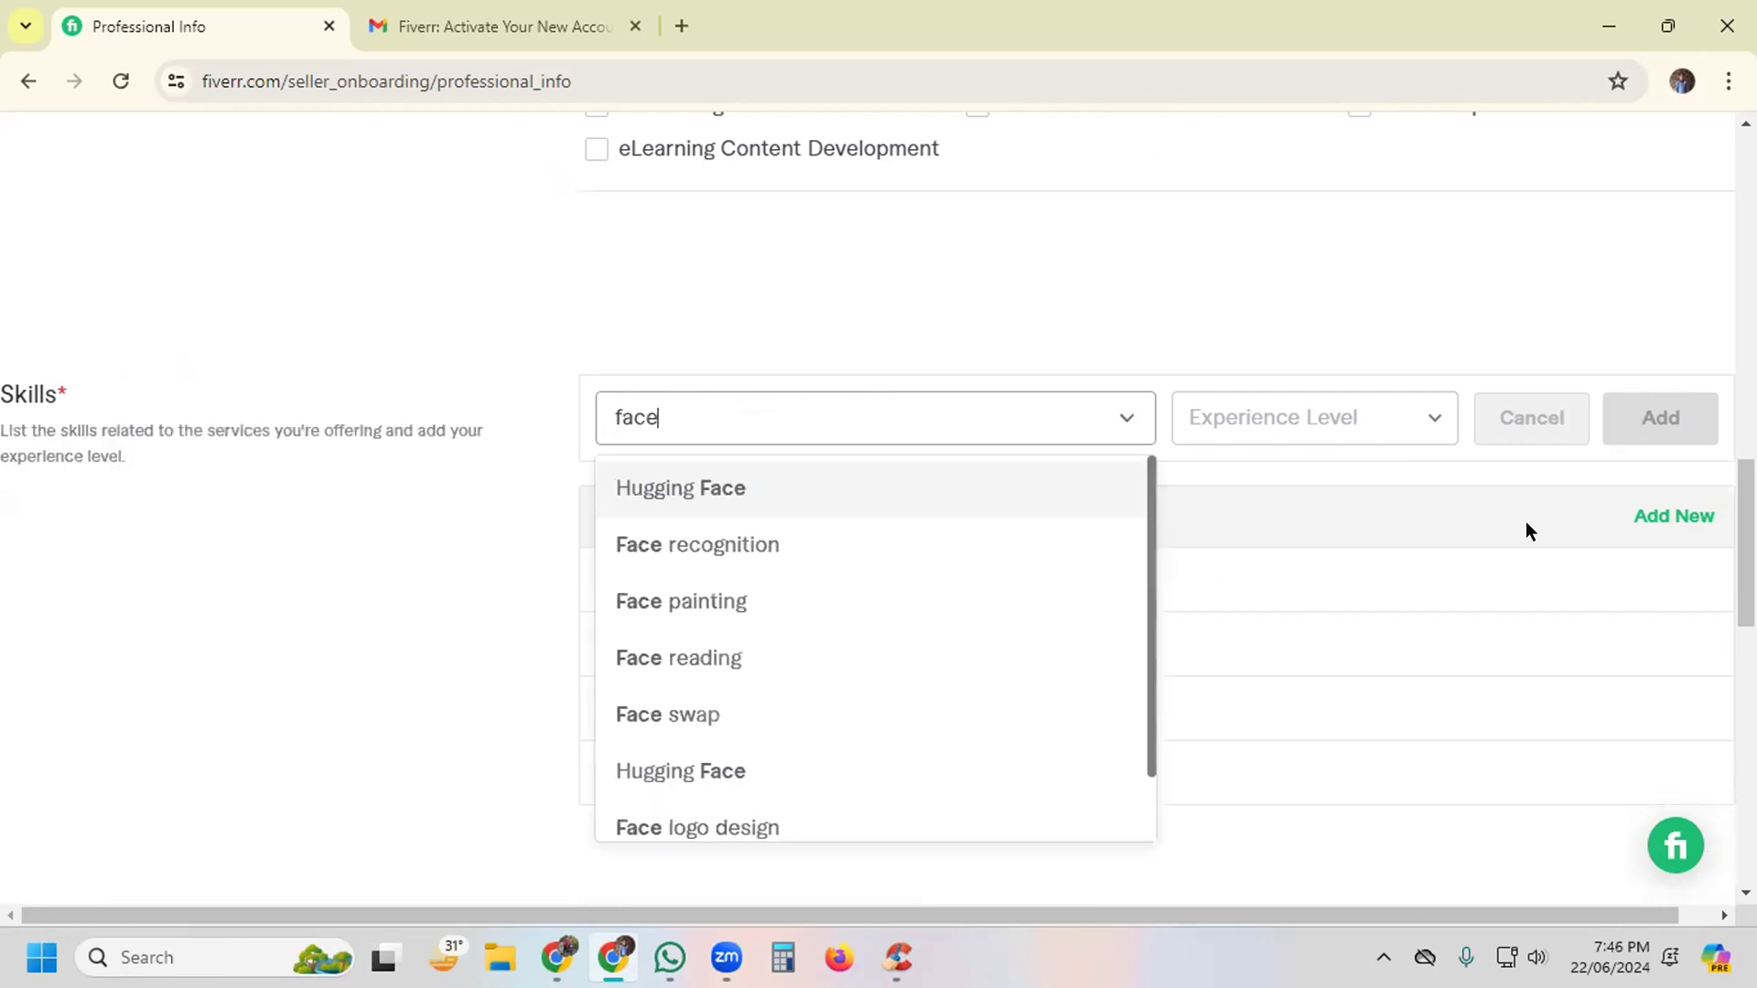
pyautogui.write('book ')
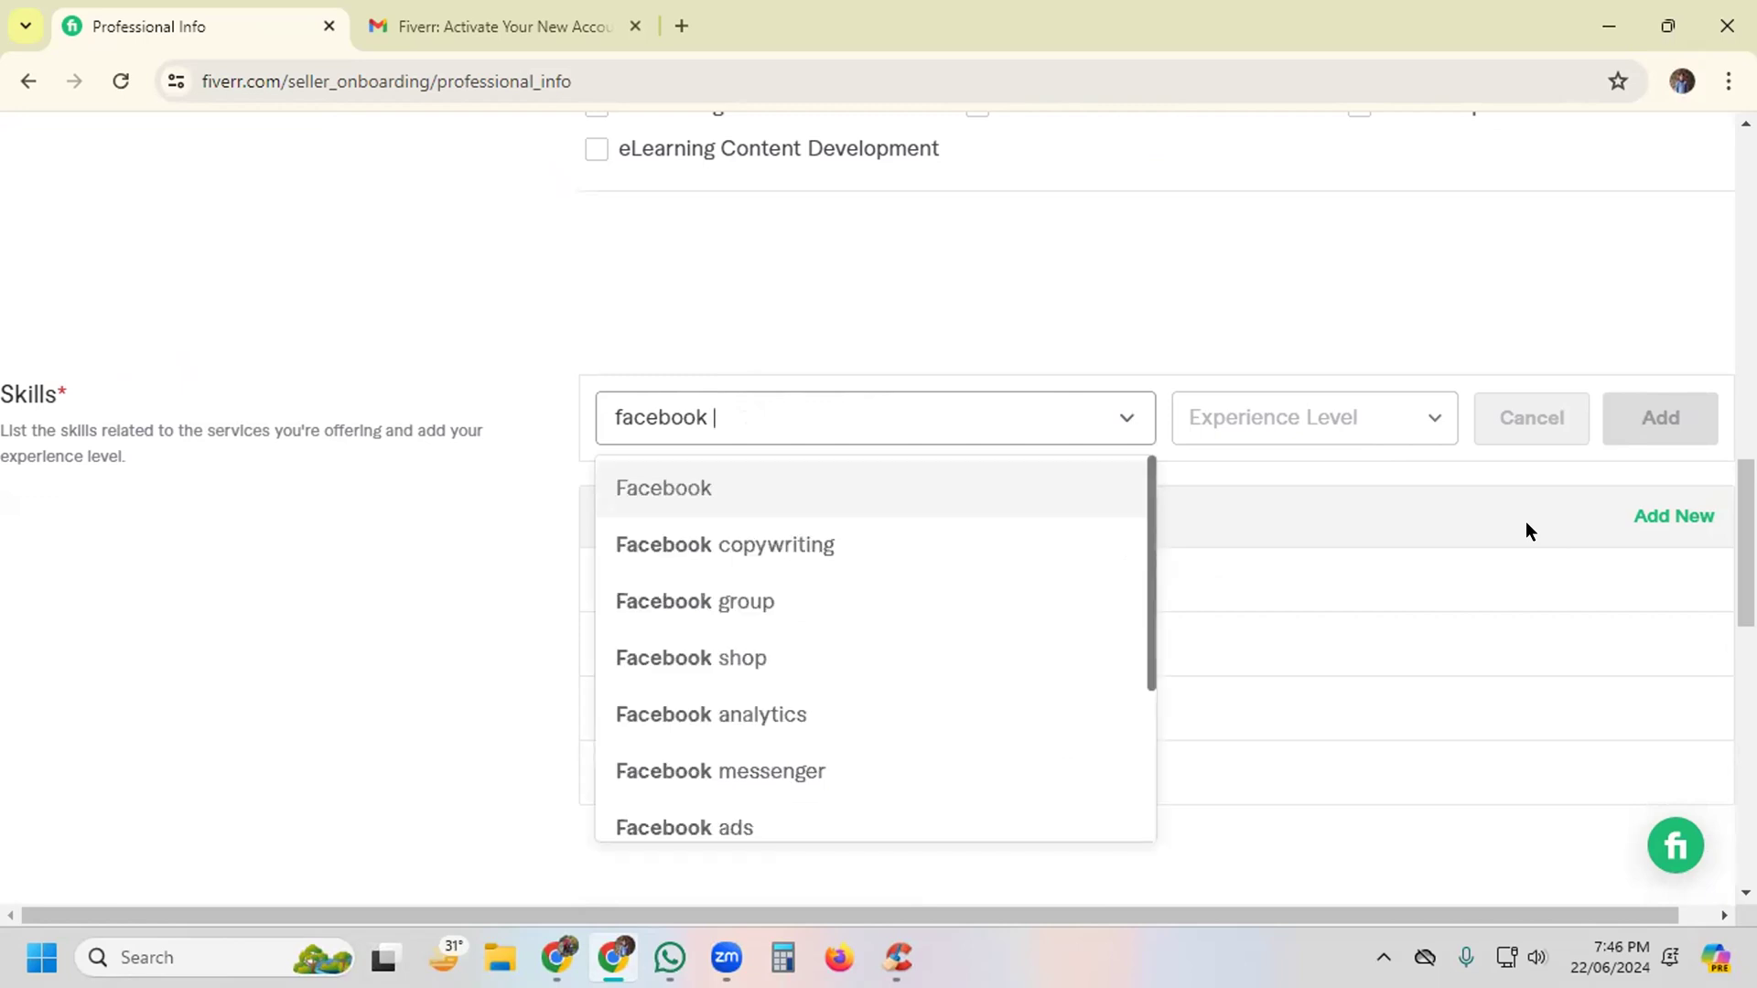
pyautogui.write('ads')
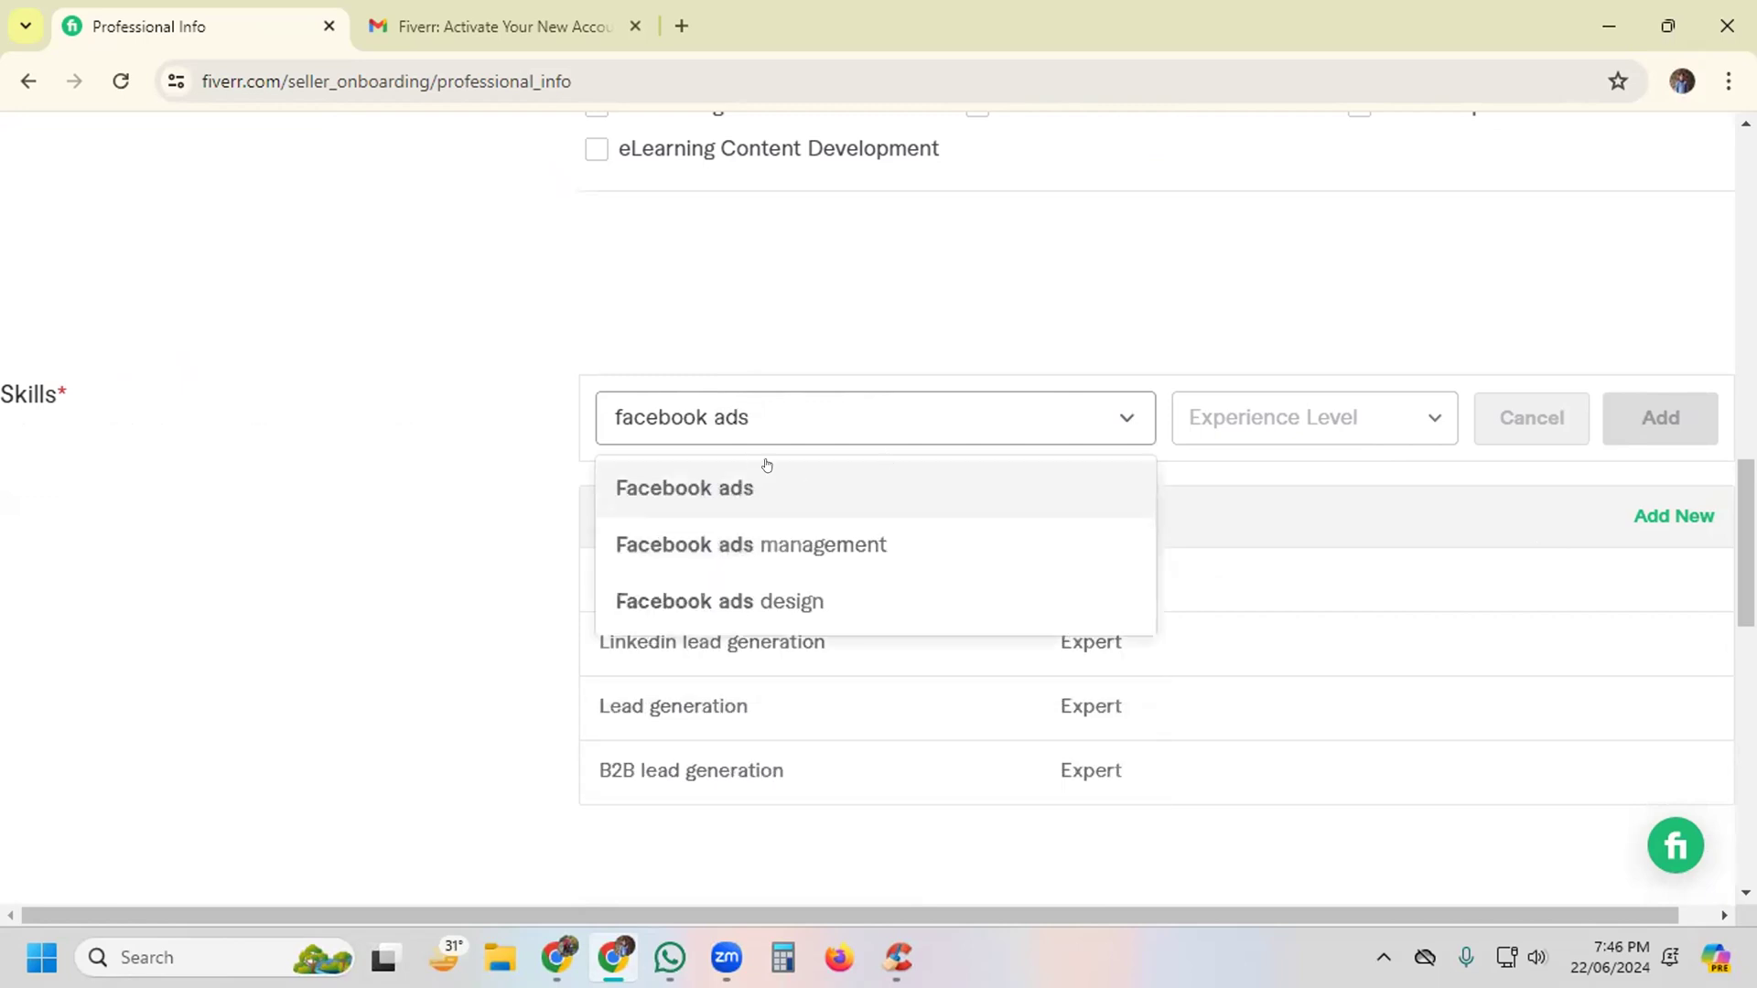
pyautogui.click(723, 488)
pyautogui.click(1283, 419)
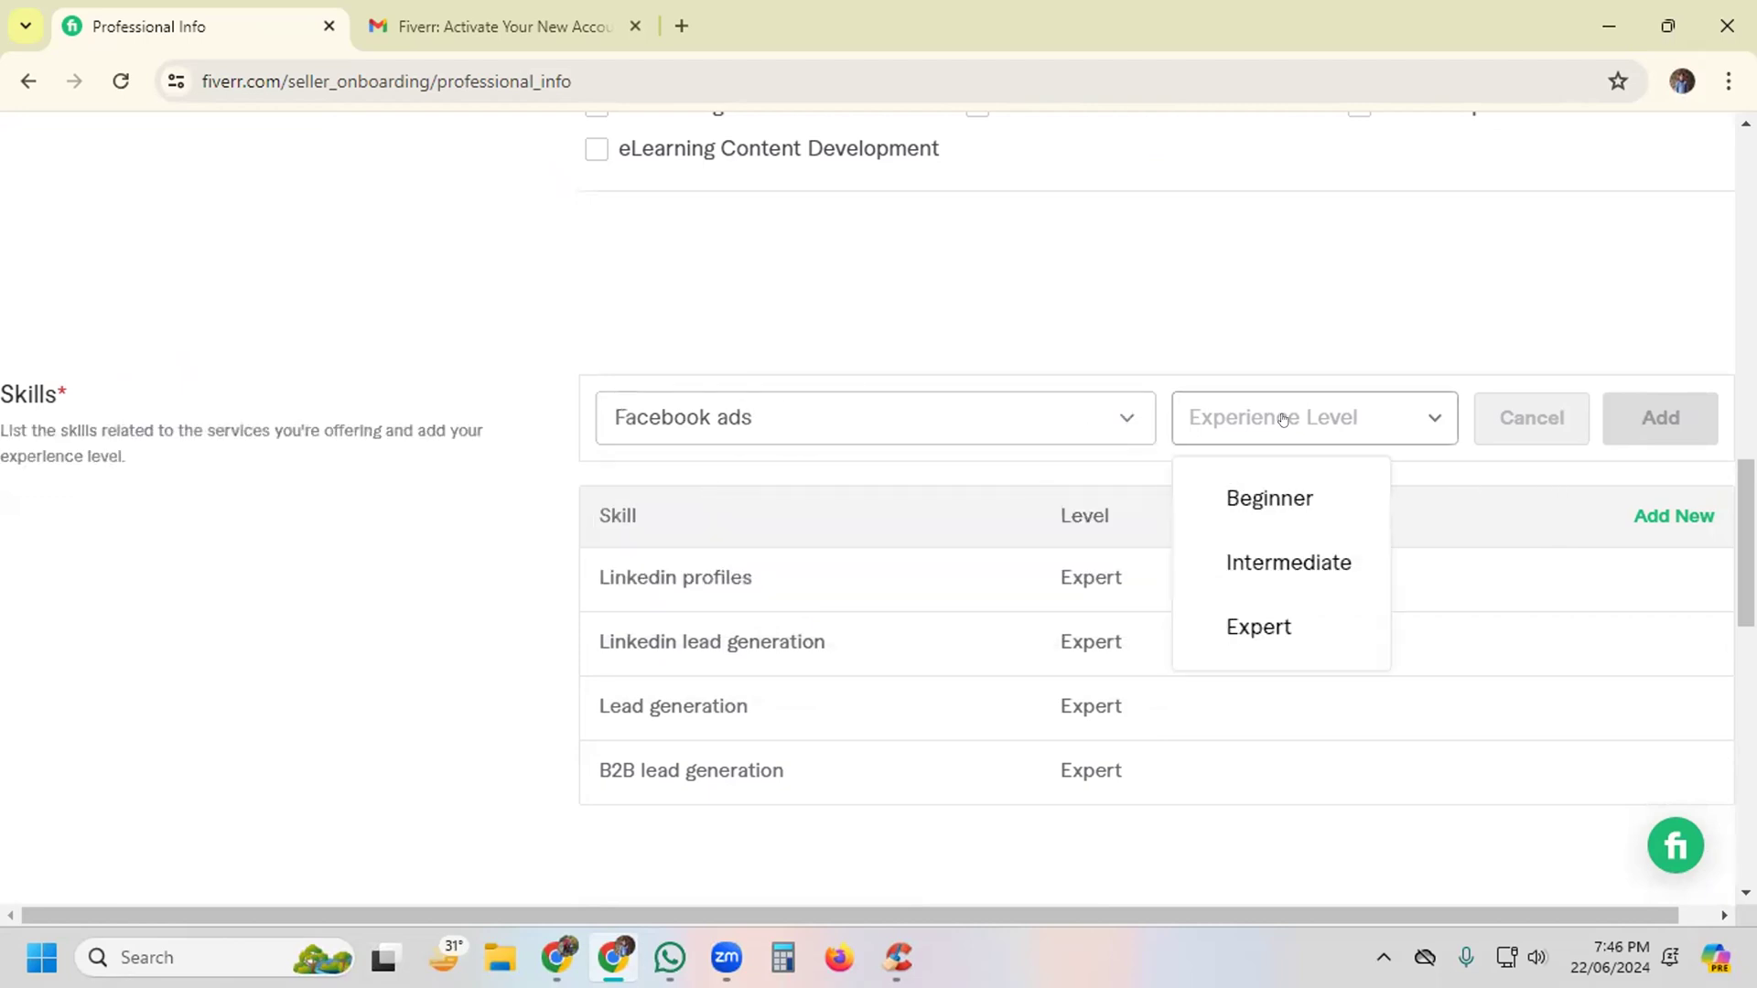
pyautogui.click(1241, 632)
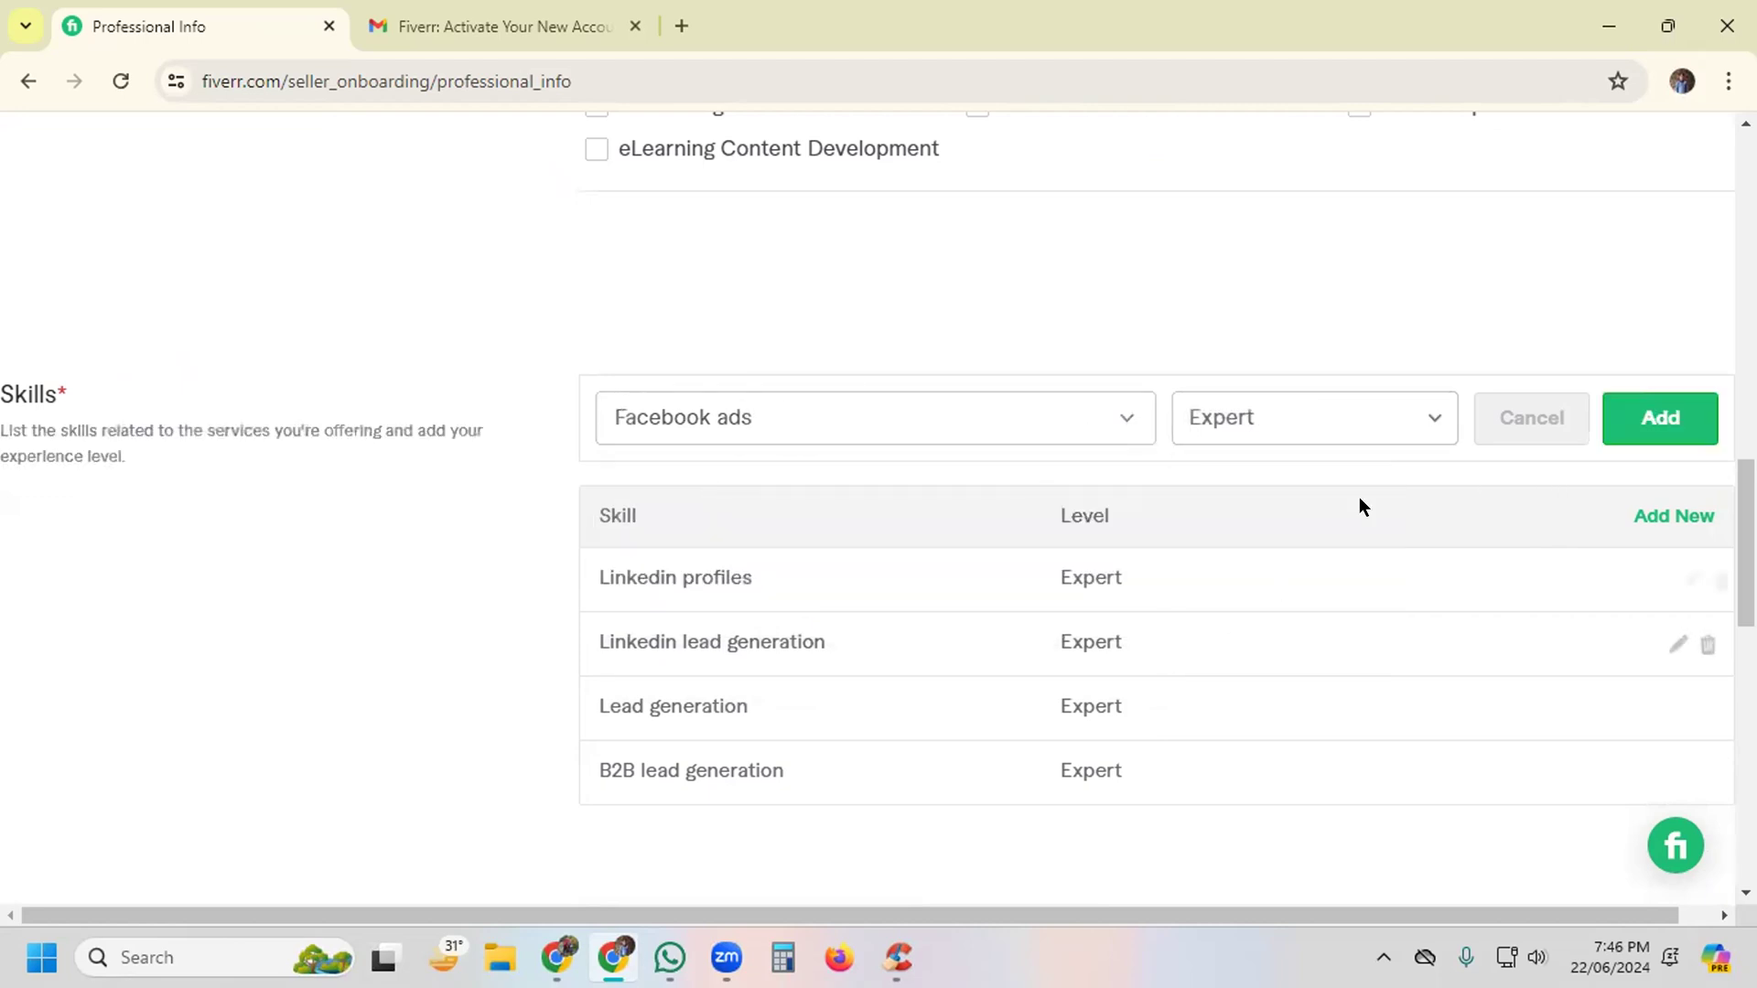
pyautogui.click(1656, 408)
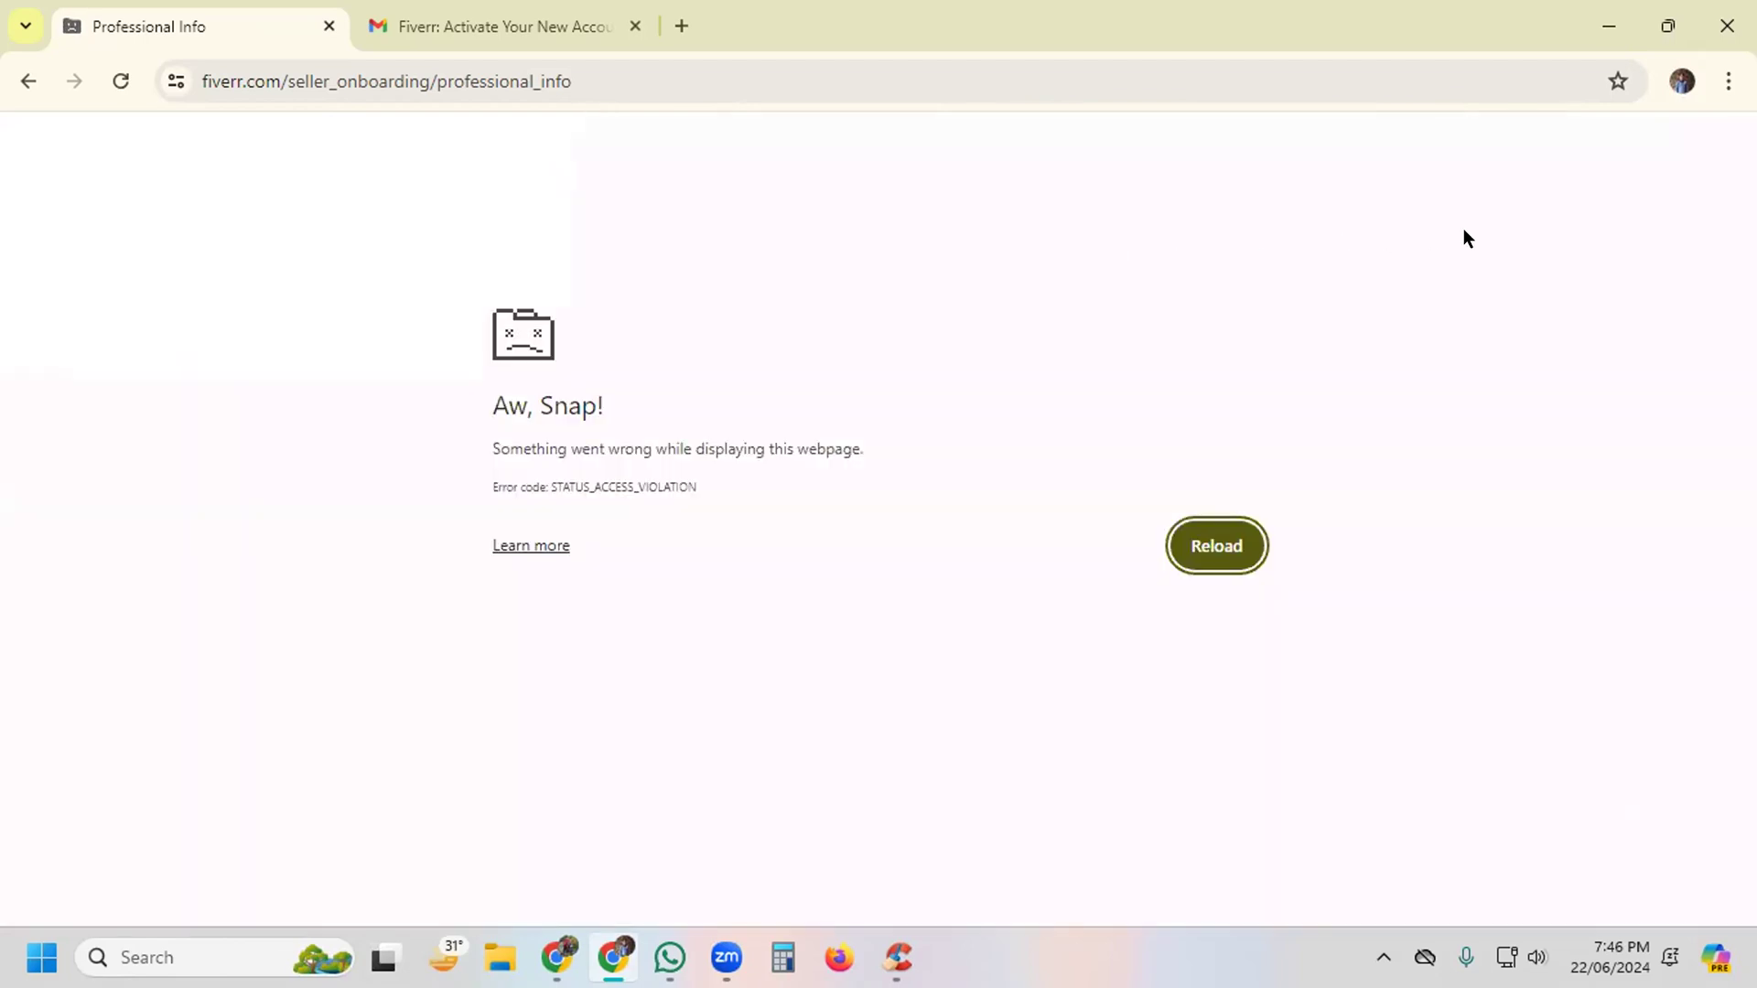
pyautogui.click(125, 79)
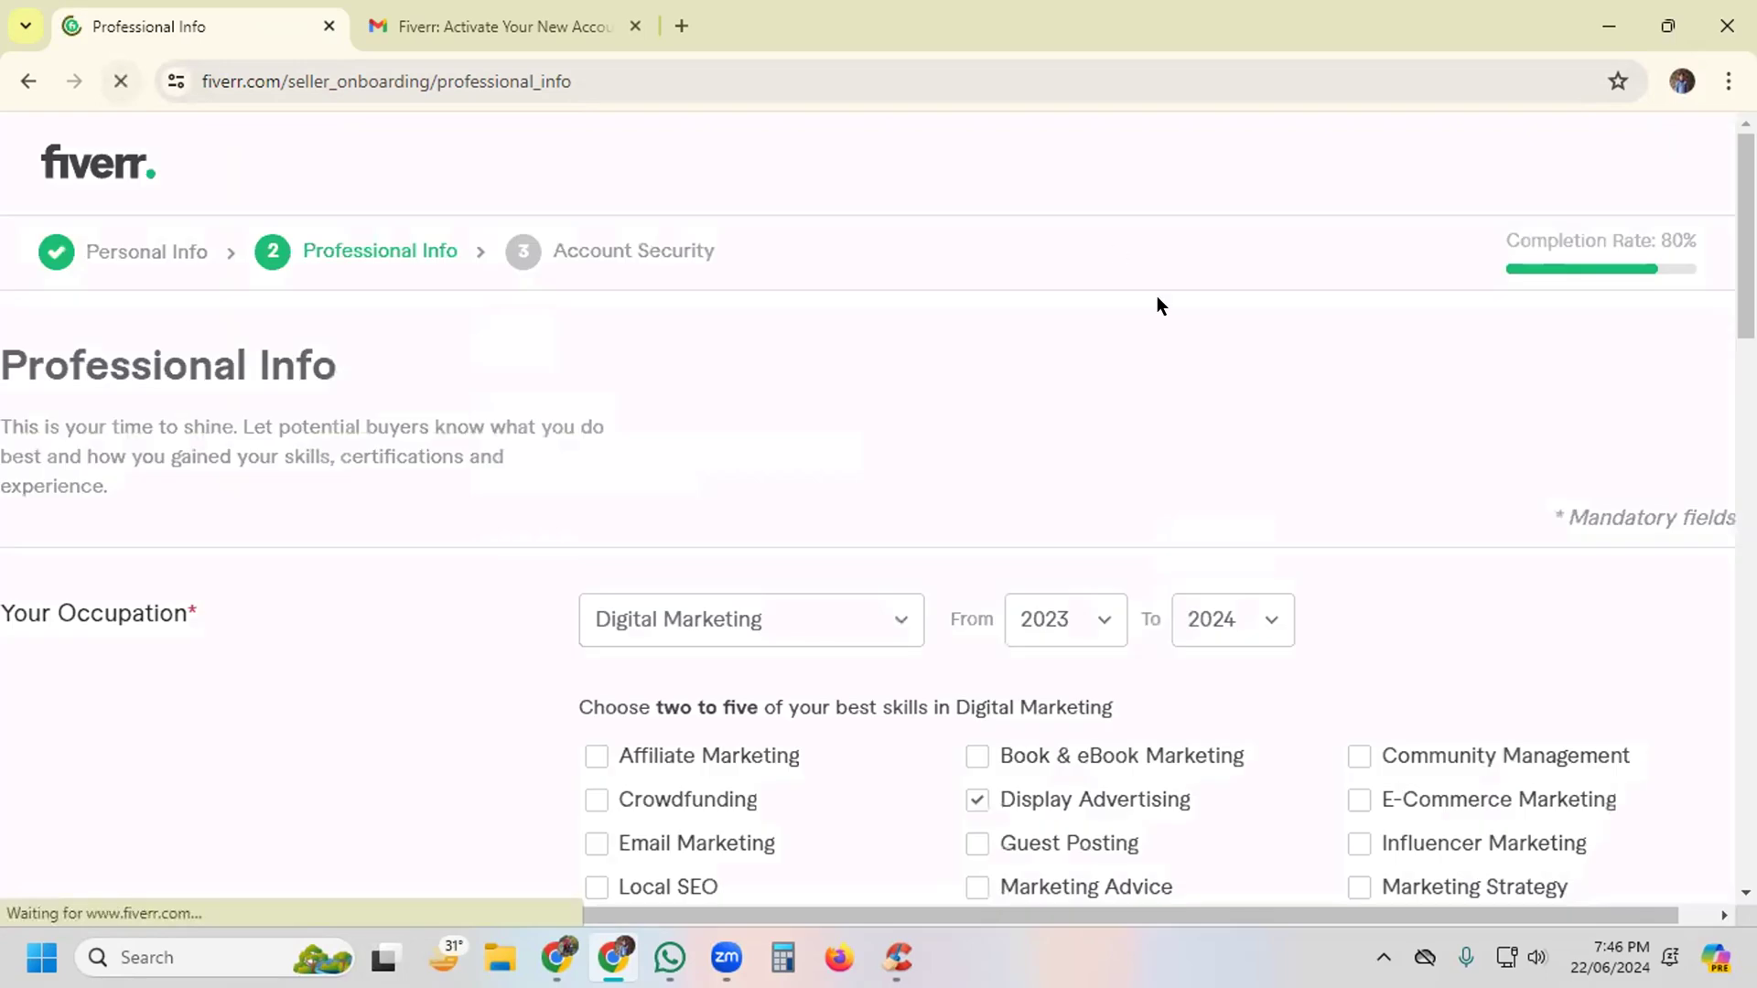
pyautogui.scroll(-3, 1199, 372)
pyautogui.scroll(-1, 1199, 371)
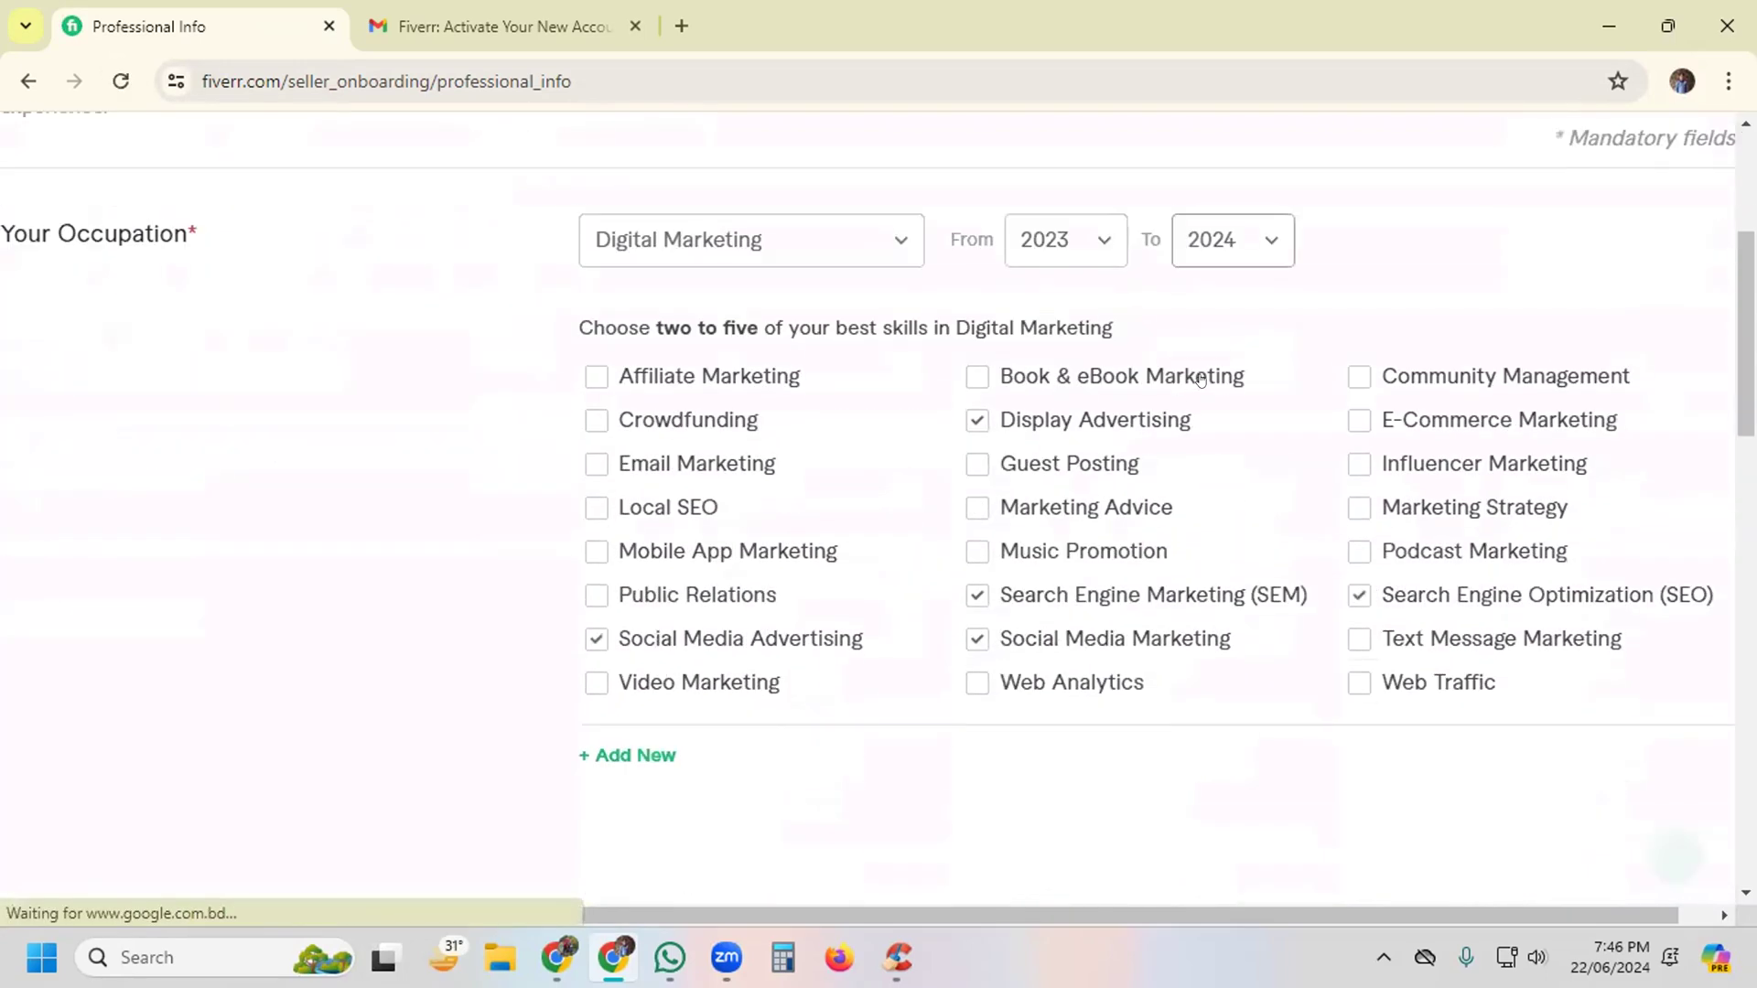
pyautogui.scroll(-3, 1011, 491)
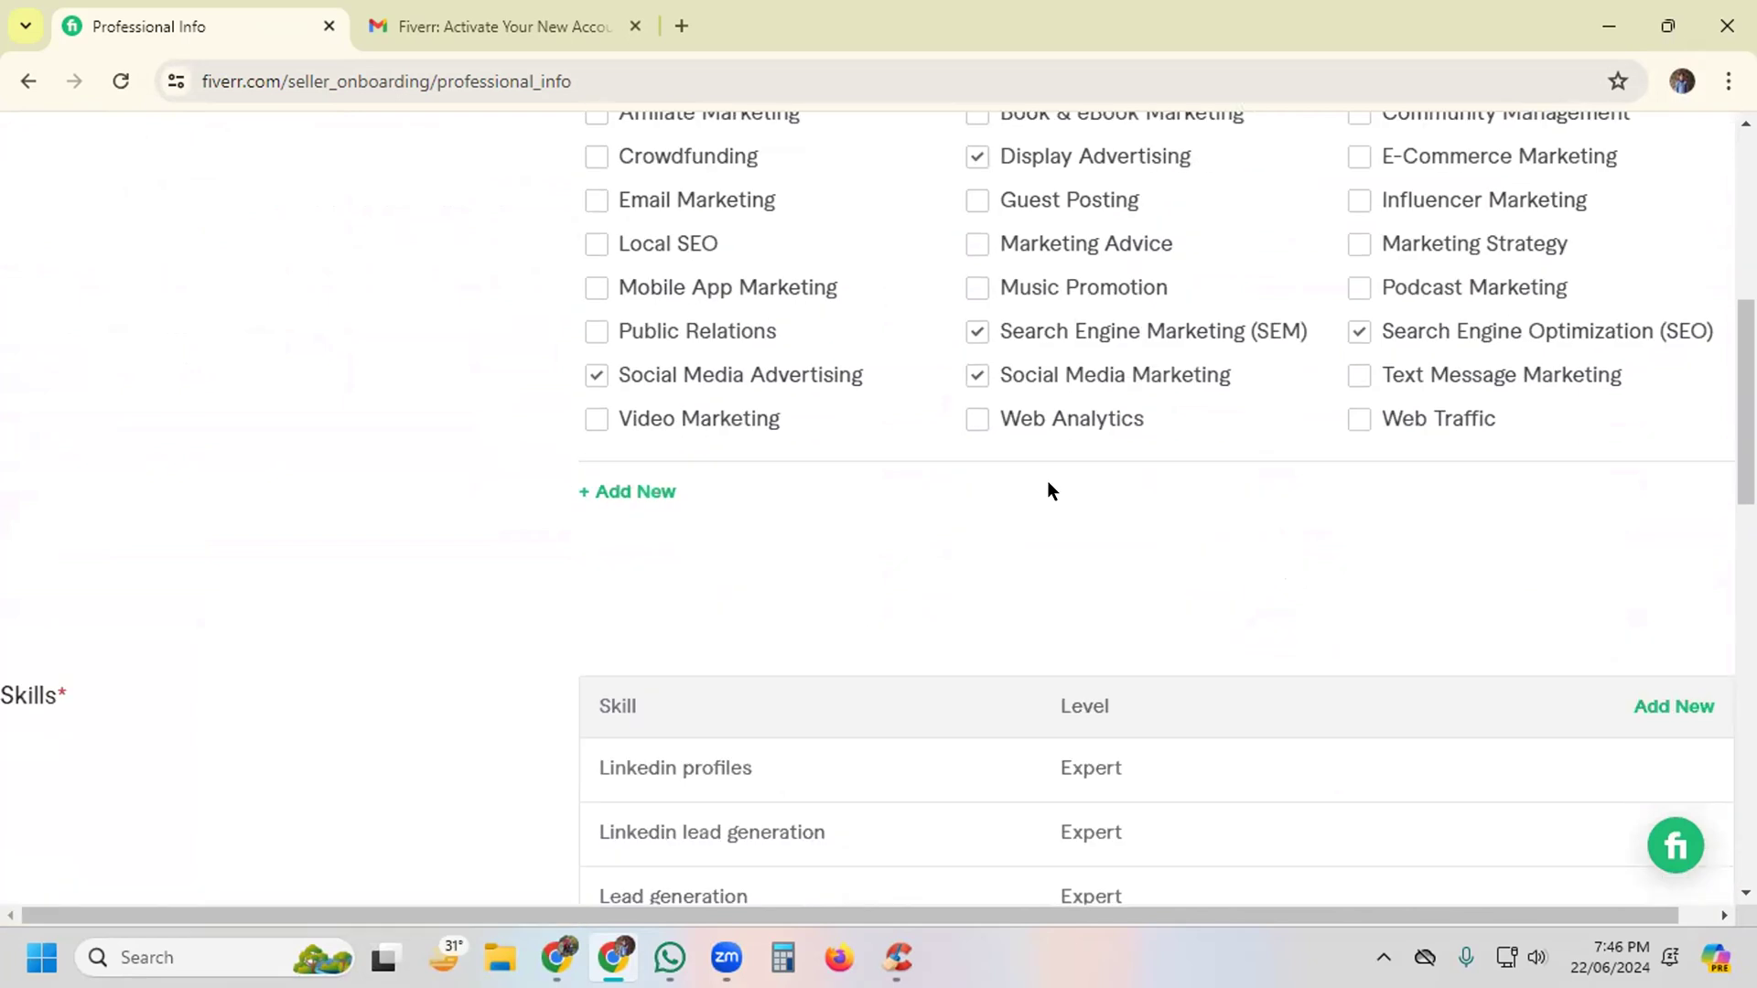
pyautogui.scroll(-3, 1048, 490)
pyautogui.scroll(6, 1009, 474)
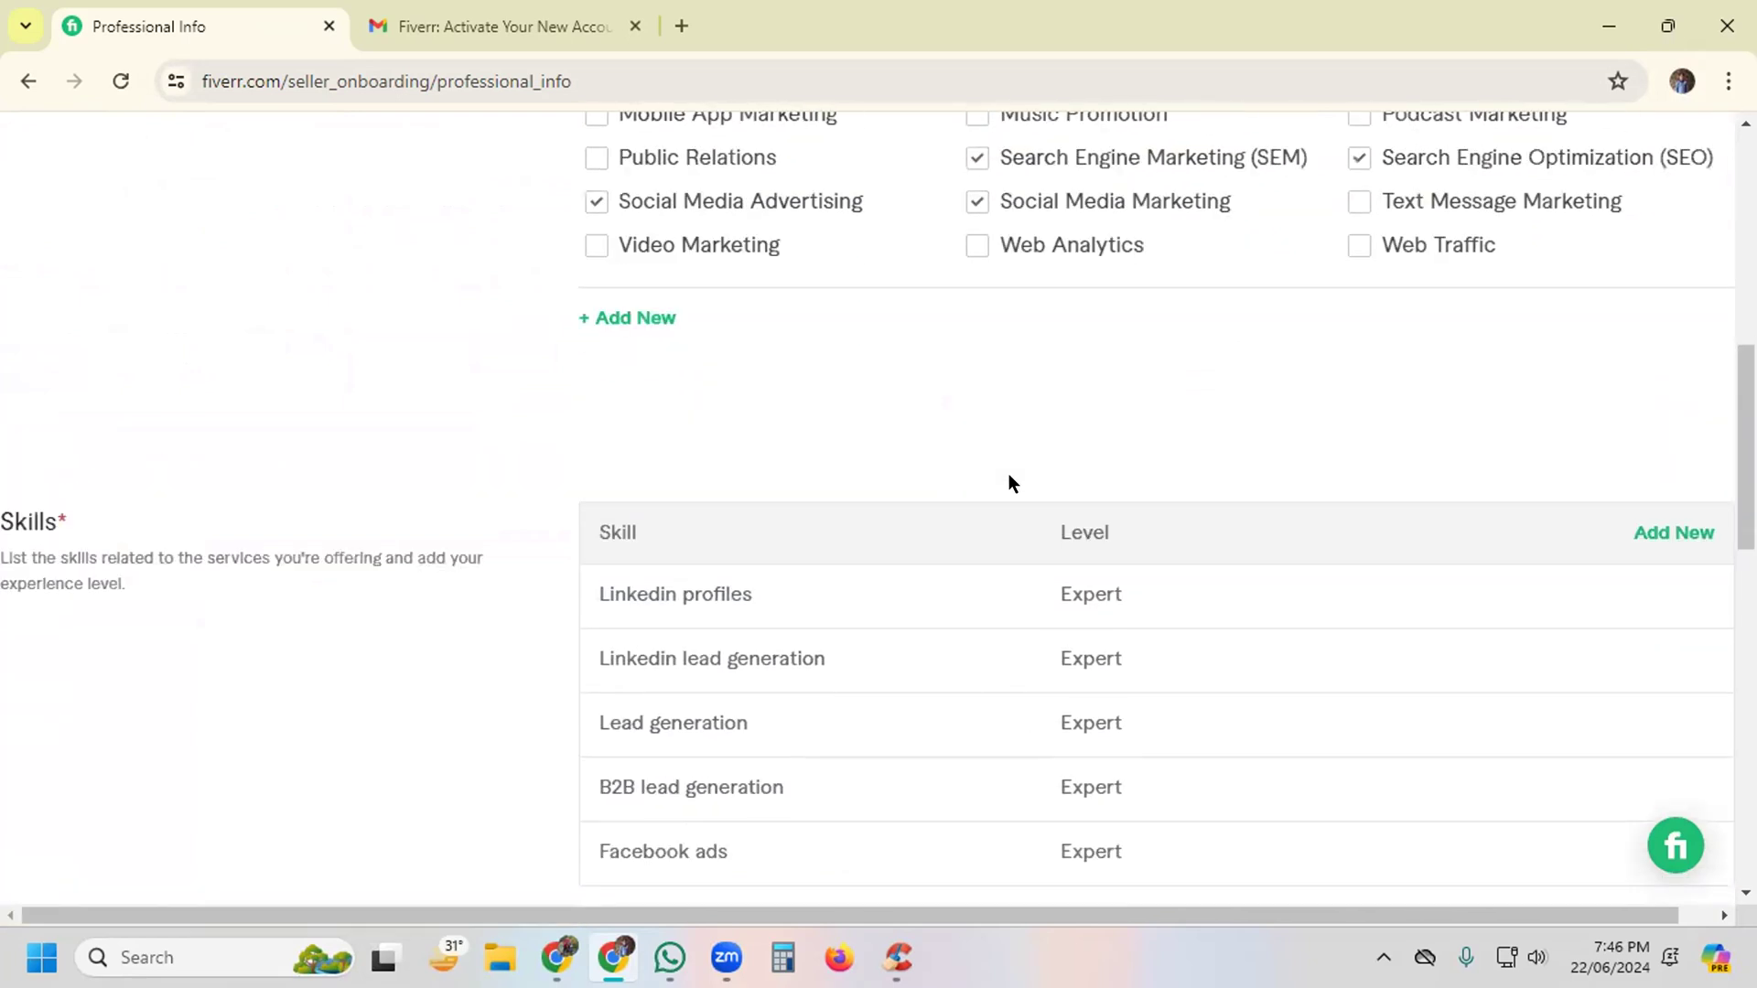
pyautogui.scroll(-9, 1008, 474)
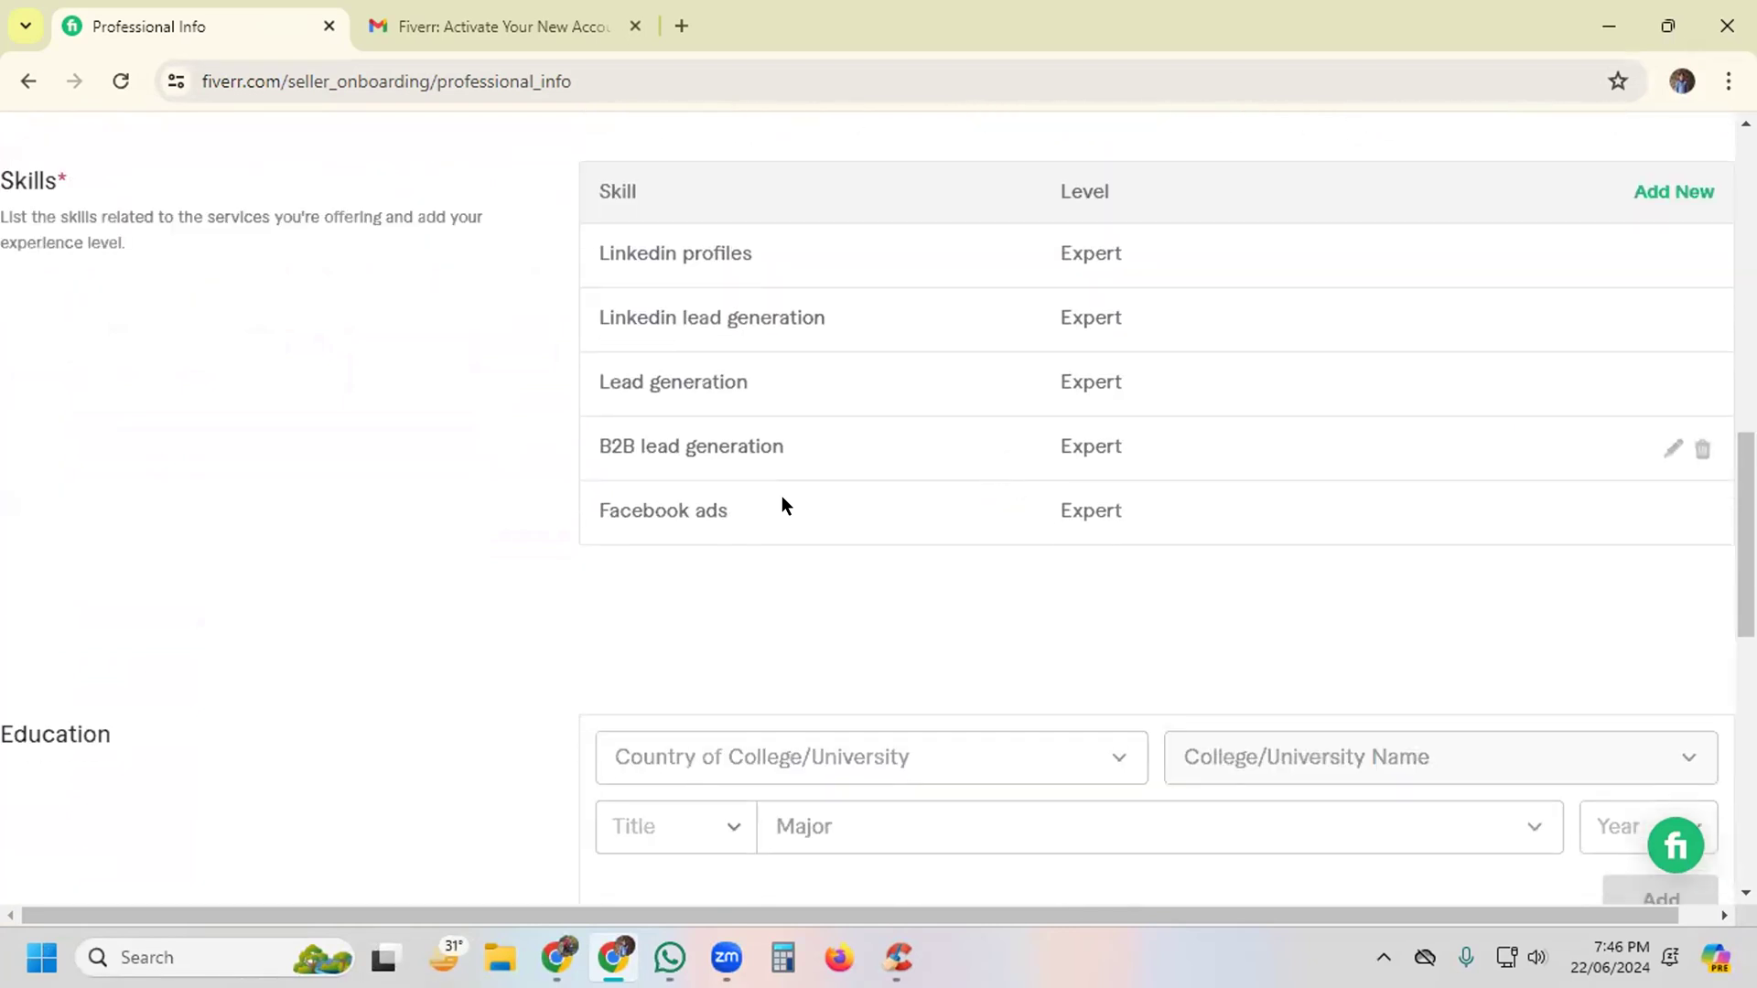
pyautogui.scroll(3, 580, 212)
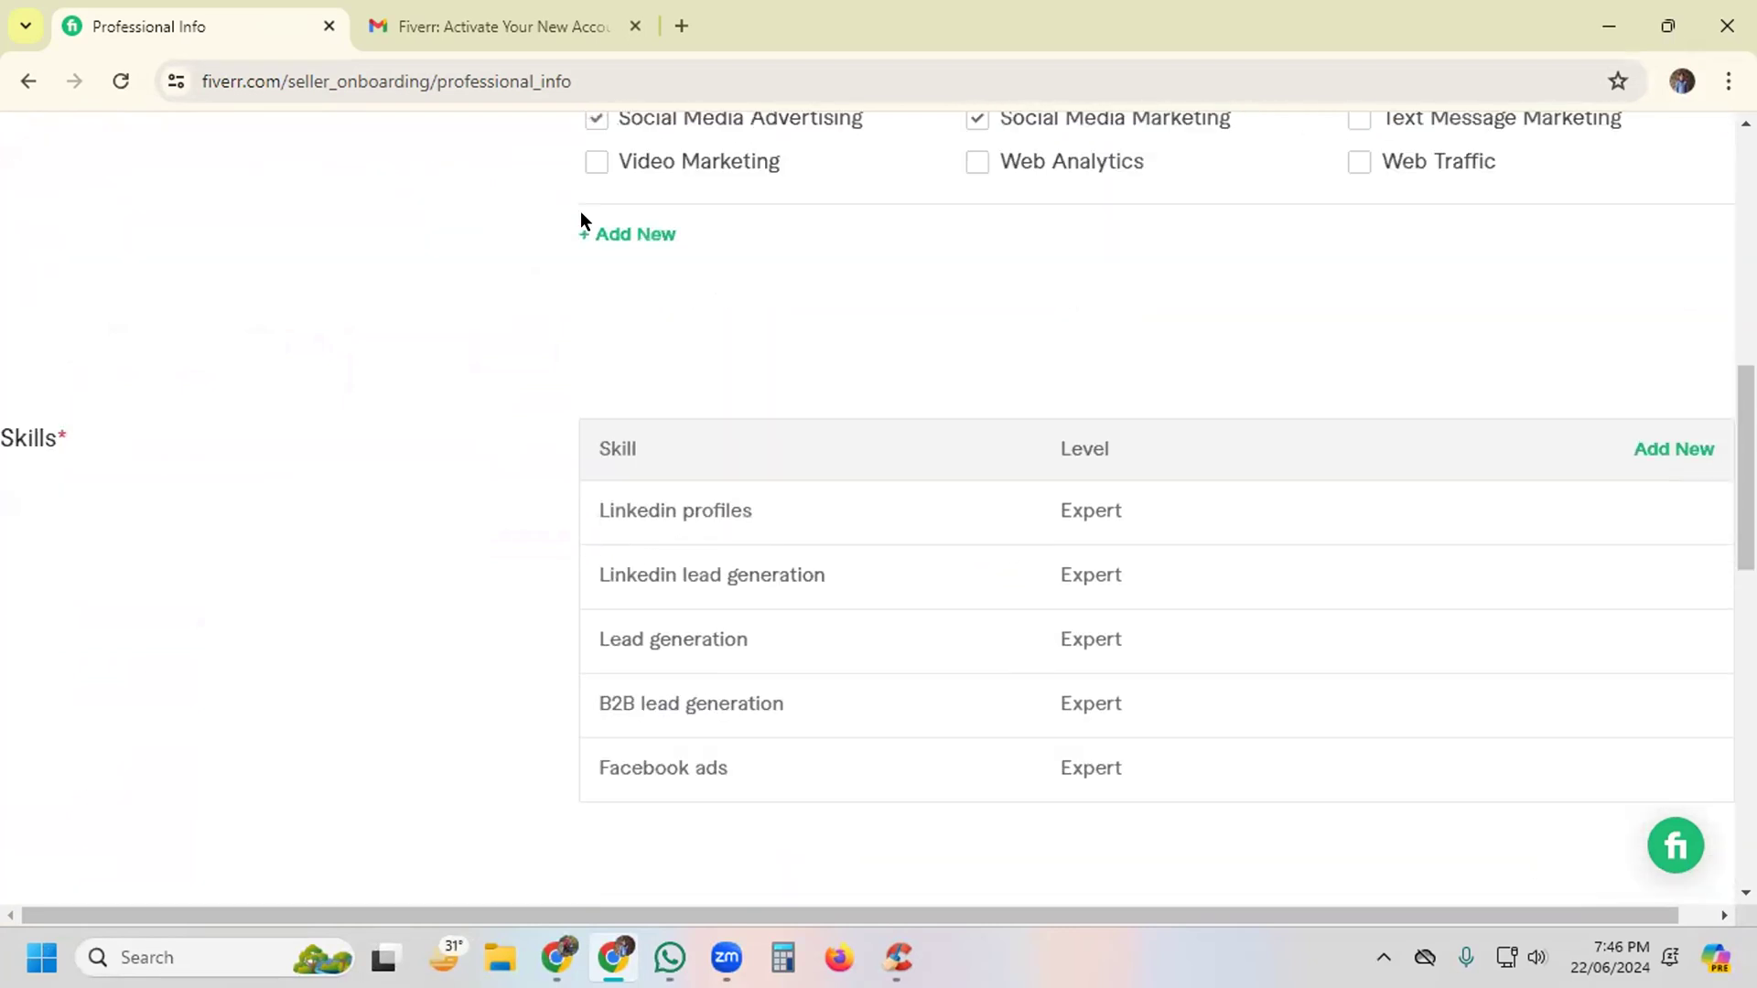
# - Add a Writing & Translation occupation with LinkedIn Profiles ticked, spanning 2023 to 2024
pyautogui.click(639, 234)
pyautogui.click(669, 256)
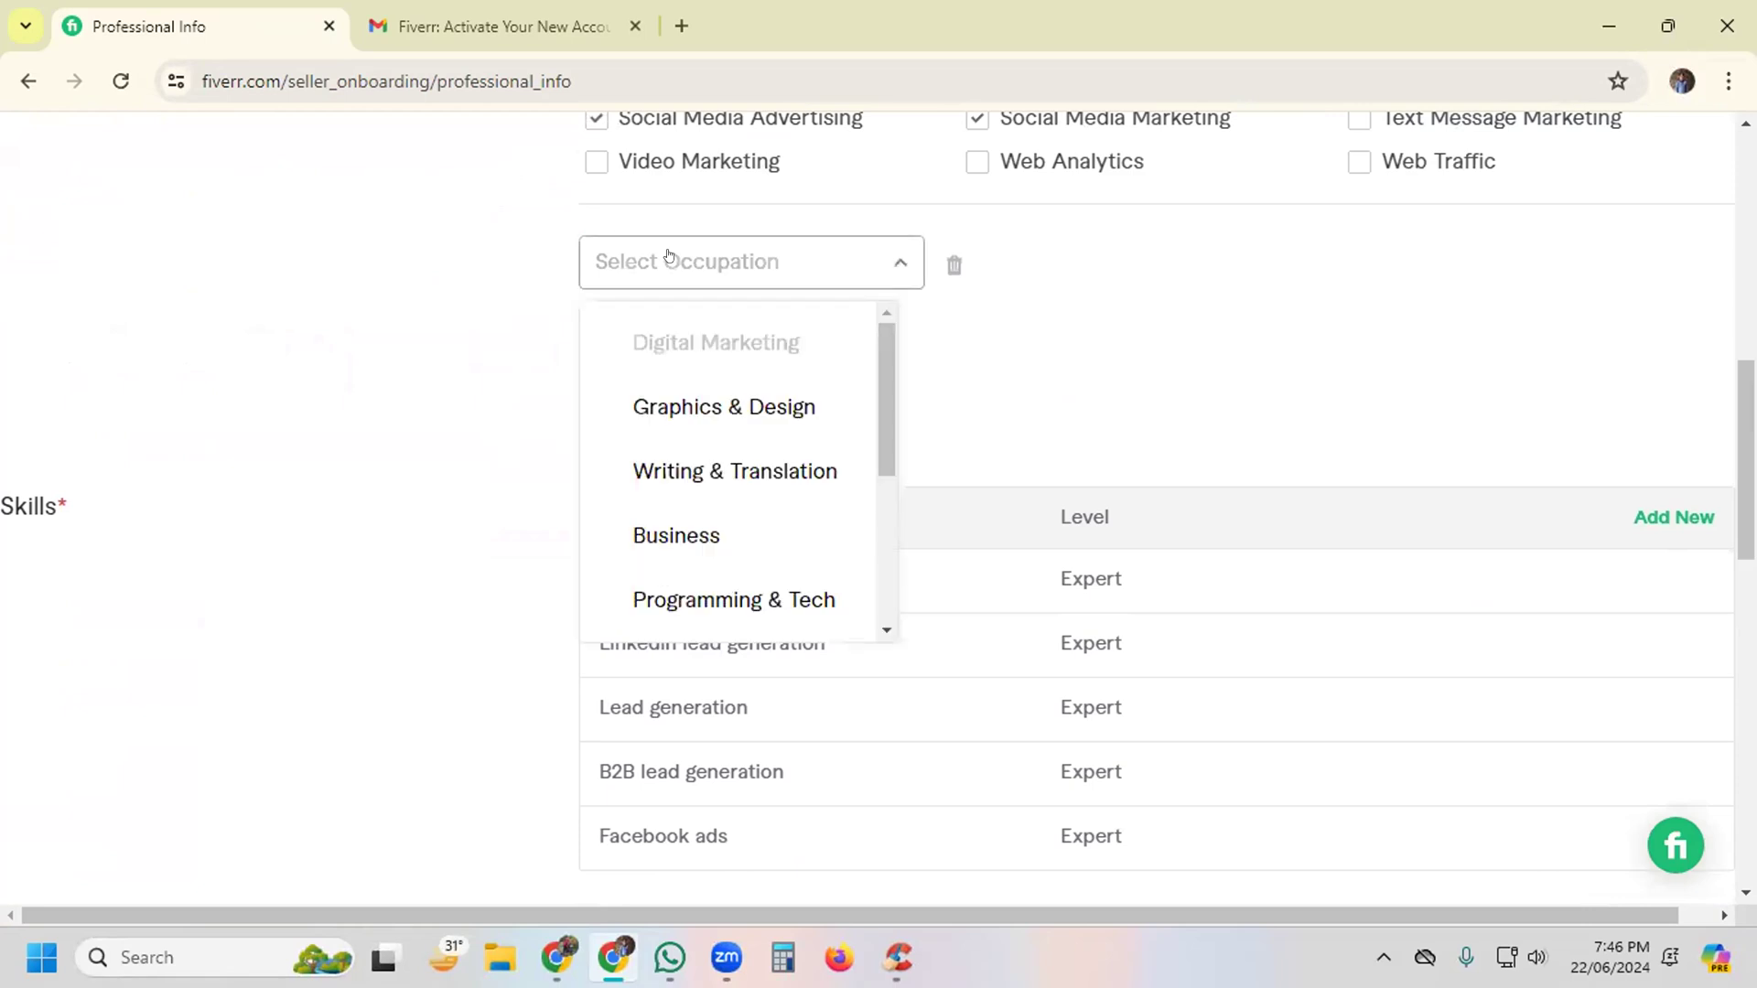
pyautogui.click(645, 477)
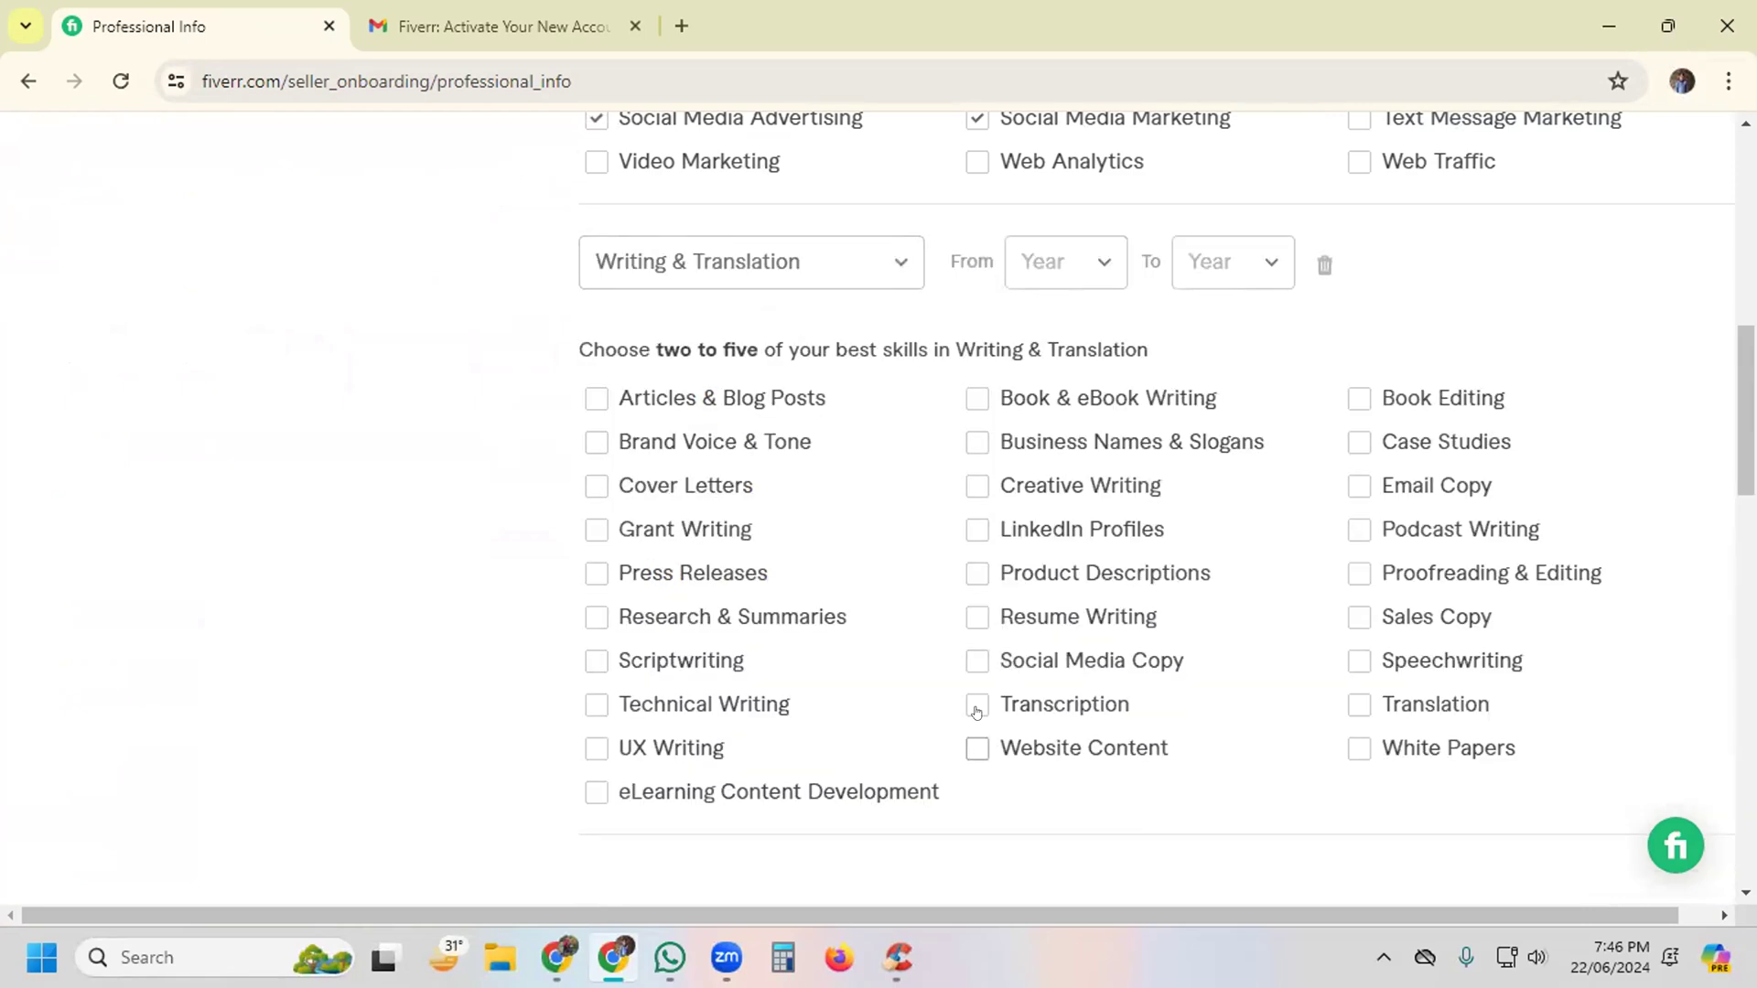
pyautogui.click(976, 529)
pyautogui.click(1034, 247)
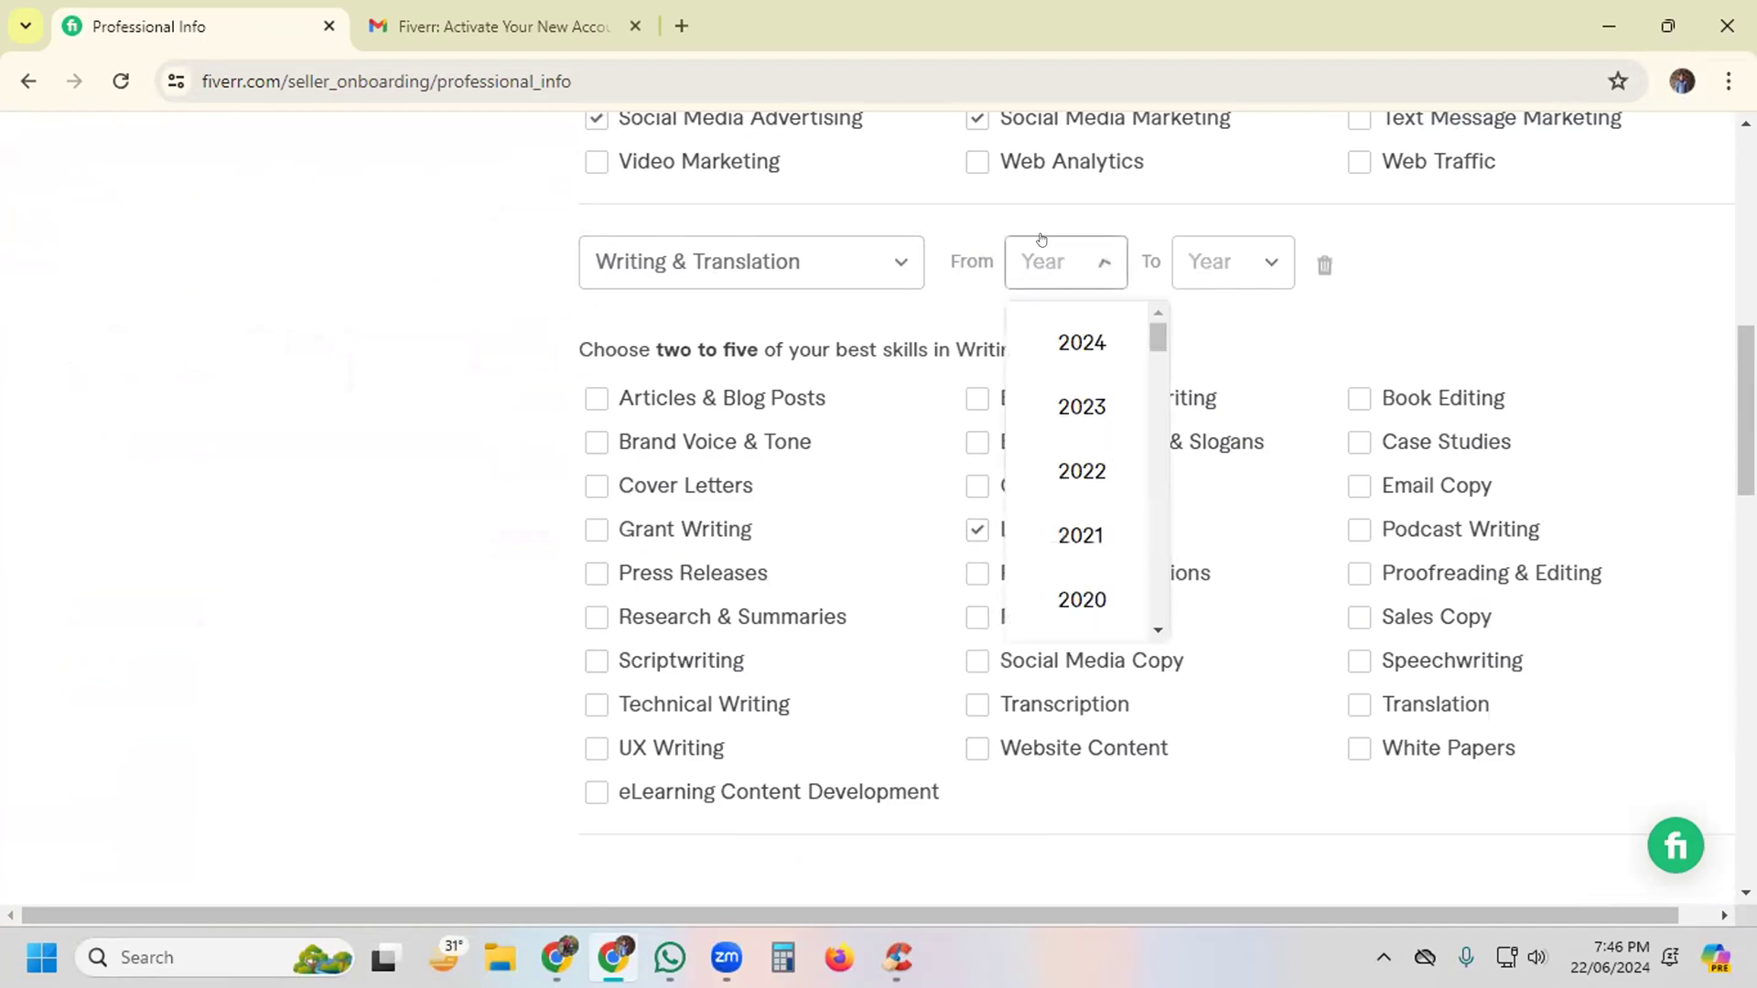
pyautogui.click(1074, 402)
pyautogui.click(1234, 270)
pyautogui.click(1243, 344)
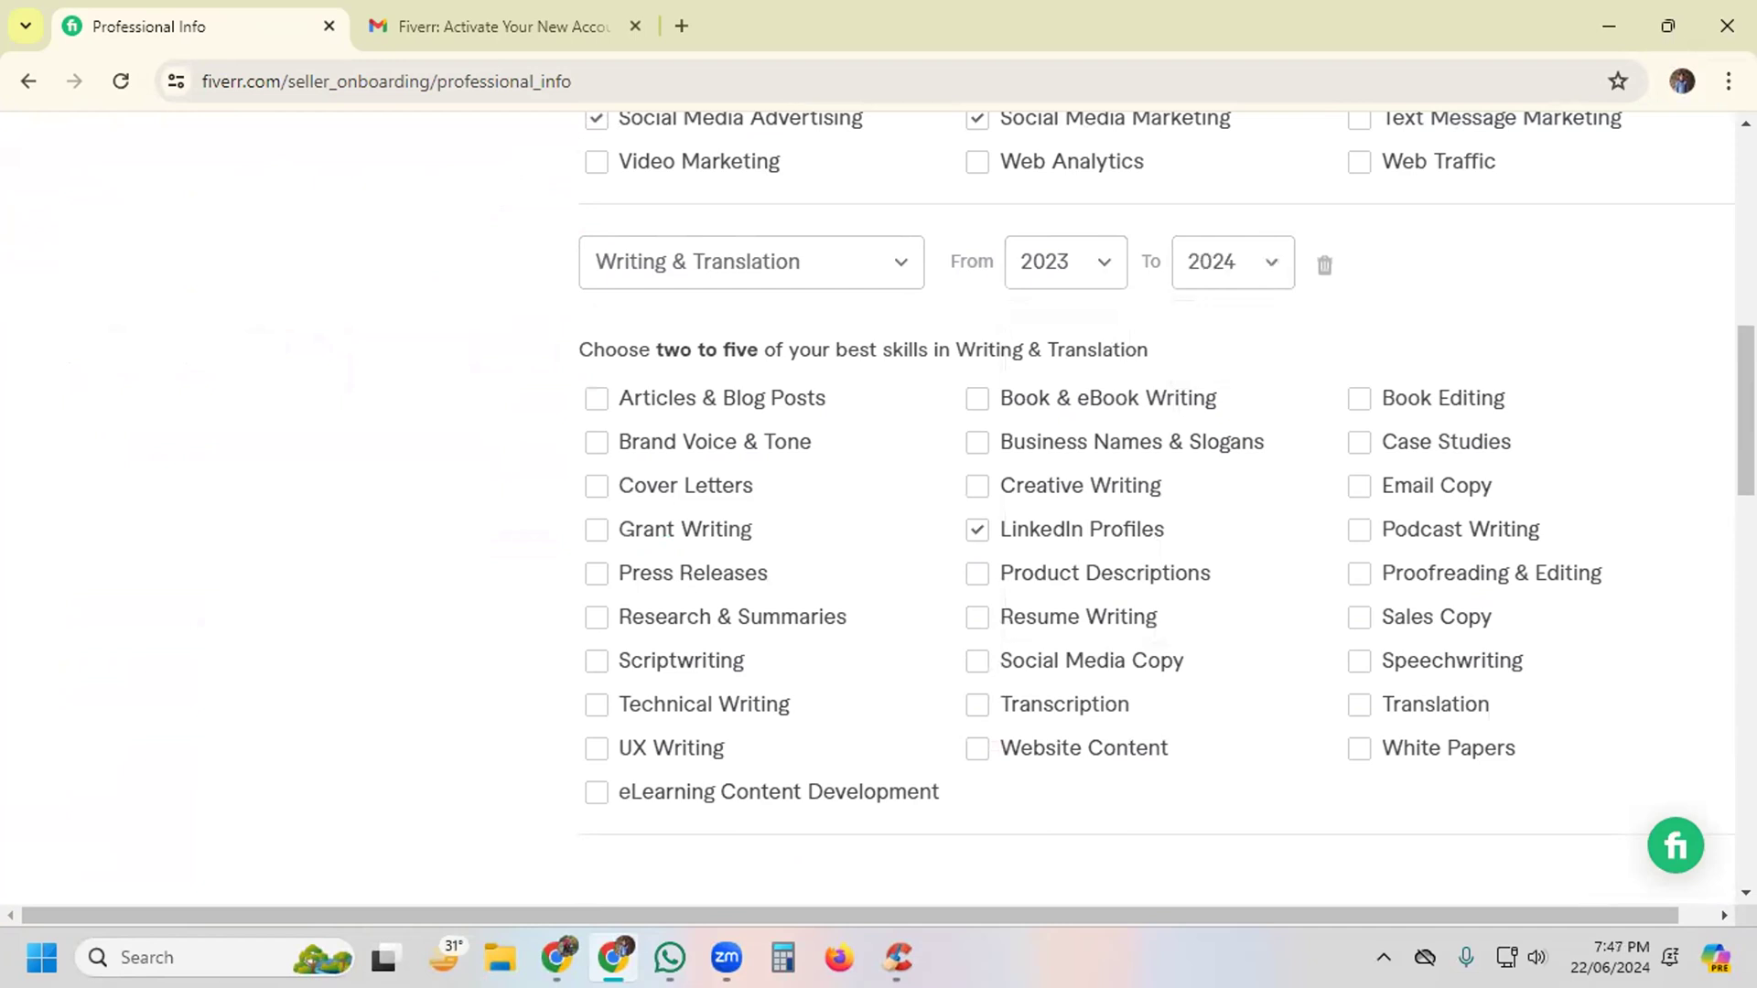
pyautogui.scroll(-8, 1569, 295)
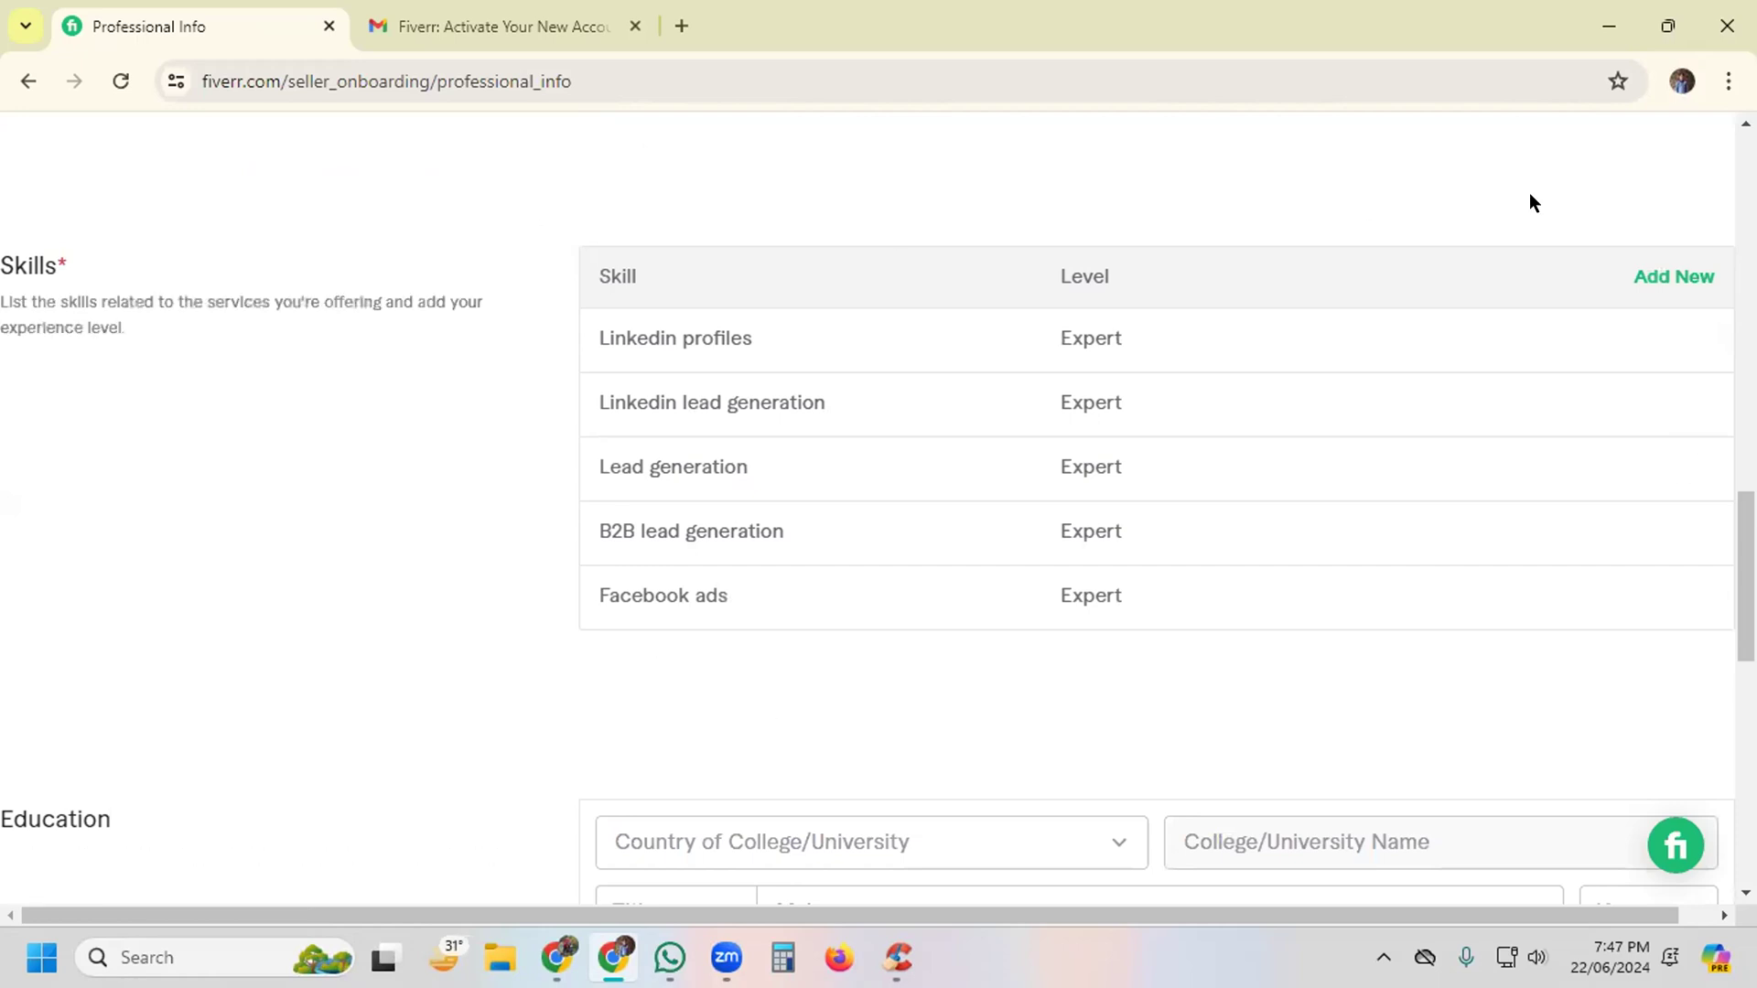
# - Choose Bangladesh as the Education entry's country of college
pyautogui.moveTo(1738, 567); pyautogui.dragTo(1727, 619)
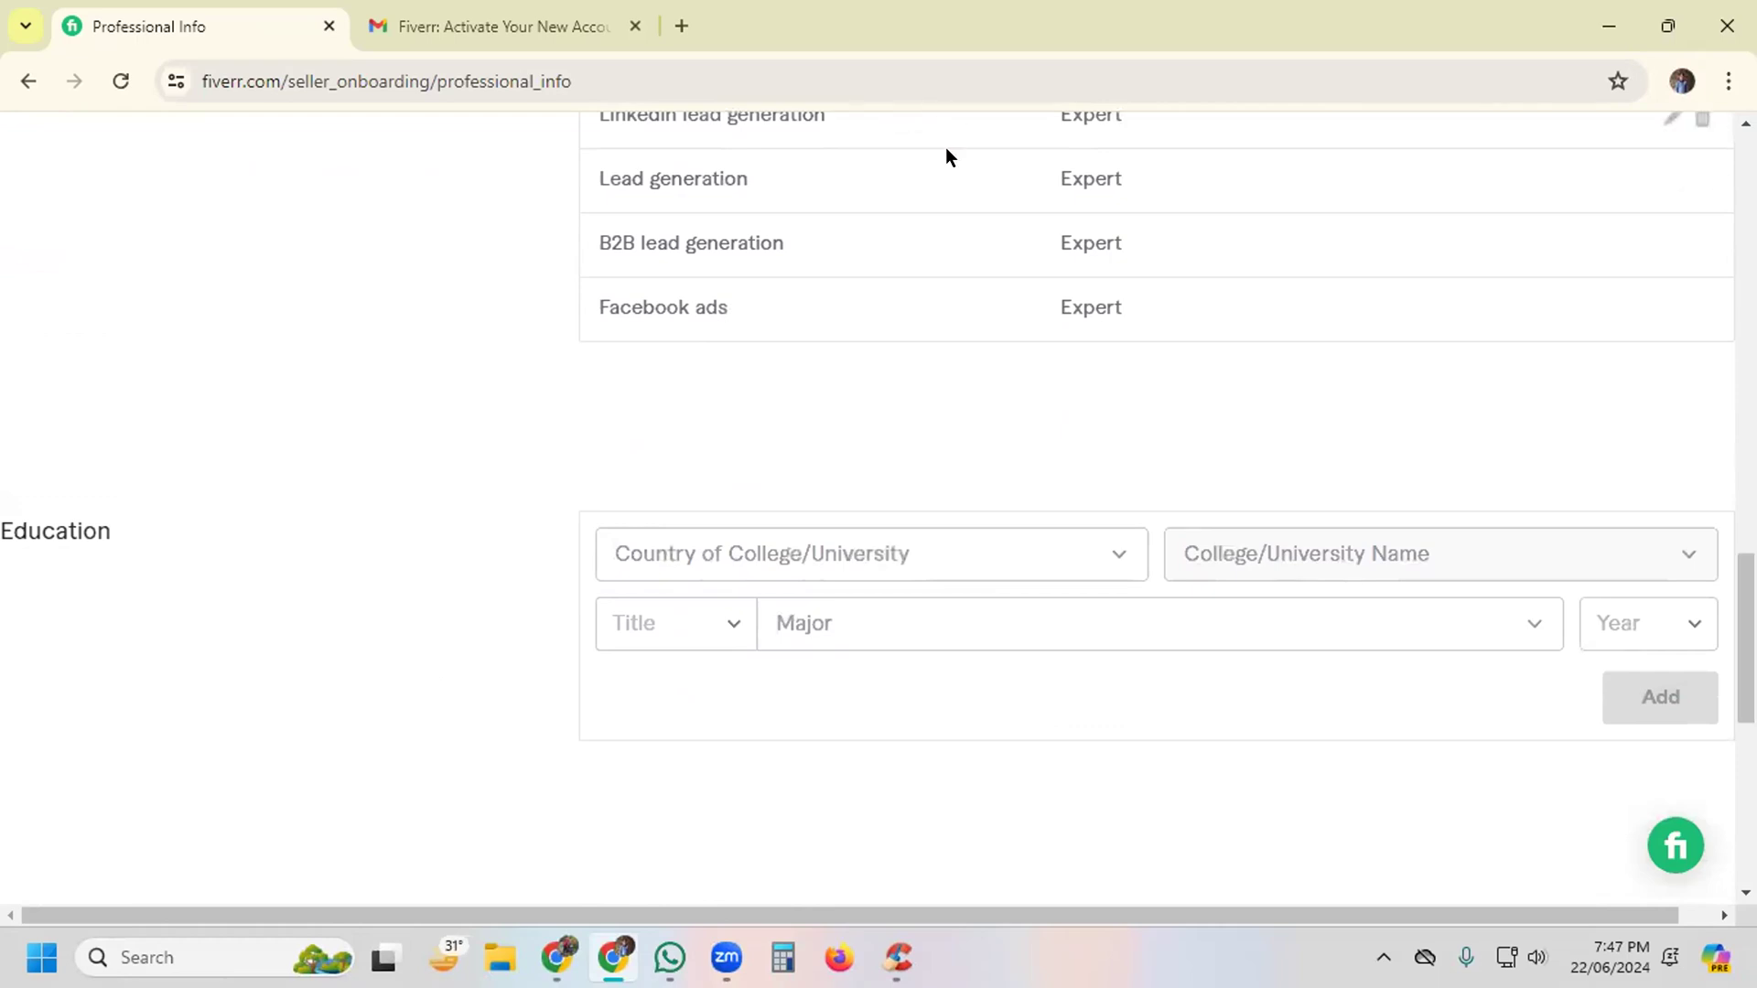
pyautogui.click(826, 563)
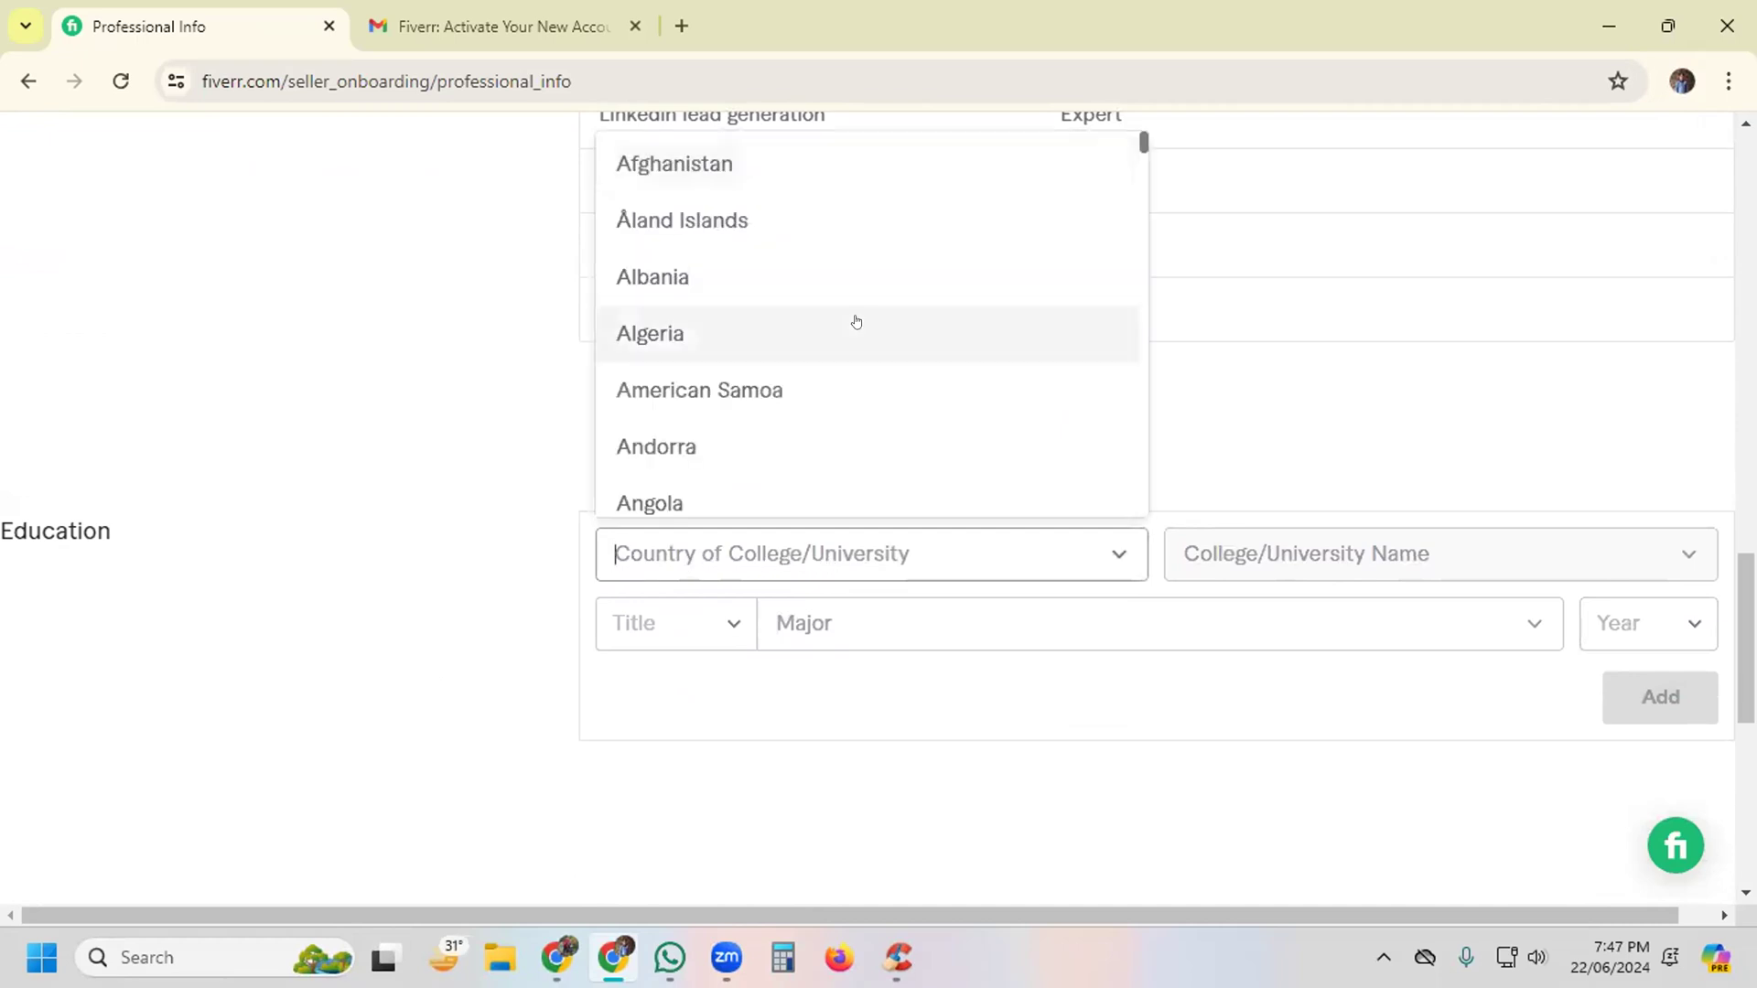
pyautogui.write('ba')
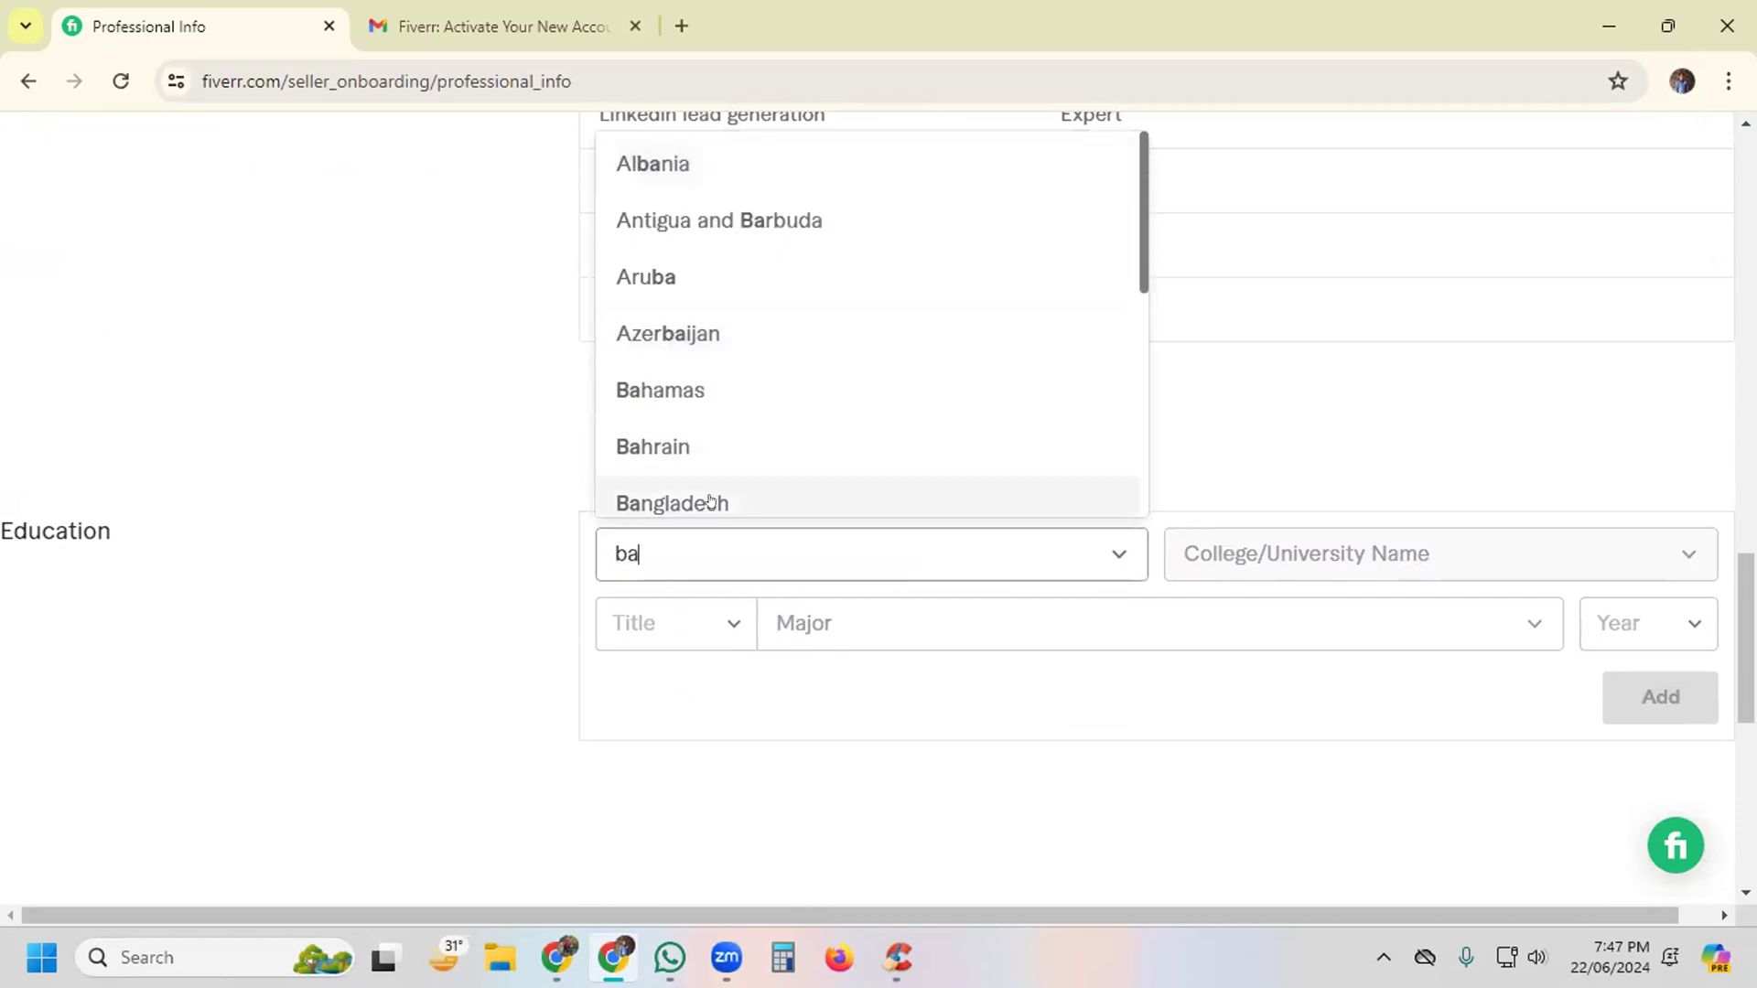
pyautogui.click(660, 499)
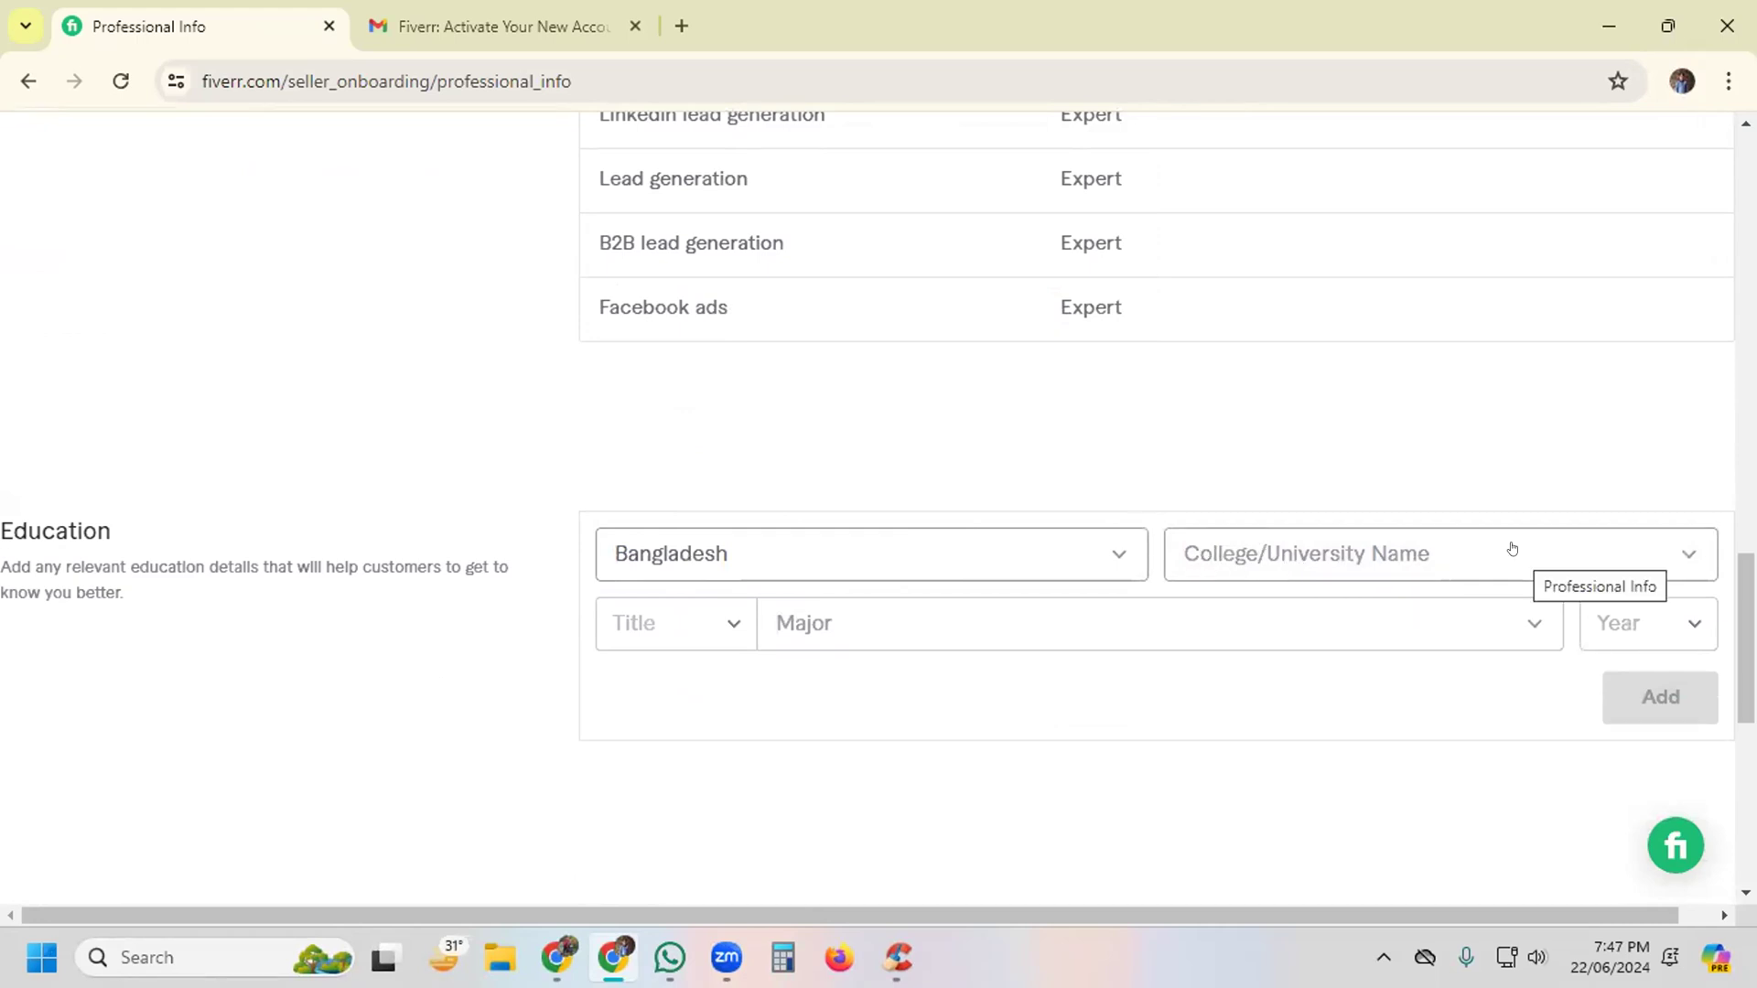
# - Type 'National University' as the college name and select it from the suggestions
pyautogui.click(1246, 549)
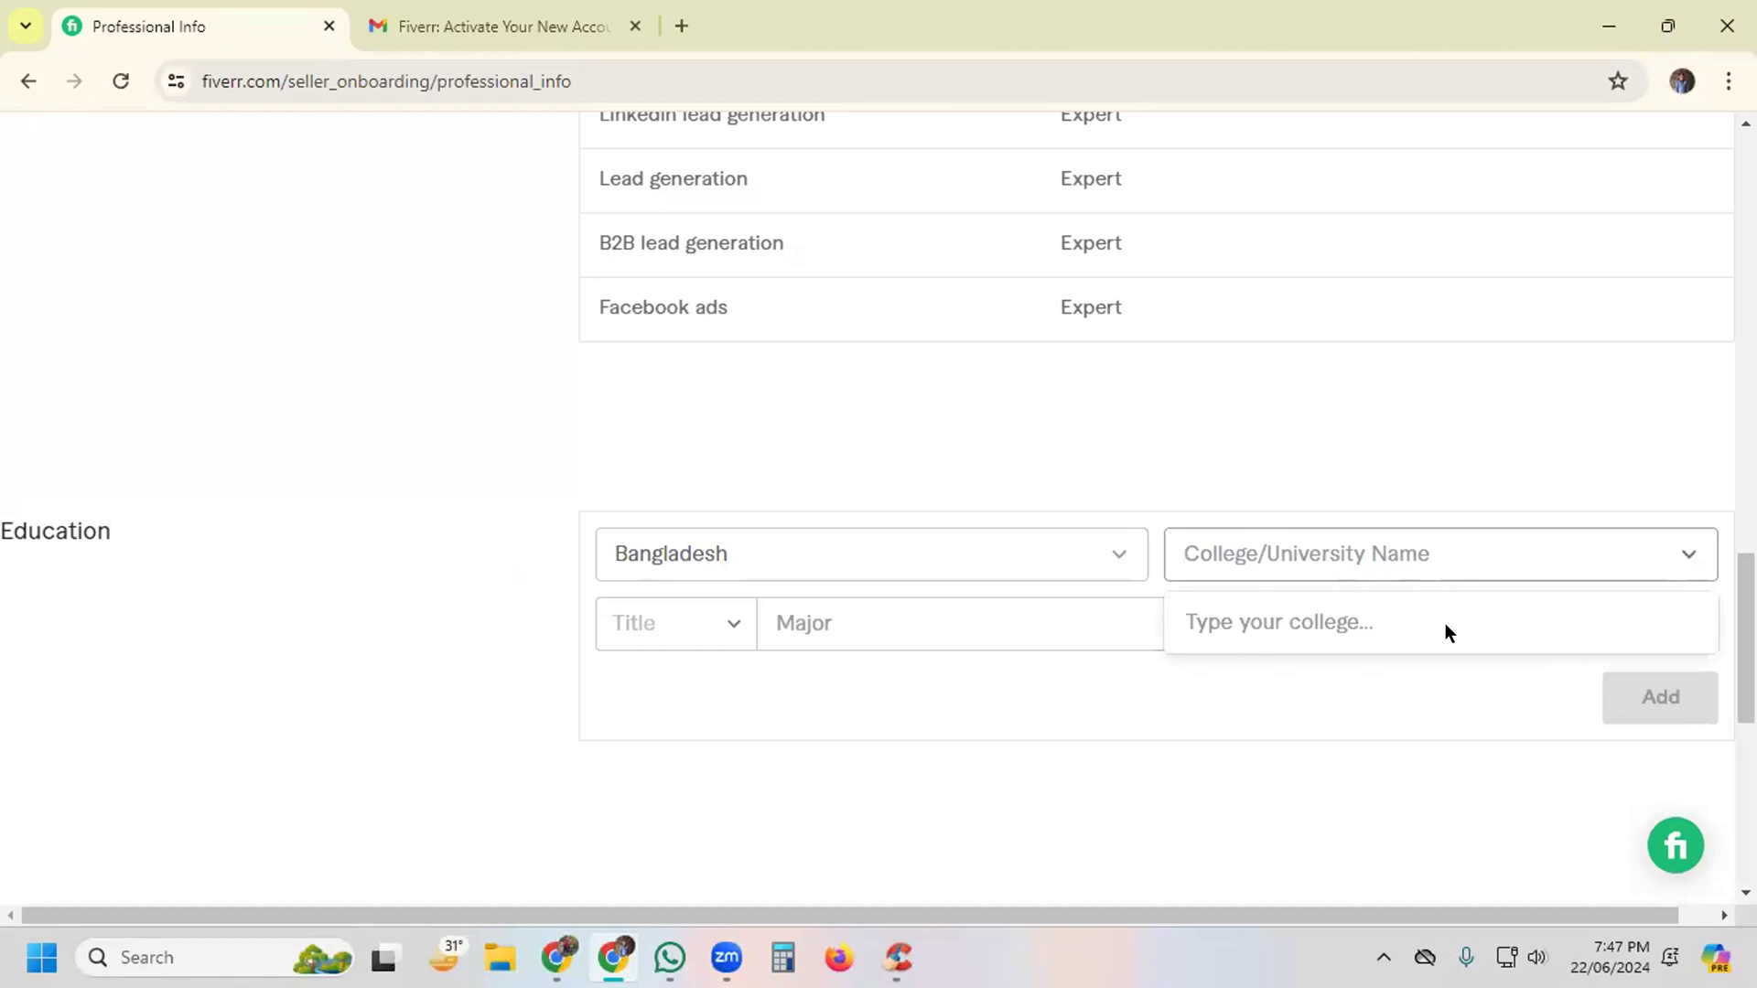
pyautogui.write('Nat')
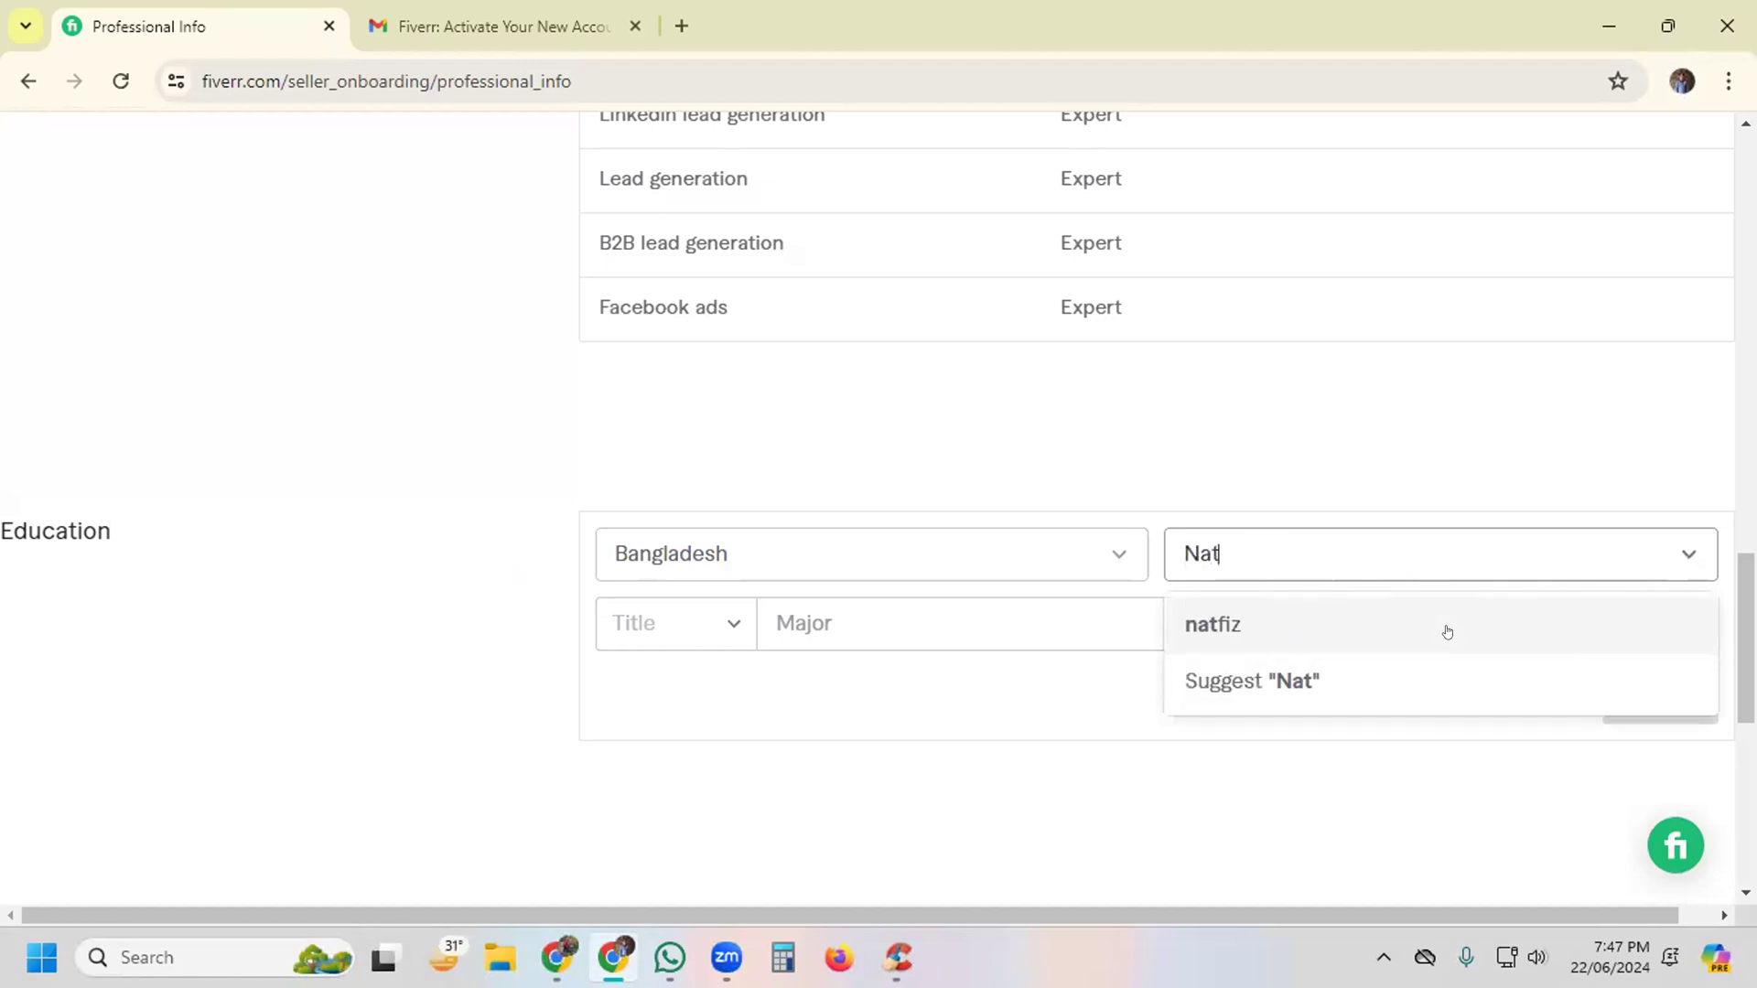
pyautogui.write('ional ')
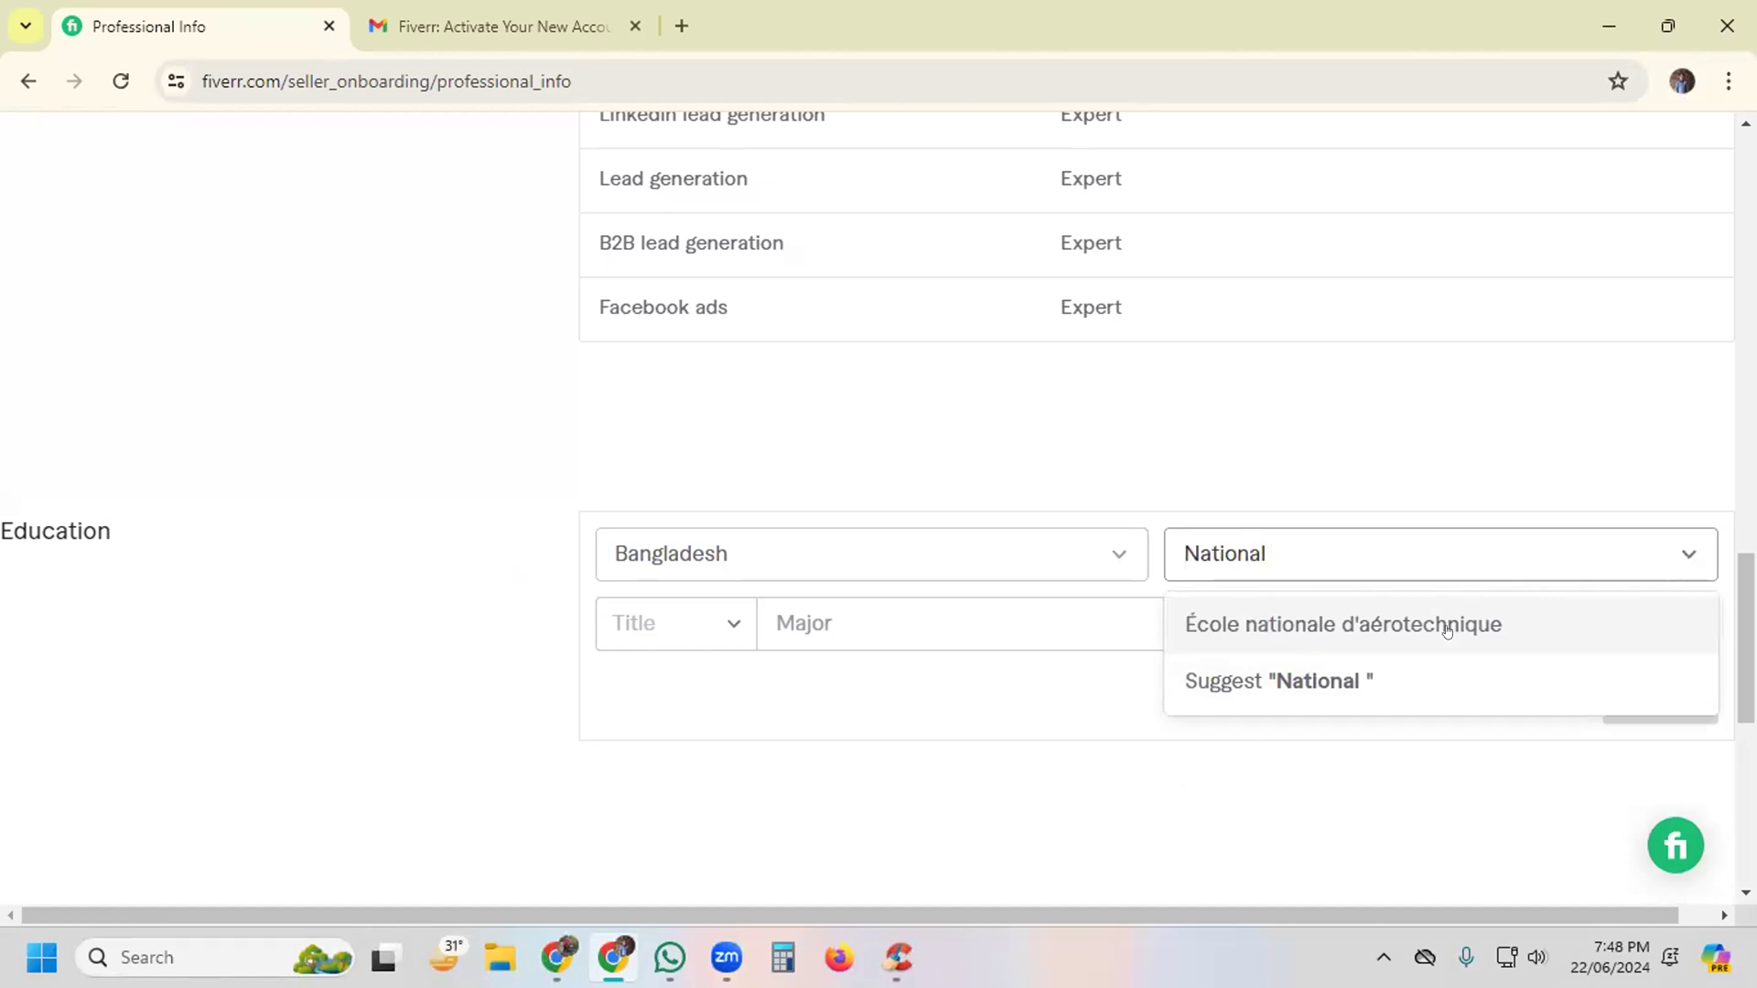
pyautogui.write('uni')
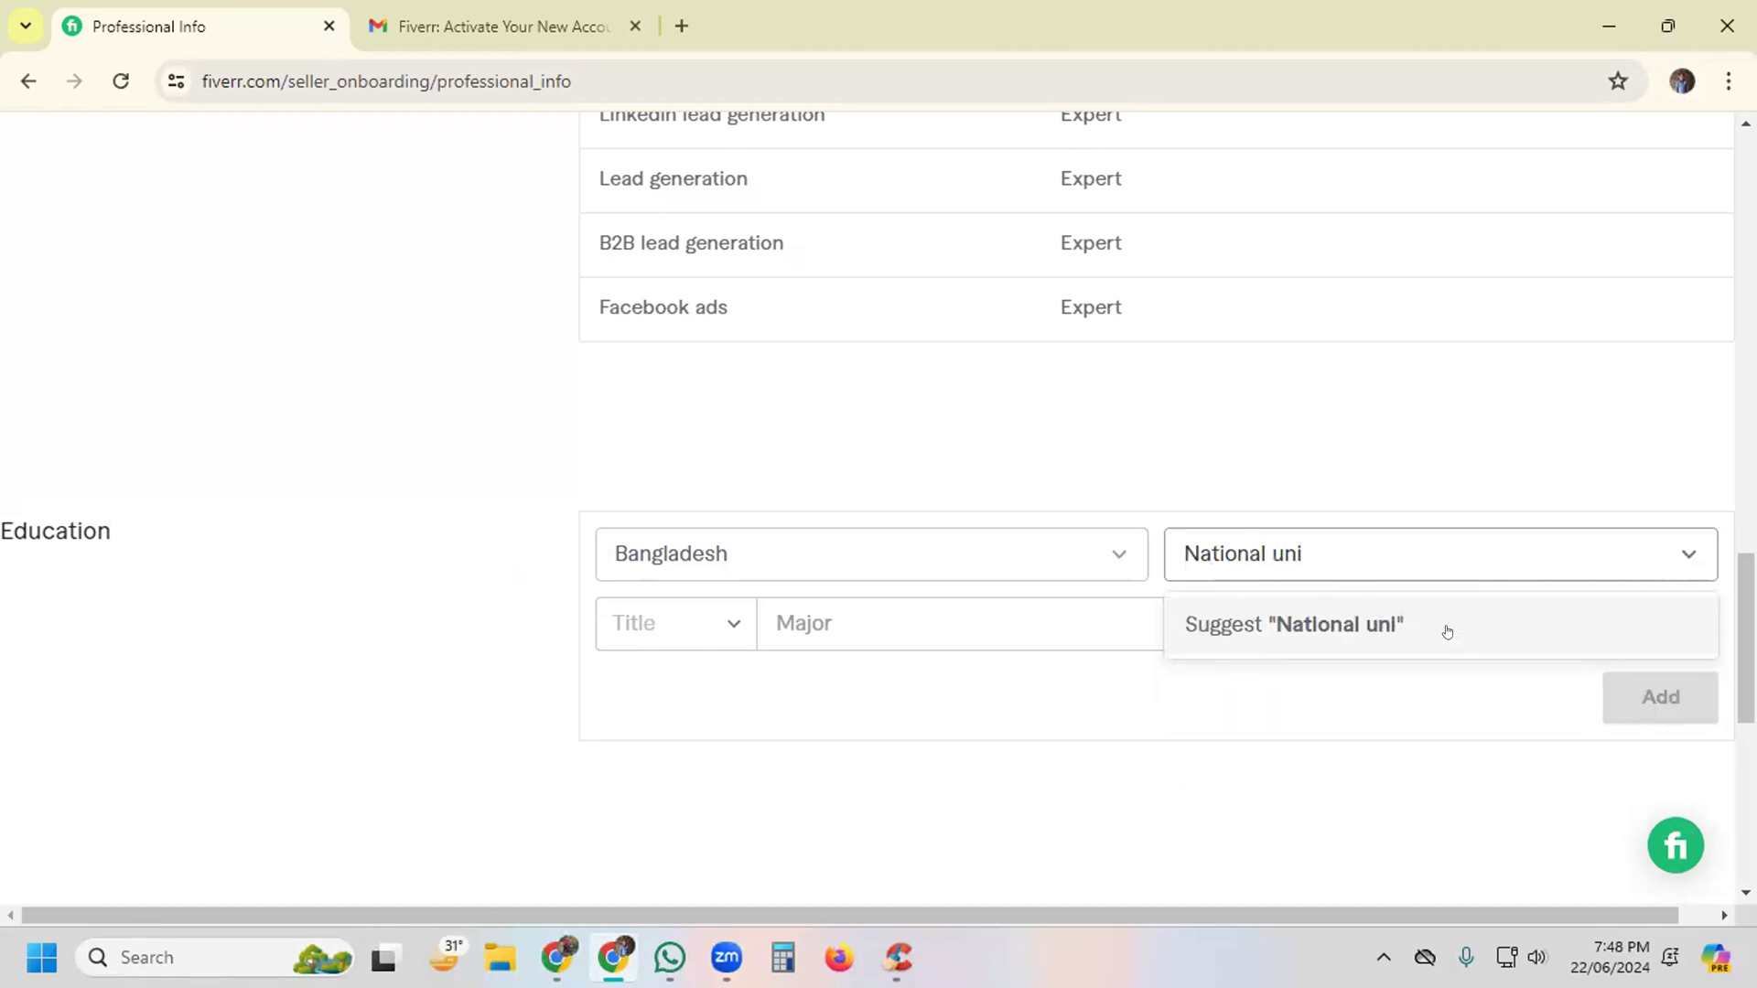
pyautogui.write('v')
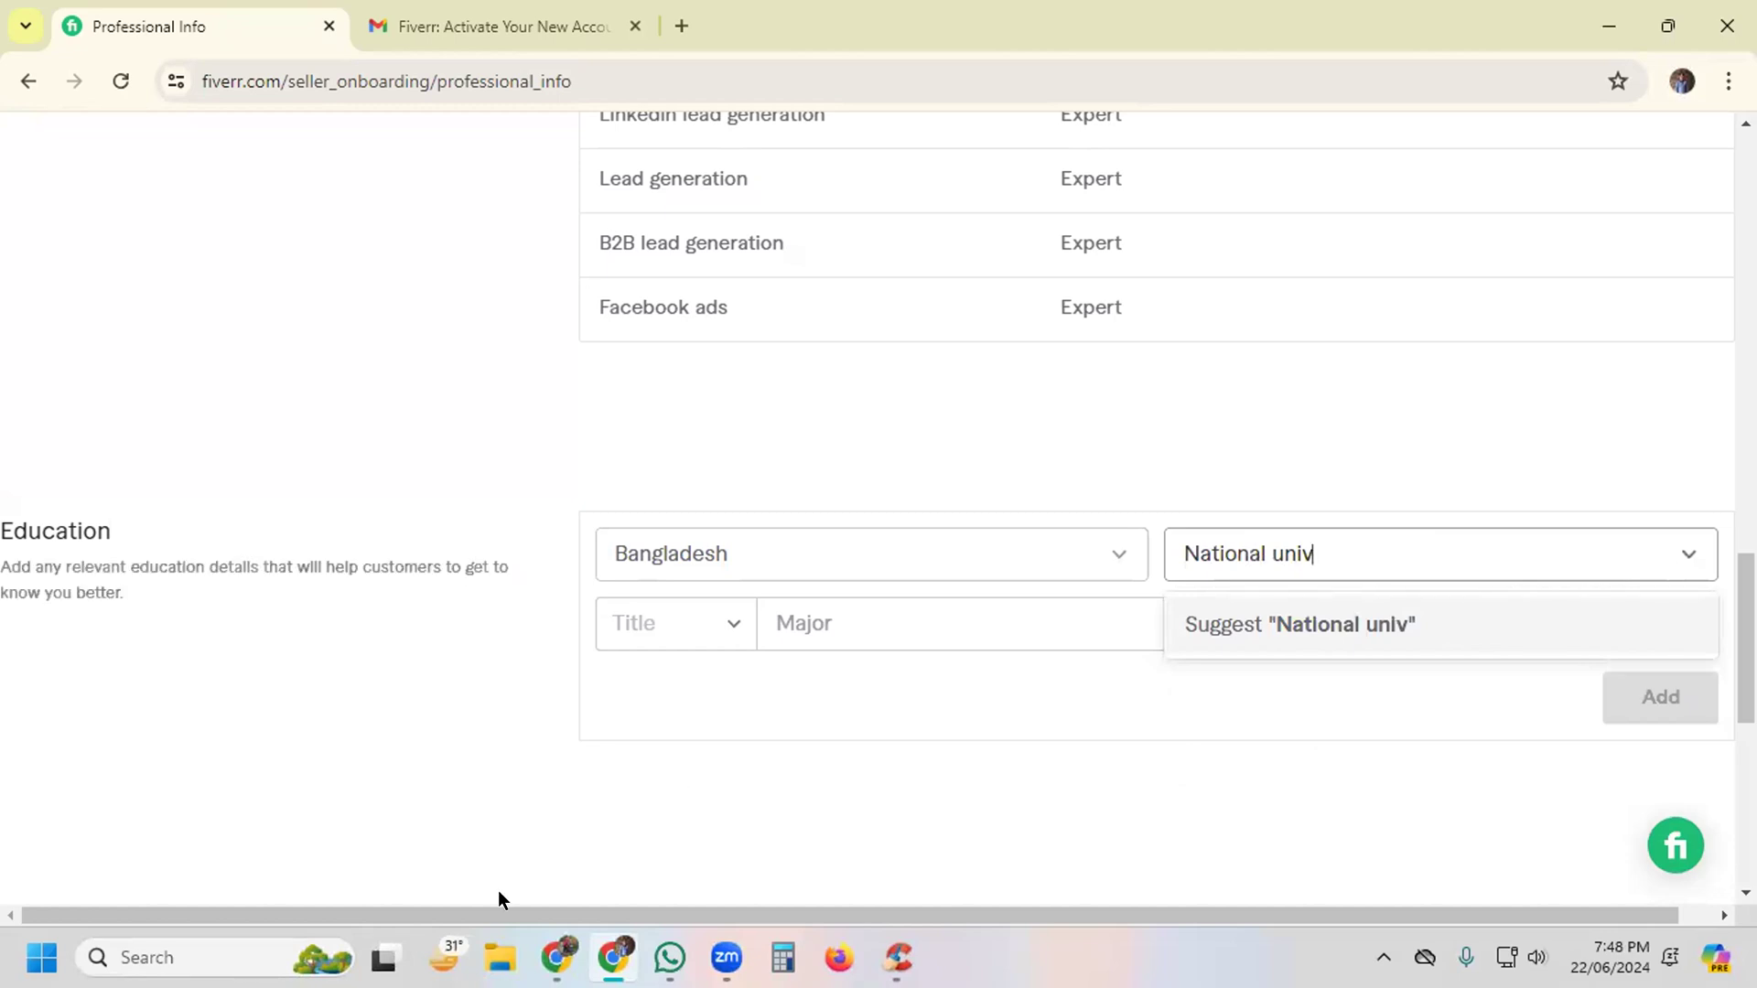
pyautogui.click(412, 872)
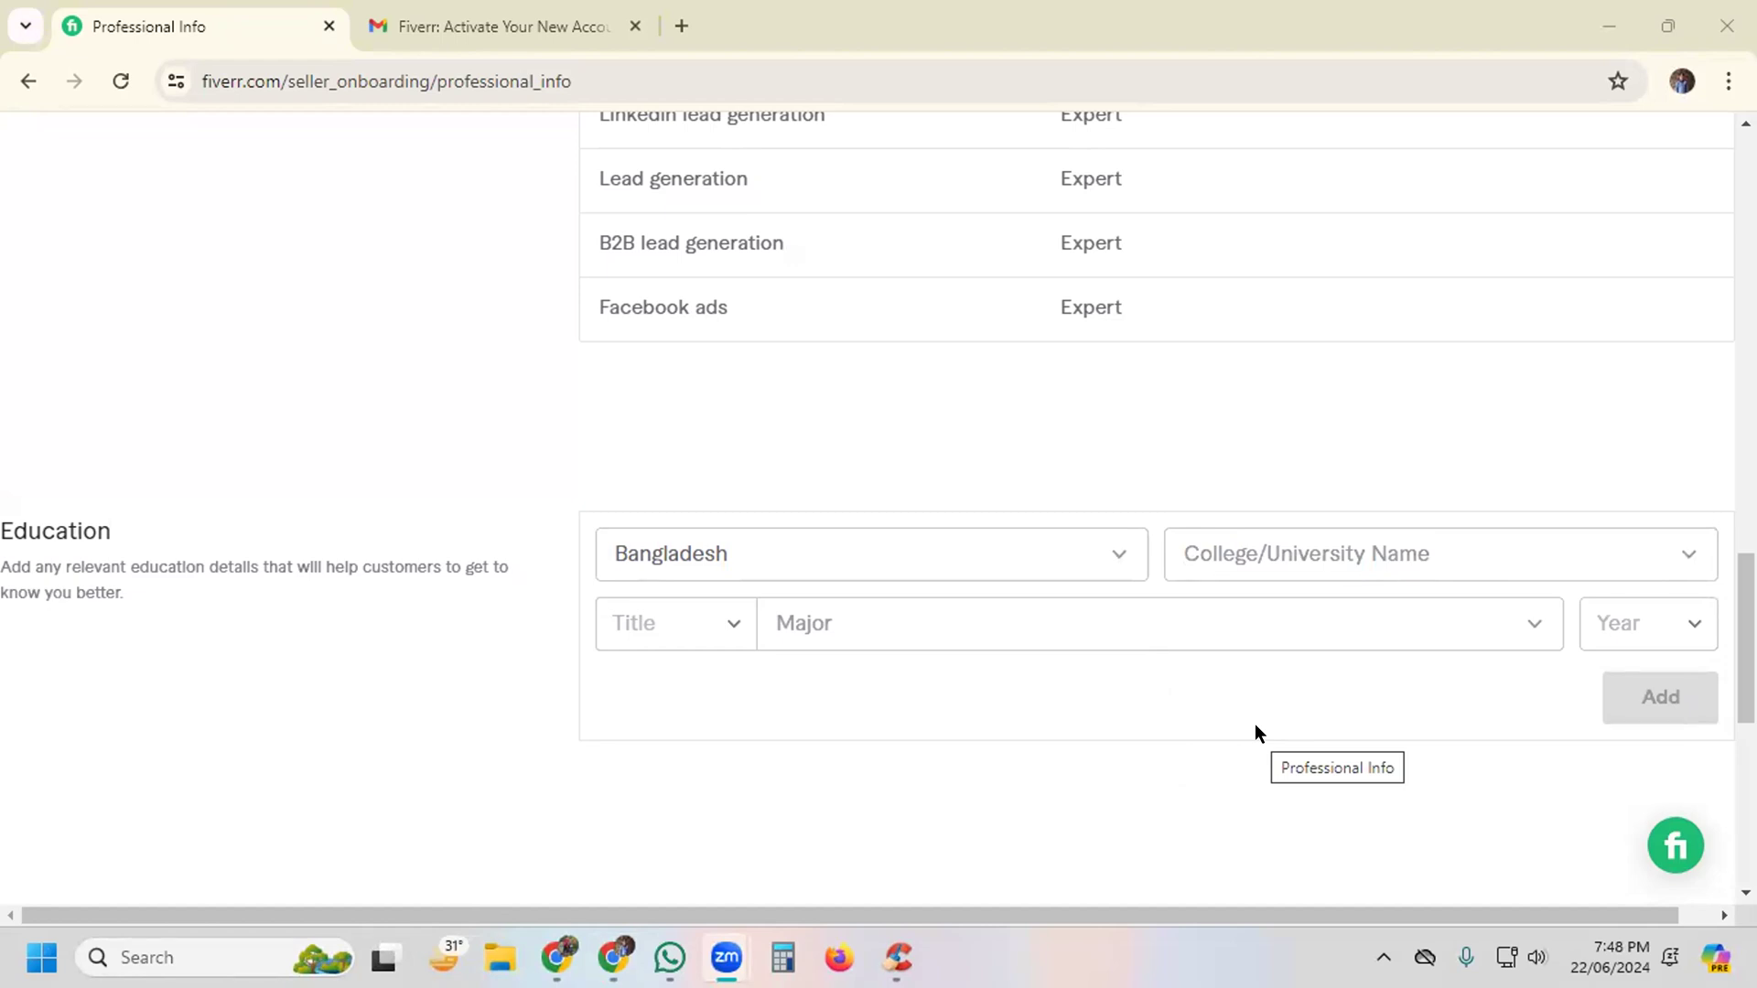
pyautogui.click(1287, 551)
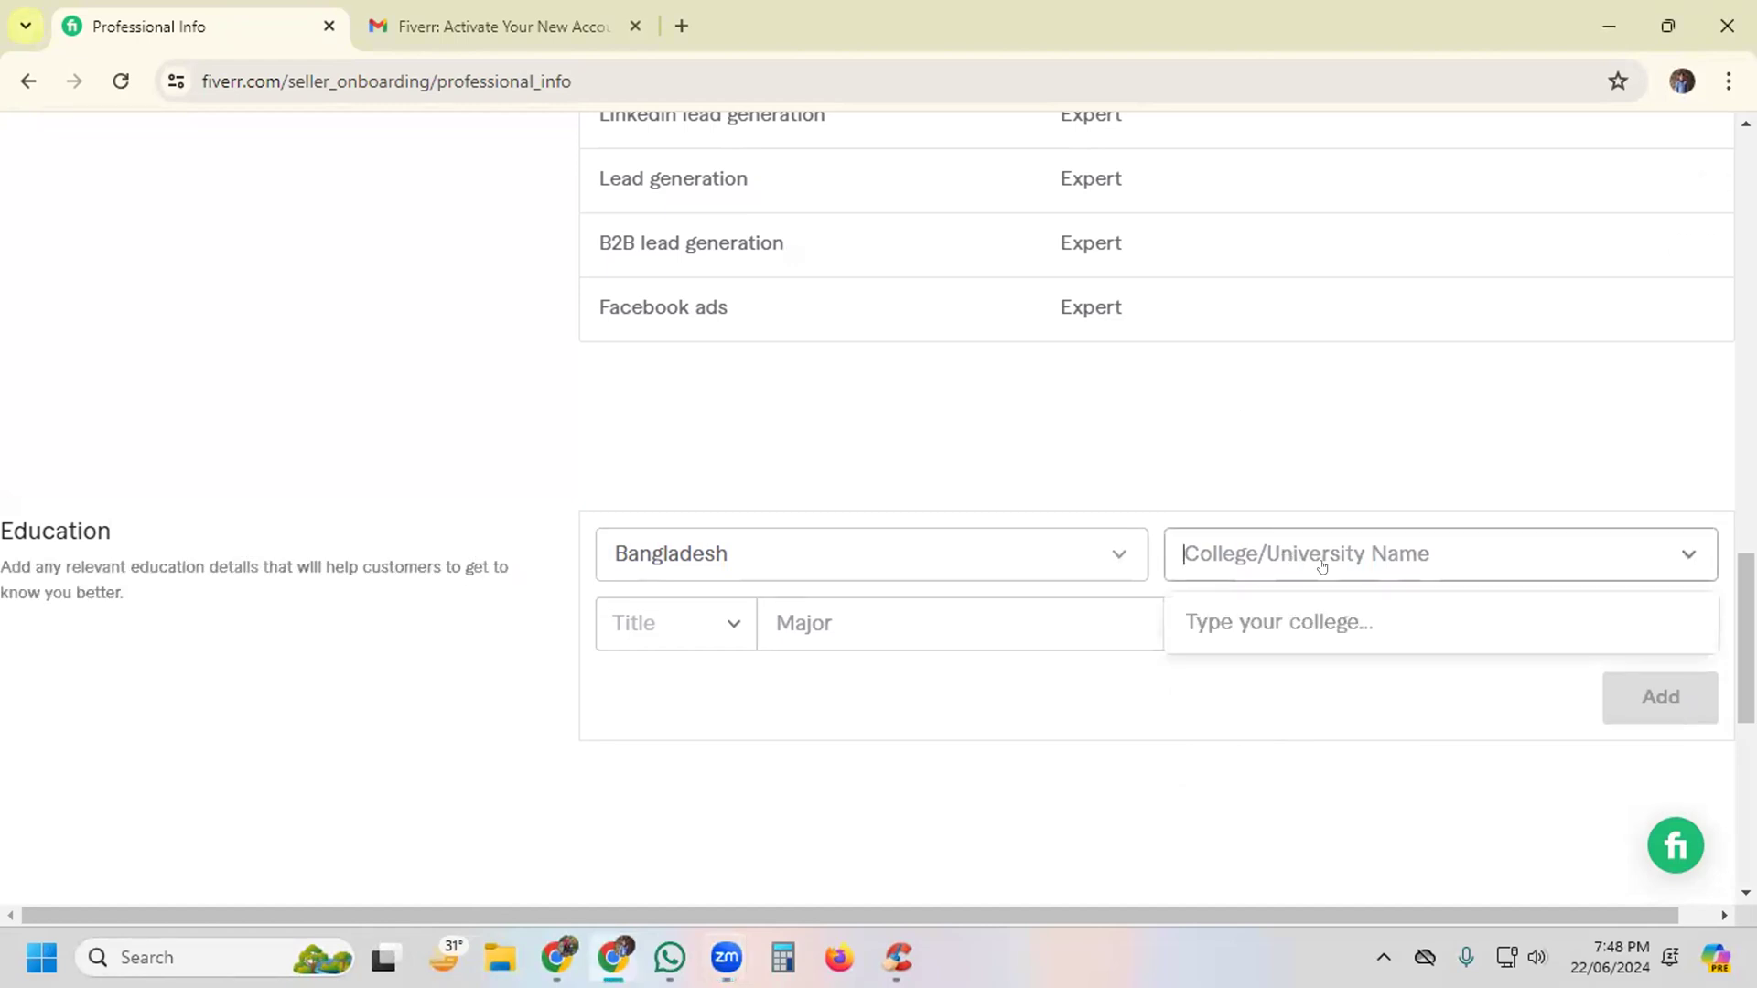
pyautogui.write('Natu')
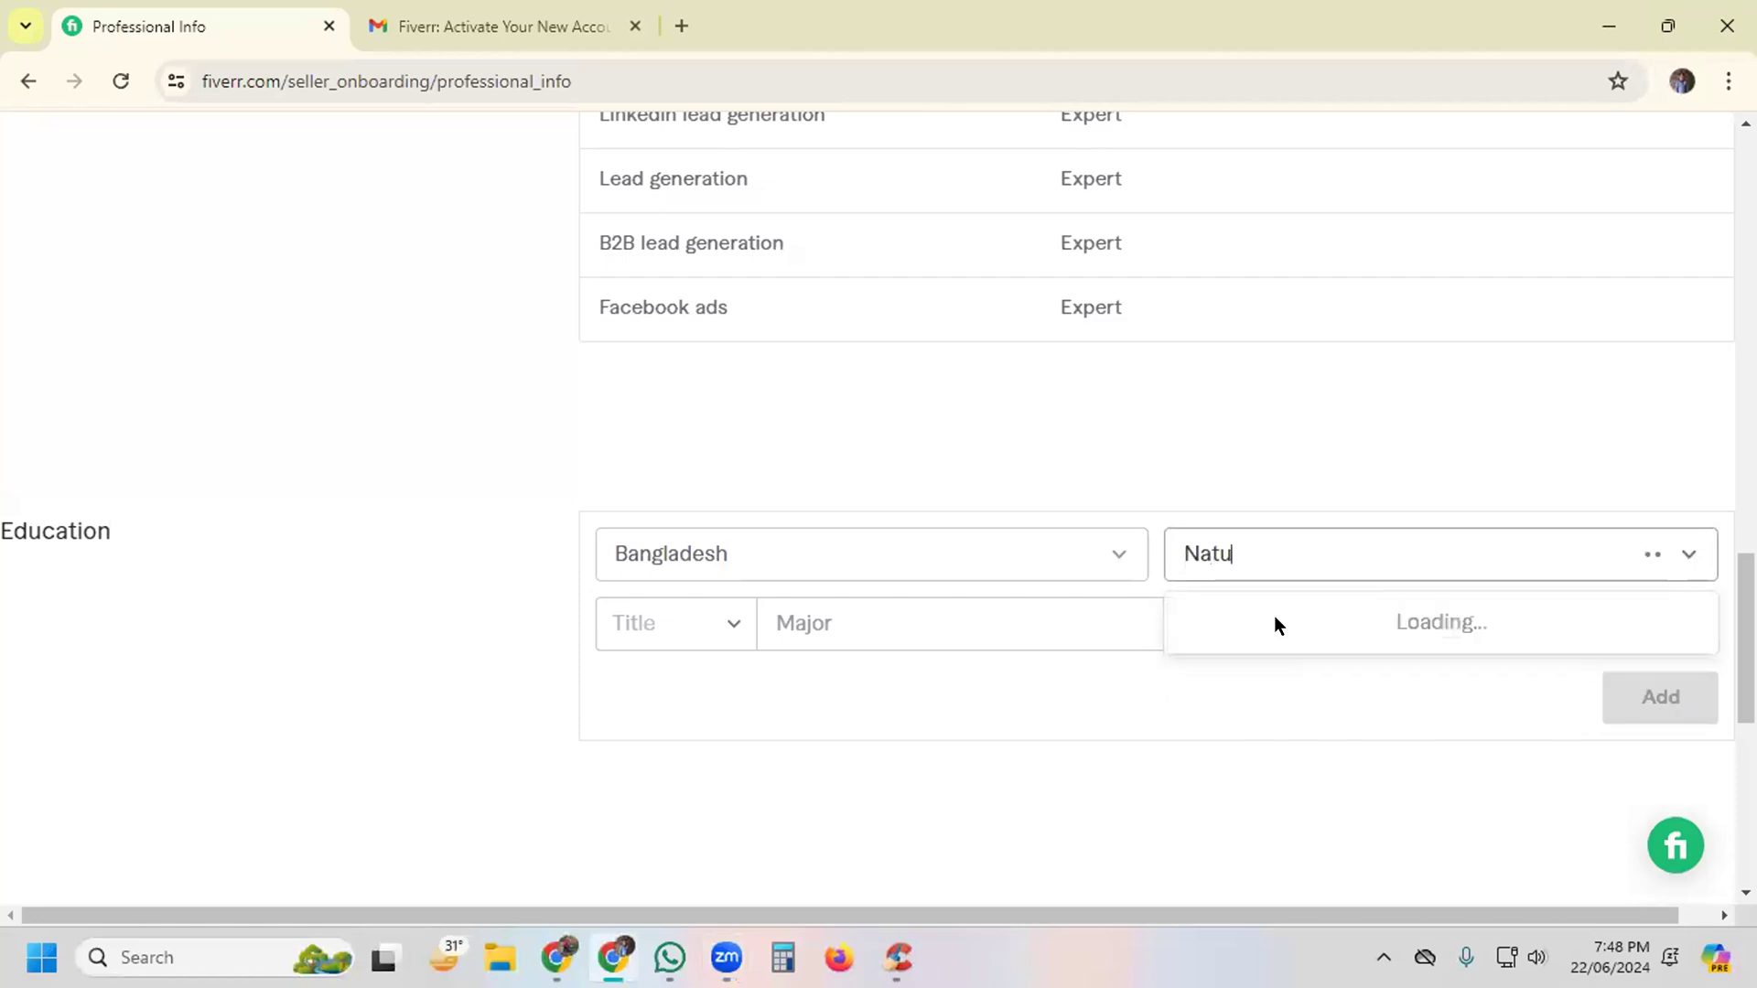
pyautogui.press('BackSpace')
pyautogui.write('i')
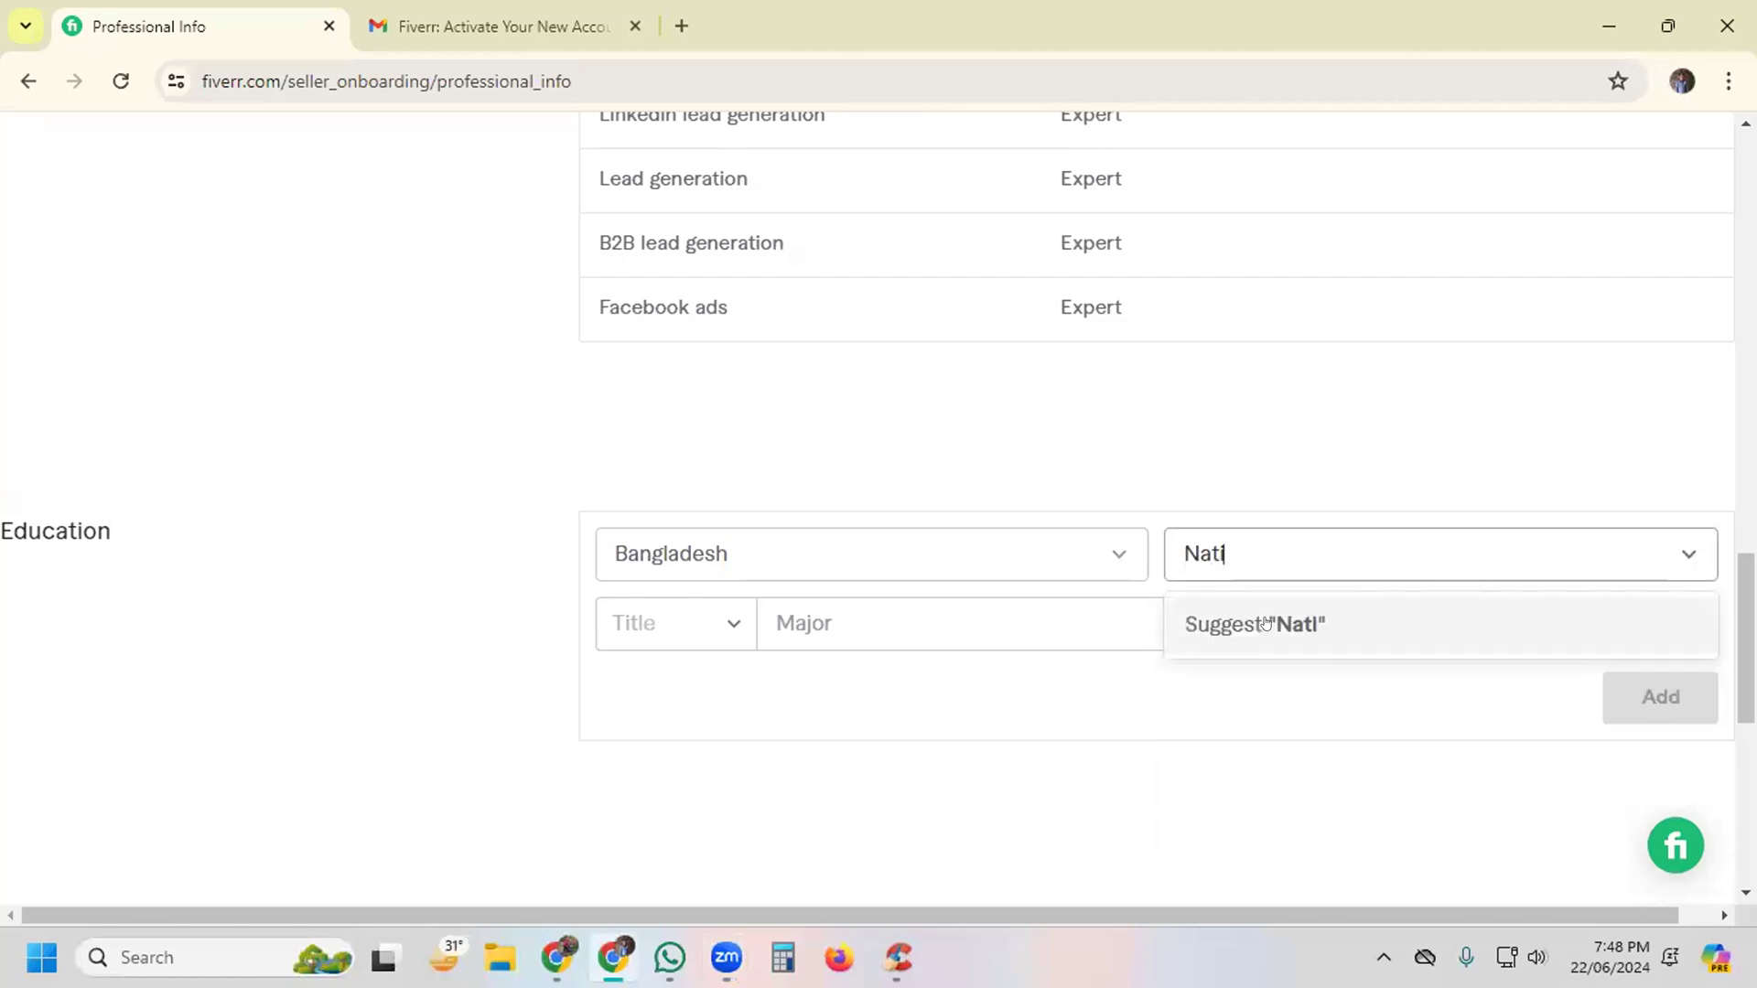
pyautogui.write('ona')
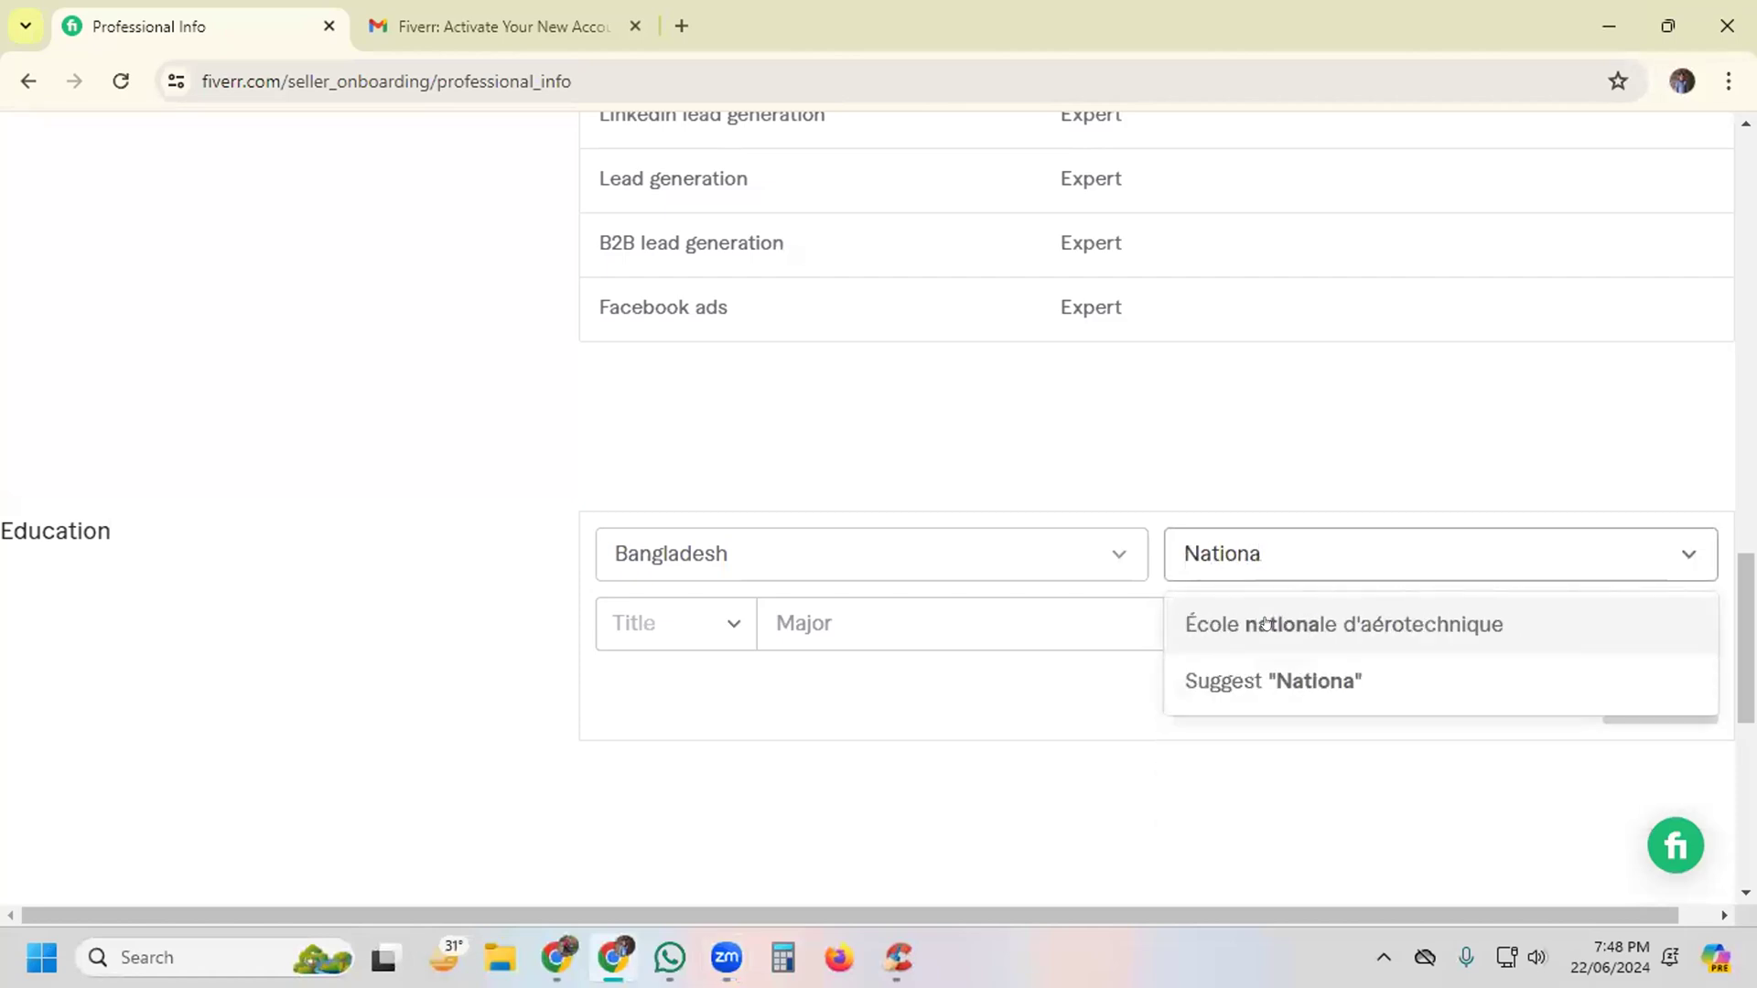
pyautogui.write('l uni')
pyautogui.press('BackSpace')
pyautogui.press('BackSpace')
pyautogui.press('BackSpace')
pyautogui.write('uni')
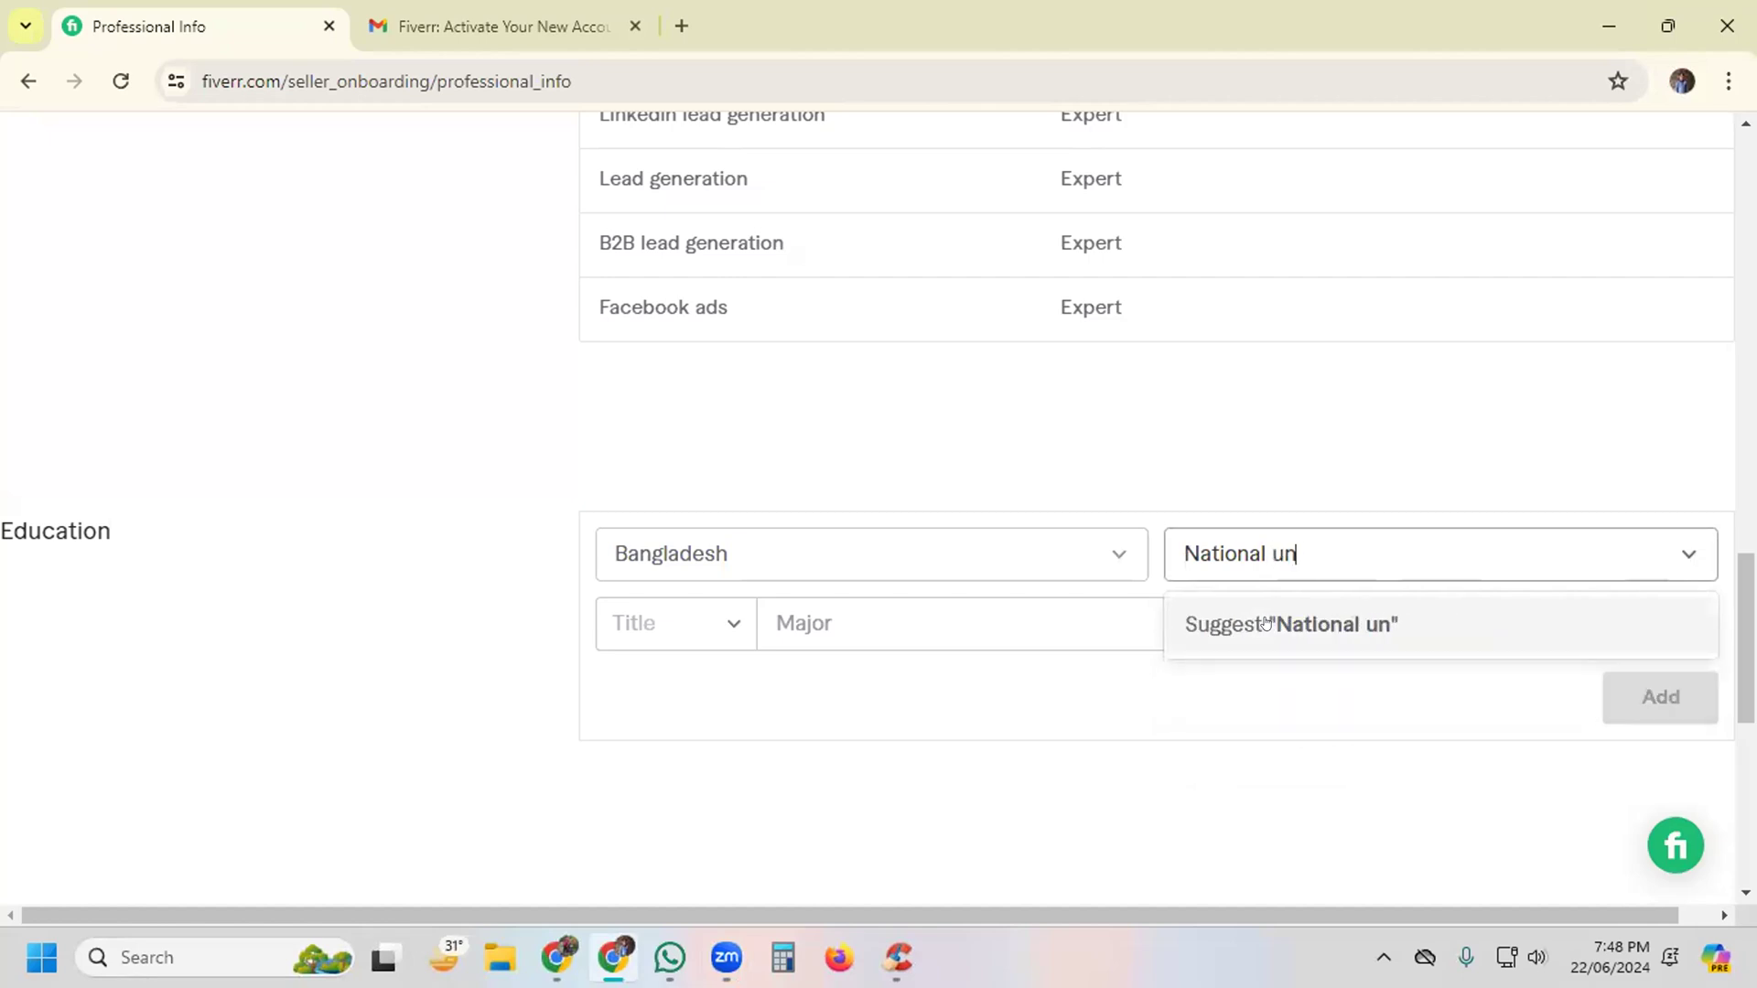
pyautogui.press('BackSpace')
pyautogui.press('BackSpace')
pyautogui.press('BackSpace')
pyautogui.write('U')
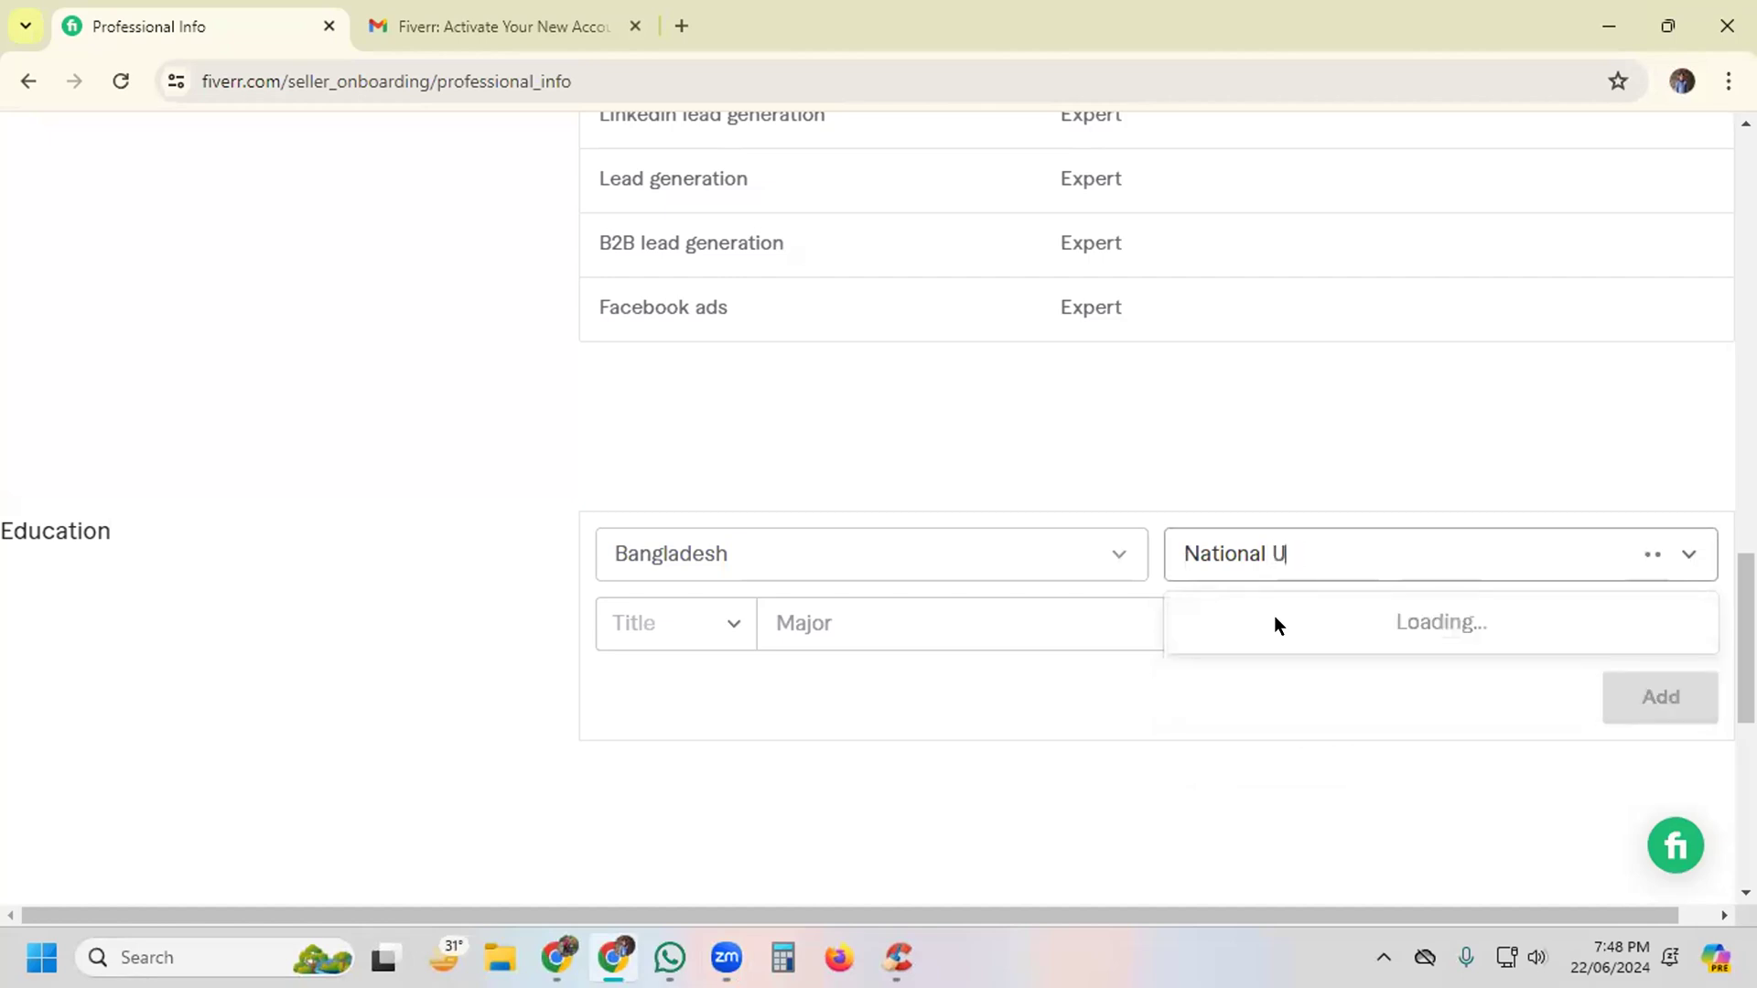
pyautogui.write('niv')
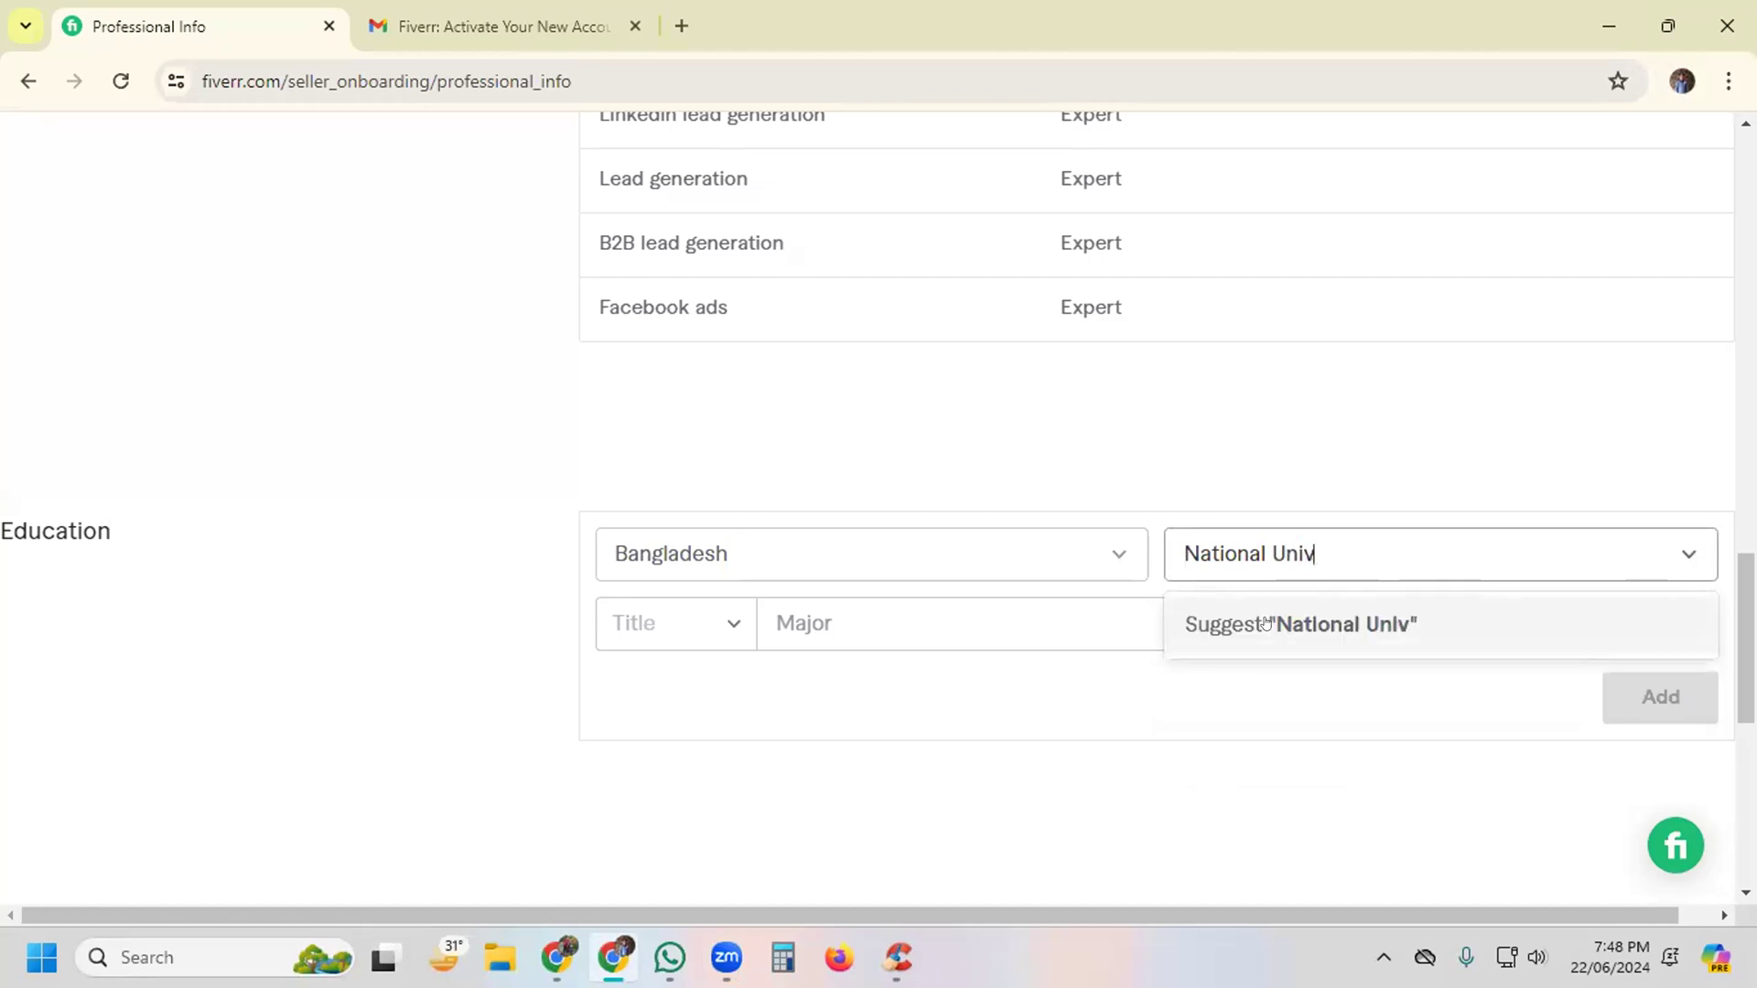
pyautogui.write('ersity')
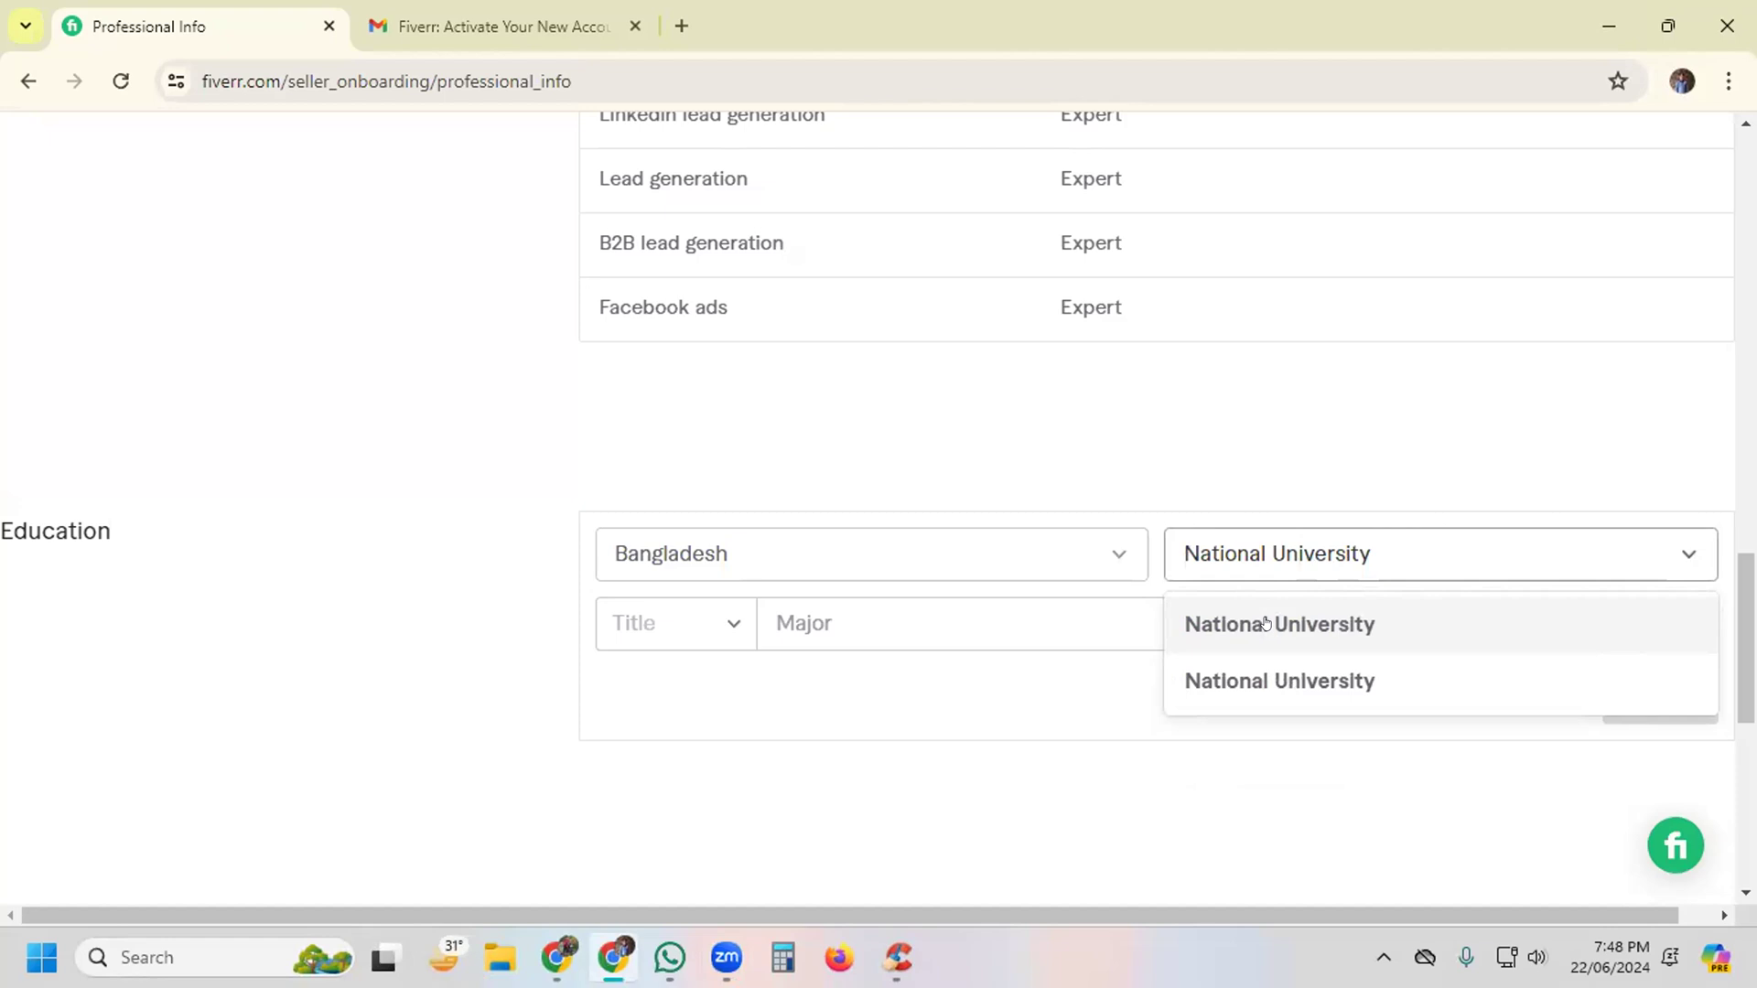
pyautogui.click(1265, 623)
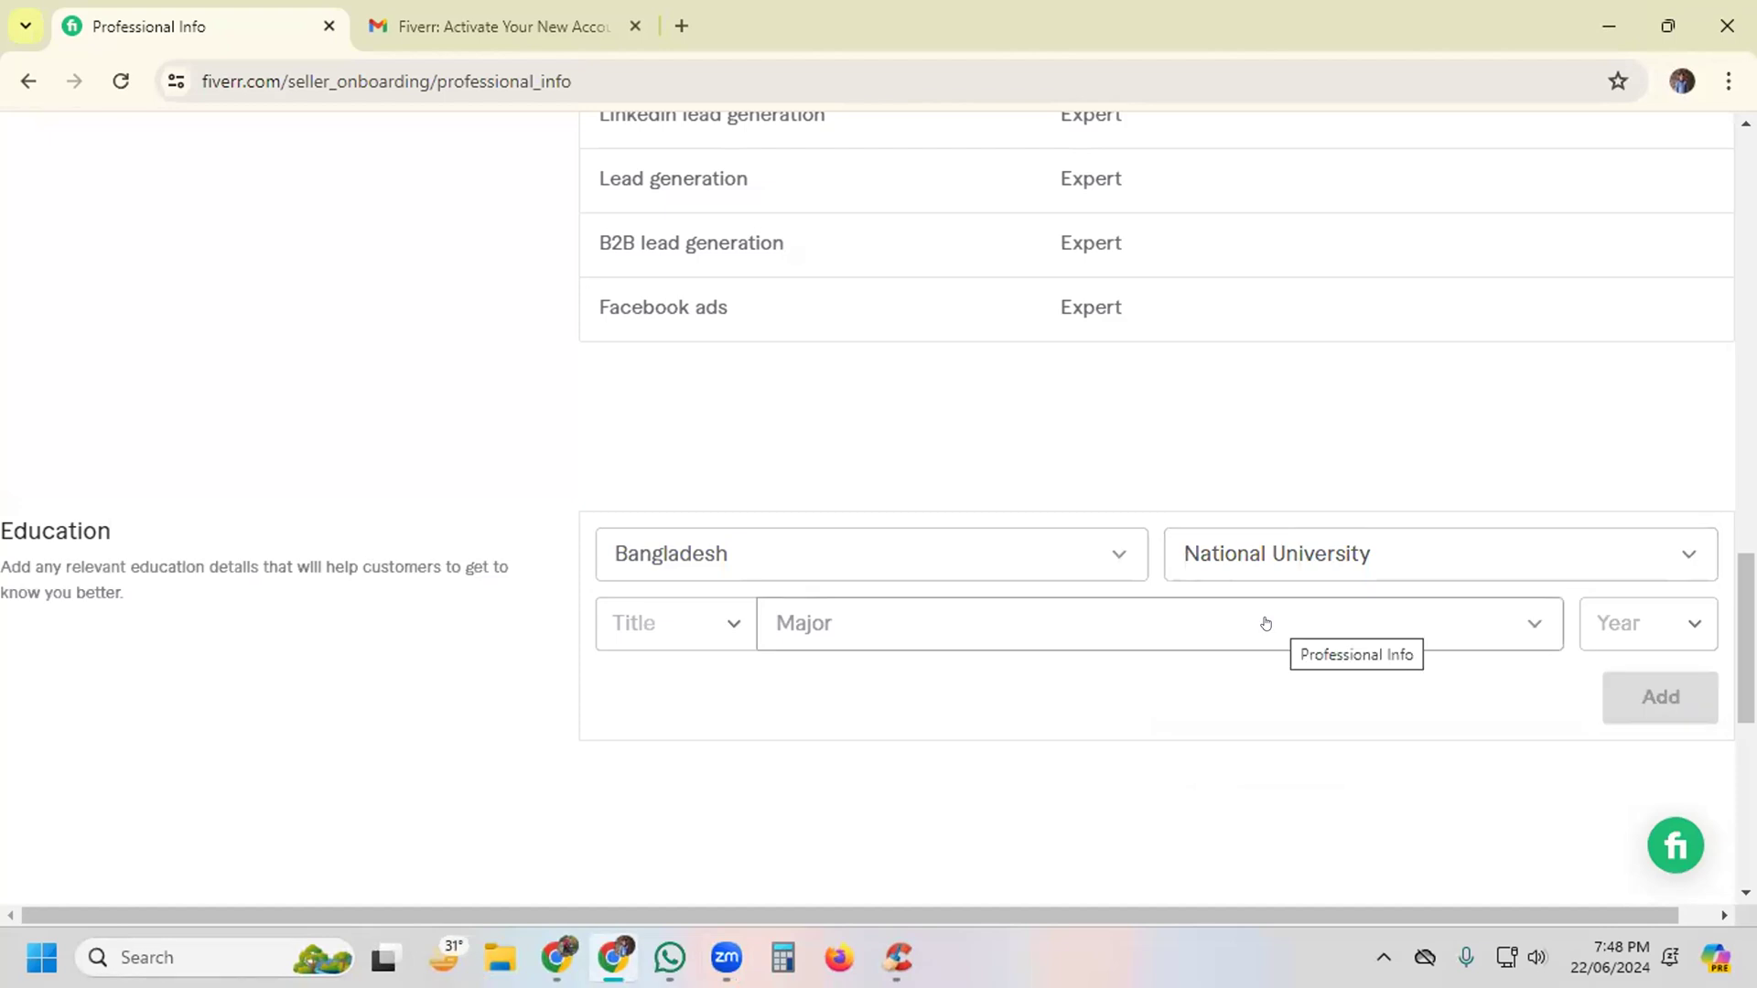
# - Choose B.A. from the degree Title list for the education entry
pyautogui.click(647, 626)
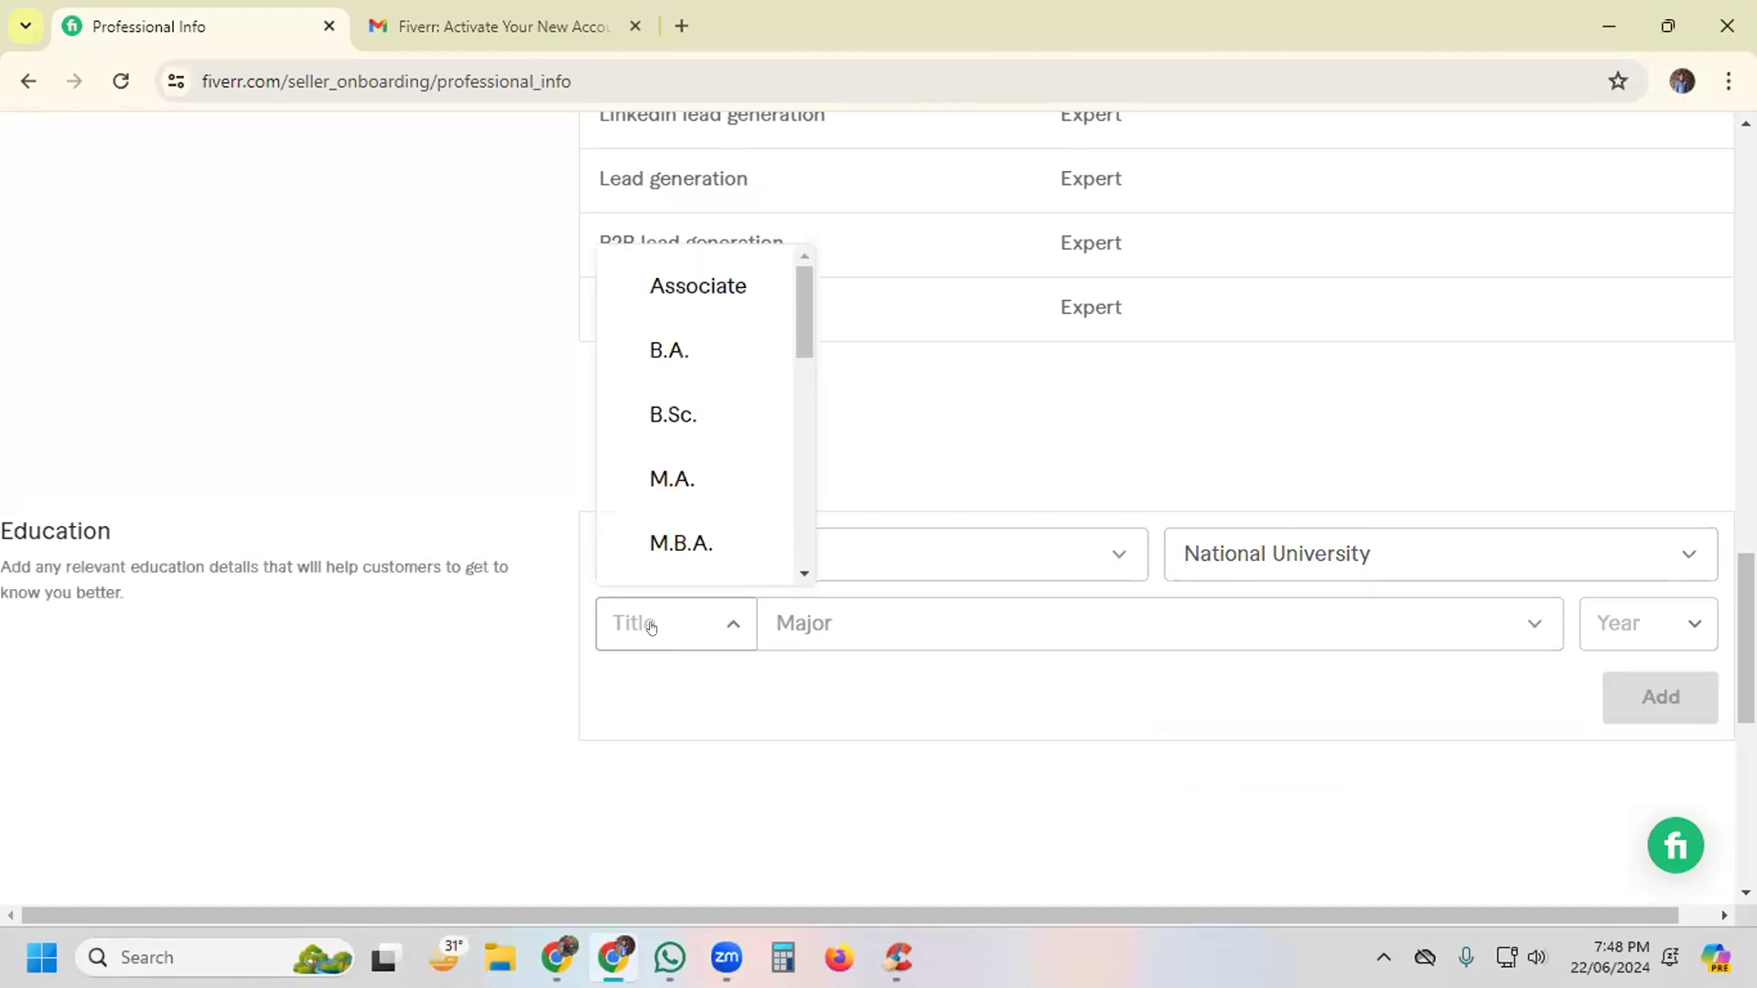
pyautogui.scroll(-1, 787, 297)
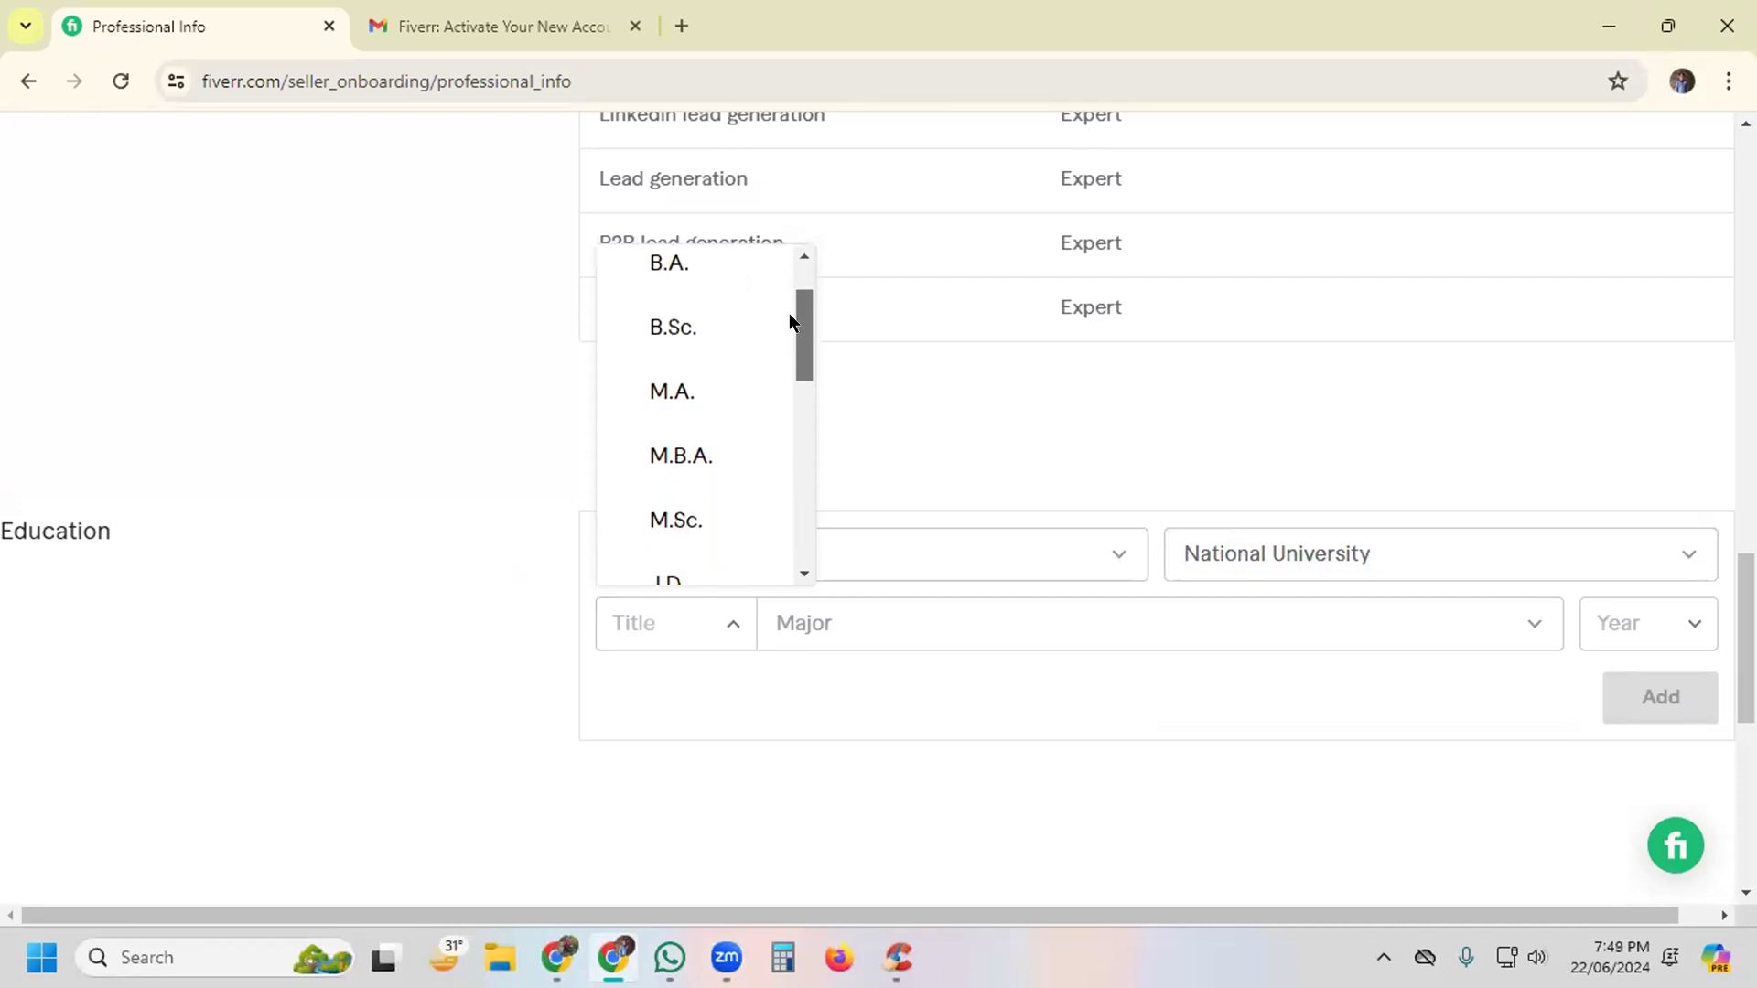
pyautogui.scroll(1, 789, 313)
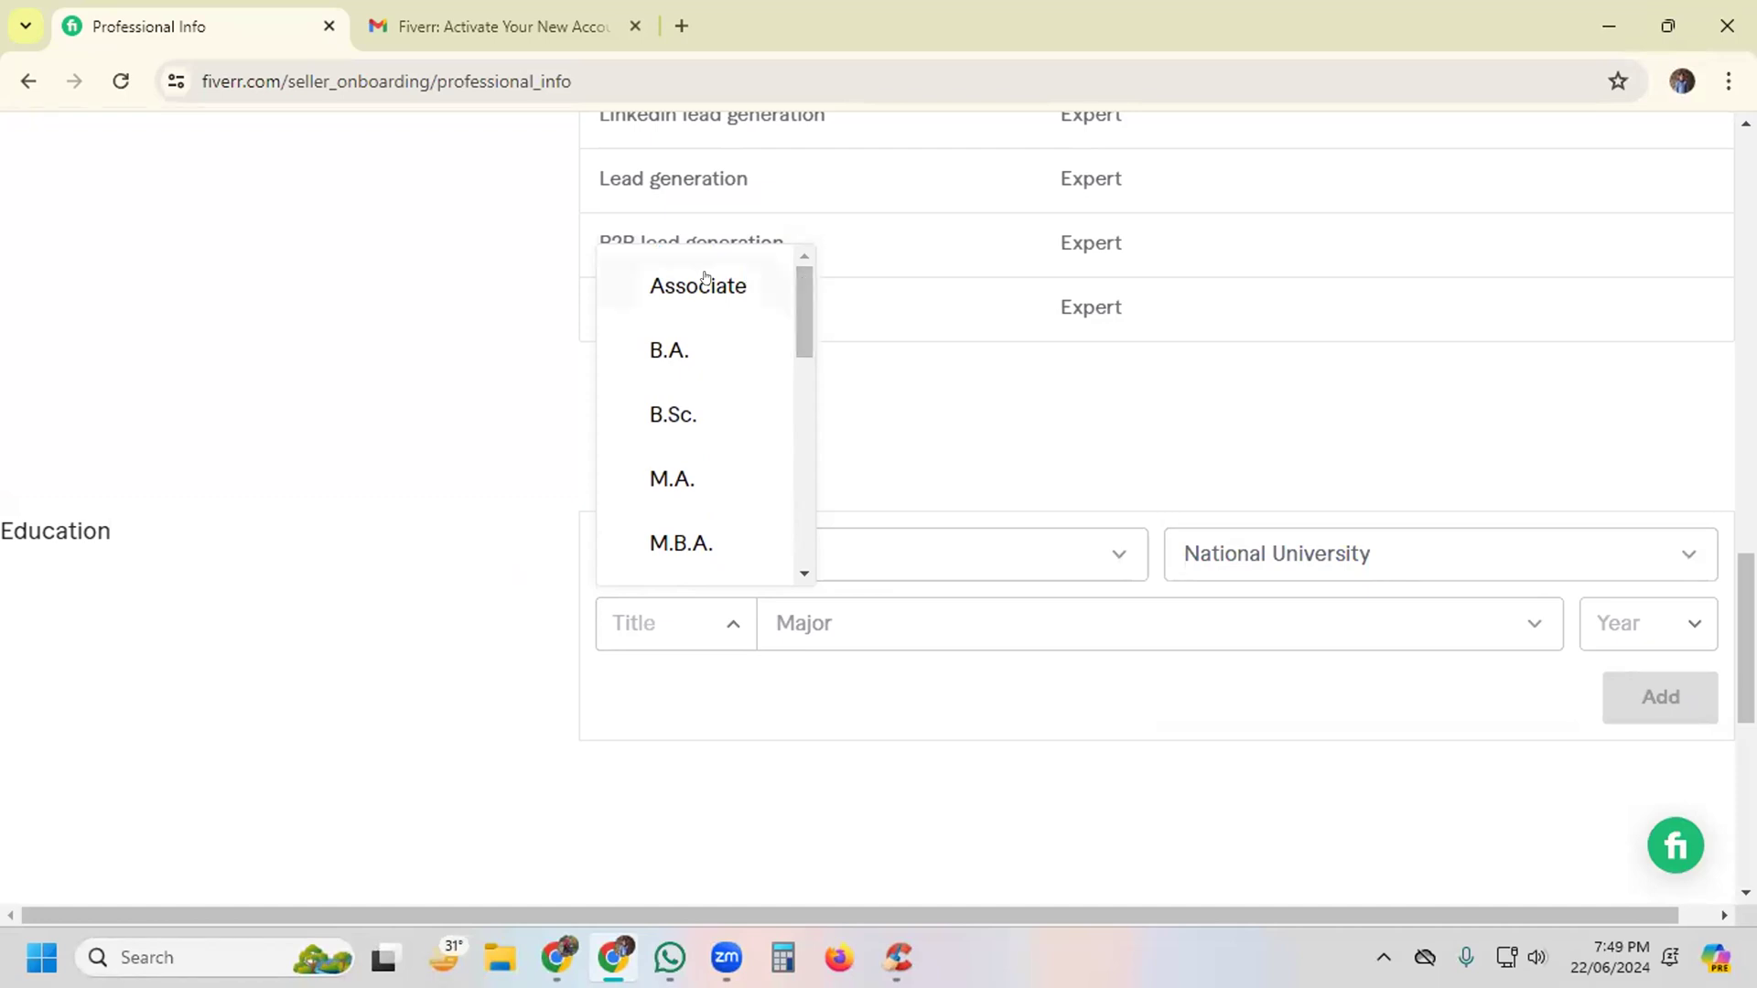
pyautogui.click(685, 343)
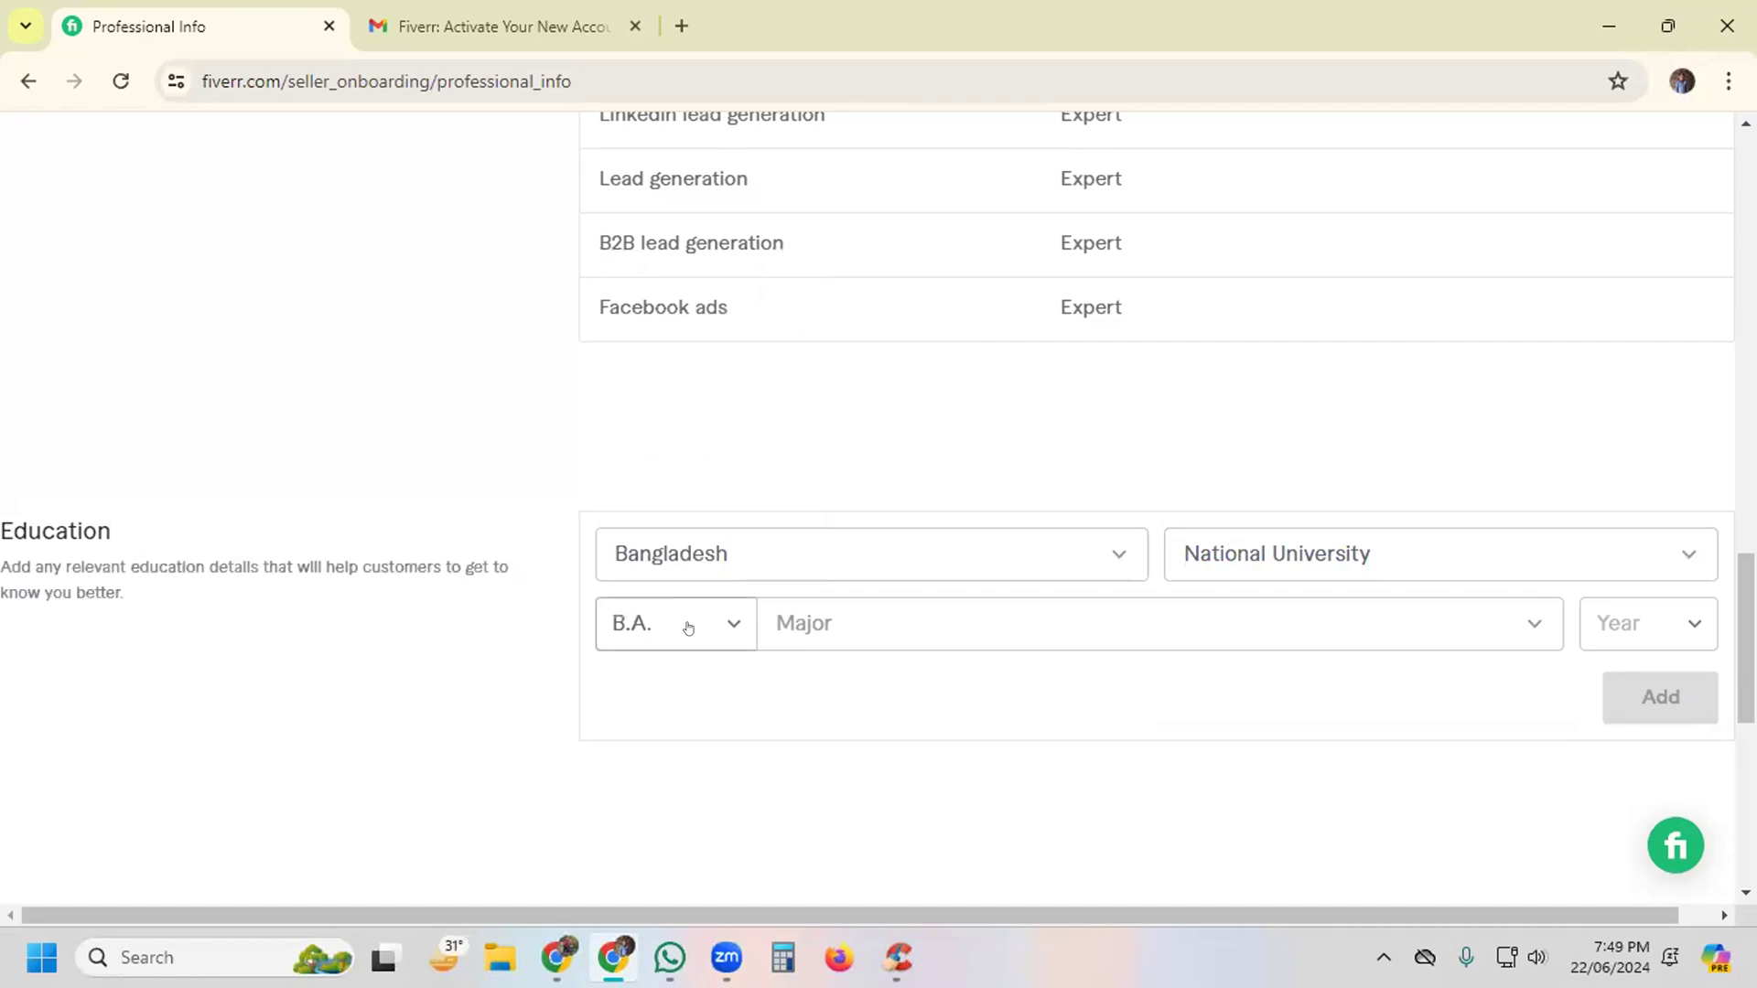
pyautogui.click(648, 624)
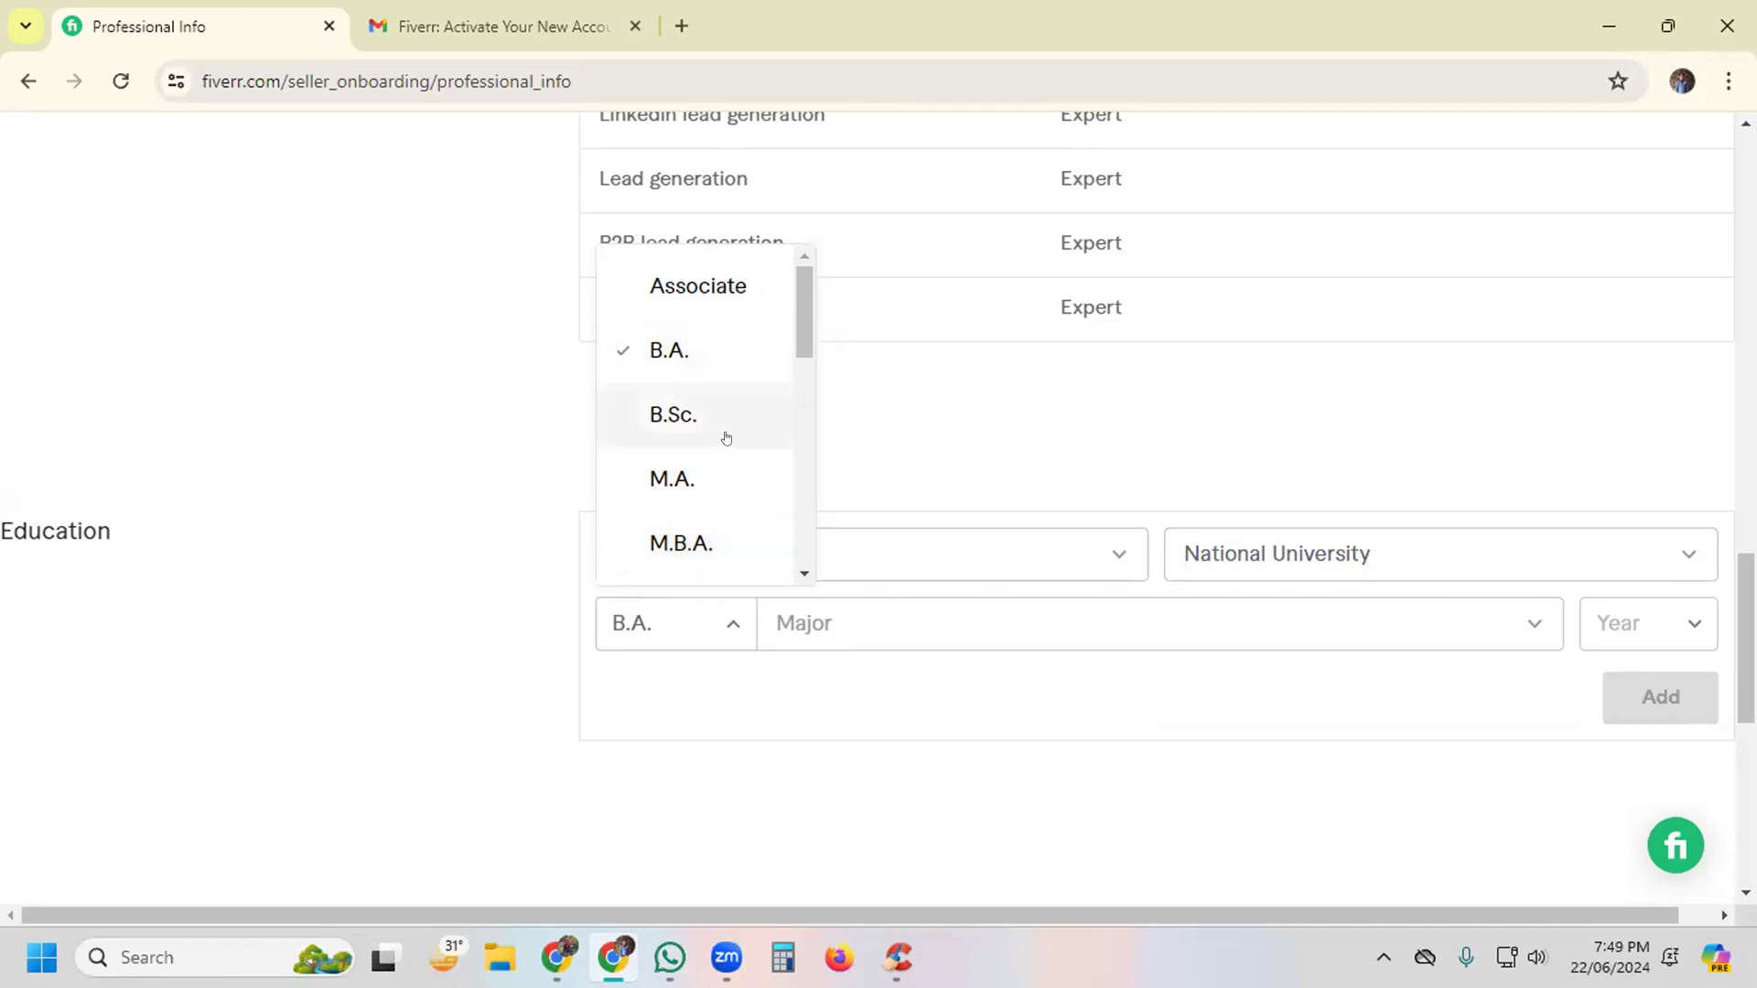
pyautogui.scroll(-3, 726, 436)
pyautogui.scroll(-4, 723, 440)
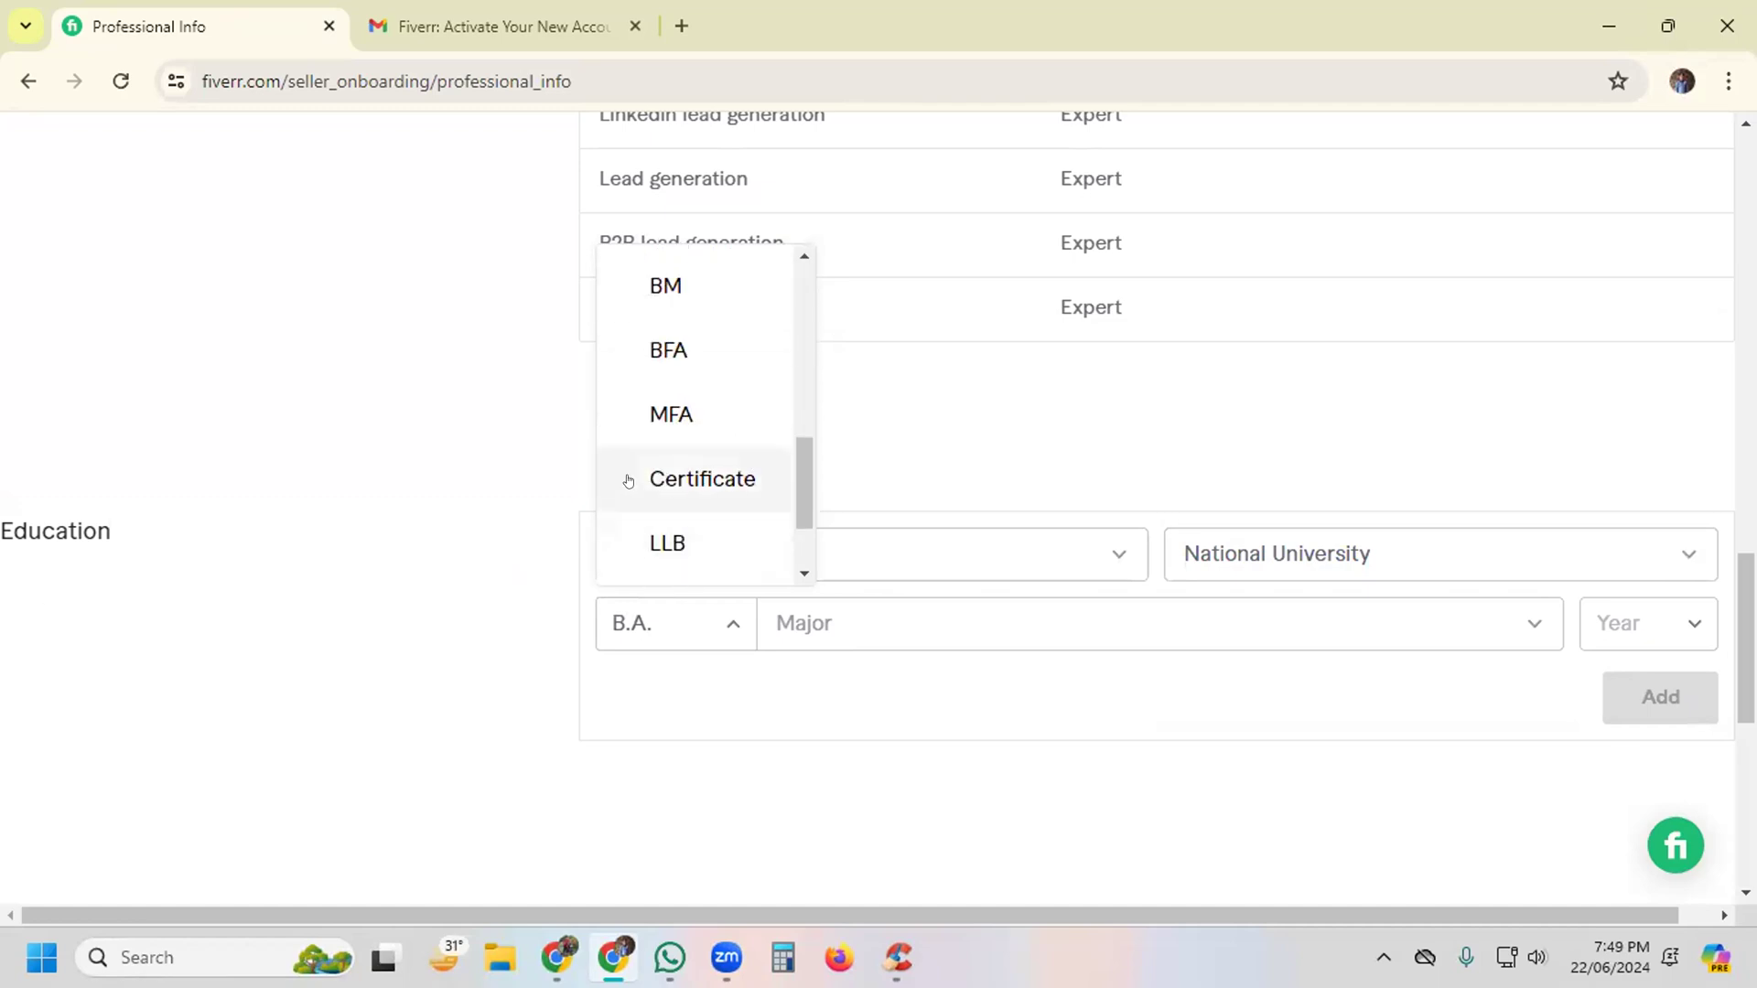
pyautogui.scroll(3, 690, 419)
pyautogui.scroll(4, 690, 419)
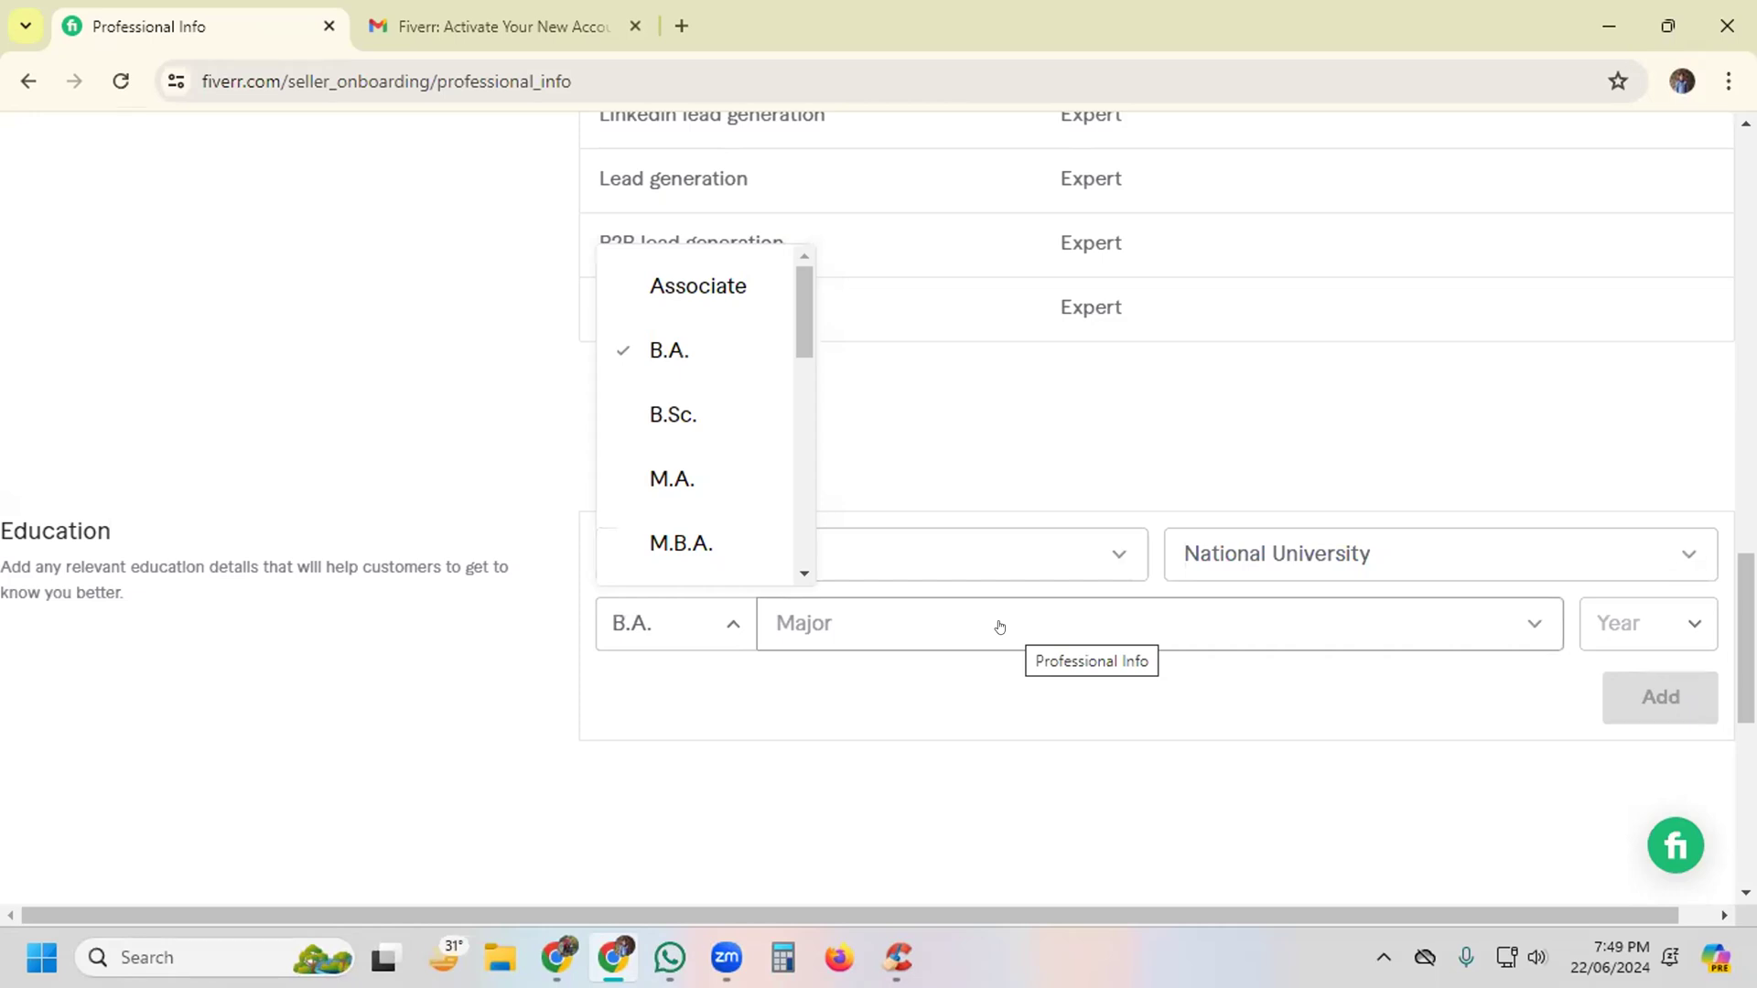
pyautogui.click(999, 627)
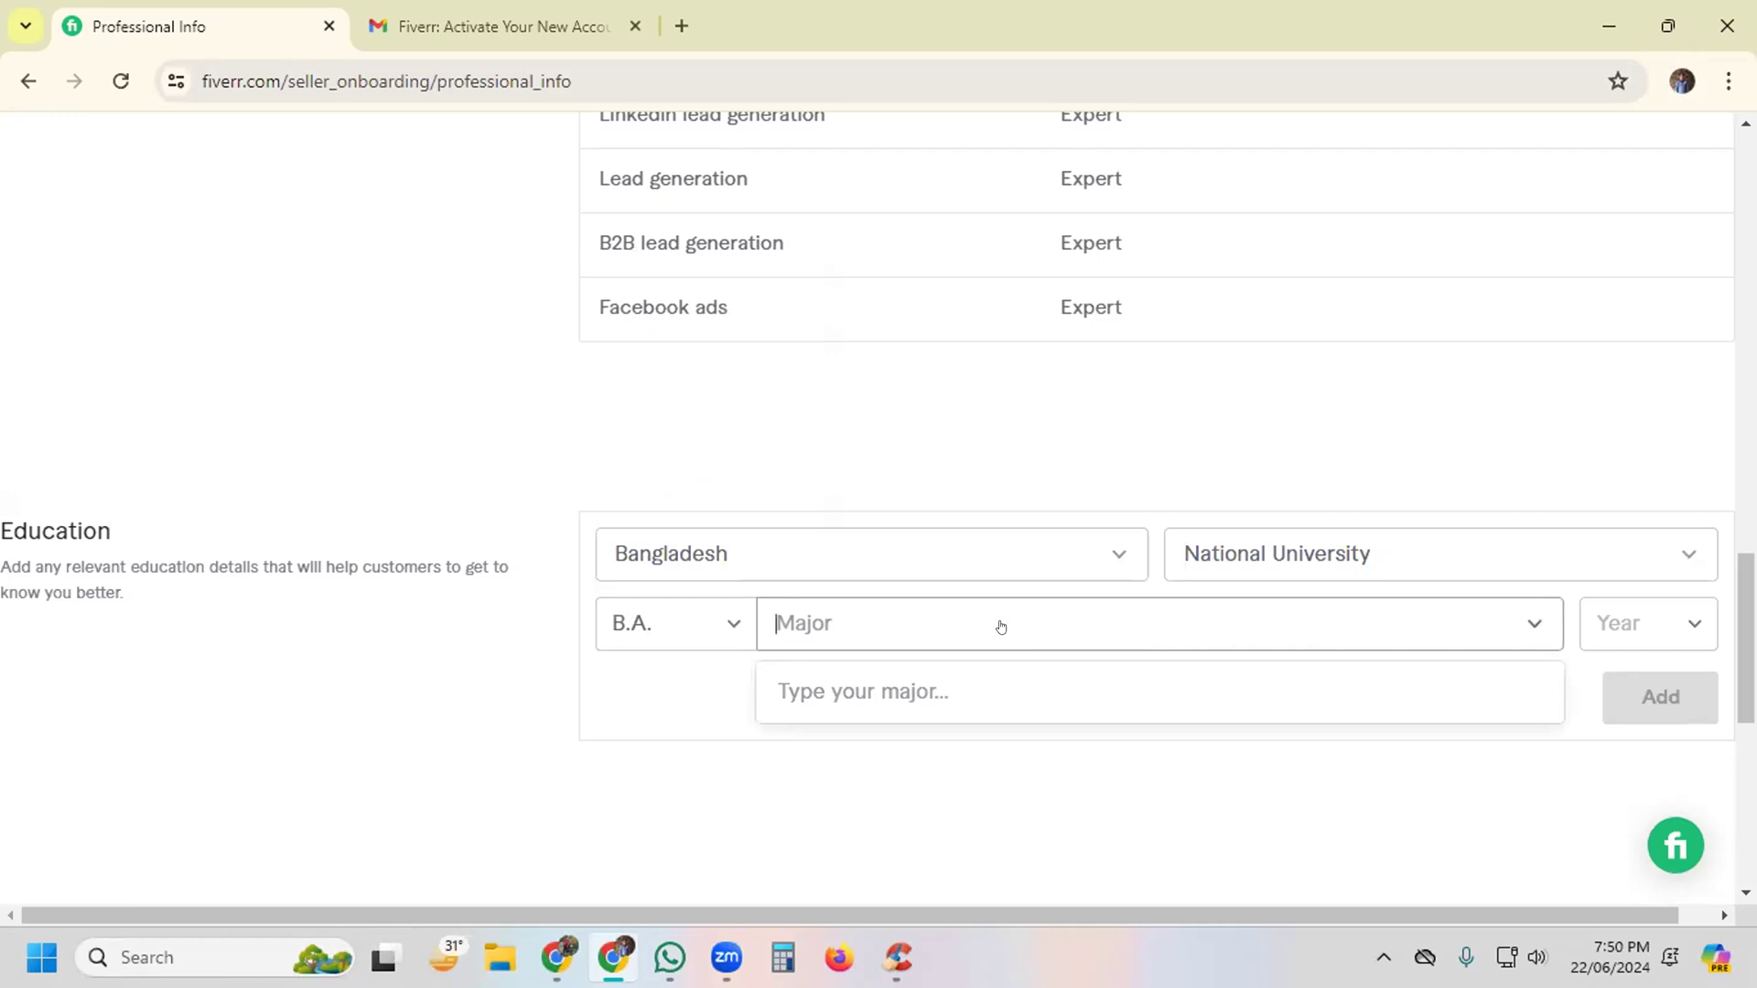
# - Set the major to accounting and the graduation year to 1994
pyautogui.write('Acc')
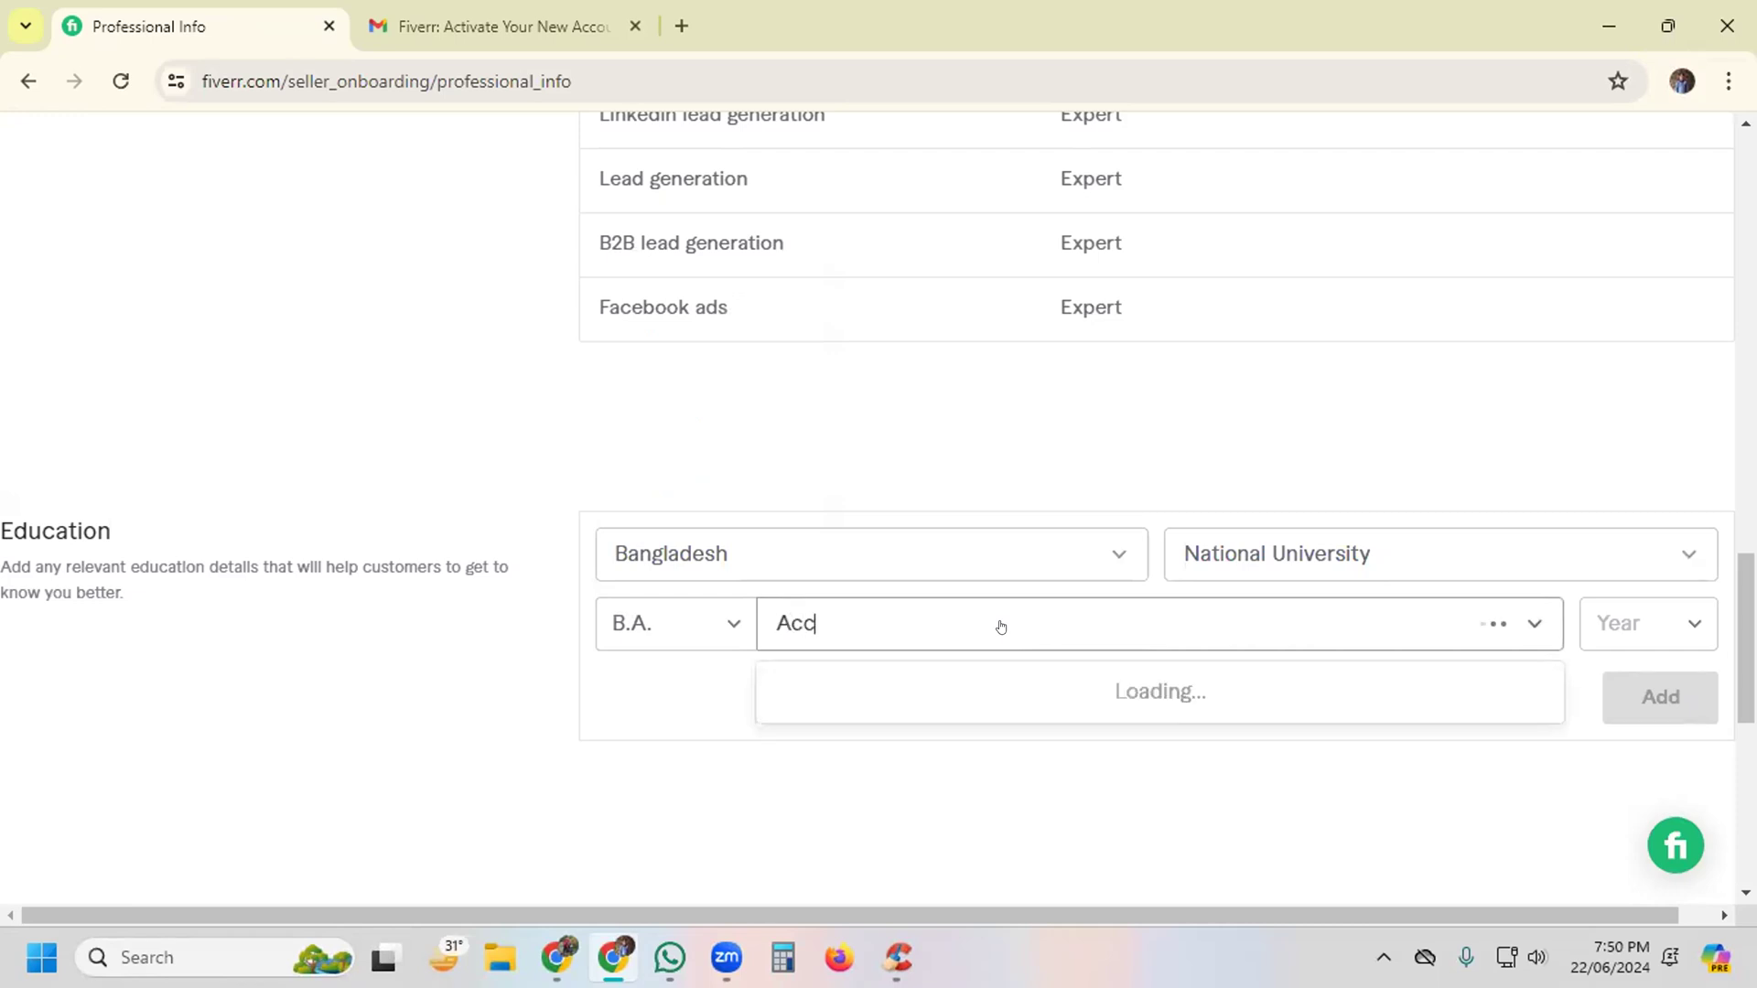
pyautogui.write('ounting')
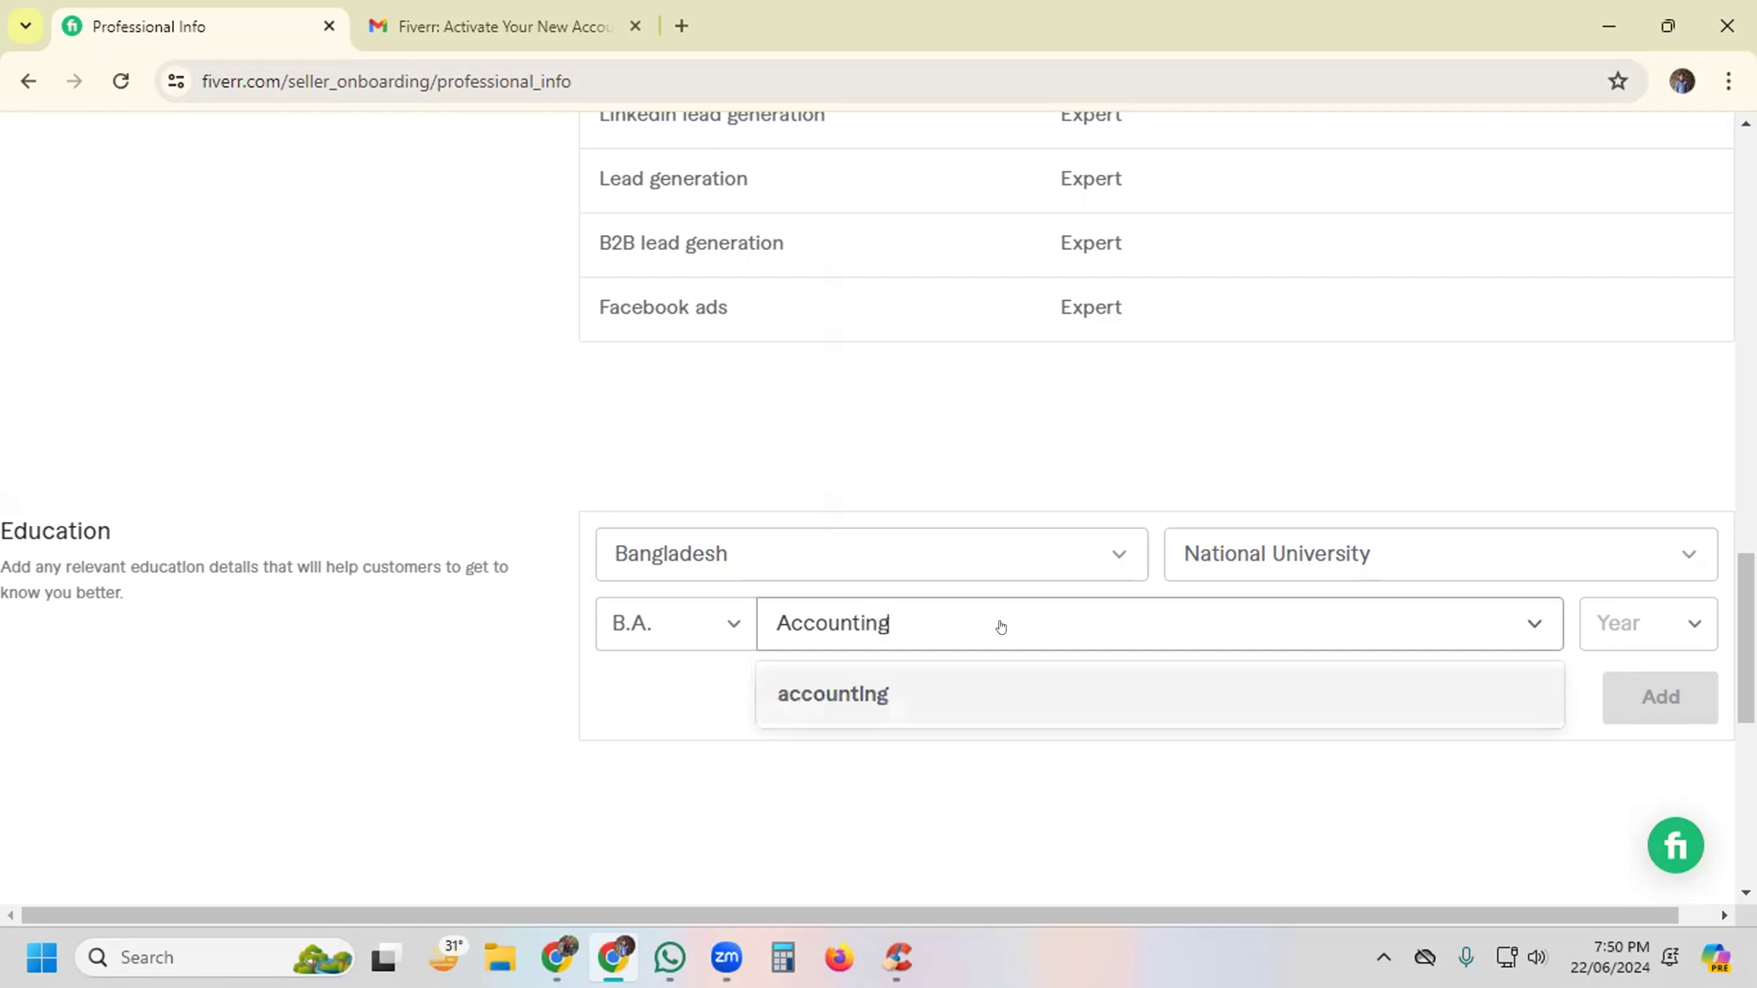
pyautogui.click(790, 696)
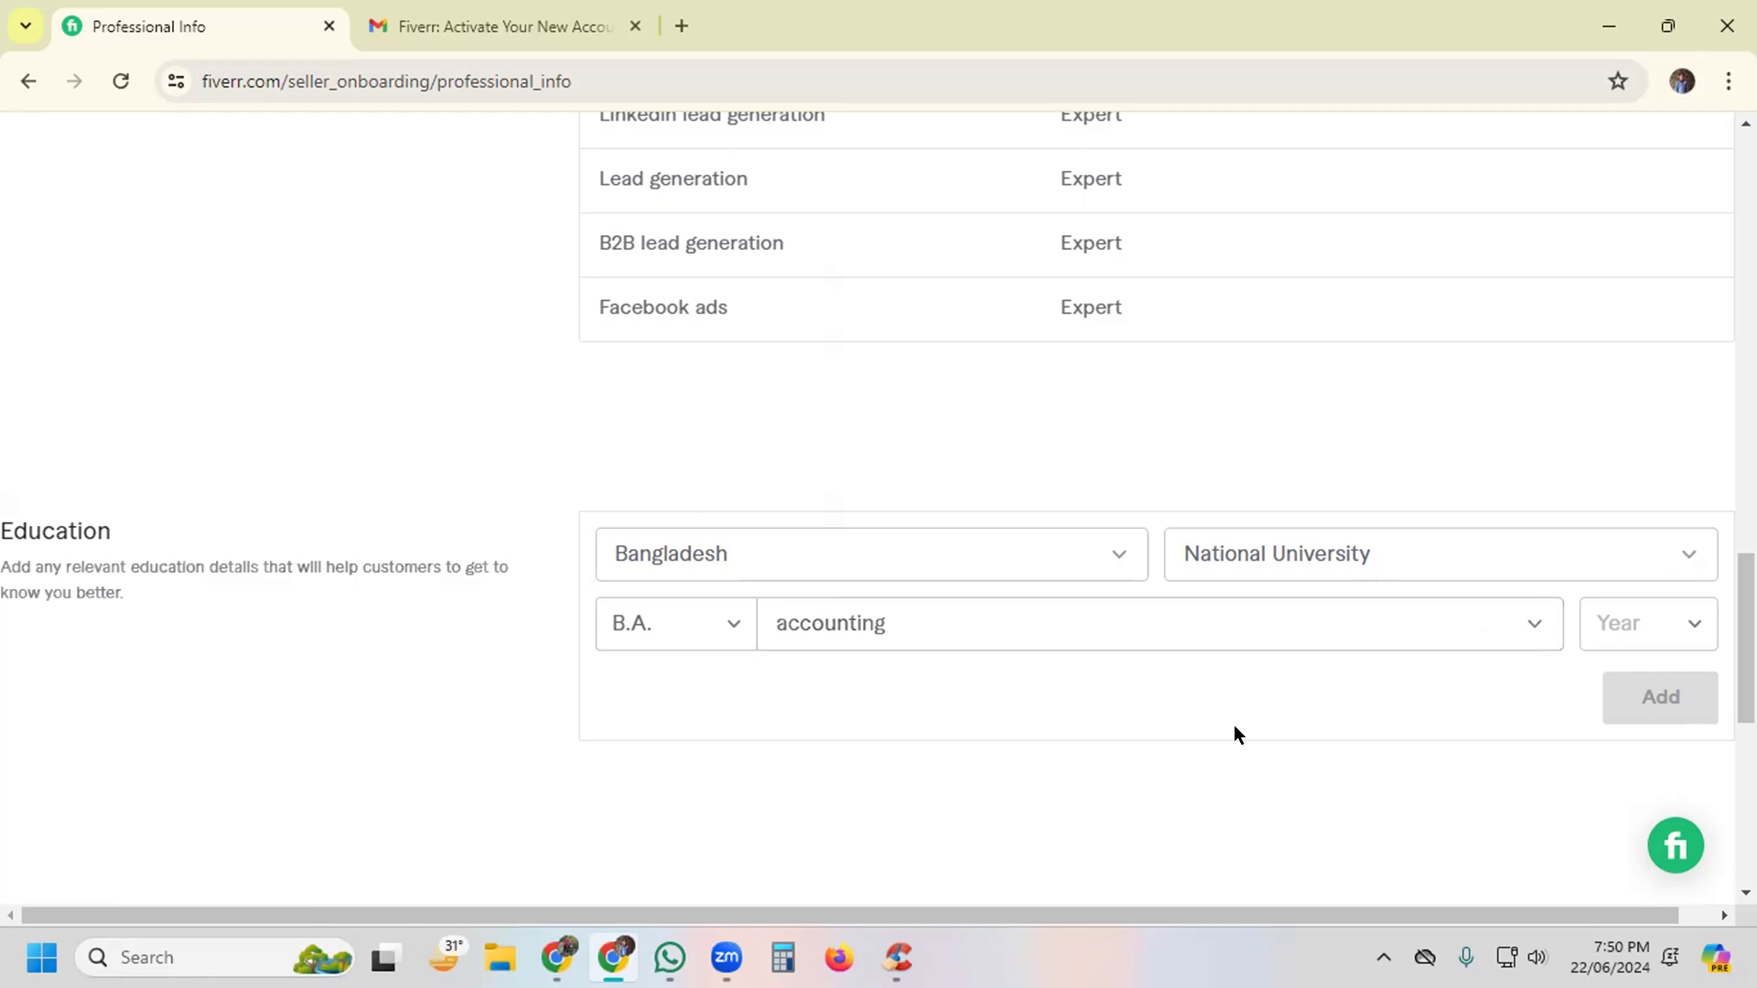
pyautogui.click(1611, 625)
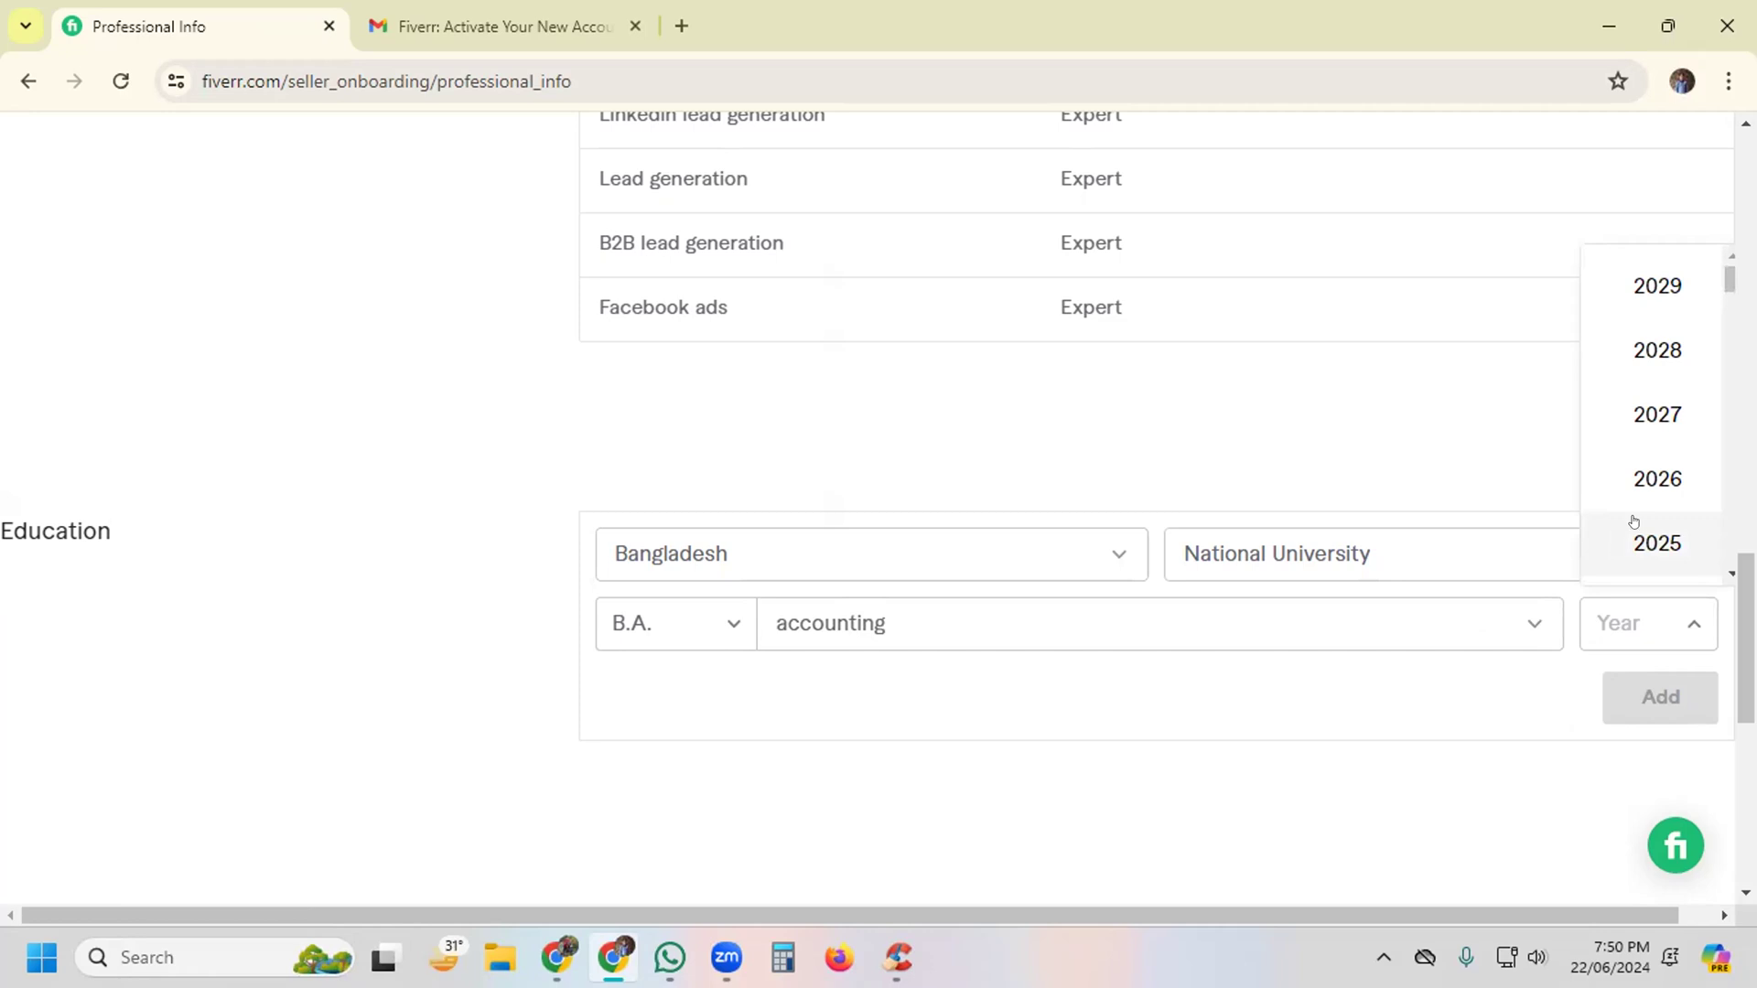
pyautogui.scroll(-8, 1647, 495)
pyautogui.scroll(-12, 1630, 526)
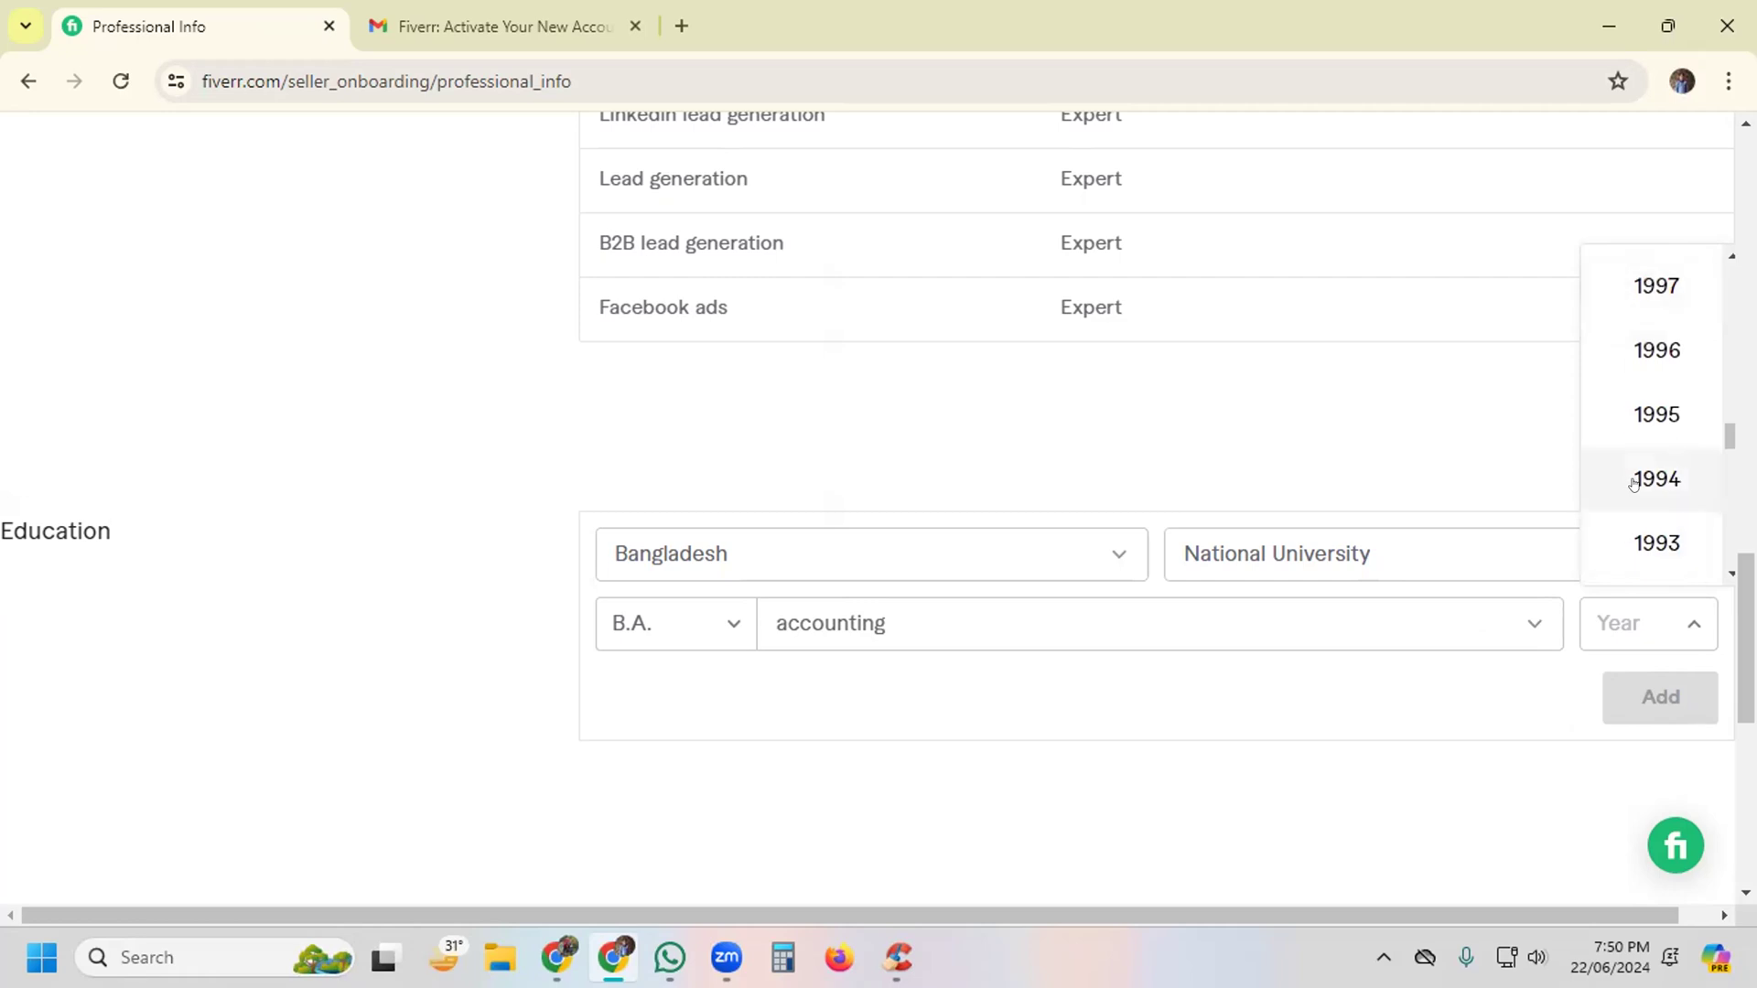
pyautogui.click(1644, 478)
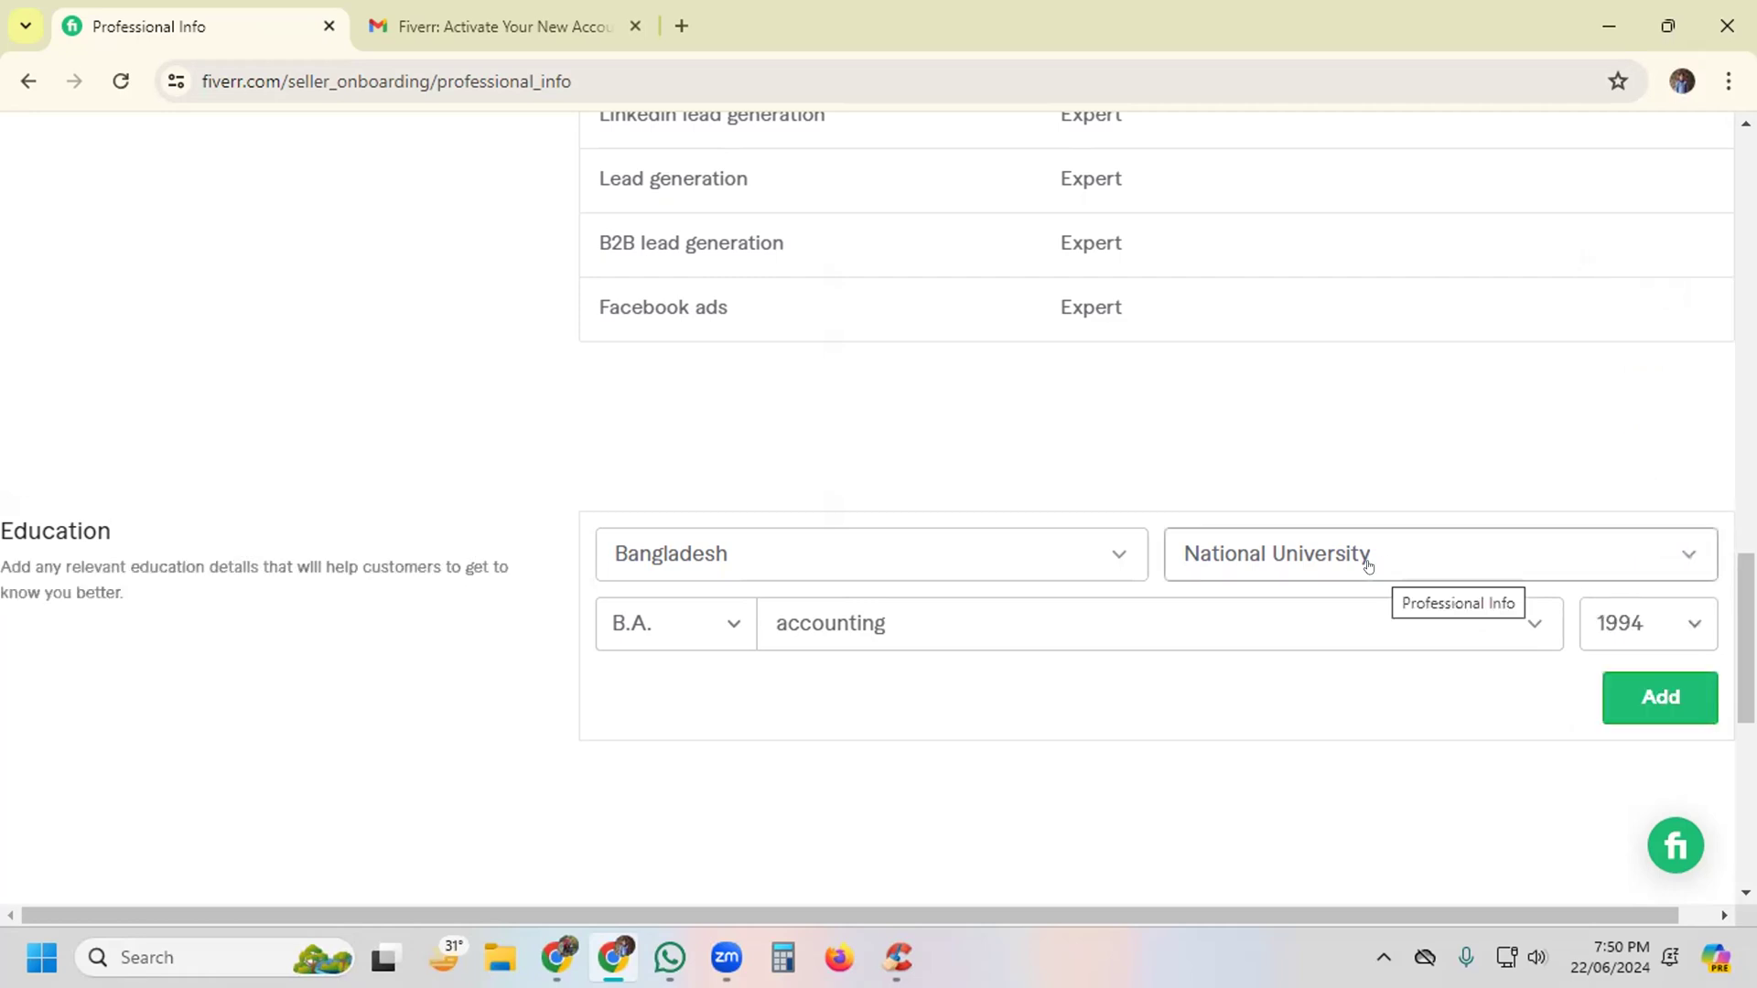
# - Save the accounting, 1994 education entry and scroll down to the Certification section
pyautogui.click(1616, 698)
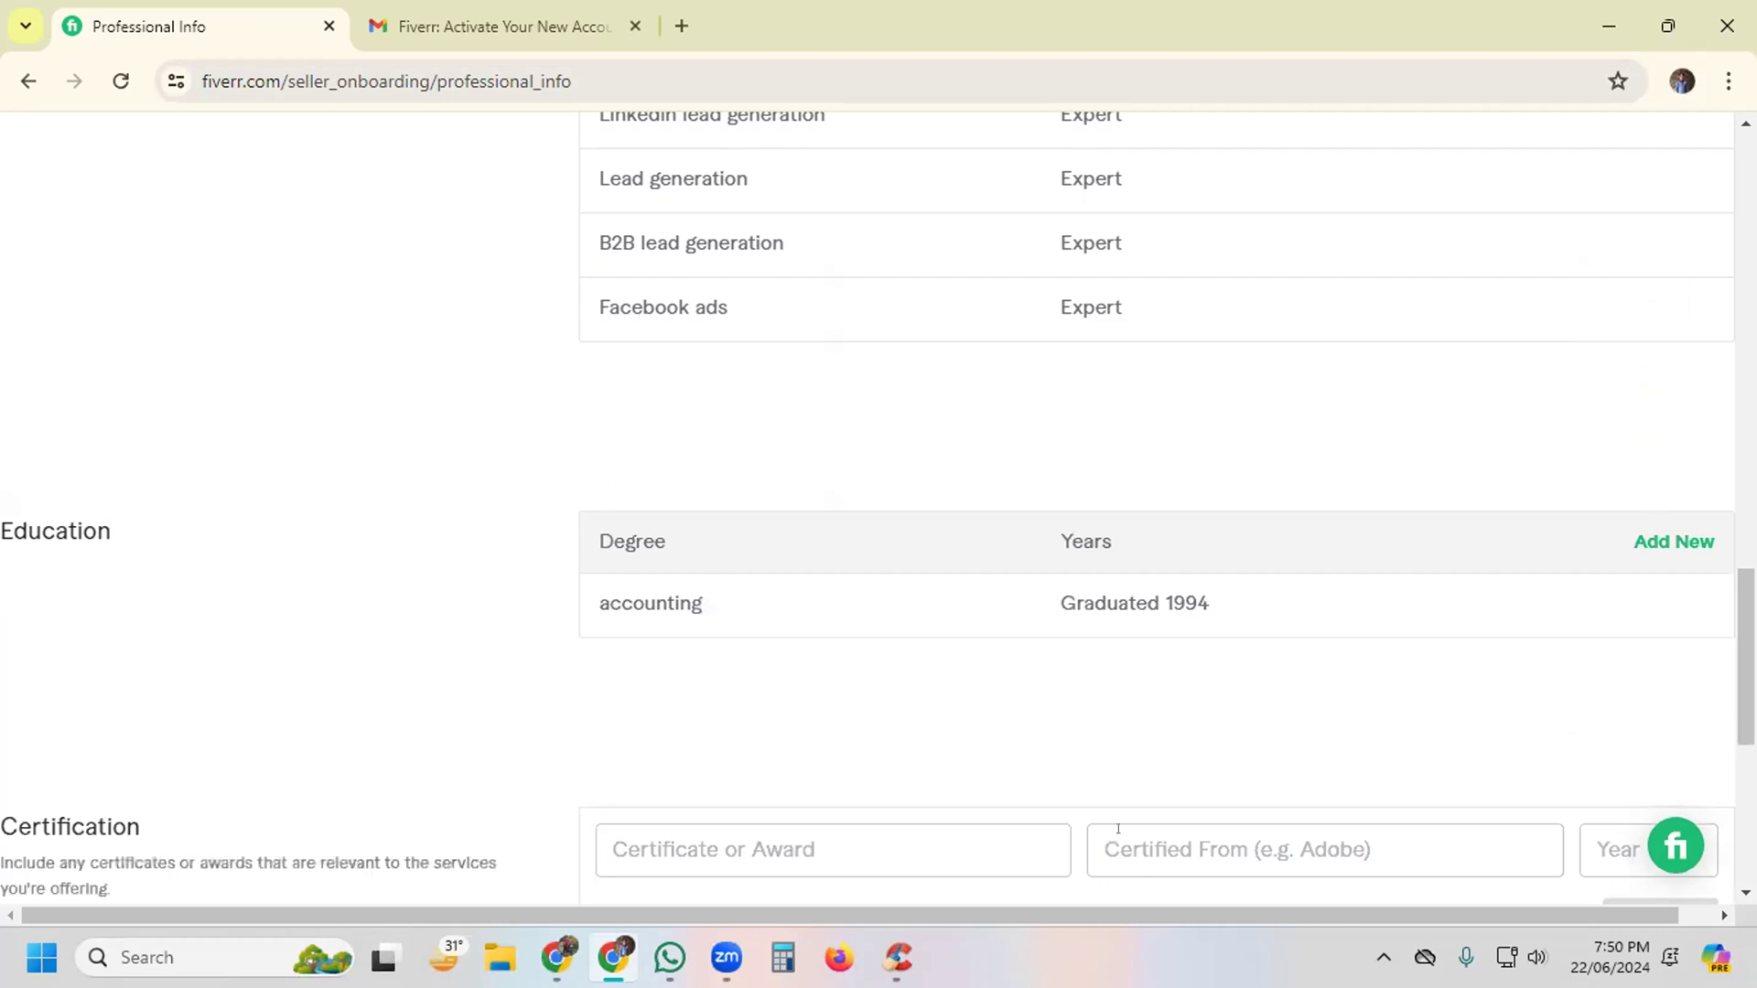
pyautogui.scroll(-4, 436, 496)
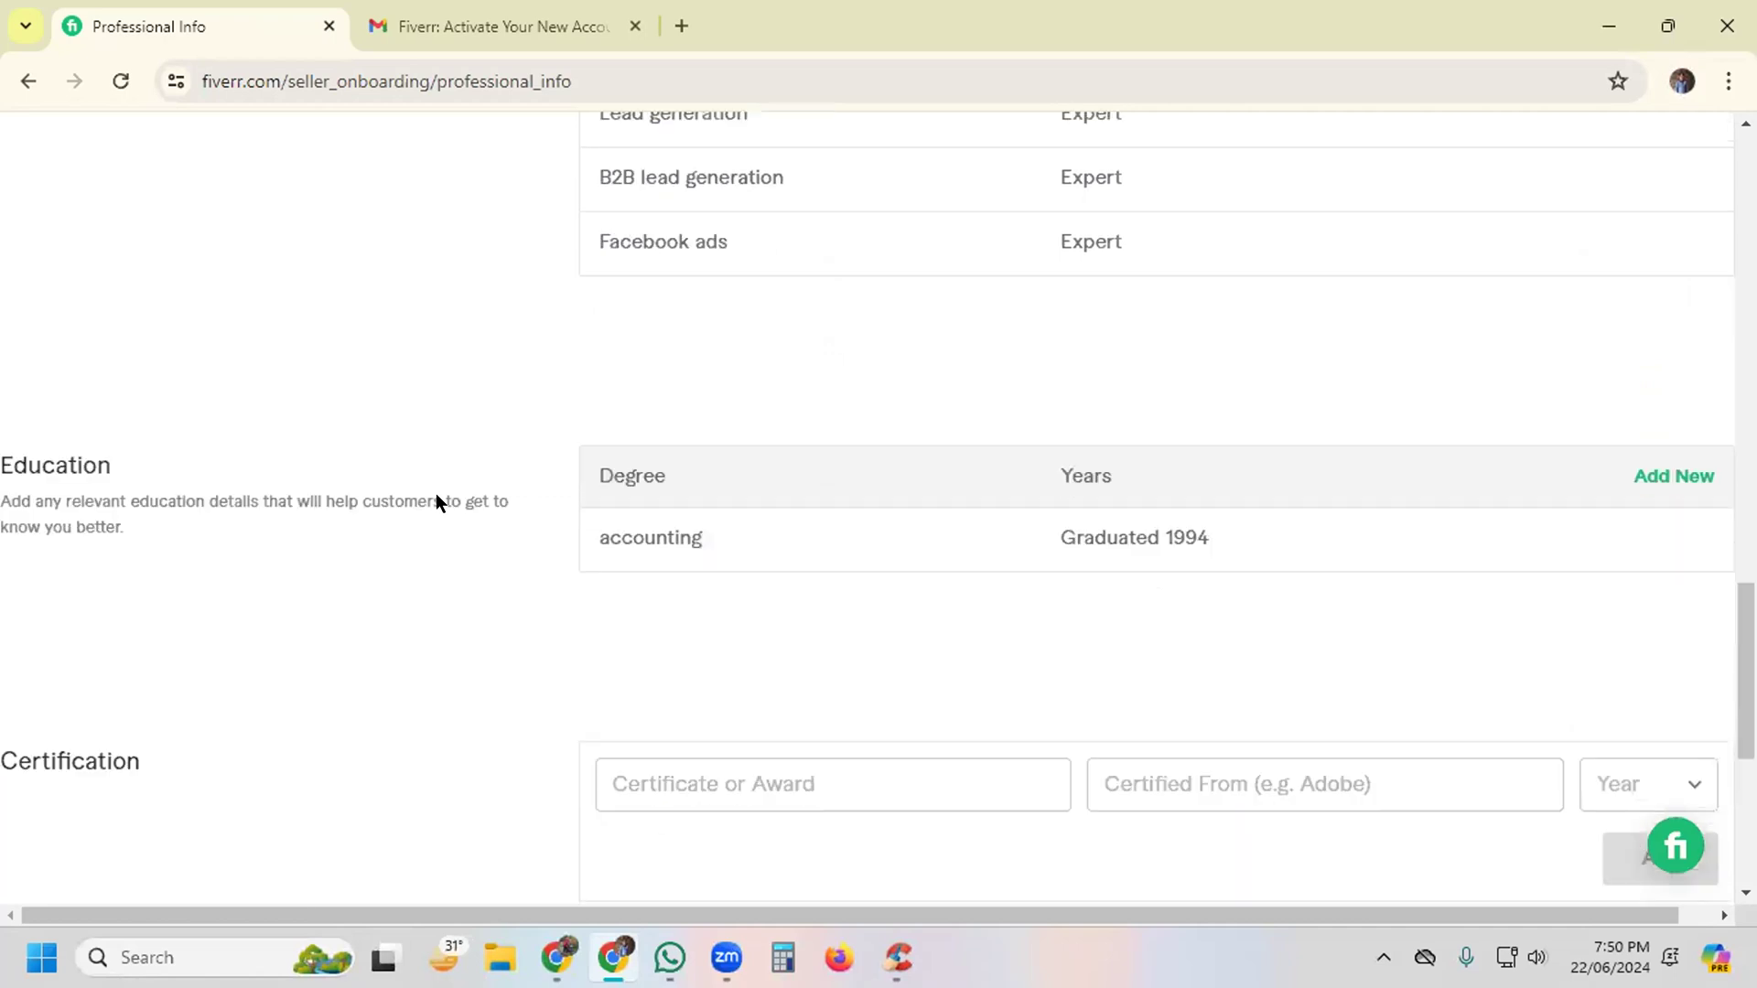
pyautogui.scroll(-1, 722, 506)
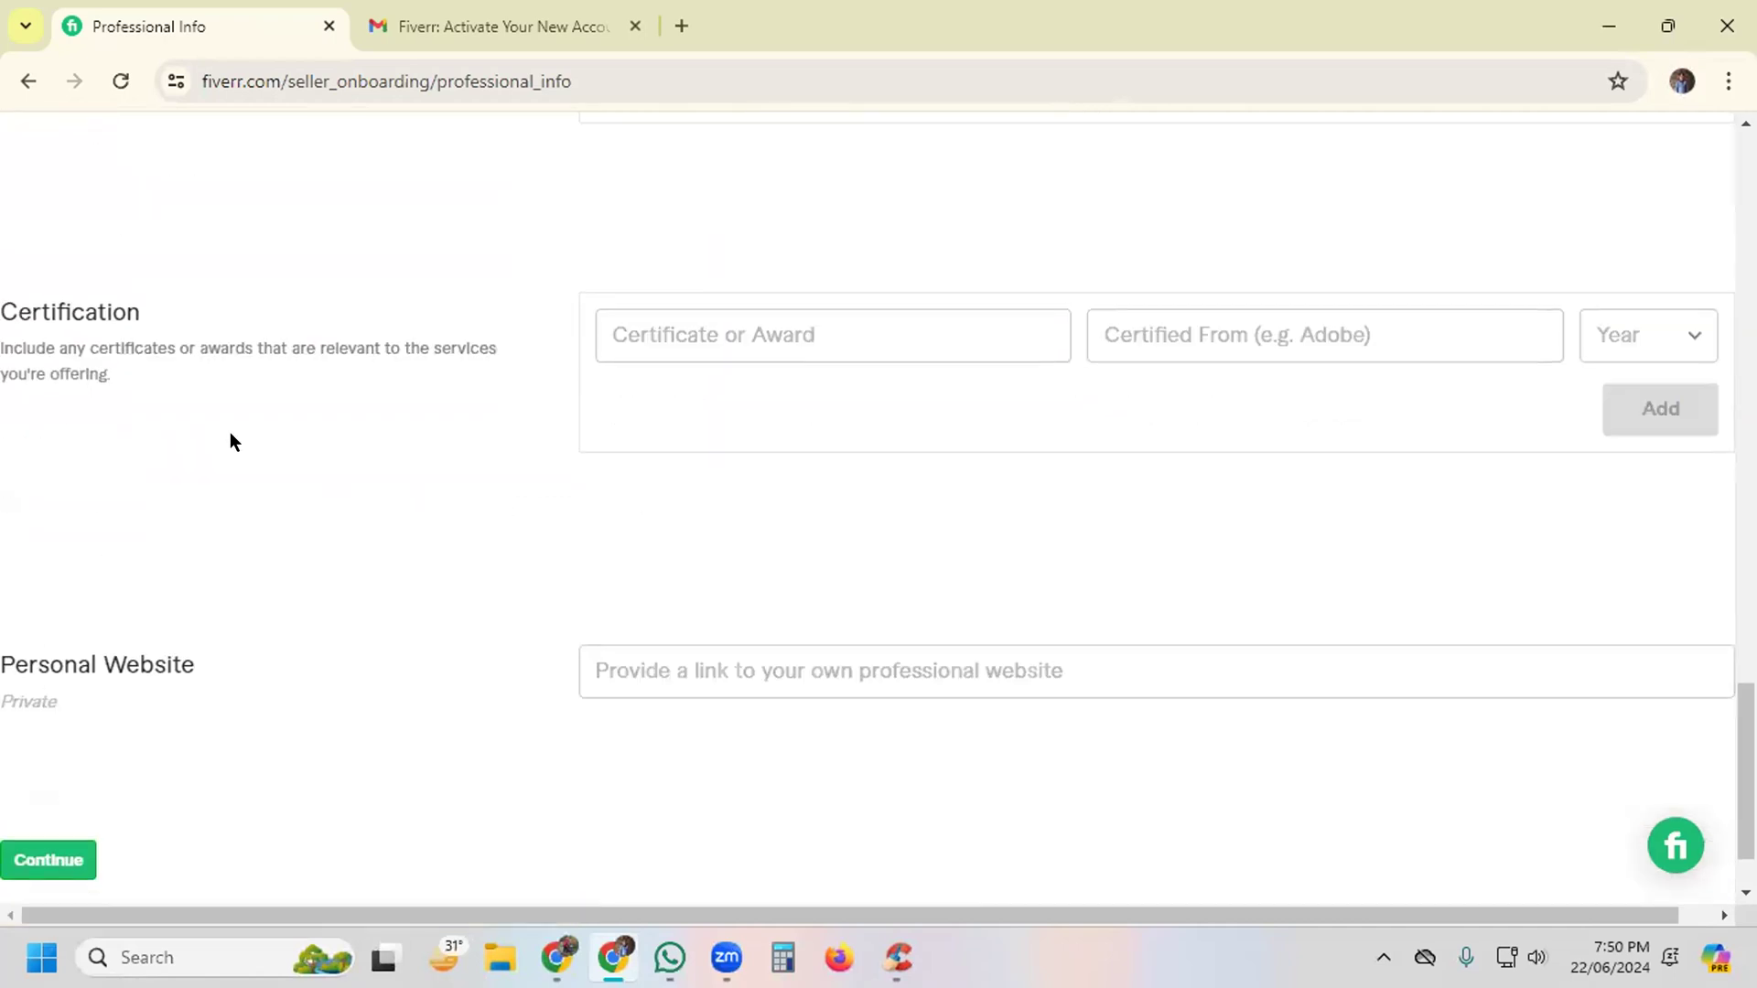
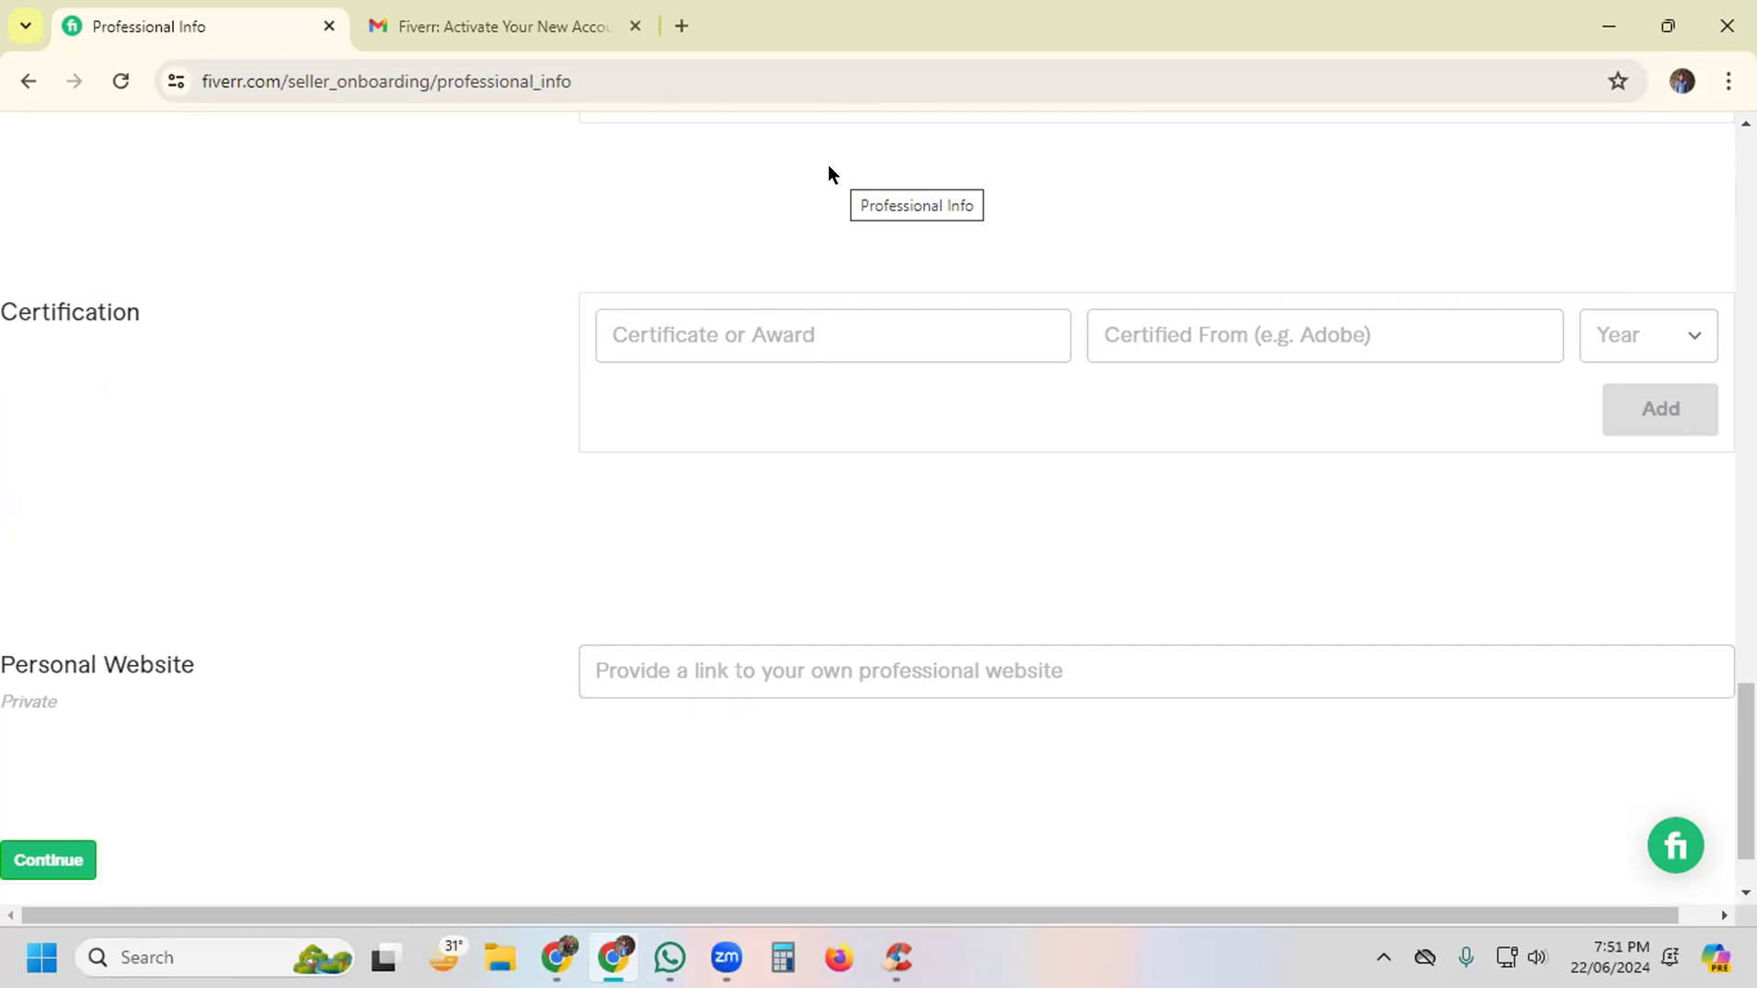
# - Review the Certification and Personal Website fields and leave them empty
pyautogui.moveTo(71, 357)
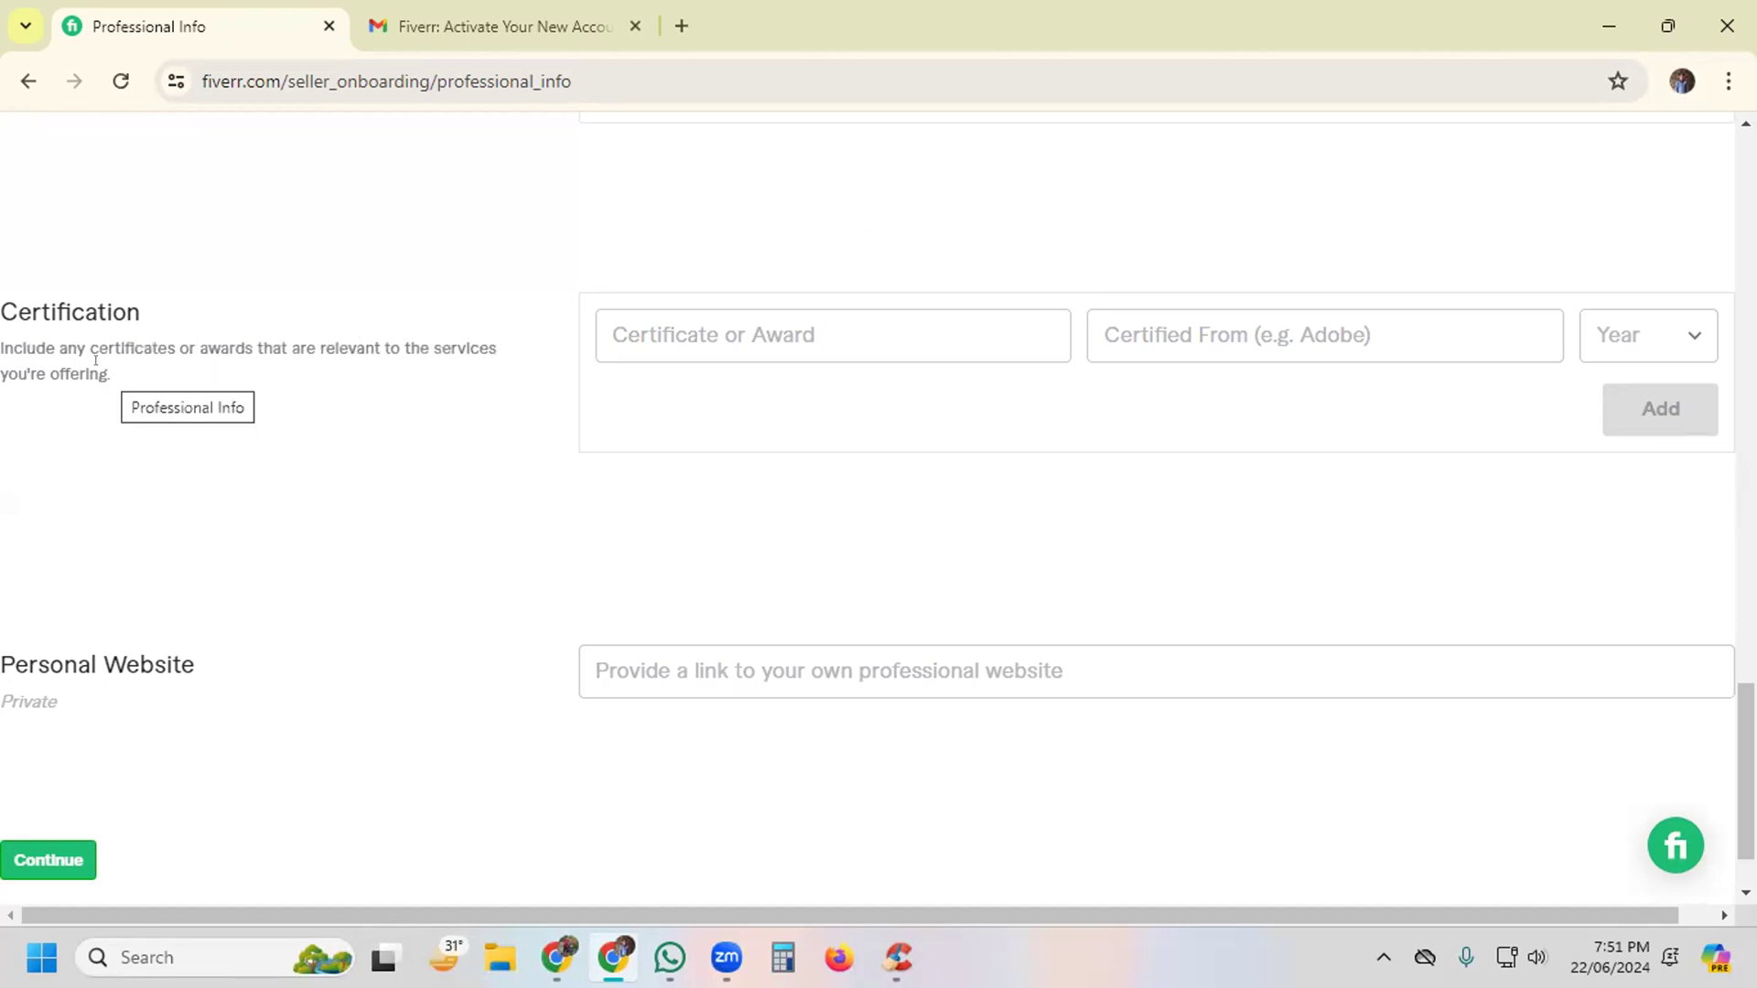
pyautogui.tripleClick(4, 357)
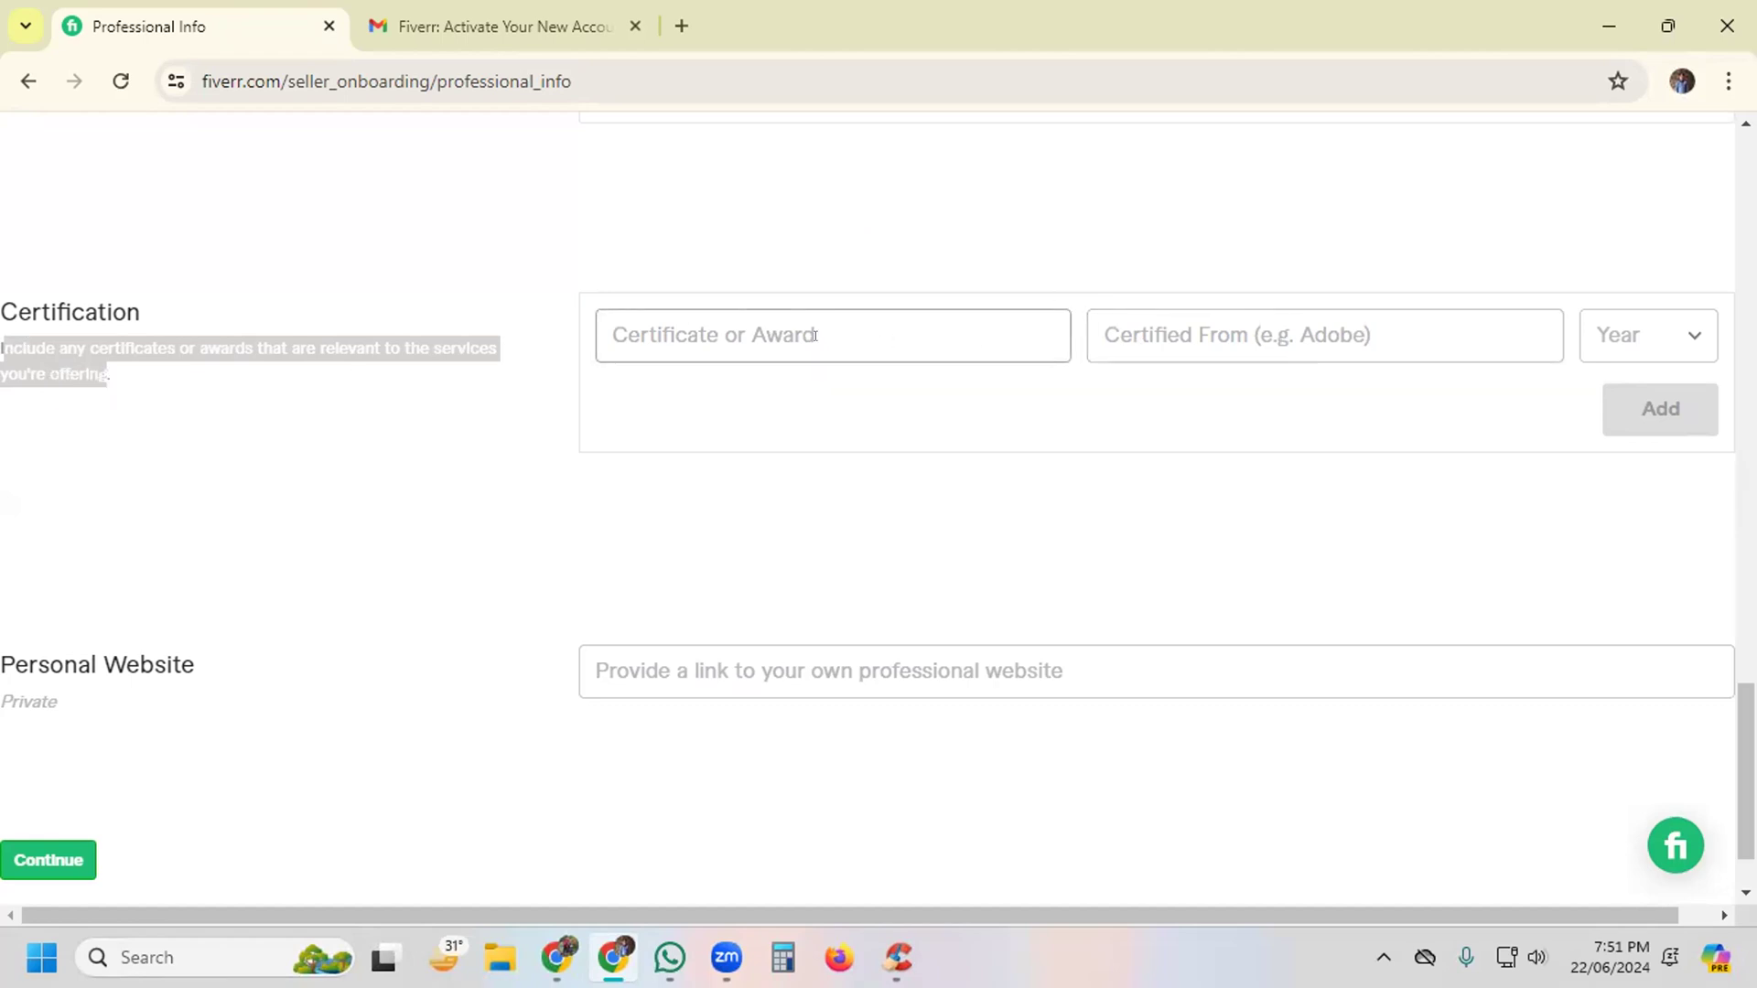
pyautogui.click(1345, 331)
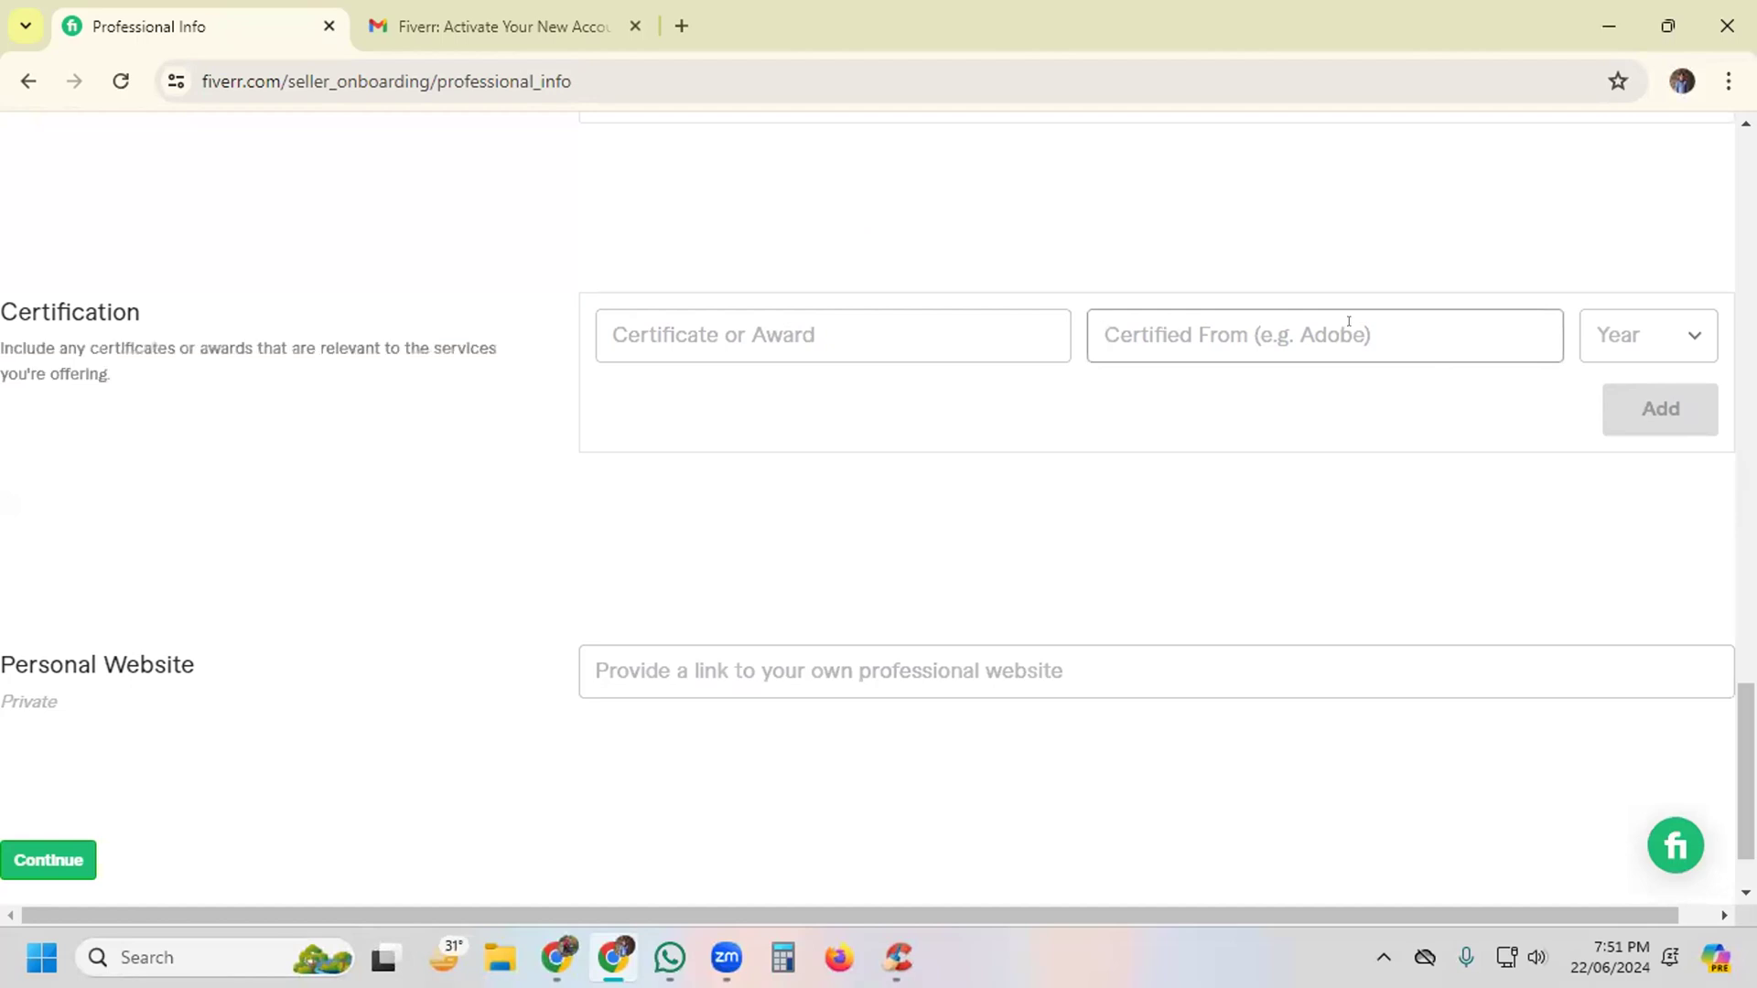
pyautogui.click(670, 652)
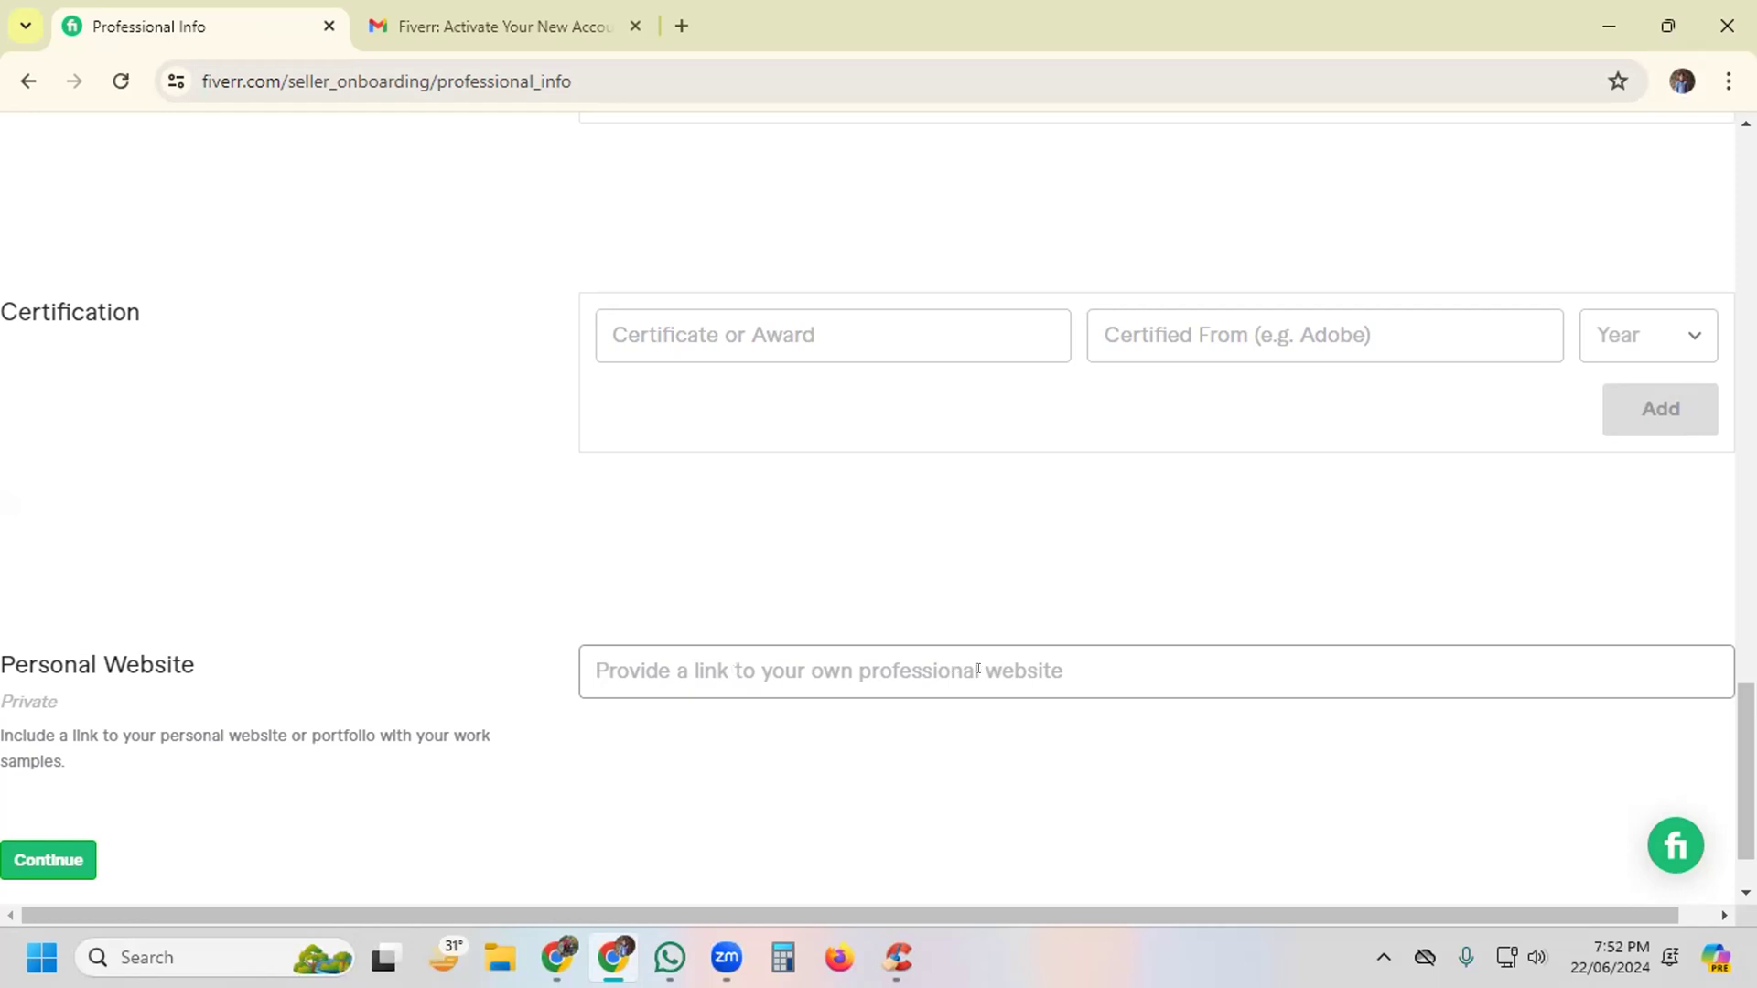
pyautogui.click(338, 584)
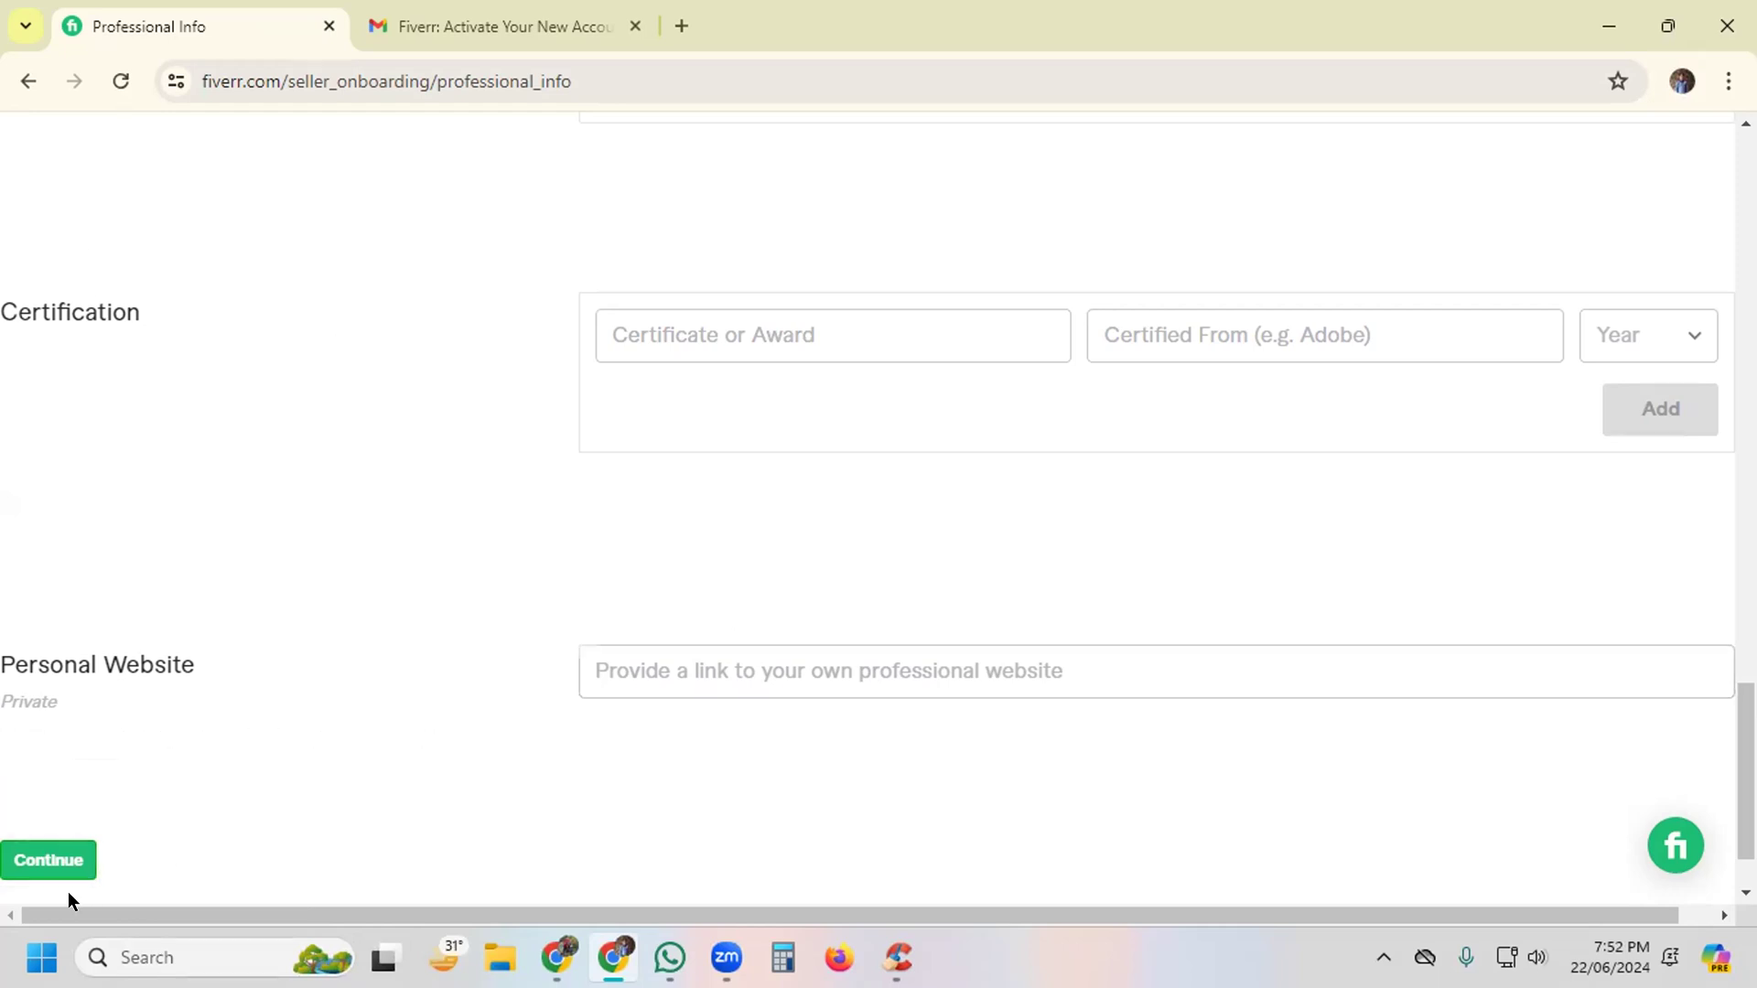
# - Submit Professional Info to surface the warning that Writing & Translation needs 2 to 5 skills
pyautogui.scroll(20, 1074, 703)
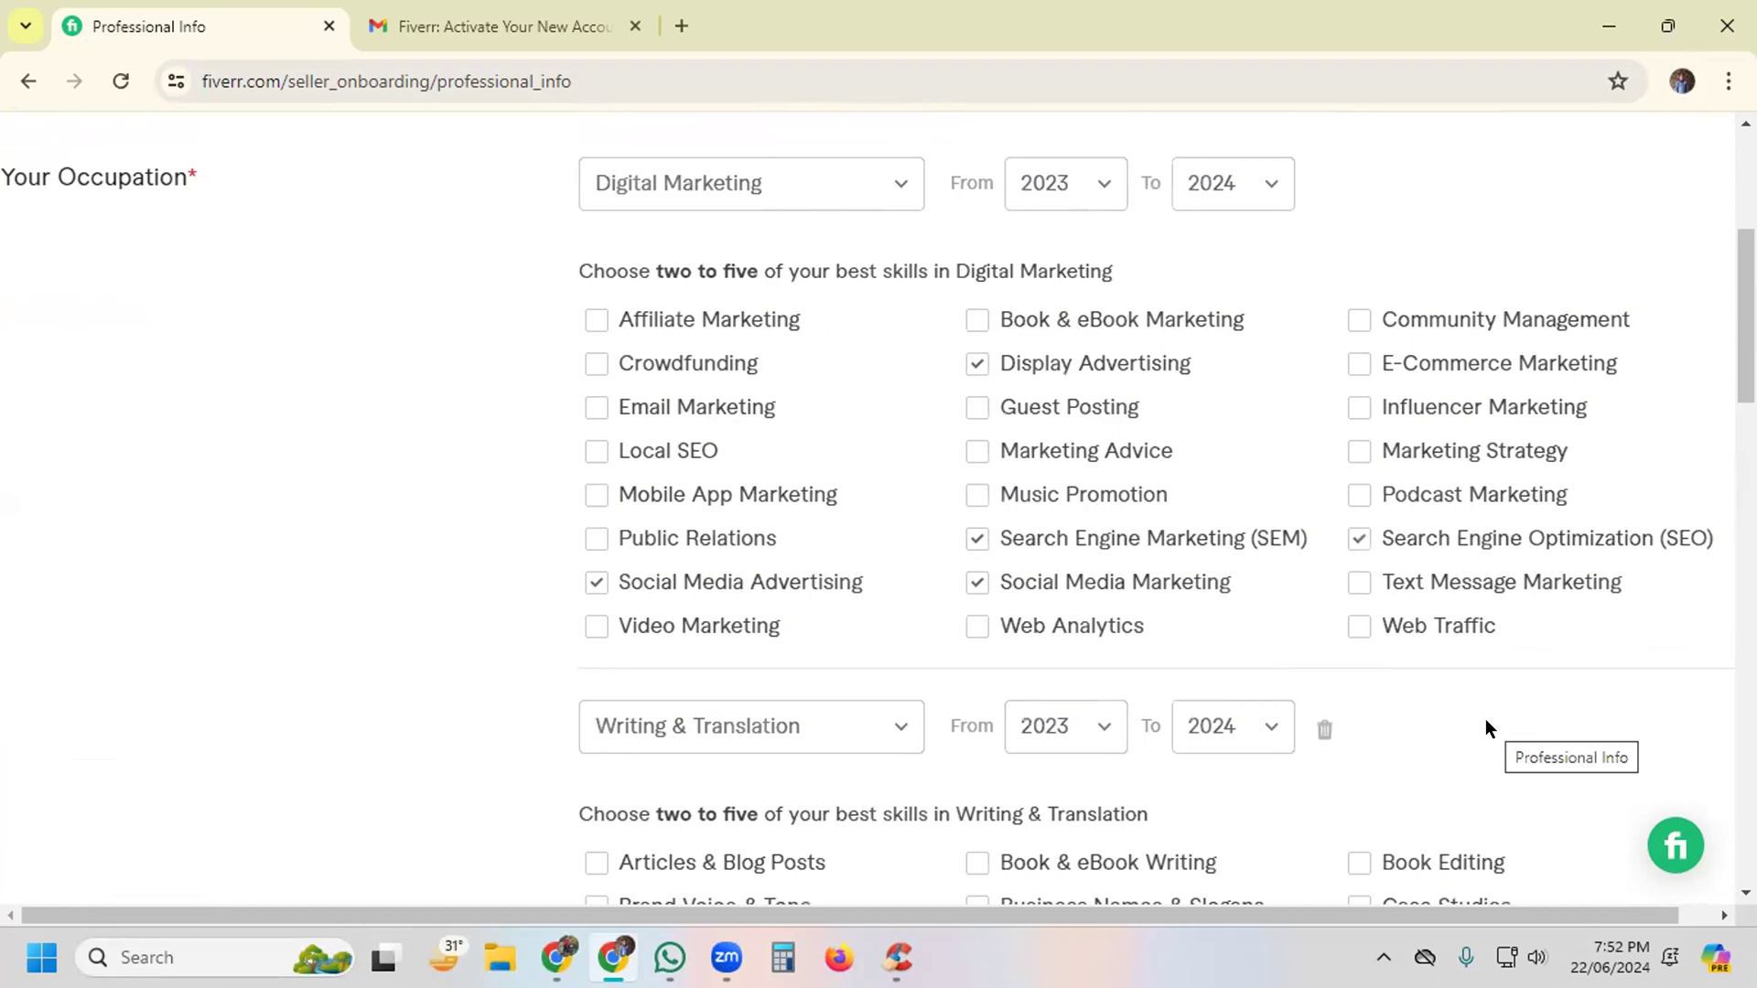
pyautogui.scroll(5, 1486, 717)
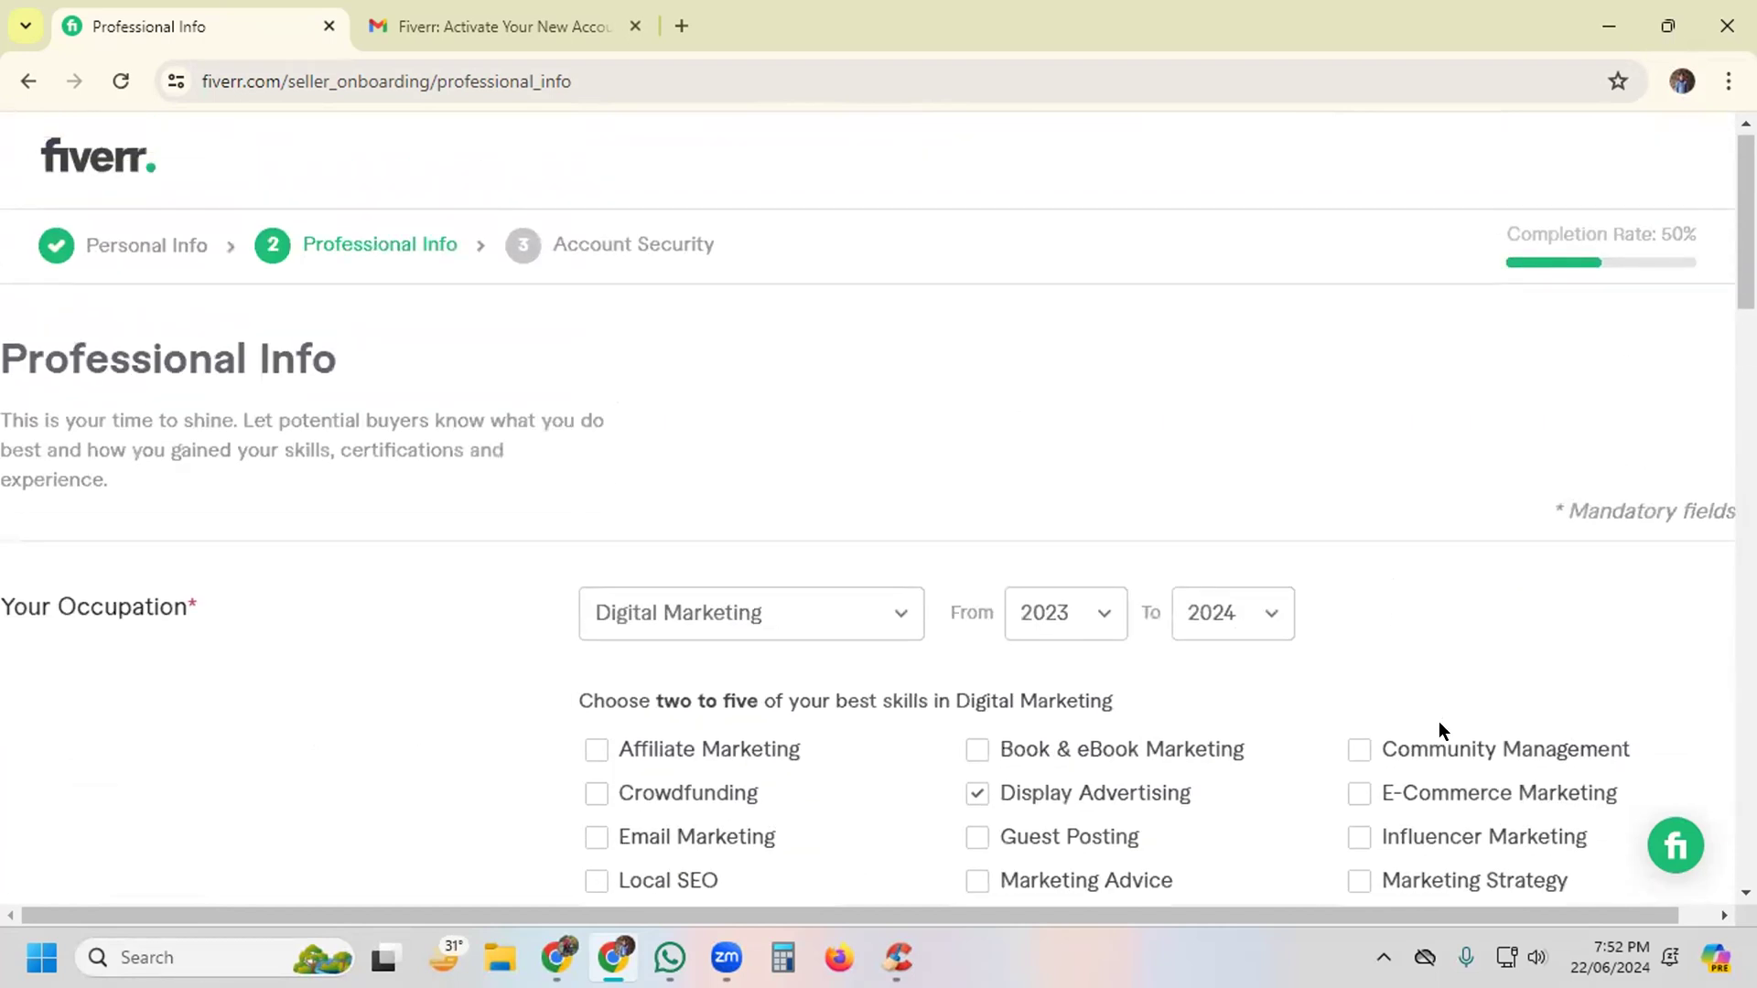
pyautogui.scroll(-15, 1398, 478)
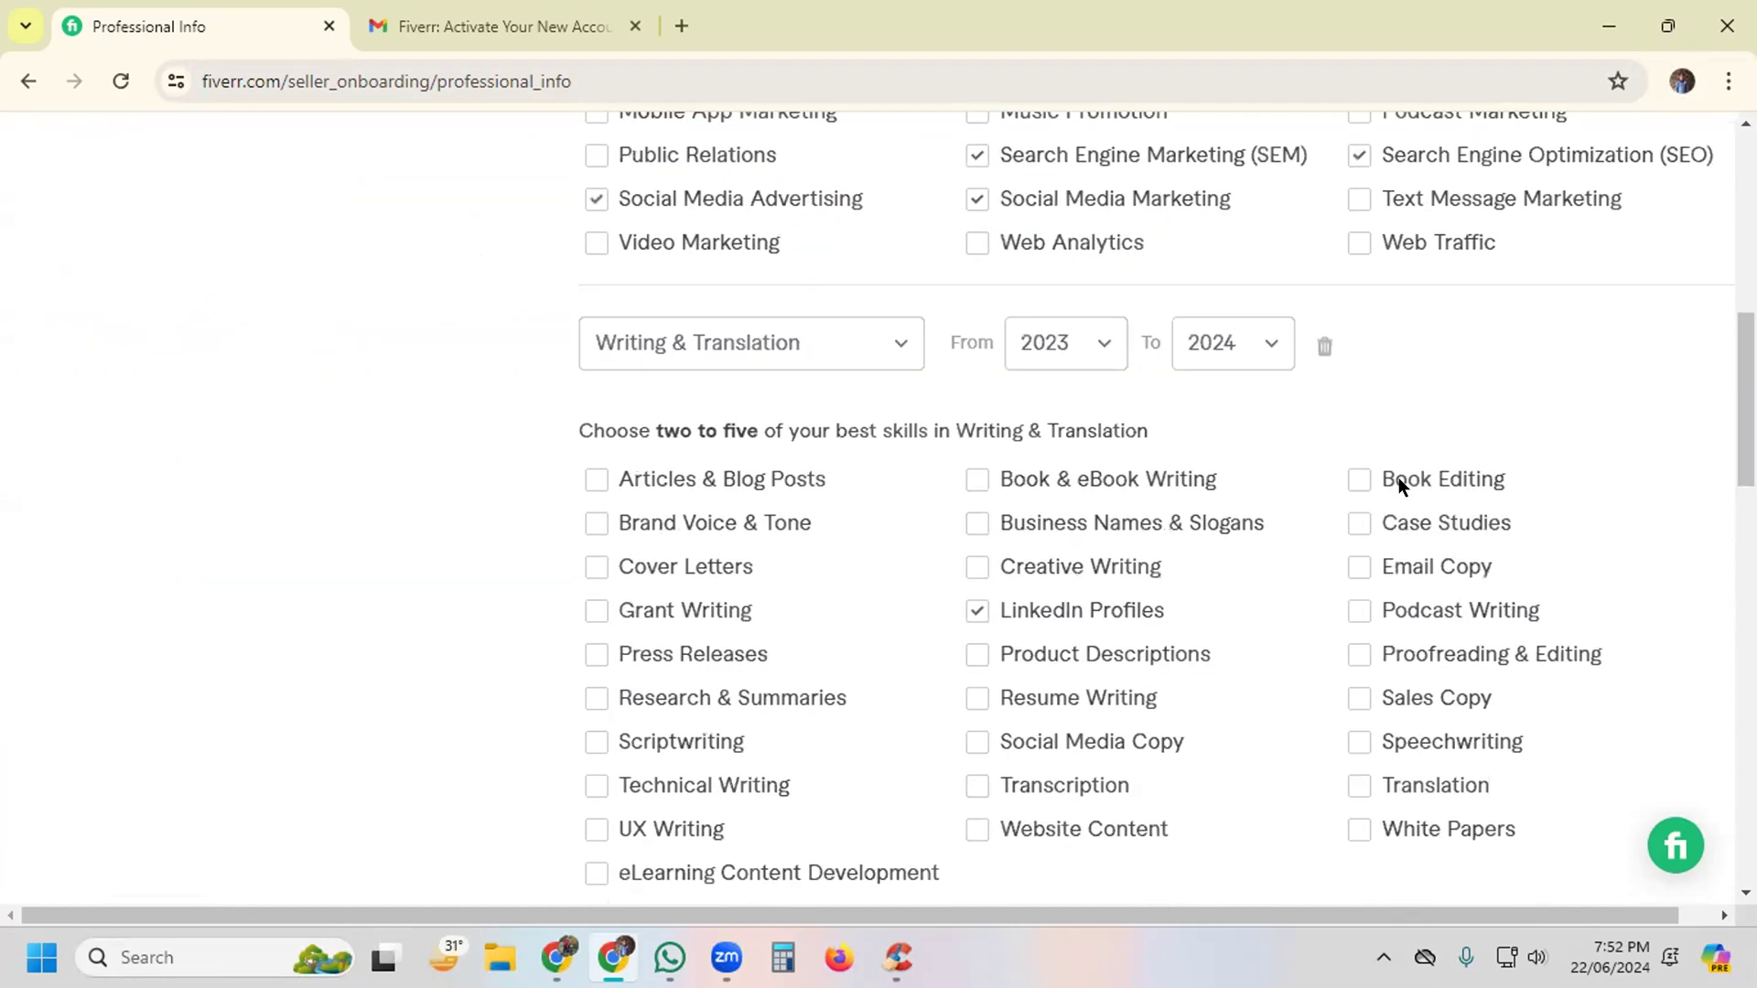
pyautogui.scroll(-12, 1259, 690)
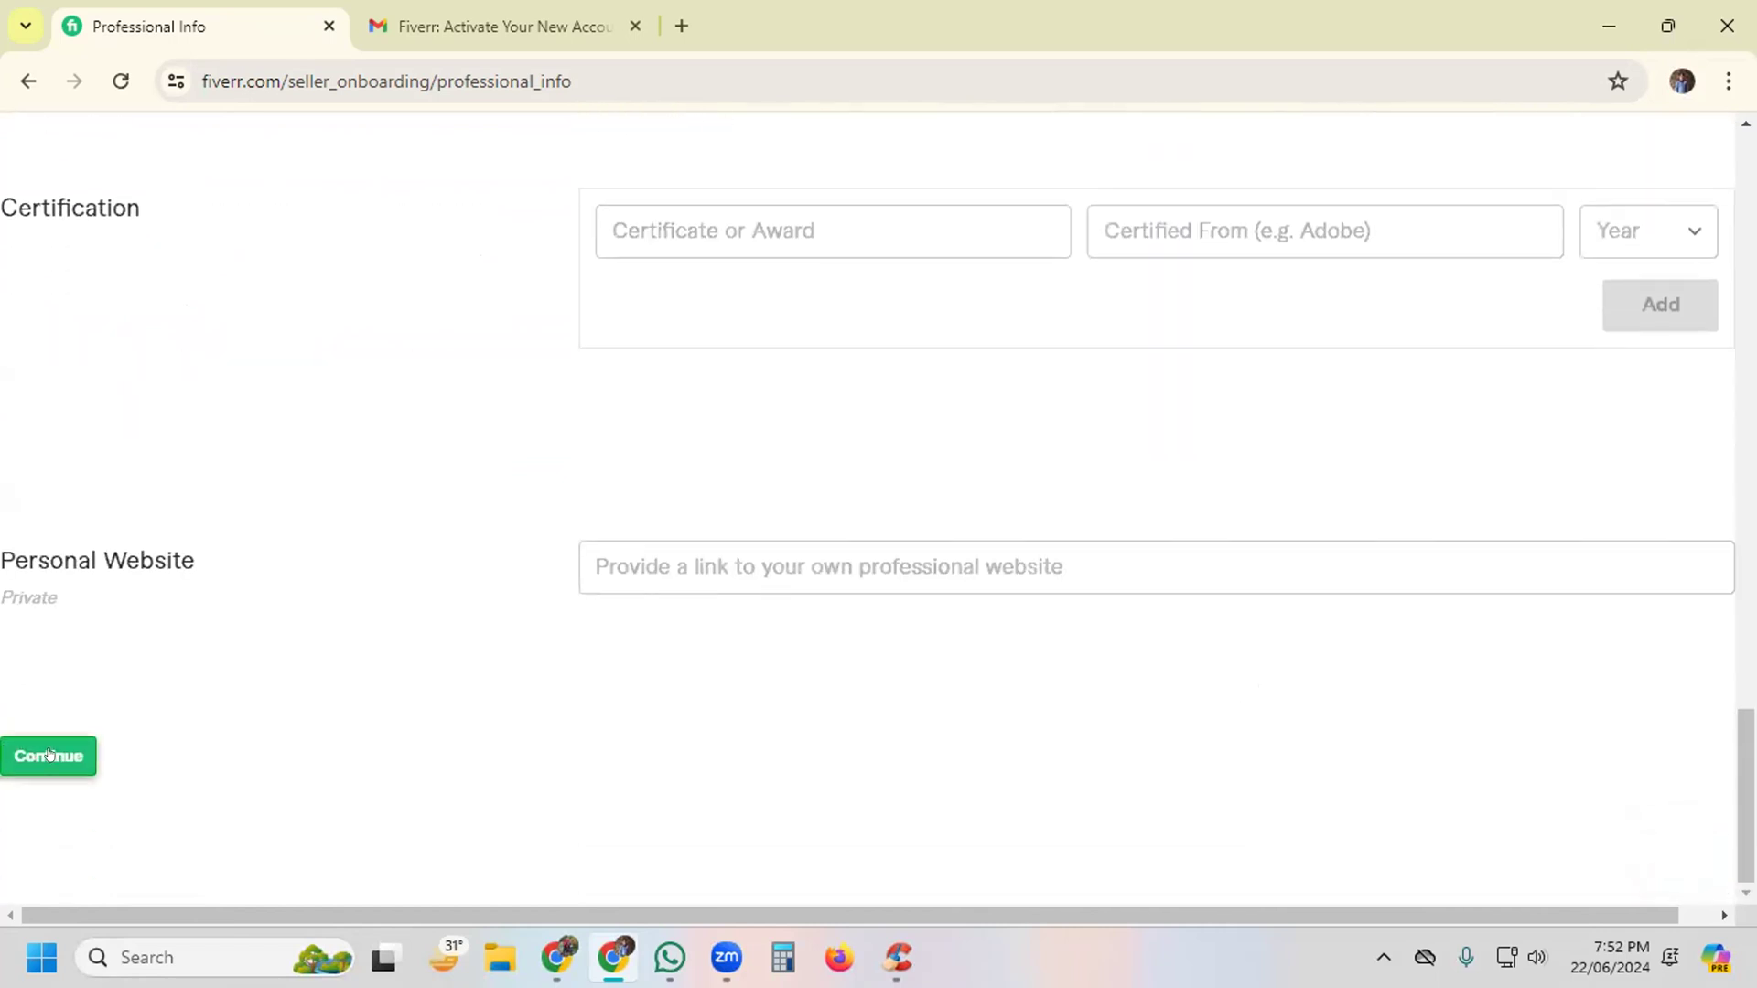
pyautogui.click(46, 756)
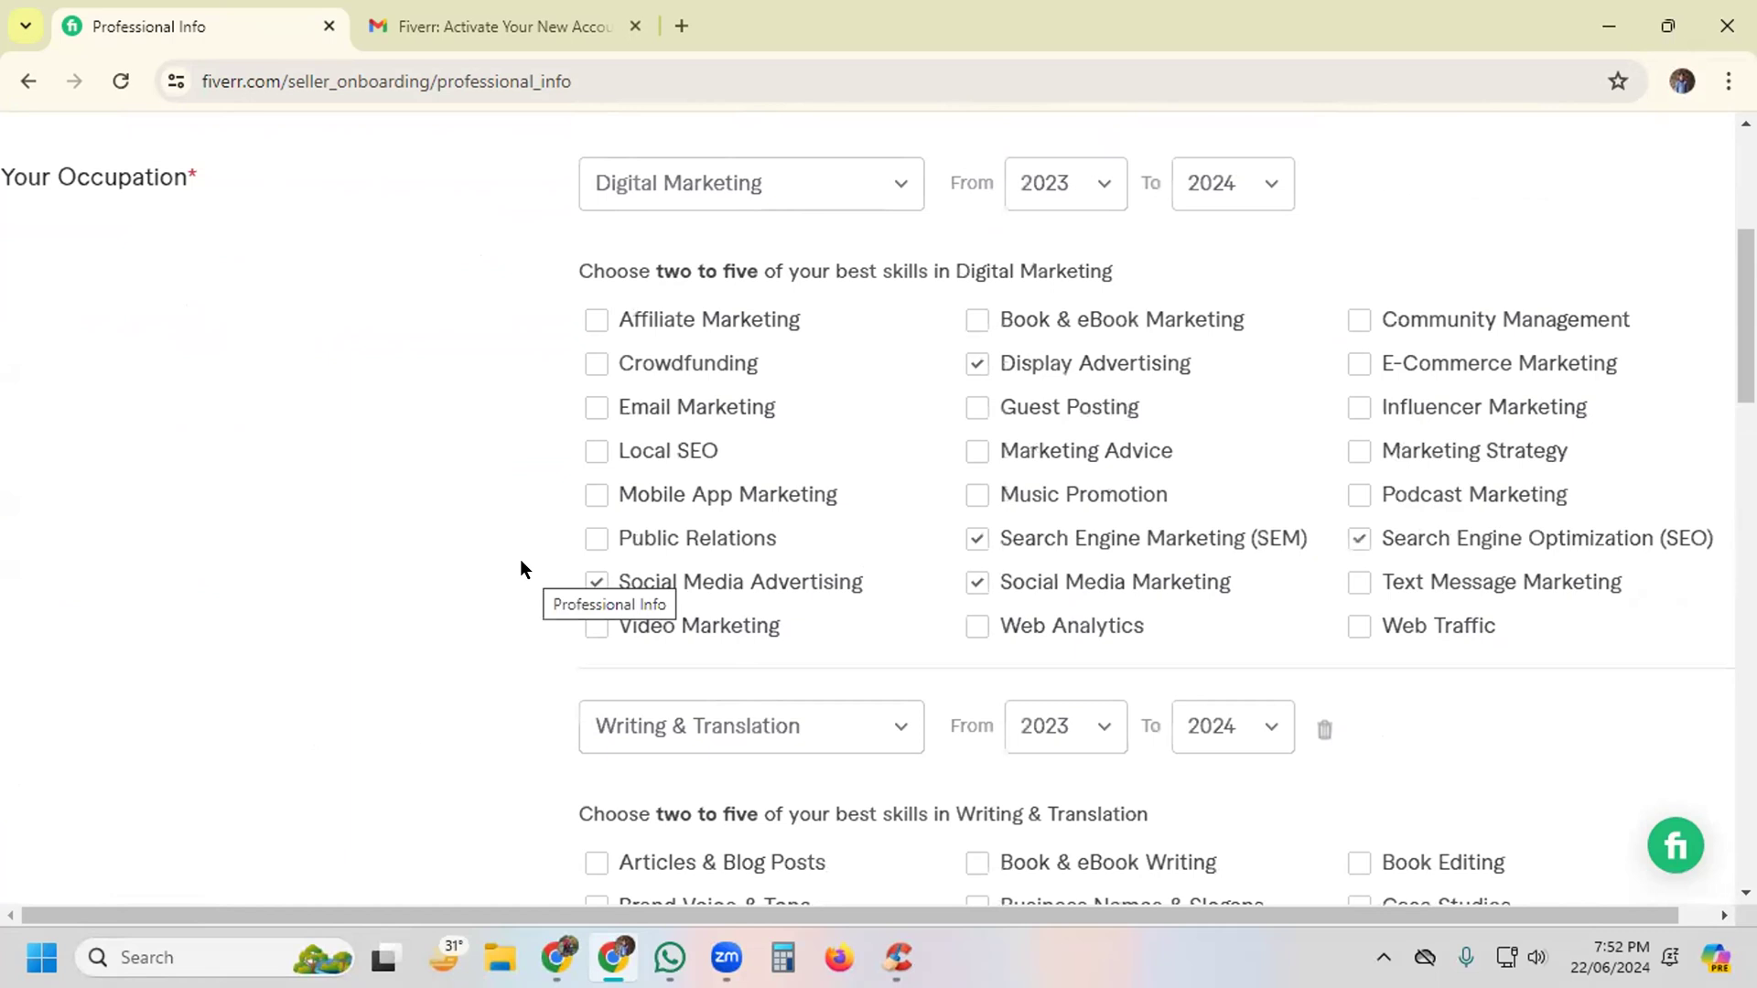
pyautogui.scroll(-4, 521, 561)
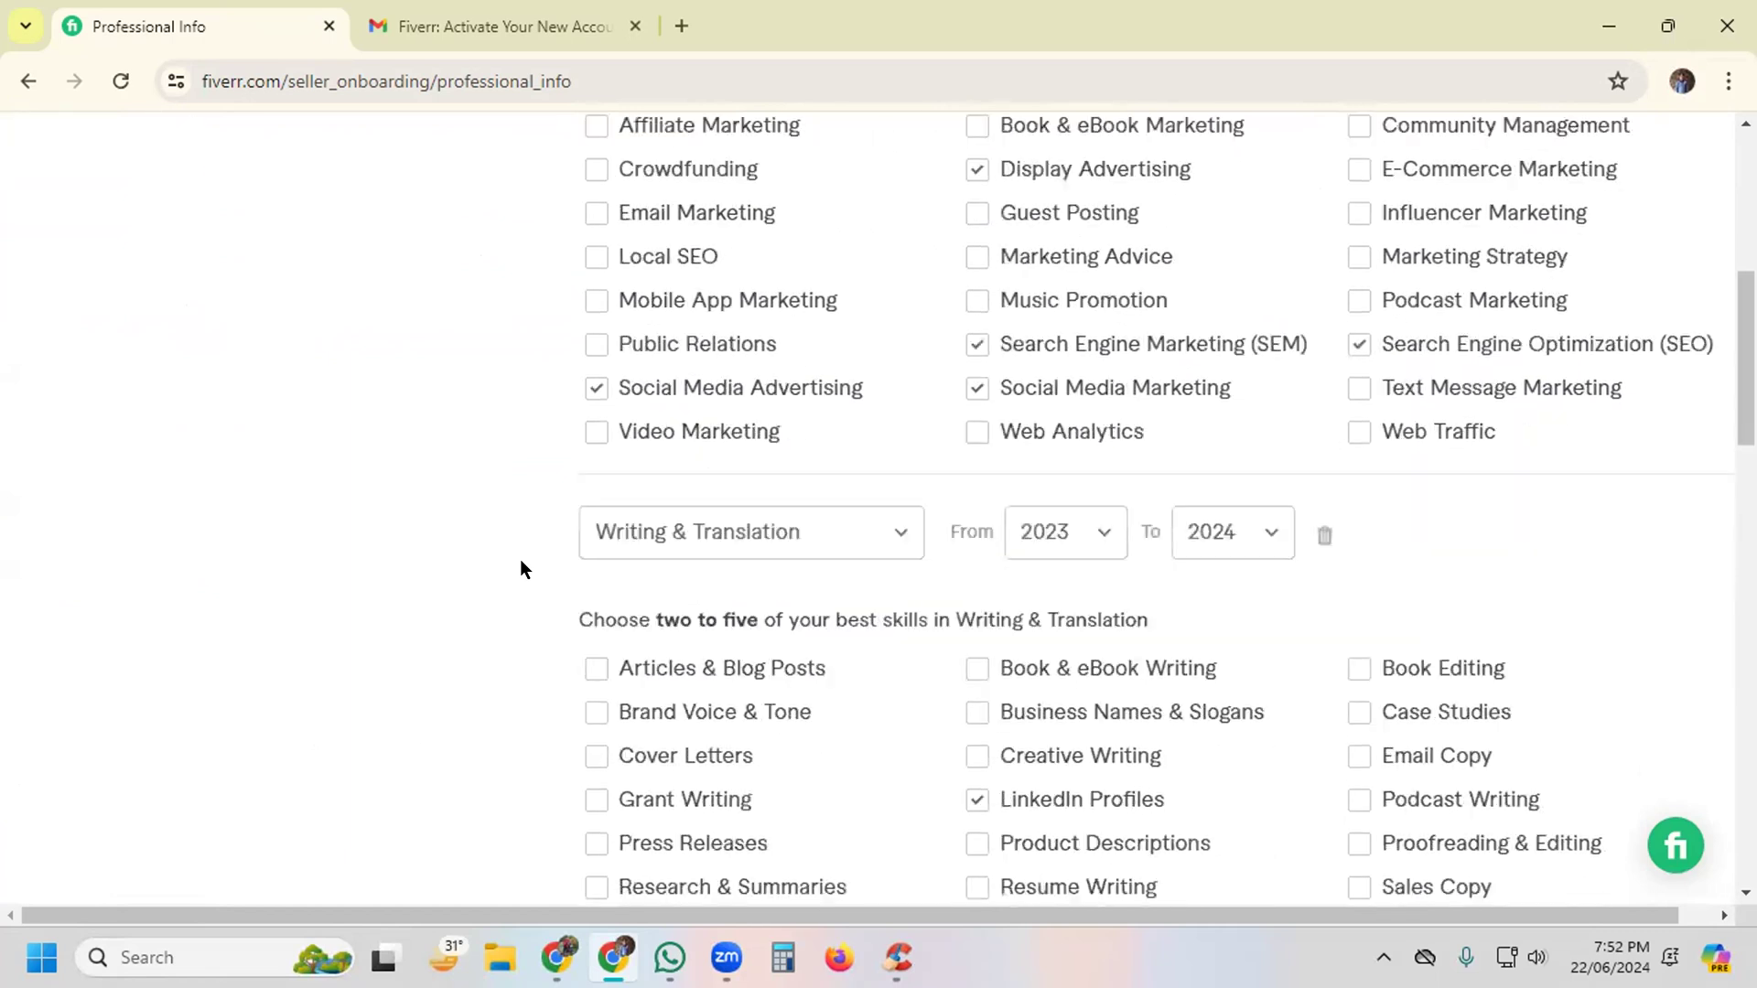
pyautogui.scroll(-1, 519, 561)
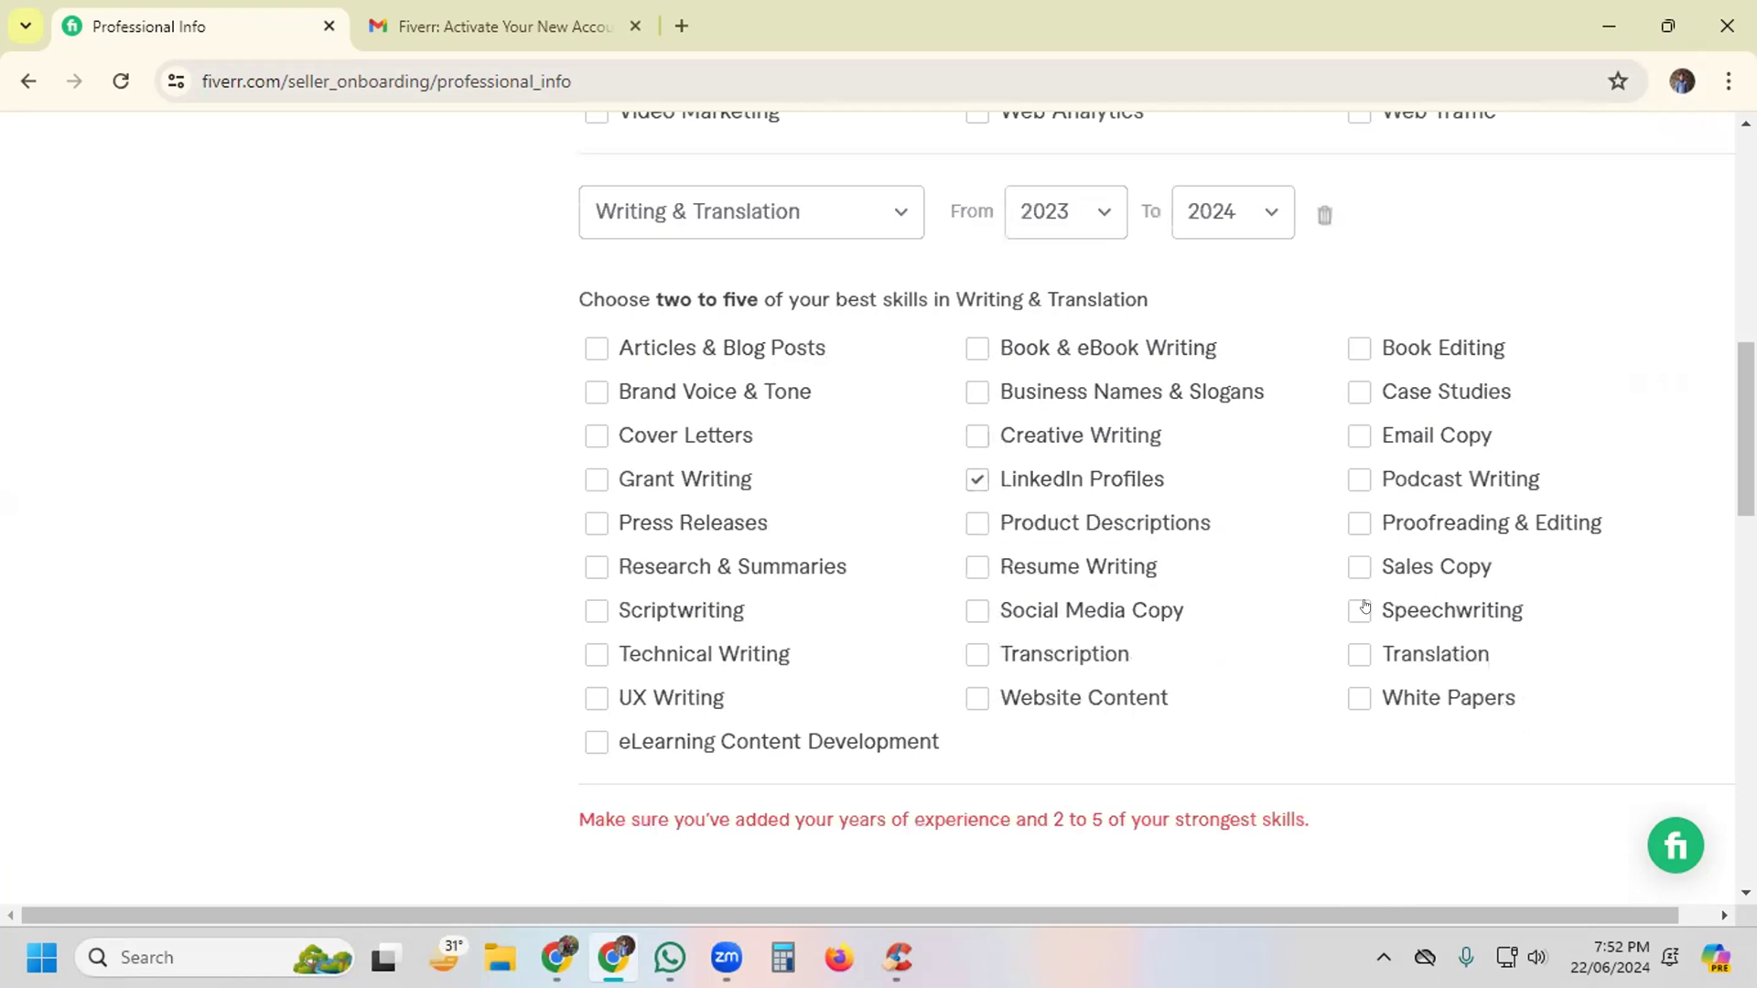
# - Tick Translation and Cover Letters as skills alongside LinkedIn Profiles
pyautogui.click(1358, 654)
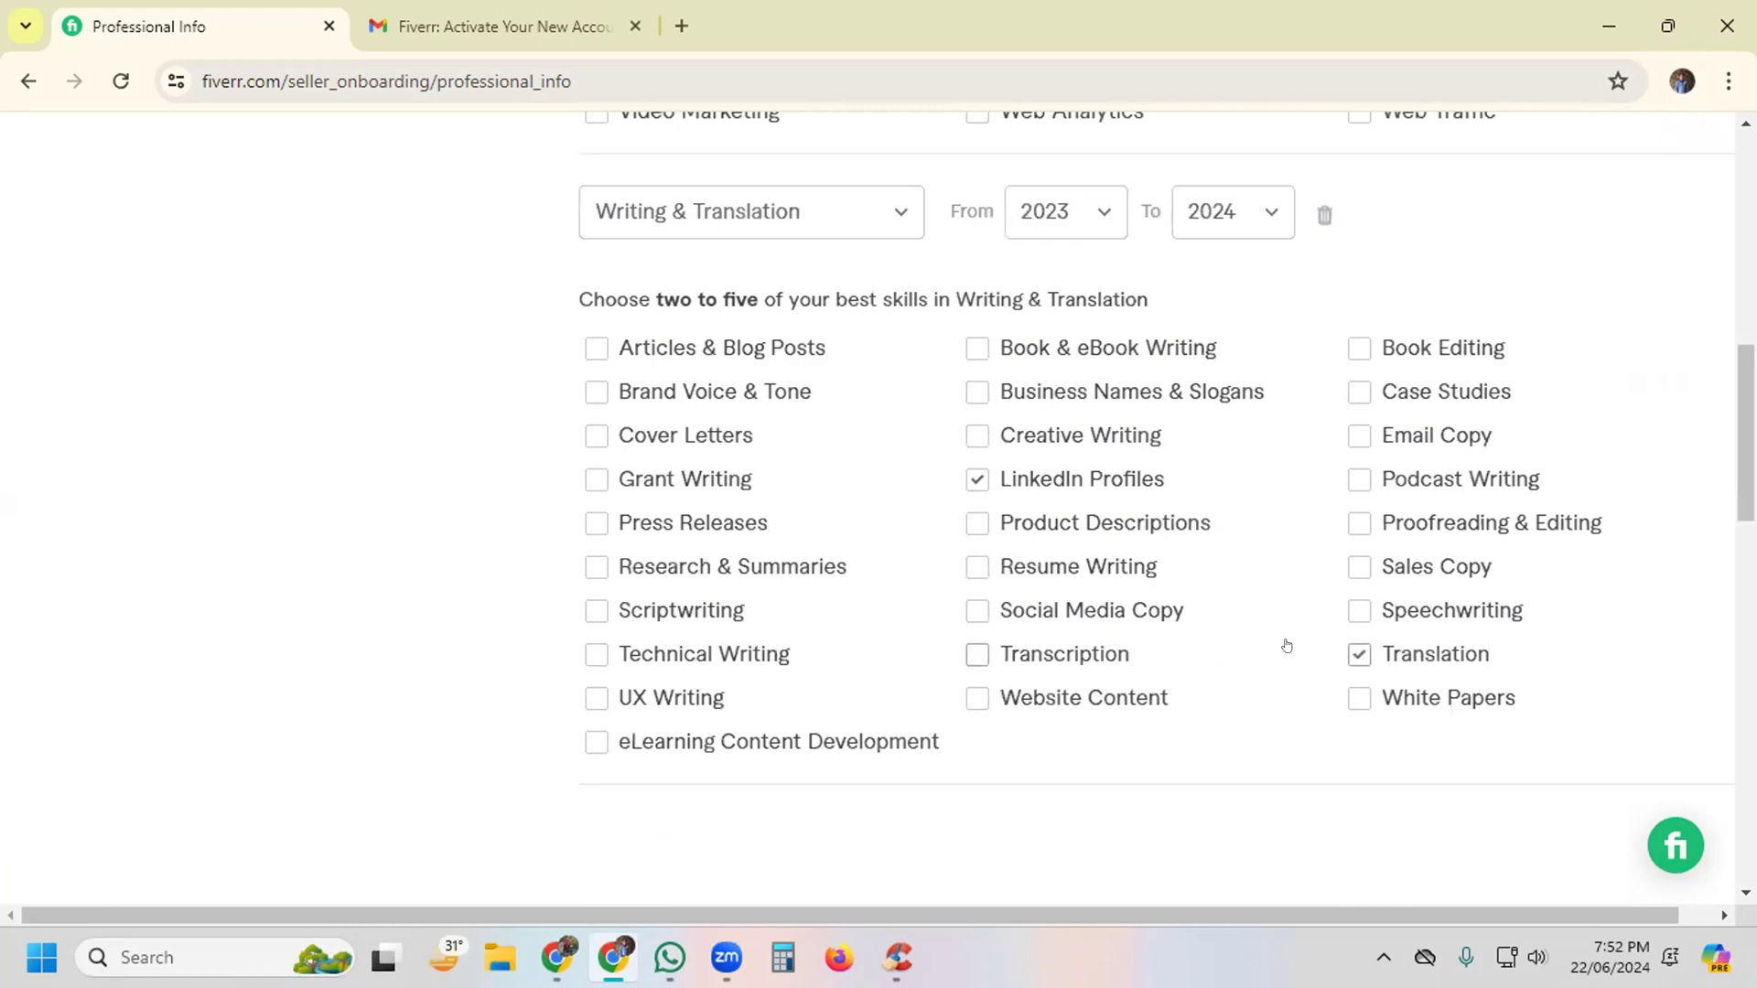
pyautogui.click(1339, 641)
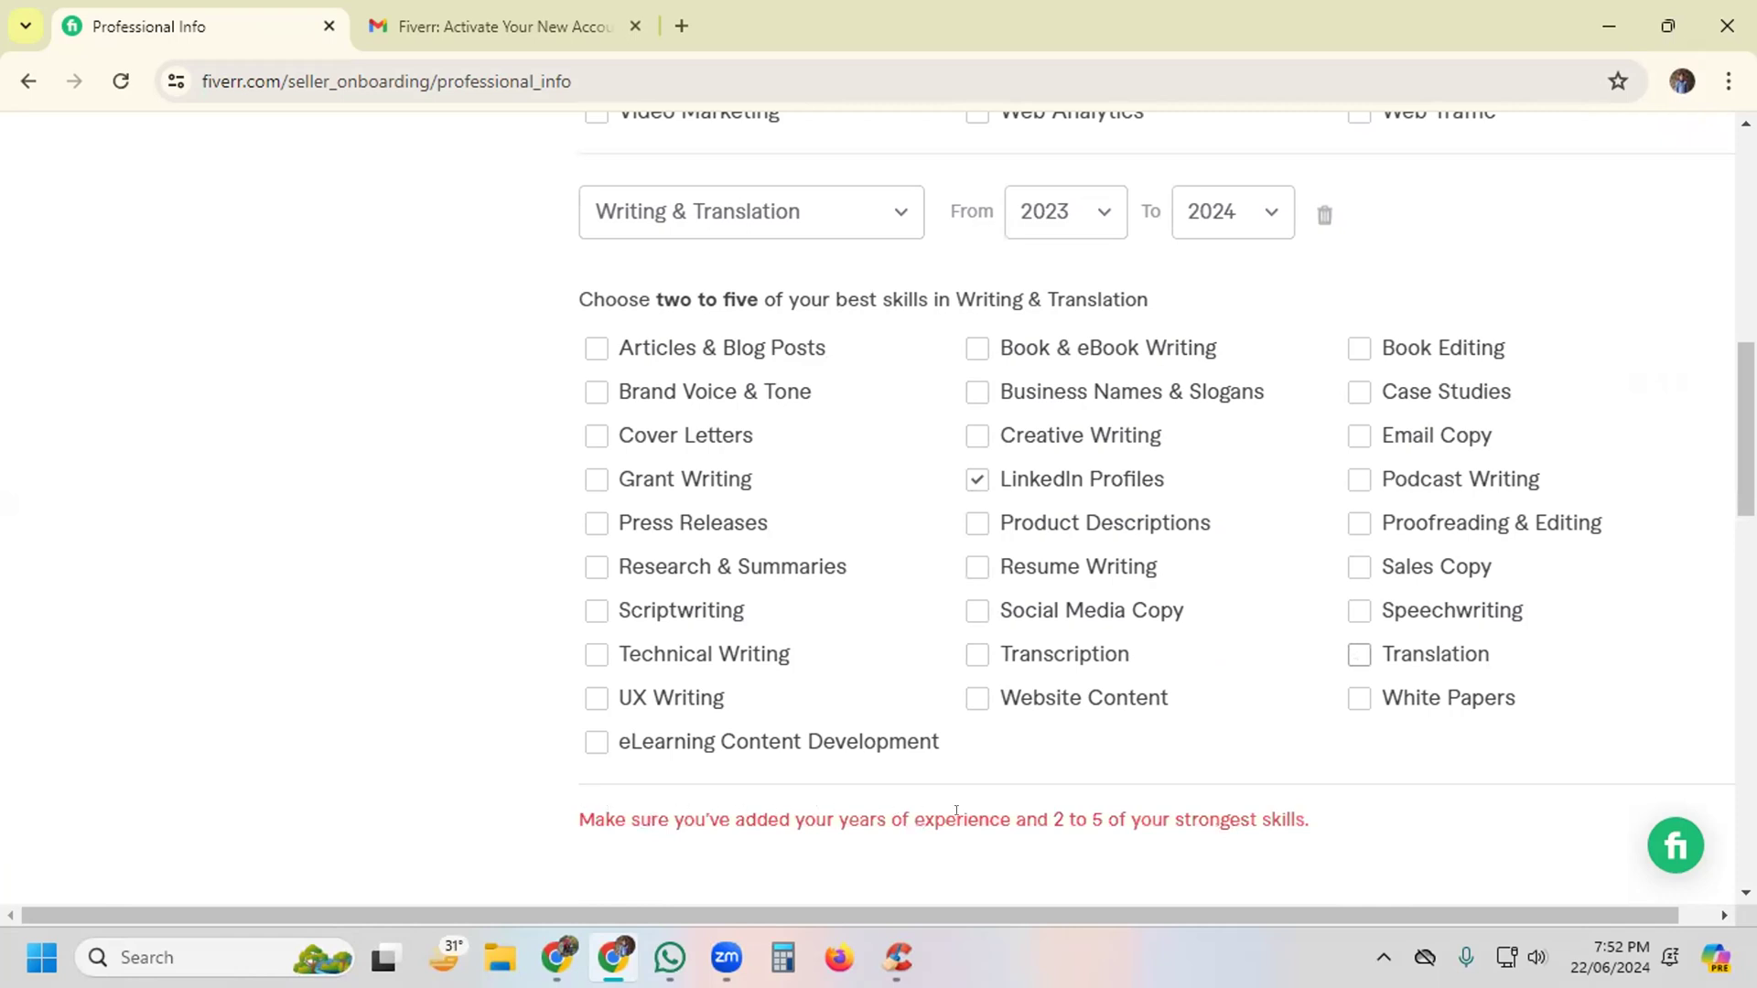
pyautogui.moveTo(586, 814); pyautogui.dragTo(1311, 821)
pyautogui.click(1359, 654)
pyautogui.click(596, 435)
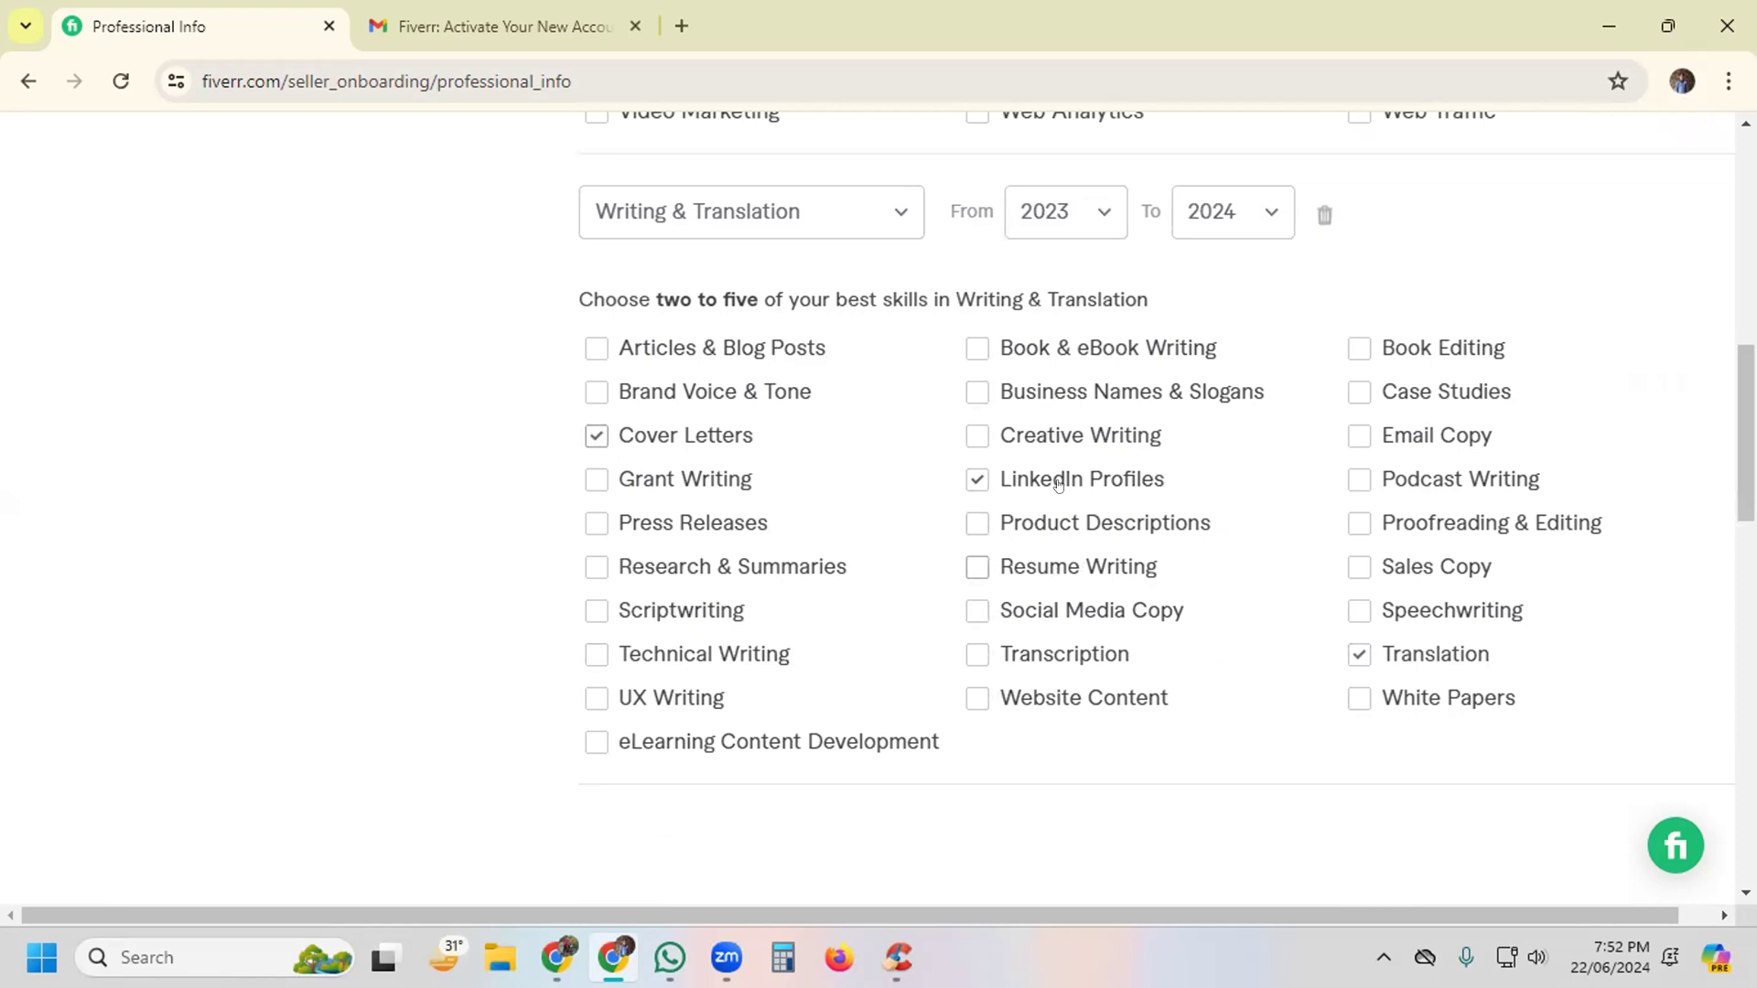
pyautogui.scroll(-15, 1299, 592)
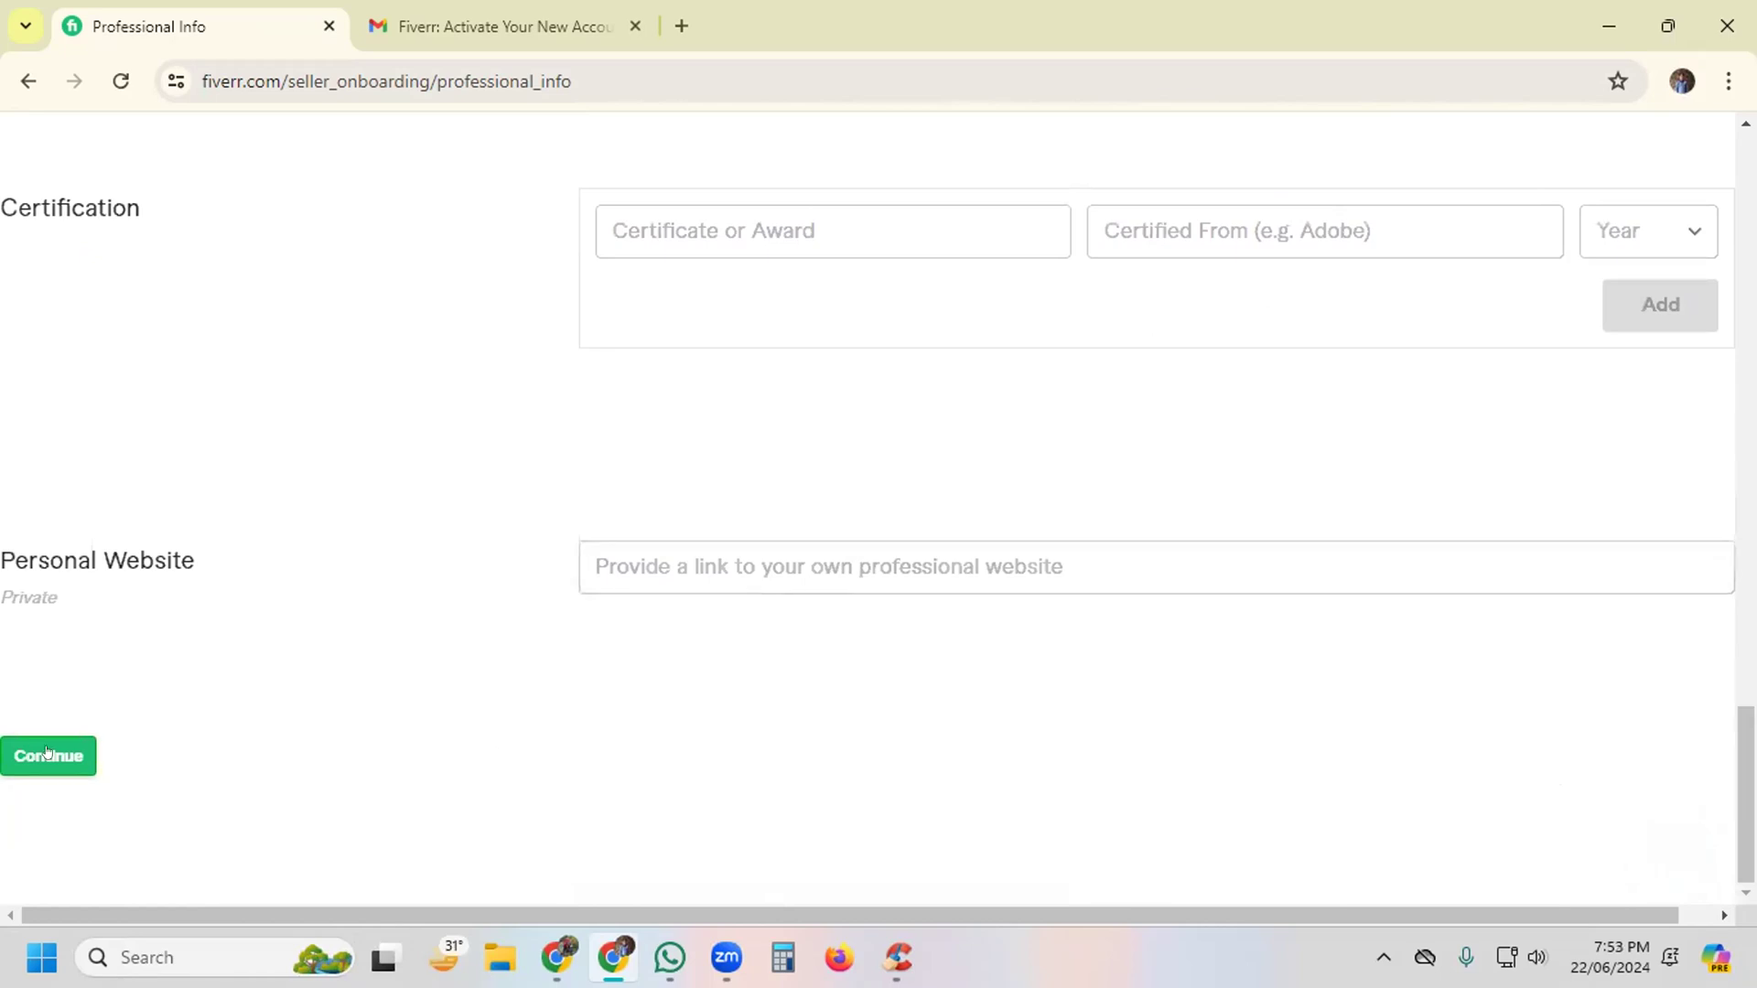
# - Continue to Account Security (80%) and open the Verify Phone Number dialog
pyautogui.click(46, 752)
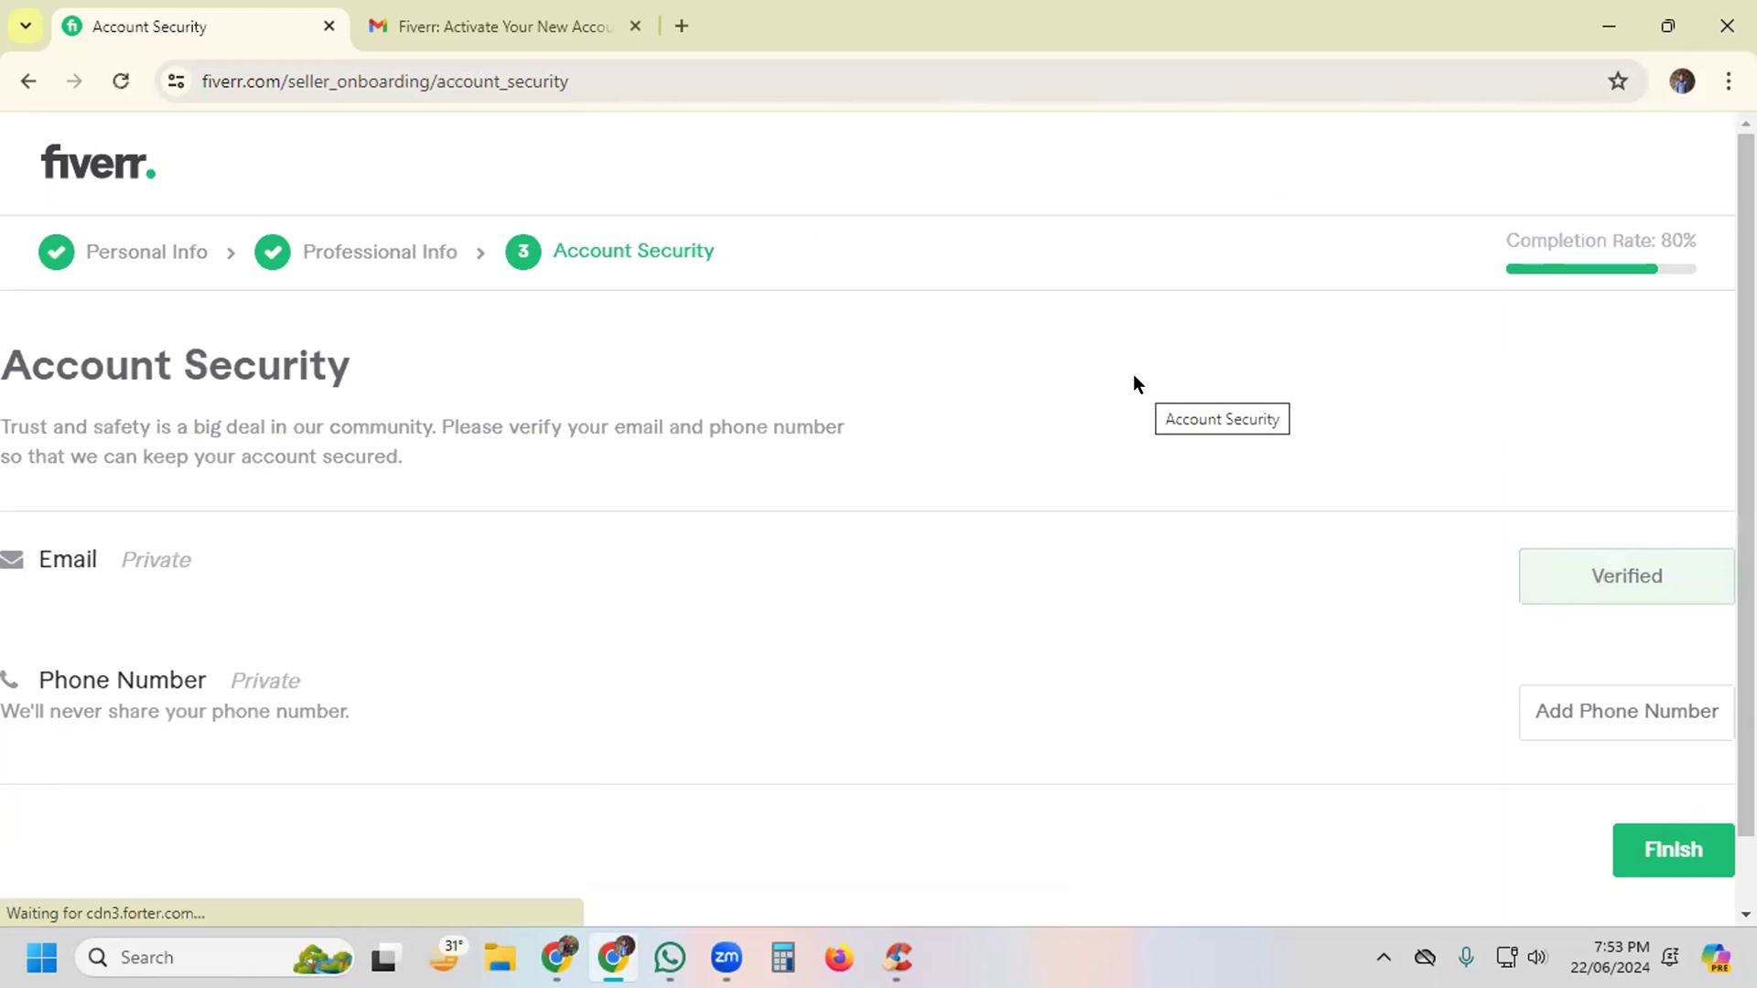
pyautogui.scroll(-1, 1133, 375)
pyautogui.scroll(1, 1259, 305)
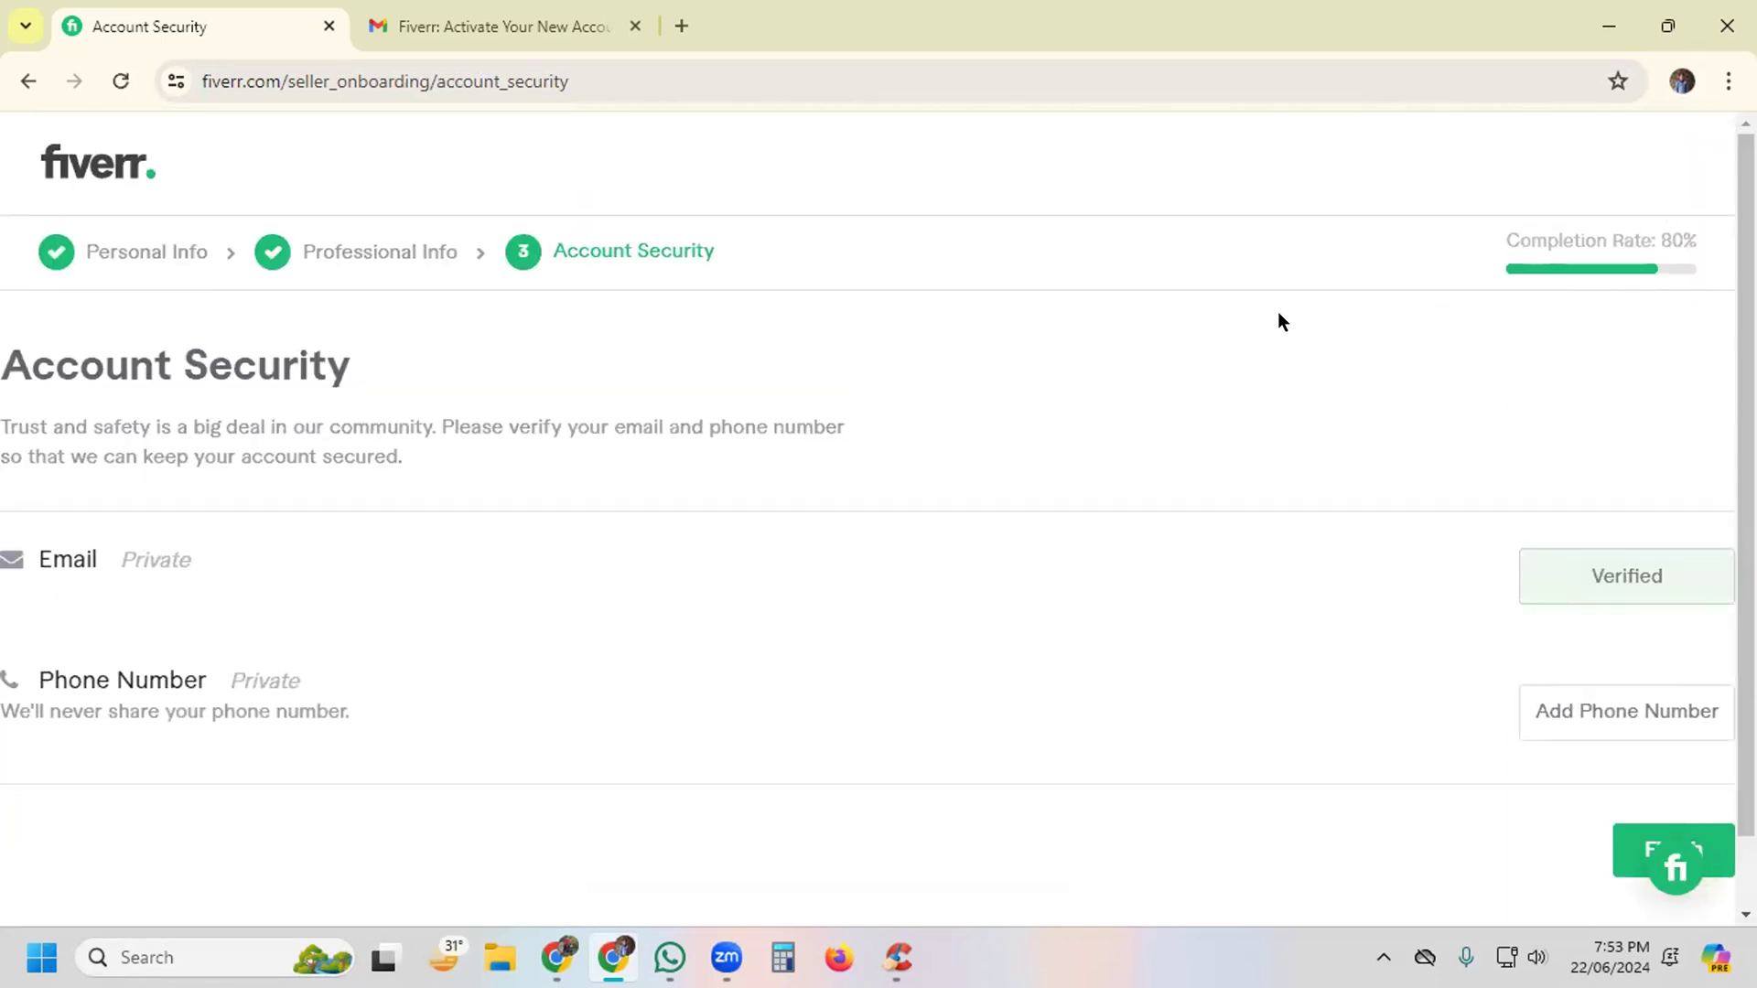
pyautogui.scroll(-1, 1278, 311)
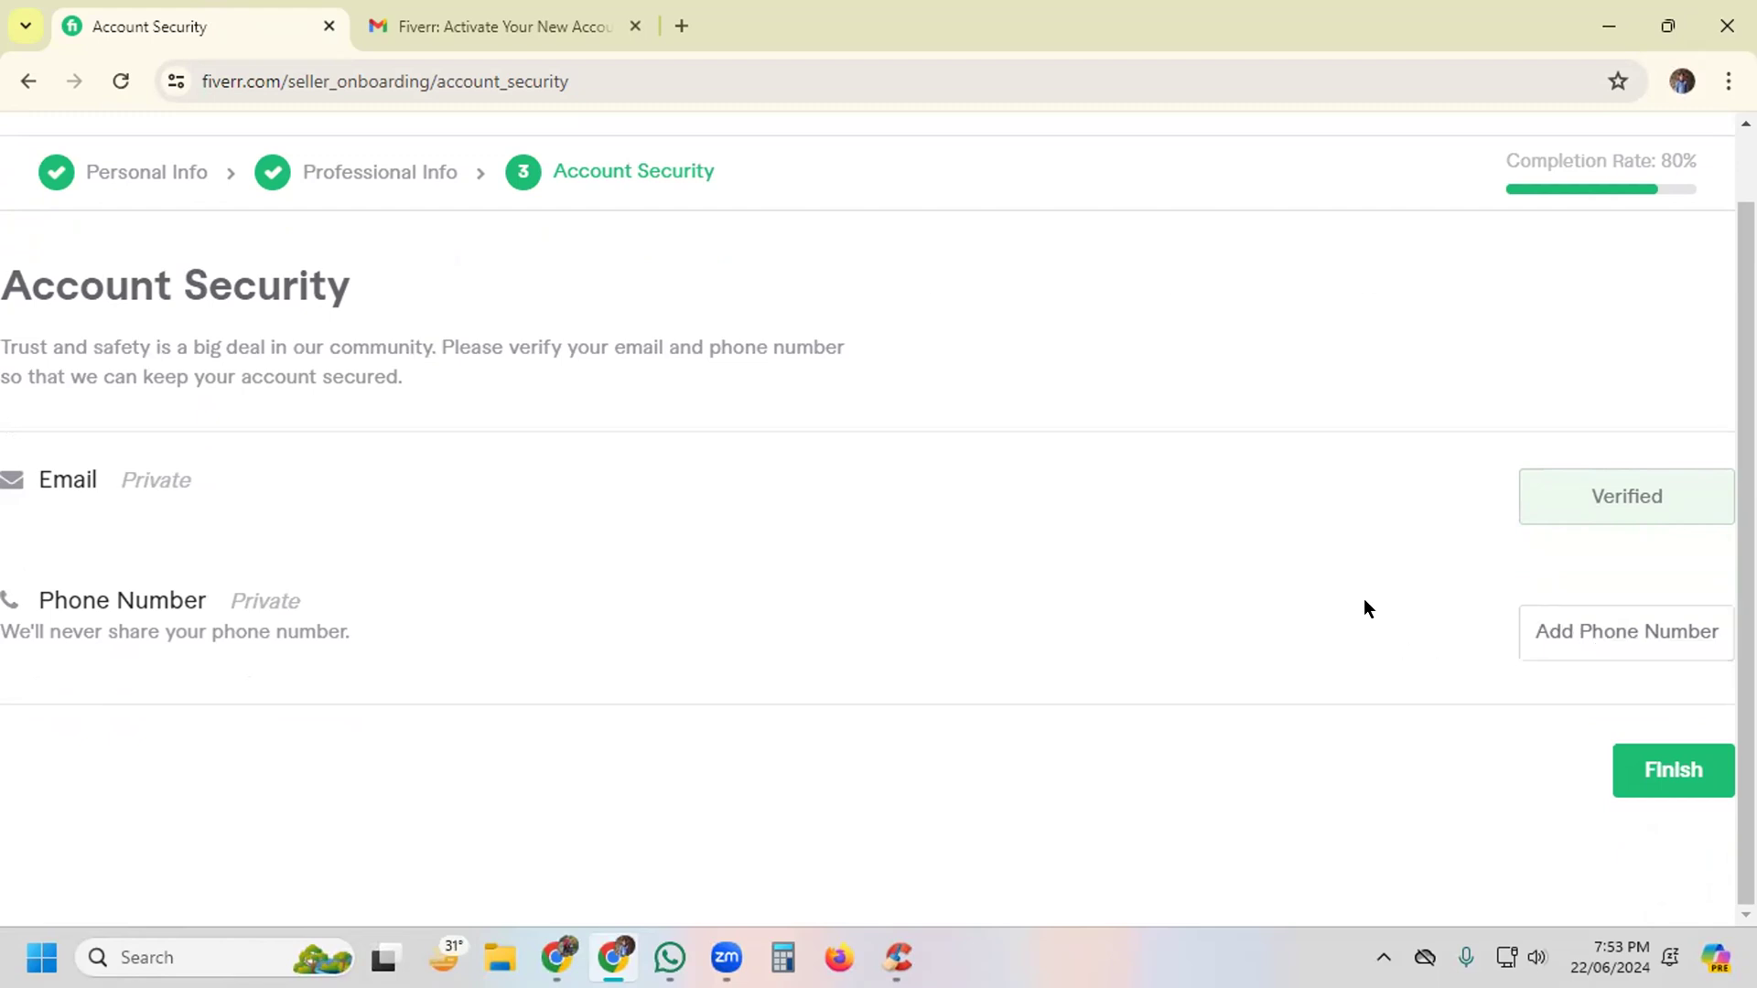
pyautogui.click(1569, 637)
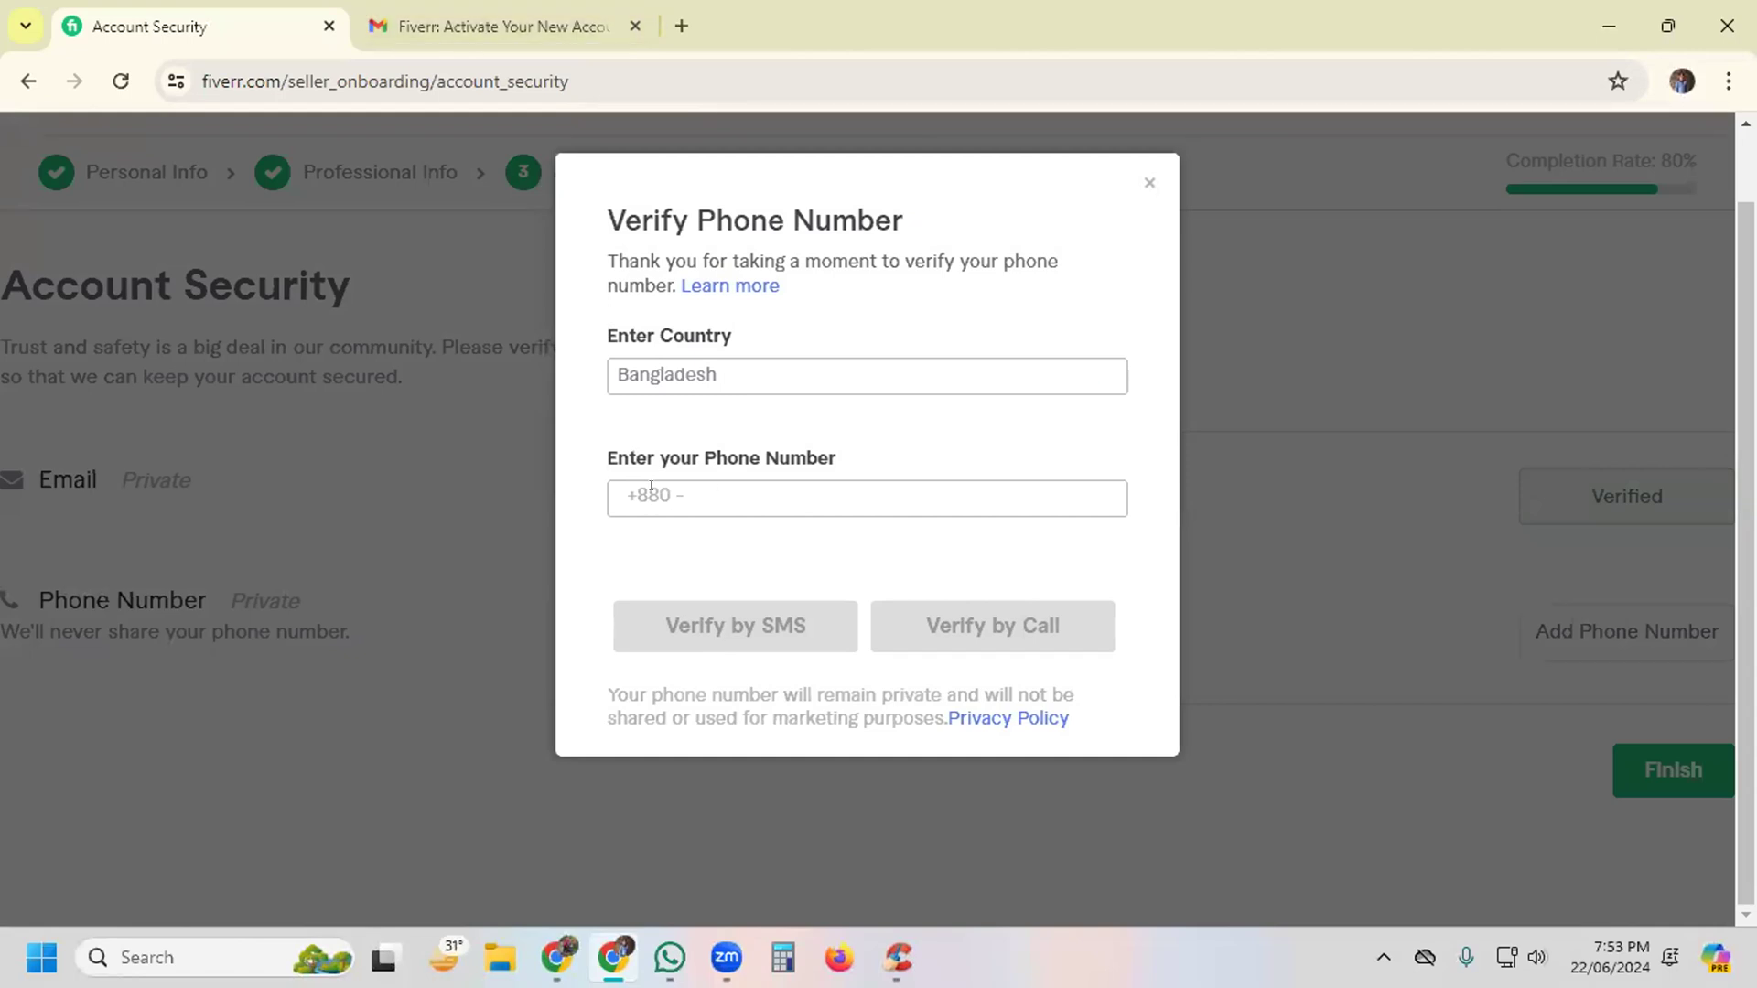
# - In a new Chrome tab, search Google for 'keyboard'
pyautogui.click(681, 26)
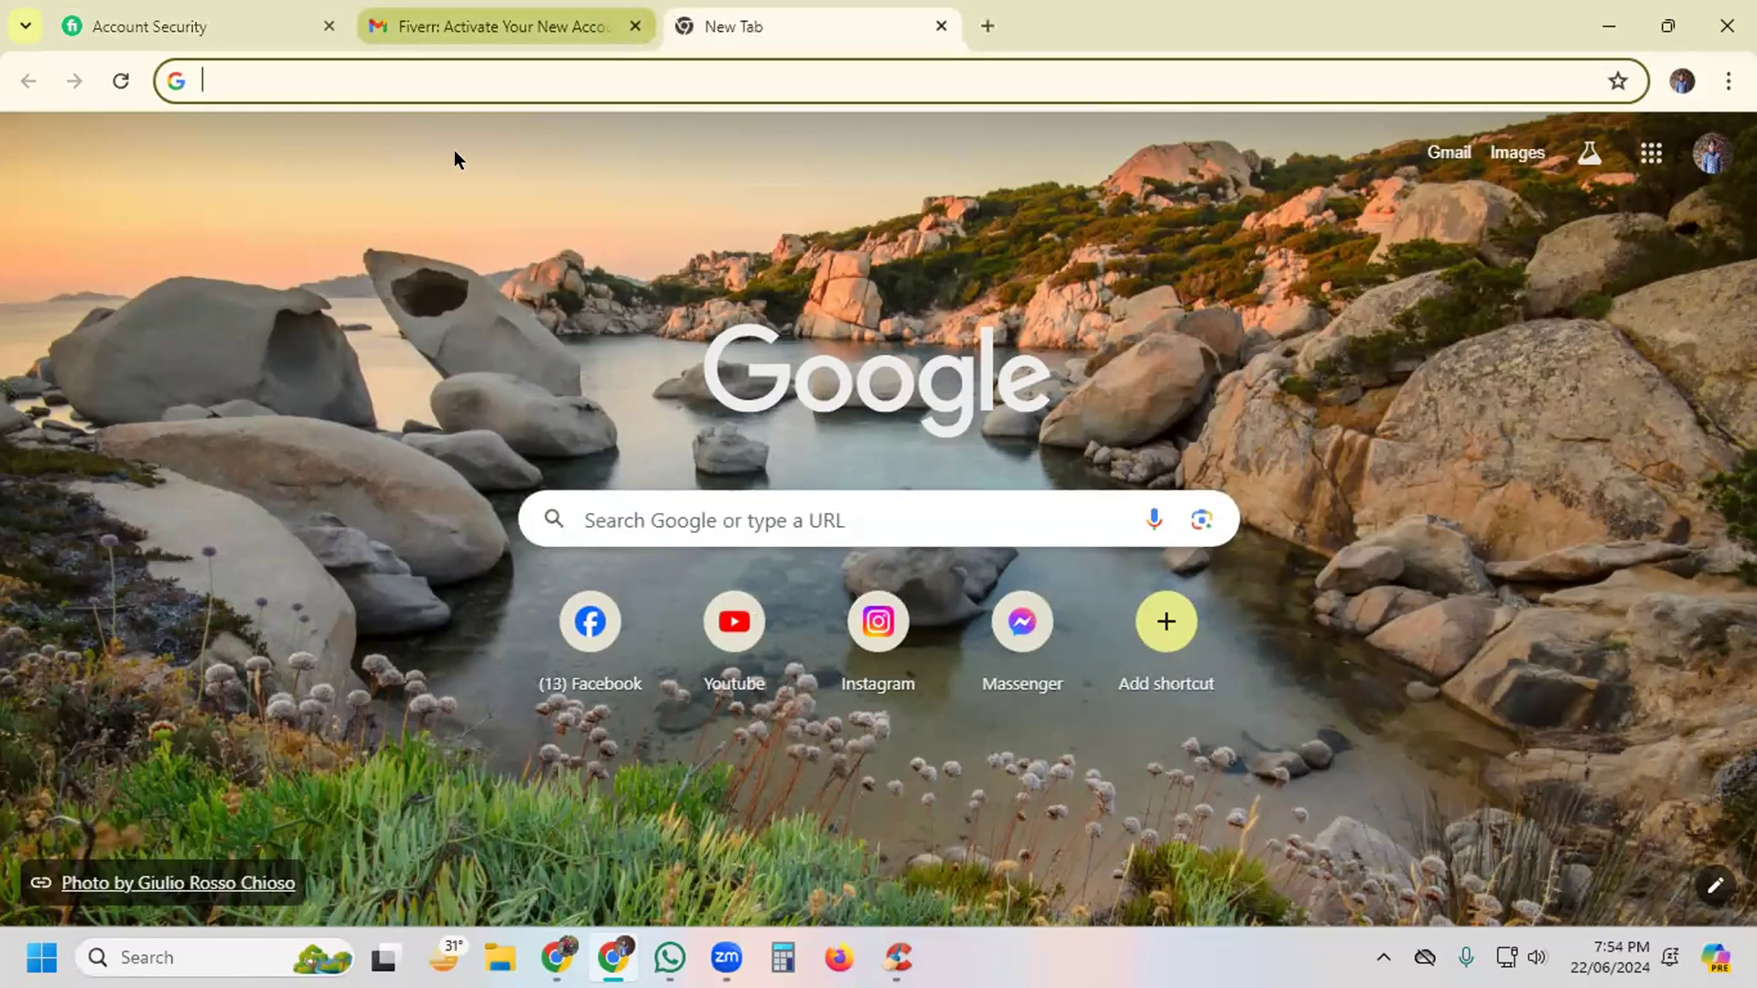
pyautogui.click(352, 73)
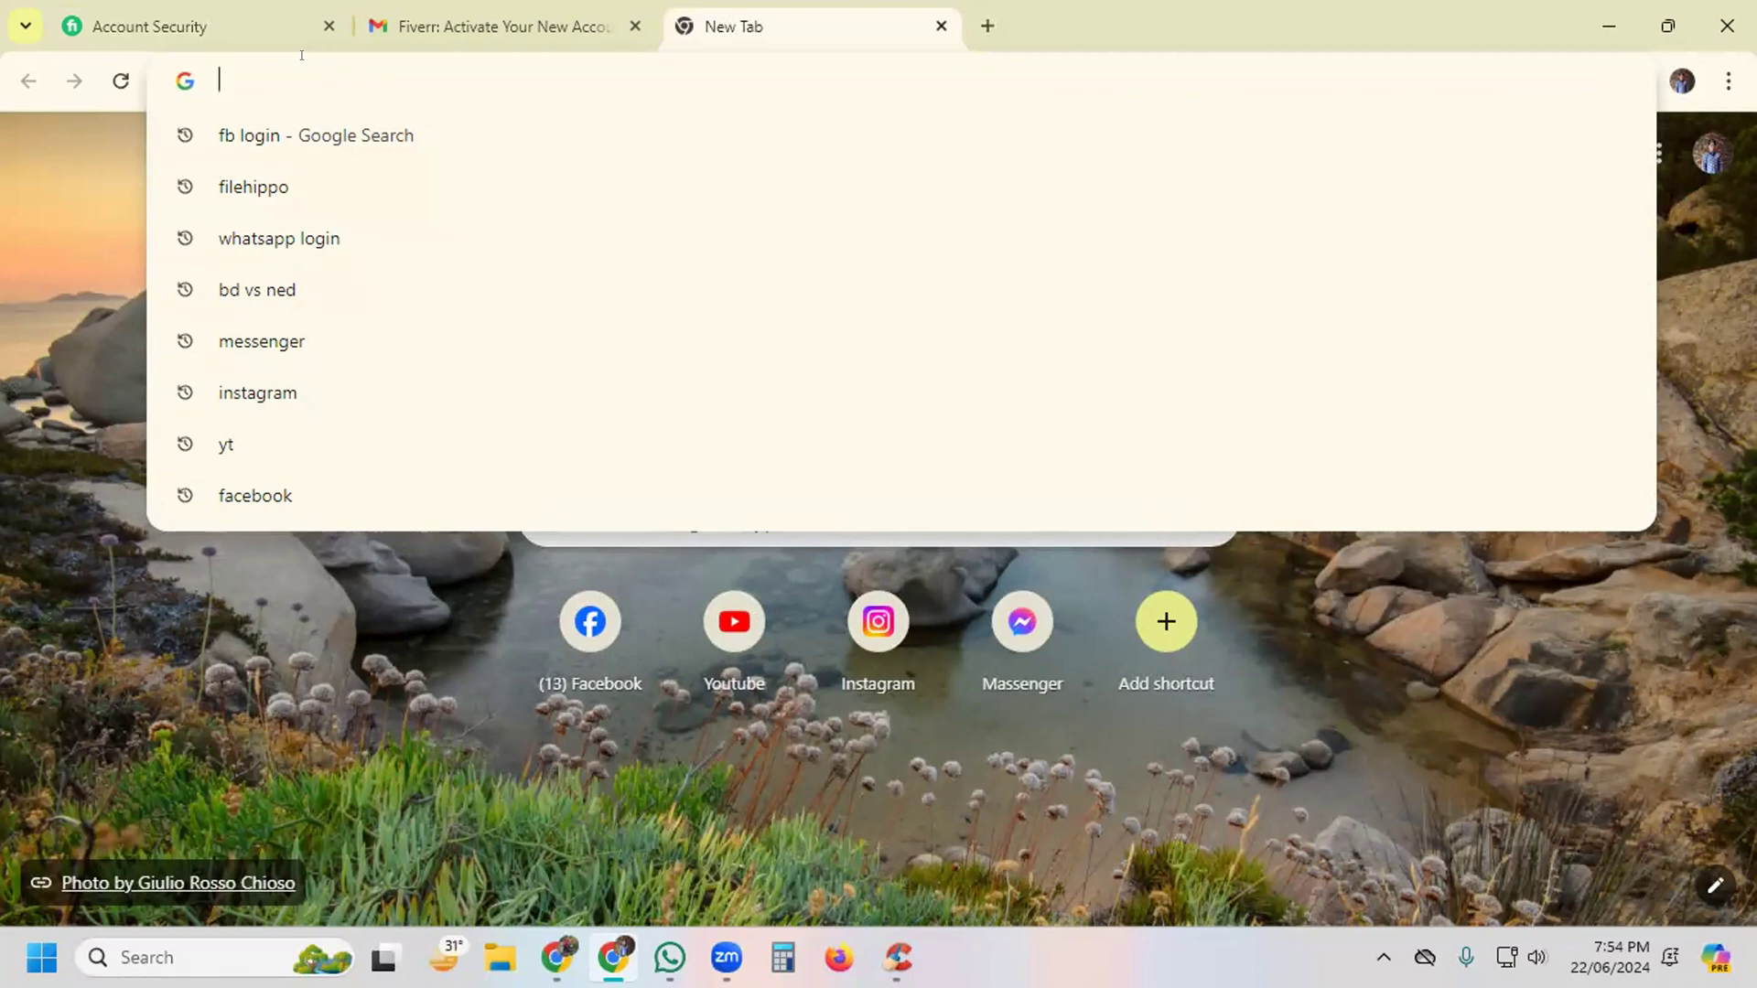
pyautogui.write('key')
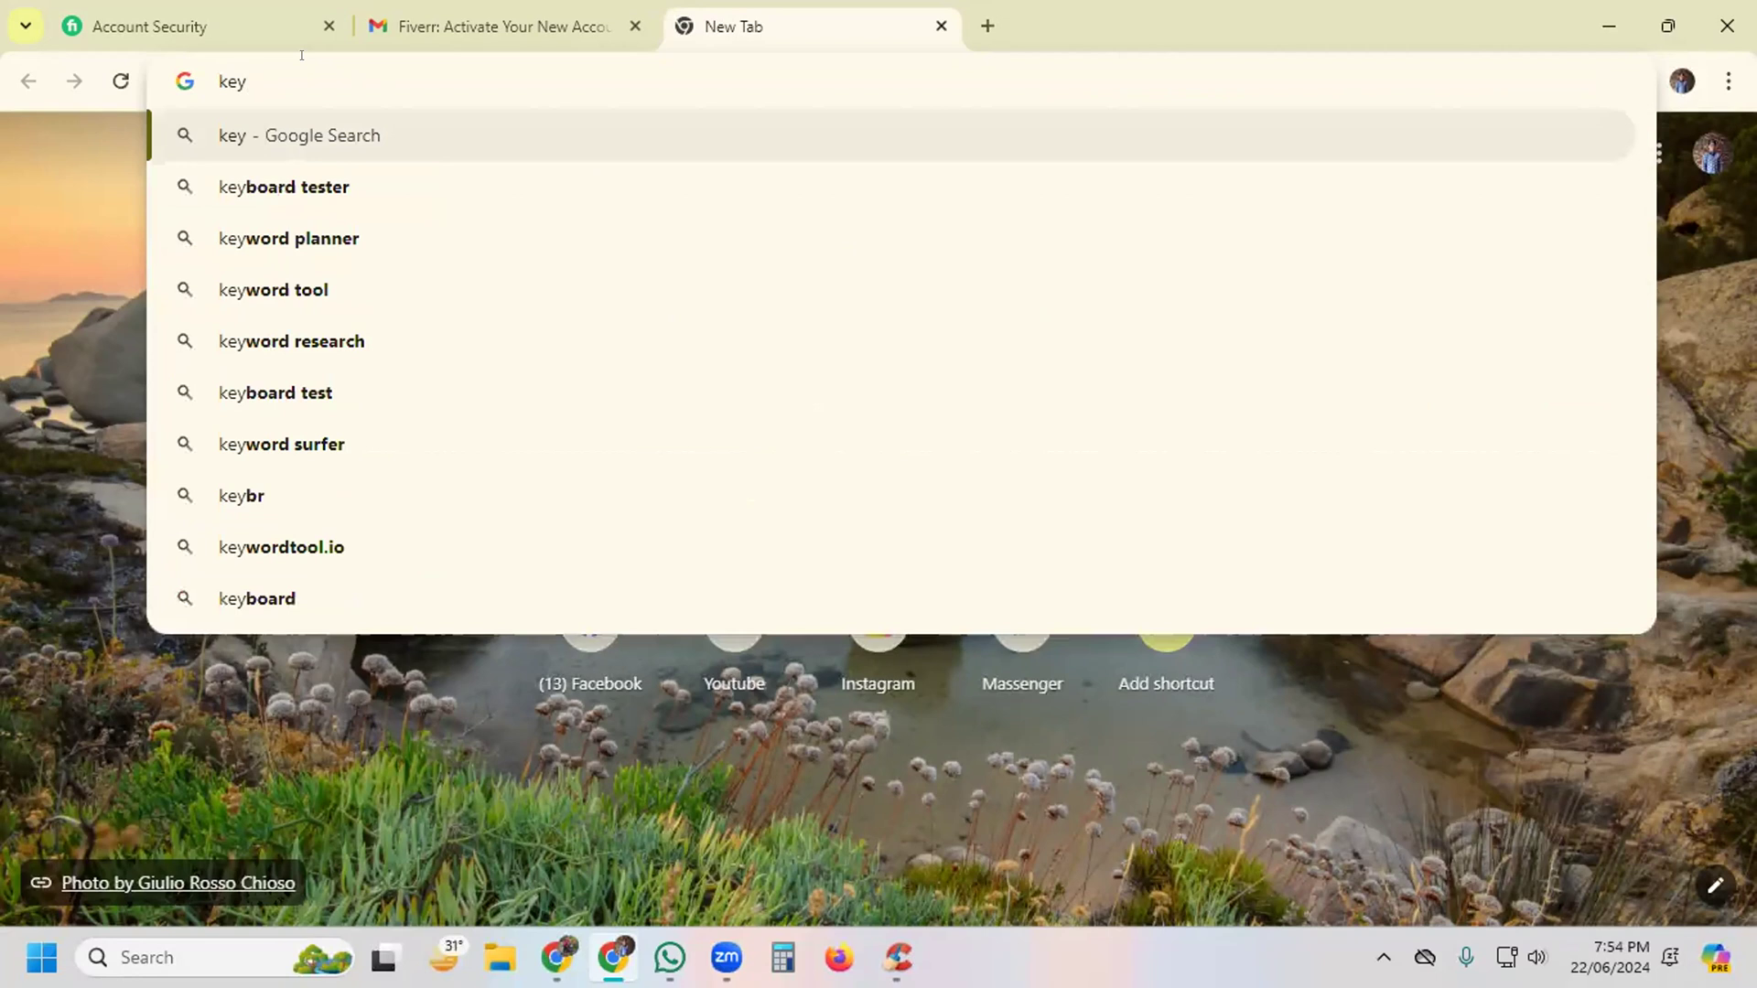
pyautogui.press('Down')
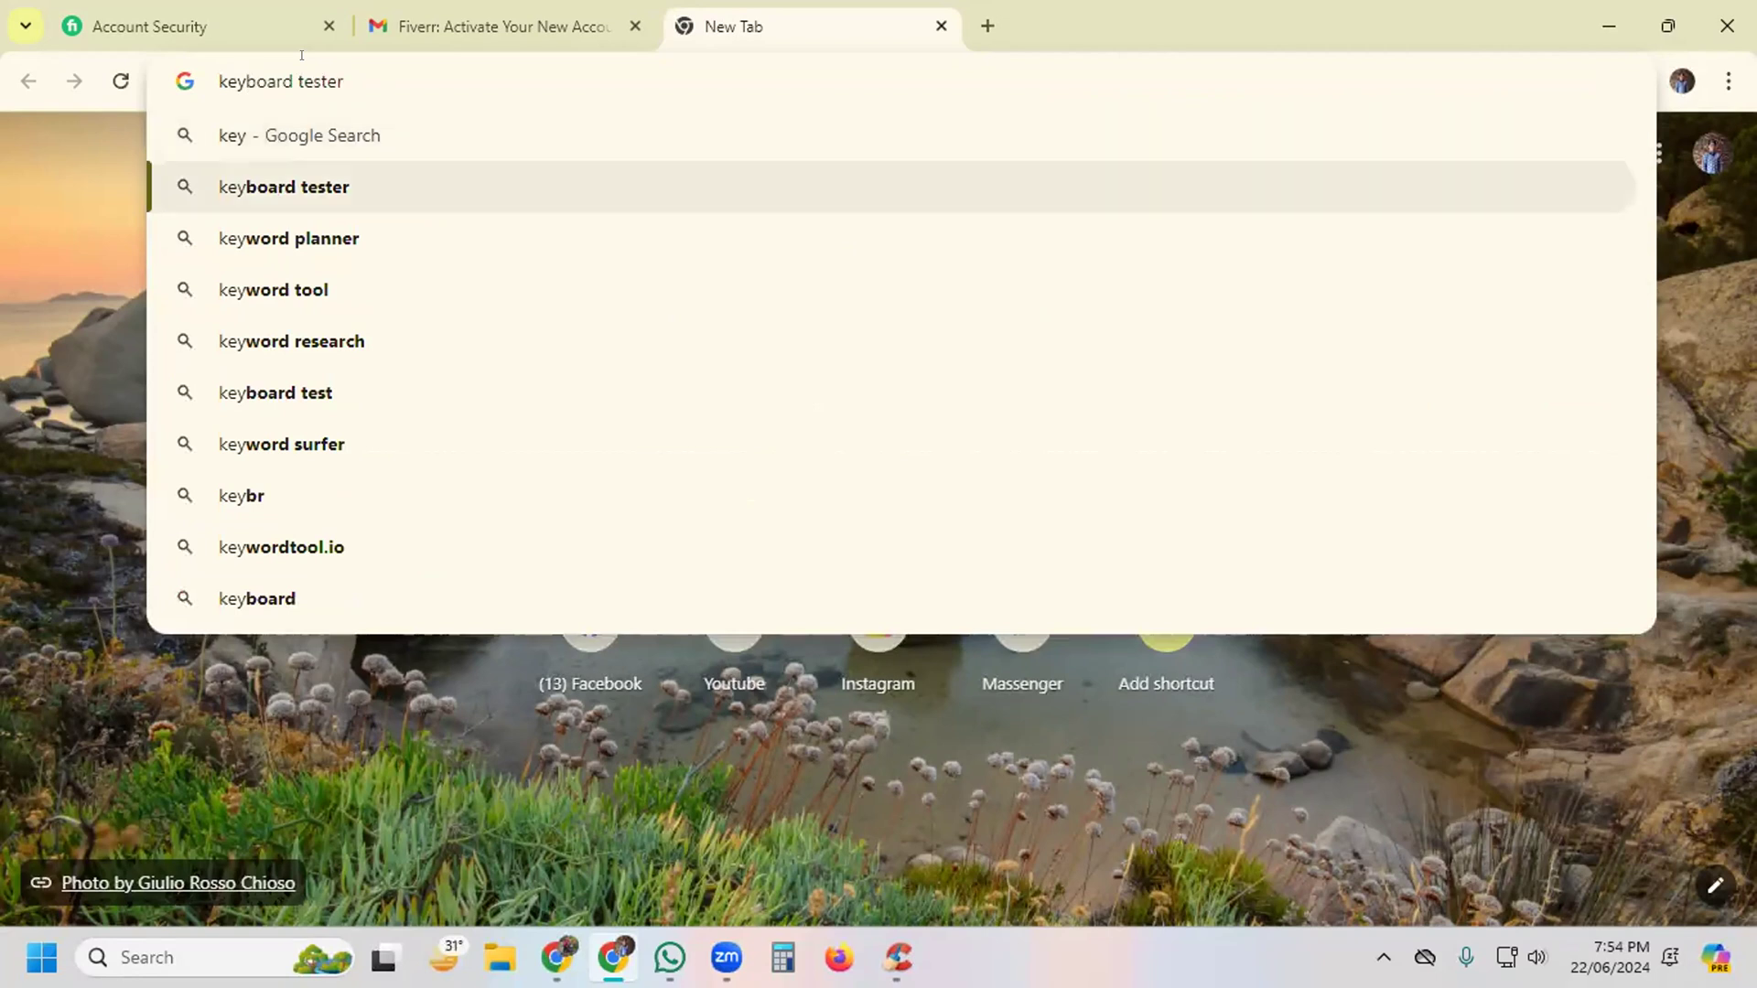
pyautogui.press('BackSpace')
pyautogui.press('BackSpace')
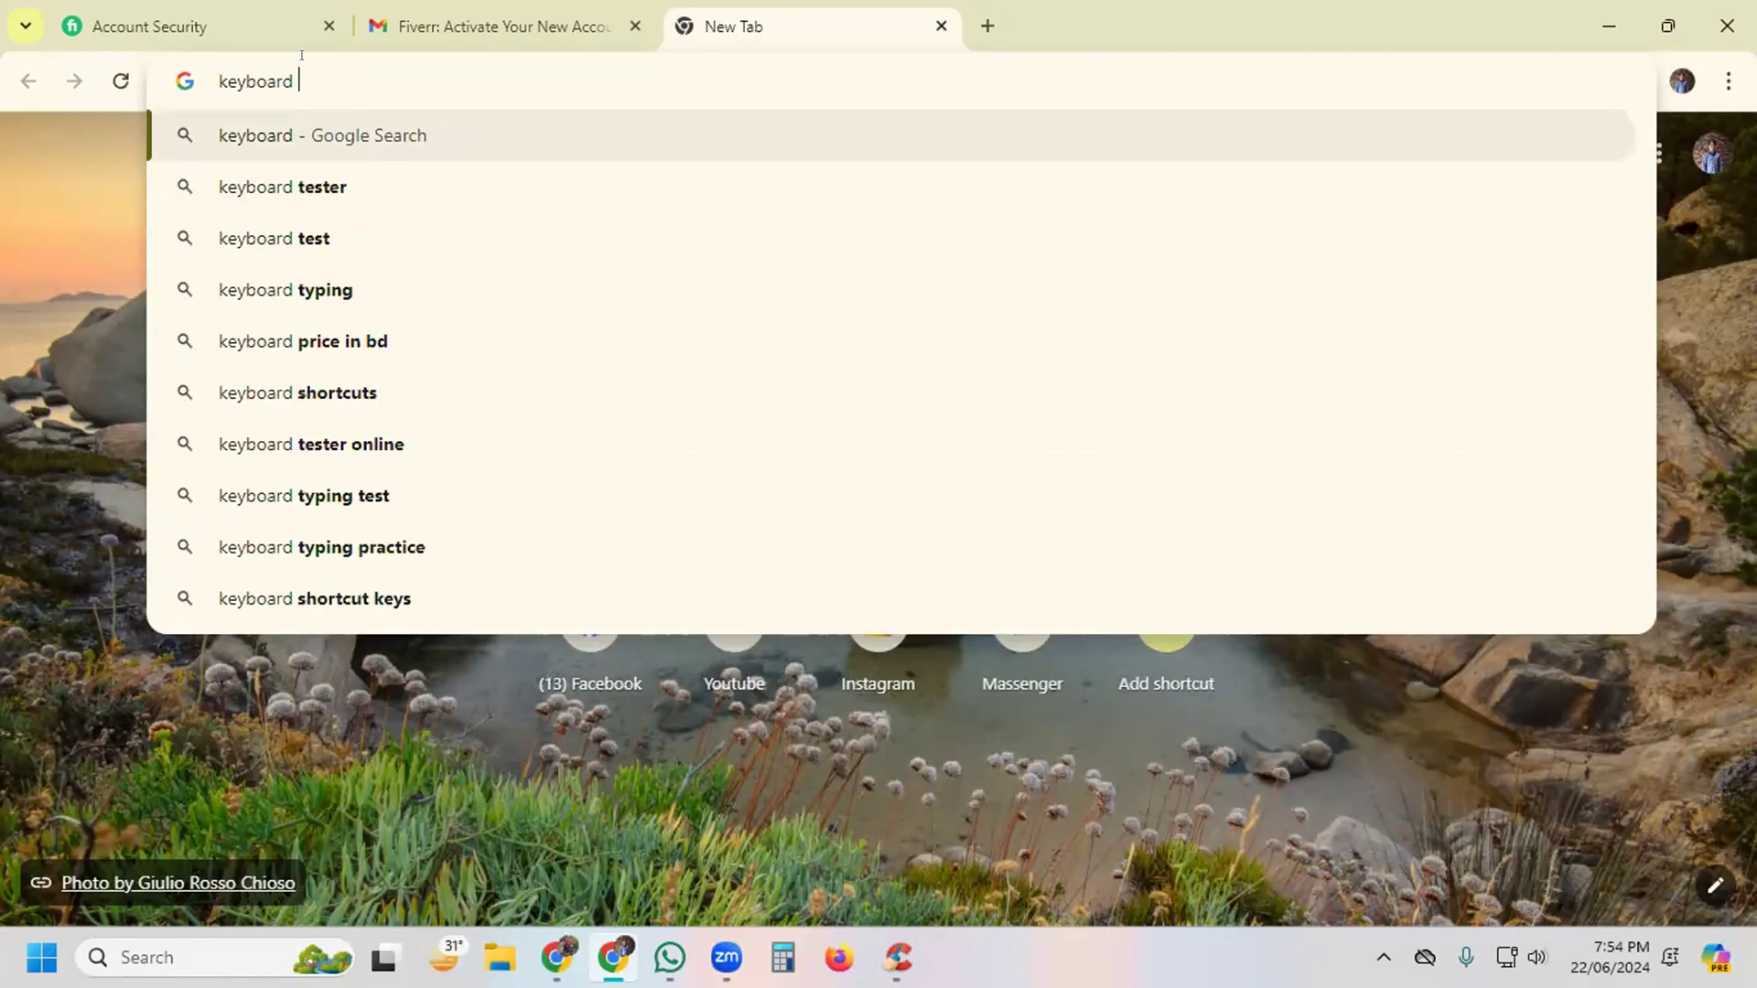
pyautogui.press('Return')
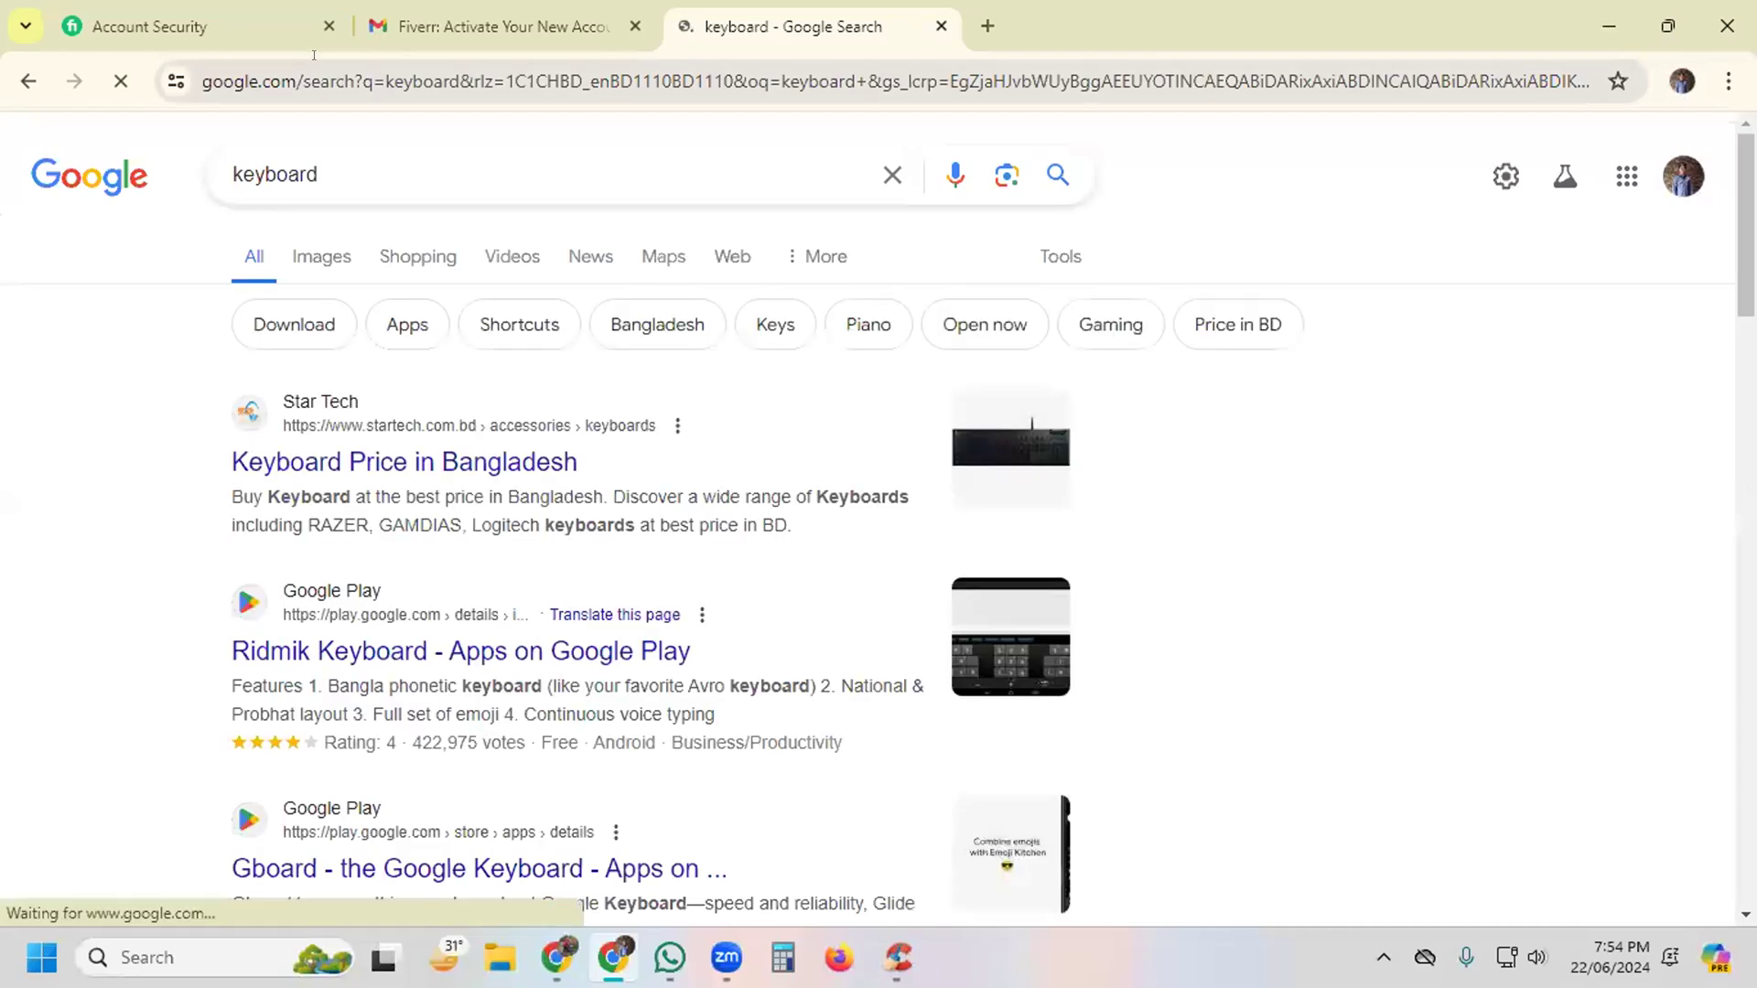
# - Open the Kafuty-1 MC-689 keyboard's Ubuy product page from the Google Images results
pyautogui.click(298, 256)
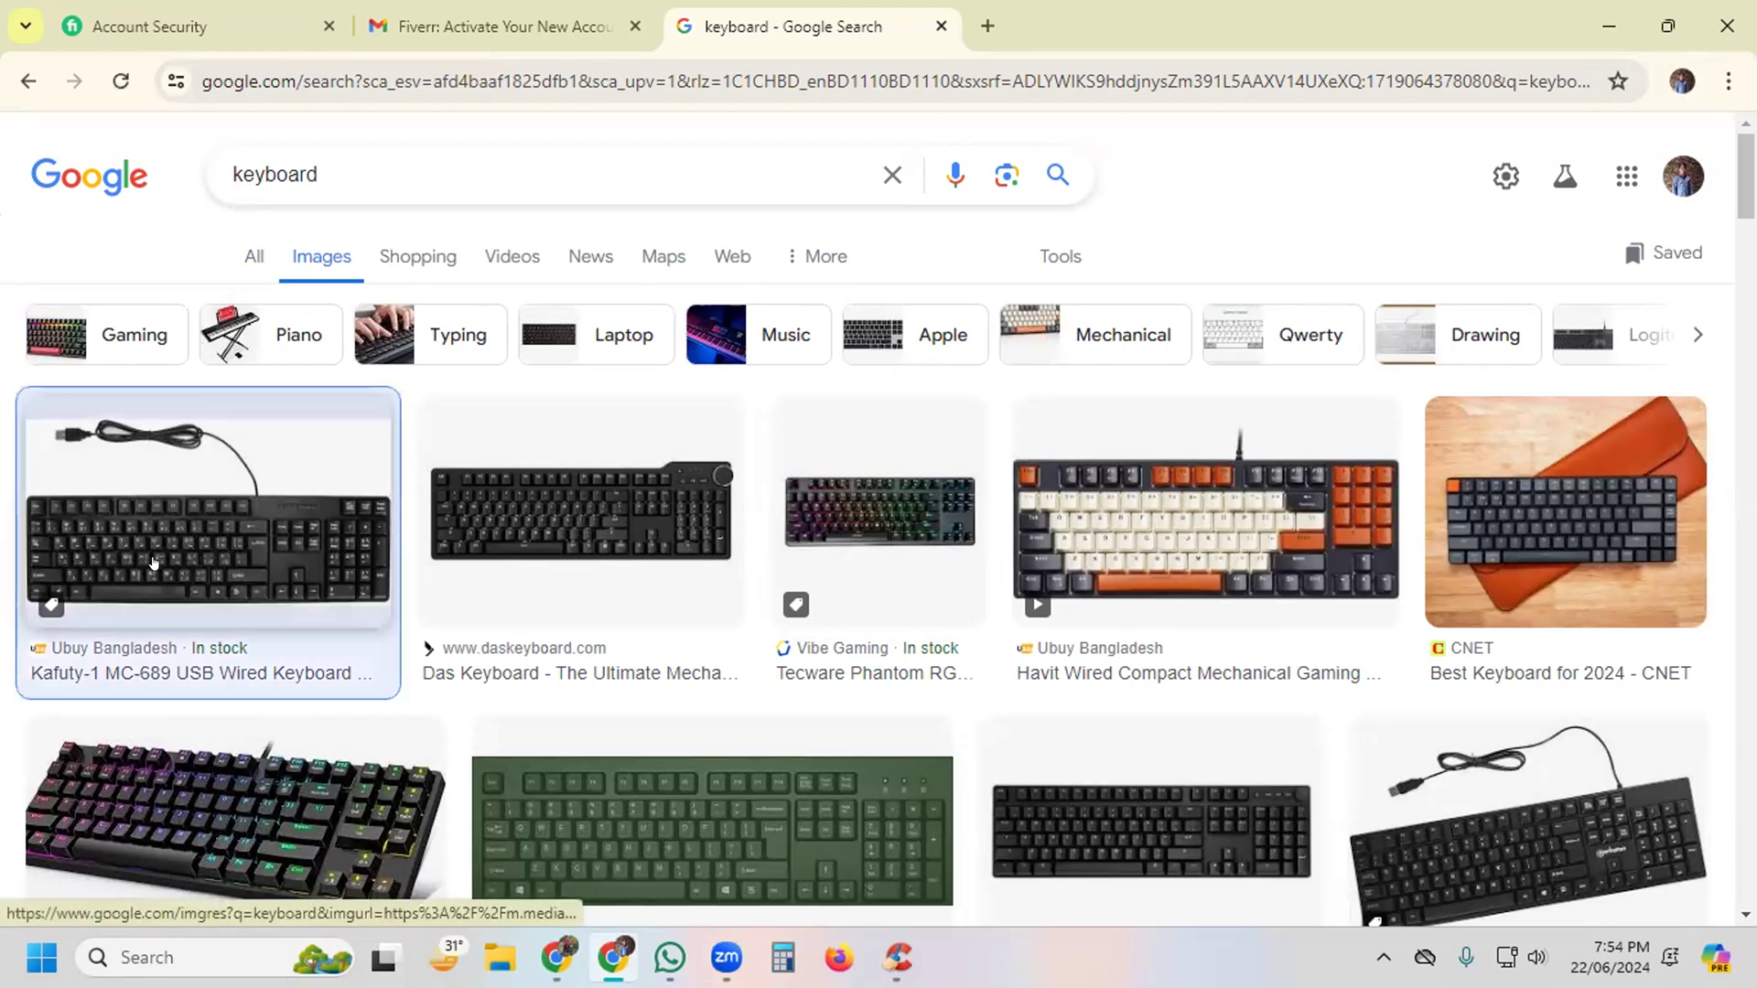
pyautogui.click(153, 563)
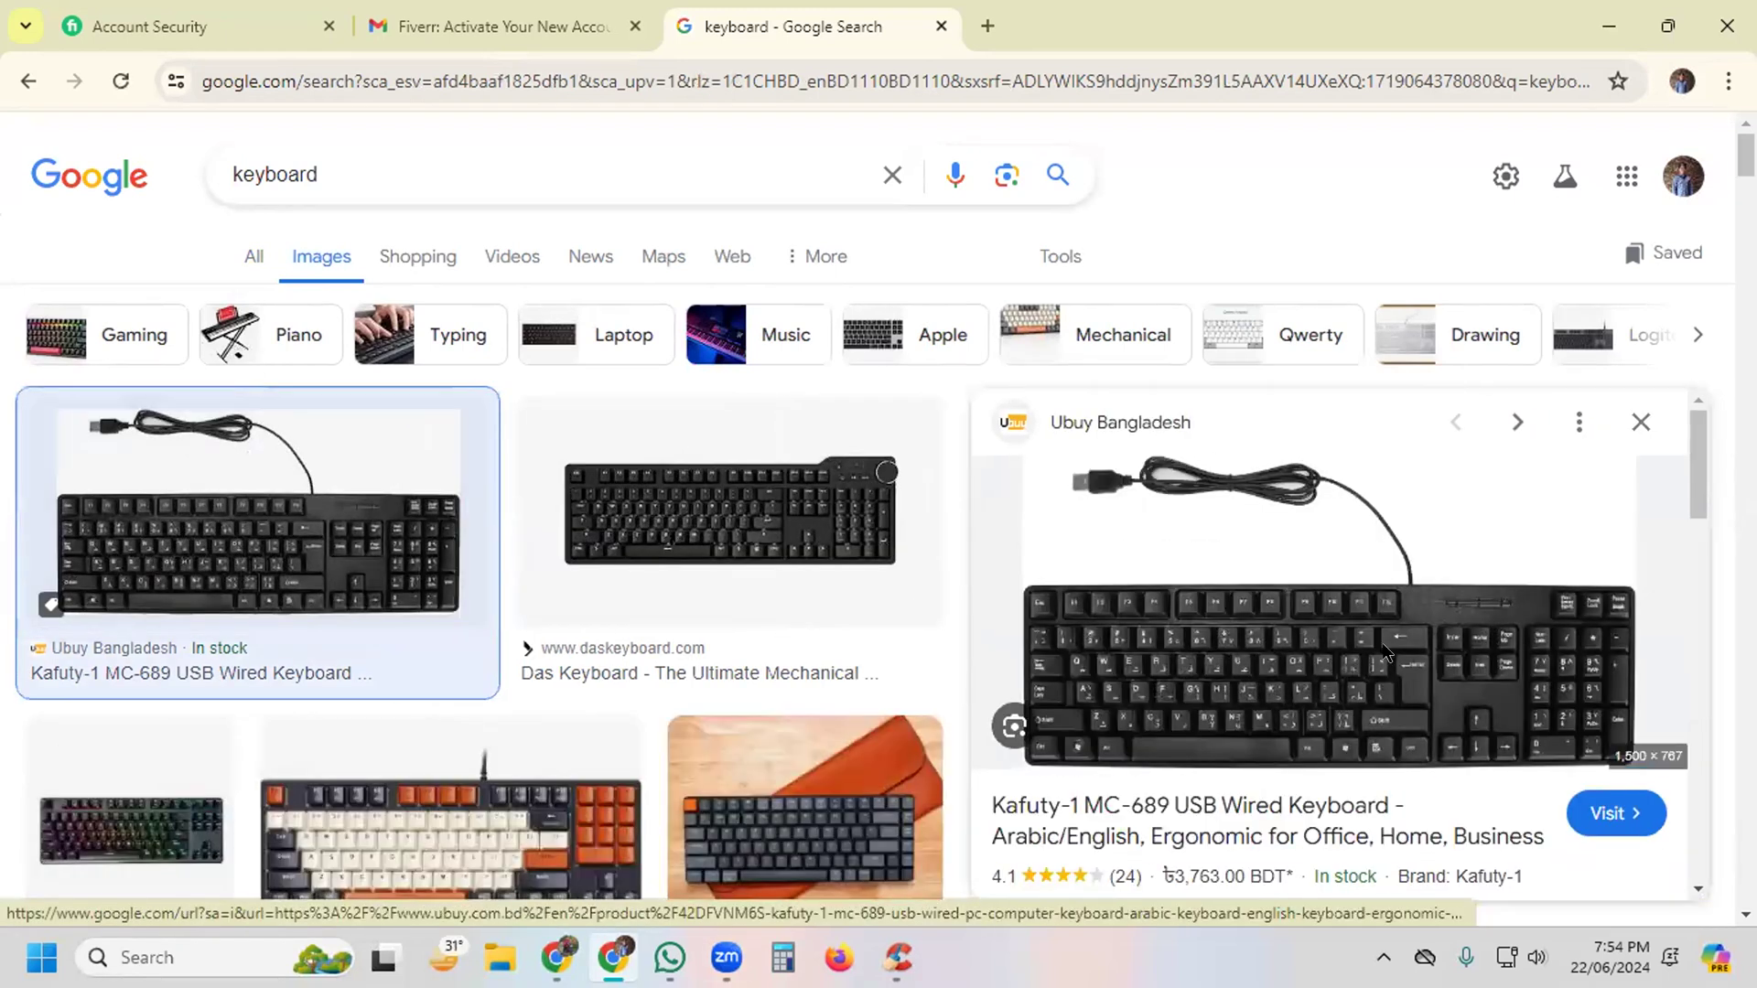
pyautogui.click(1382, 646)
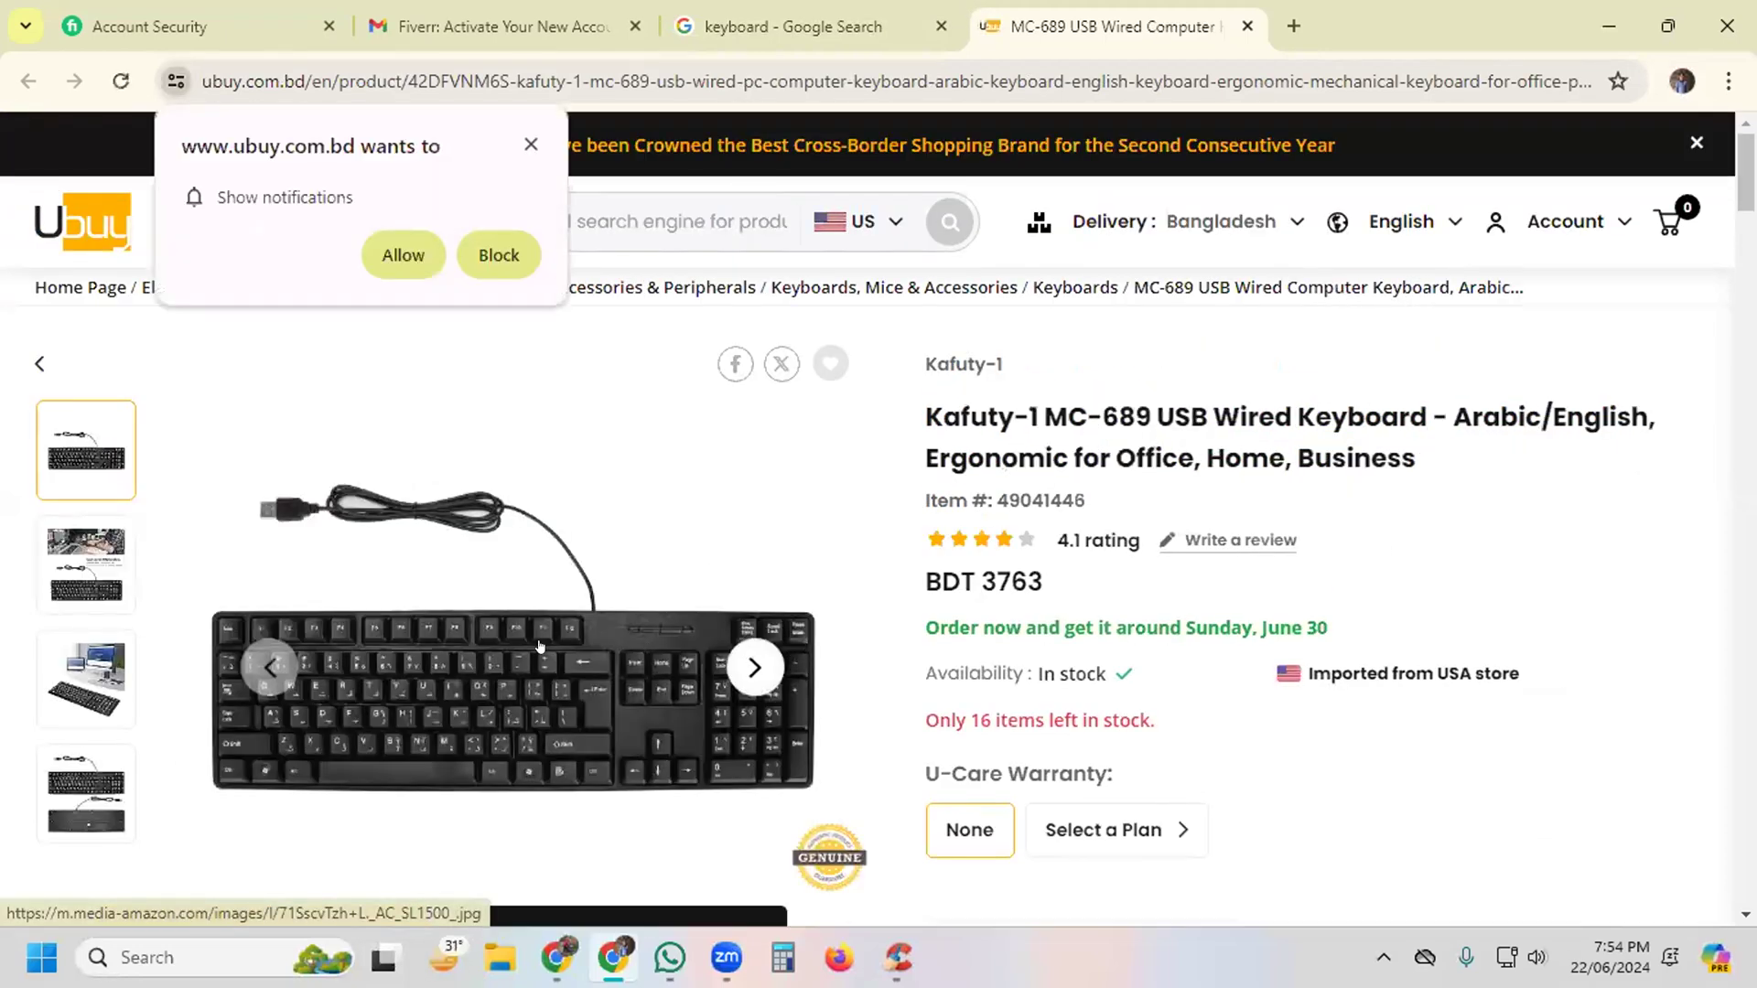
# - Allow Ubuy notifications, enlarge the MC-689 keyboard photo, and dismiss the Google sign-in popup
pyautogui.click(396, 244)
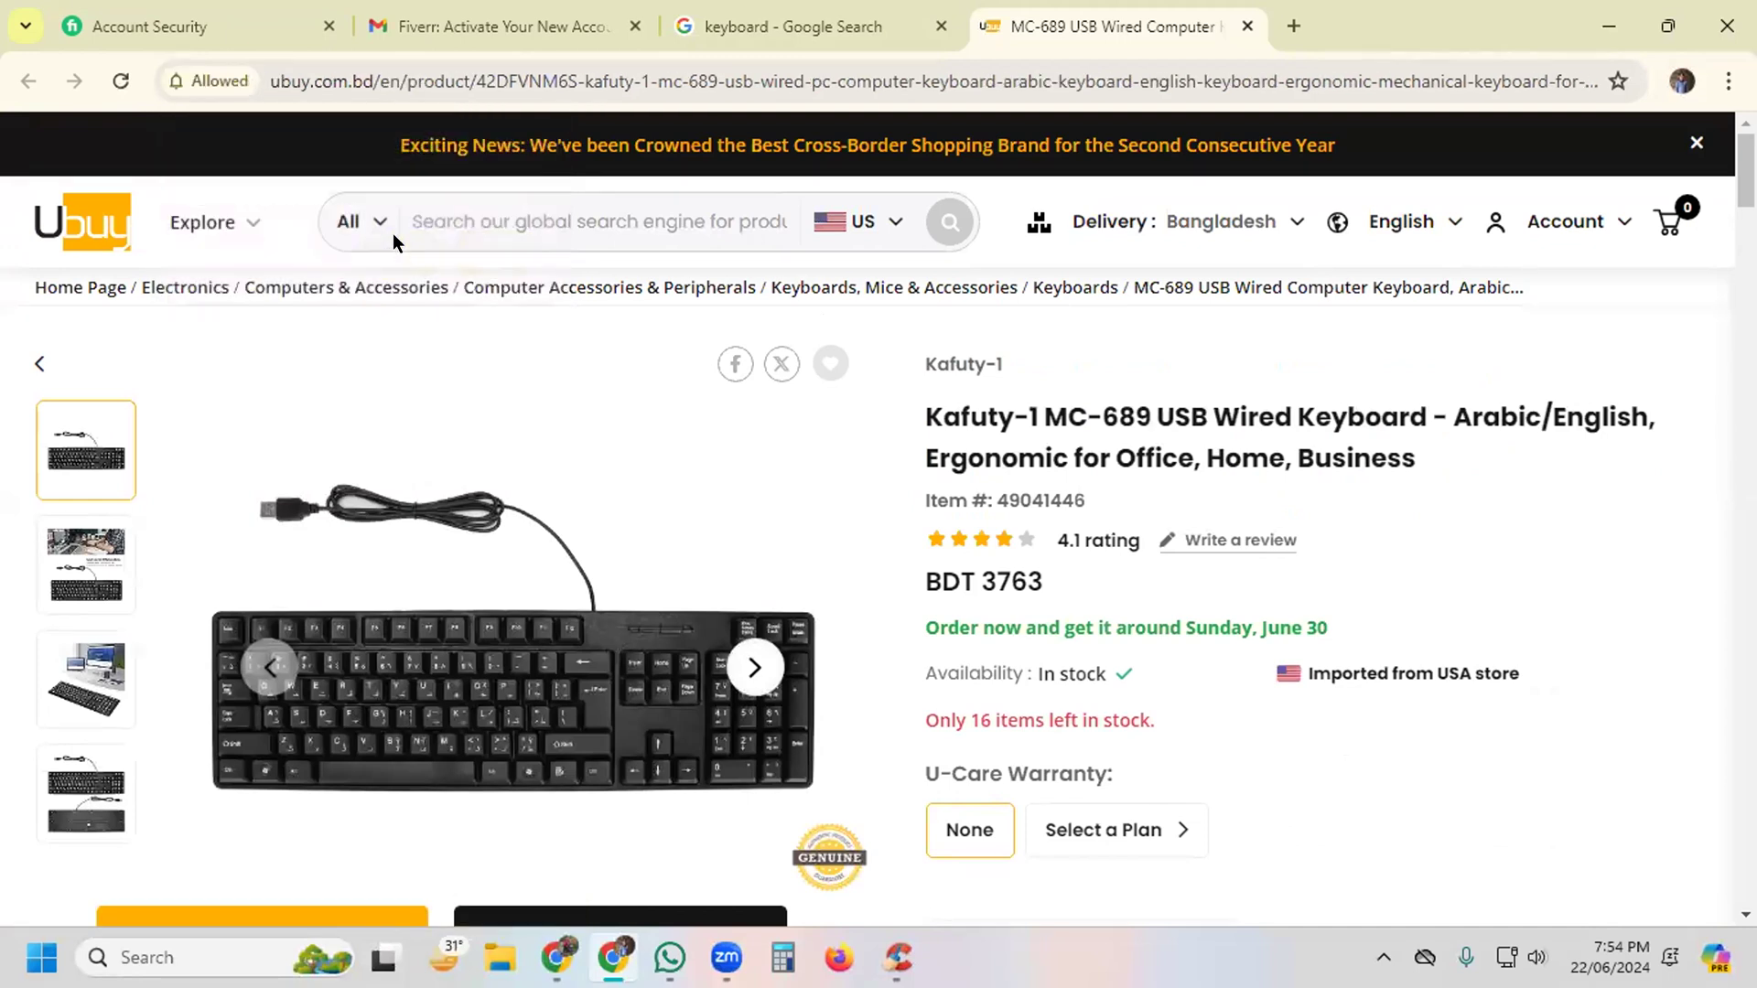
pyautogui.scroll(-3, 643, 627)
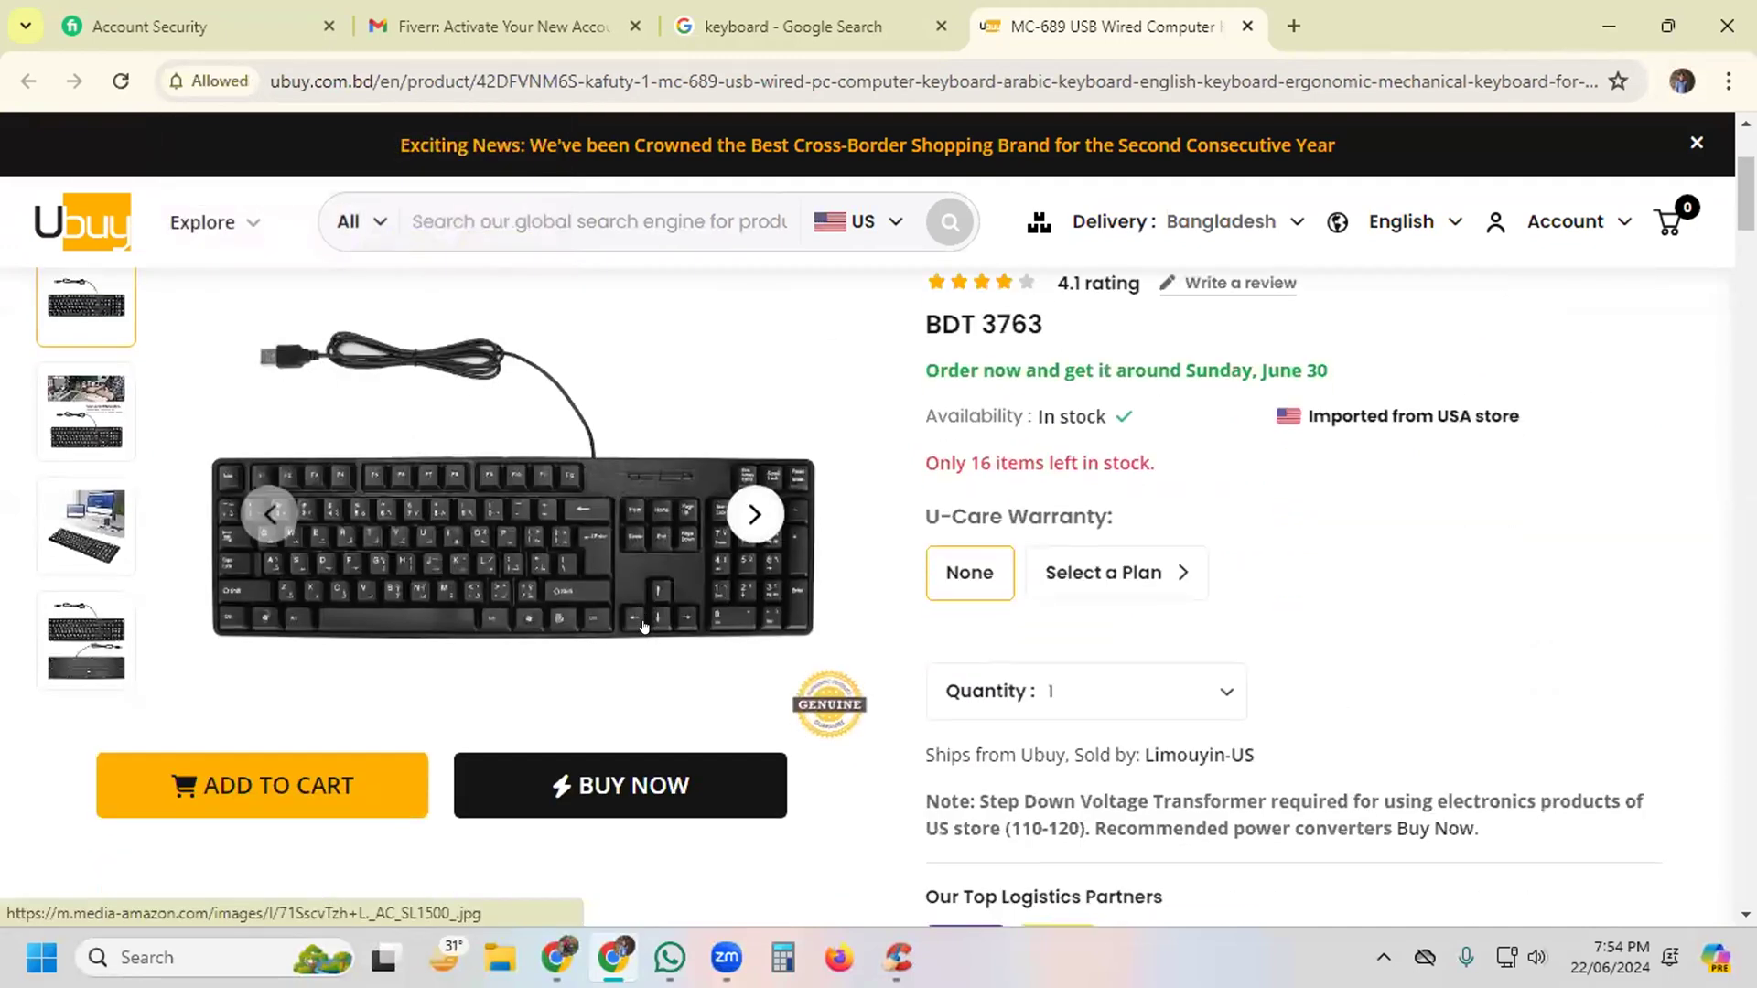
pyautogui.click(524, 538)
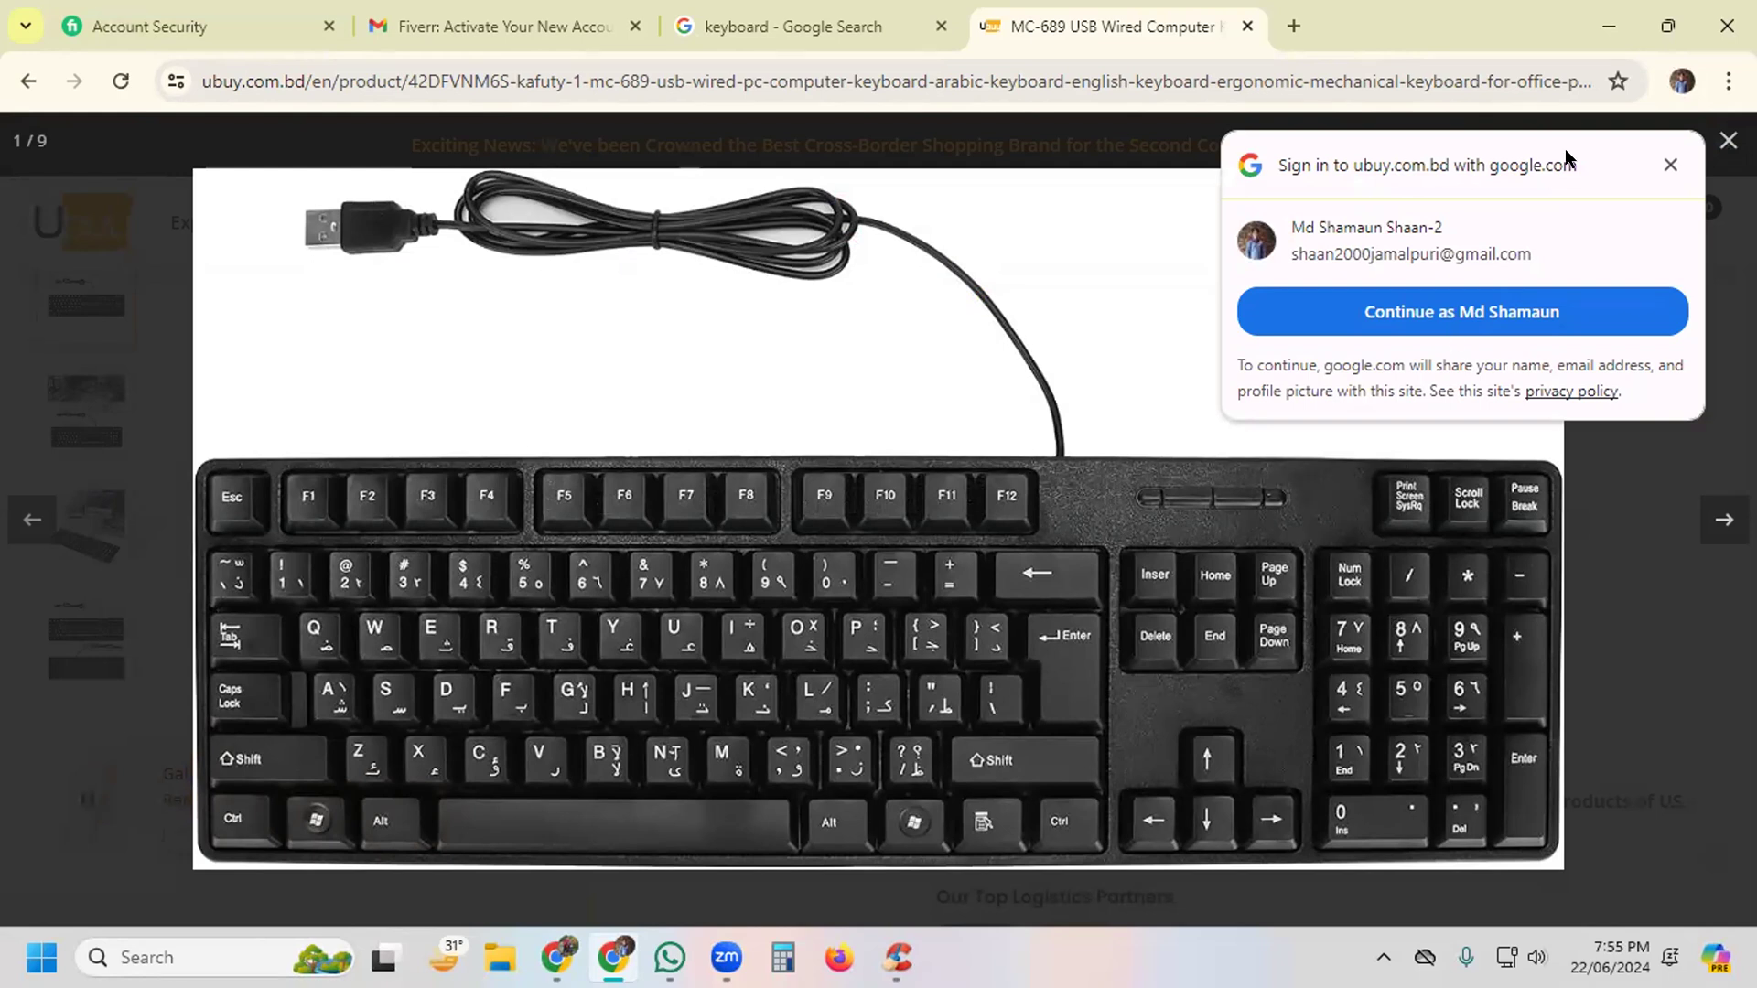
pyautogui.click(1670, 165)
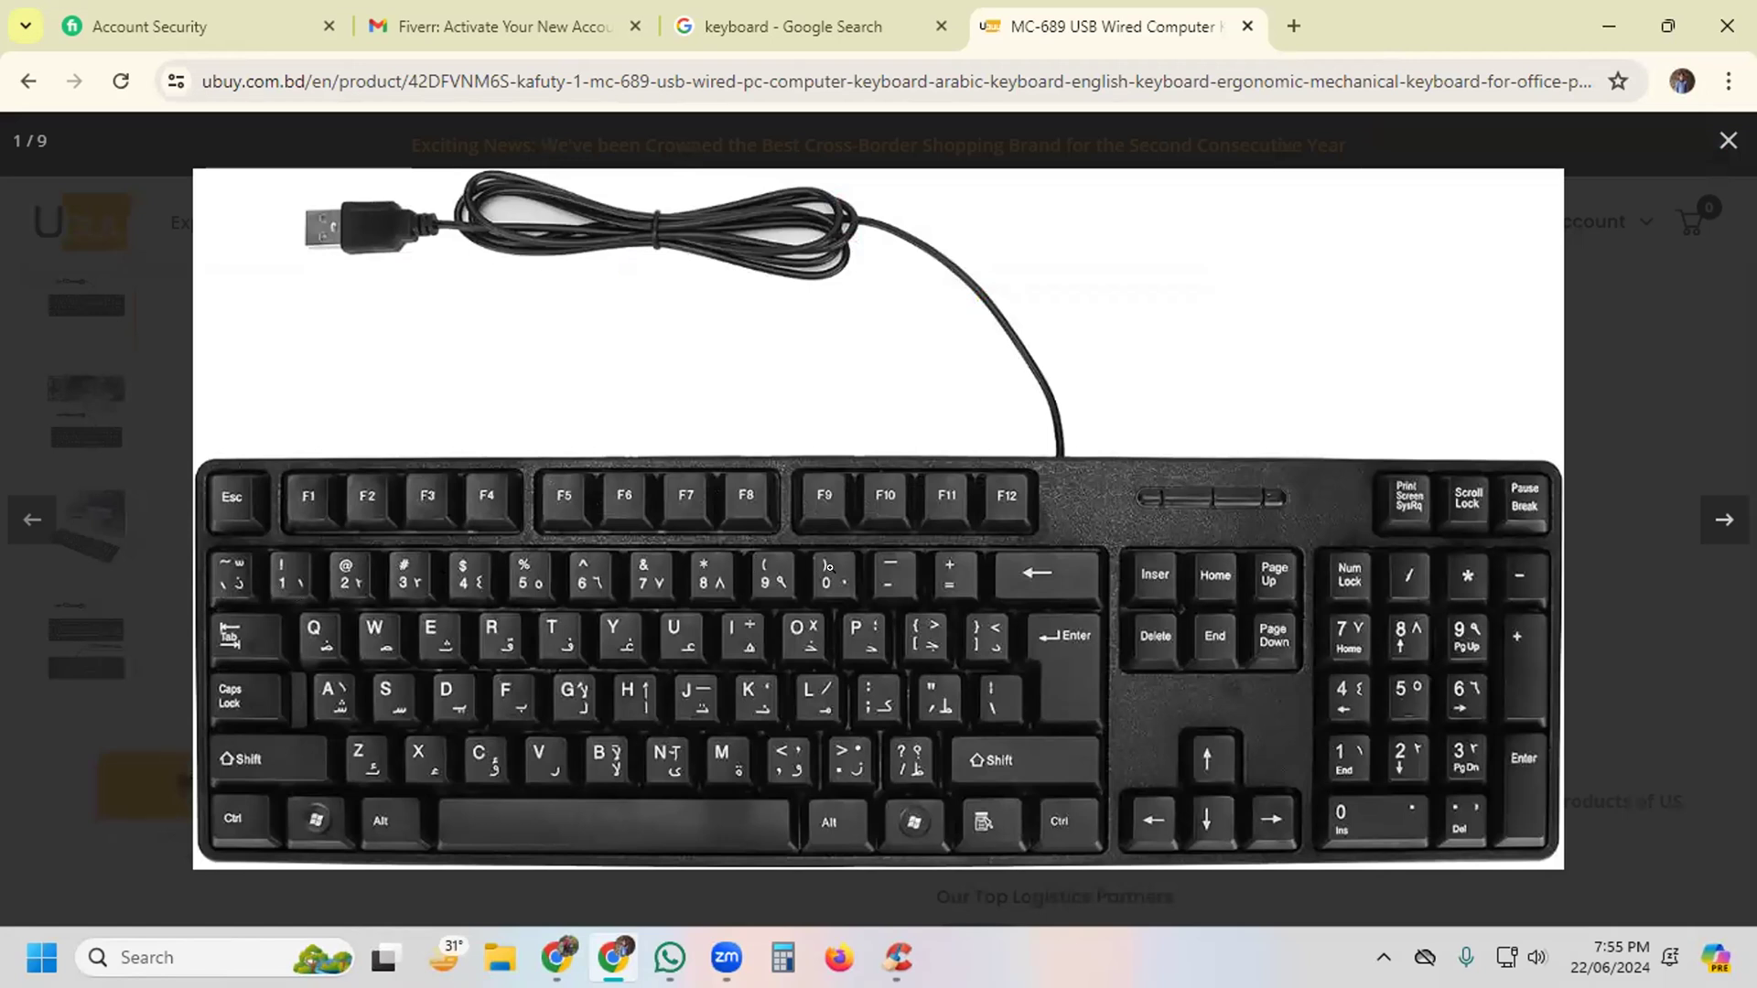
# - Minimize Chrome and dismiss CCleaner's welcome-back and Pro upgrade dialogs to reach Health Check
pyautogui.click(1609, 28)
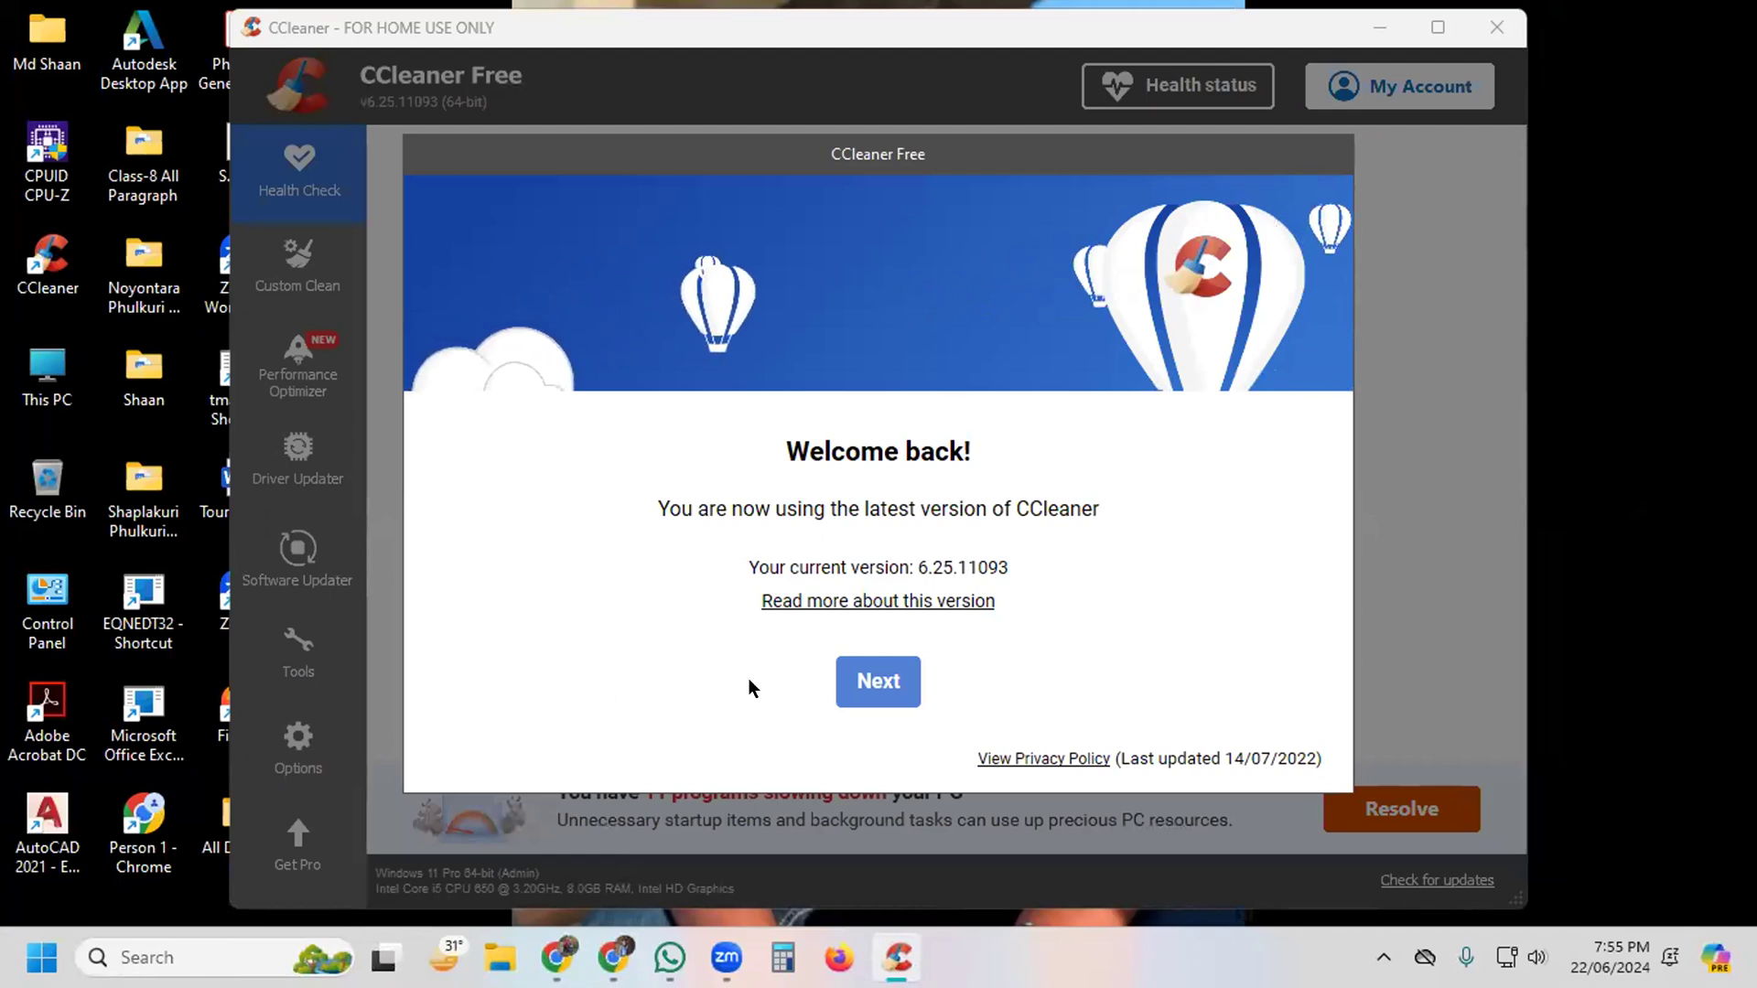
pyautogui.click(864, 684)
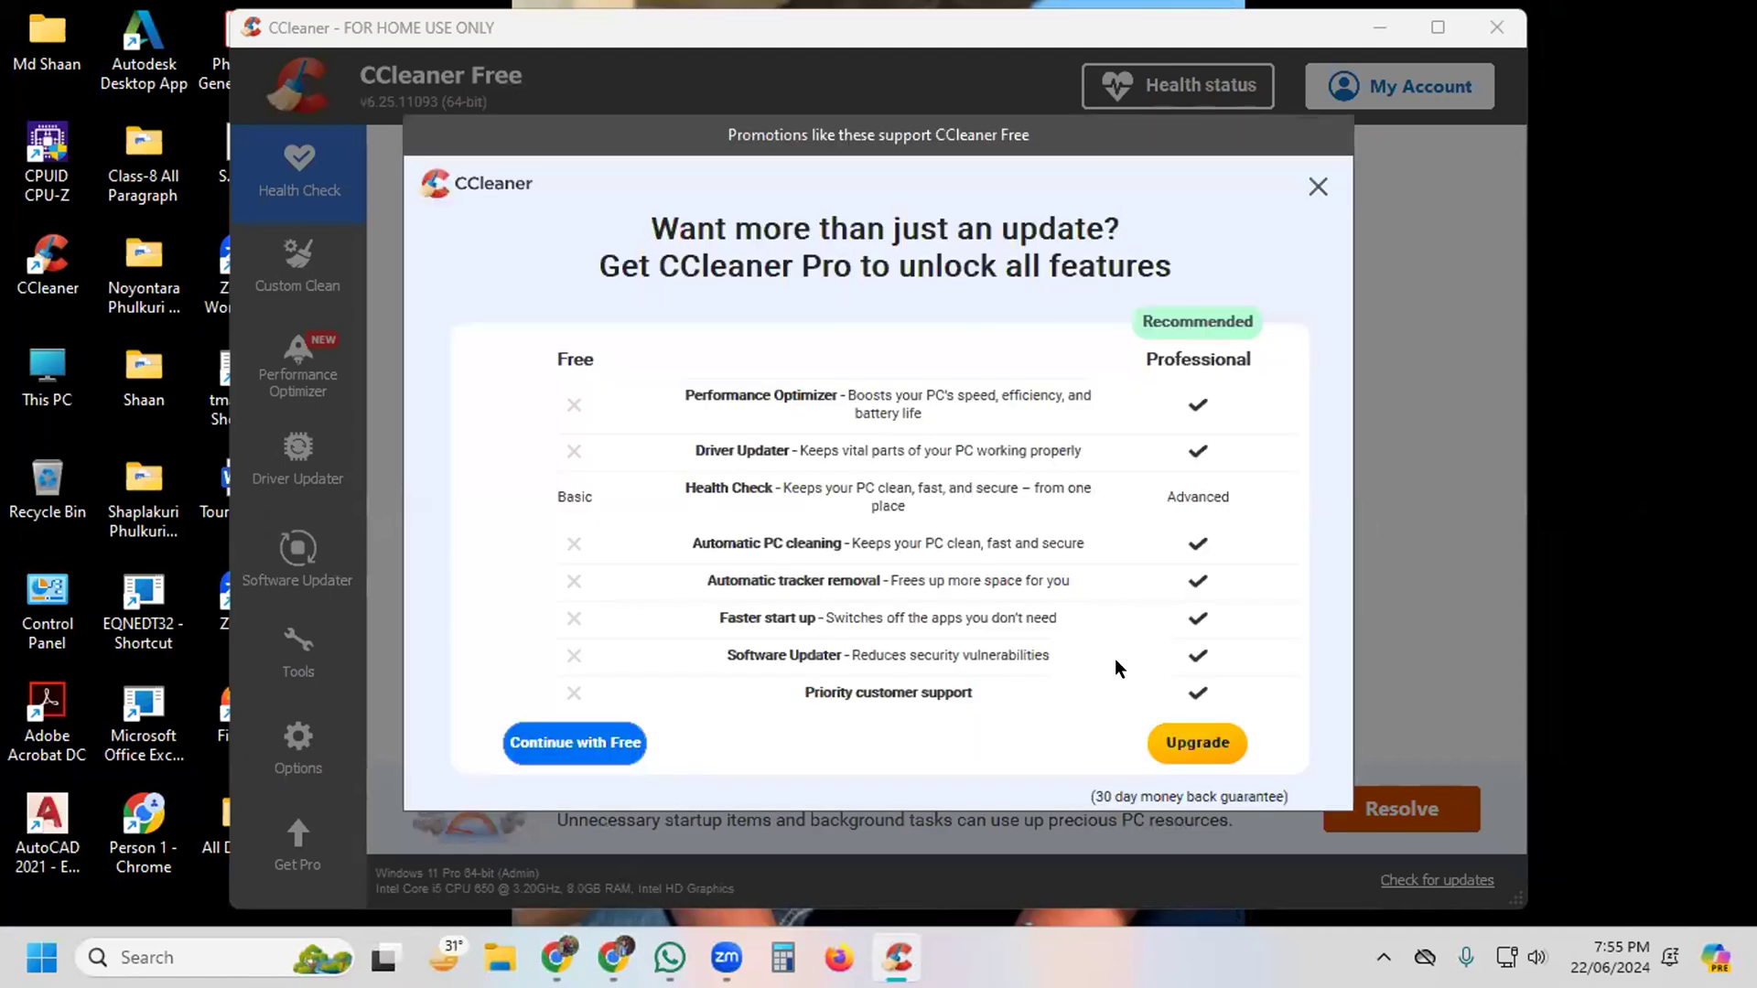
pyautogui.click(1307, 176)
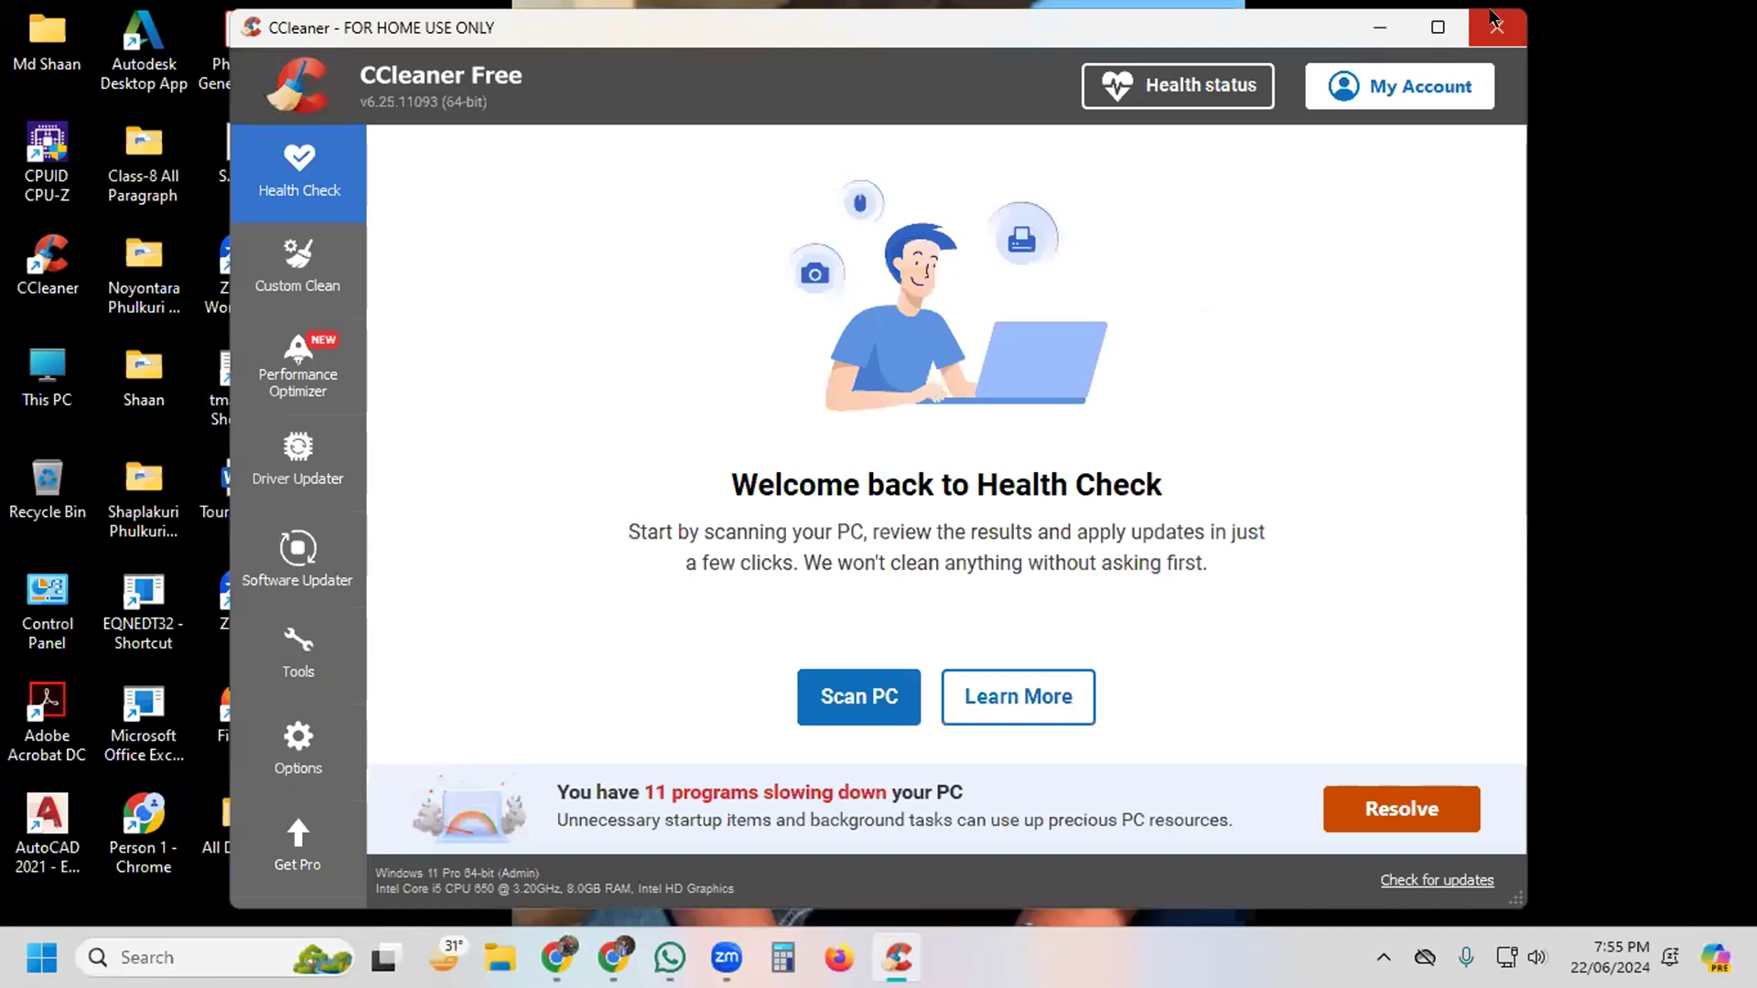
# - Close CCleaner and create a desktop text file named New Text Document via Show more options > New
pyautogui.click(1494, 20)
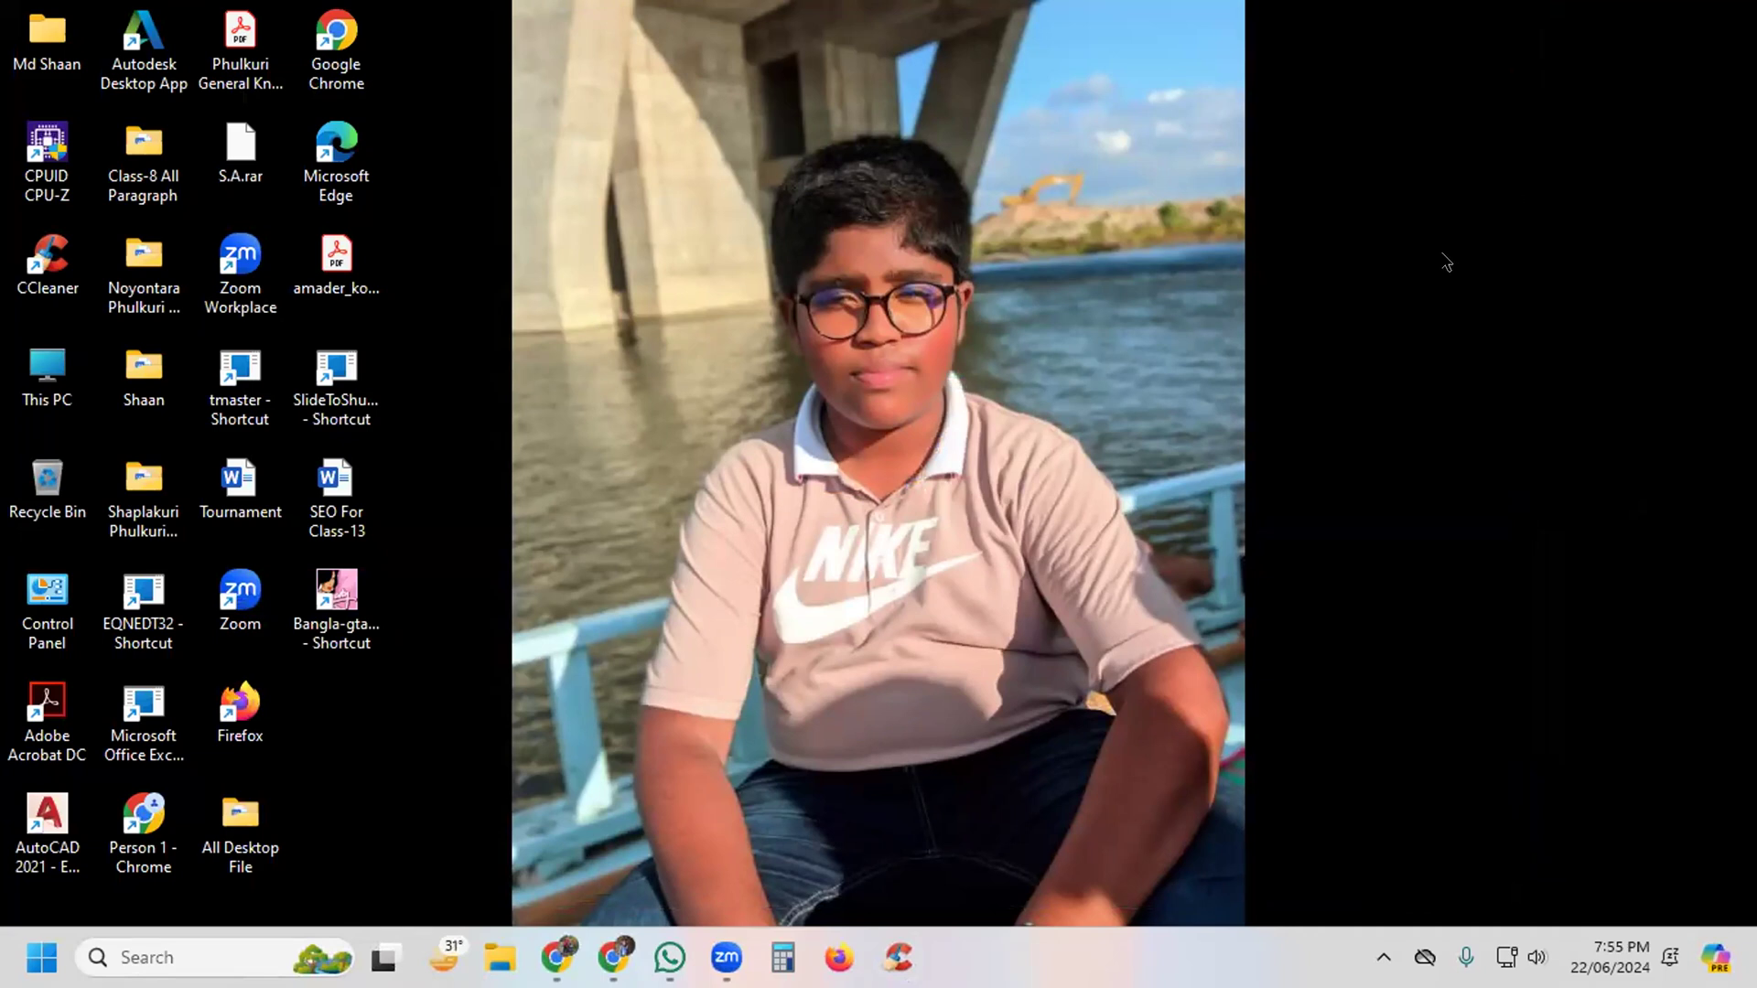
pyautogui.rightClick(1347, 181)
pyautogui.press('Escape')
pyautogui.rightClick(1347, 181)
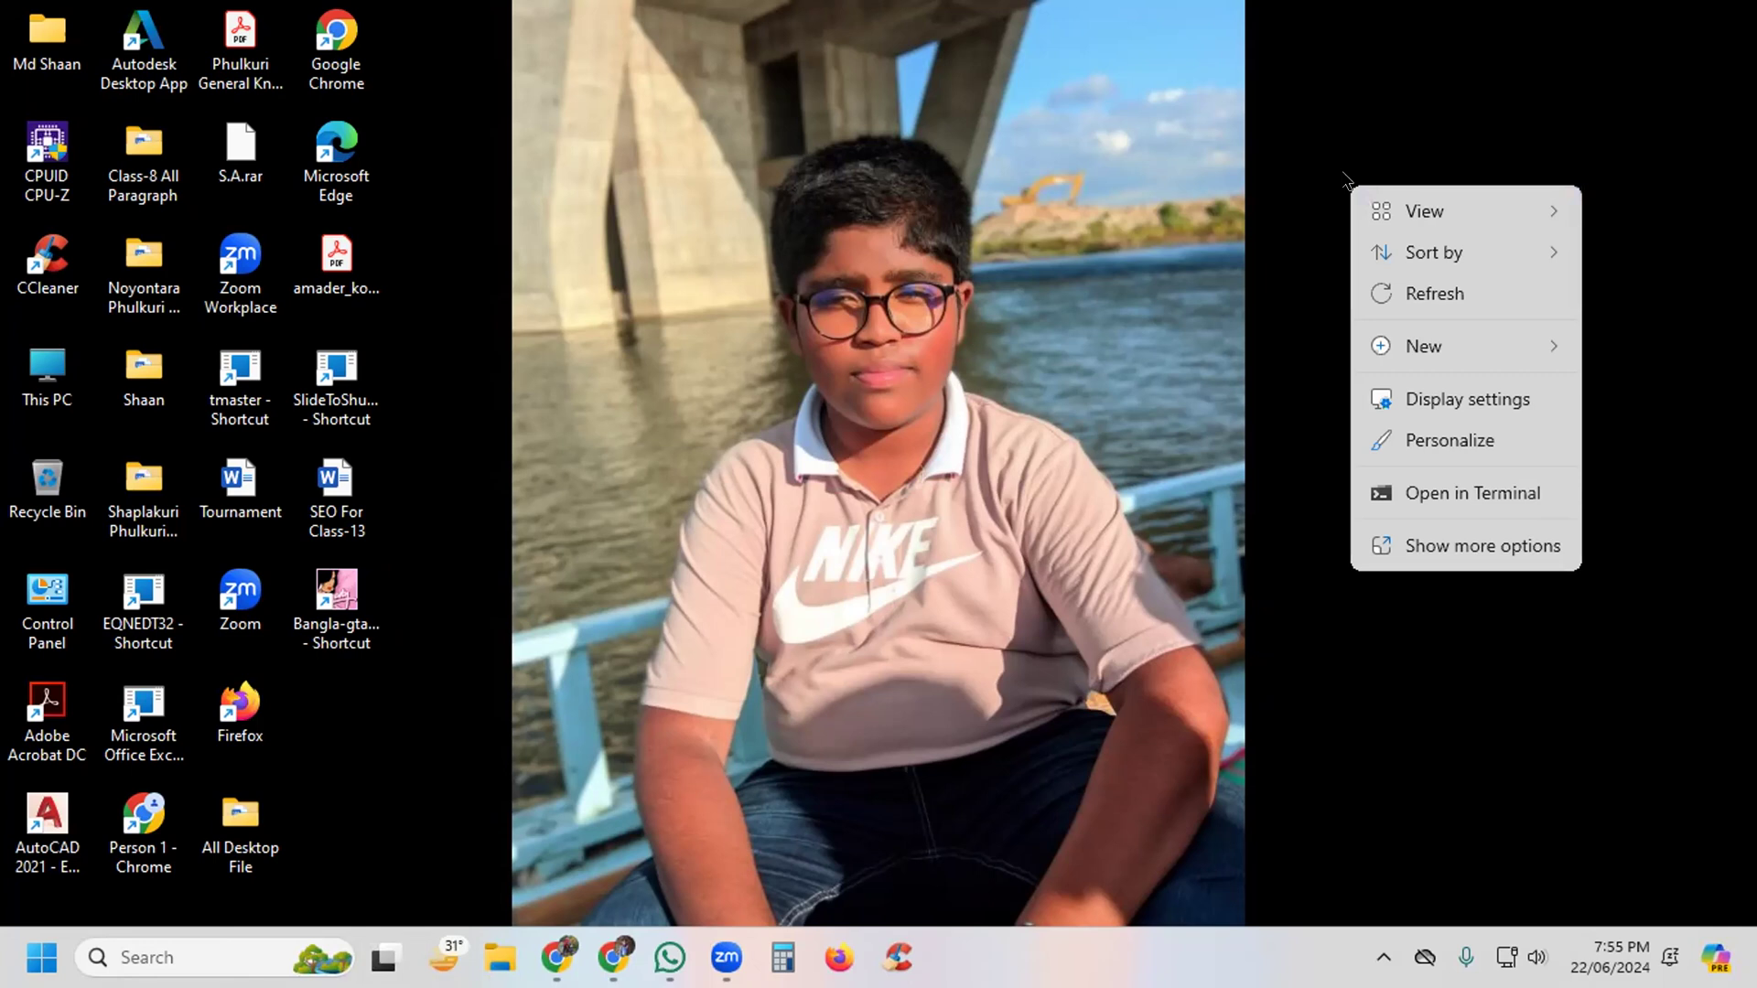
pyautogui.click(1424, 540)
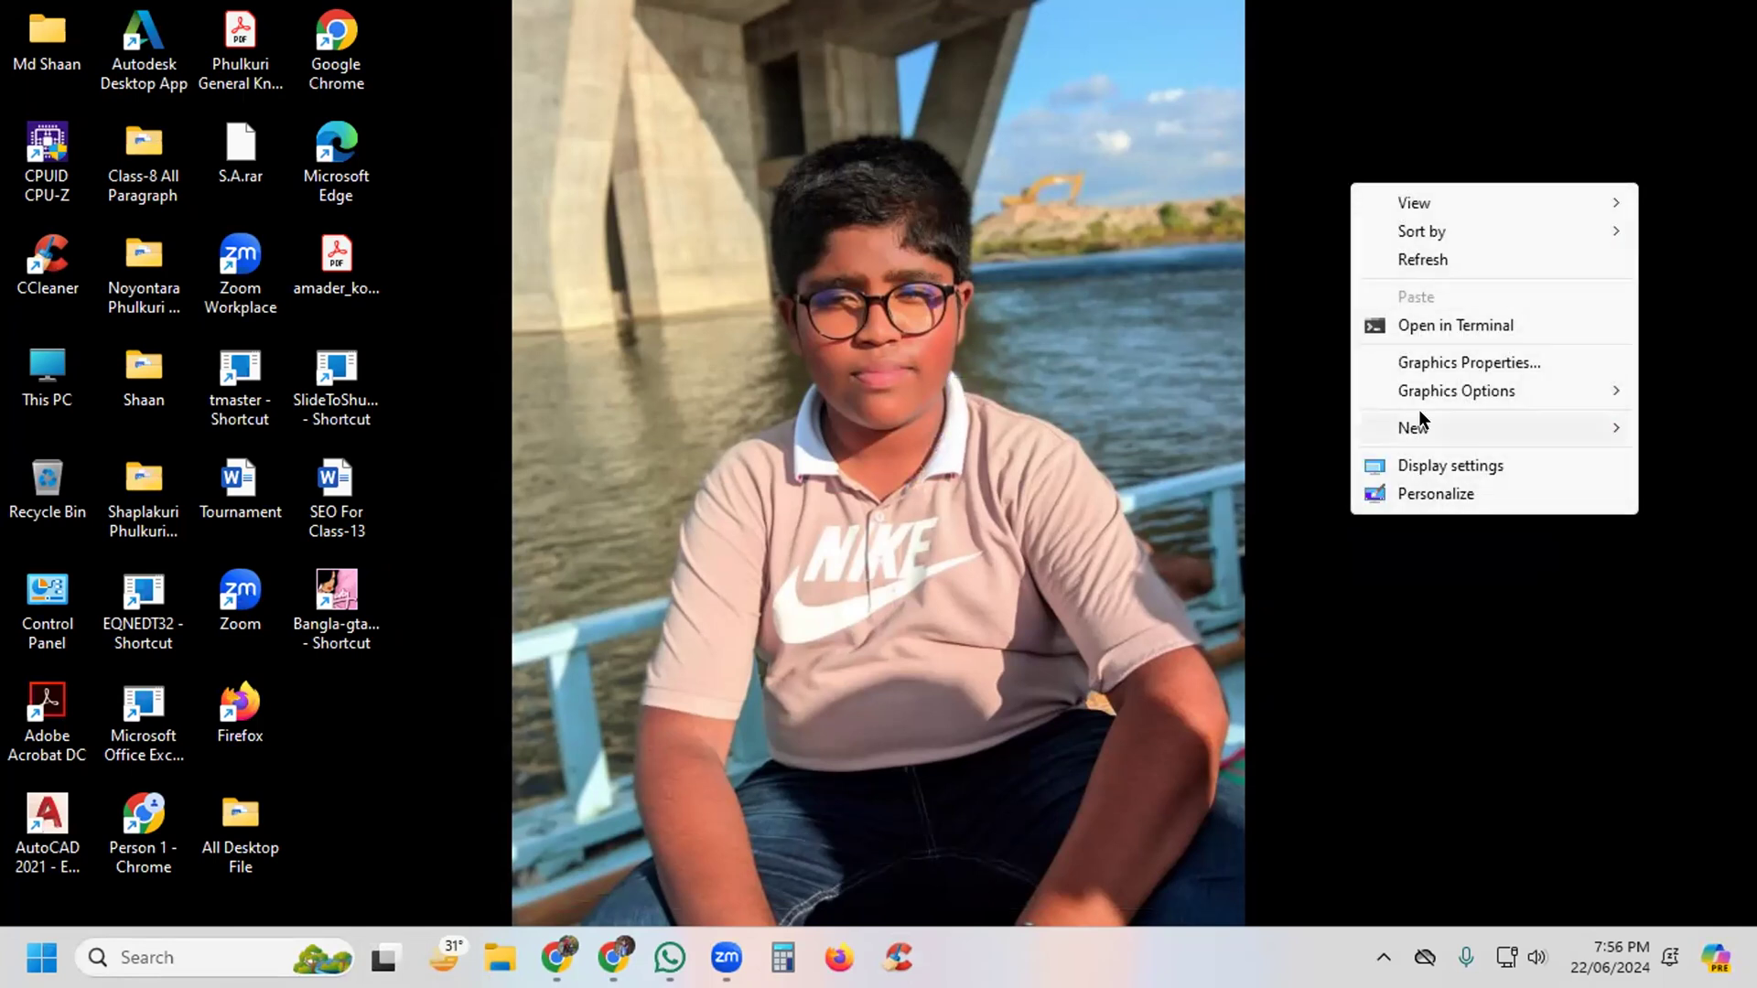
pyautogui.moveTo(1419, 422)
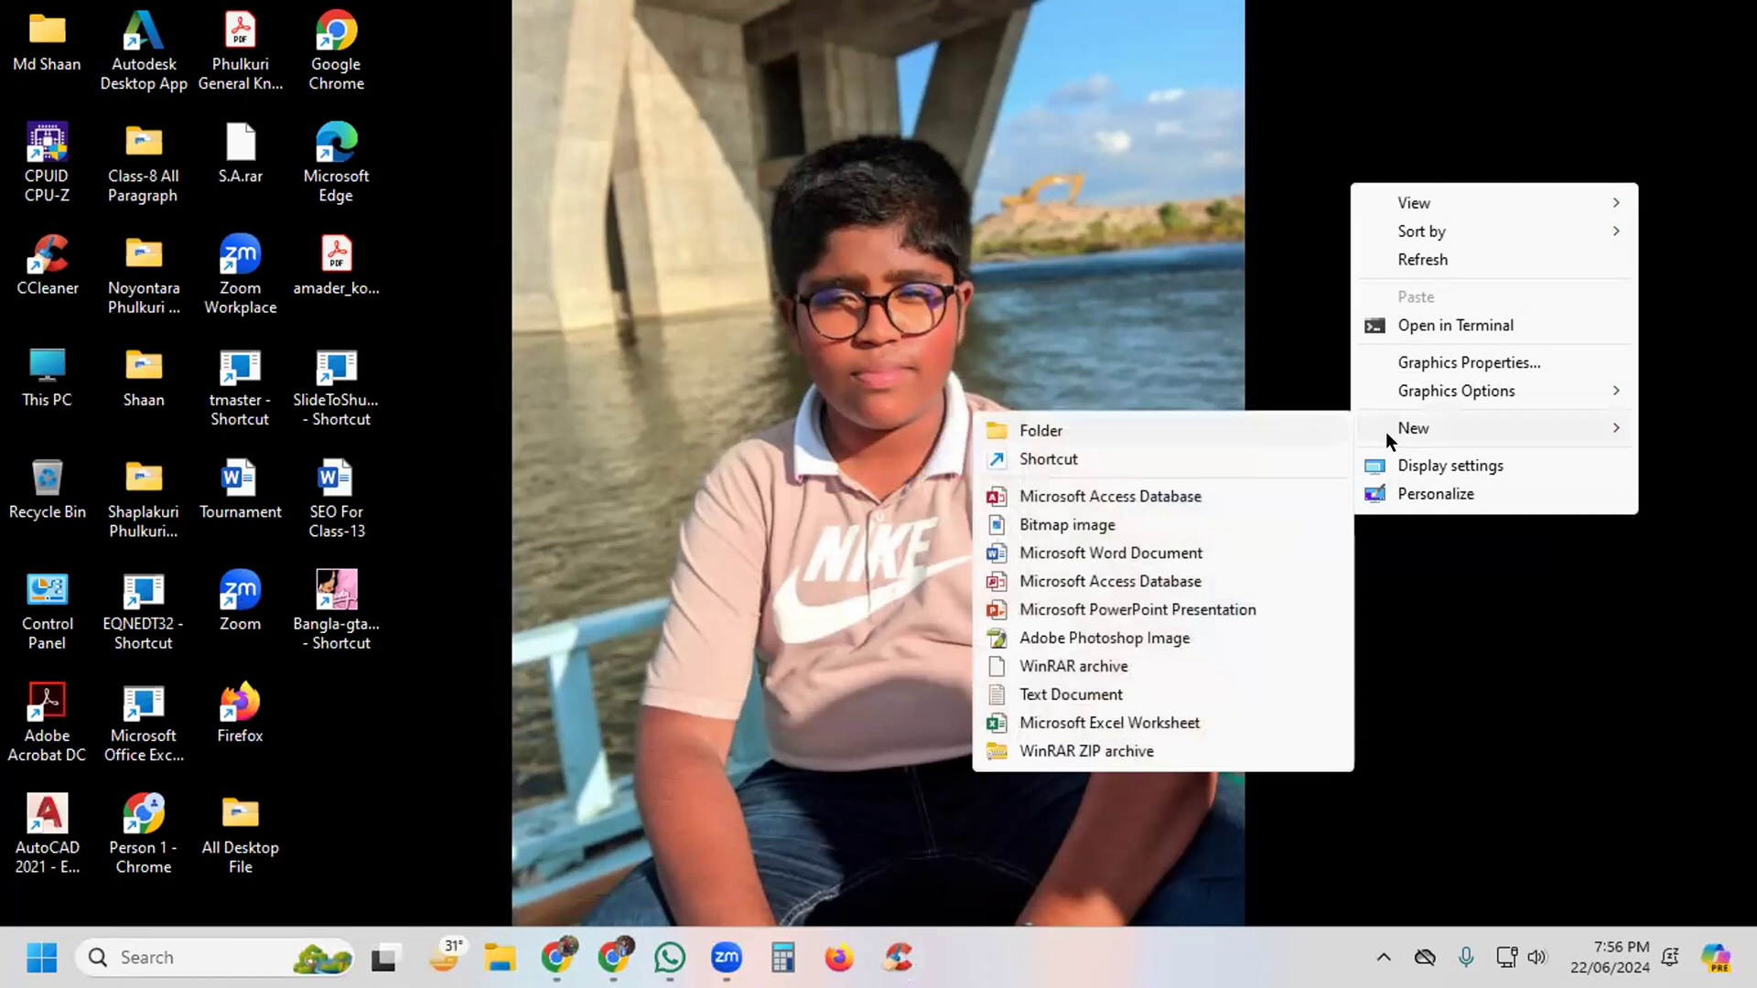
pyautogui.click(1040, 693)
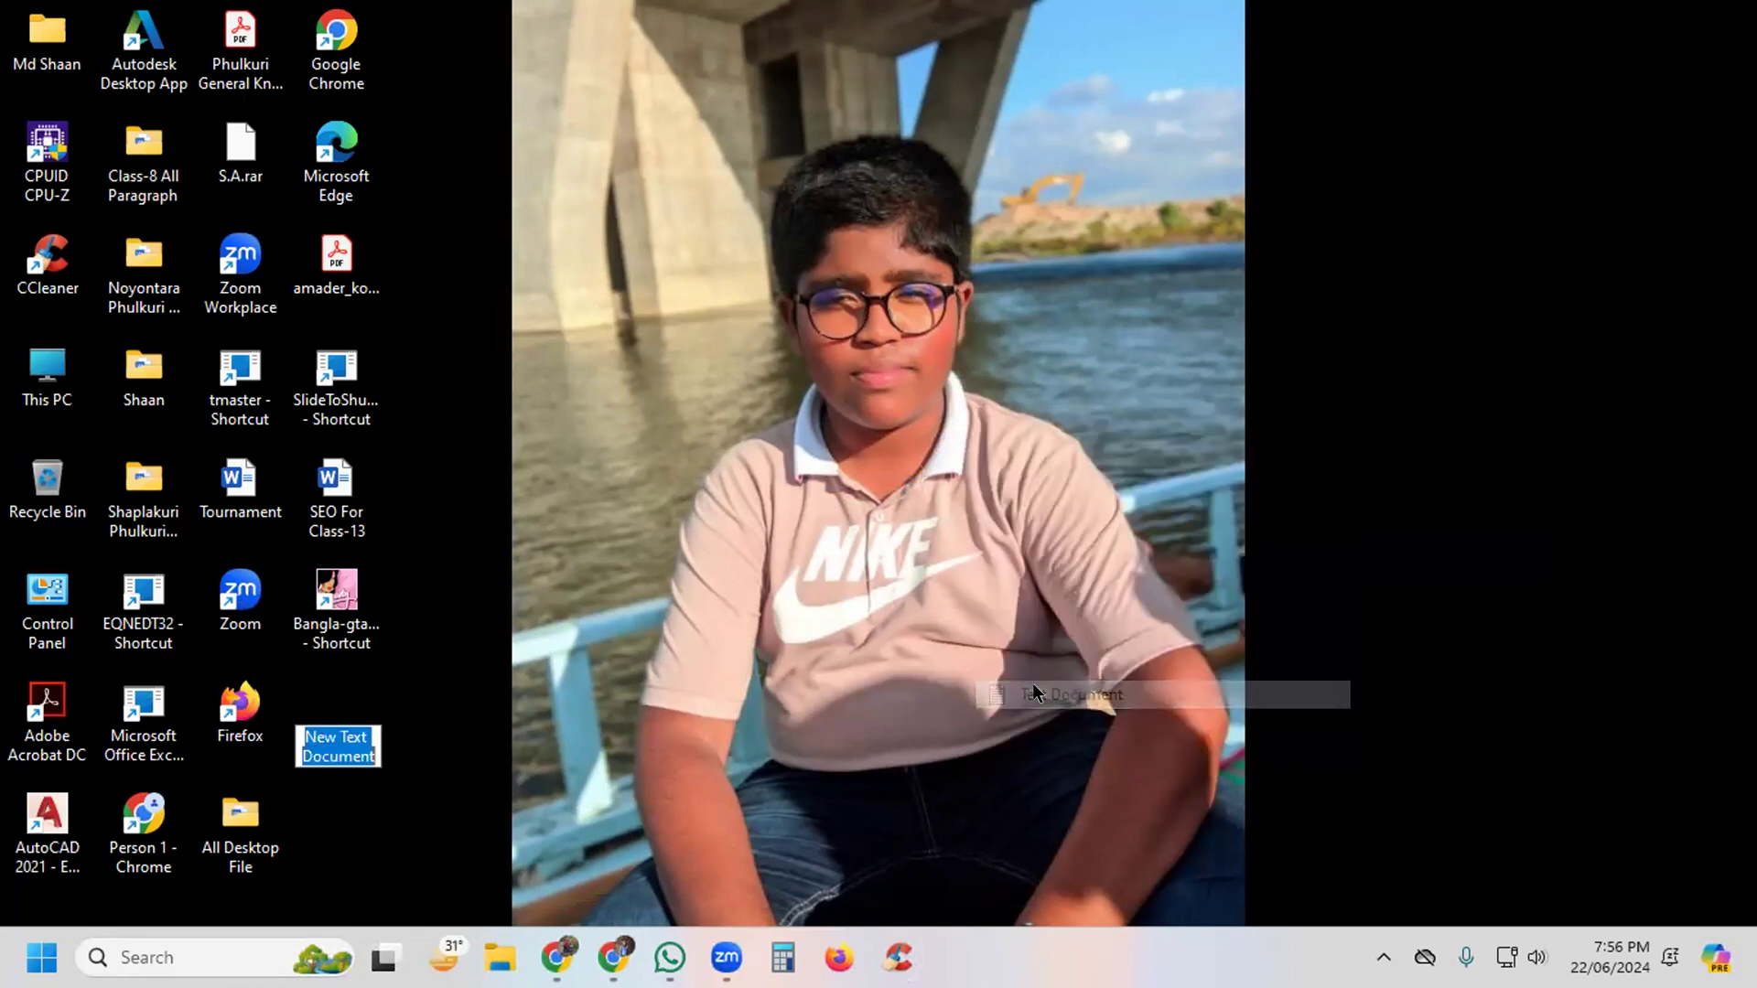
pyautogui.click(460, 697)
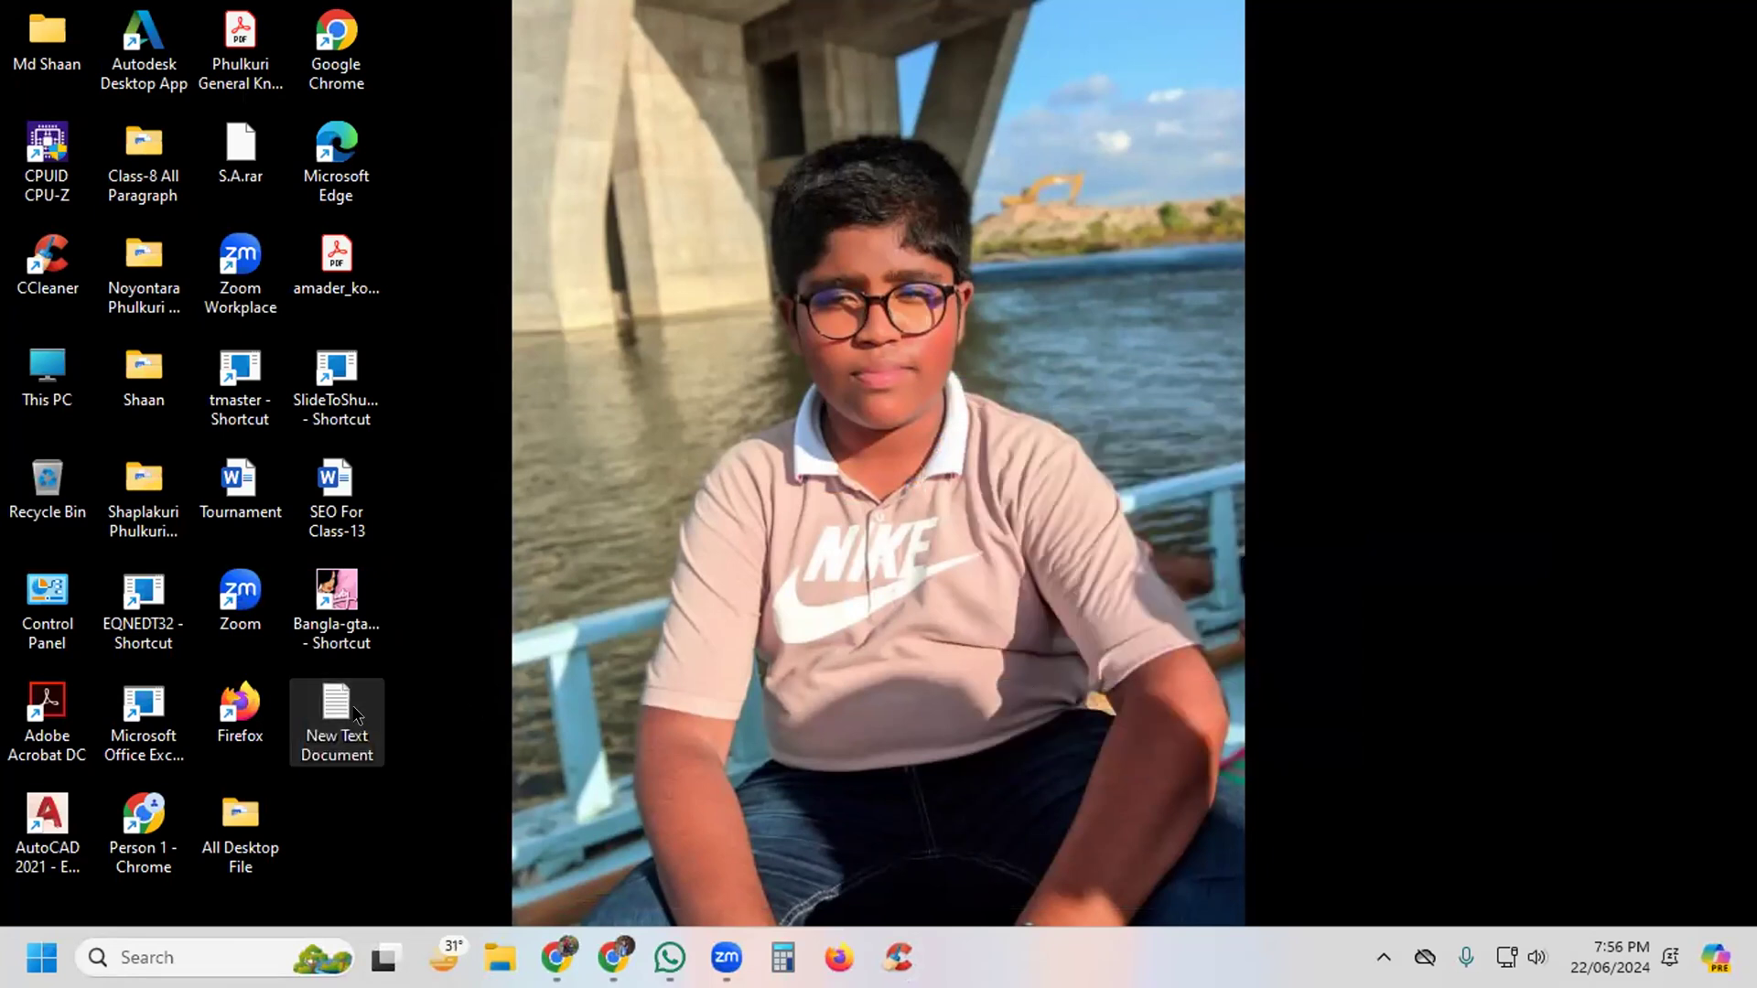
# - Type a phone number into New Text Document in Notepad and copy it without its leading zero
pyautogui.doubleClick(328, 699)
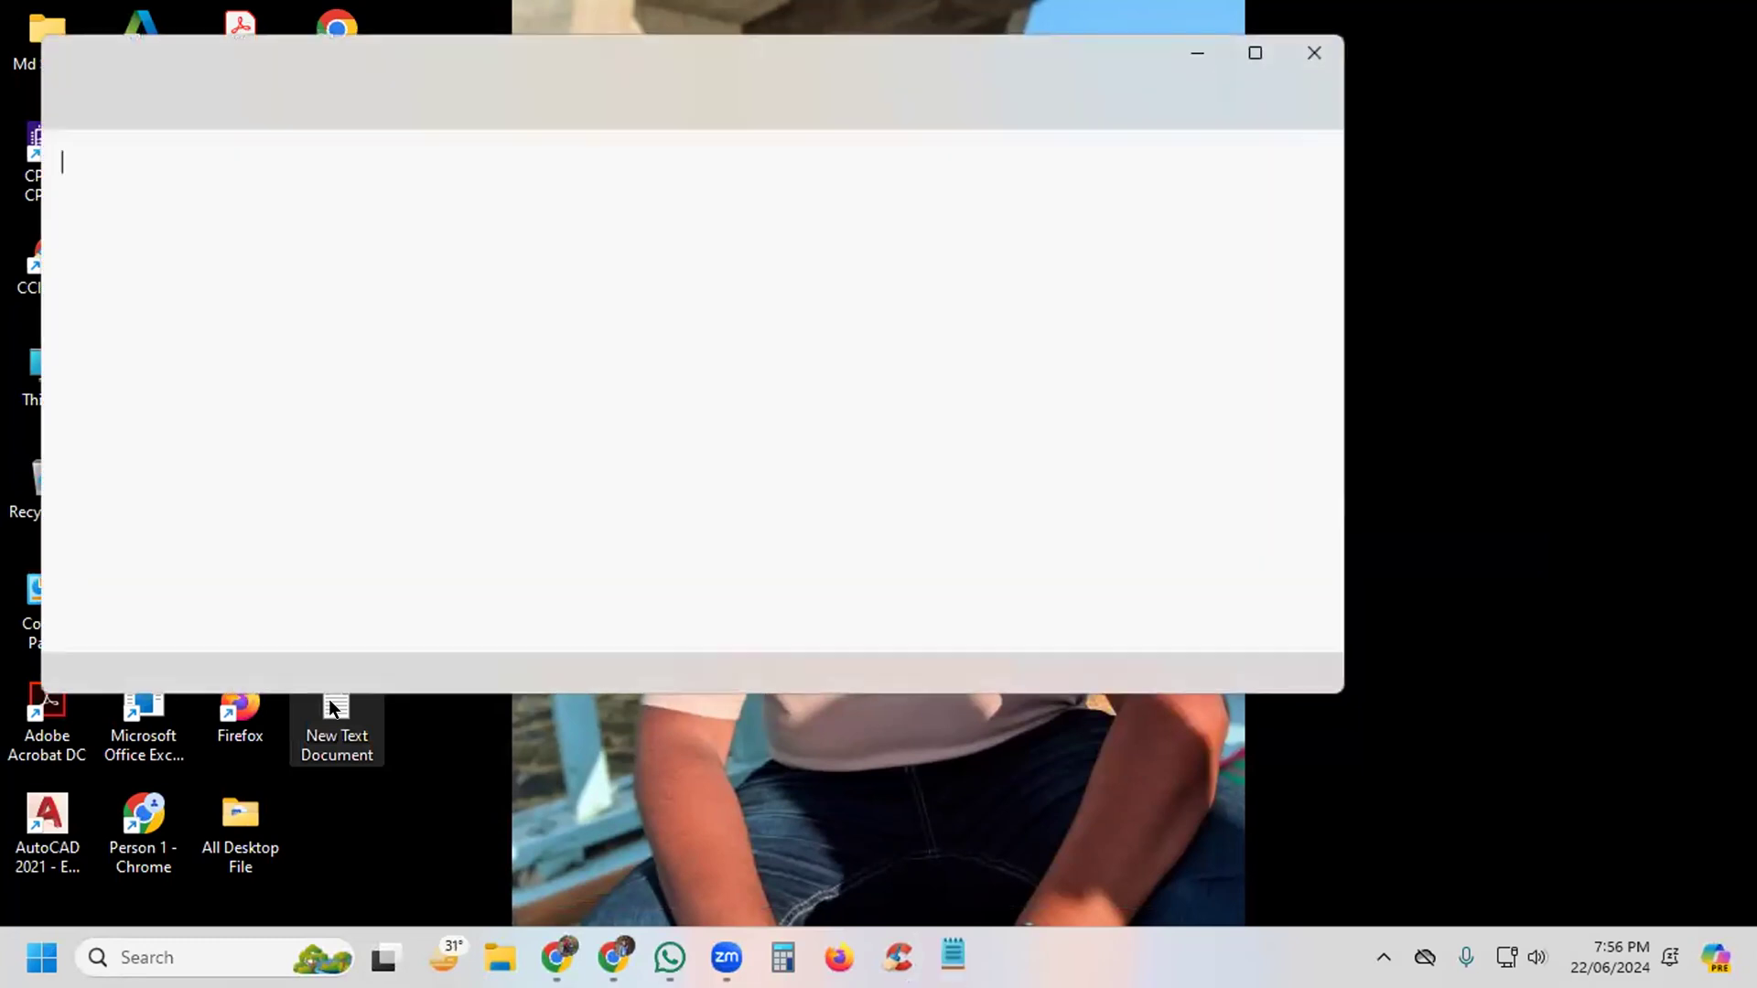
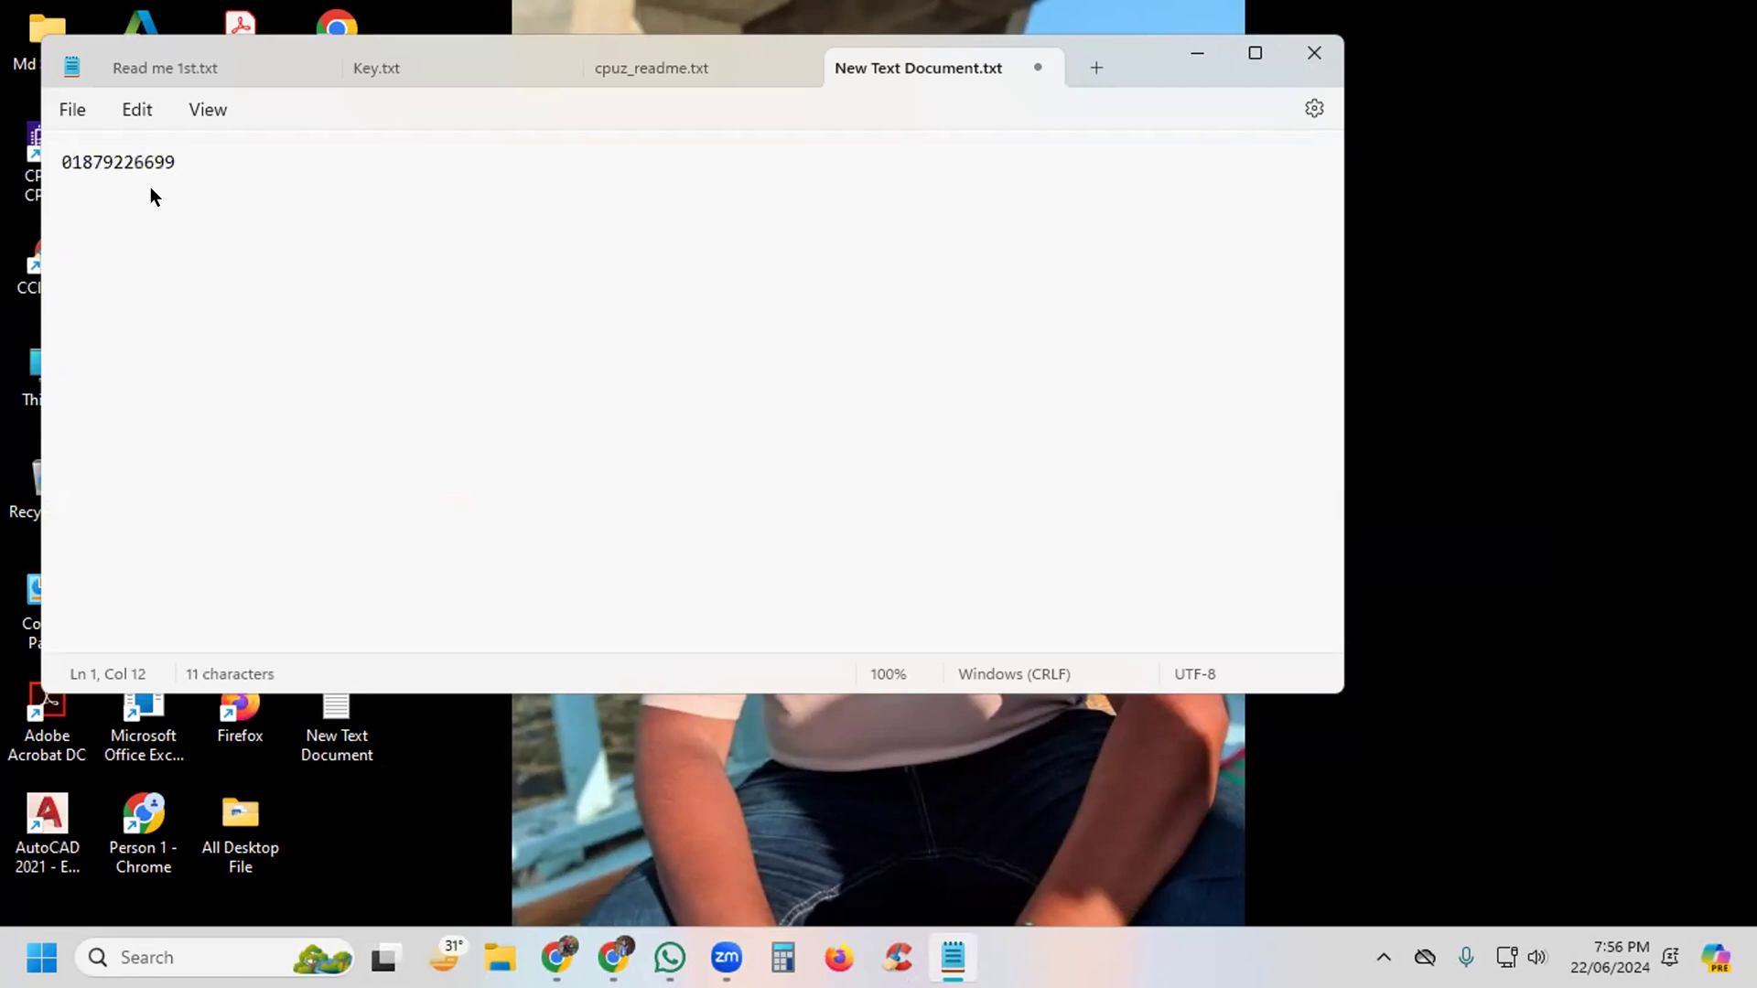
pyautogui.moveTo(70, 162); pyautogui.dragTo(193, 161)
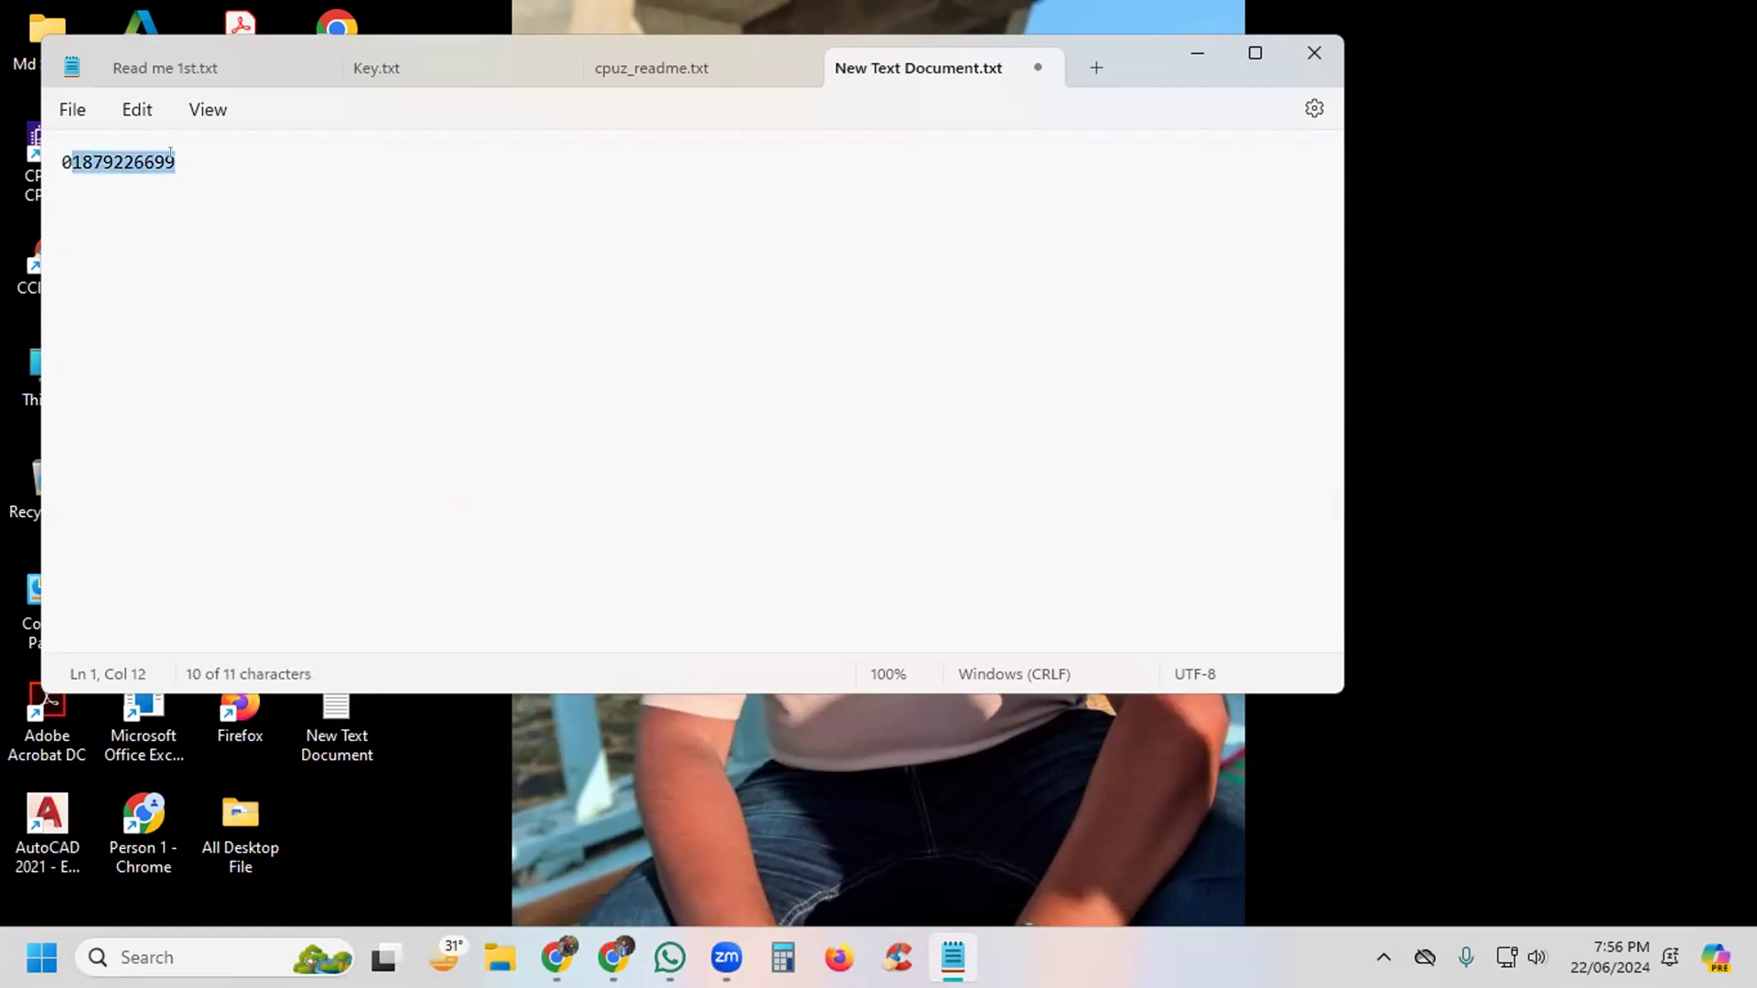
pyautogui.rightClick(151, 160)
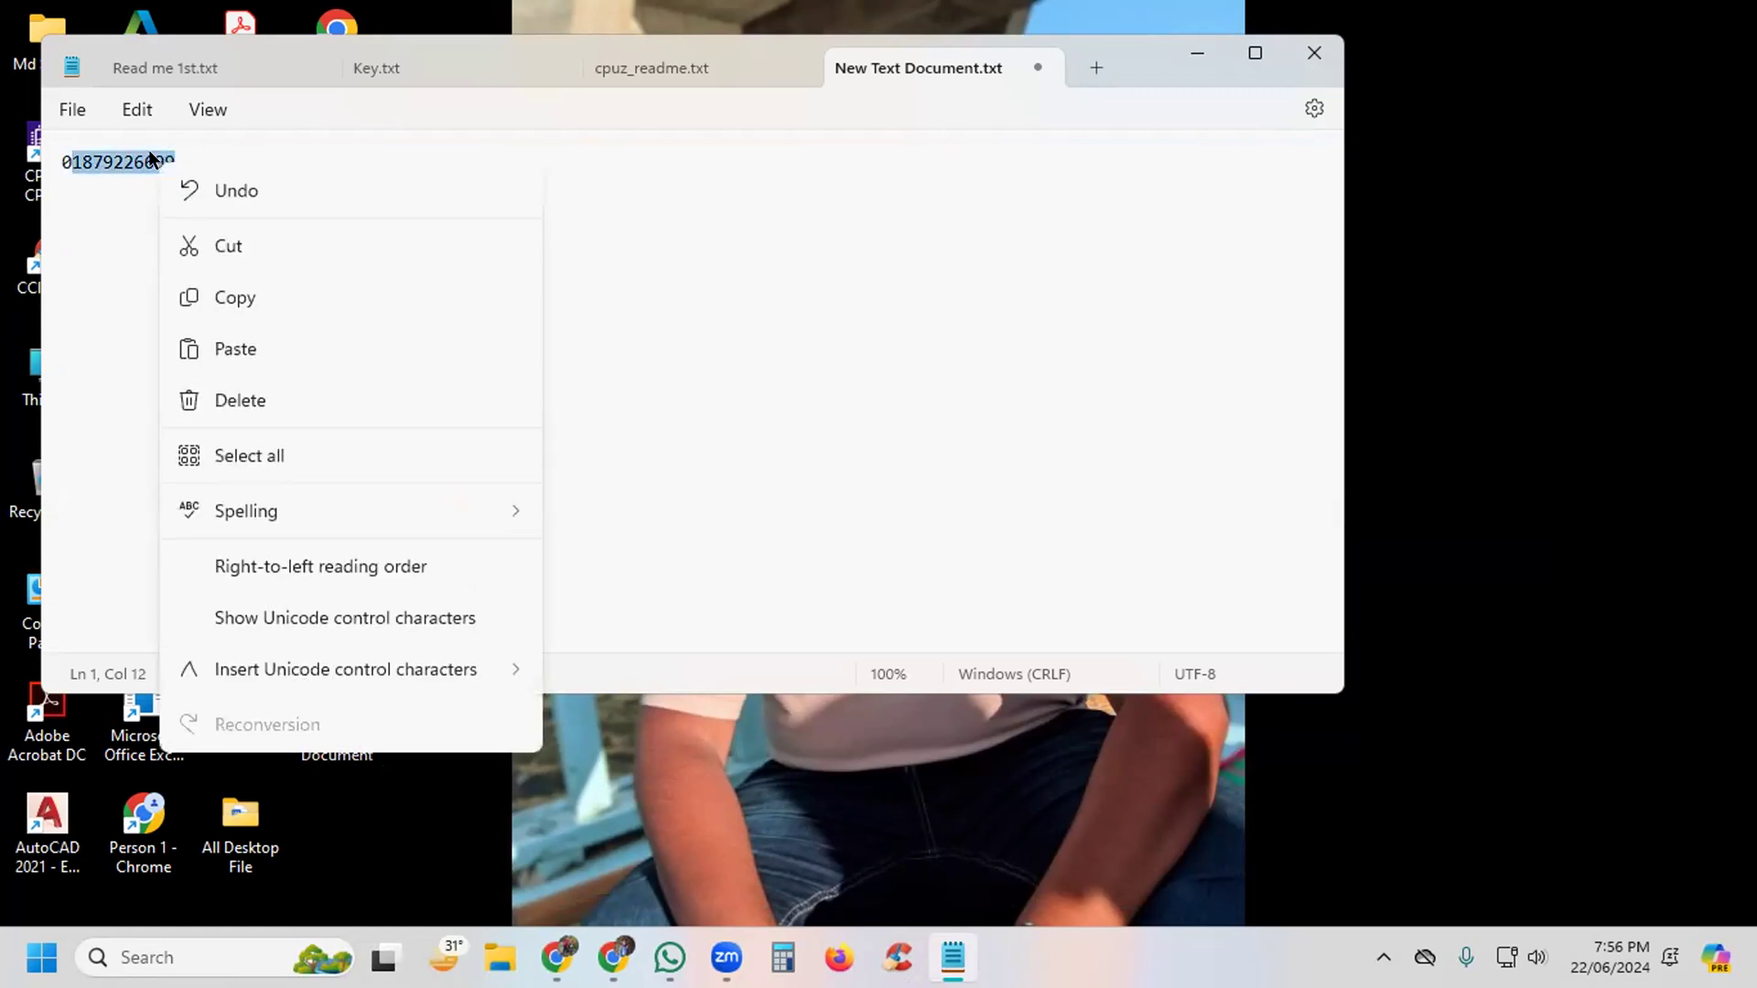
pyautogui.click(230, 295)
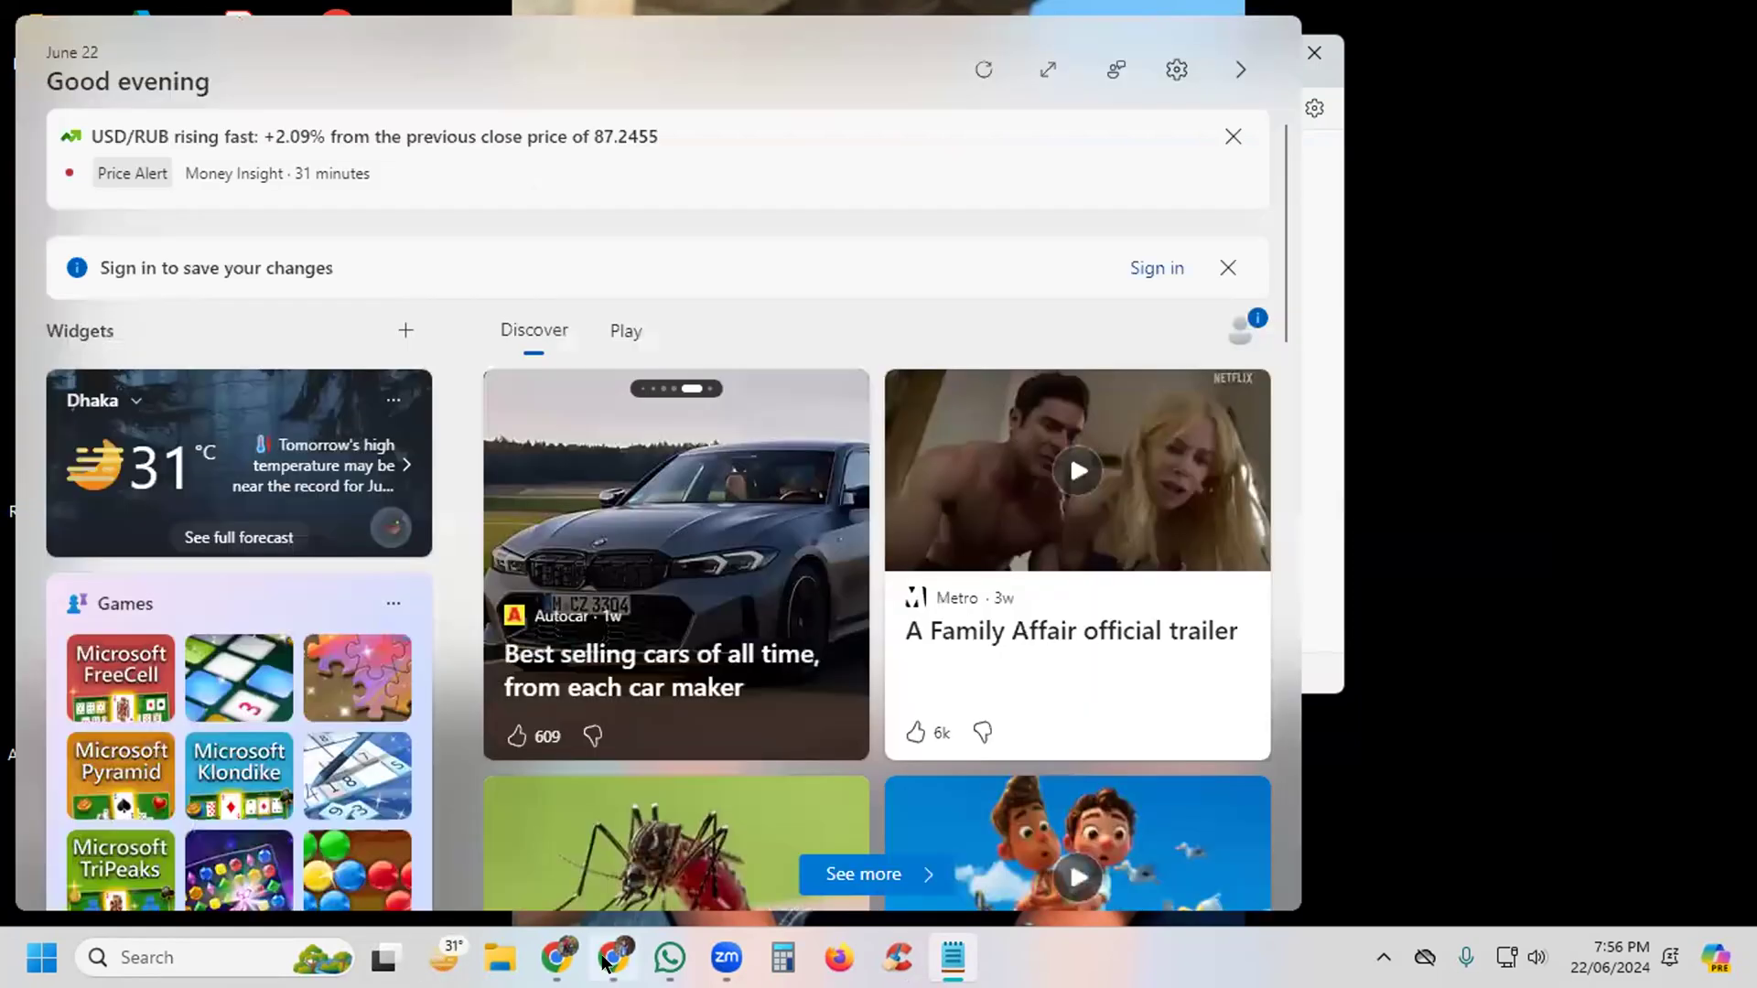
# - Return to Fiverr's Account Security tab and paste the copied number into the phone field
pyautogui.click(611, 958)
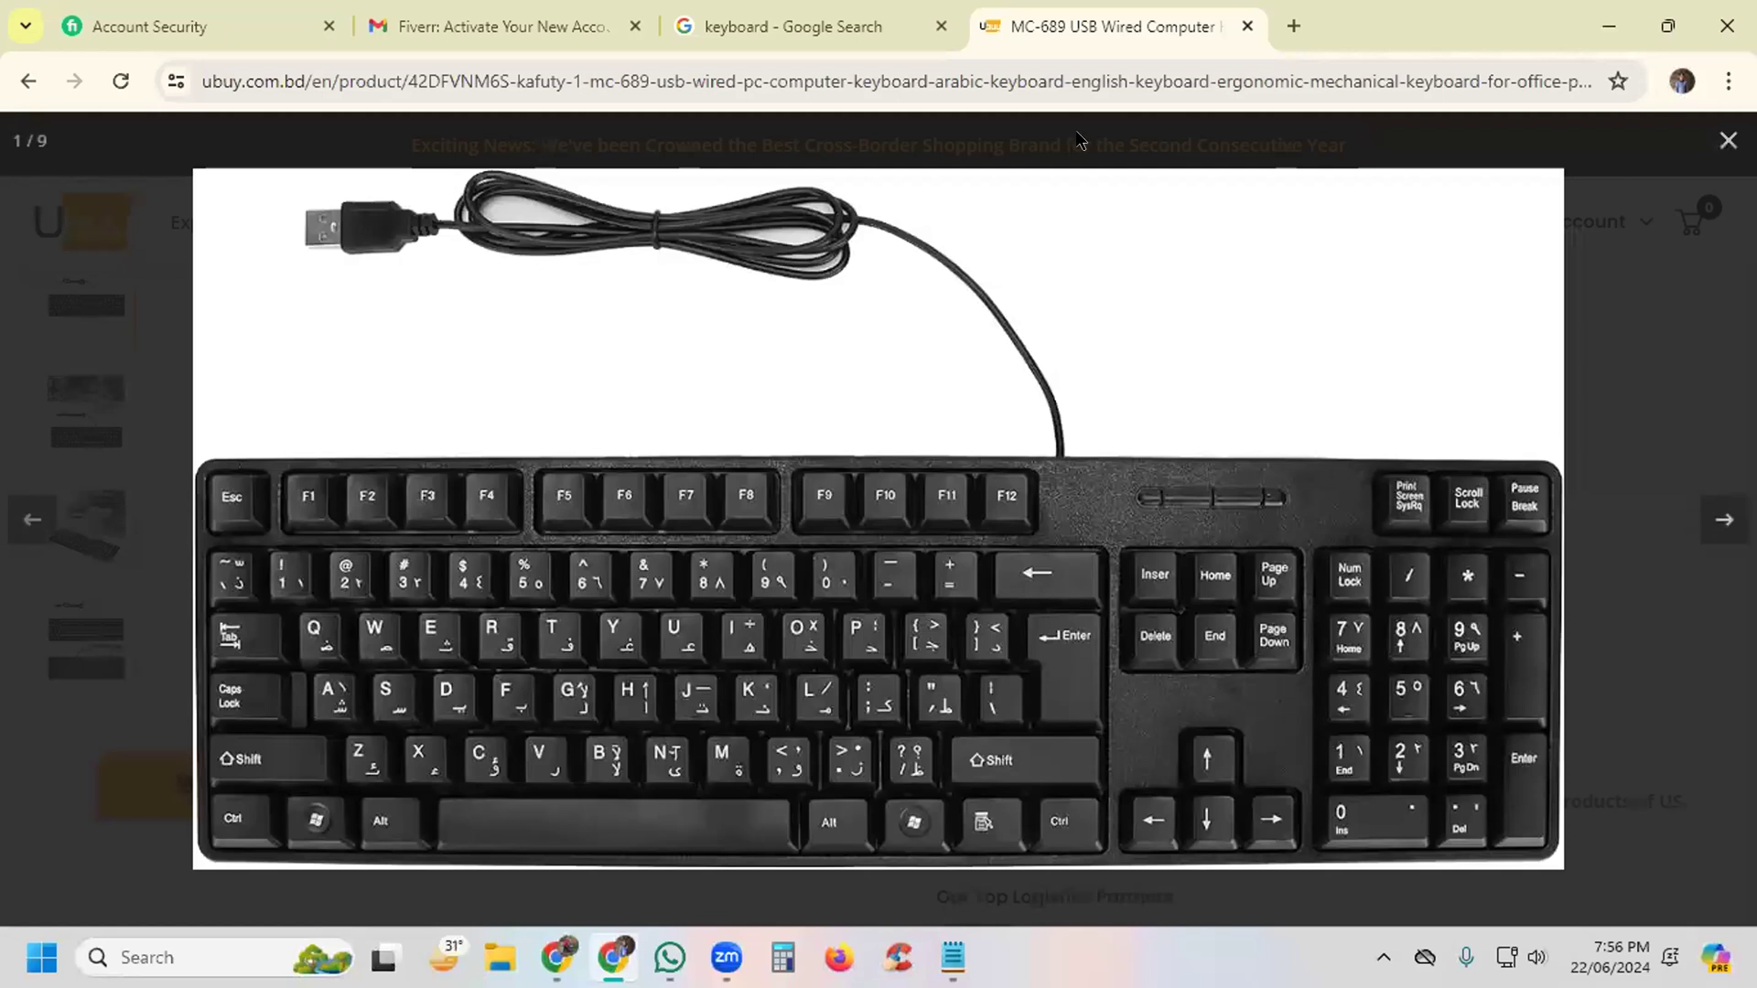
pyautogui.click(167, 11)
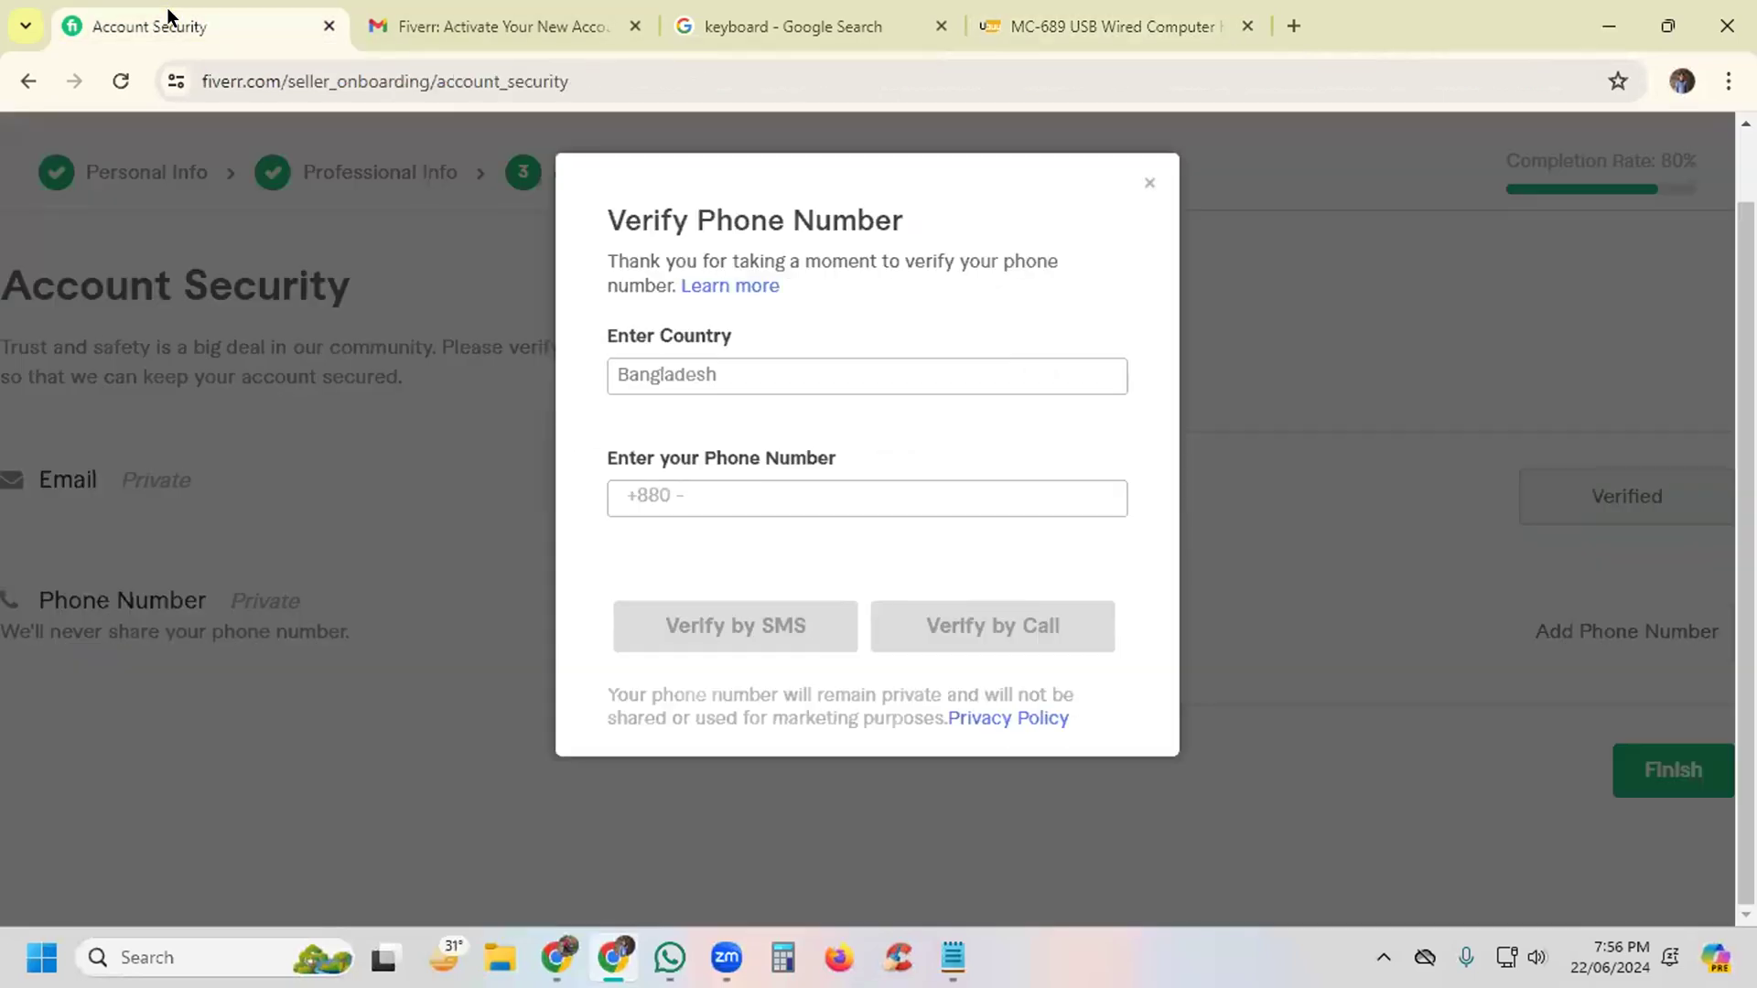
pyautogui.click(681, 485)
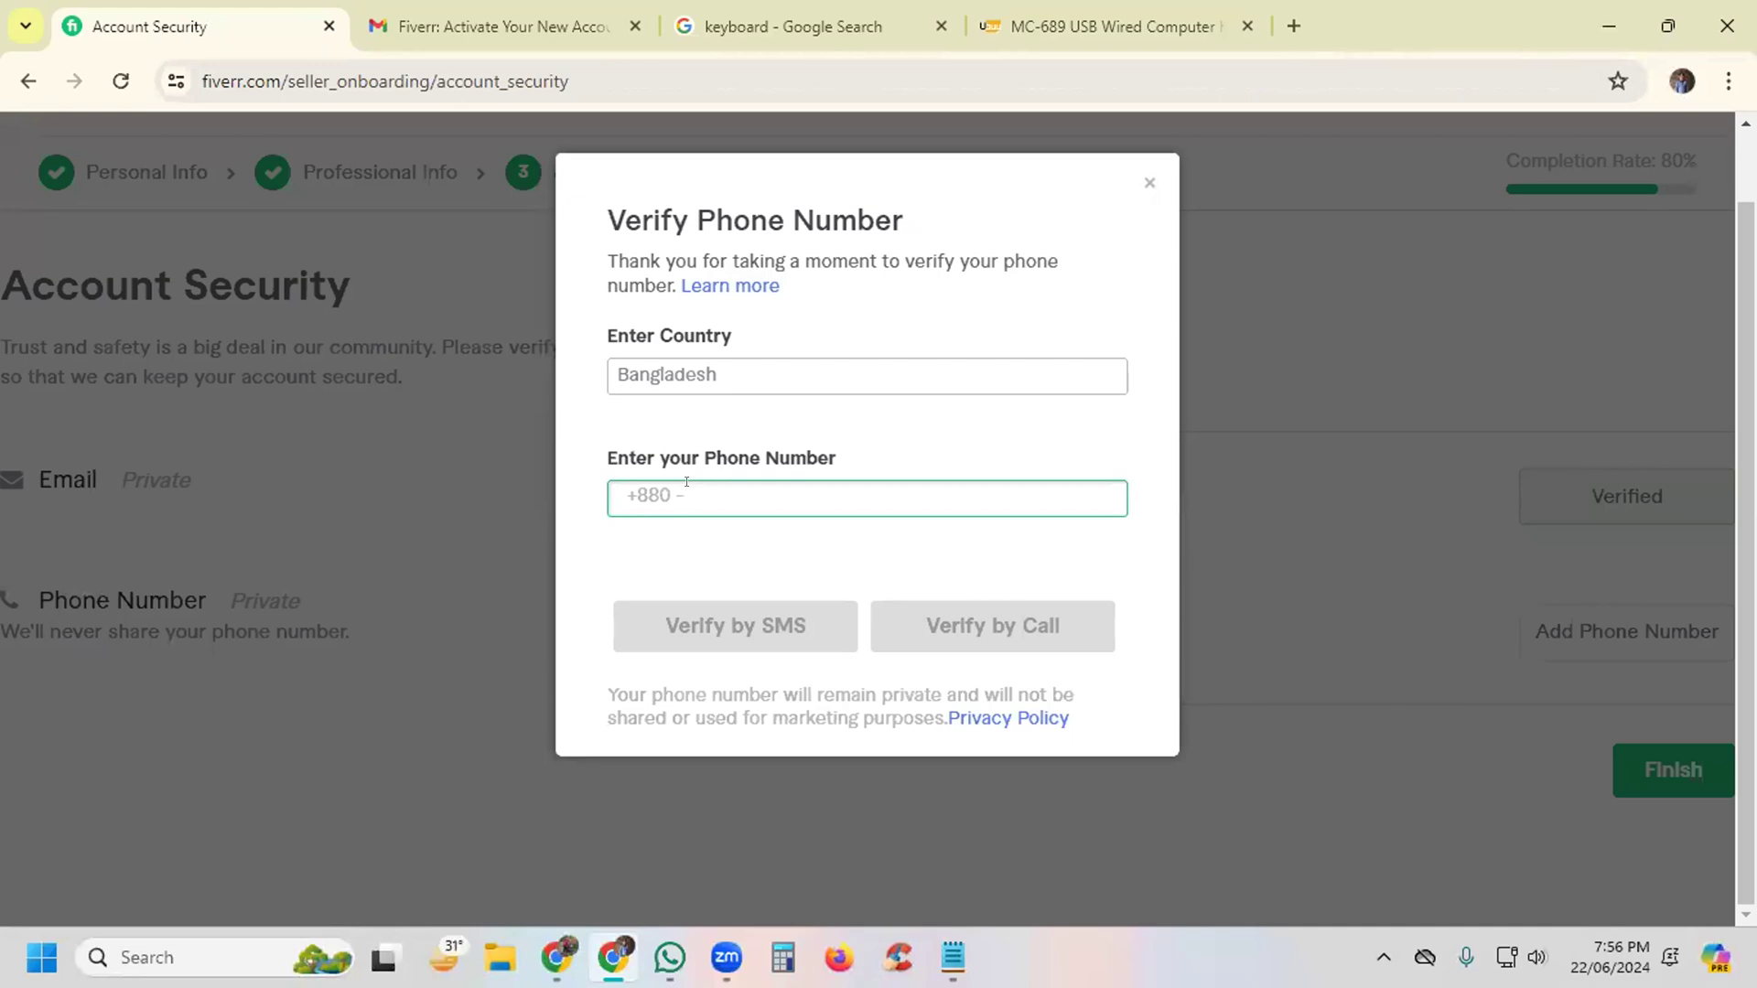
pyautogui.rightClick(686, 481)
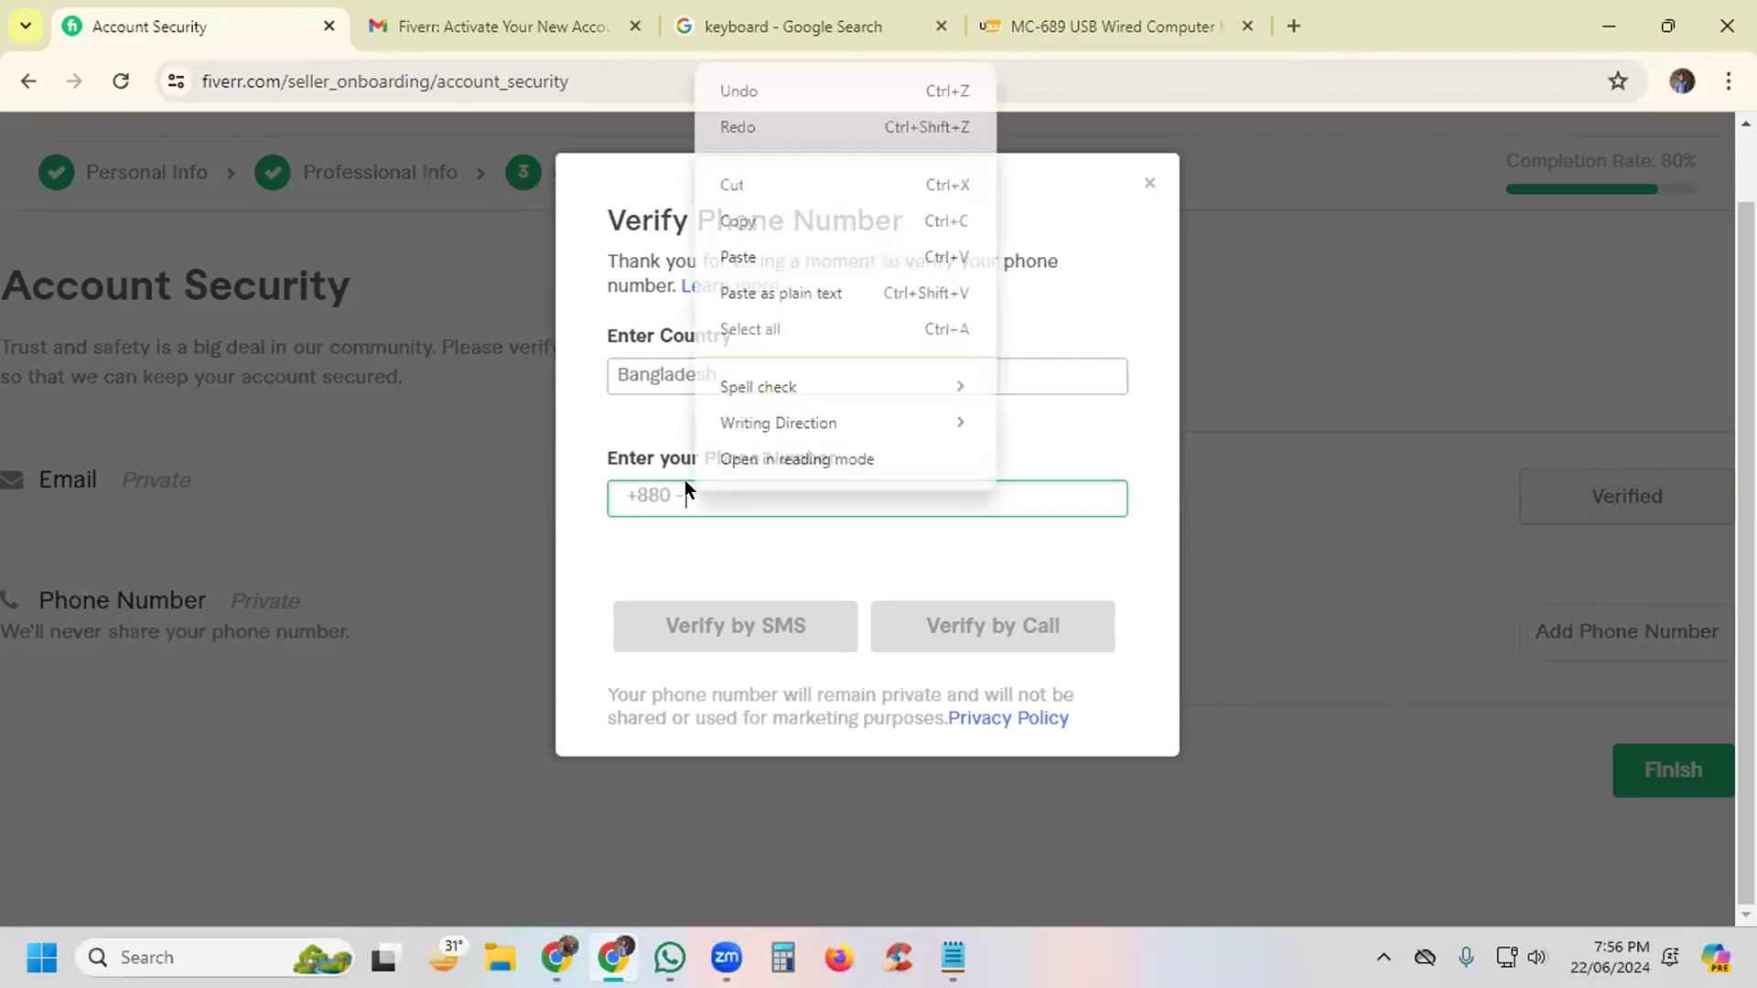
pyautogui.click(743, 259)
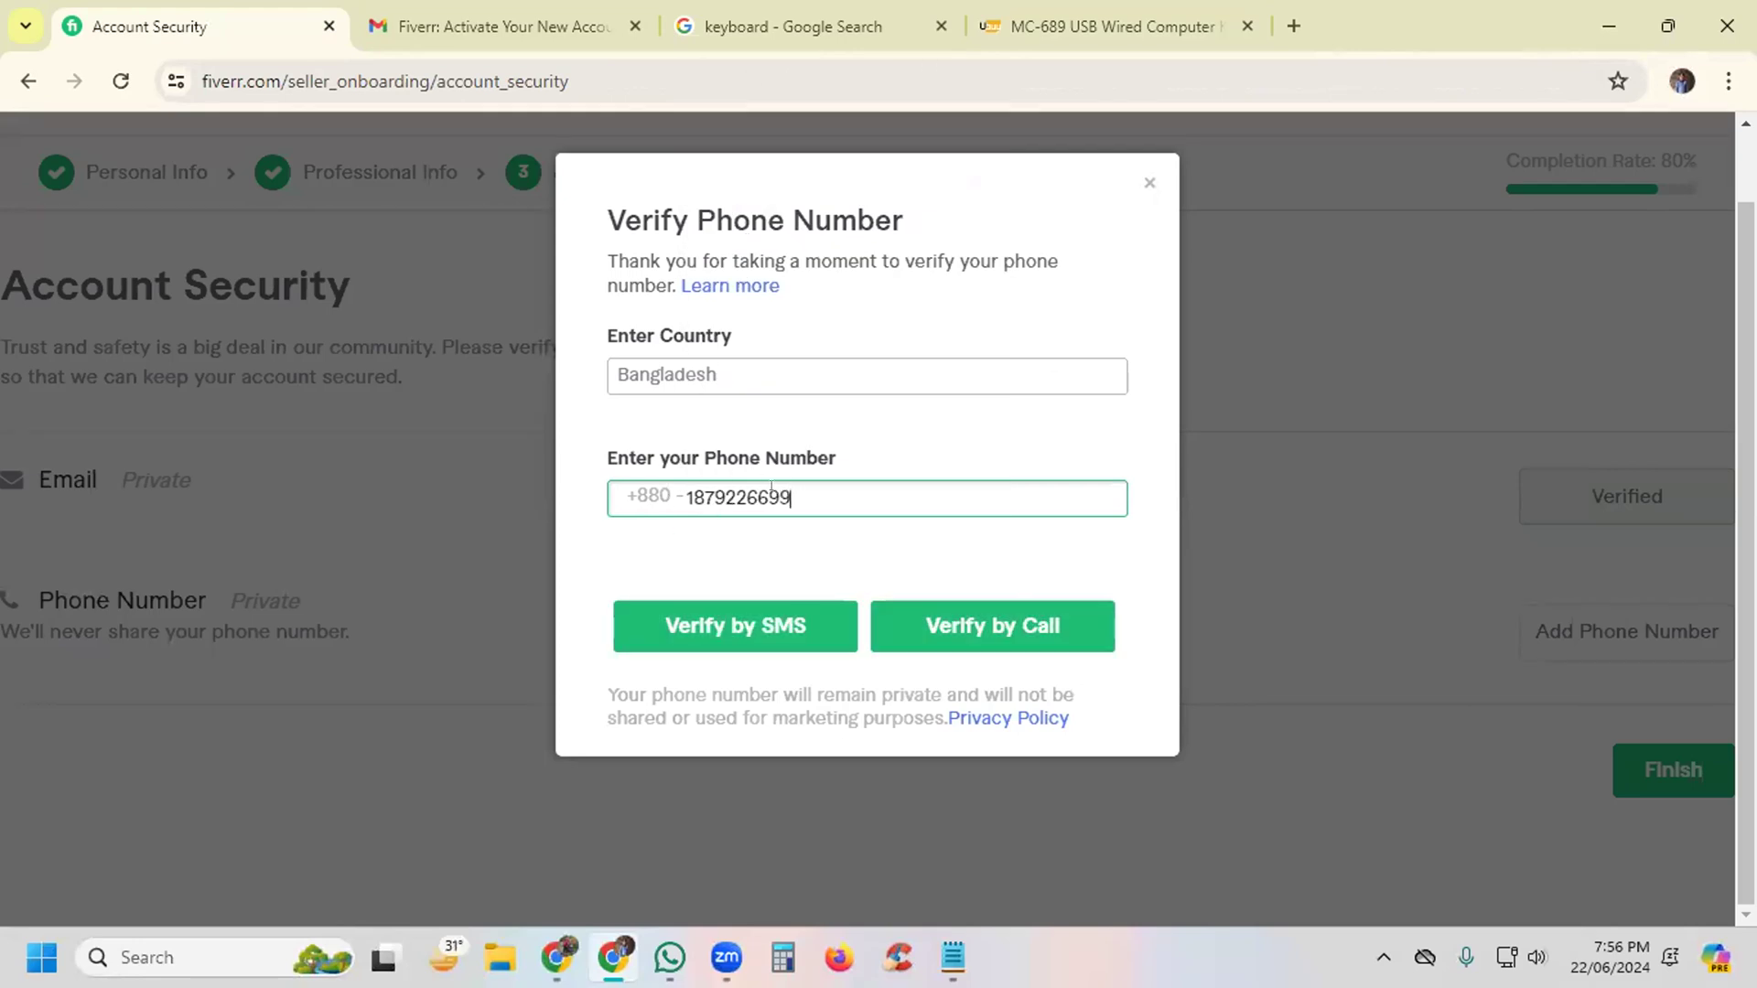
# - Replace it with a different 10-digit number after +880 and request verification by SMS
pyautogui.press('BackSpace')
pyautogui.press('BackSpace')
pyautogui.press('BackSpace')
pyautogui.press('BackSpace')
pyautogui.press('BackSpace')
pyautogui.press('BackSpace')
pyautogui.press('BackSpace')
pyautogui.press('BackSpace')
pyautogui.press('BackSpace')
pyautogui.press('BackSpace')
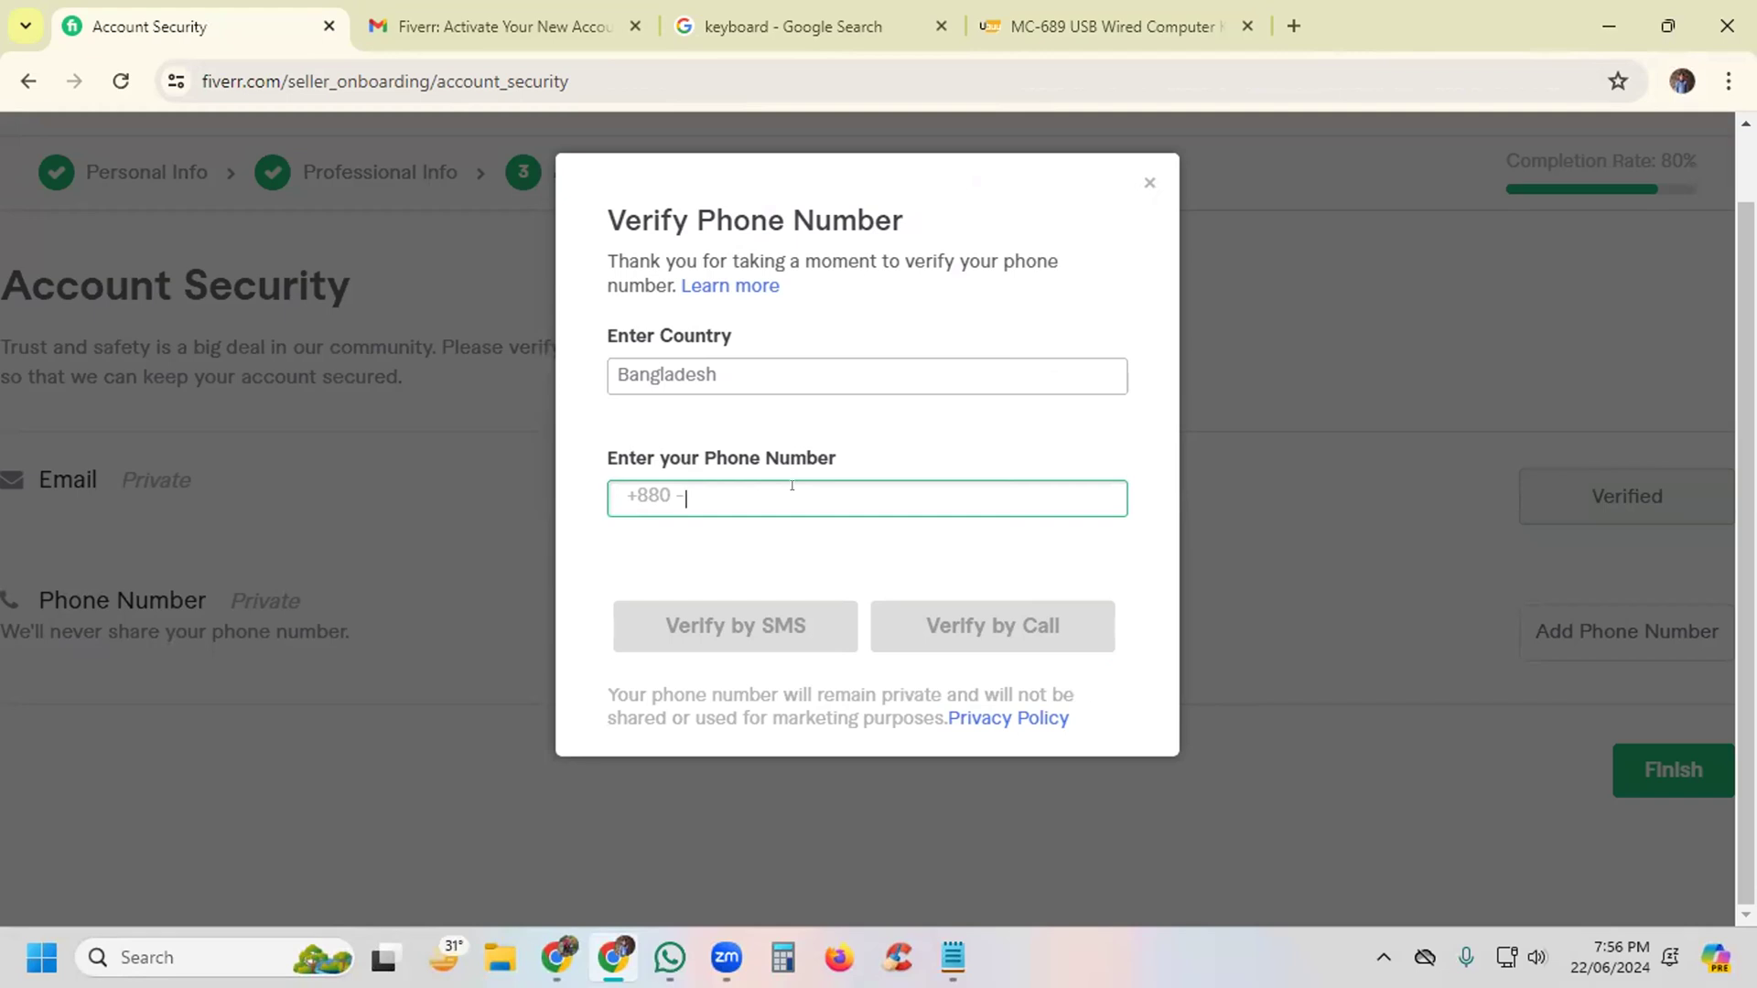
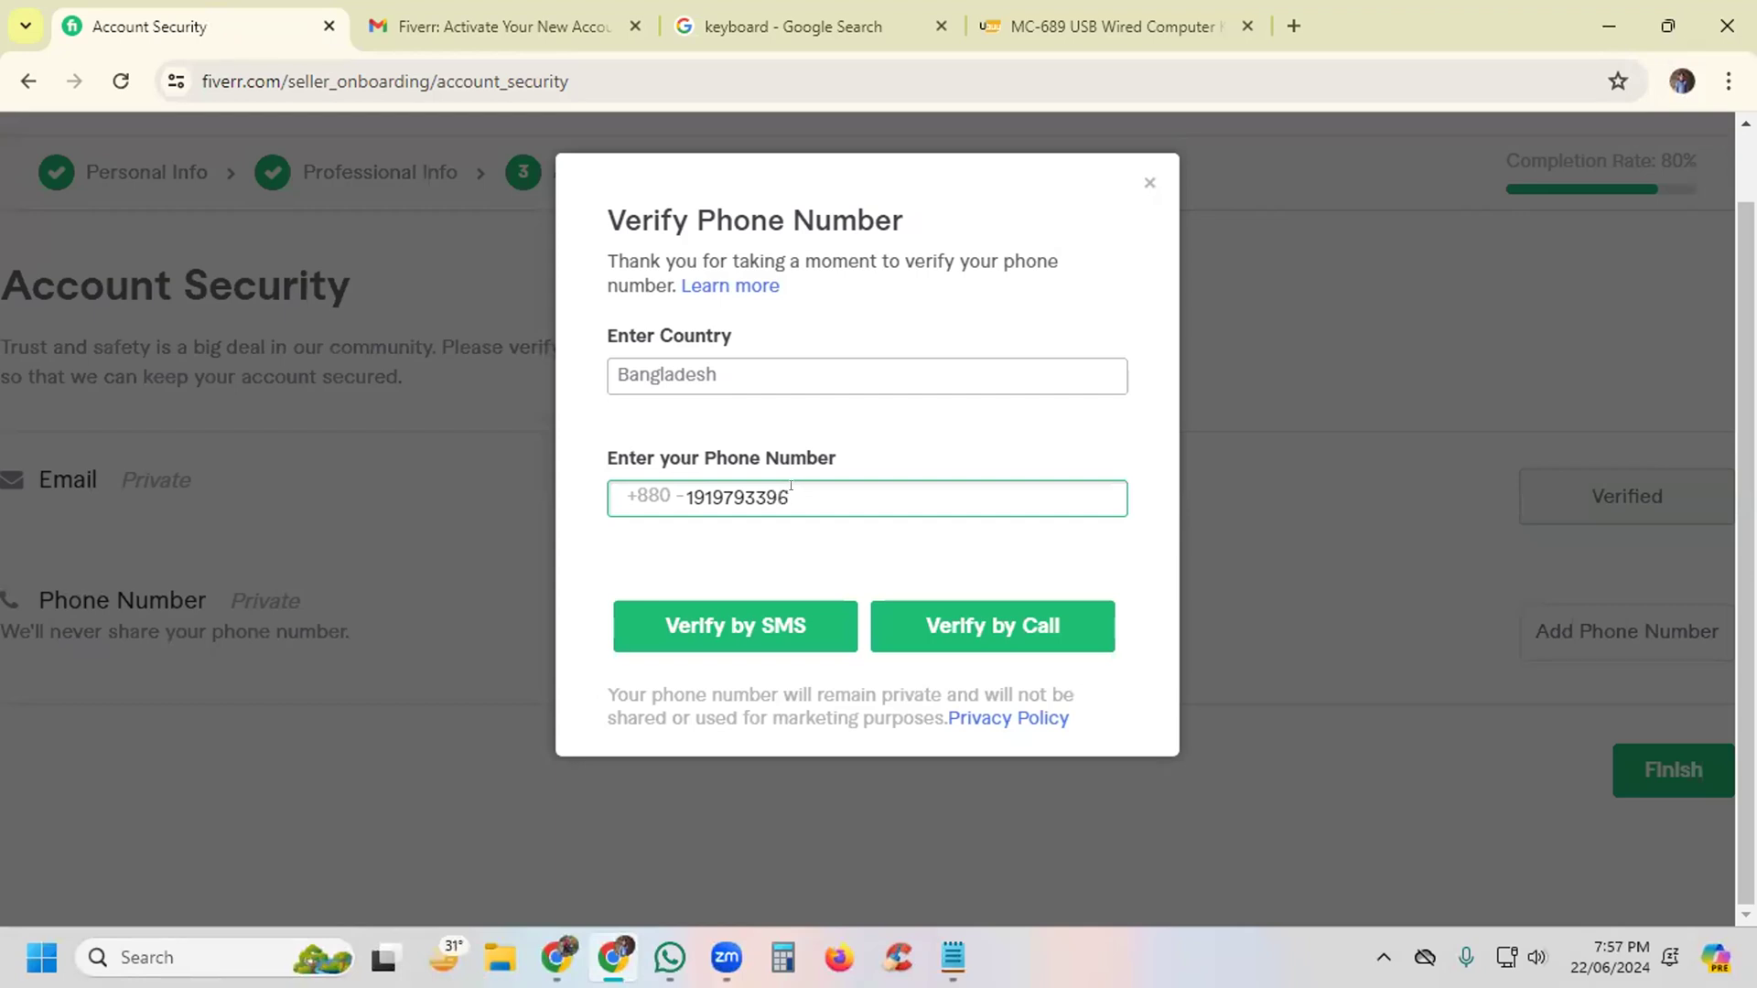
pyautogui.click(893, 419)
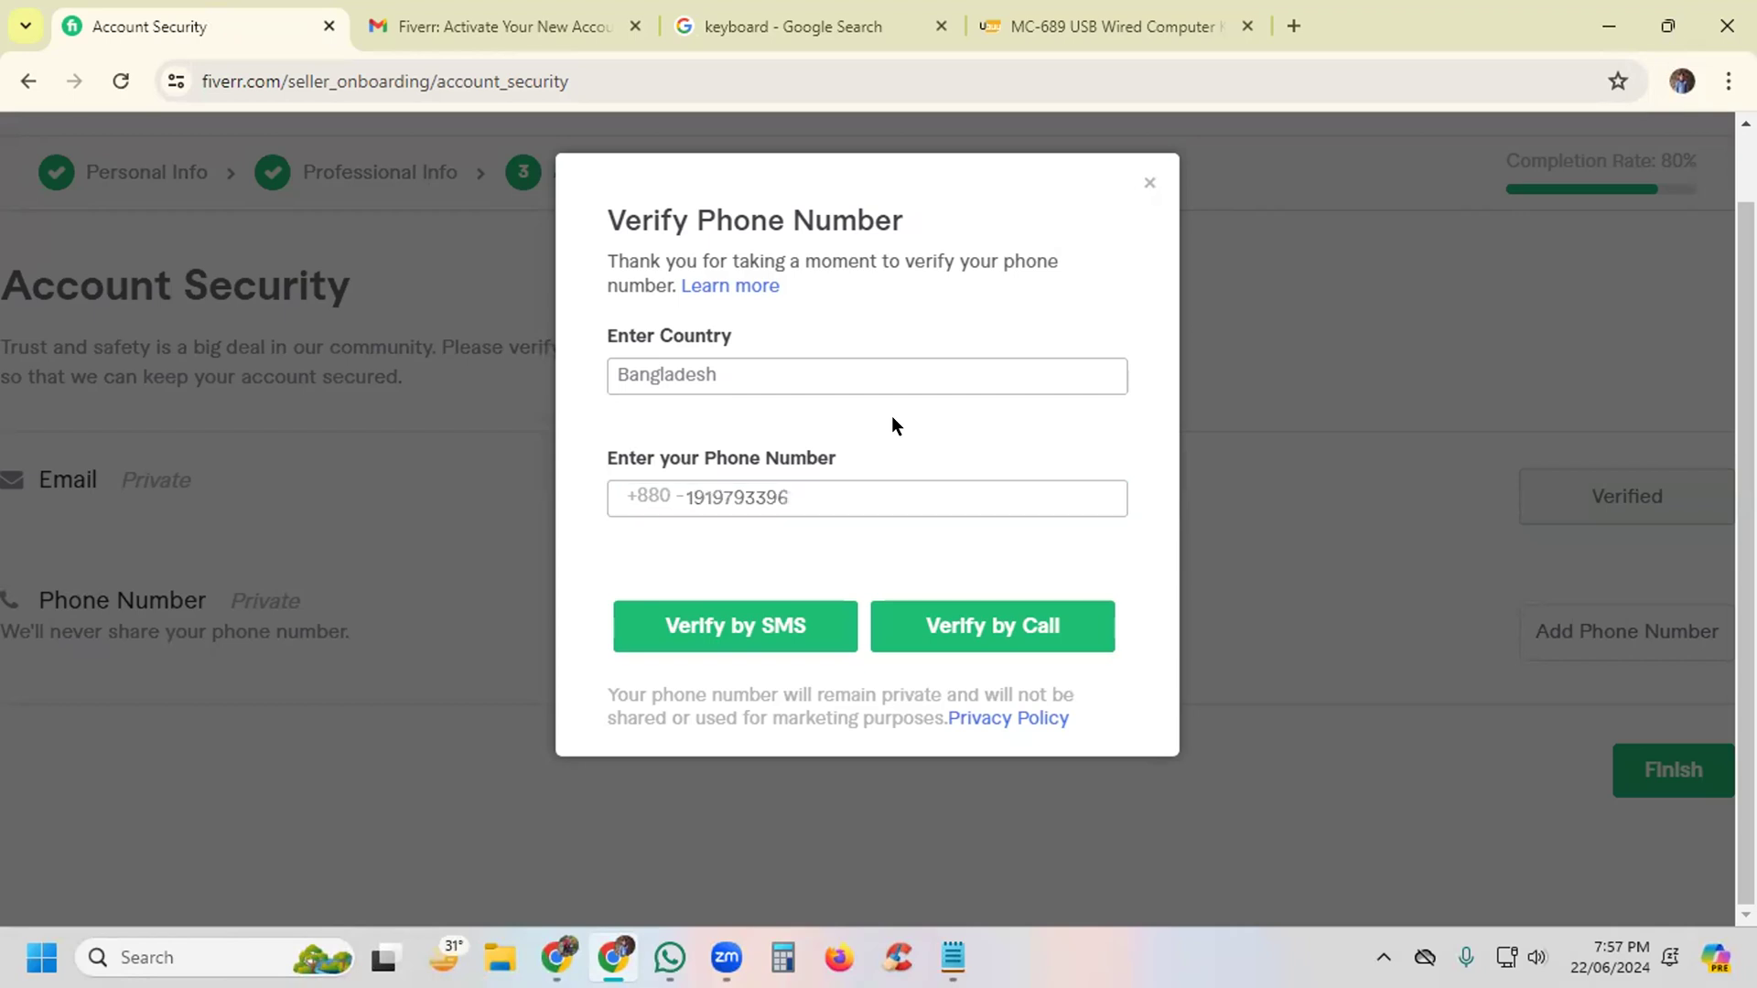
pyautogui.click(685, 626)
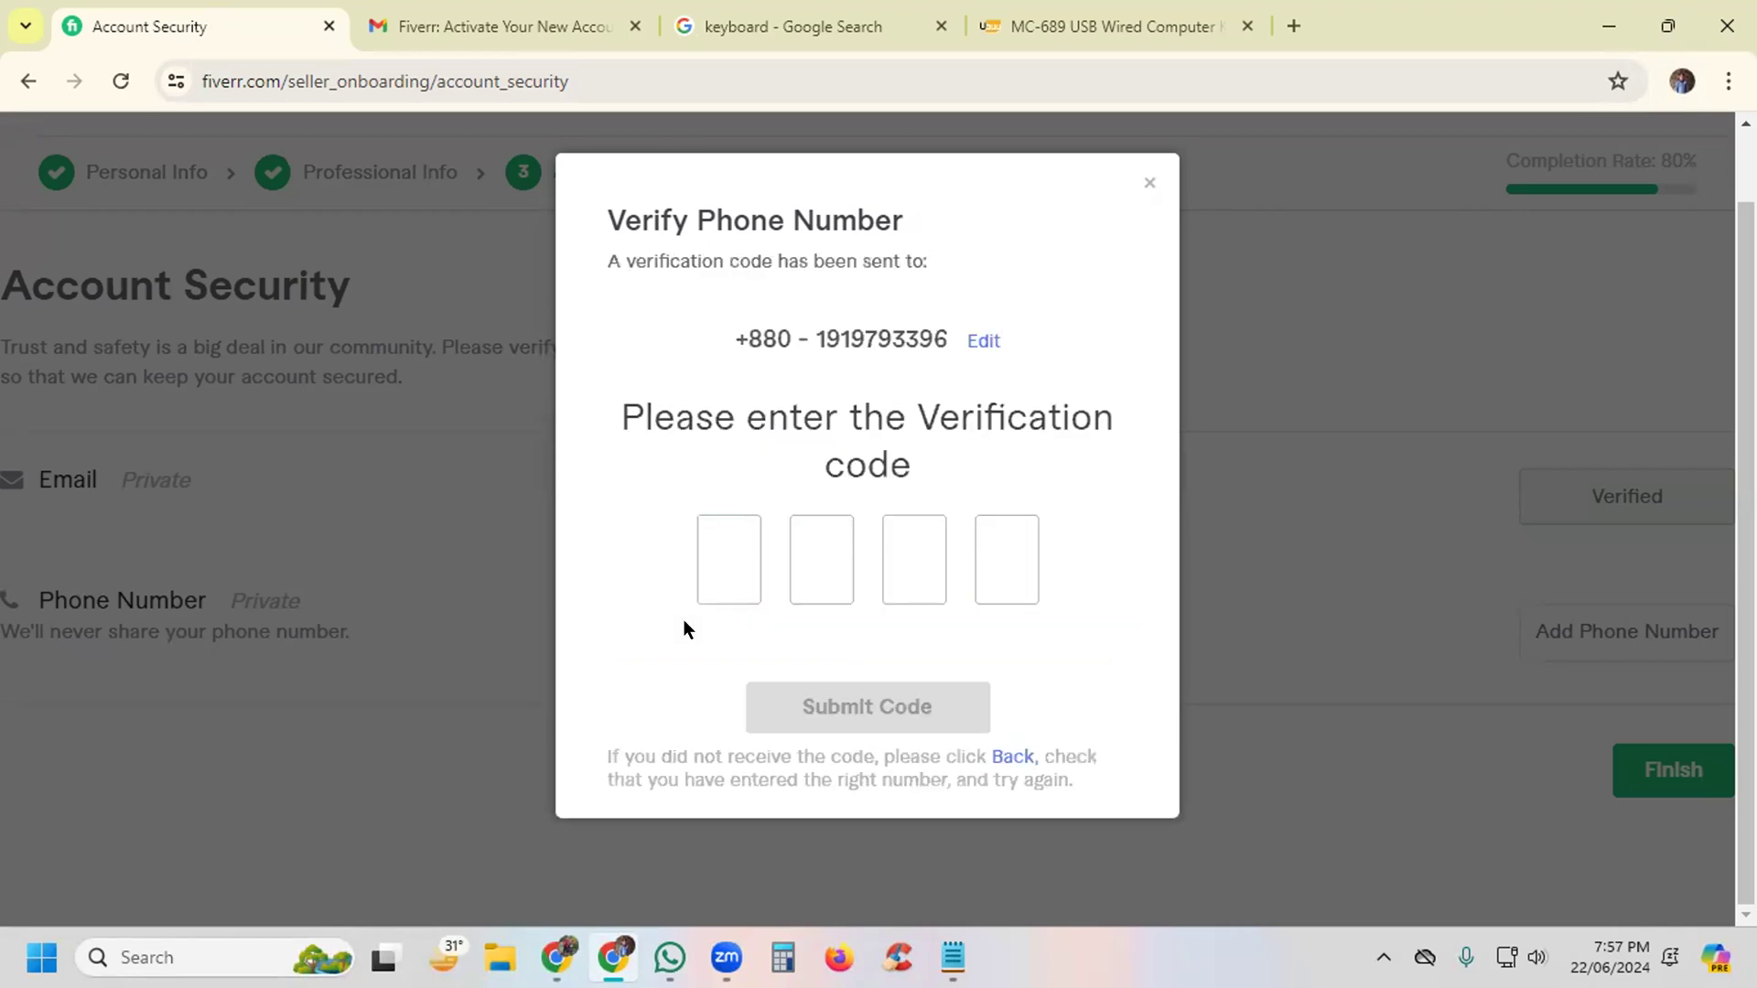
# - Enter the four-digit phone verification code and submit it
pyautogui.click(710, 562)
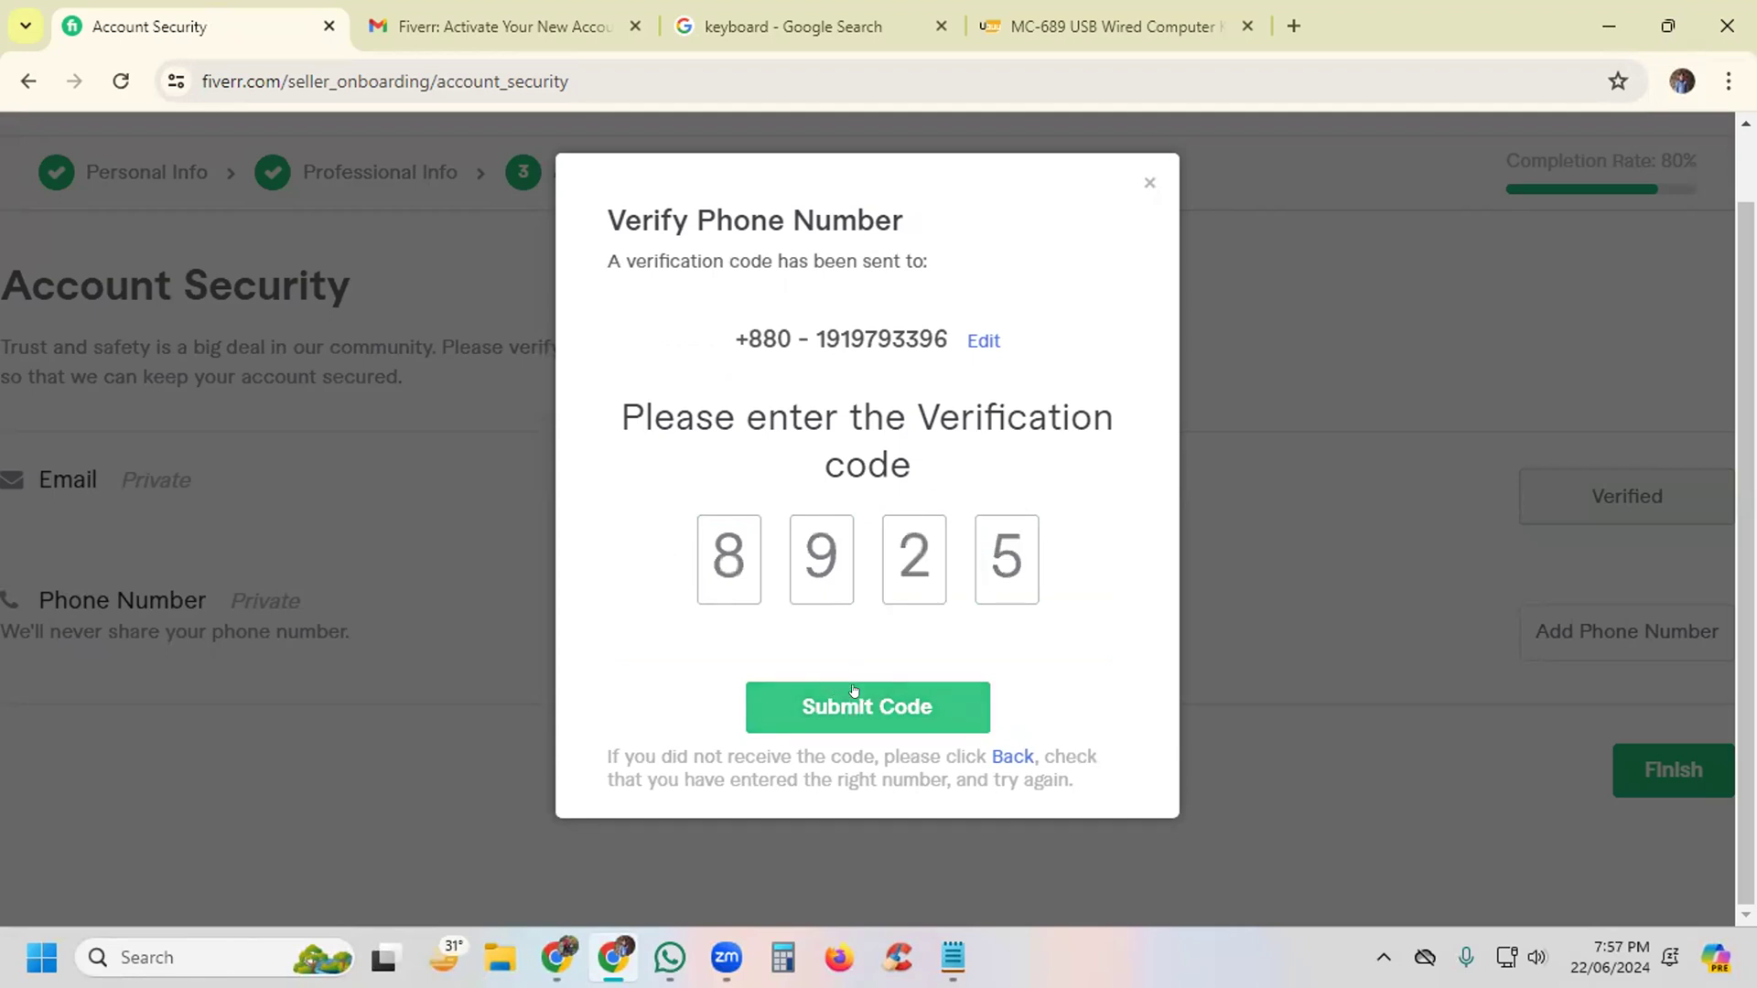
pyautogui.click(844, 712)
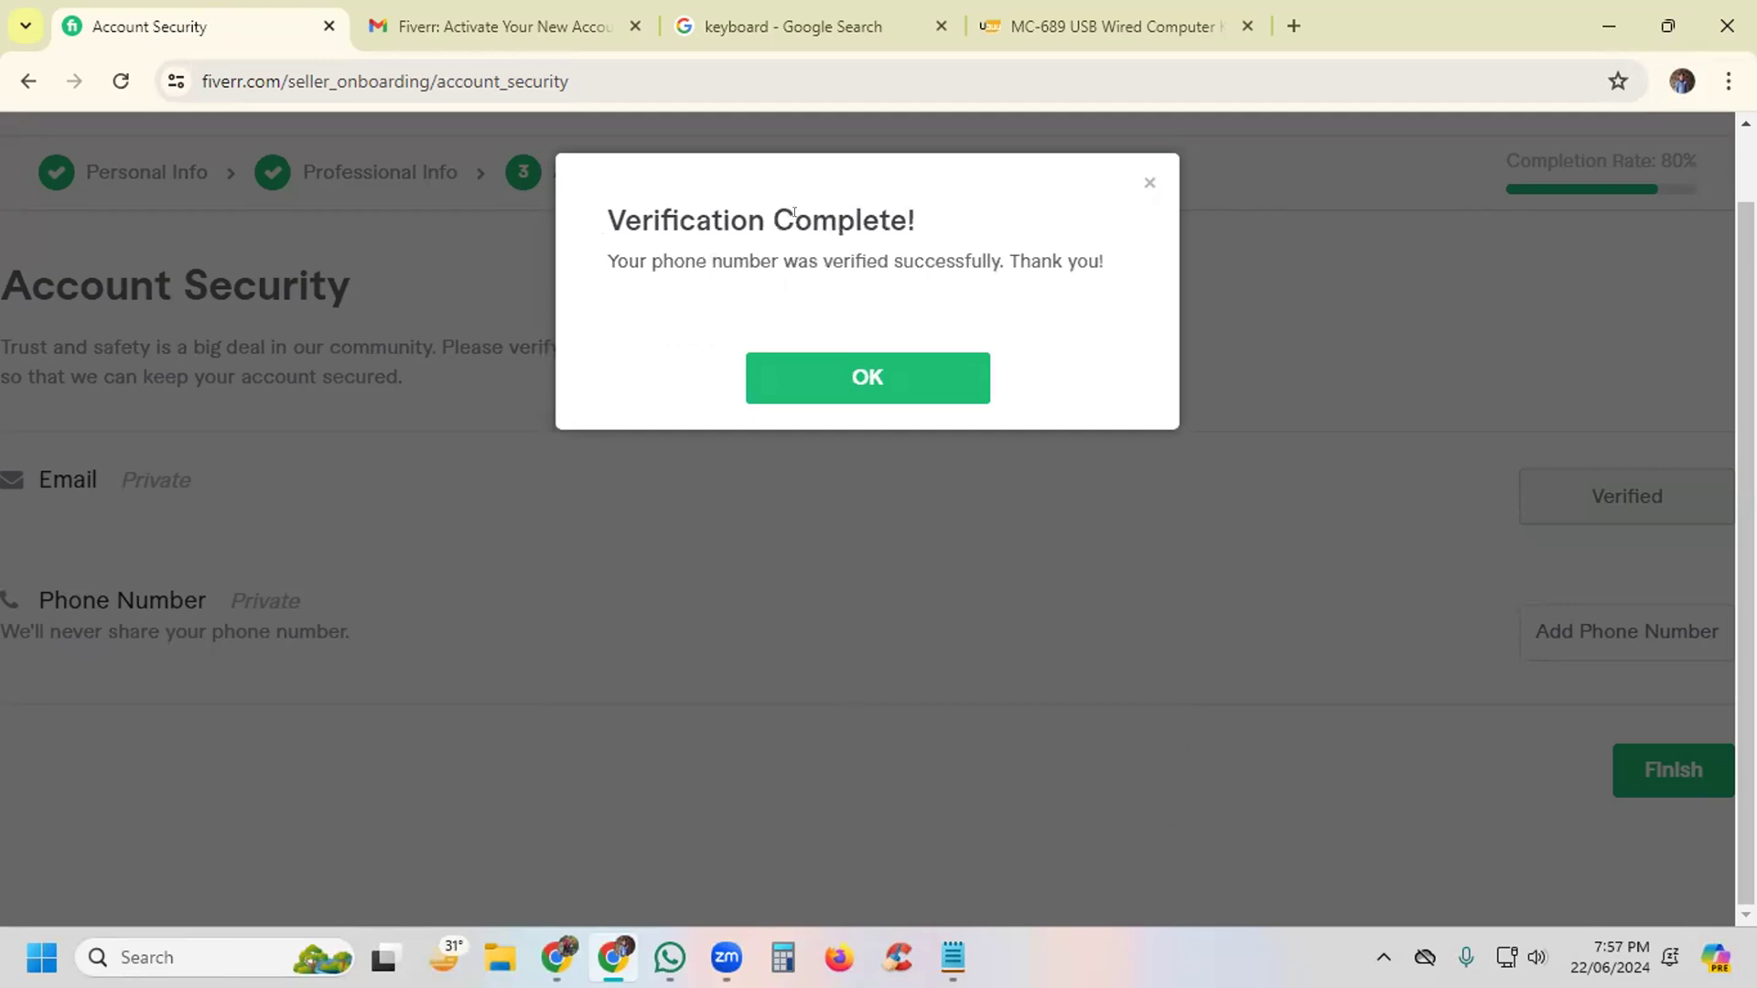
# - Add the security question 'What was your childhood nickname?' with an answer and finish
pyautogui.click(837, 371)
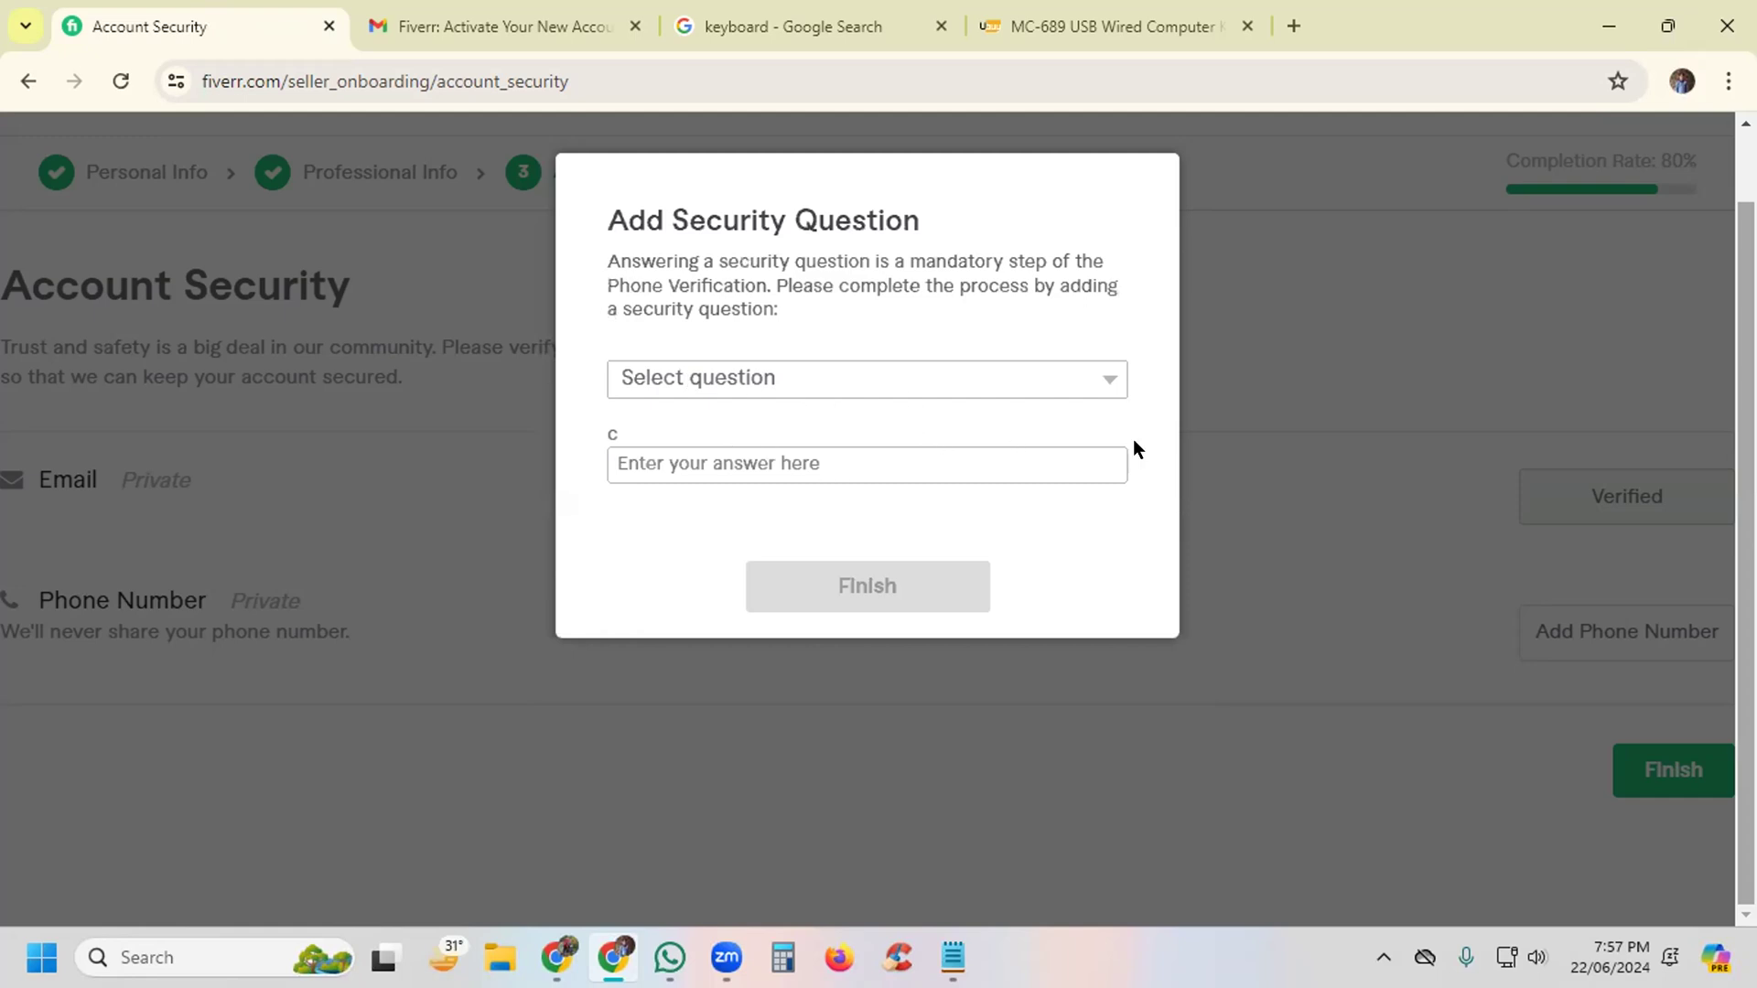
pyautogui.click(785, 379)
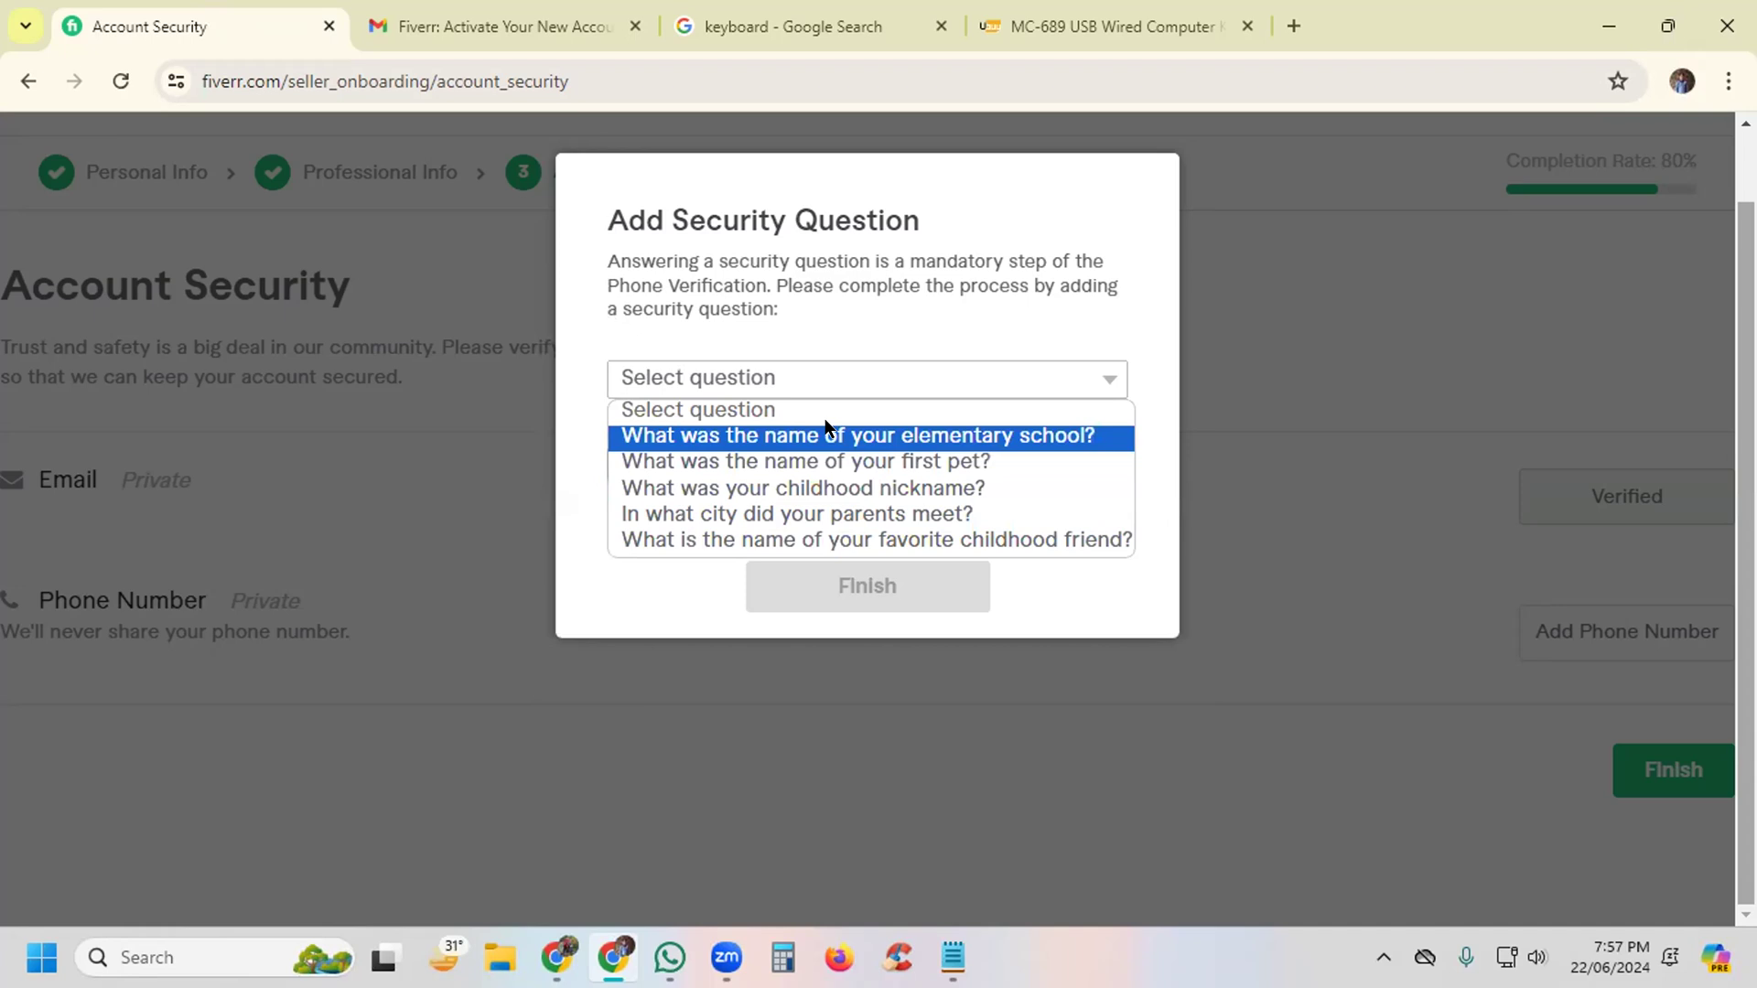
pyautogui.click(806, 488)
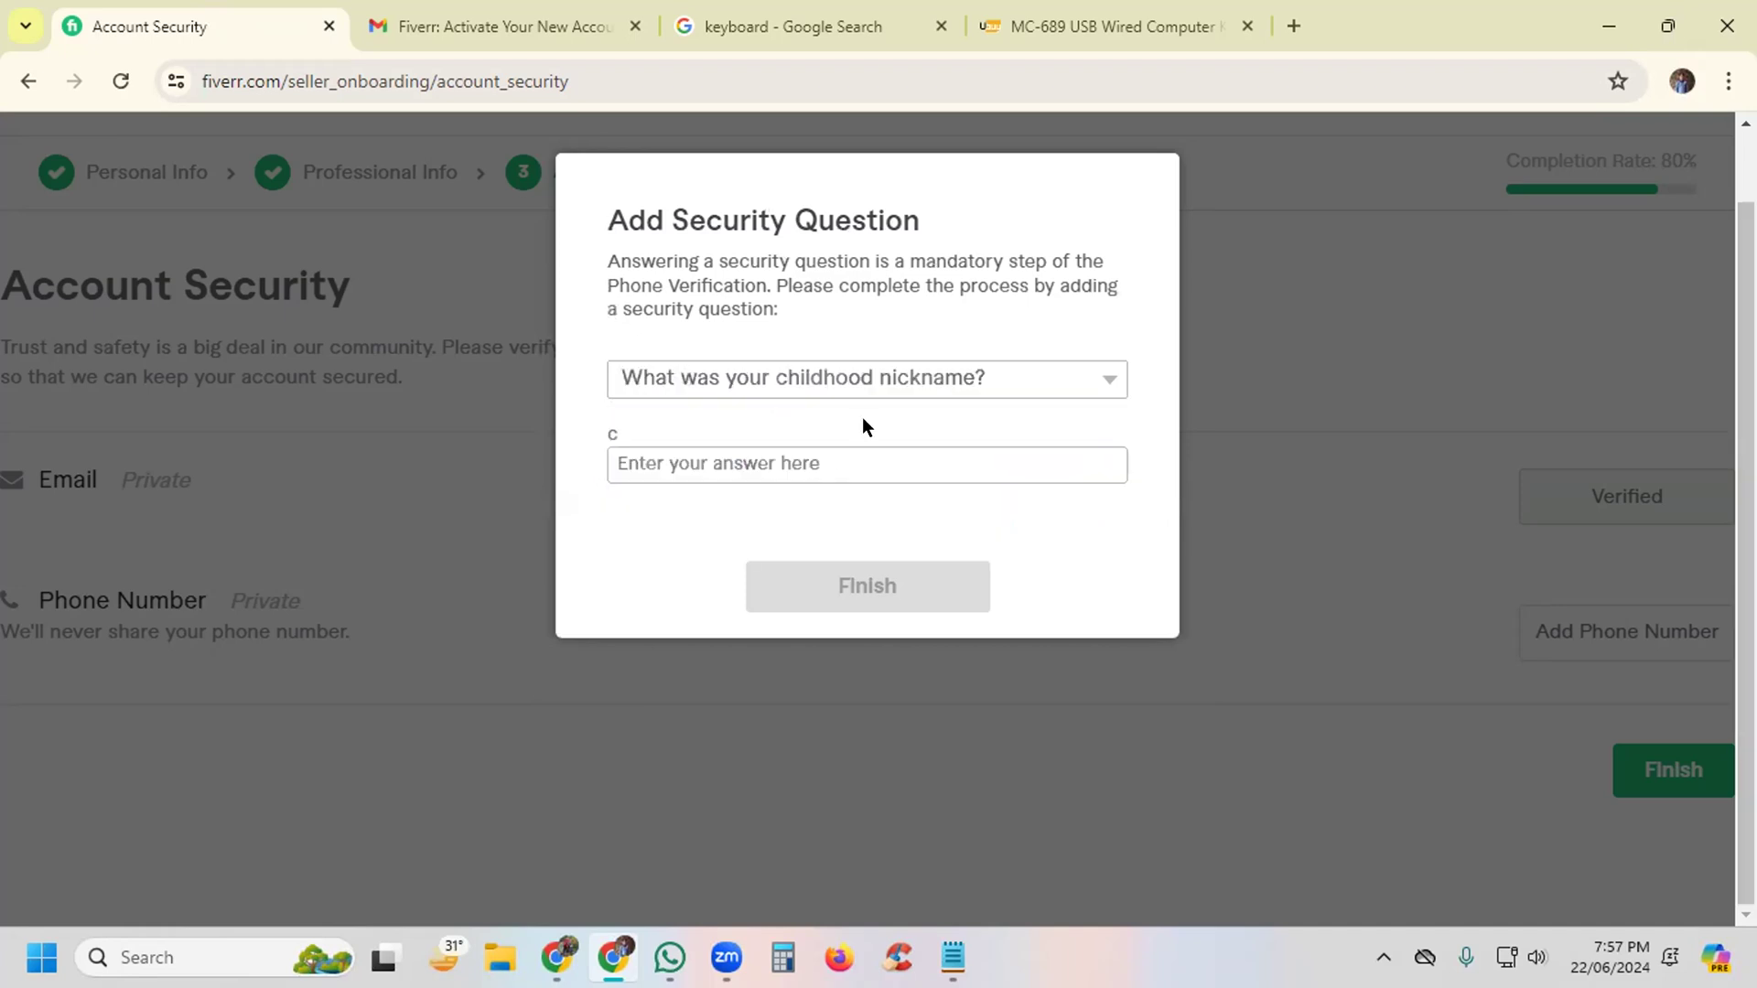
pyautogui.click(713, 463)
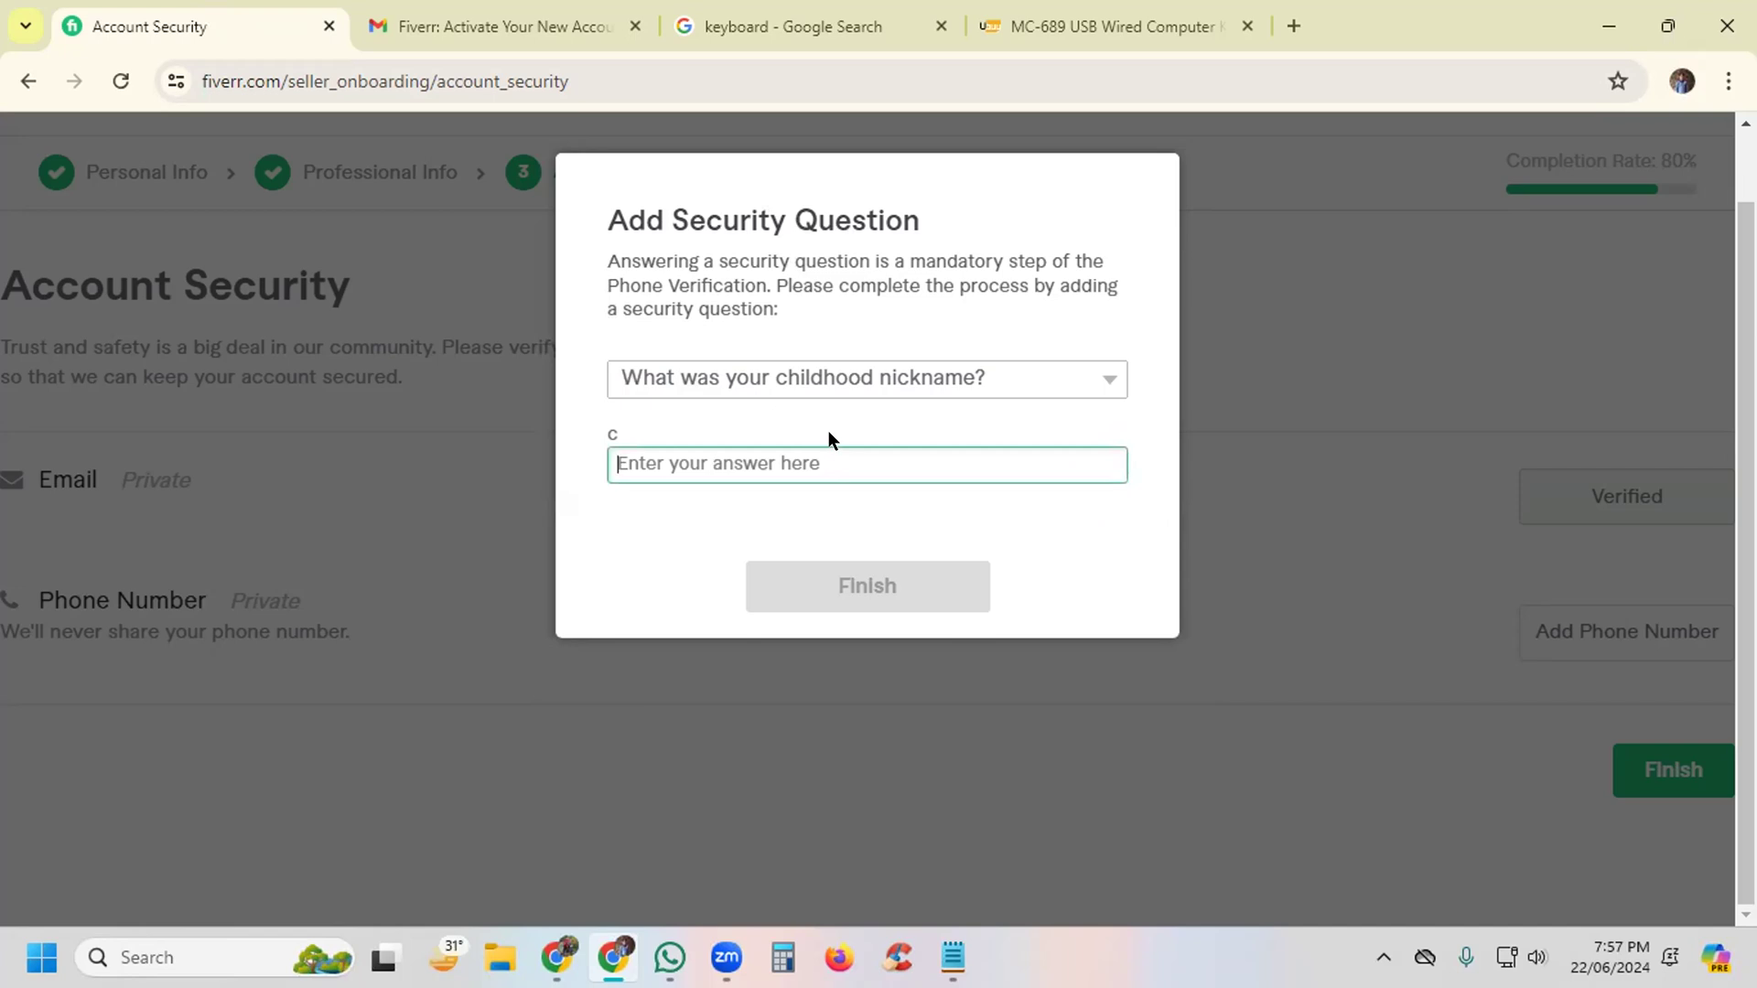
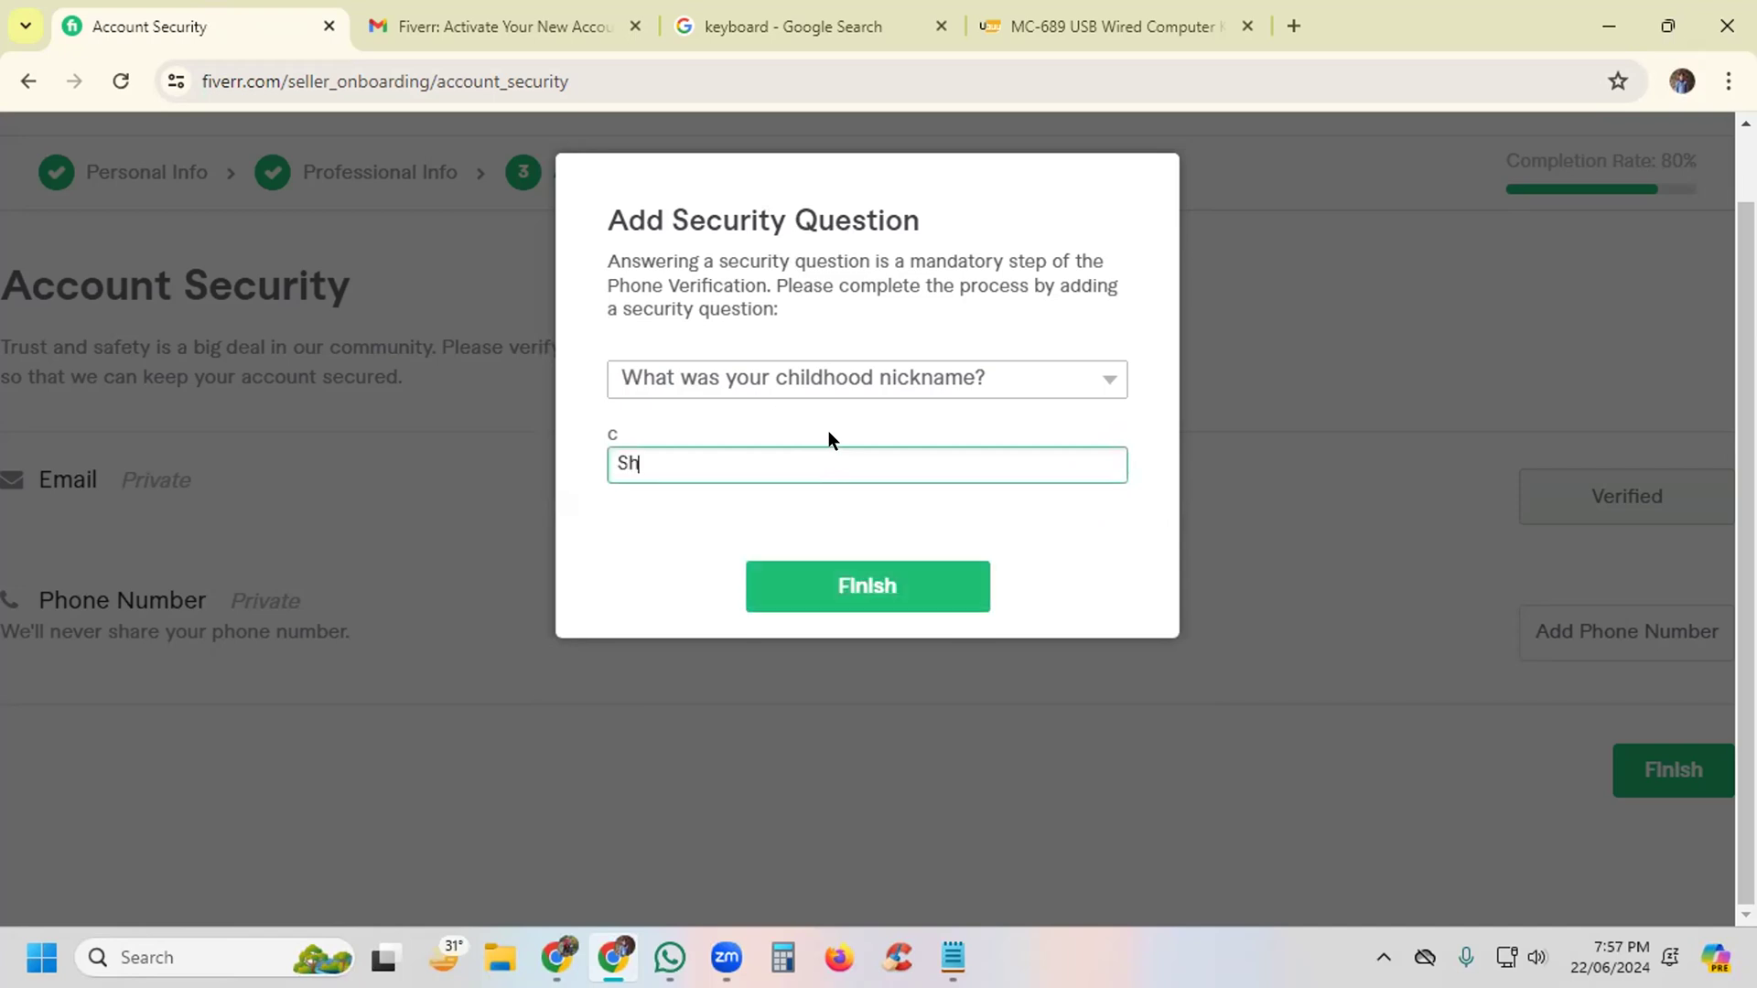
pyautogui.click(823, 587)
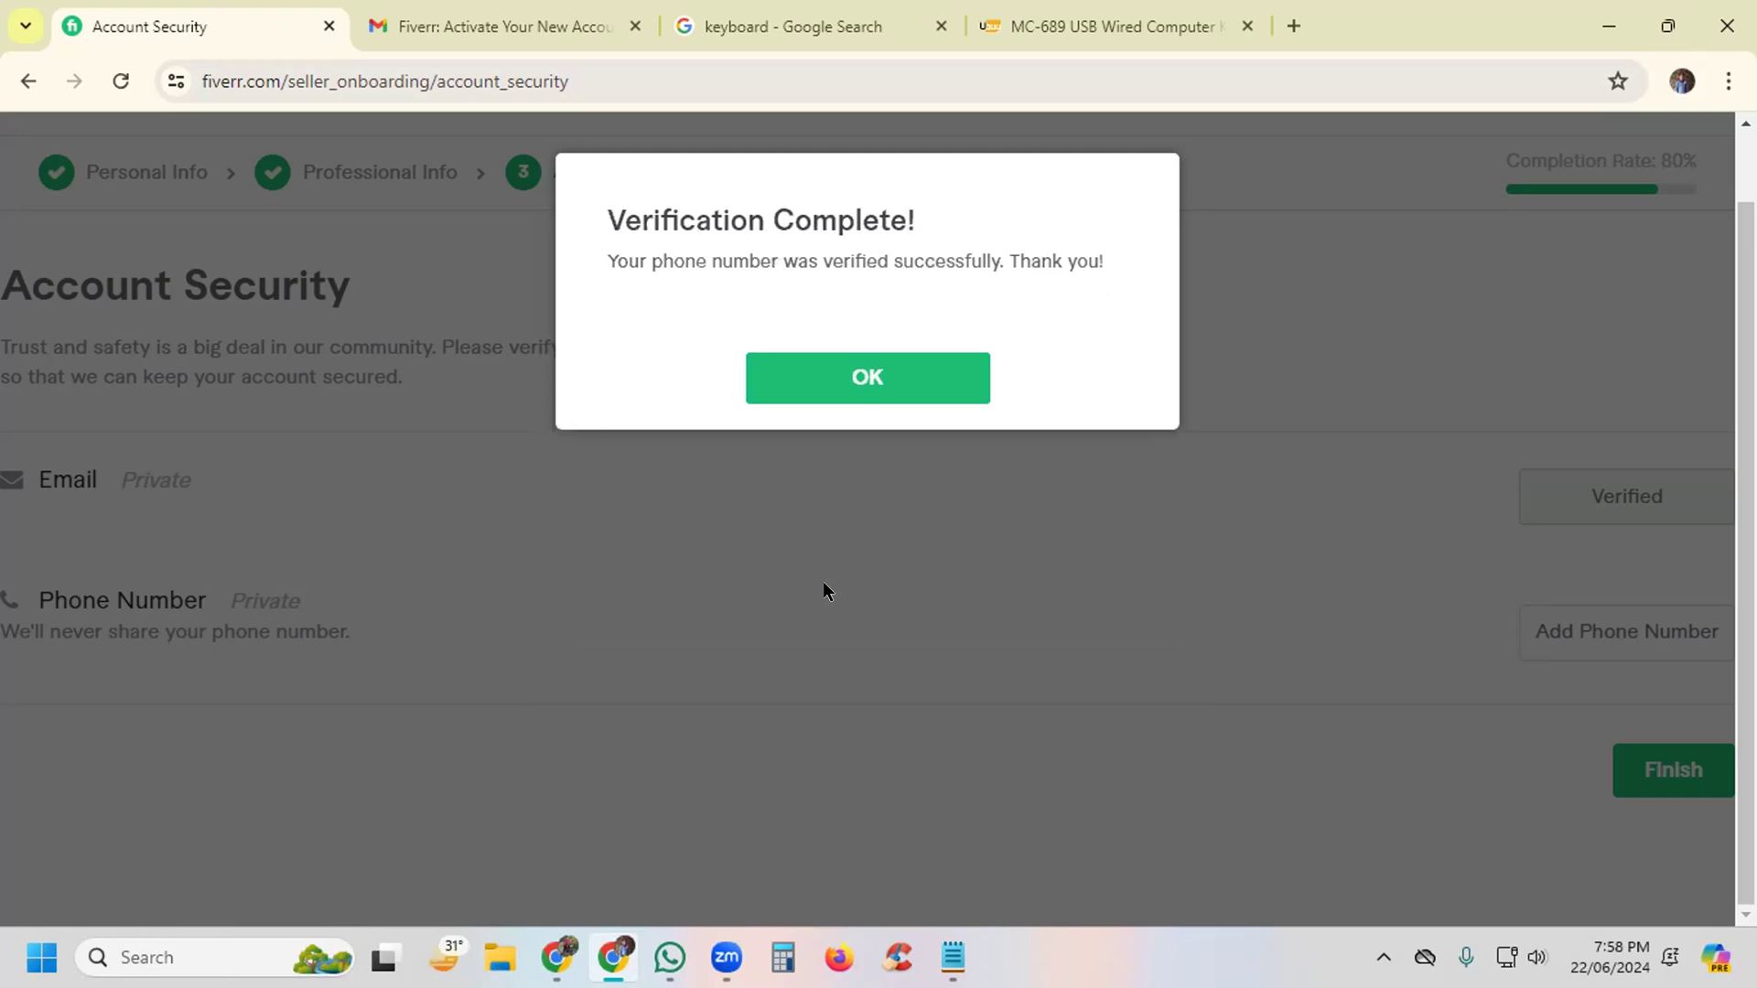
pyautogui.click(876, 364)
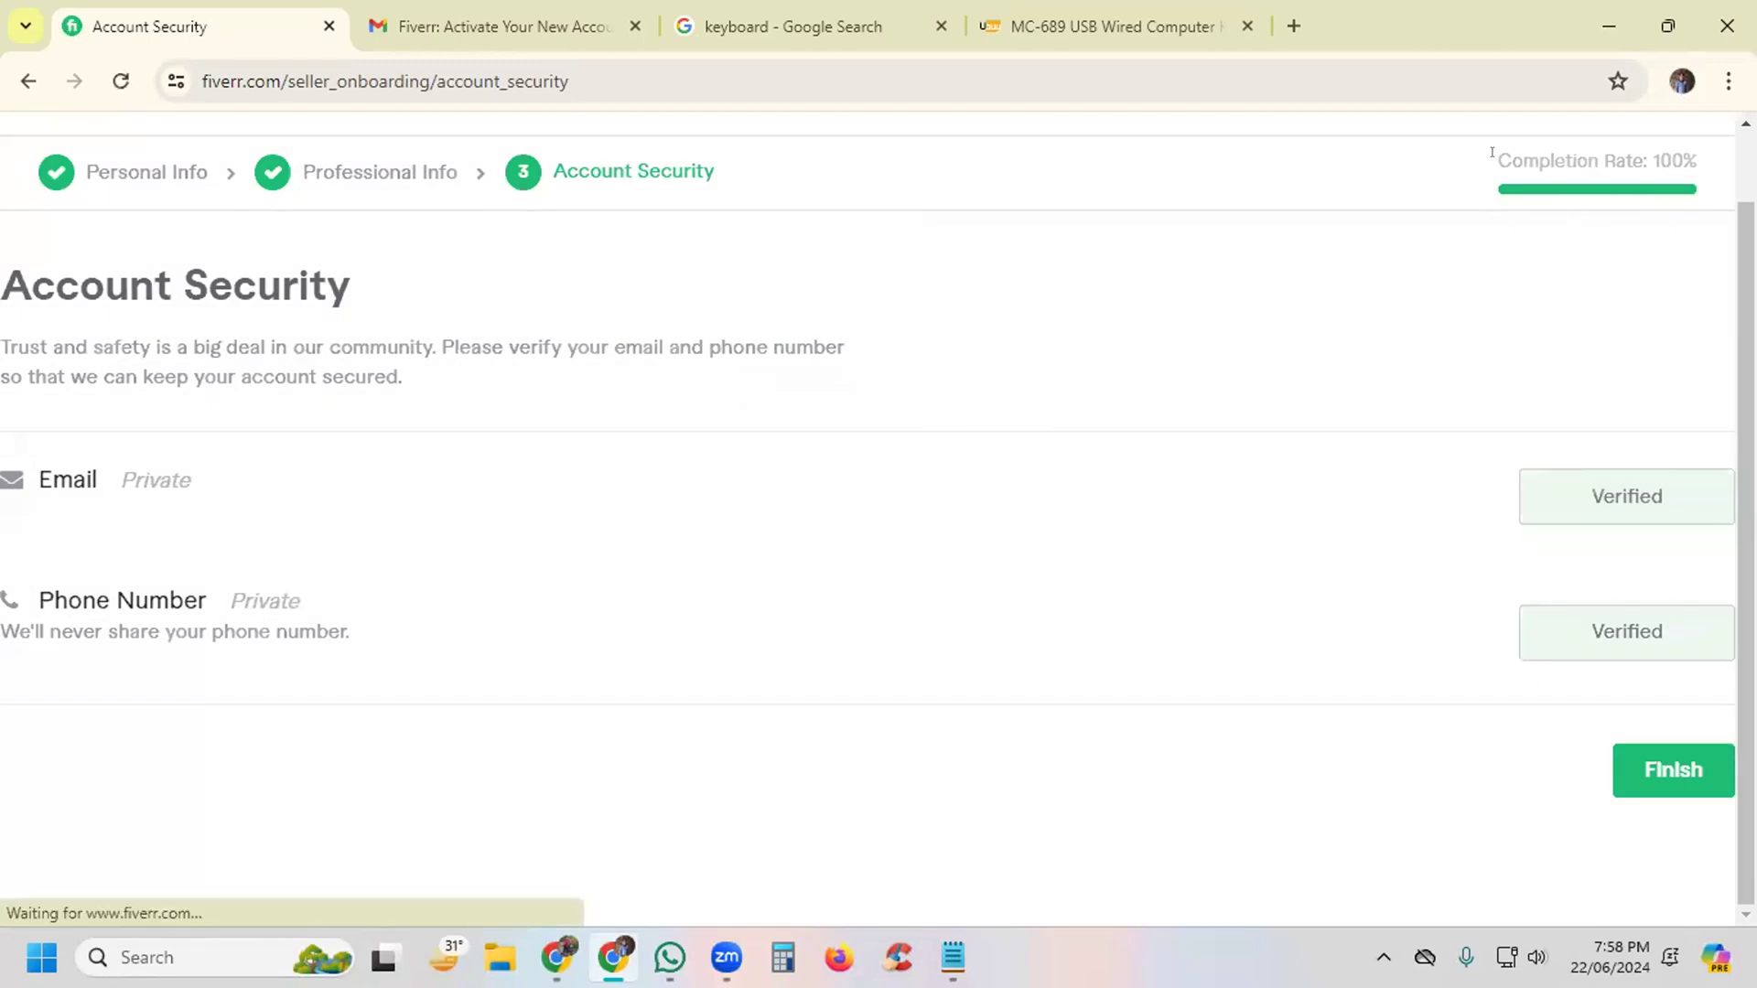
# - Finish the account security onboarding step and start a new gig
pyautogui.moveTo(1490, 157); pyautogui.dragTo(1680, 156)
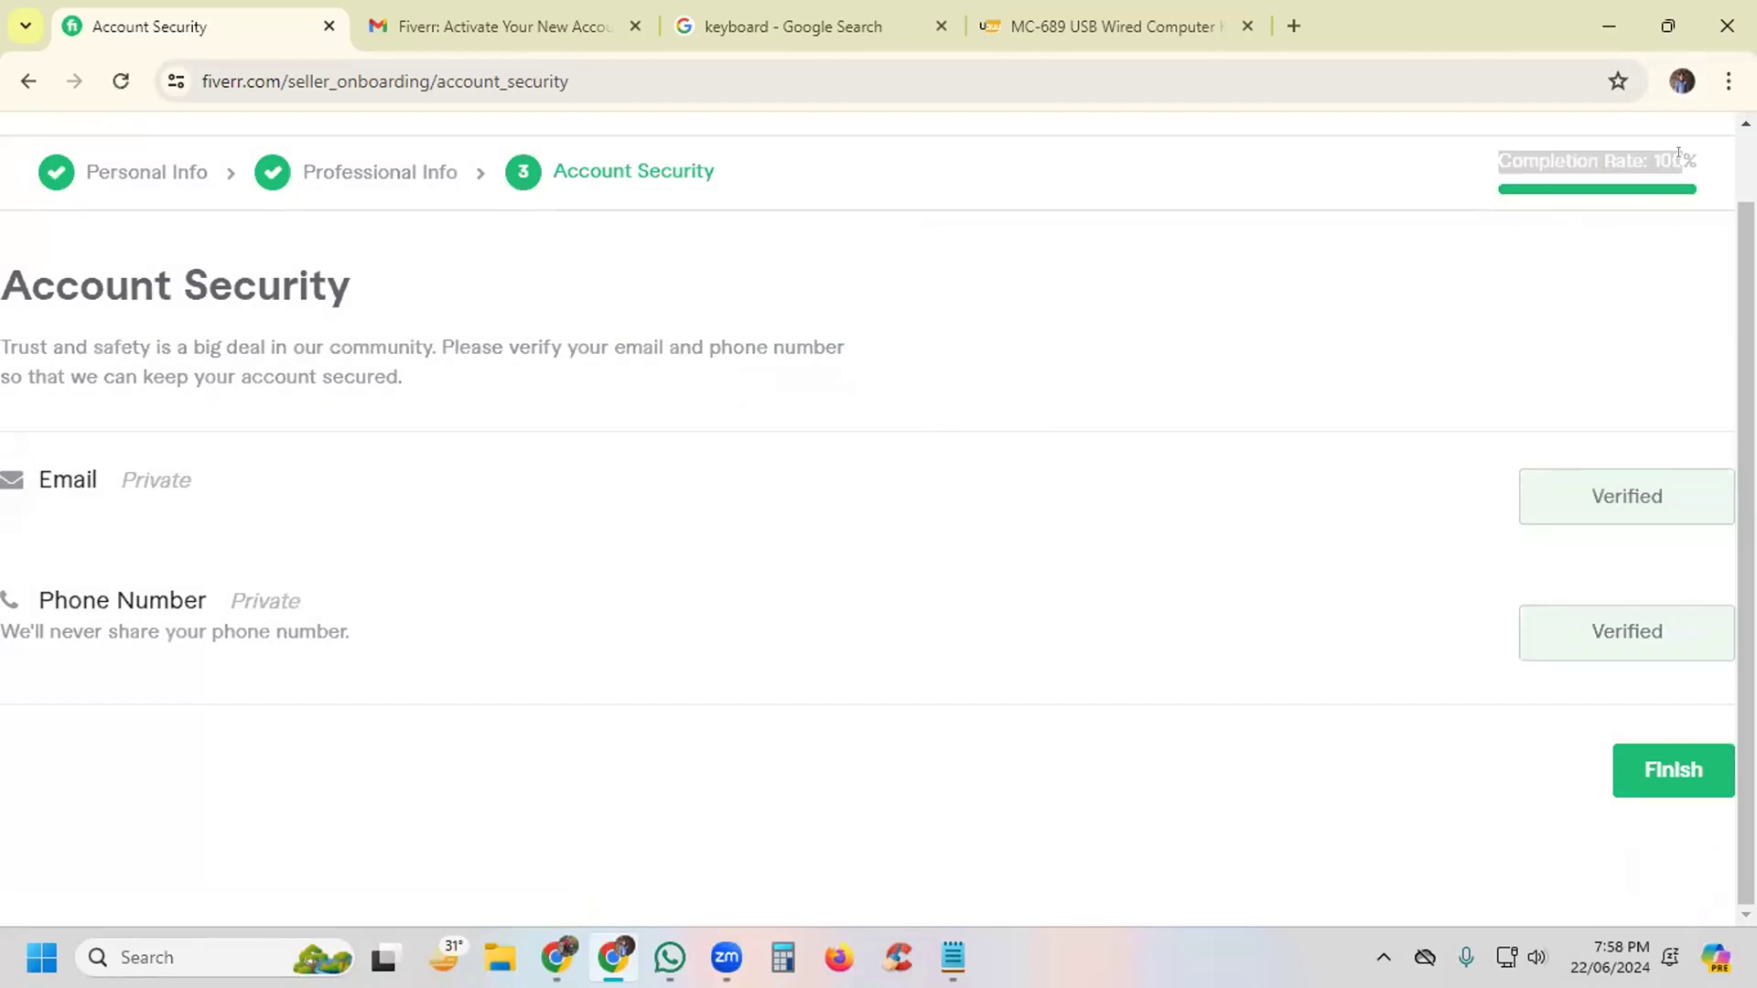
pyautogui.click(1674, 767)
pyautogui.click(853, 375)
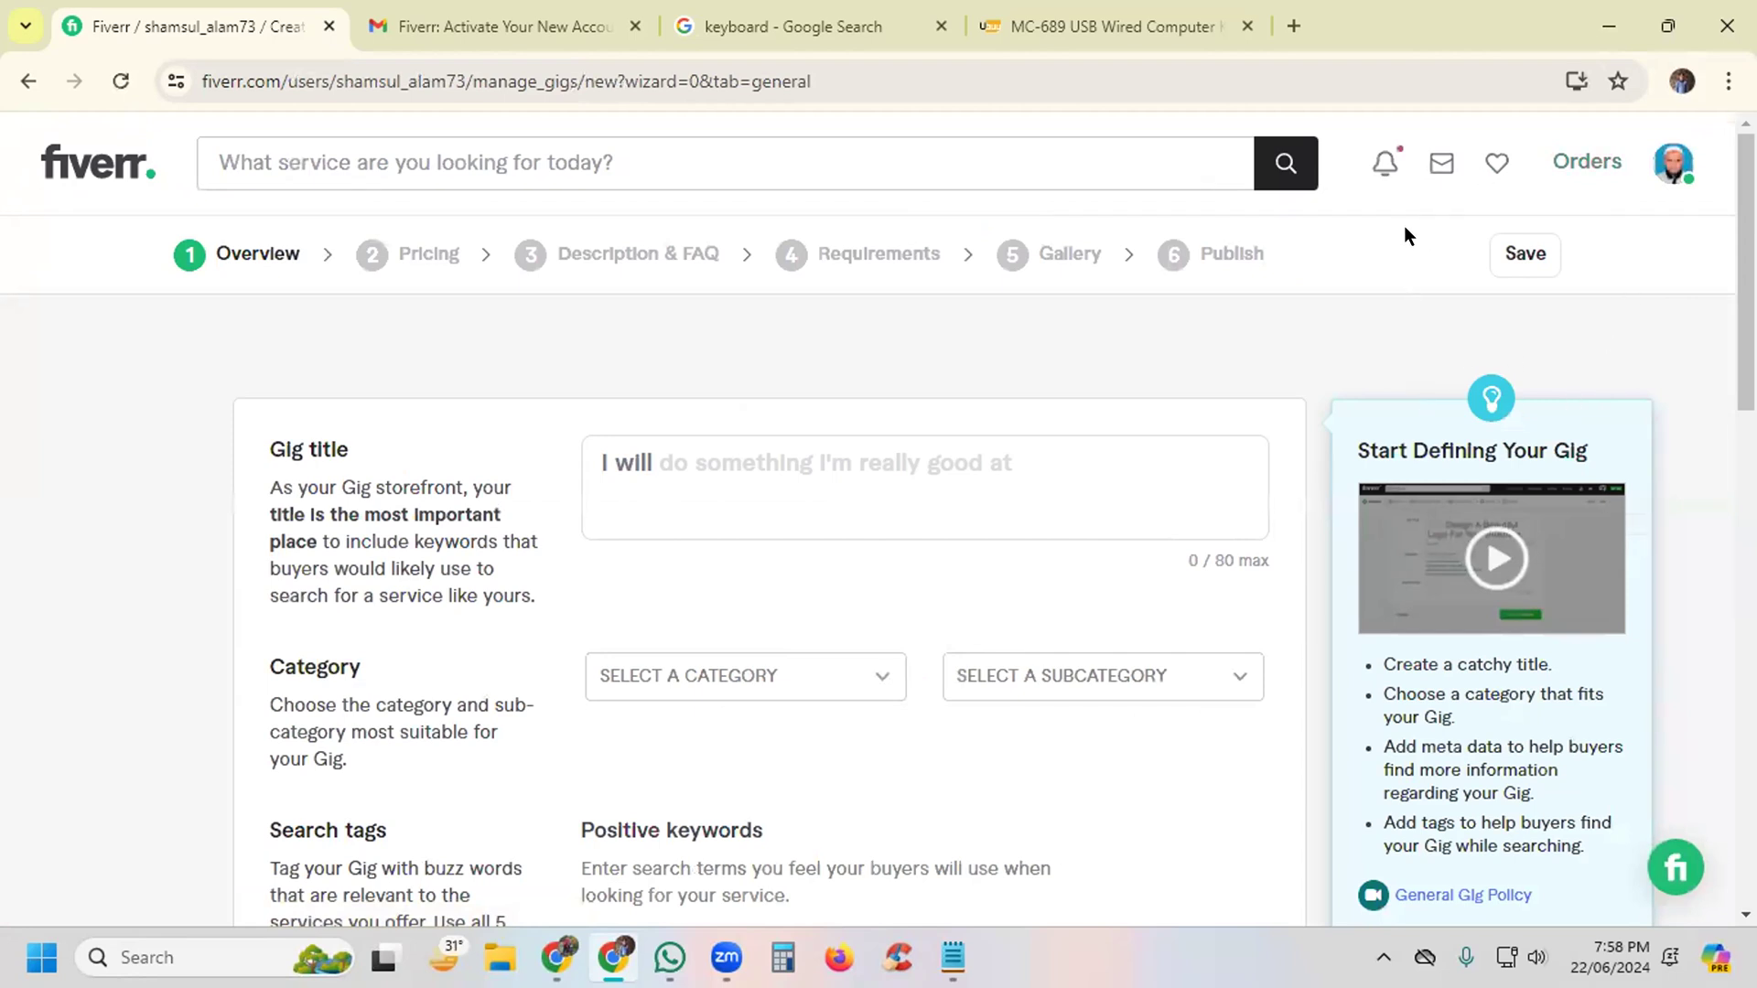
# - Mark the pending recommendations notification as read
pyautogui.click(1370, 163)
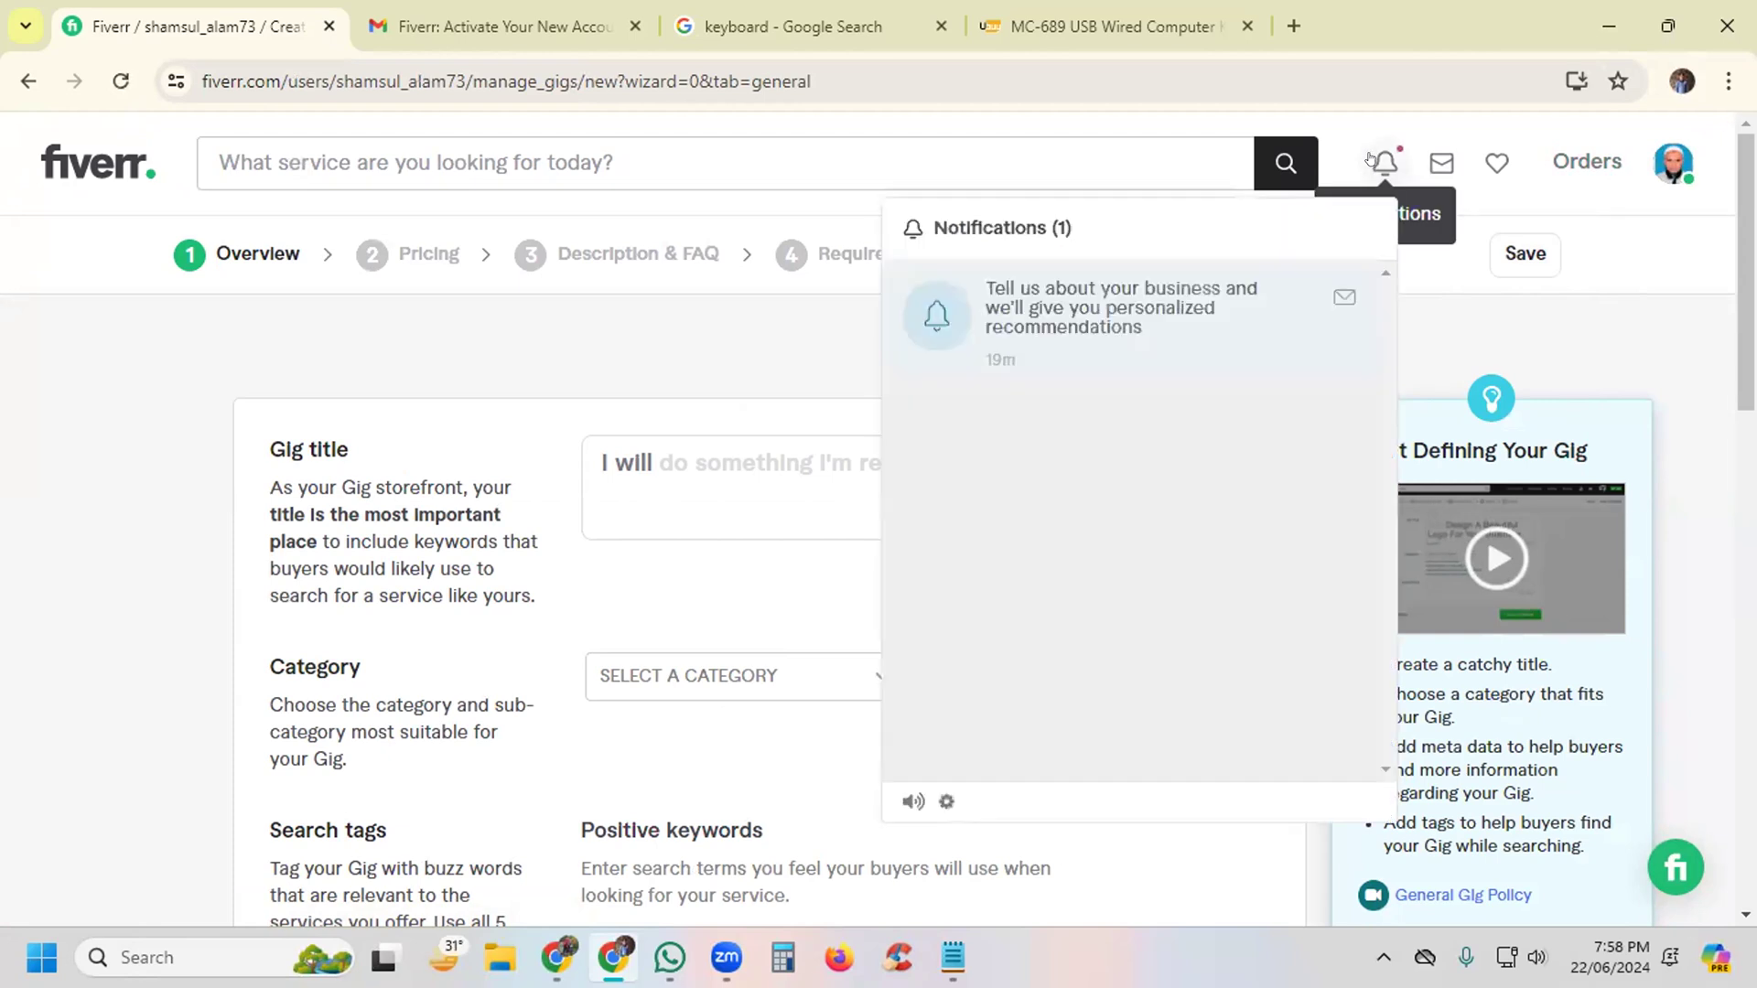
pyautogui.click(1338, 297)
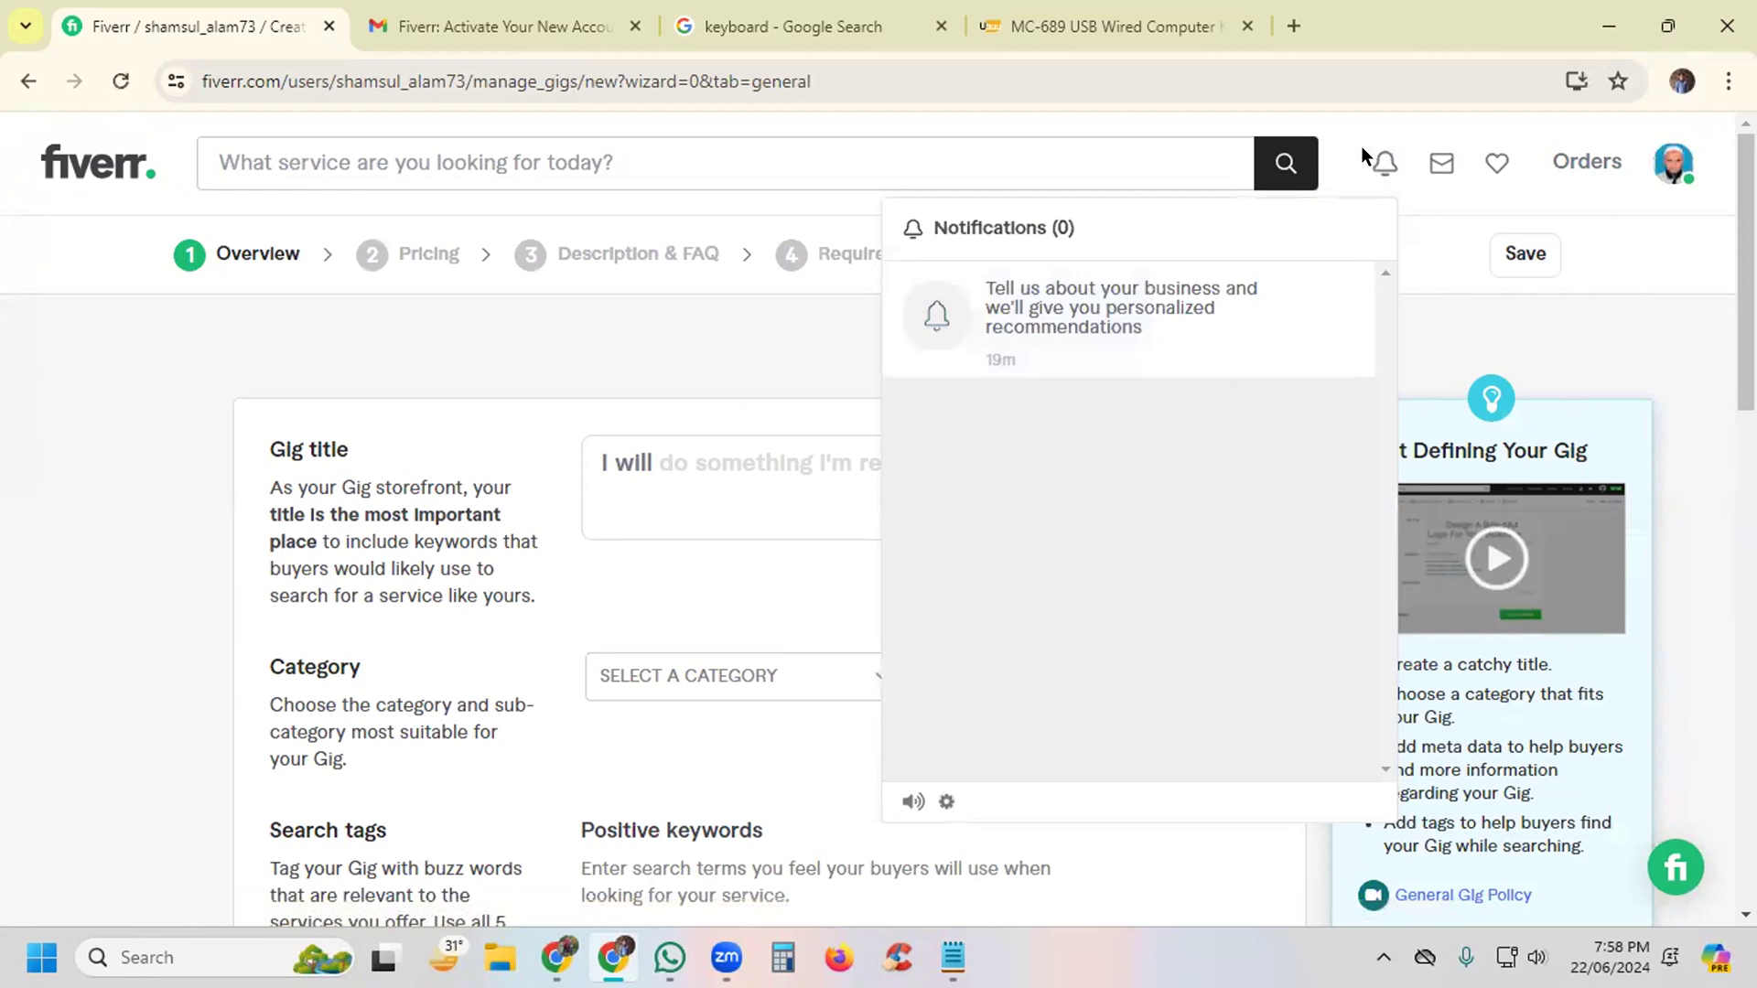
pyautogui.click(1419, 229)
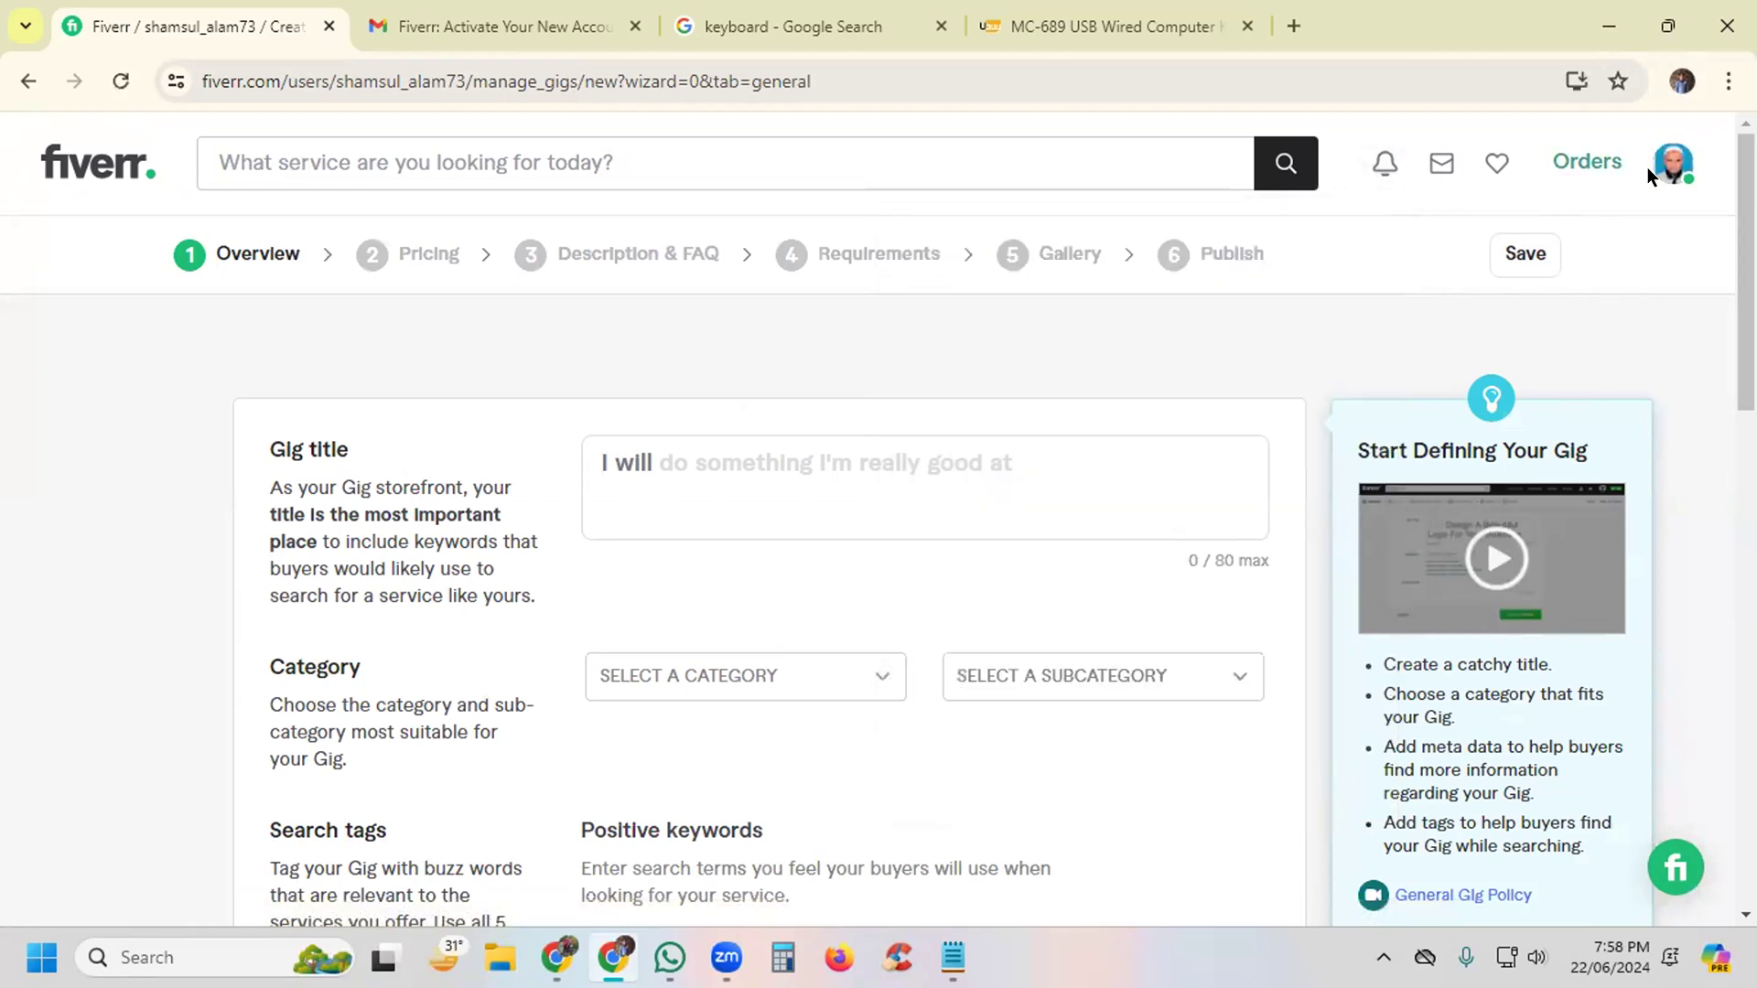
pyautogui.click(1673, 169)
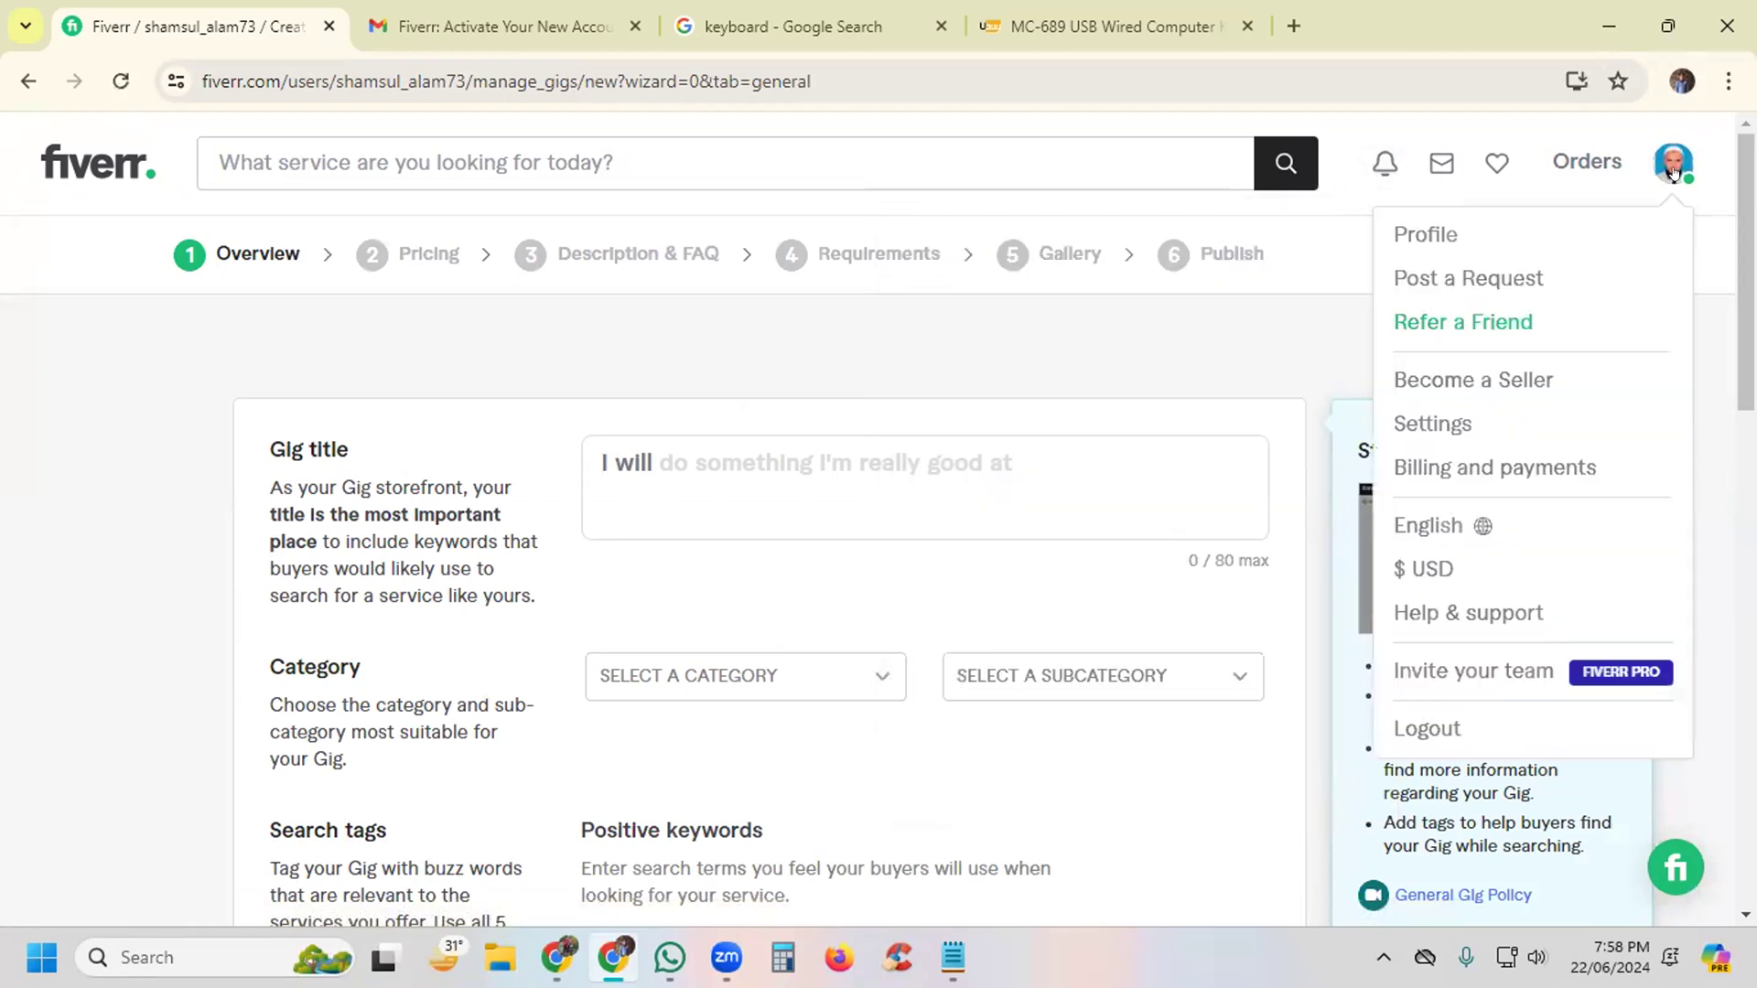
# - Go to the personal profile page from the avatar menu and check notifications
pyautogui.click(1402, 228)
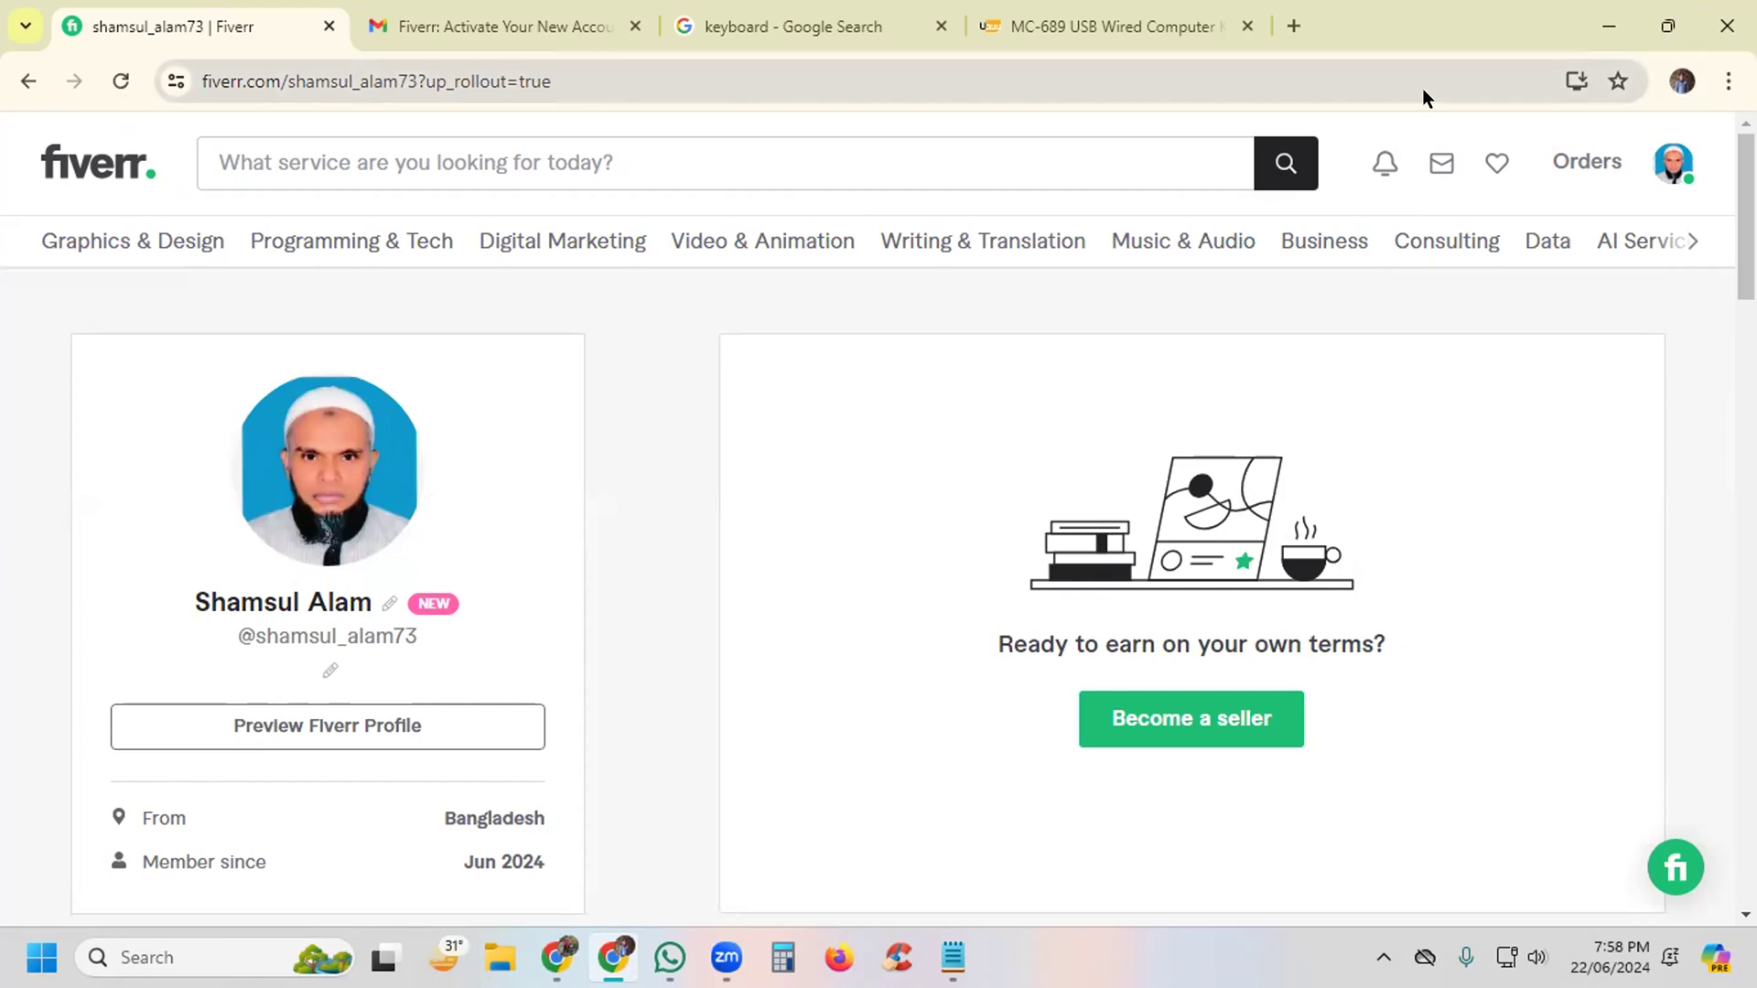
pyautogui.click(1384, 167)
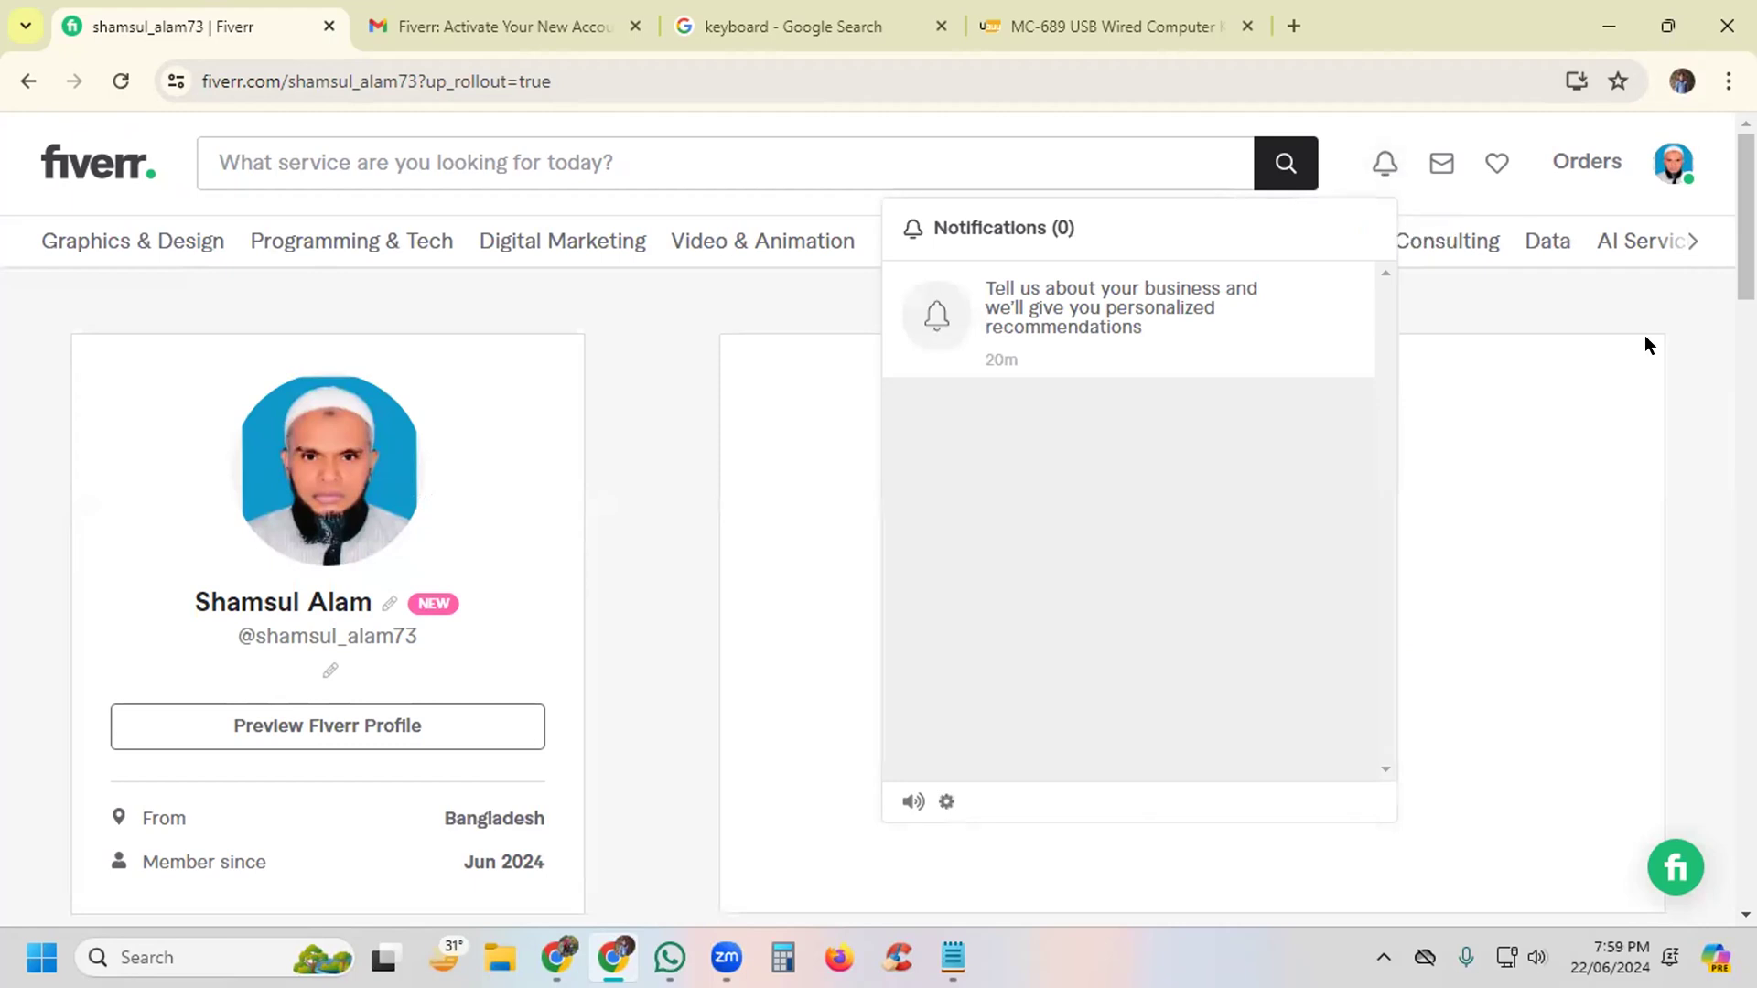
pyautogui.click(1671, 337)
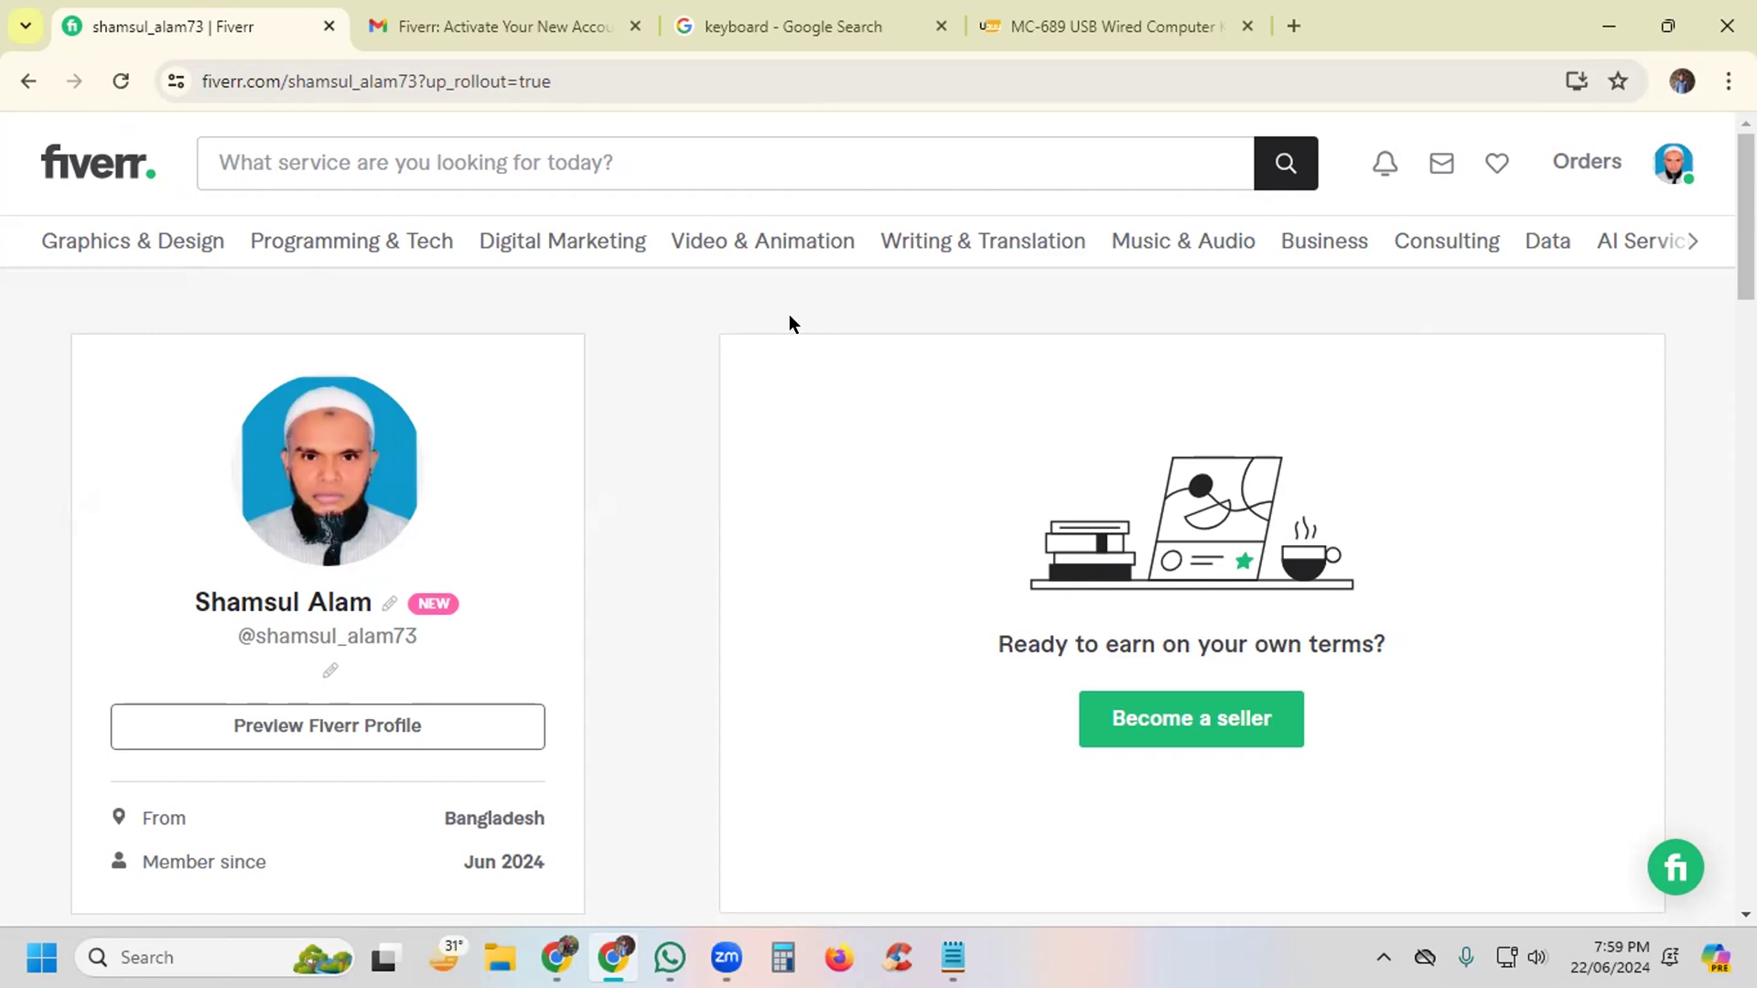
pyautogui.scroll(-5, 677, 313)
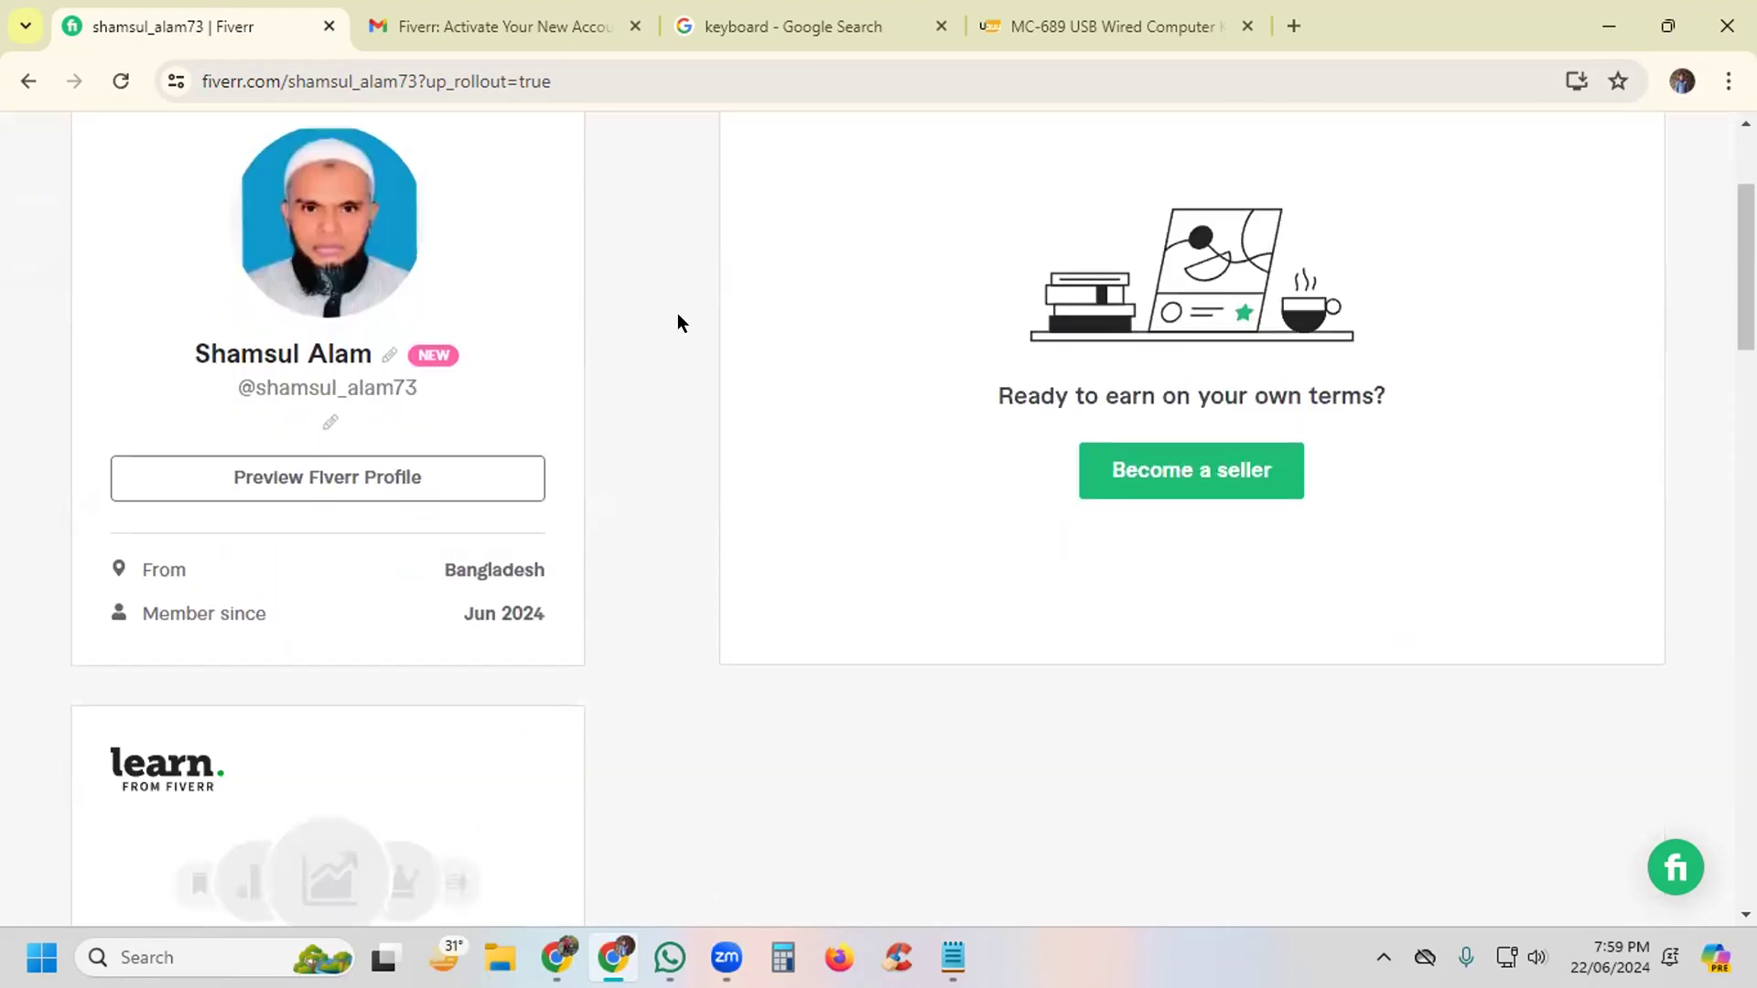
pyautogui.scroll(-8, 683, 315)
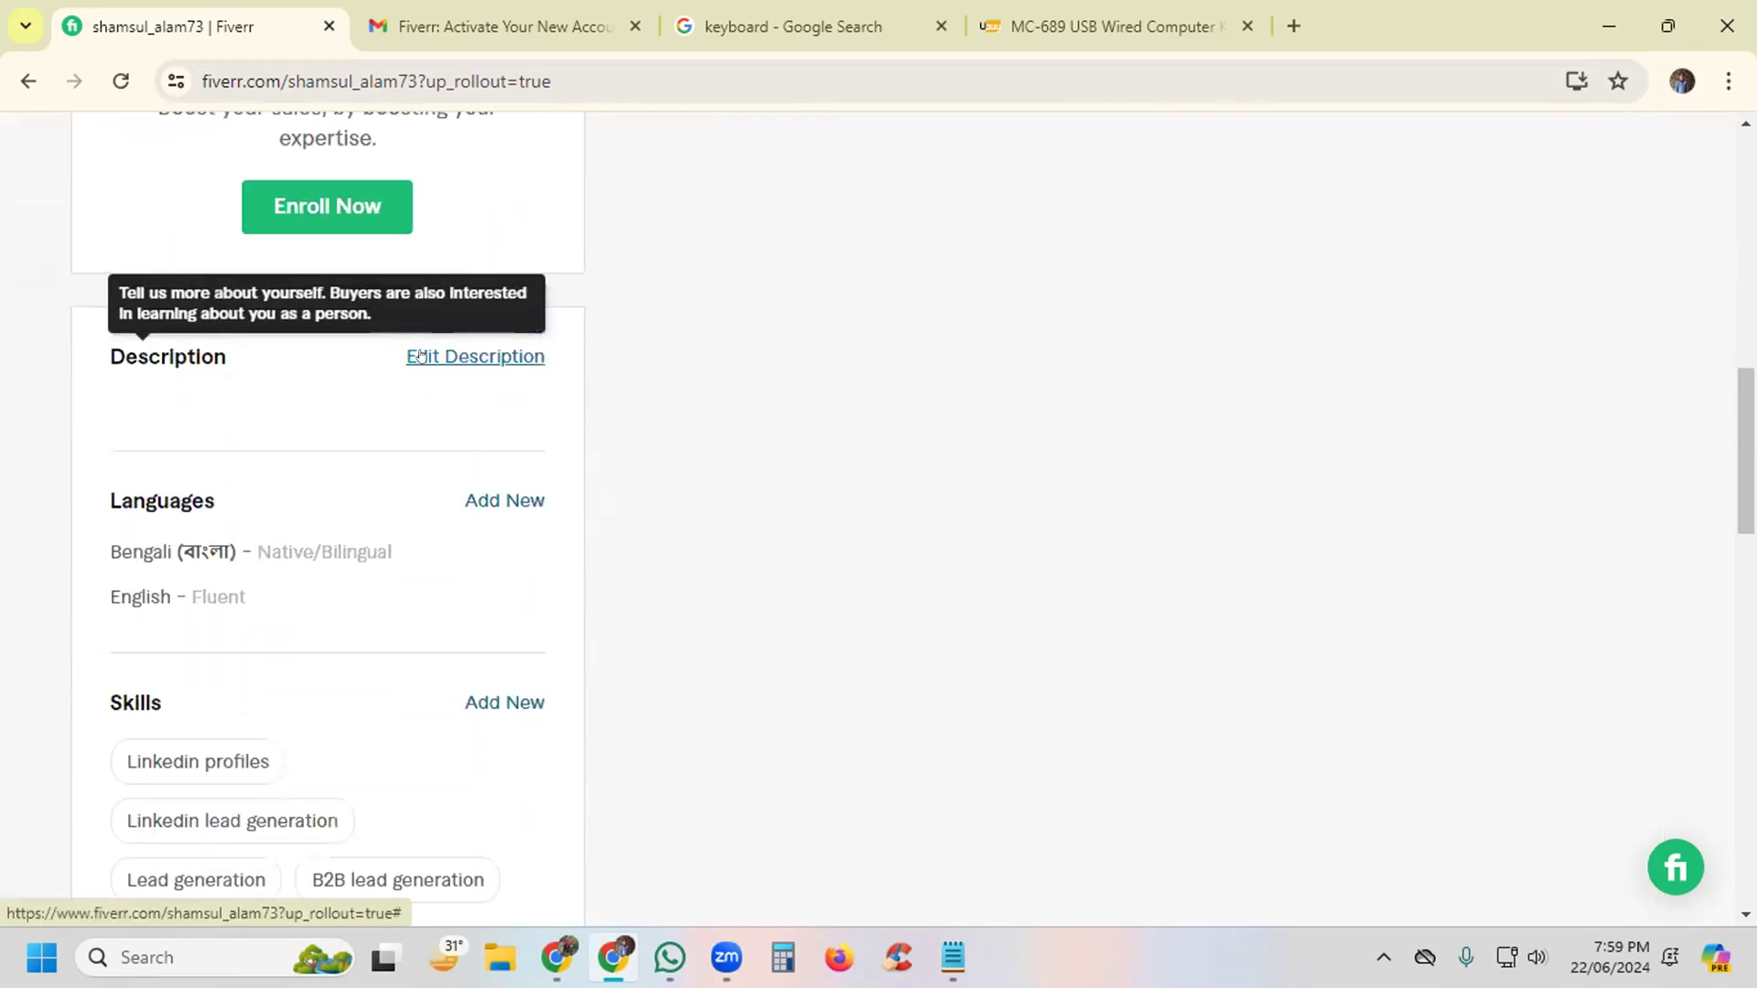
pyautogui.click(421, 357)
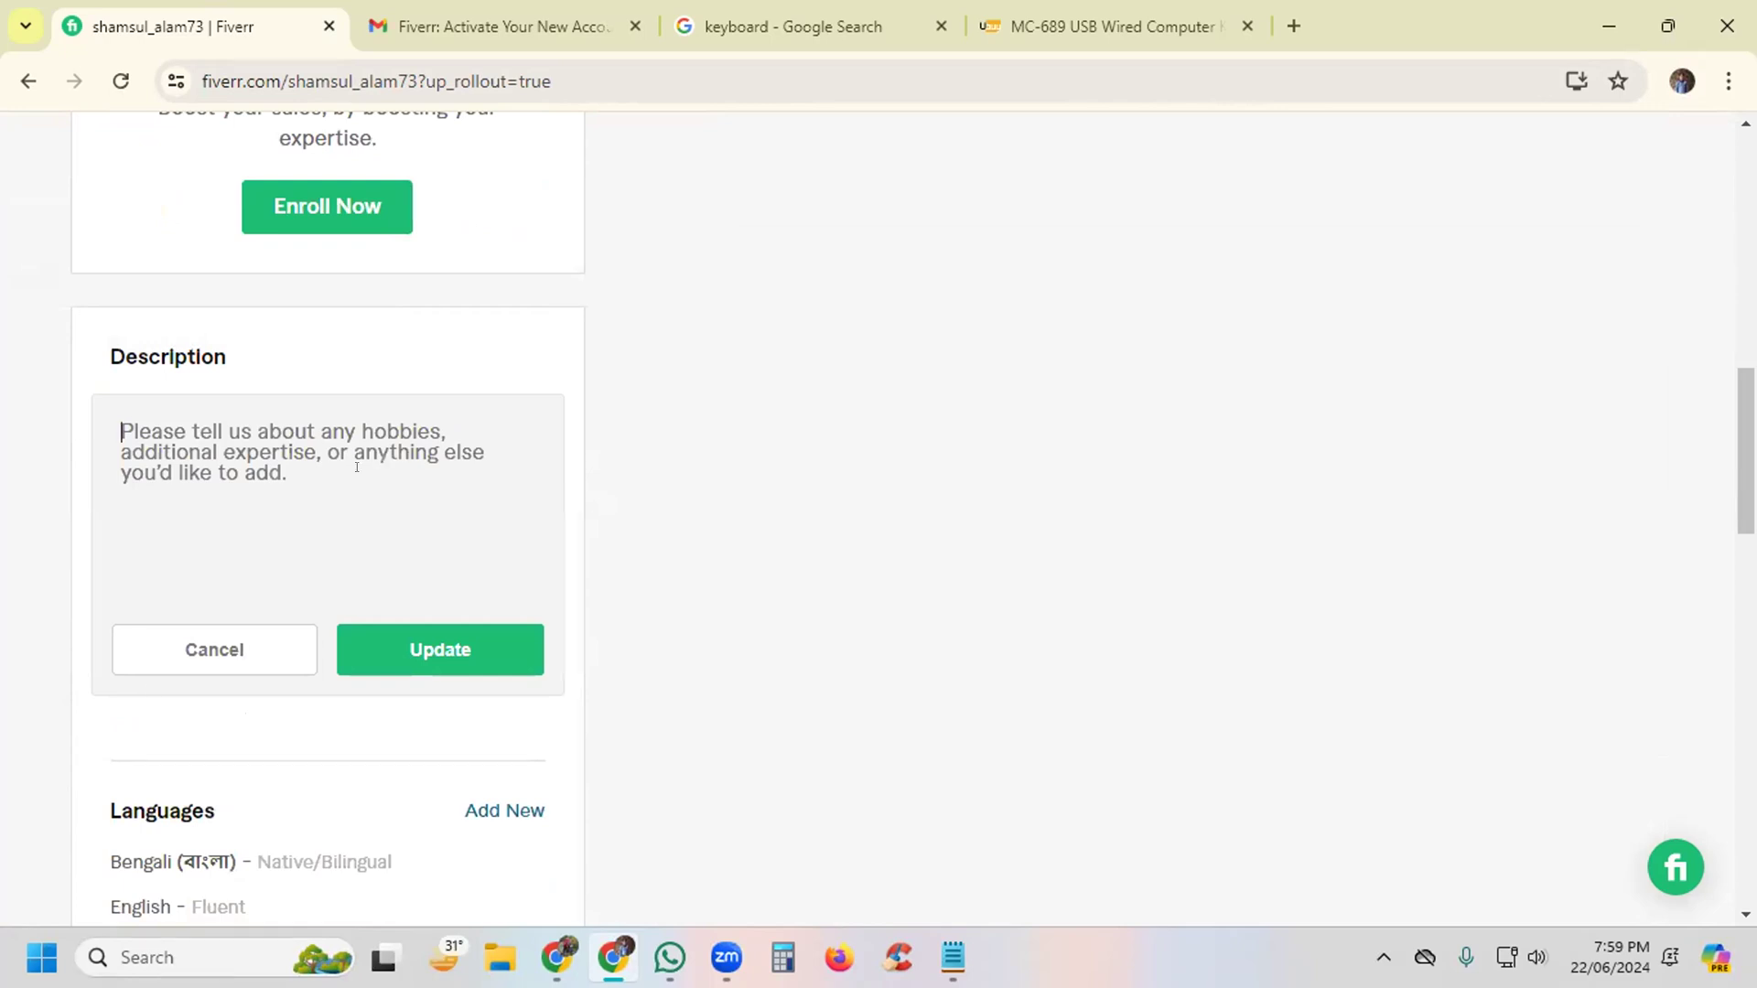
pyautogui.click(212, 649)
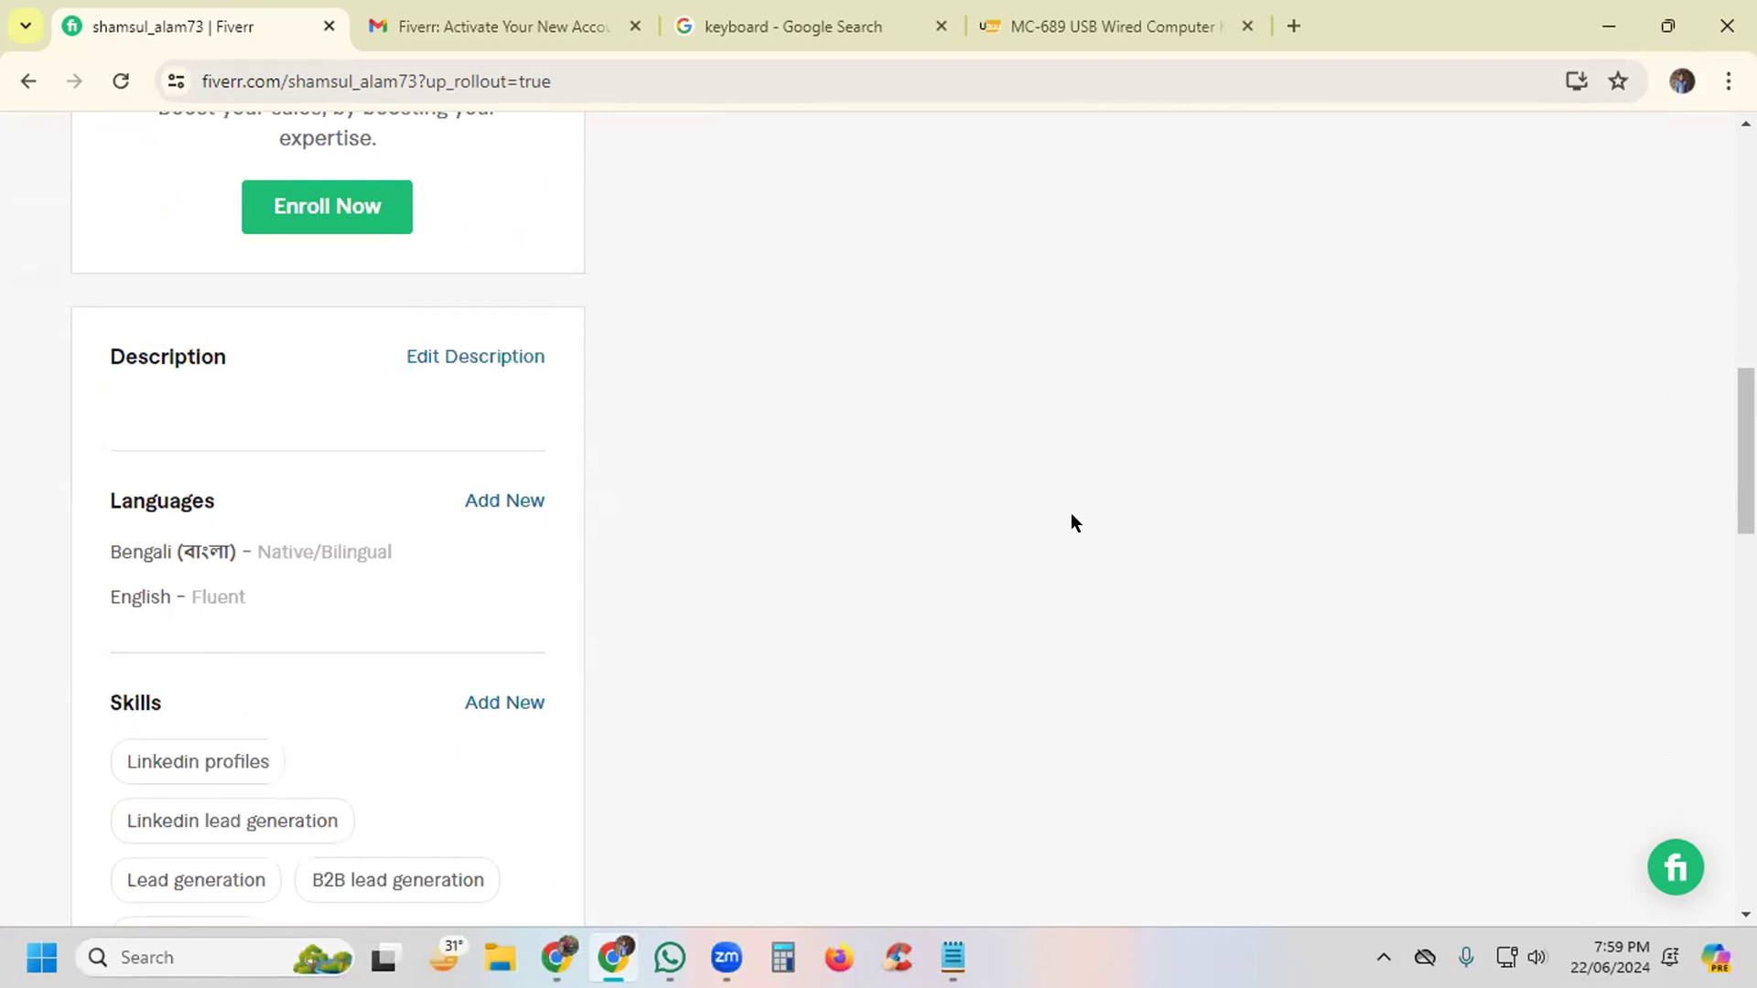
pyautogui.scroll(-4, 1071, 515)
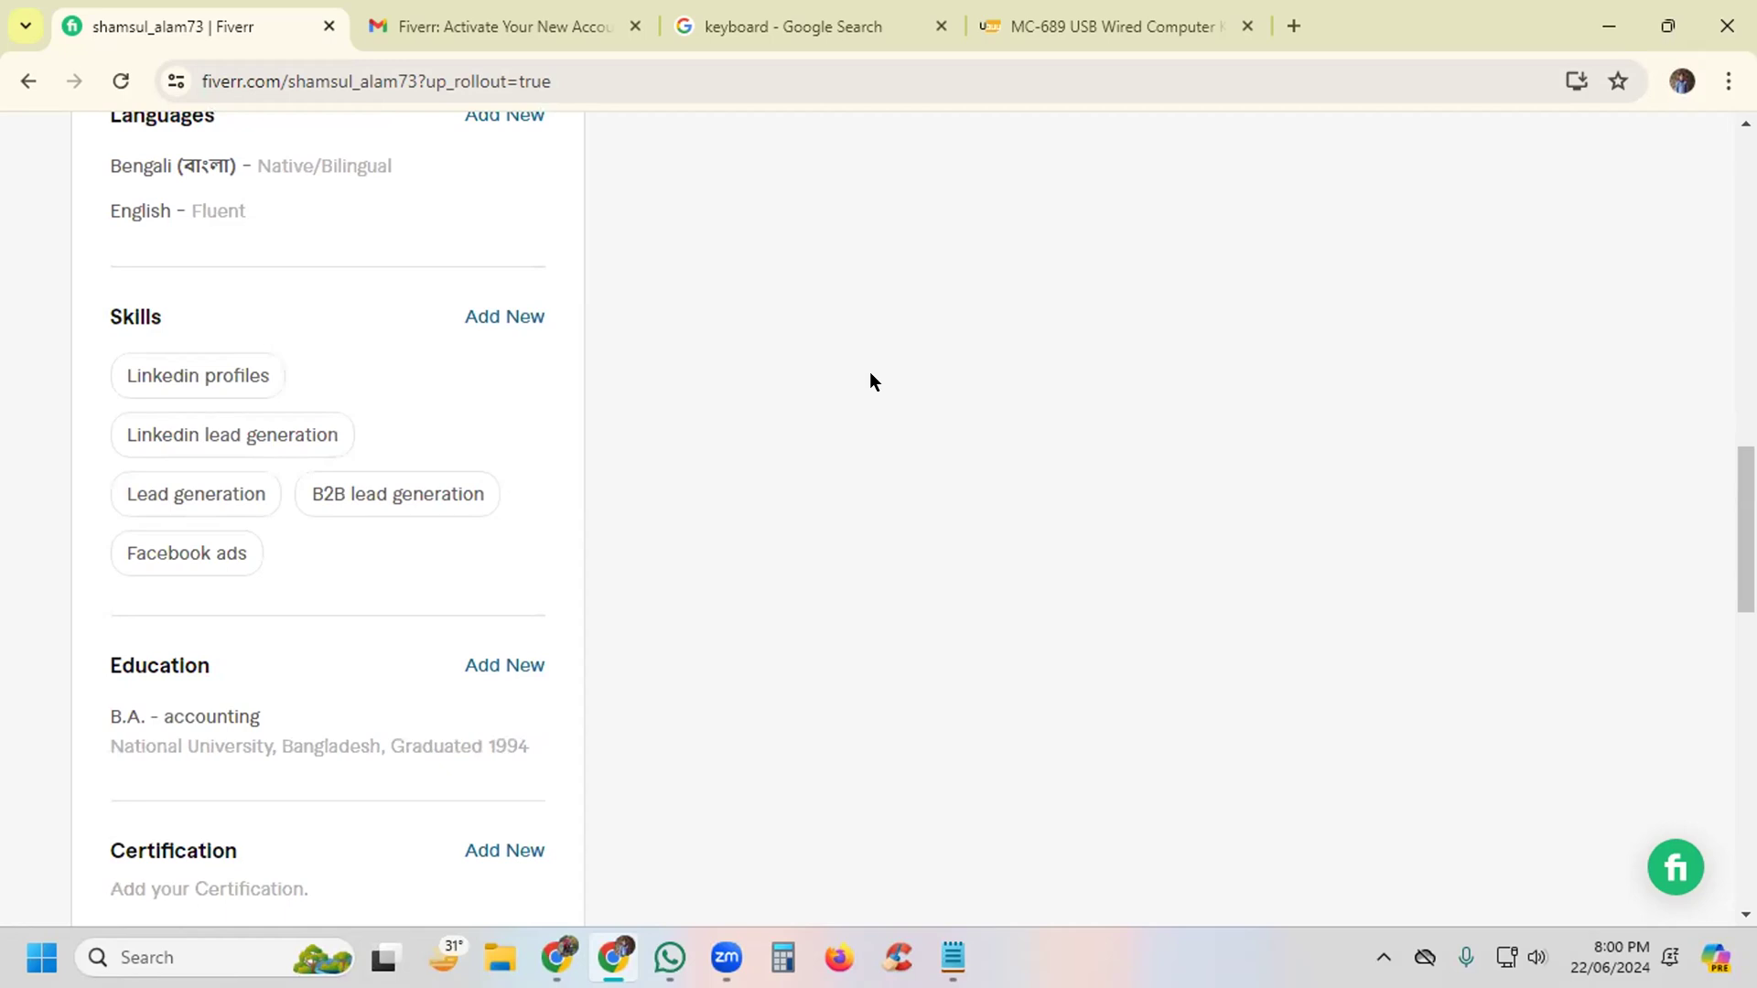
pyautogui.scroll(15, 870, 381)
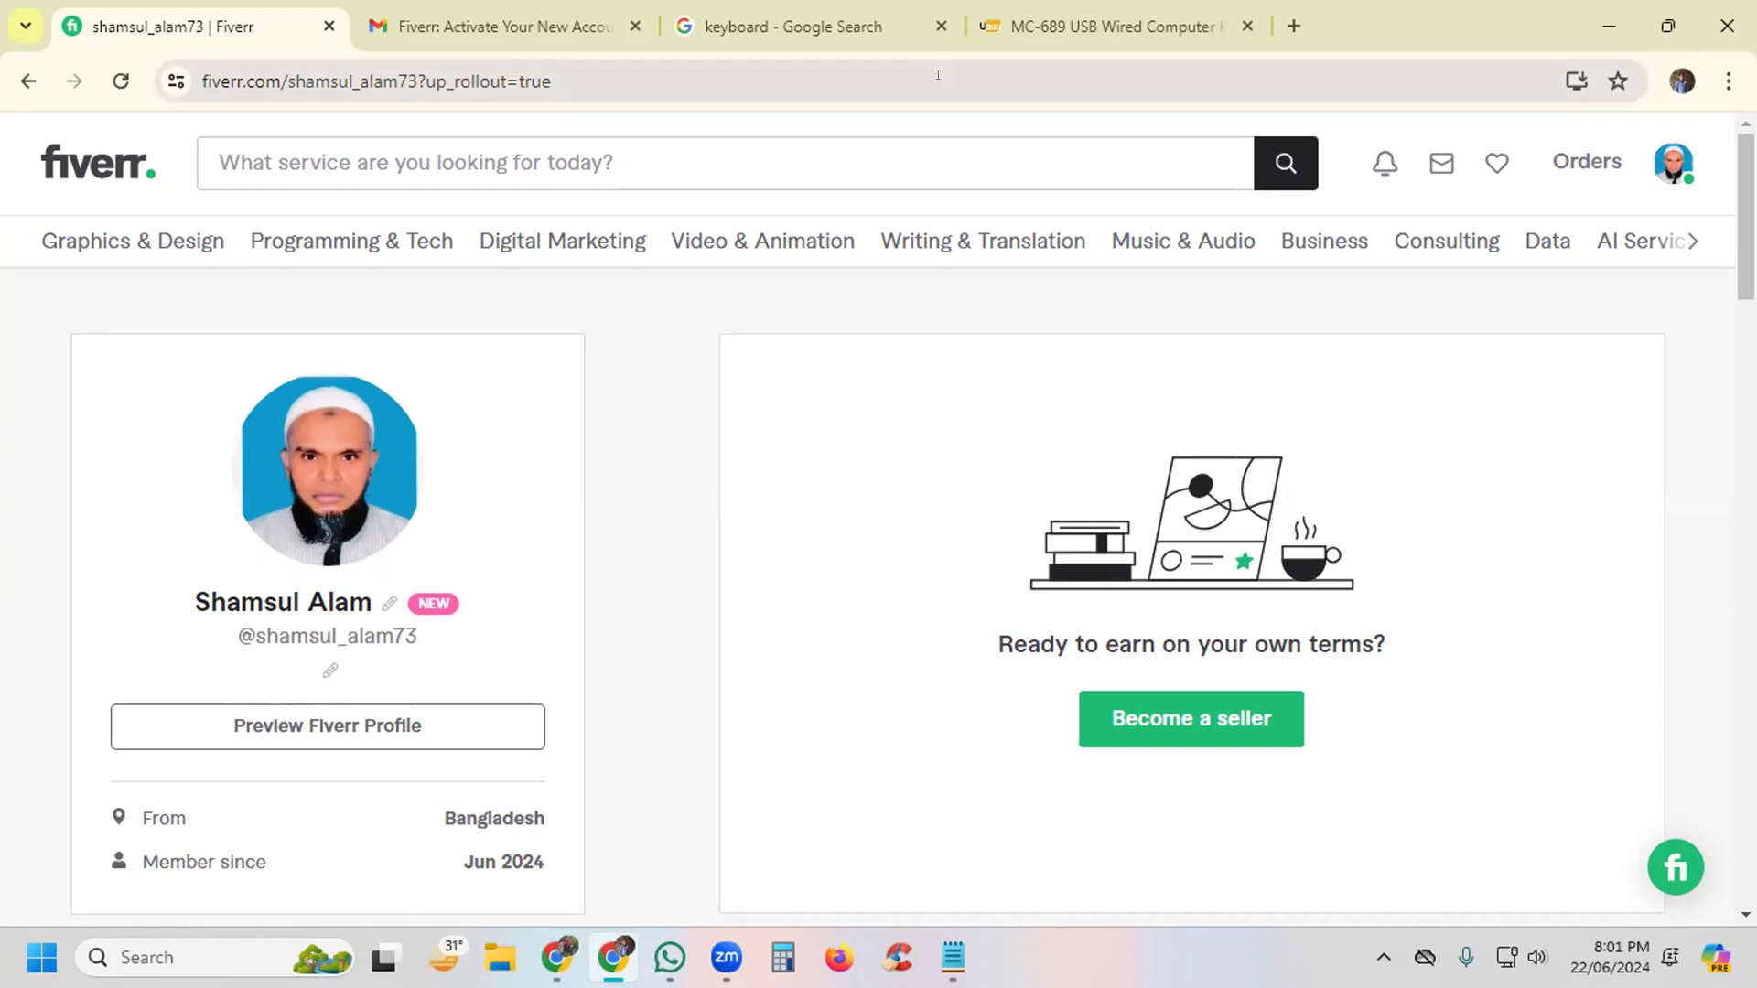
pyautogui.moveTo(952, 955)
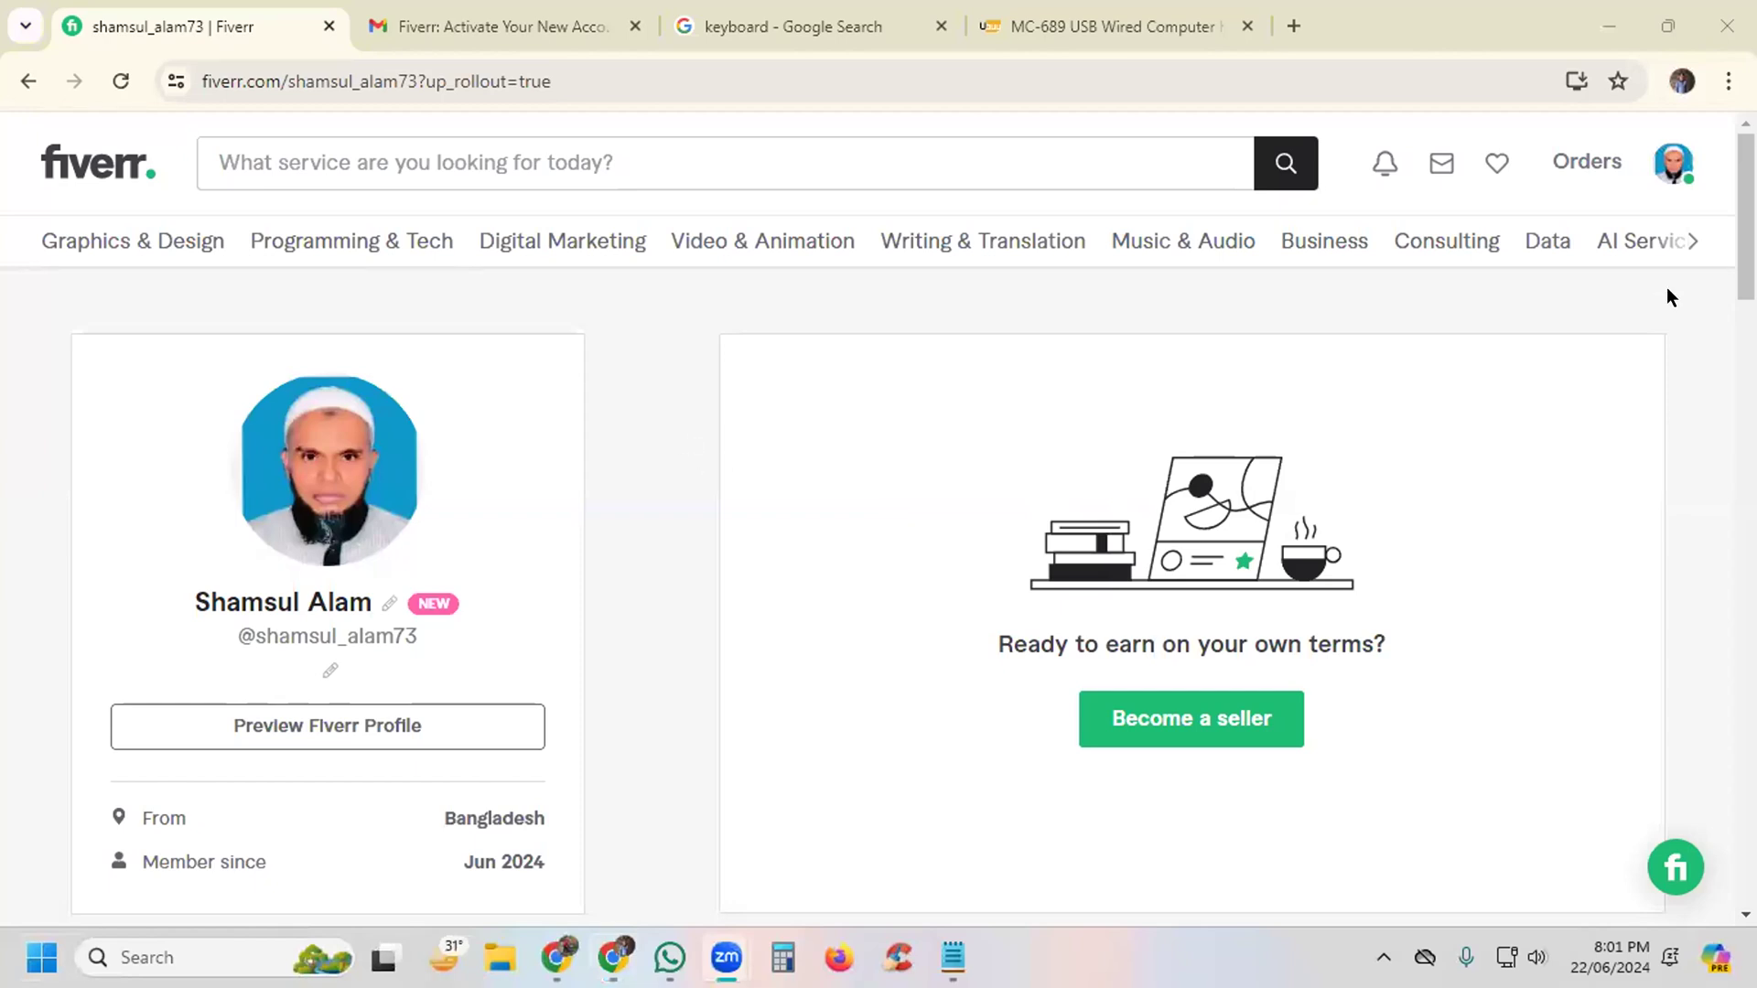
# - Open the Account settings page from the avatar menu
pyautogui.click(1657, 170)
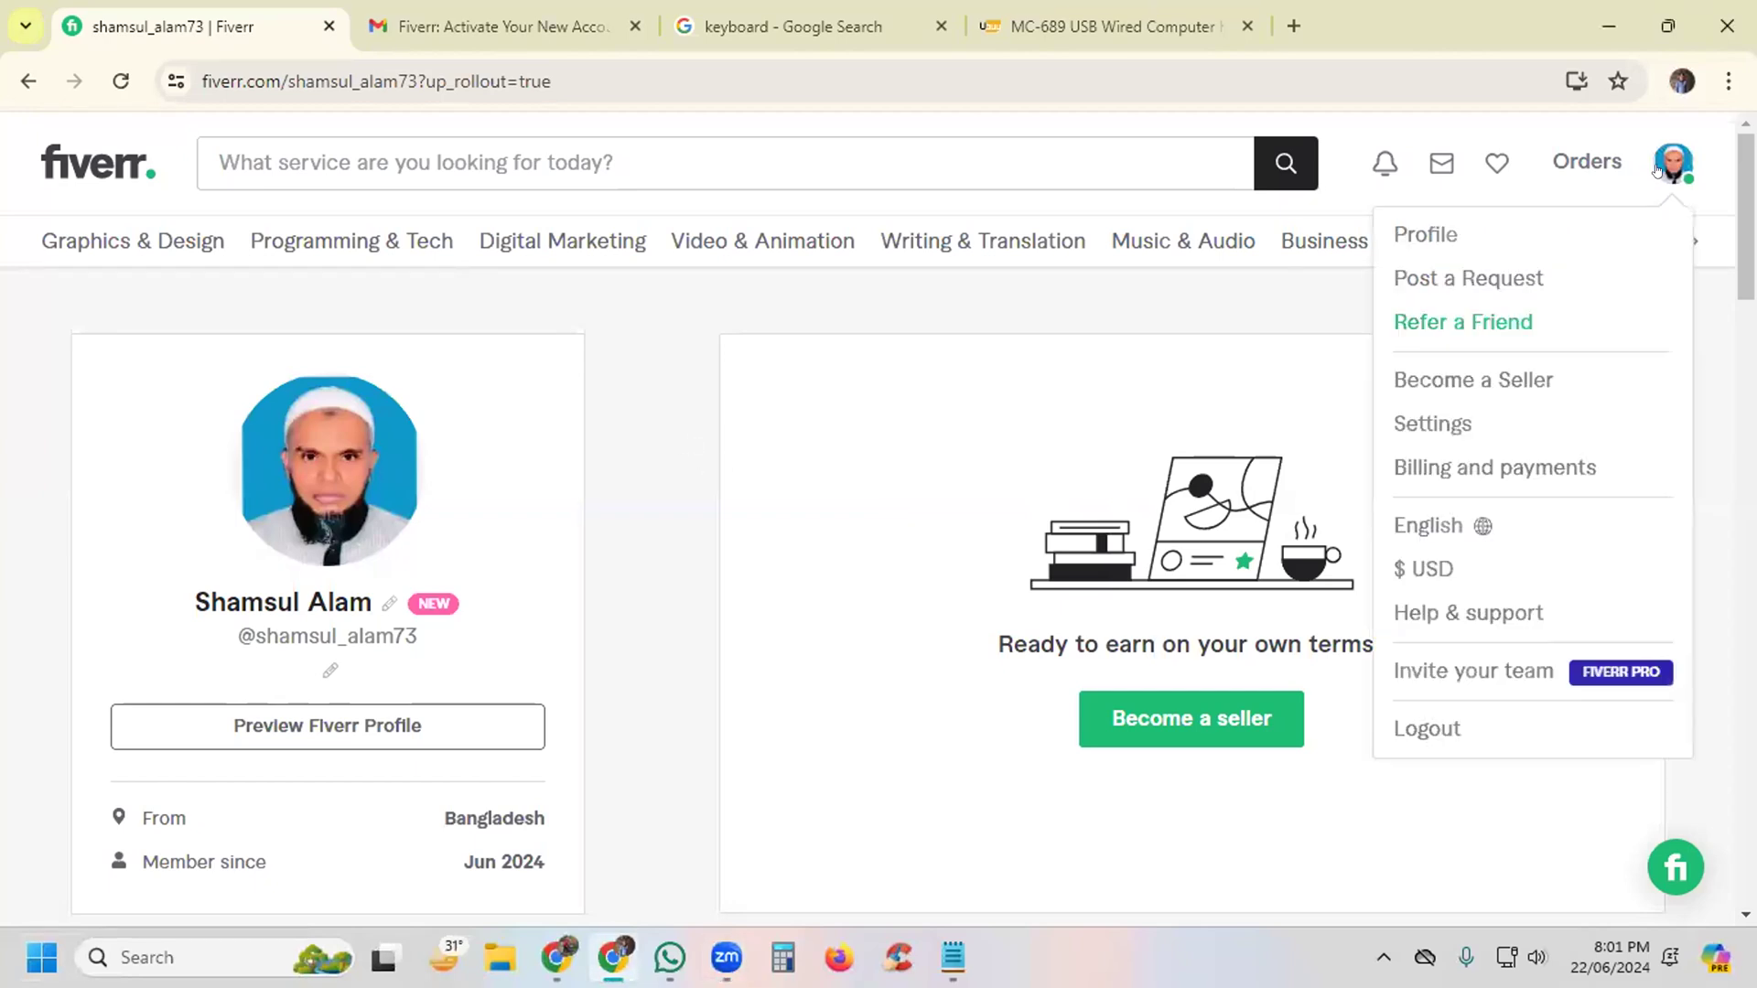
pyautogui.click(1410, 422)
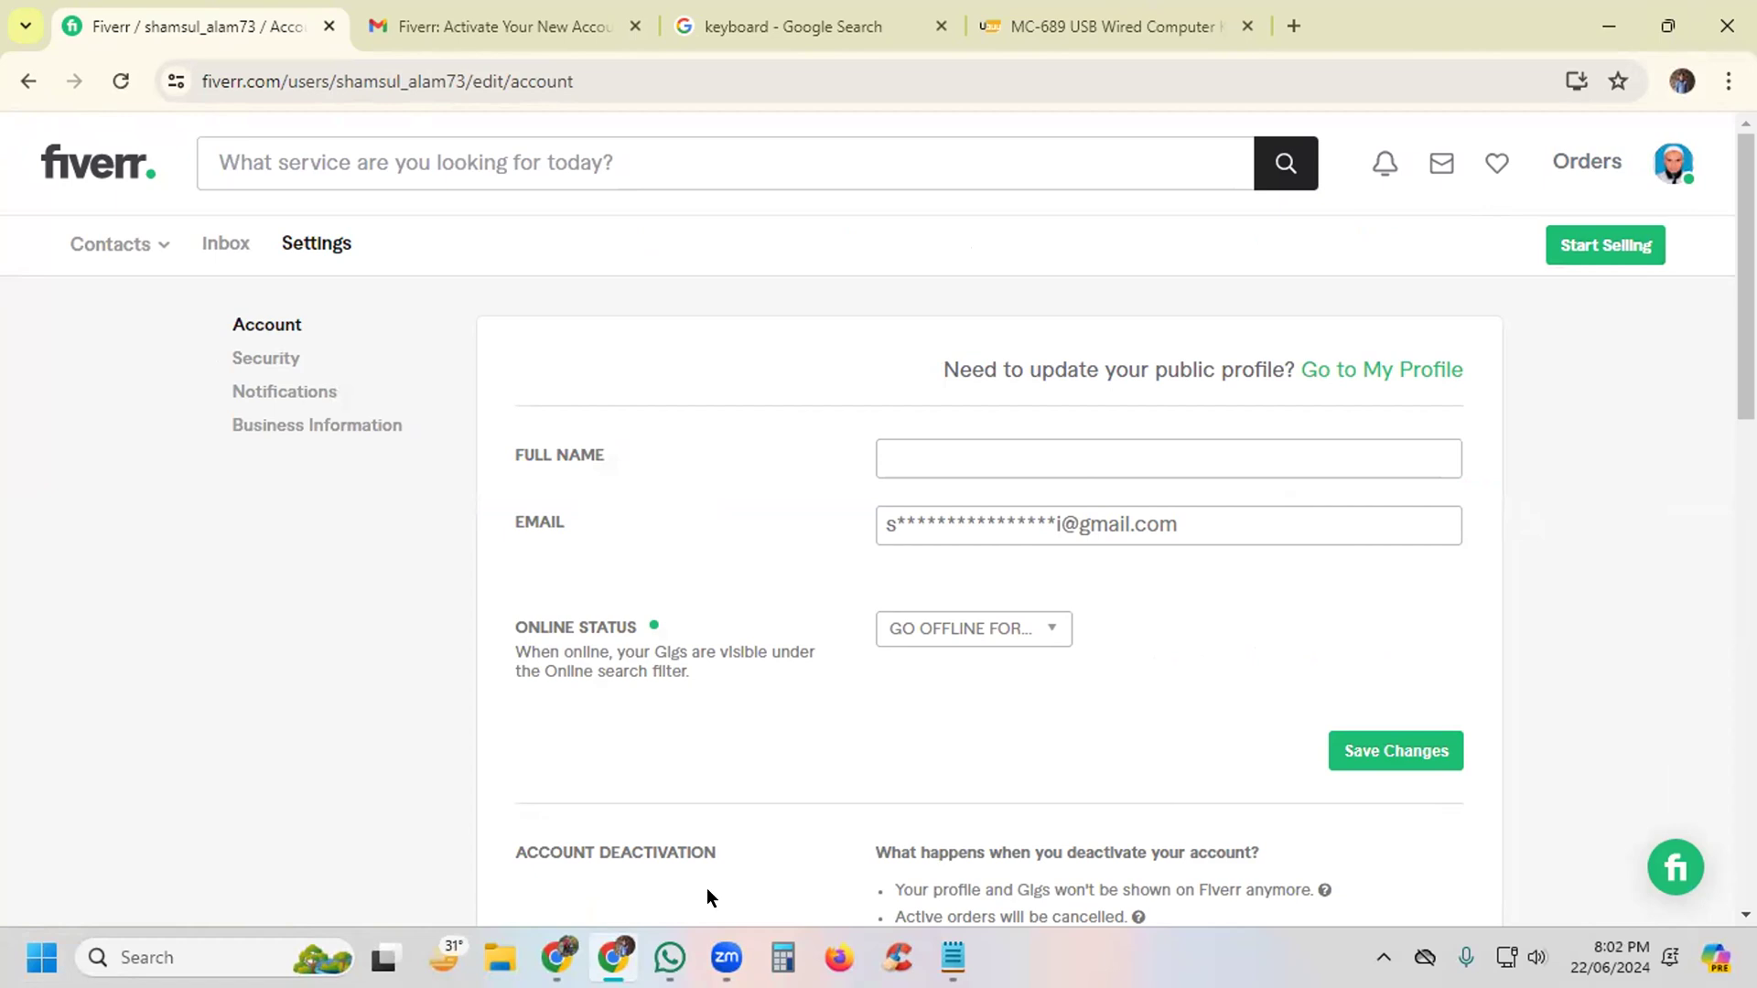
pyautogui.moveTo(579, 951)
# - Enter the account holder's full name and save the changes
pyautogui.click(1000, 446)
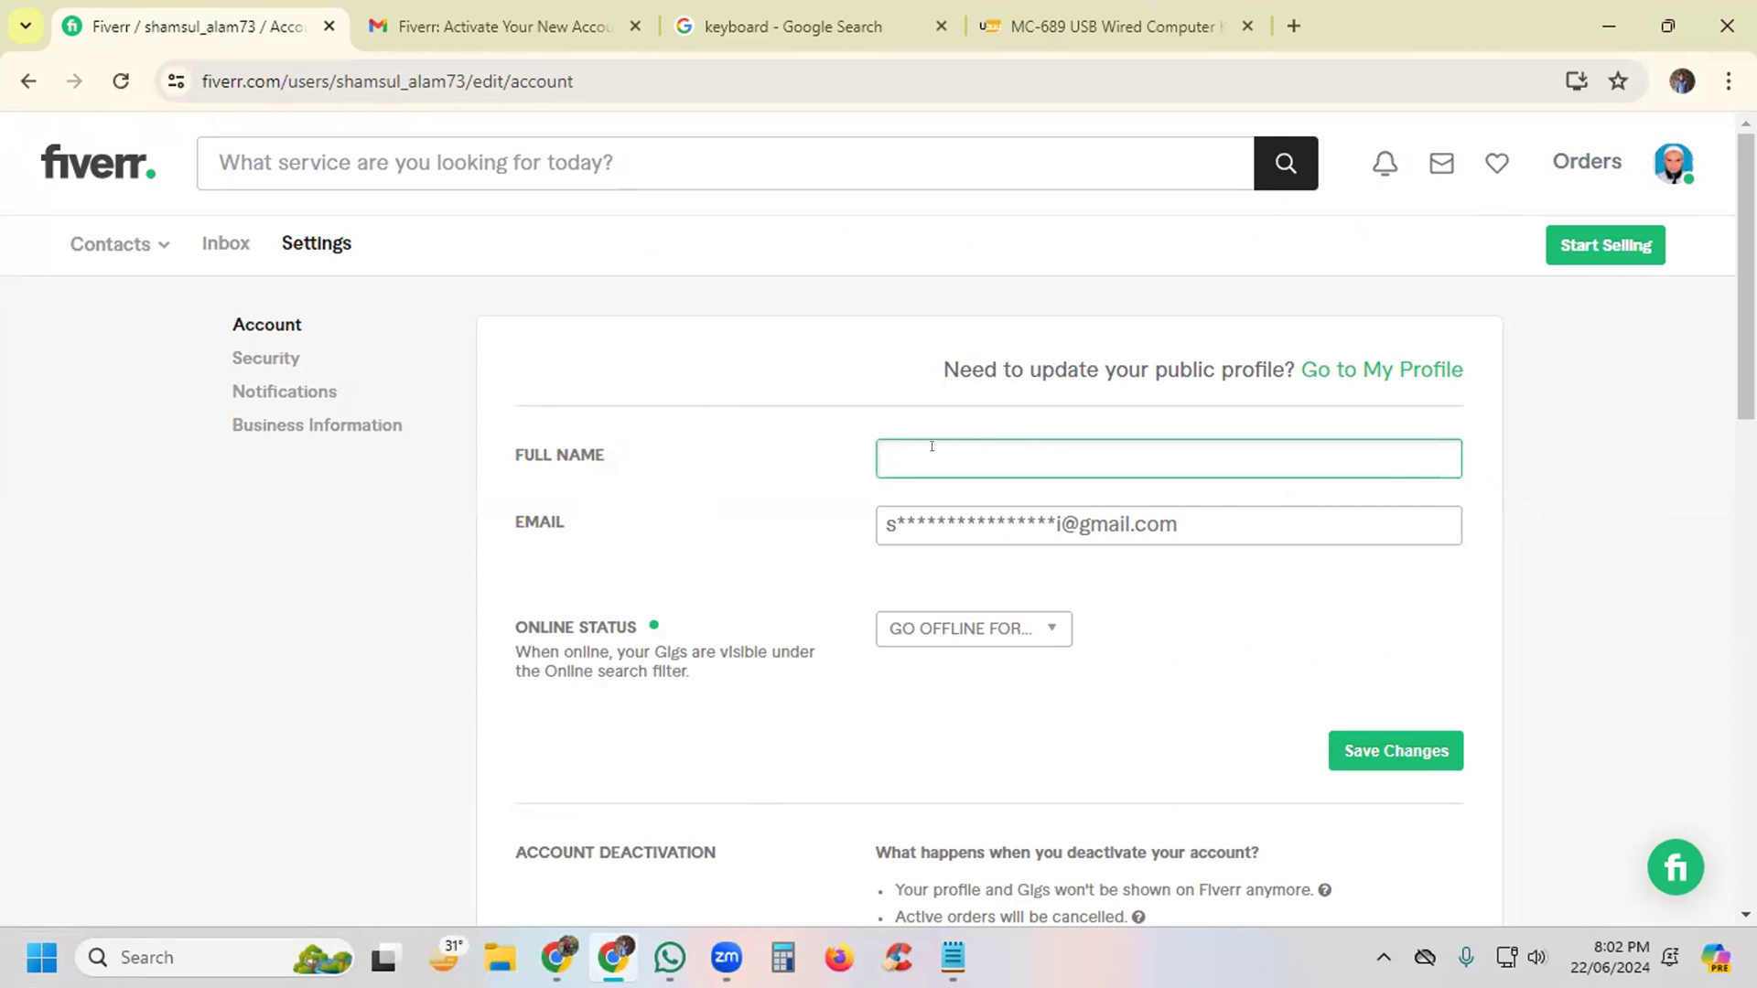
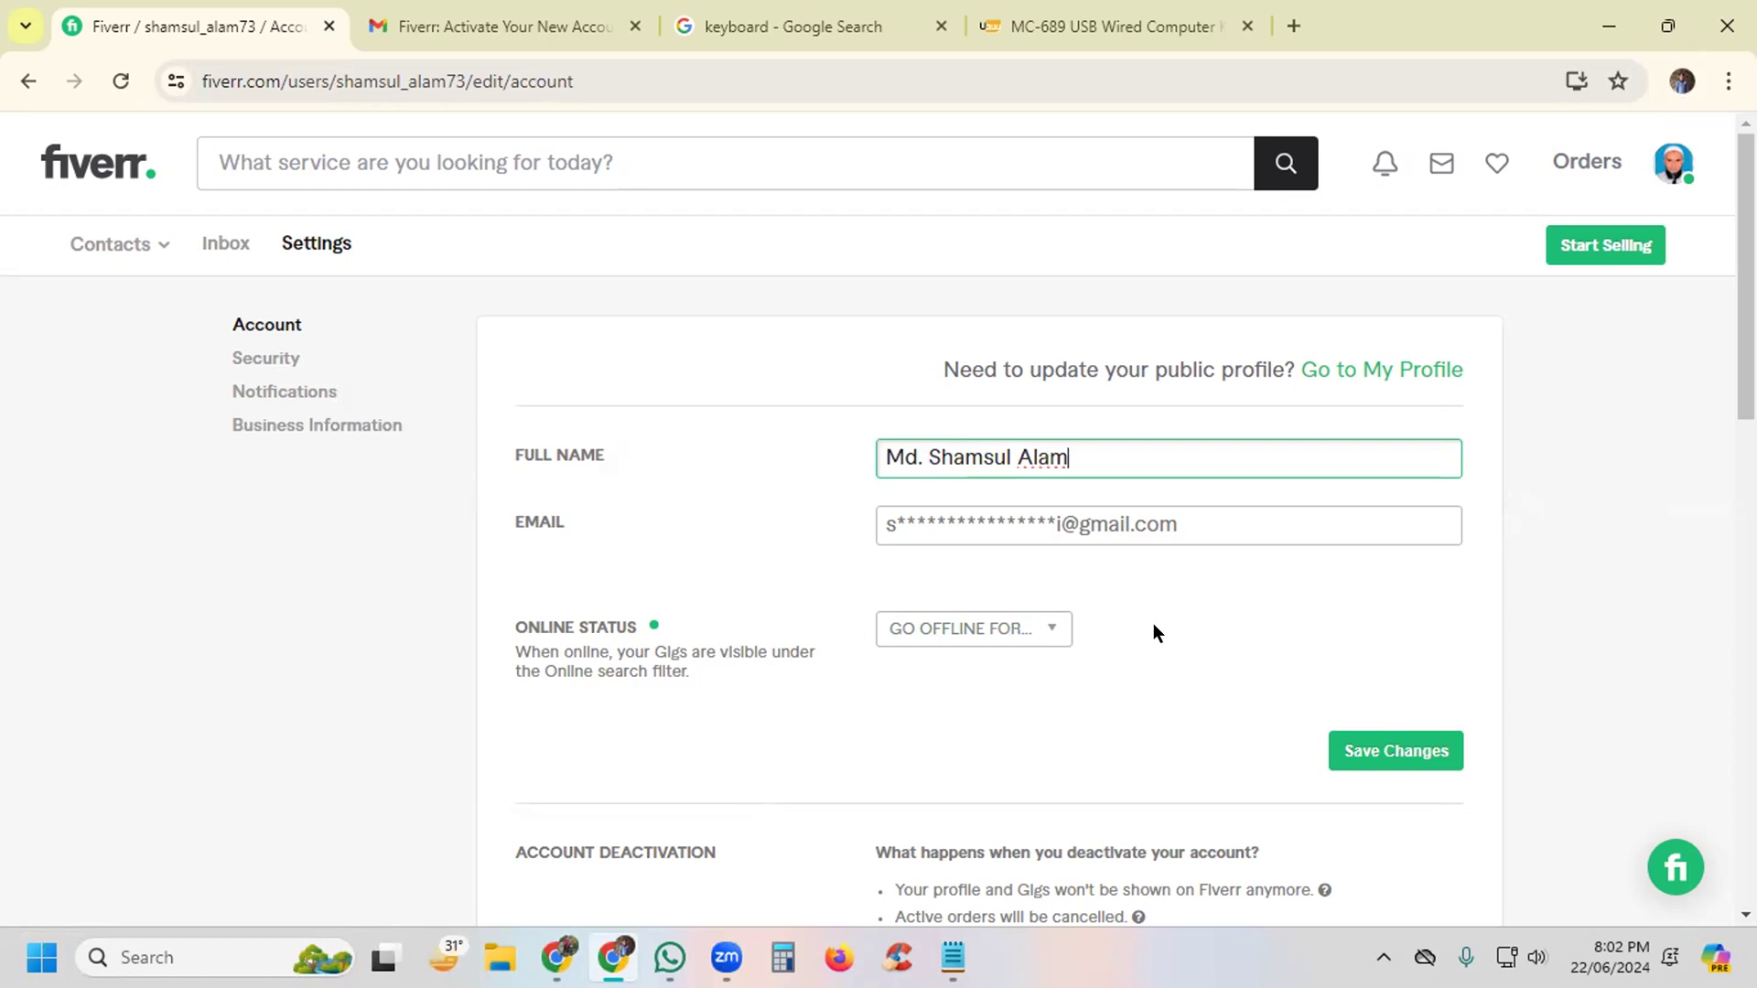
pyautogui.click(1370, 750)
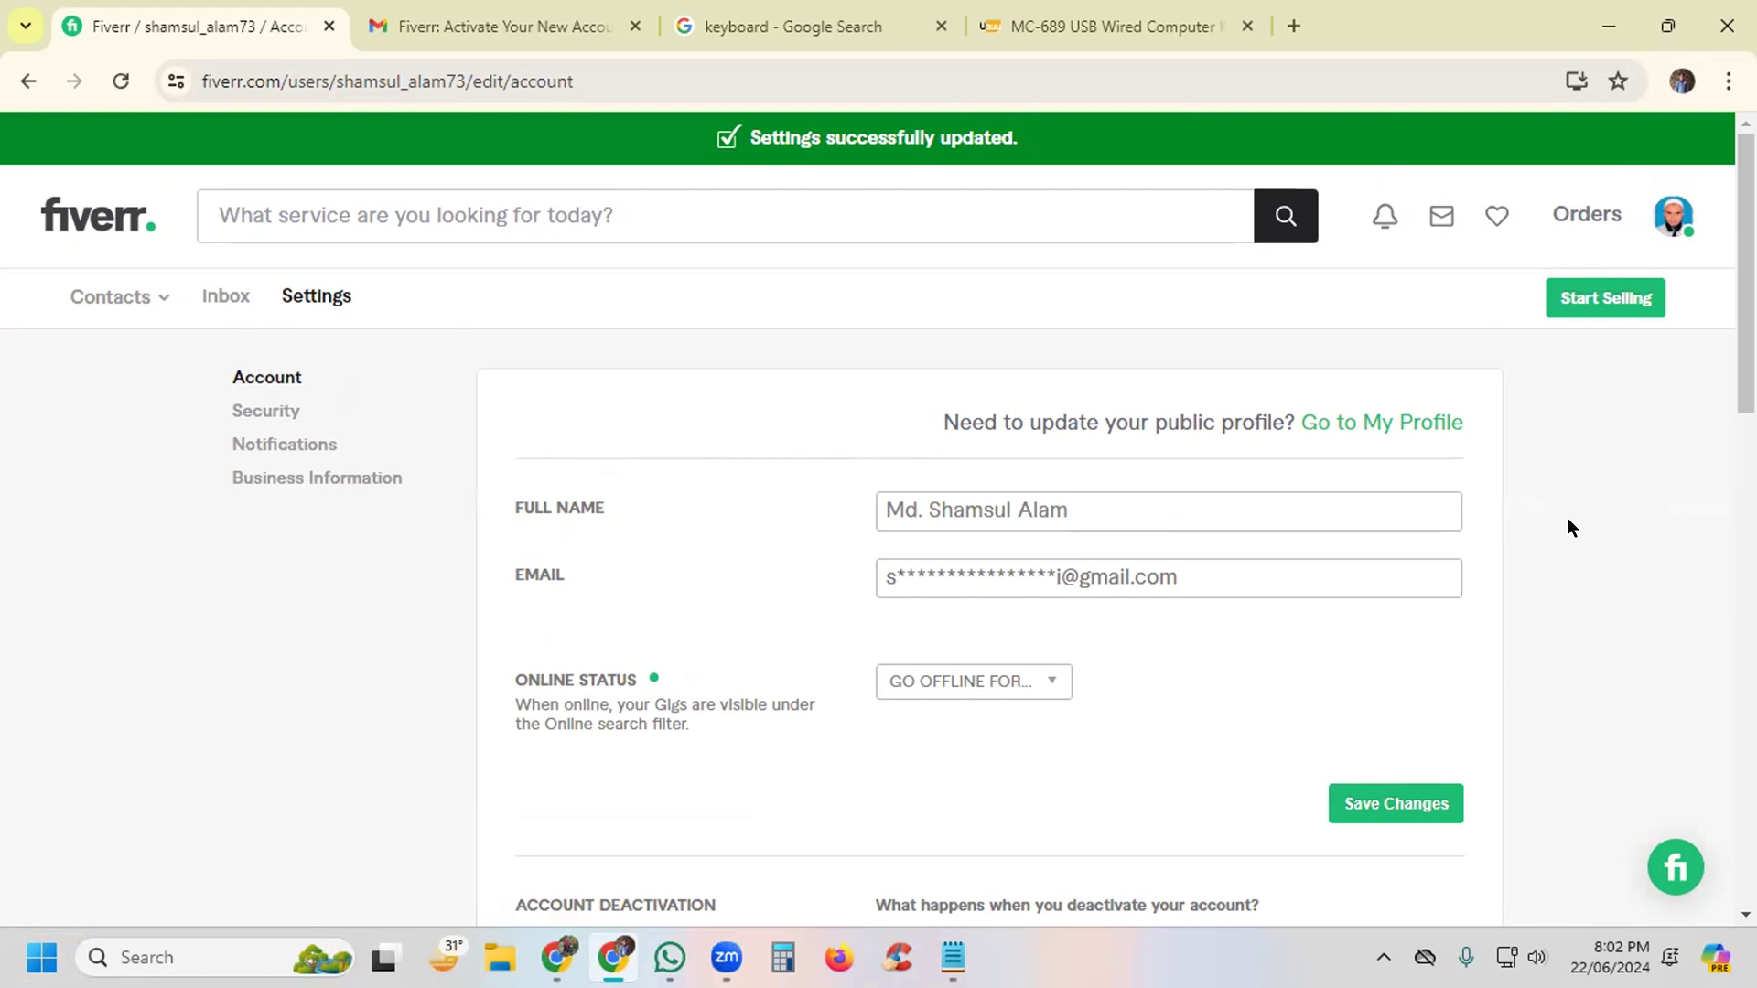
# - Turn on two-factor authentication in Security settings and review the connected devices
pyautogui.click(251, 403)
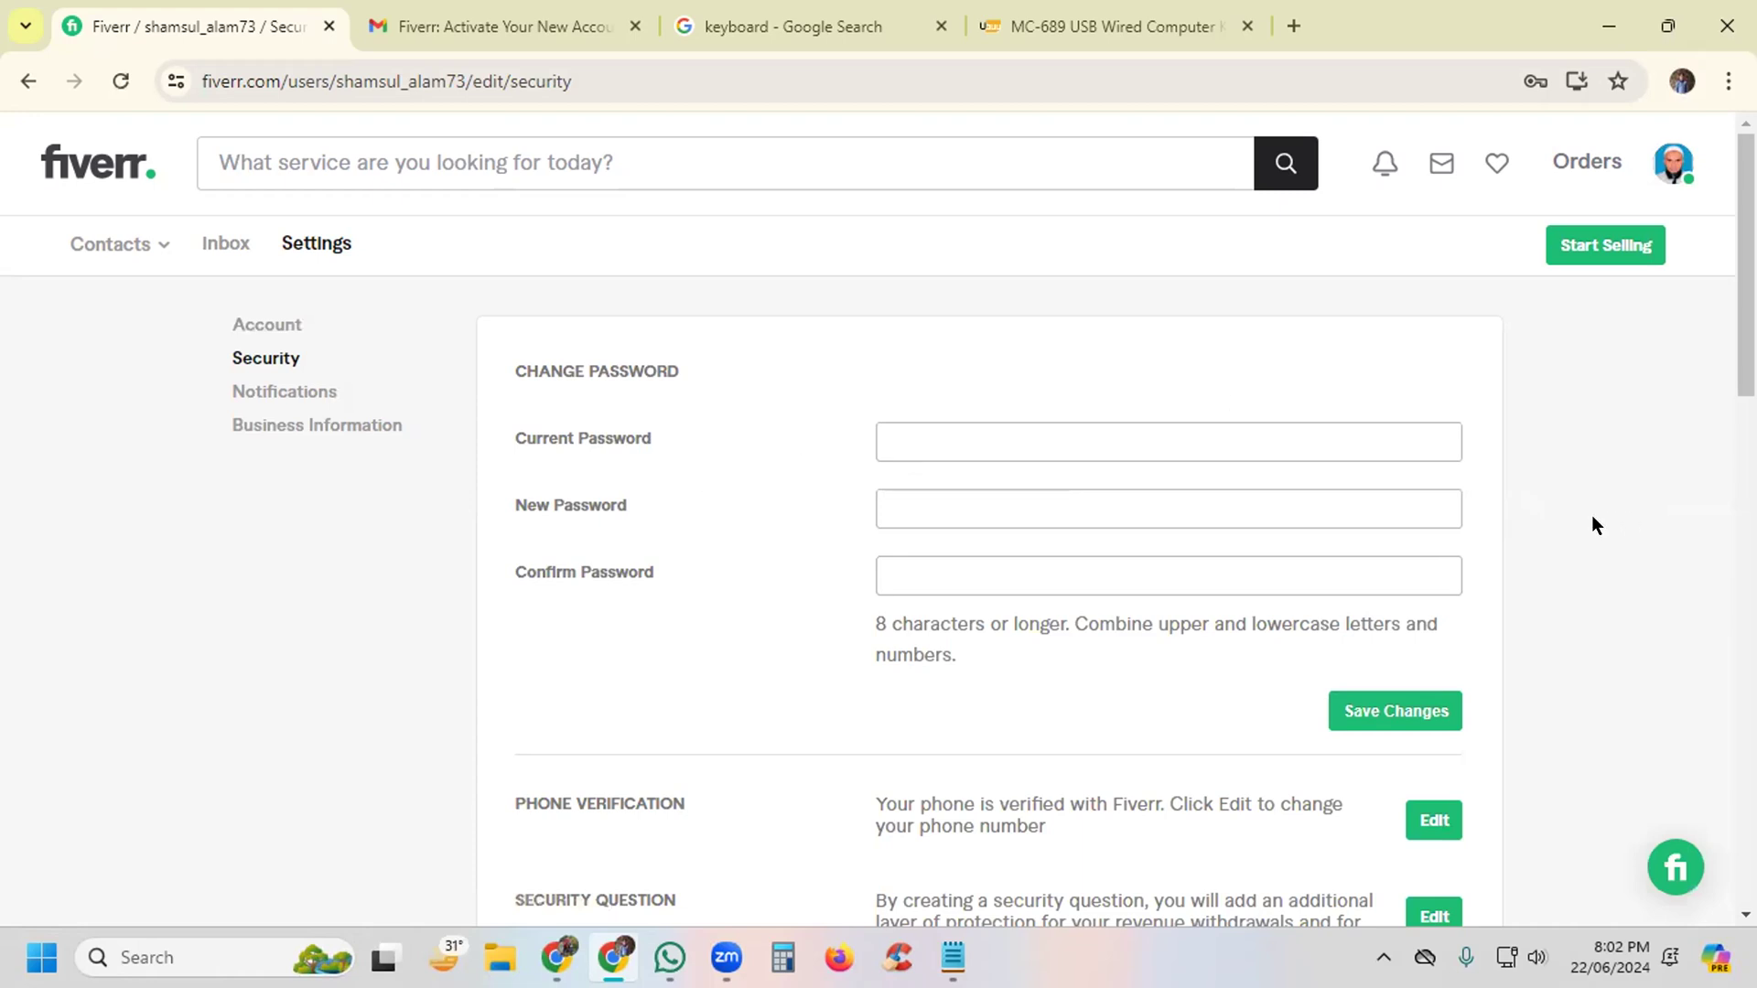
pyautogui.scroll(-3, 1592, 525)
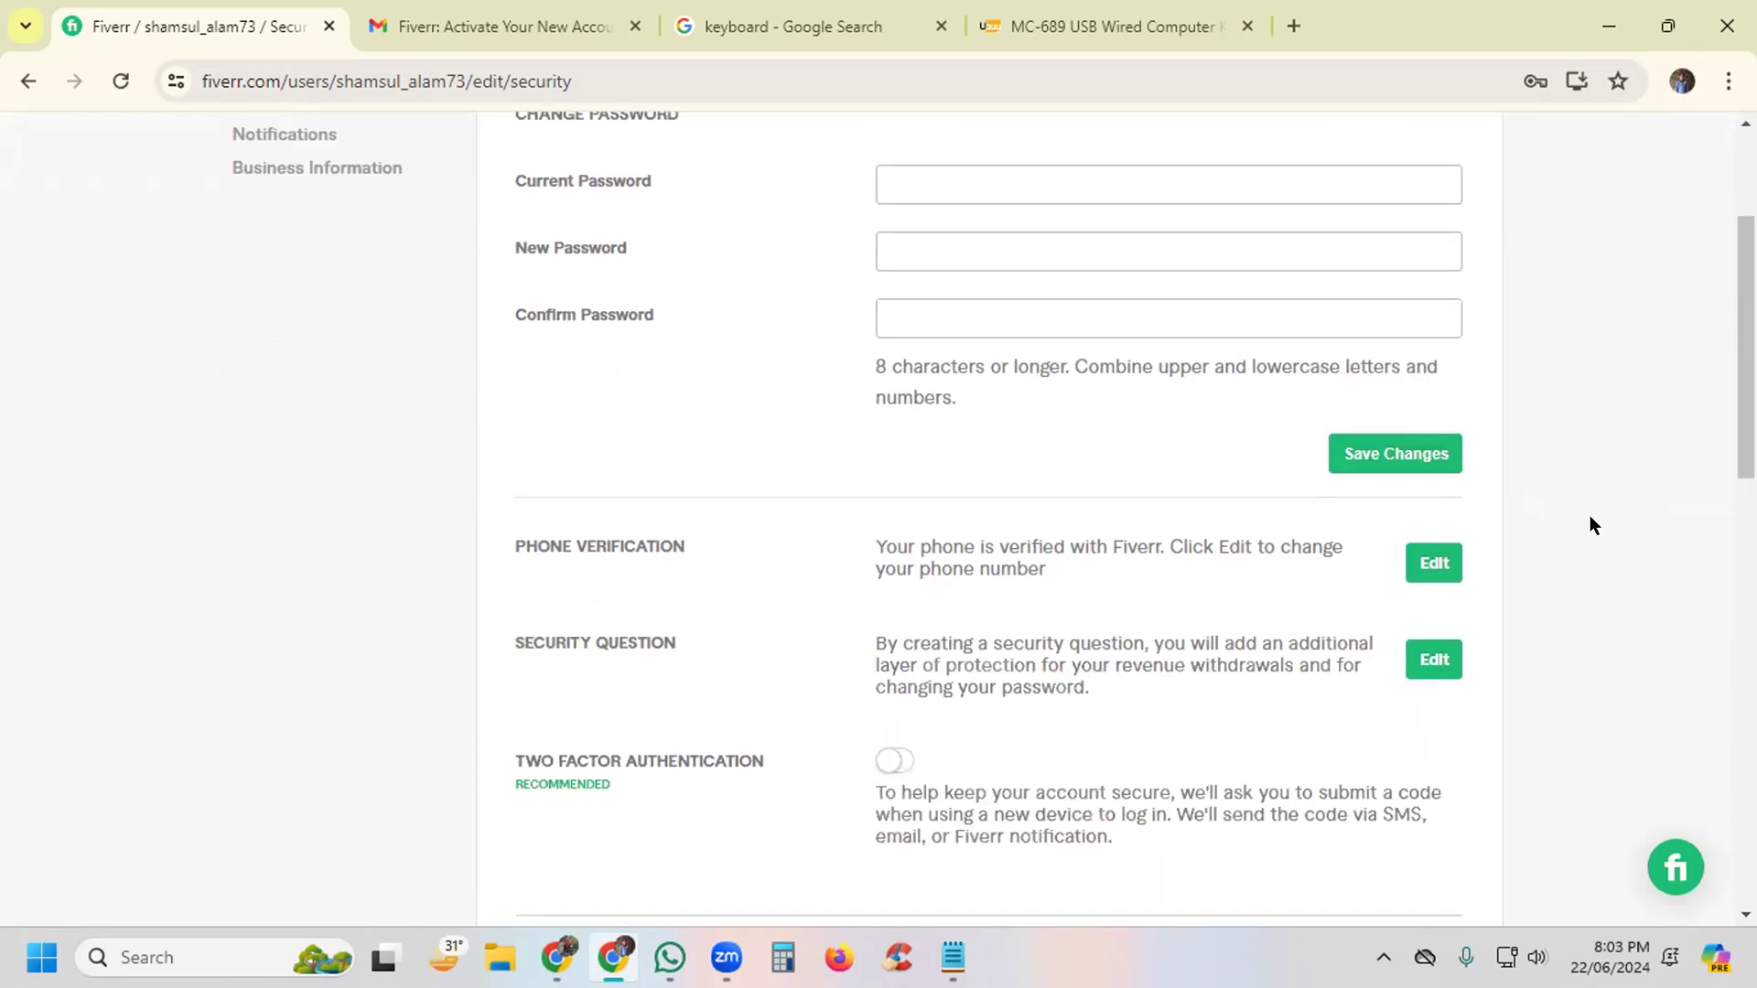
pyautogui.scroll(-3, 1590, 517)
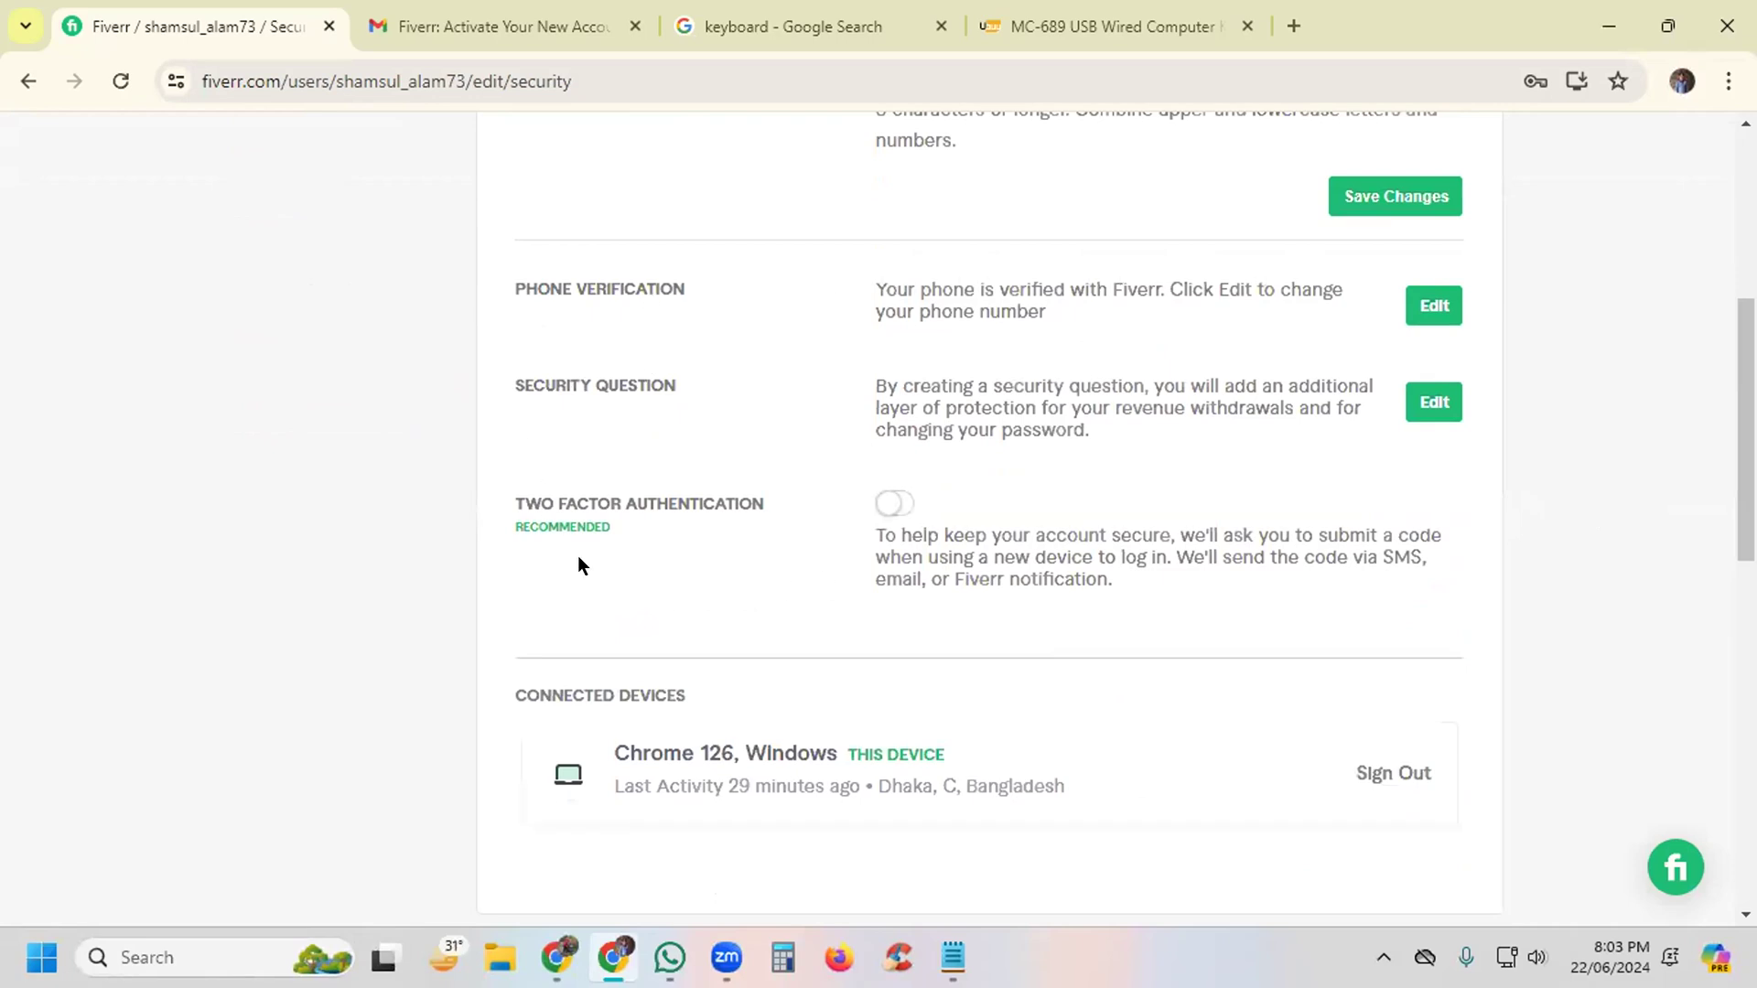
pyautogui.click(877, 501)
pyautogui.scroll(-2, 953, 696)
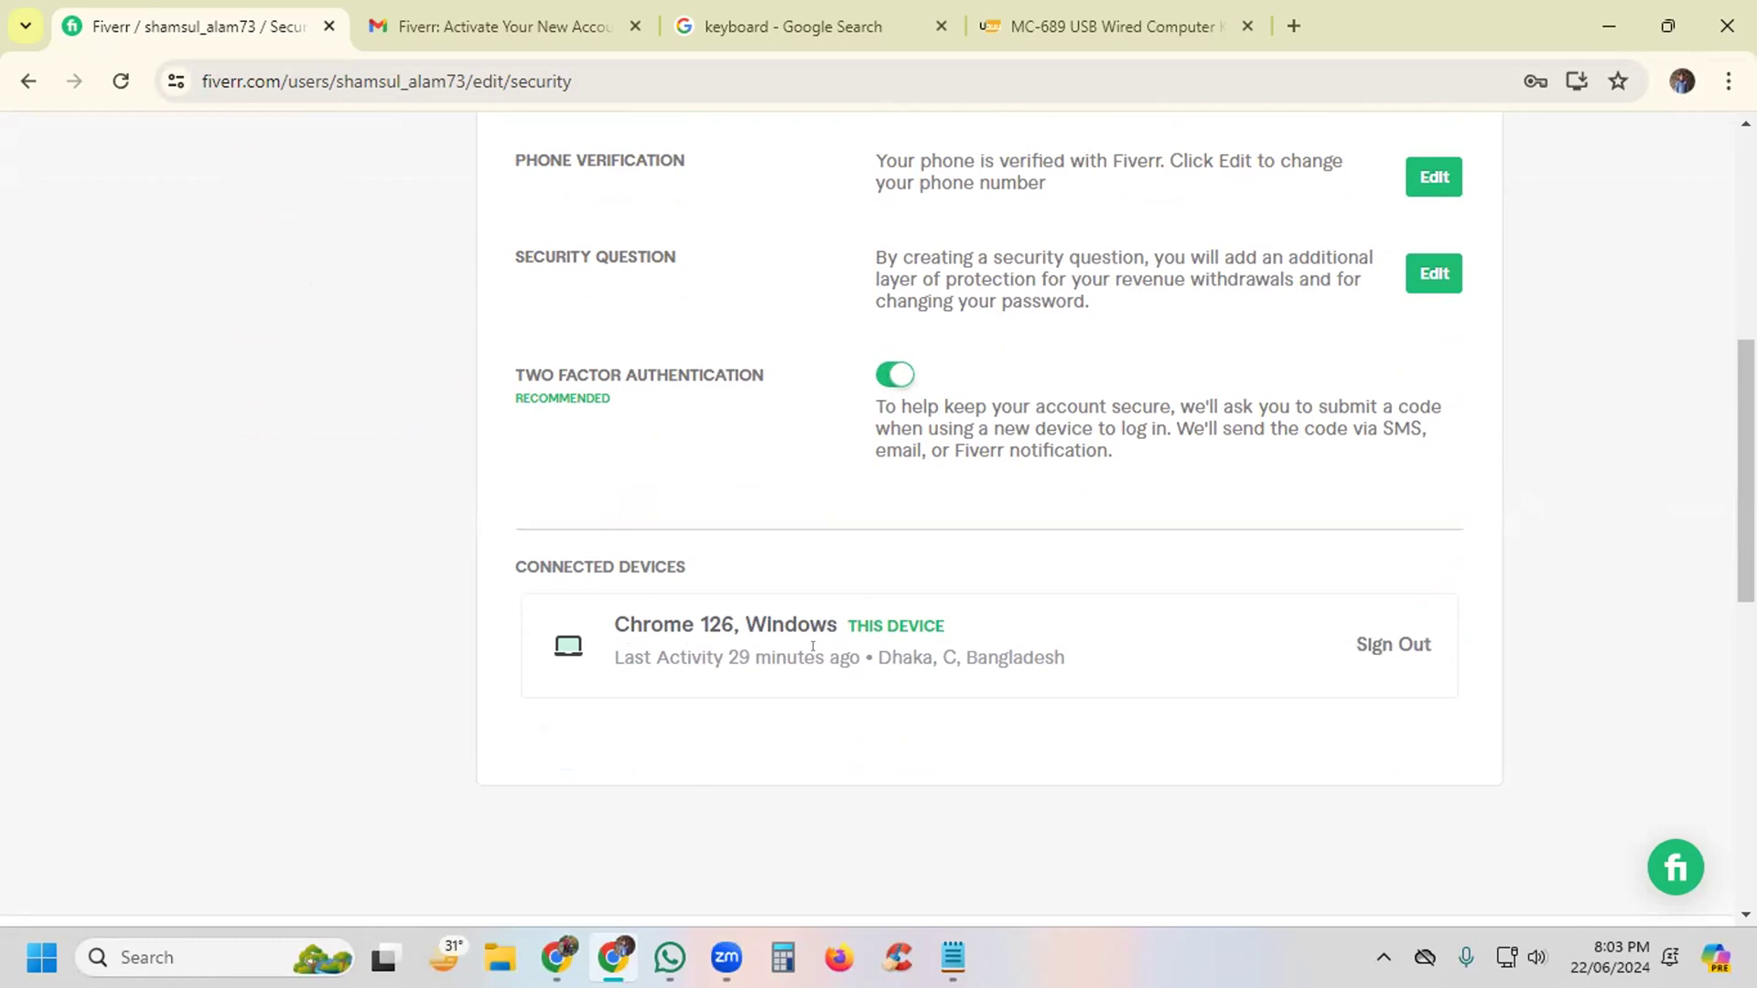
pyautogui.moveTo(870, 647); pyautogui.dragTo(1057, 653)
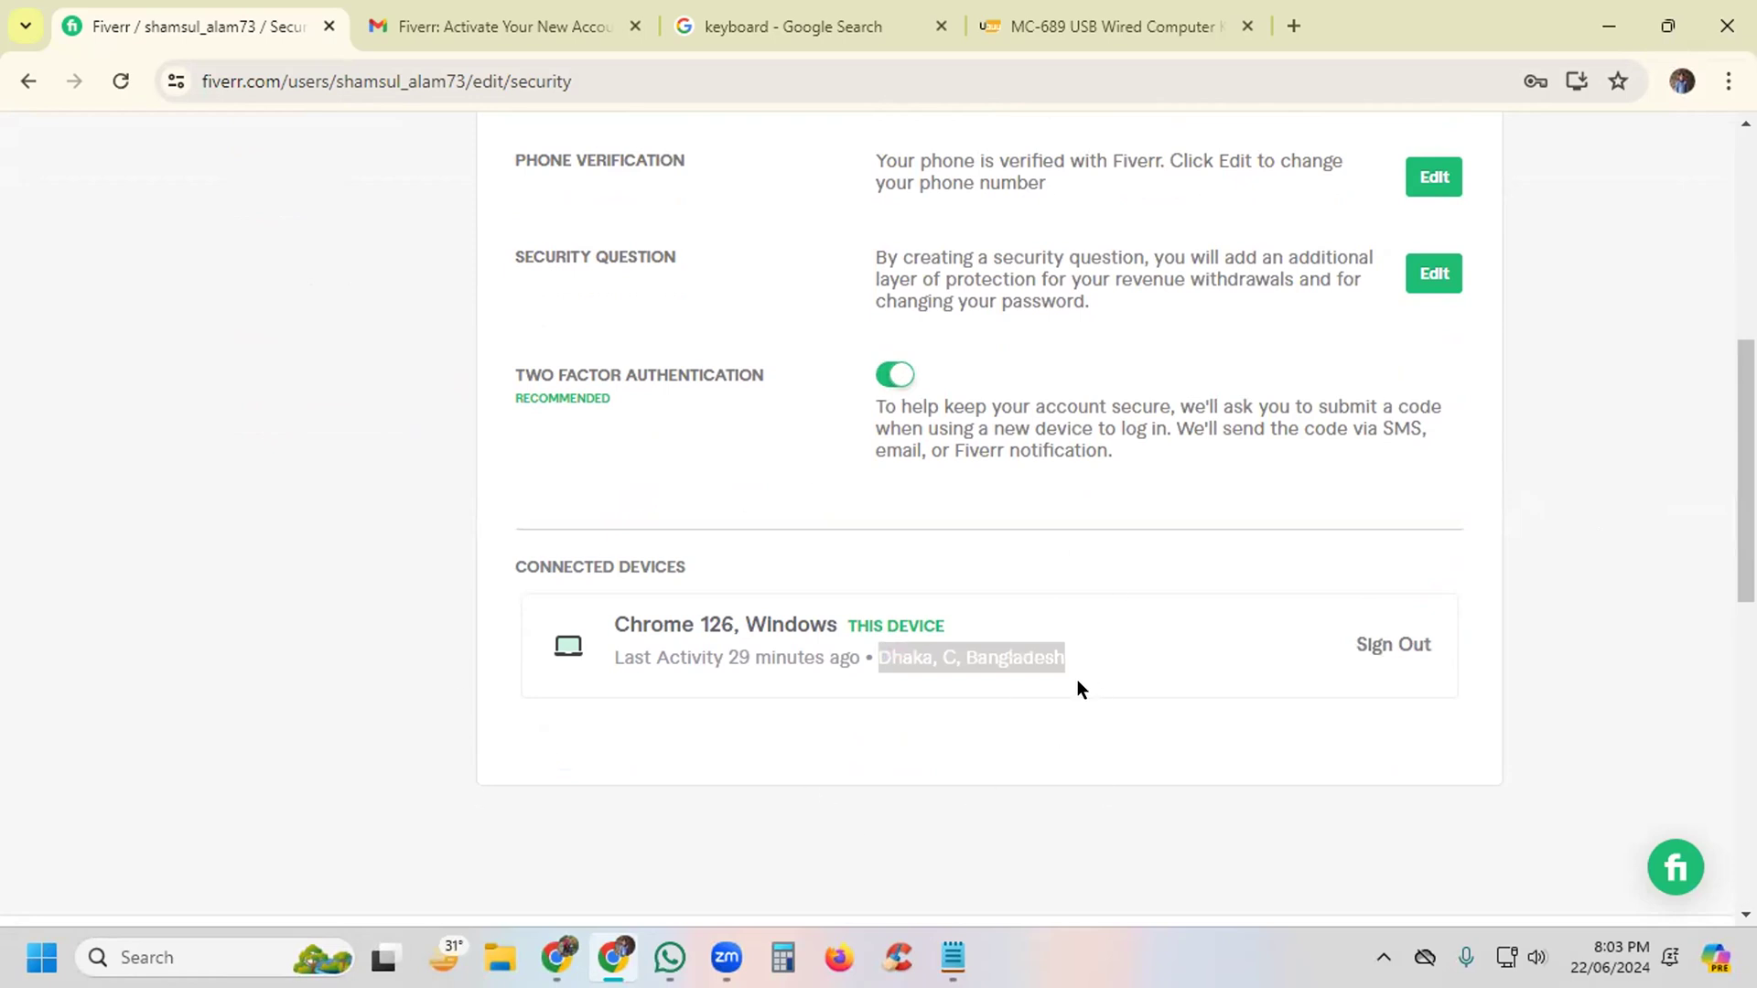
pyautogui.click(1669, 586)
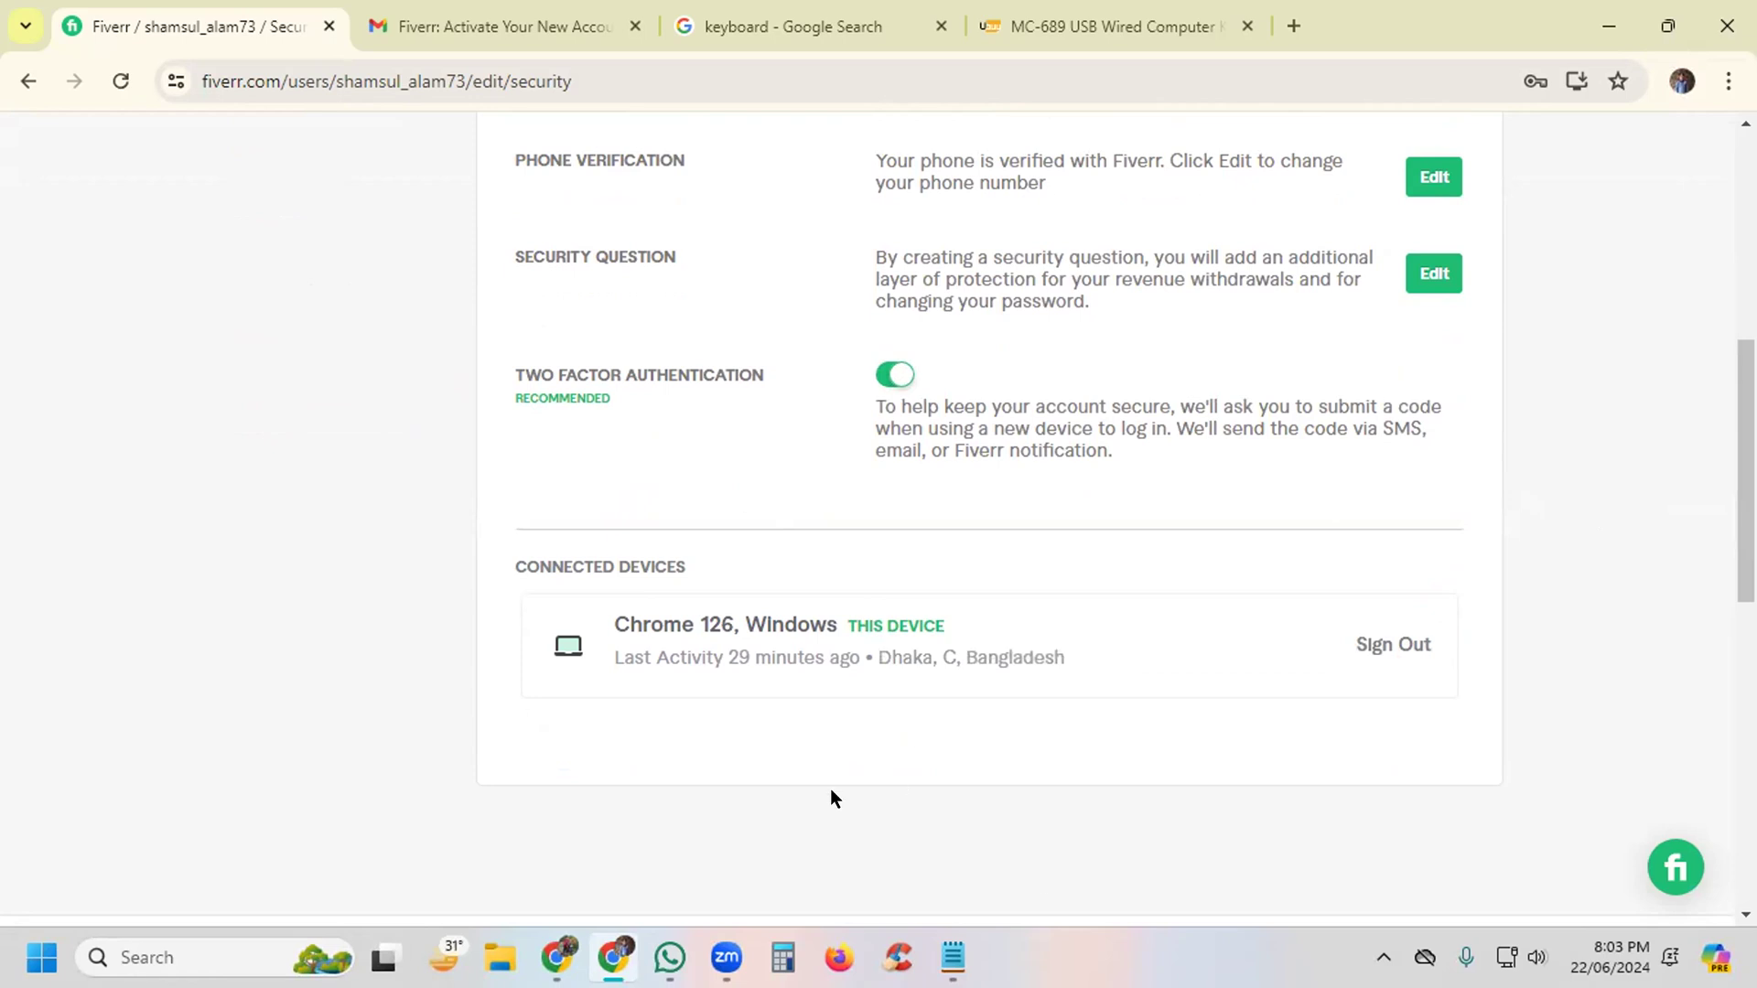
pyautogui.scroll(7, 1626, 602)
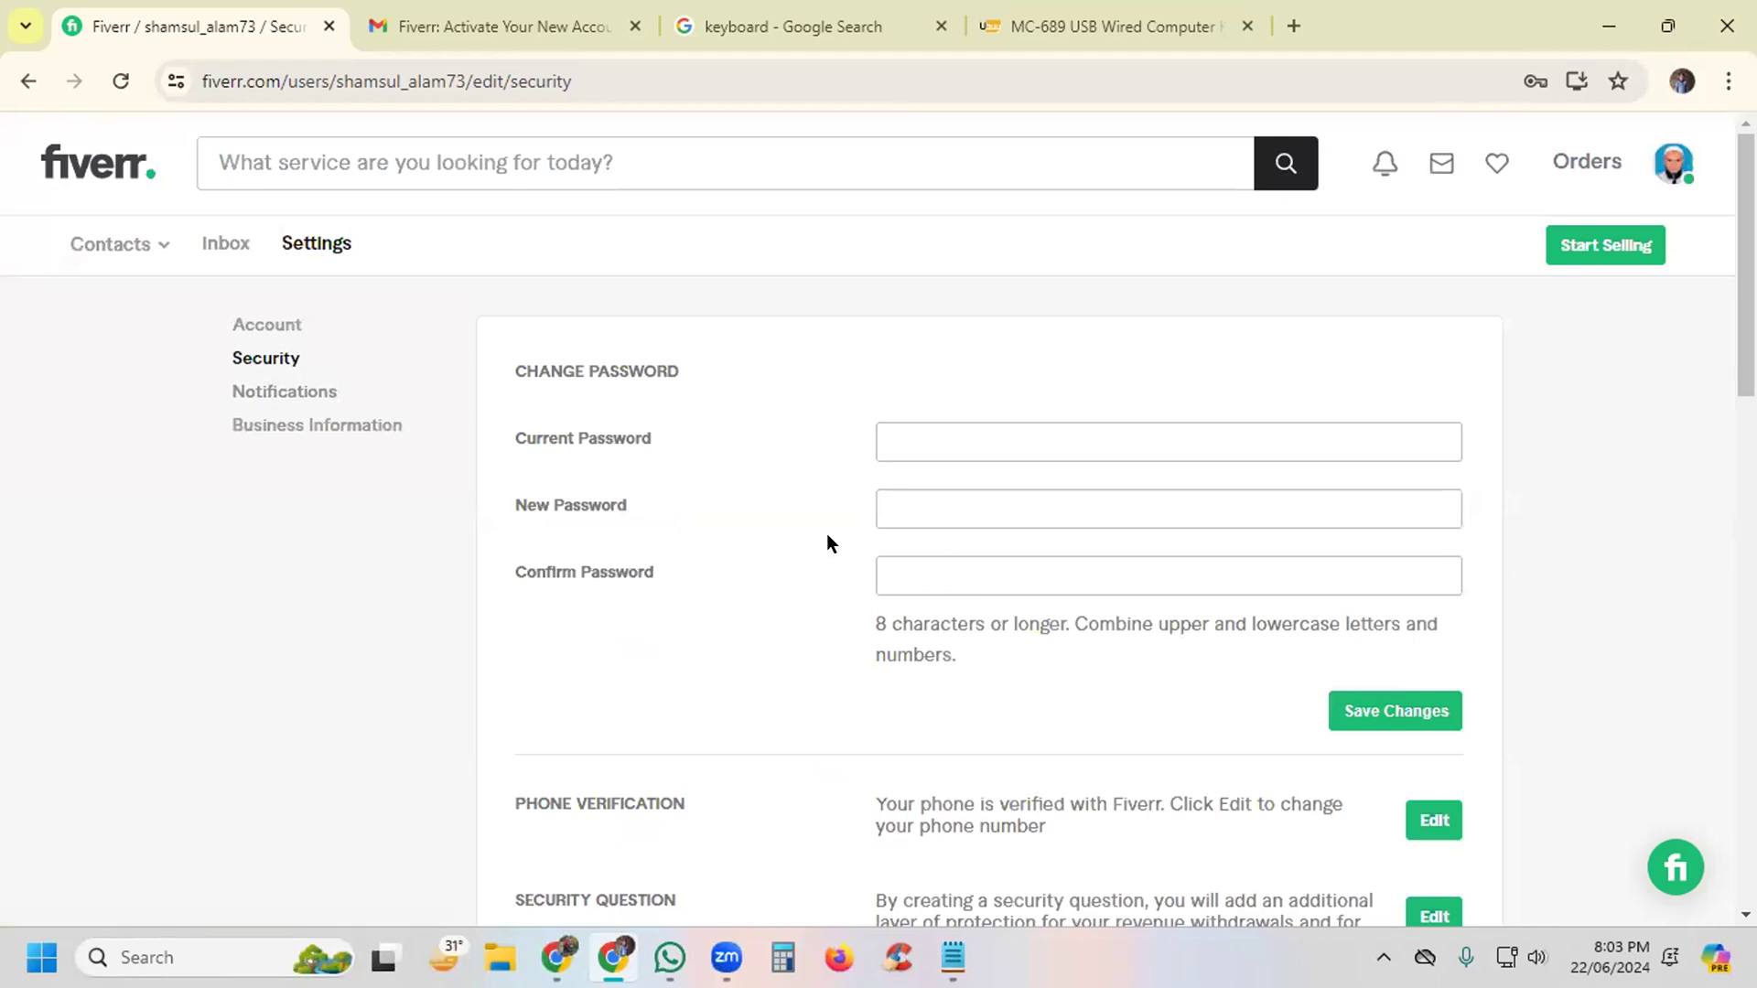
# - Review the Business Information settings page
pyautogui.click(256, 425)
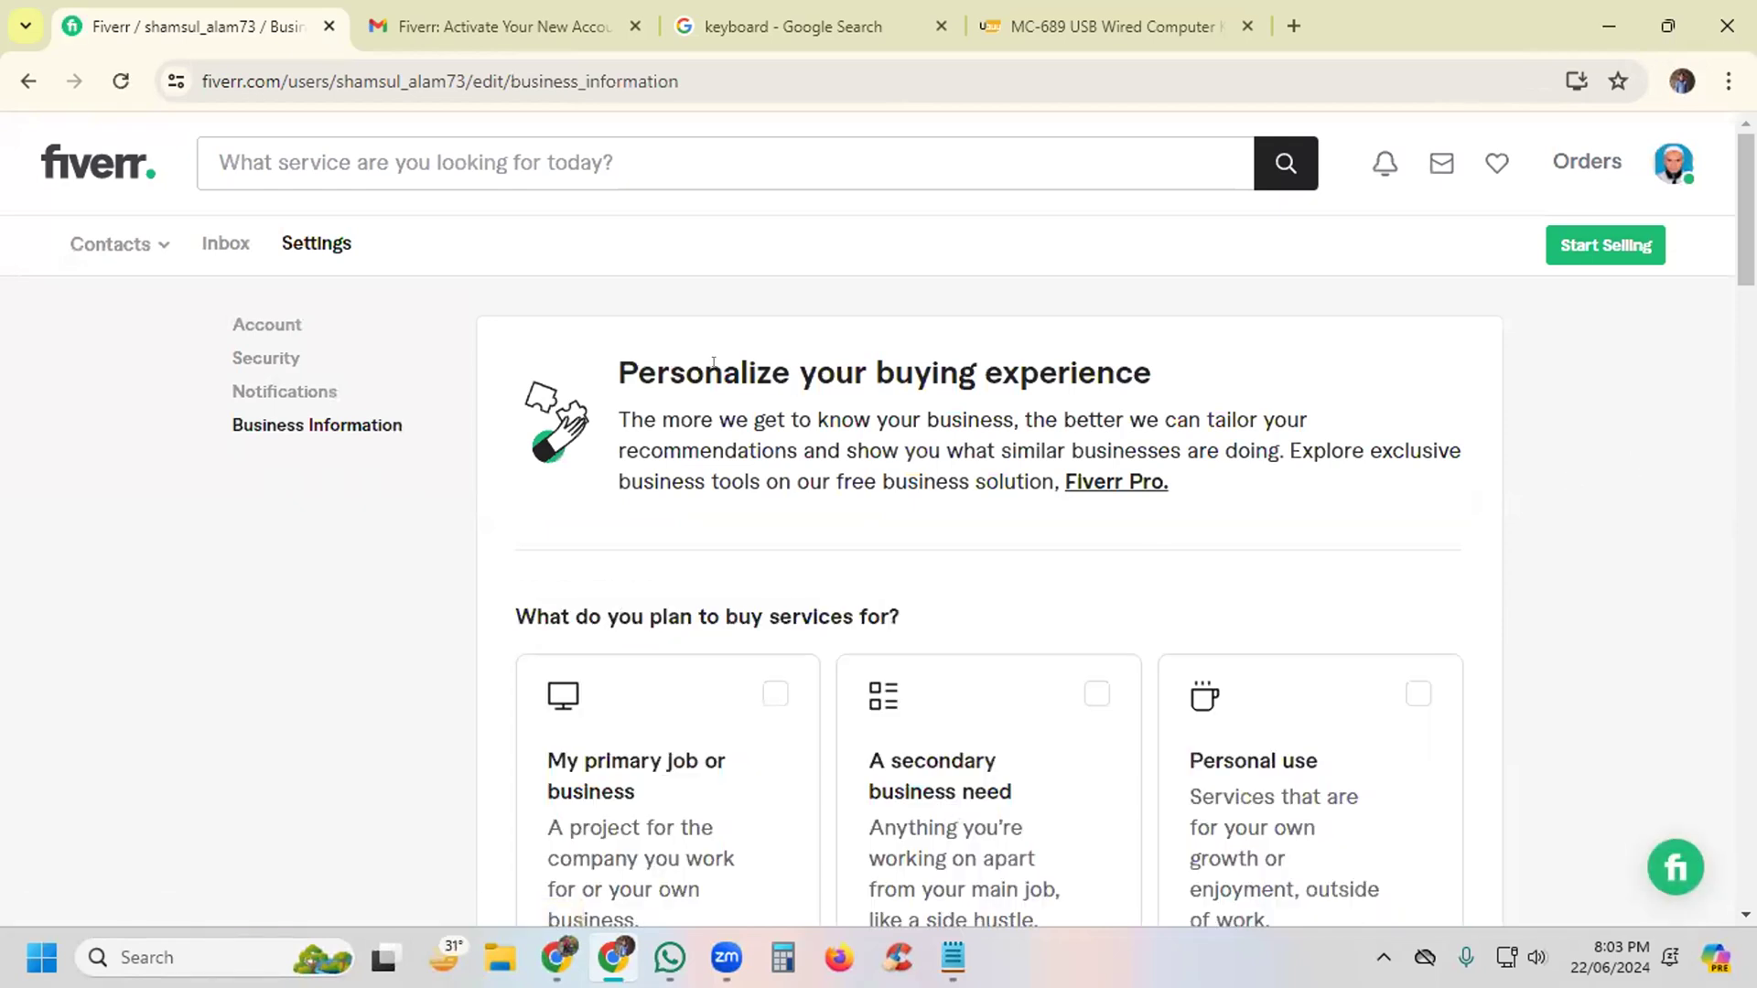
pyautogui.moveTo(801, 373); pyautogui.dragTo(1174, 380)
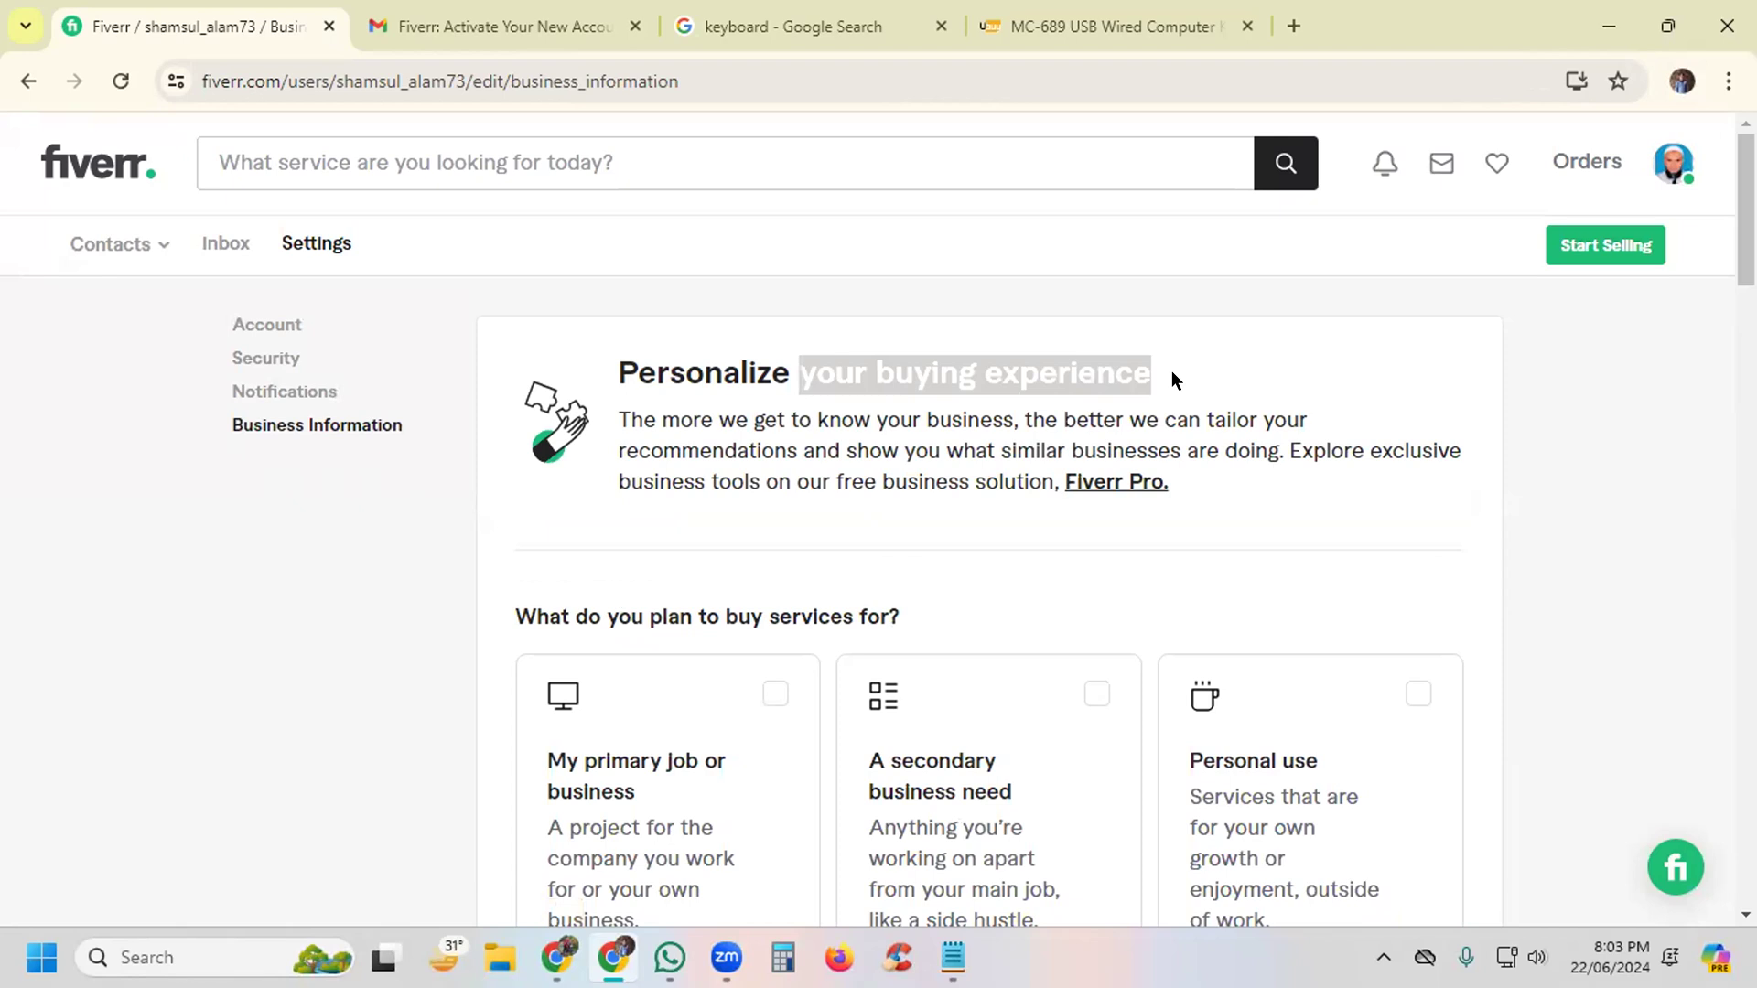
pyautogui.click(1574, 382)
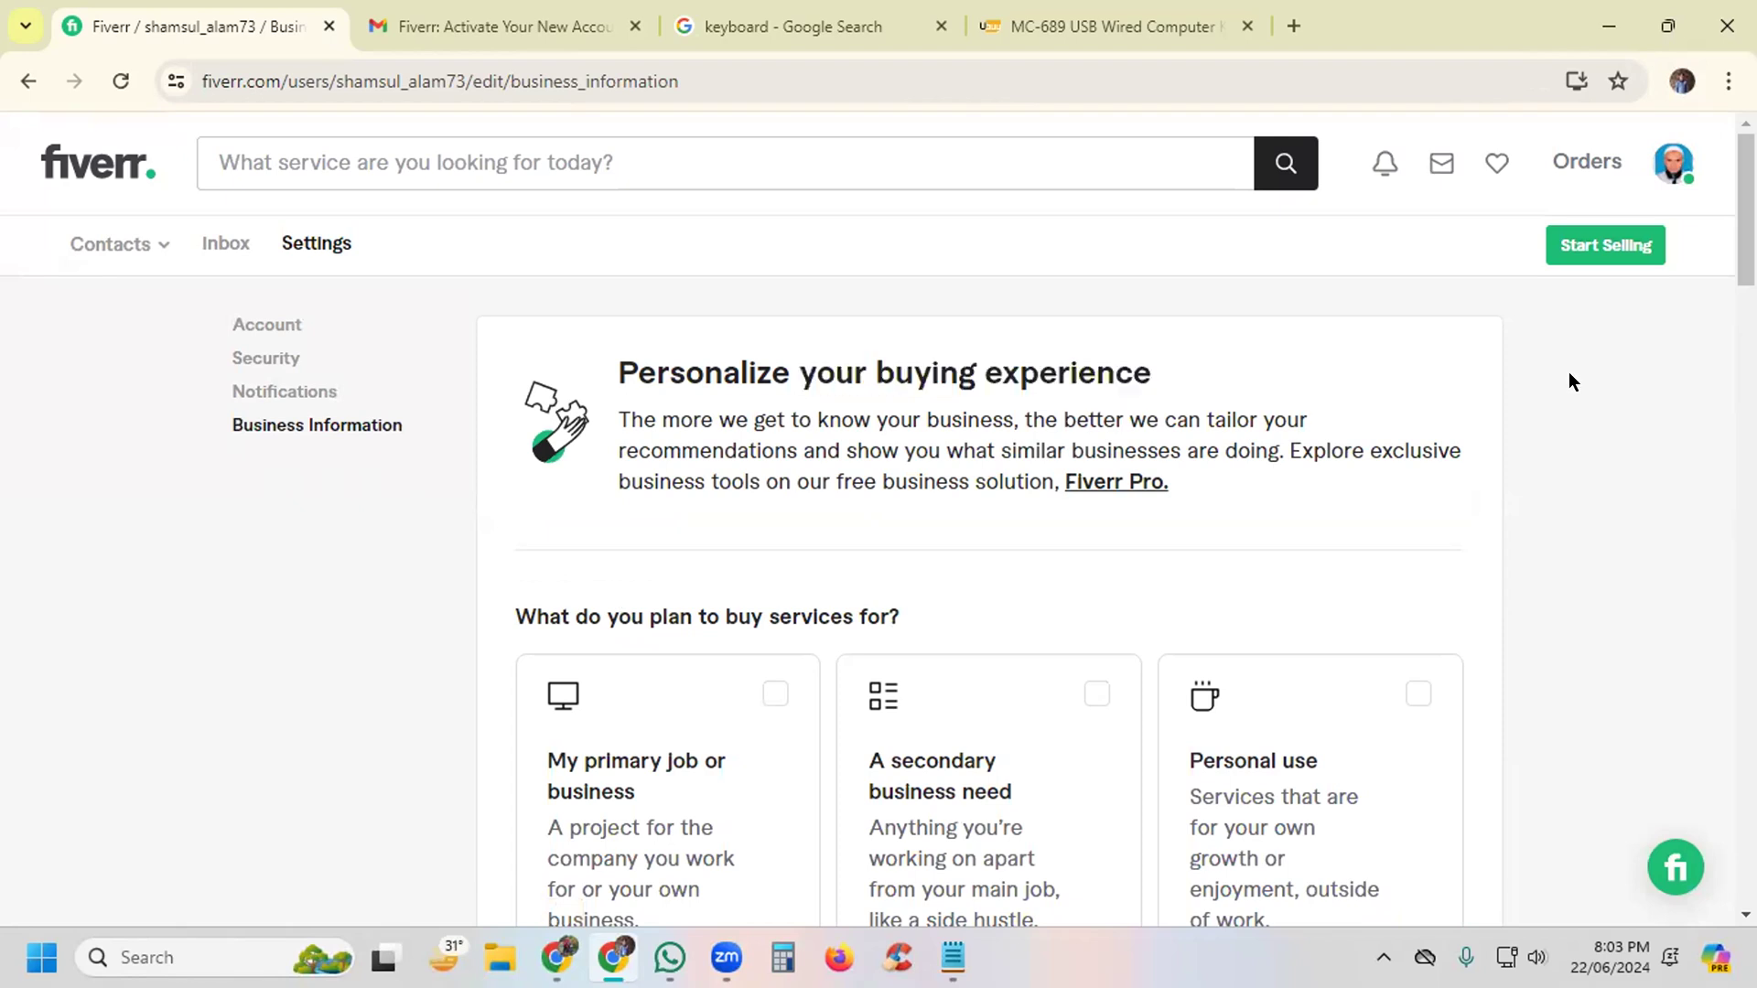
pyautogui.scroll(-1, 1565, 375)
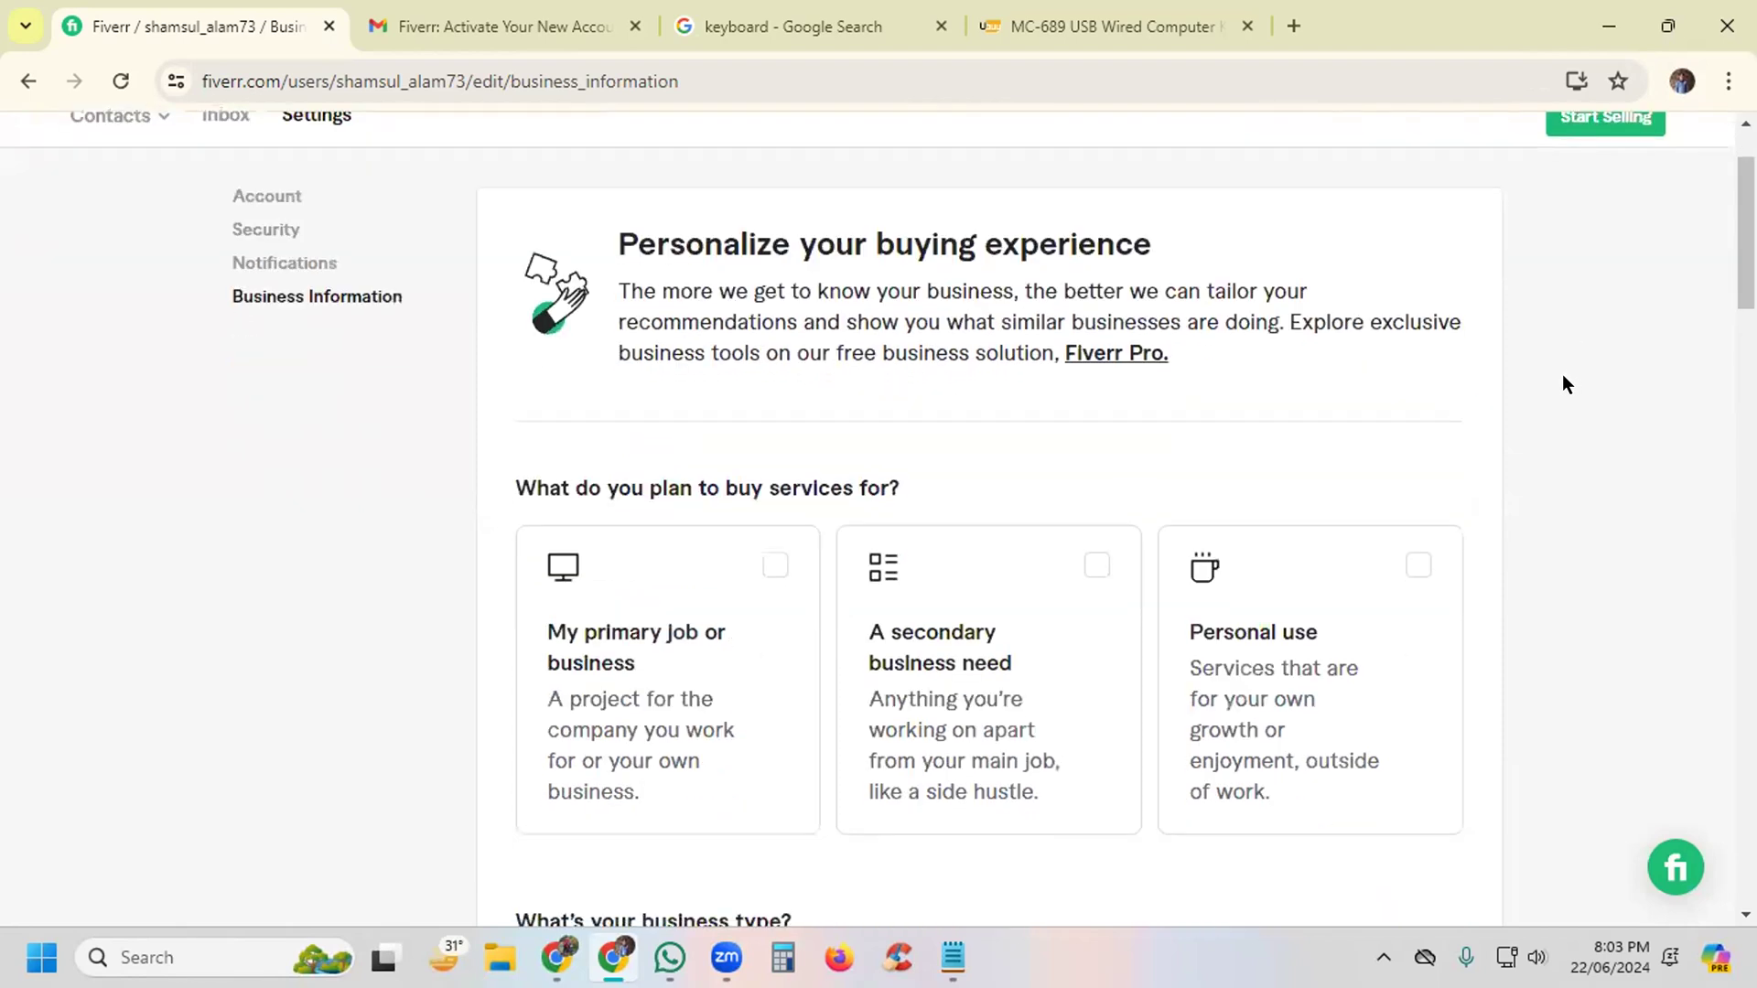
pyautogui.scroll(1, 1562, 385)
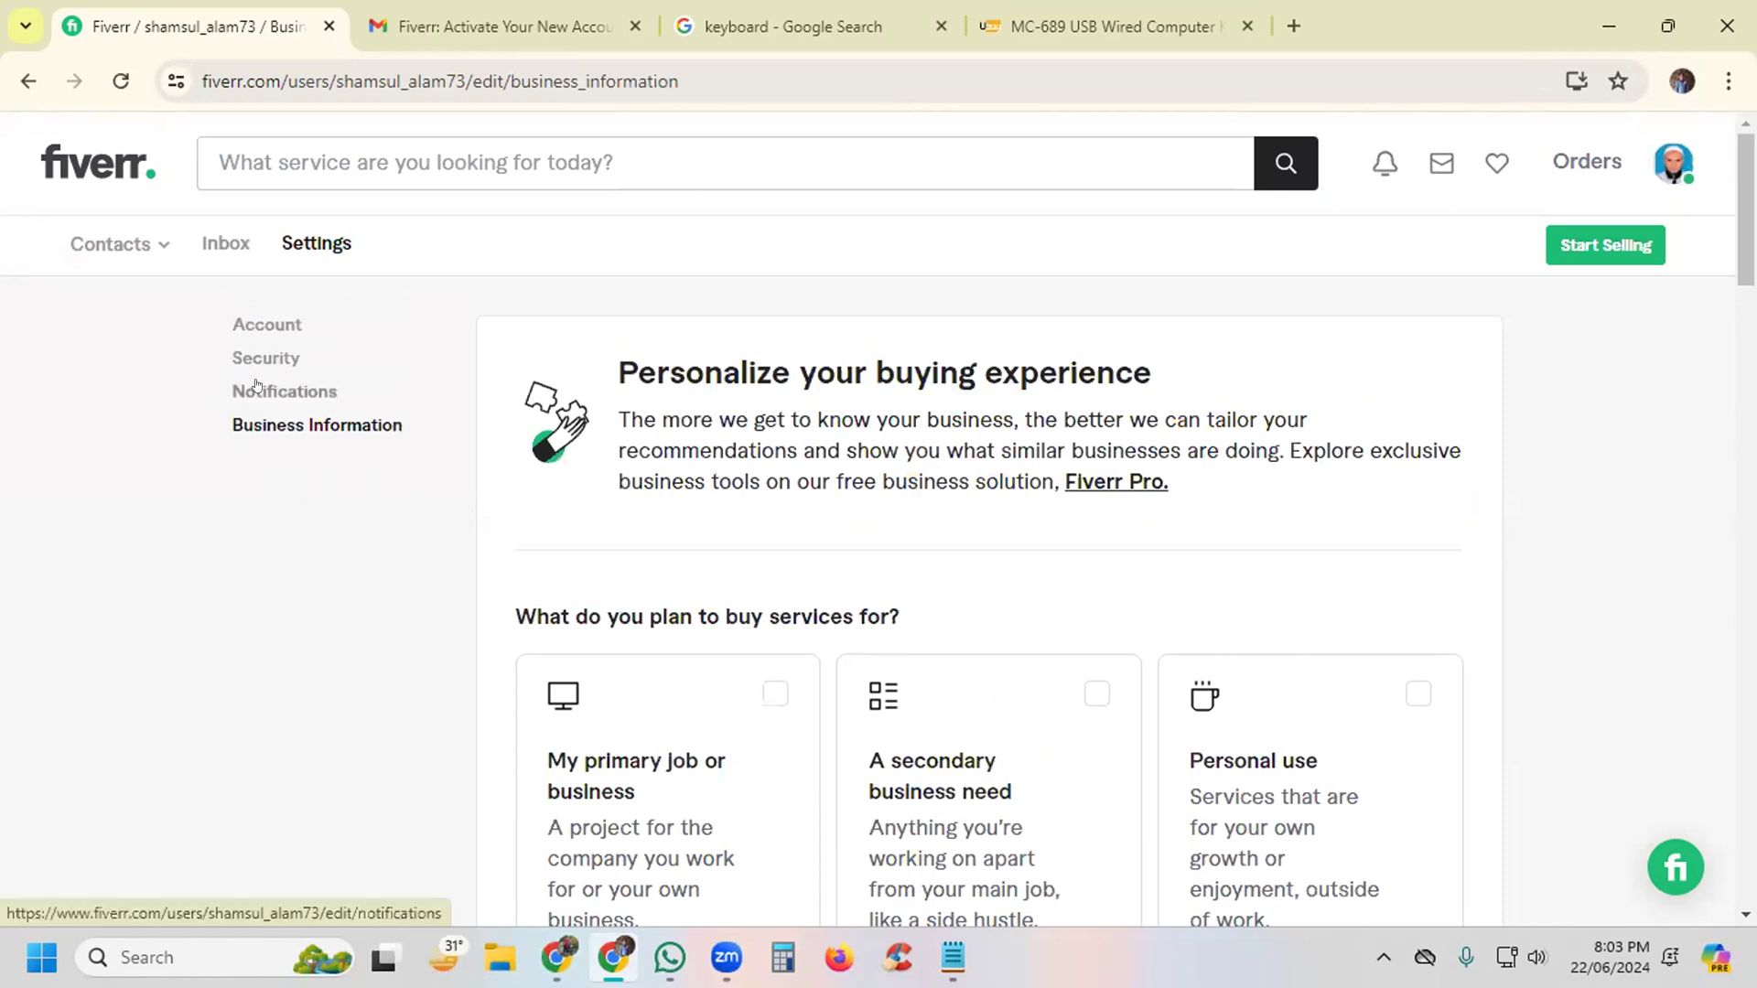
# - Open the Notifications settings and scroll through the email notification options
pyautogui.click(257, 385)
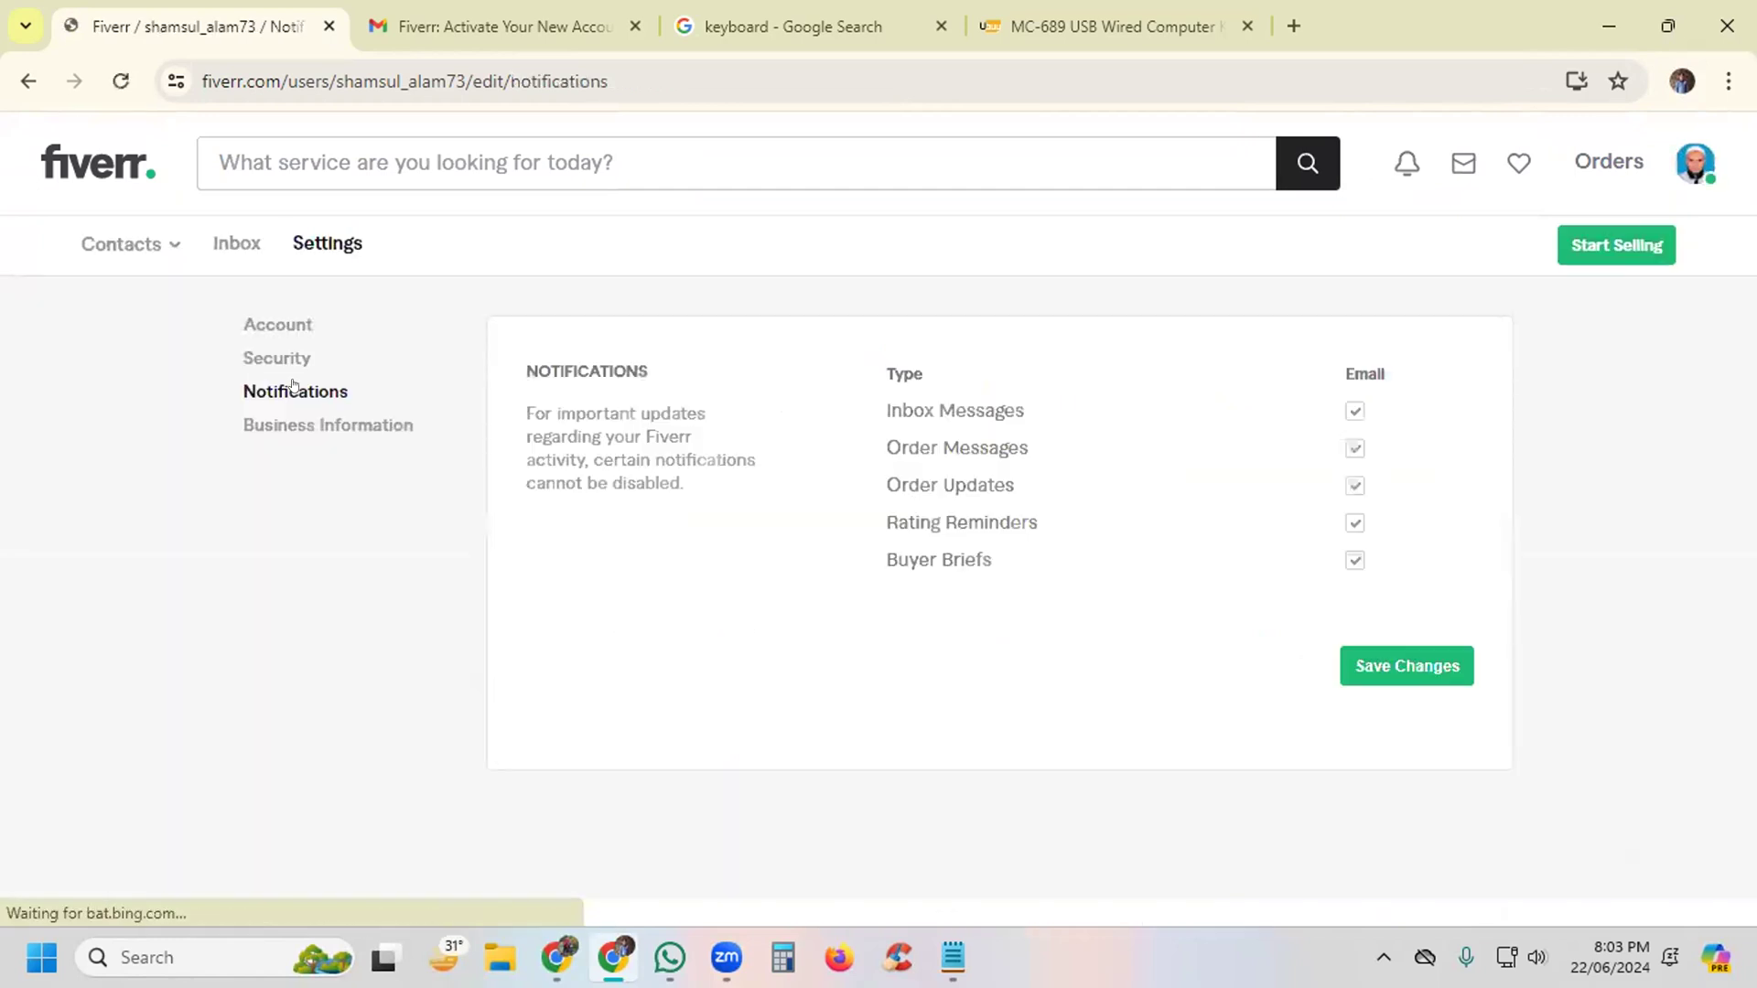
pyautogui.scroll(-4, 1356, 536)
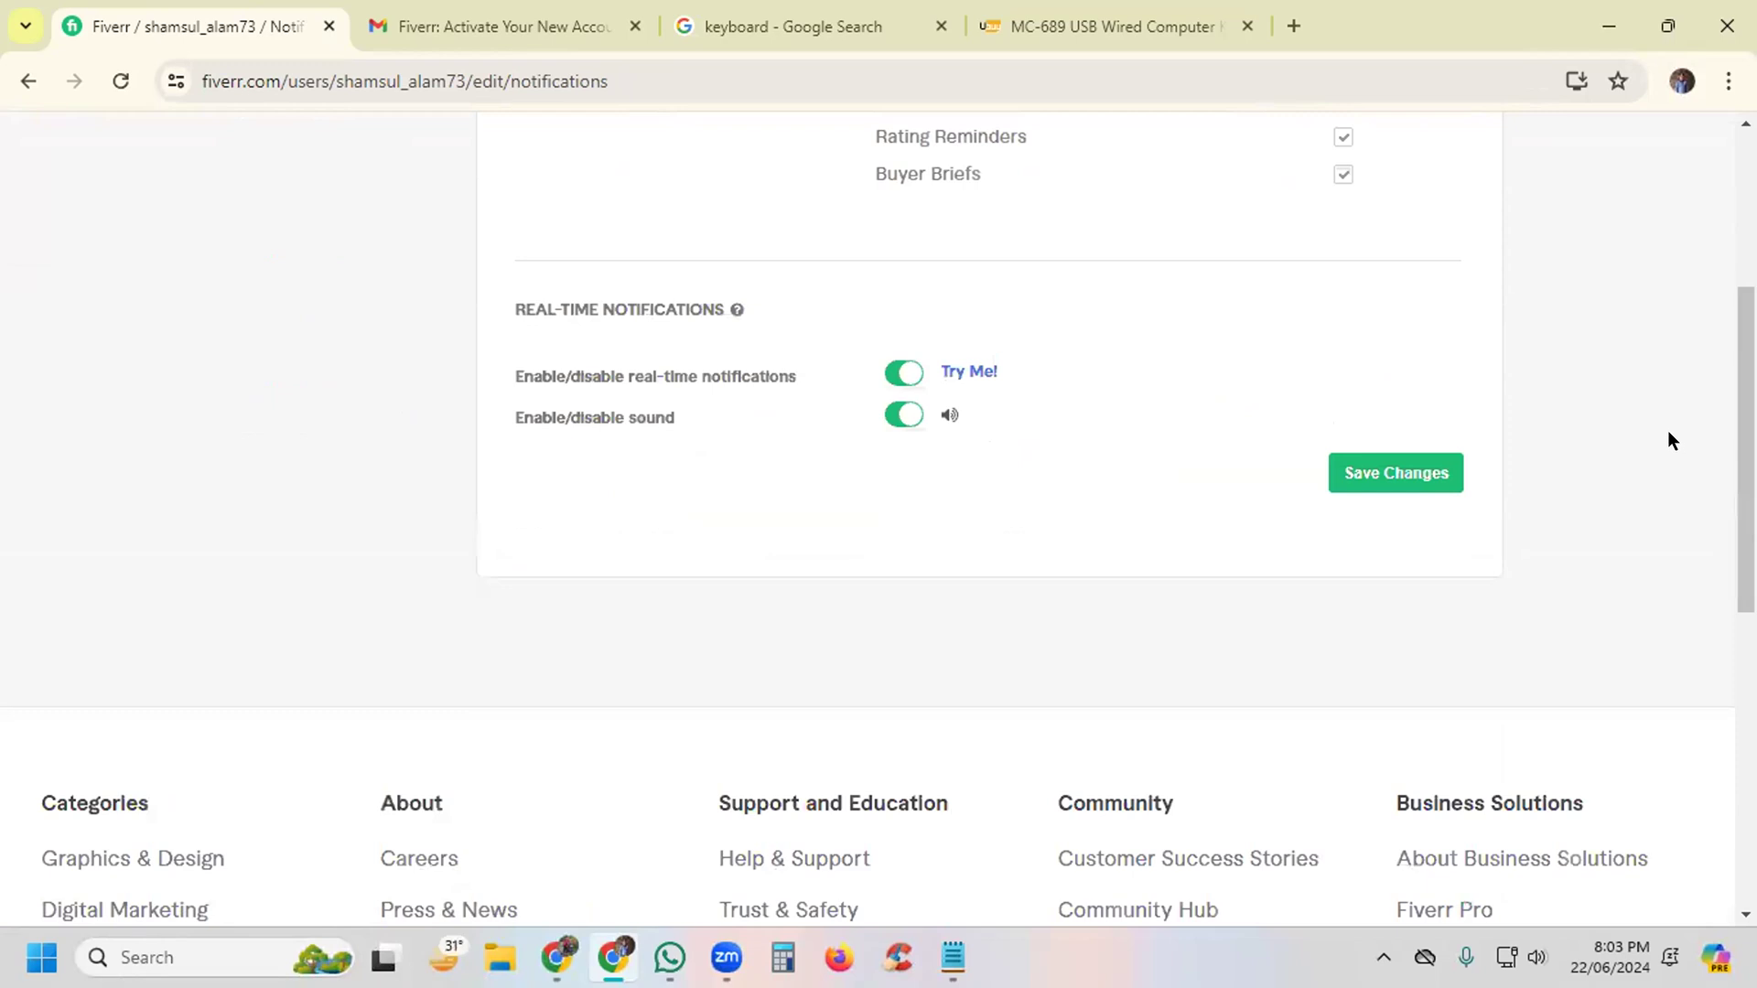
pyautogui.scroll(4, 1651, 419)
# - Go to the public profile page via the avatar menu's Profile option
pyautogui.click(1656, 170)
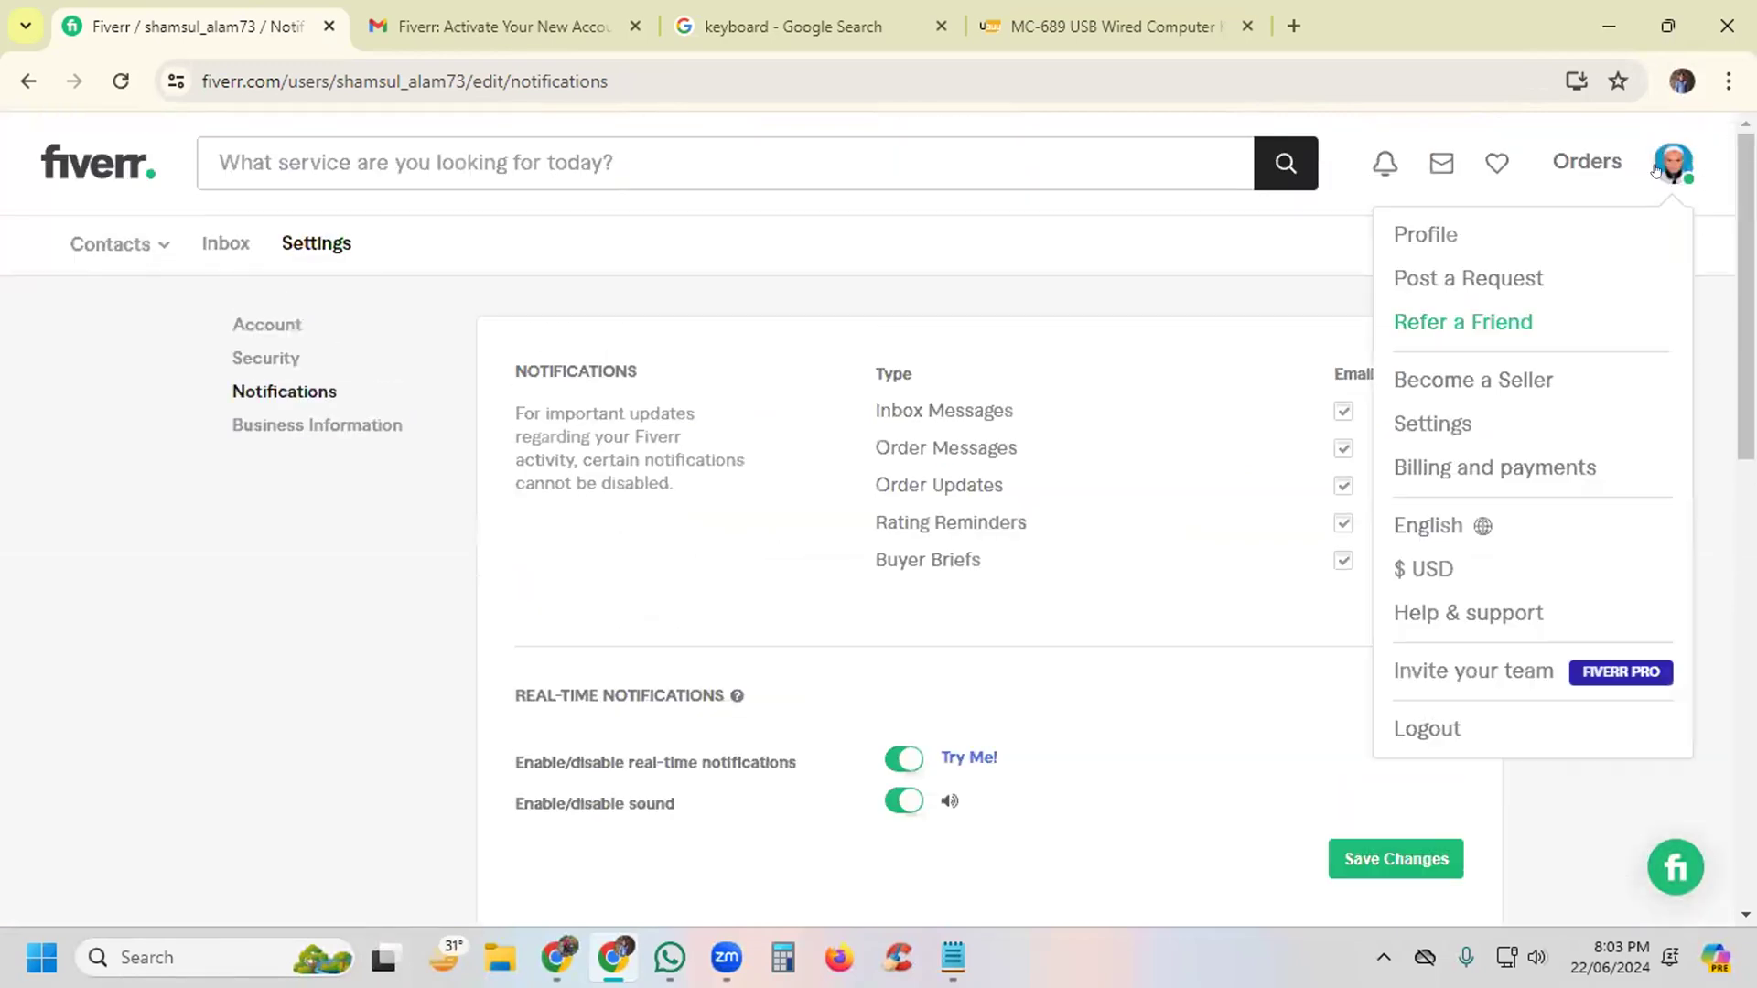
pyautogui.click(1407, 234)
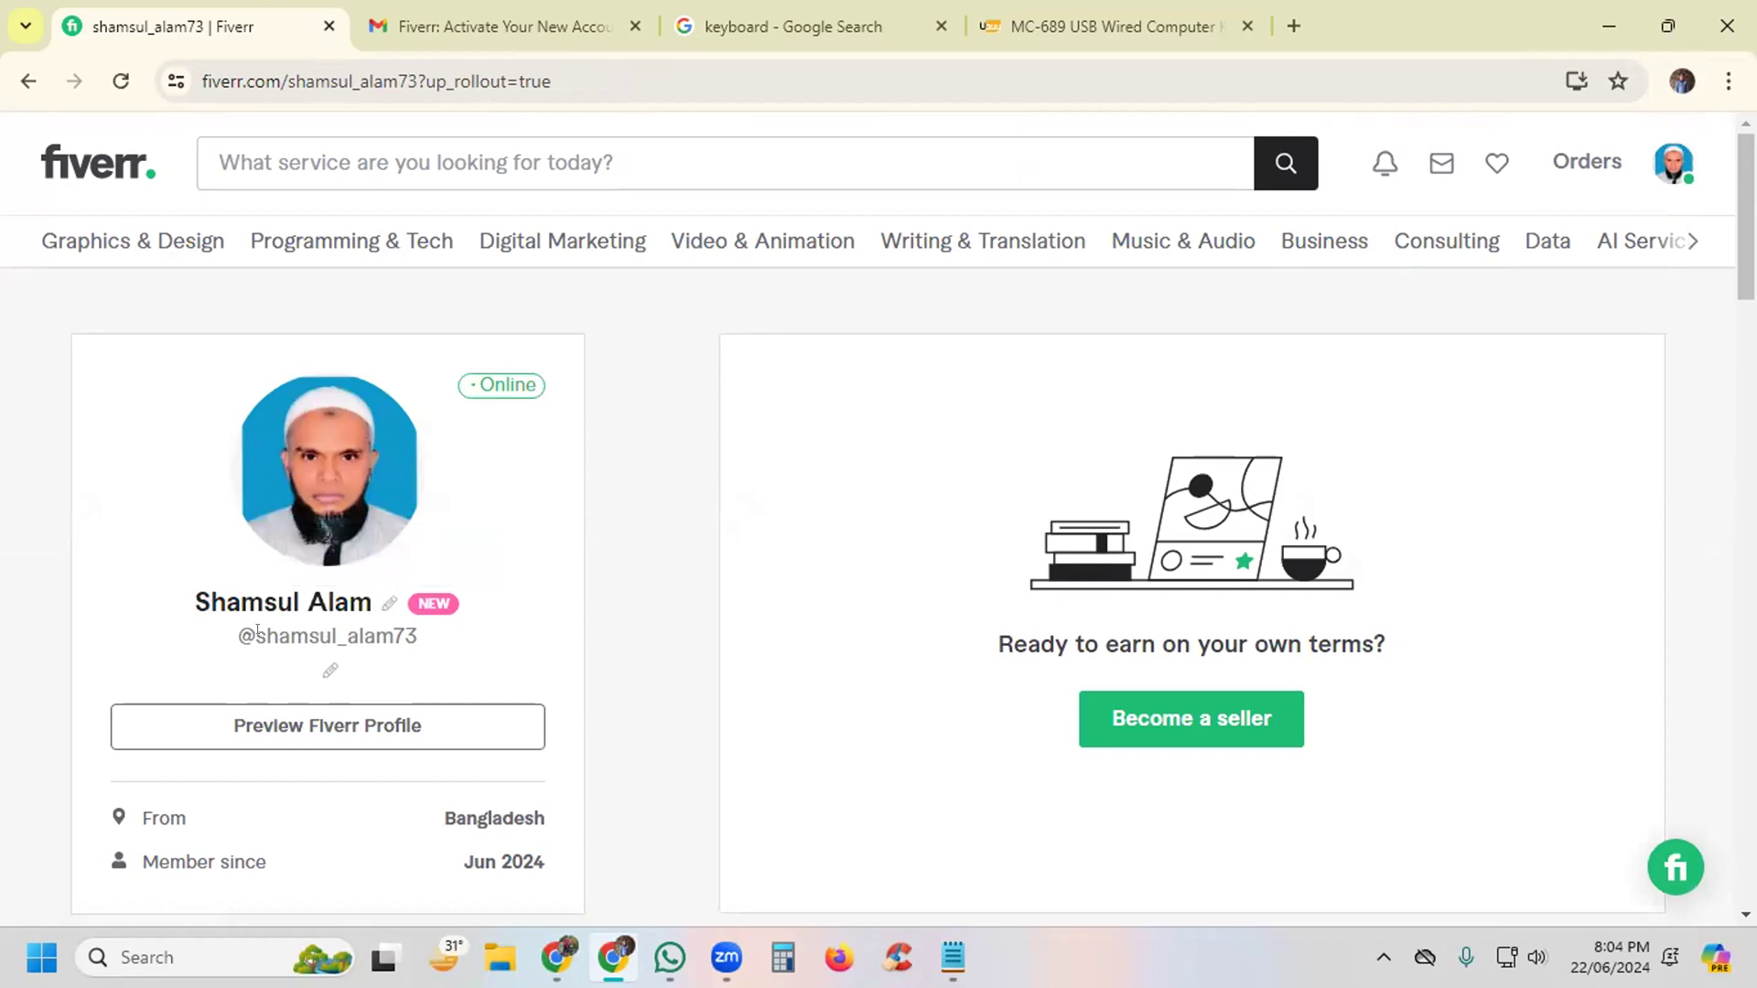
pyautogui.moveTo(256, 628); pyautogui.dragTo(385, 627)
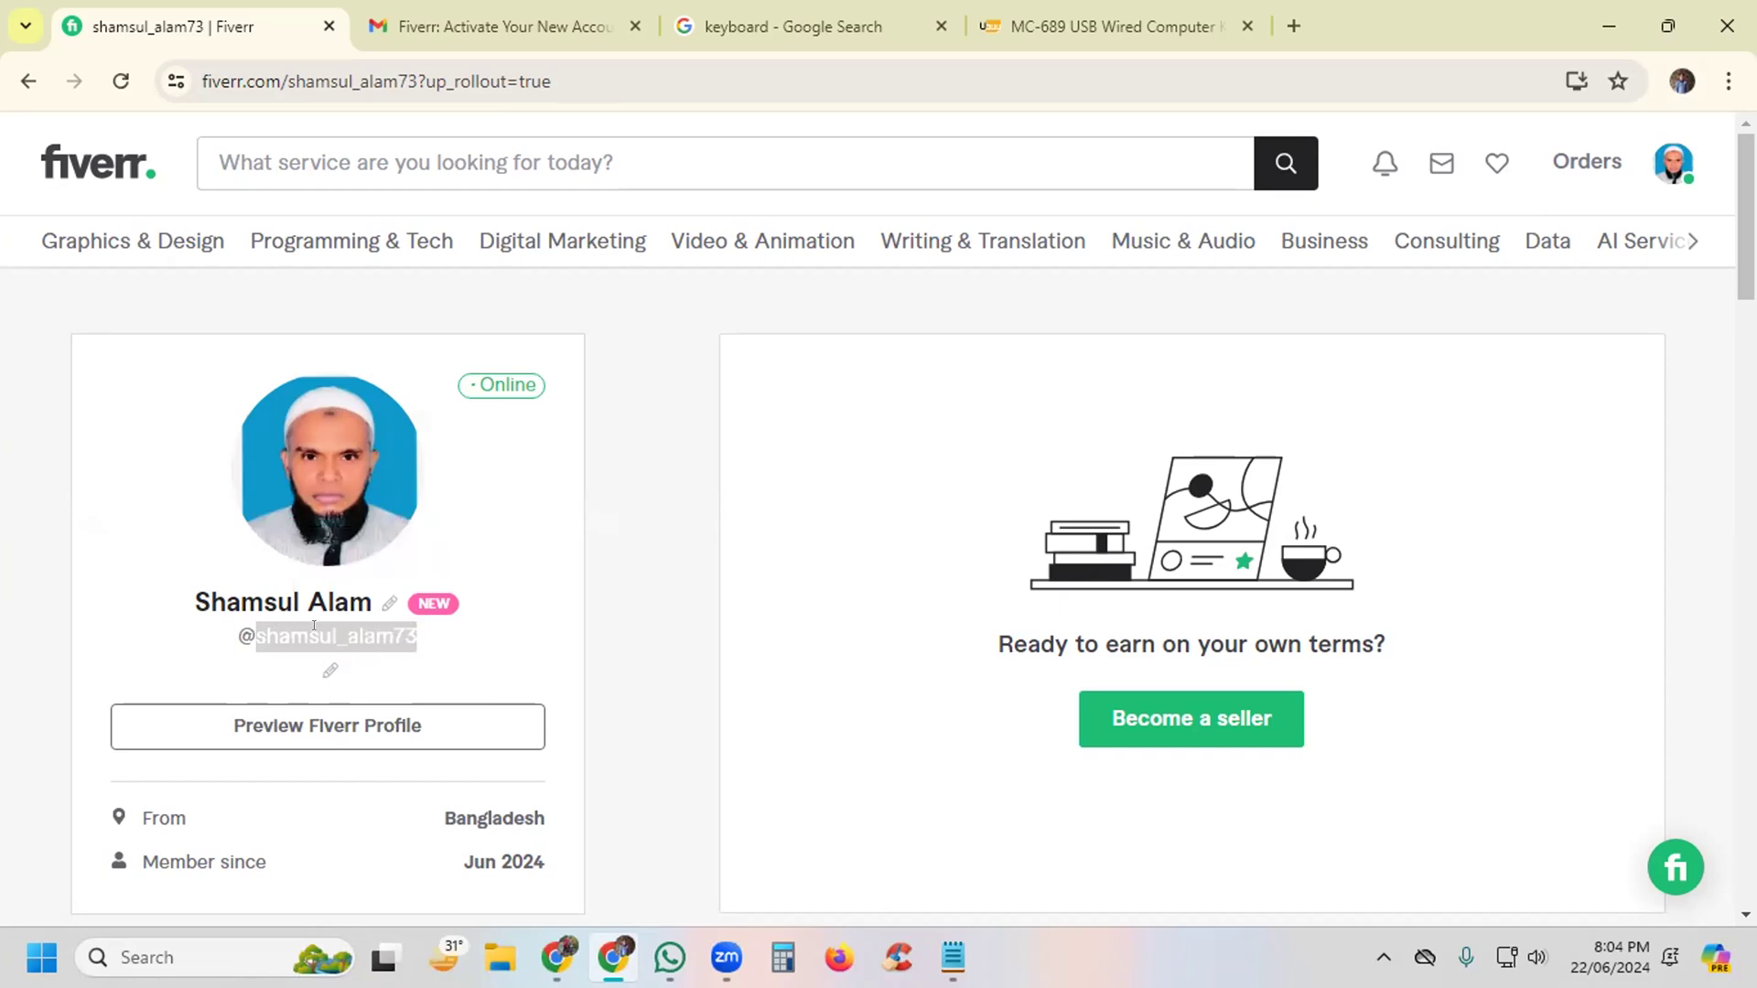
pyautogui.click(431, 639)
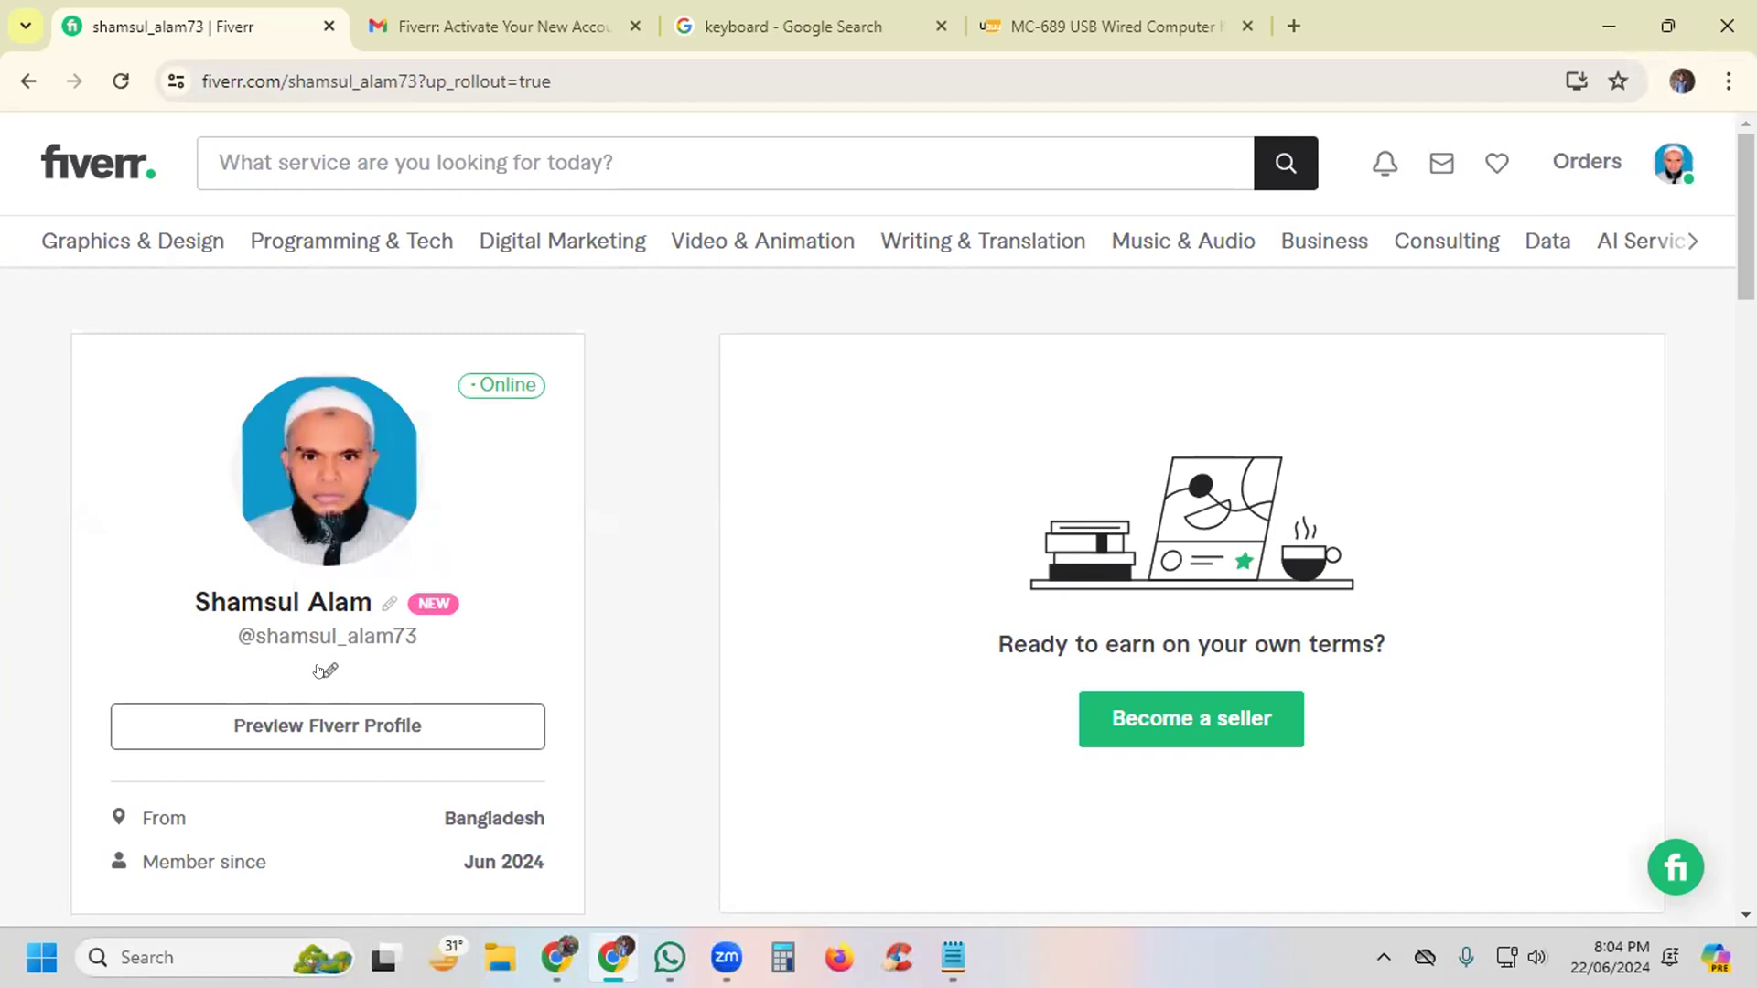
# - Set the one-line story to 'Digital Marketing, Lead Generation and SEO expert' and update it
pyautogui.click(320, 671)
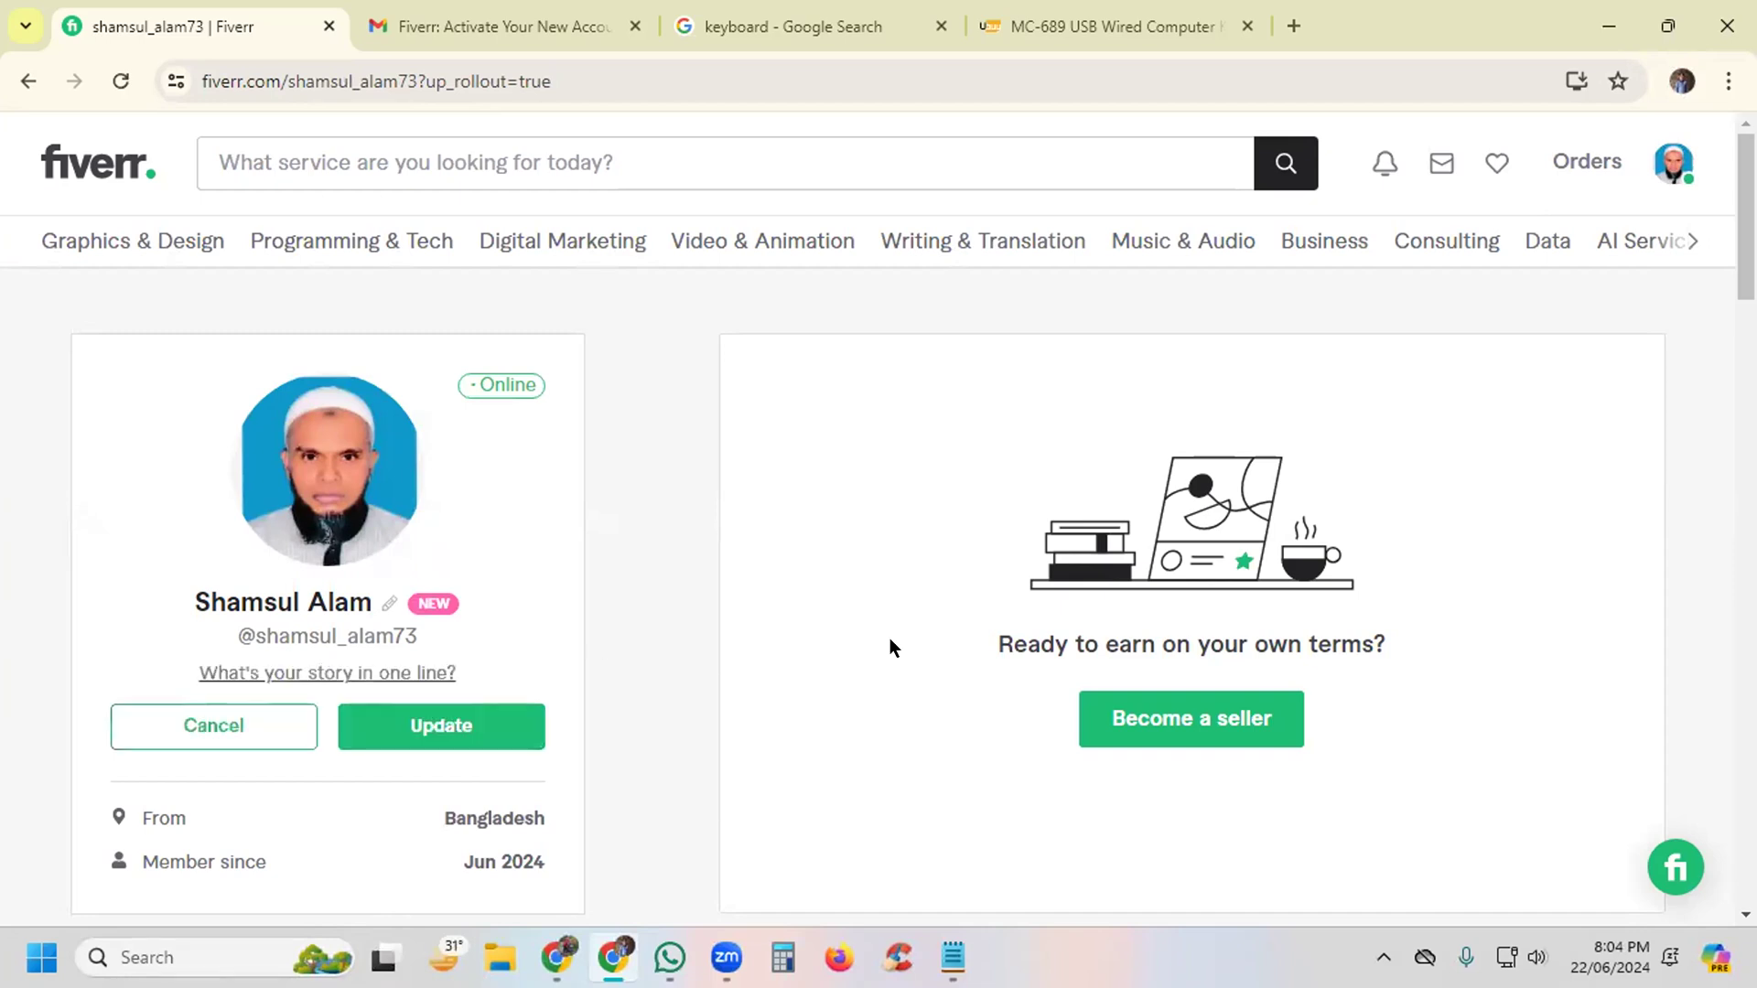
pyautogui.write('D')
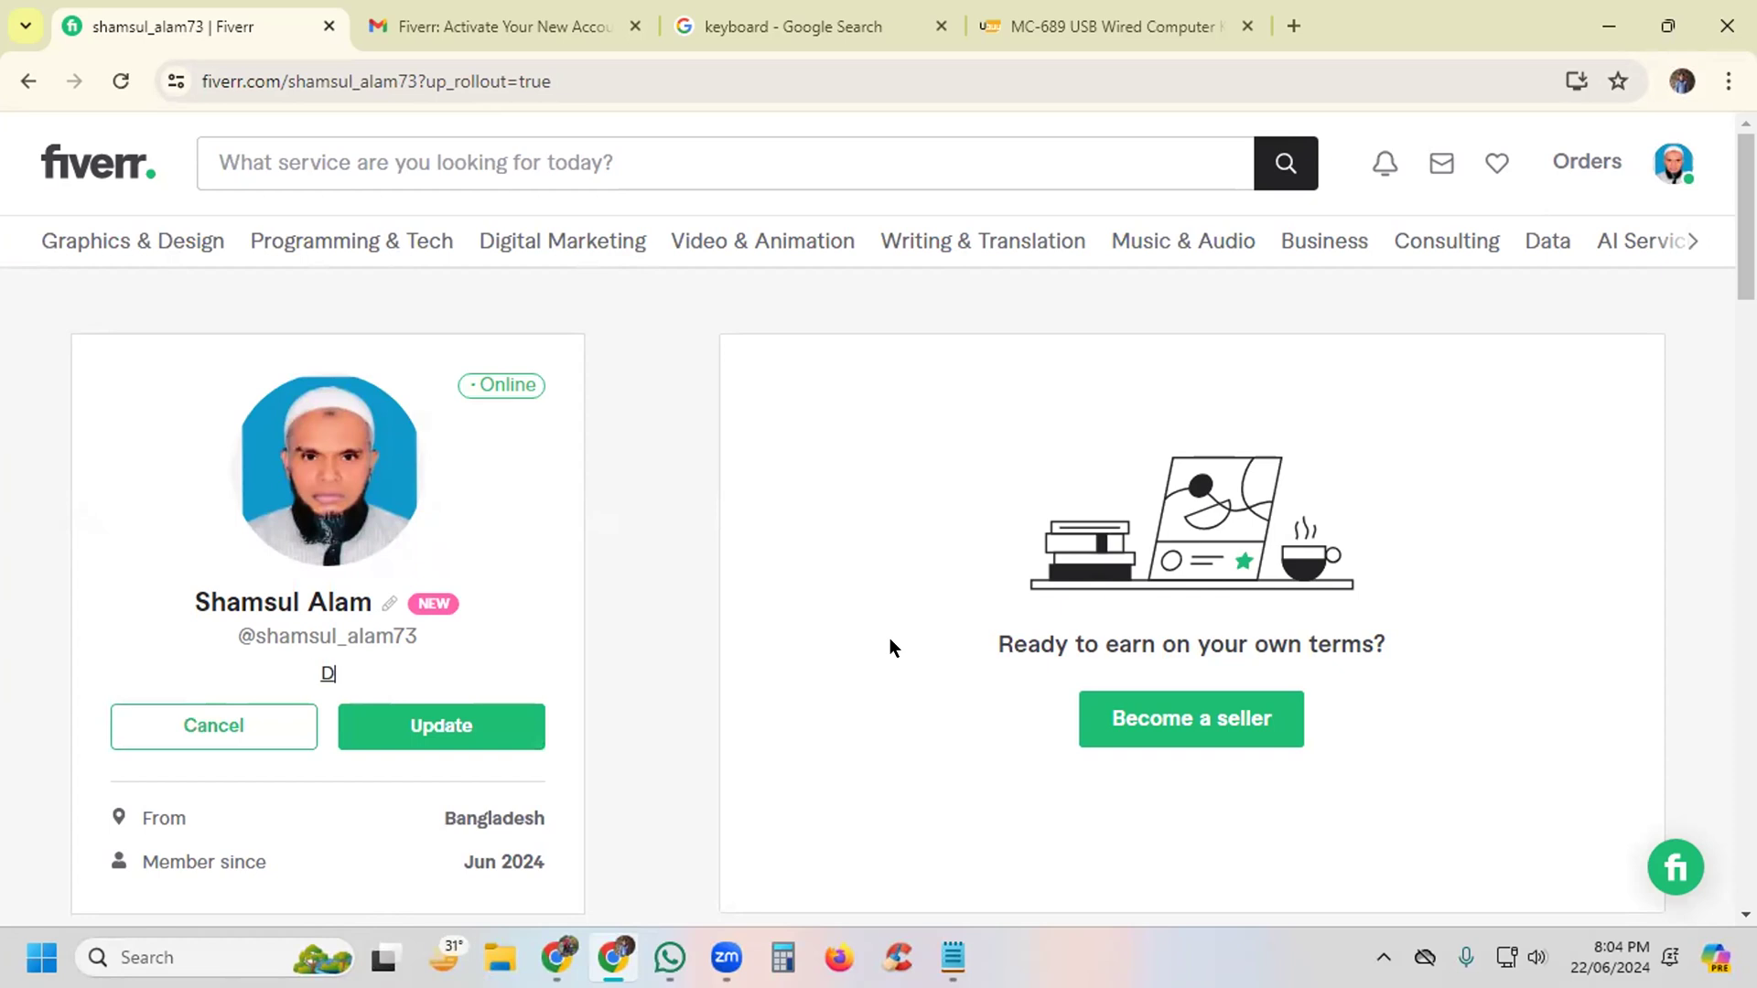
pyautogui.write('igital Marketing')
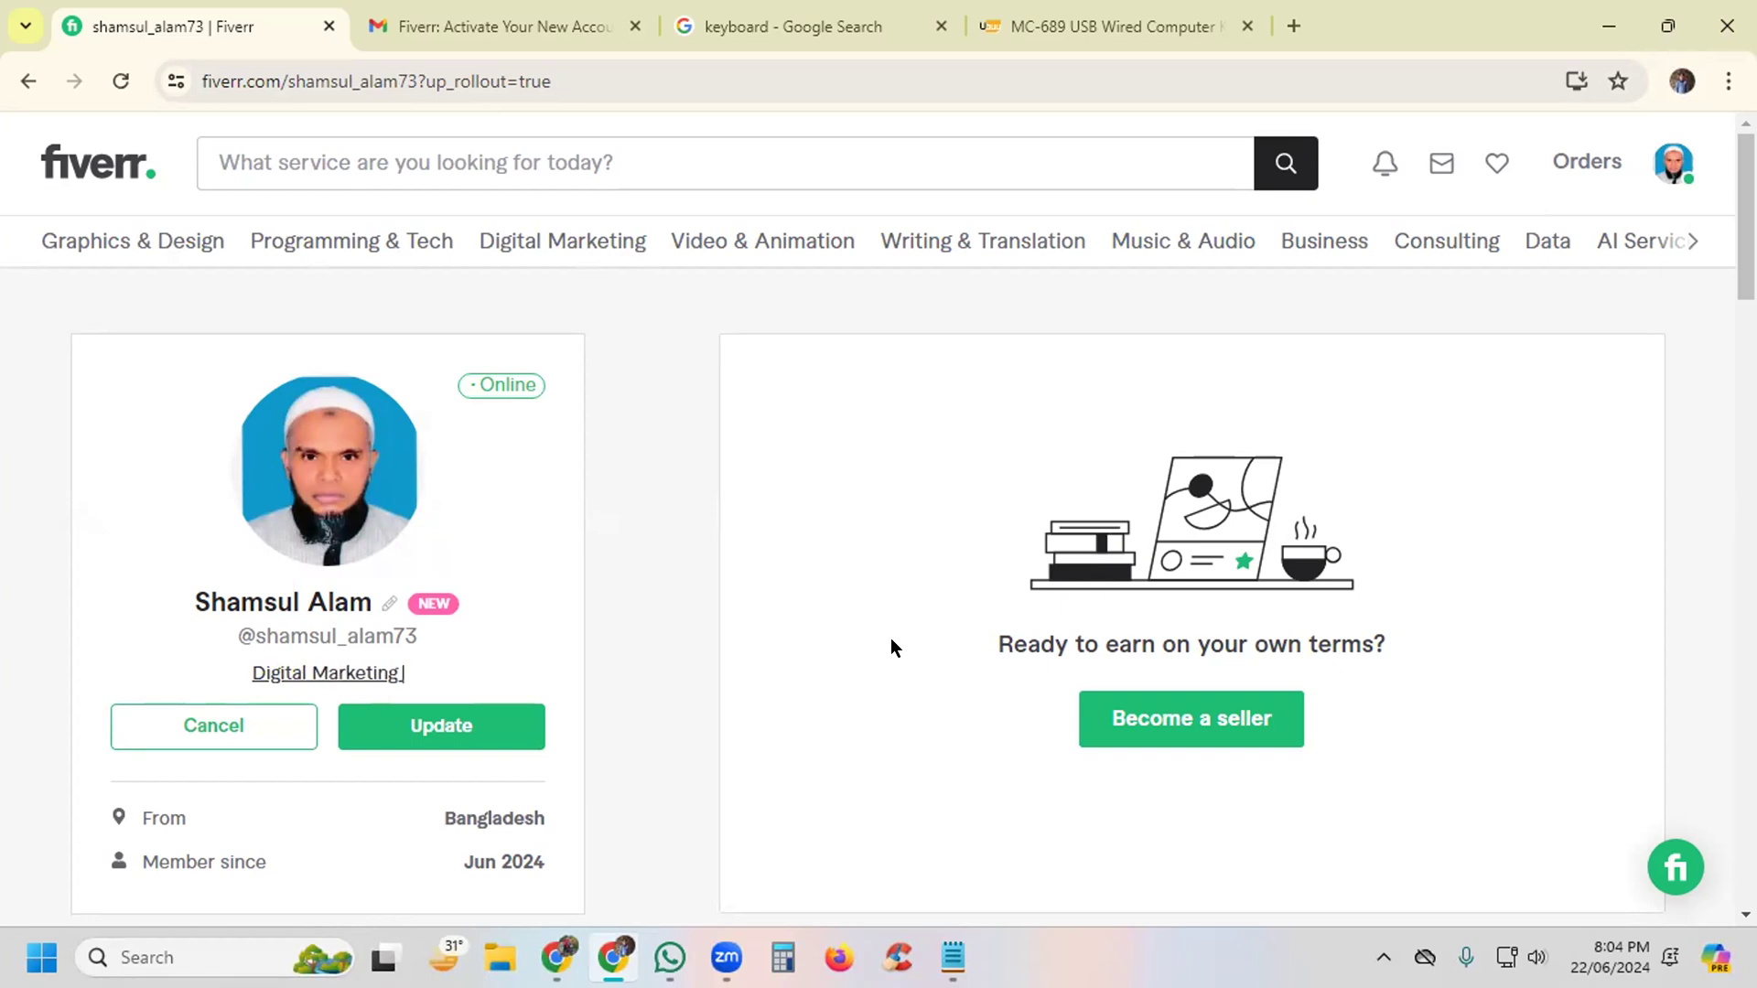
pyautogui.write(', Lead G')
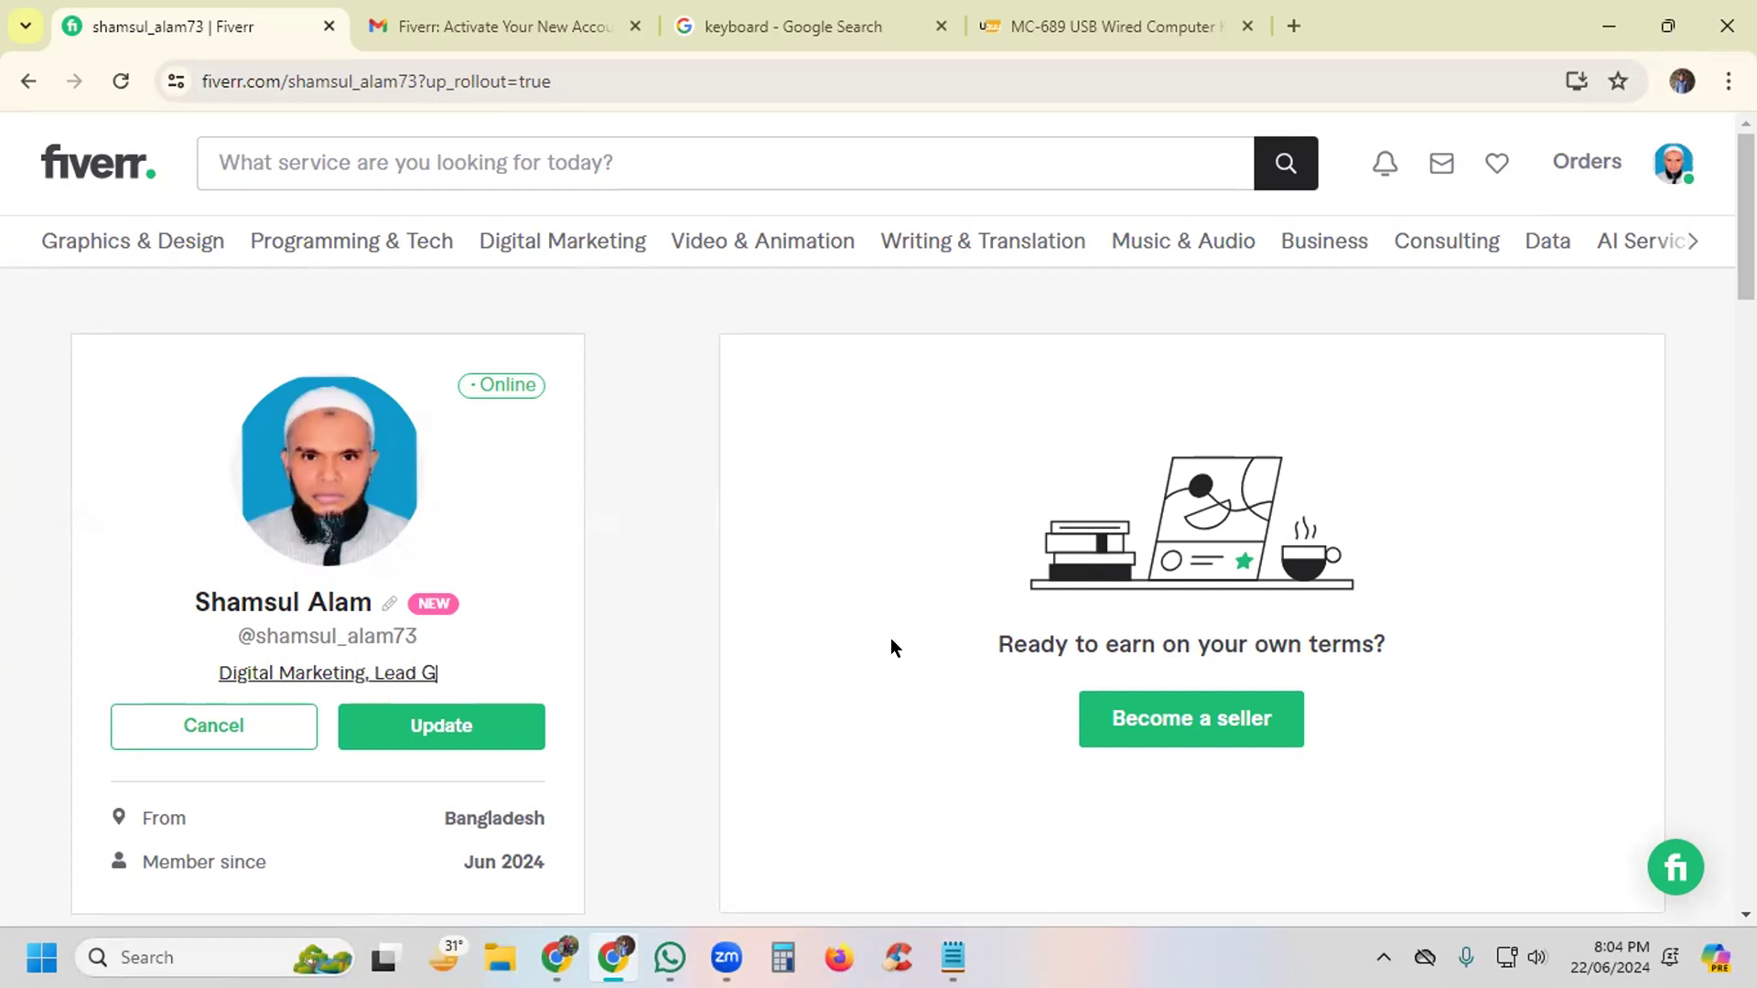
pyautogui.write('eneration and SEO ')
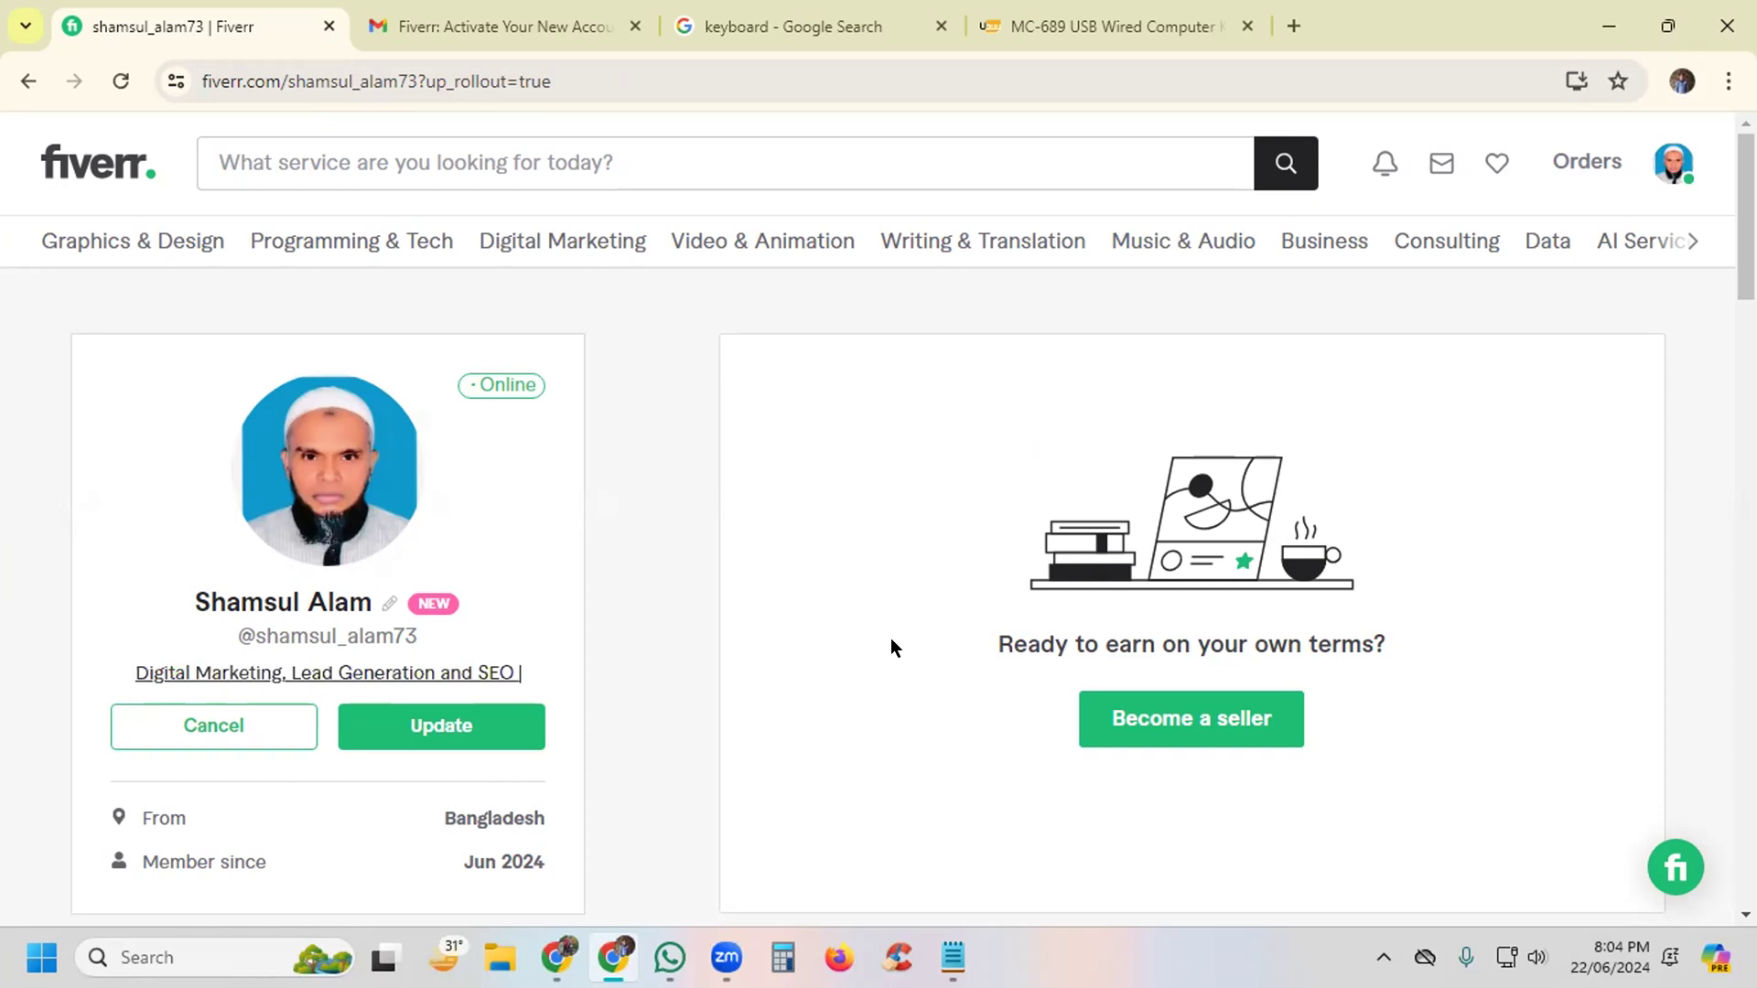
pyautogui.write('expert')
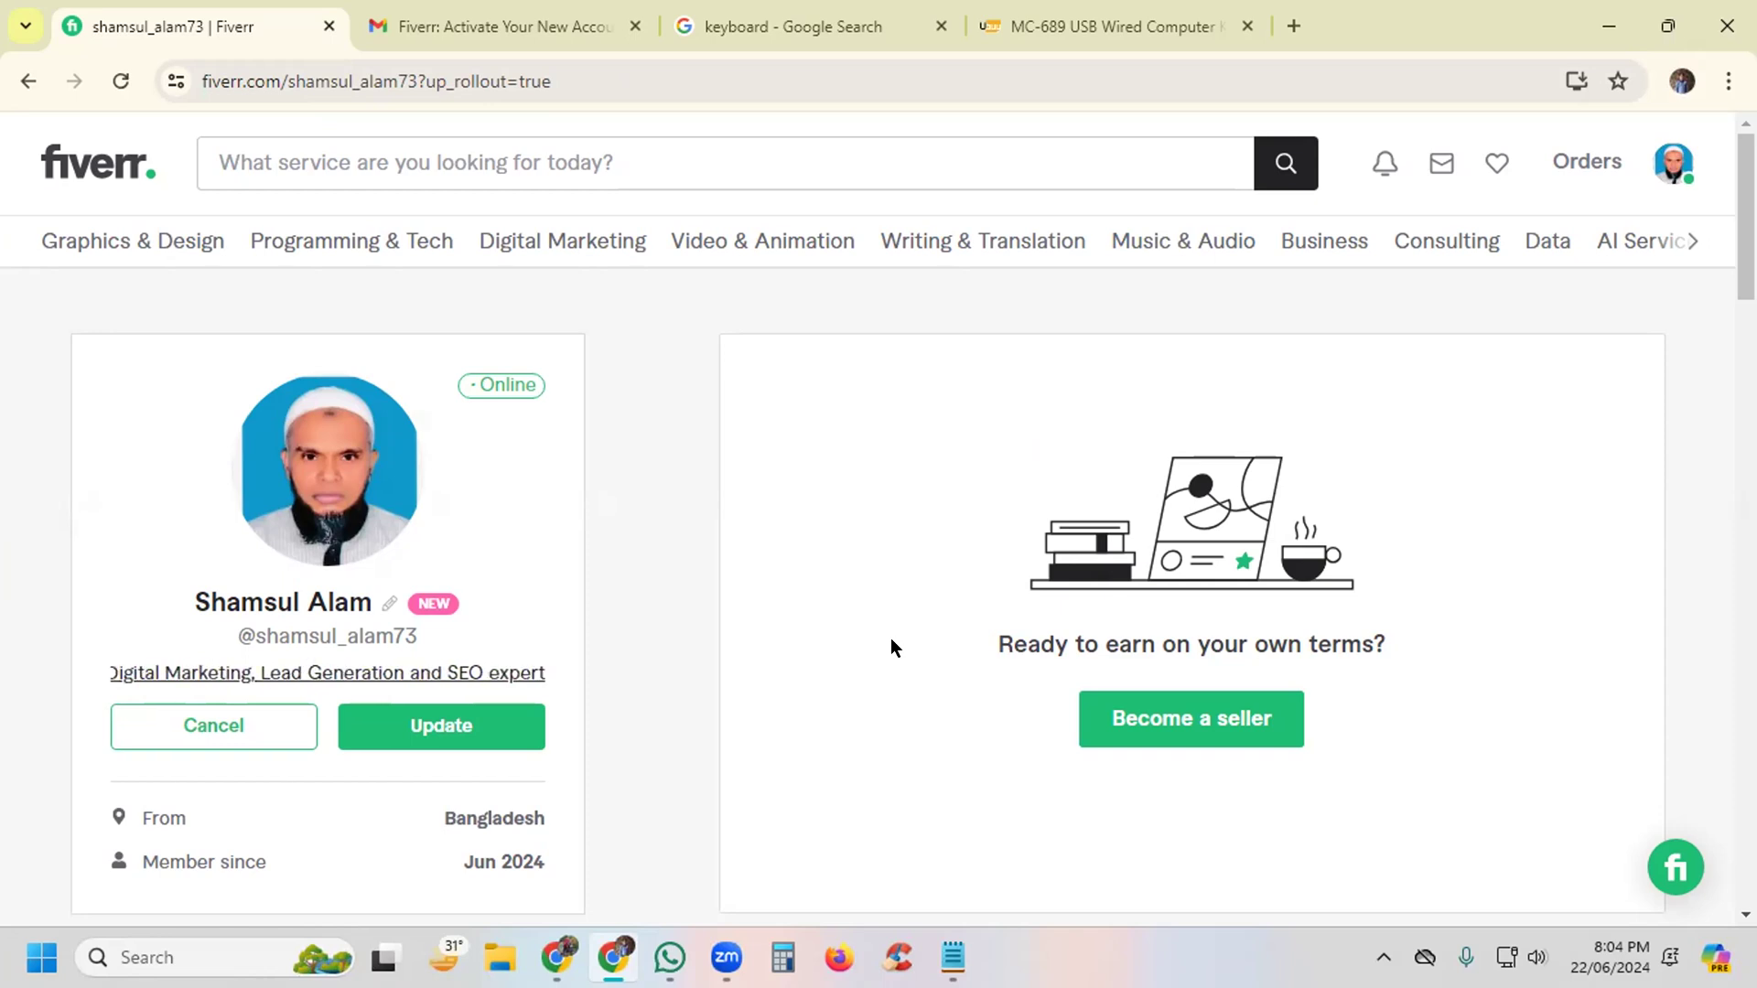
pyautogui.click(438, 727)
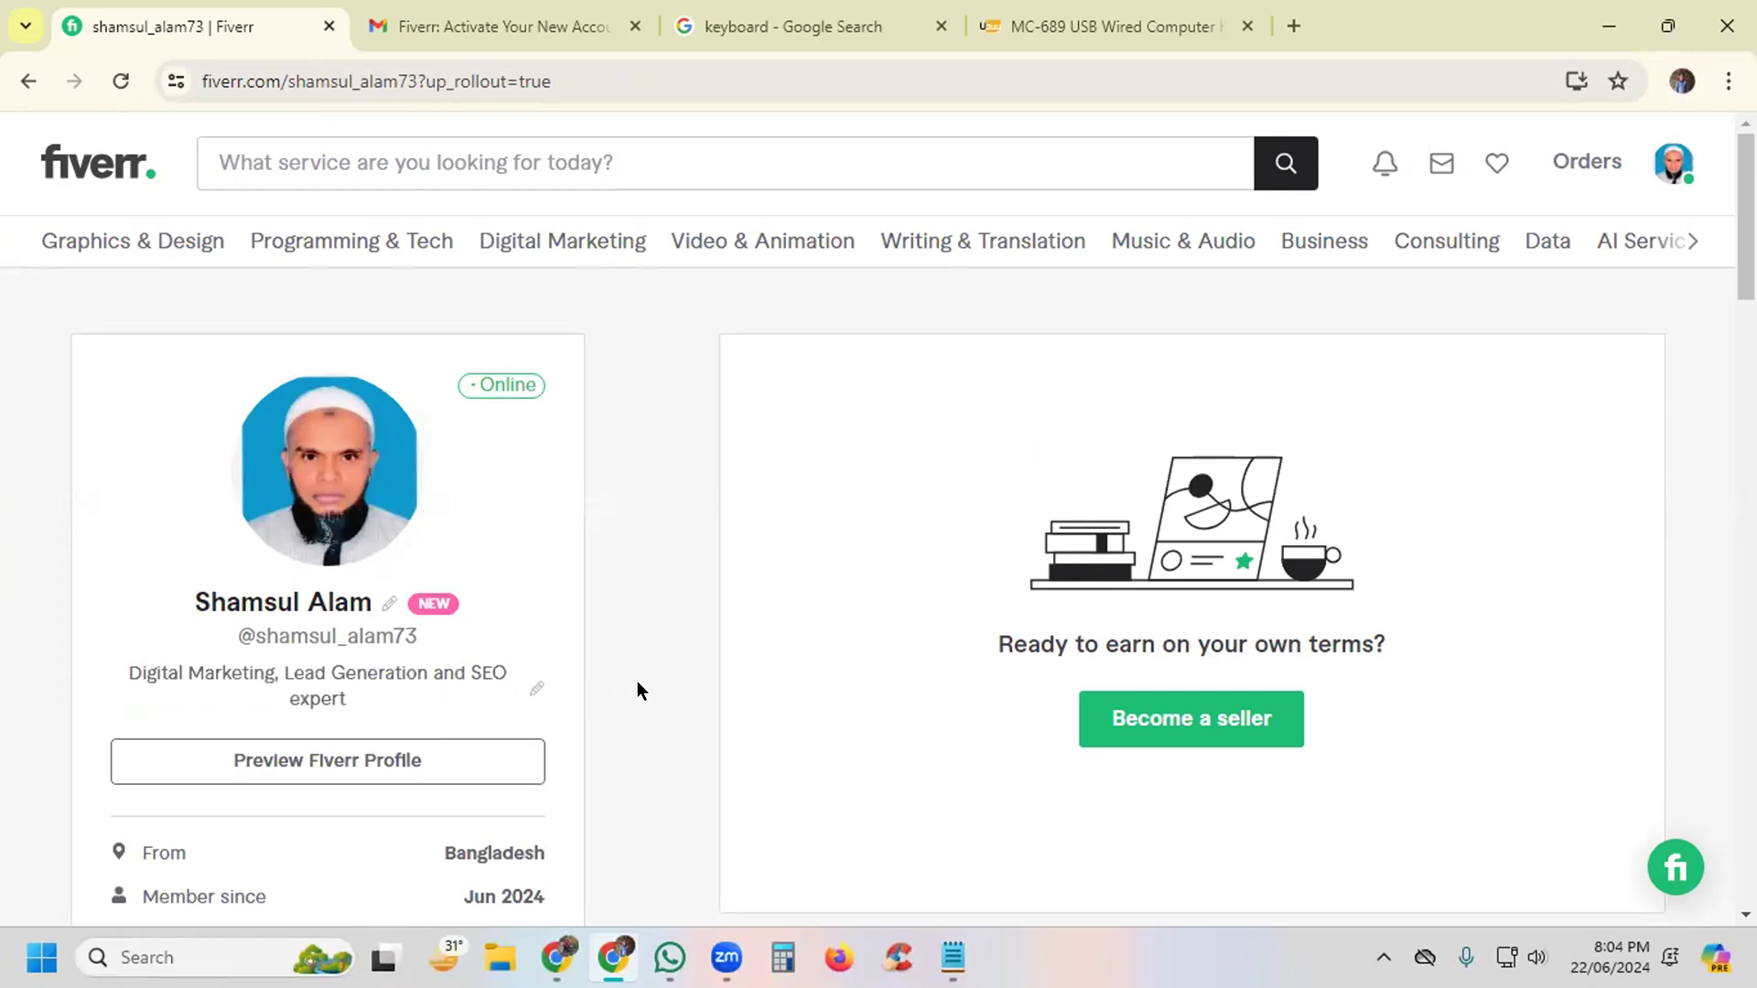
pyautogui.scroll(-1, 645, 678)
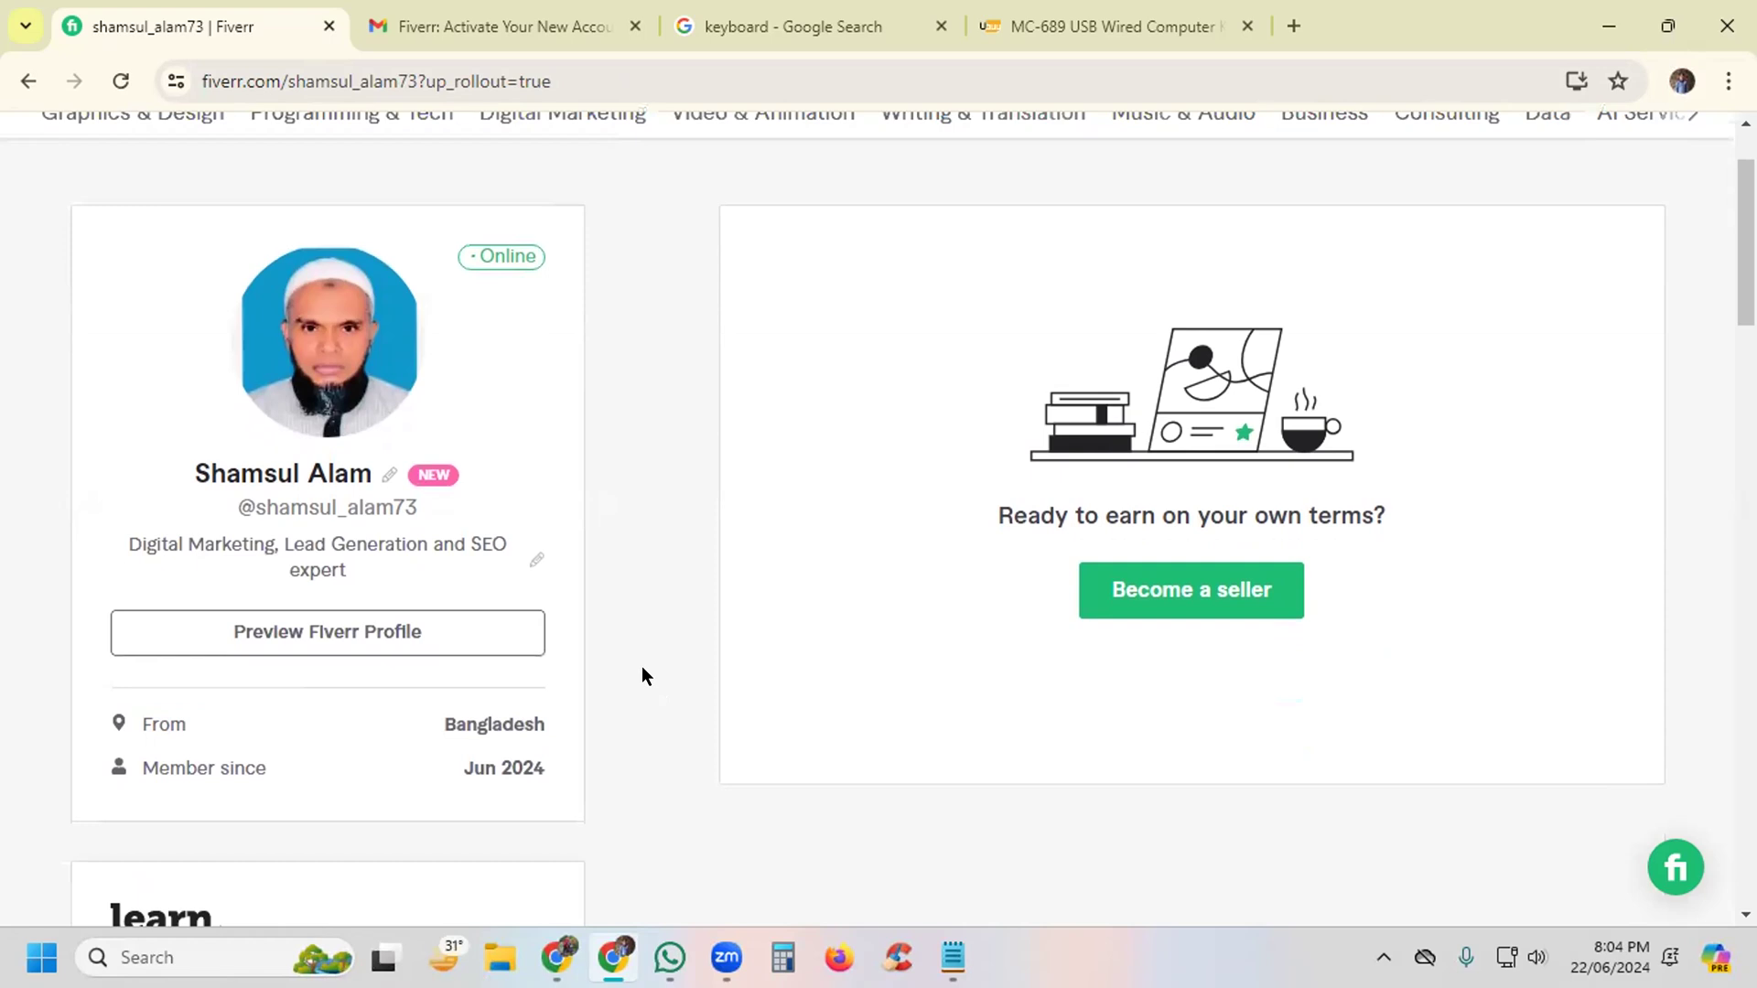
pyautogui.scroll(-1, 641, 666)
pyautogui.scroll(-6, 643, 663)
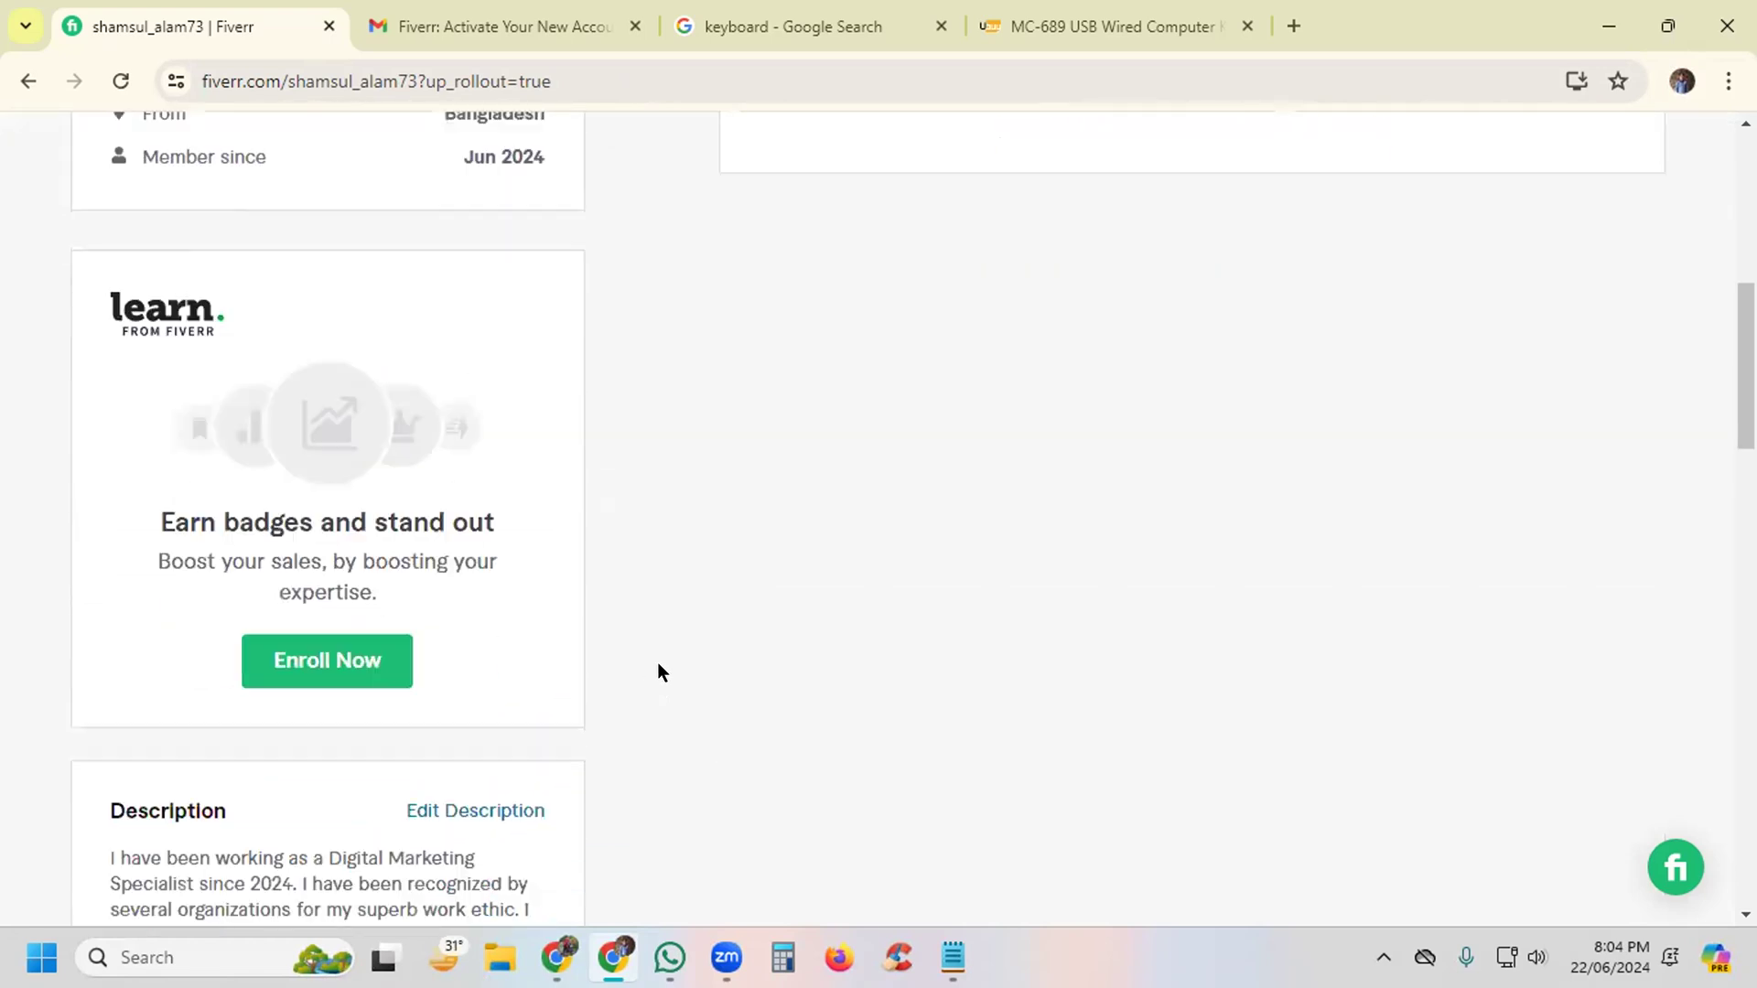
pyautogui.scroll(-1, 660, 666)
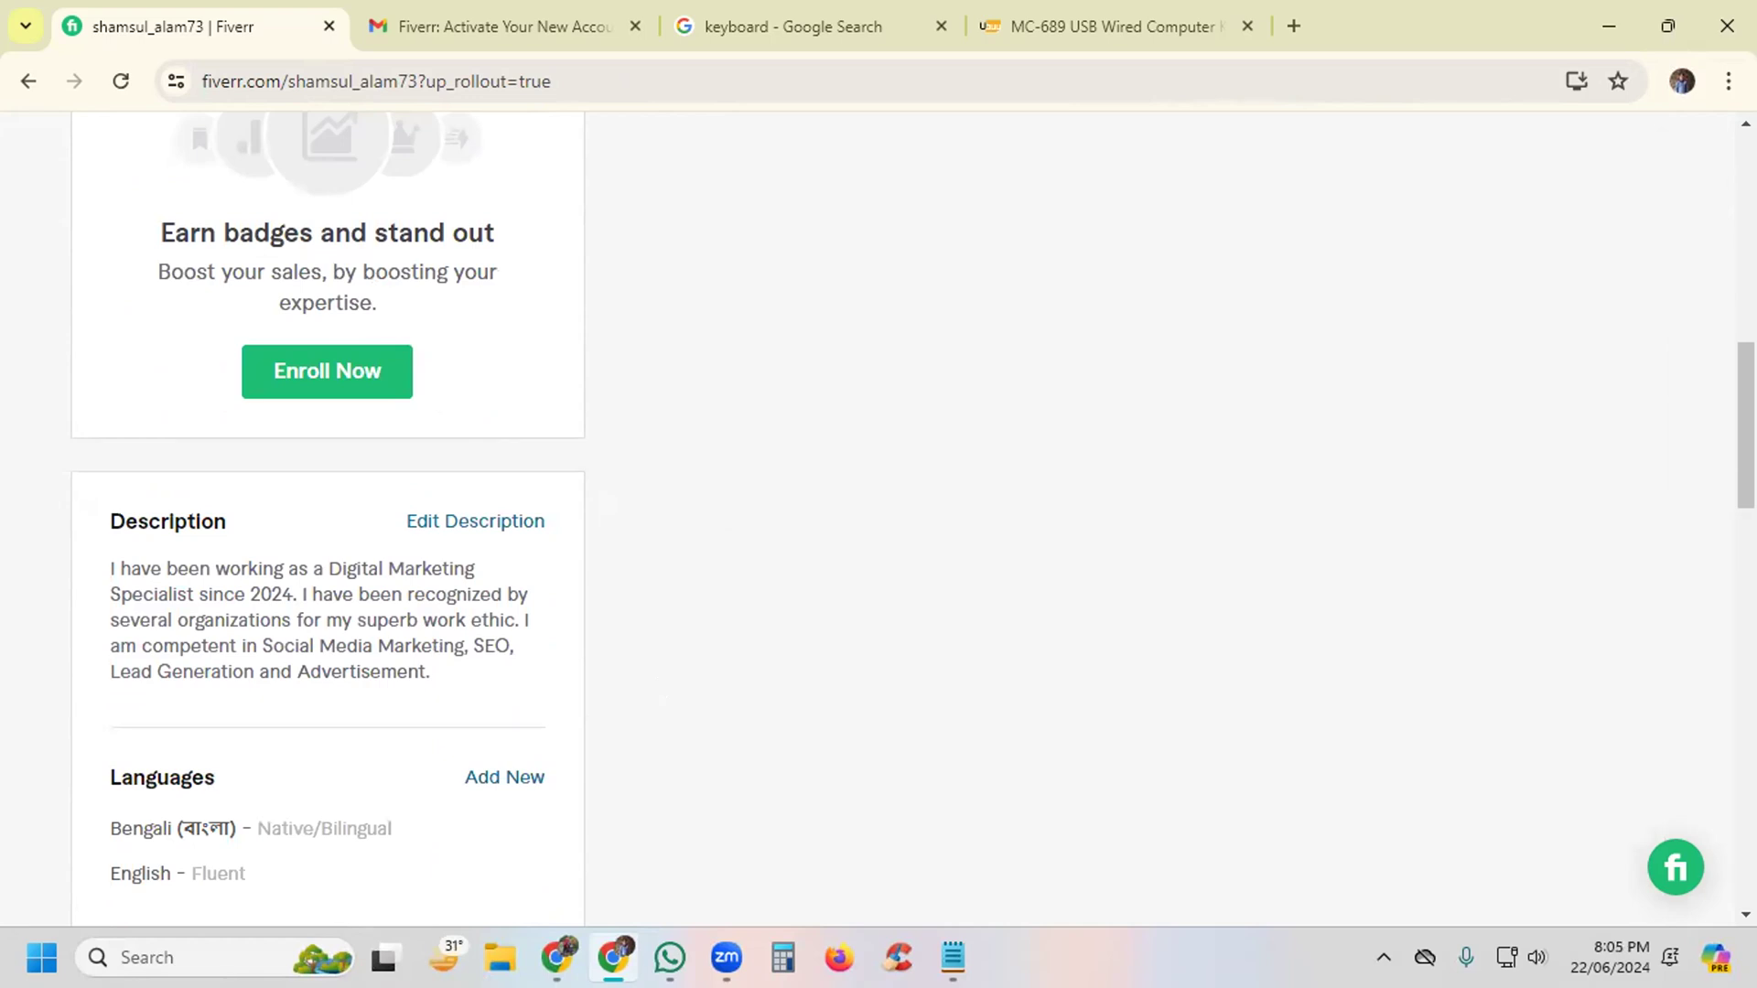
pyautogui.moveTo(103, 560); pyautogui.dragTo(399, 663)
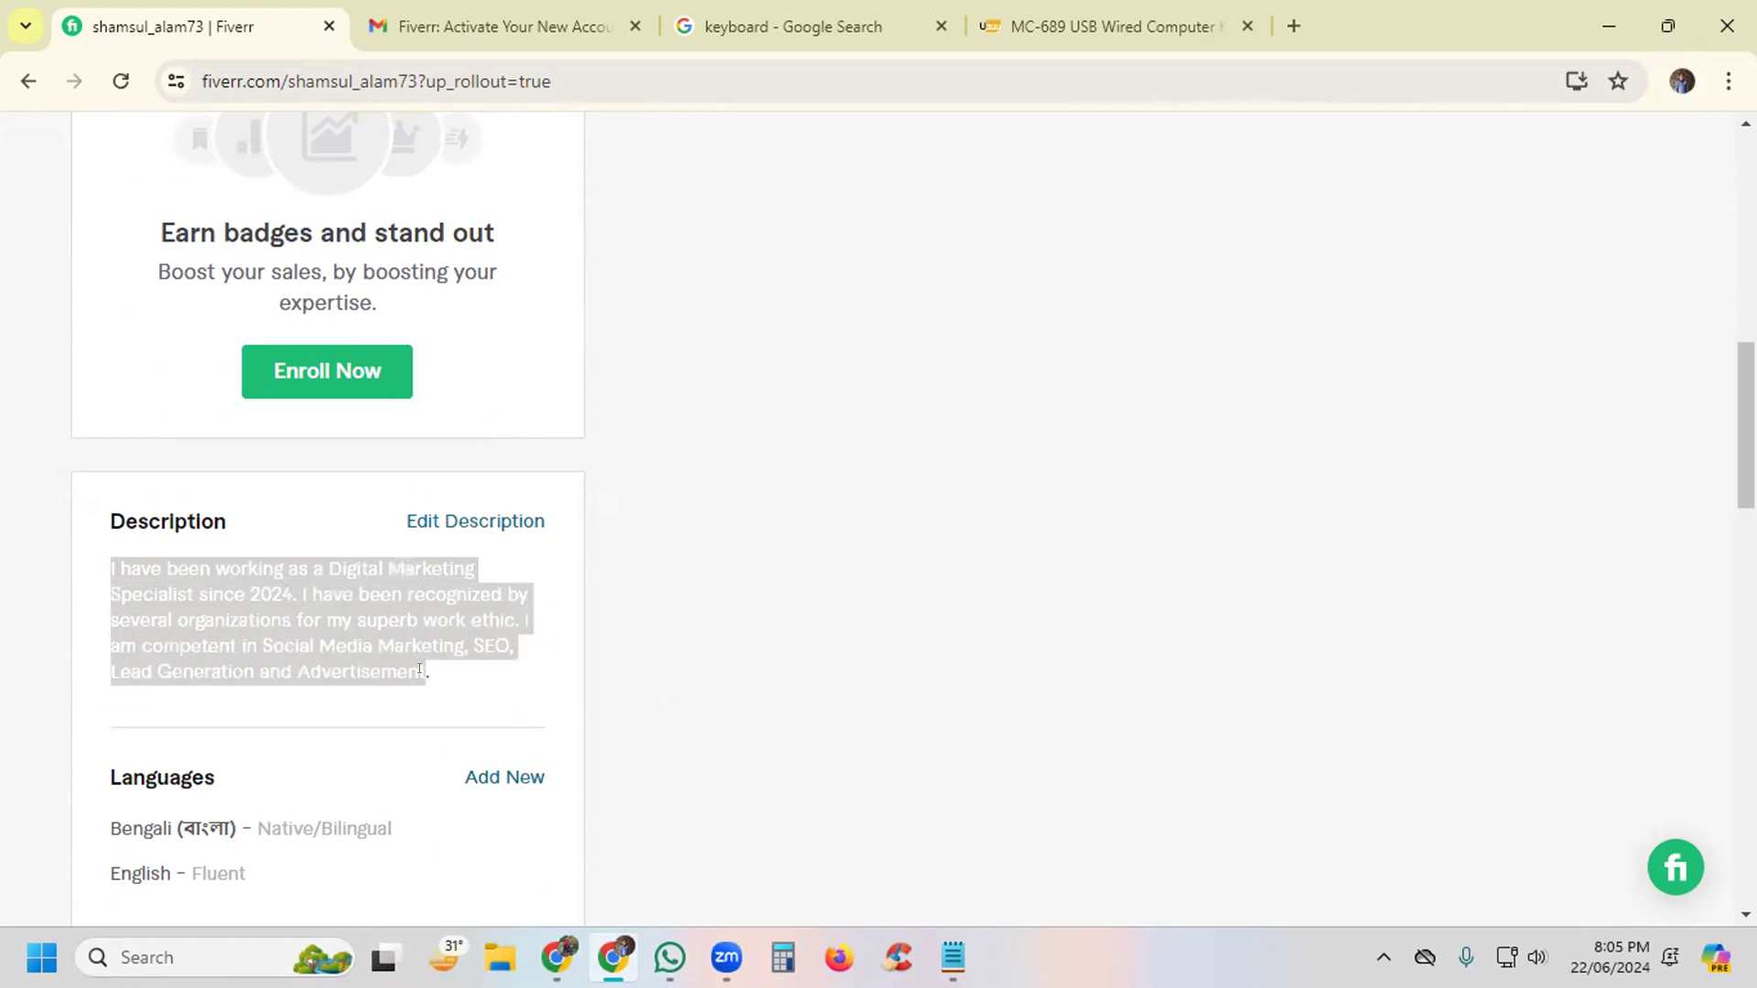
pyautogui.click(287, 623)
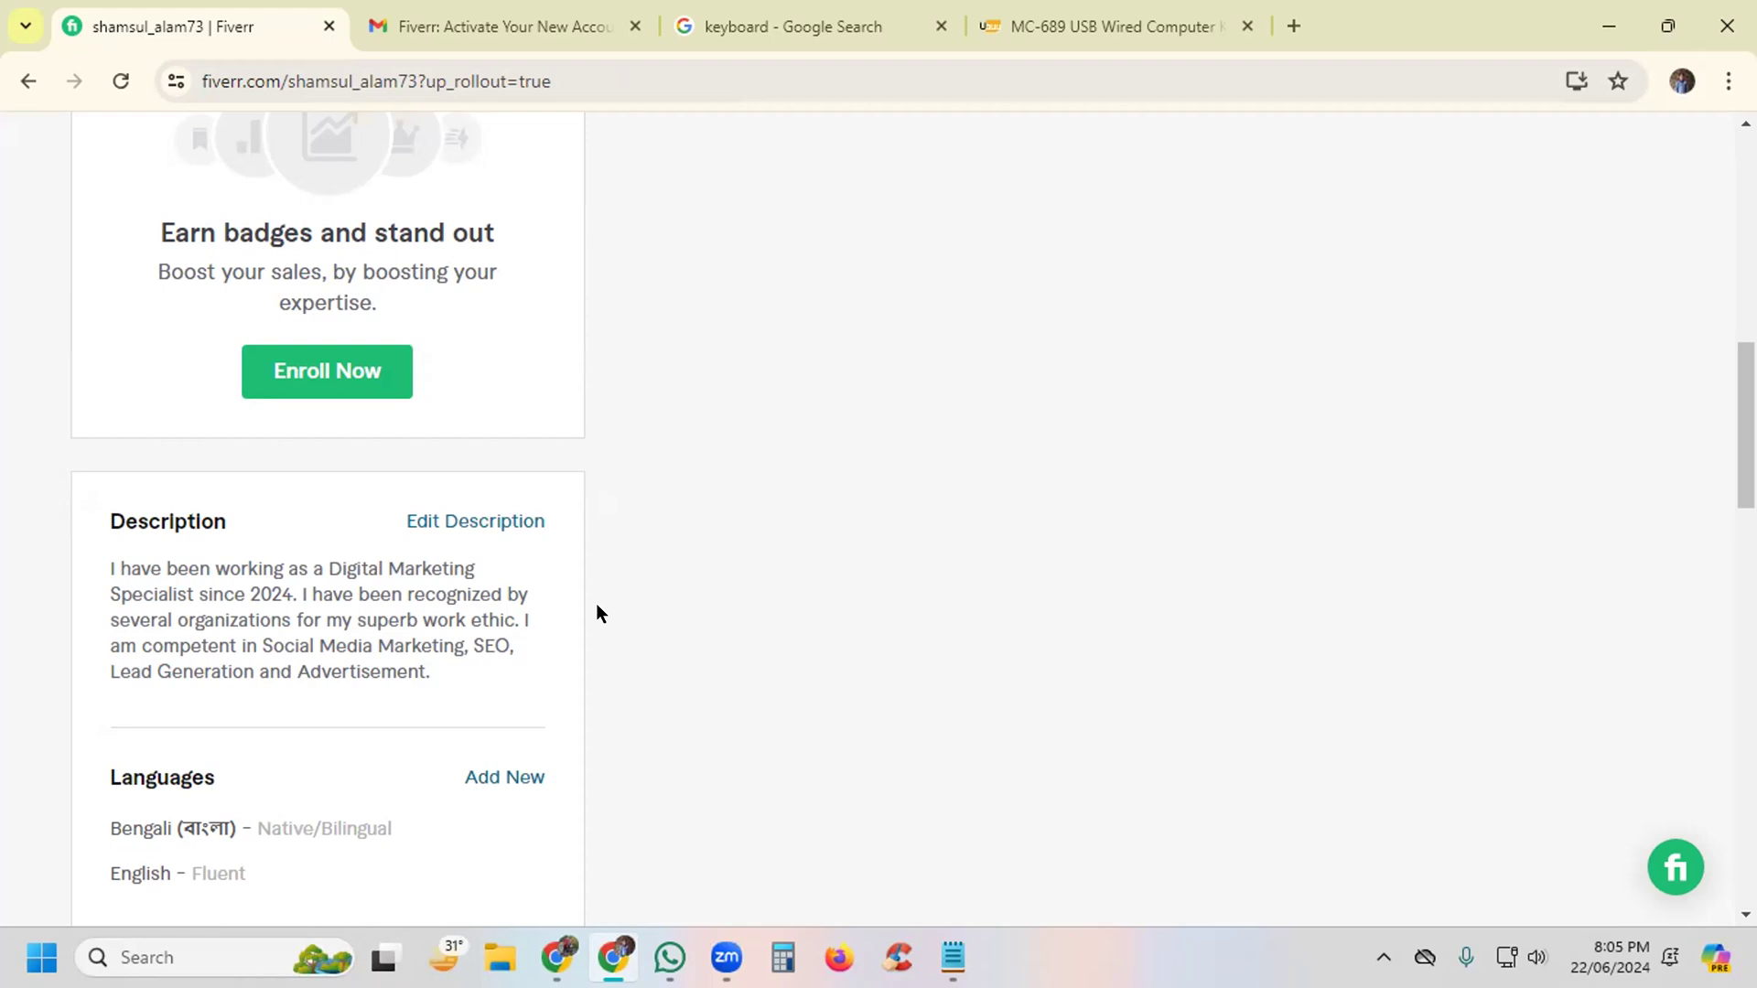
pyautogui.scroll(10, 595, 612)
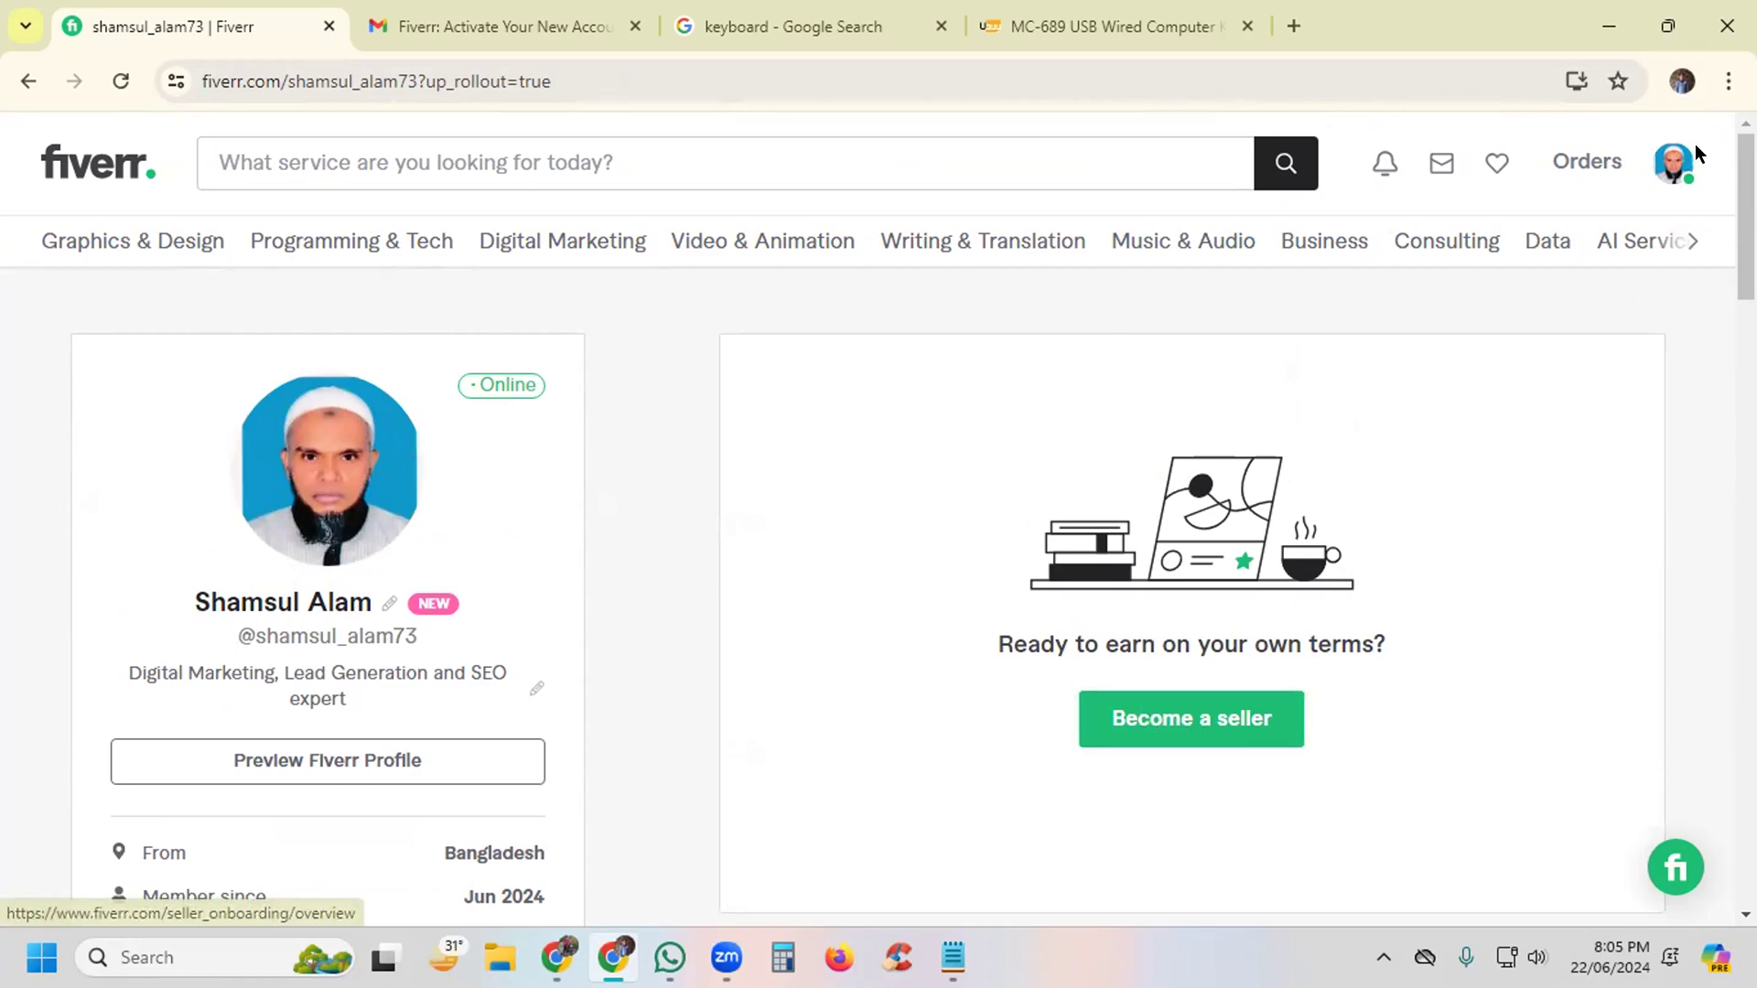
pyautogui.click(1658, 157)
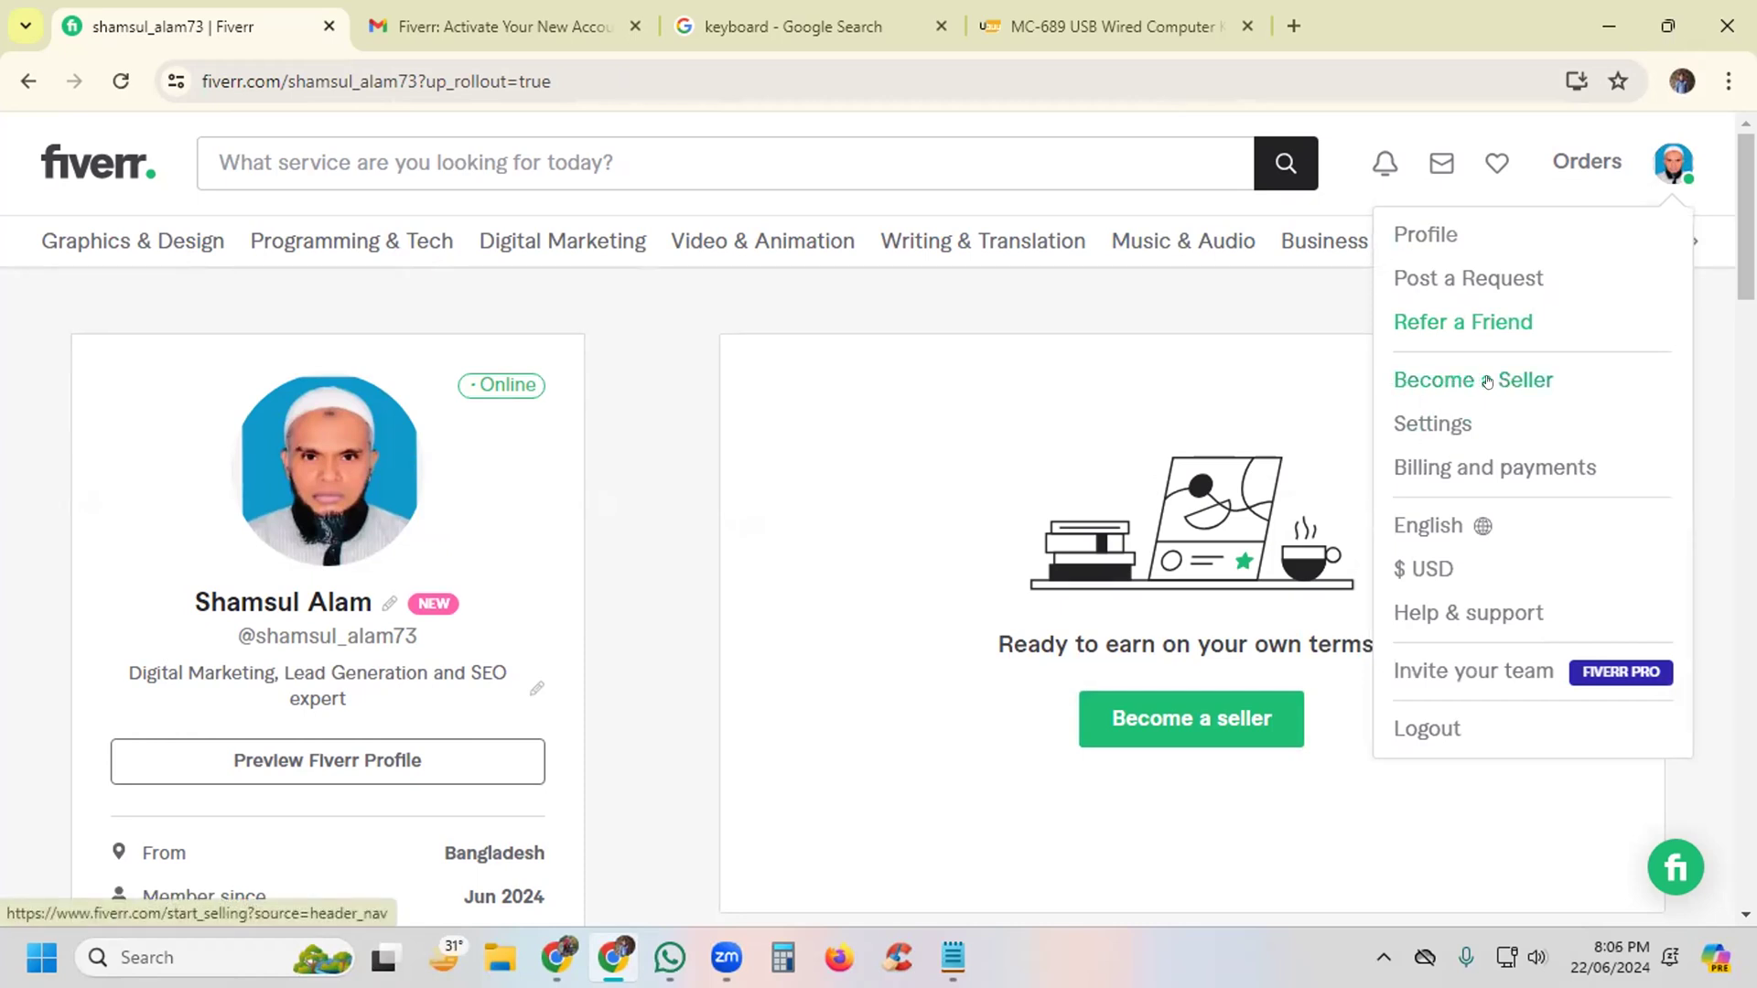
pyautogui.click(862, 327)
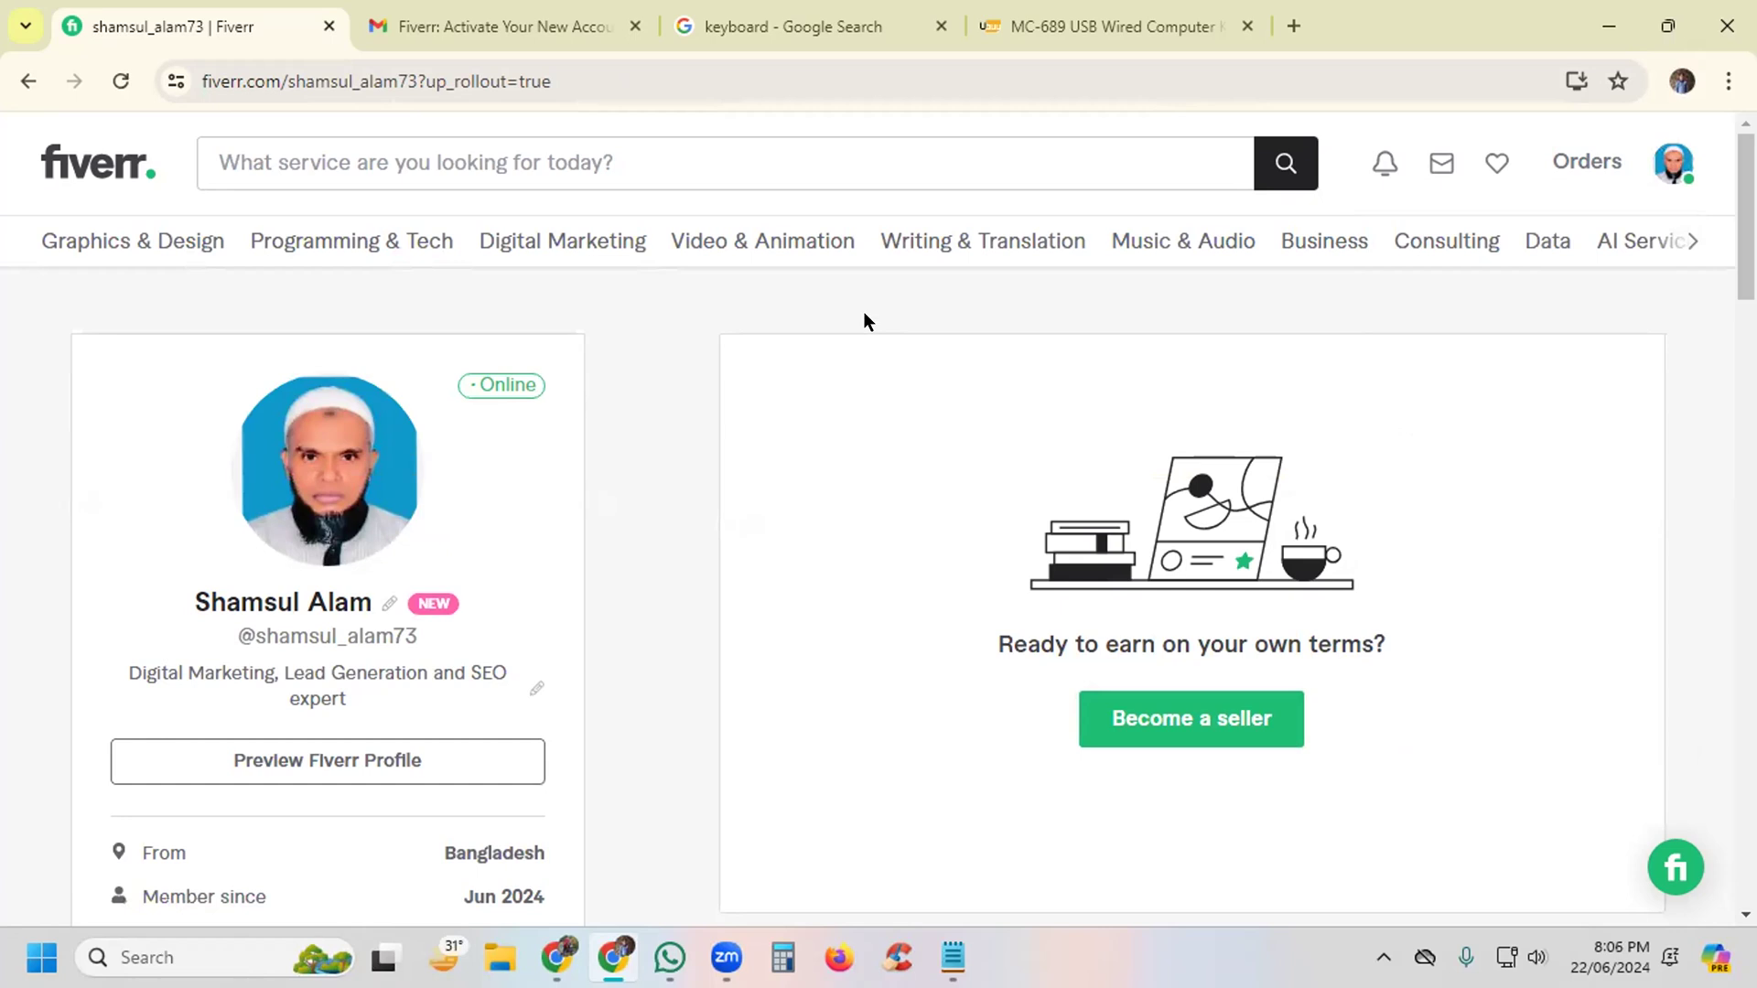
pyautogui.click(1671, 156)
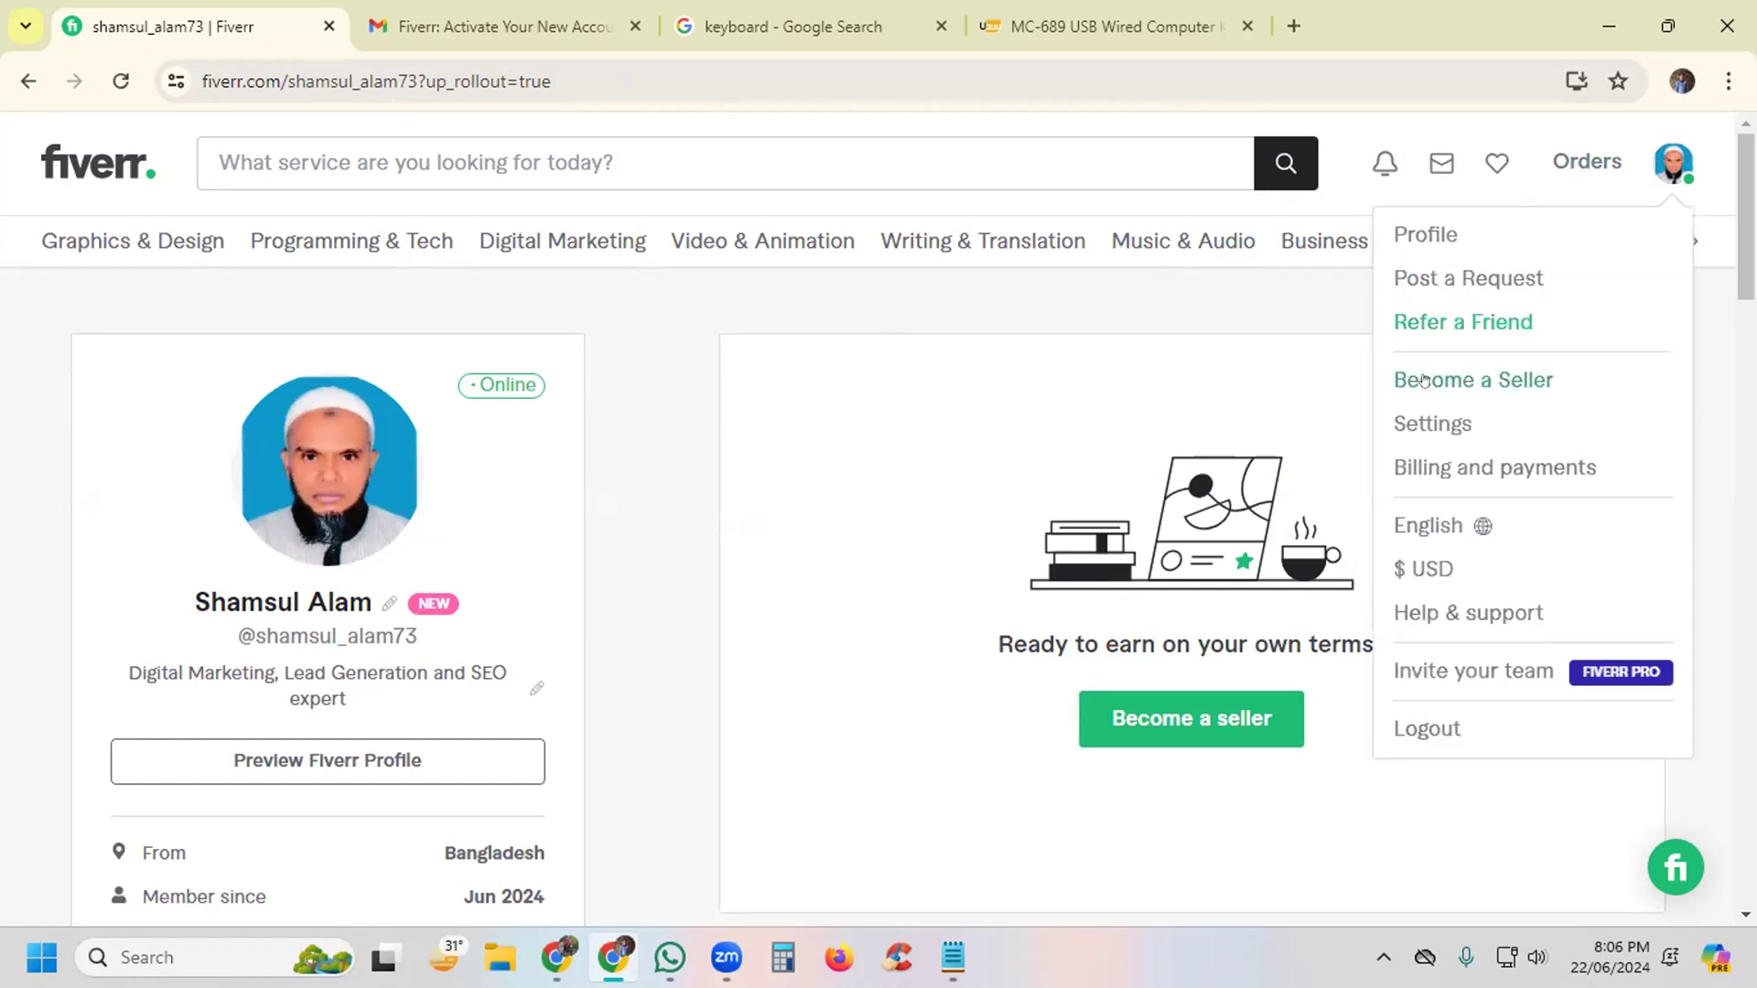
pyautogui.click(1014, 751)
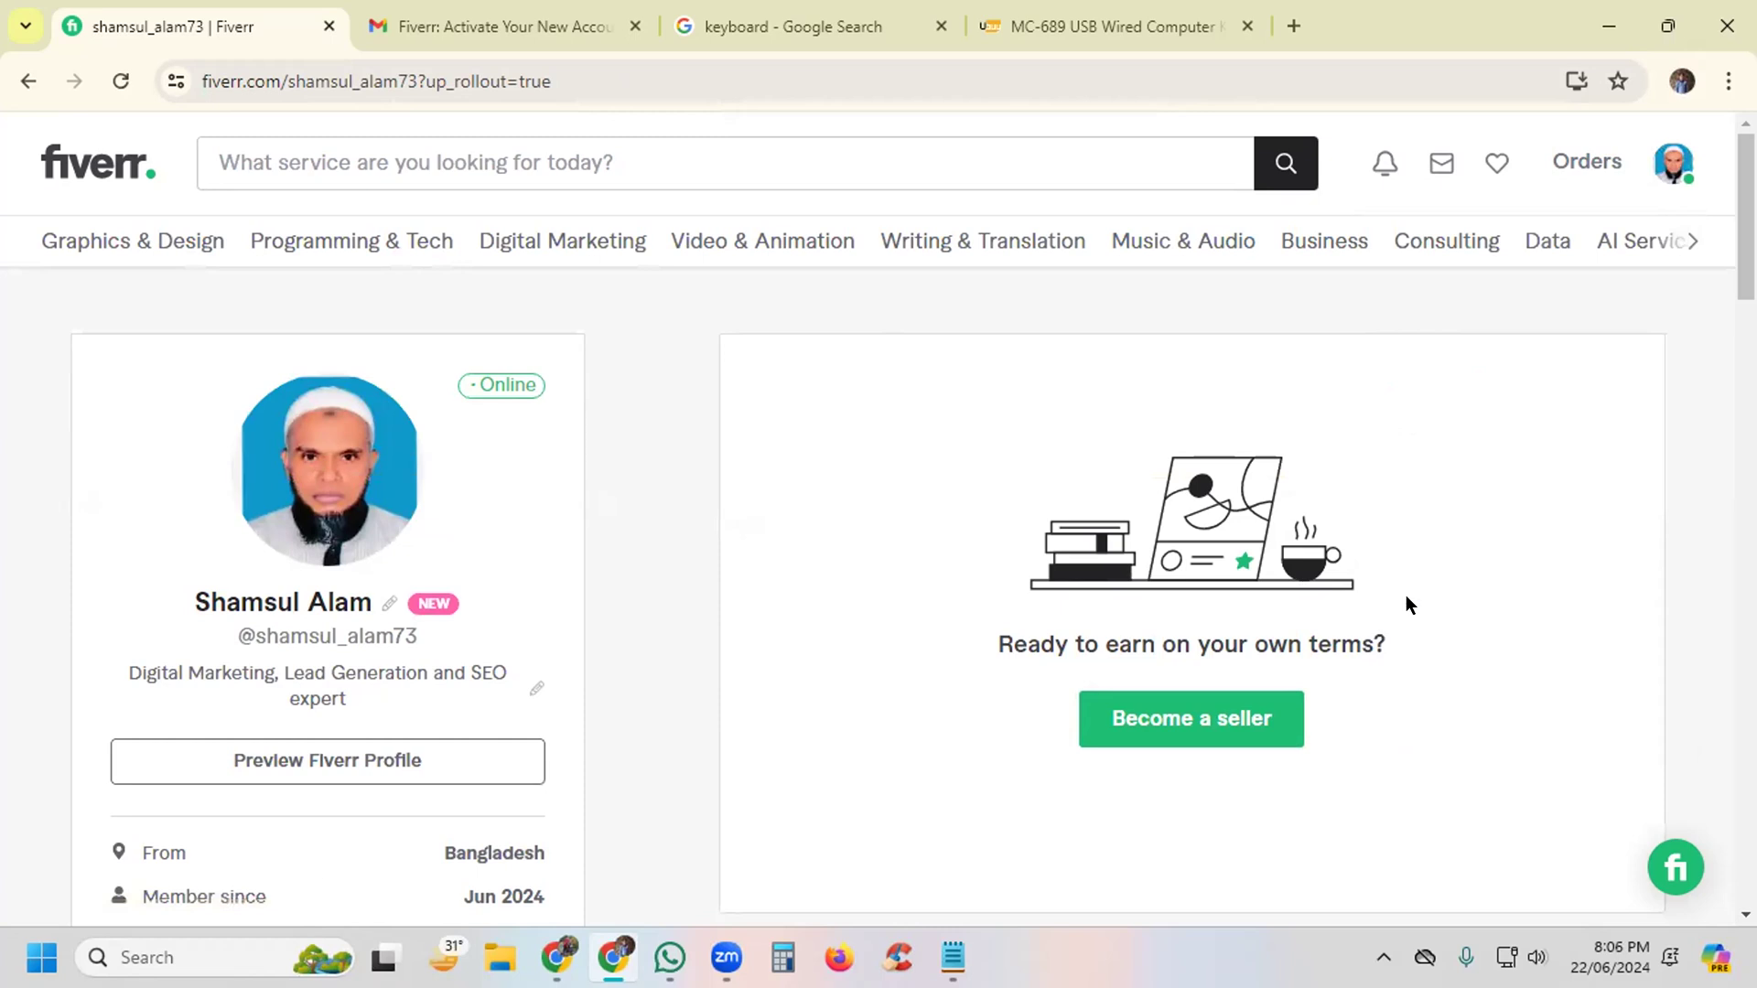
pyautogui.scroll(-14, 1420, 583)
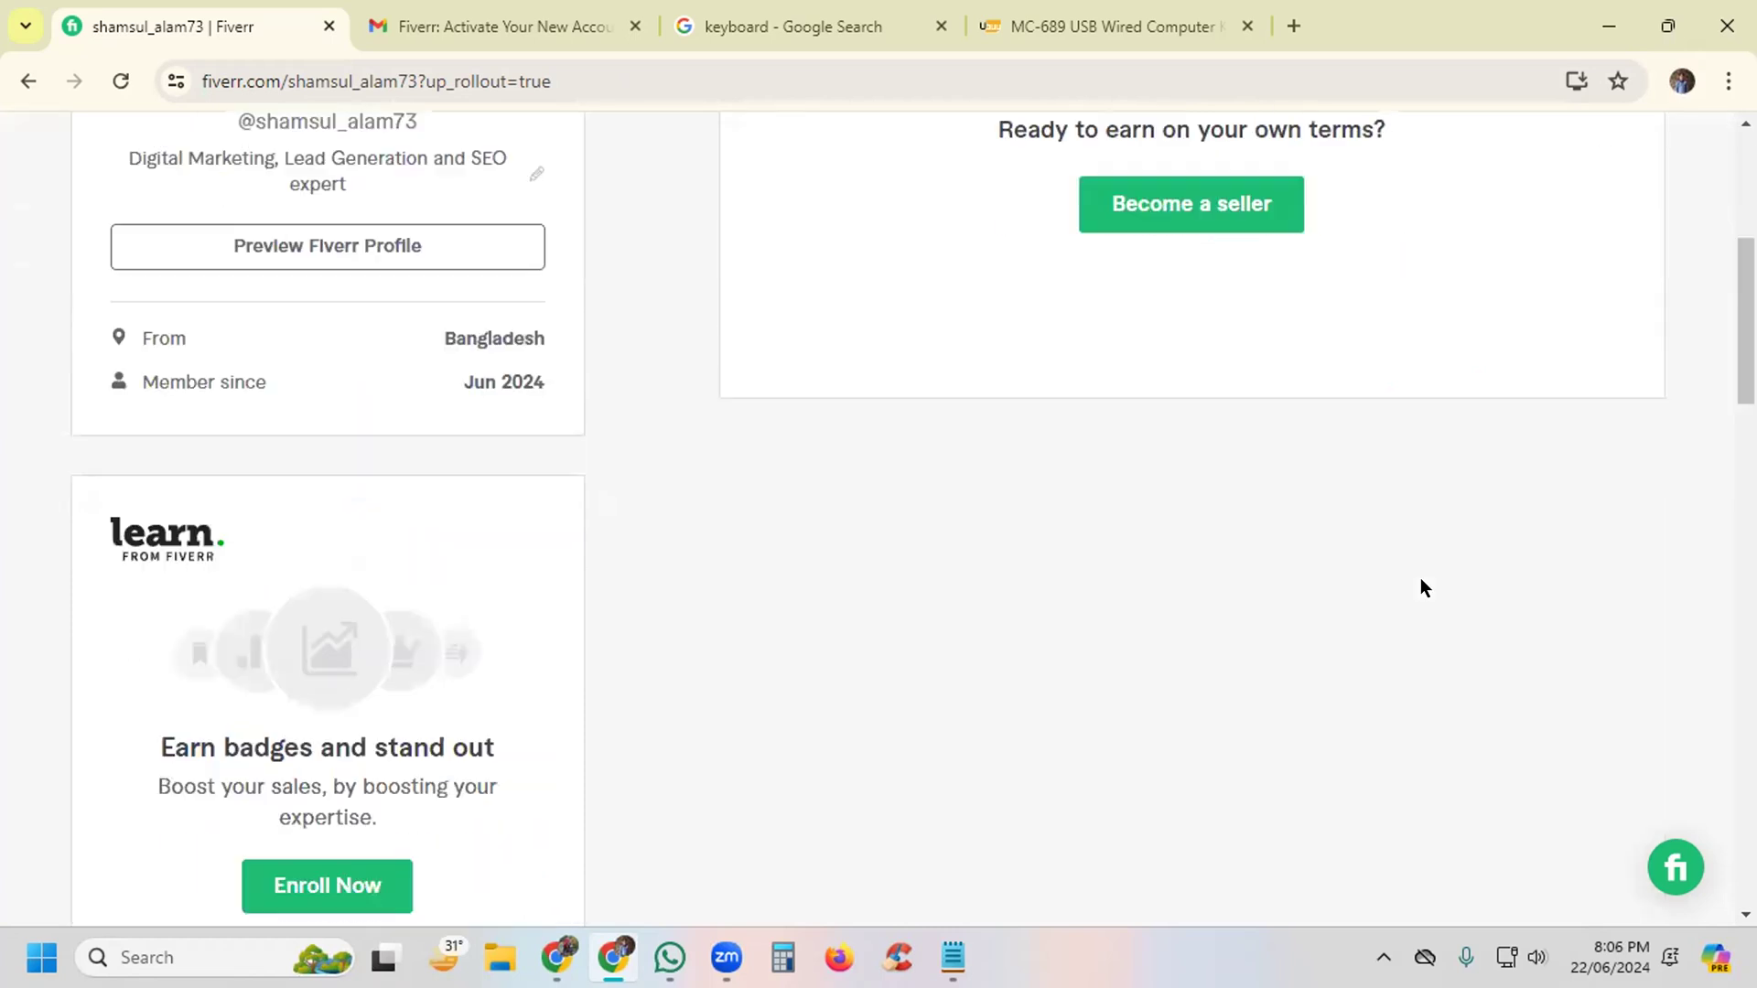
pyautogui.scroll(-15, 1420, 576)
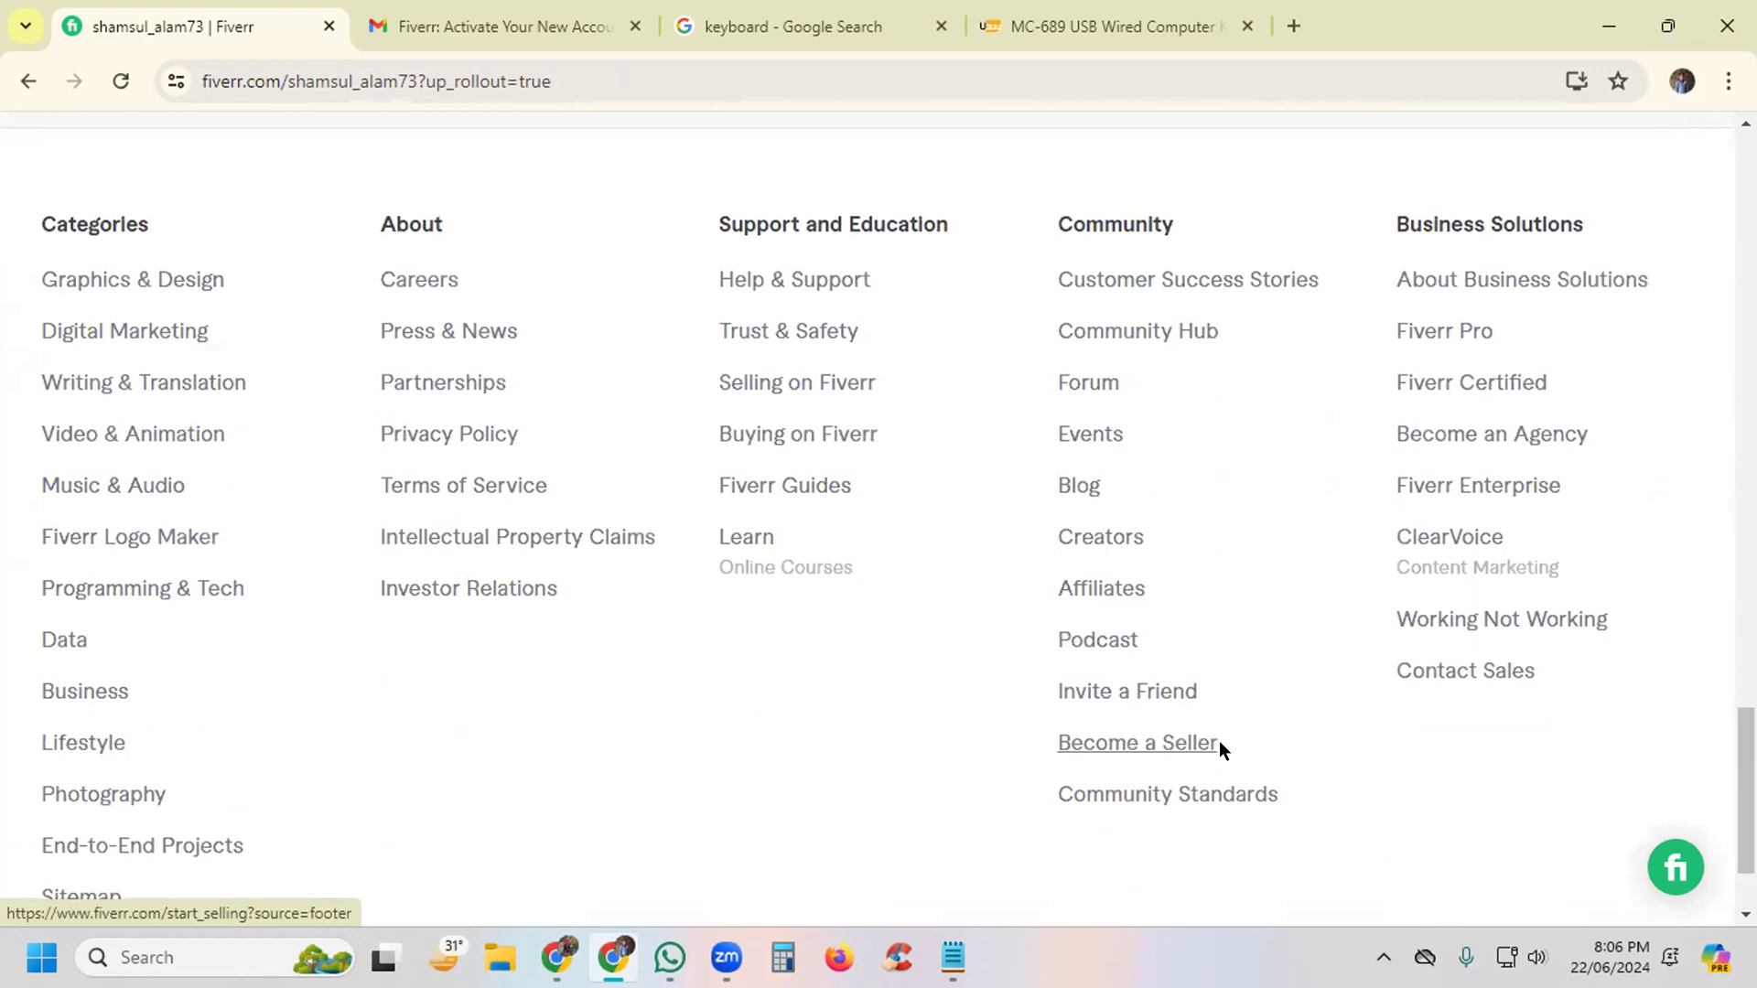
# - Open the Become a Seller page and begin the seller onboarding
pyautogui.click(1118, 746)
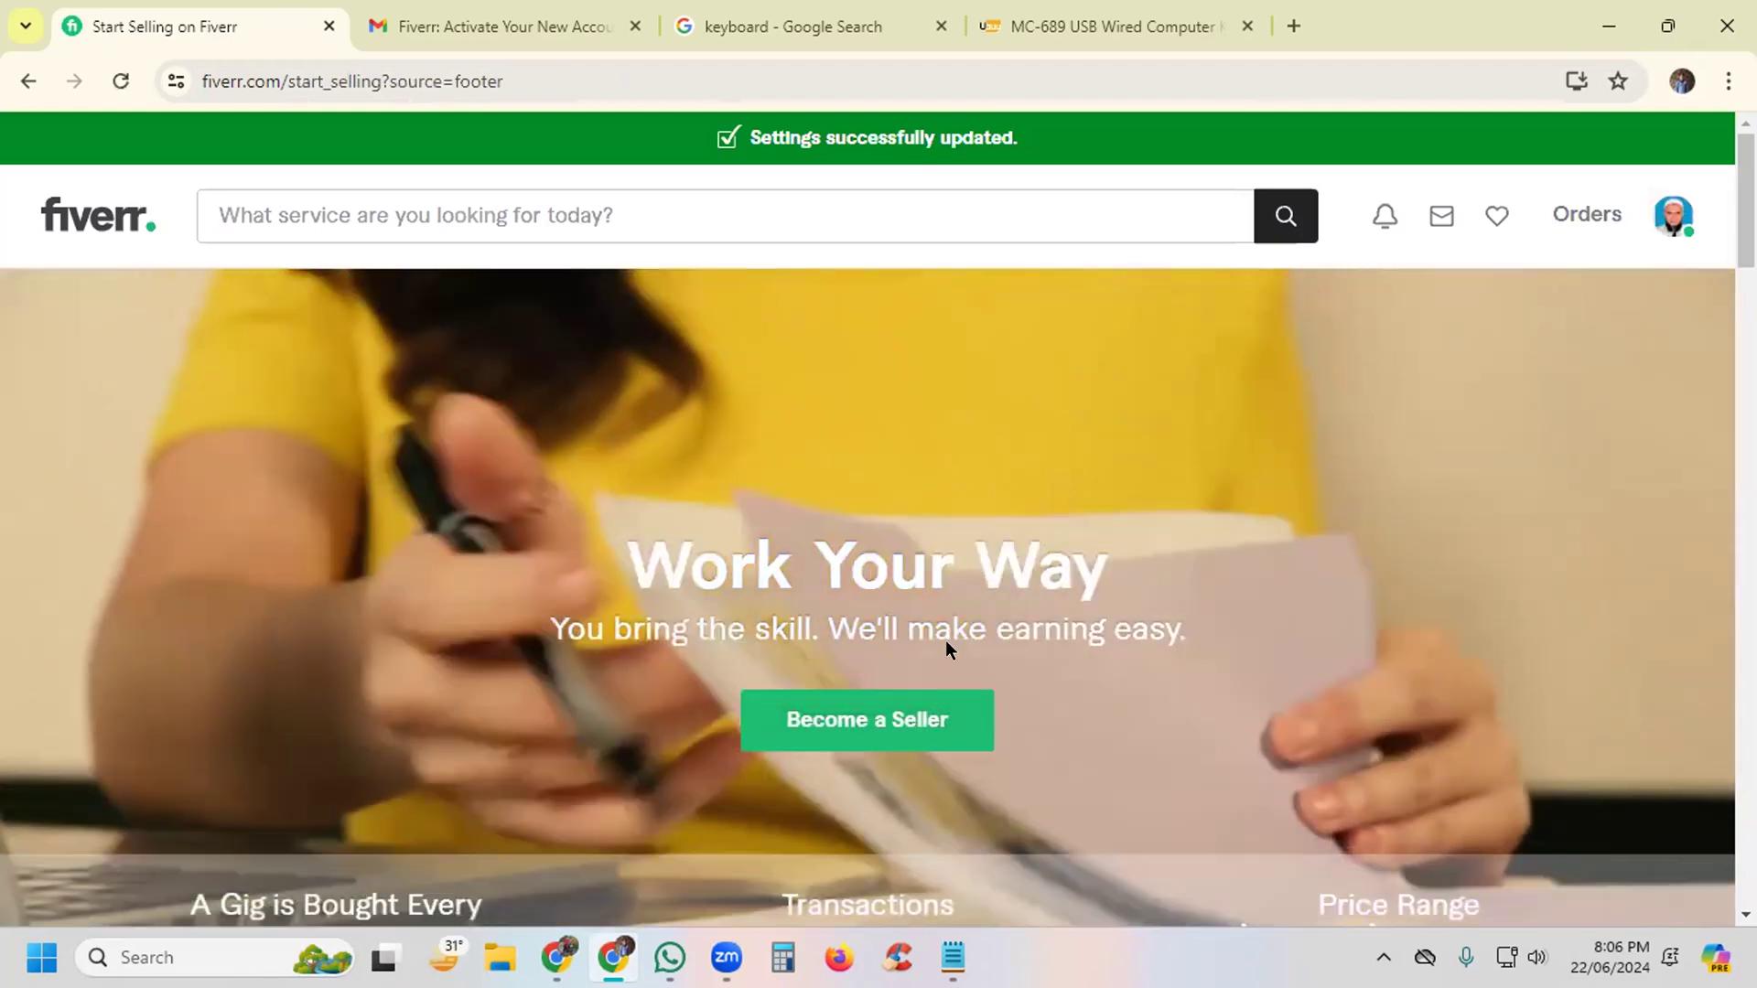
pyautogui.click(851, 725)
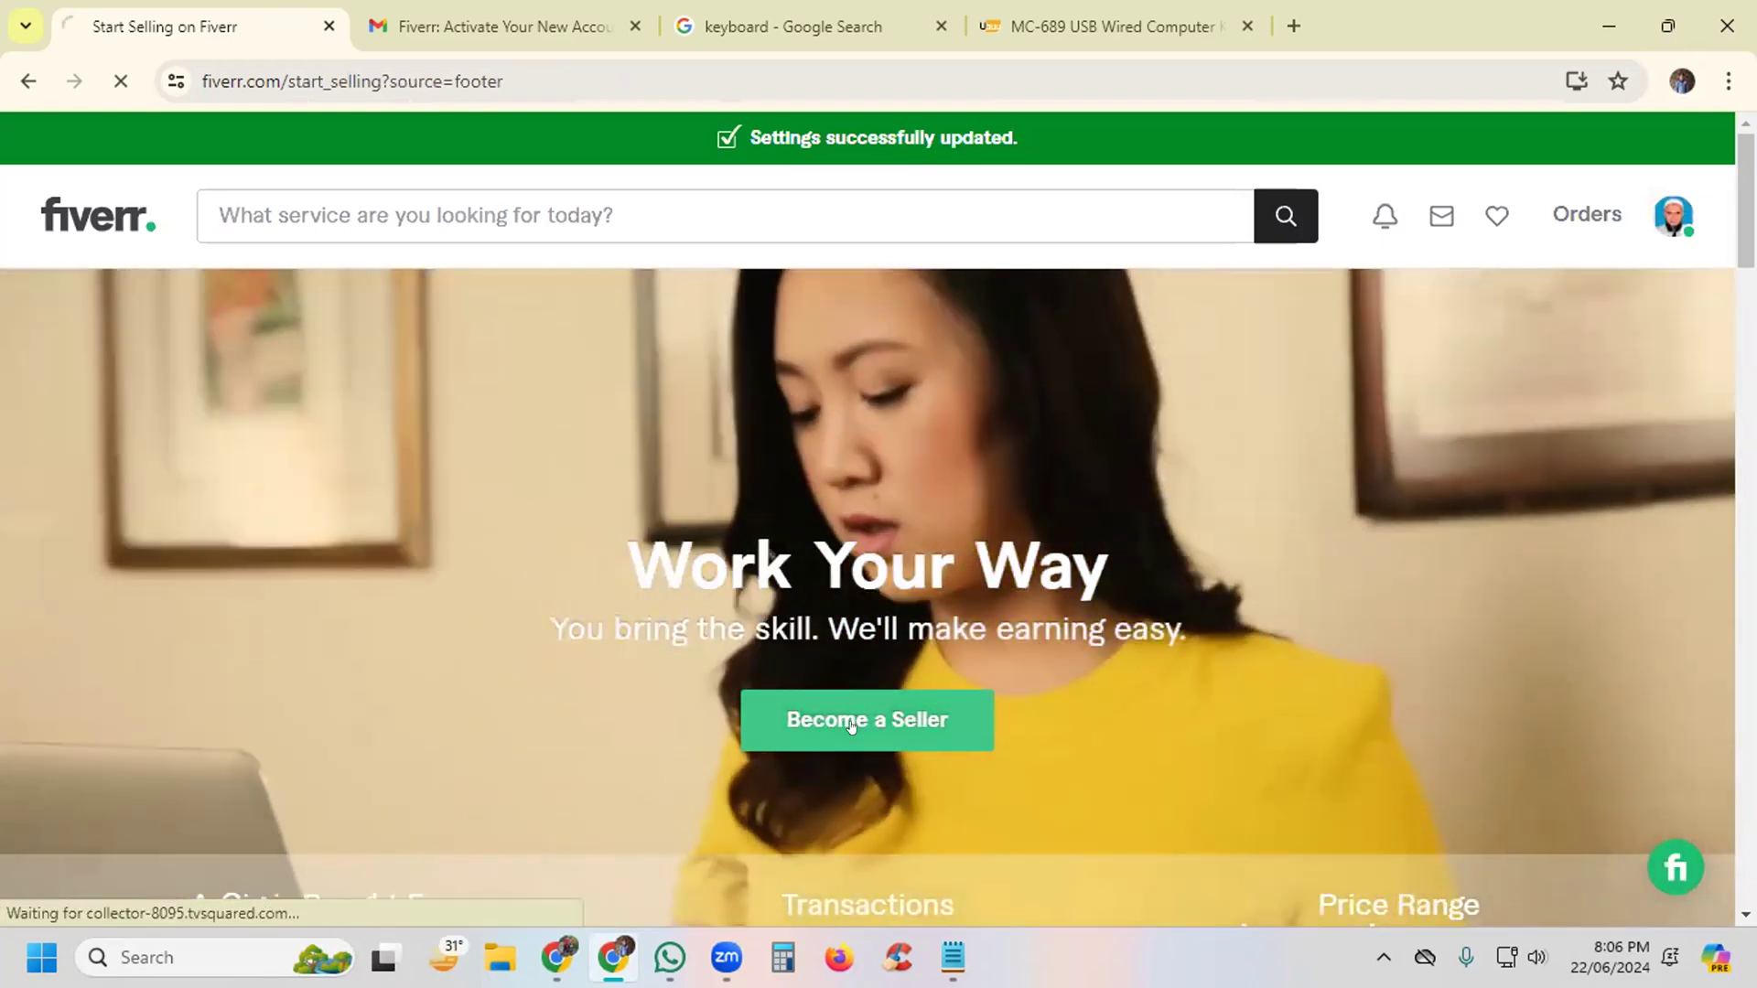
pyautogui.scroll(-1, 479, 727)
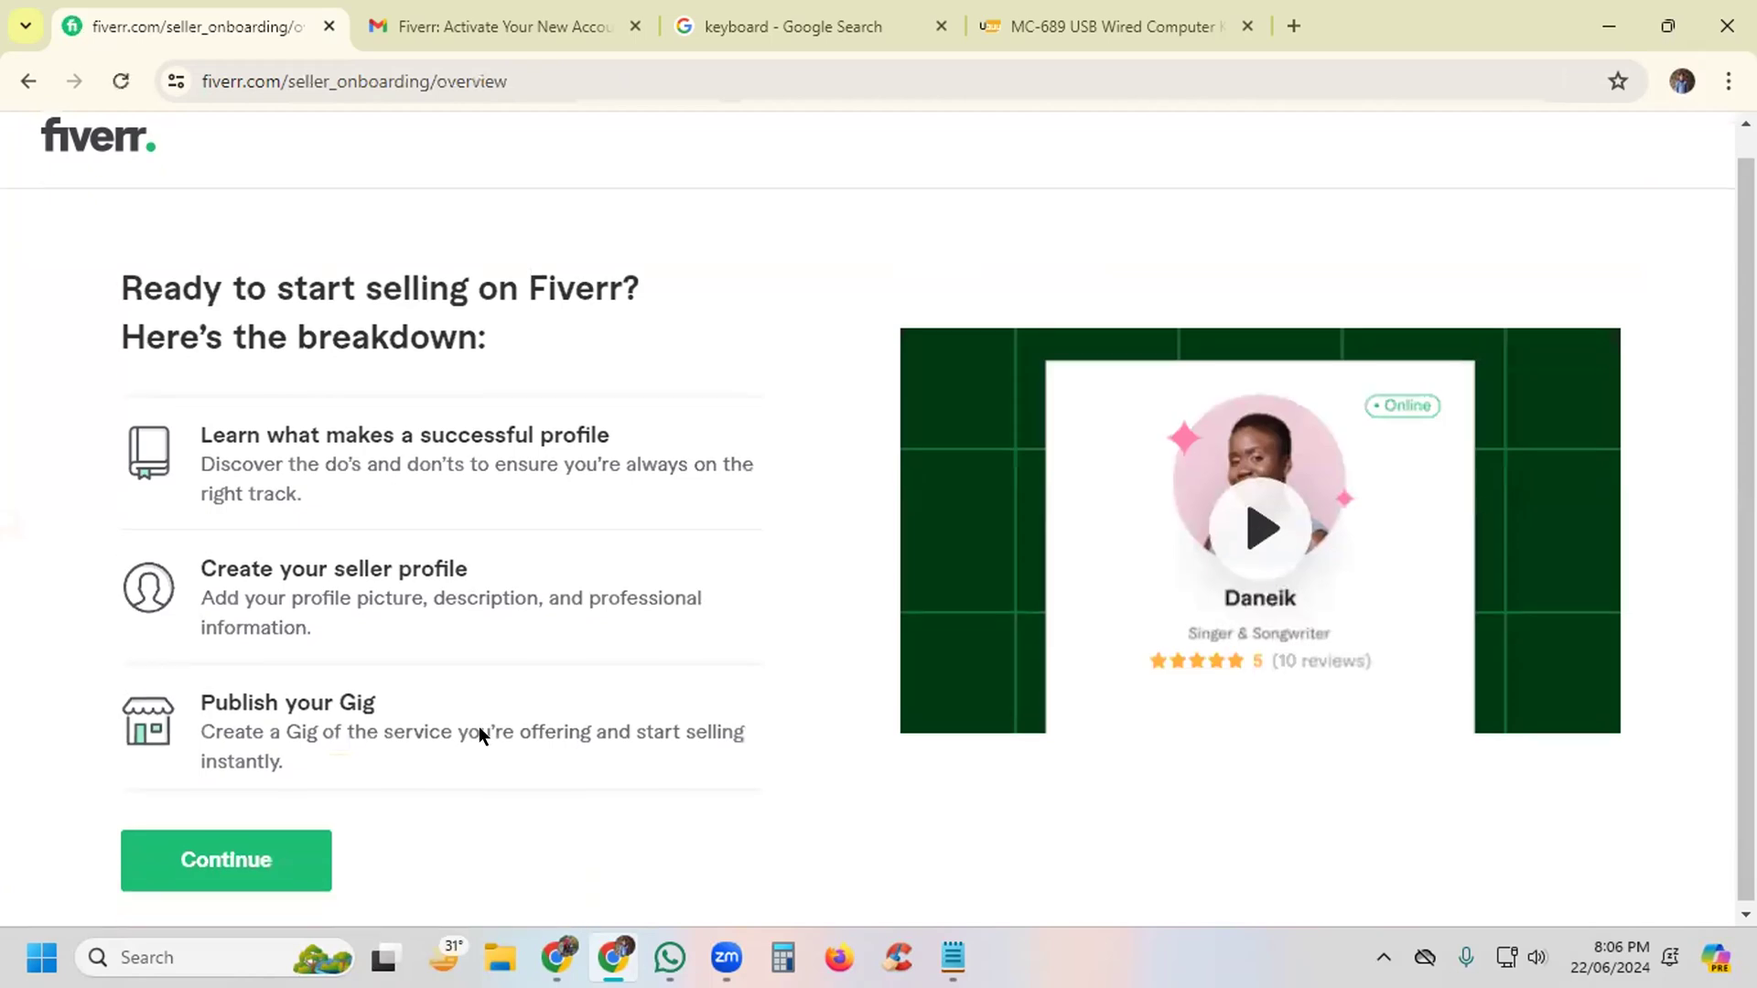
# - Continue past the tips screens to the prefilled Personal Info form
pyautogui.click(223, 843)
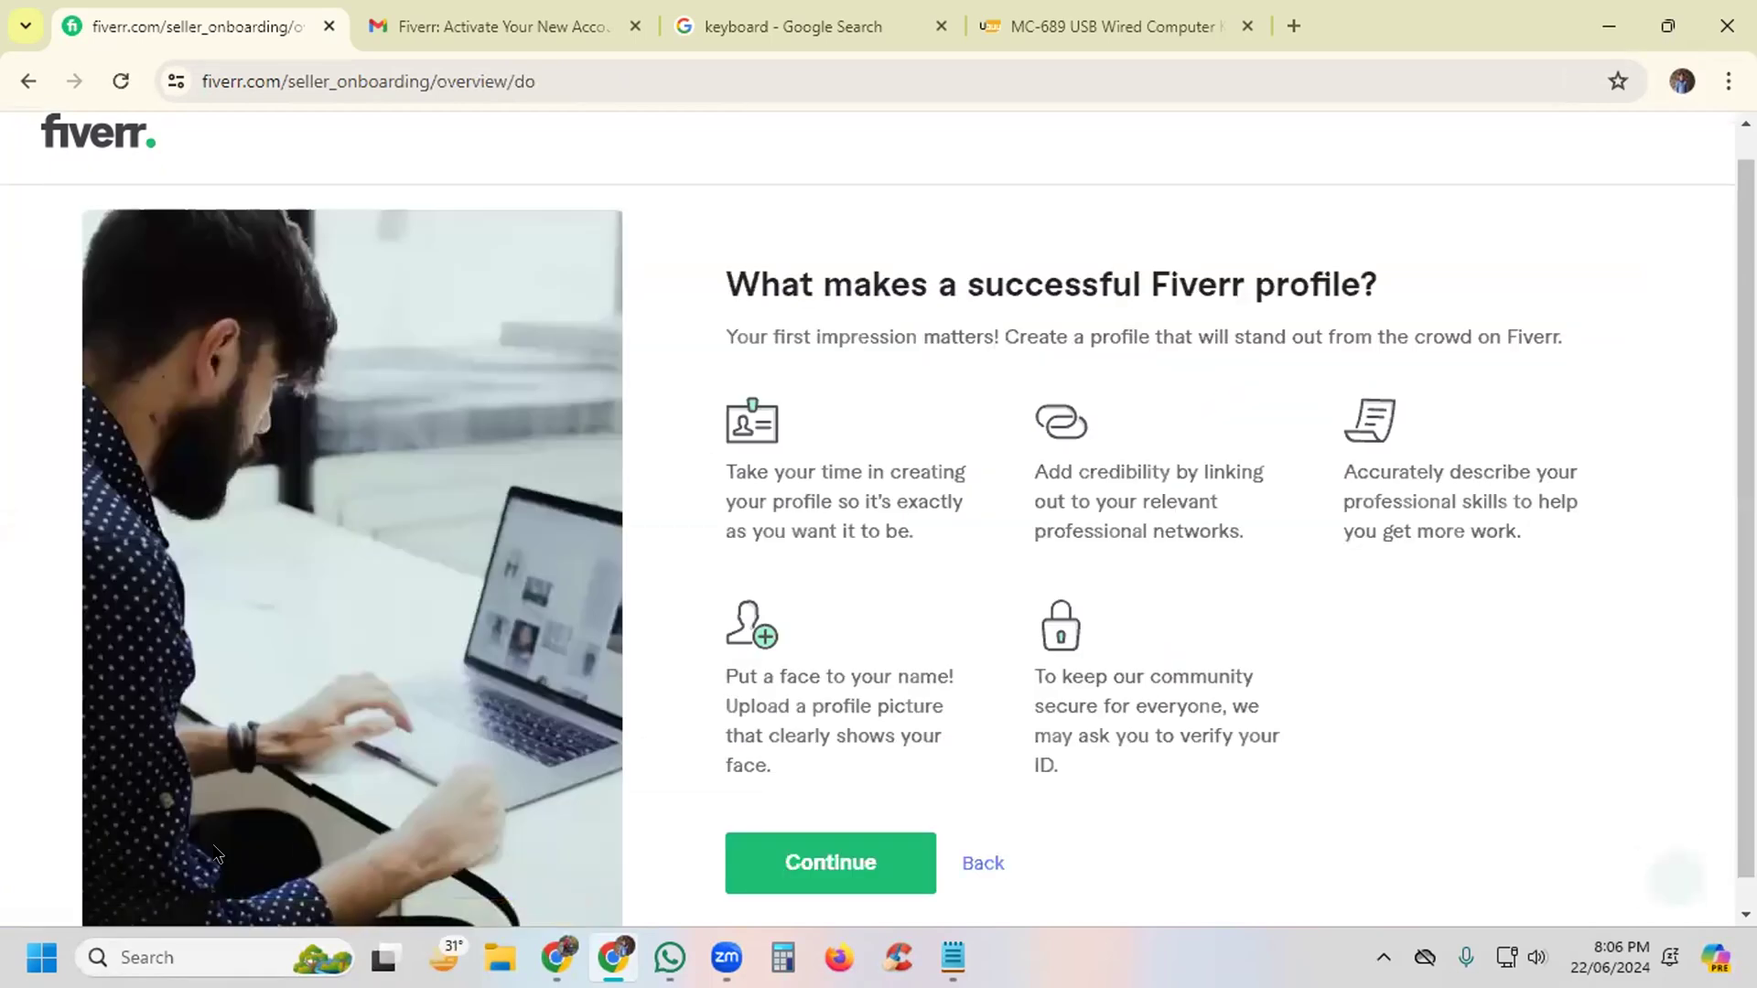
pyautogui.click(821, 851)
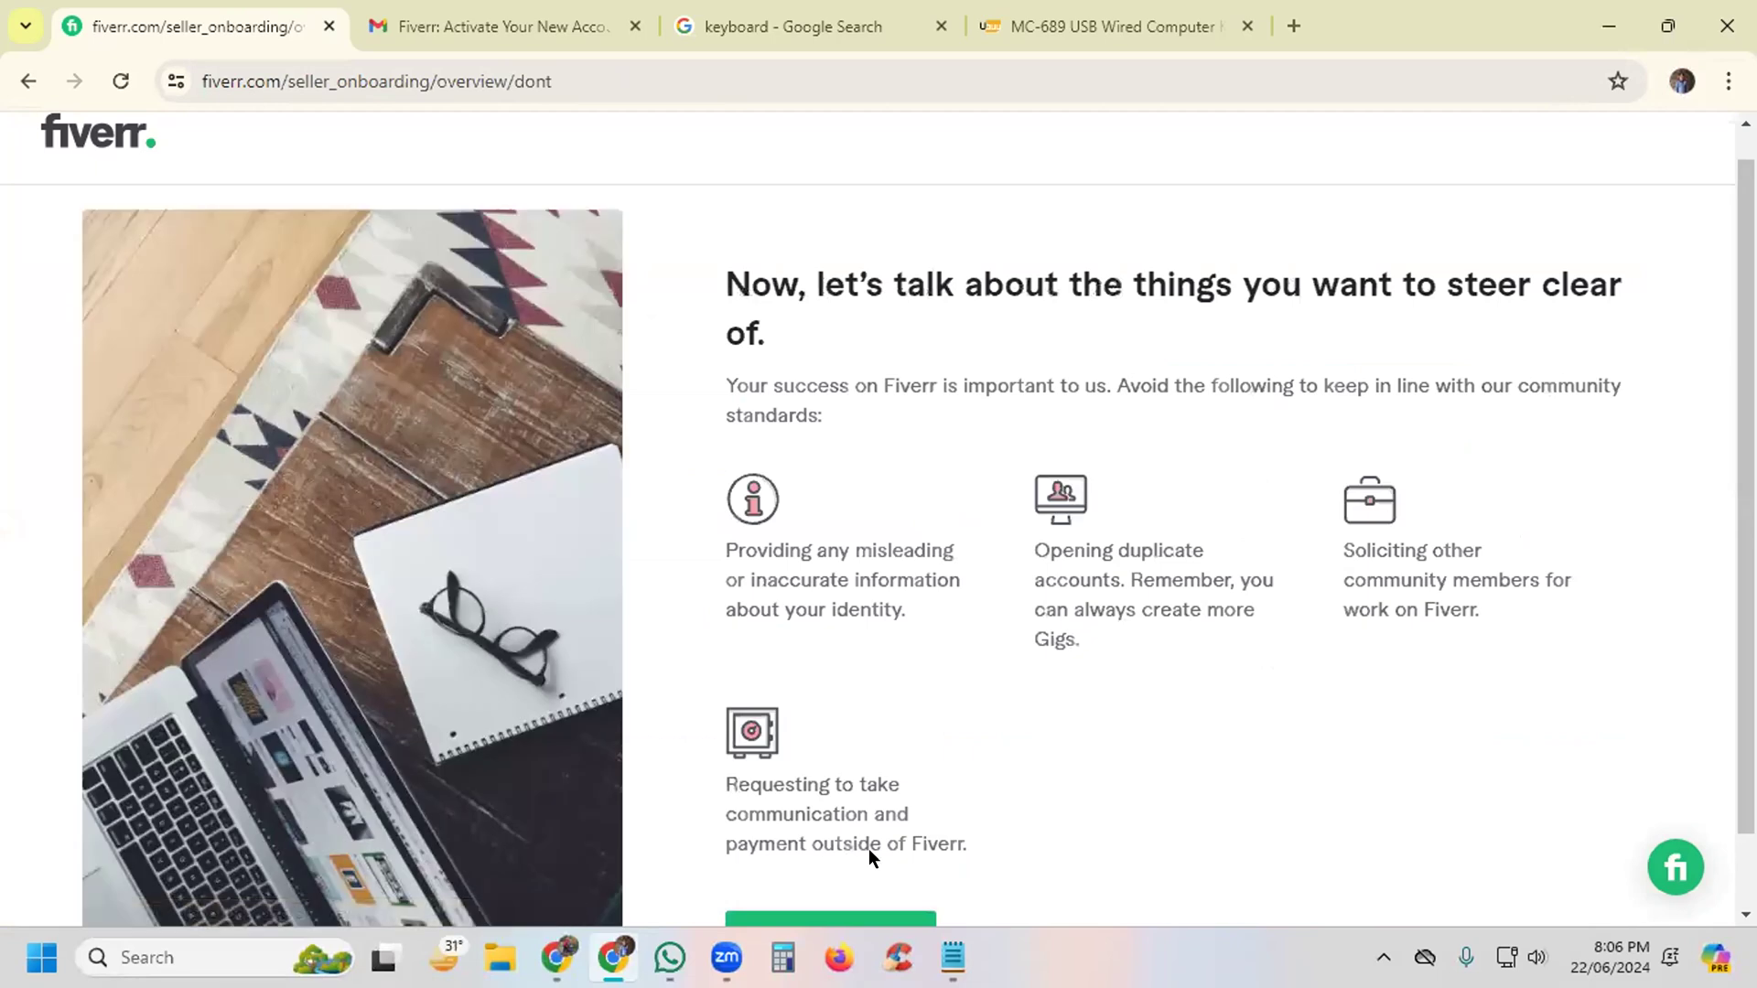
pyautogui.scroll(-1, 990, 827)
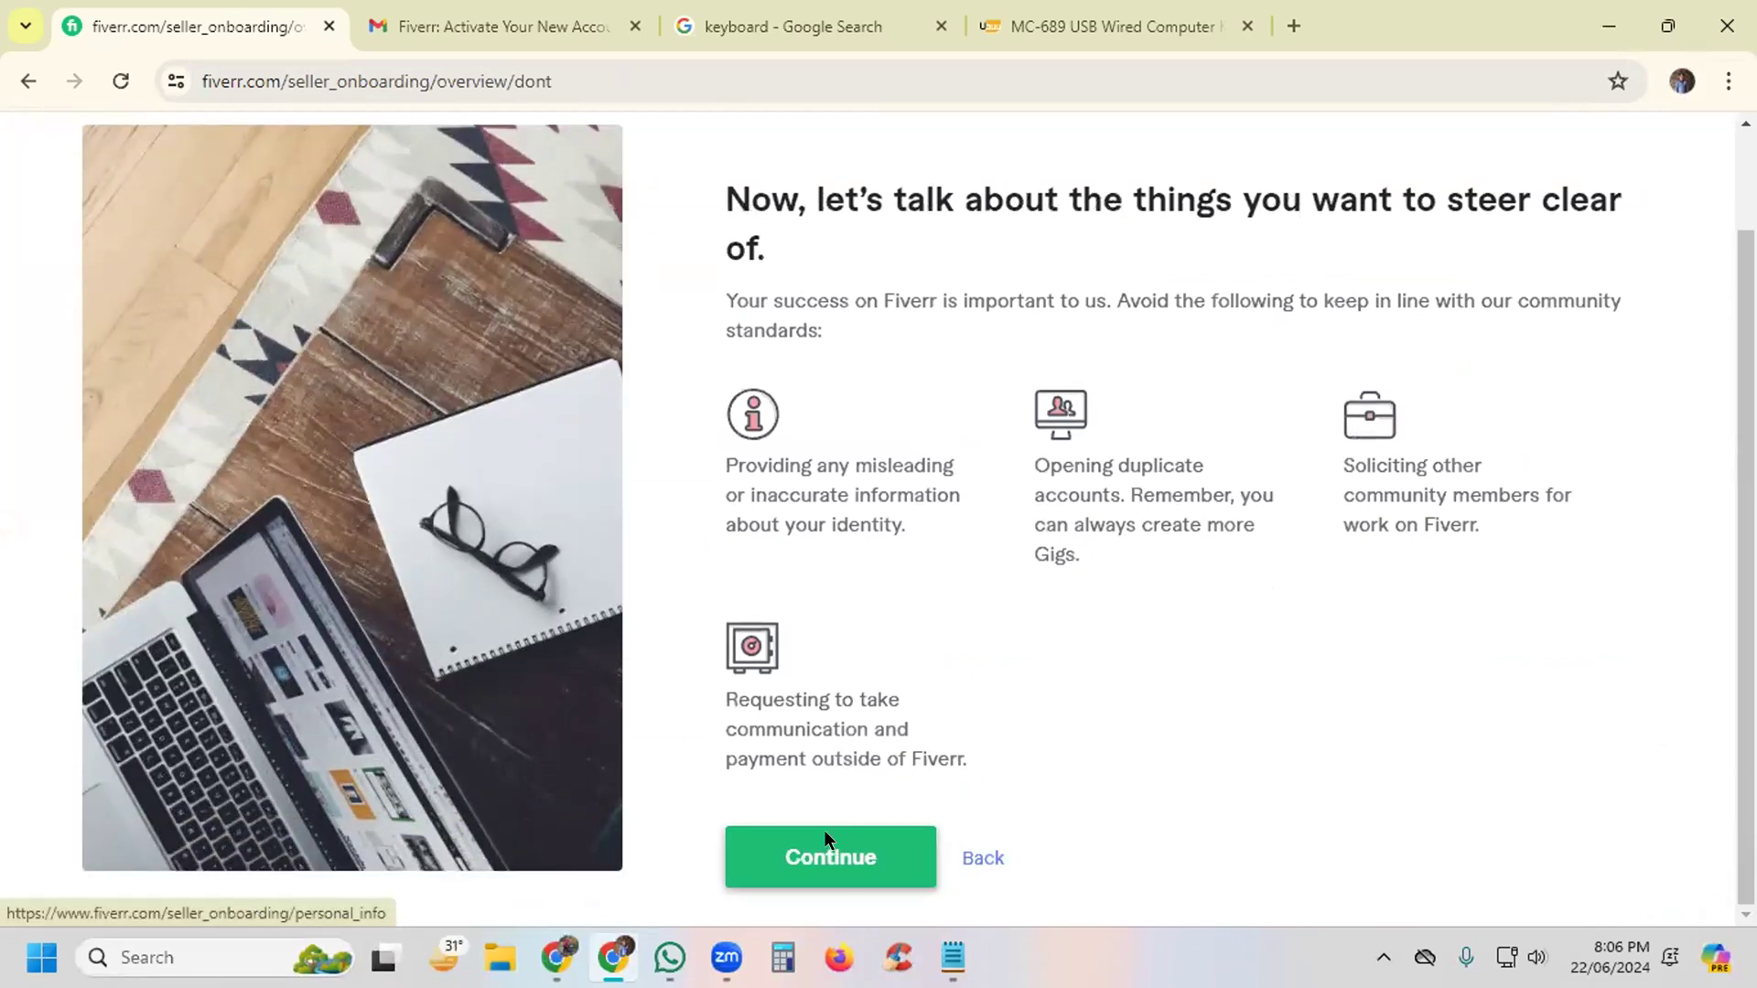
pyautogui.click(825, 832)
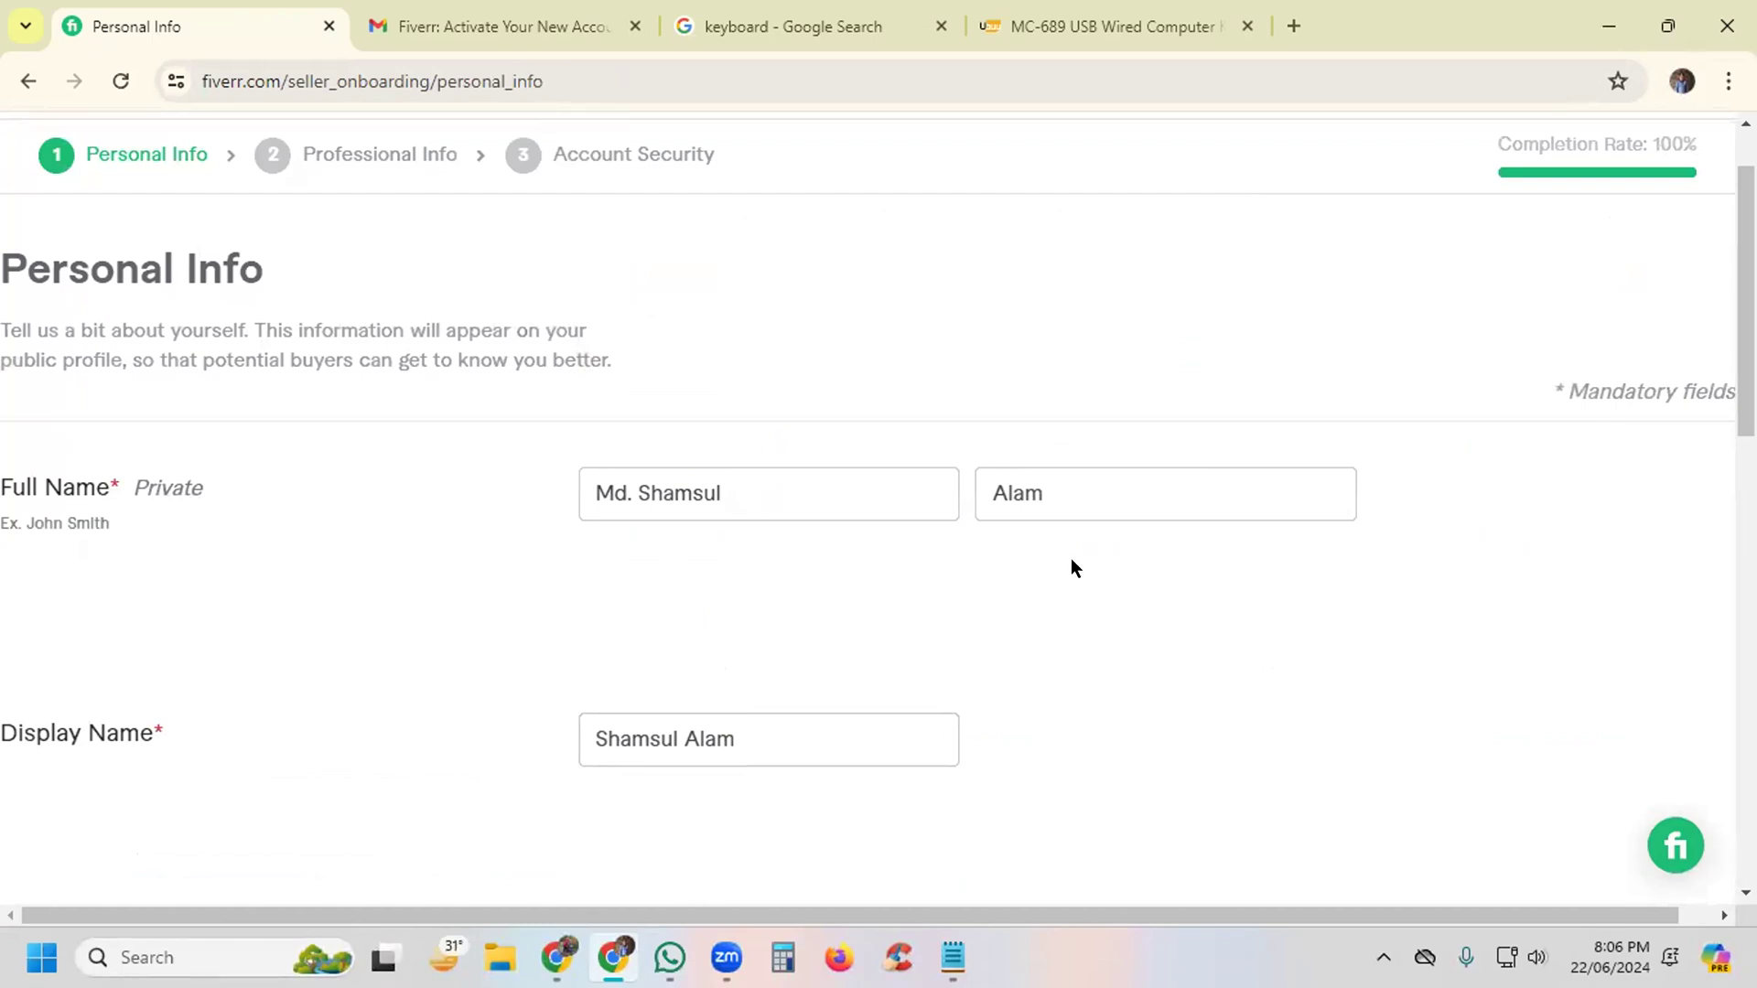
pyautogui.scroll(-8, 1014, 560)
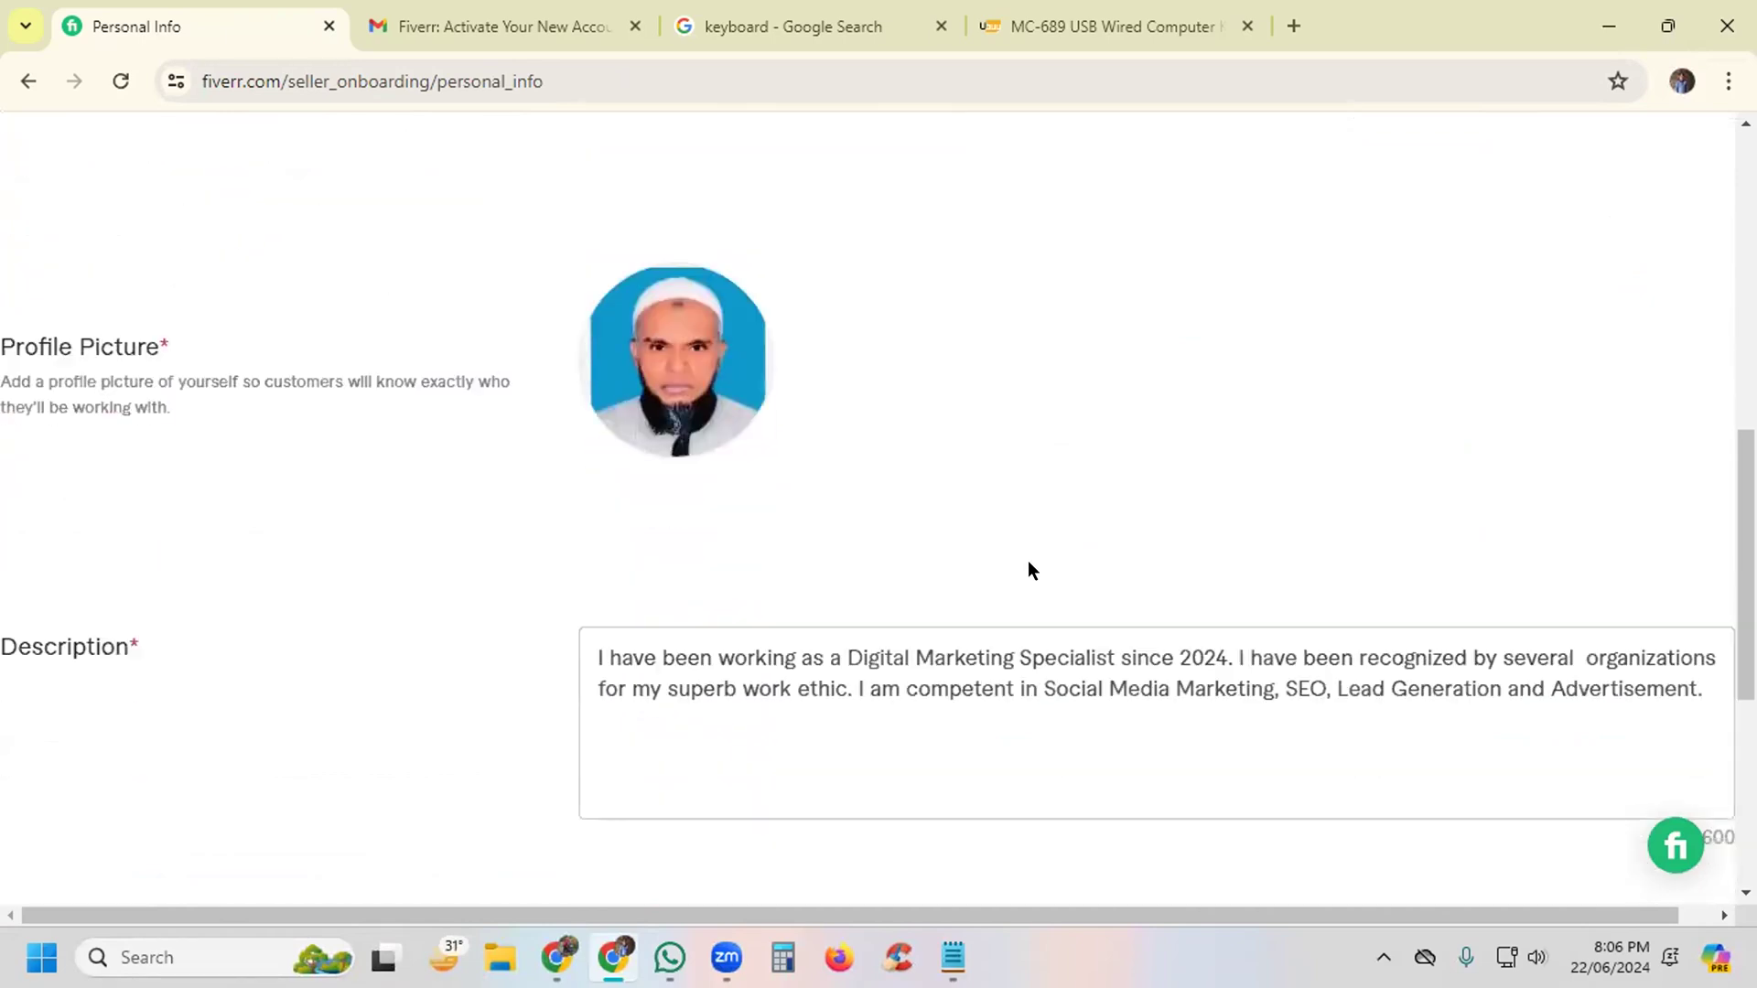
pyautogui.scroll(-3, 1029, 562)
pyautogui.scroll(-3, 973, 648)
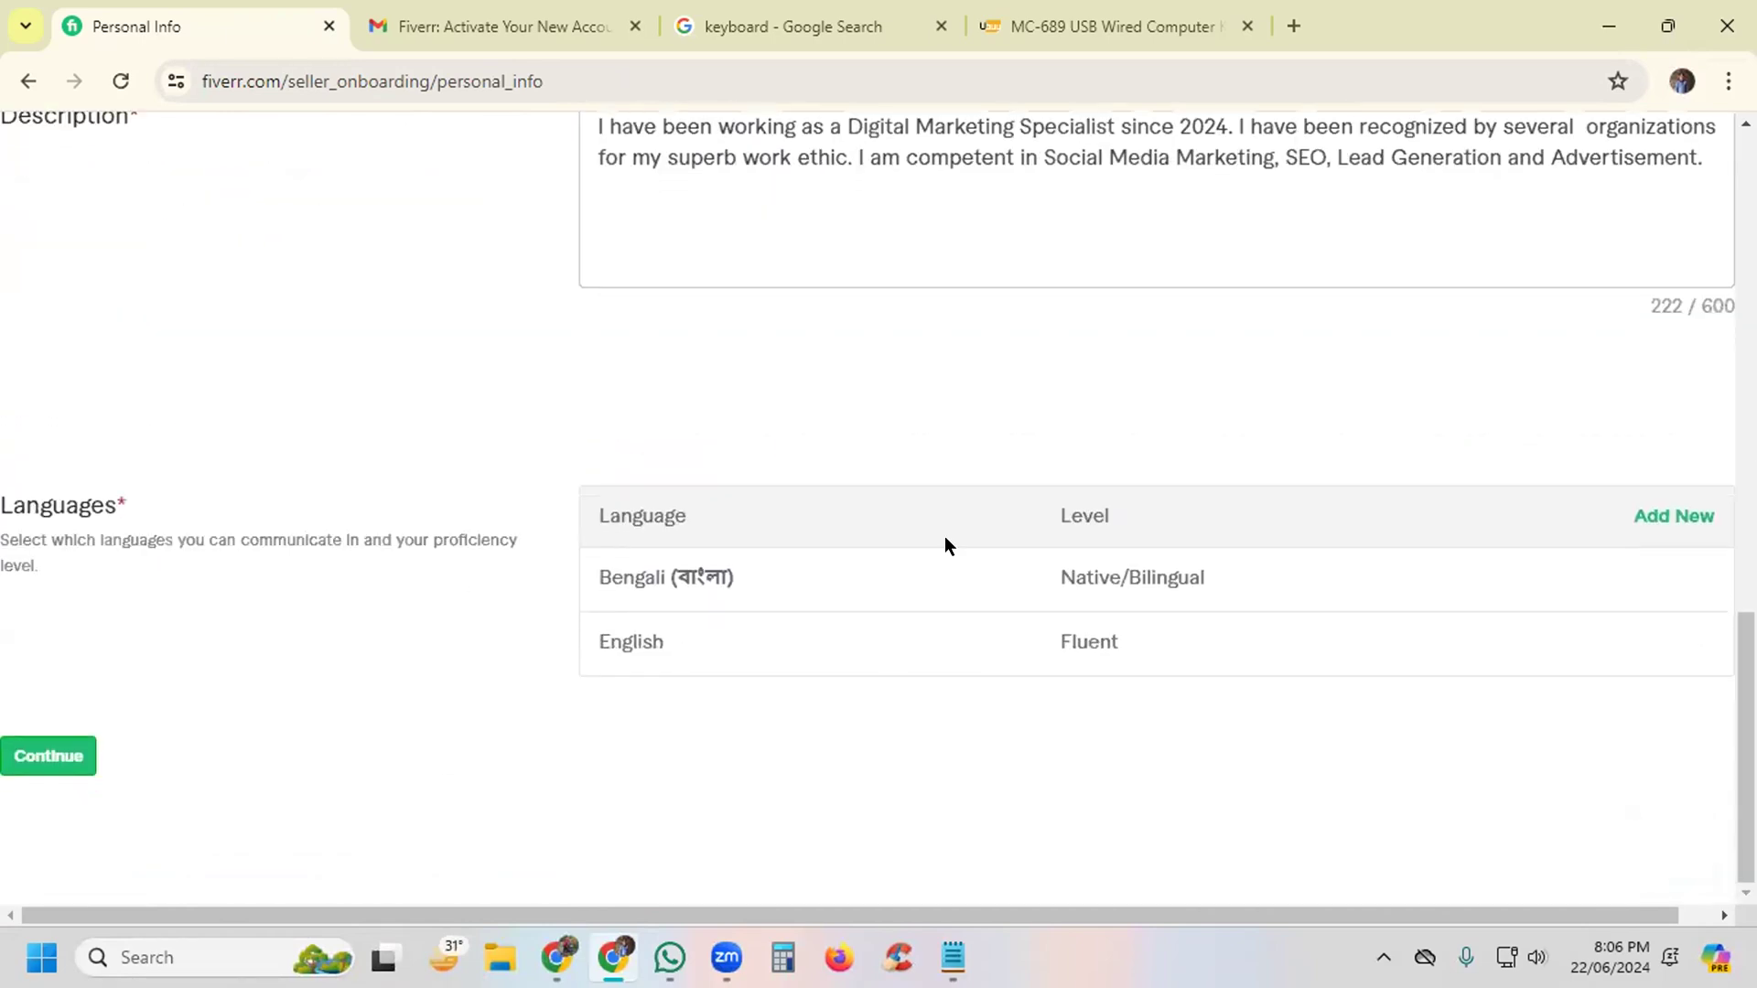
# - Continue to Professional Info and review the Digital Marketing and Writing & Translation occupations, skills and education
pyautogui.click(40, 756)
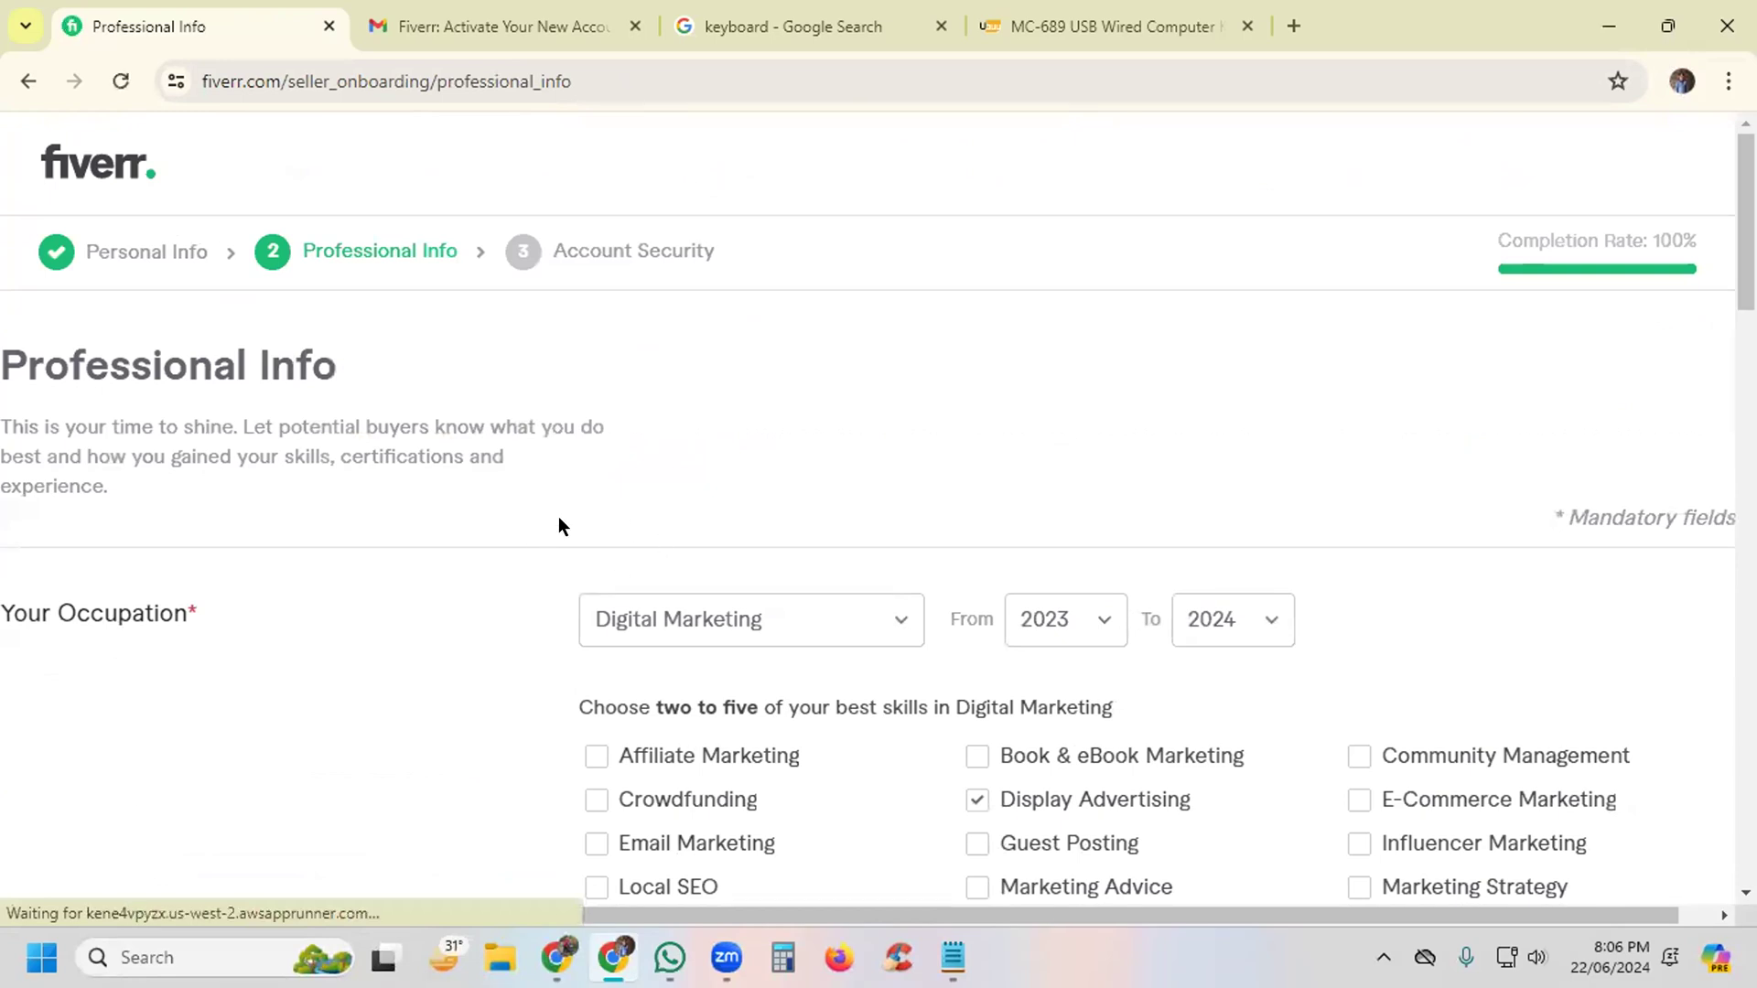
pyautogui.scroll(-3, 562, 514)
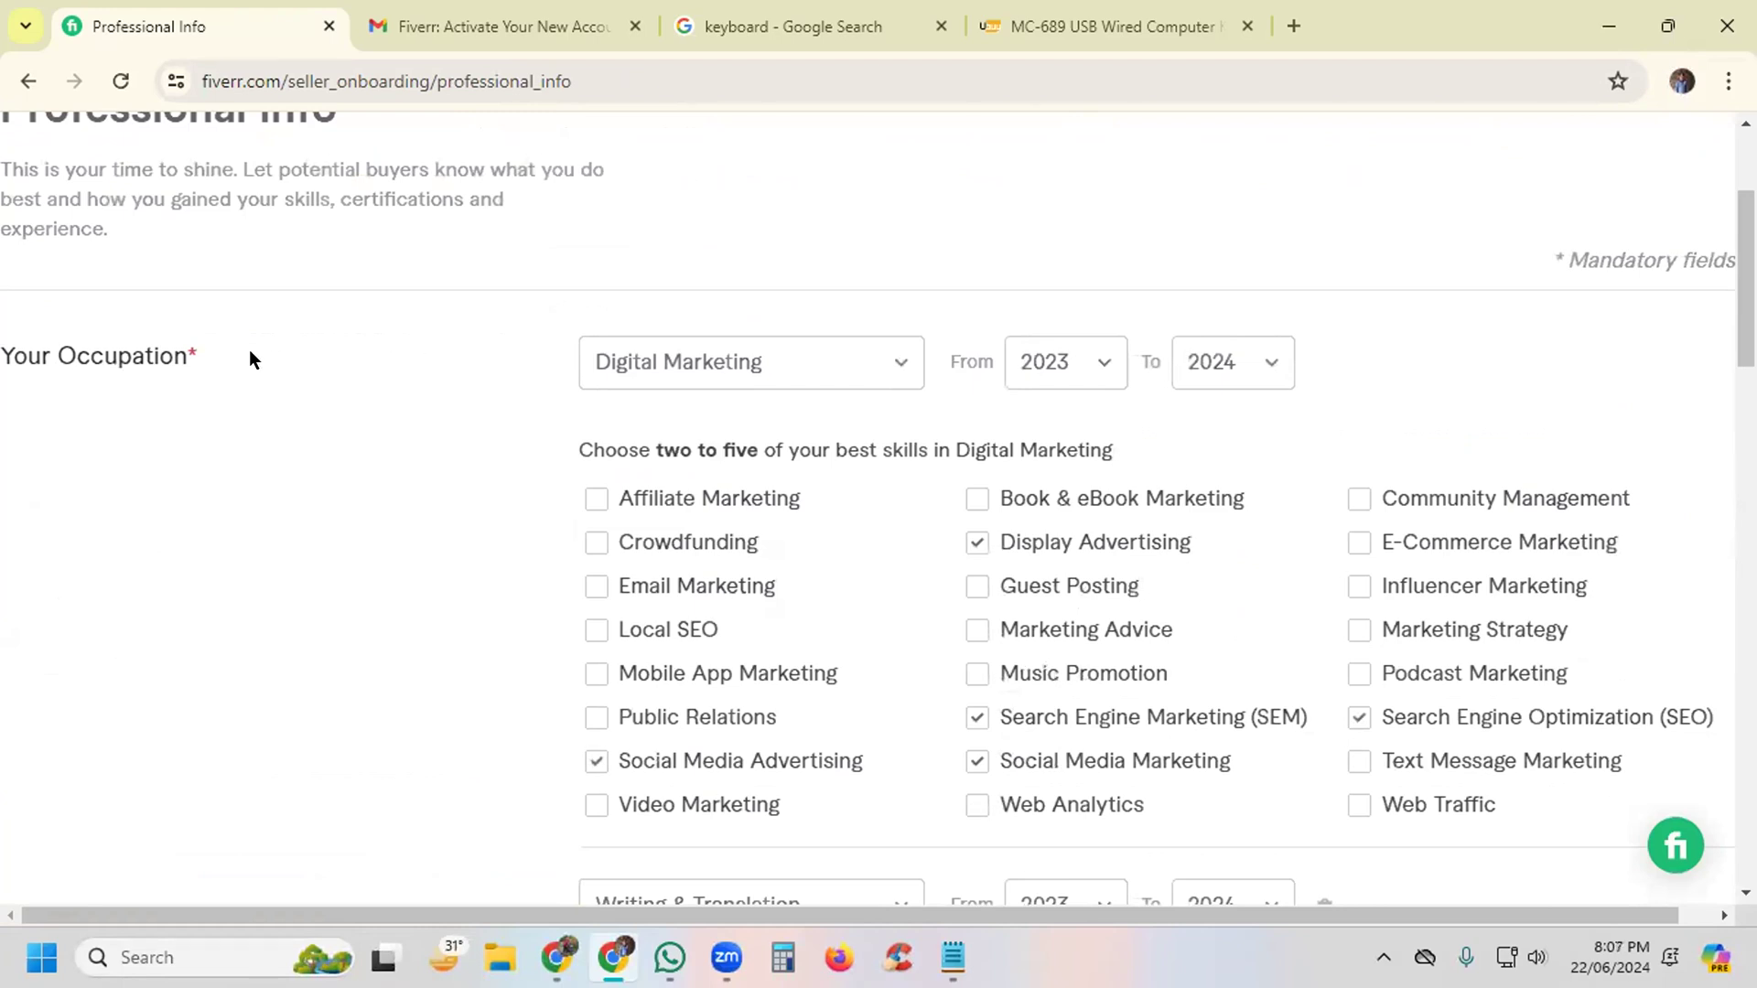
pyautogui.scroll(-5, 414, 357)
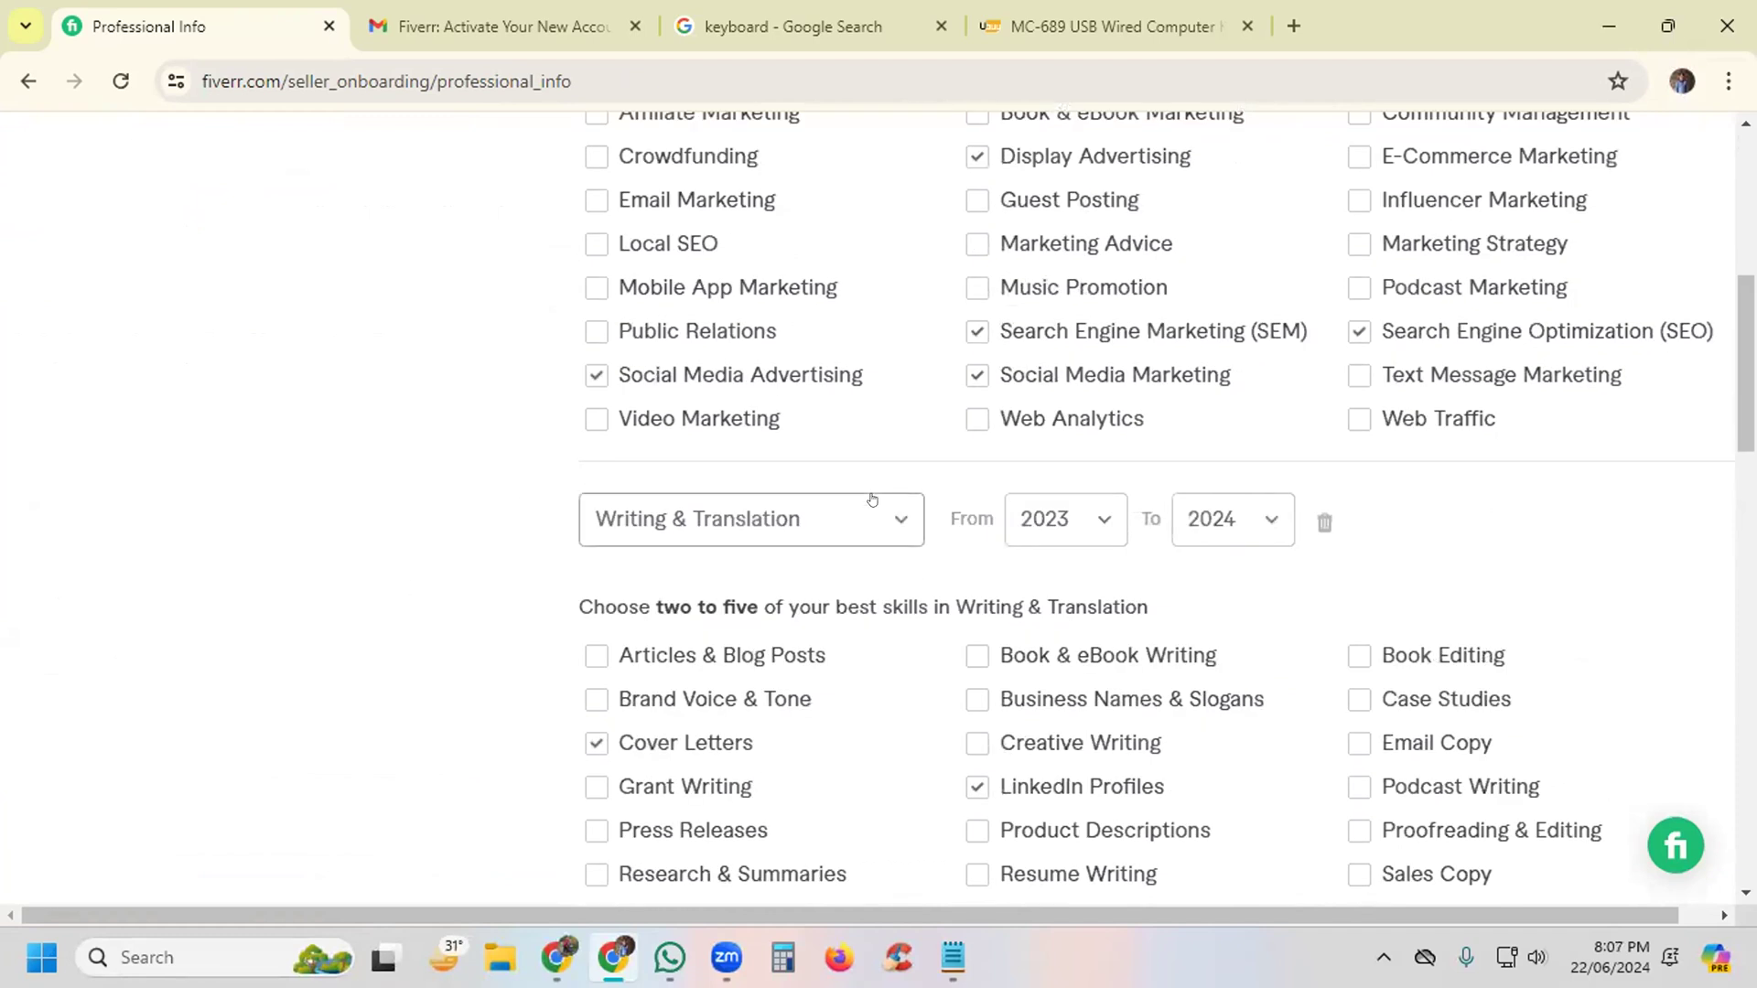
pyautogui.scroll(-4, 870, 502)
pyautogui.scroll(-3, 874, 501)
pyautogui.scroll(-3, 886, 507)
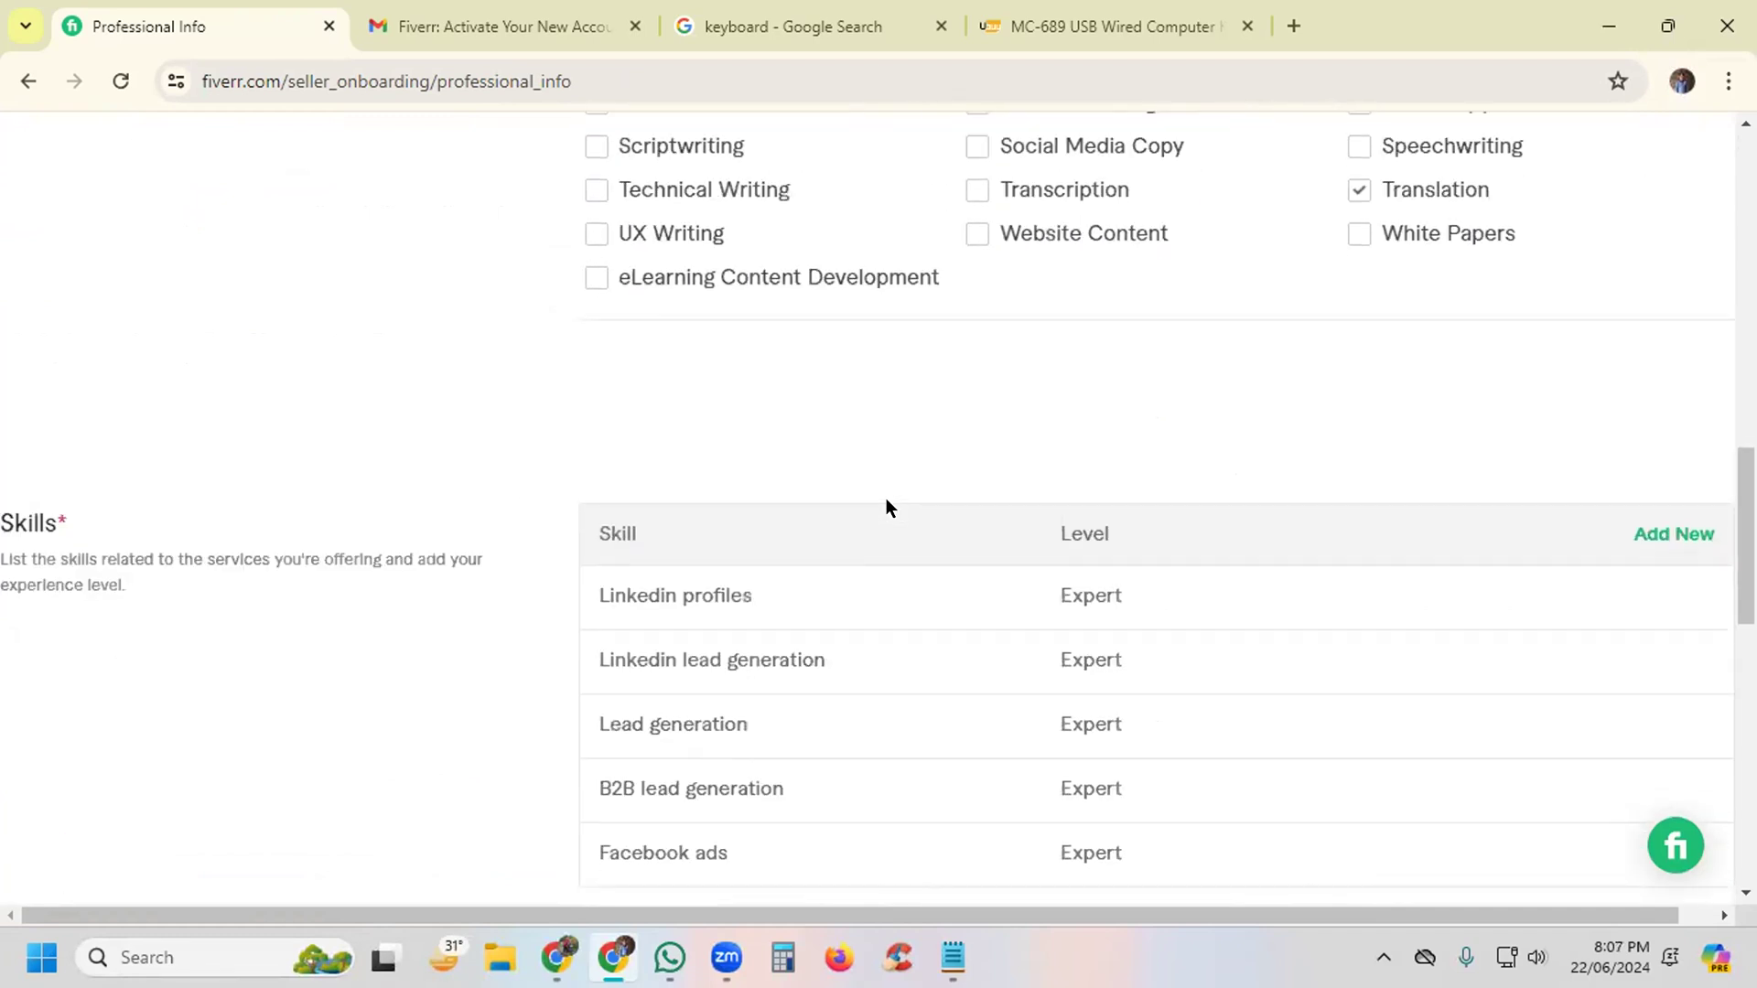
pyautogui.scroll(-4, 992, 668)
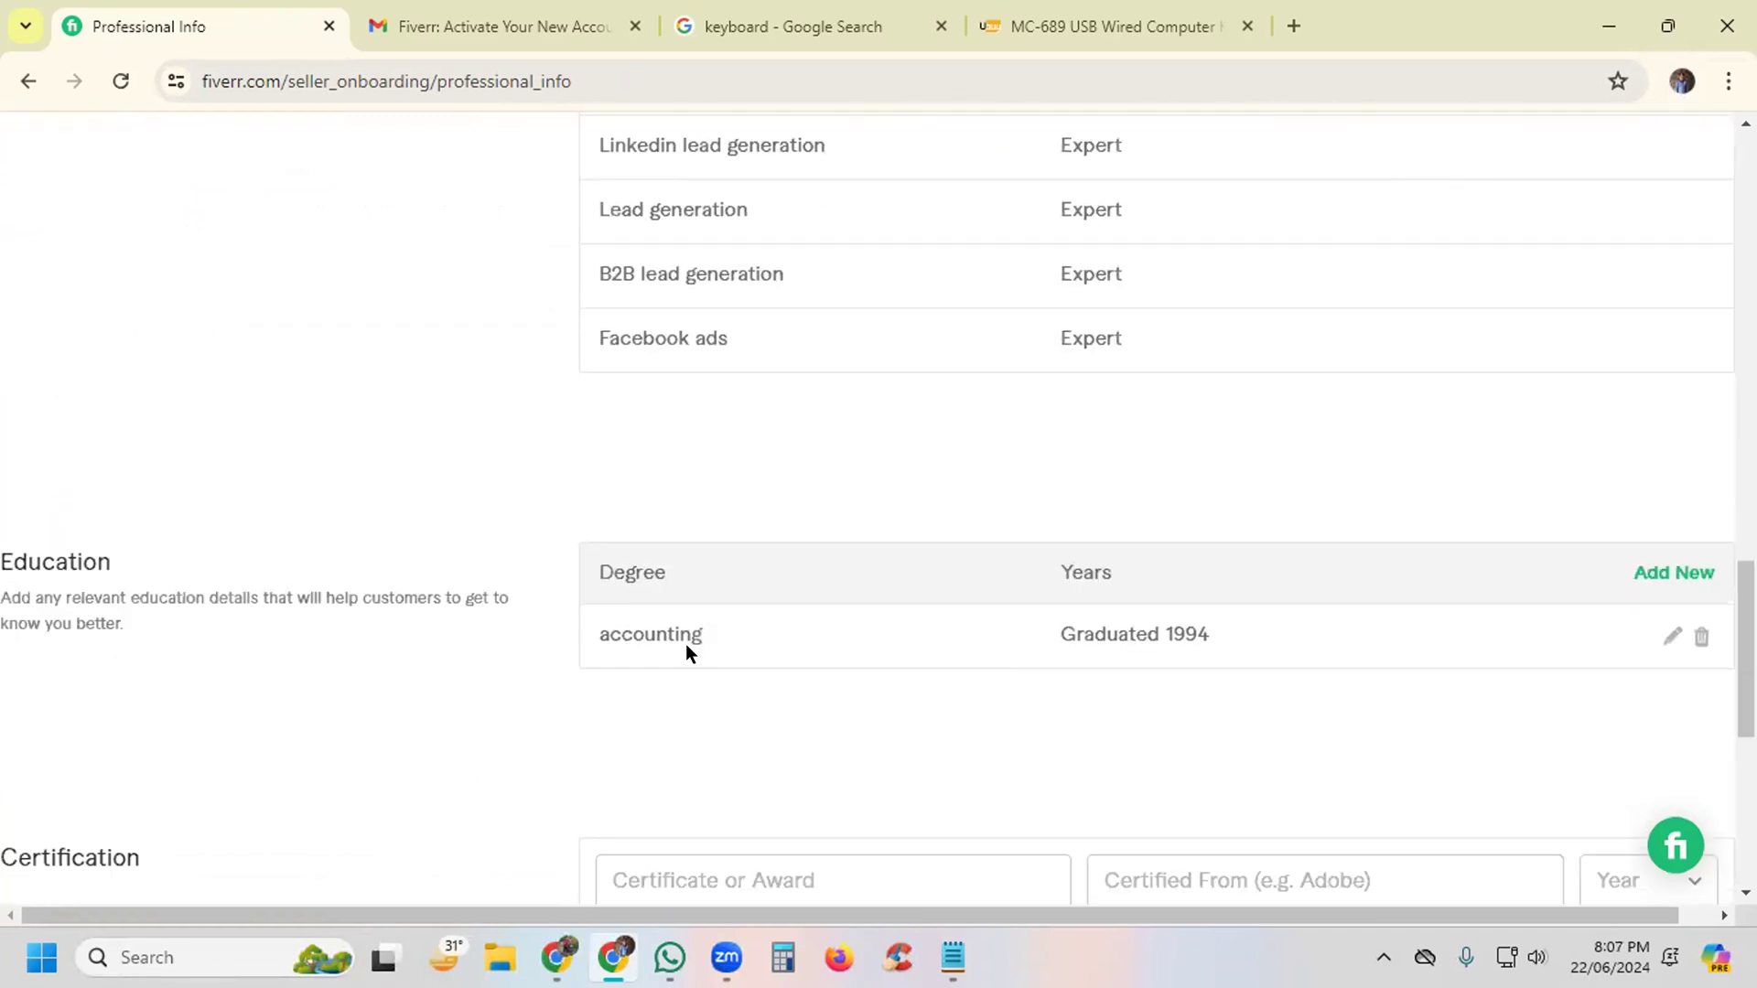
pyautogui.scroll(-5, 1131, 563)
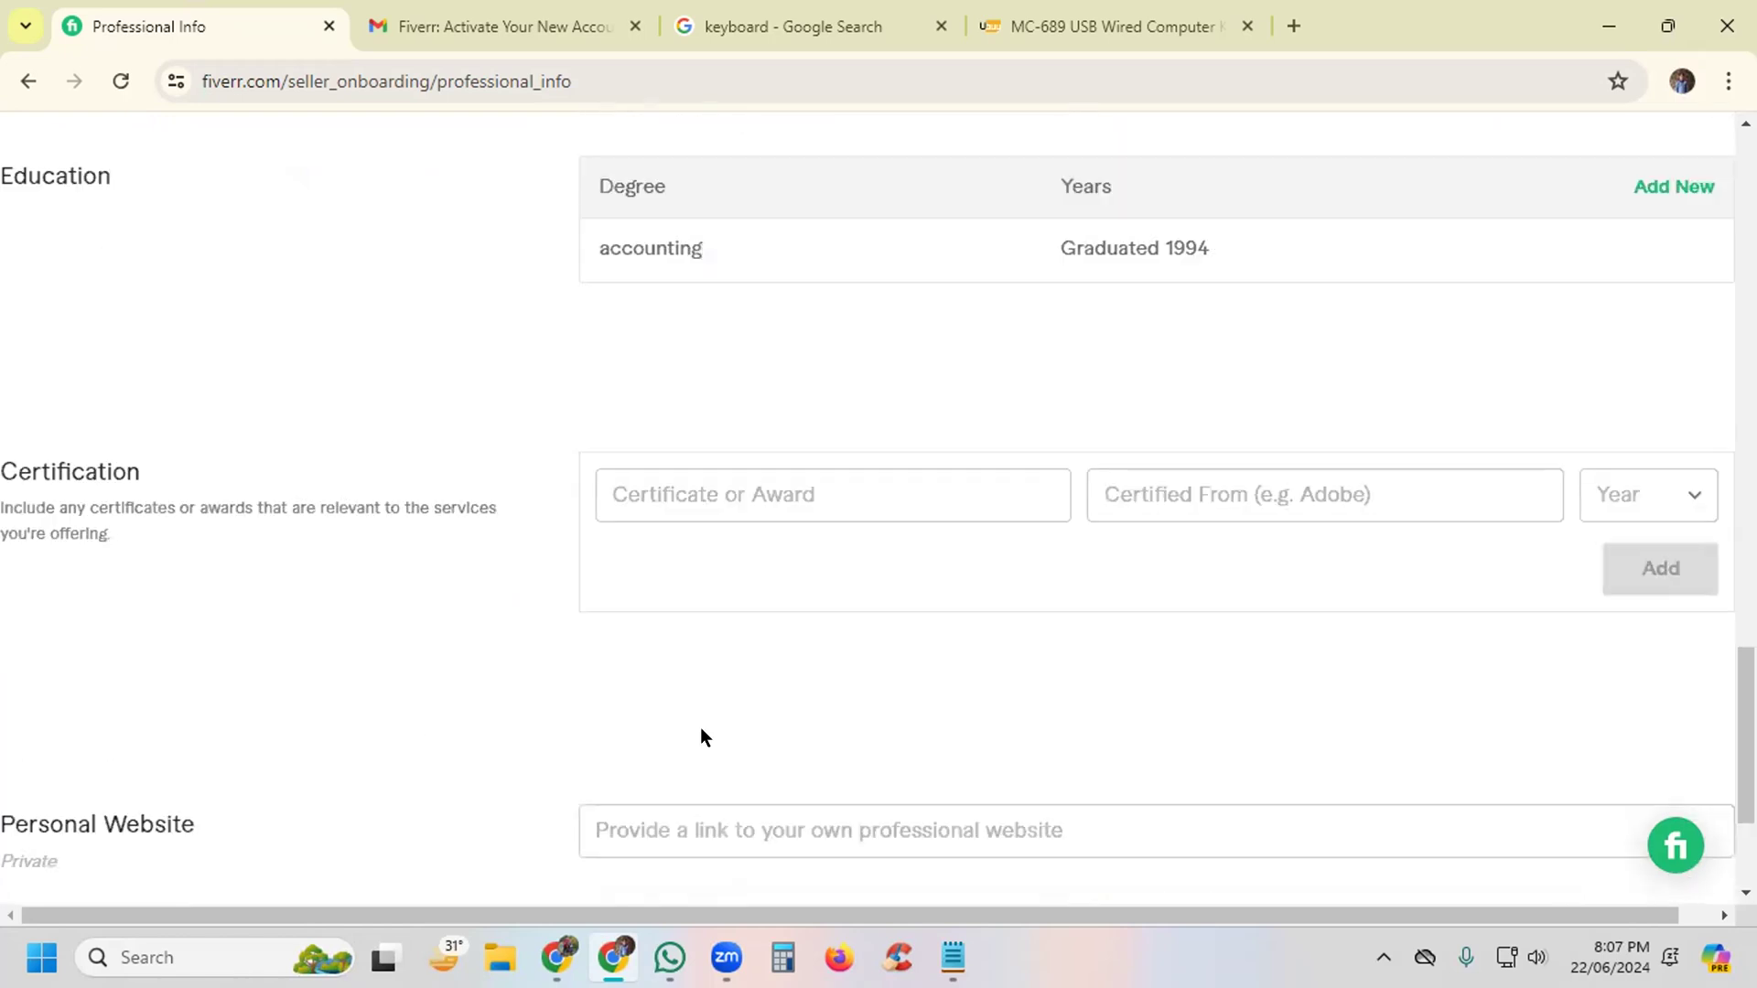
pyautogui.scroll(-2, 702, 736)
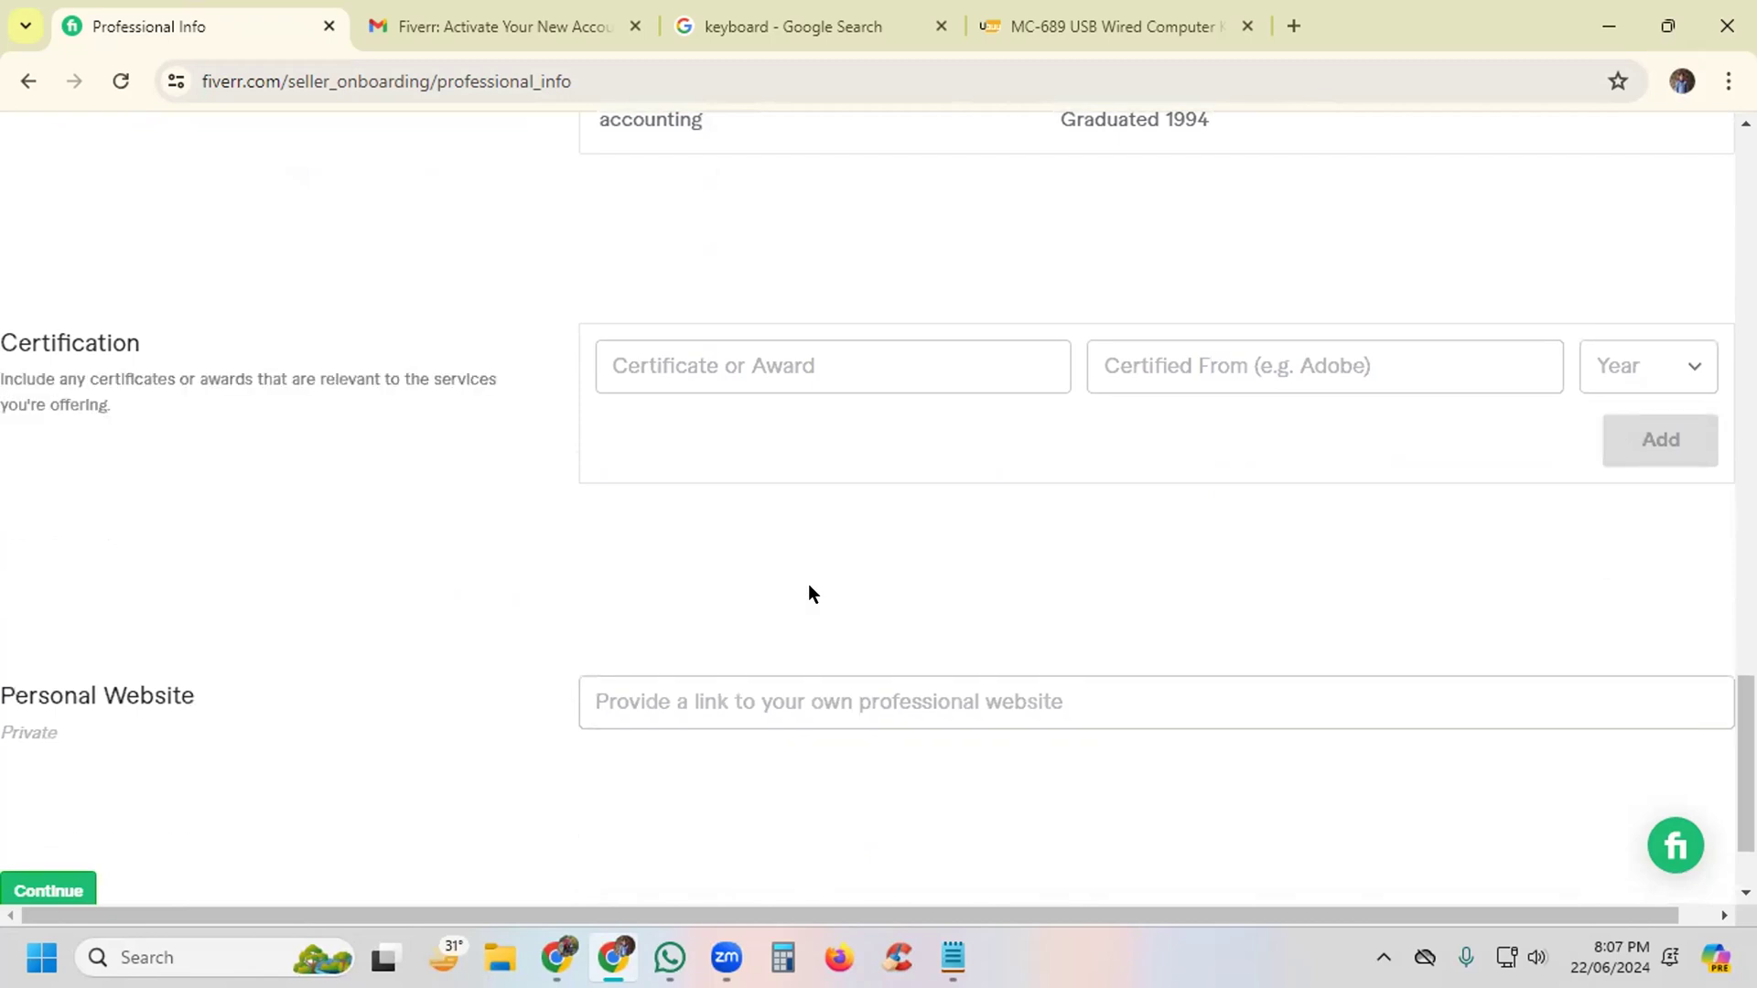
# - Return to the top of the form and check the 100% completion rate
pyautogui.scroll(10, 809, 586)
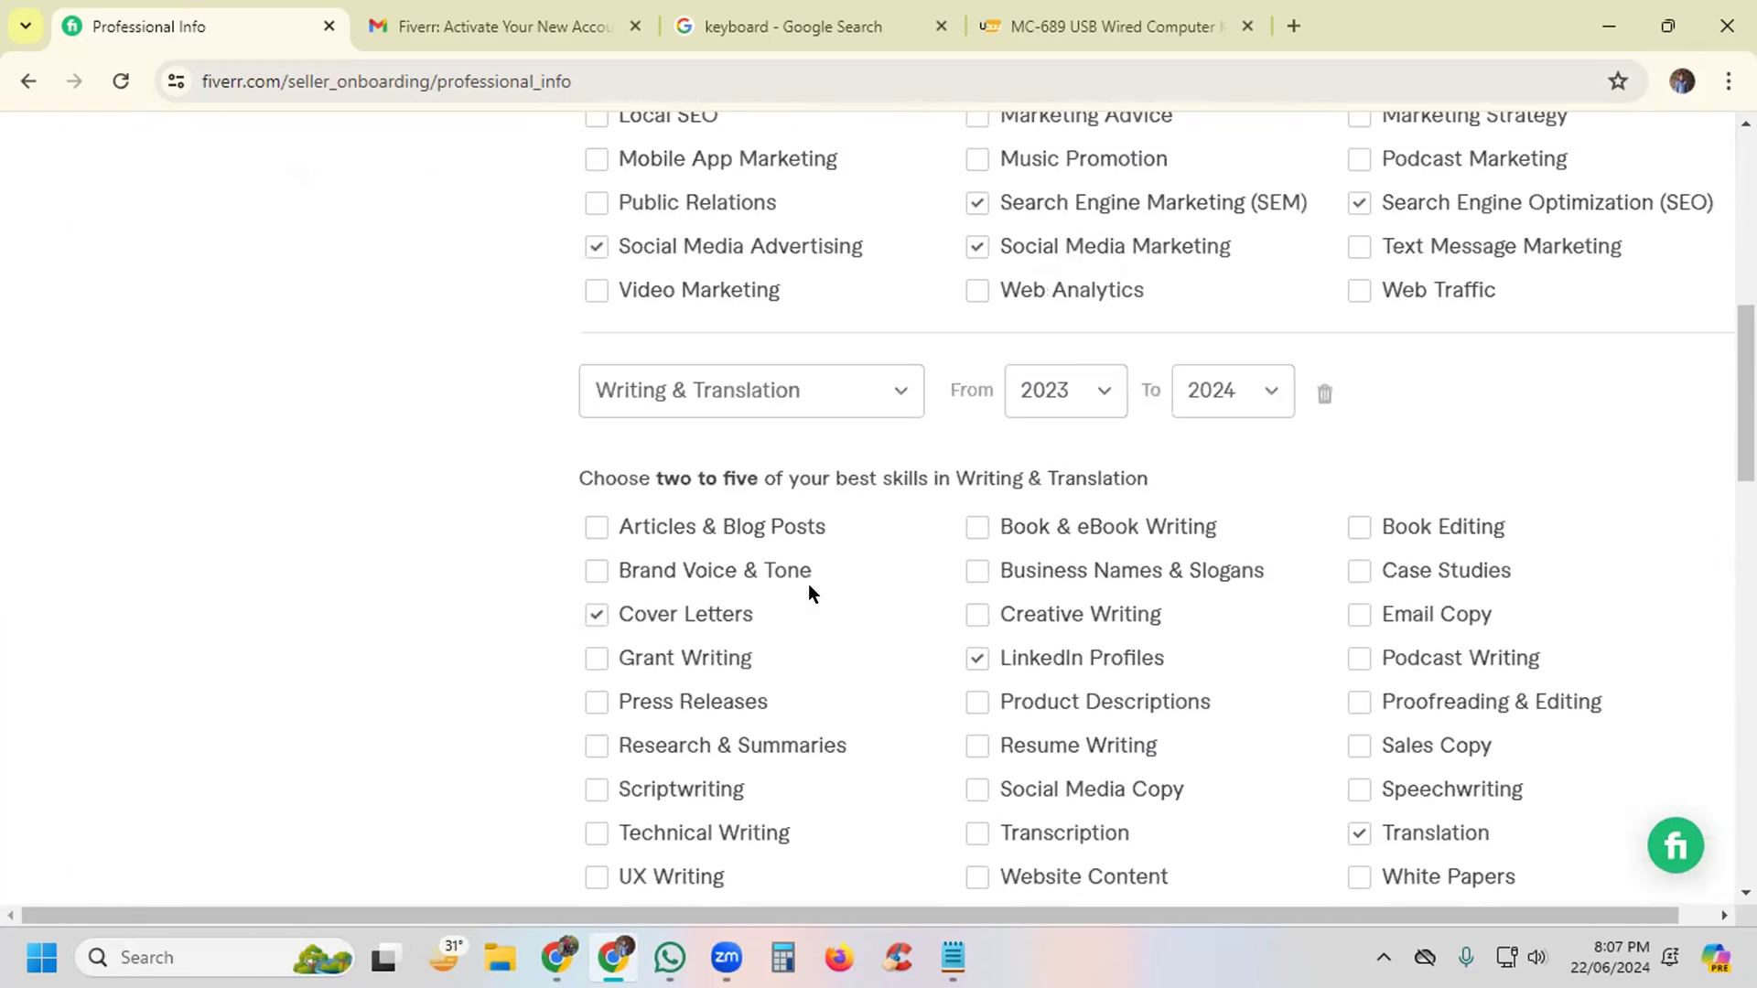
pyautogui.scroll(8, 809, 585)
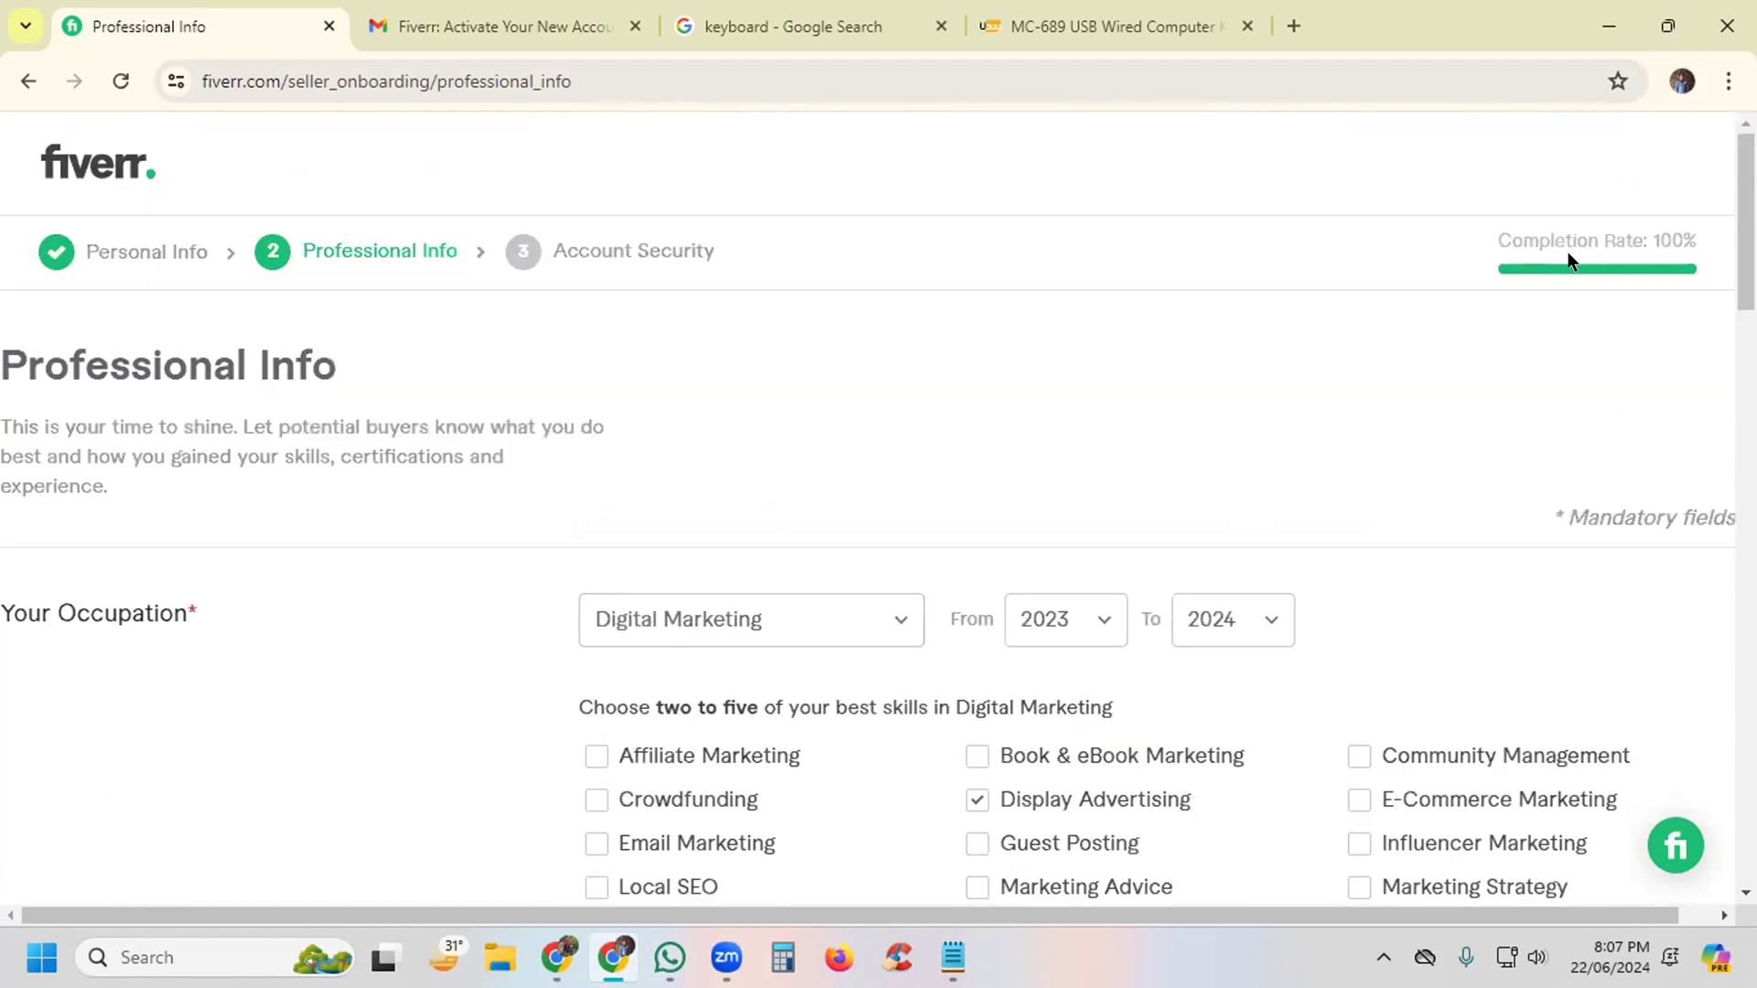
pyautogui.moveTo(1592, 219); pyautogui.dragTo(1693, 232)
pyautogui.click(1593, 231)
pyautogui.click(271, 80)
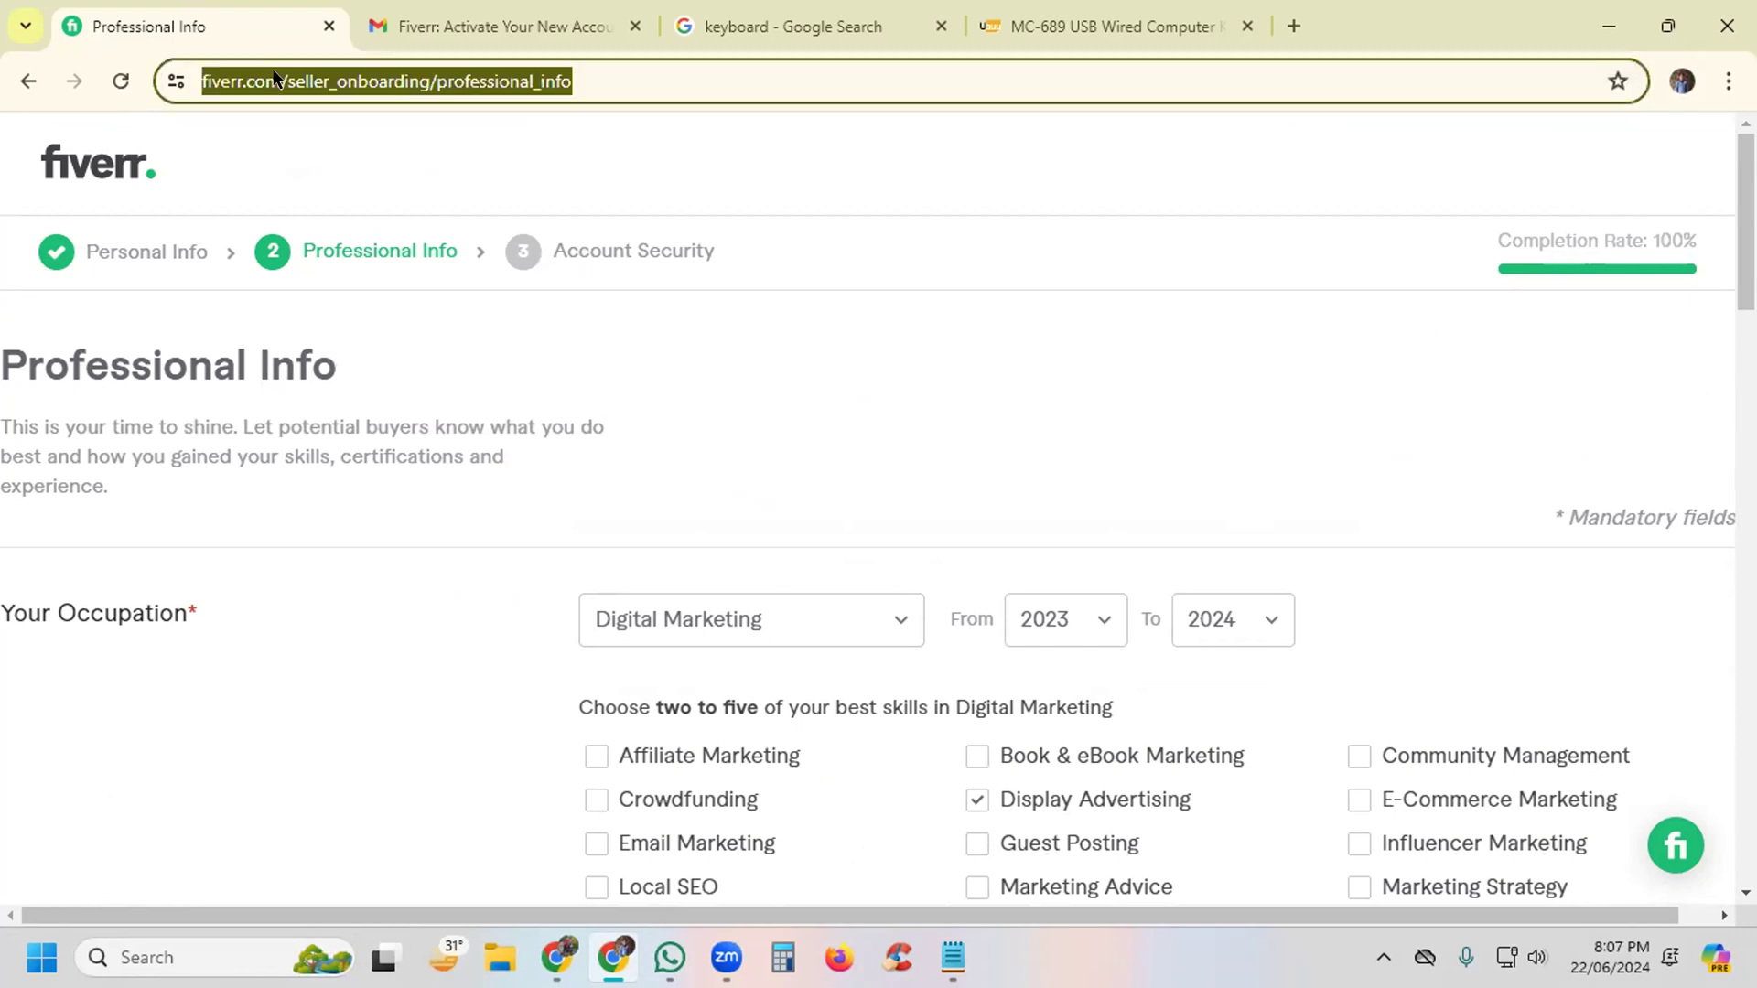
pyautogui.click(275, 71)
pyautogui.moveTo(382, 81); pyautogui.dragTo(733, 73)
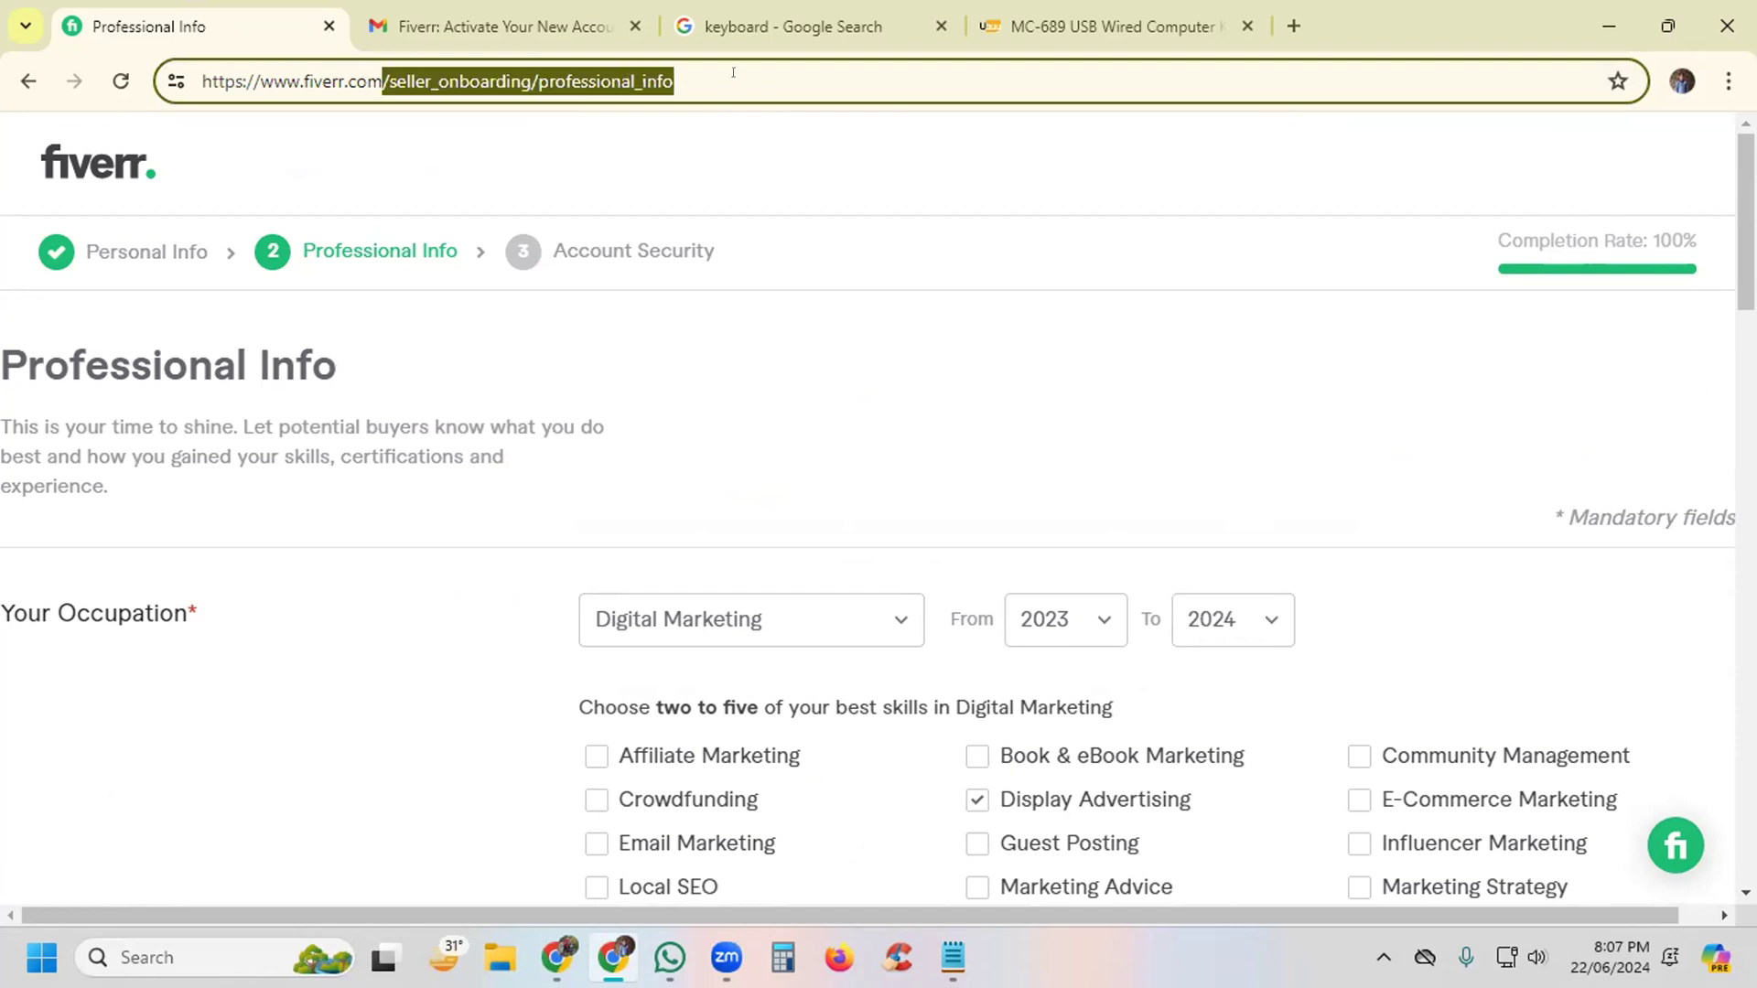
pyautogui.press('BackSpace')
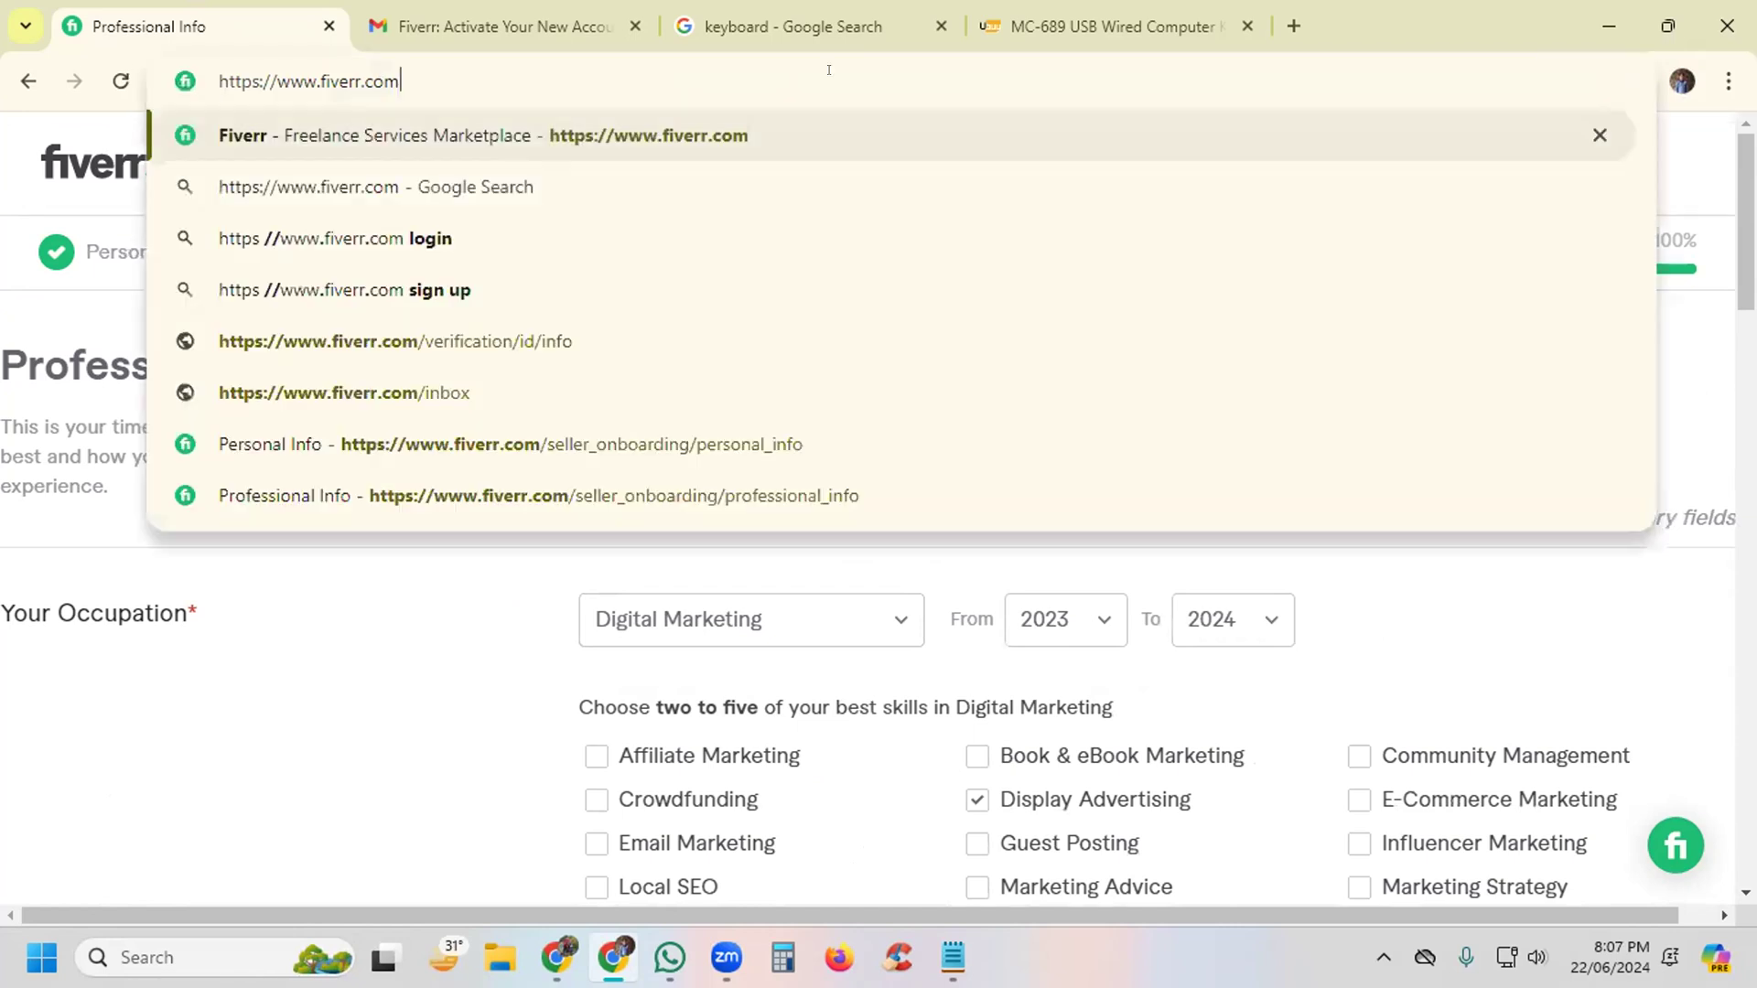
pyautogui.press('Return')
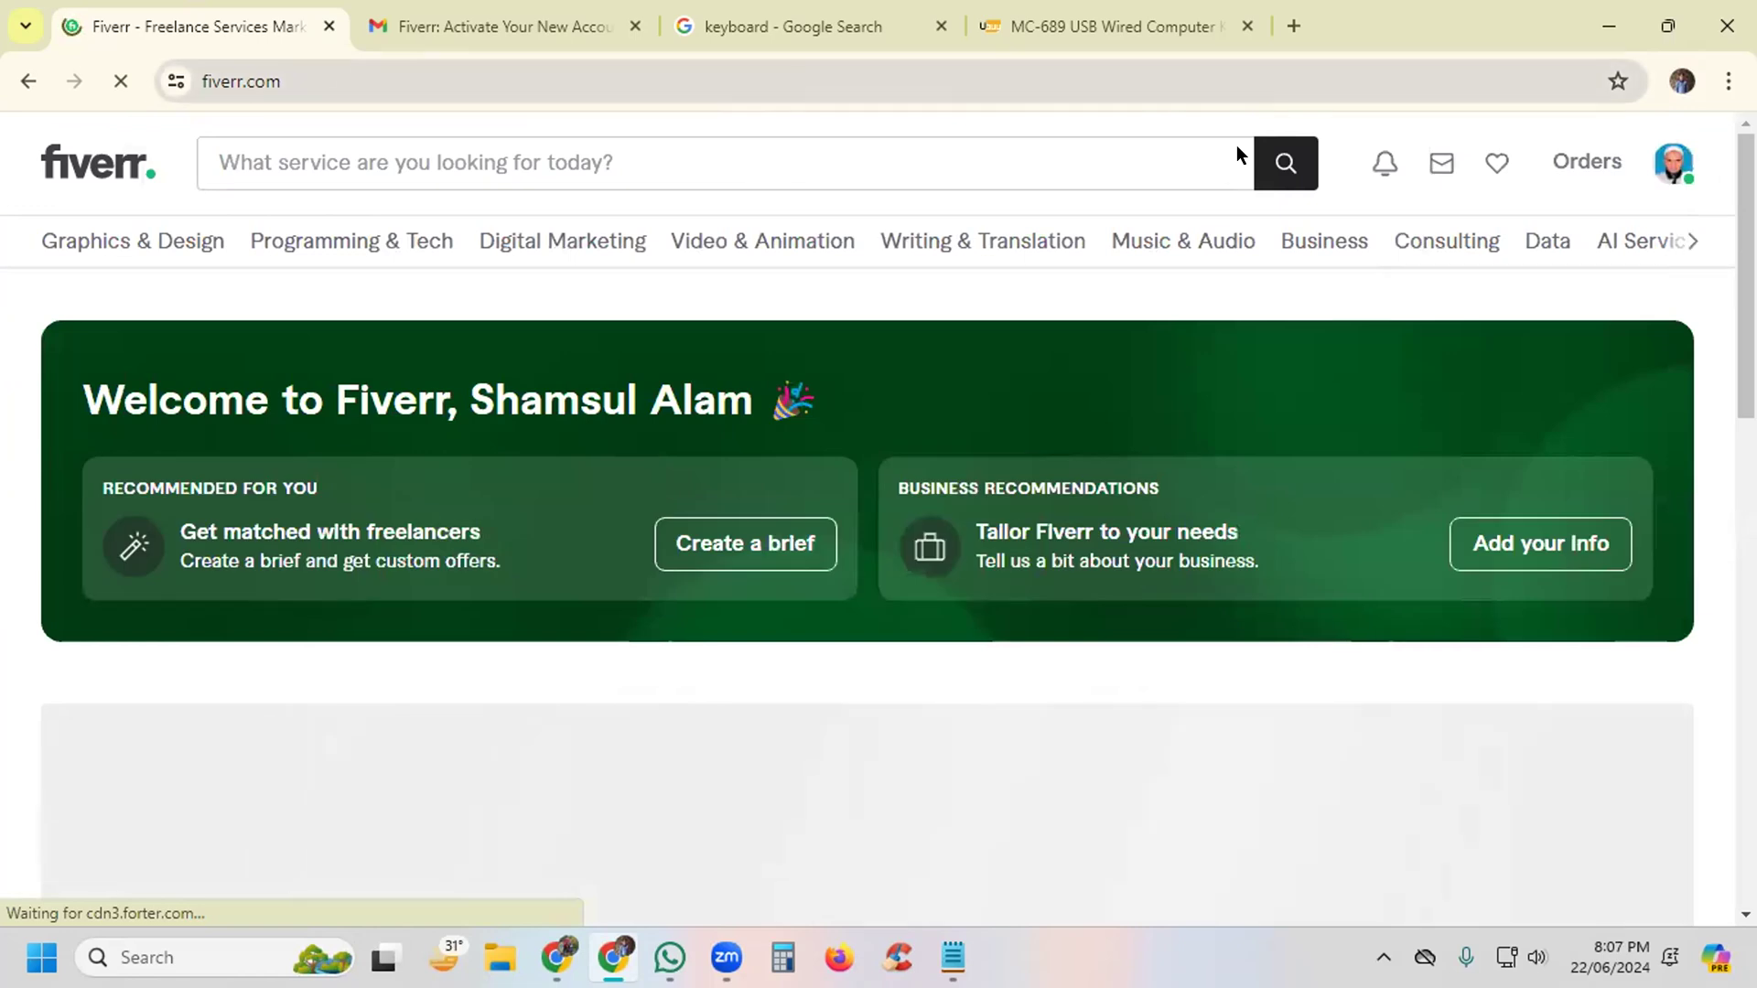
# - Open your profile from the avatar menu and scroll down to the Learn from Fiverr card
pyautogui.click(1657, 169)
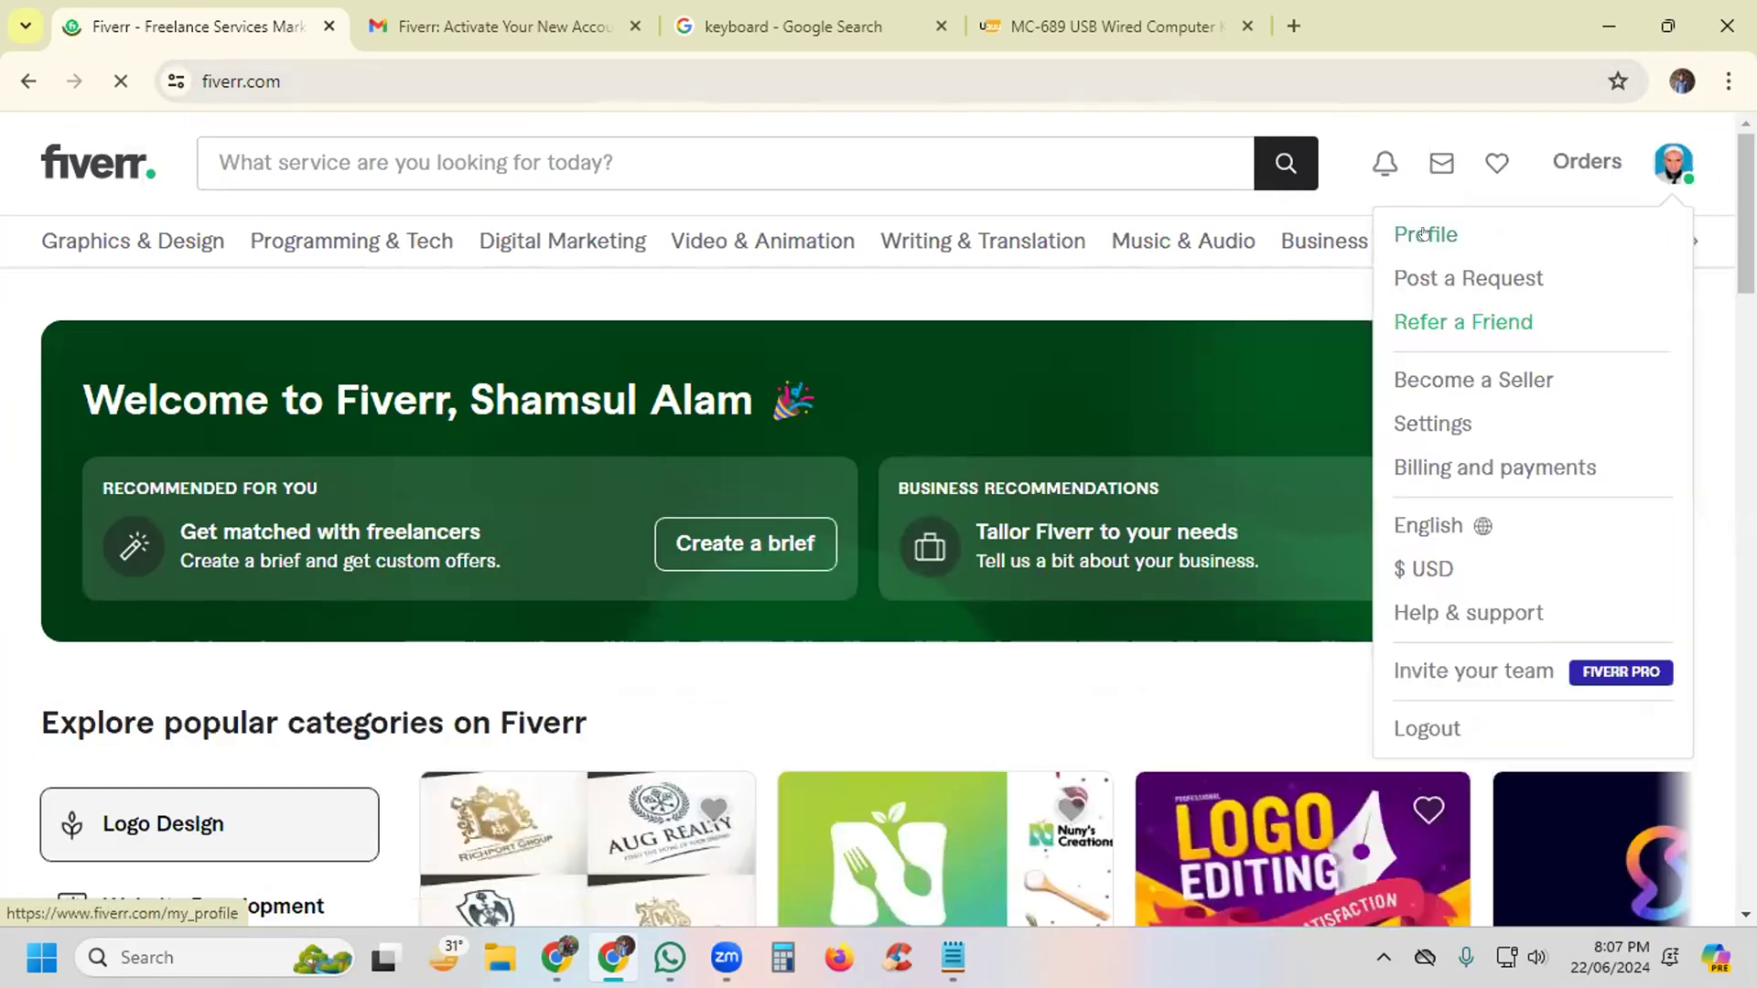
pyautogui.moveTo(1427, 236)
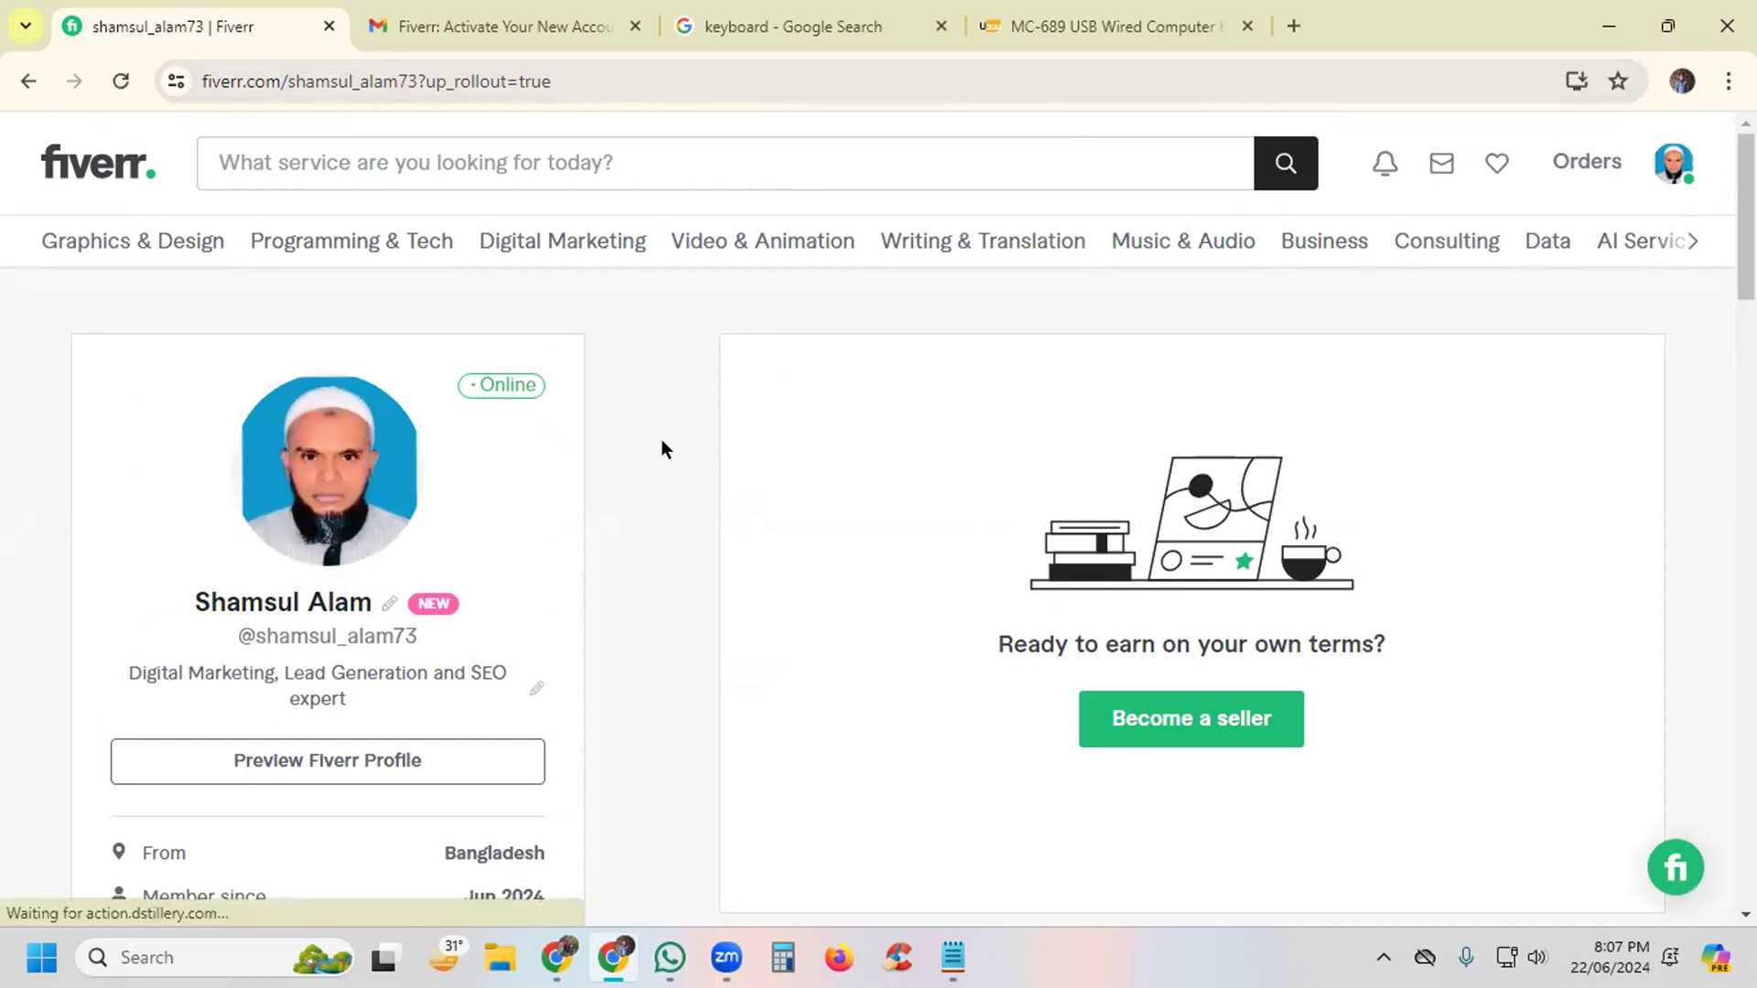
pyautogui.scroll(-4, 661, 438)
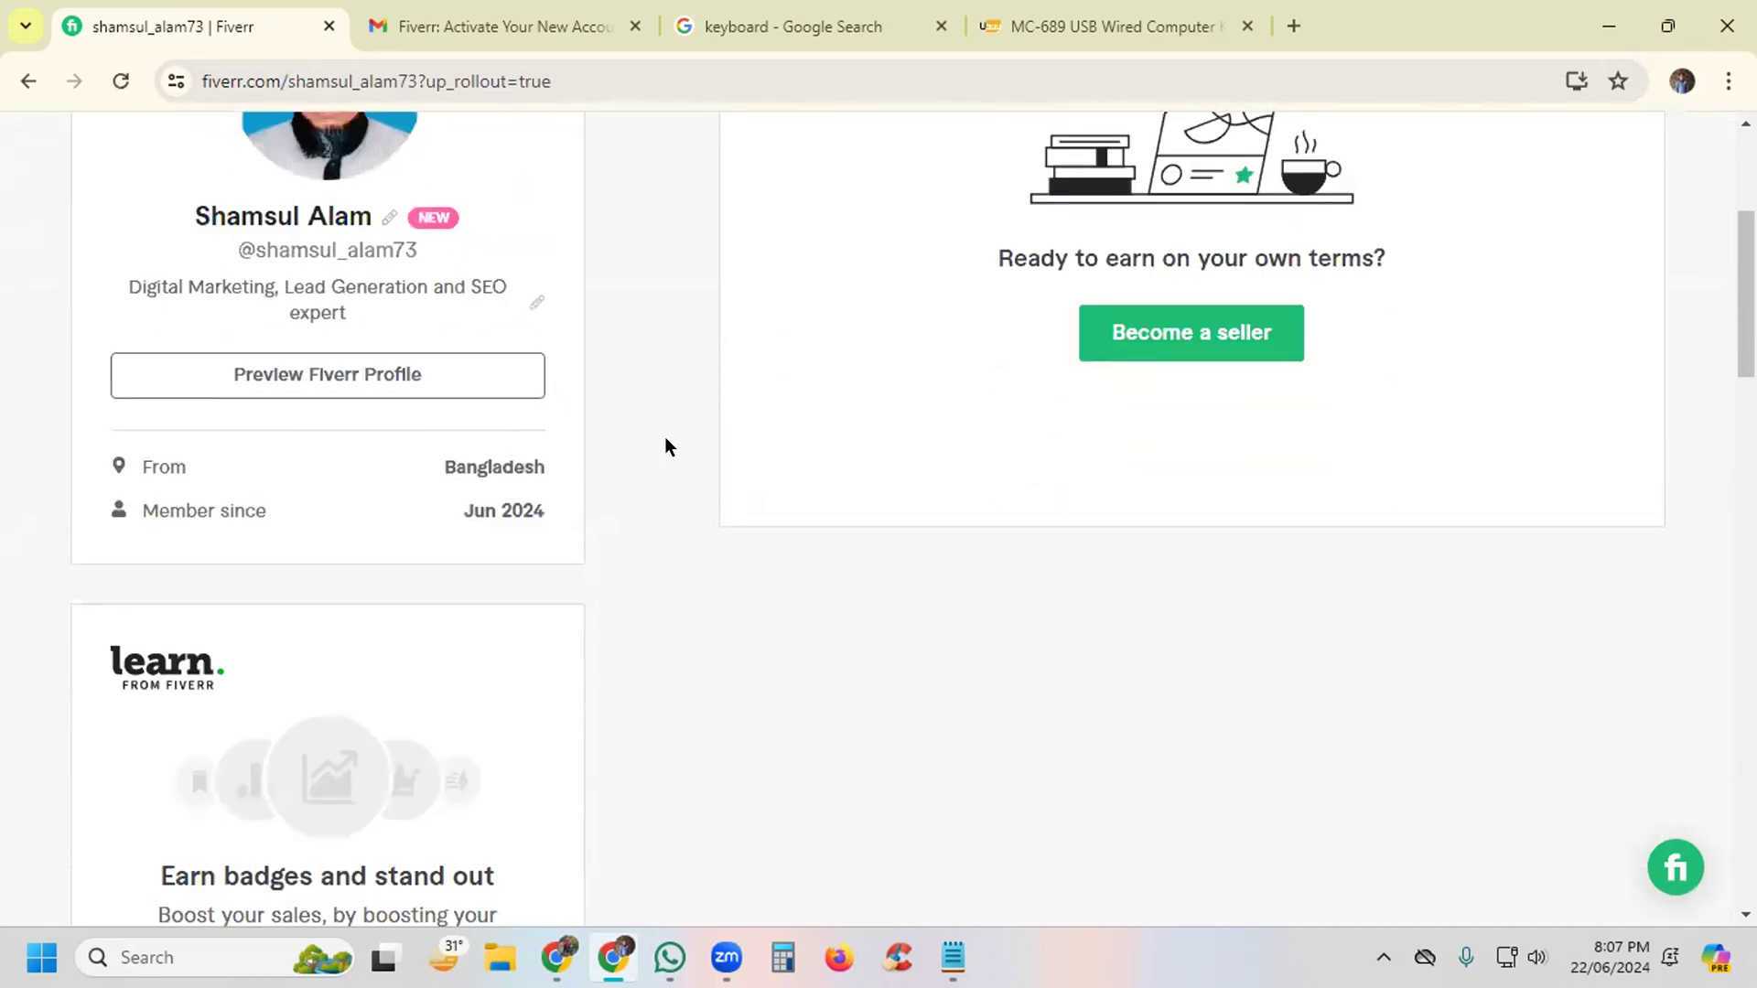
pyautogui.scroll(-3, 665, 439)
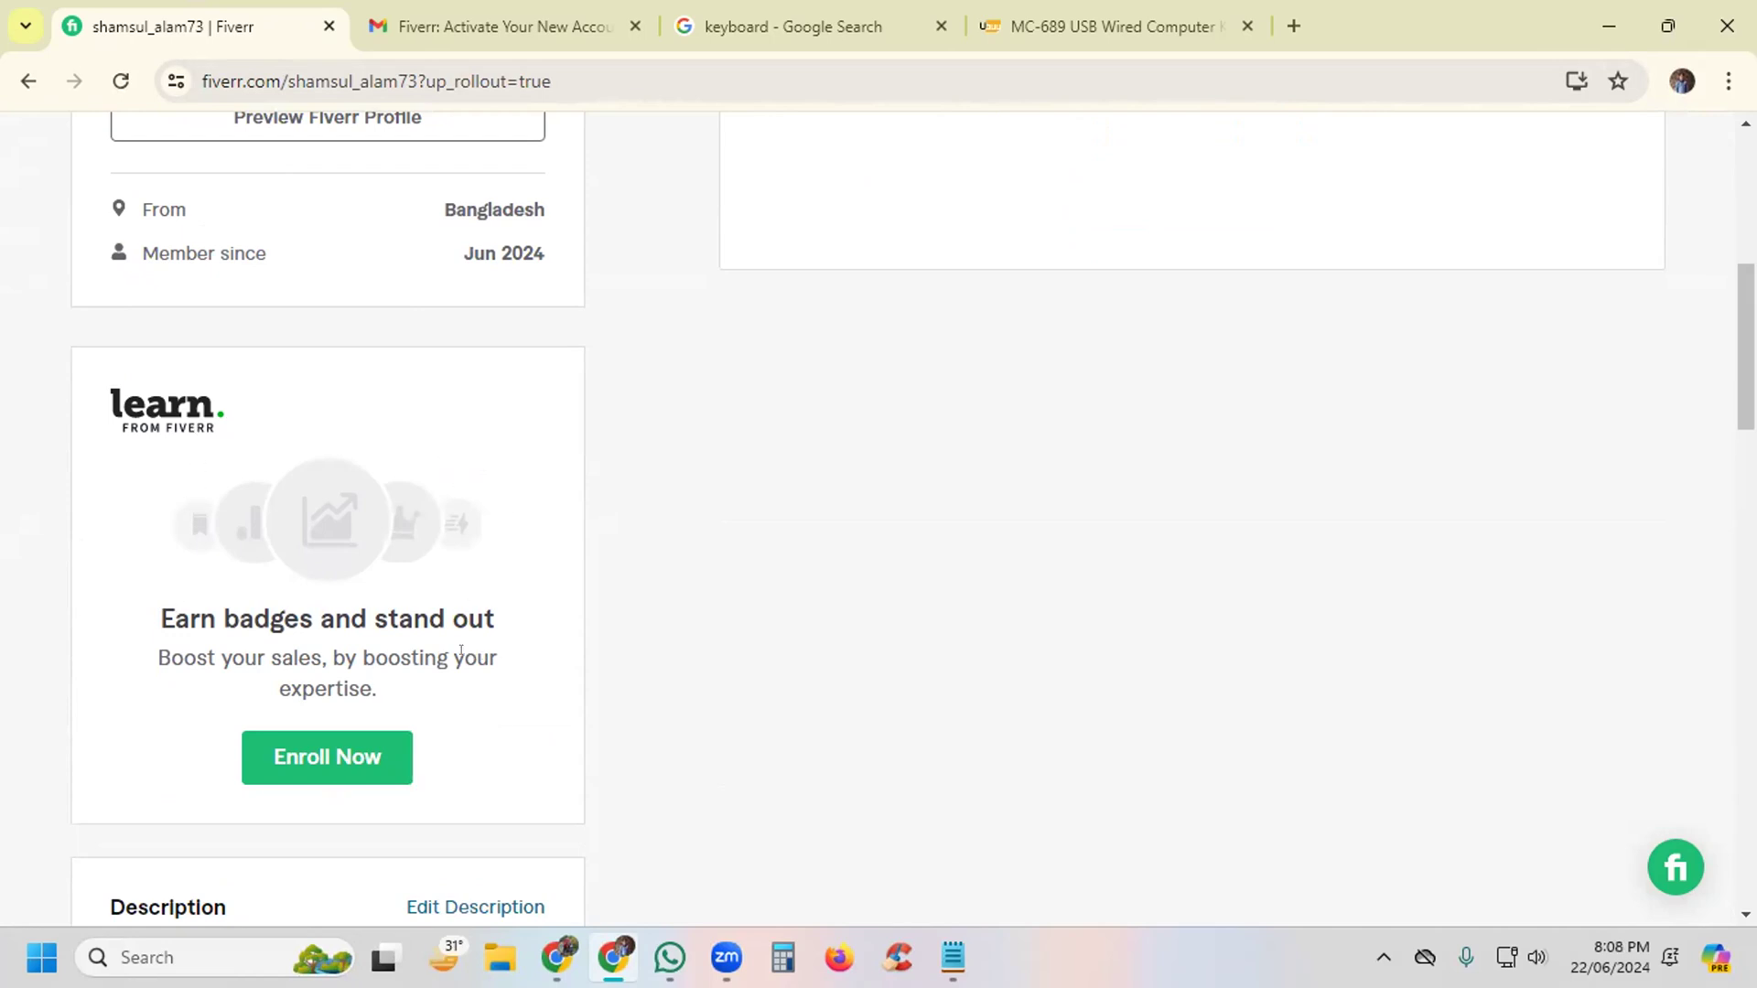
# - Open the Fiverr Learn courses site from the profile's Learn card
pyautogui.click(301, 755)
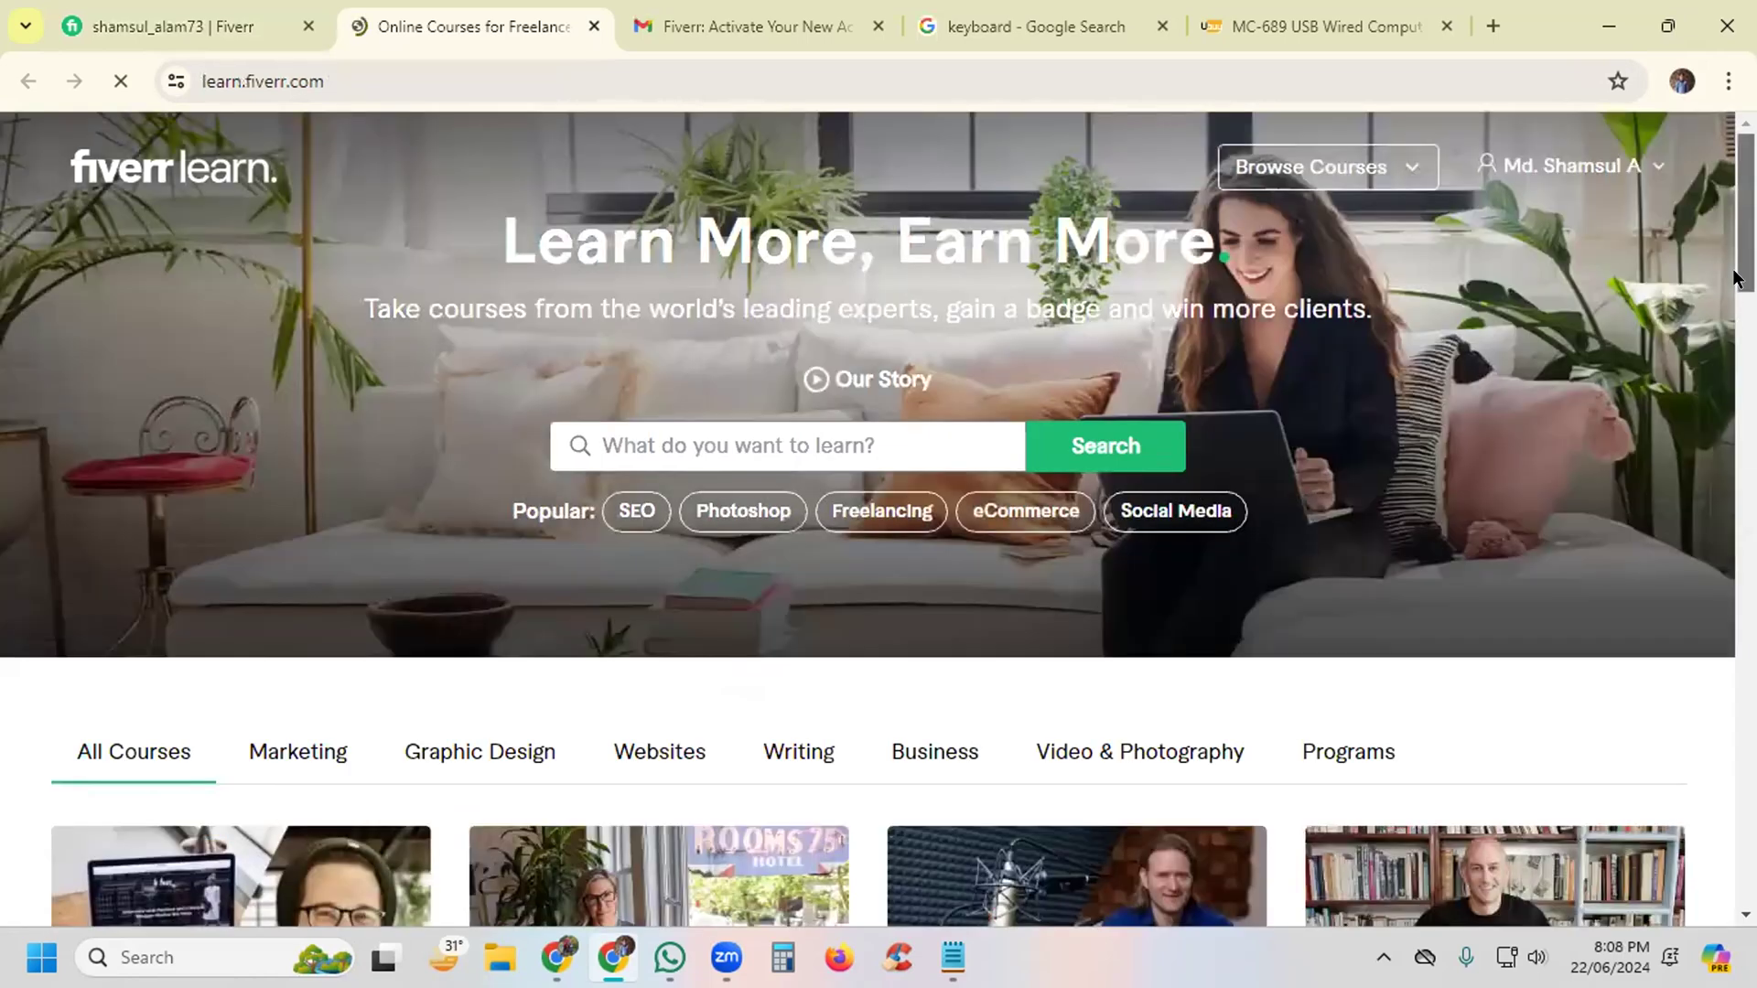
pyautogui.scroll(-10, 1692, 357)
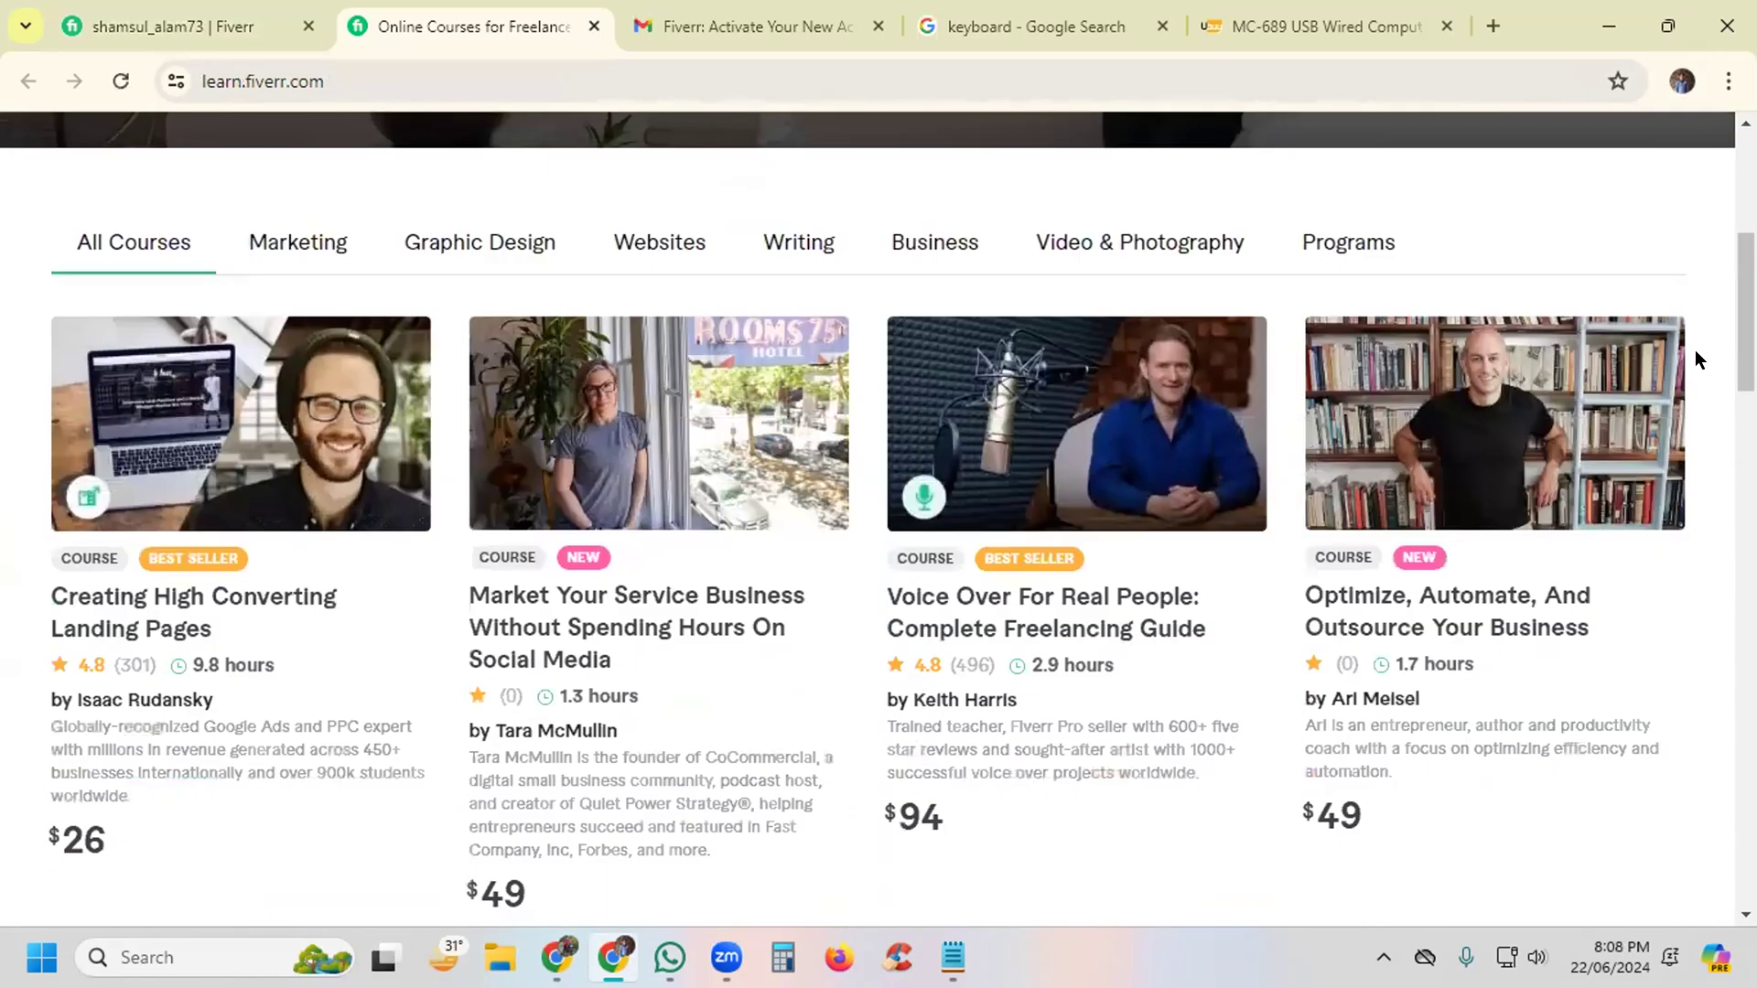
pyautogui.scroll(-8, 1695, 358)
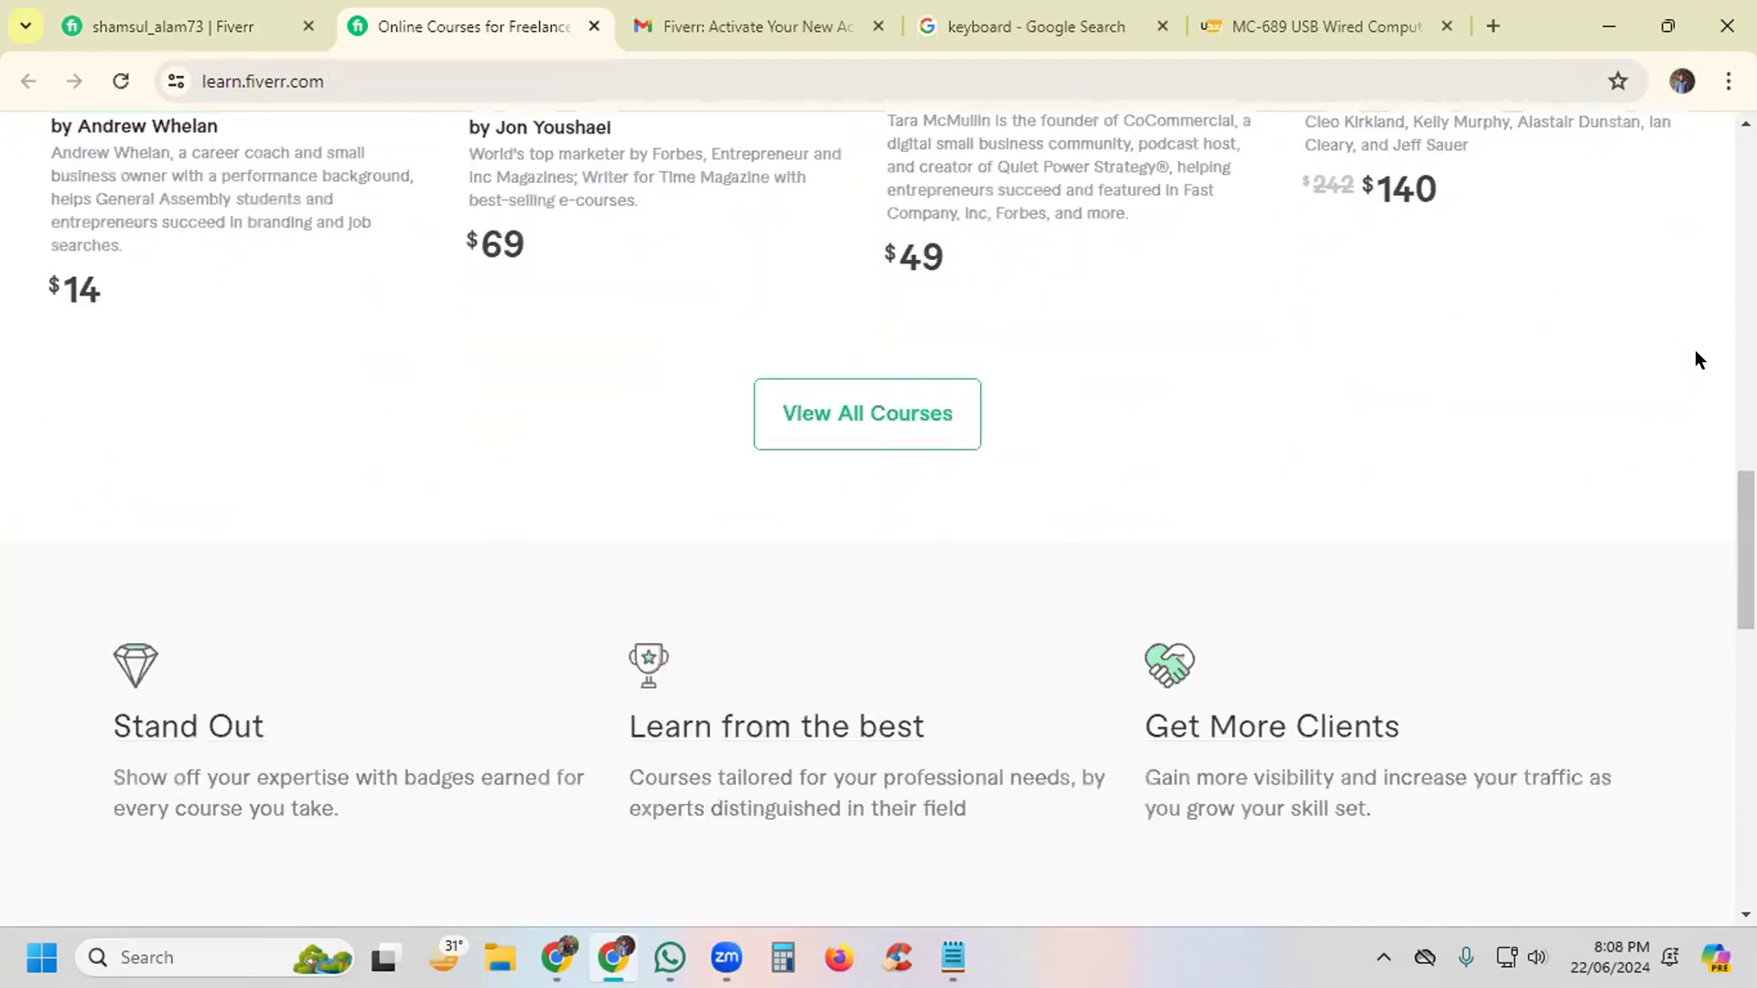
# - Show all courses and scroll to the free Online Freelancing Essentials course
pyautogui.click(831, 350)
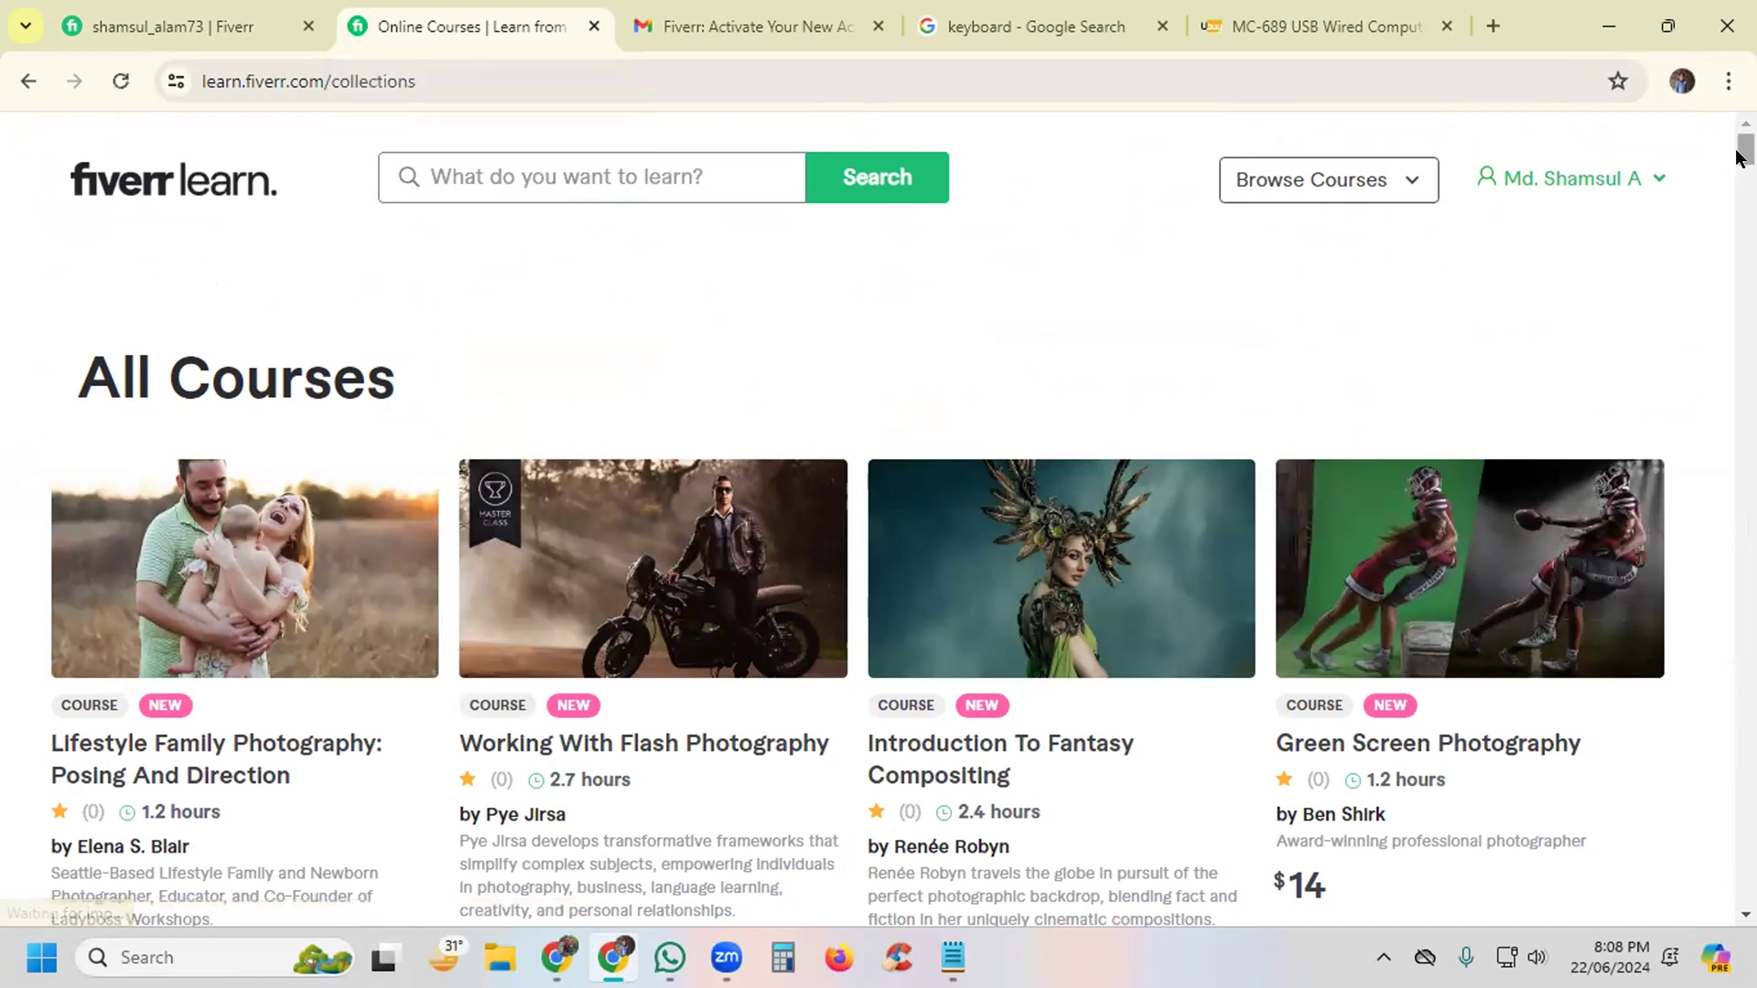
pyautogui.moveTo(1740, 157); pyautogui.dragTo(1736, 884)
pyautogui.scroll(2, 1655, 623)
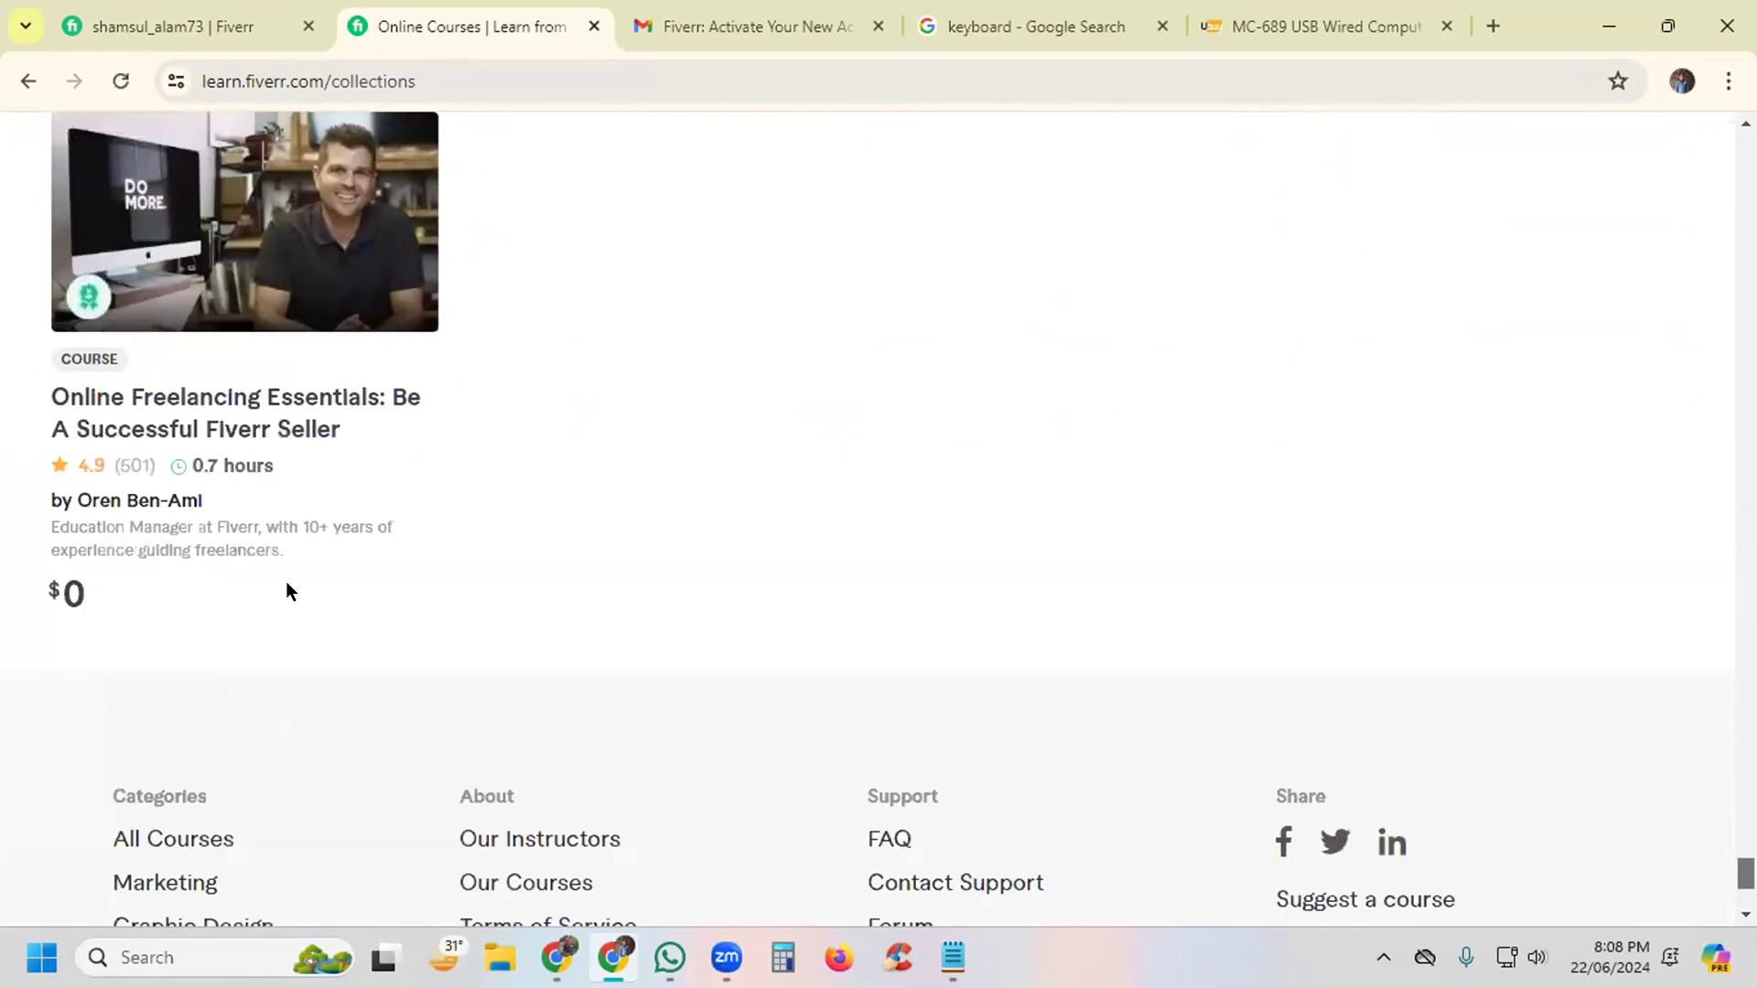
pyautogui.scroll(1, 699, 567)
pyautogui.scroll(3, 699, 560)
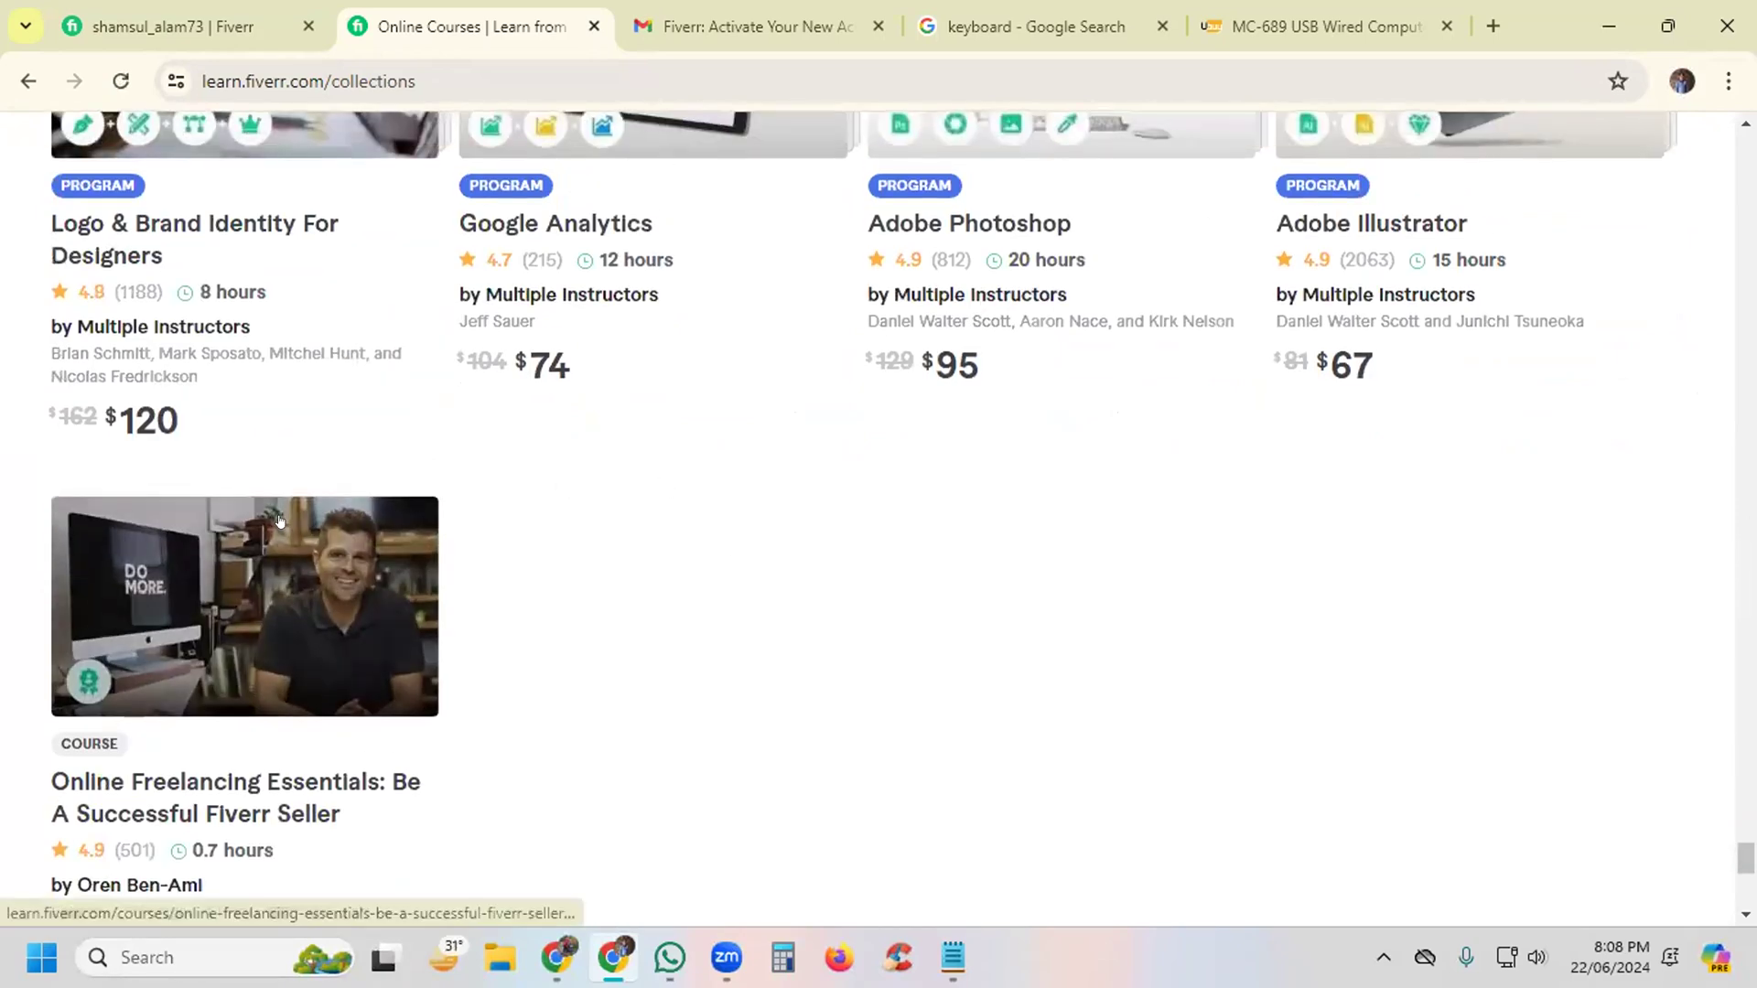
pyautogui.scroll(-1, 335, 667)
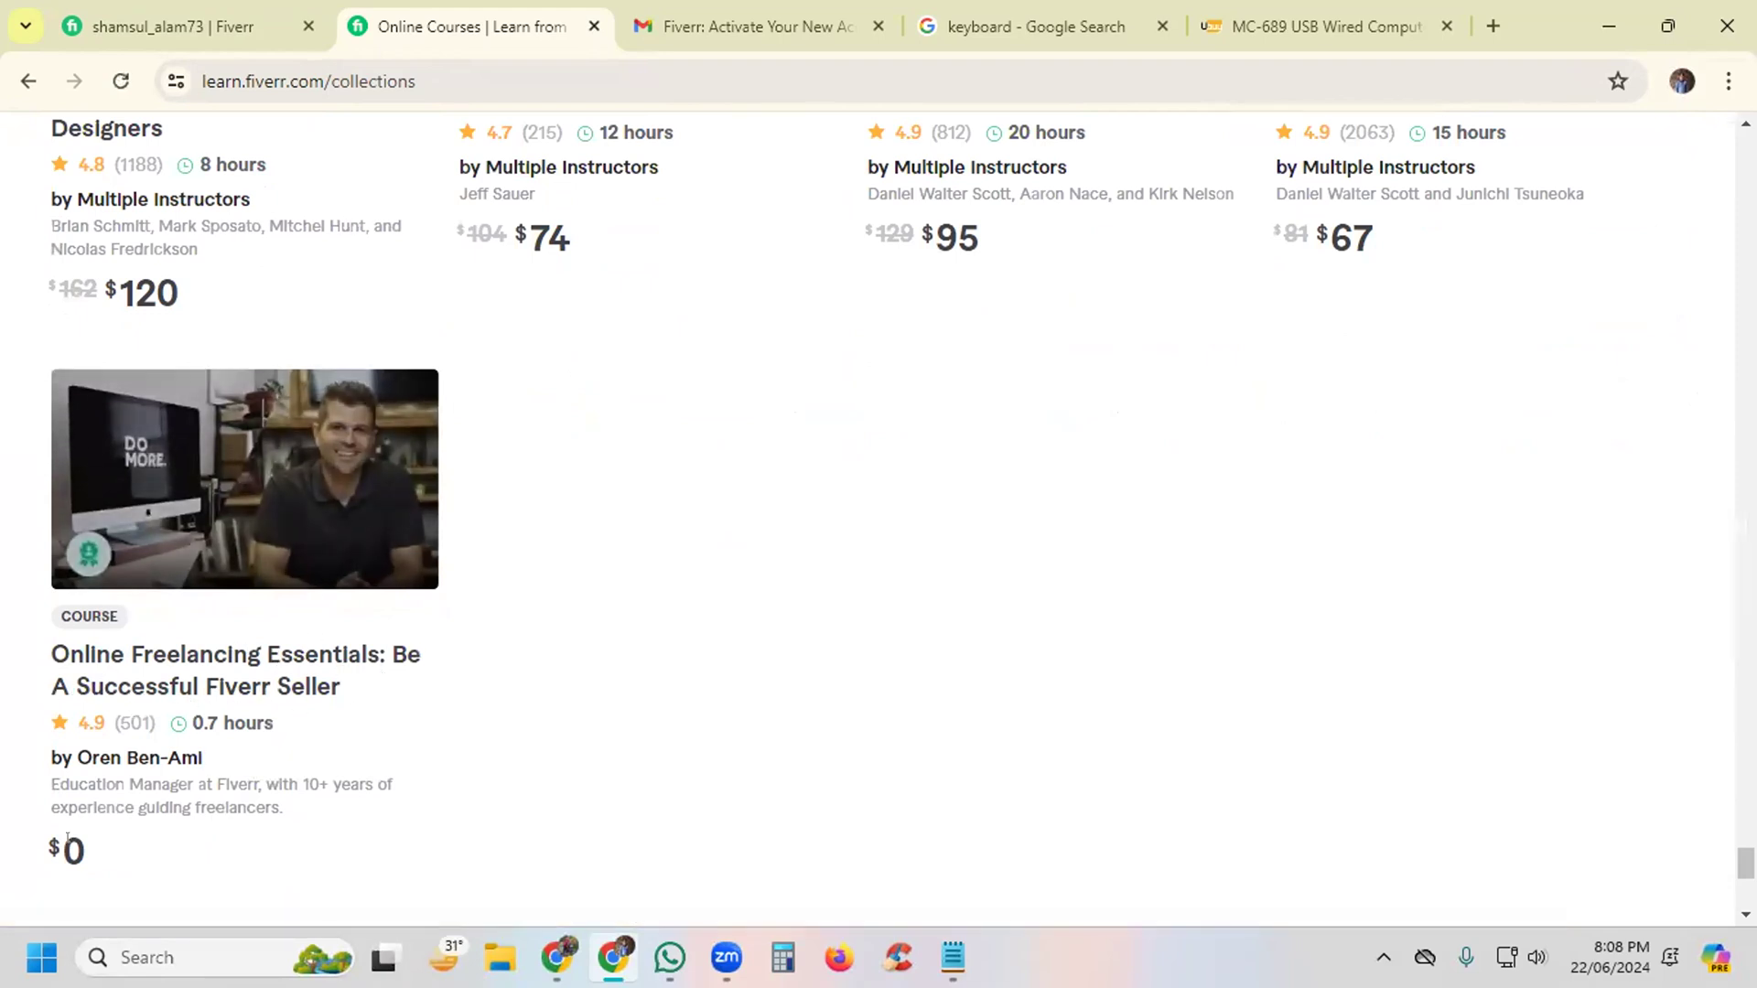
# - Open the Online Freelancing Essentials: Be A Successful Fiverr Seller course and choose Watch Course
pyautogui.click(195, 487)
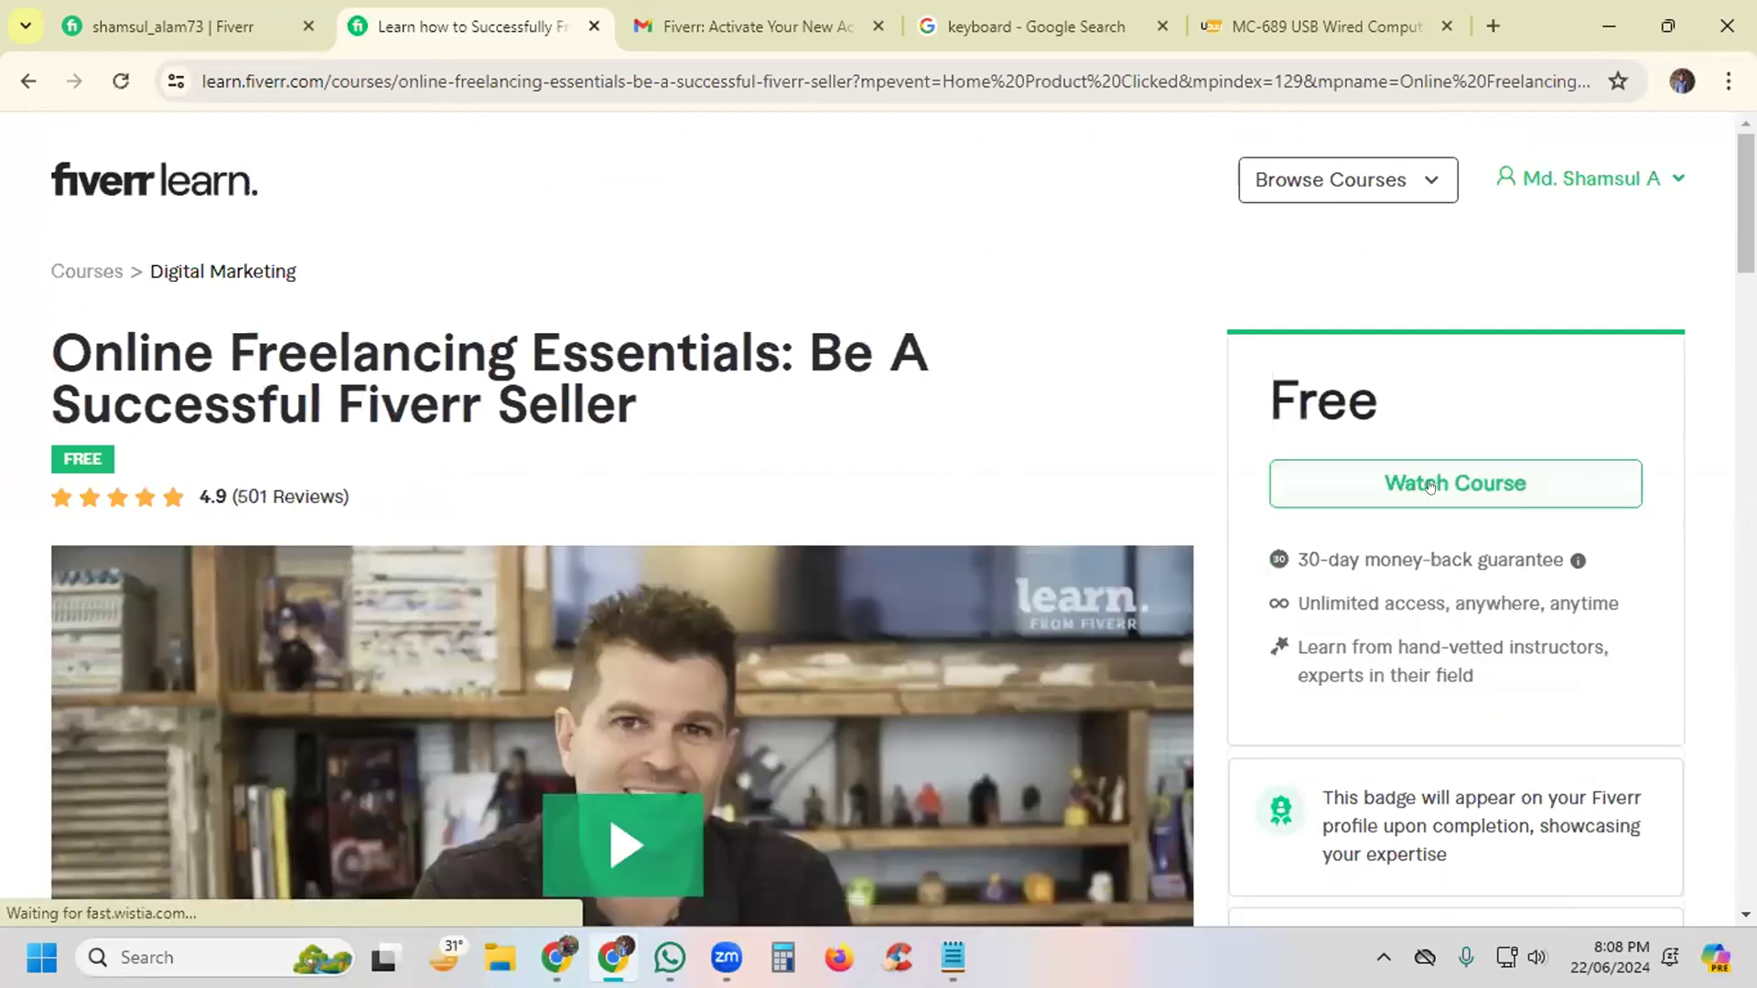
pyautogui.click(1431, 486)
pyautogui.scroll(-4, 1404, 645)
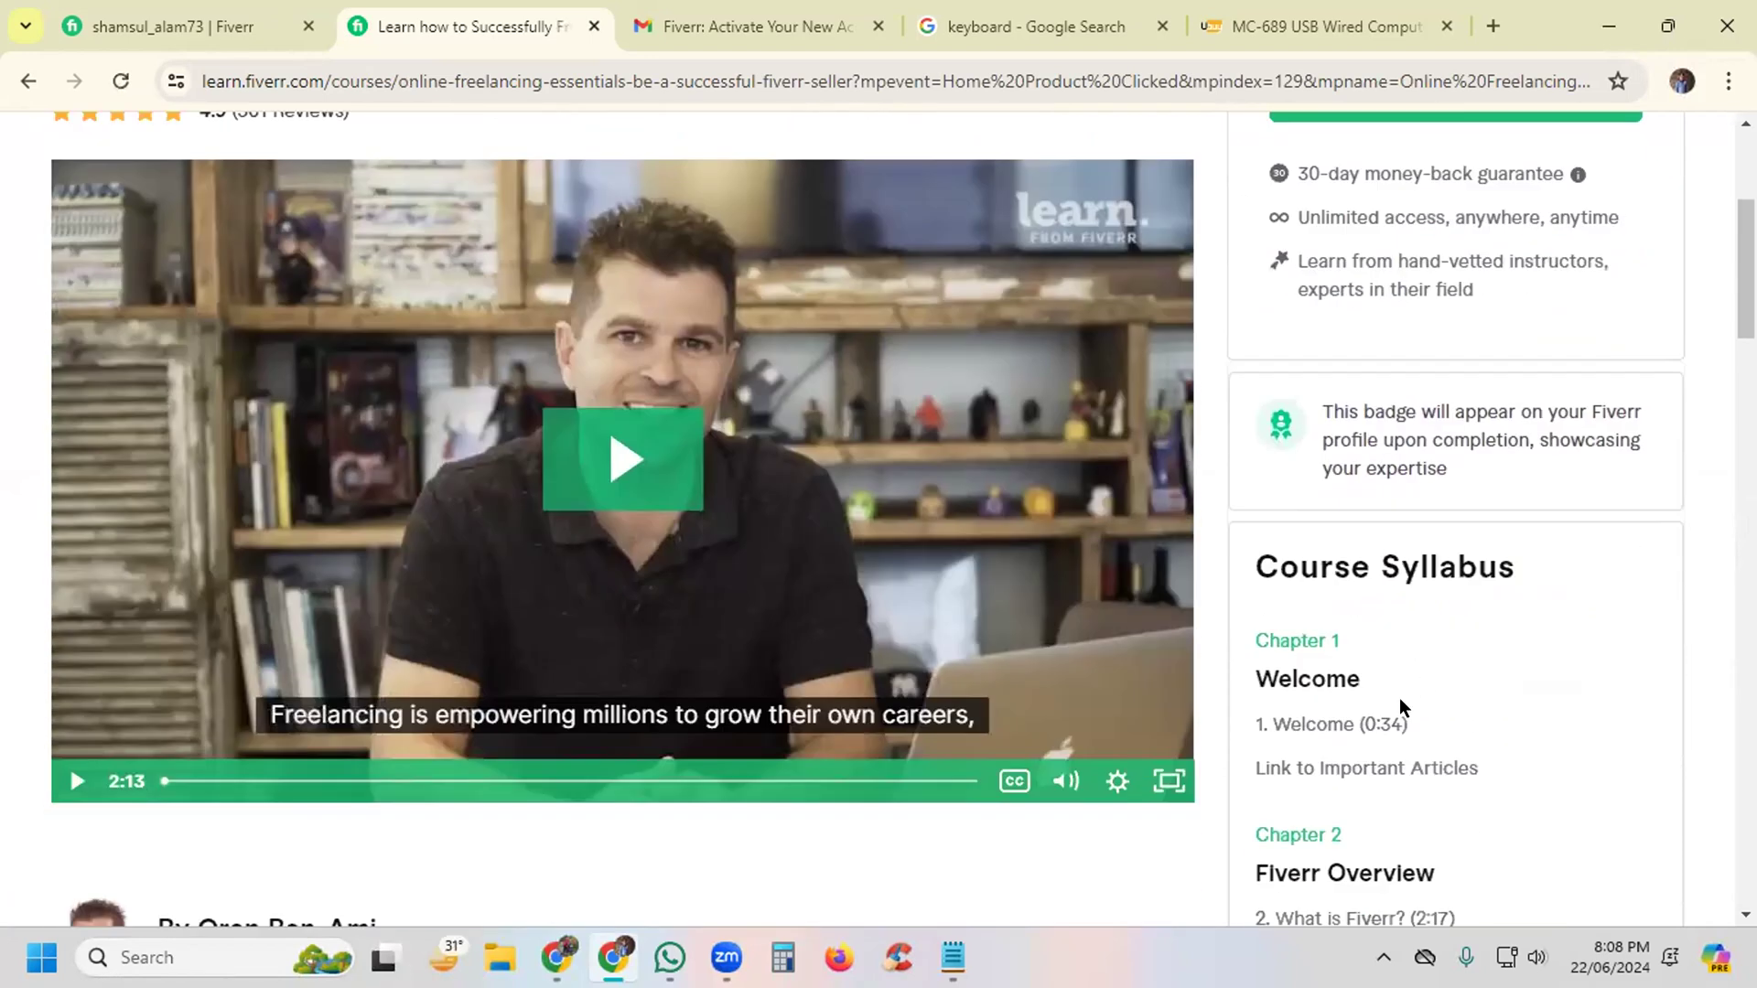
pyautogui.scroll(-4, 1398, 697)
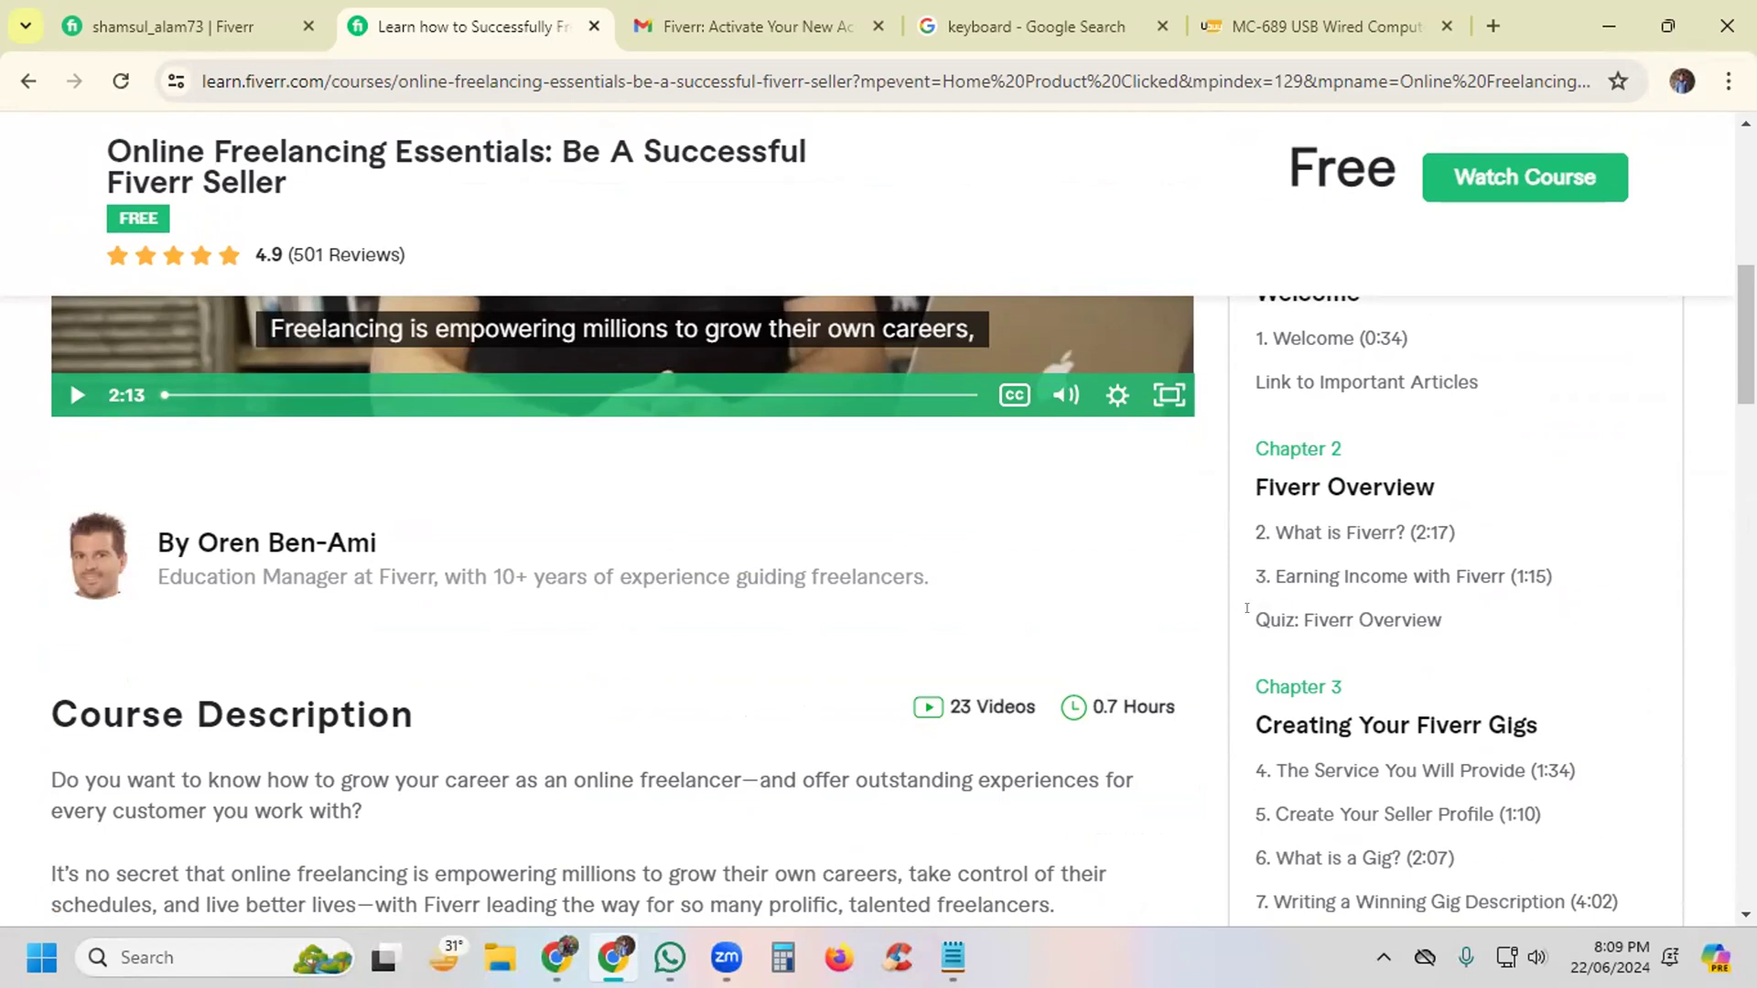
# - Look through the Course Syllabus, including the Quiz: Fiverr Overview line, and the description
pyautogui.moveTo(1247, 609); pyautogui.dragTo(1429, 609)
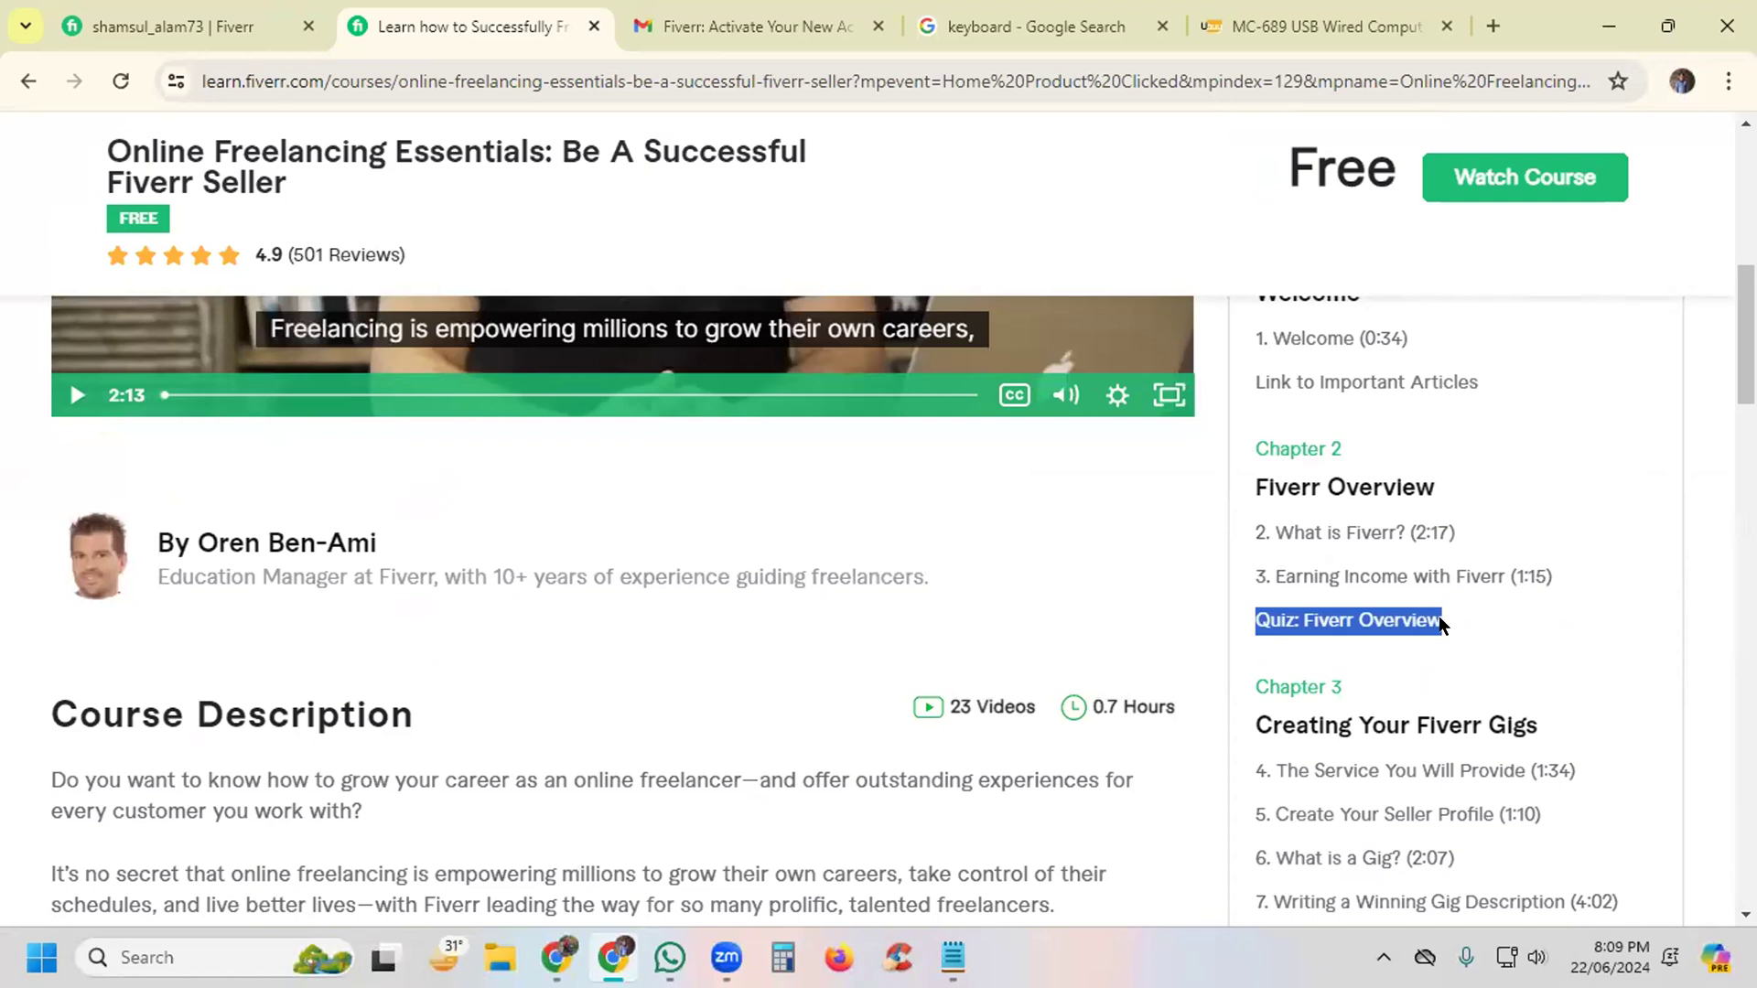
pyautogui.click(1309, 627)
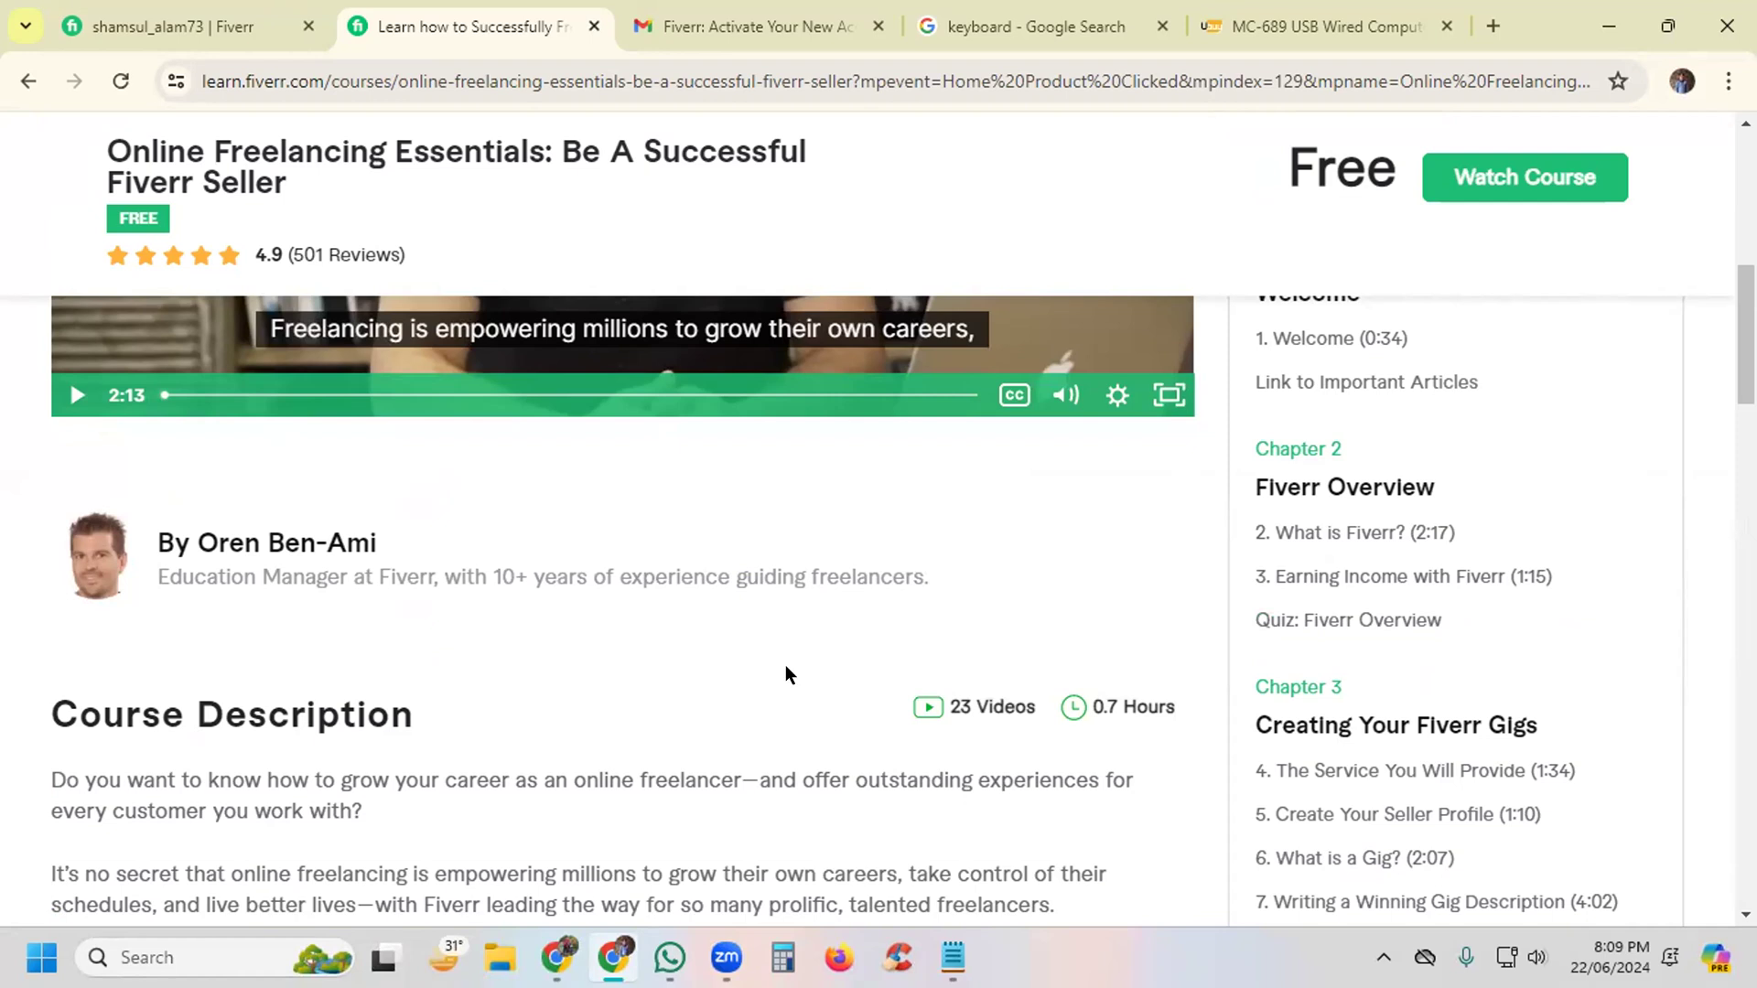
pyautogui.scroll(3, 1215, 565)
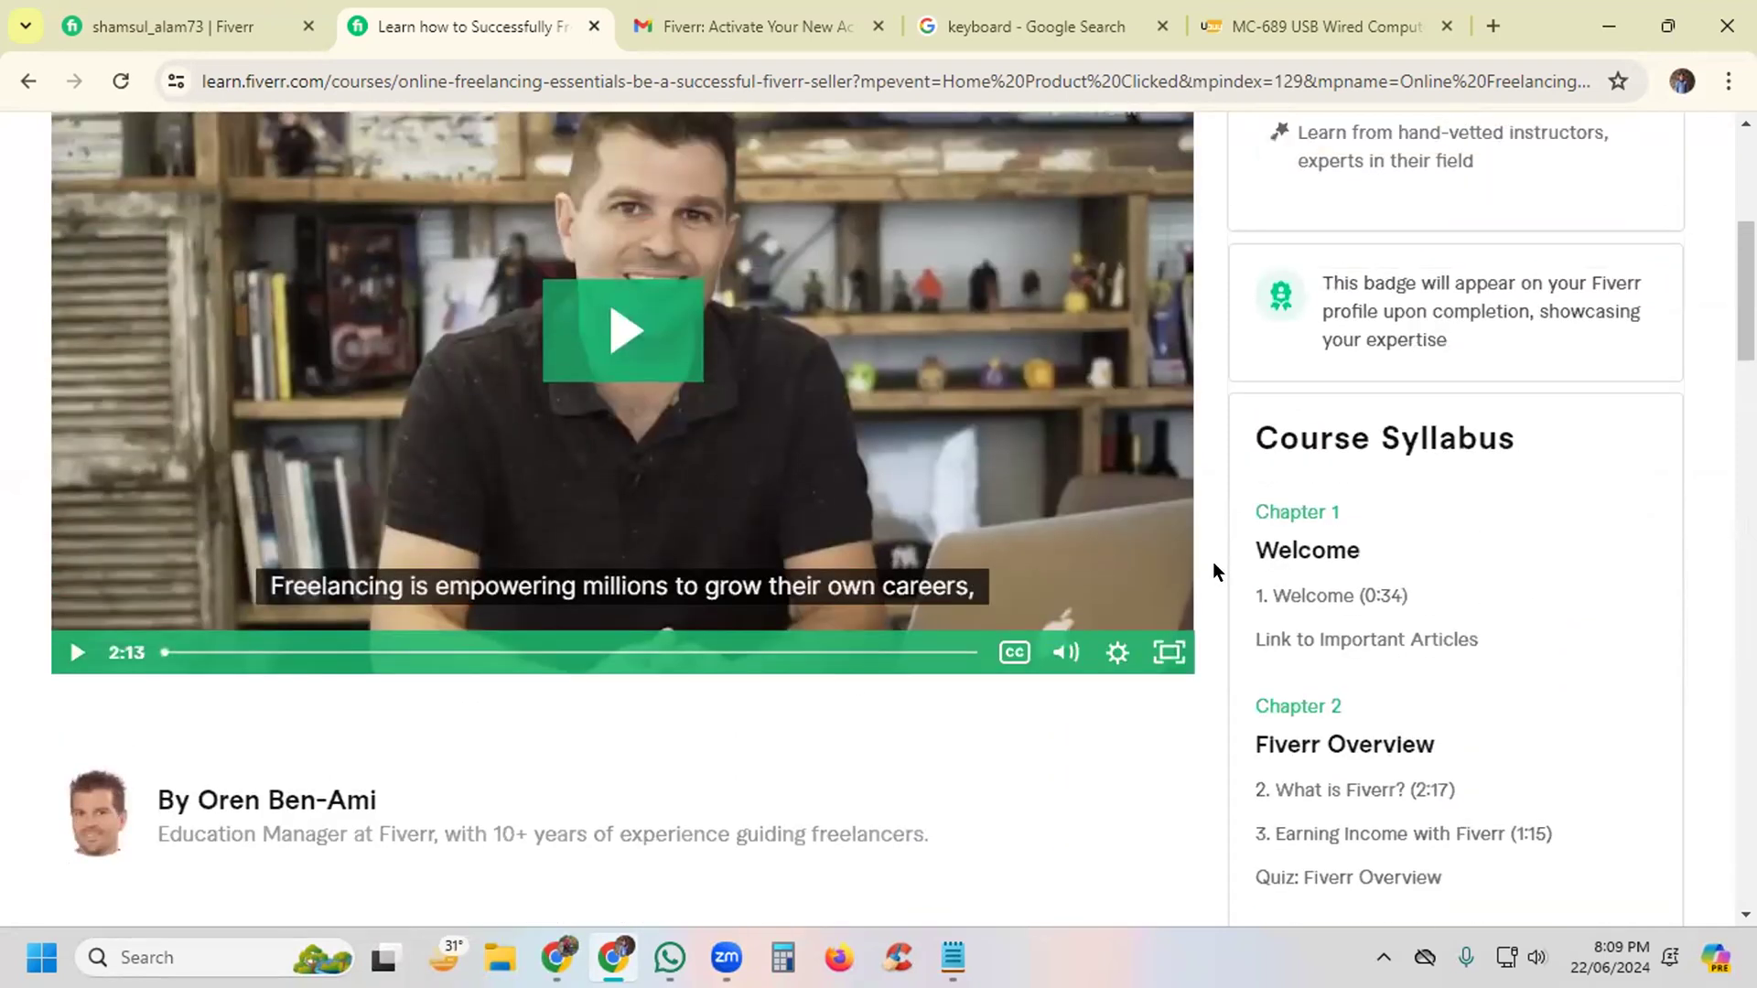
pyautogui.scroll(2, 787, 340)
pyautogui.scroll(4, 787, 333)
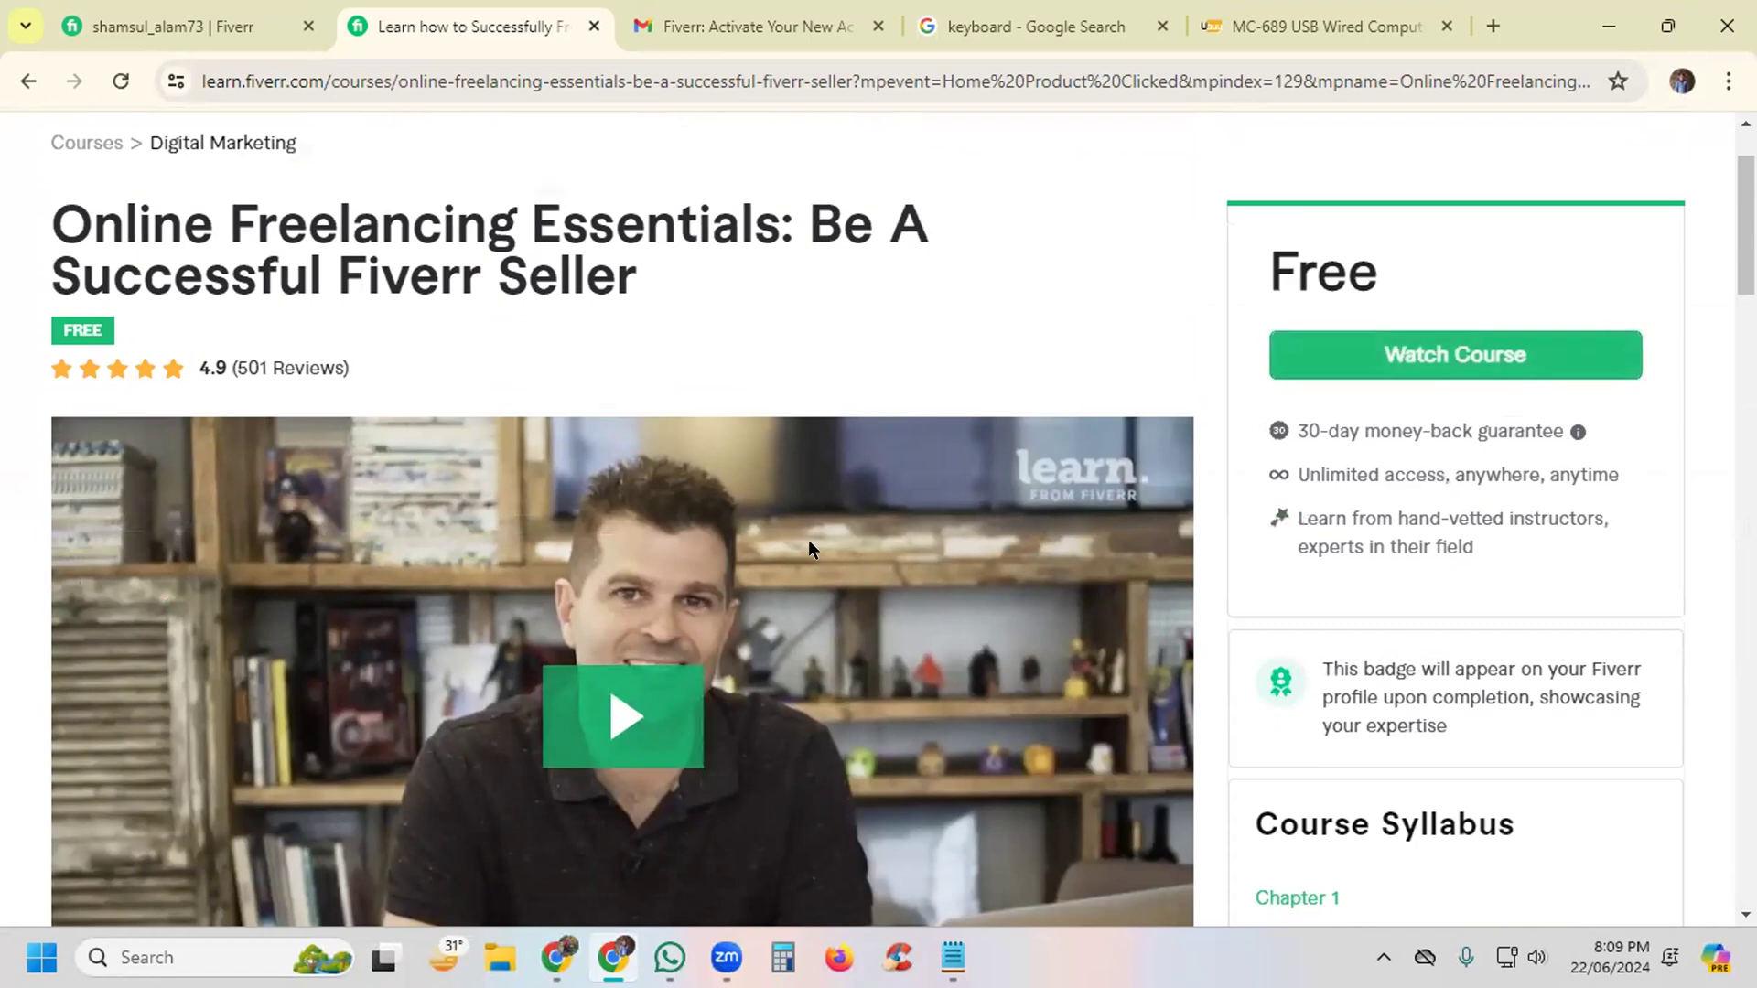
pyautogui.scroll(-3, 1089, 477)
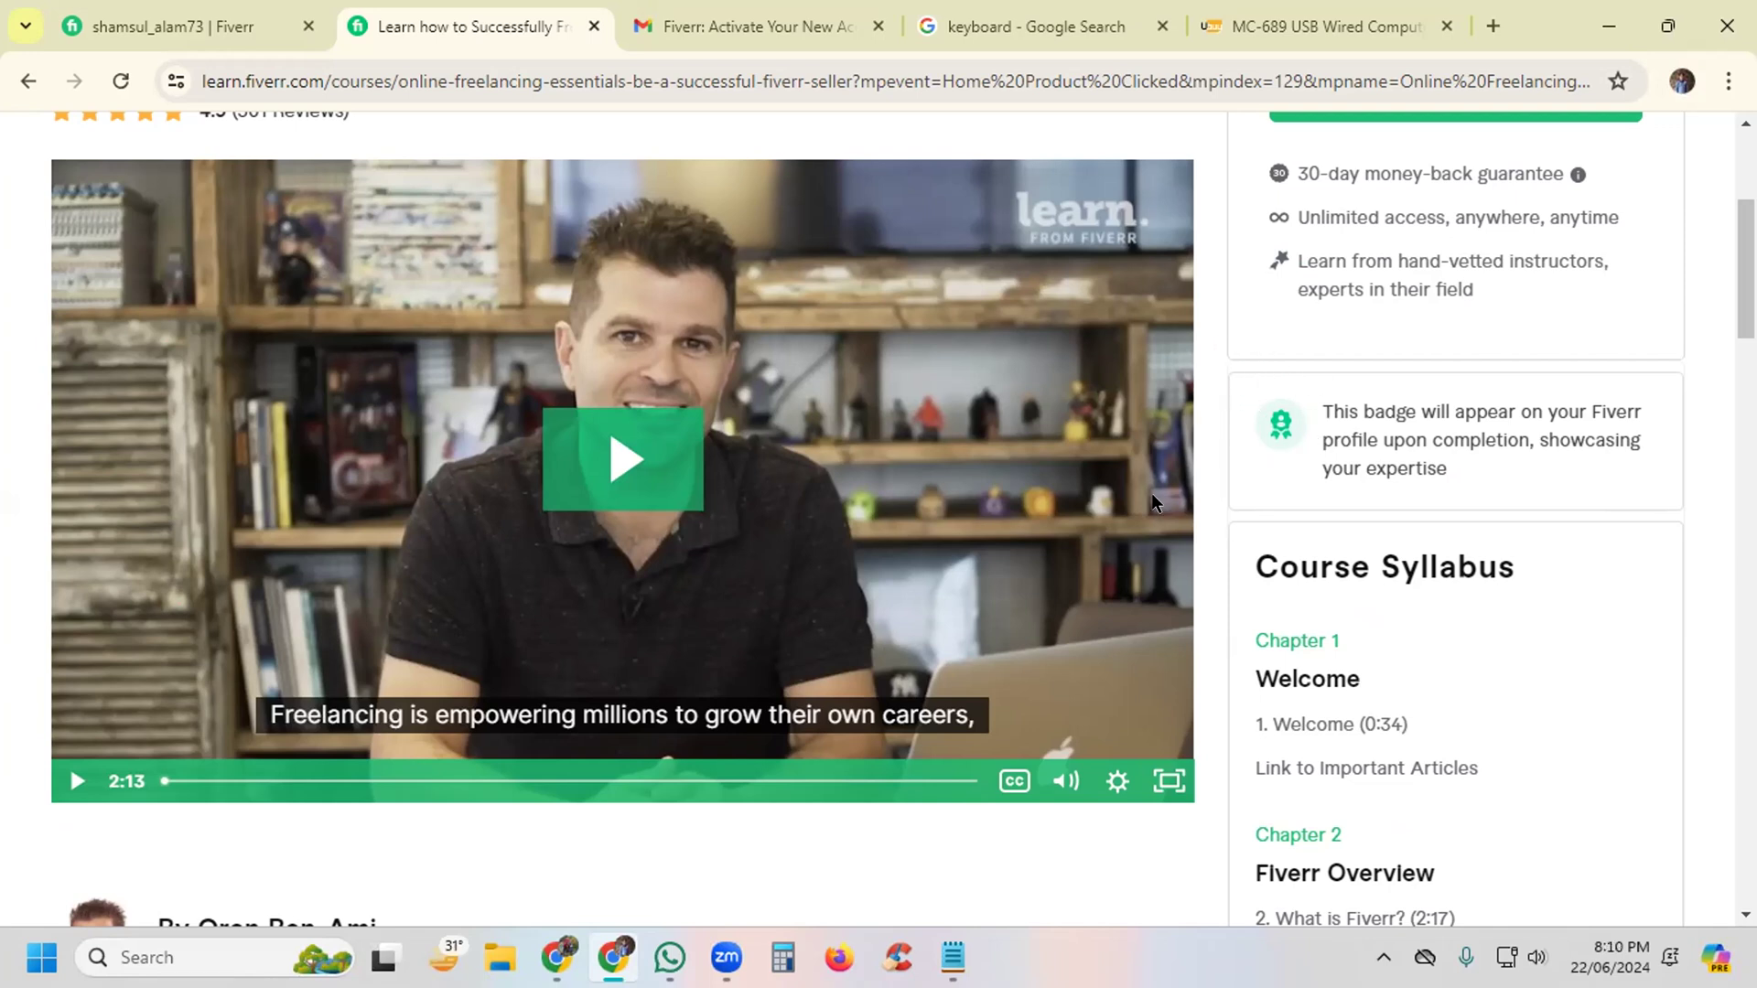
pyautogui.scroll(4, 1211, 576)
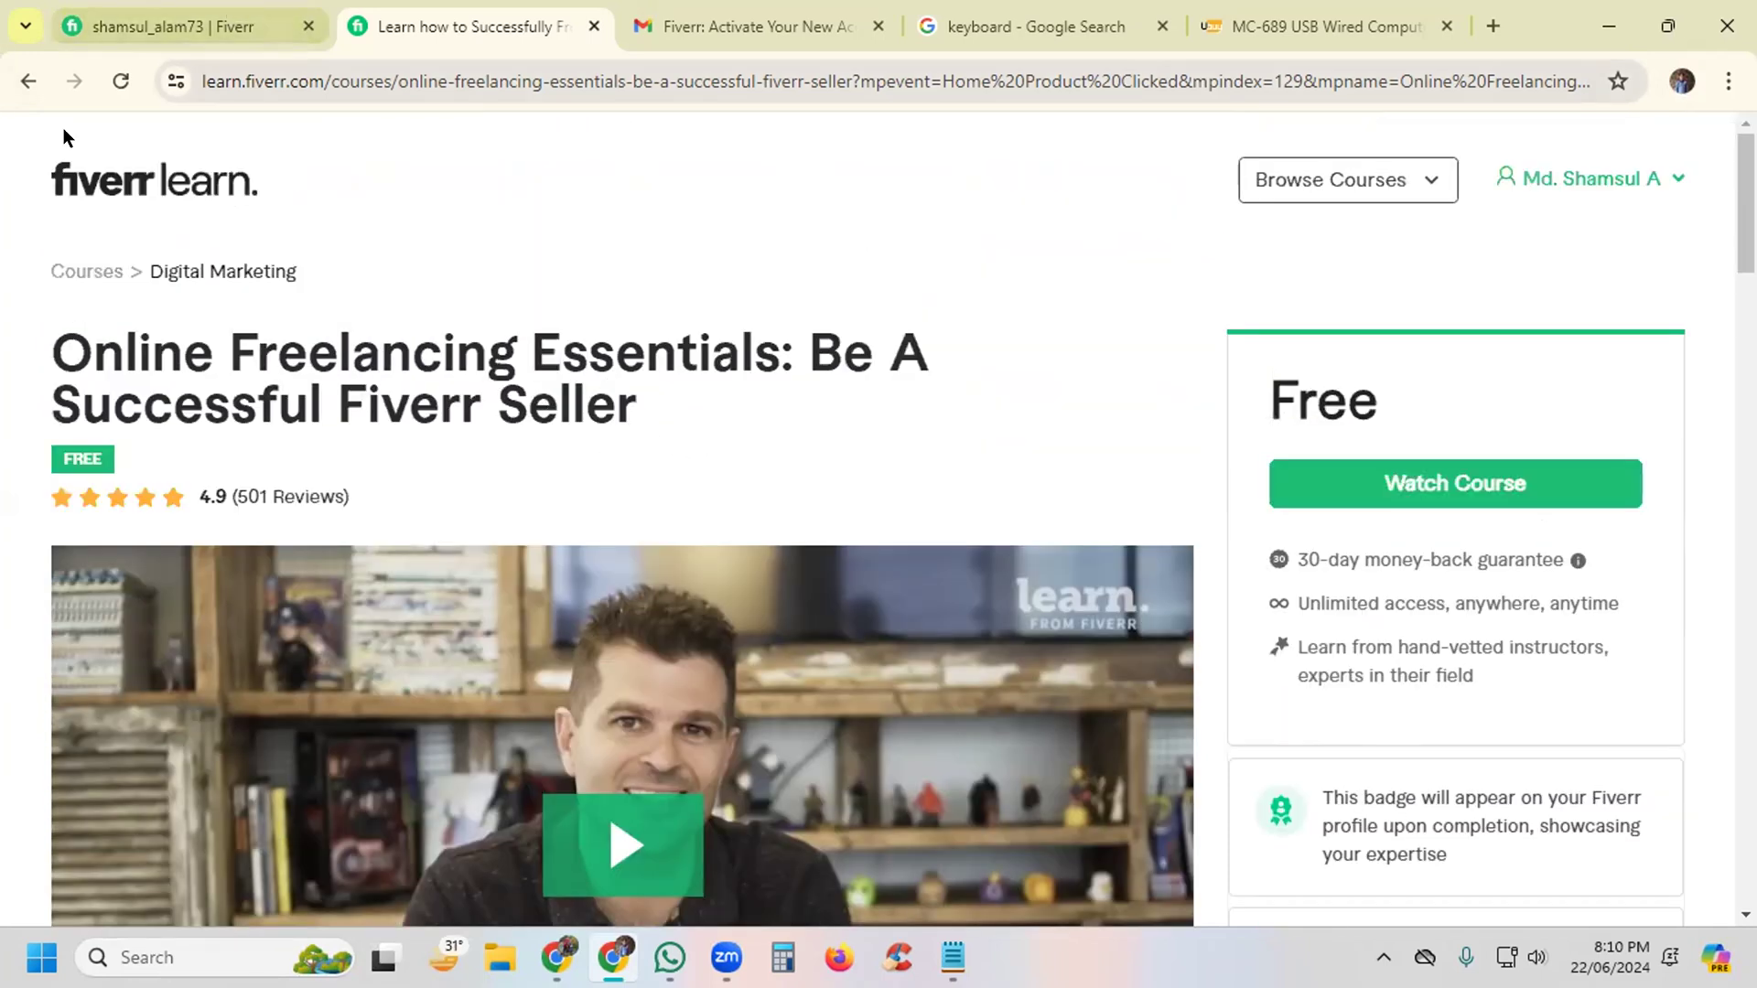
# - Go back to the All Courses catalogue ending with Online Freelancing Essentials
pyautogui.click(24, 84)
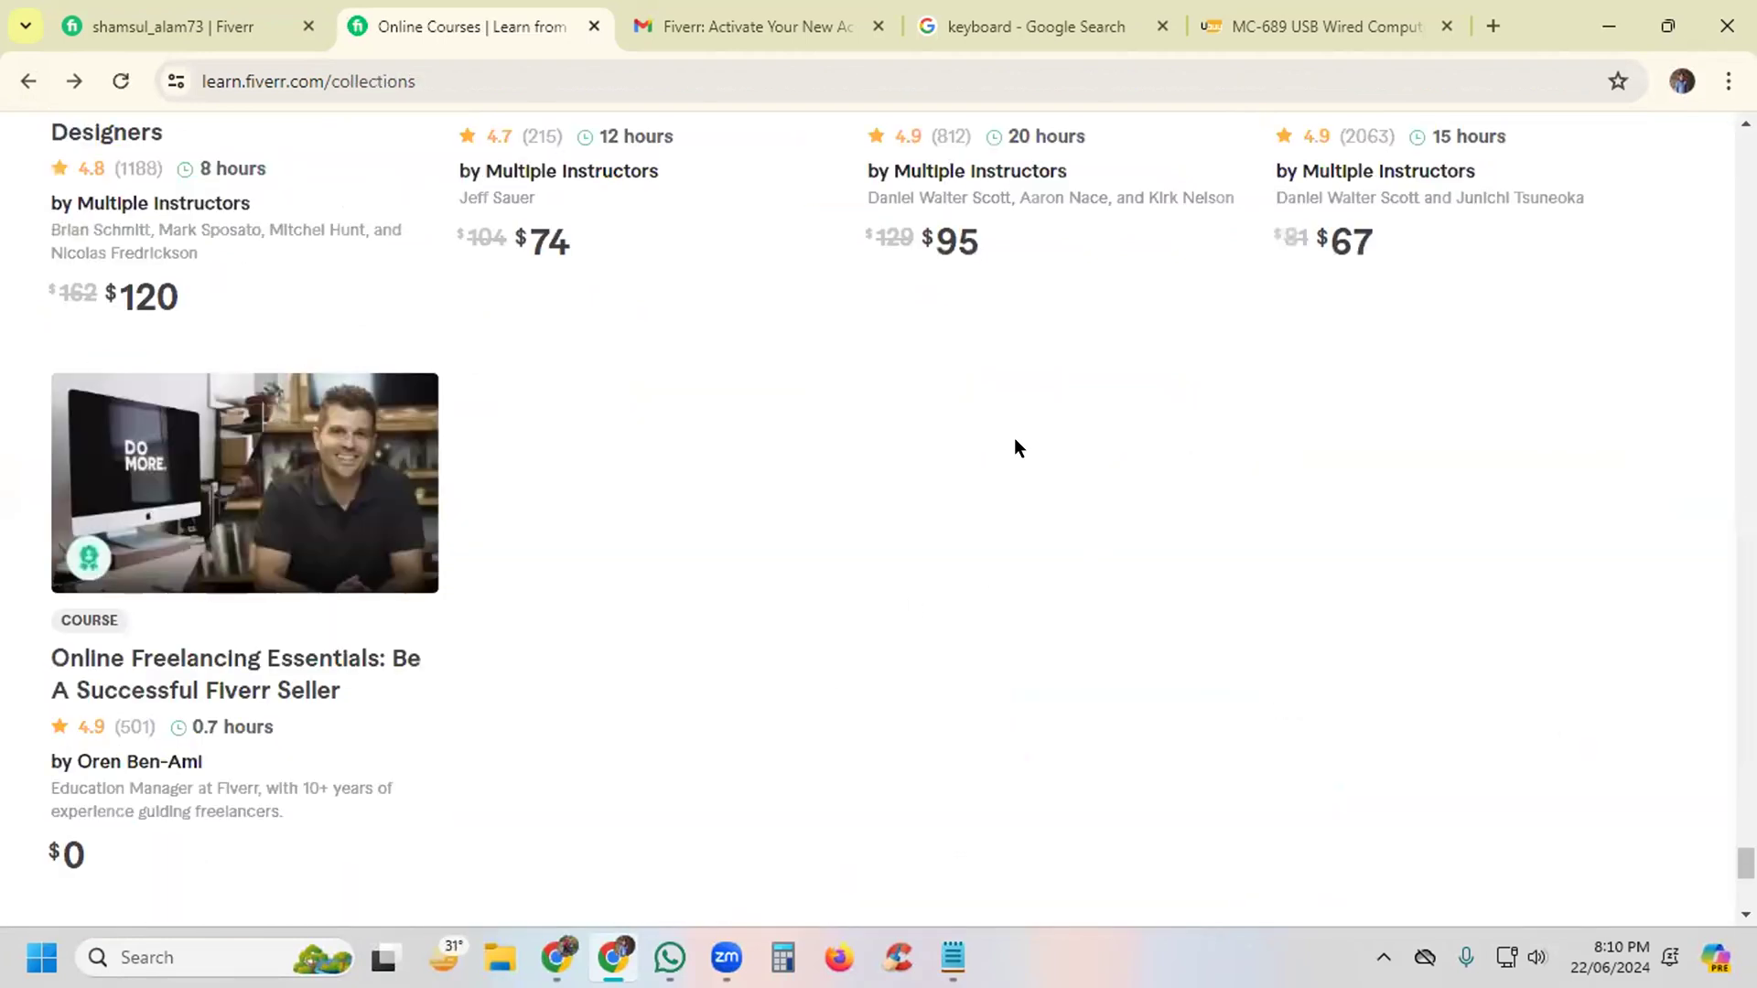
pyautogui.scroll(3, 915, 439)
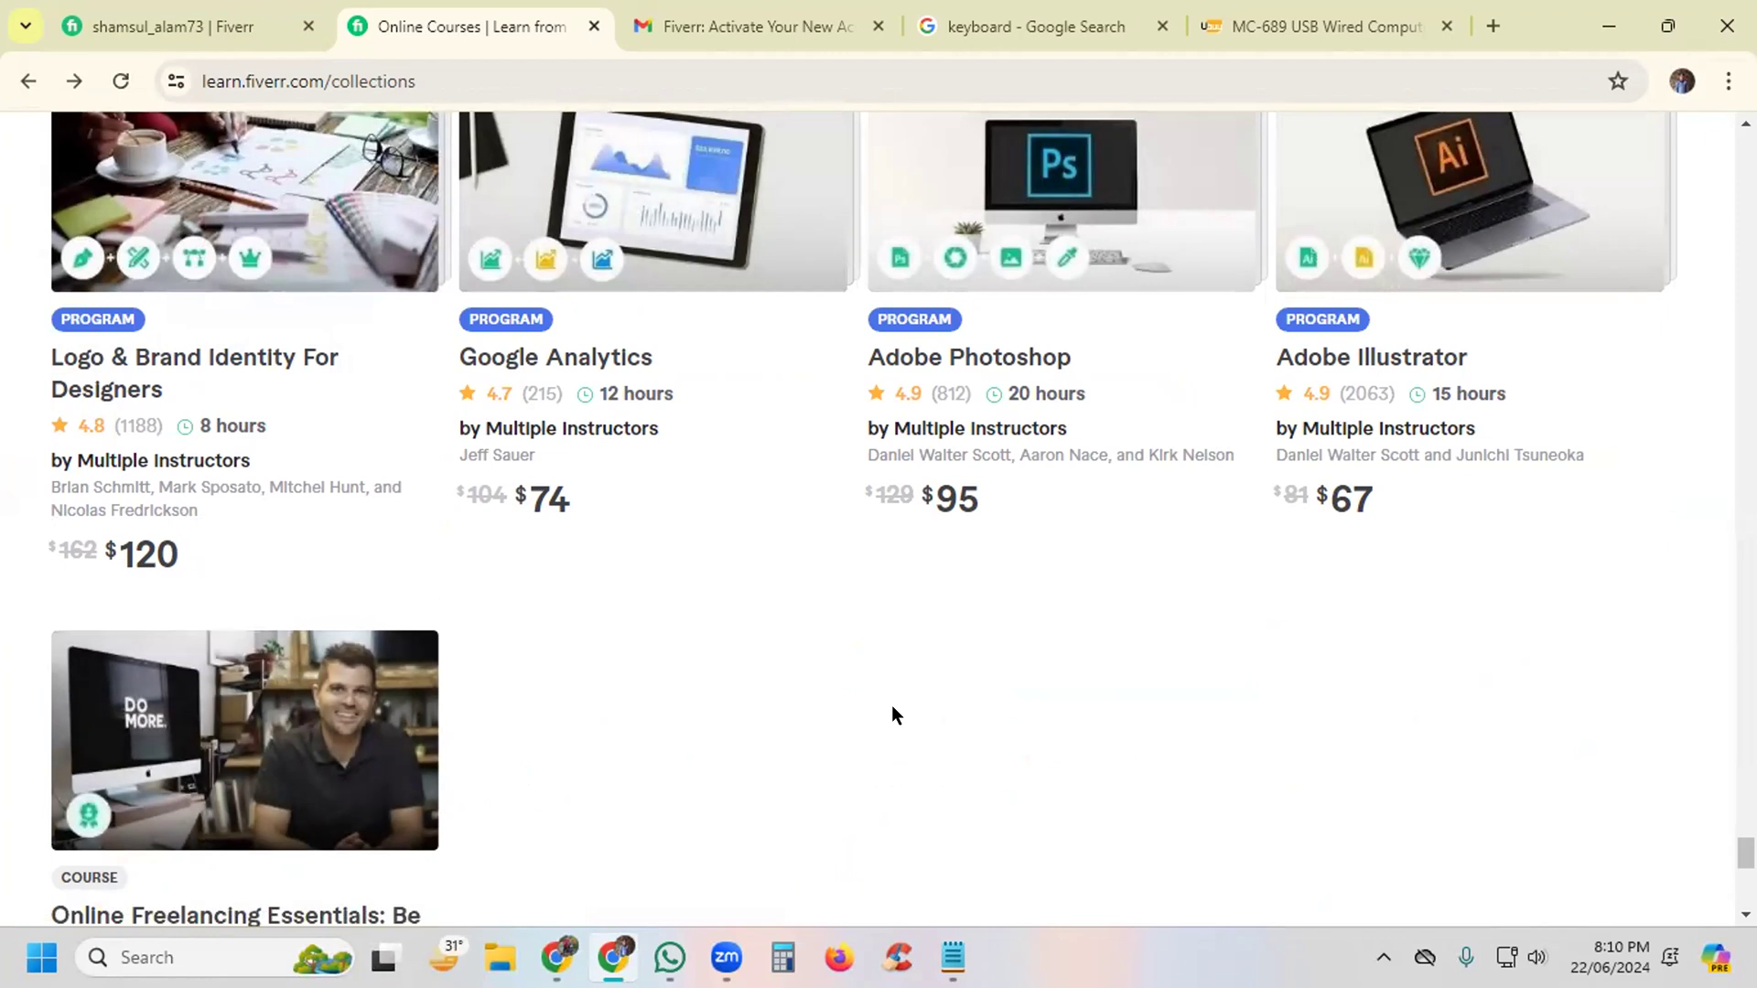
pyautogui.scroll(-1, 893, 706)
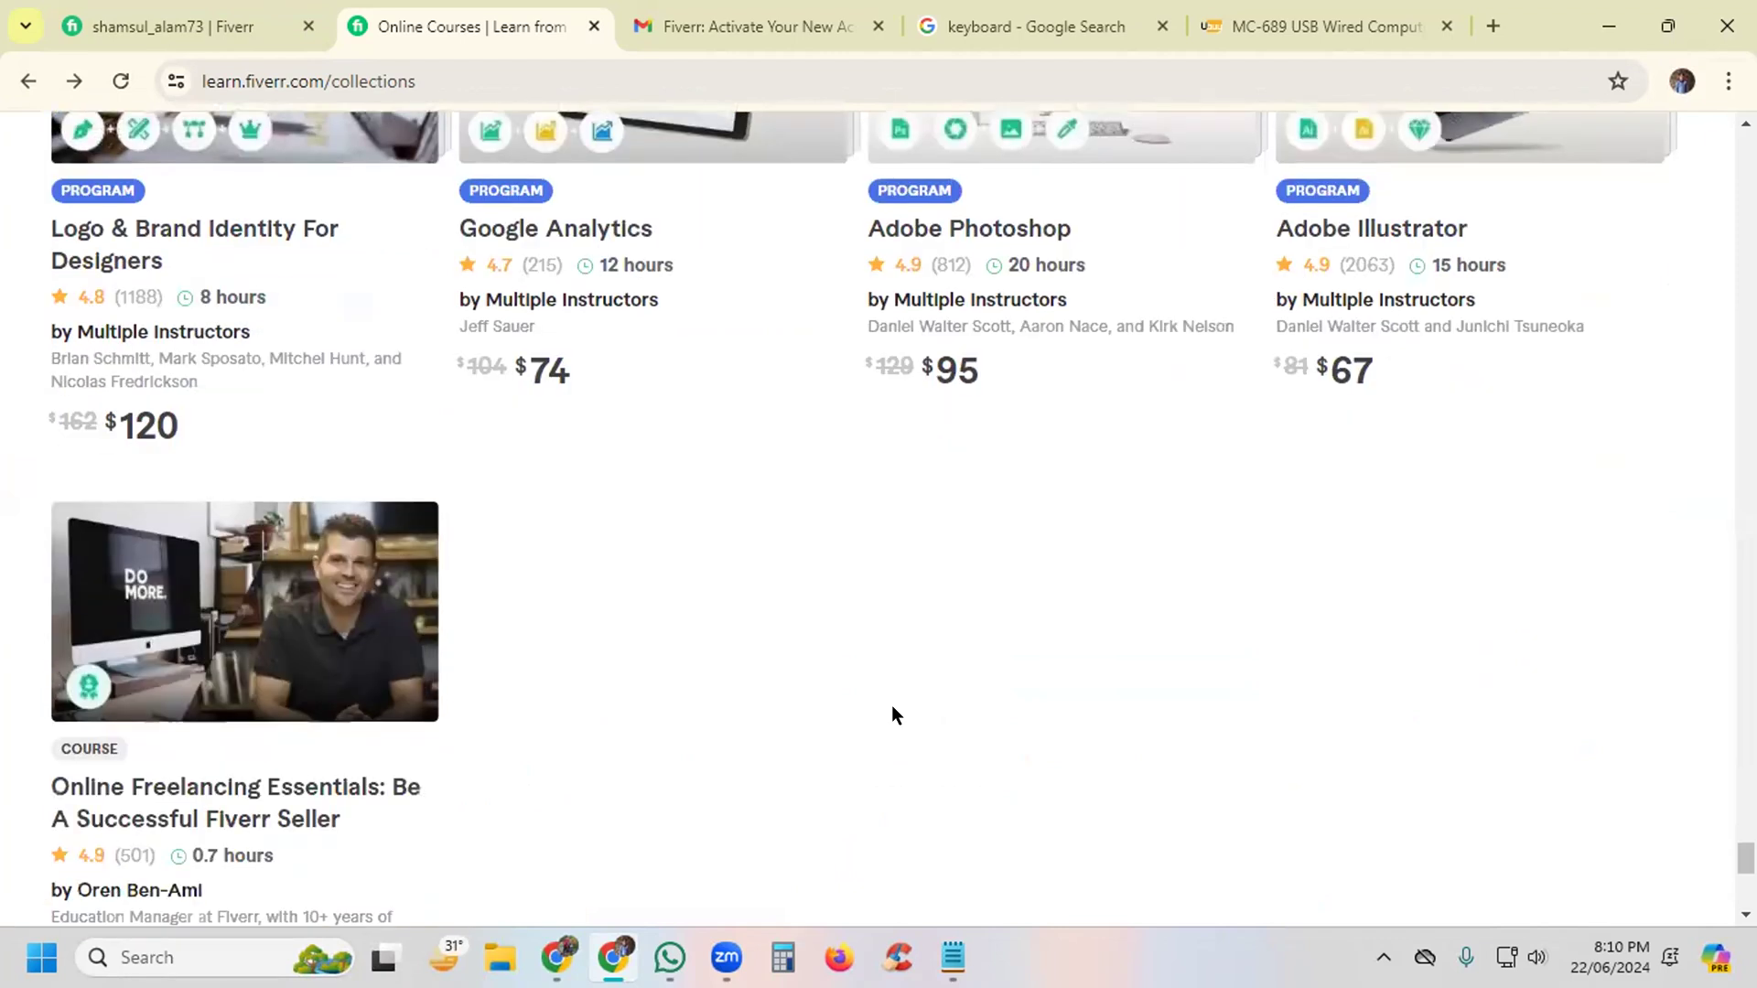
pyautogui.click(172, 15)
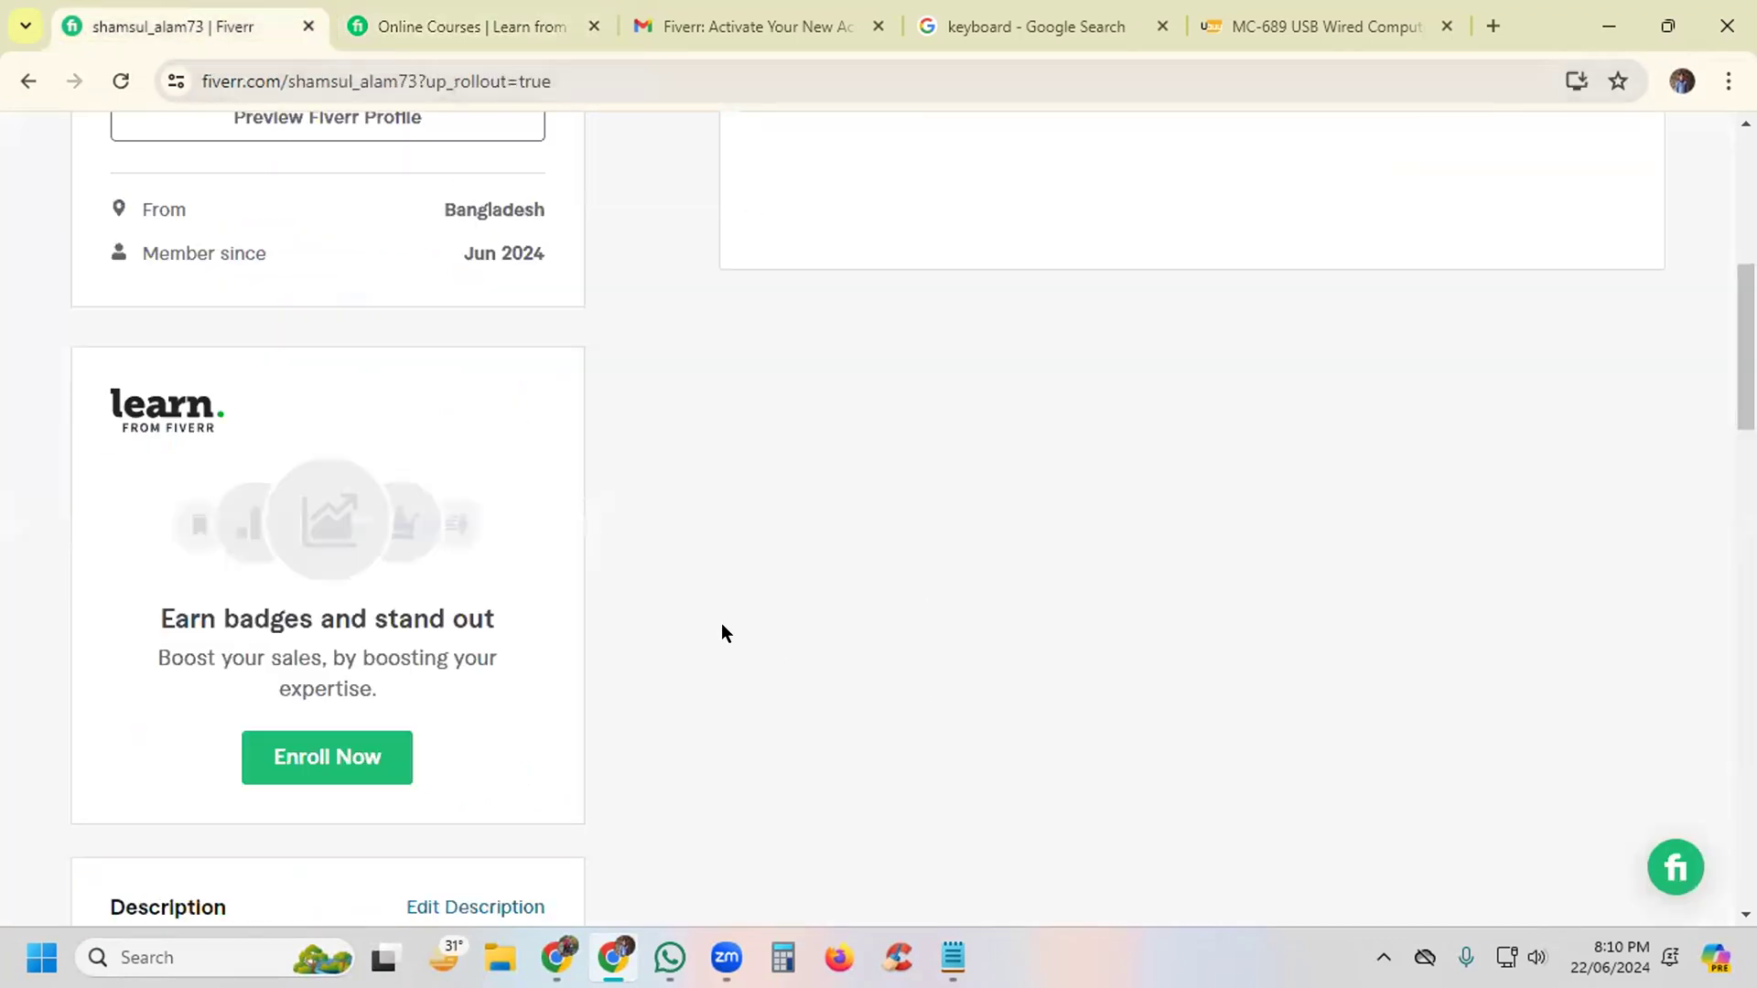
pyautogui.scroll(5, 702, 612)
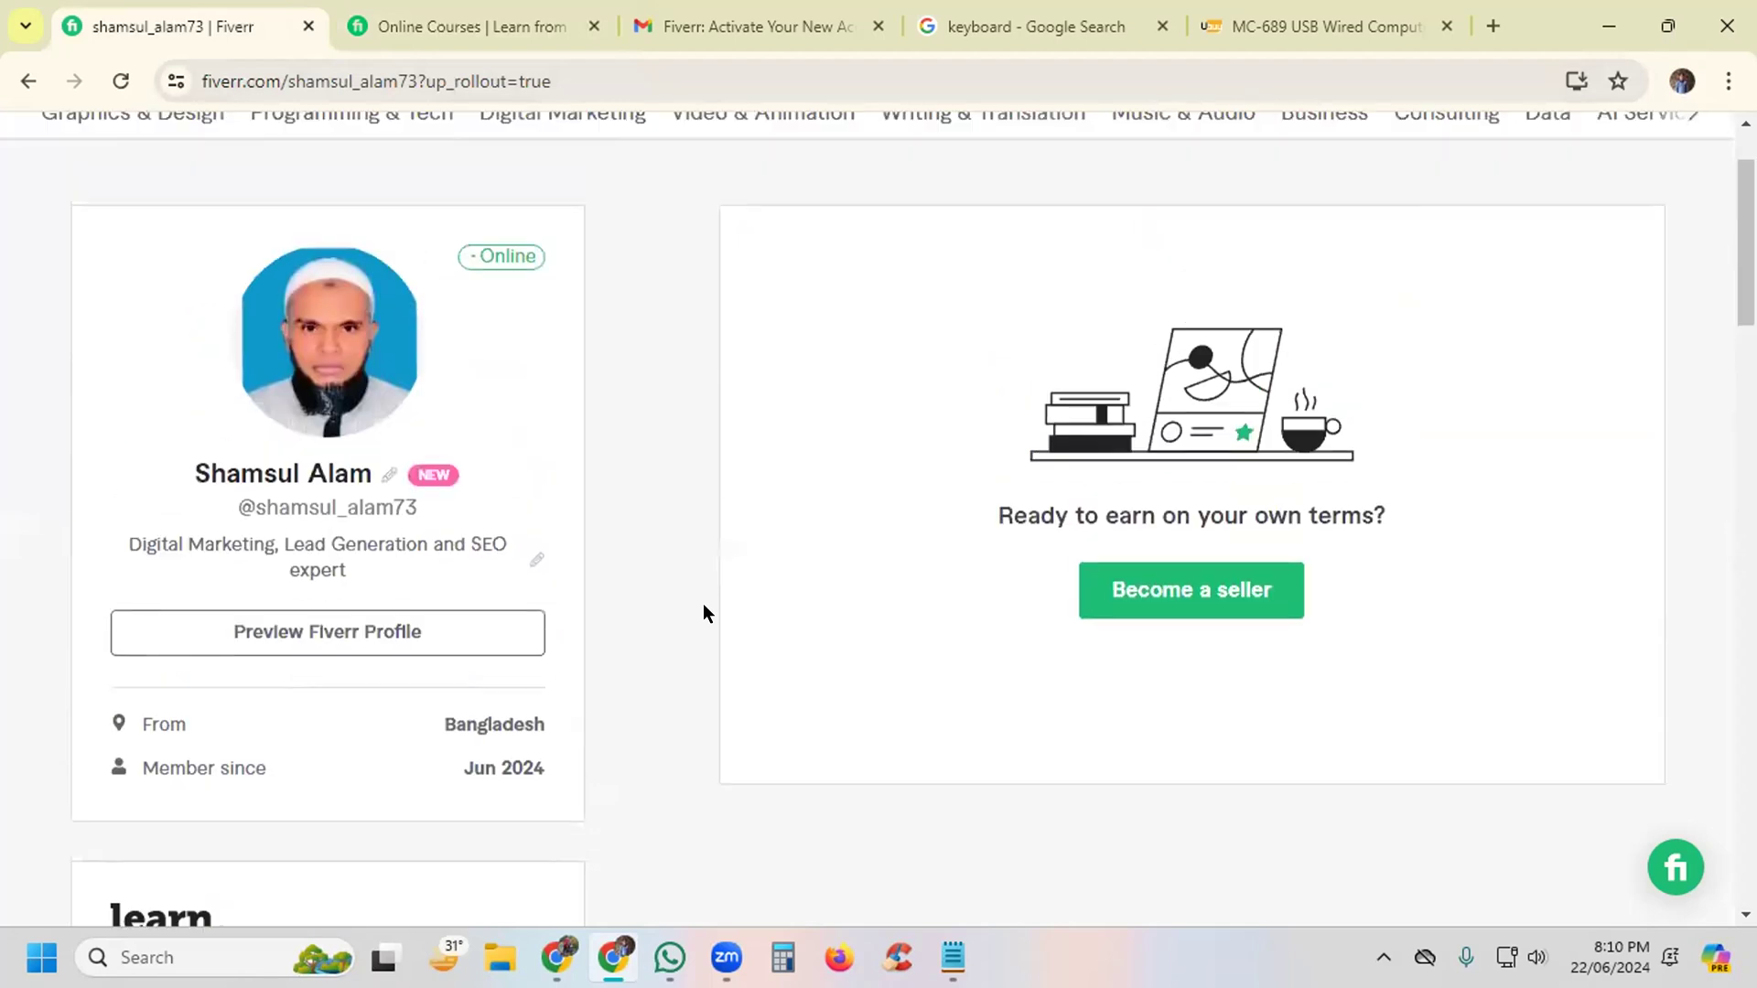
pyautogui.scroll(1, 703, 611)
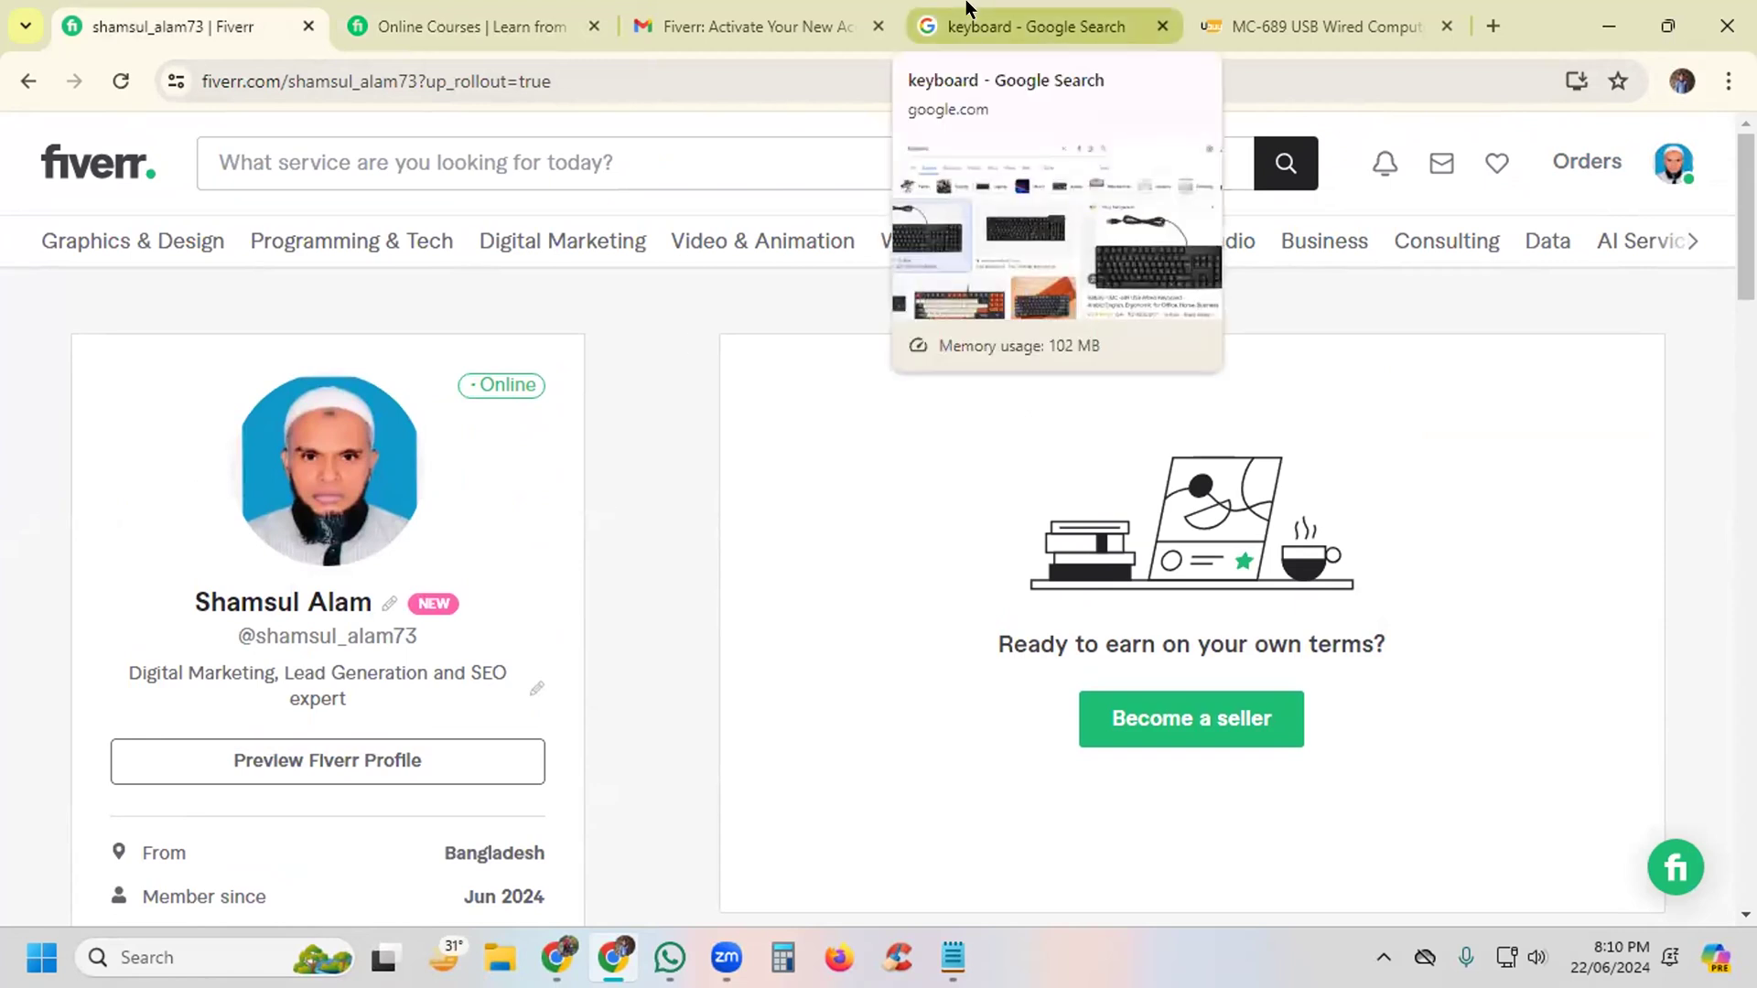
# - Read the Fiverr activation, Welcome to Fiverr! and new phone number emails
pyautogui.click(712, 20)
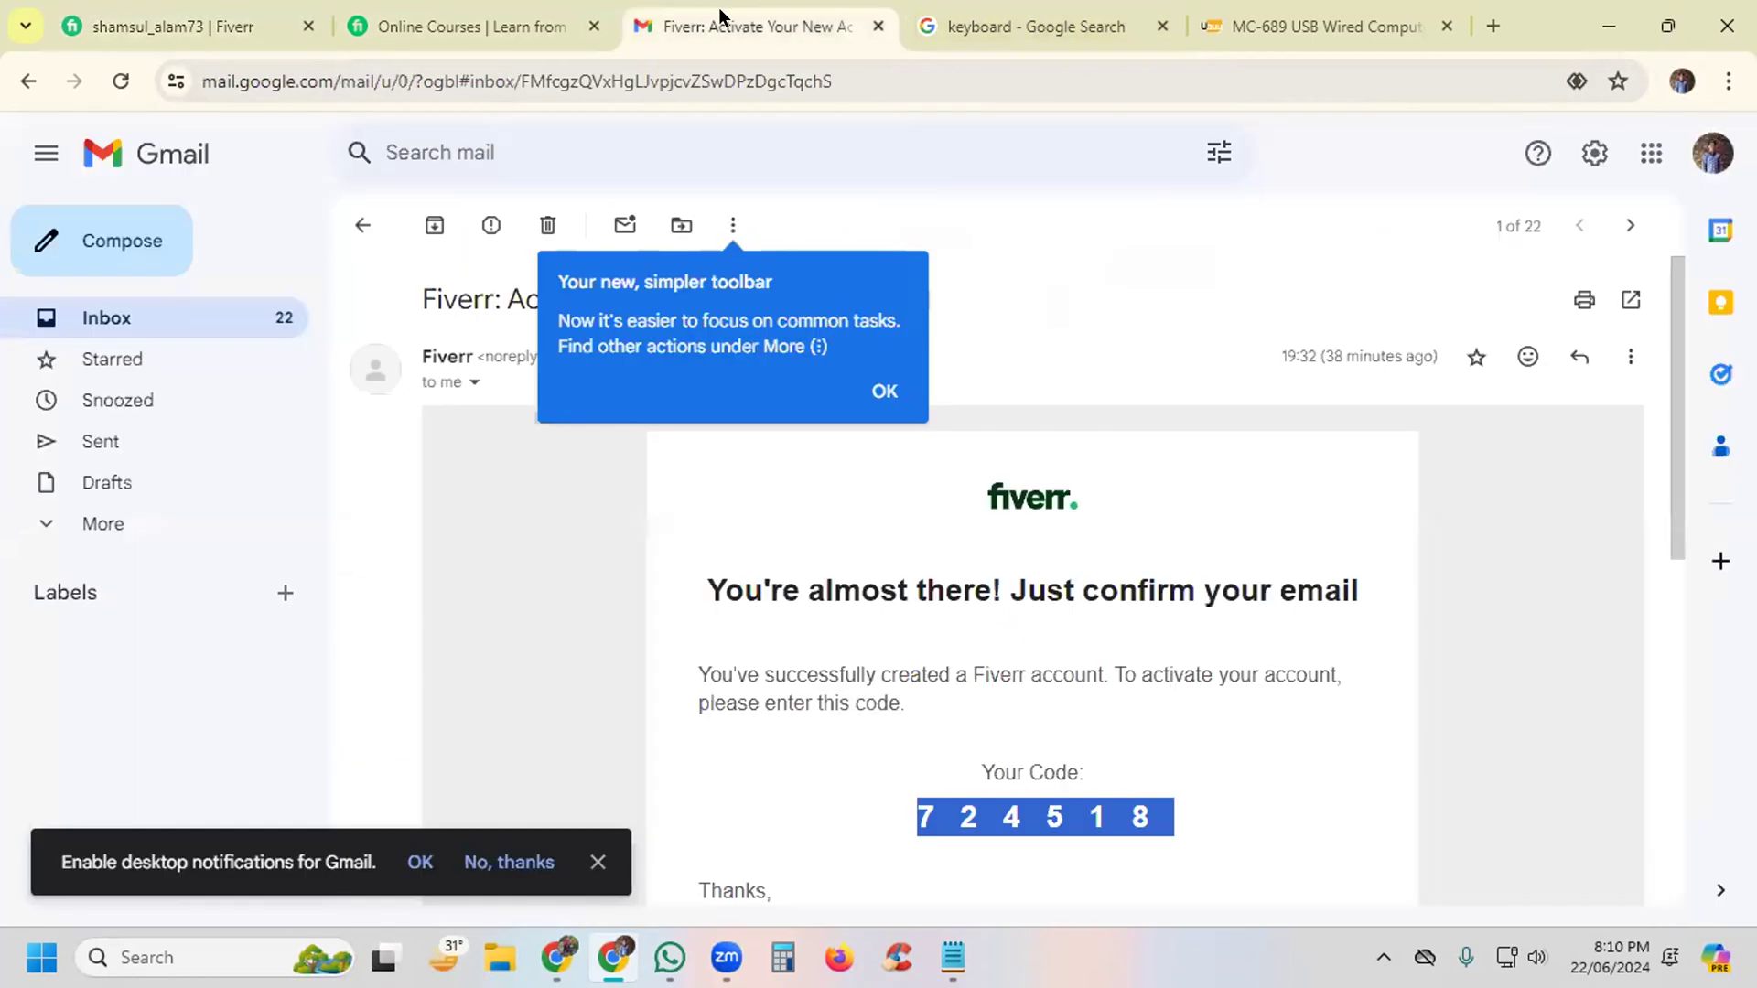
pyautogui.click(363, 225)
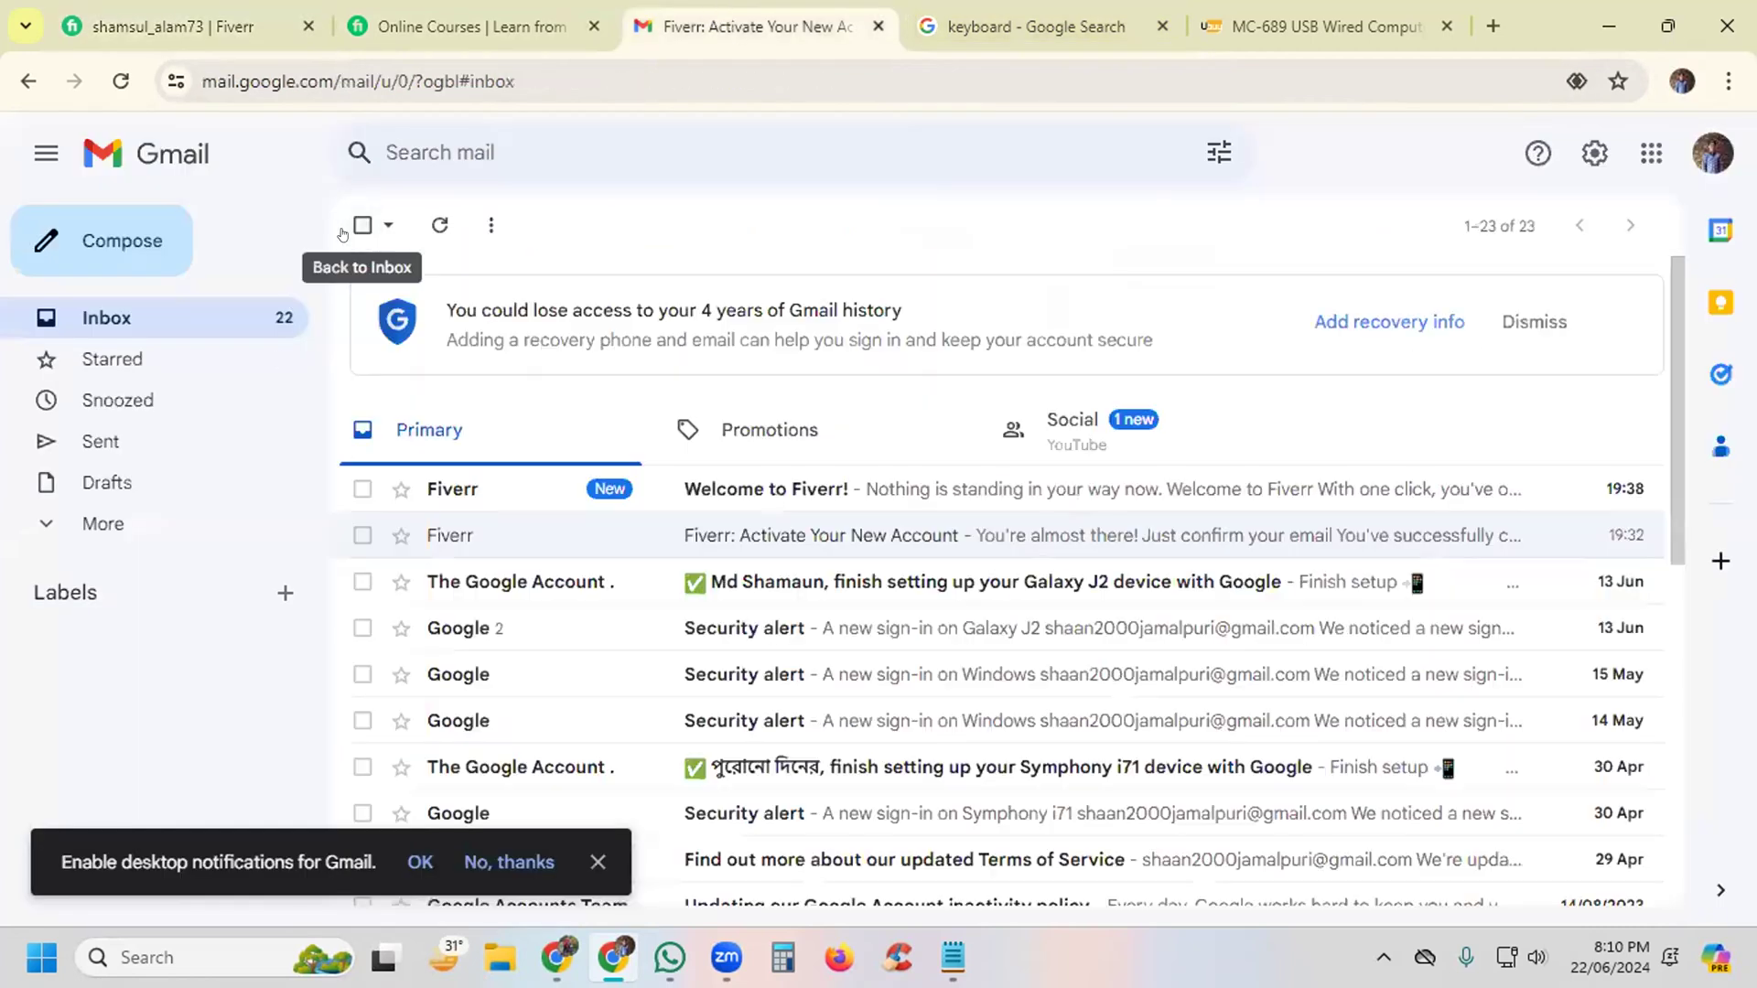
pyautogui.click(831, 486)
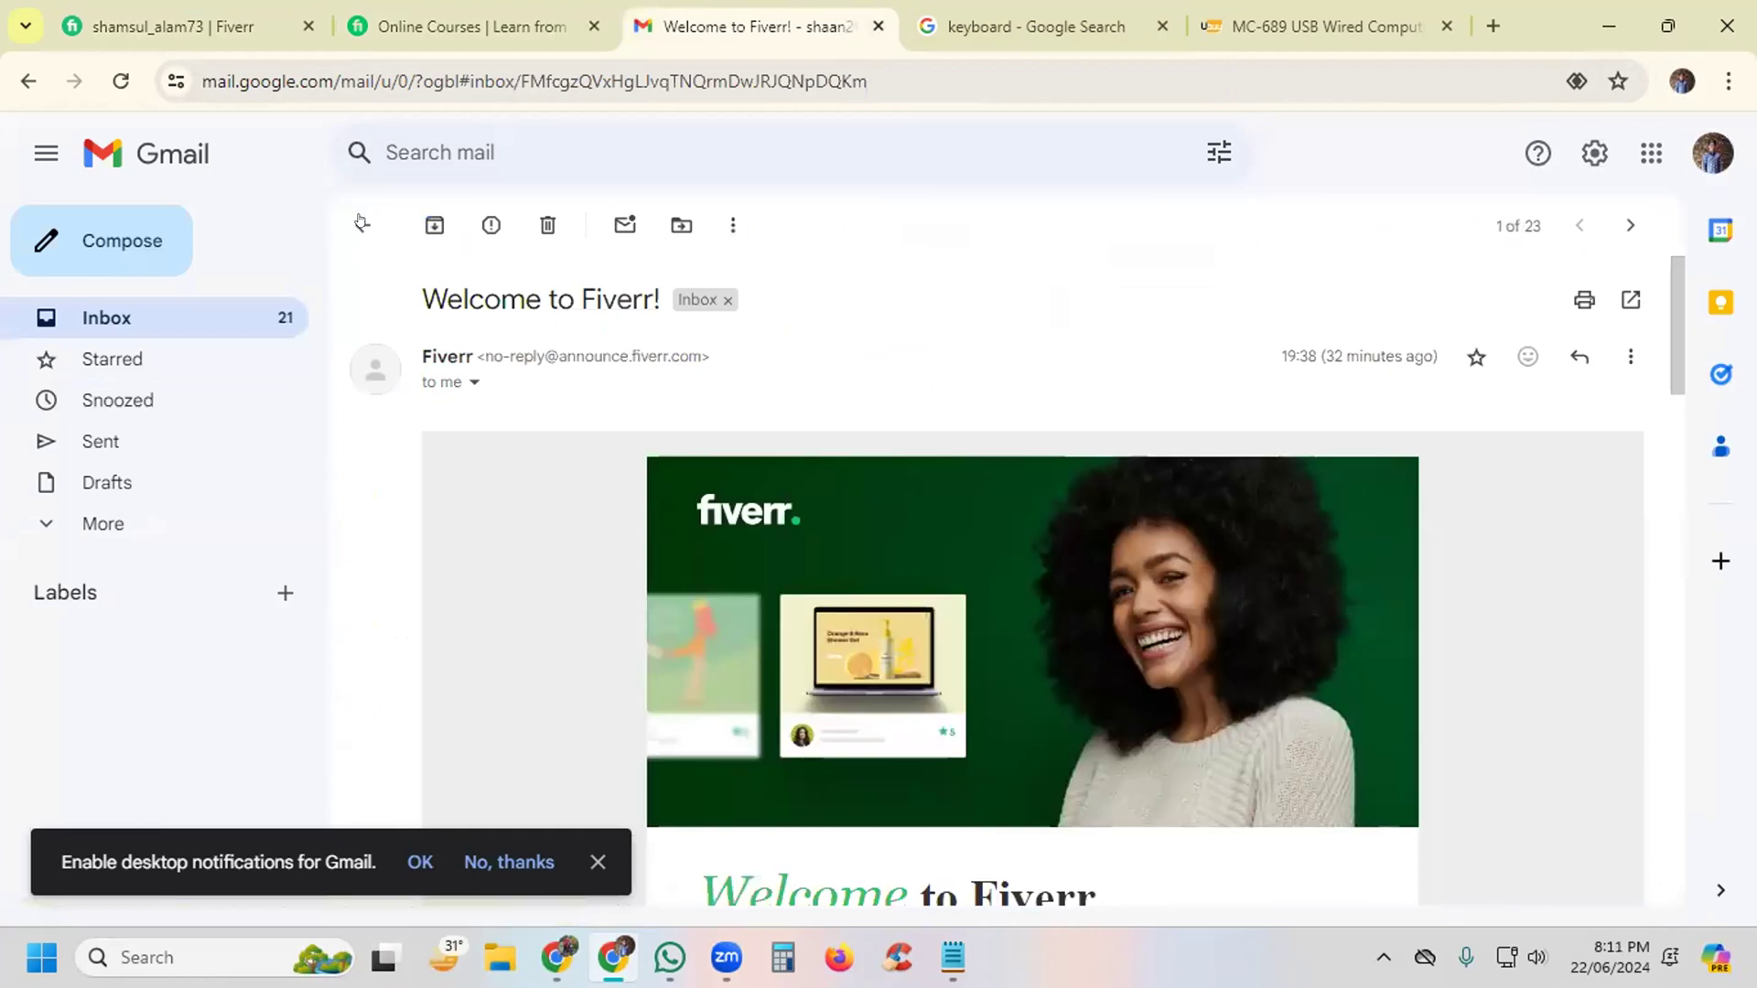
pyautogui.click(363, 225)
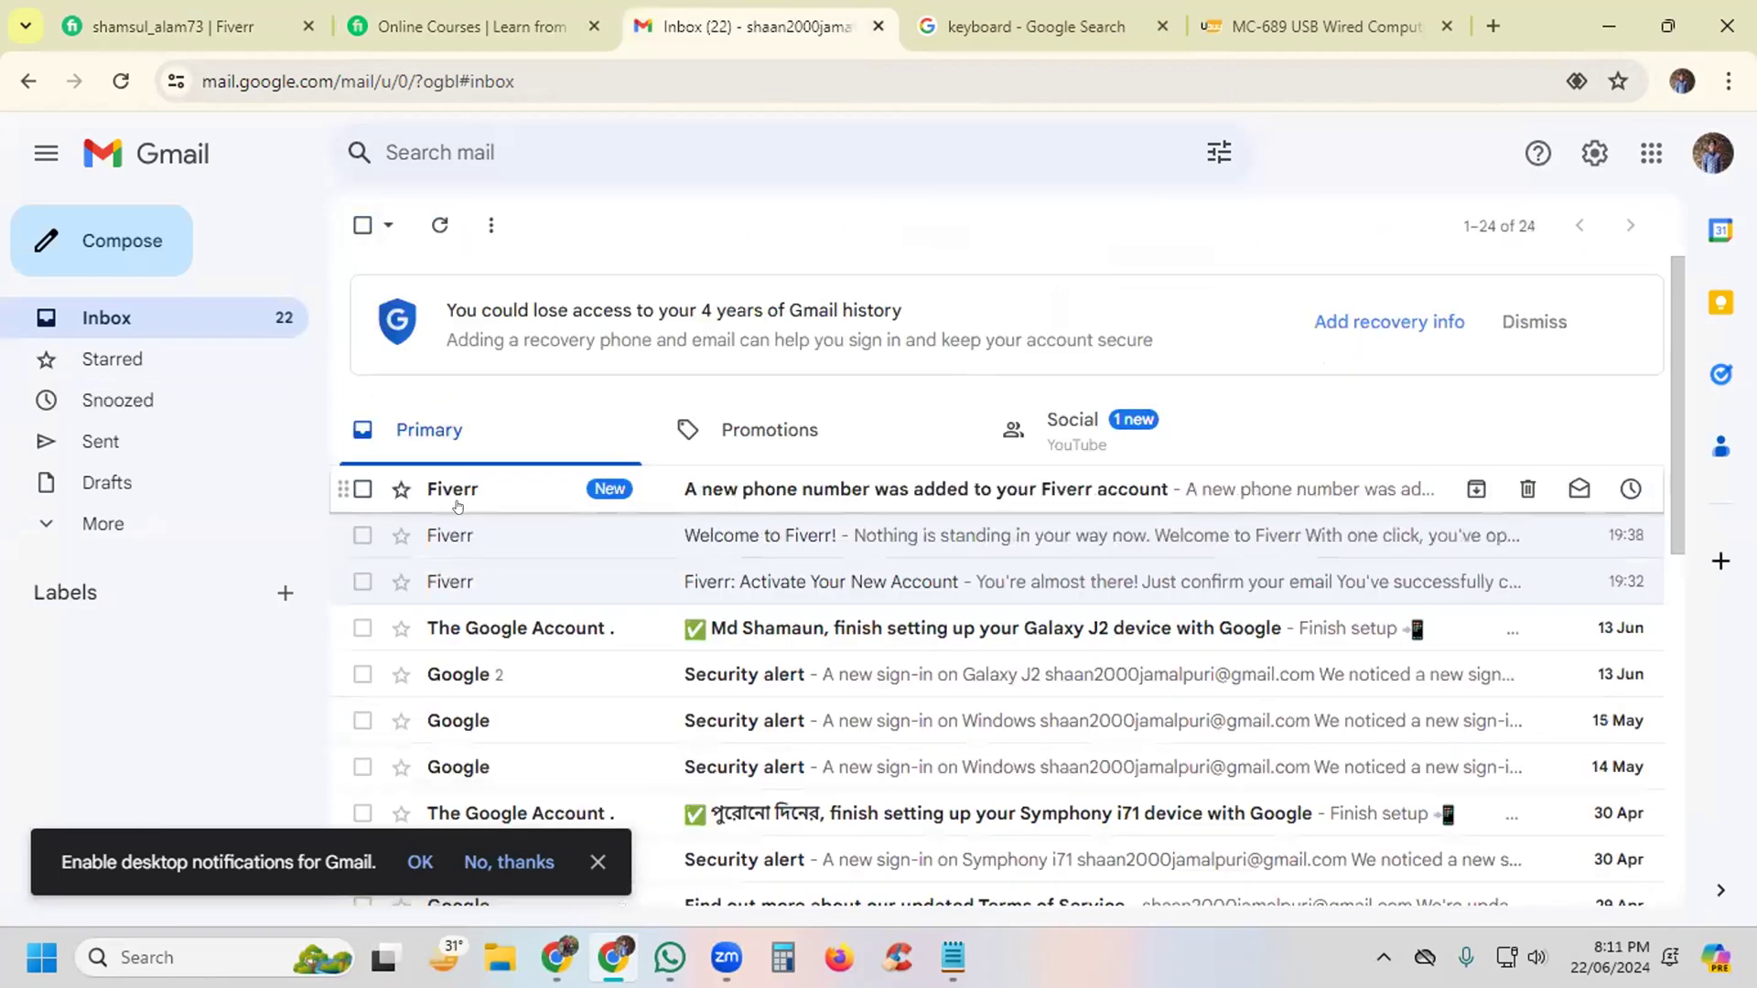
pyautogui.click(884, 489)
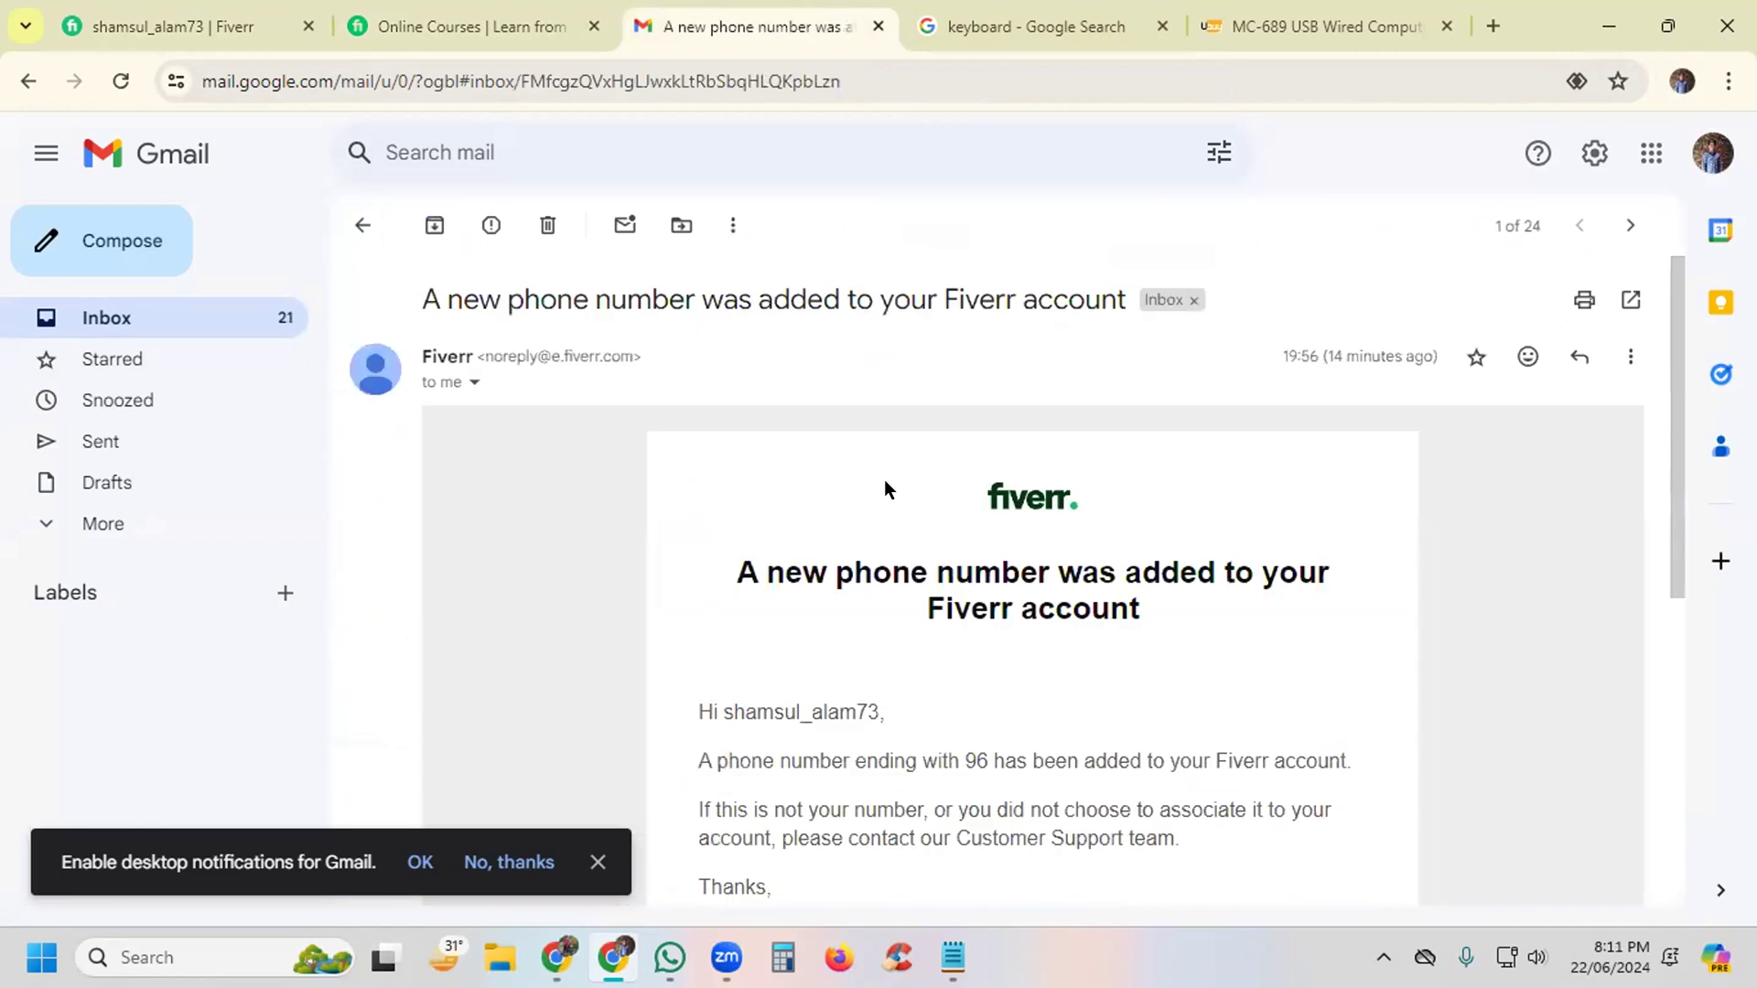
pyautogui.scroll(-3, 847, 678)
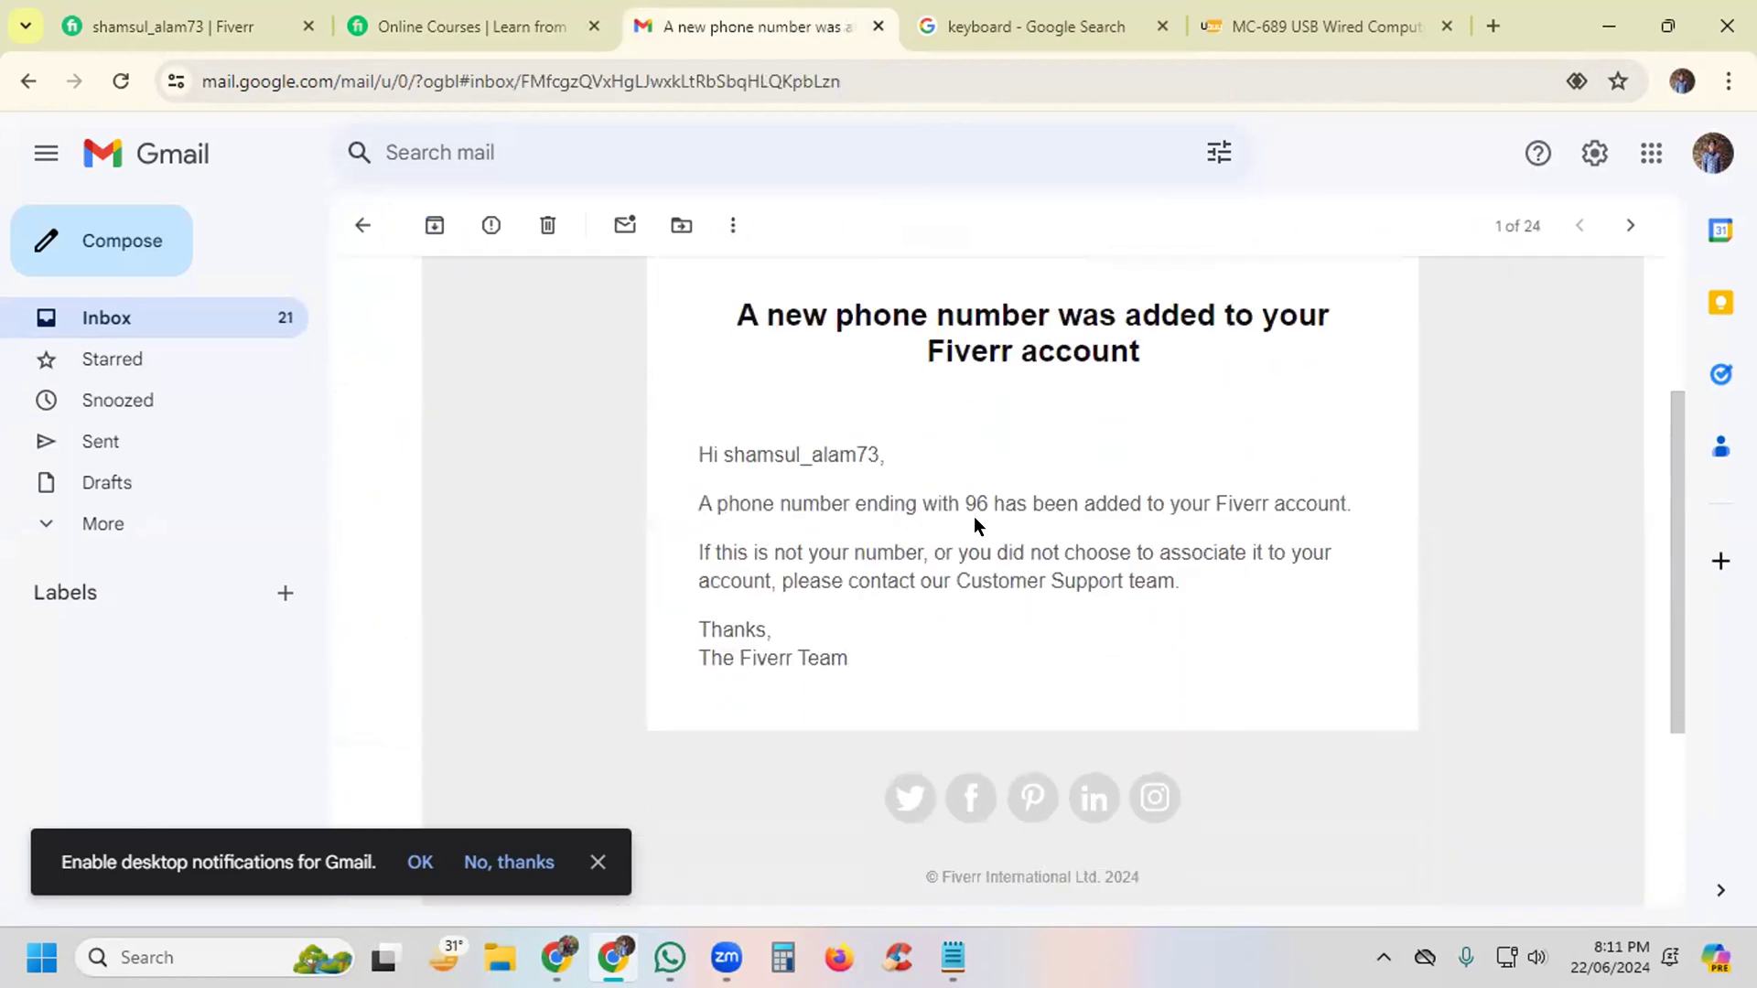
pyautogui.click(361, 225)
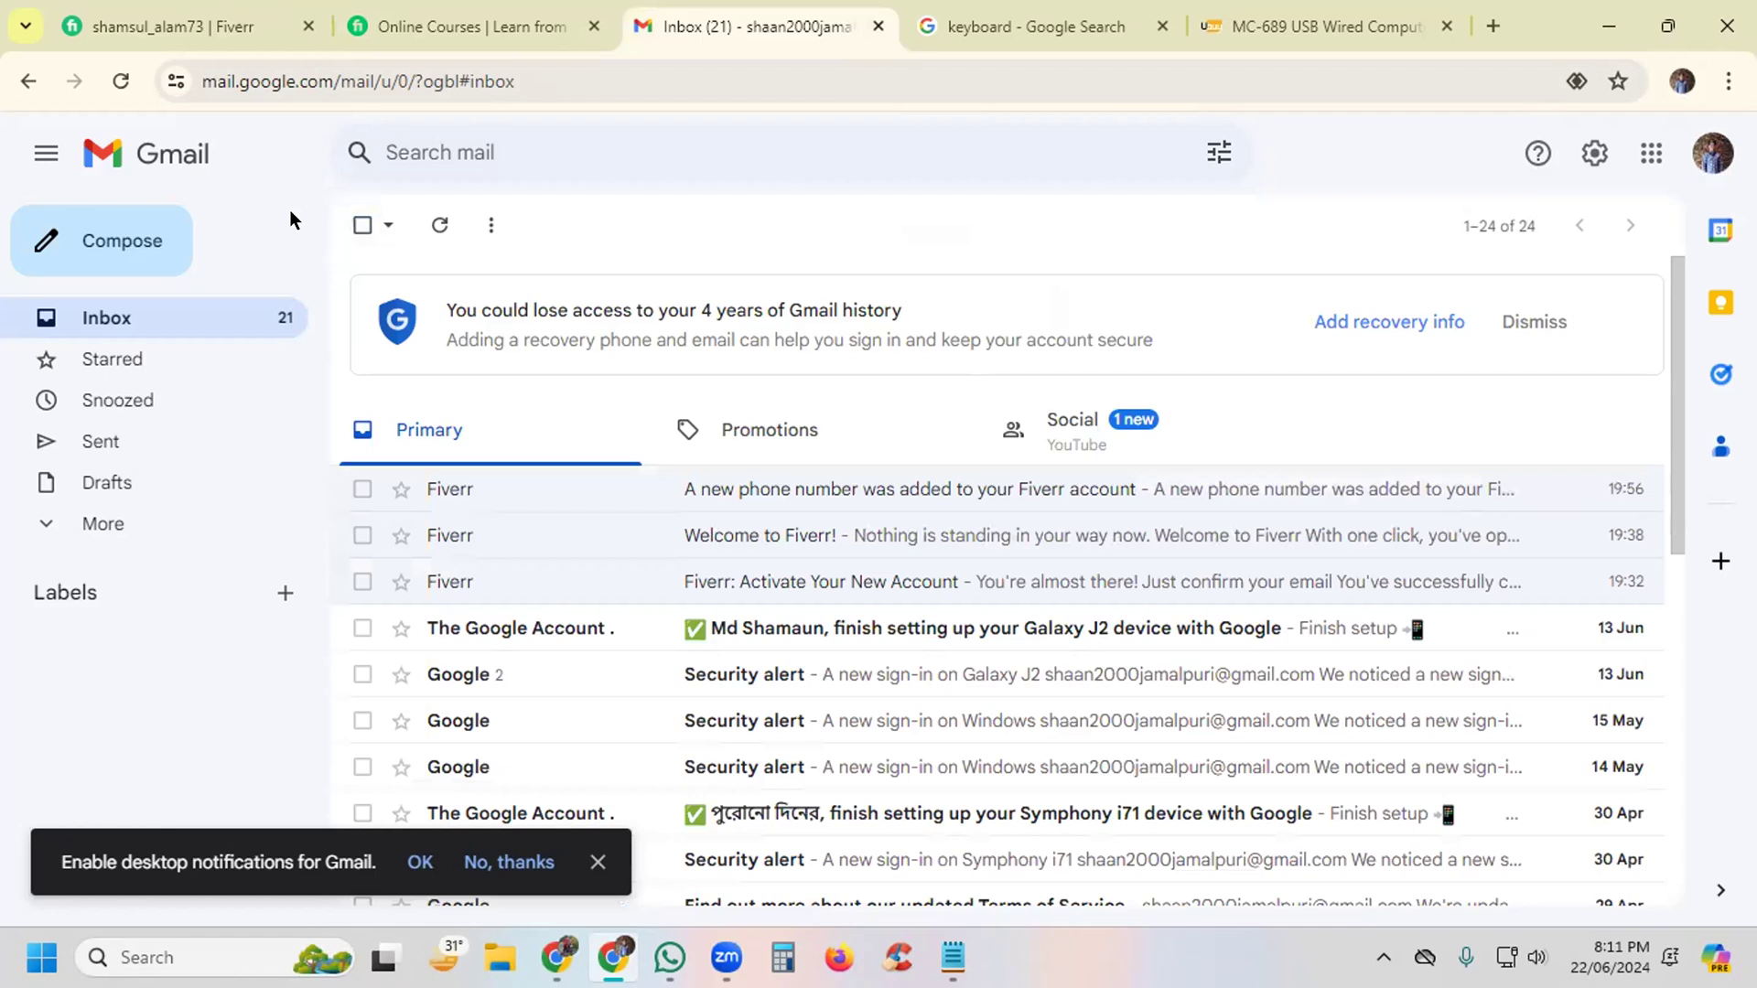
# - Mark all 24 inbox conversations as read, check the Social tab, then return to Primary
pyautogui.click(361, 224)
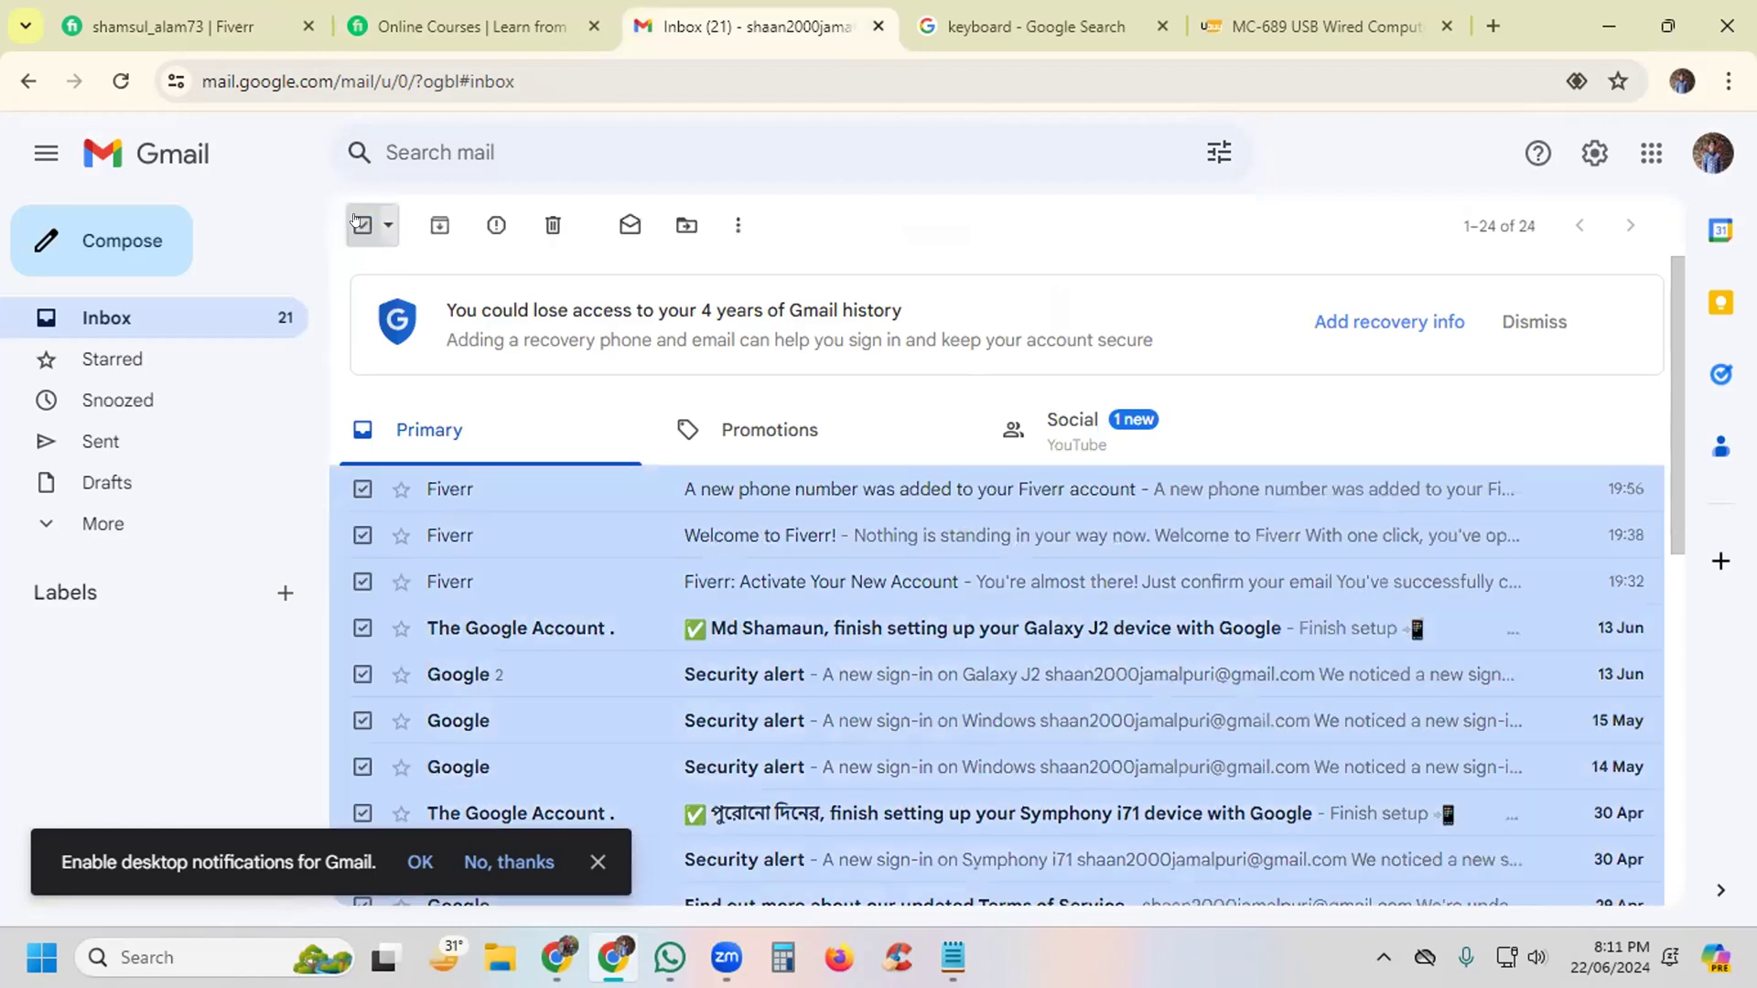
pyautogui.click(627, 224)
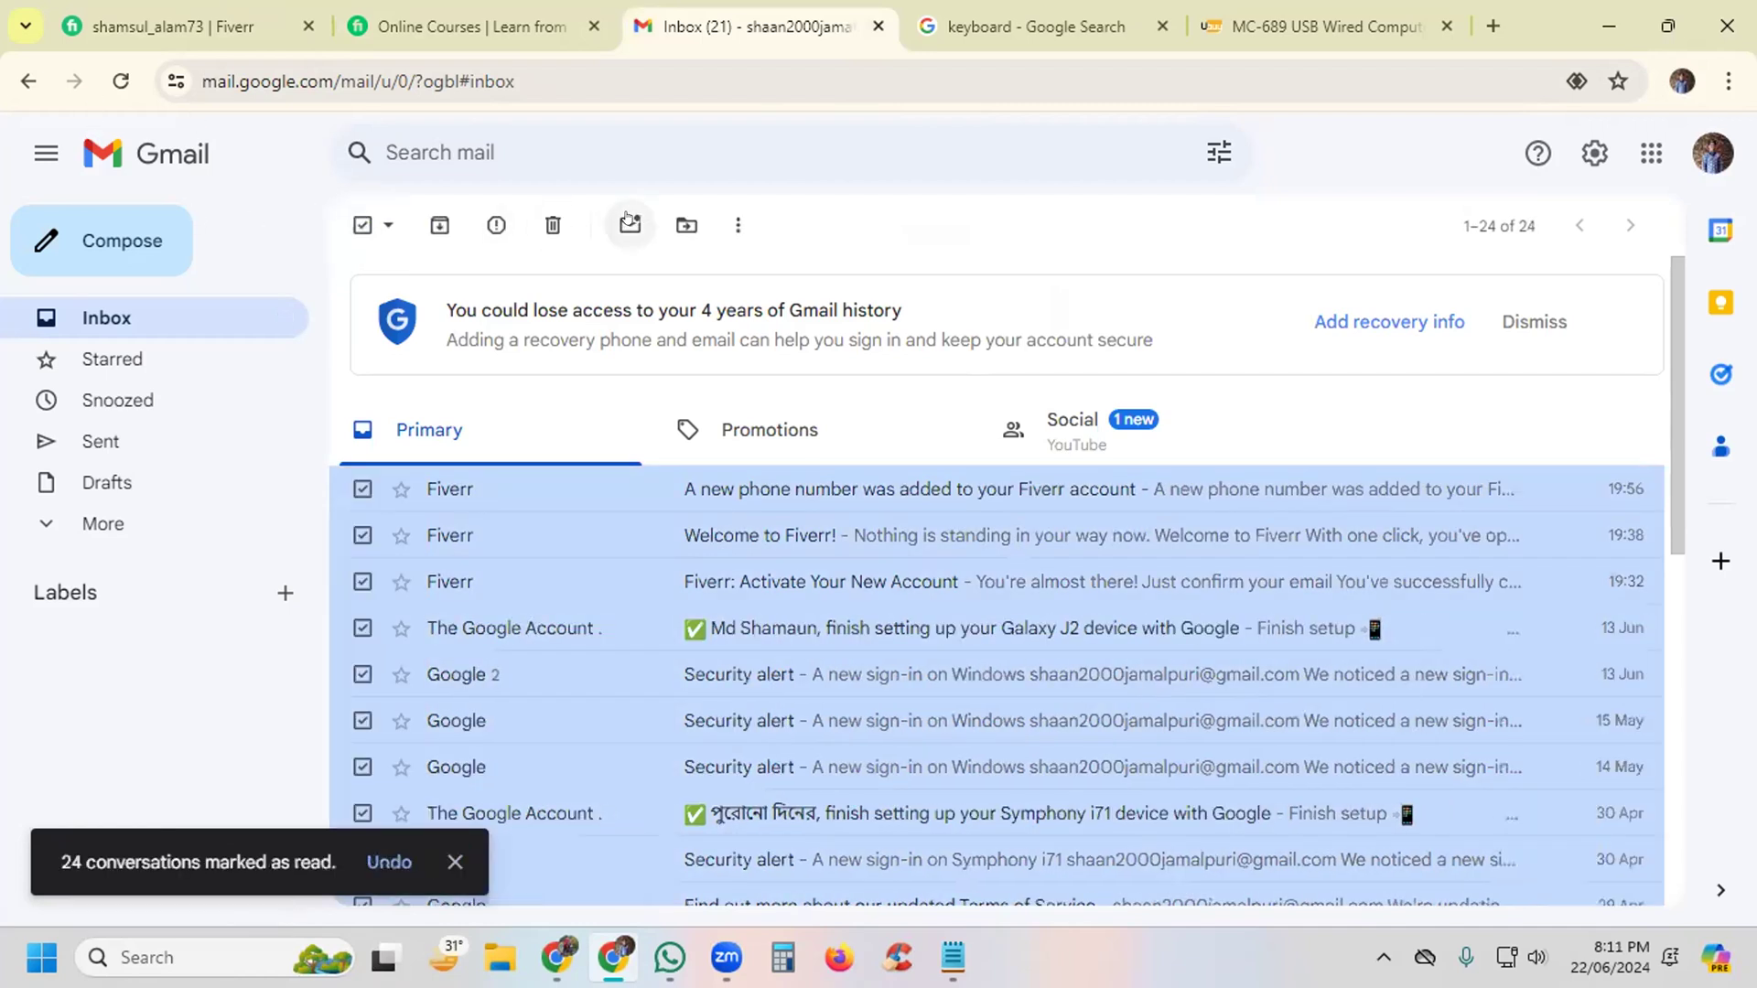
pyautogui.click(346, 219)
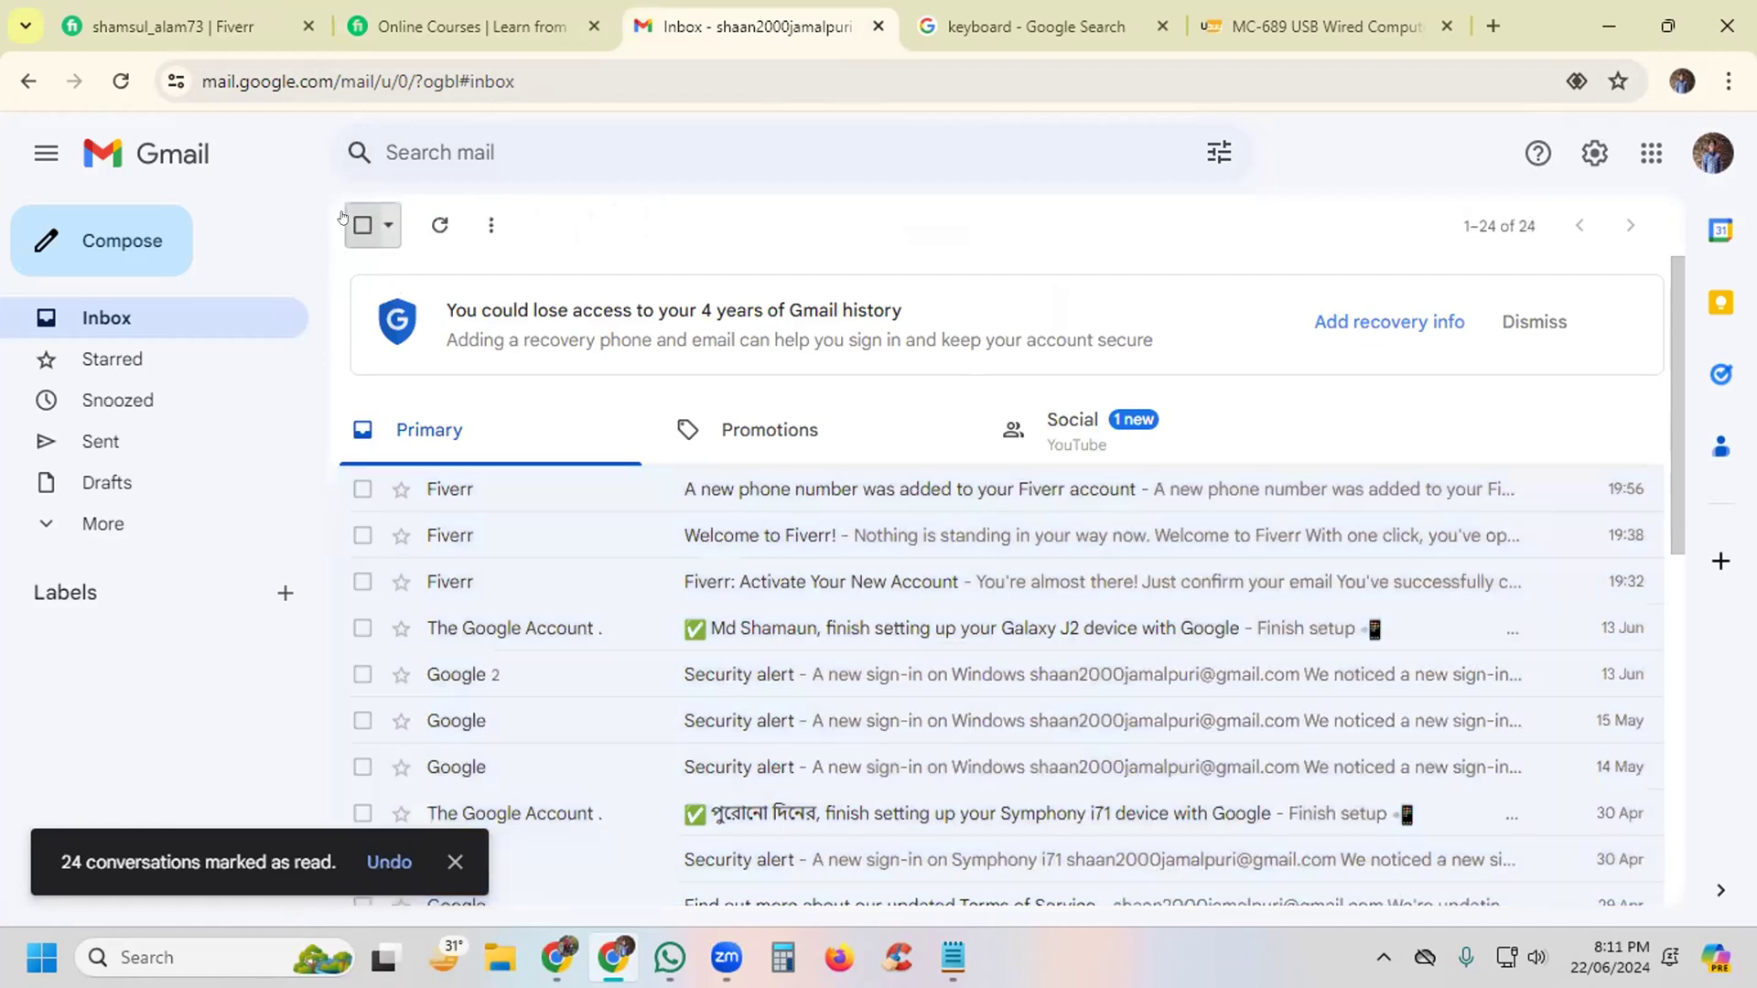
pyautogui.click(1075, 436)
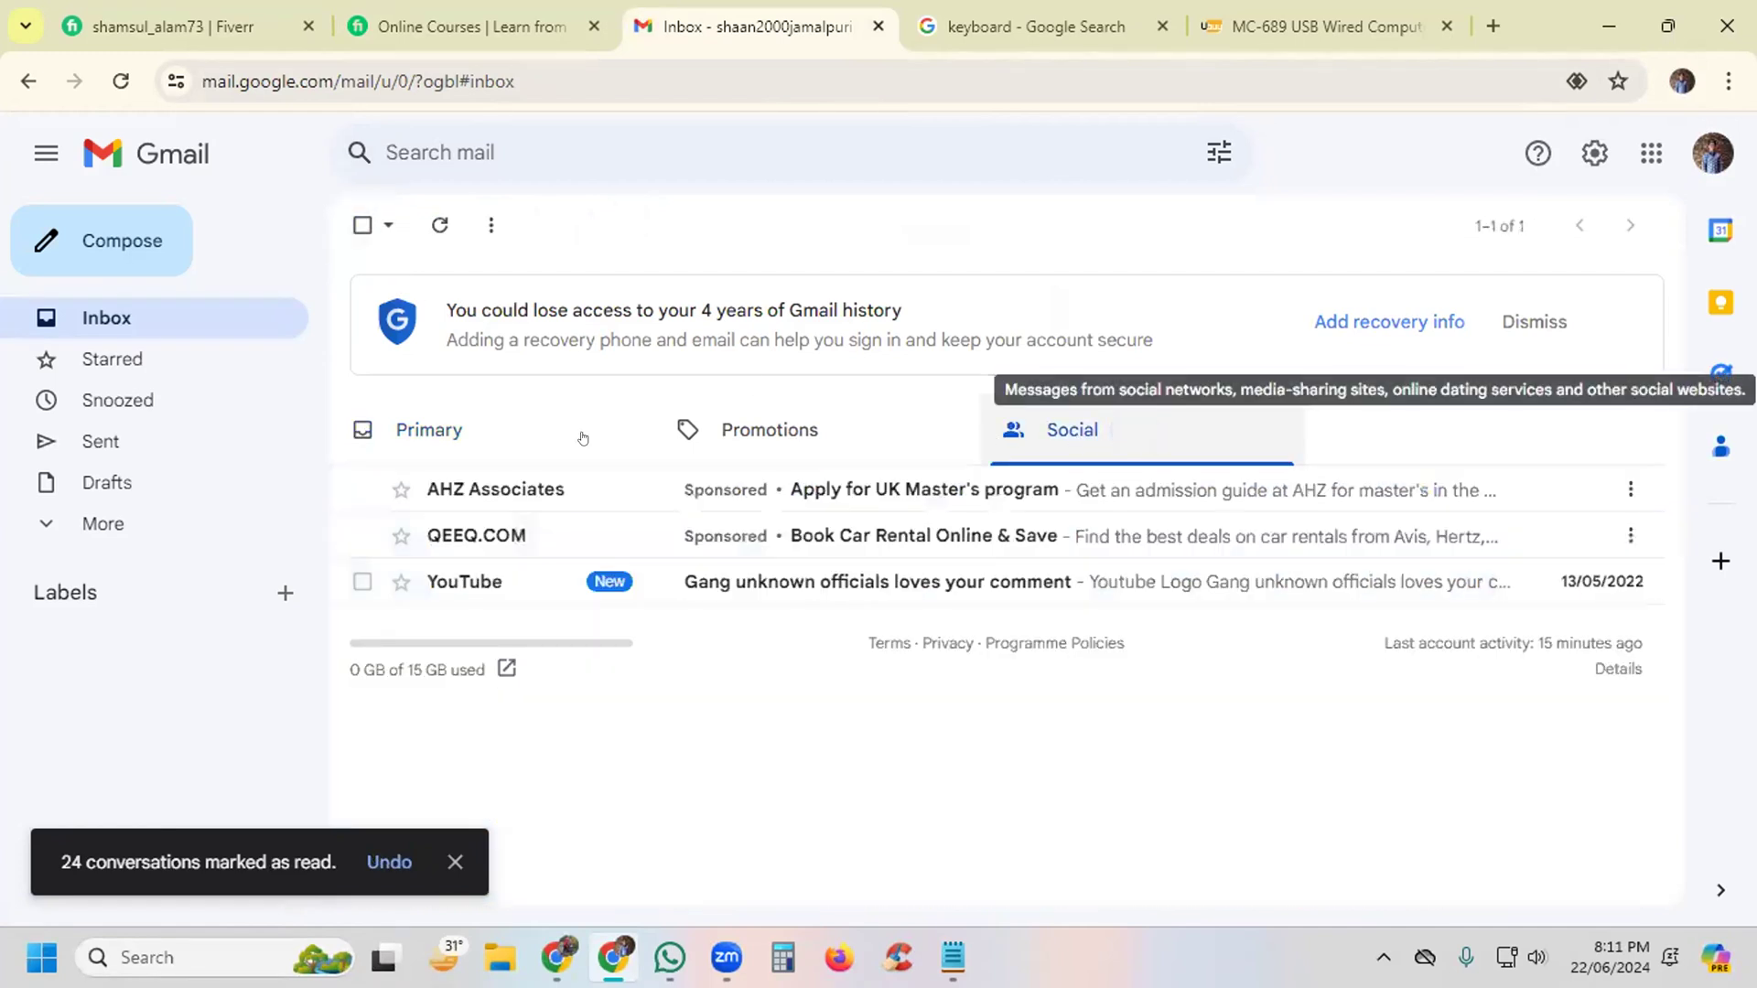
pyautogui.click(621, 583)
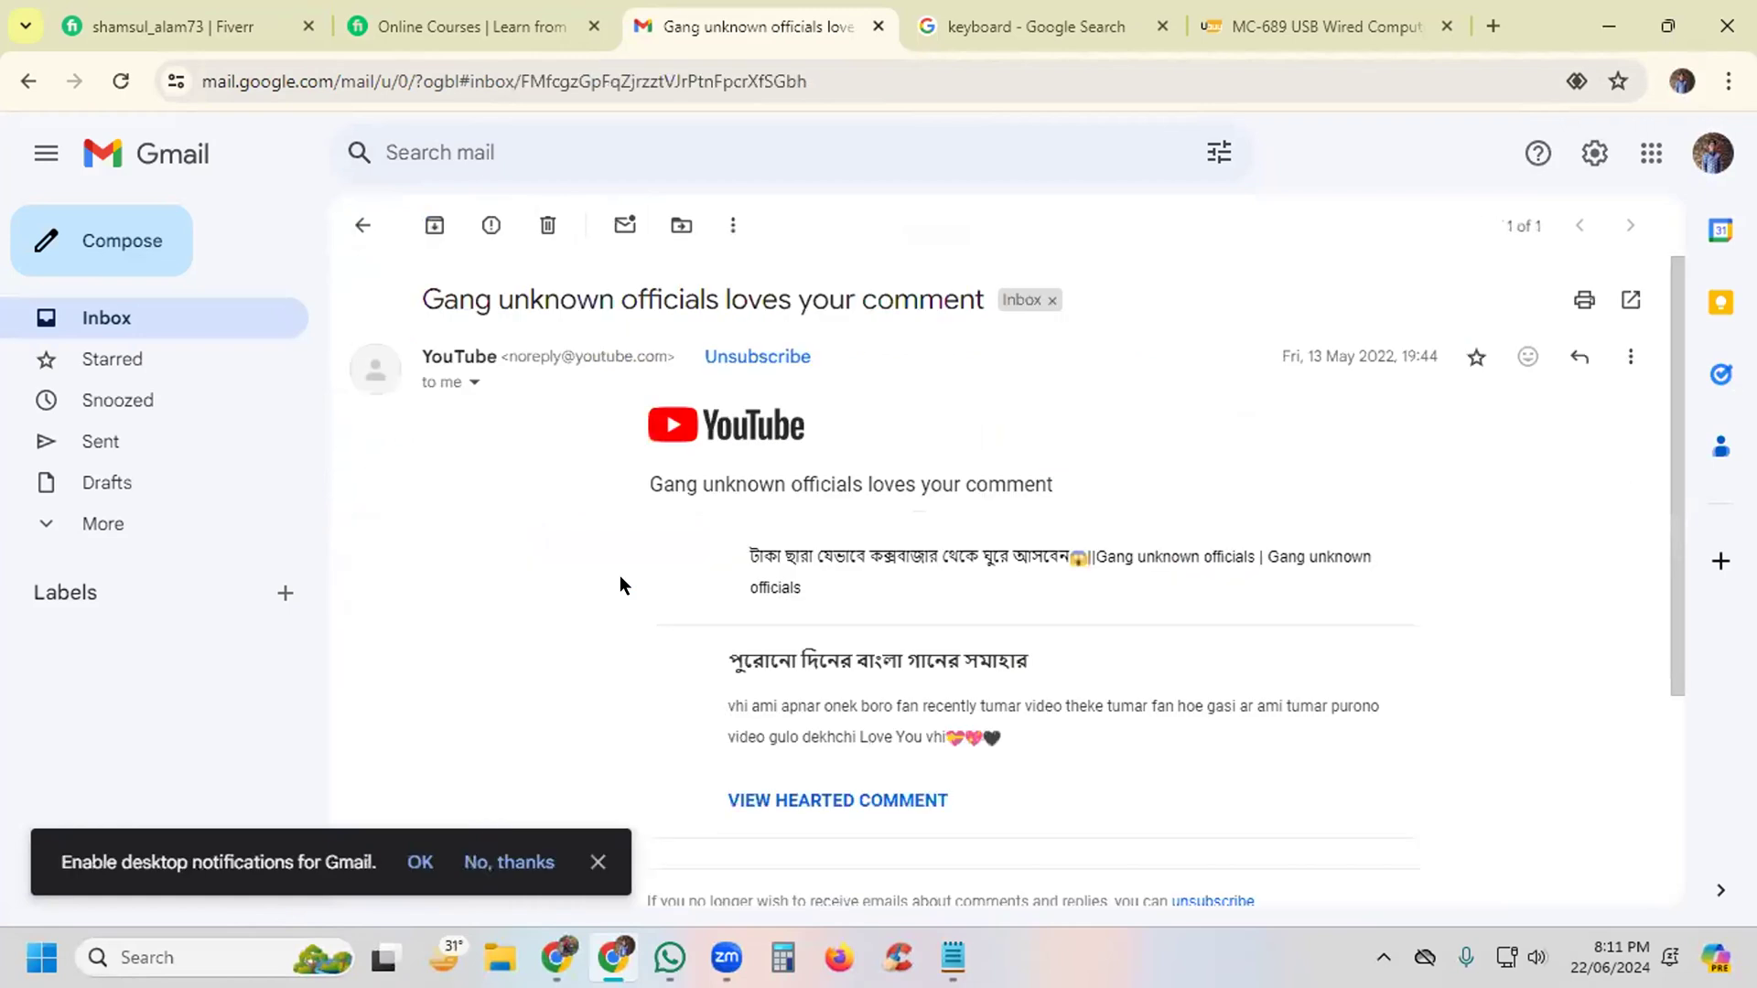
pyautogui.click(362, 225)
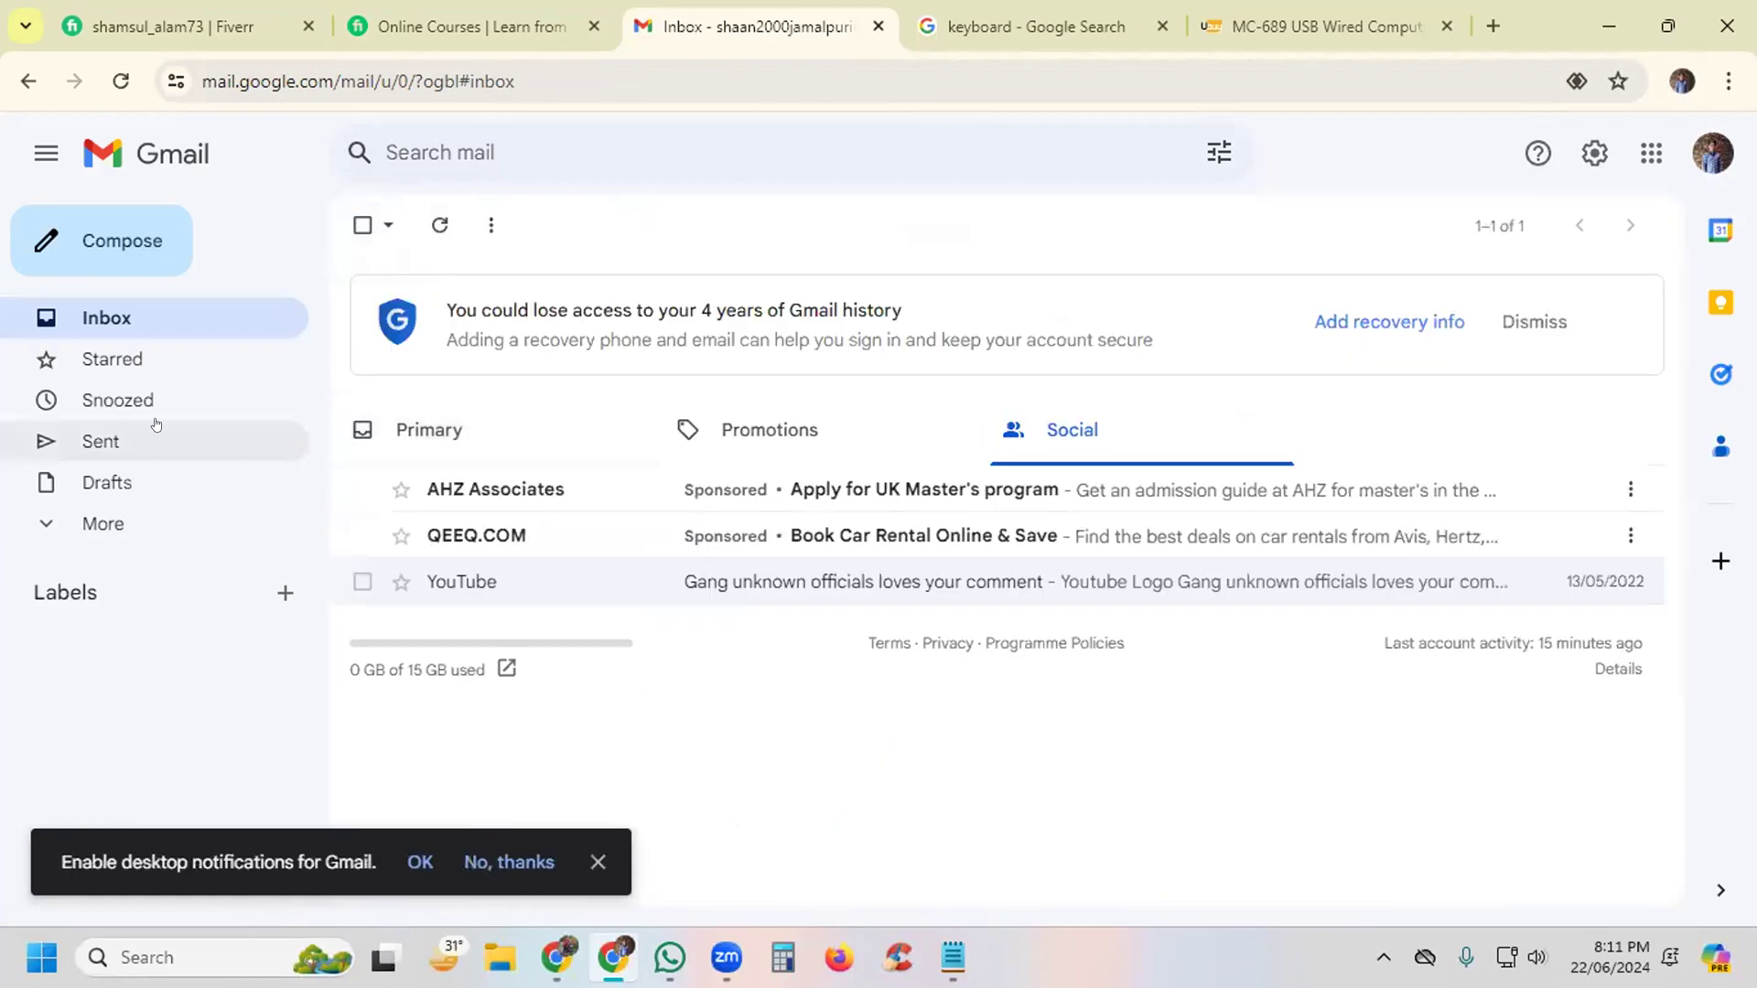
pyautogui.click(501, 418)
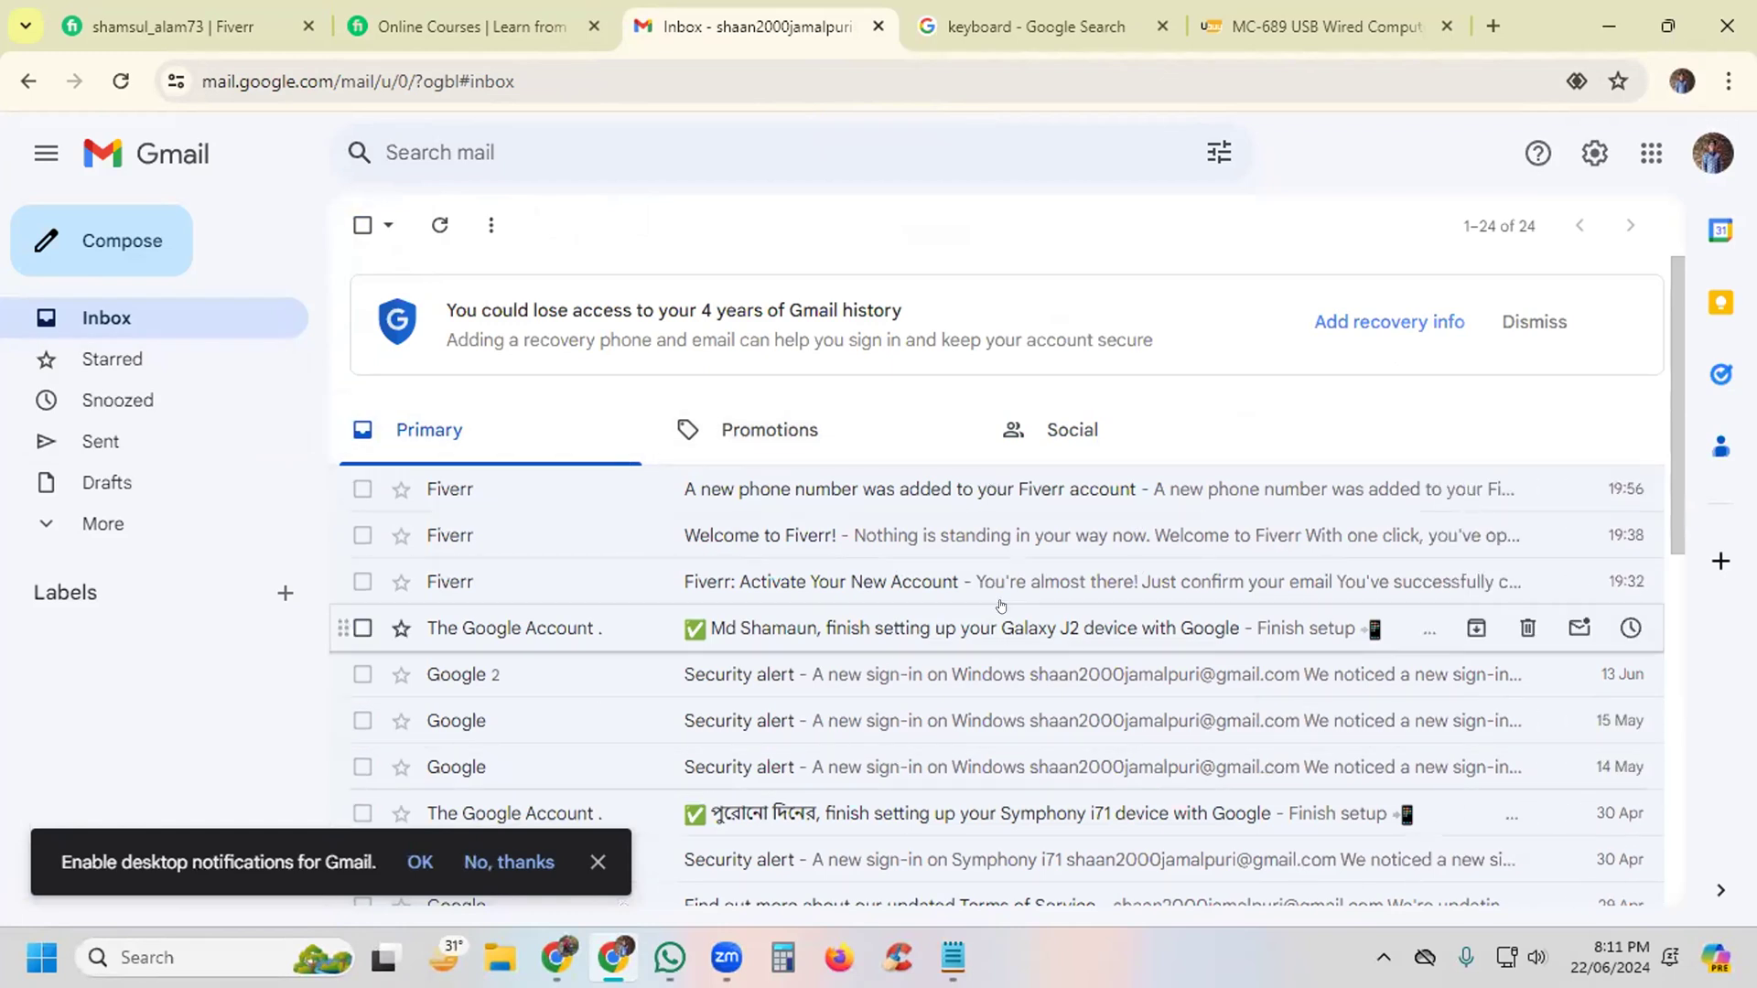
# - Switch from Gmail back to the Fiverr profile page tab
pyautogui.click(149, 18)
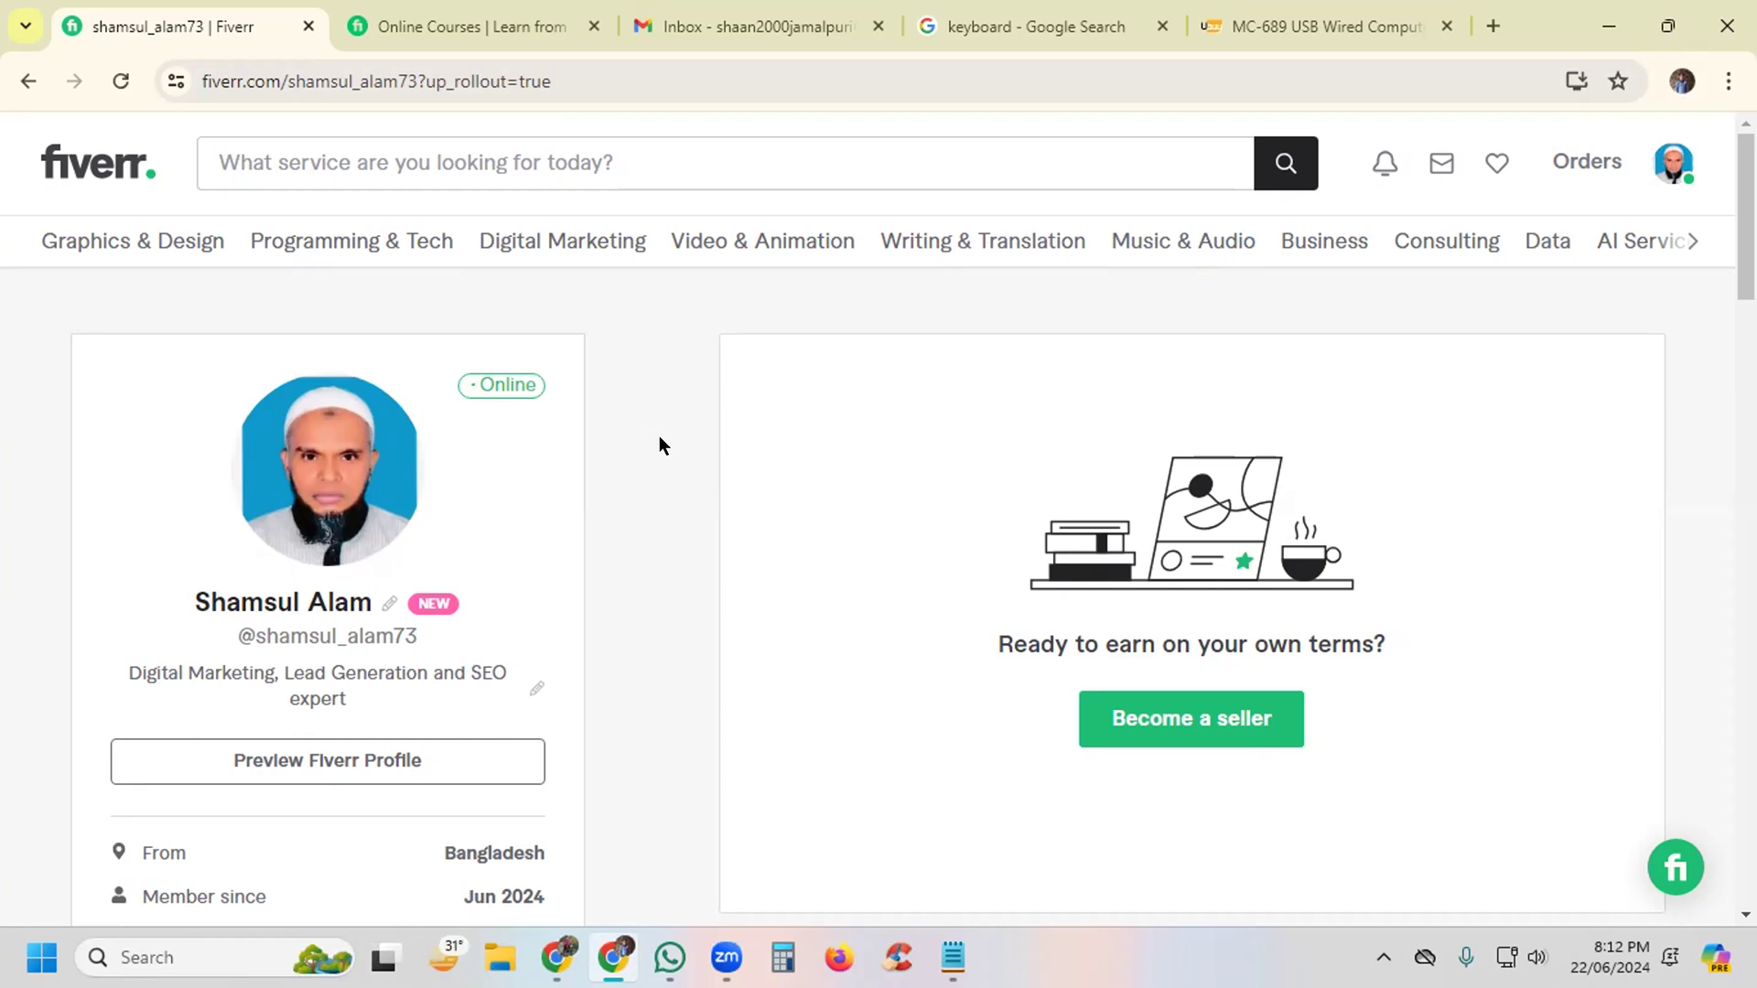
pyautogui.scroll(-8, 661, 445)
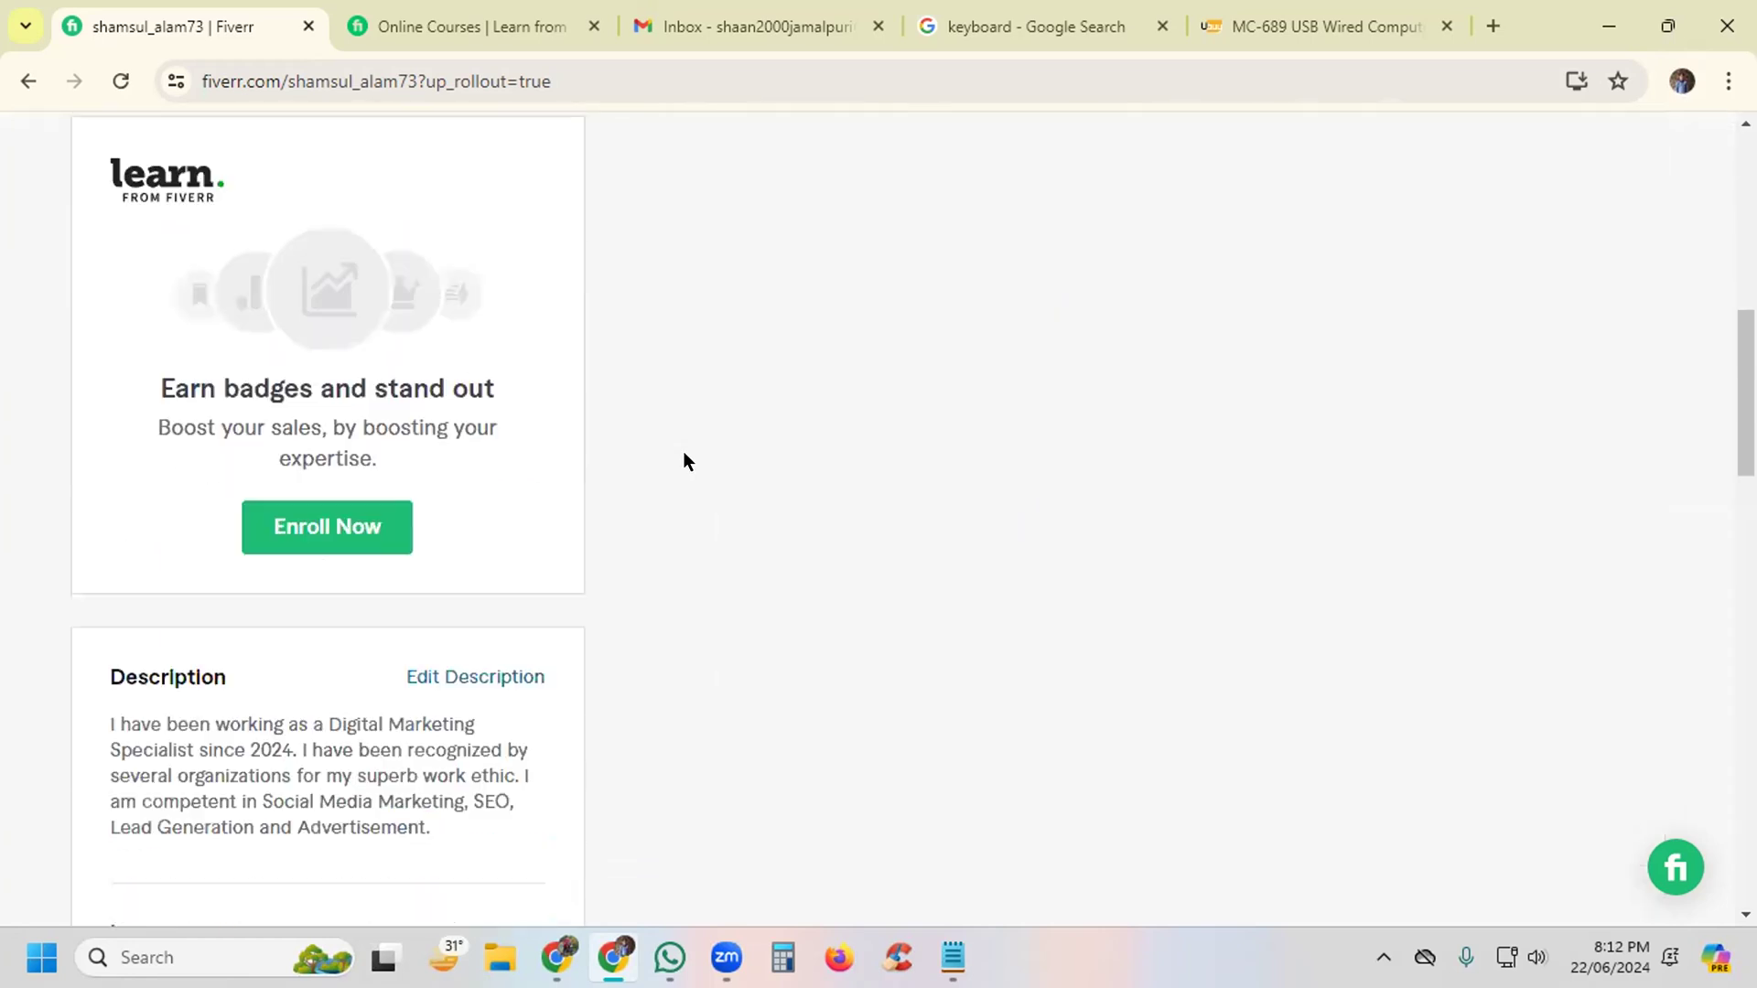
pyautogui.scroll(-3, 687, 462)
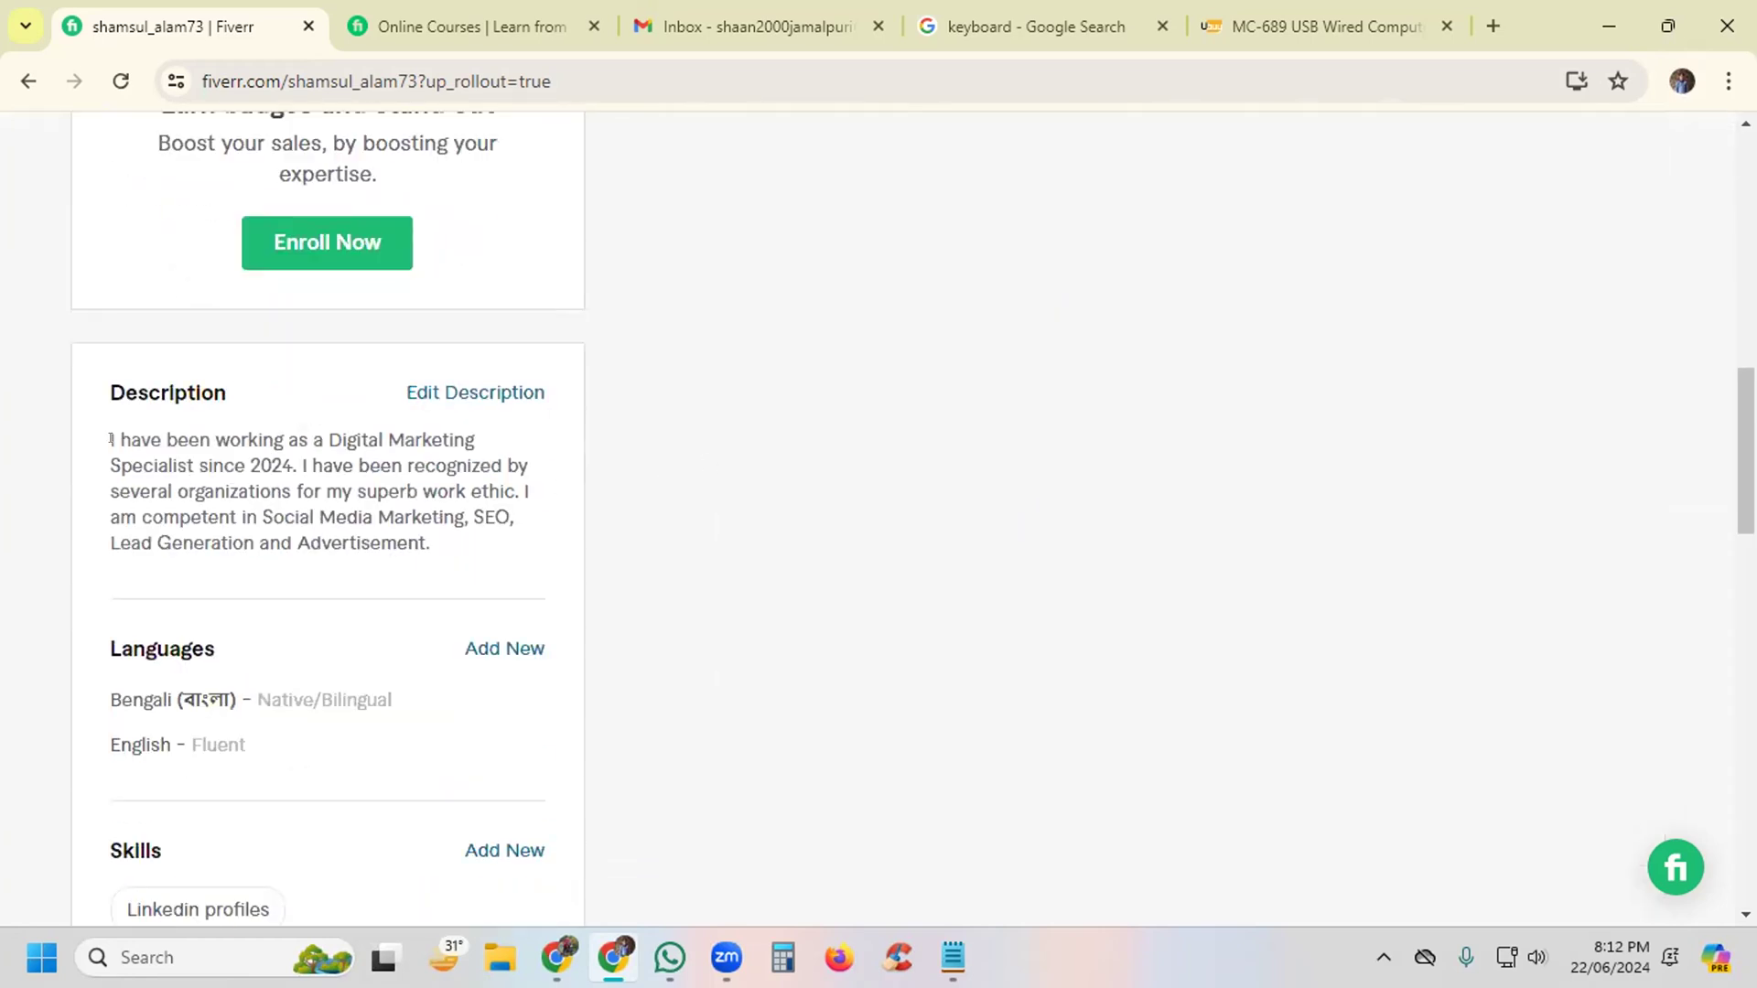
pyautogui.moveTo(103, 434); pyautogui.dragTo(390, 520)
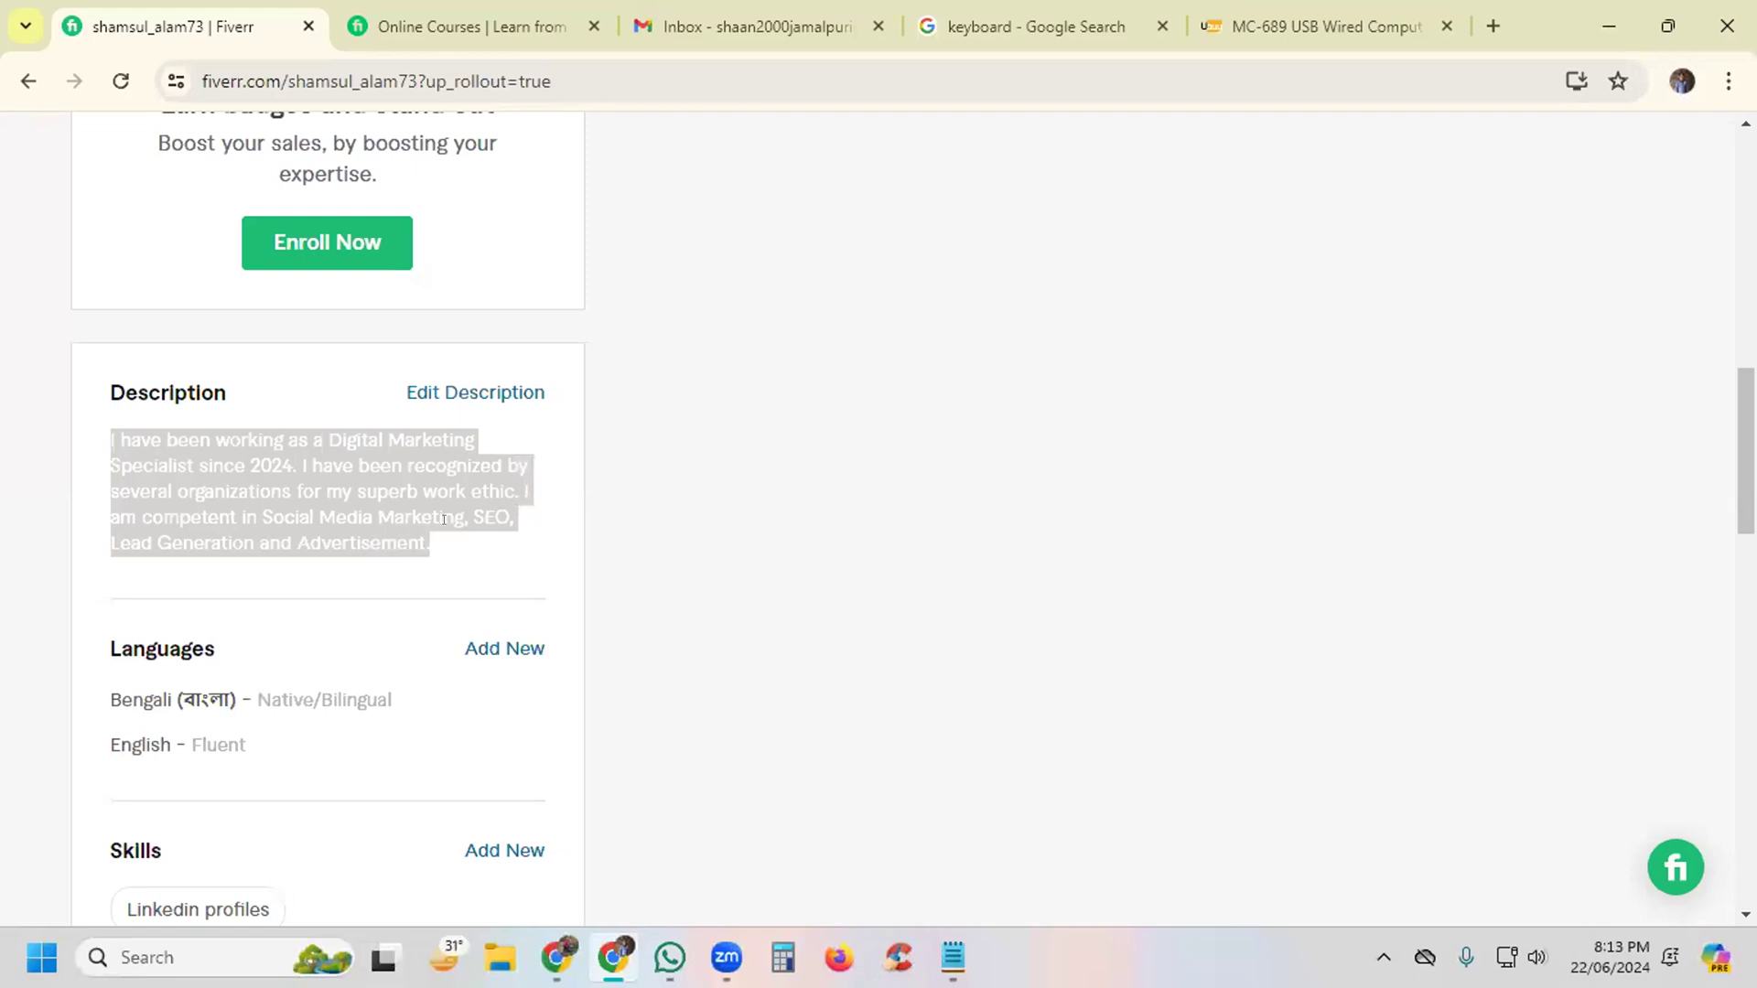
pyautogui.click(415, 542)
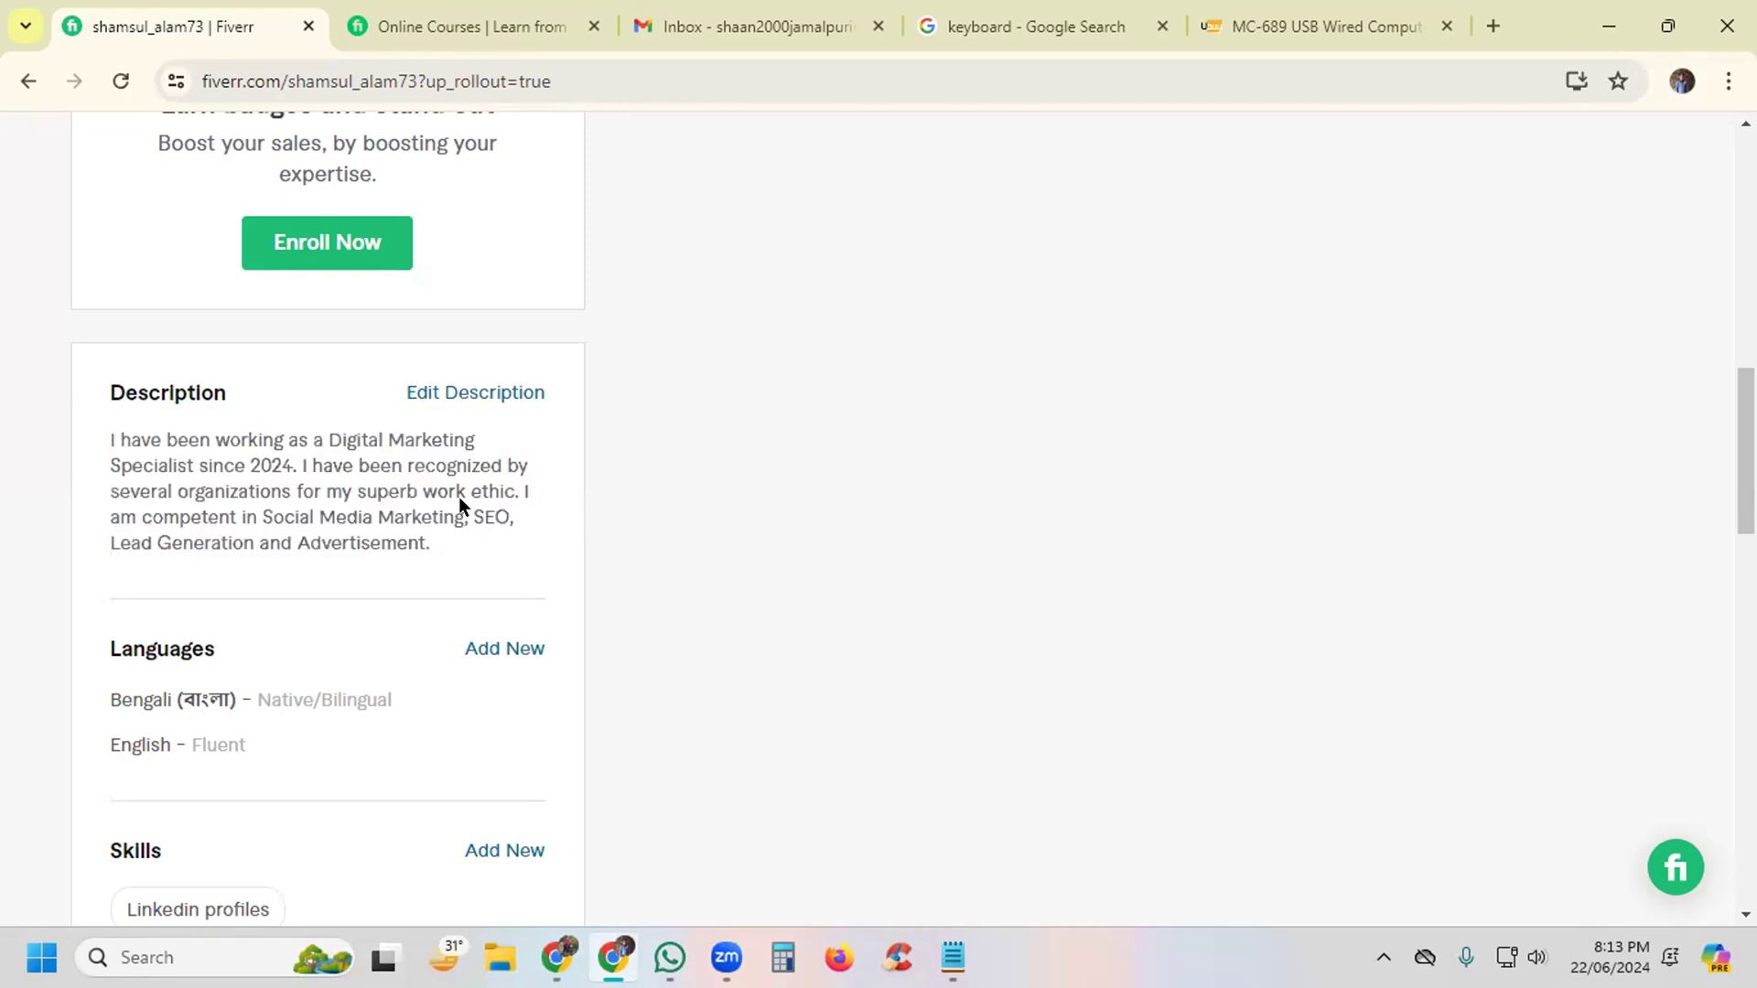
pyautogui.moveTo(432, 540); pyautogui.dragTo(130, 503)
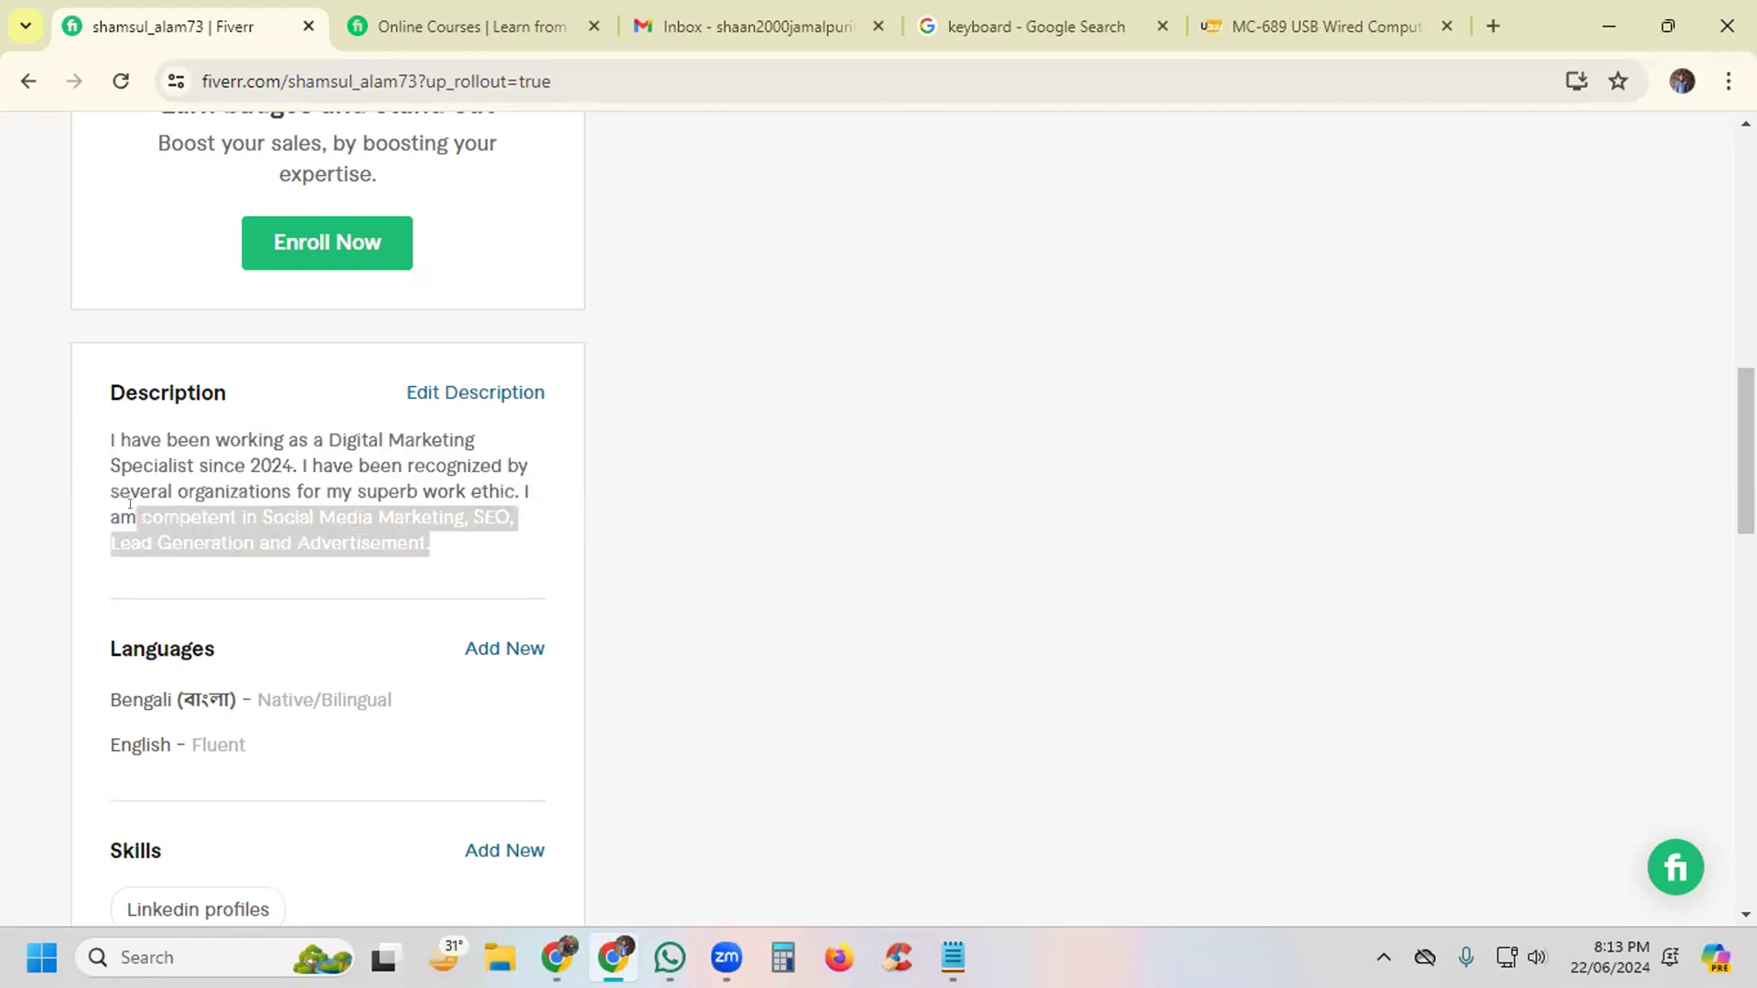
pyautogui.click(320, 523)
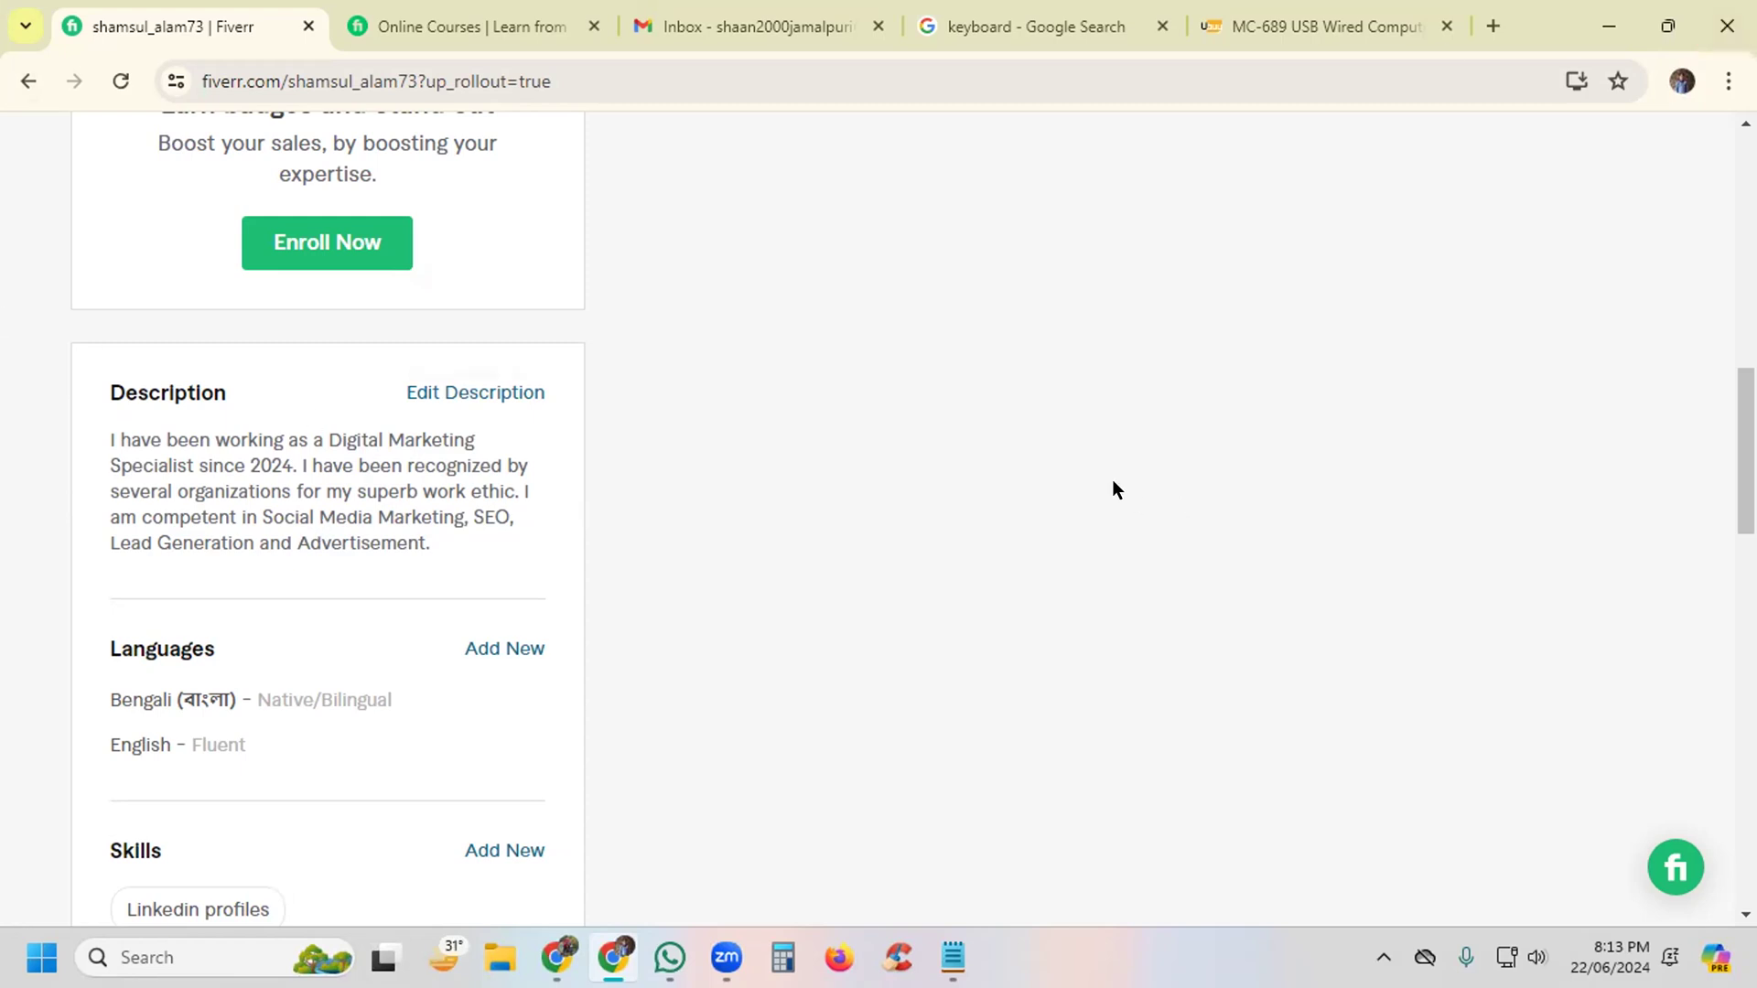
pyautogui.scroll(10, 1111, 480)
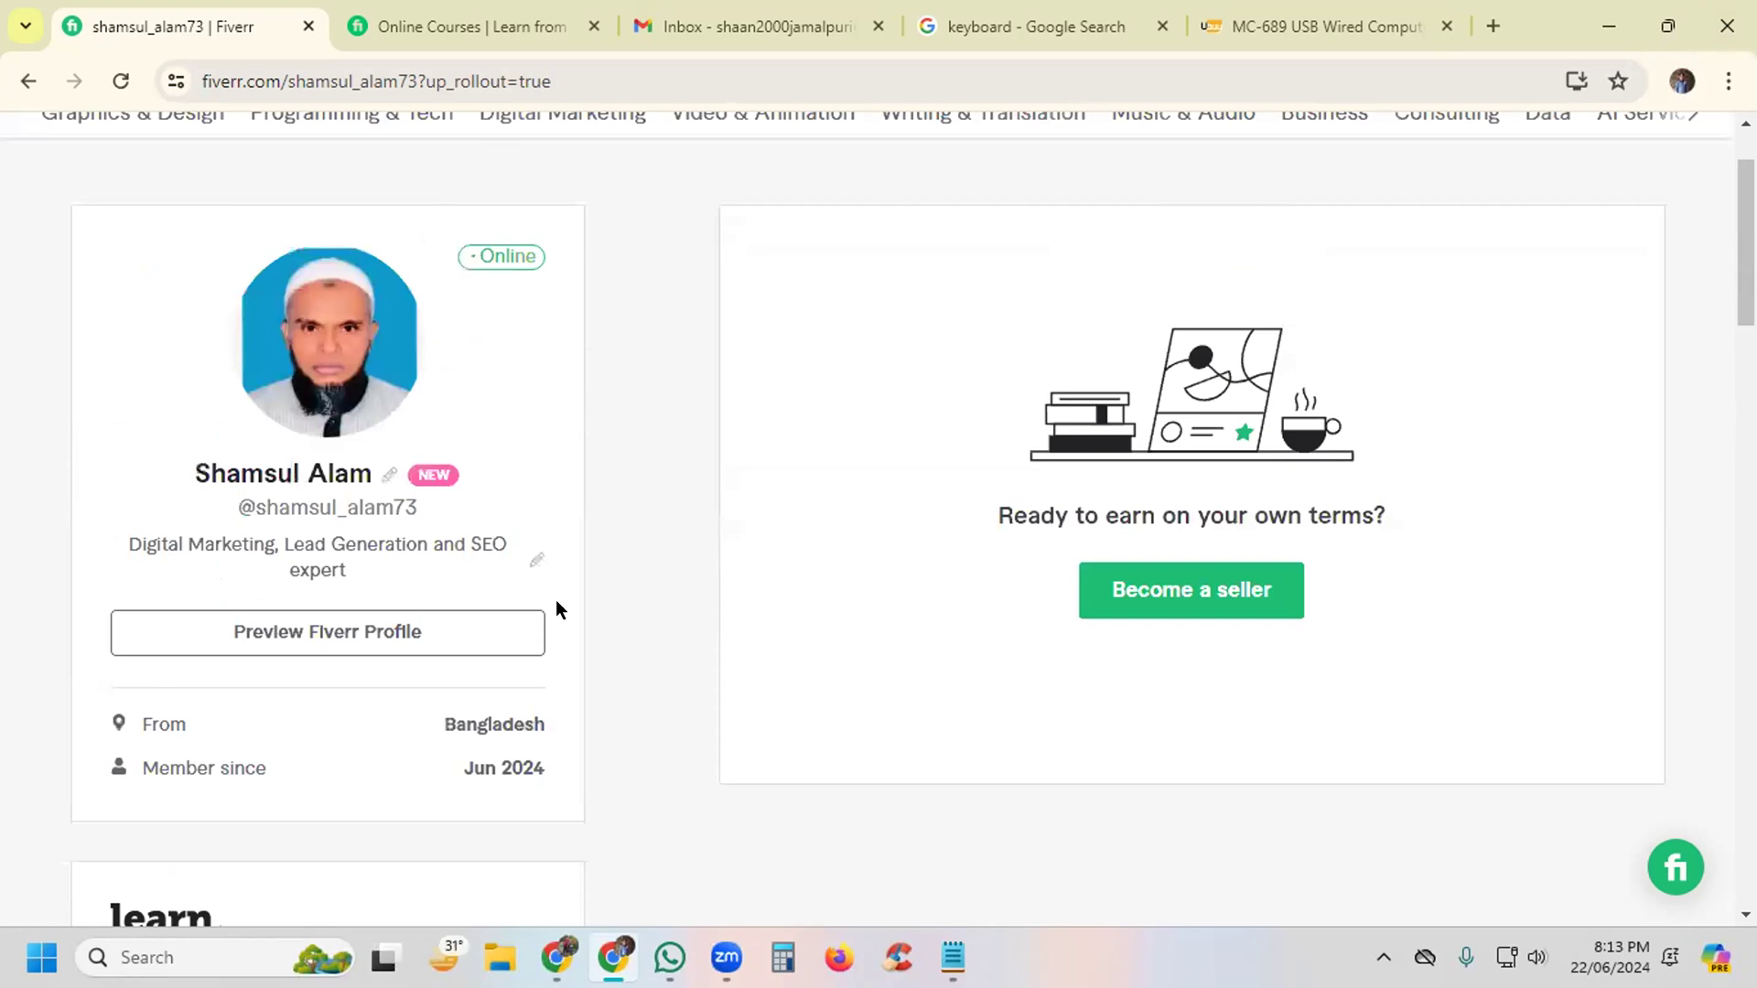
pyautogui.scroll(-5, 646, 602)
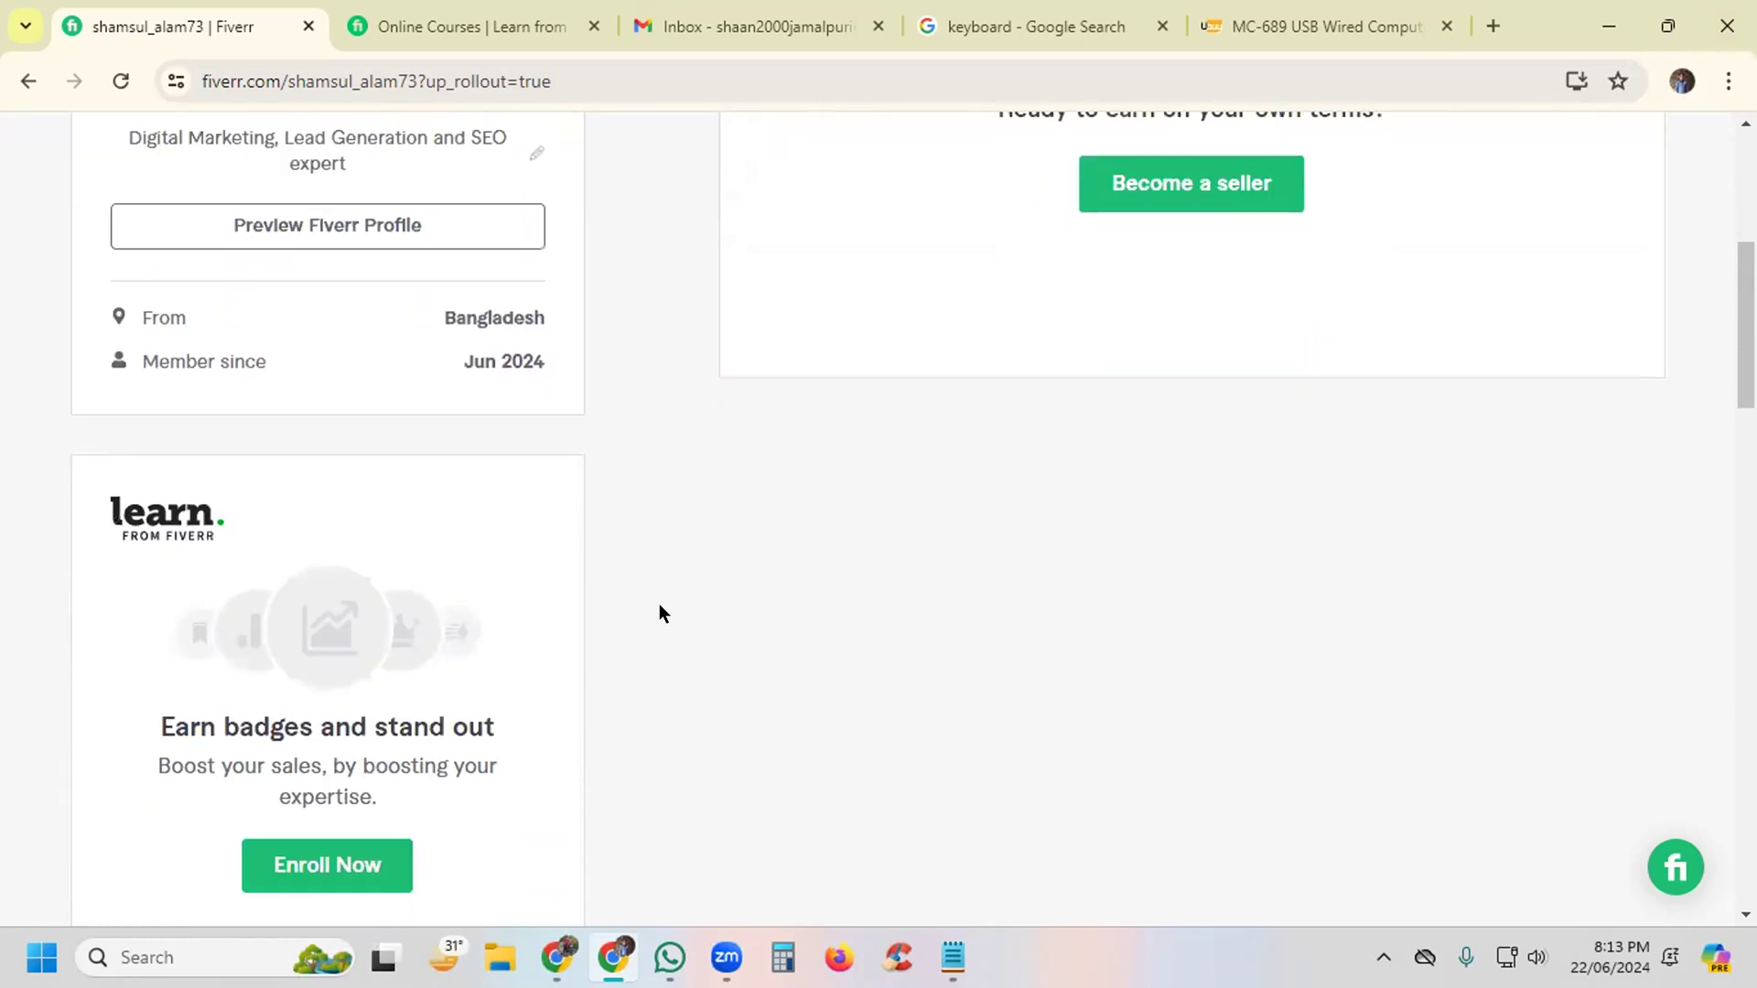
pyautogui.scroll(-3, 664, 630)
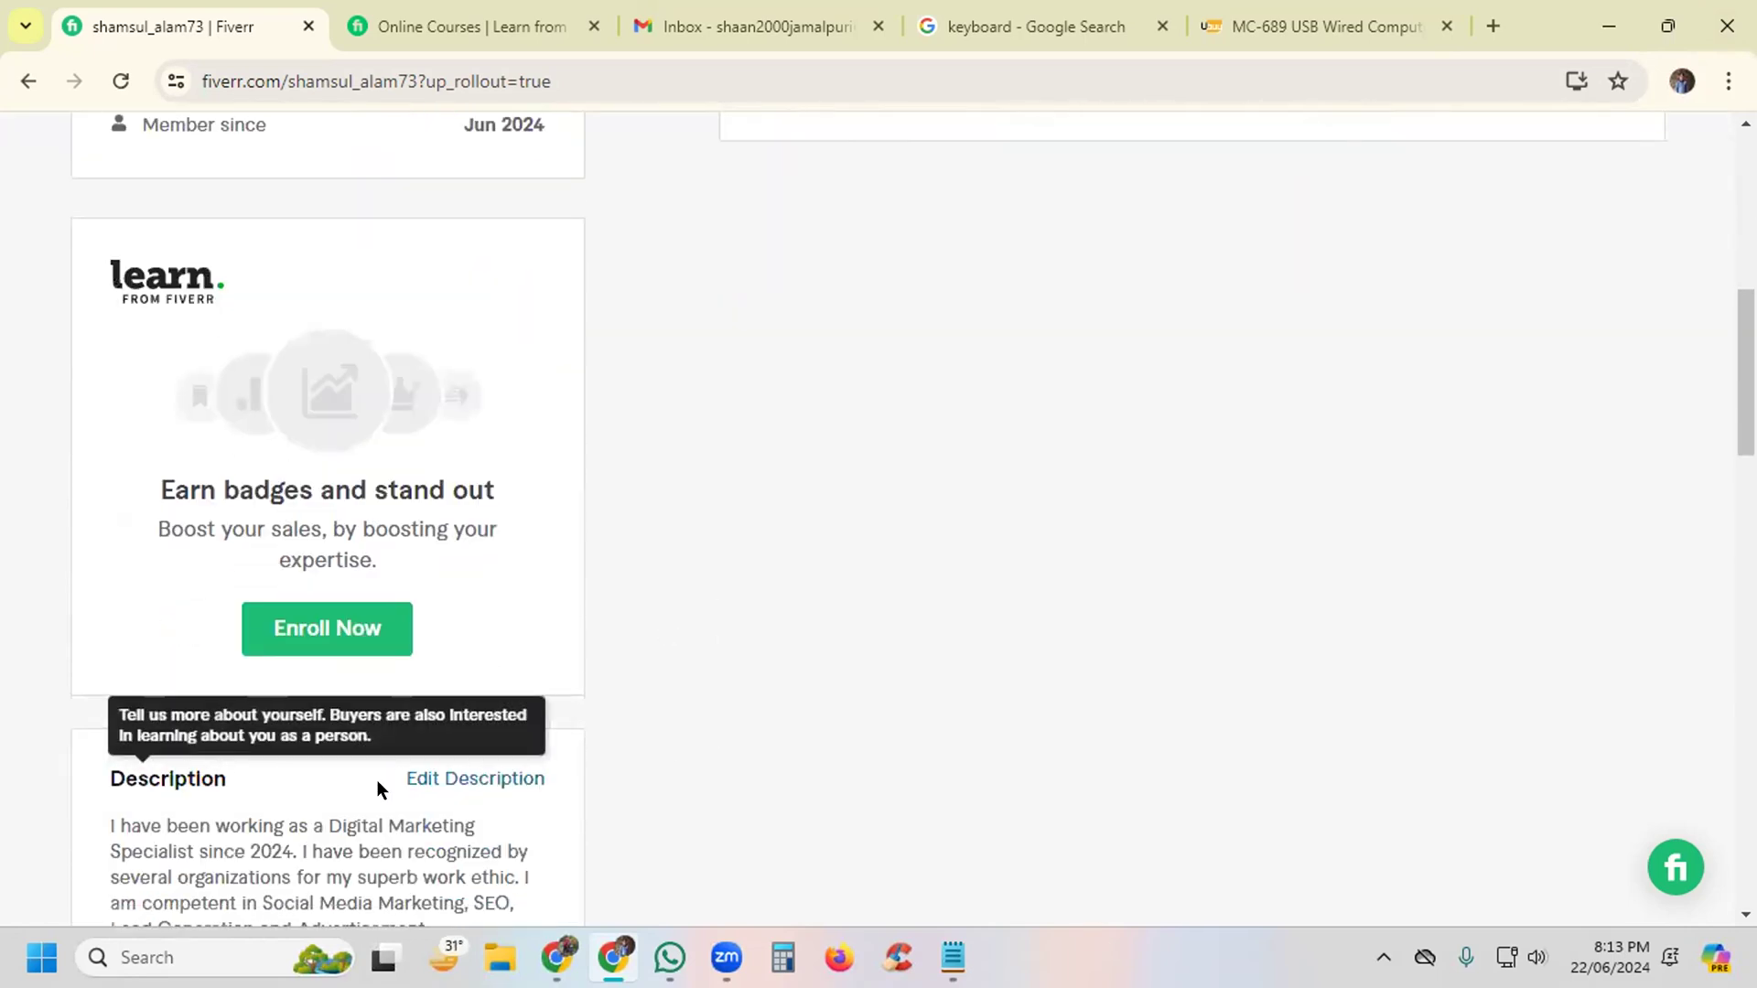
pyautogui.scroll(-3, 381, 789)
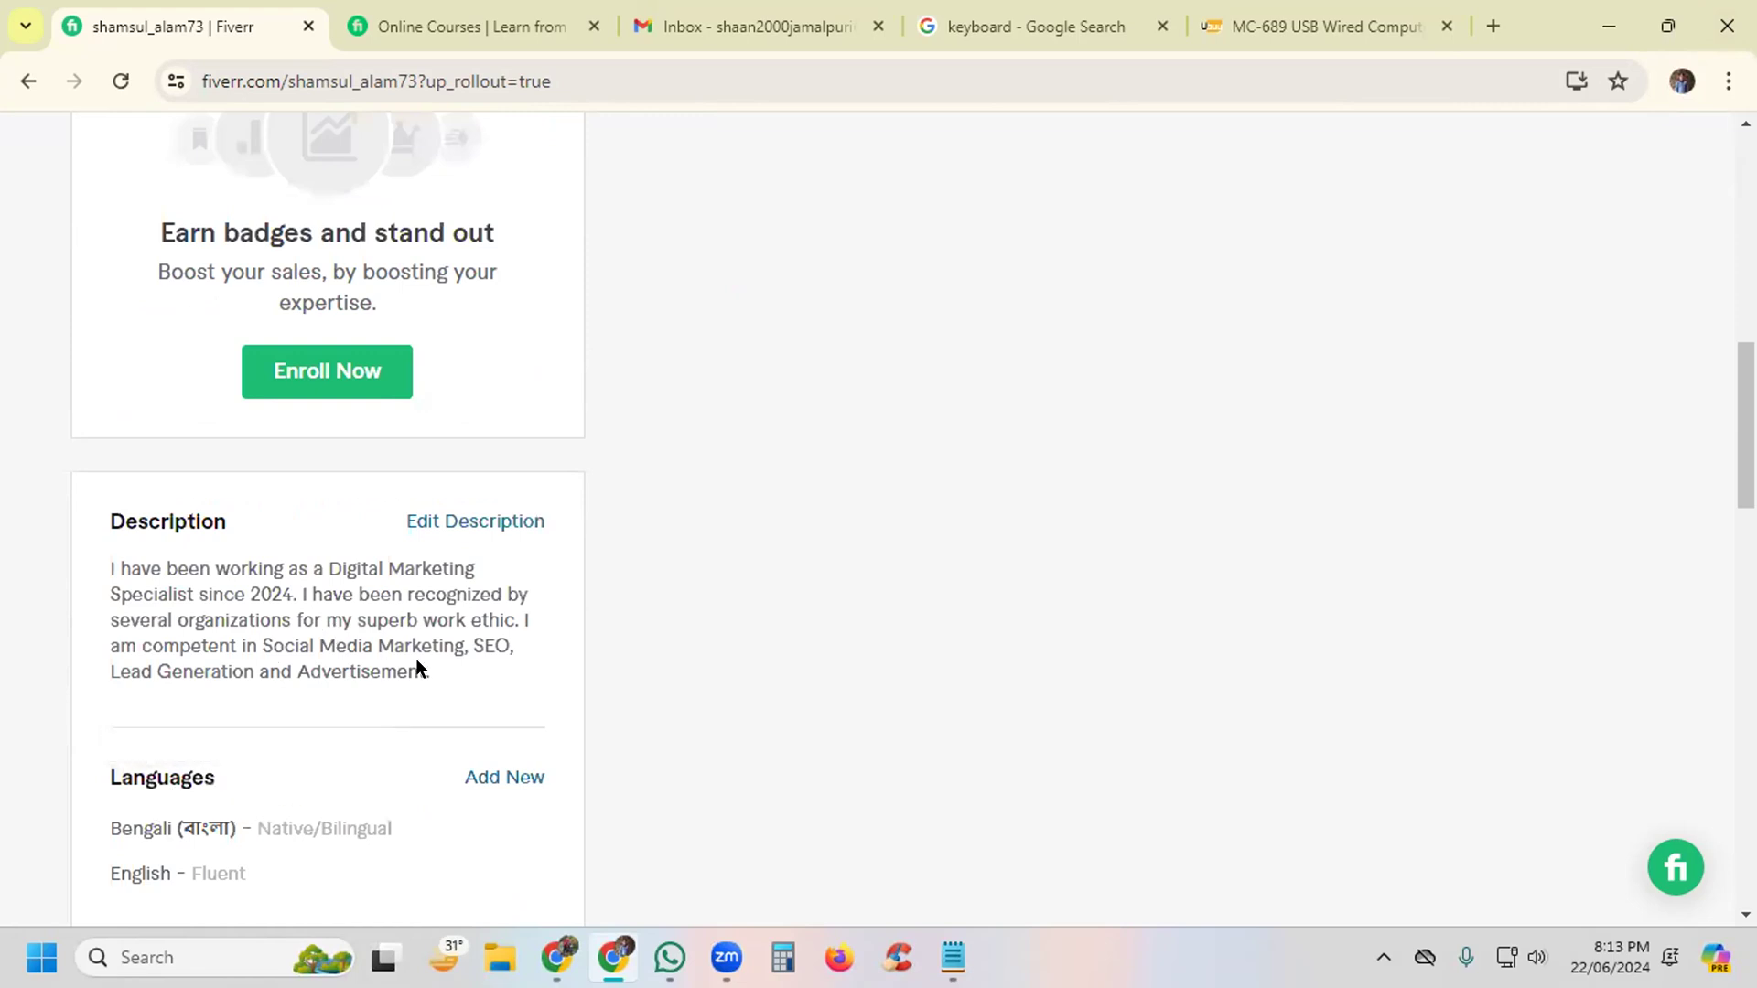
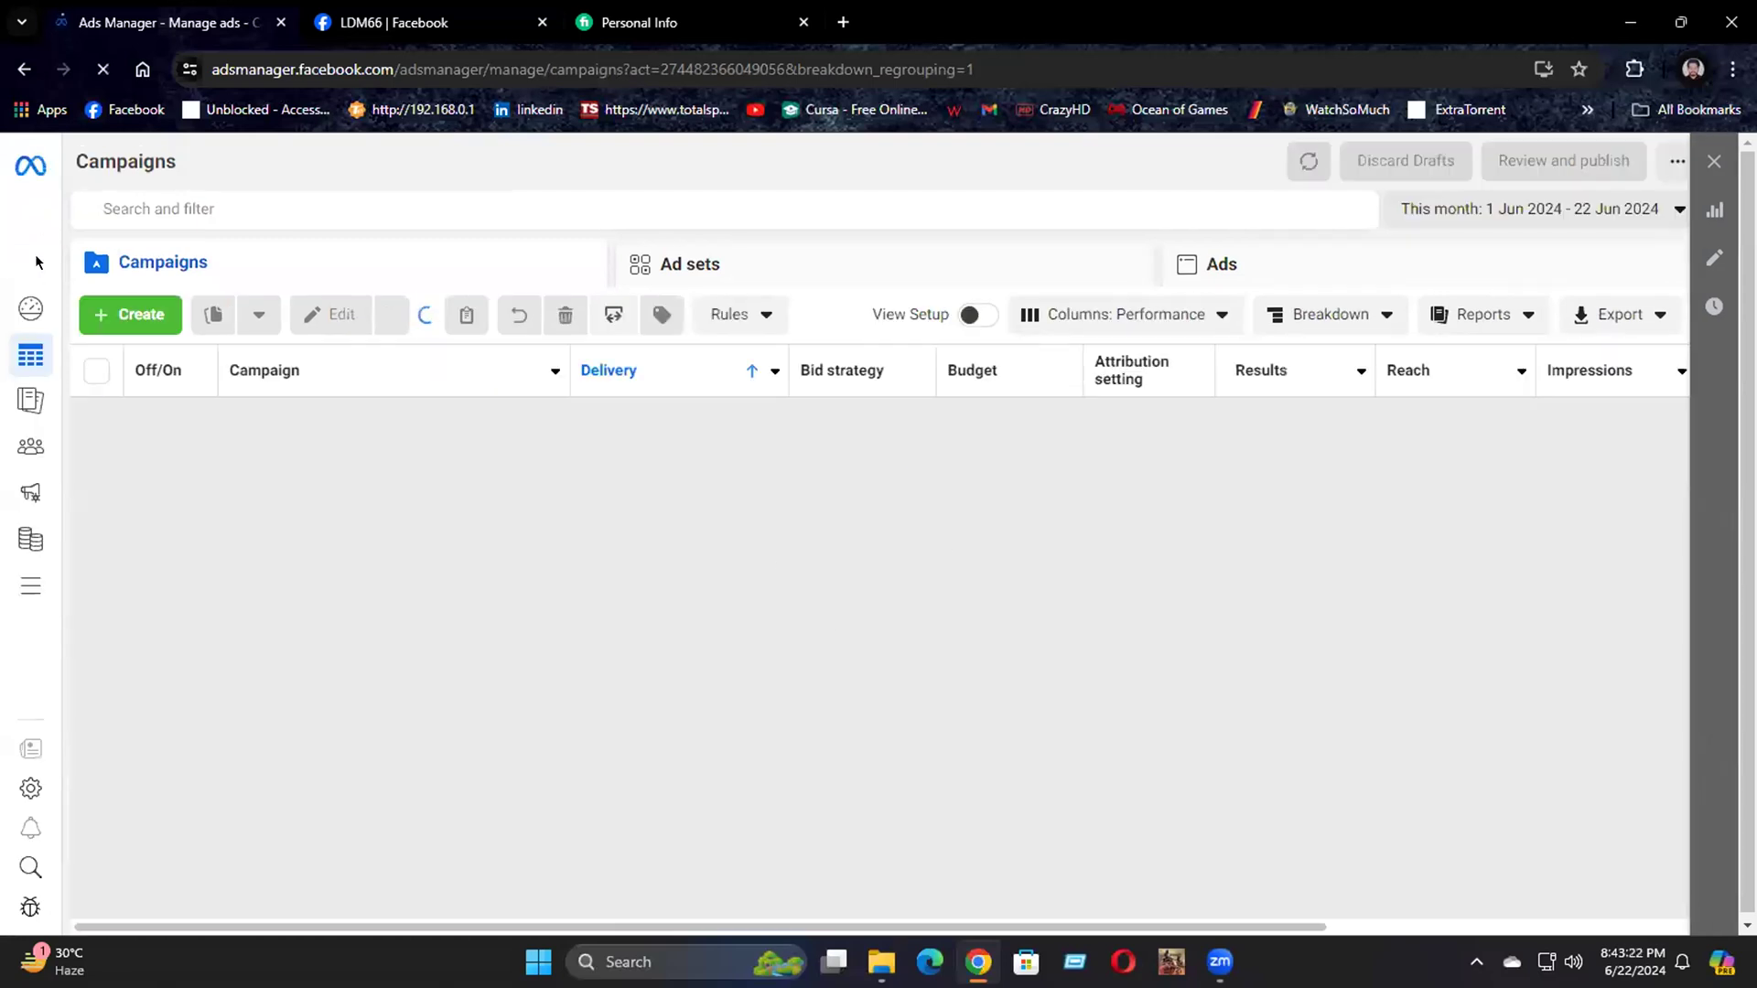
# - Start creating a new business portfolio from the account switcher, then cancel it and close the switcher
pyautogui.moveTo(25, 238)
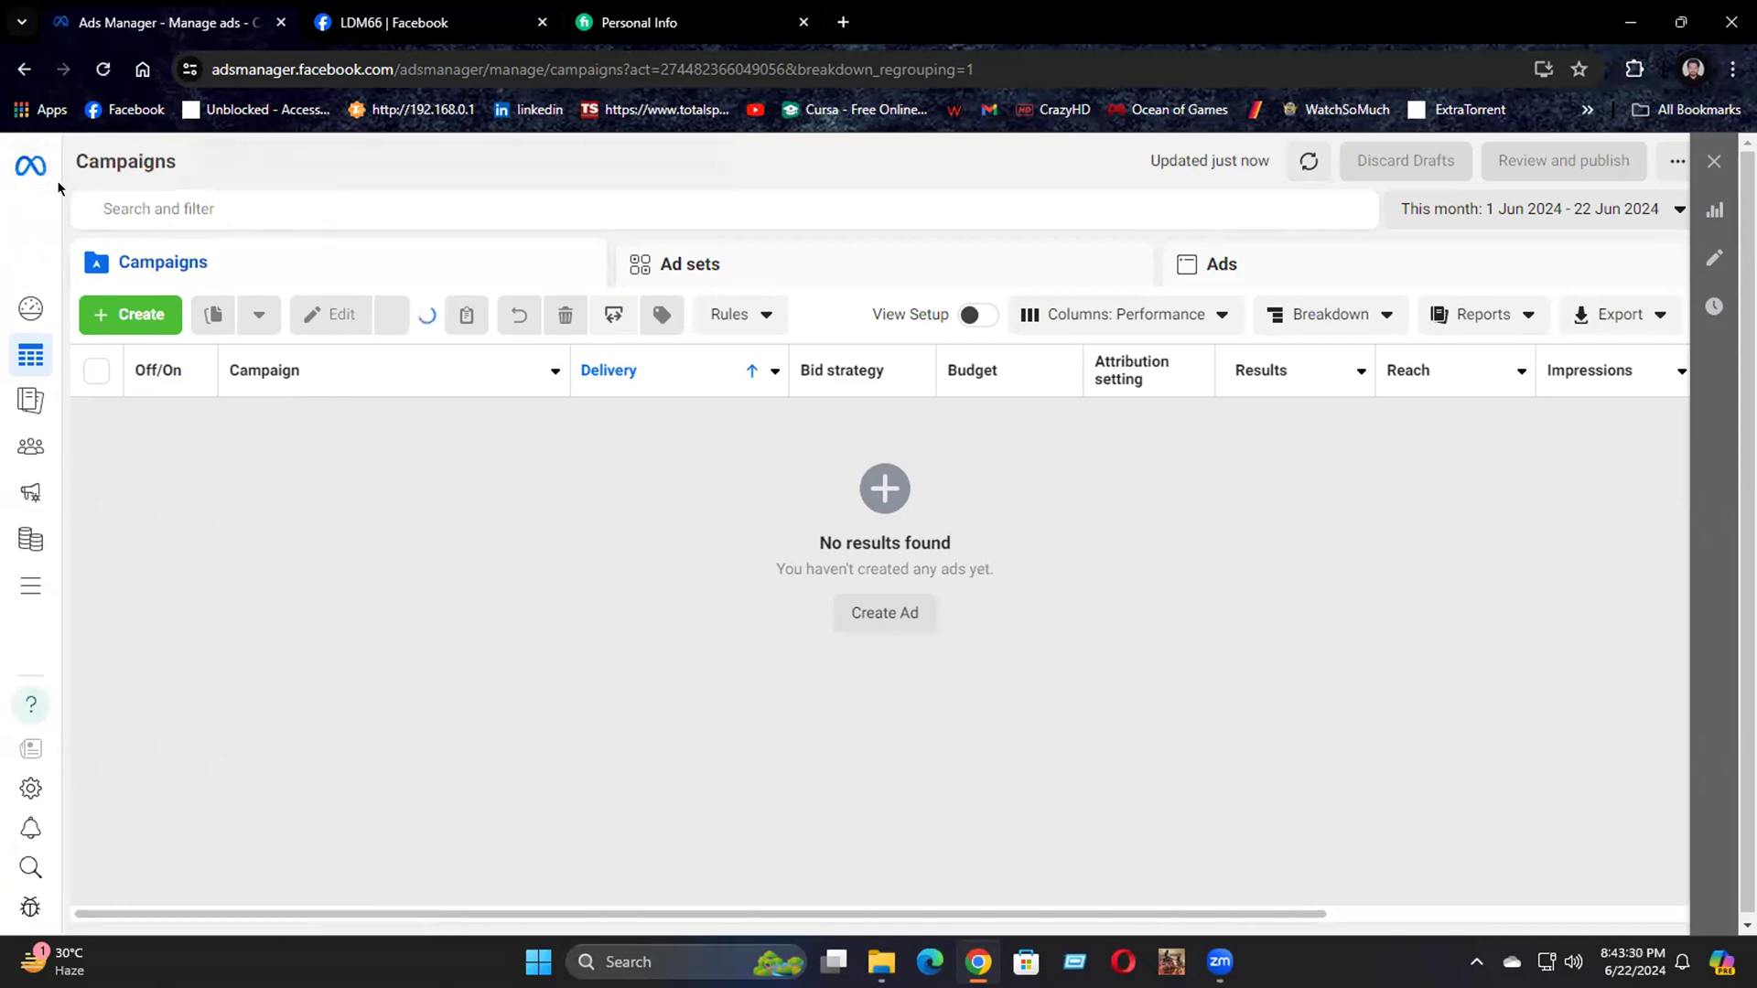
pyautogui.click(31, 230)
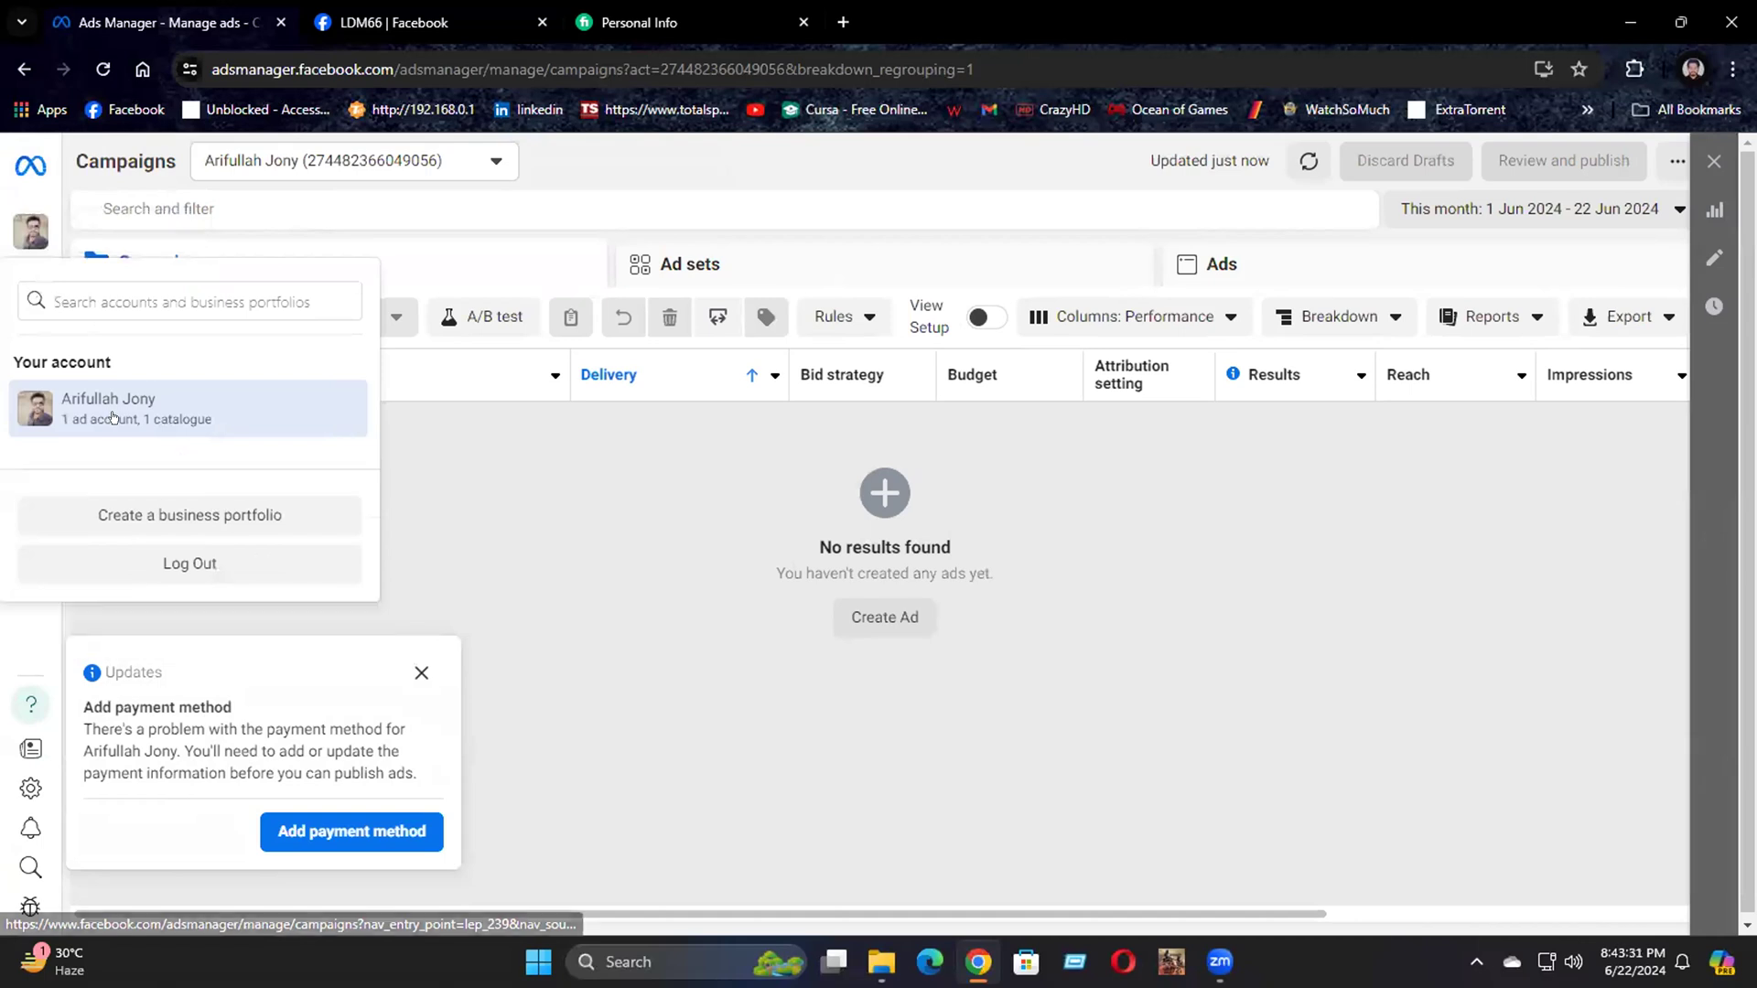
pyautogui.click(220, 518)
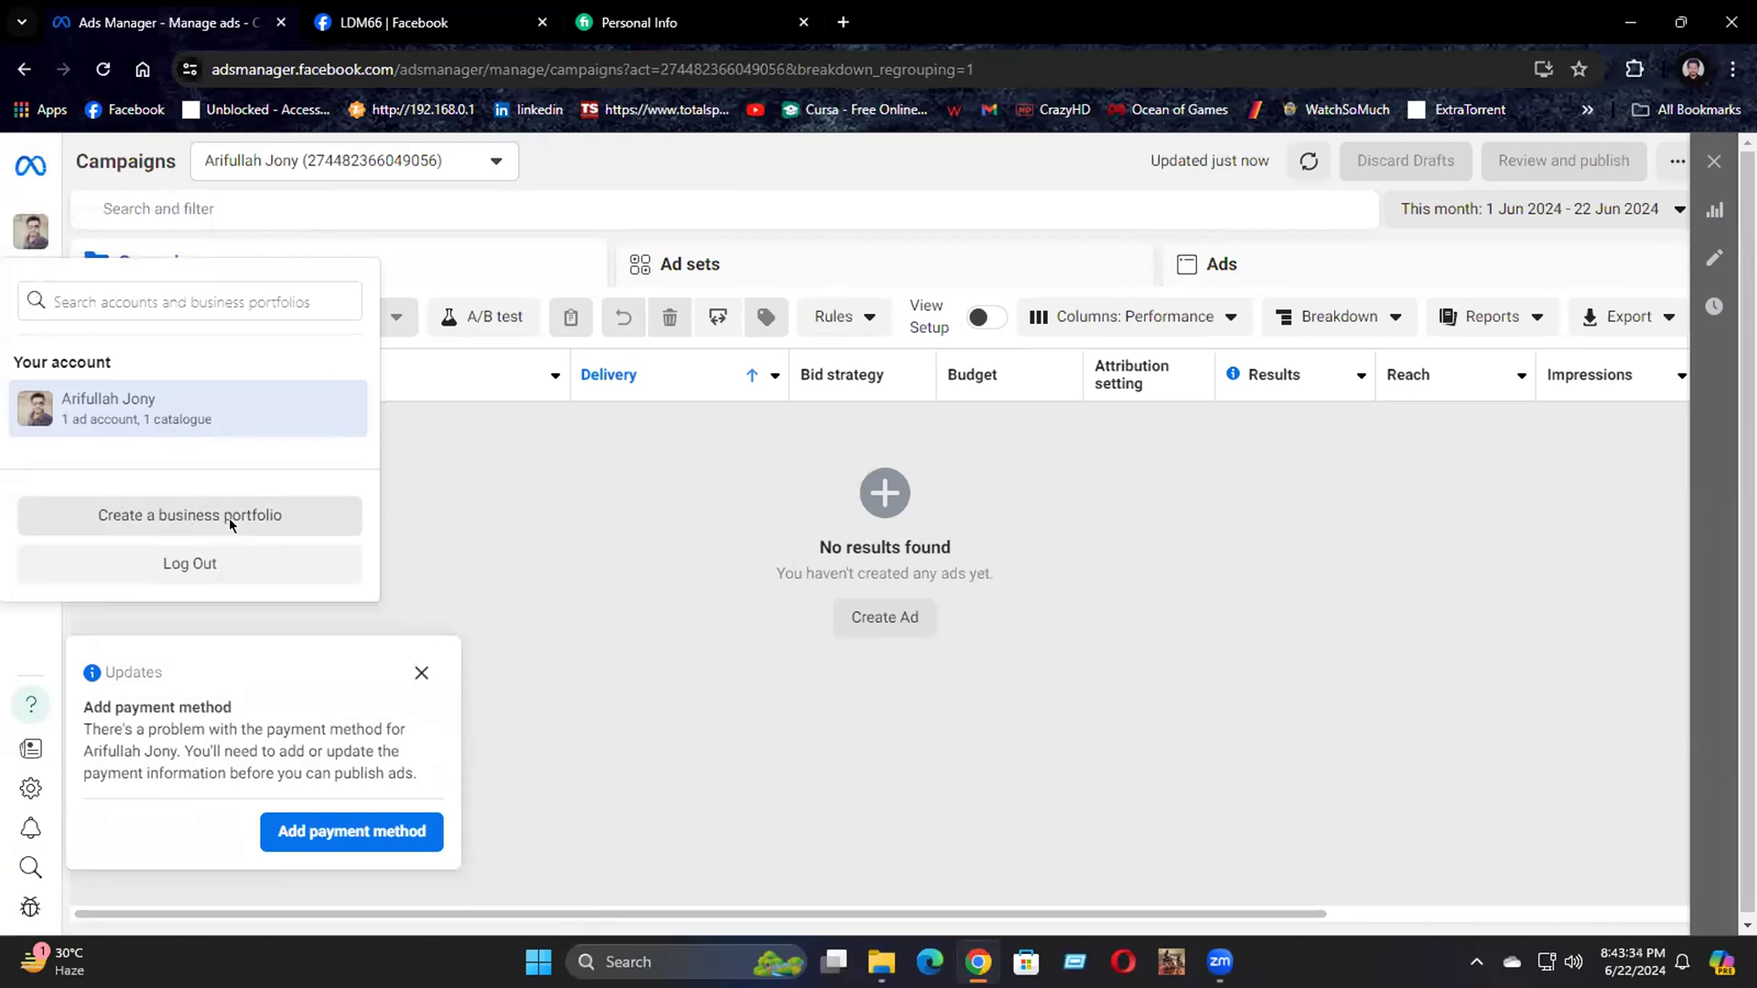
pyautogui.click(697, 390)
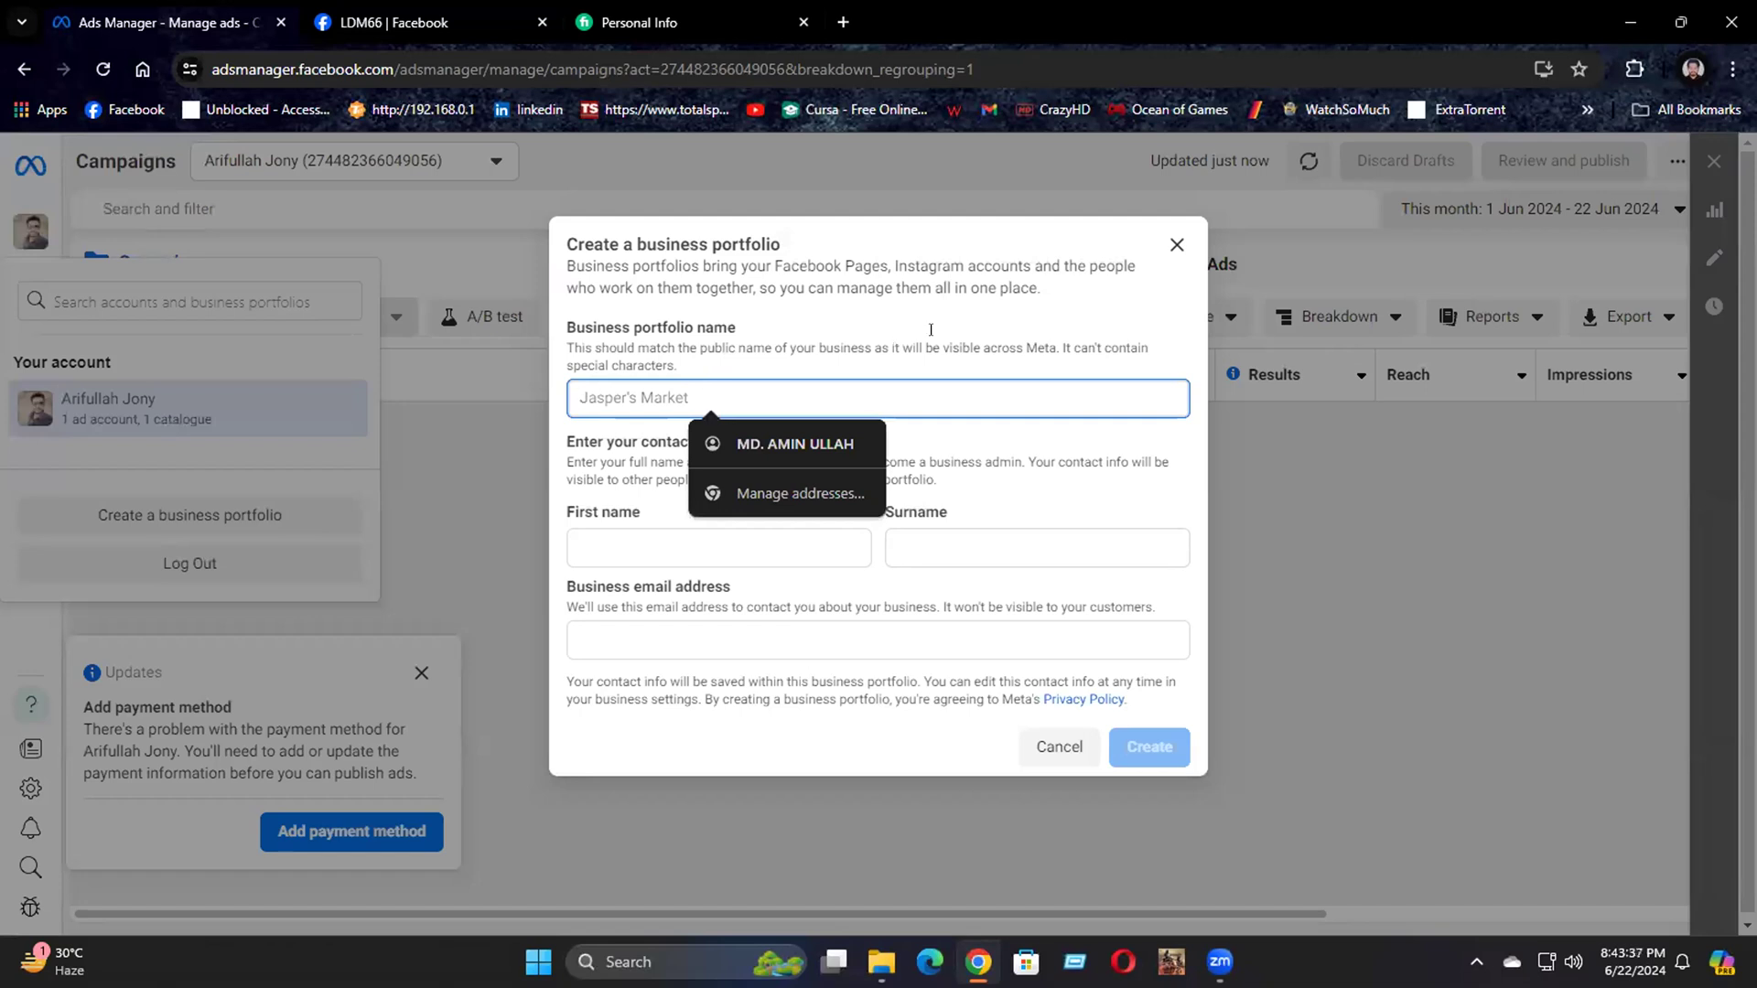
pyautogui.click(1043, 745)
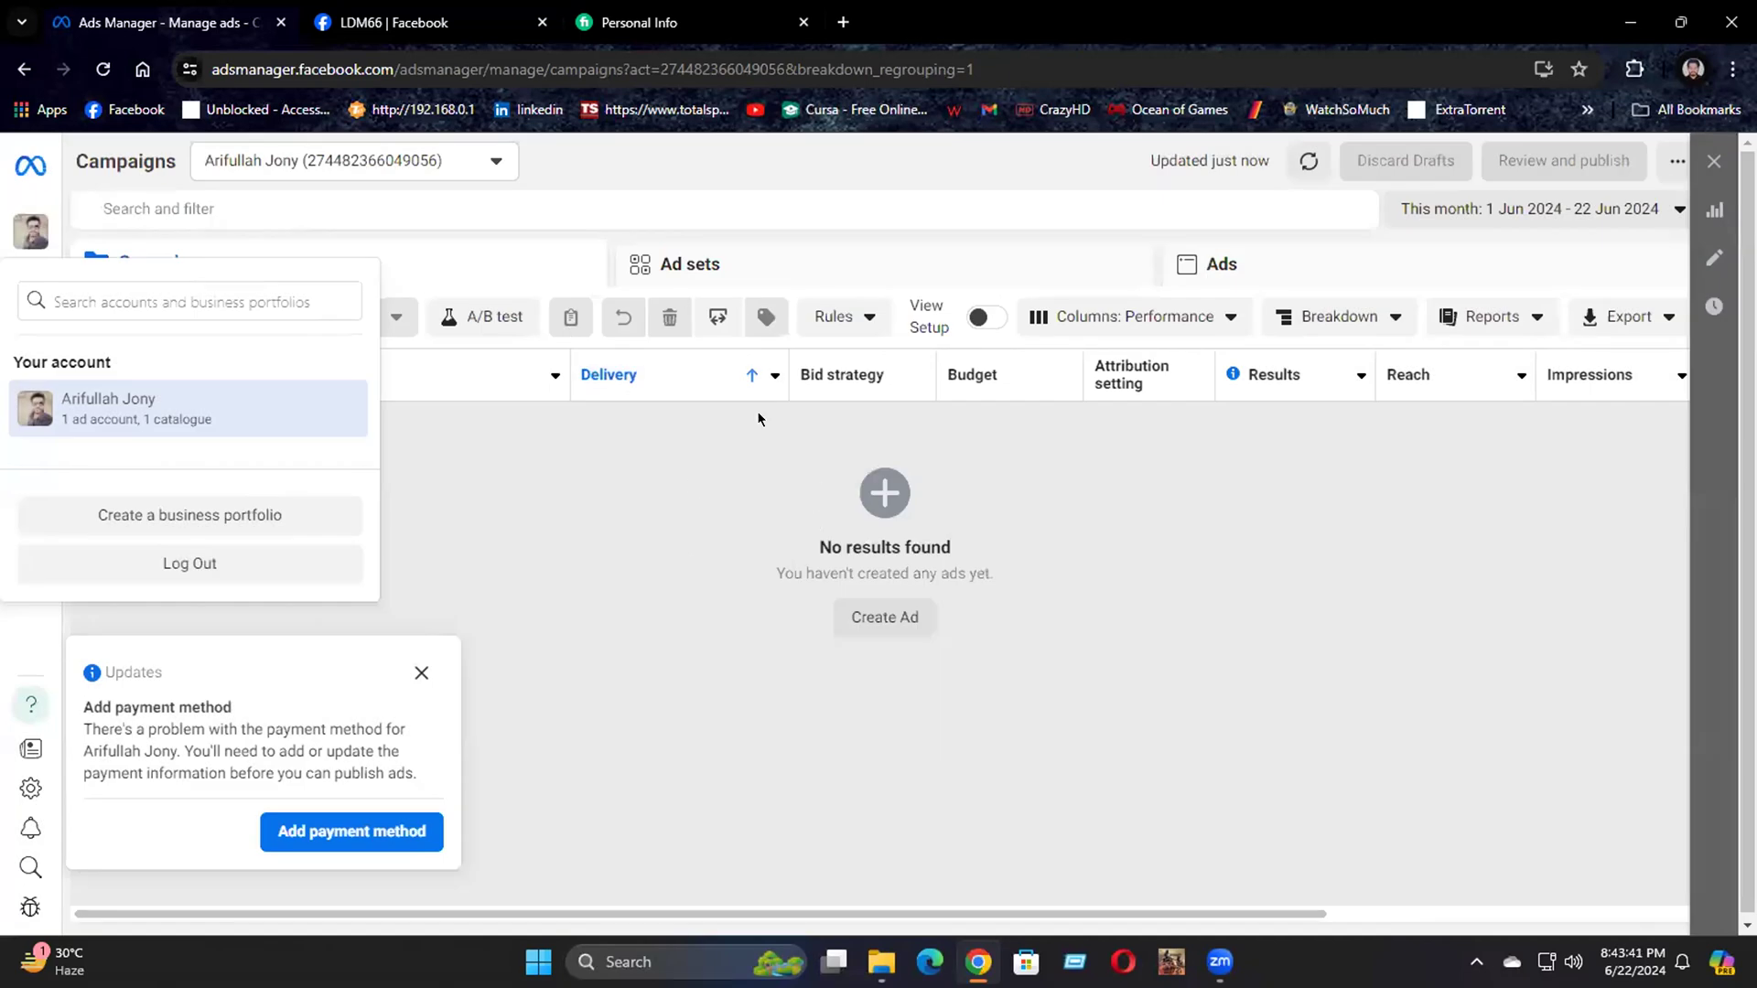
pyautogui.click(599, 560)
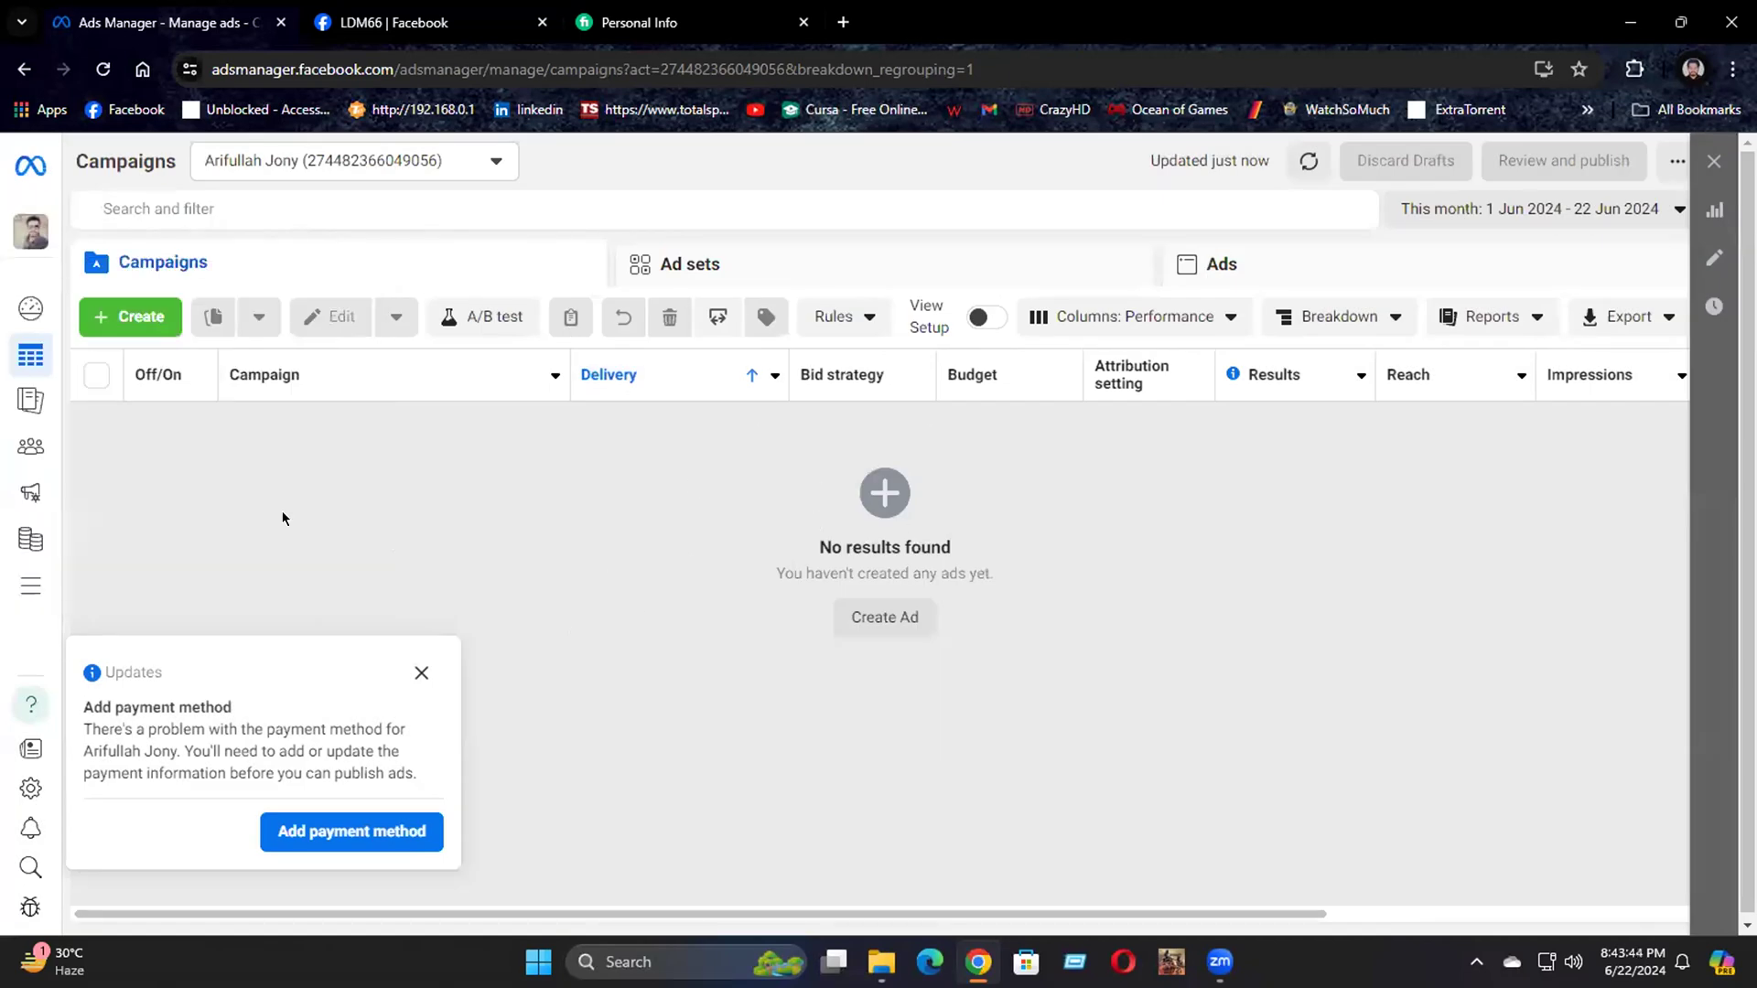
# - Dismiss the add-payment-method notice in Ads Manager and open a fresh browser tab
pyautogui.click(28, 238)
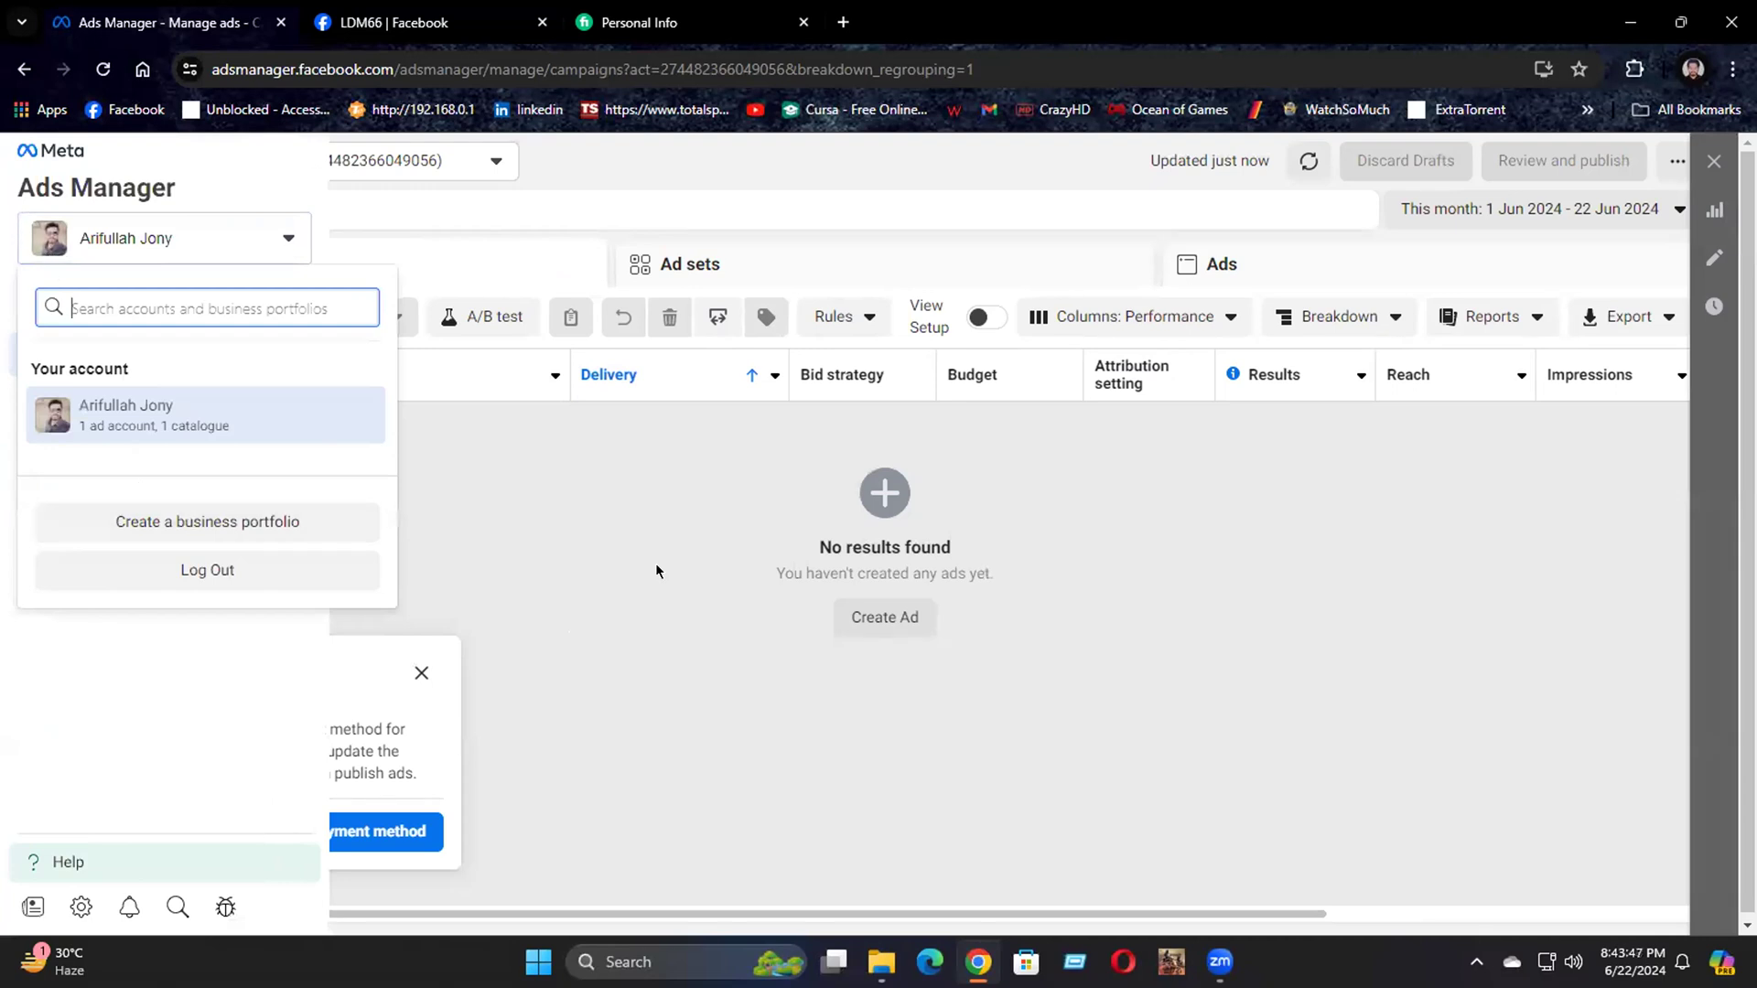
pyautogui.click(622, 562)
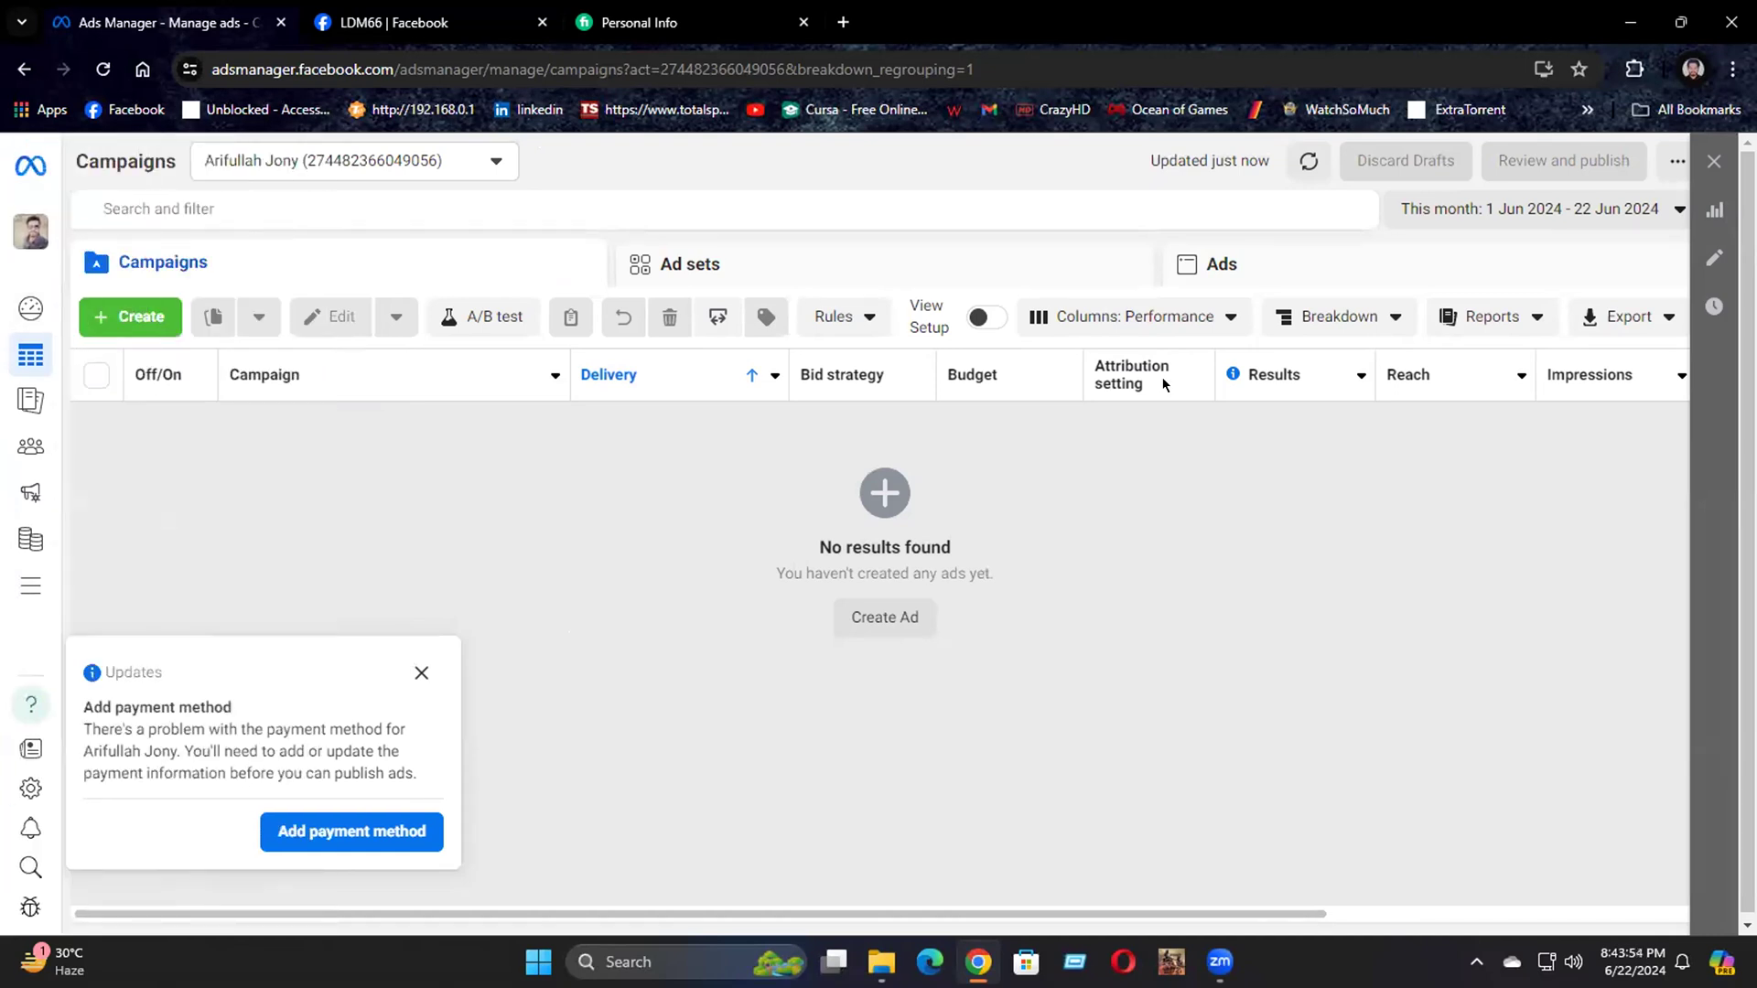
pyautogui.click(414, 671)
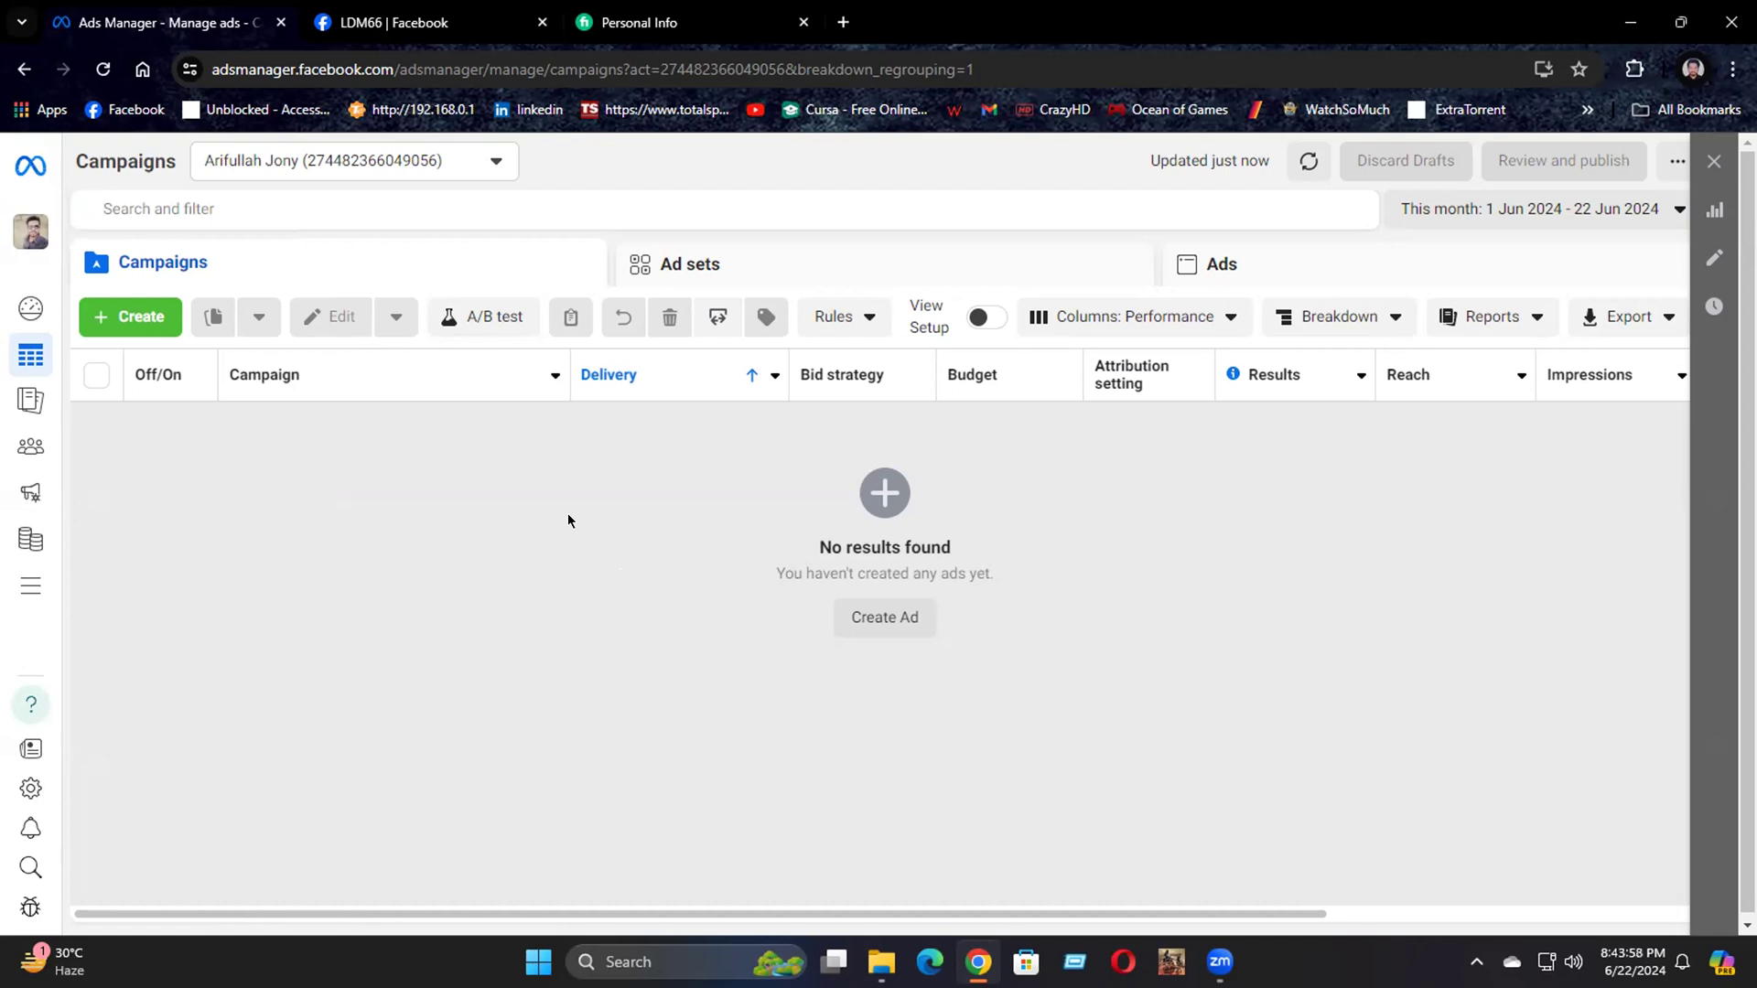
pyautogui.click(843, 22)
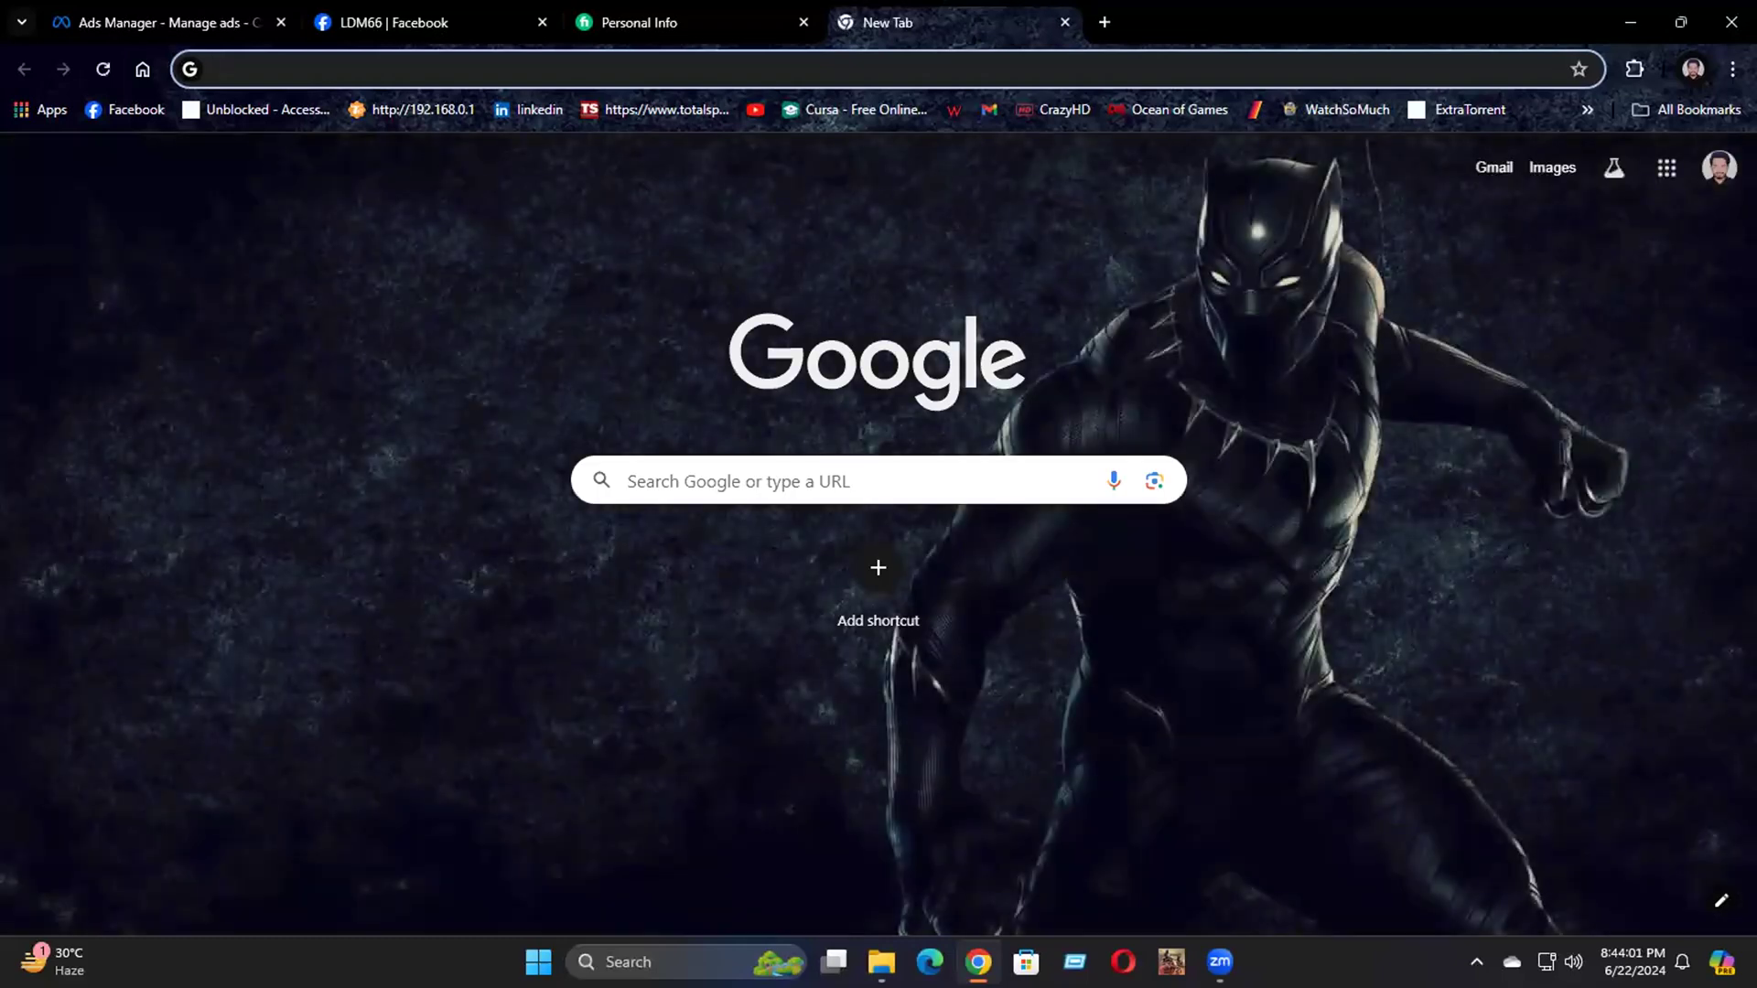
# - Go to business.facebook.com to load the Shopping Stoppage Business Suite home
pyautogui.write('bus')
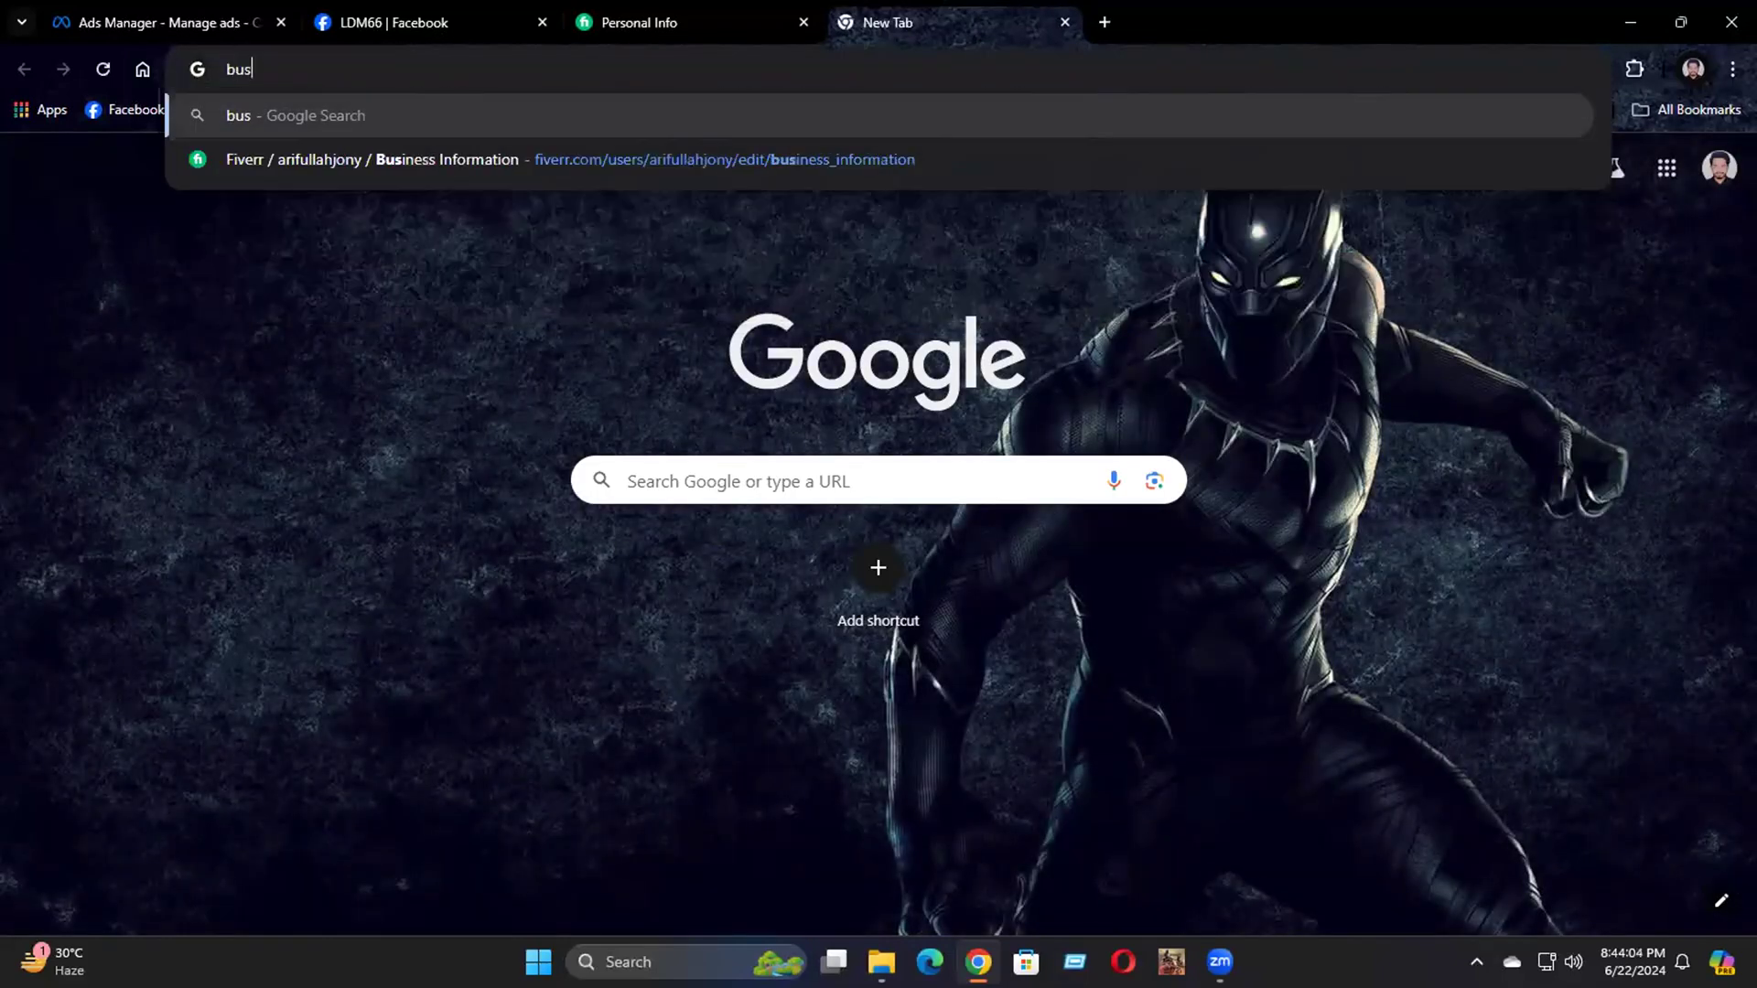
pyautogui.write('ine')
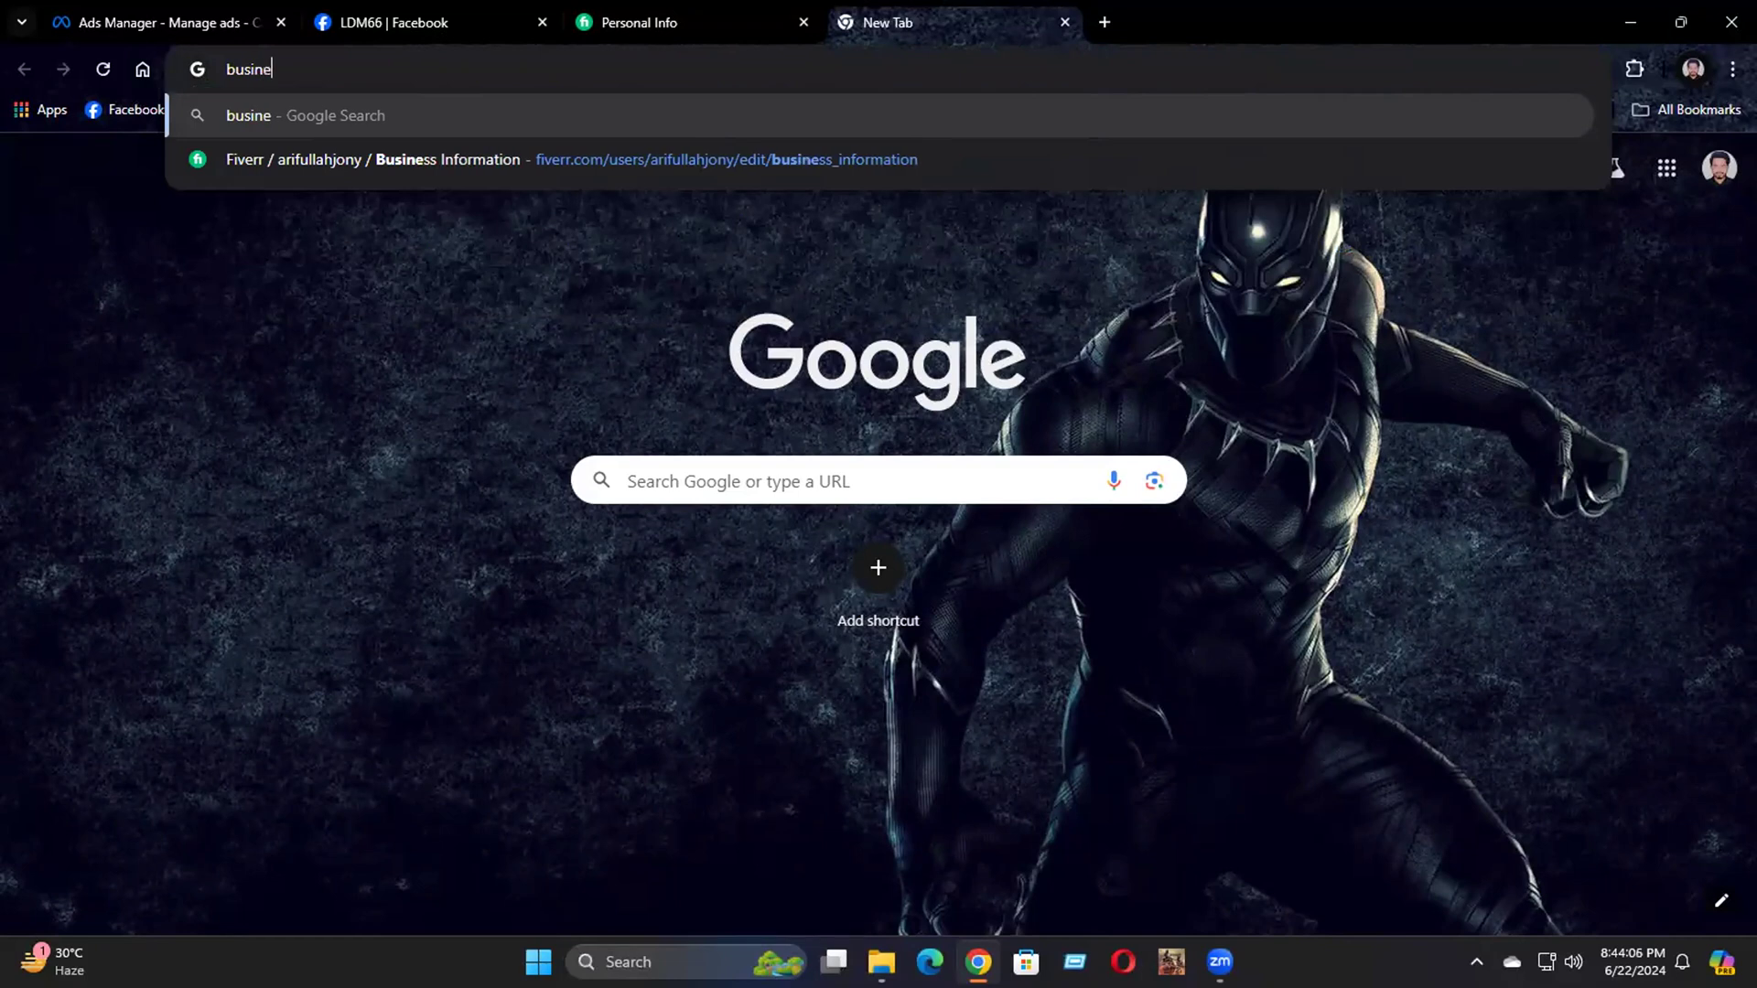
pyautogui.write('ss.f')
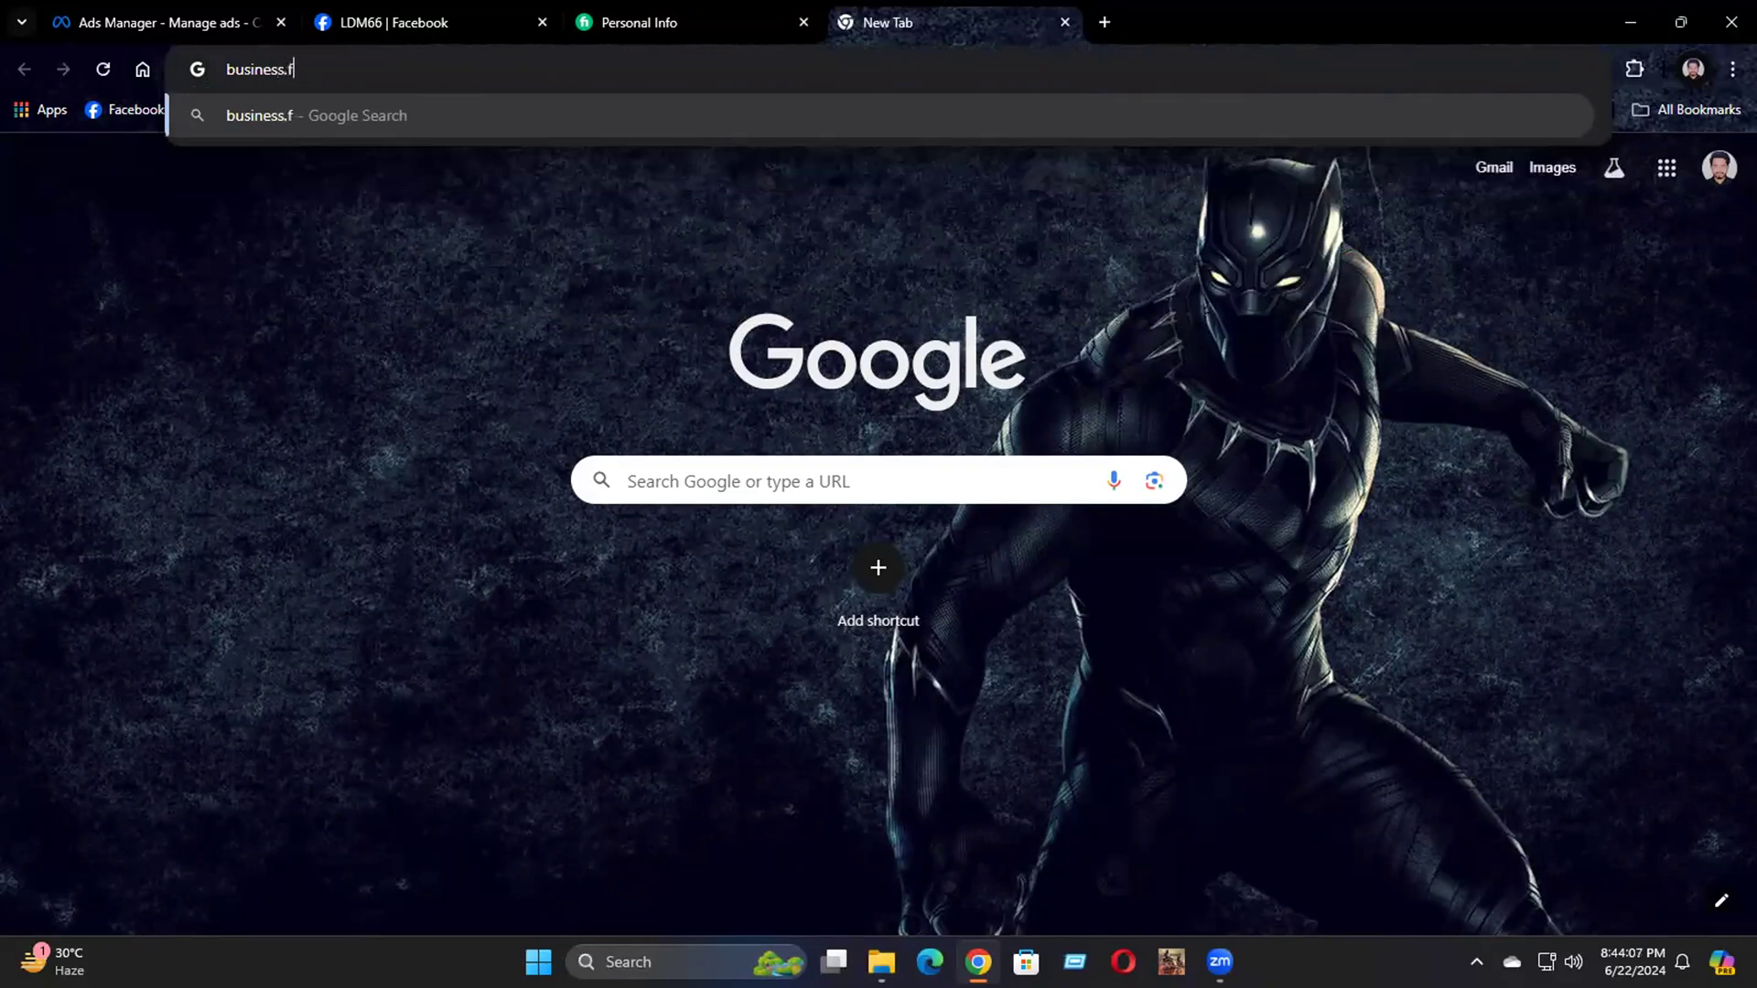
pyautogui.write('acebook')
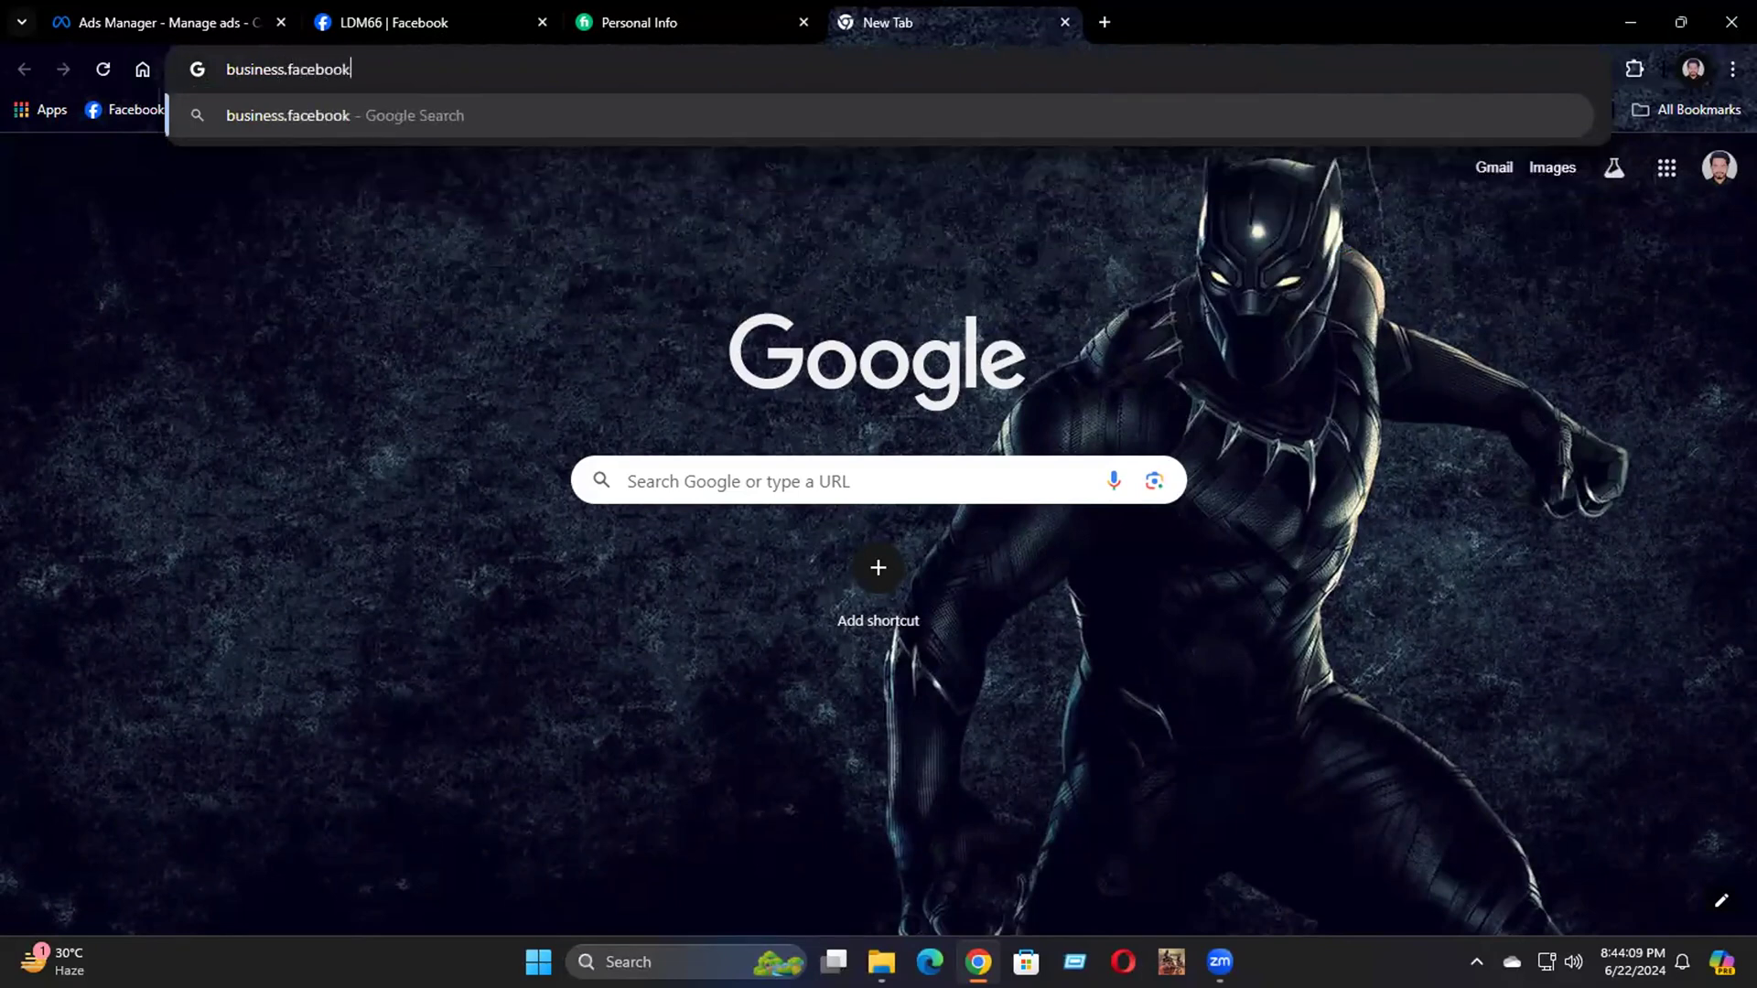
pyautogui.write('.com')
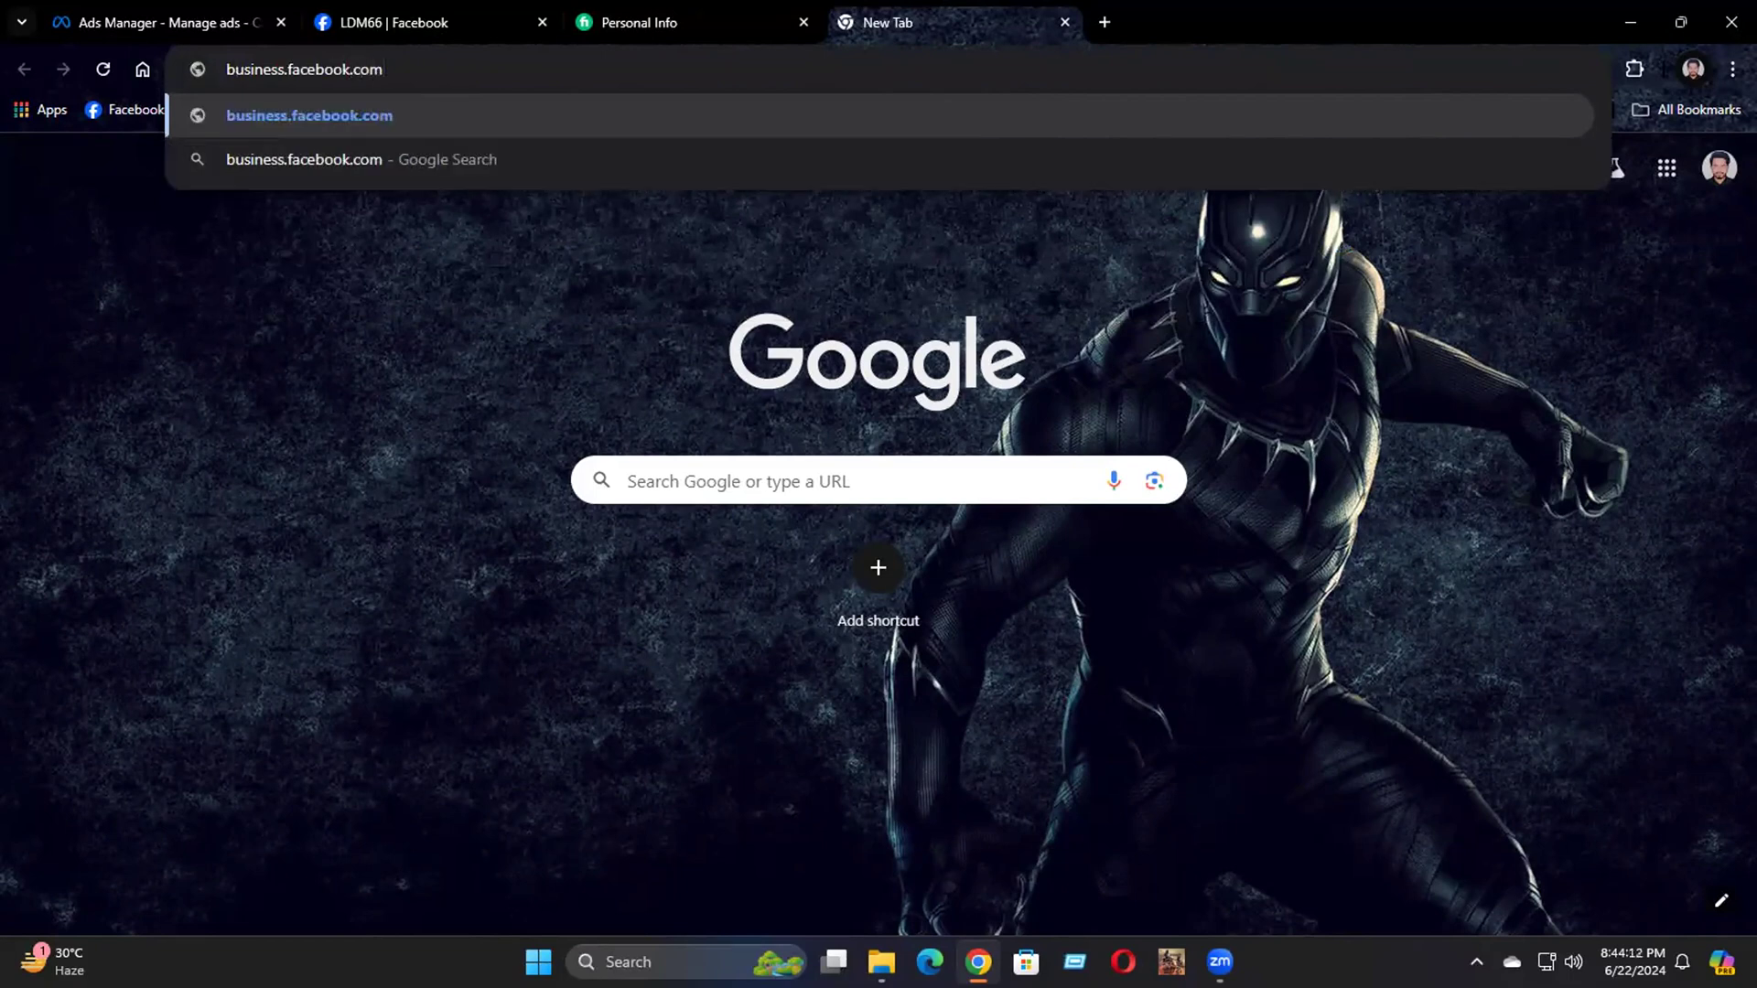
pyautogui.press('Return')
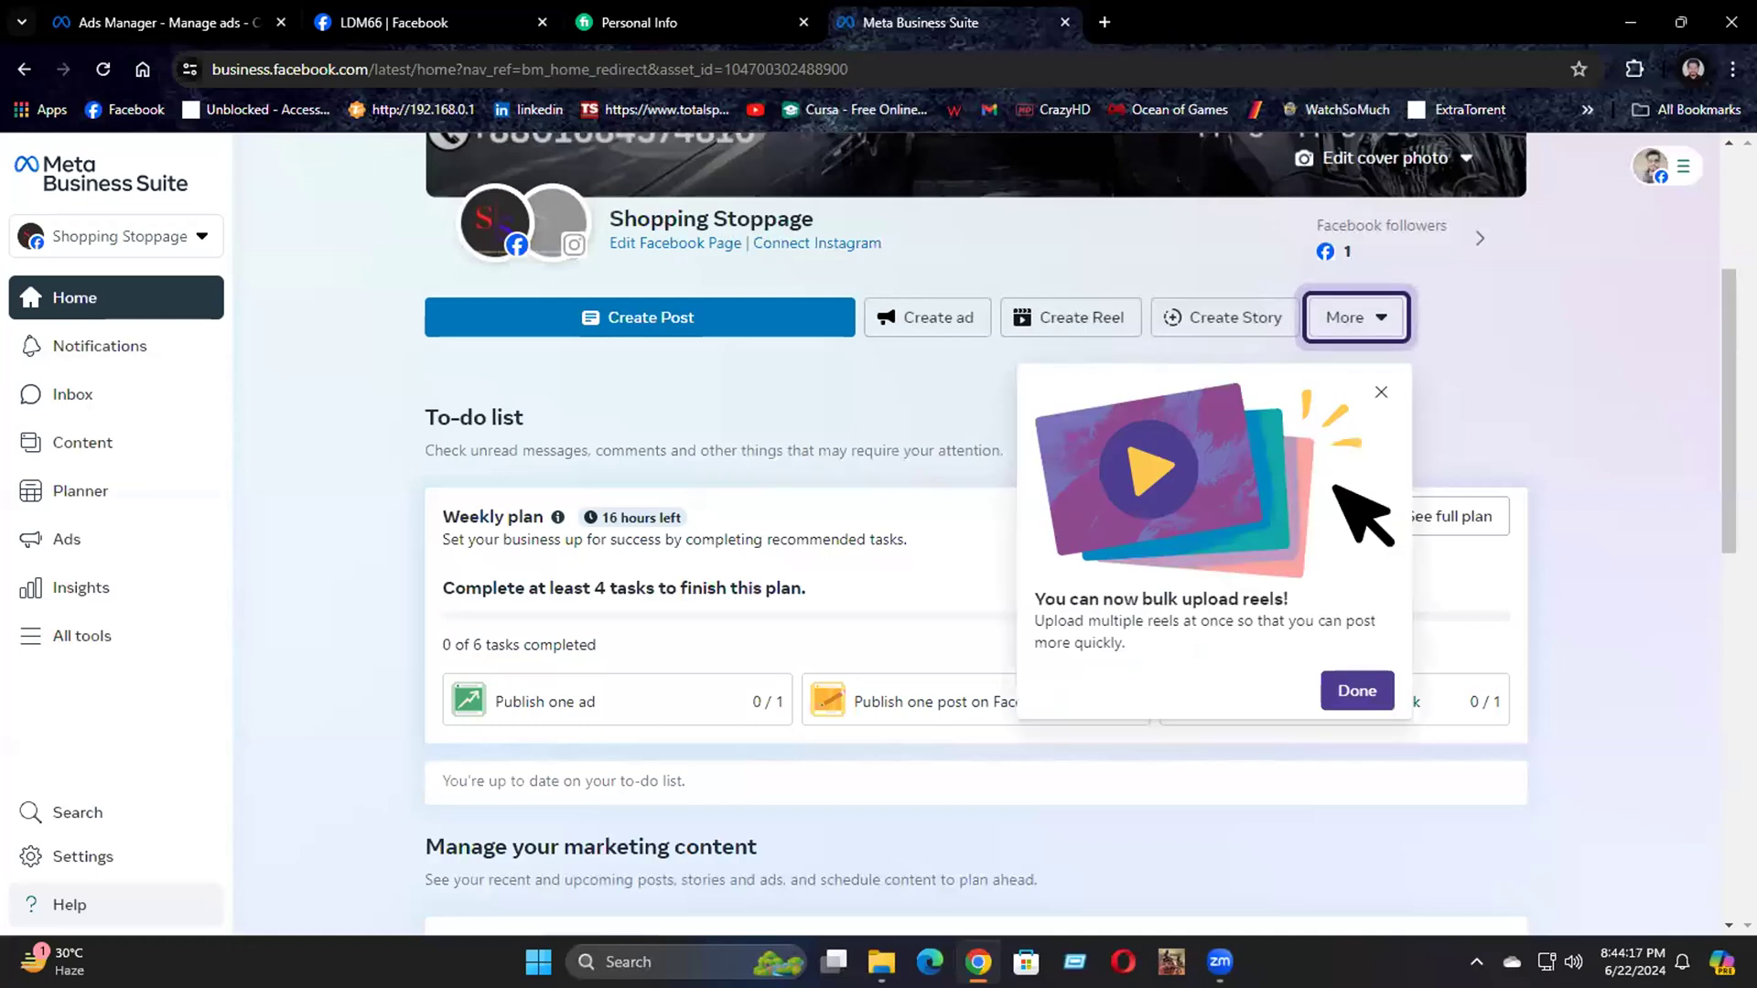
# - Dismiss the bulk upload reels tip and see that the portfolio limit blocks a new business portfolio
pyautogui.click(315, 417)
pyautogui.click(135, 239)
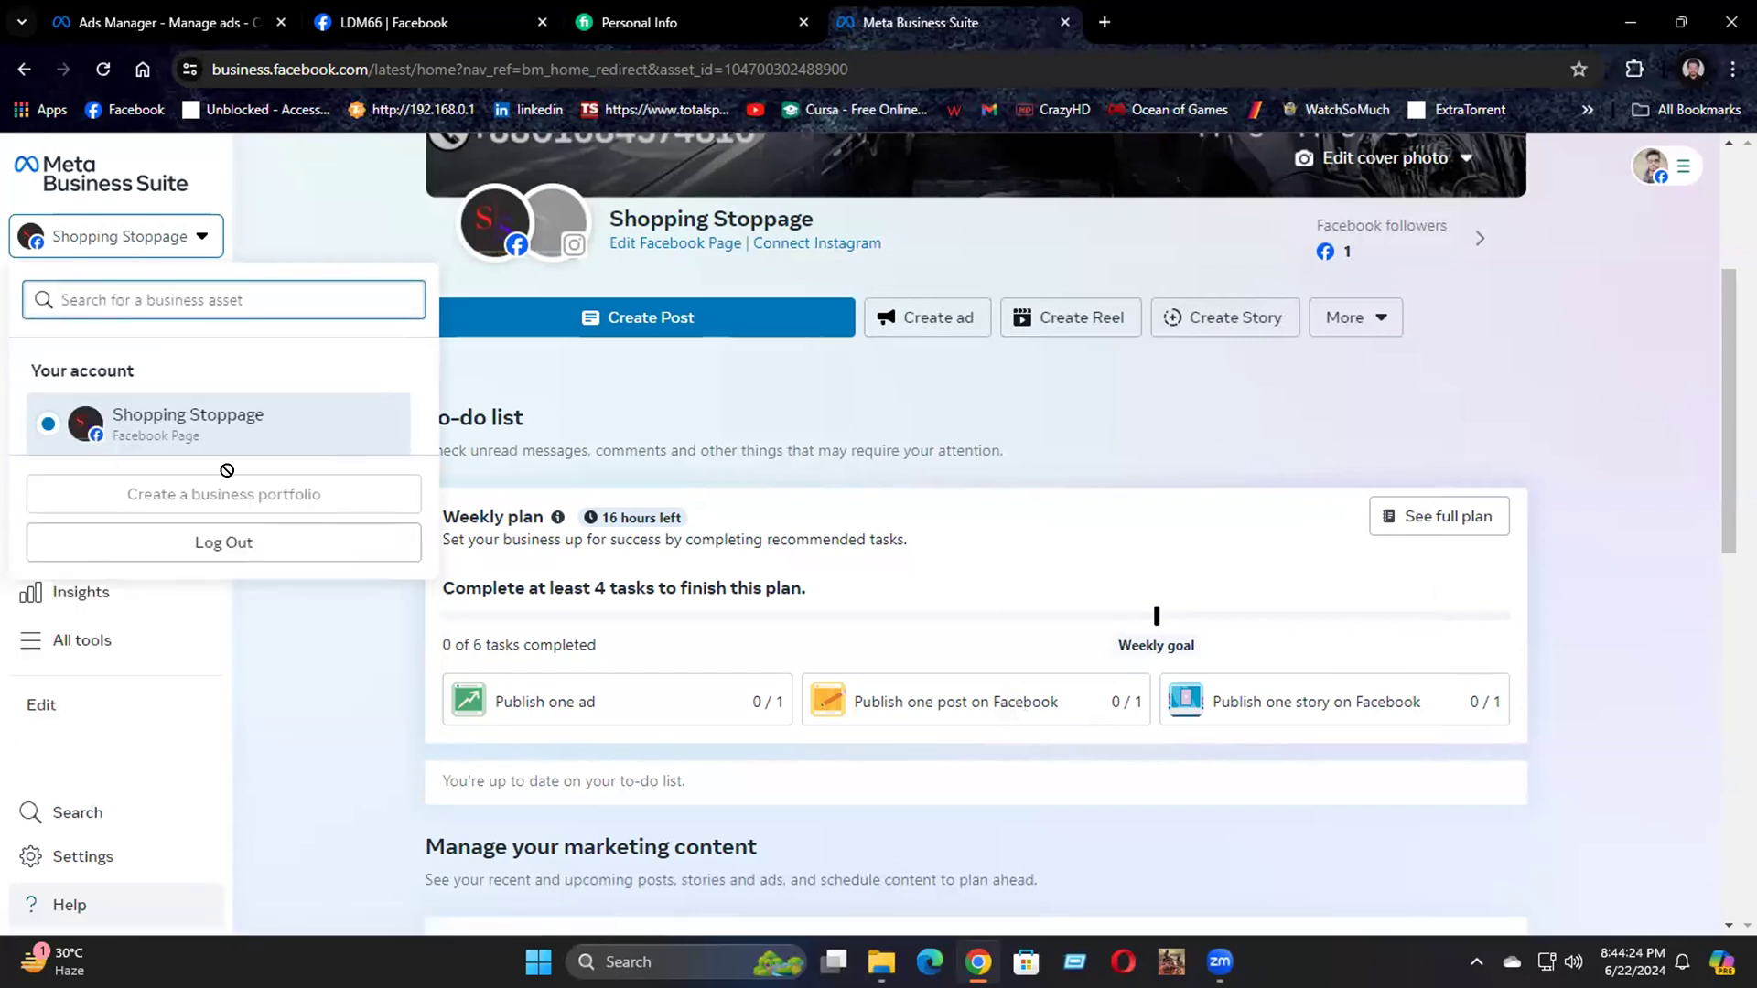
pyautogui.moveTo(152, 480)
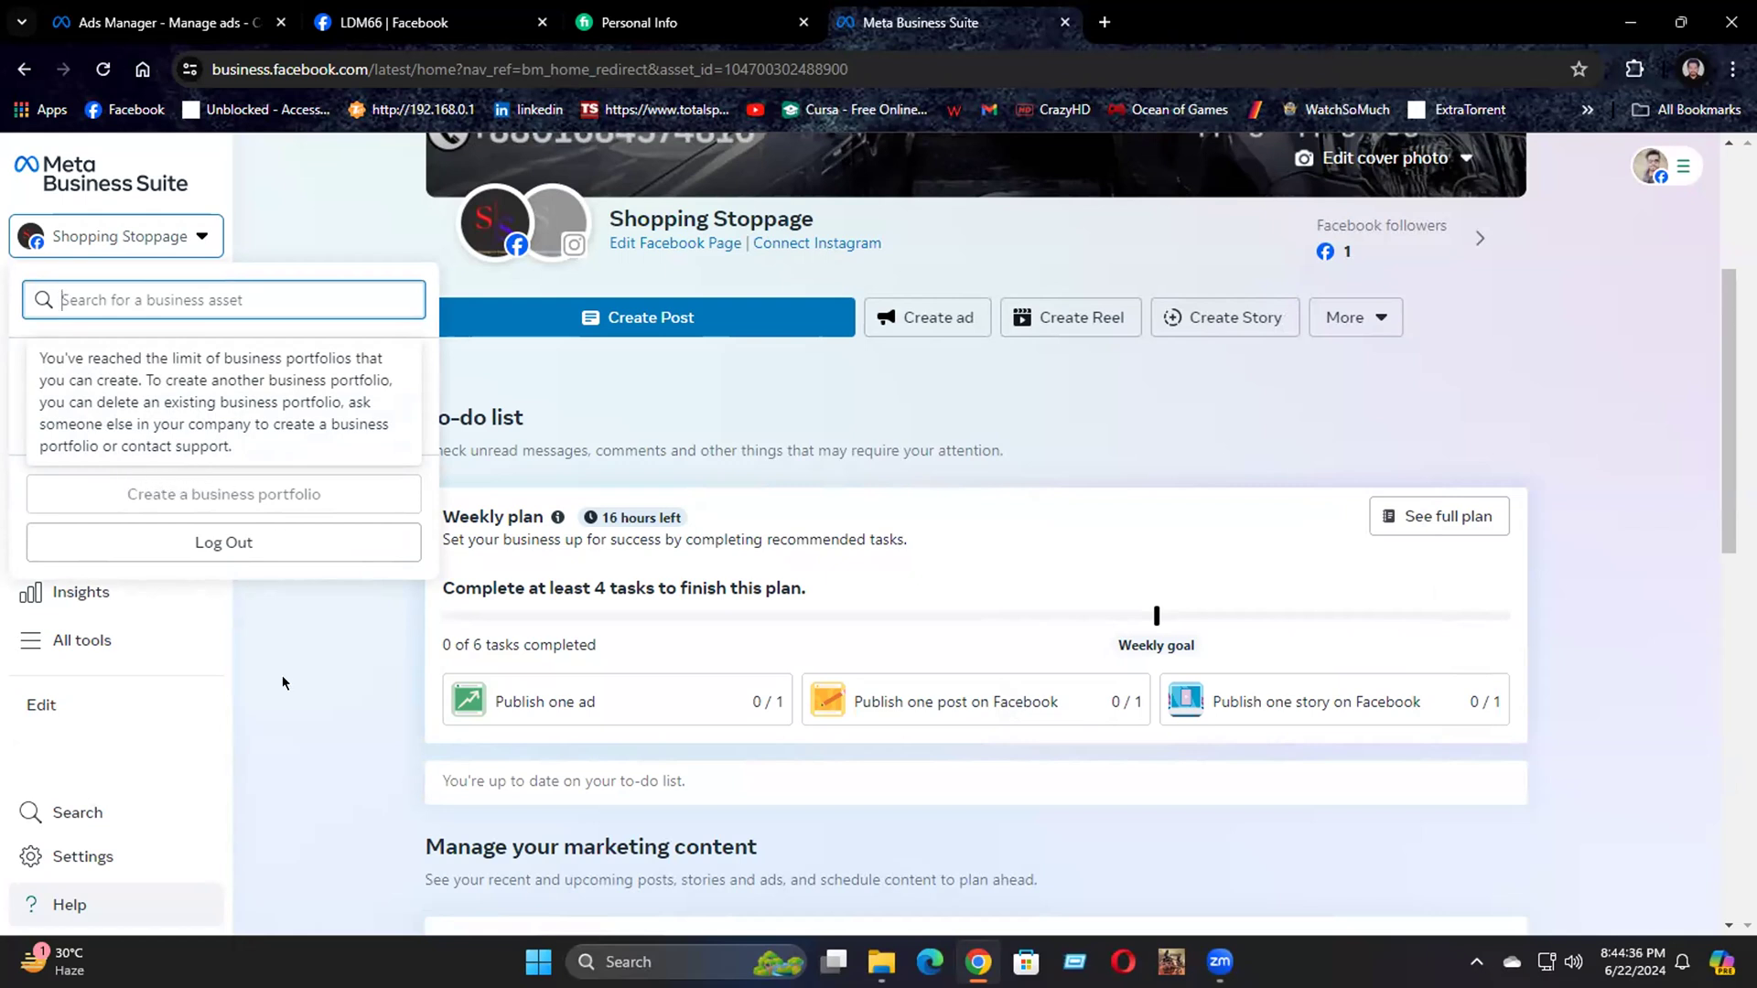
pyautogui.click(110, 234)
# - Close the business account list and open another blank browser tab
pyautogui.click(147, 229)
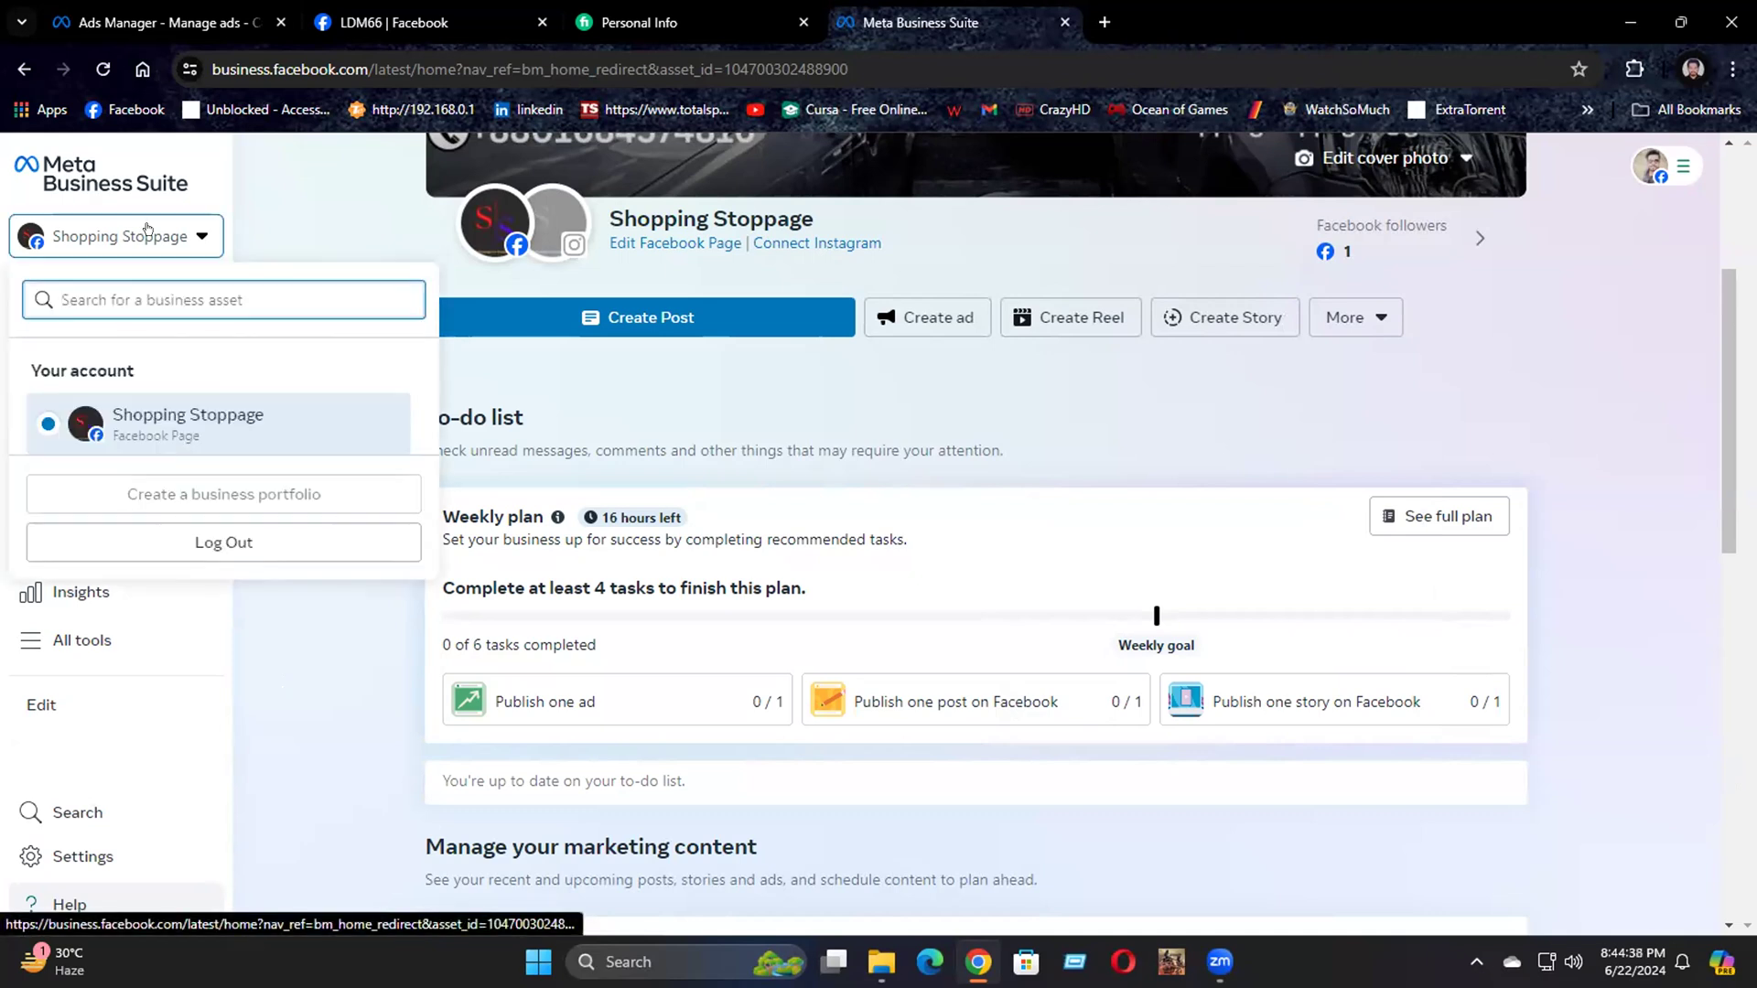
pyautogui.click(147, 233)
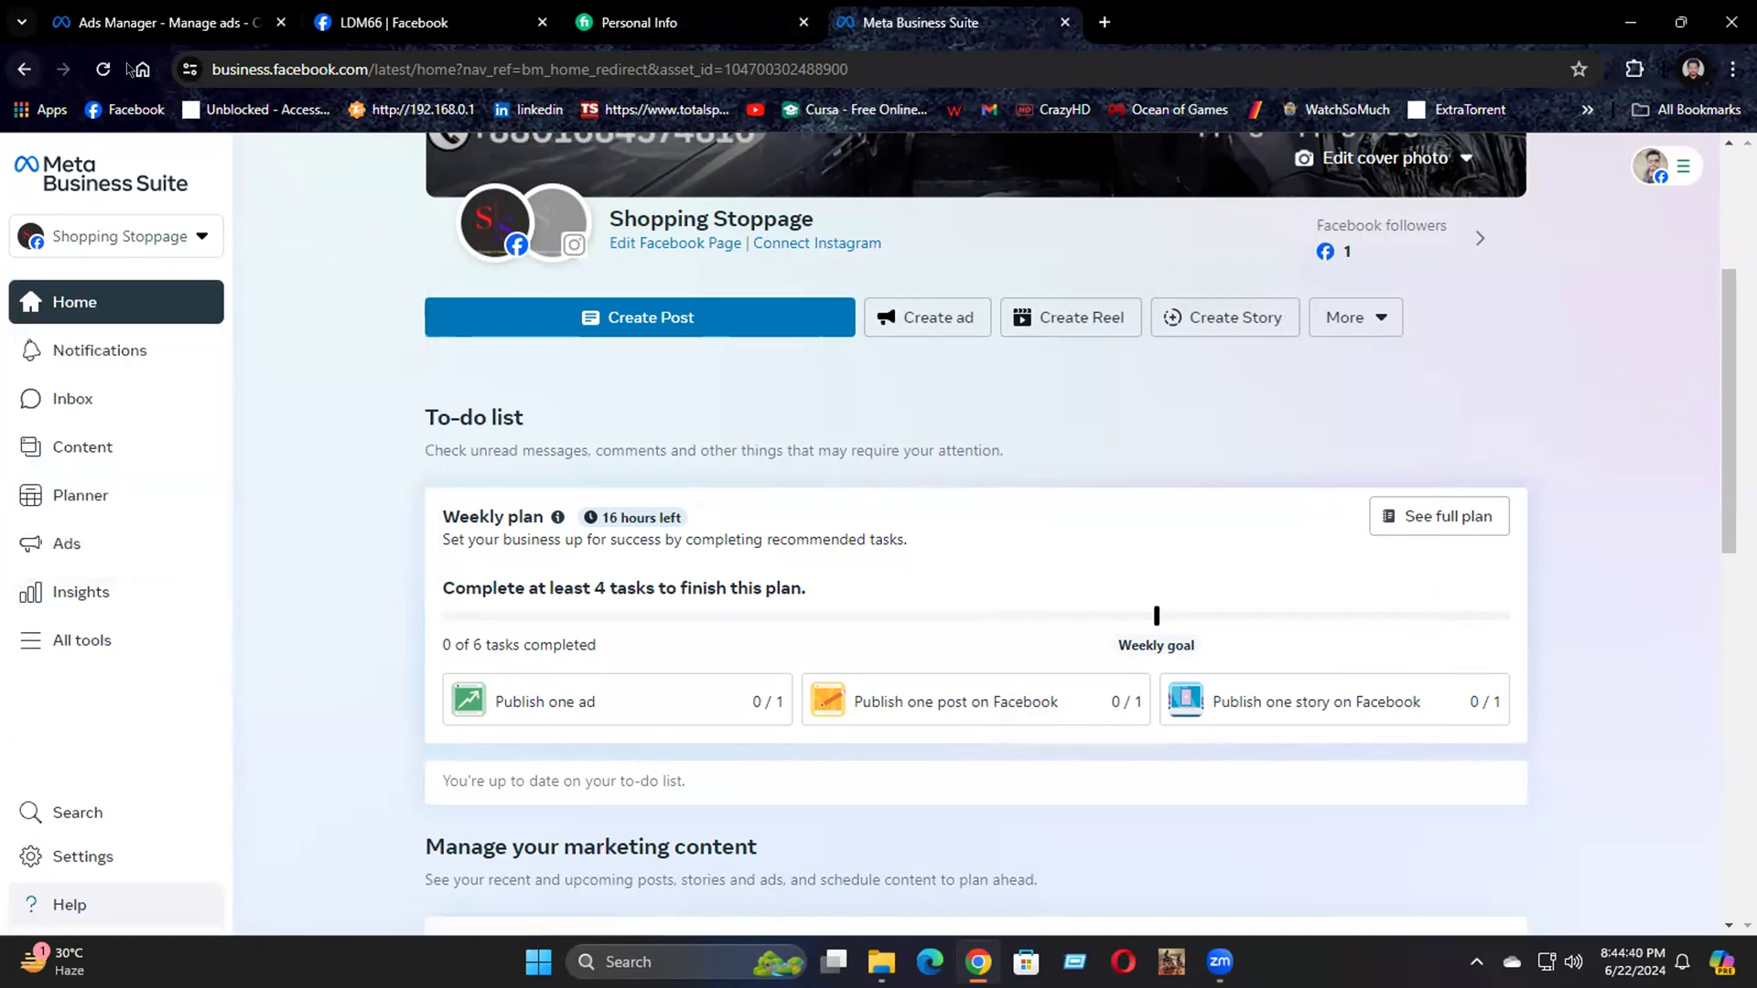
pyautogui.click(1107, 24)
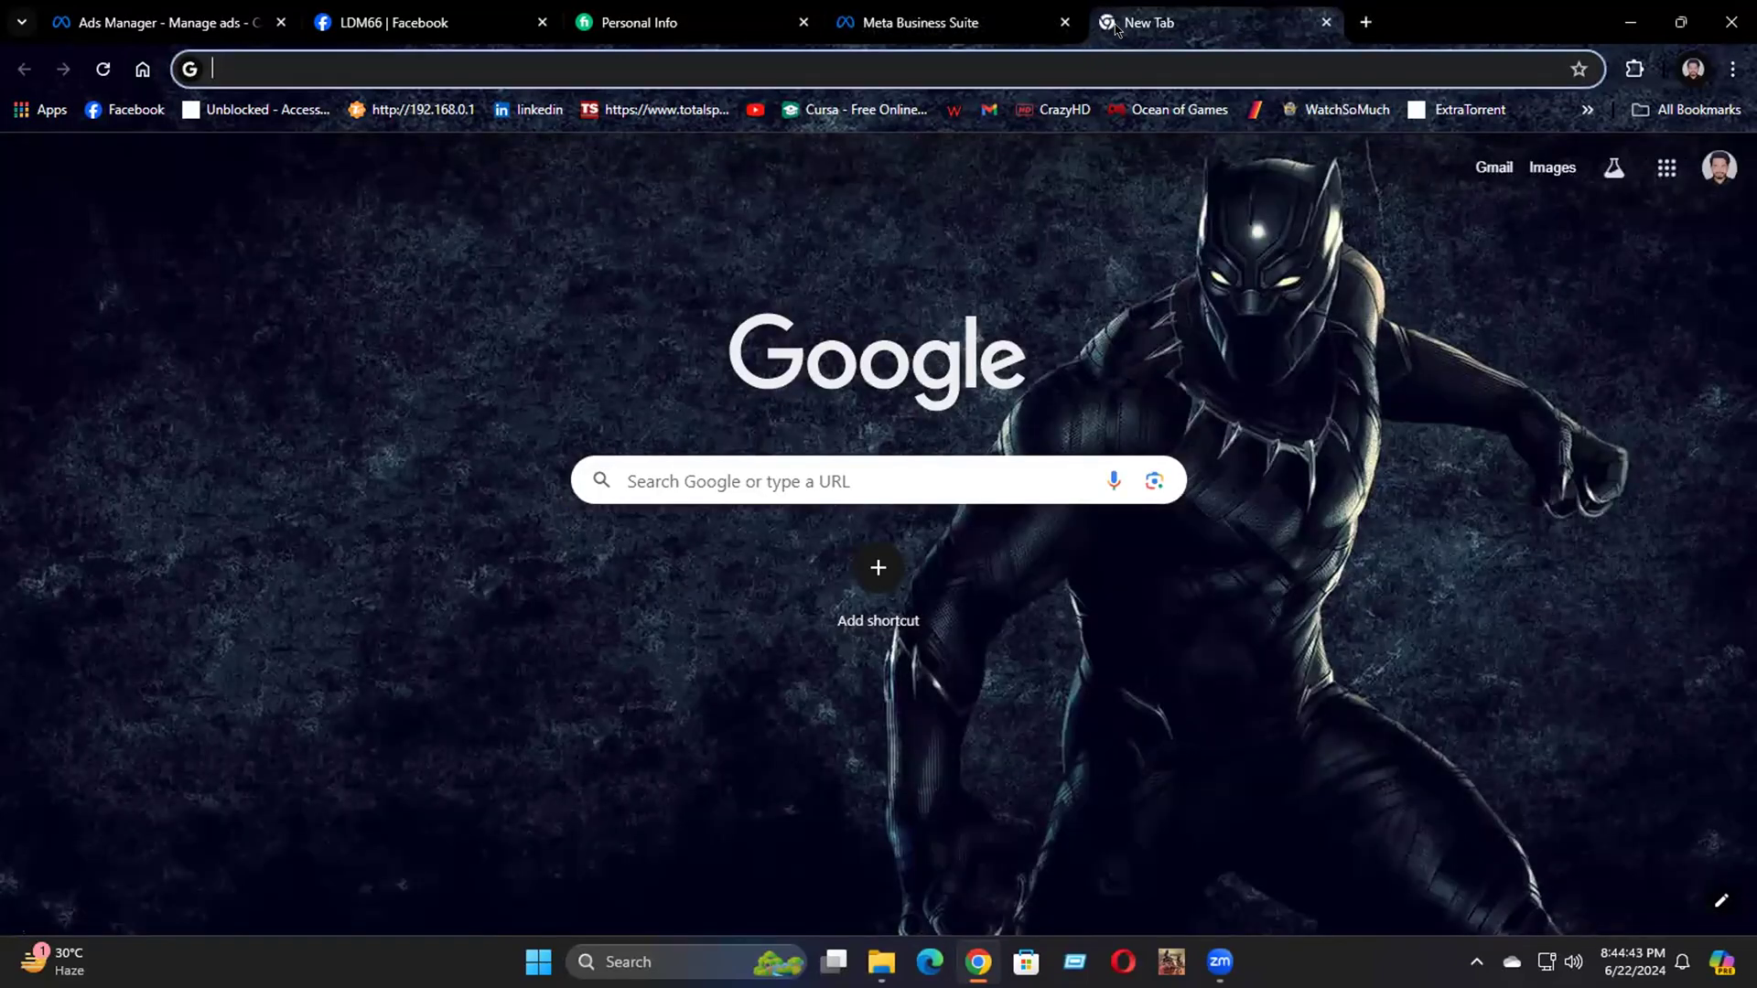
# - Search Google for 'meta business' and scroll through the results
pyautogui.write('mer')
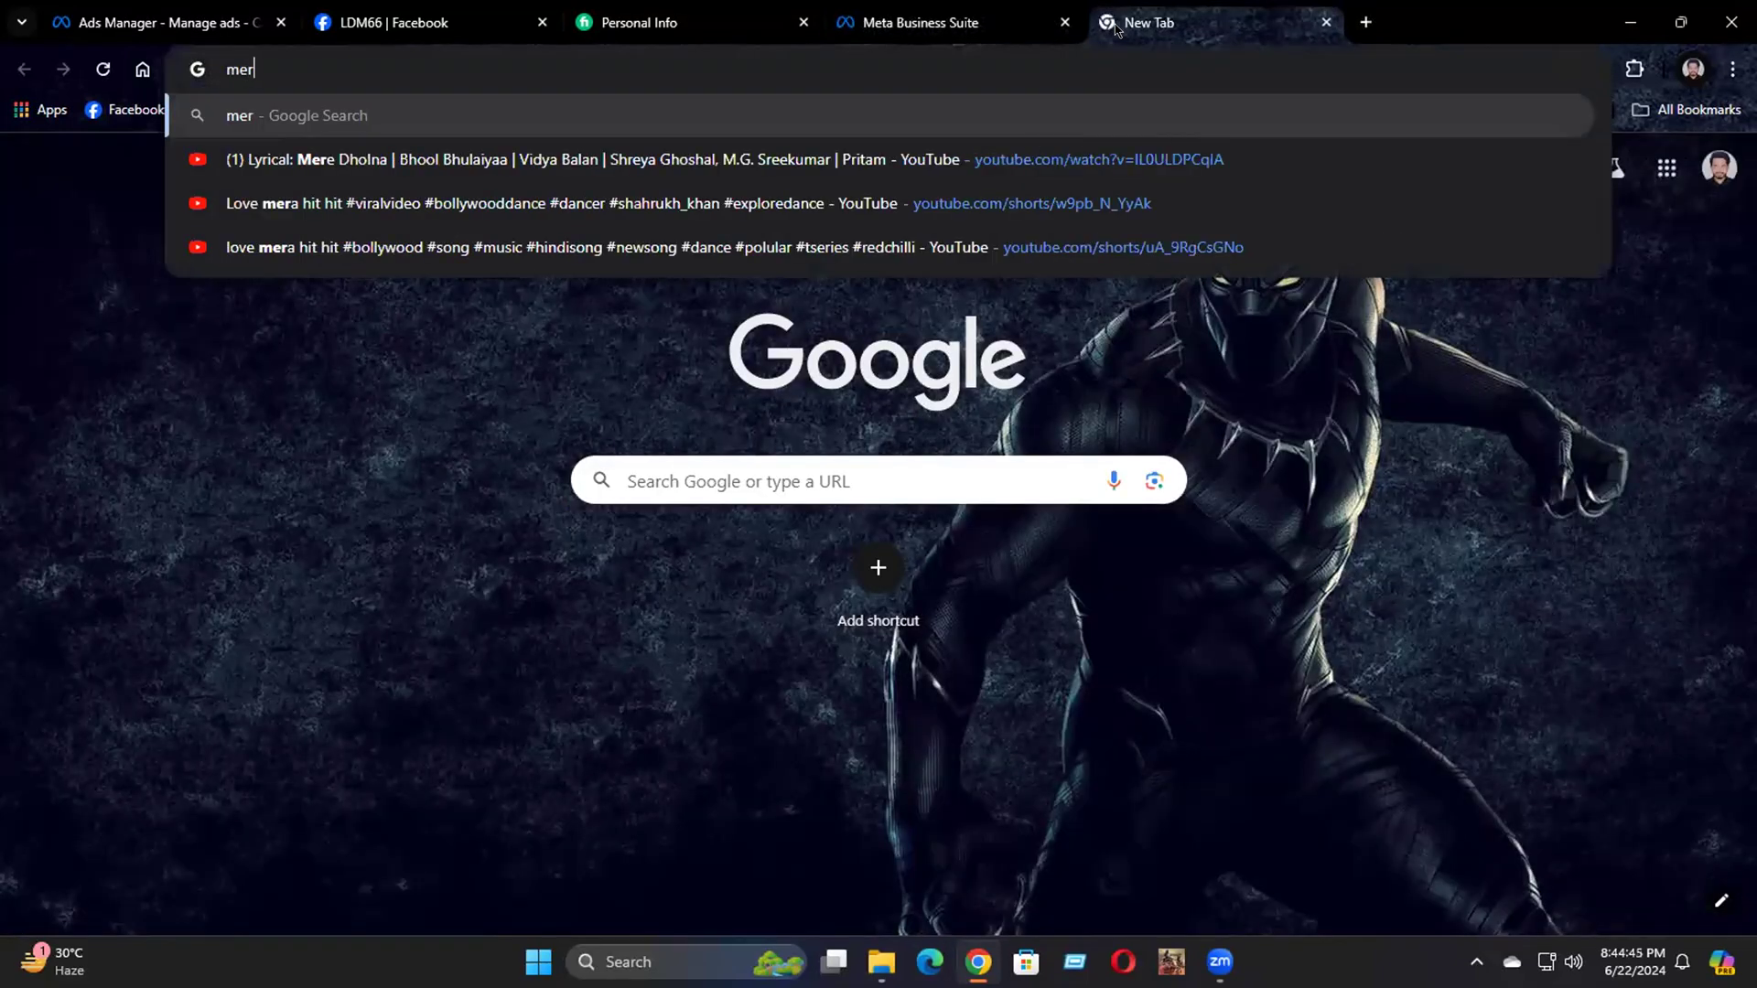
pyautogui.press('BackSpace')
pyautogui.write('ta b')
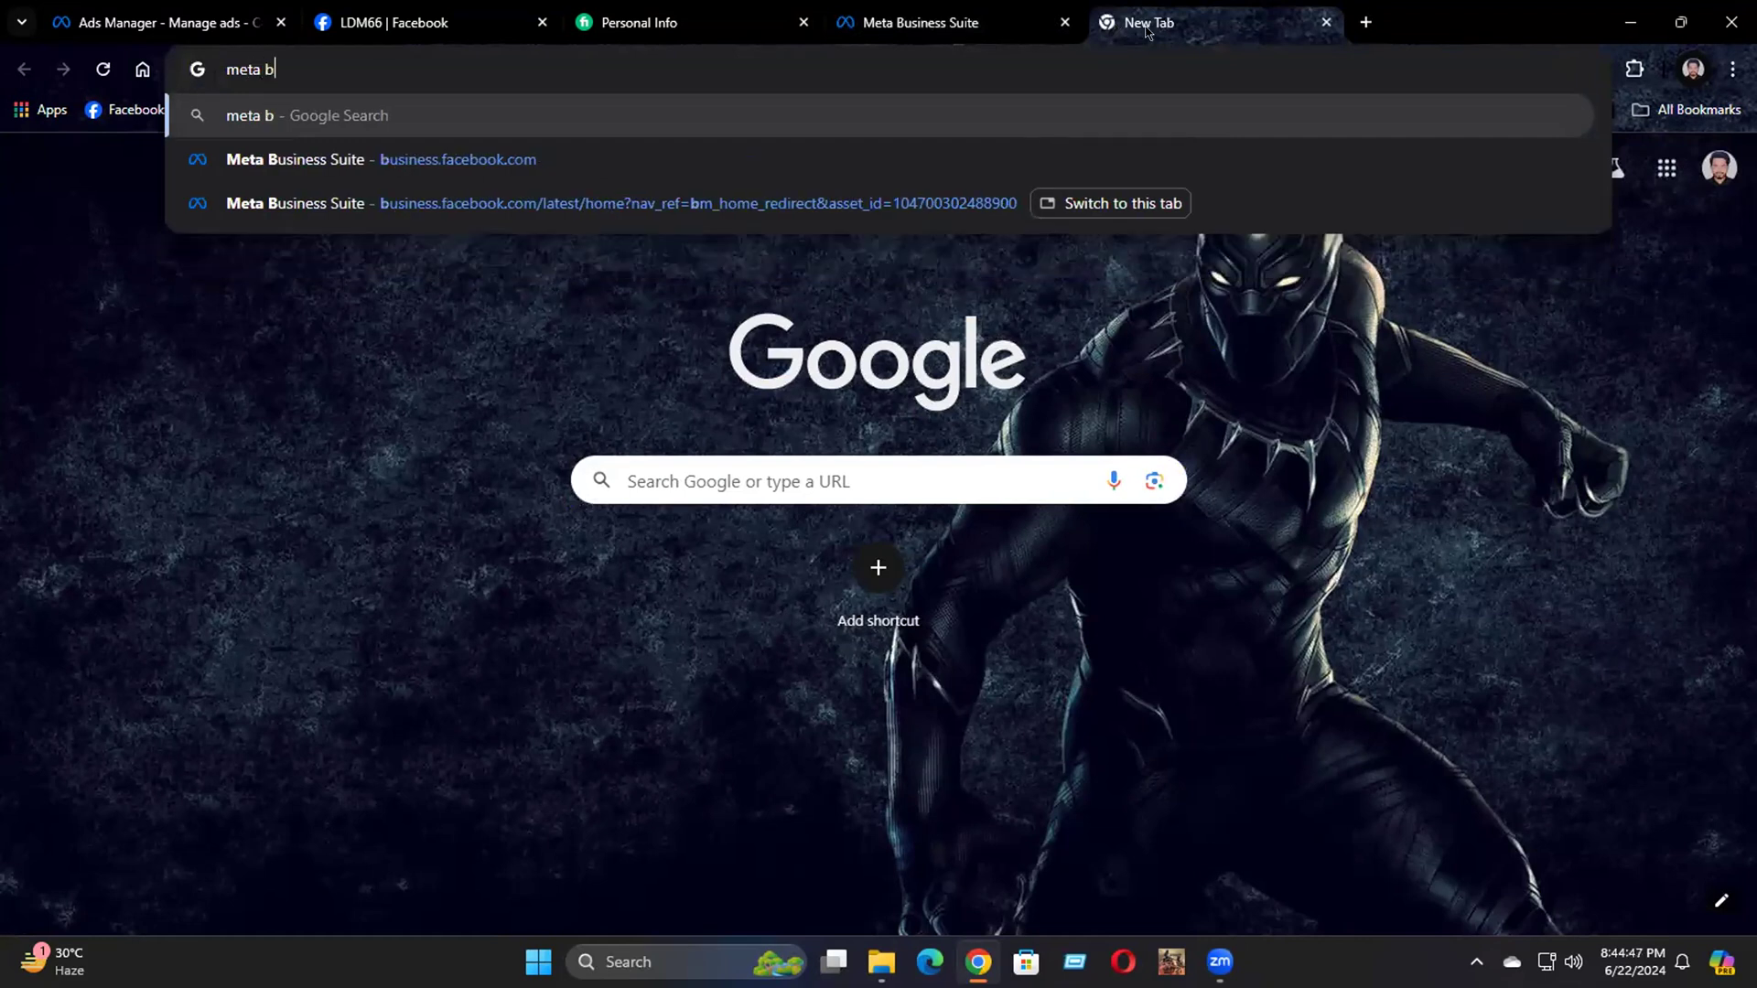
pyautogui.write('u')
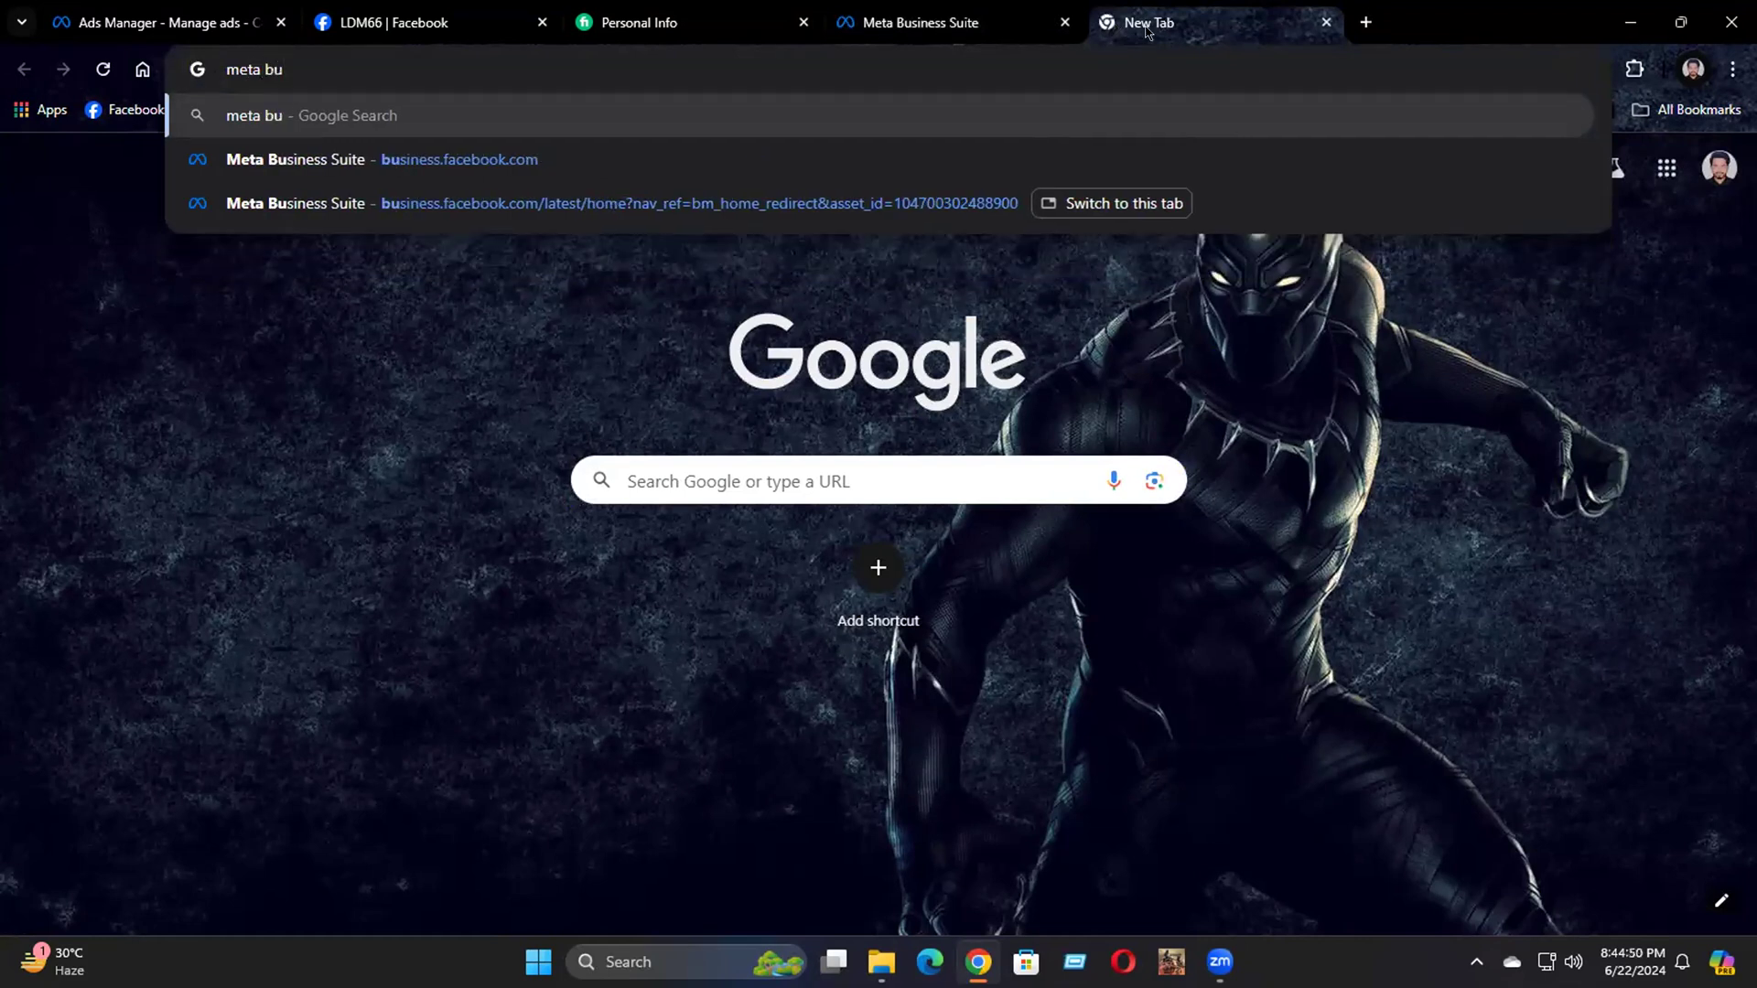
pyautogui.write('siness')
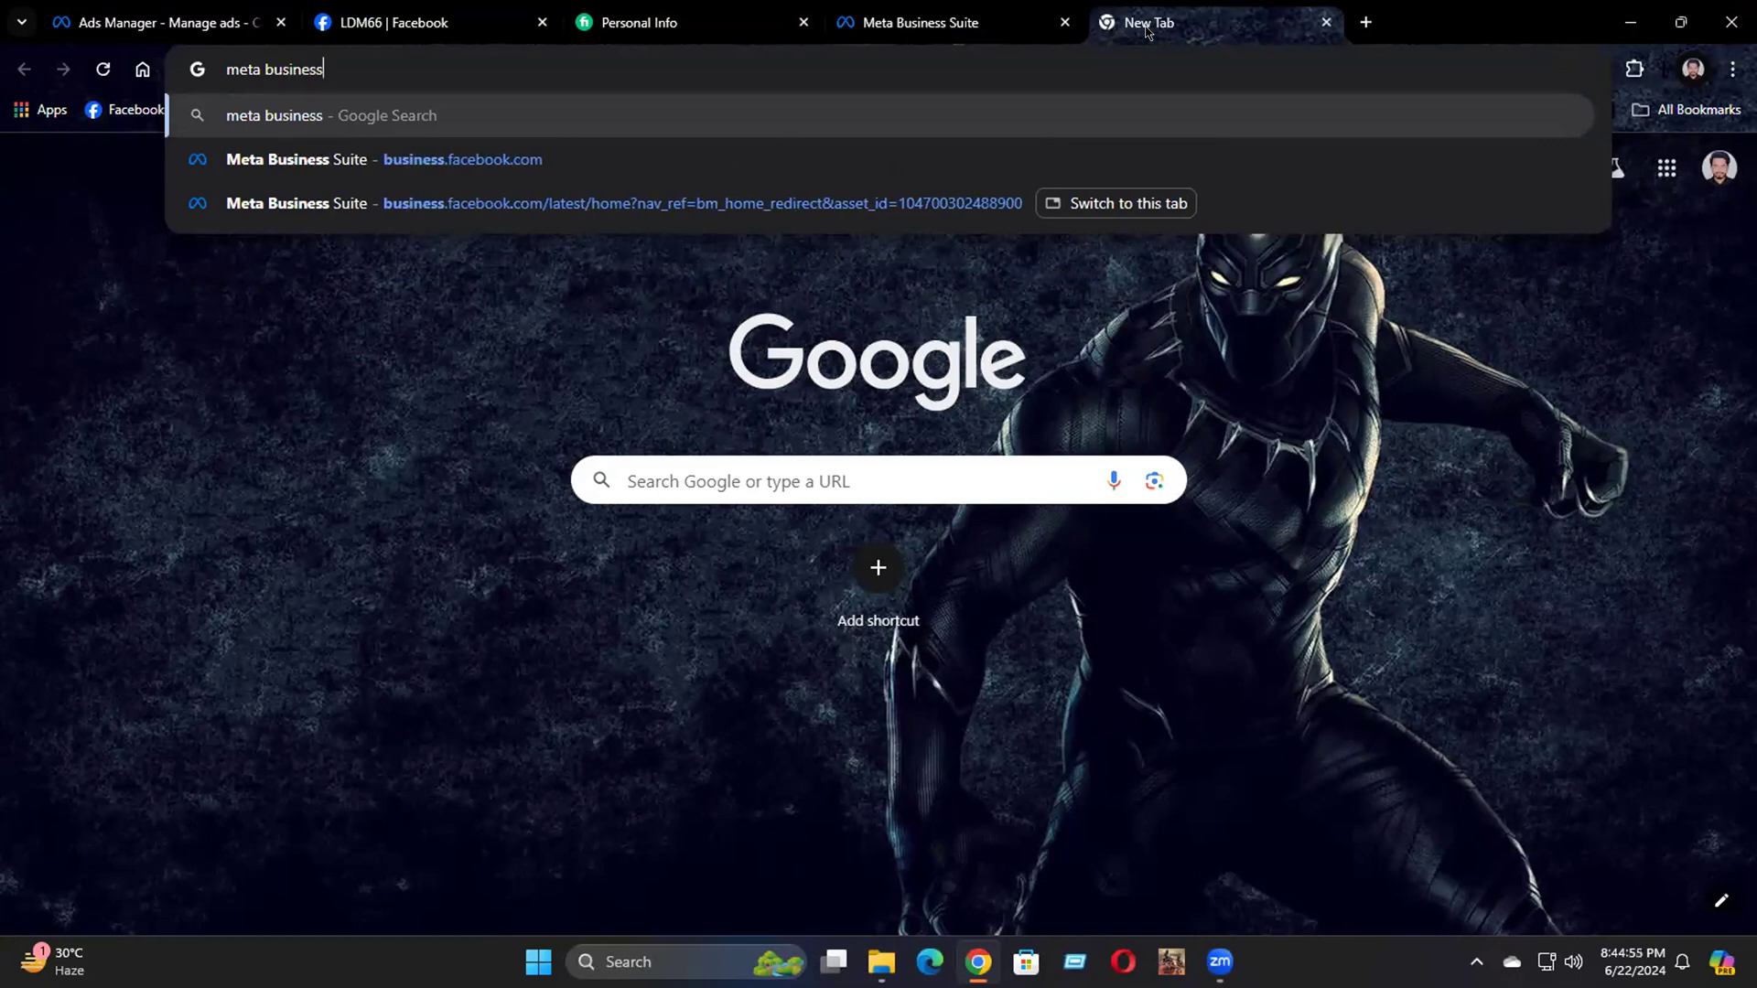
pyautogui.press('Return')
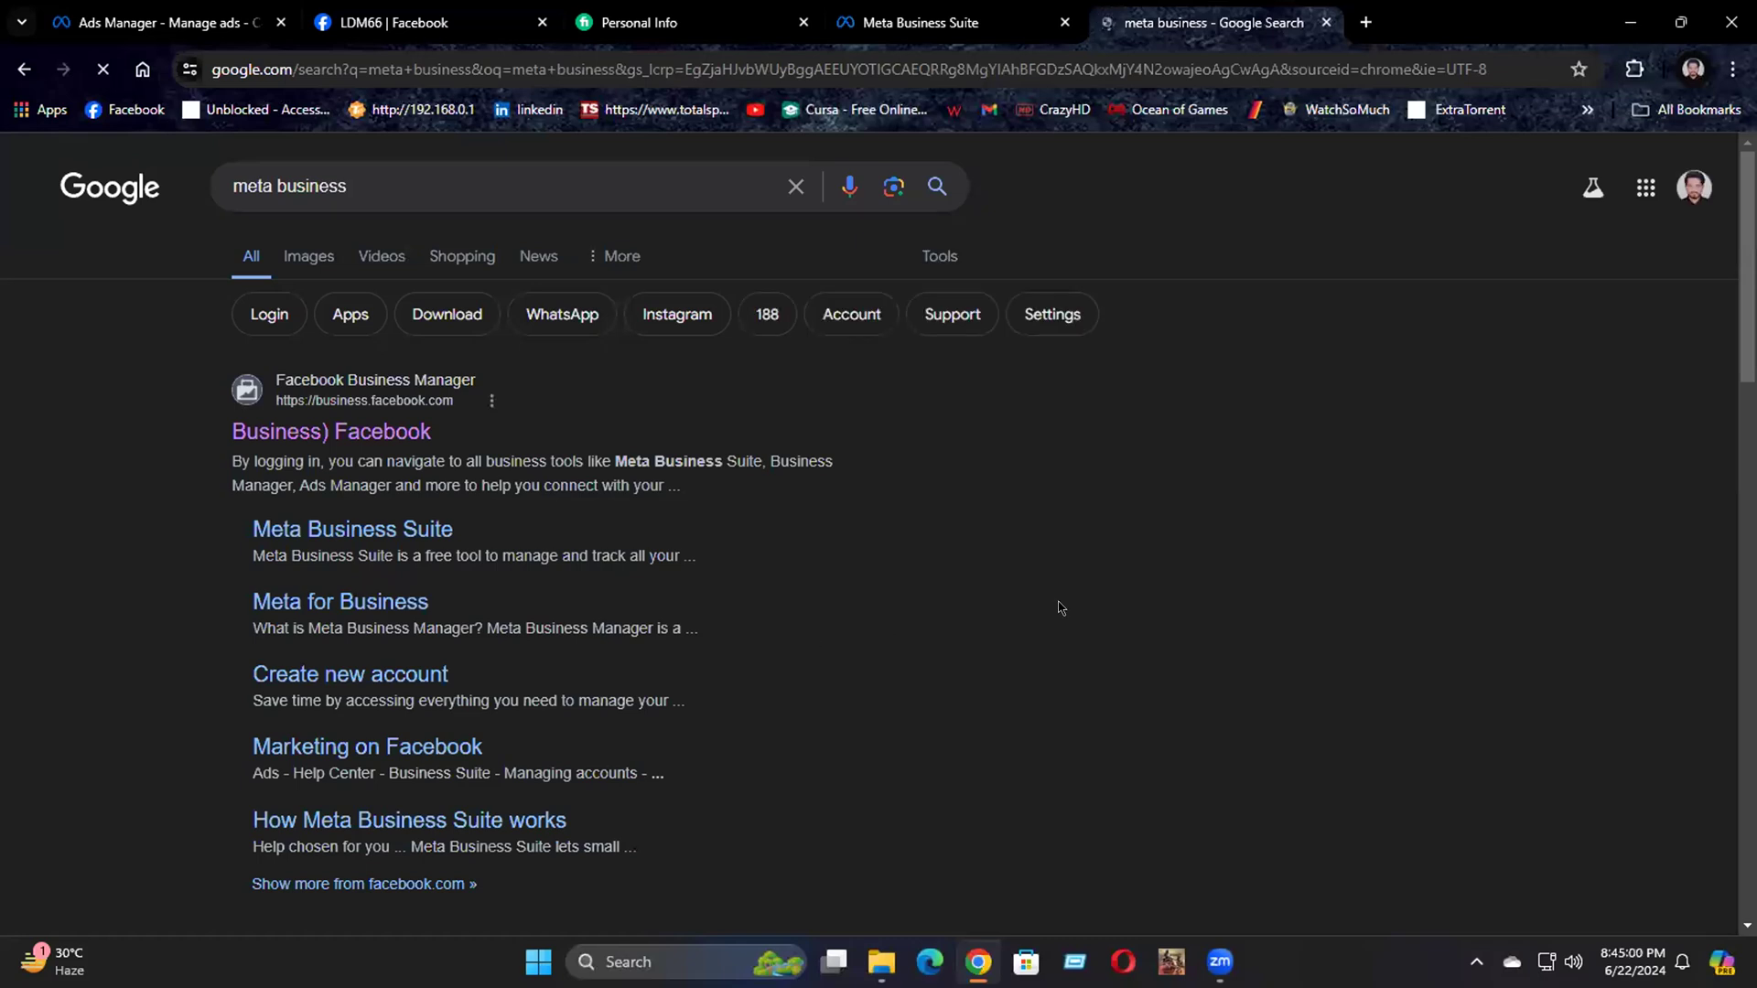
pyautogui.scroll(-2, 1060, 608)
pyautogui.scroll(-4, 1060, 608)
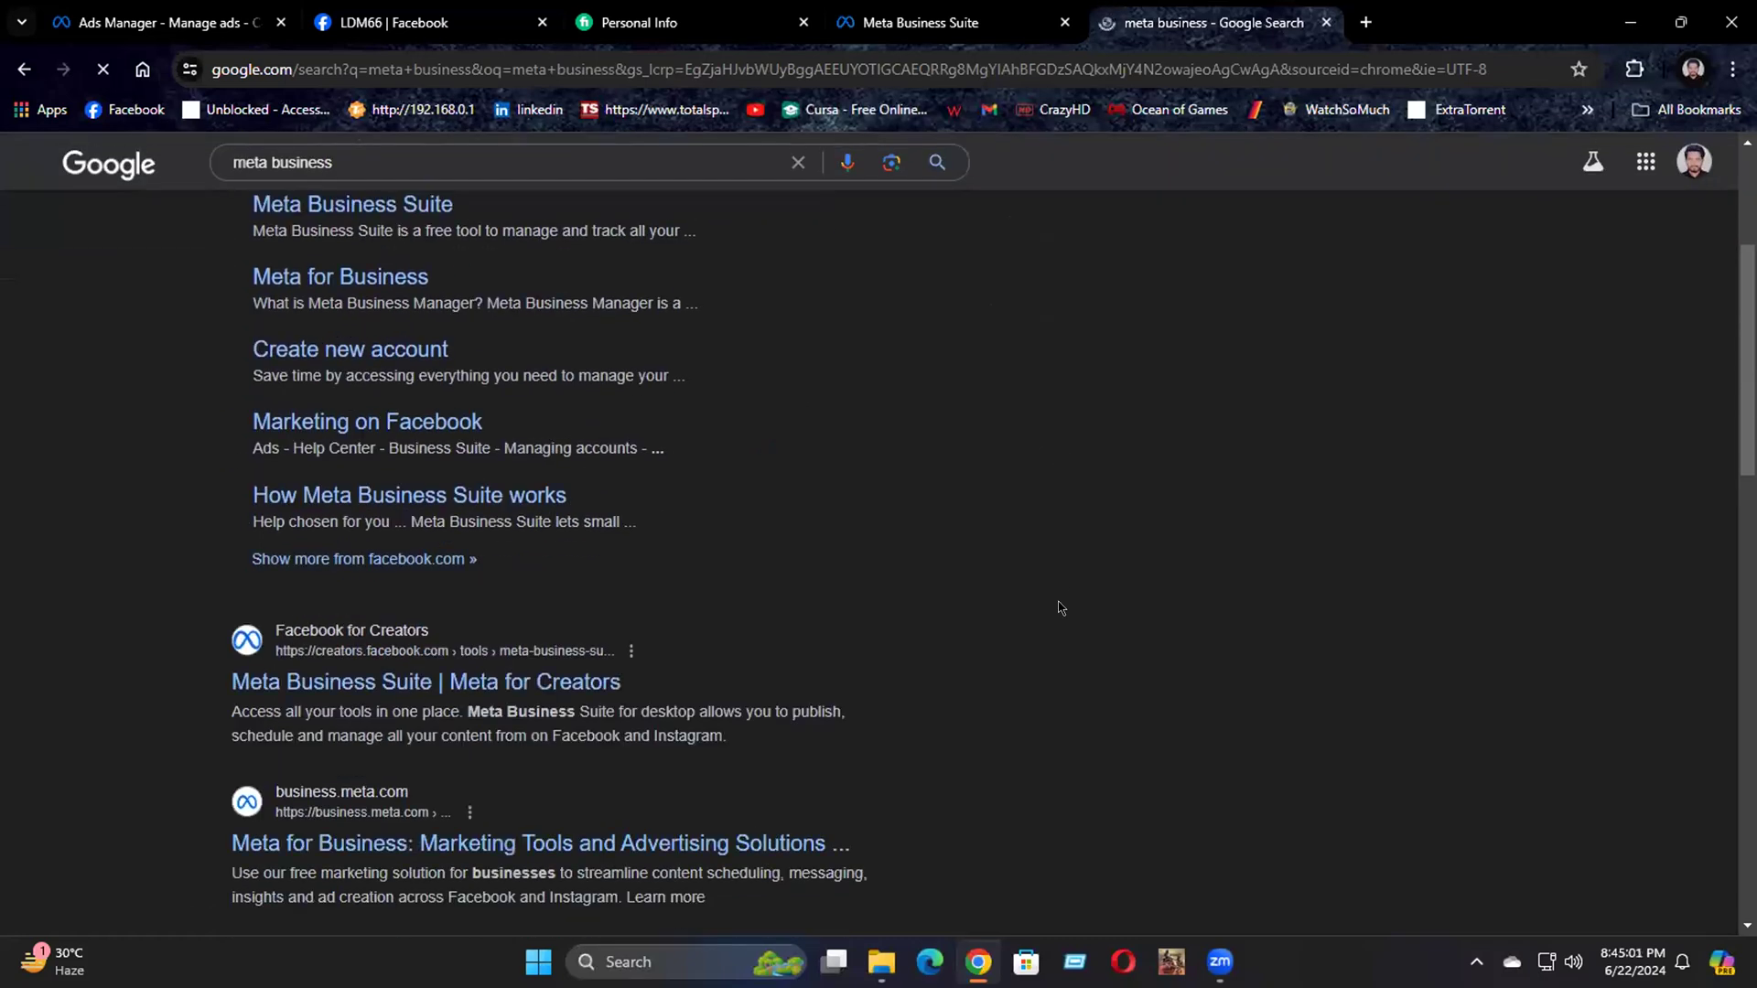
pyautogui.scroll(3, 1059, 607)
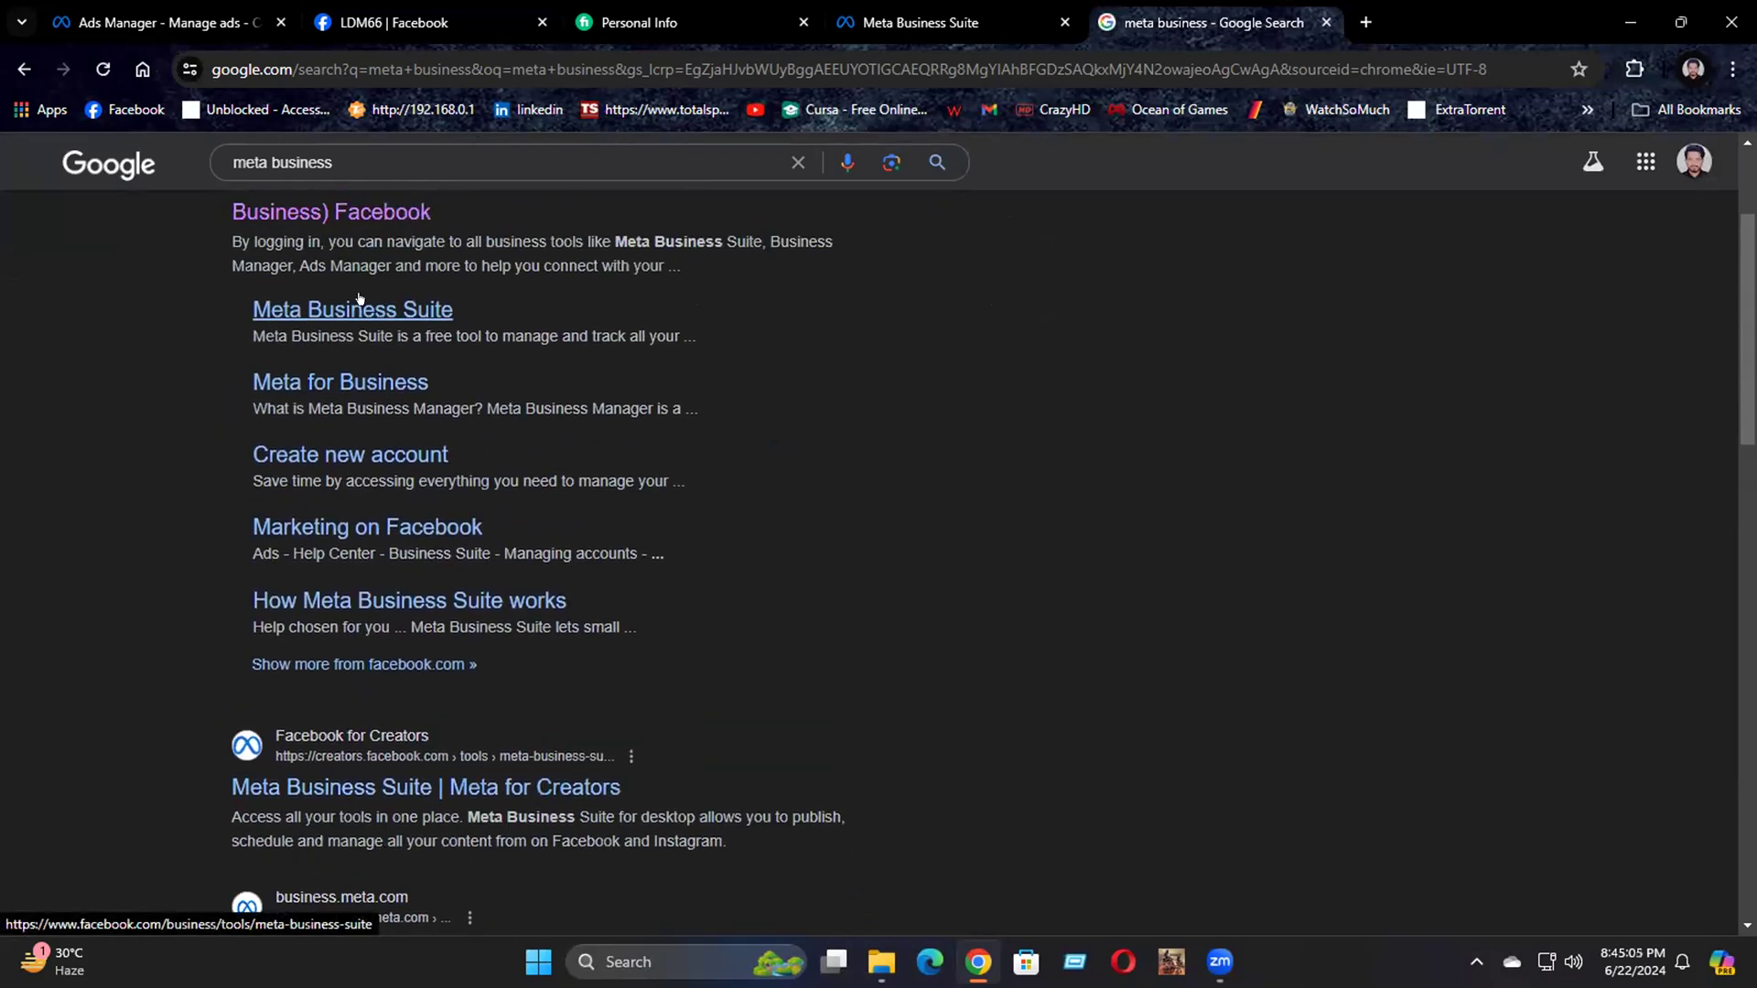
# - View the Meta Business Suite product page down to get-started, then return to the results
pyautogui.click(364, 310)
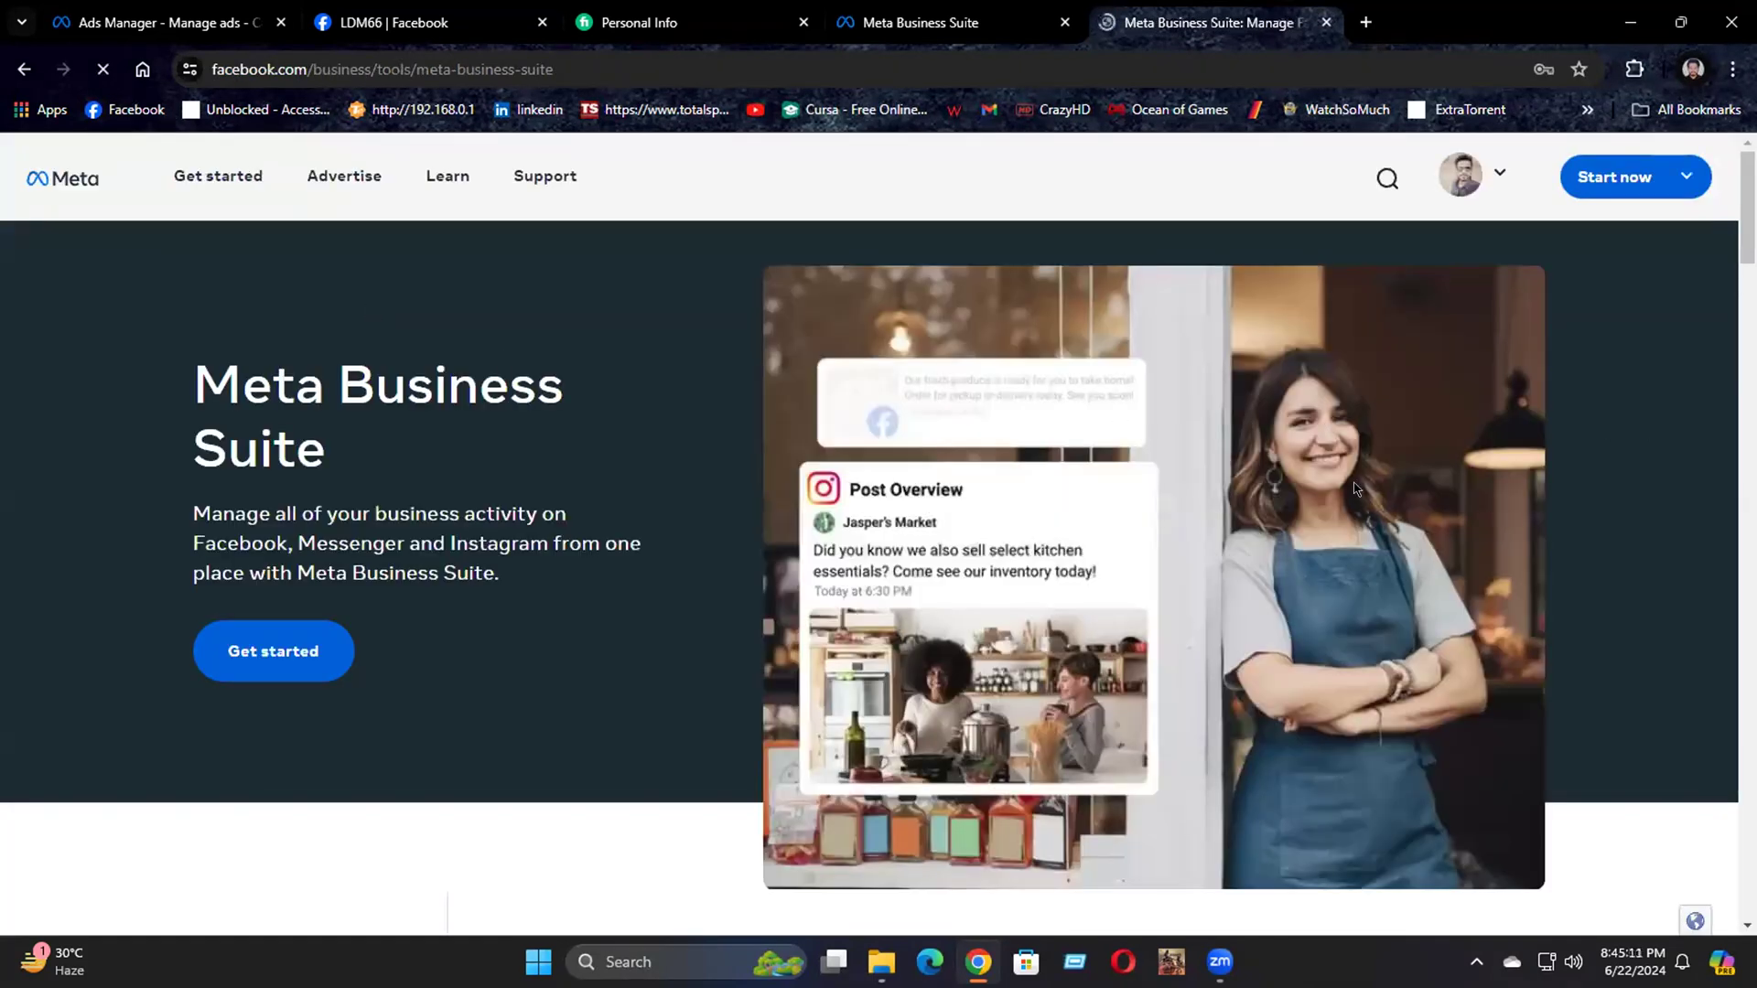
pyautogui.scroll(-7, 1356, 490)
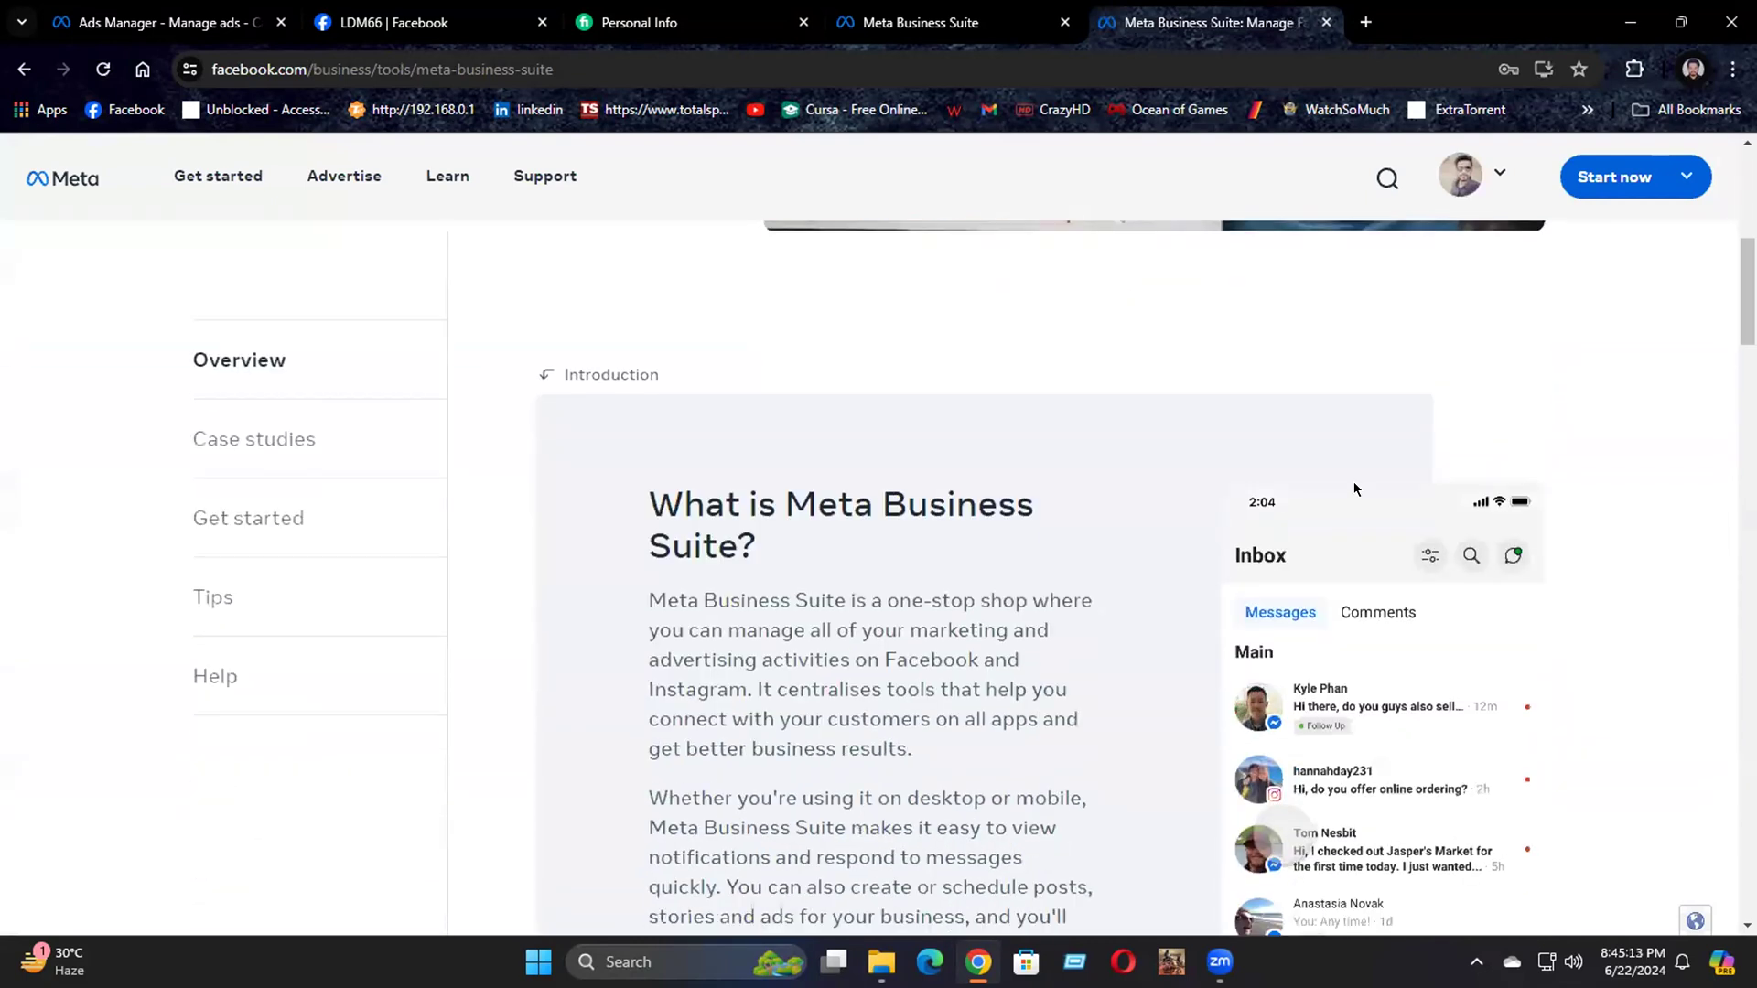
pyautogui.scroll(-5, 1354, 481)
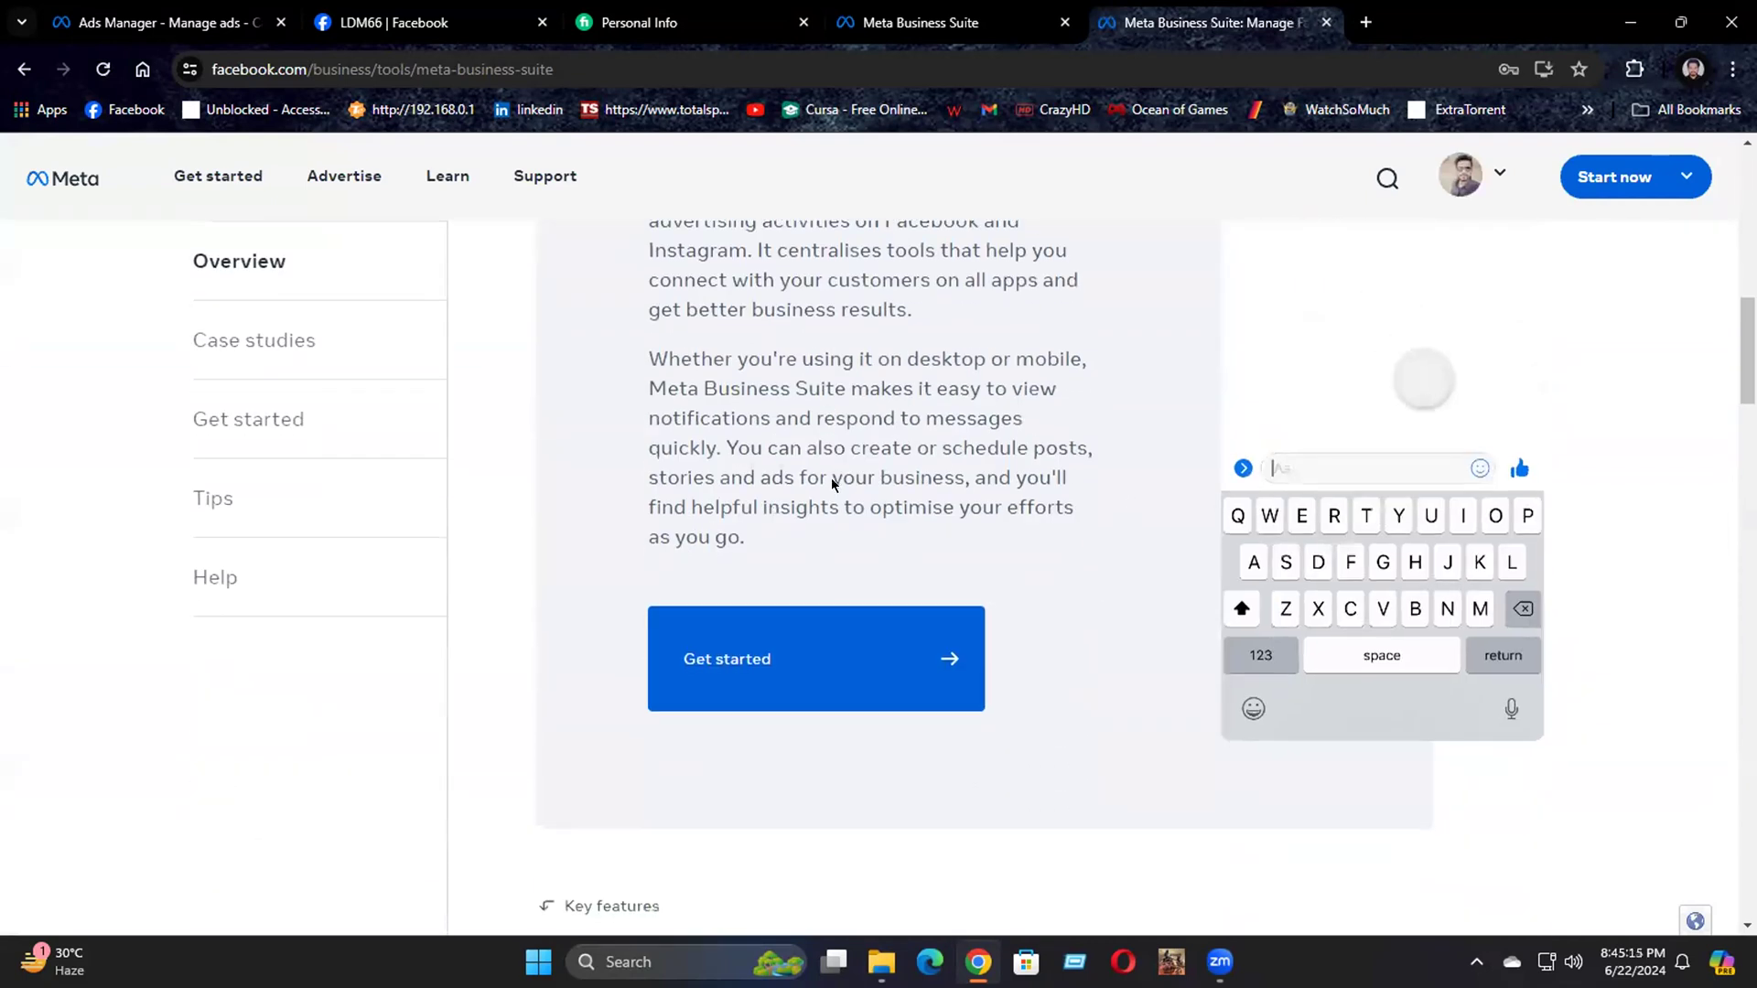
pyautogui.scroll(-3, 831, 476)
pyautogui.scroll(-7, 830, 476)
pyautogui.scroll(-8, 831, 478)
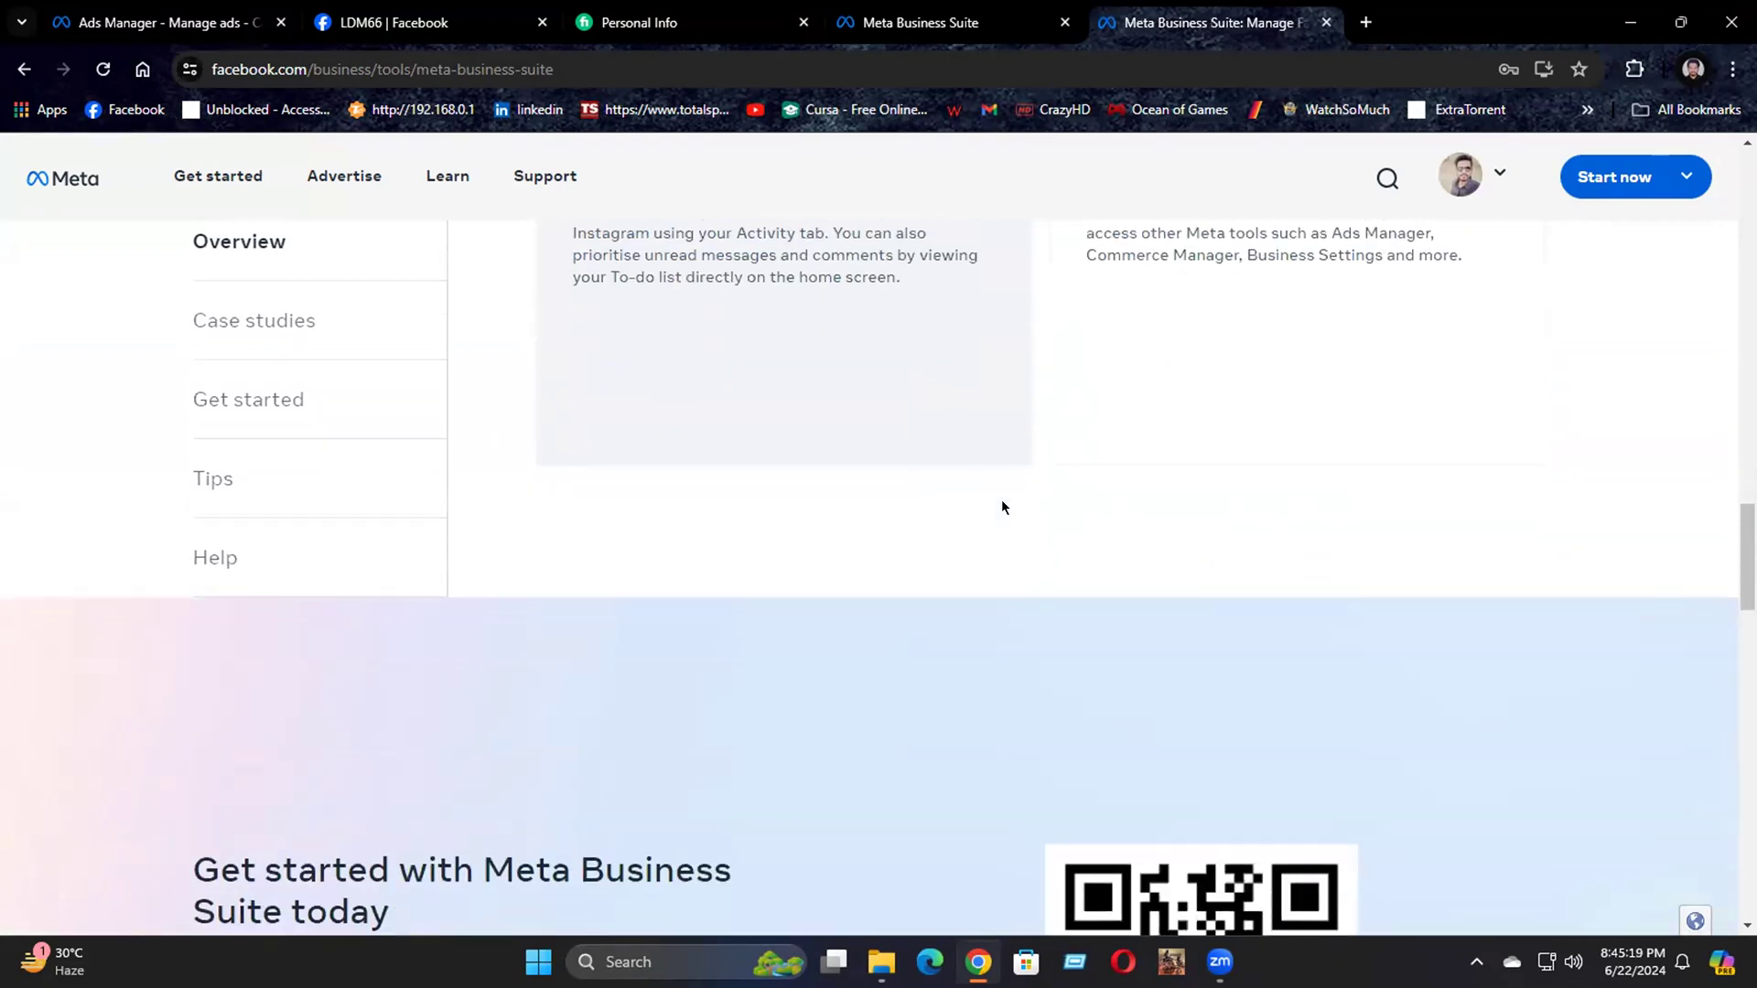
pyautogui.scroll(-5, 1001, 507)
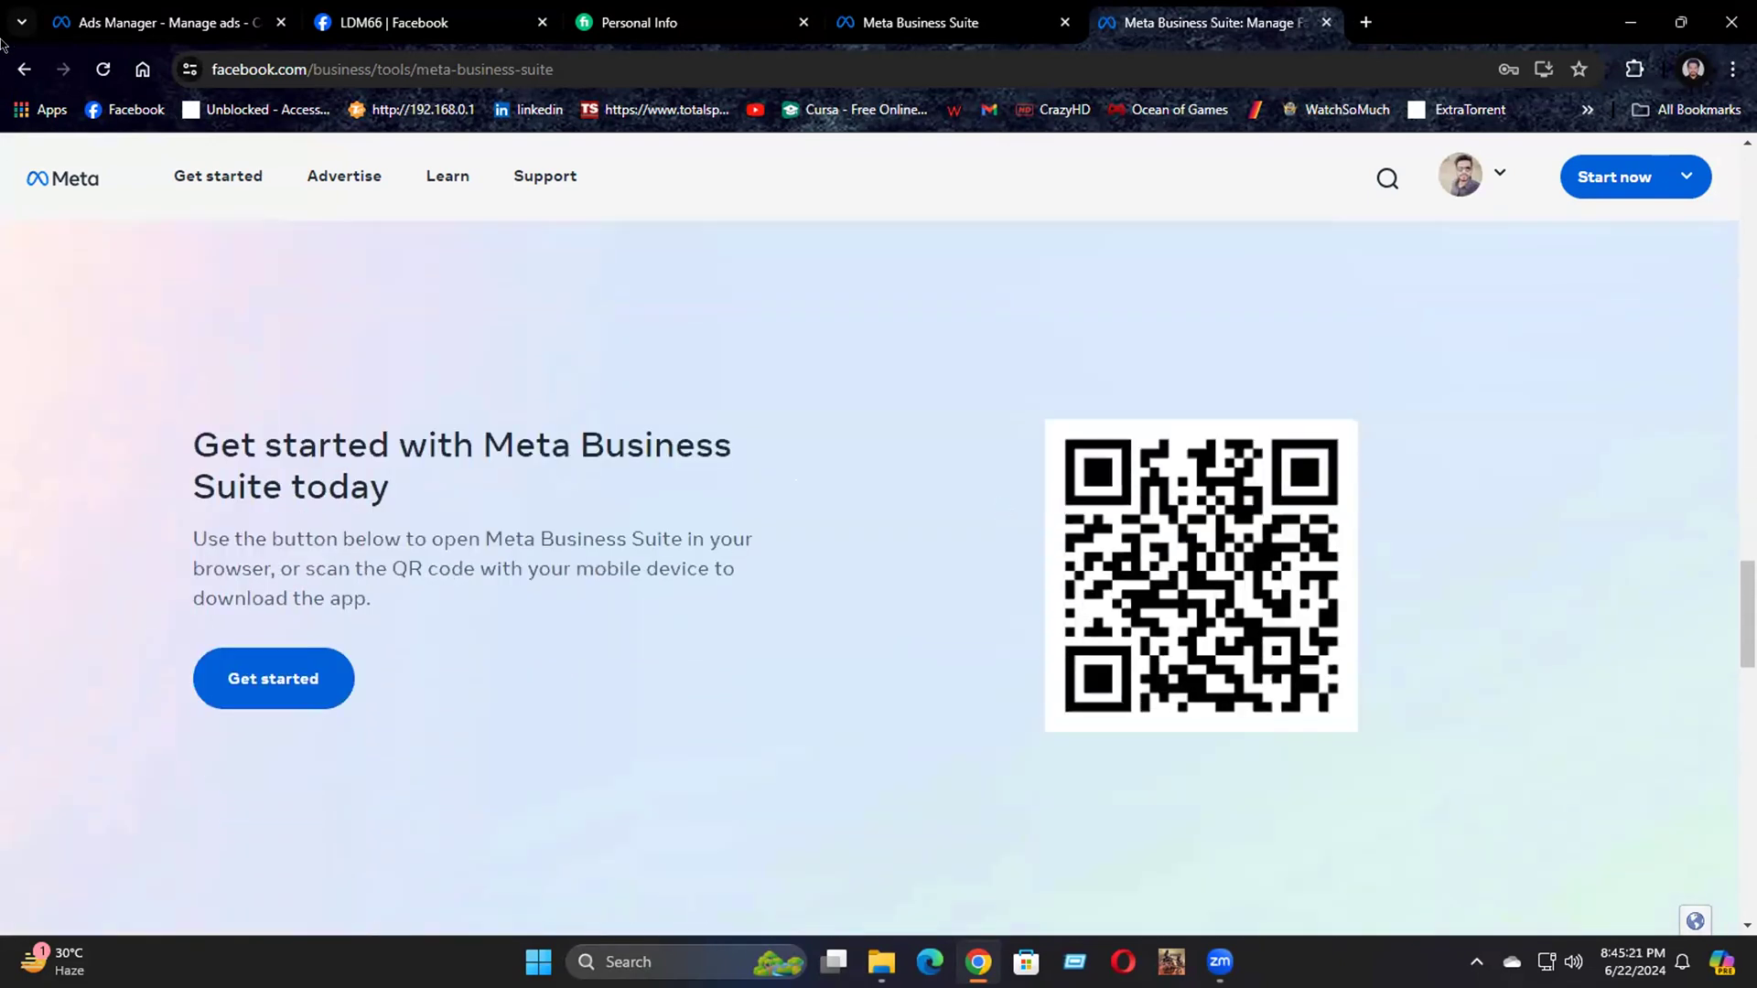
pyautogui.click(24, 69)
# - Start creating a new business account and enter the business name Shoppingstoppage
pyautogui.click(24, 70)
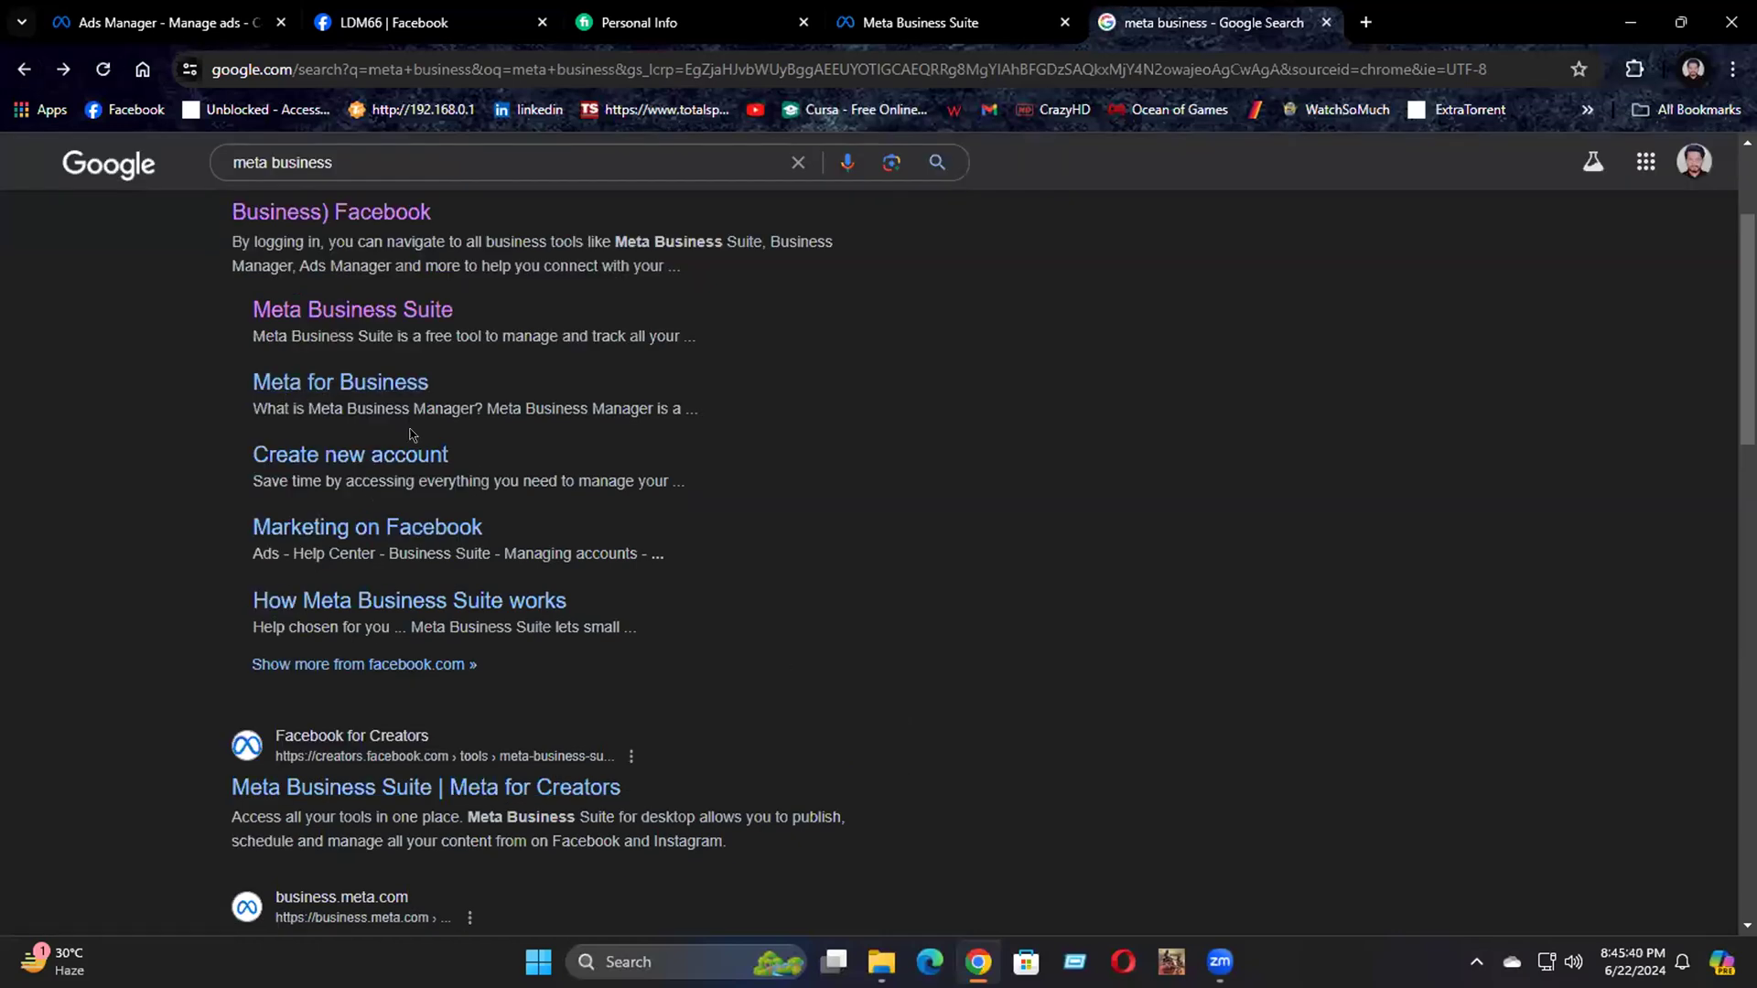
pyautogui.click(309, 453)
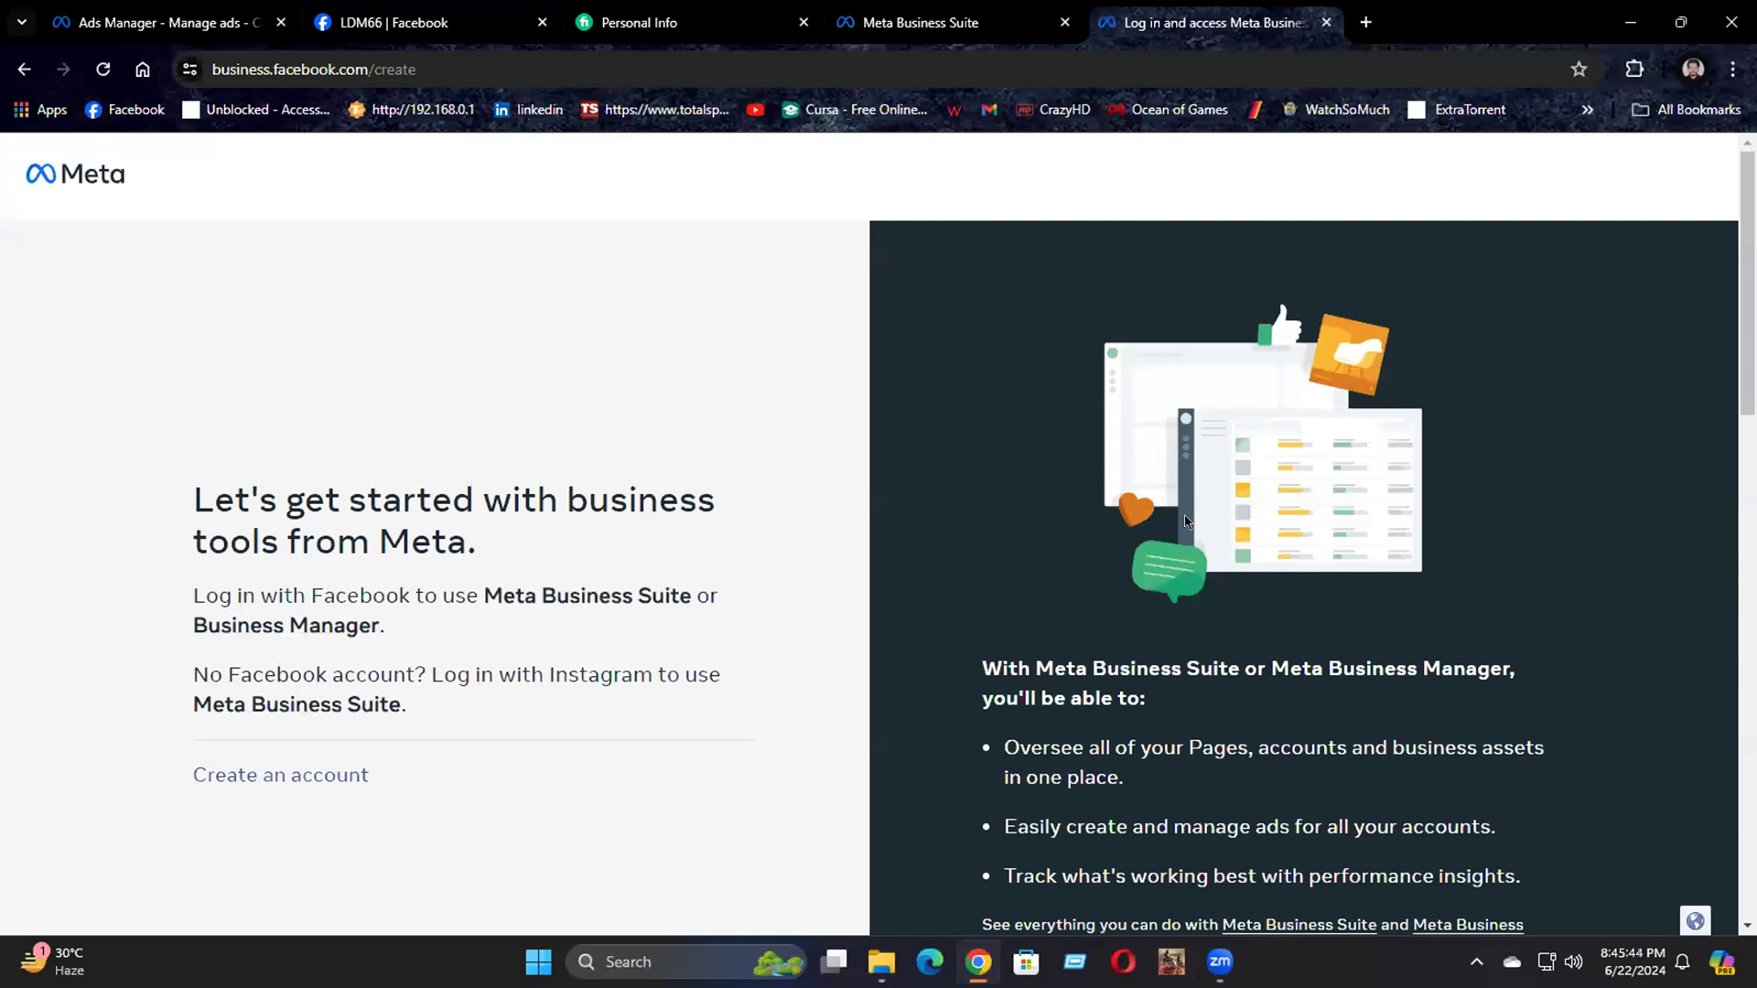
pyautogui.click(233, 776)
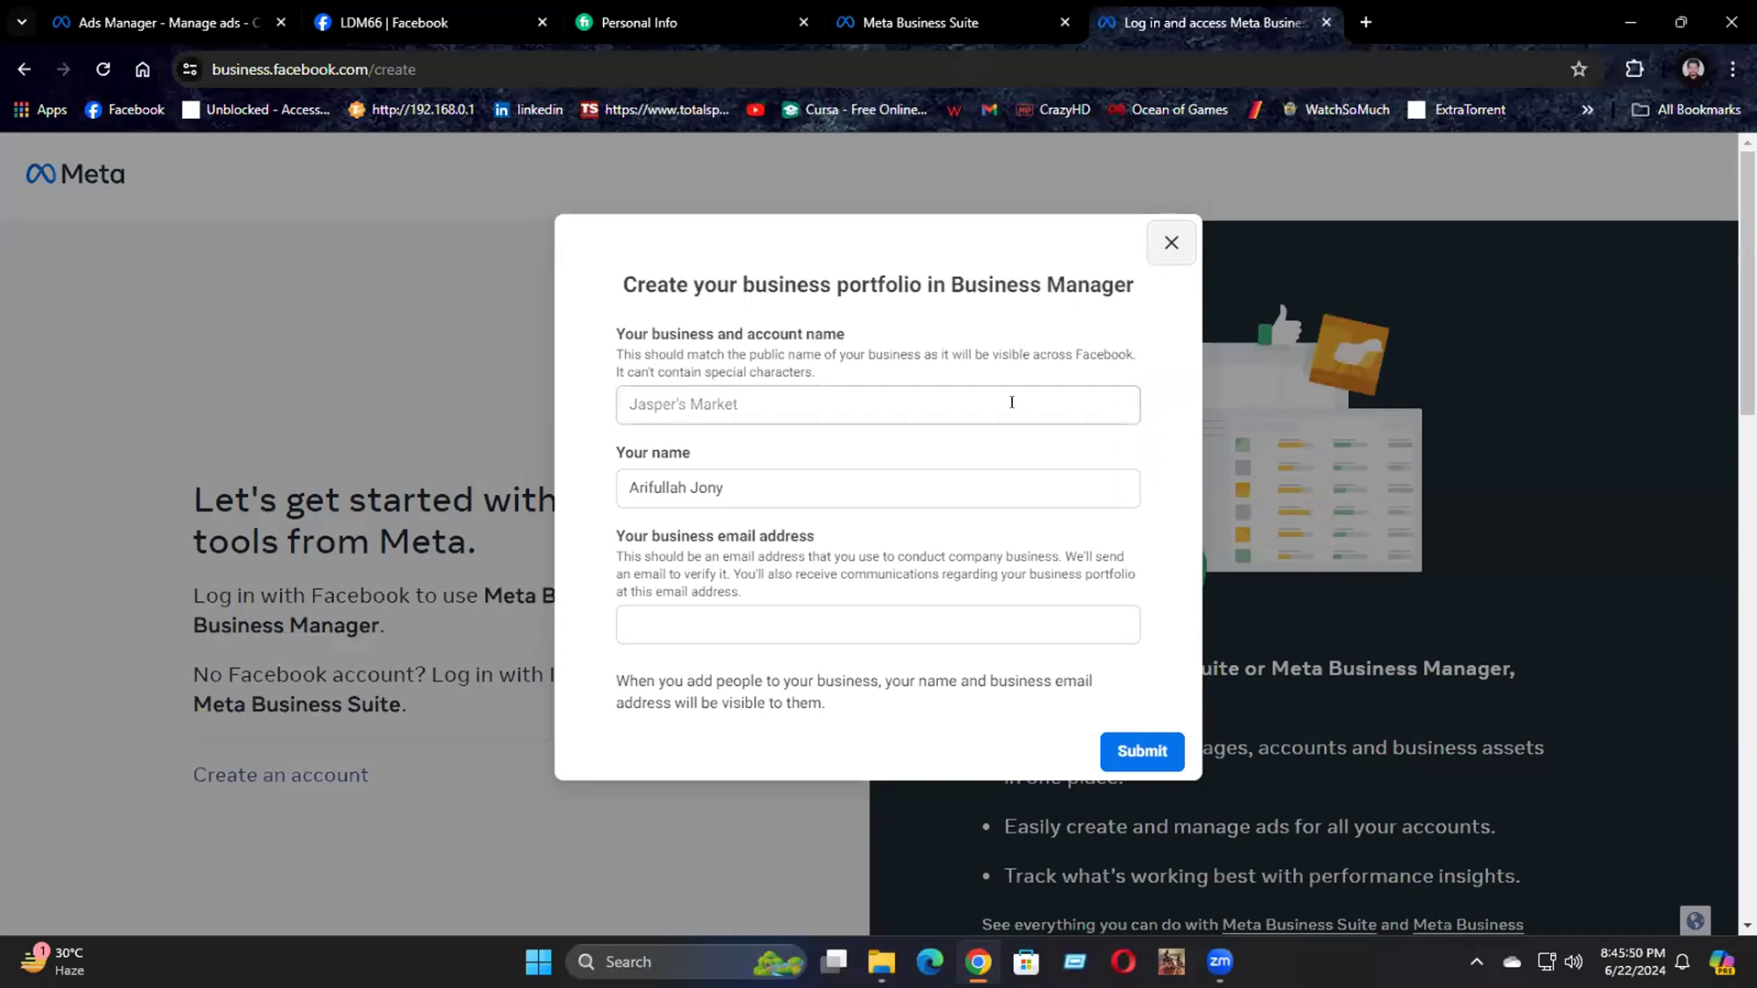
pyautogui.click(1014, 399)
pyautogui.write('S')
pyautogui.press('BackSpace')
pyautogui.write('S')
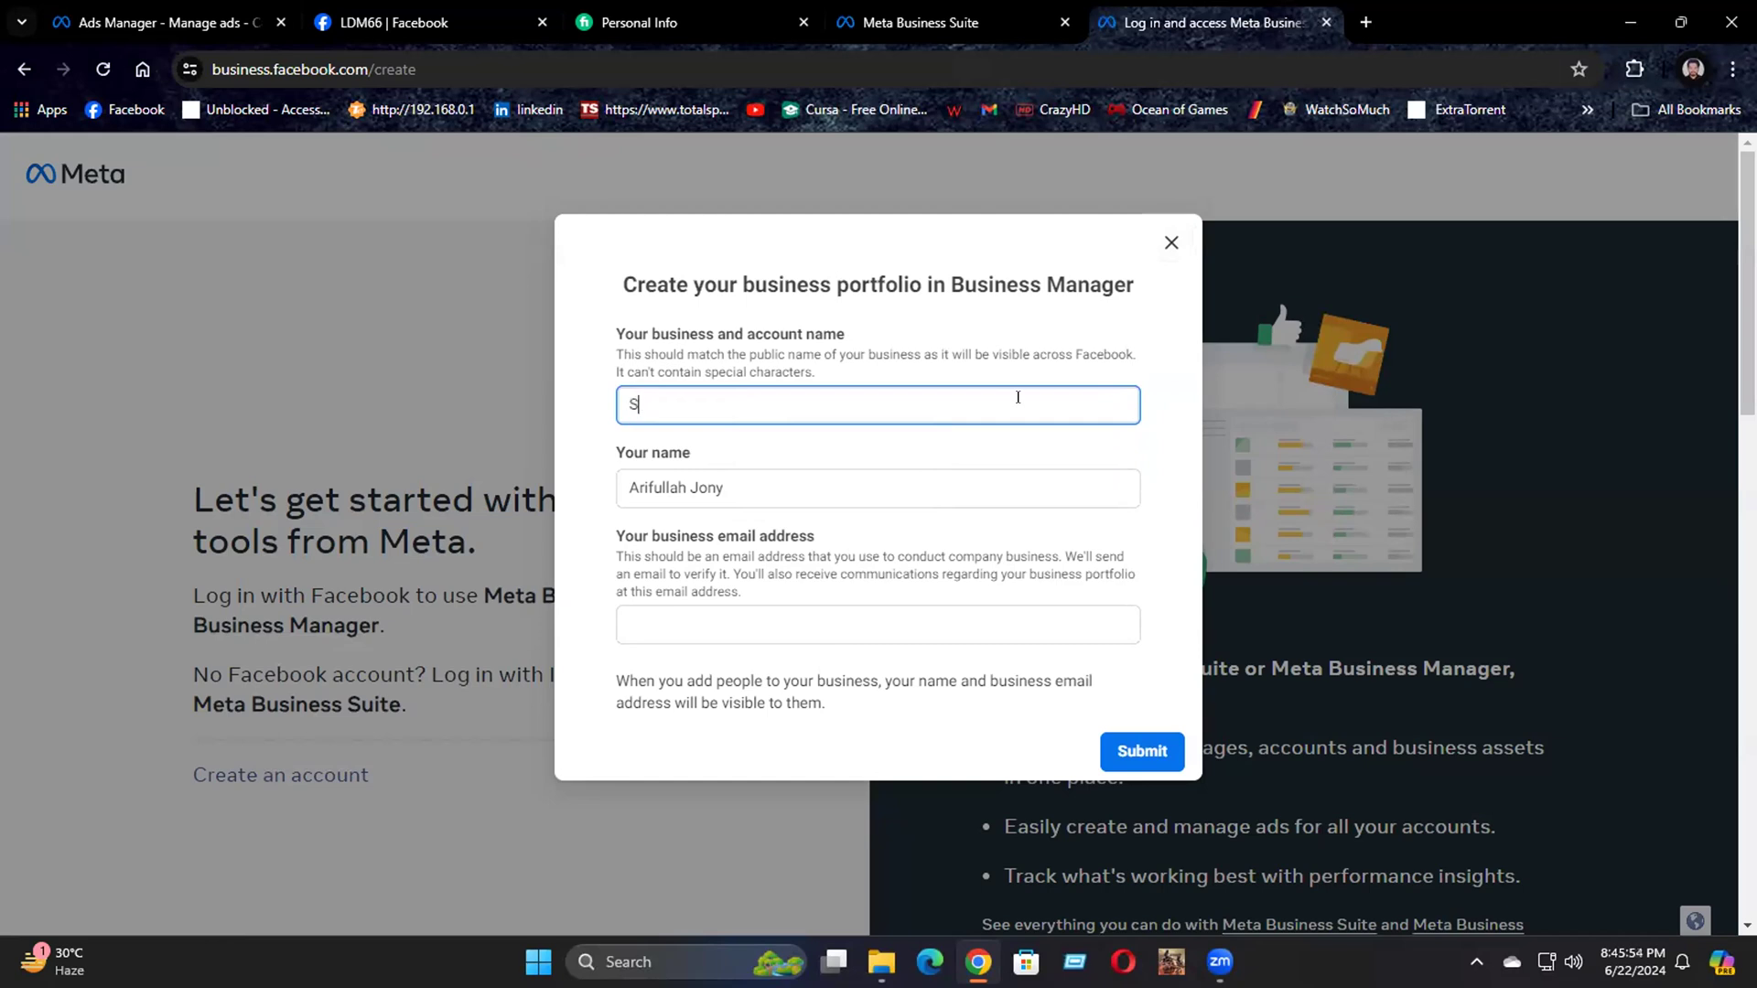
pyautogui.write('hoppingstoppage')
# - Accept the suggested saved email and adjust the owner's name in the Your name field
pyautogui.click(876, 612)
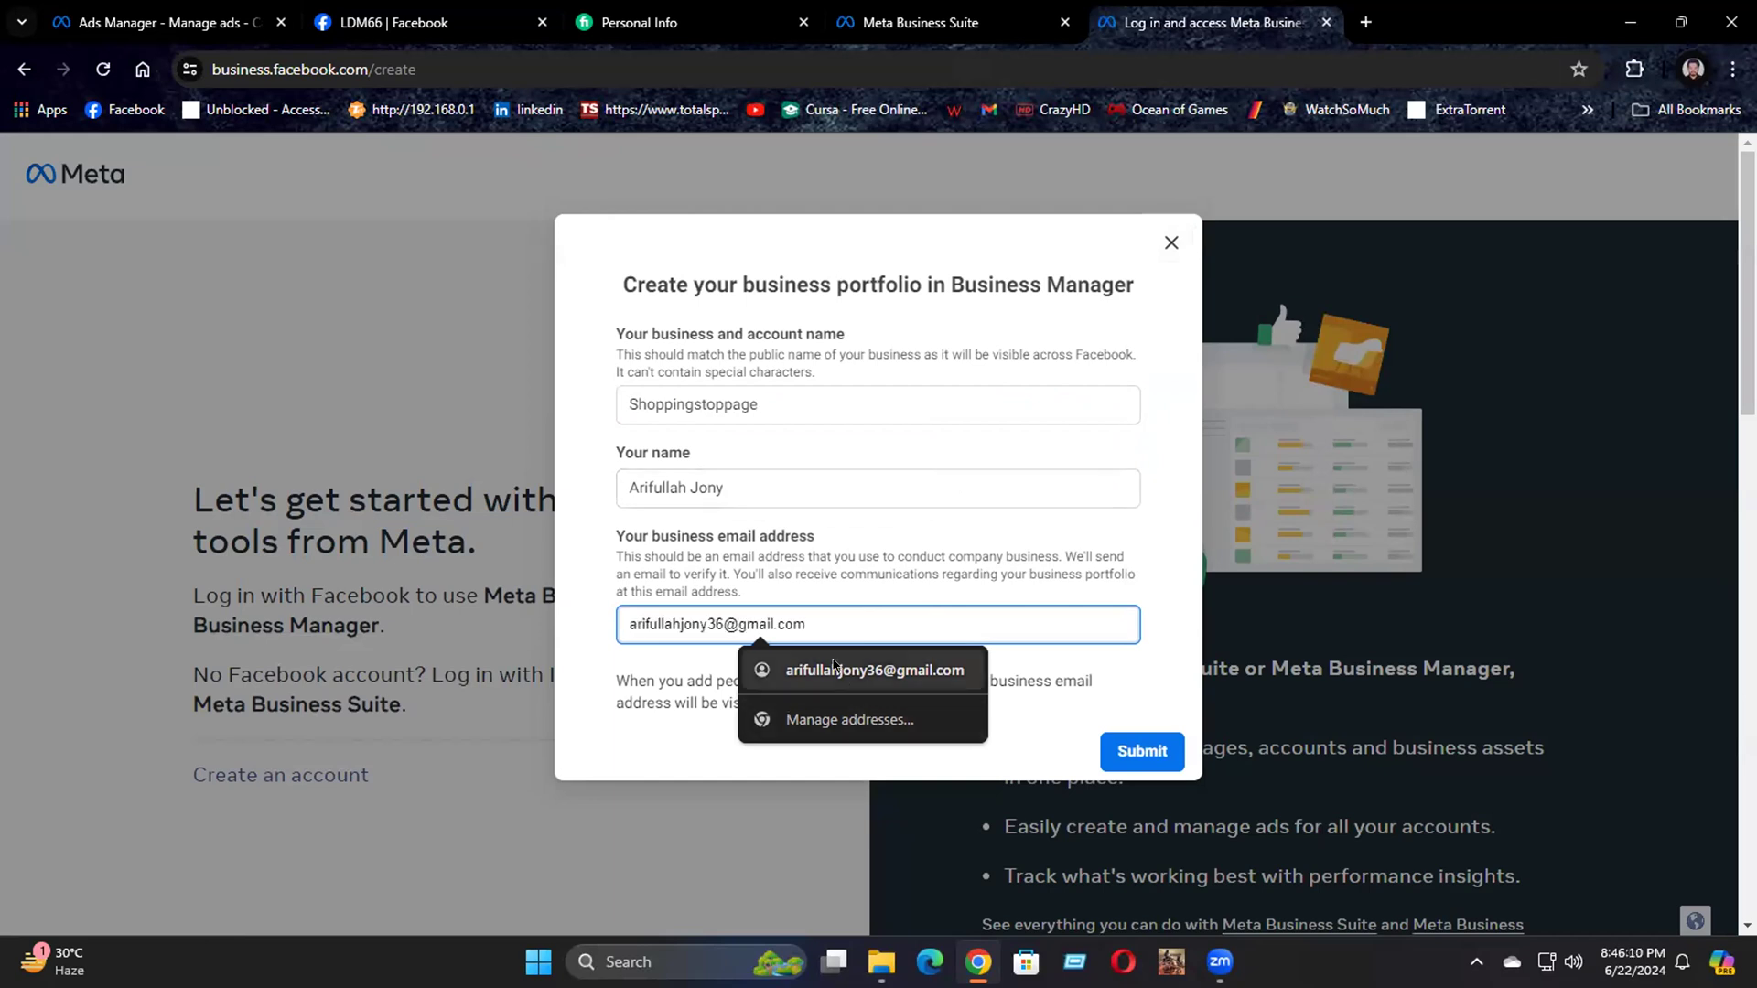
pyautogui.click(833, 669)
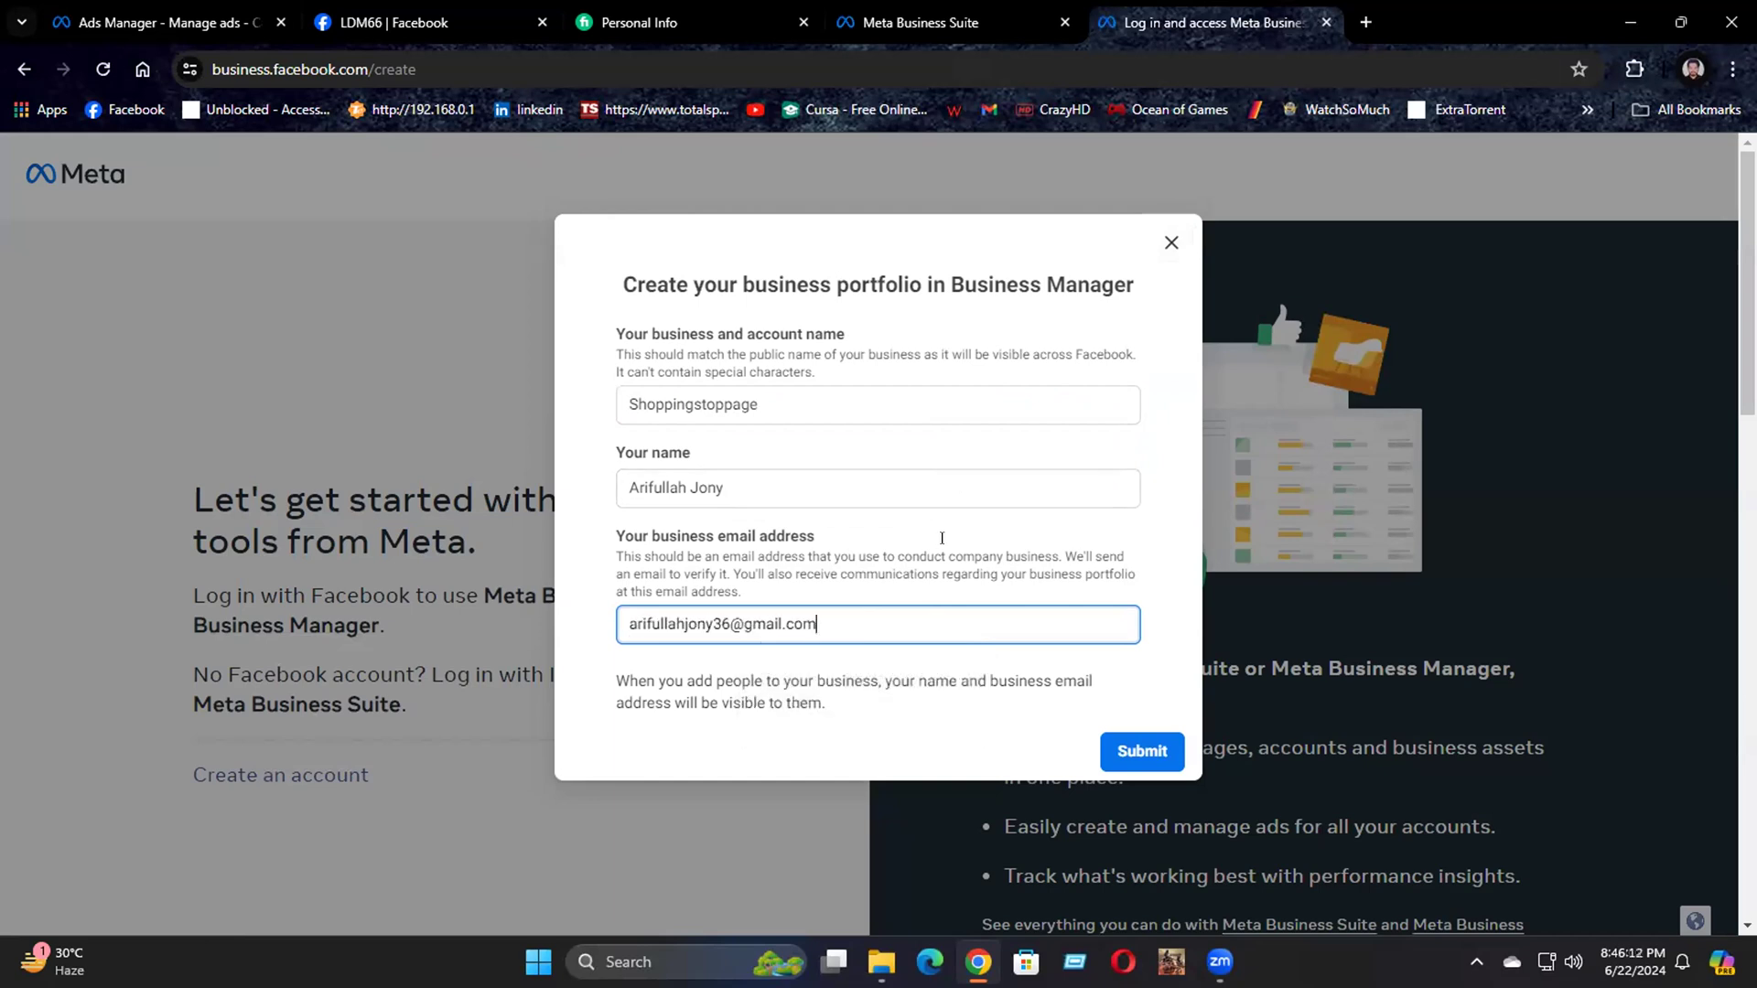
pyautogui.click(699, 469)
pyautogui.doubleClick(728, 470)
pyautogui.click(766, 473)
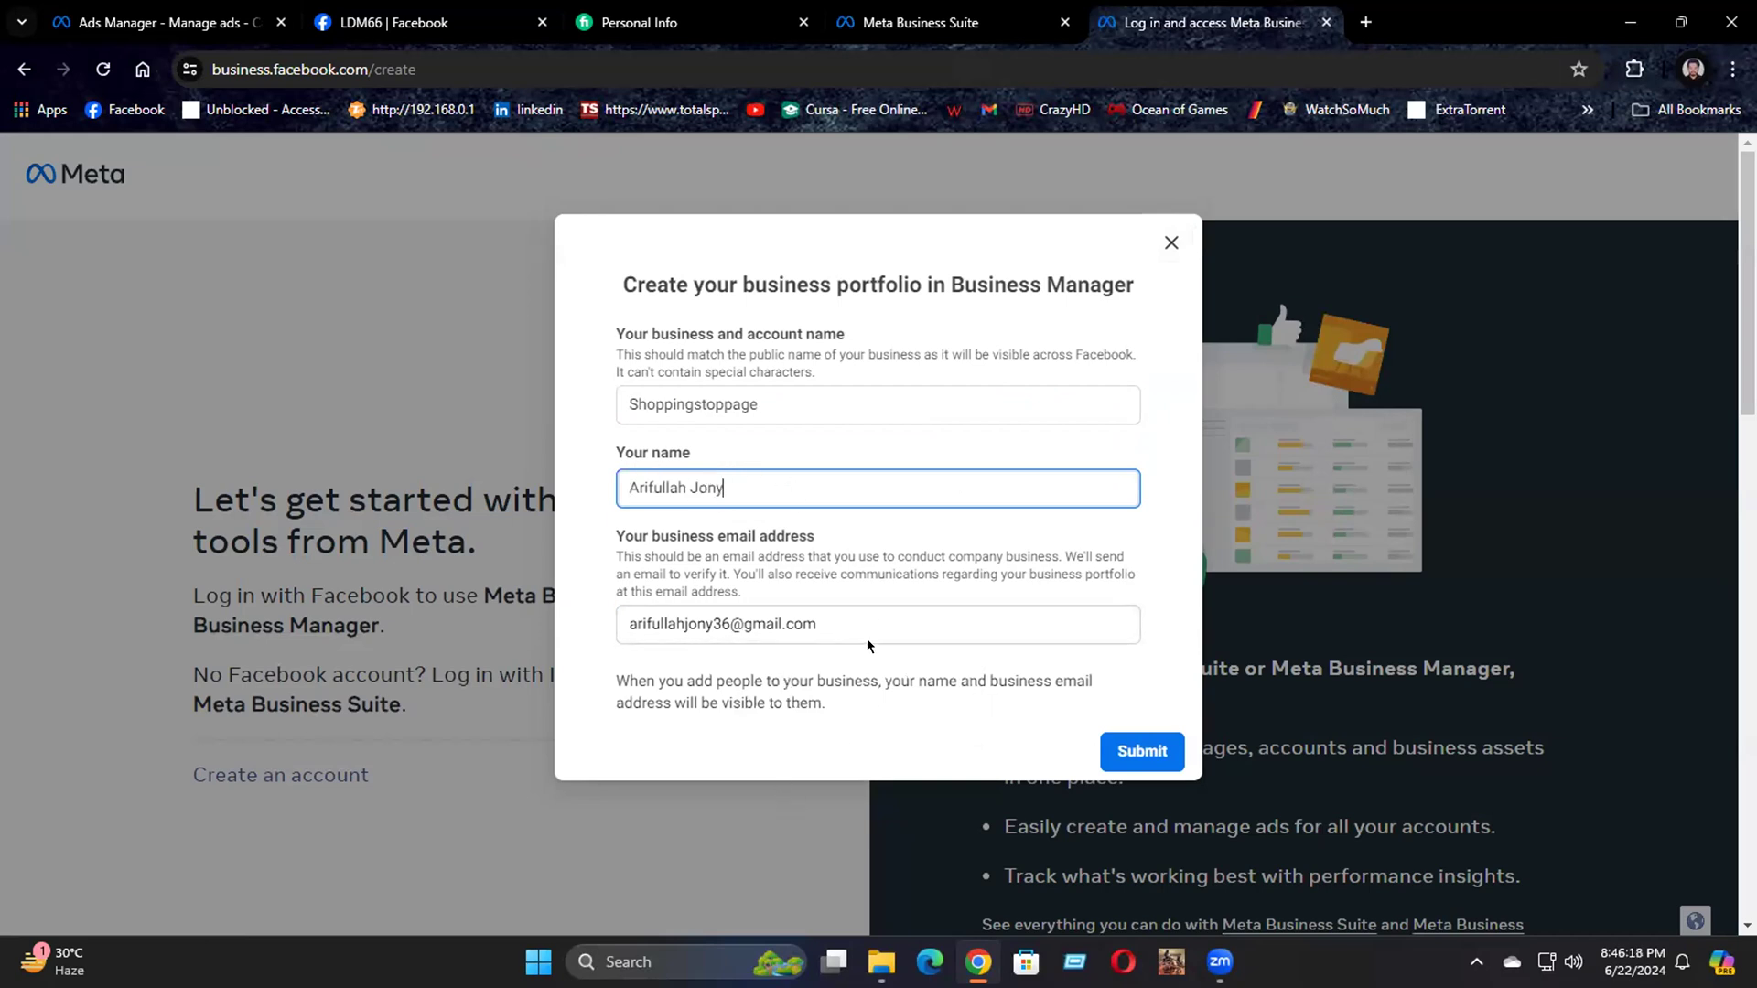
# - Replace the business email with the new business address and submit the portfolio form
pyautogui.doubleClick(800, 623)
pyautogui.moveTo(800, 623); pyautogui.dragTo(652, 623)
pyautogui.click(873, 610)
pyautogui.press('BackSpace')
pyautogui.press('BackSpace')
pyautogui.press('BackSpace')
pyautogui.press('BackSpace')
pyautogui.press('BackSpace')
pyautogui.press('BackSpace')
pyautogui.press('BackSpace')
pyautogui.press('BackSpace')
pyautogui.press('BackSpace')
pyautogui.press('BackSpace')
pyautogui.press('BackSpace')
pyautogui.press('BackSpace')
pyautogui.press('BackSpace')
pyautogui.press('BackSpace')
pyautogui.press('BackSpace')
pyautogui.press('BackSpace')
pyautogui.press('BackSpace')
pyautogui.press('BackSpace')
pyautogui.press('BackSpace')
pyautogui.press('BackSpace')
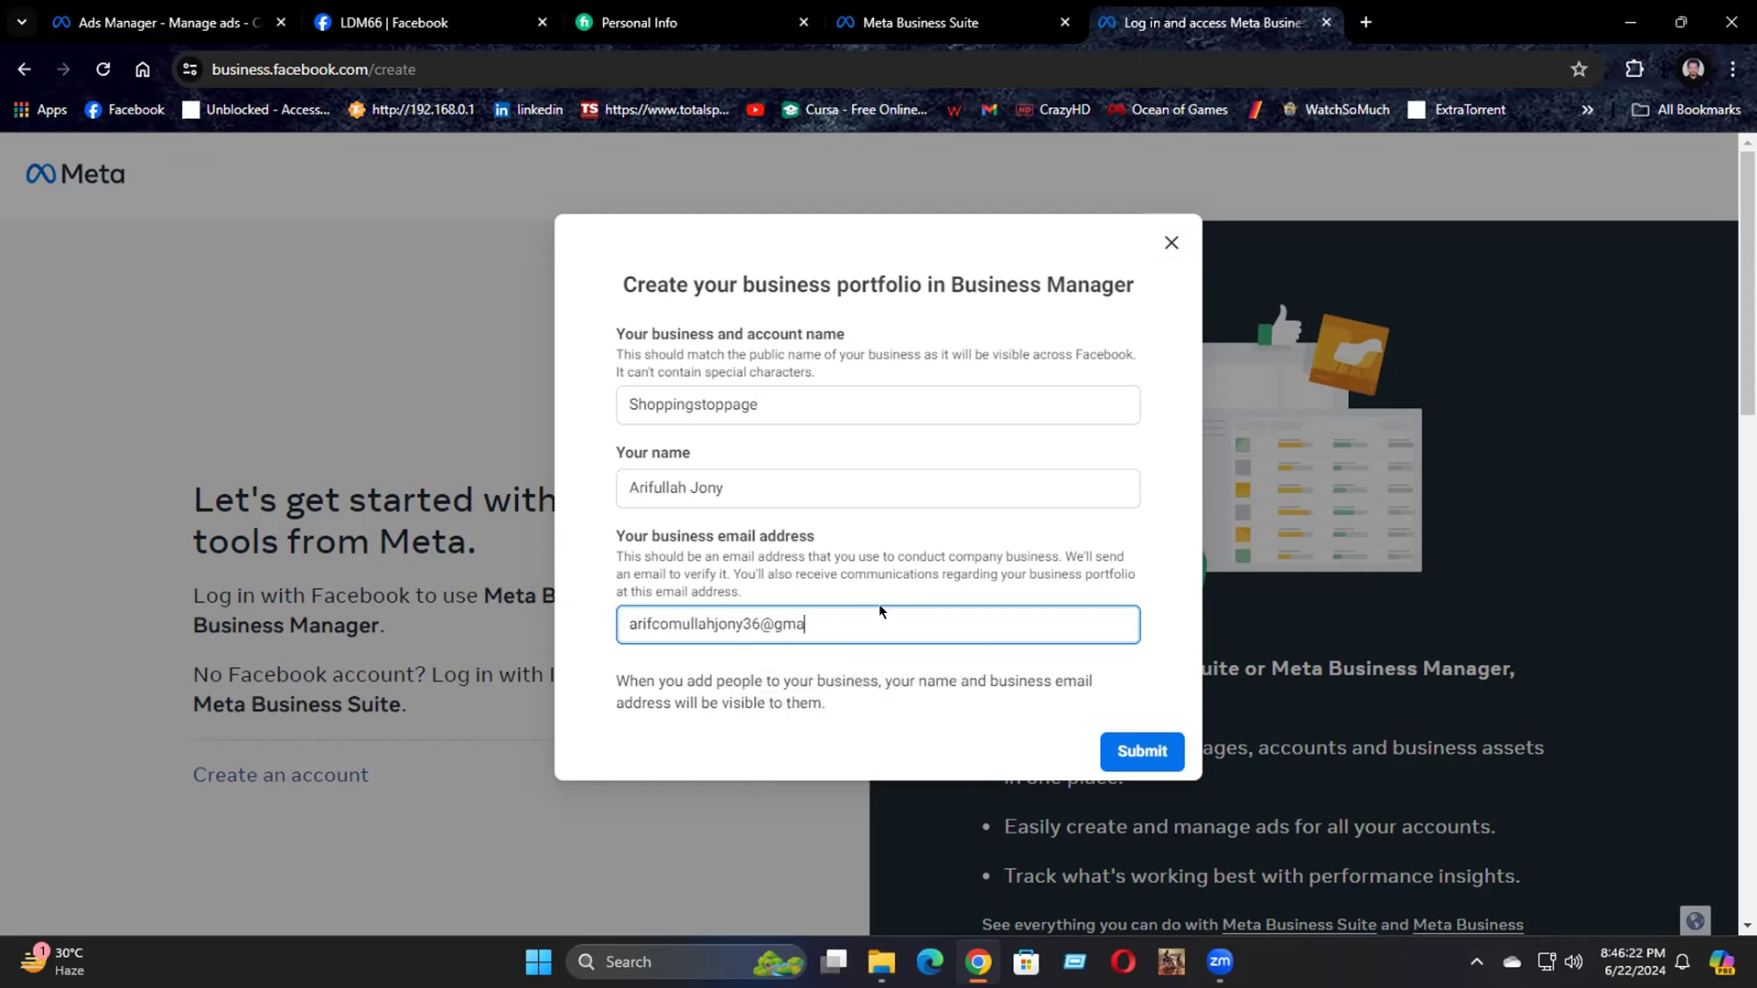
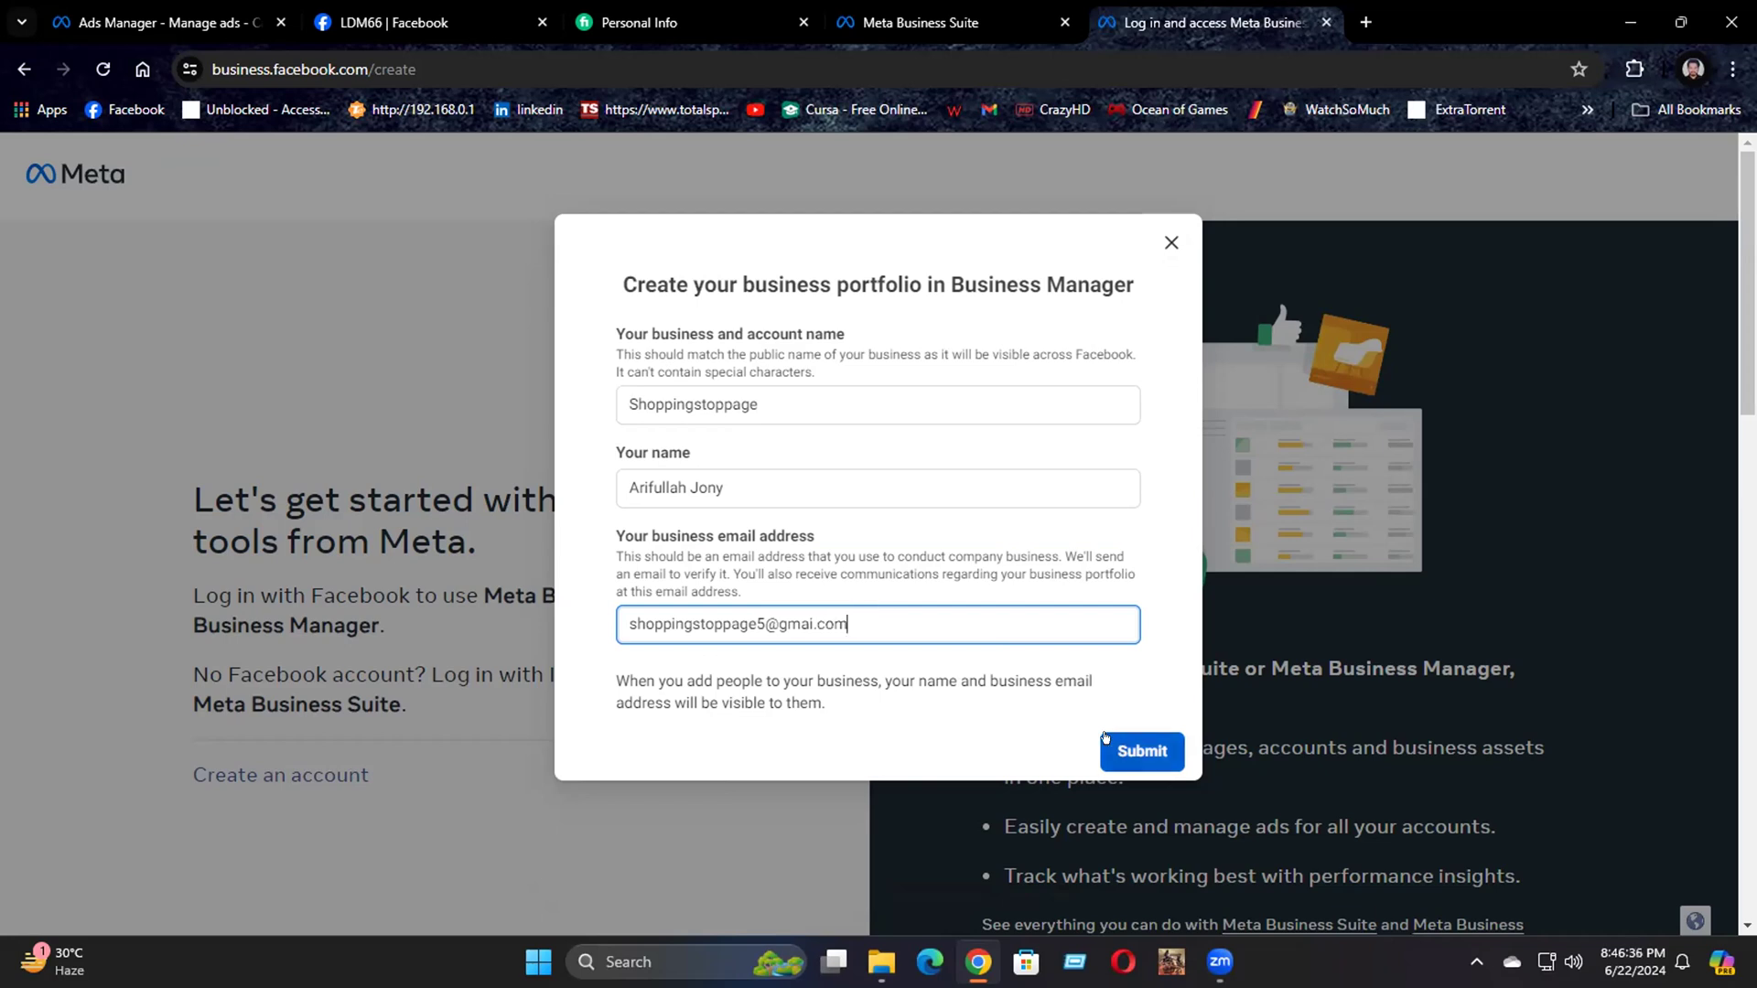
pyautogui.click(1106, 740)
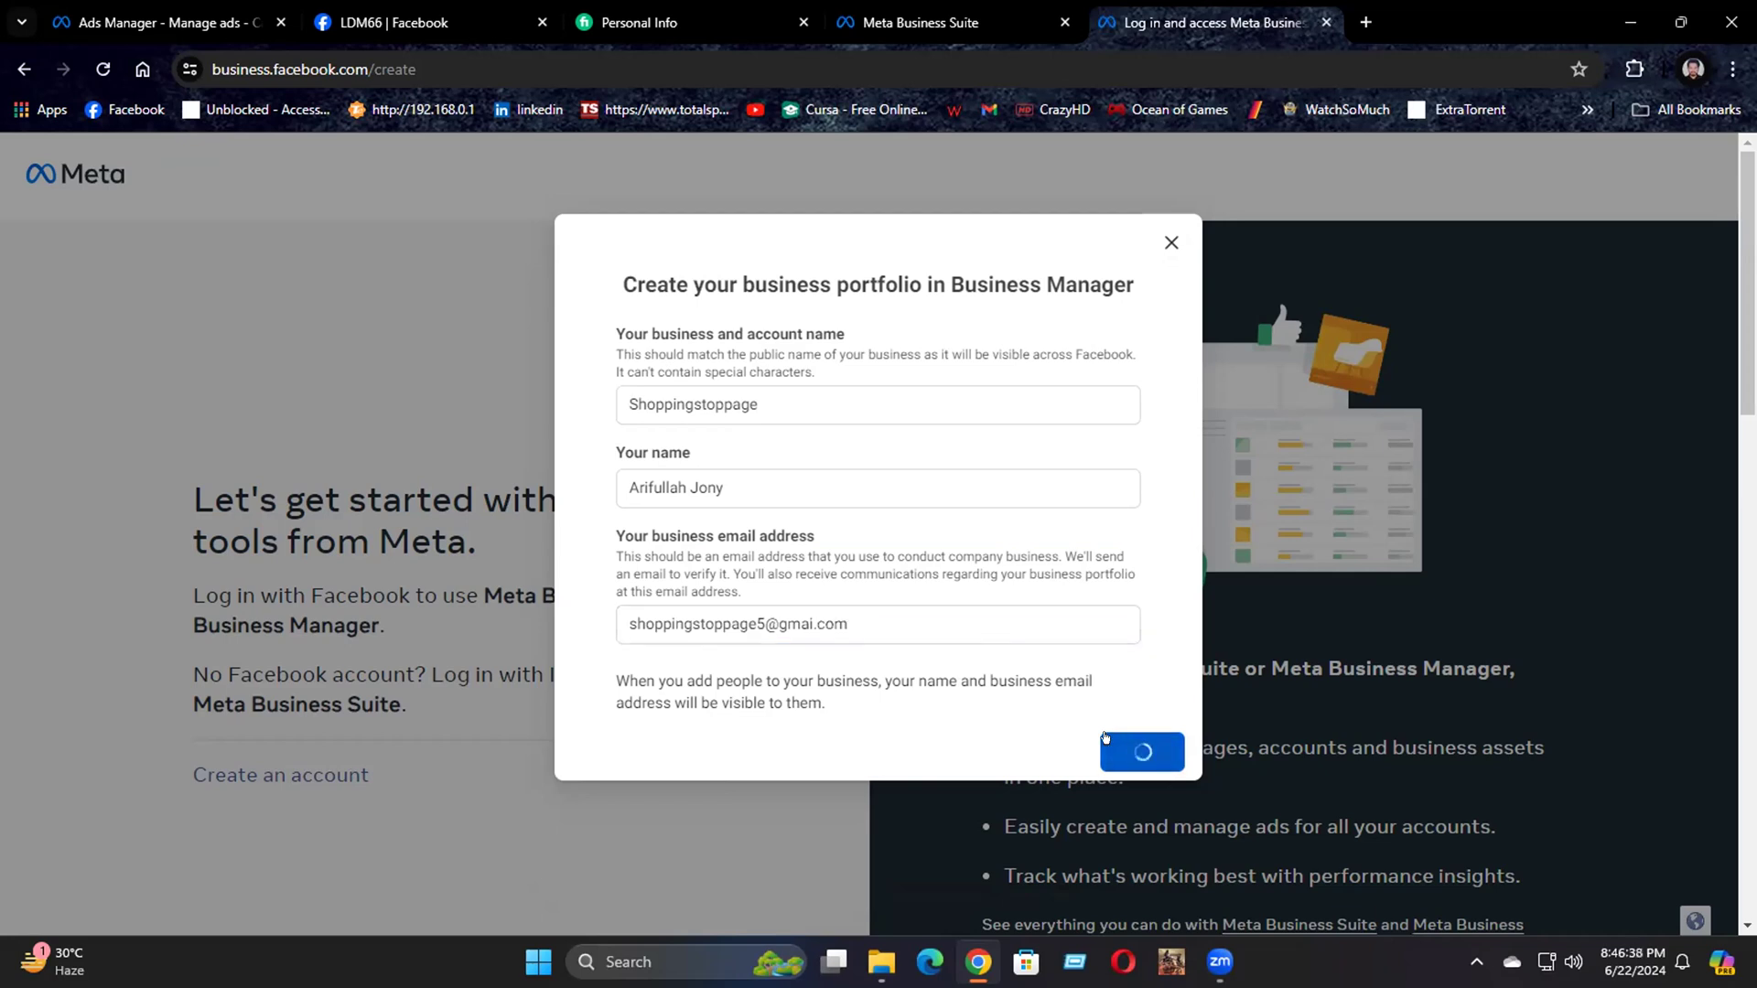